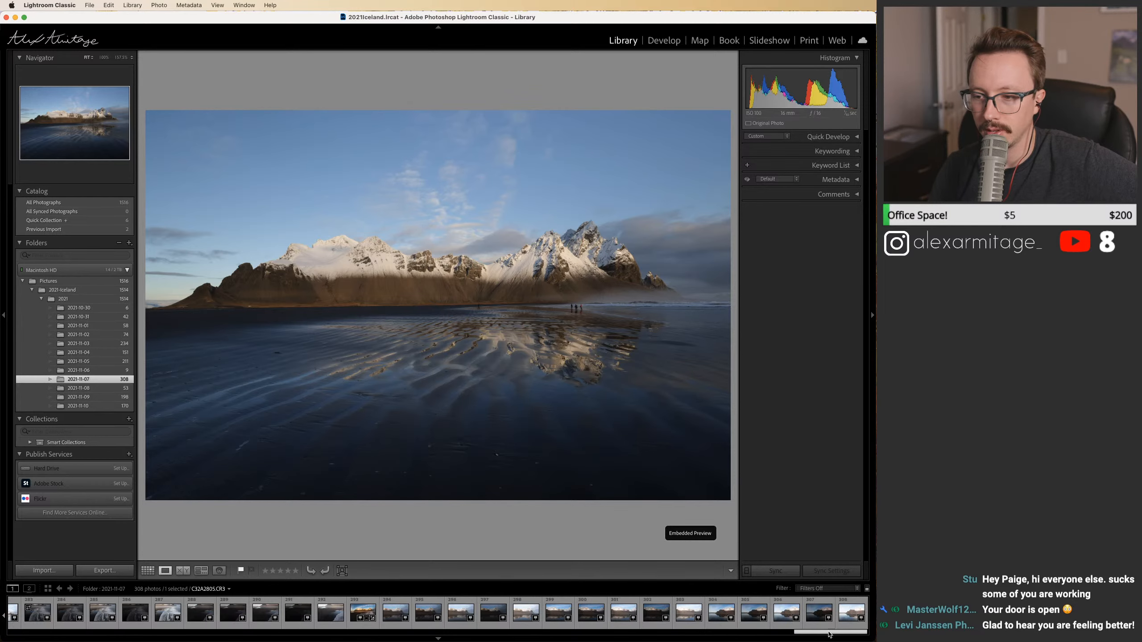
Step: Open the 2021-11-10 folder and view the dark waterfall panorama C32A3410-Pano.dng near the end of the set
left_click(103, 406)
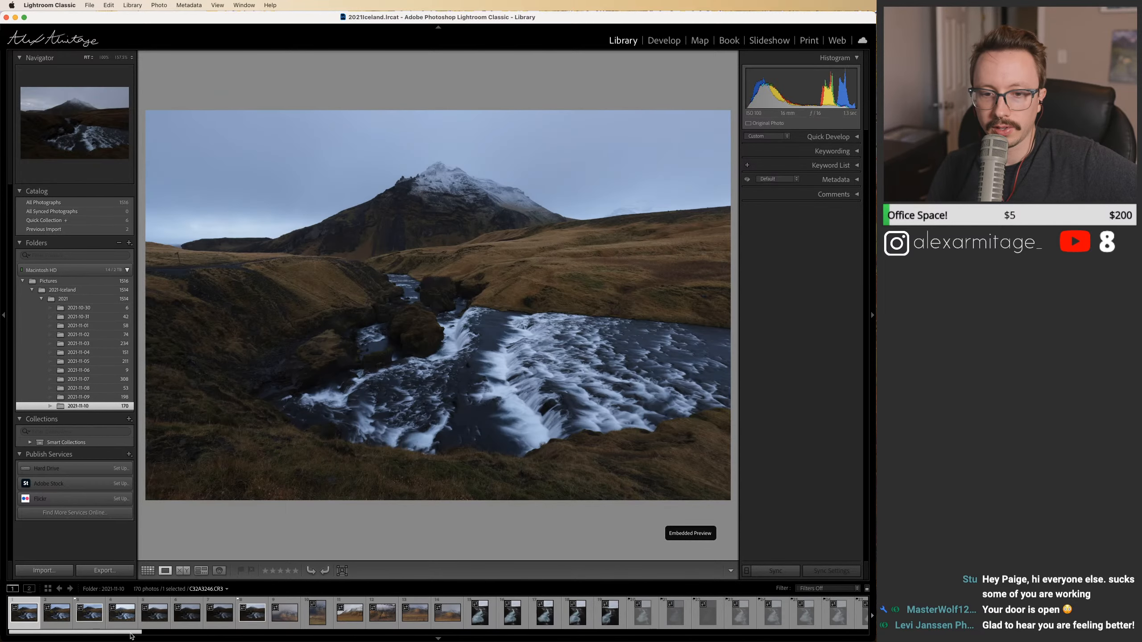
left_click_drag(137, 635, 800, 635)
left_click(827, 620)
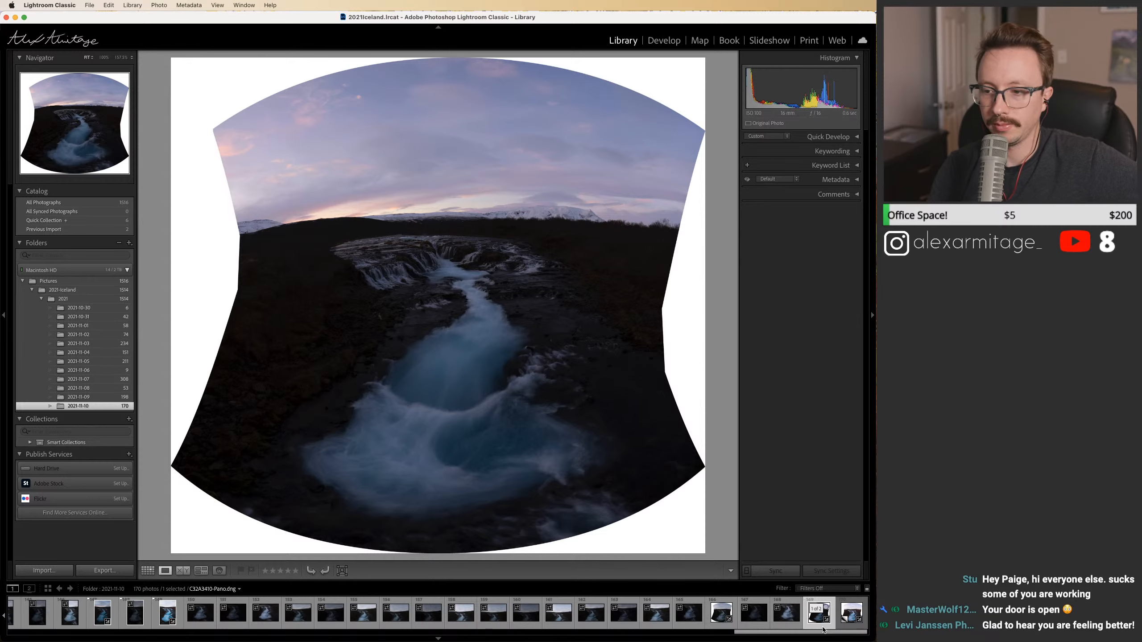
Step: Compare the vertical waterfall shot C32A3392.CR3 with the dark original and the brightened virtual copy of the waterfall panorama
left_click(163, 621)
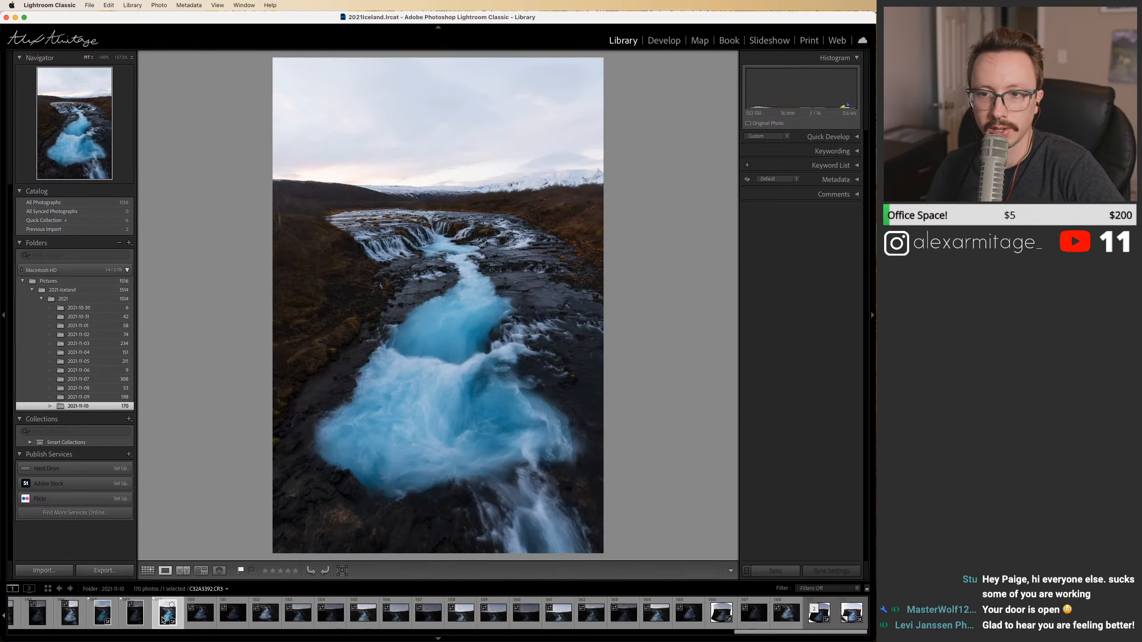
left_click(815, 625)
left_click(851, 626)
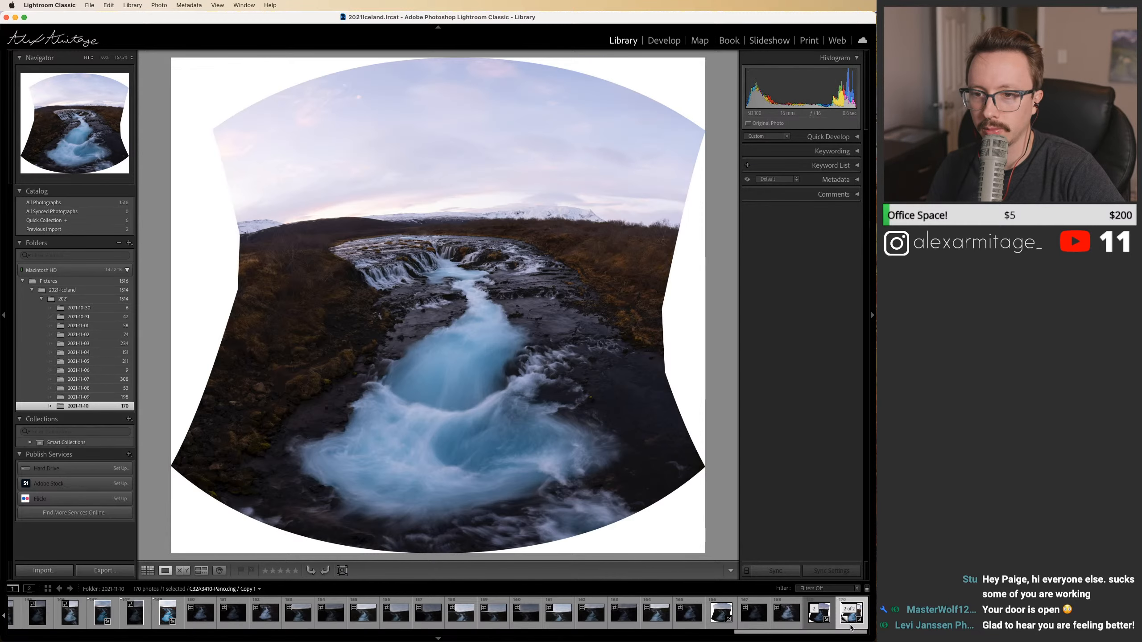
left_click(814, 629)
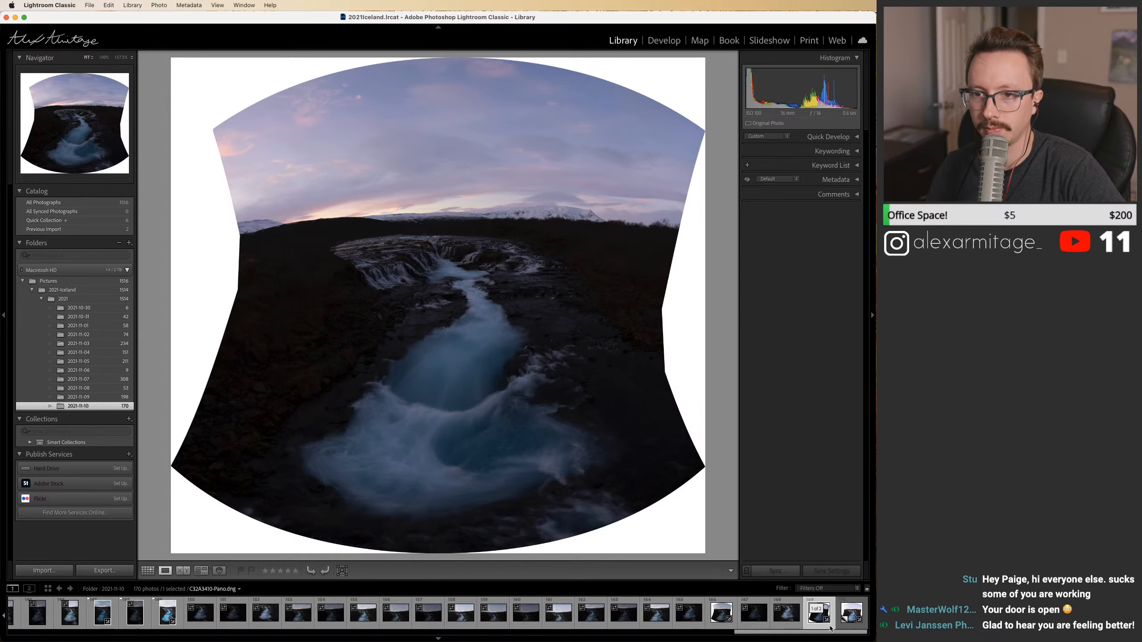
left_click(164, 621)
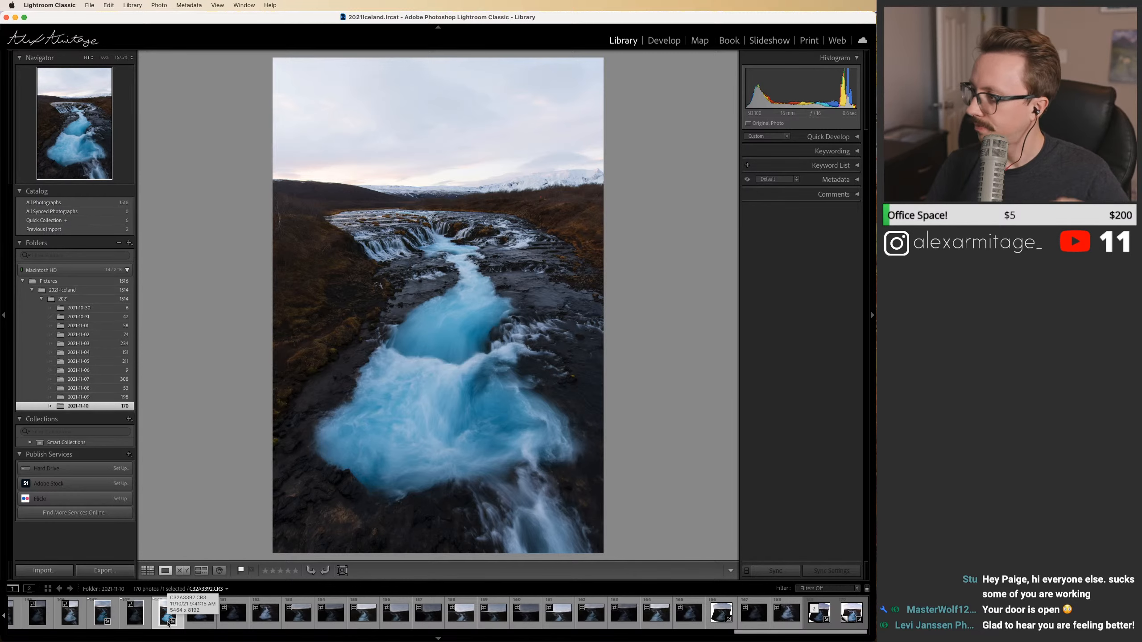
left_click(816, 626)
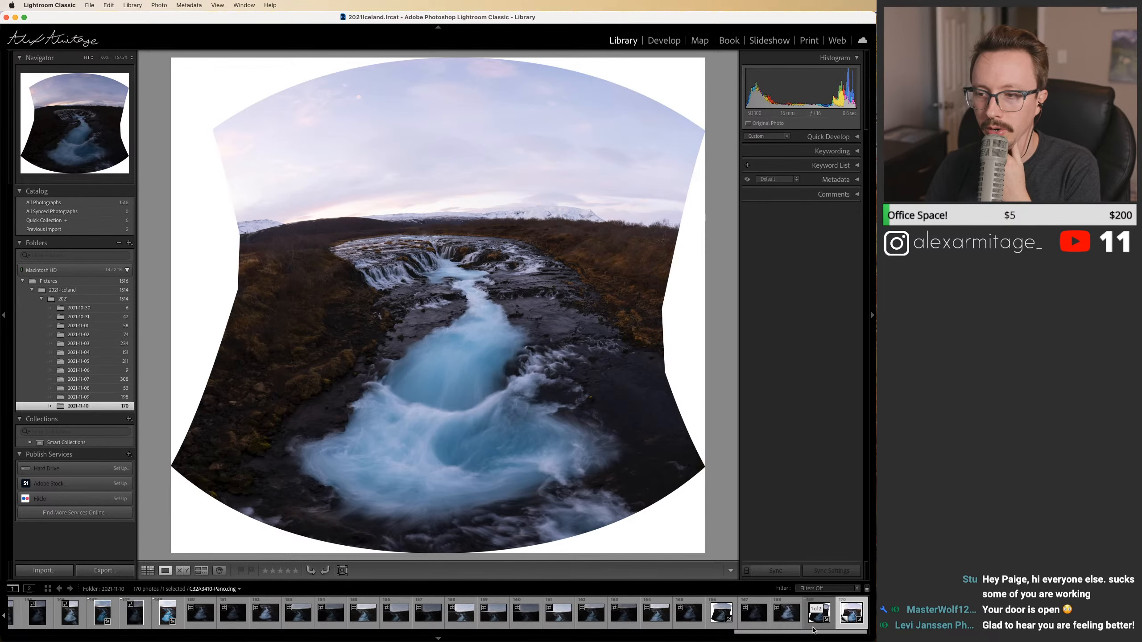
key("Left")
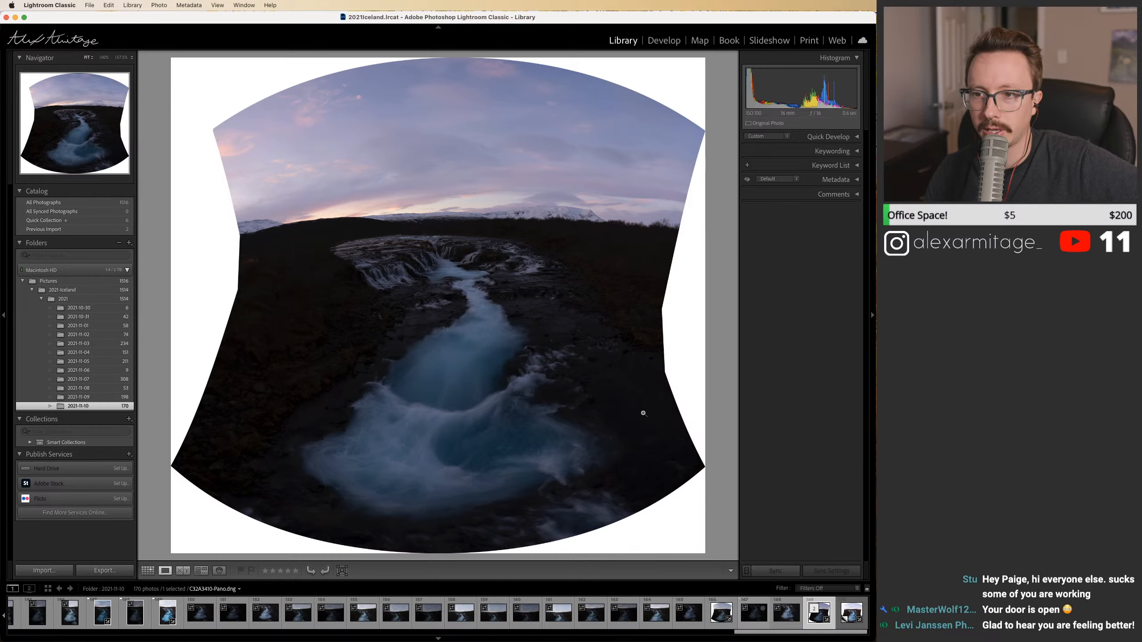
left_click(847, 625)
left_click(819, 626)
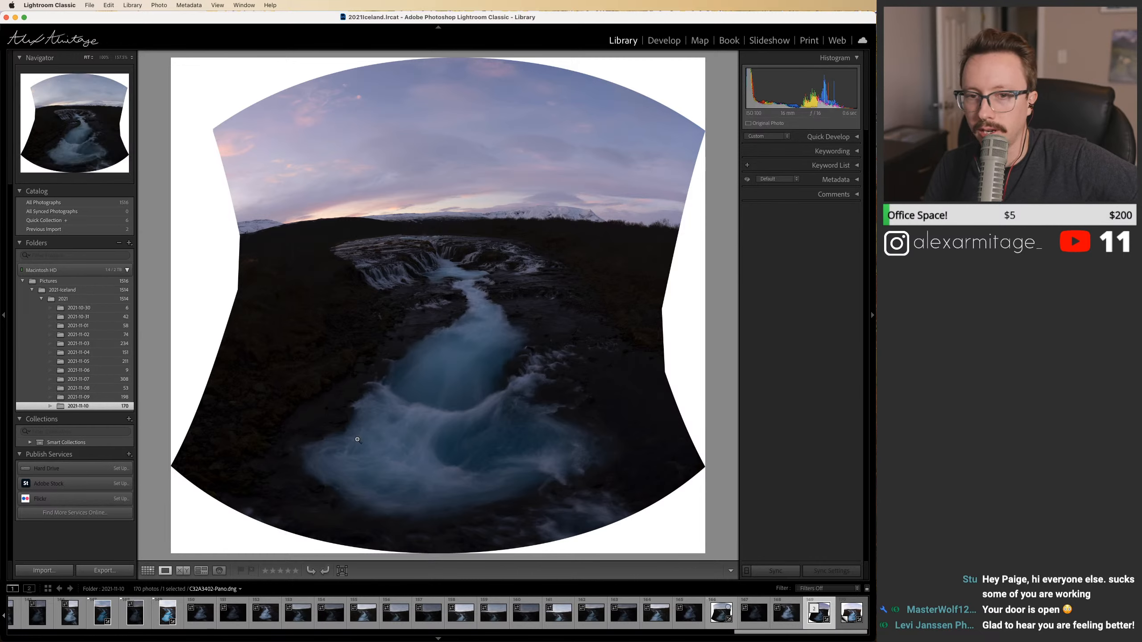
Step: Open the black-and-white sea stack photo C32A3073.CR3 from the 2021-11-09 folder in the Develop module
left_click(91, 398)
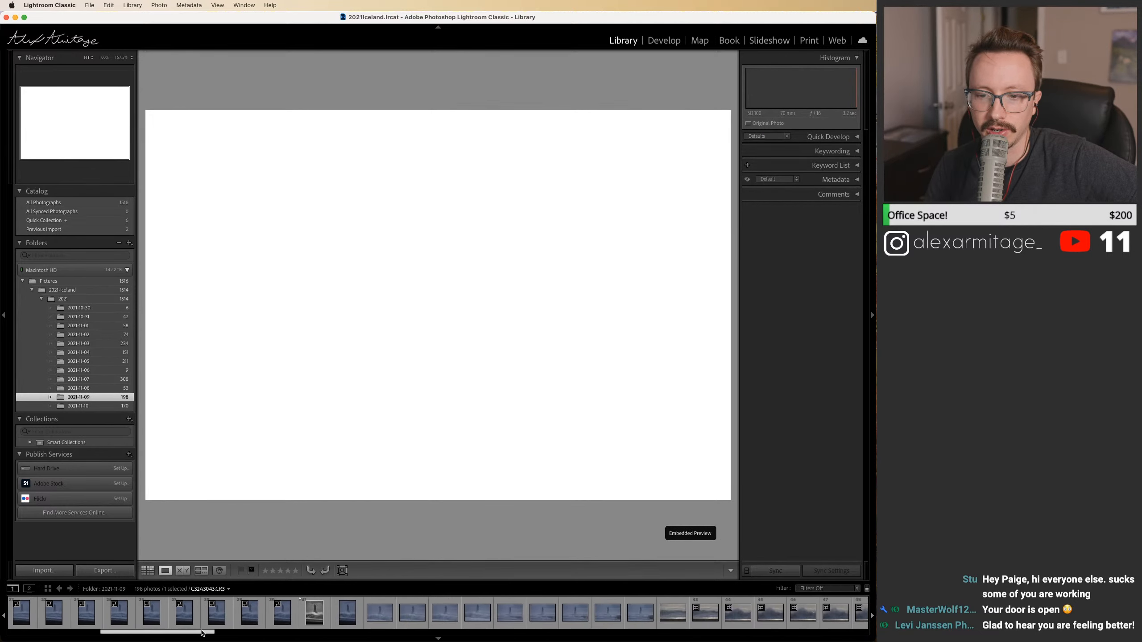
left_click_drag(202, 634, 207, 633)
left_click(280, 616)
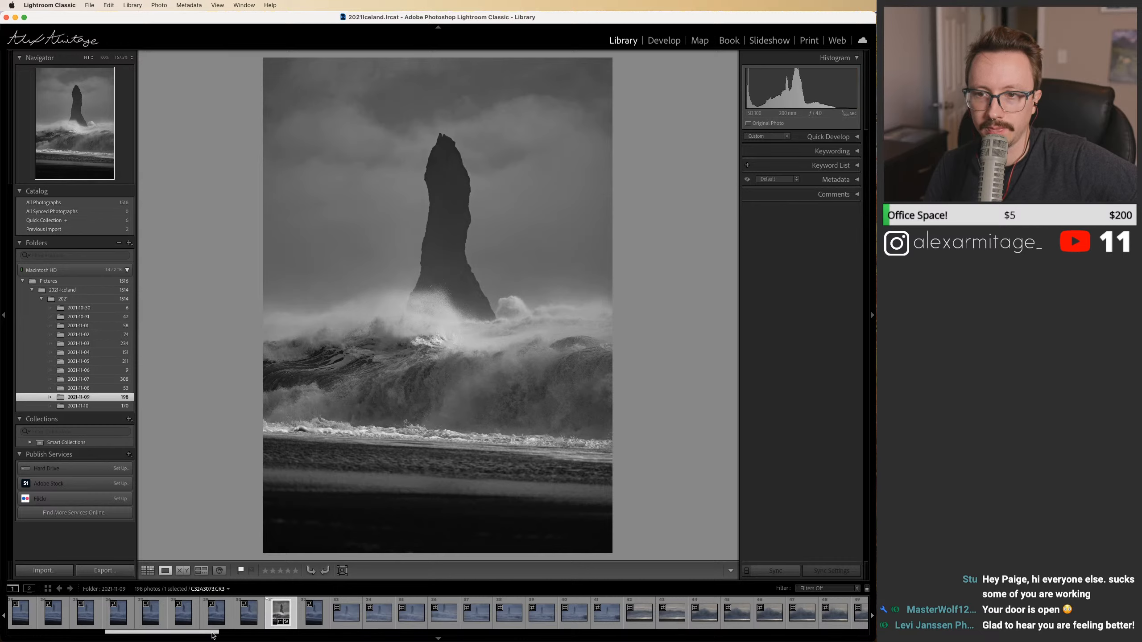
mouse_move(214, 636)
left_mouse_down()
mouse_move(853, 618)
mouse_move(214, 629)
left_mouse_up()
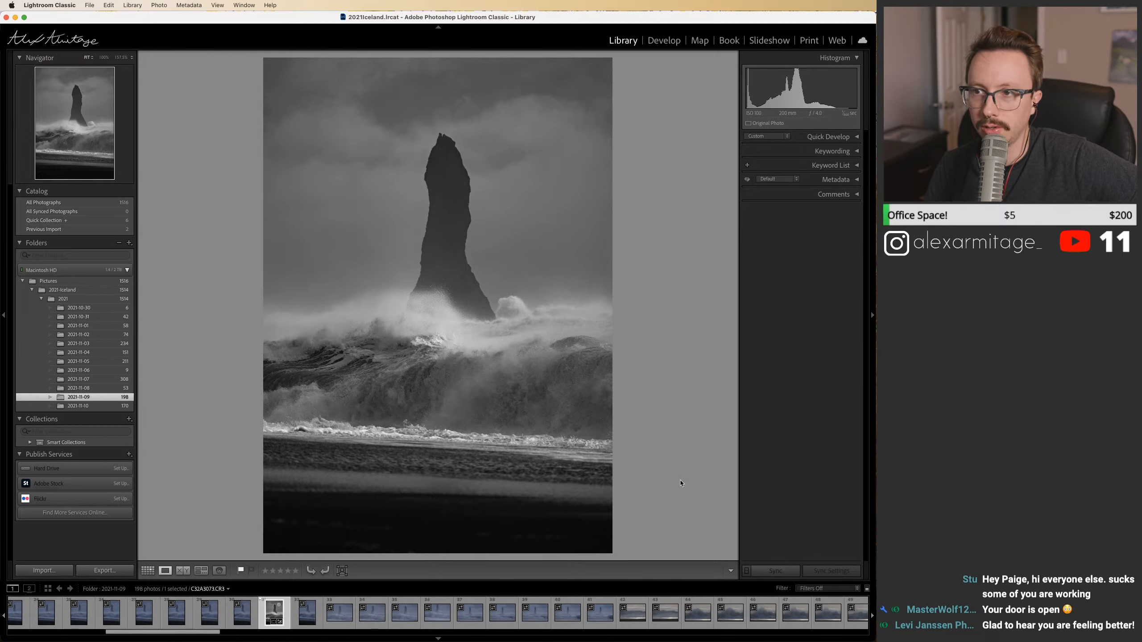
left_click(665, 40)
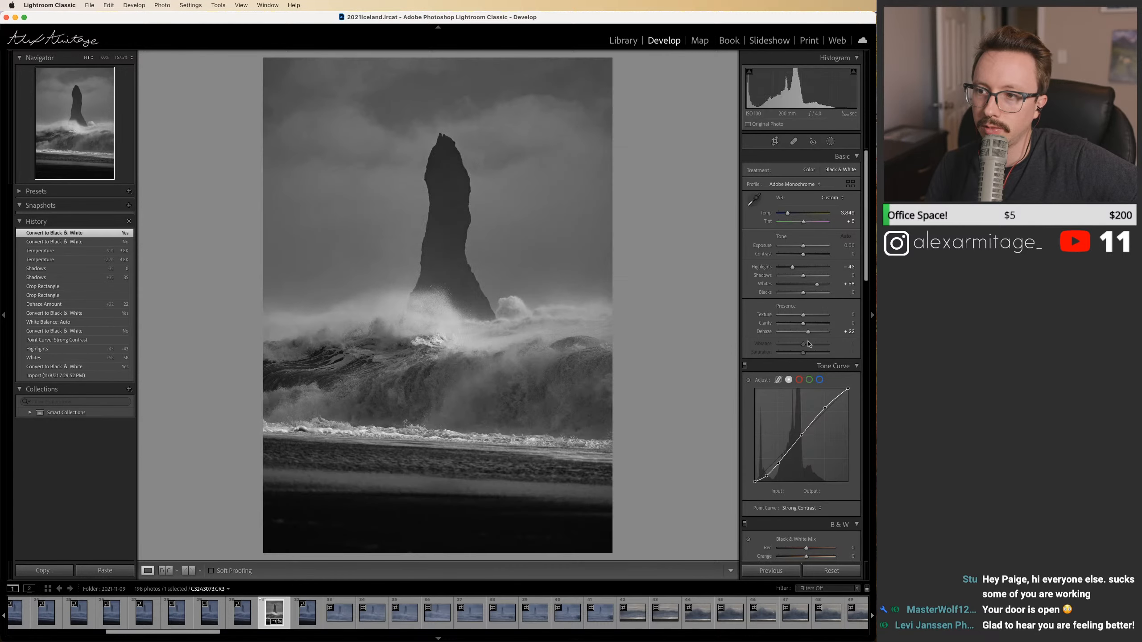
Step: Try Shadows at +100 with Exposure at +1.70 and a full settings reset on the sea stack photo, reverting each change
left_click_drag(821, 277, 811, 247)
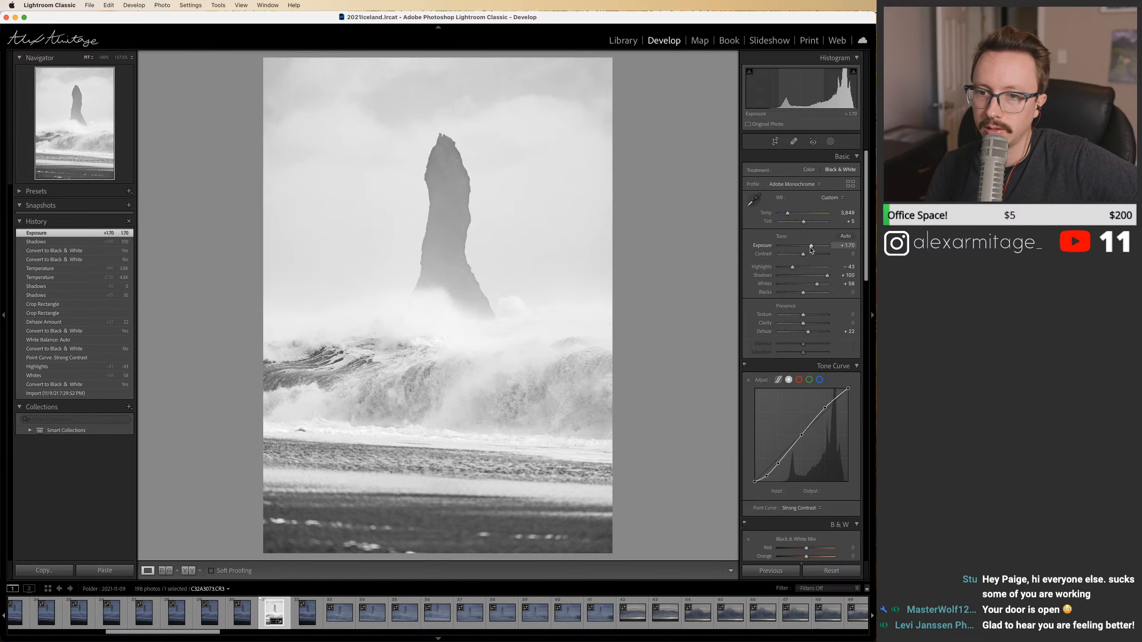
double_click(812, 247)
double_click(827, 276)
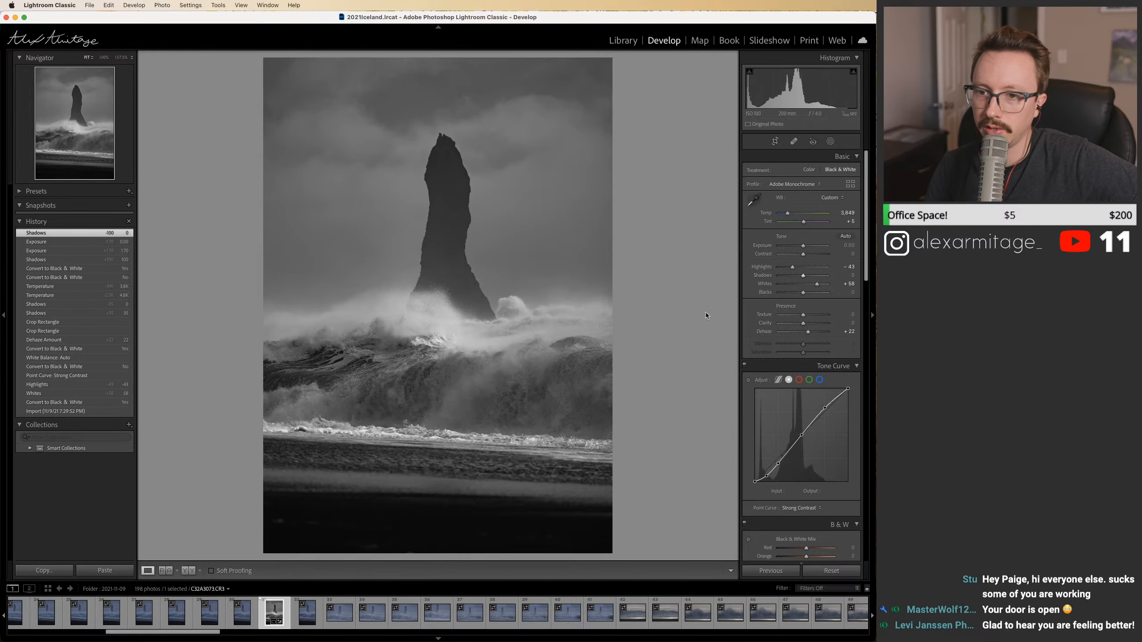
left_click(832, 570)
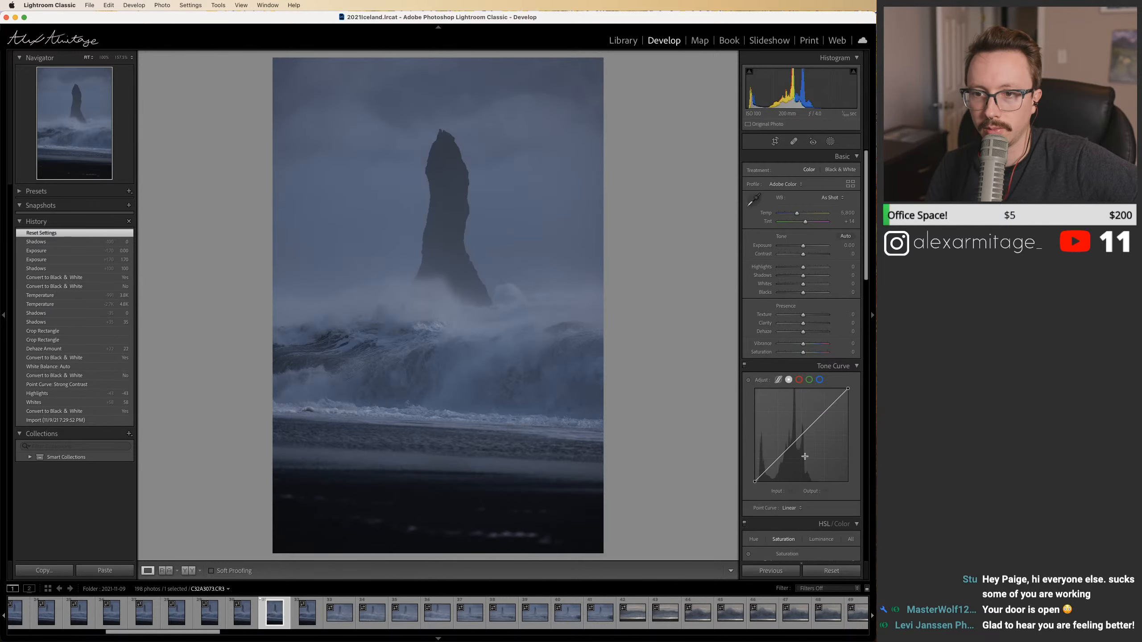
key("super+z")
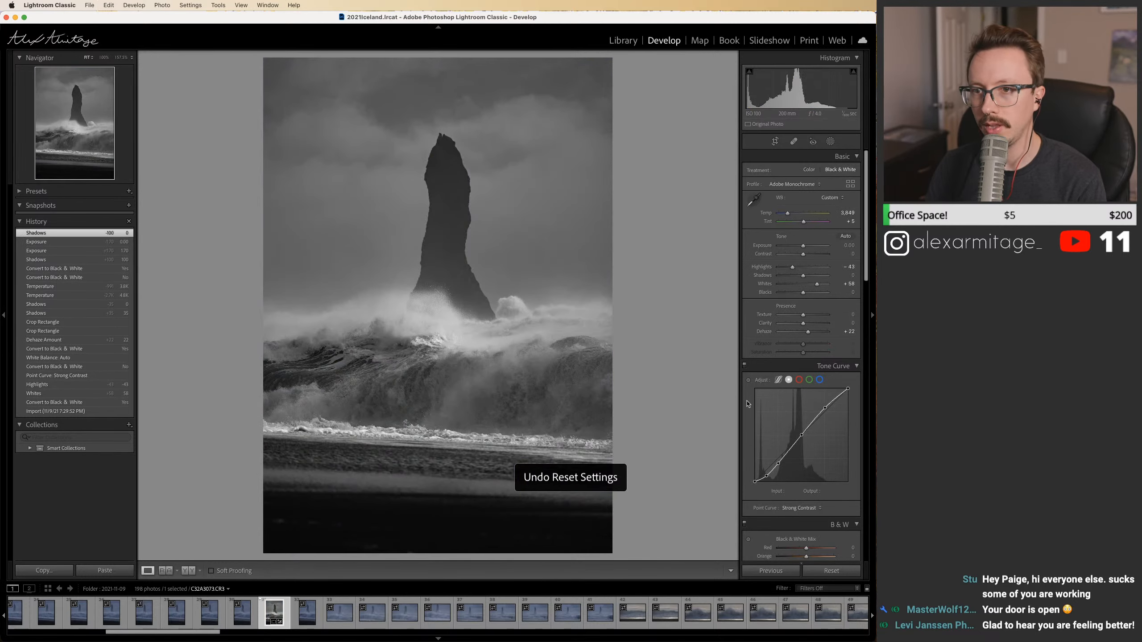
Step: Add a large tilted radial gradient mask reaching from the photo's upper right across the sea stack, with exposure 1.09
left_click(831, 142)
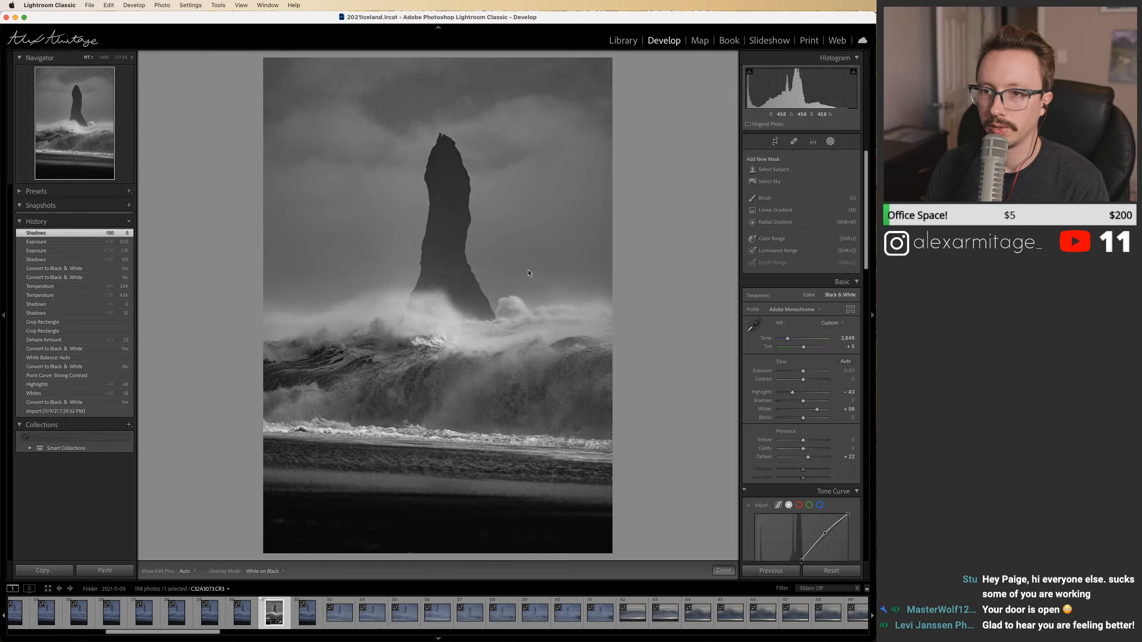
left_click(774, 222)
left_click_drag(437, 250, 856, 406)
left_click_drag(712, 398, 664, 236)
left_click_drag(437, 253, 631, 159)
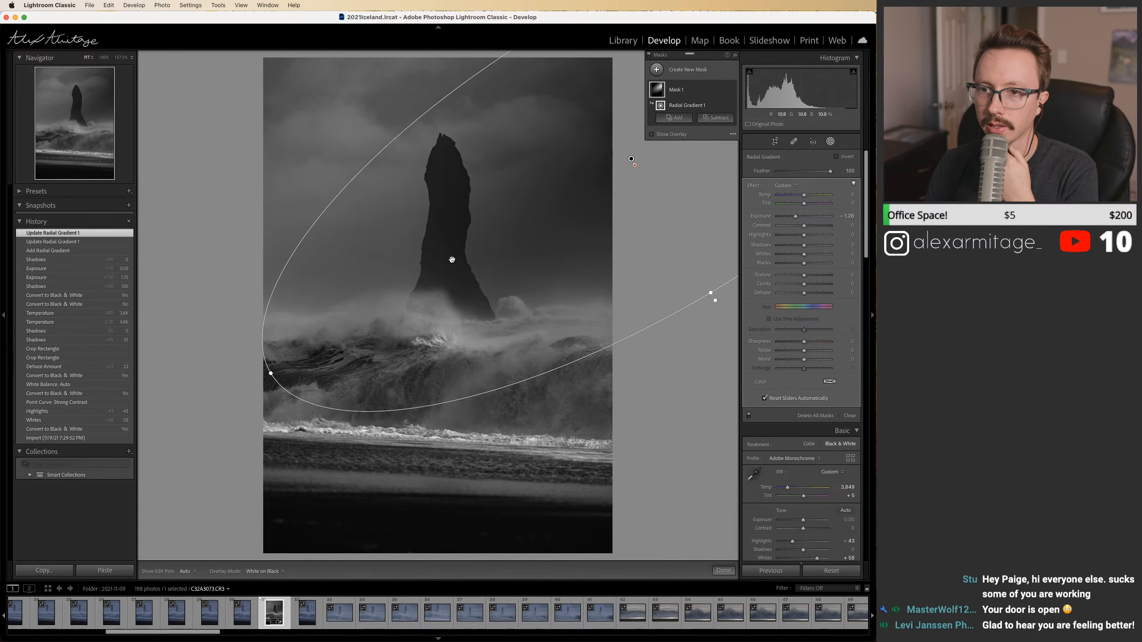
left_click_drag(270, 375, 221, 403)
left_click_drag(631, 161, 627, 154)
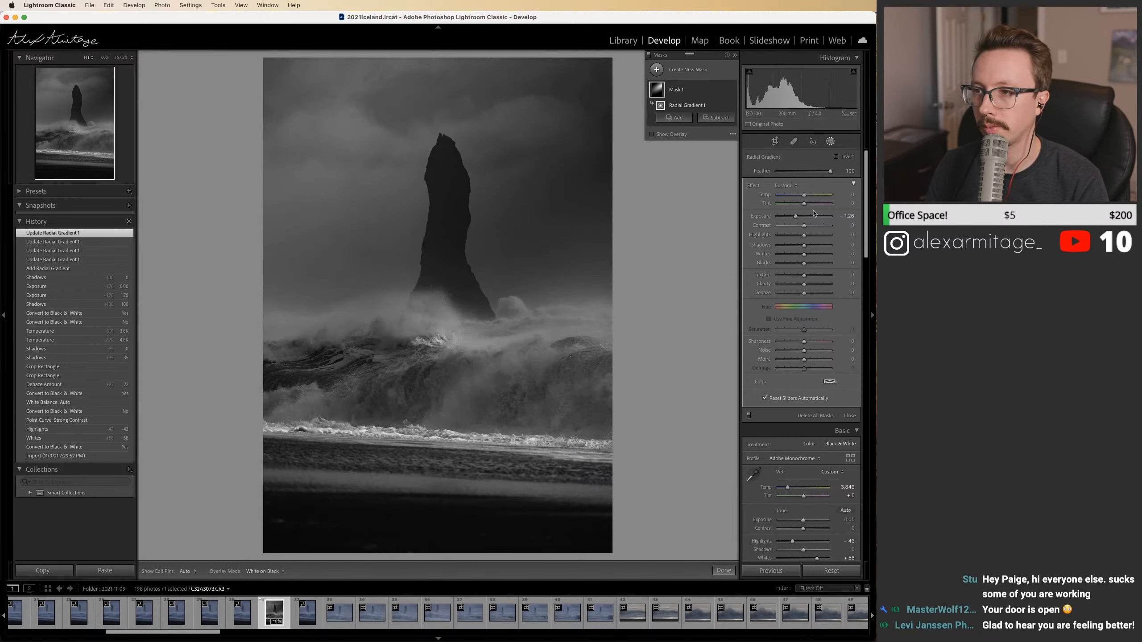
double_click(796, 217)
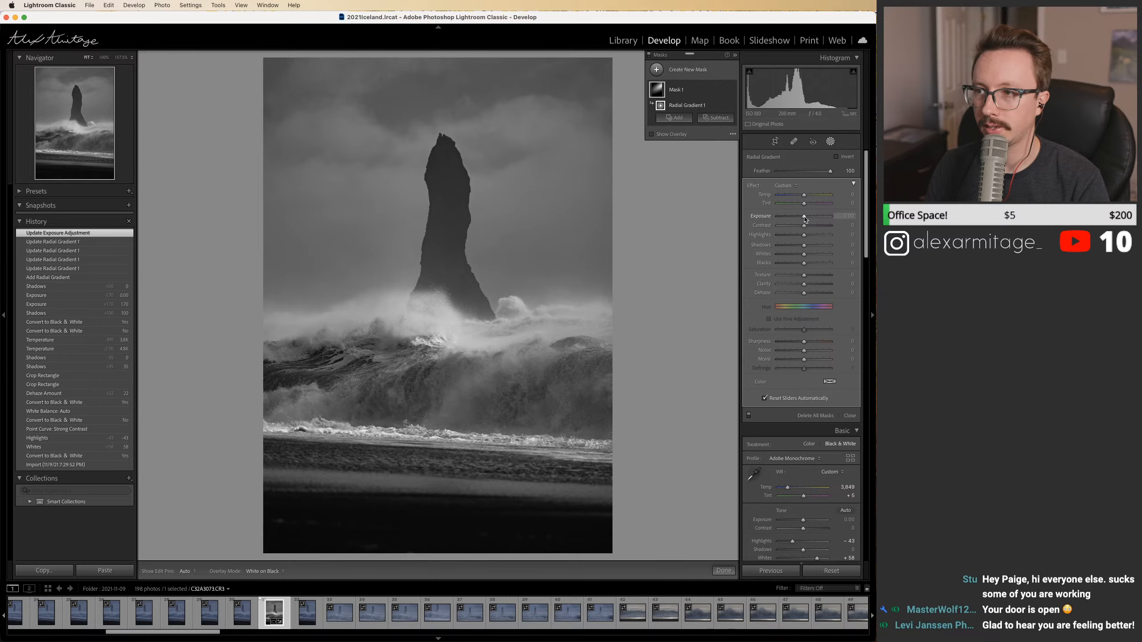
left_click_drag(806, 220, 811, 223)
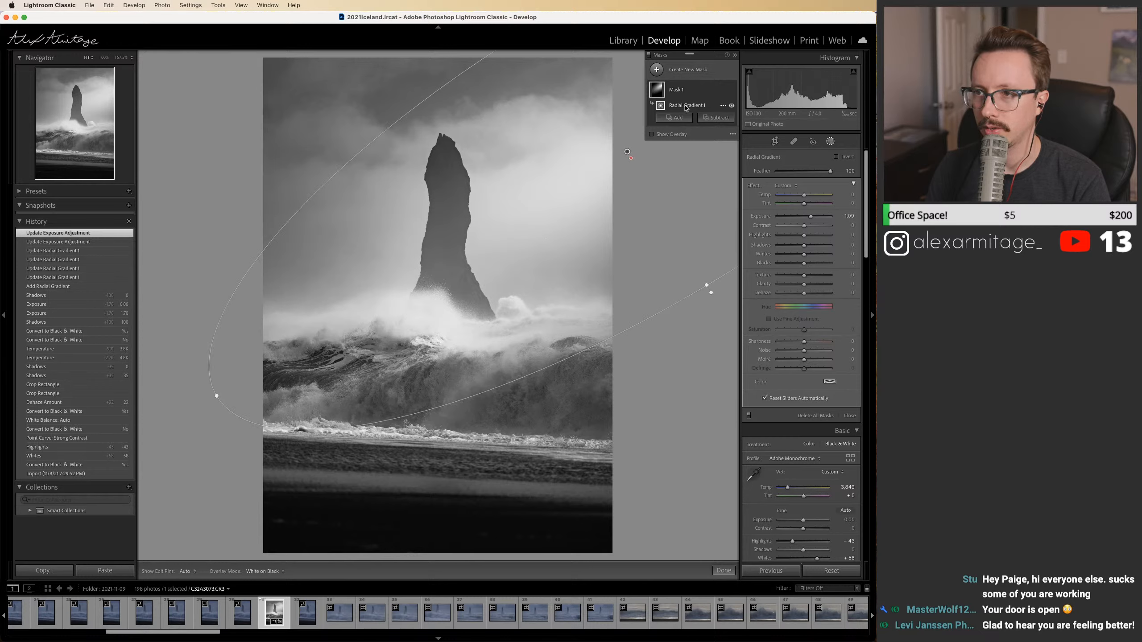
Step: Intersect the radial gradient with a luminance range sampled on the sea stack, and widen the range to 0/0 through 100/100
left_click(723, 107)
mouse_move(753, 146)
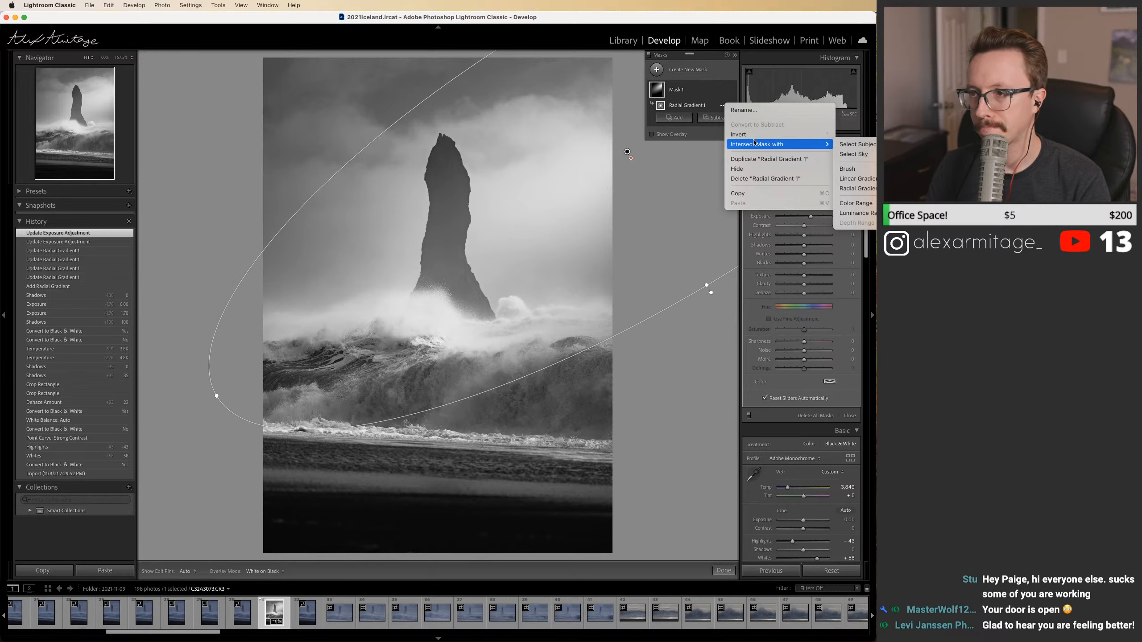
left_click(857, 213)
left_click(442, 234)
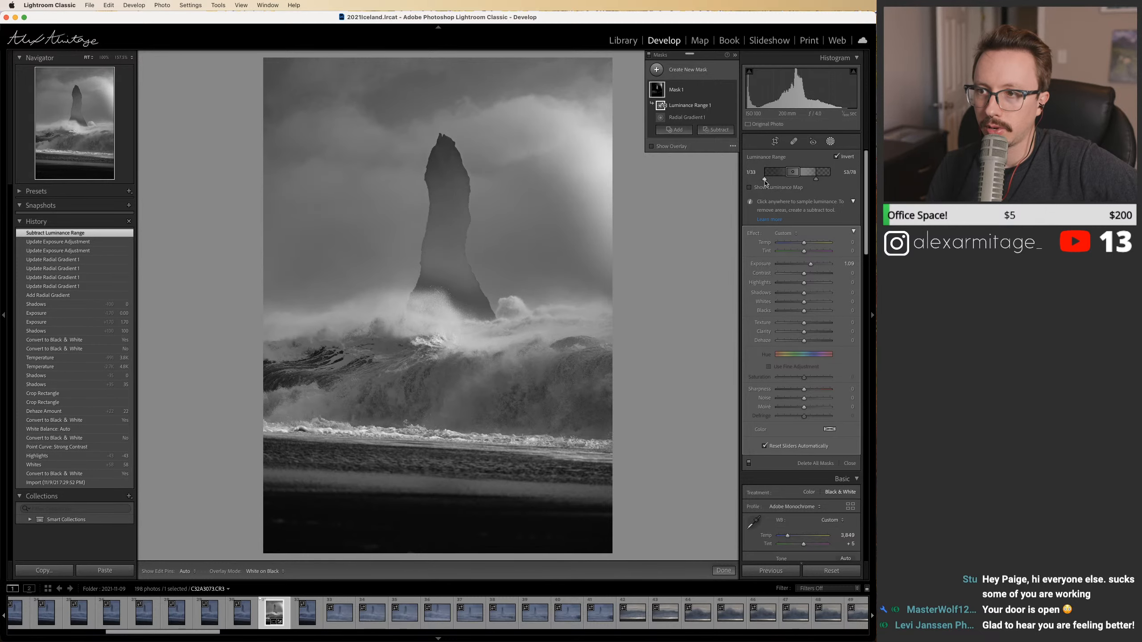
left_click_drag(764, 181, 767, 189)
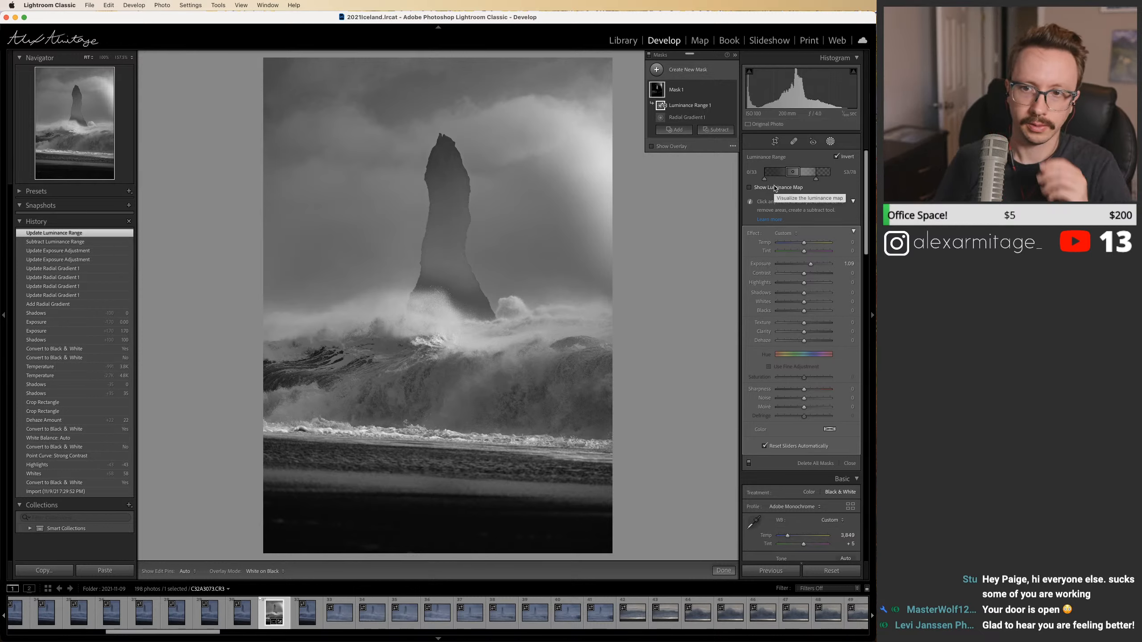
mouse_move(815, 173)
left_mouse_down()
mouse_move(834, 176)
mouse_move(765, 175)
mouse_move(836, 176)
left_mouse_up()
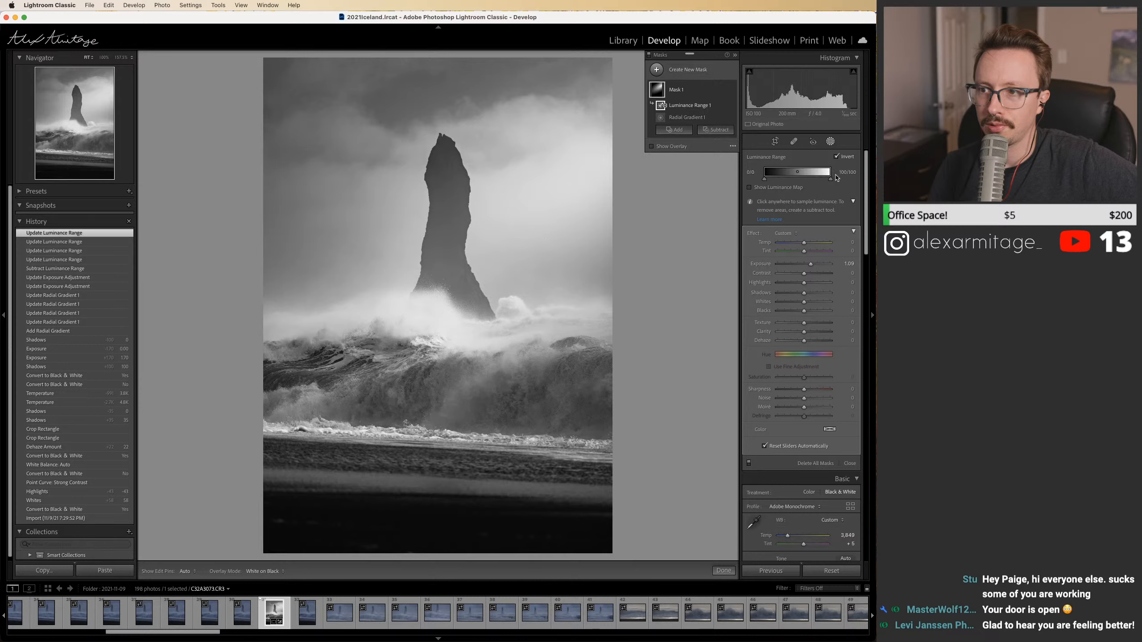
Step: Try lighting the masked area with Shadows at 71 and Exposure reset to zero, then reset Shadows
double_click(811, 265)
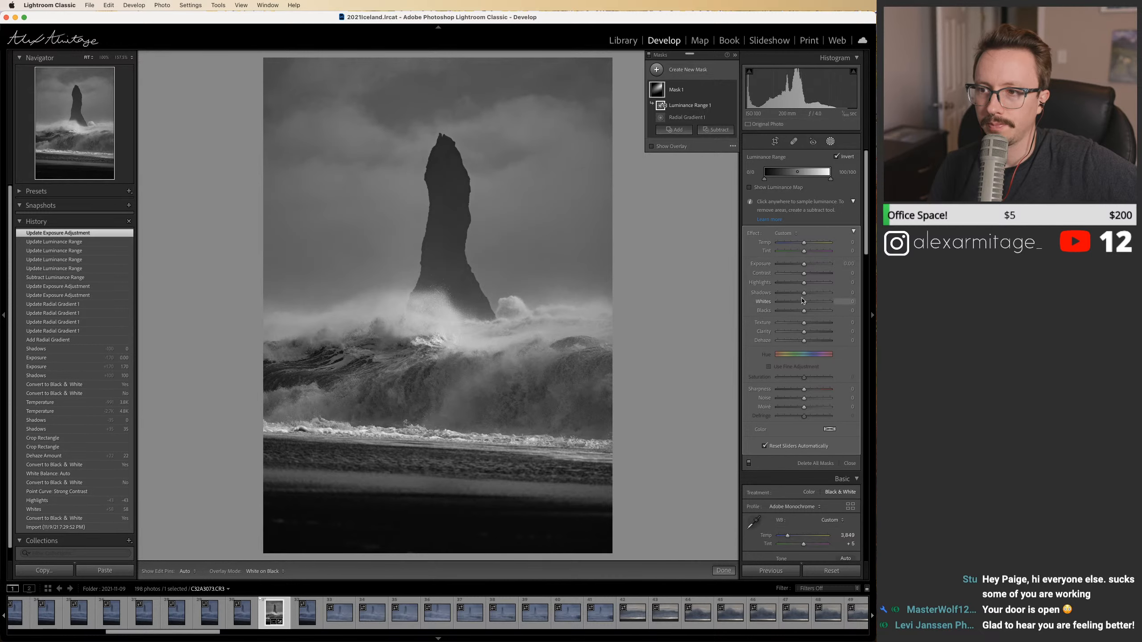
left_click_drag(805, 295, 824, 297)
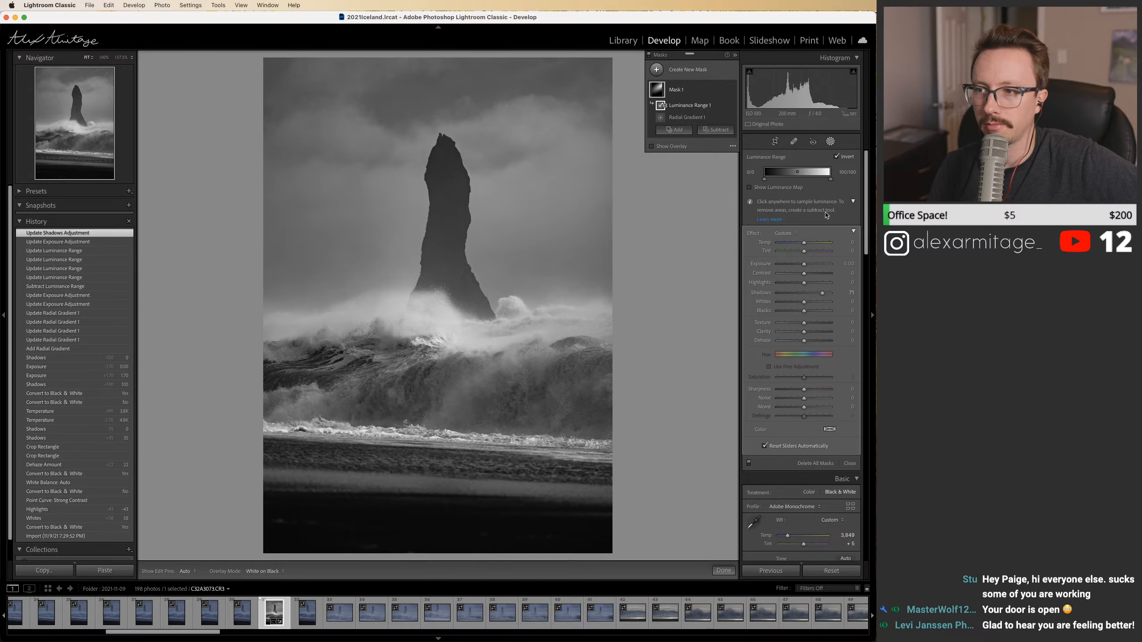
double_click(821, 293)
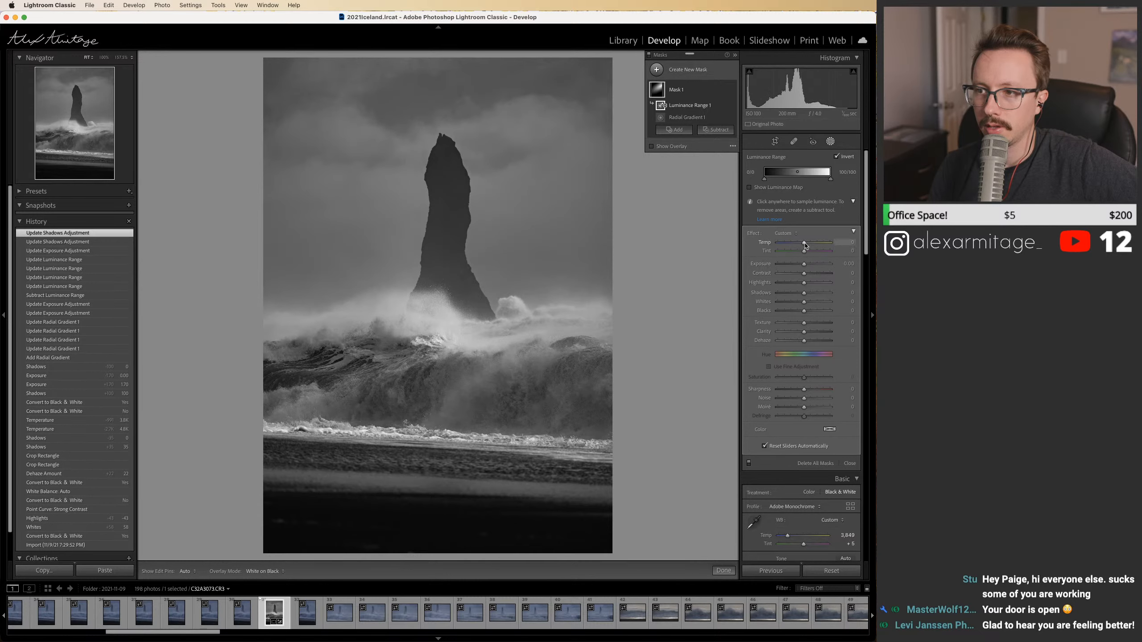
Step: Set the mask's exposure to 1.24 and the upper end of its luminance range to 57/99
left_click_drag(804, 264, 812, 265)
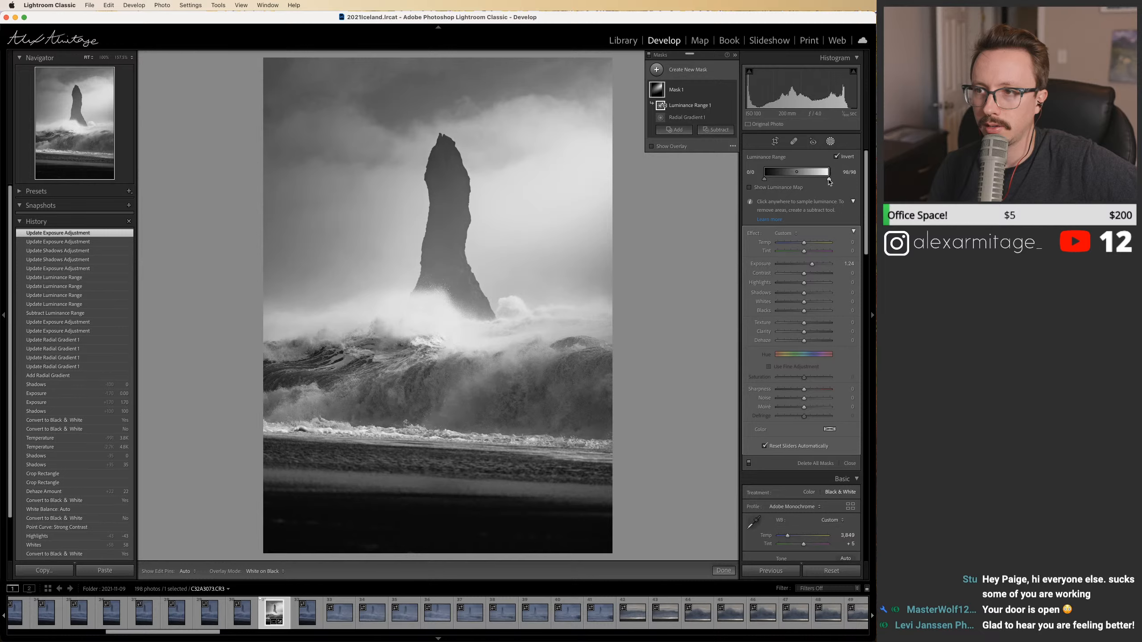
left_click_drag(830, 180, 805, 176)
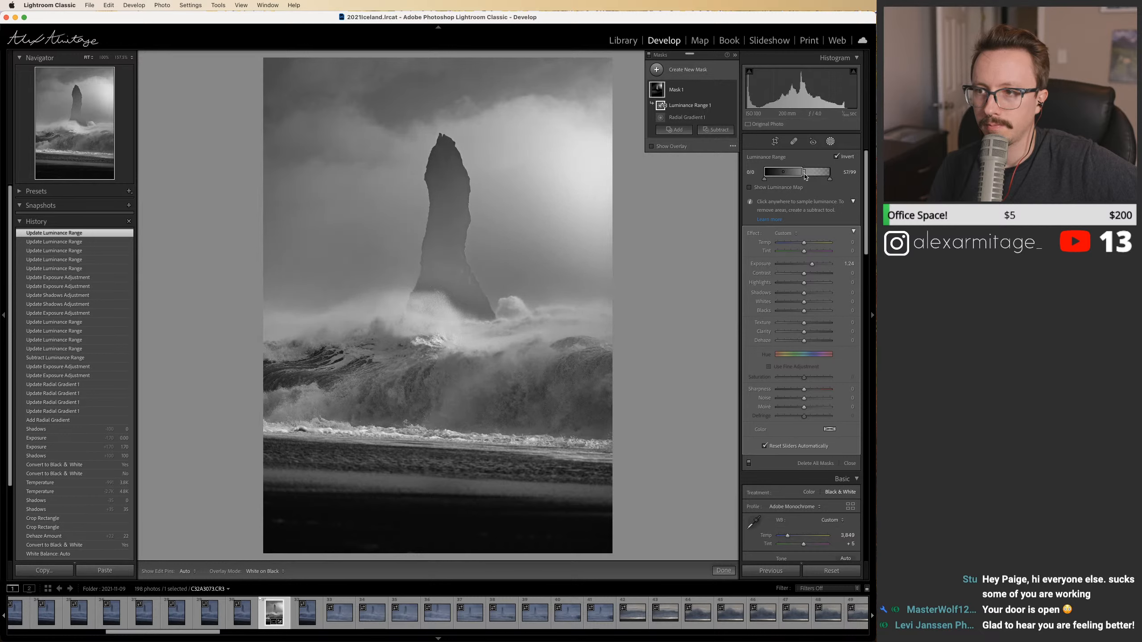
Step: Compare the photo with Mask 1 hidden and shown, and examine the mask's effect along the sea stack's edge up close
left_click(732, 90)
left_click(732, 90)
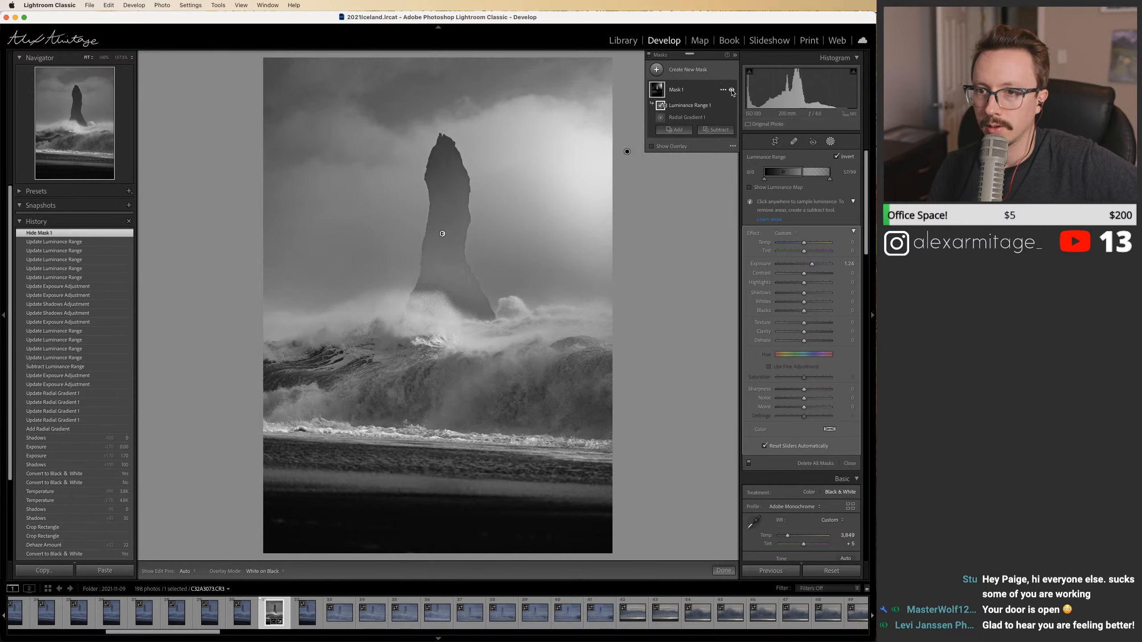
left_click(732, 90)
left_click(731, 90)
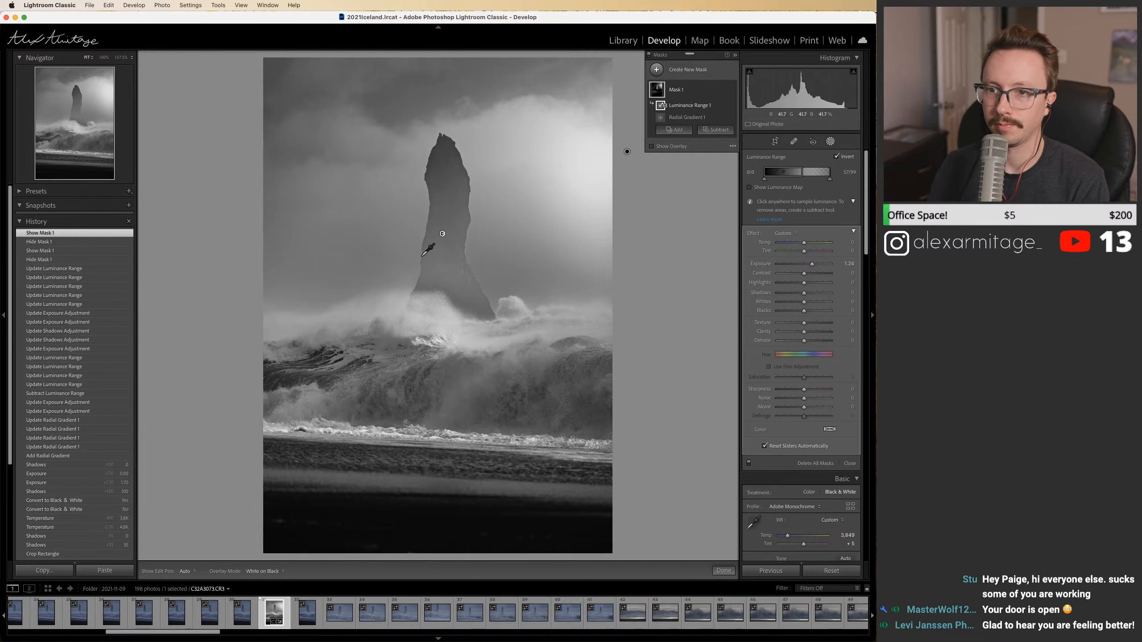
key("z")
left_click_drag(480, 176, 482, 489)
left_click_drag(479, 274, 478, 497)
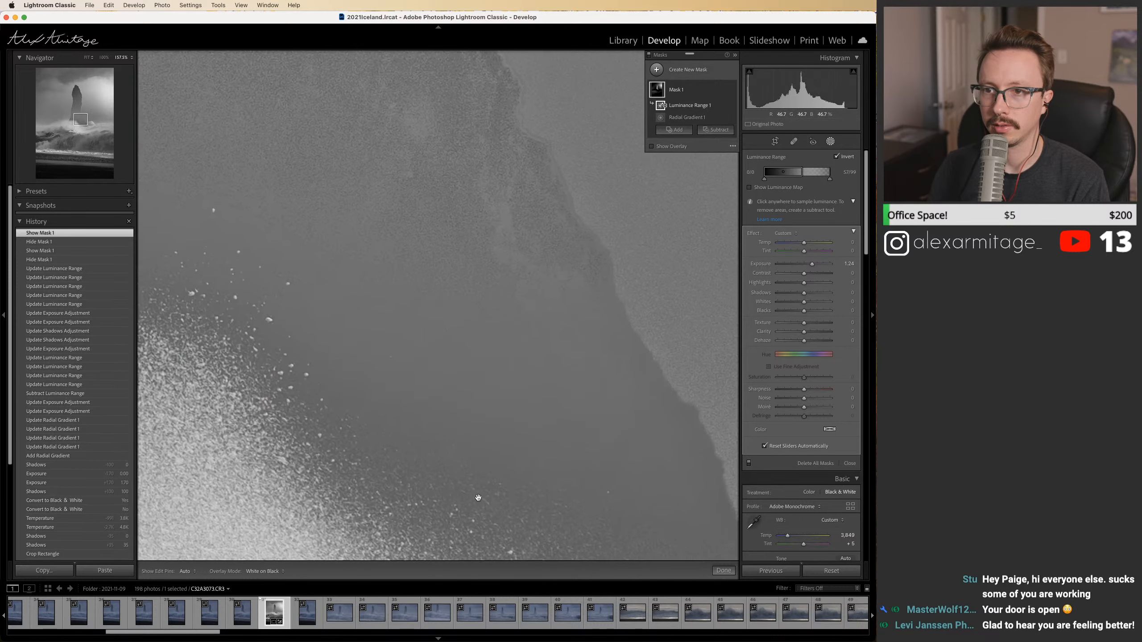
left_click_drag(495, 207, 466, 484)
left_click_drag(467, 307, 510, 542)
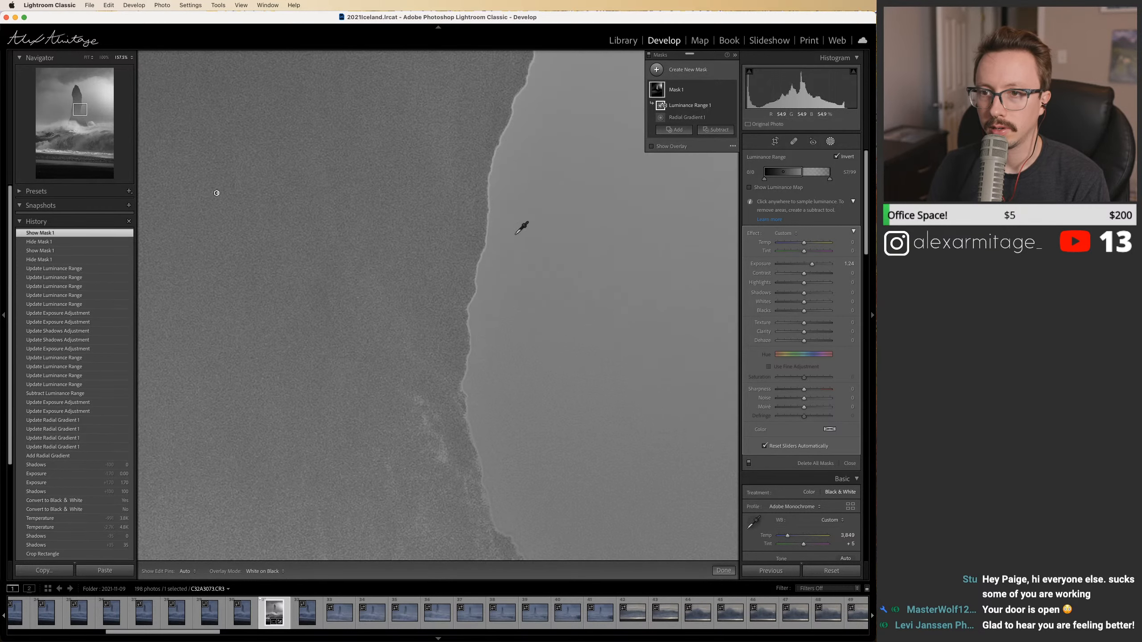
Step: Reset the mask's exposure to zero, delete Mask 1 and close the masking tool
key("z")
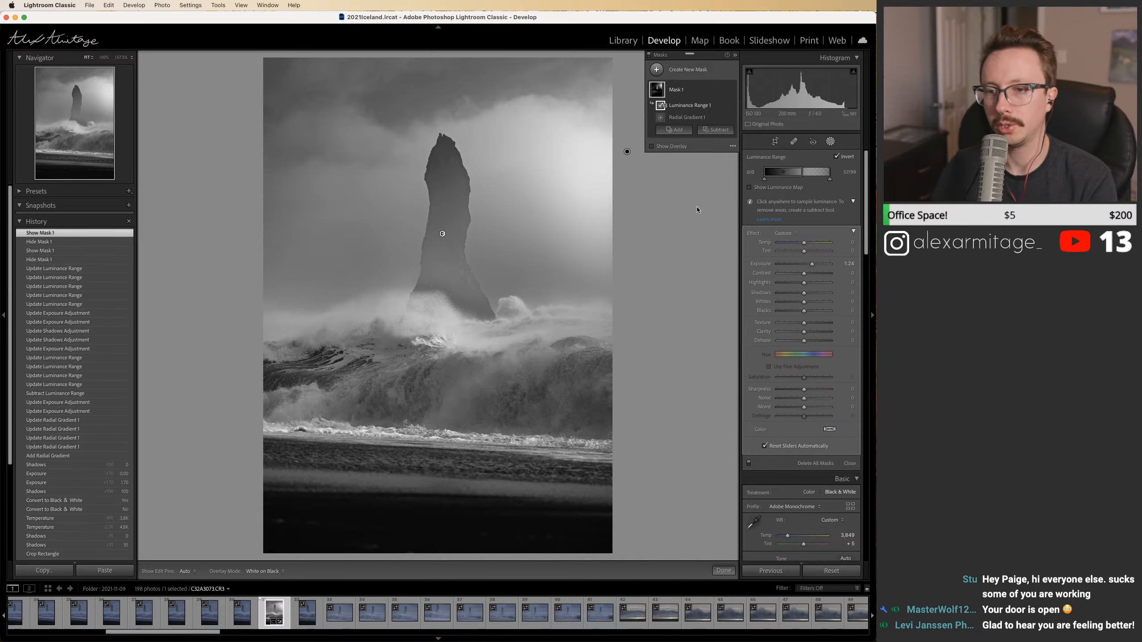
double_click(812, 264)
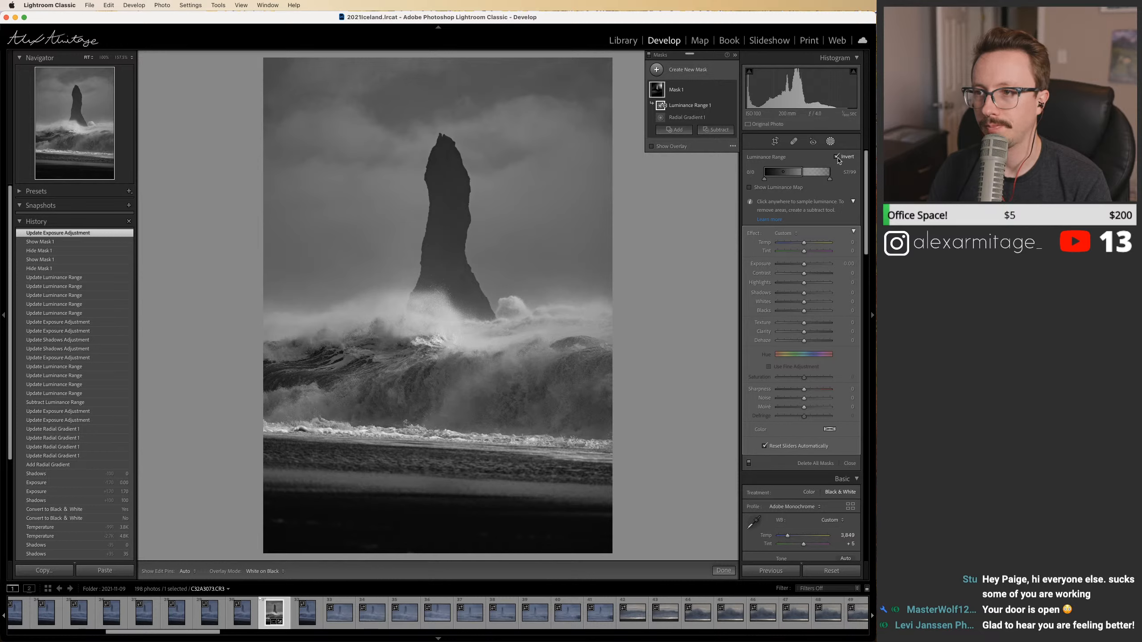
left_click(680, 91)
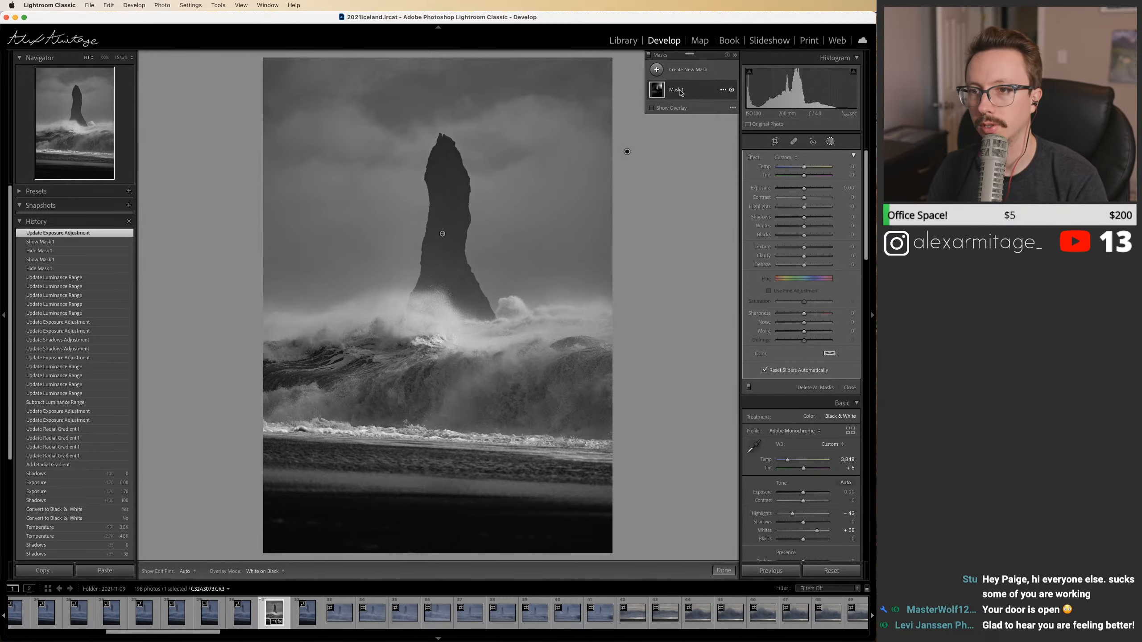
key("Delete")
left_click(830, 143)
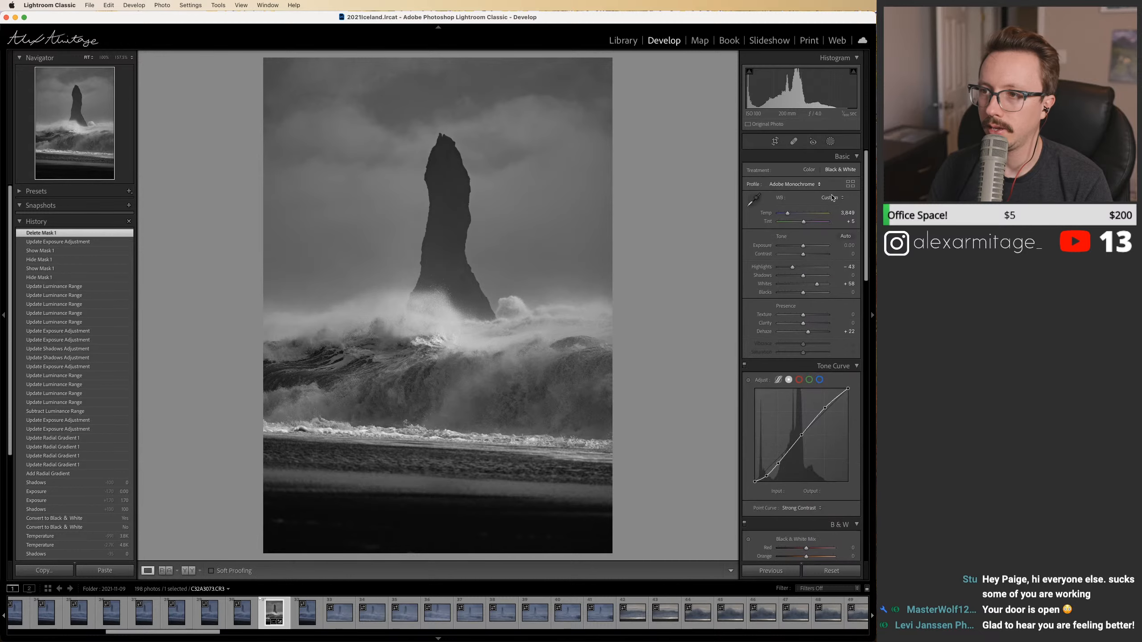
Step: Apply the Adobe Landscape profile and Auto white balance to the sea stack photo, and inspect the breaking waves at 100%
left_click(816, 188)
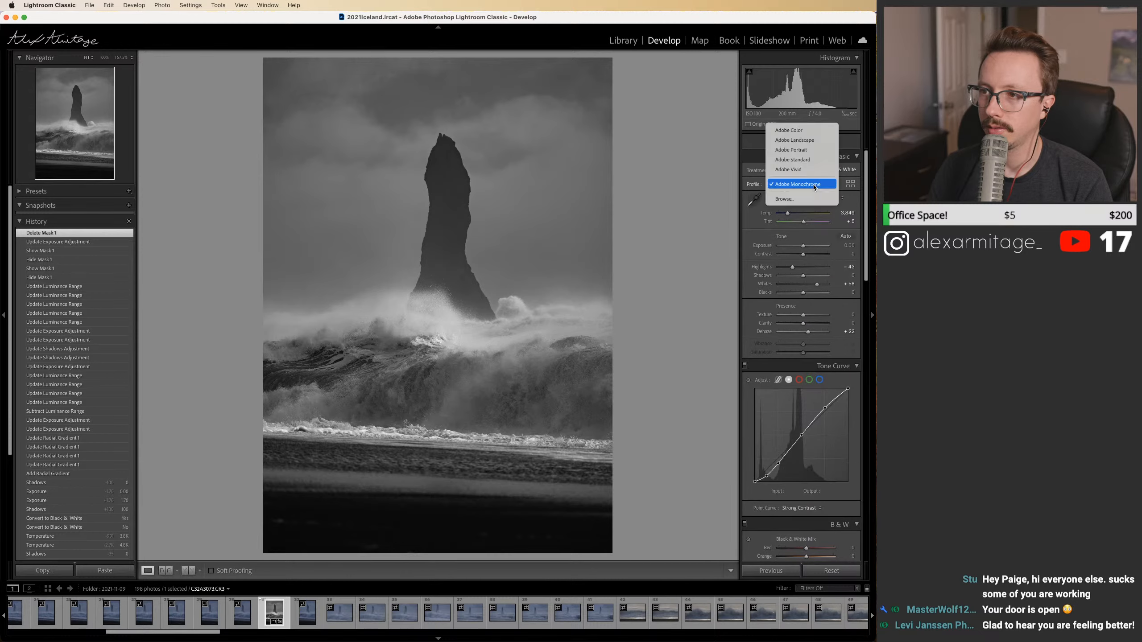
left_click(794, 141)
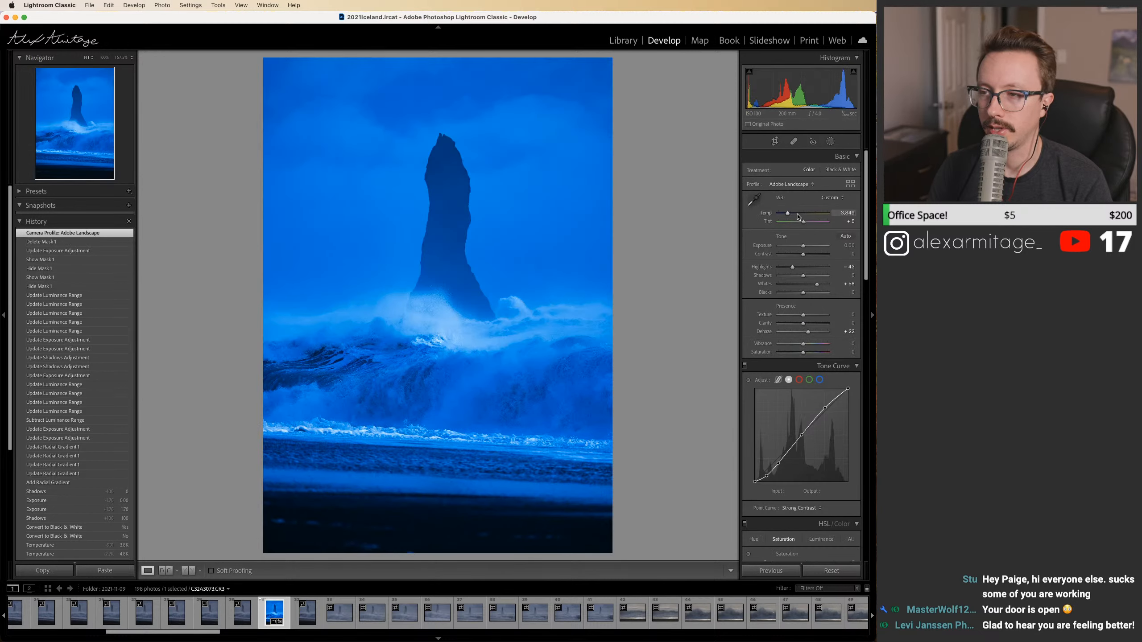
left_click(832, 198)
left_click(827, 130)
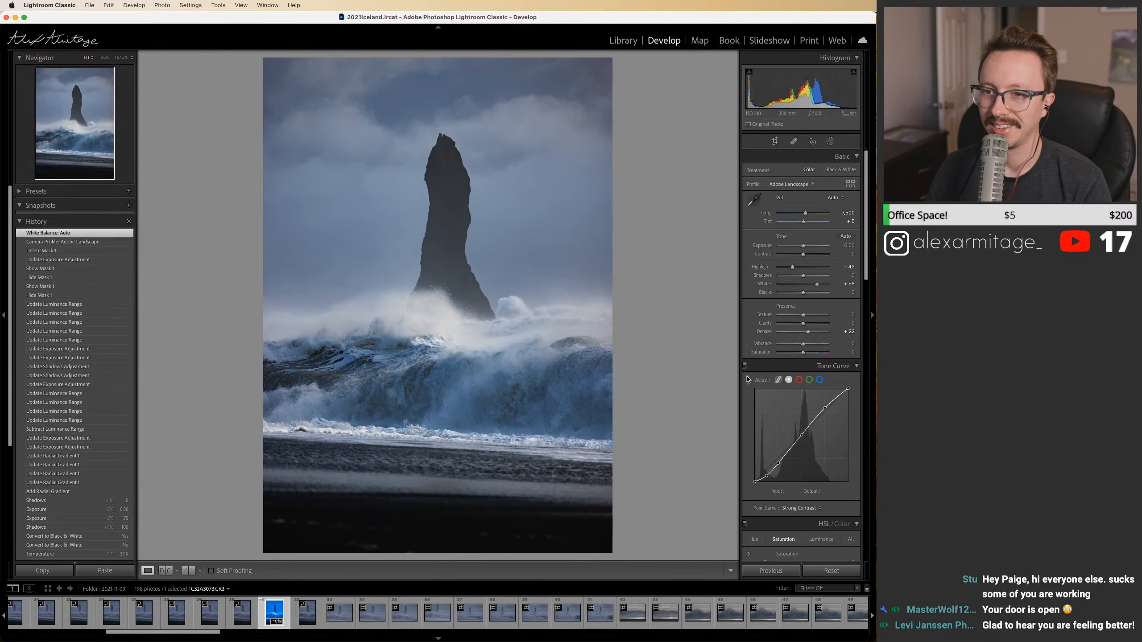
left_click(447, 343)
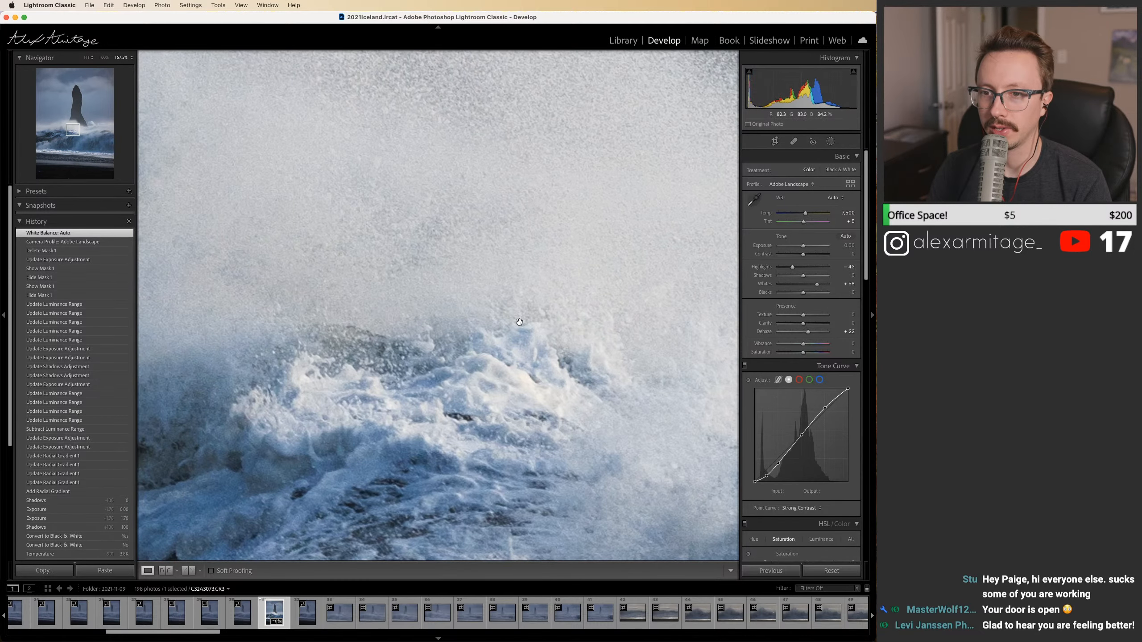
left_click(104, 57)
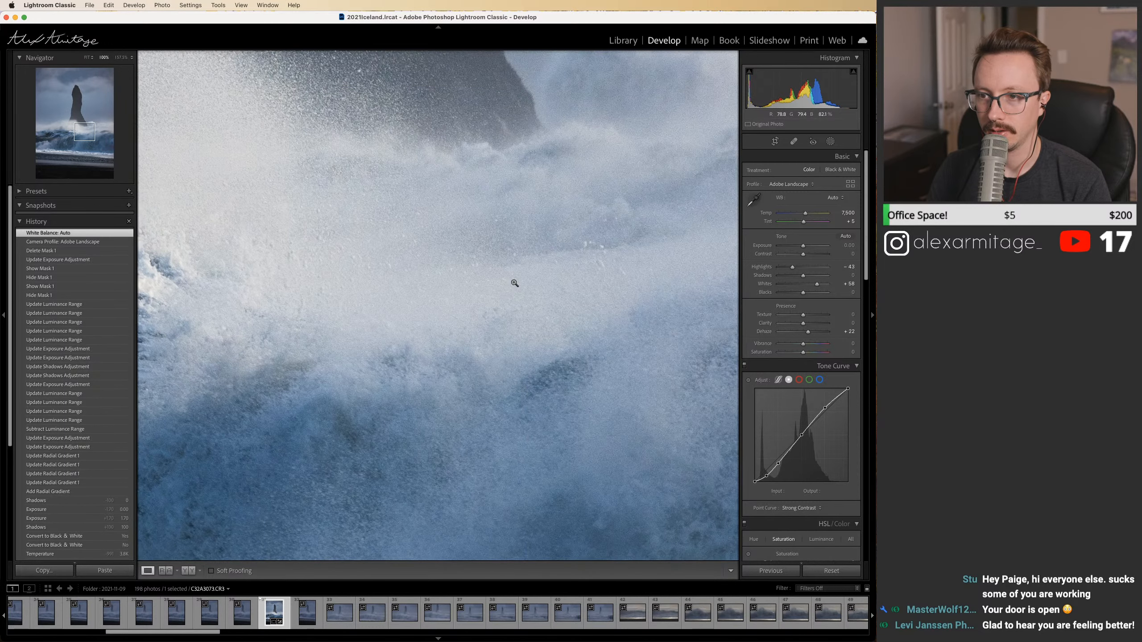
left_click(513, 287)
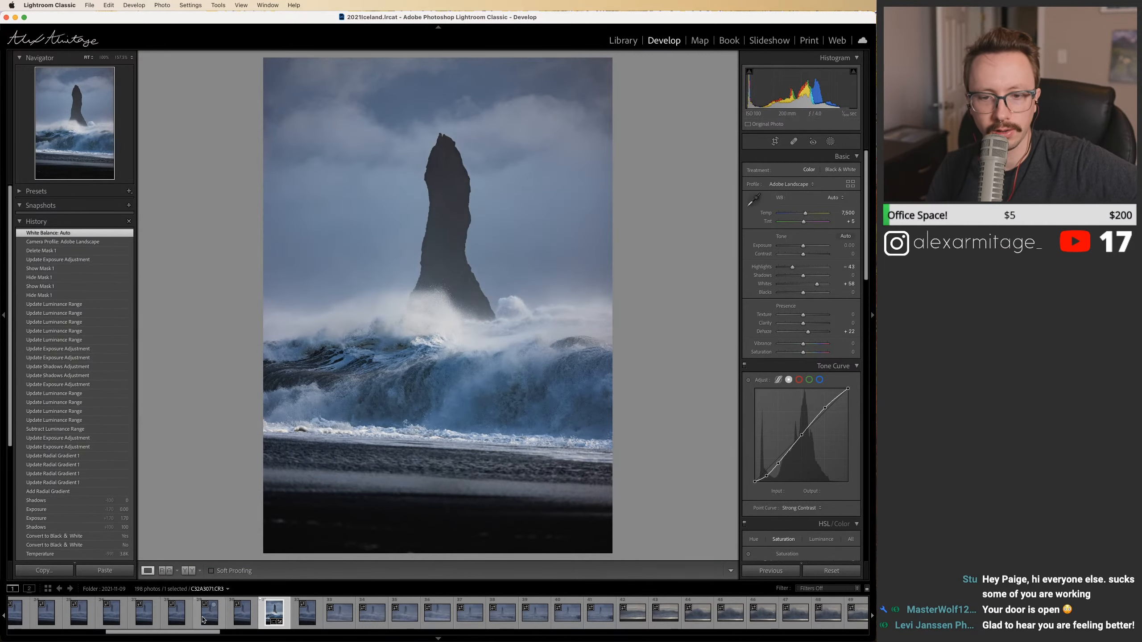
Step: Browse the unedited sea stack shots before and after the edited photo, and return to the edited color version
left_click_drag(197, 632, 101, 634)
left_click(214, 627)
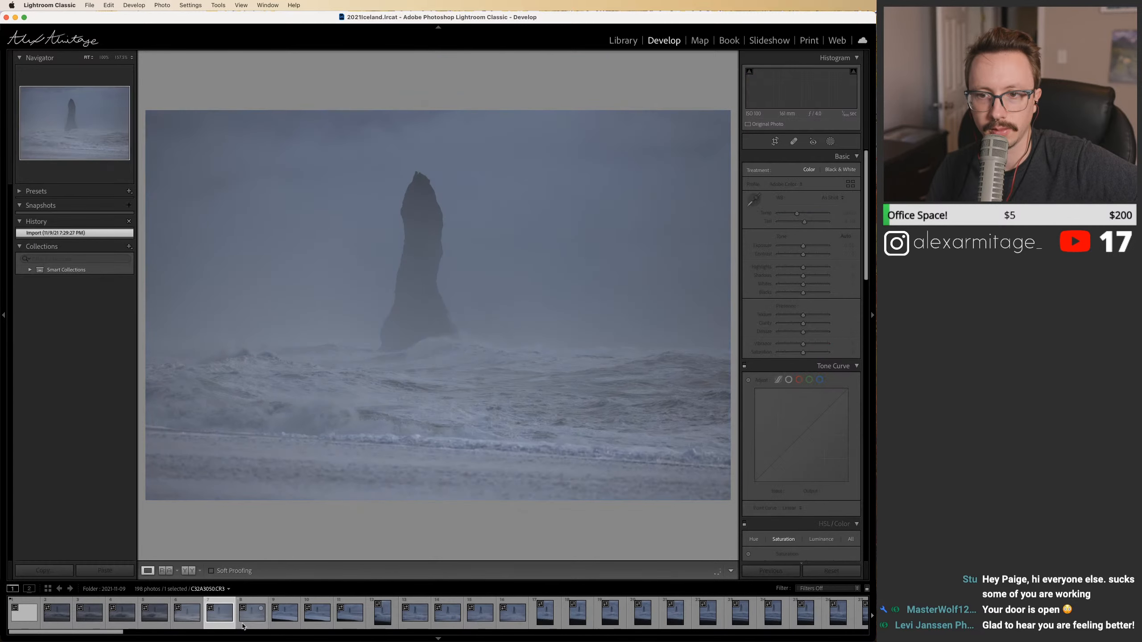
left_click(308, 629)
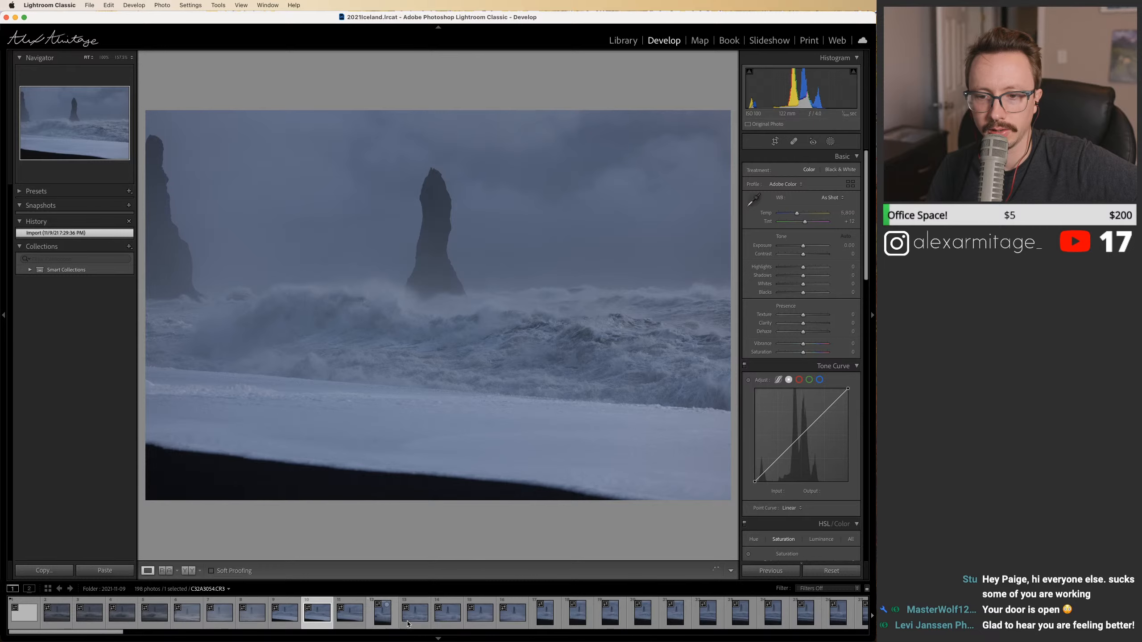
left_click(408, 624)
left_click(546, 626)
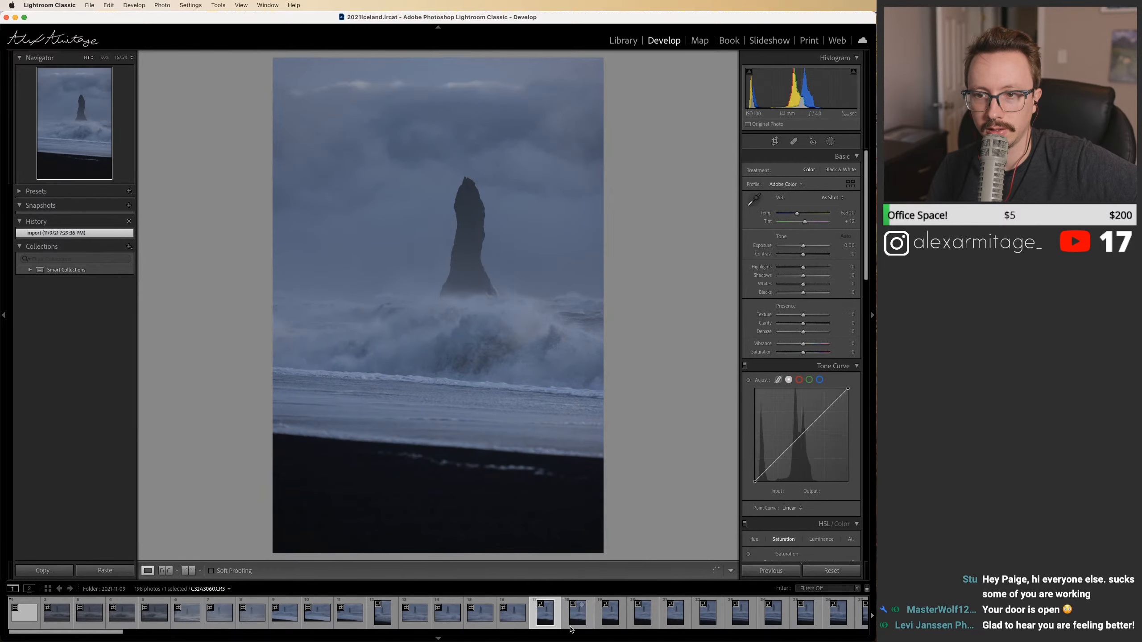
left_click_drag(108, 634, 188, 640)
left_click(354, 625)
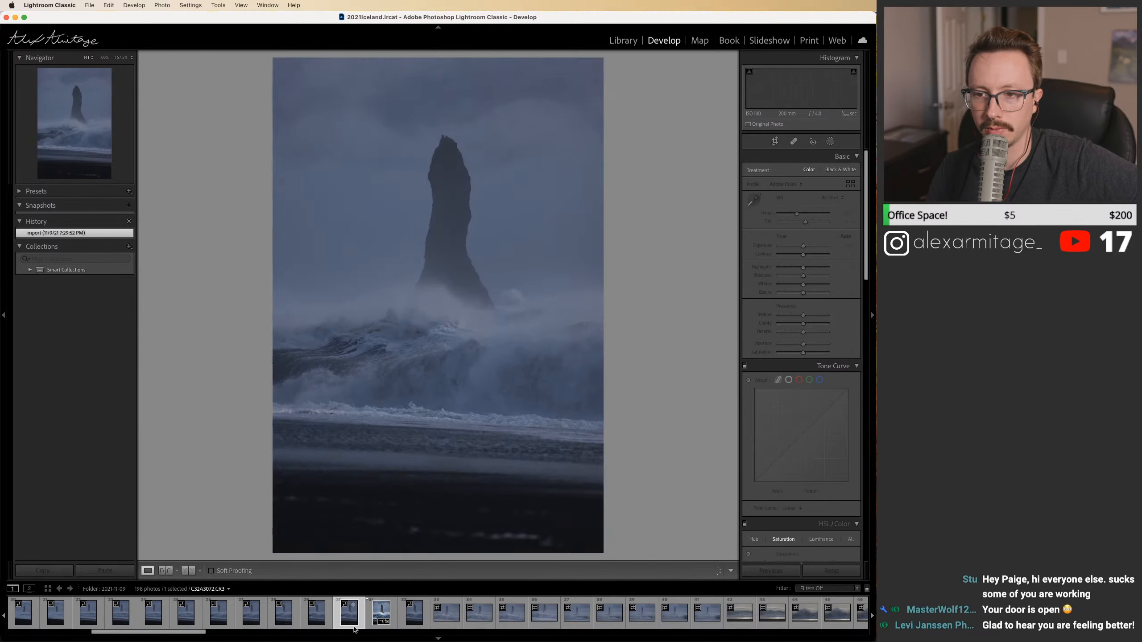
left_click(557, 625)
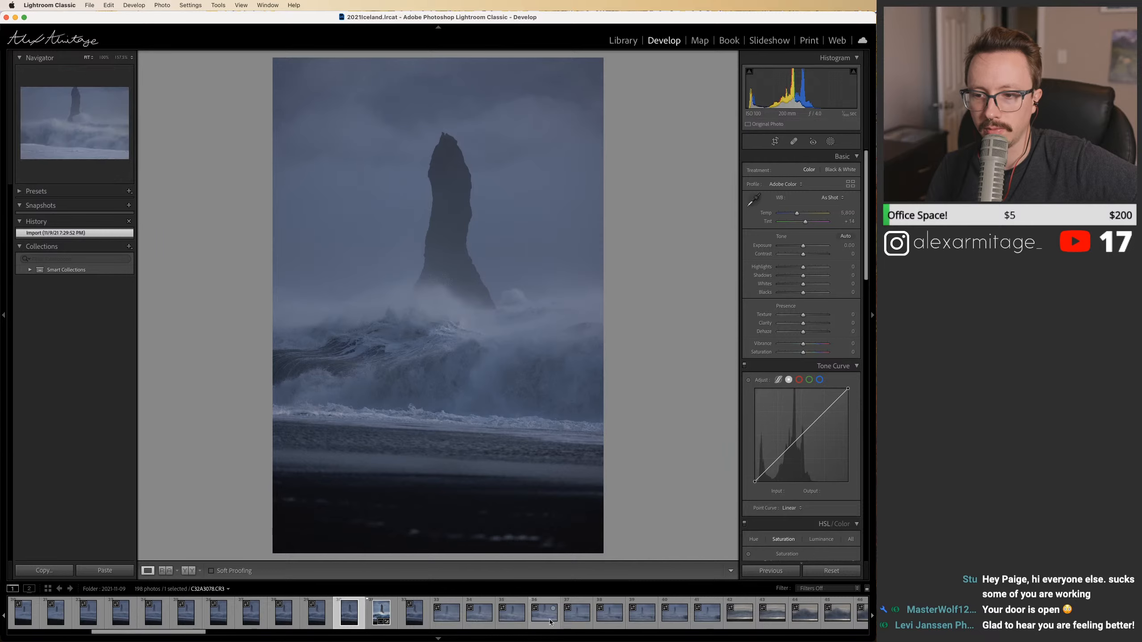
left_click(505, 624)
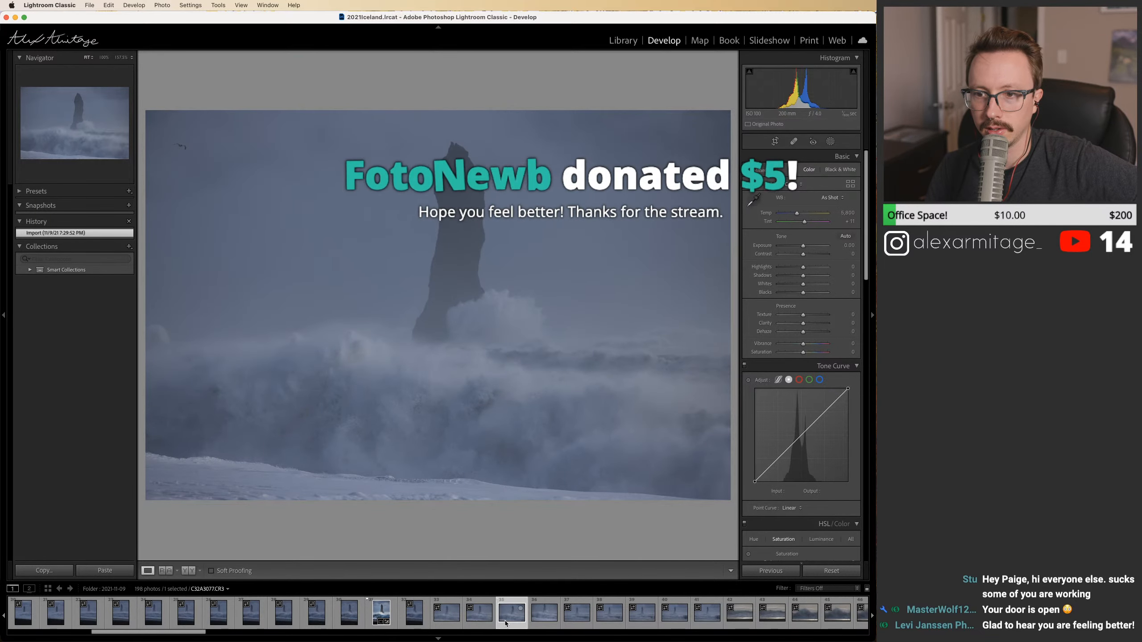
left_click(384, 617)
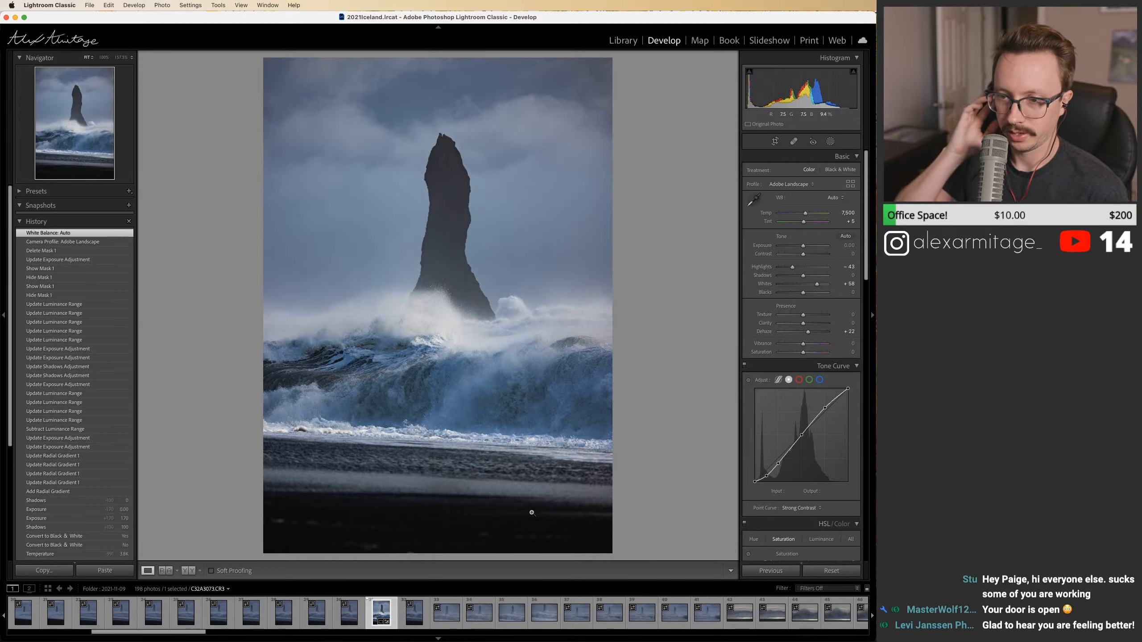
Step: Compare the sea stack photo in black and white and in color, and examine its details up close
left_click(842, 170)
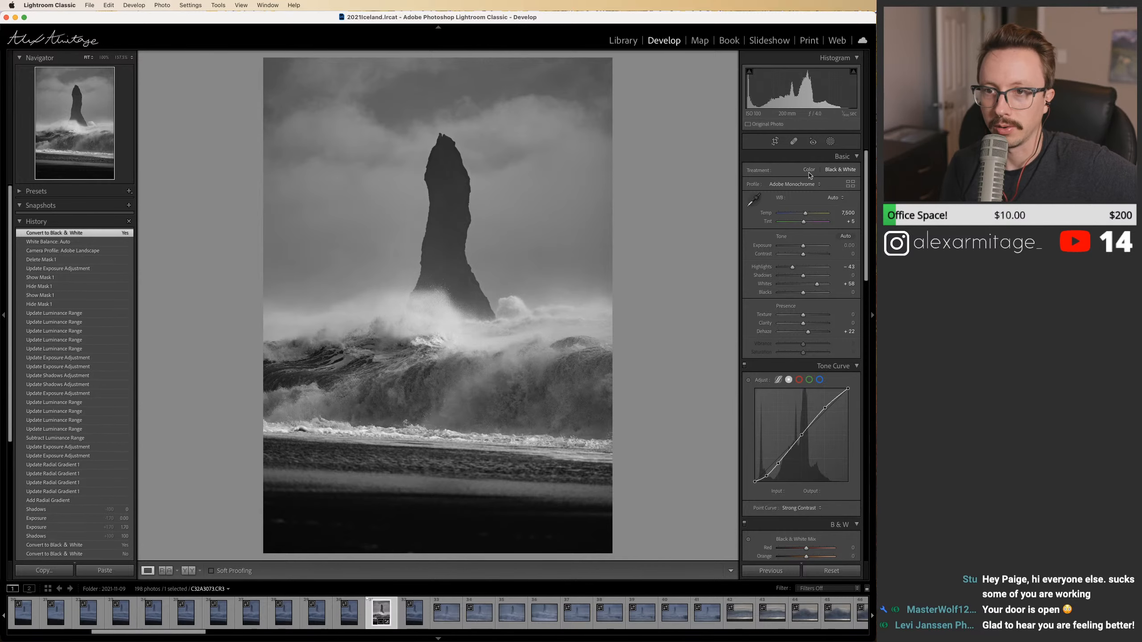
left_click(813, 170)
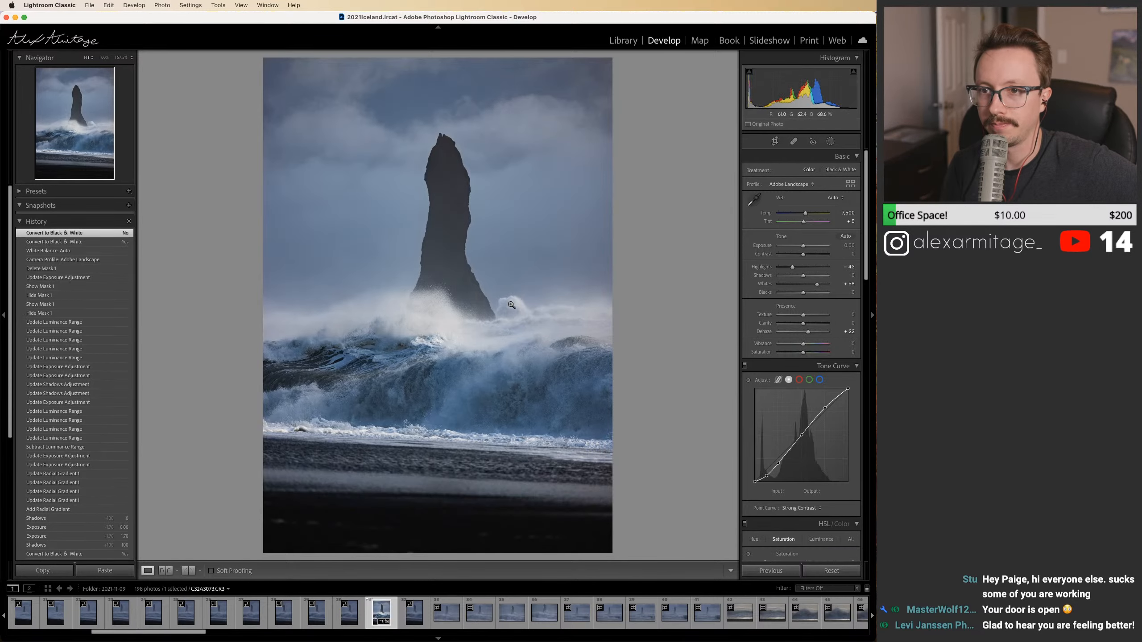
left_click(448, 235)
left_click_drag(449, 235, 467, 441)
left_click(467, 440)
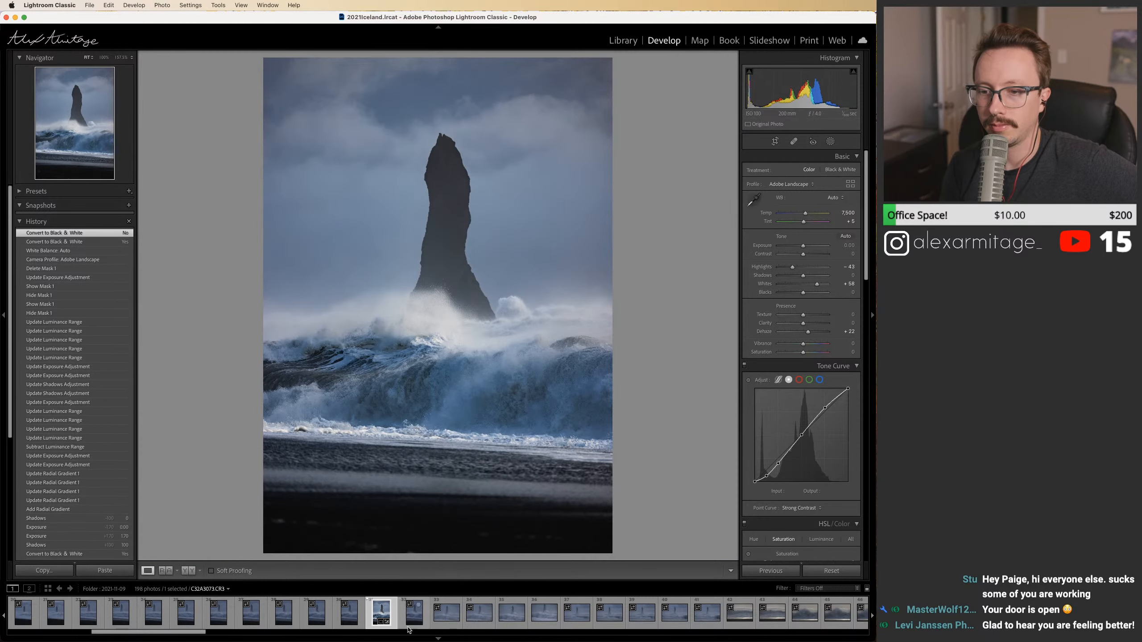
Step: Look through the remaining photos of the 2021-11-09 folder, from the sea stack shots to the misty mountain series
left_click_drag(197, 636, 243, 637)
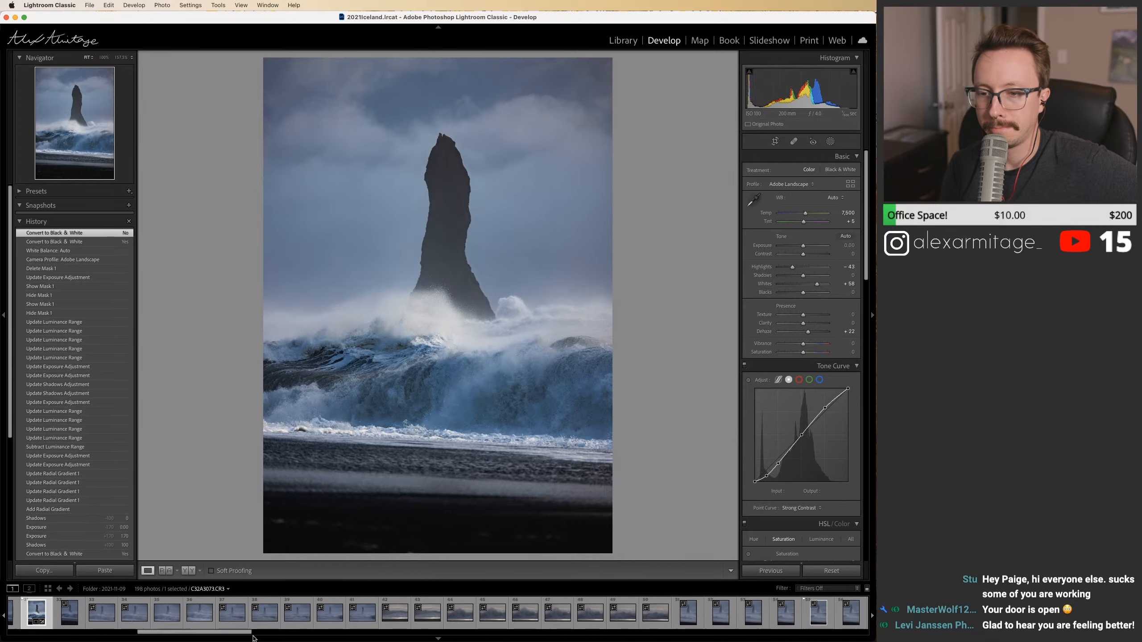
left_click(355, 627)
scroll(359, 623, "down", 6)
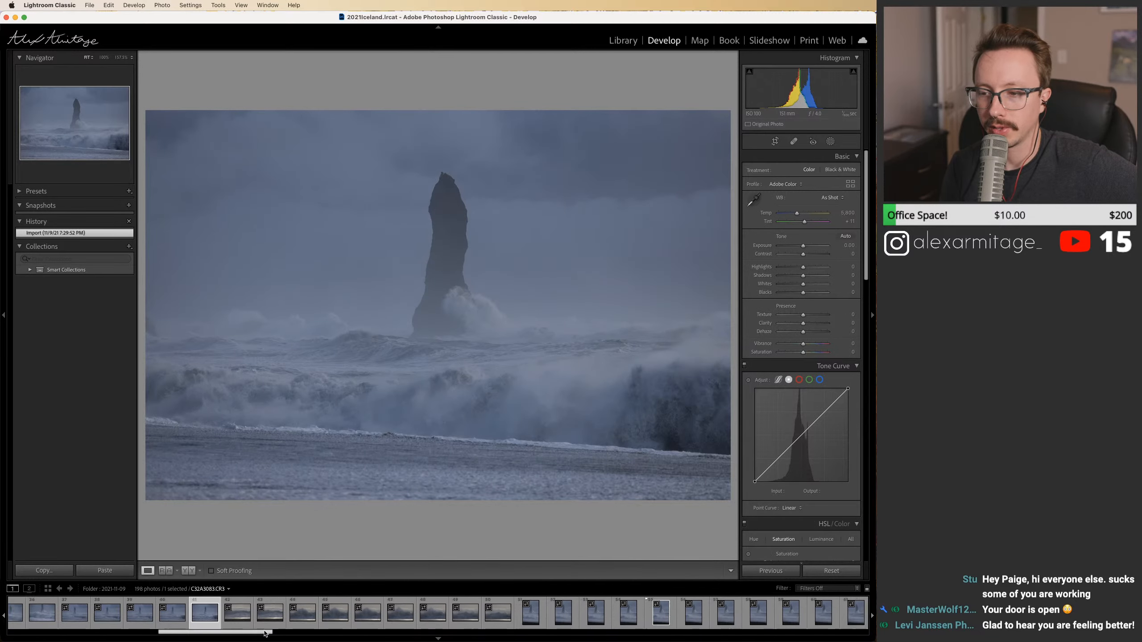
left_click(372, 620)
left_click(381, 618)
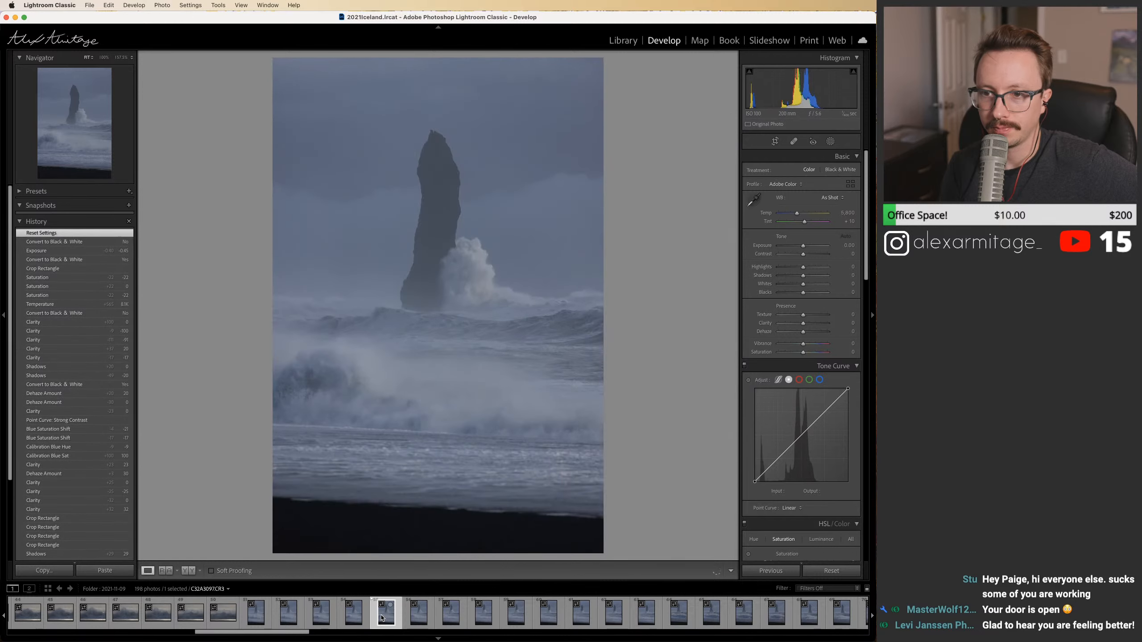
left_click_drag(248, 633, 583, 634)
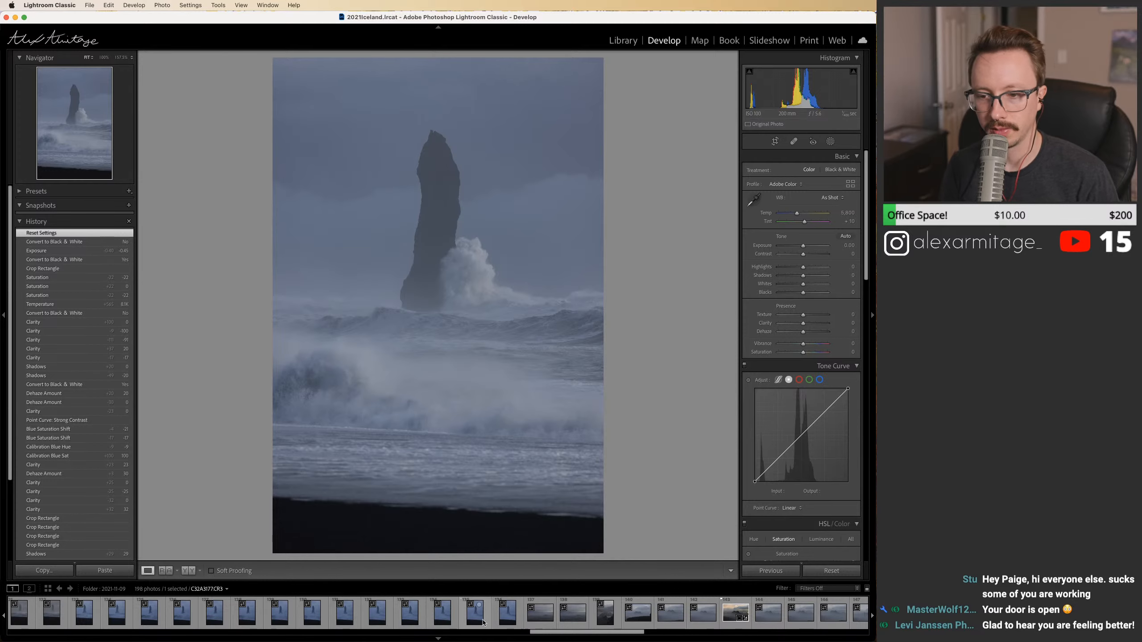
left_click(482, 623)
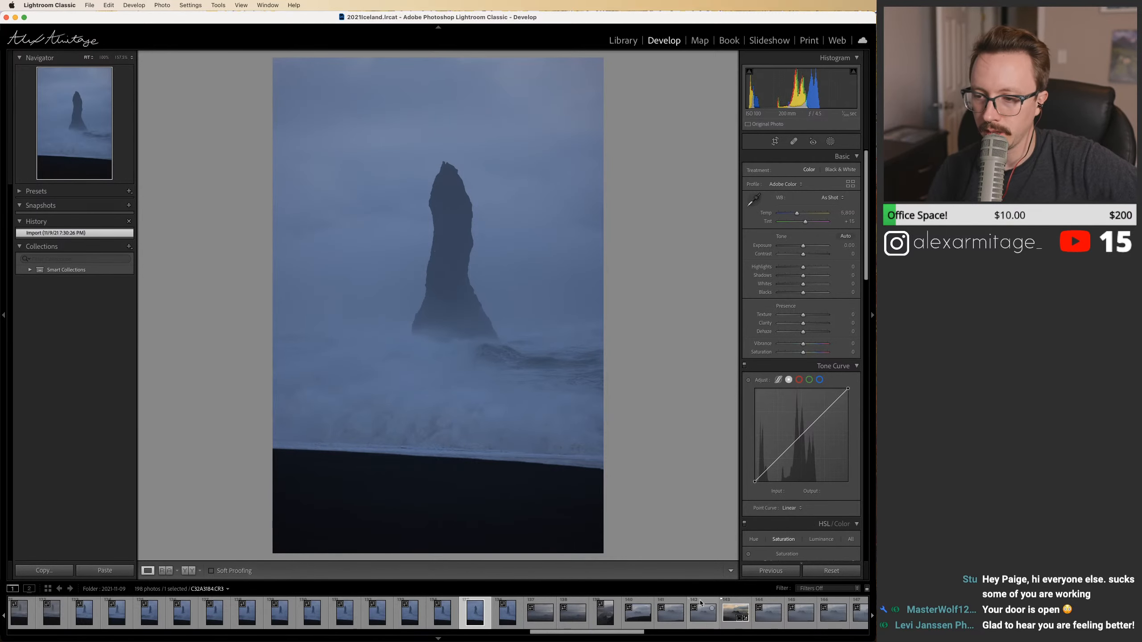
left_click(702, 623)
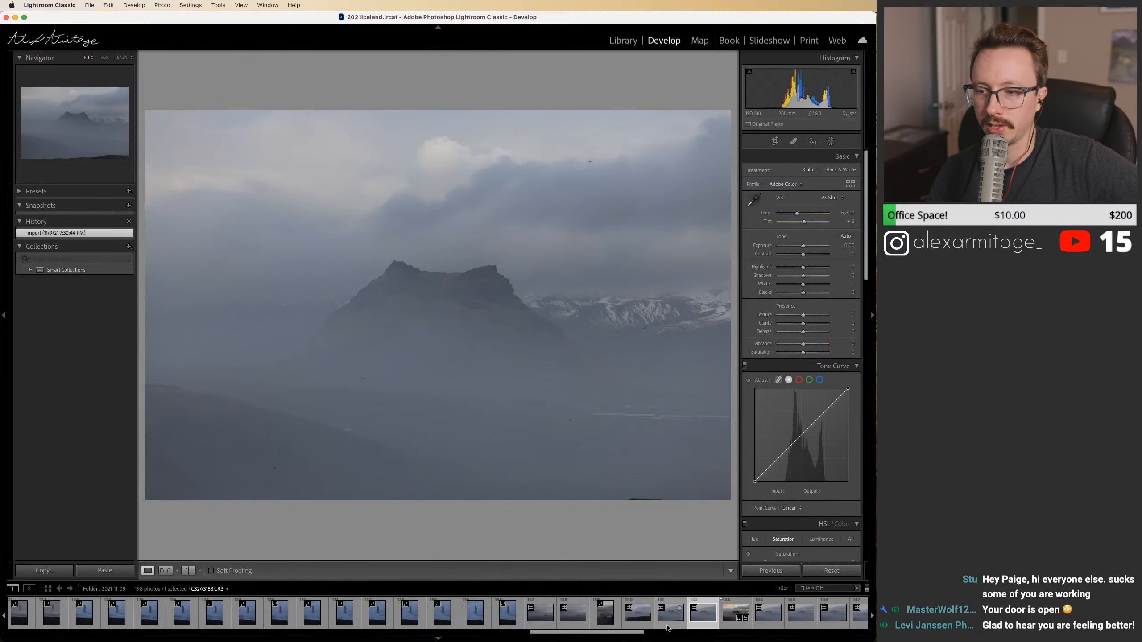
left_click(670, 623)
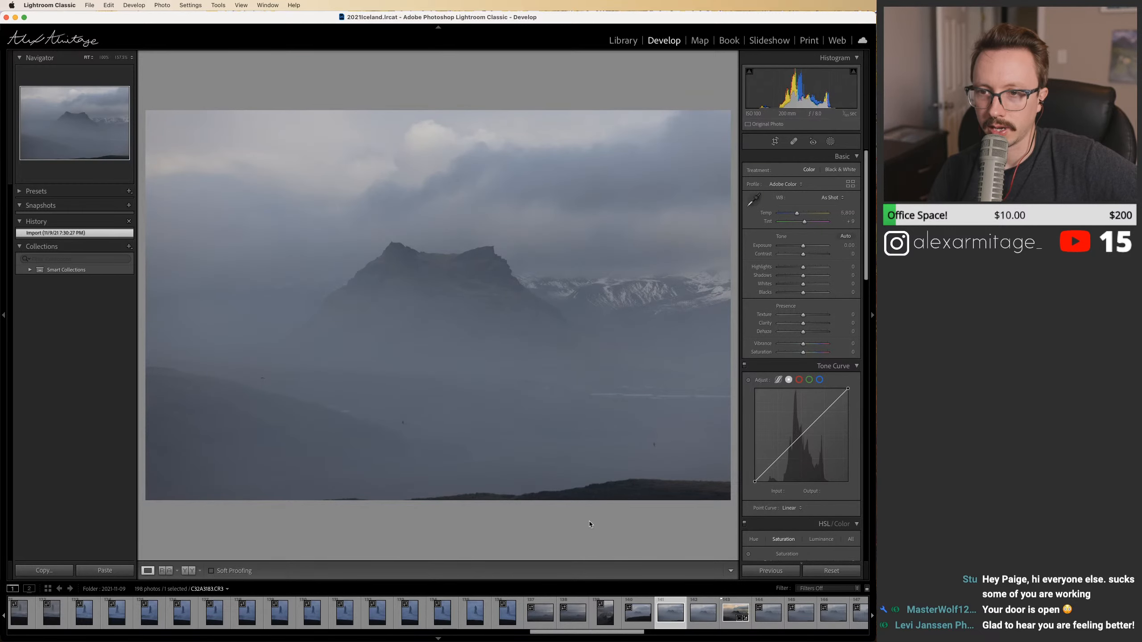
left_click(768, 617)
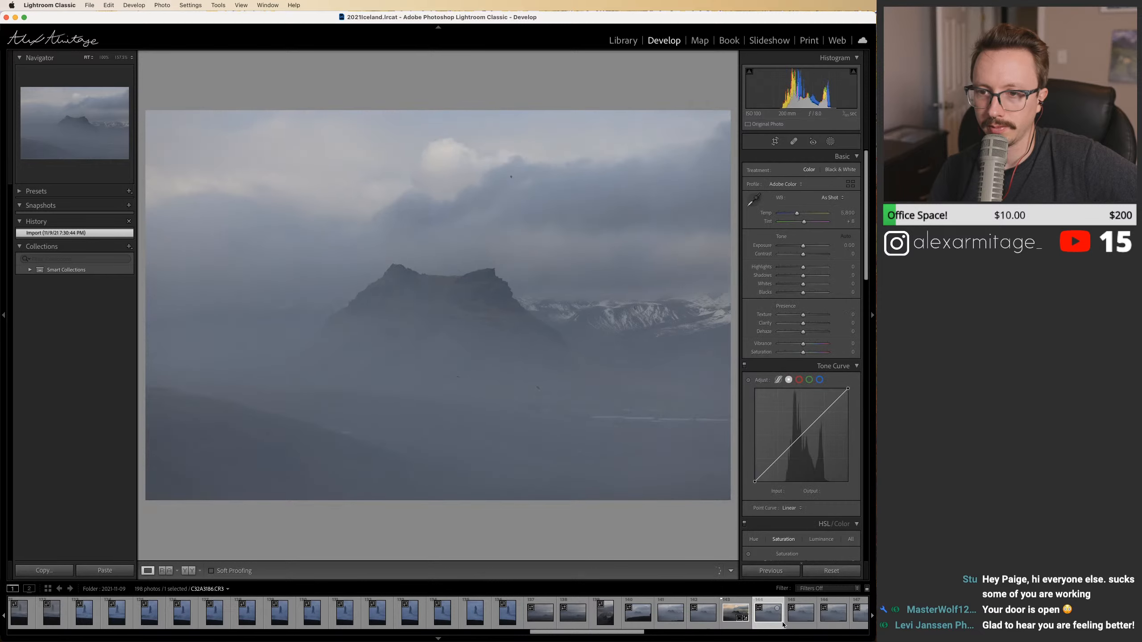
Step: Reset Dehaze and Clarity to 0 on the already edited photo of the misty mountain
left_click(737, 625)
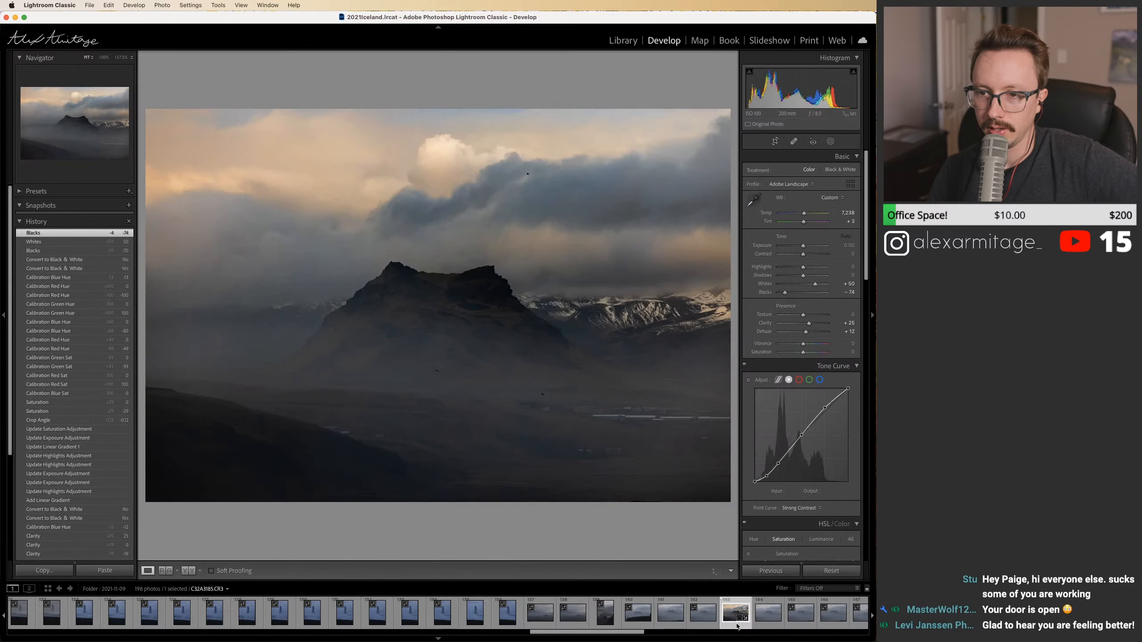
double_click(807, 333)
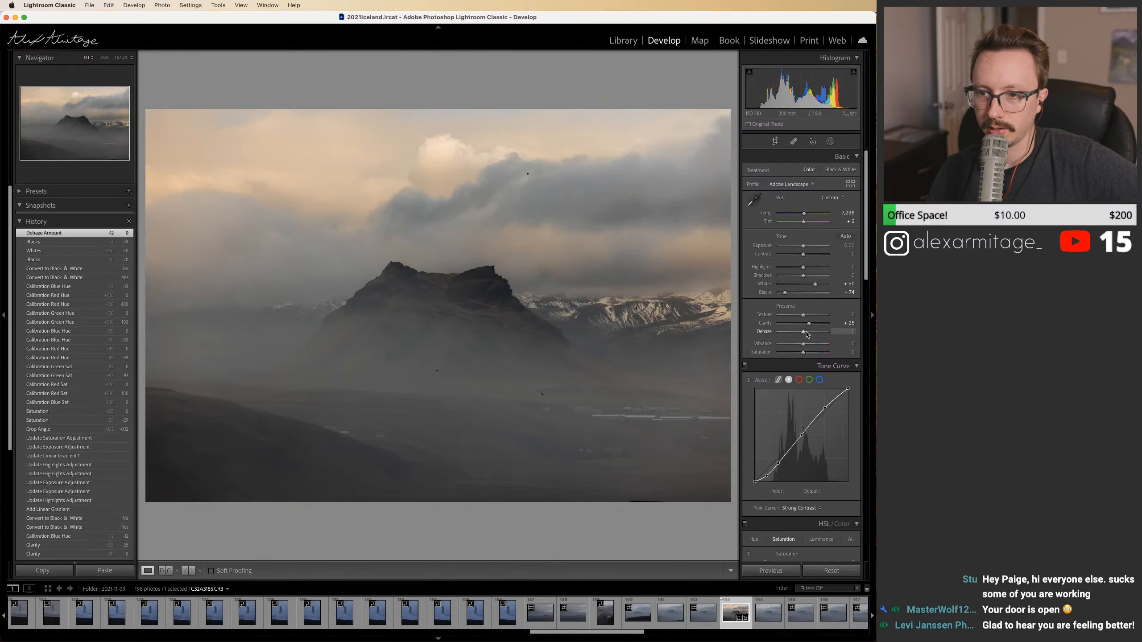
double_click(809, 324)
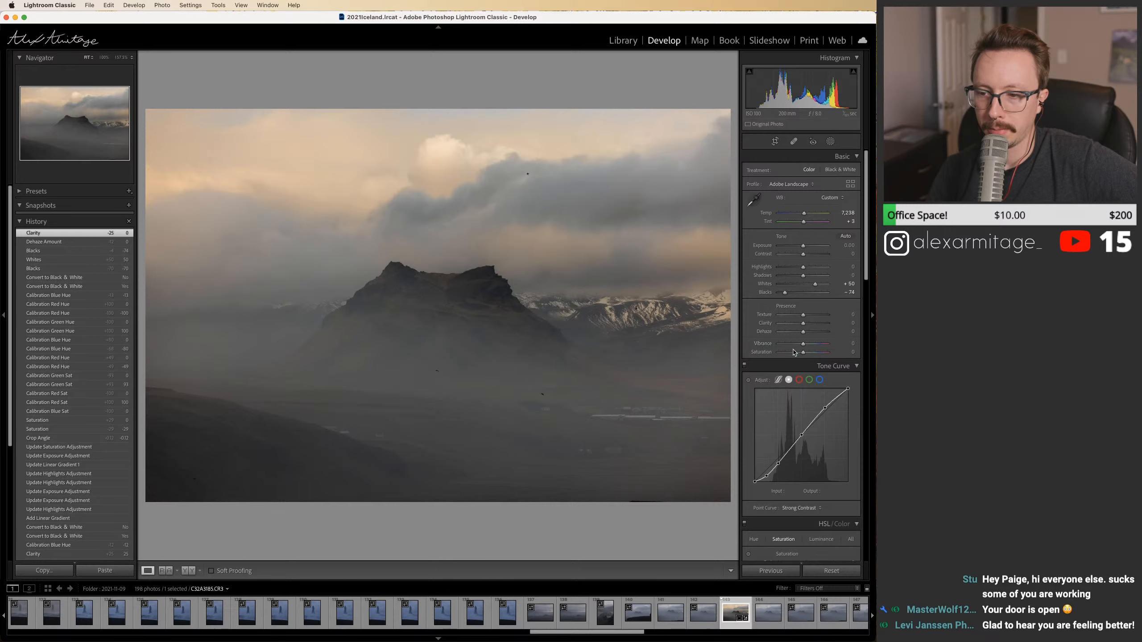
Step: Switch to the Library module, open the 2021-11-08 folder and browse to the end of its photos
mouse_move(603, 632)
left_mouse_down()
mouse_move(711, 632)
mouse_move(620, 634)
left_mouse_up()
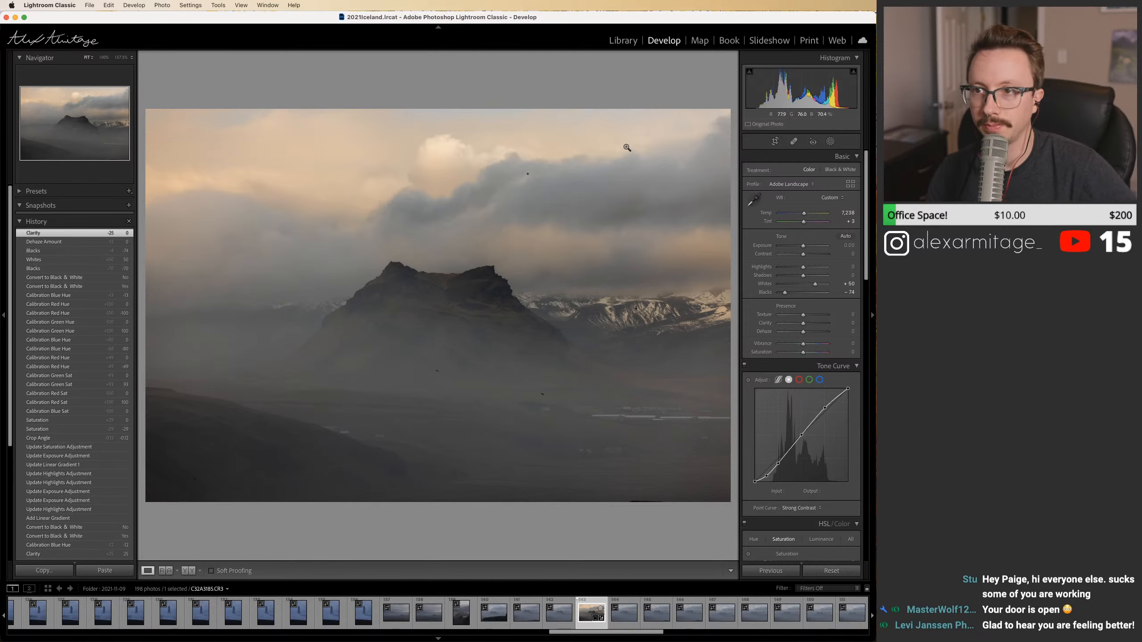
left_click(623, 40)
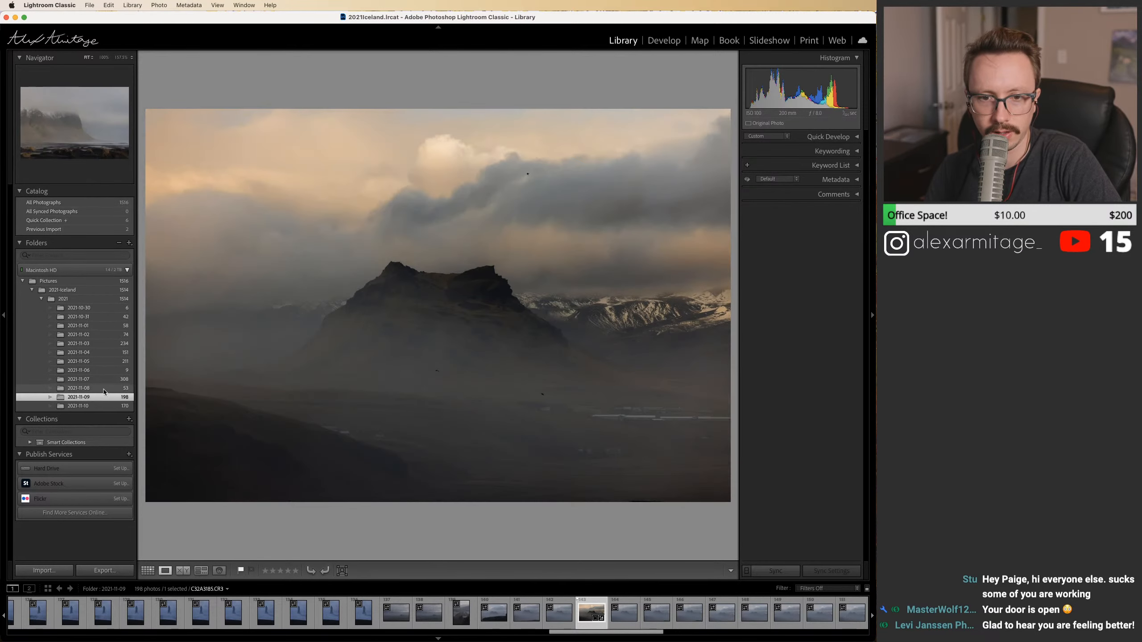
left_click(103, 389)
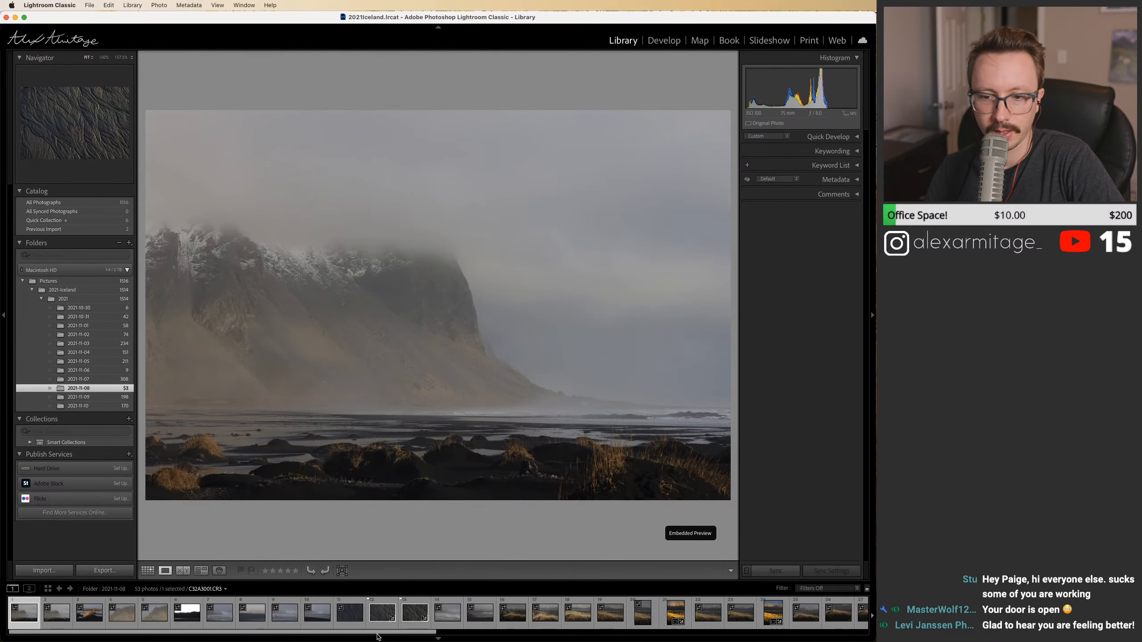
left_click_drag(380, 634, 850, 622)
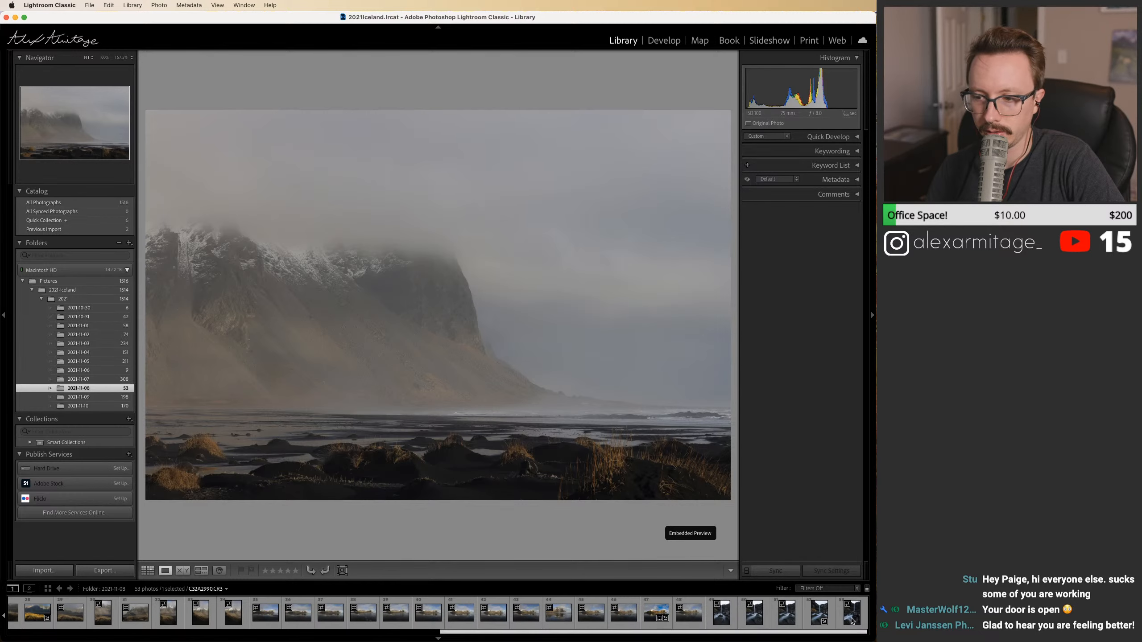
Step: Look at the mountain reflection photo in the 2021-11-08 folder, then skim the photos of the 2021-11-07 folder
left_click(662, 626)
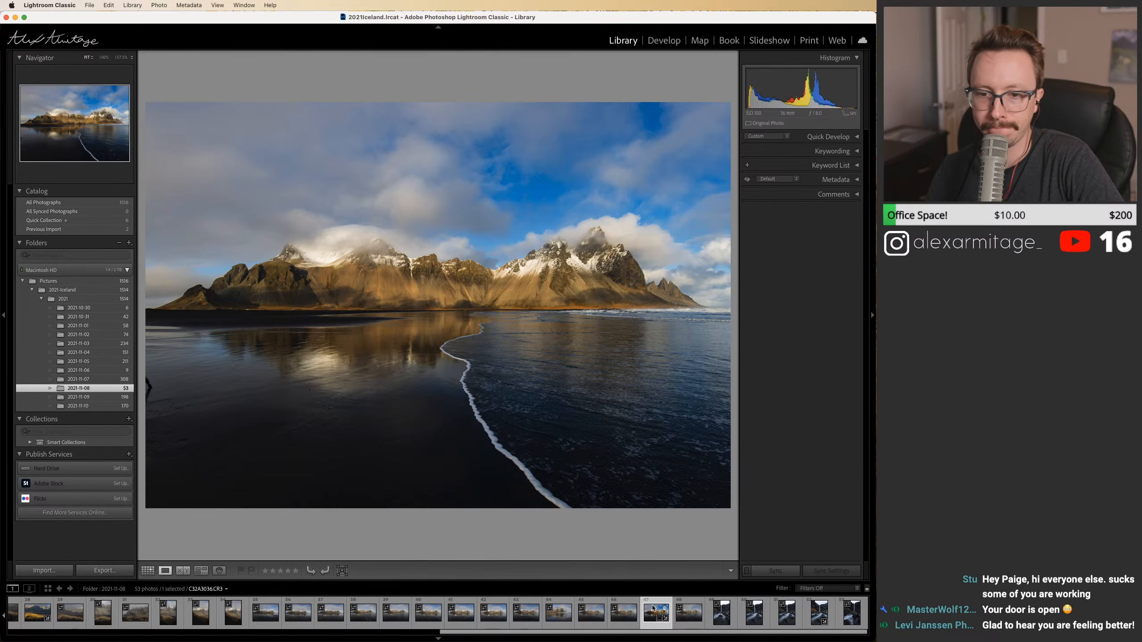
left_click(126, 379)
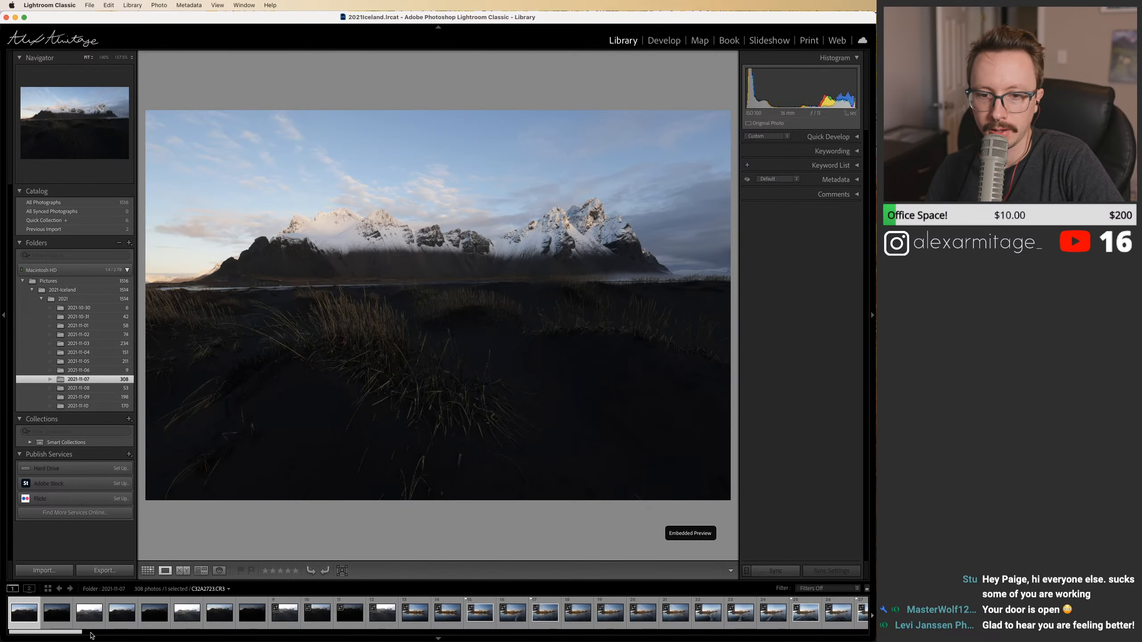
left_click_drag(82, 634, 488, 638)
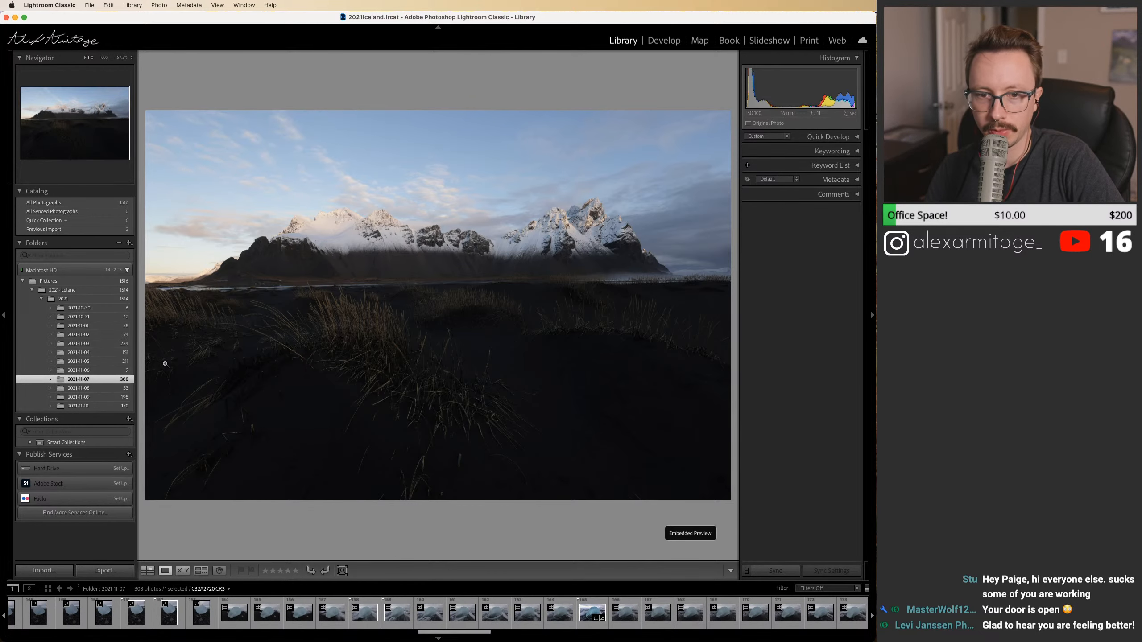
Step: Open the edited sunset photo of the ice block on the beach, from the 2021-11-05 folder, in the Develop module
left_click(101, 362)
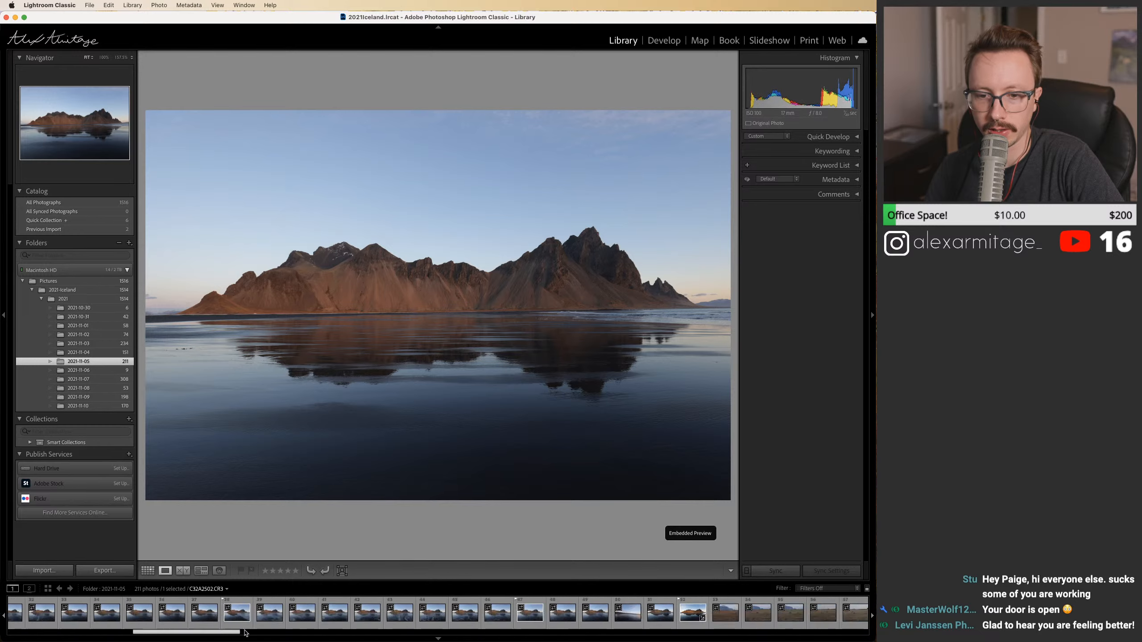
left_click_drag(530, 626, 500, 634)
left_click(535, 621)
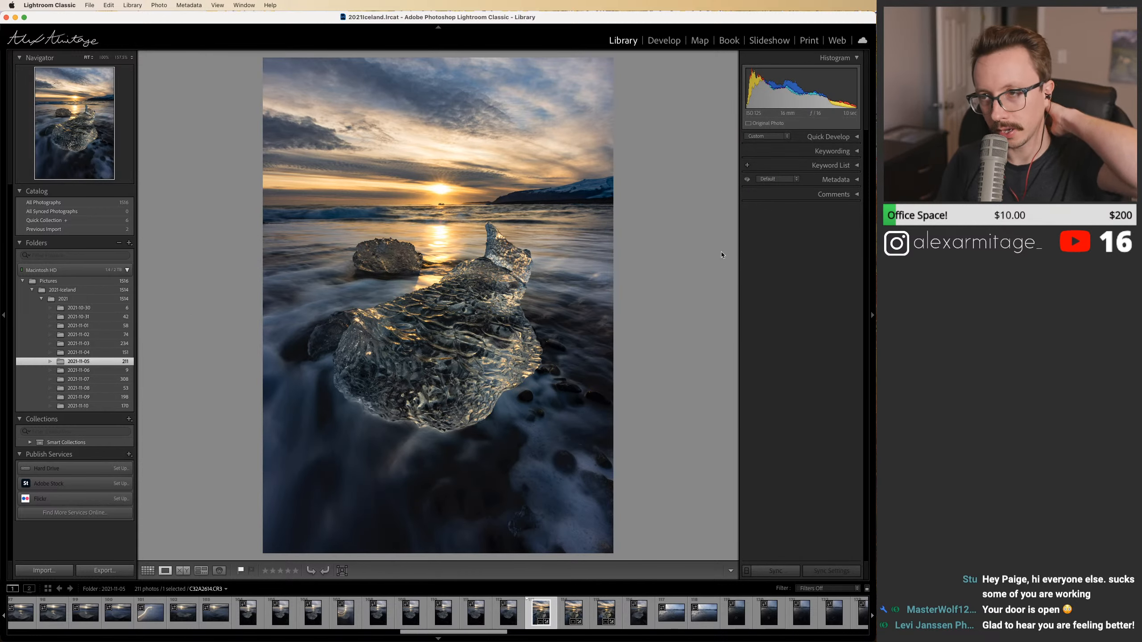
left_click(664, 41)
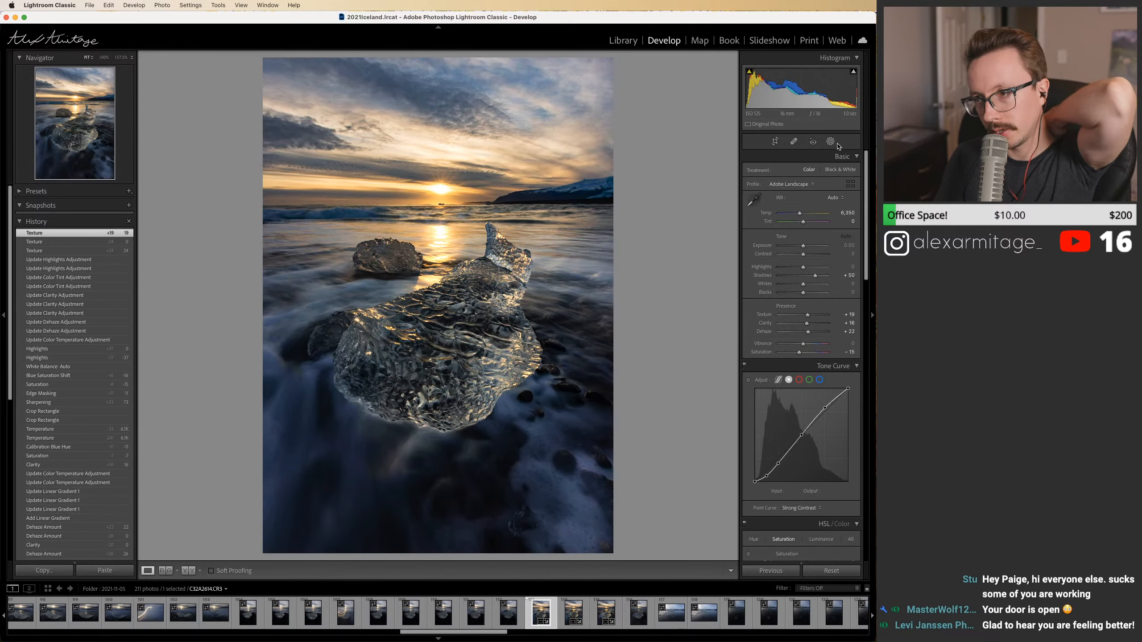
Step: Add a large oval radial gradient mask centered on the sun, with Feather at 95
left_click(831, 143)
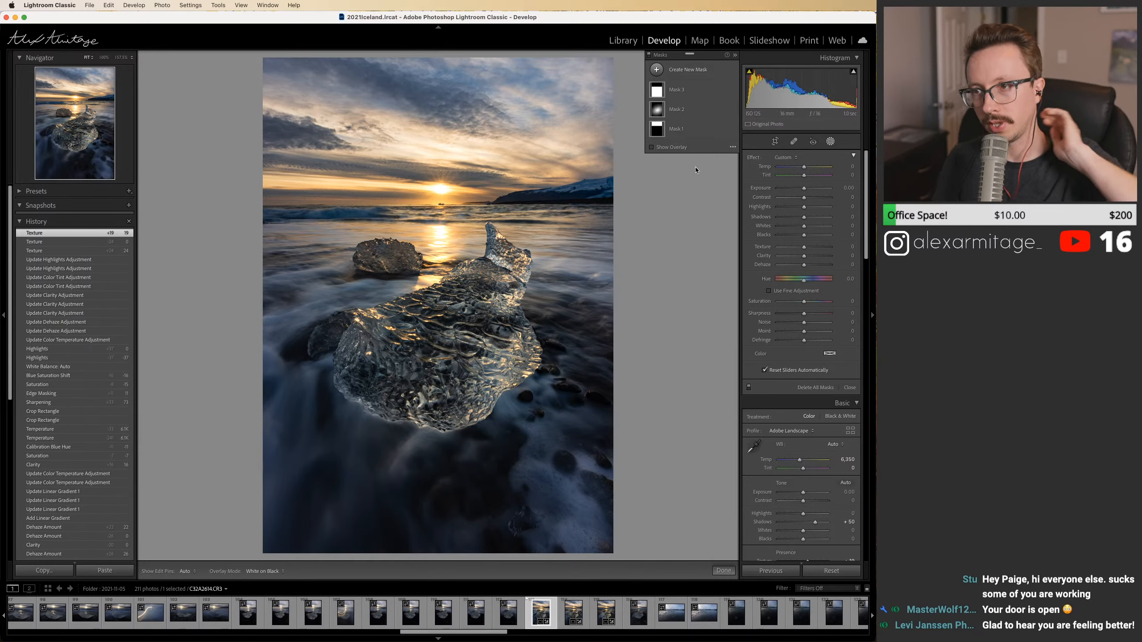
key("shift+m")
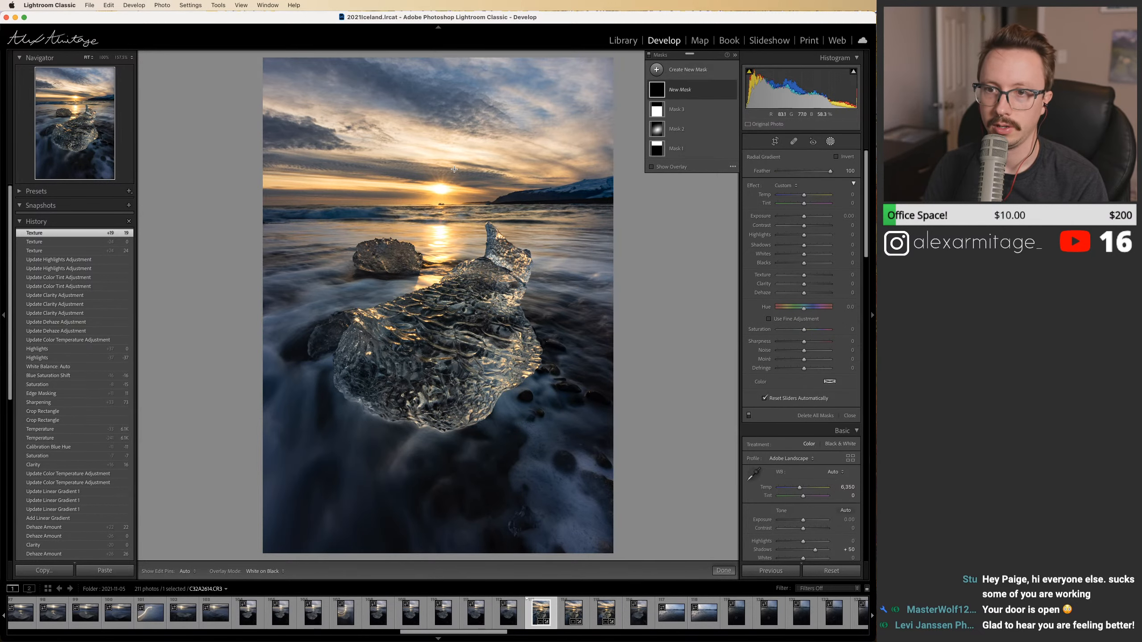
left_click_drag(395, 173, 566, 489)
left_click_drag(396, 173, 441, 190)
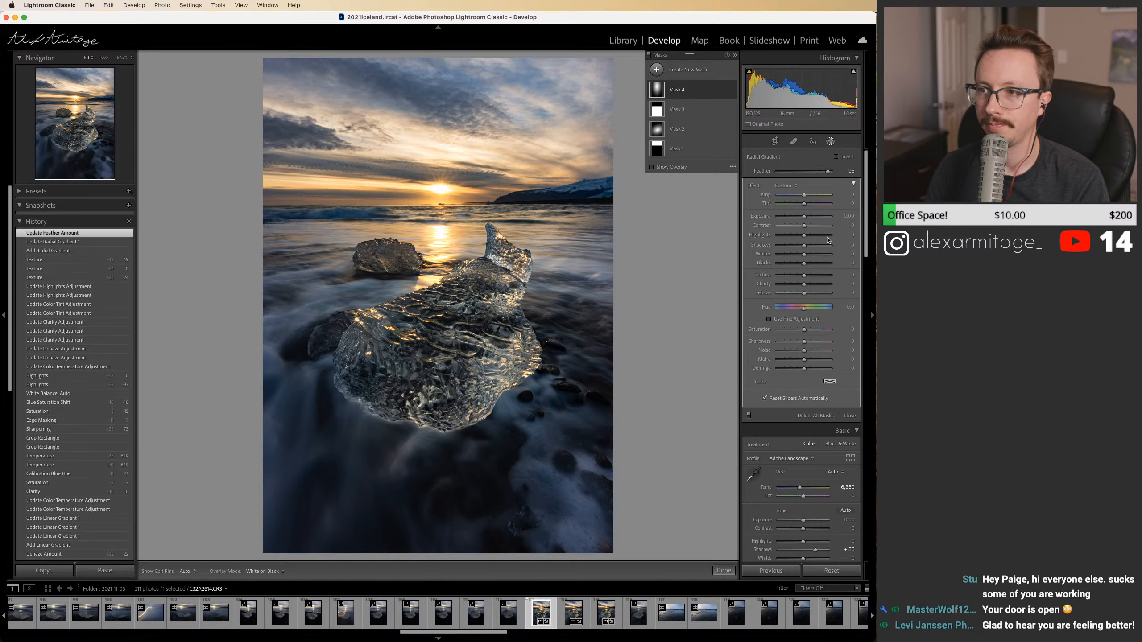
Step: Raise the Whites, Contrast and Shadows of the sun's radial mask and set its Dehaze to -10
left_click(812, 257)
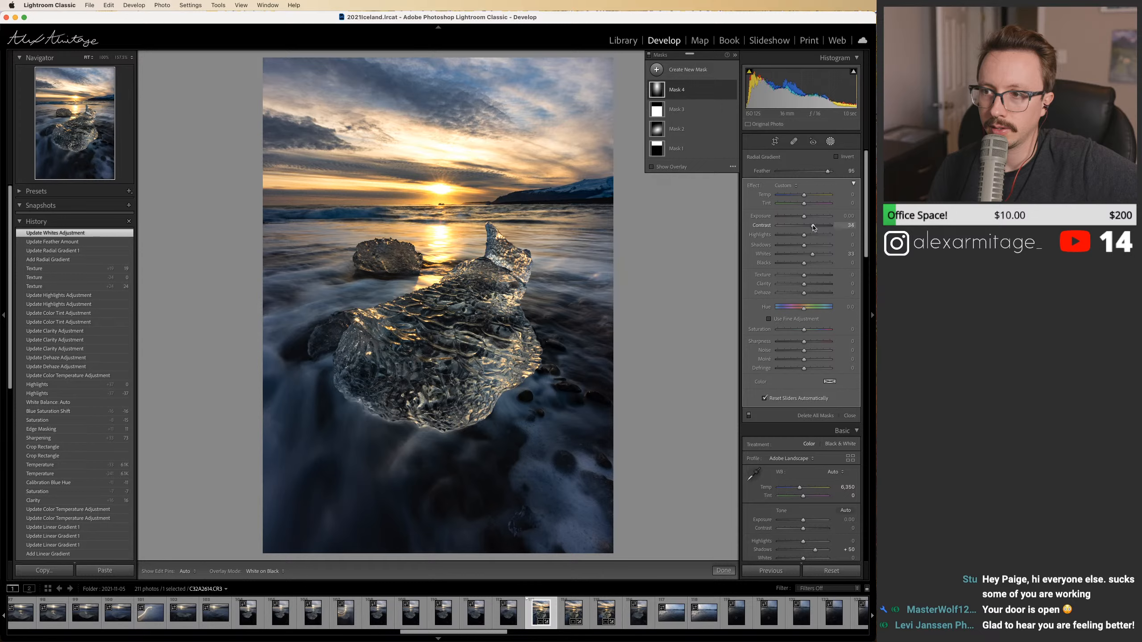
left_click_drag(813, 227, 811, 250)
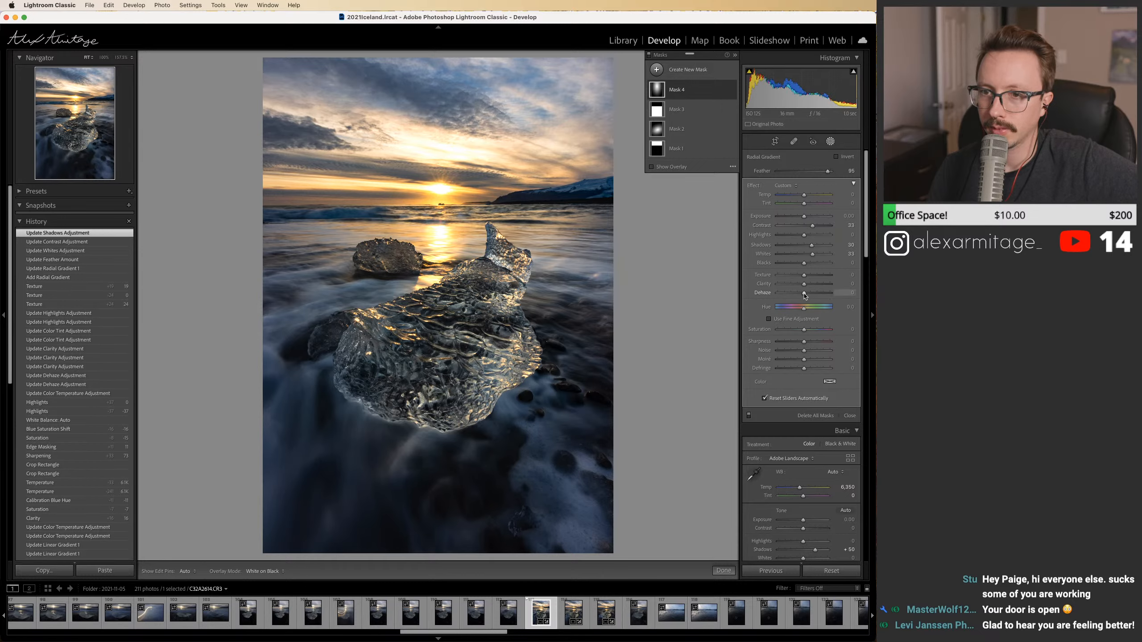
left_click_drag(805, 296, 802, 295)
double_click(802, 295)
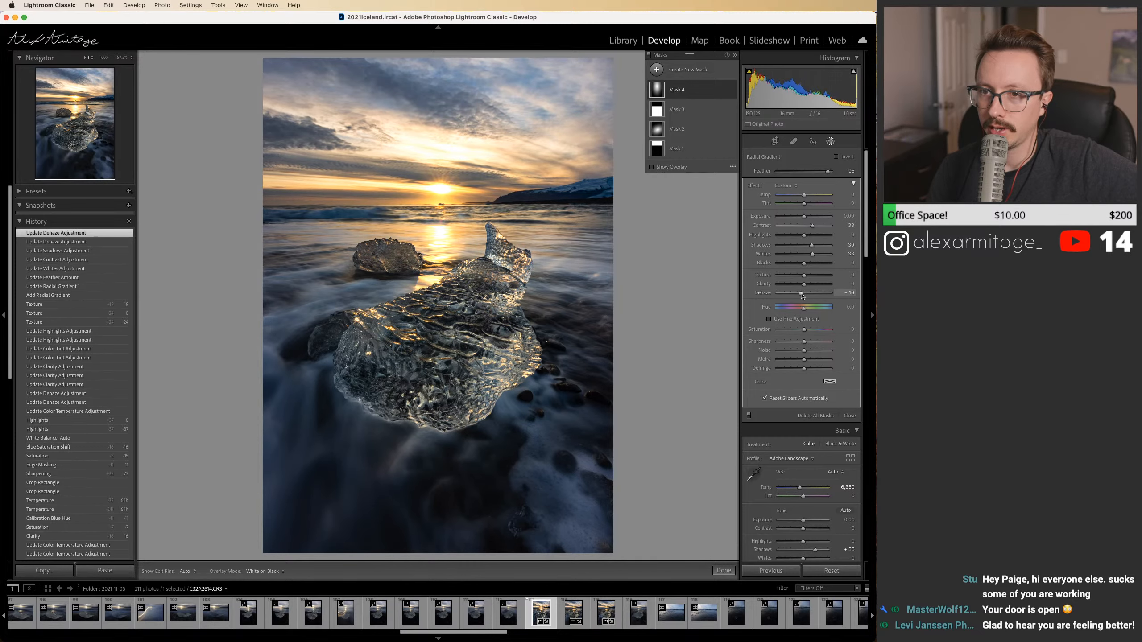
Step: Leave masking and lower the whole photo's Exposure to -0.20
left_click(830, 143)
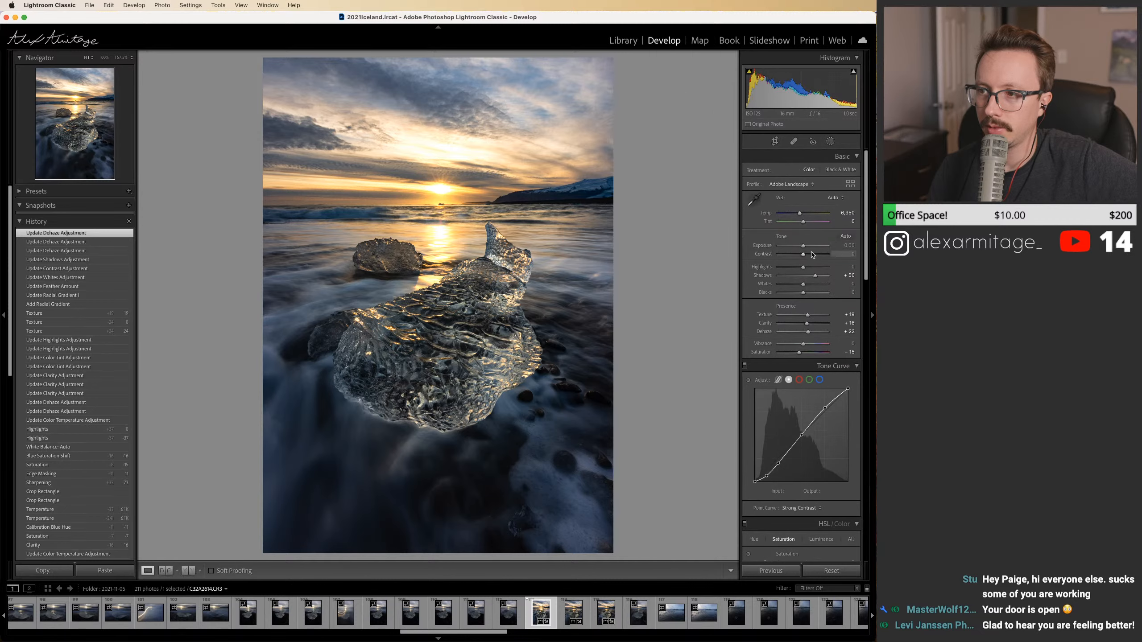
left_click_drag(804, 247, 803, 250)
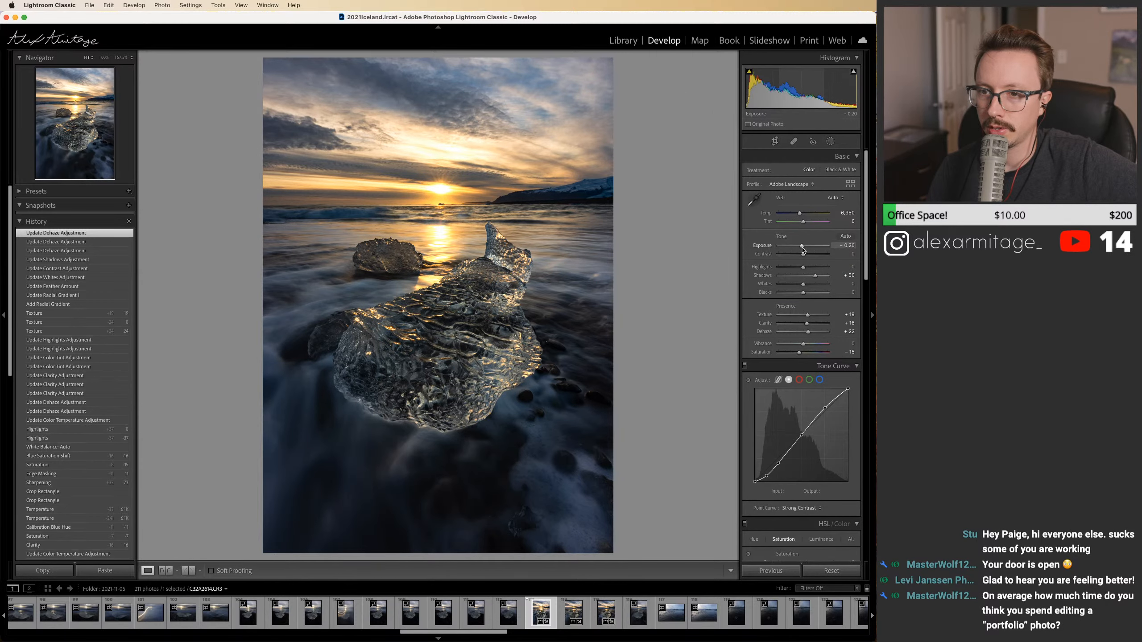
Step: Compare the photo with the sun's radial mask hidden and shown several times
left_click(830, 142)
left_click(732, 91)
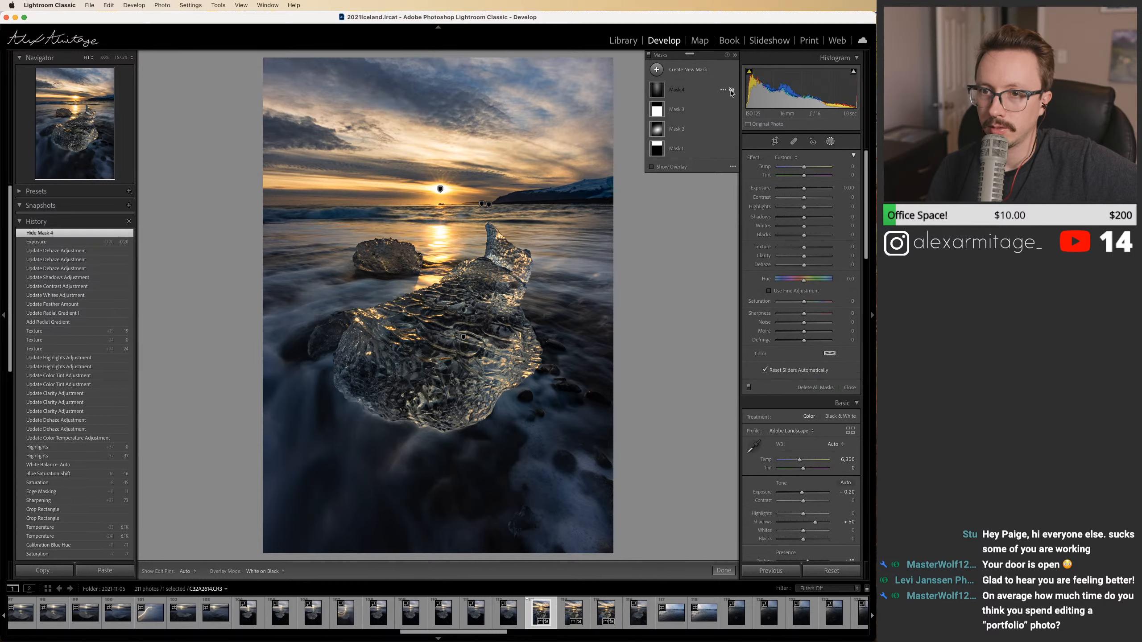
left_click(732, 91)
left_click(732, 91)
left_click(732, 90)
left_click(732, 91)
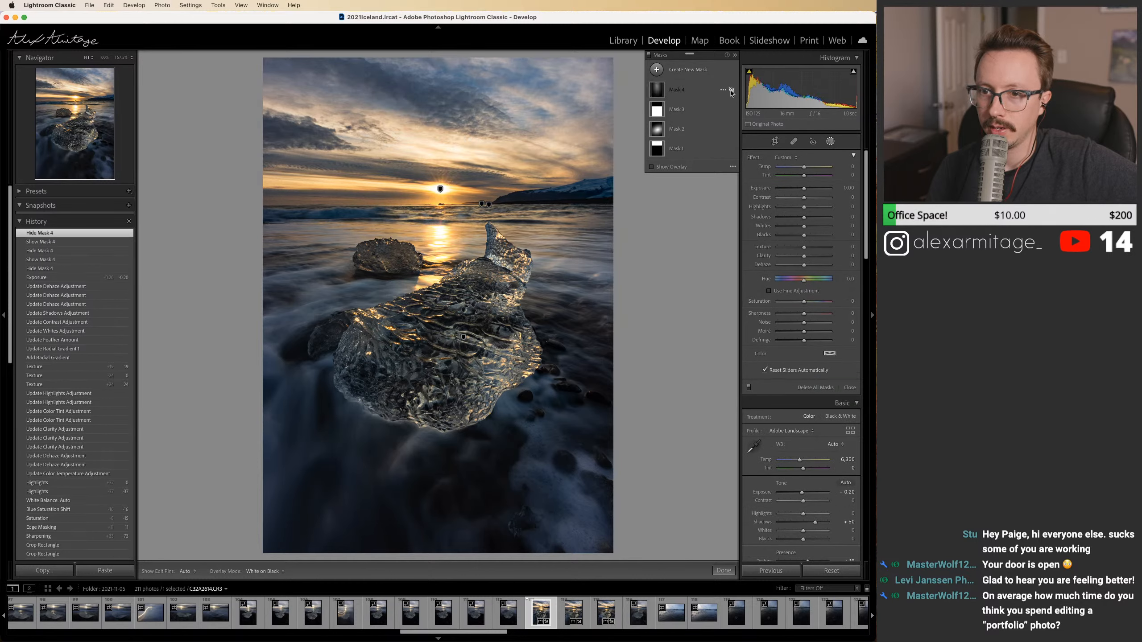
left_click(732, 91)
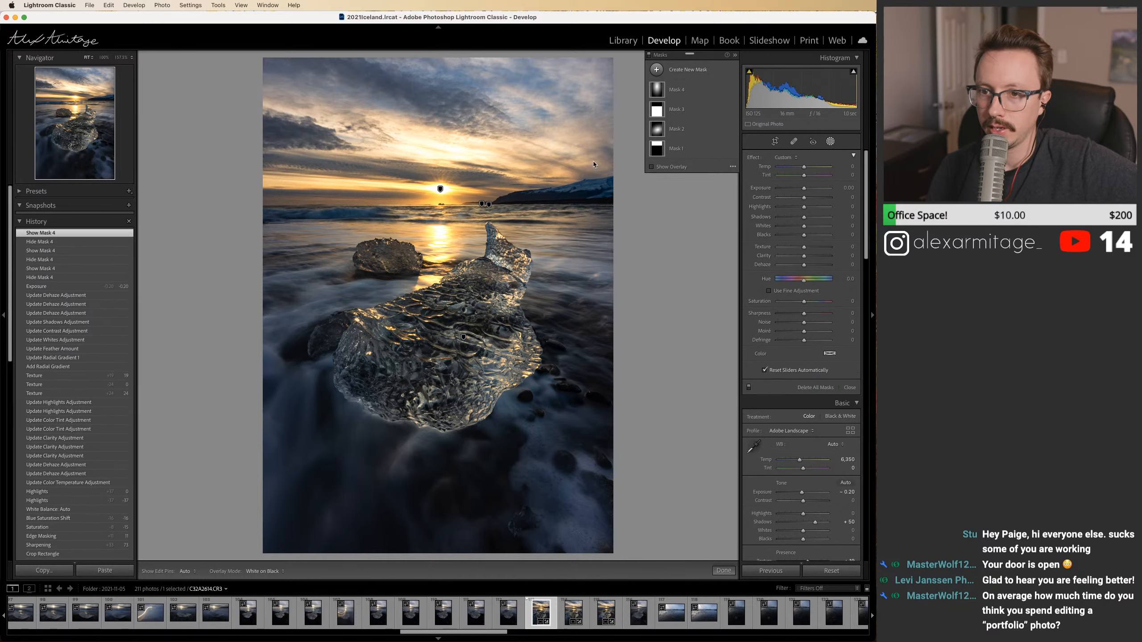
Step: Fine-tune the radial mask's position over the sun and compare the photo with the mask deleted and restored
left_click(440, 190)
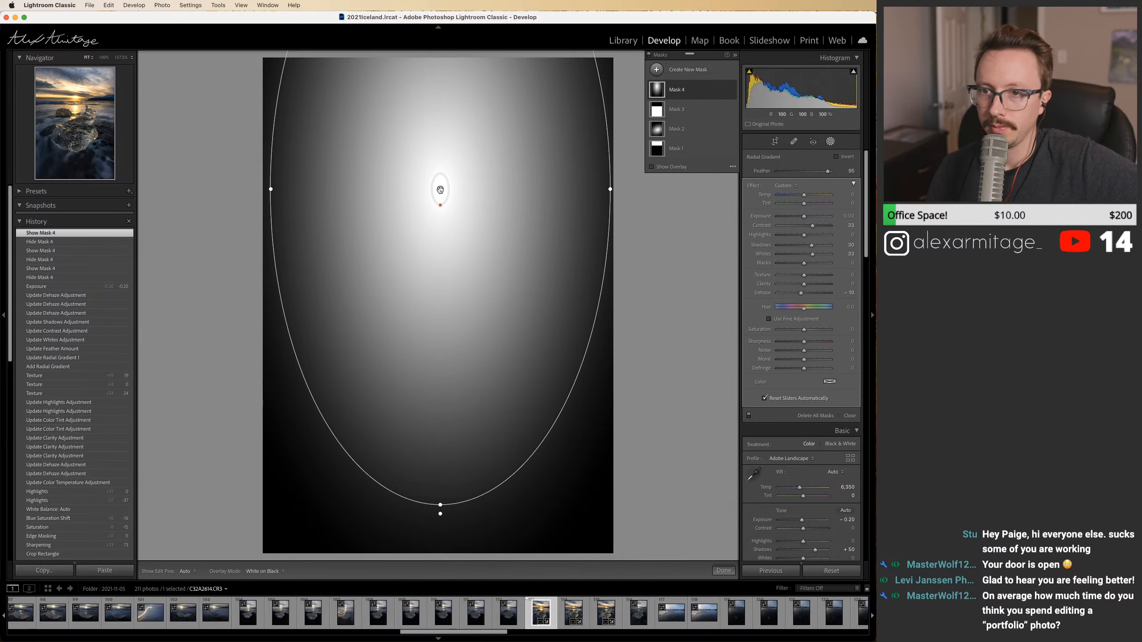
left_click_drag(440, 190, 443, 190)
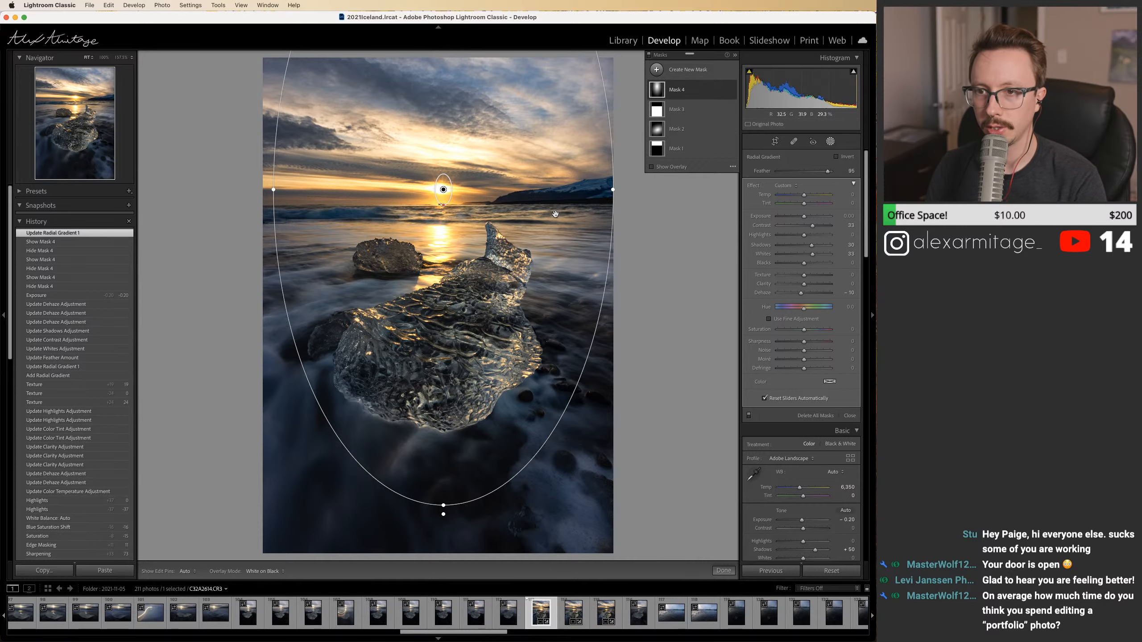
key("BackSpace")
key("super+z")
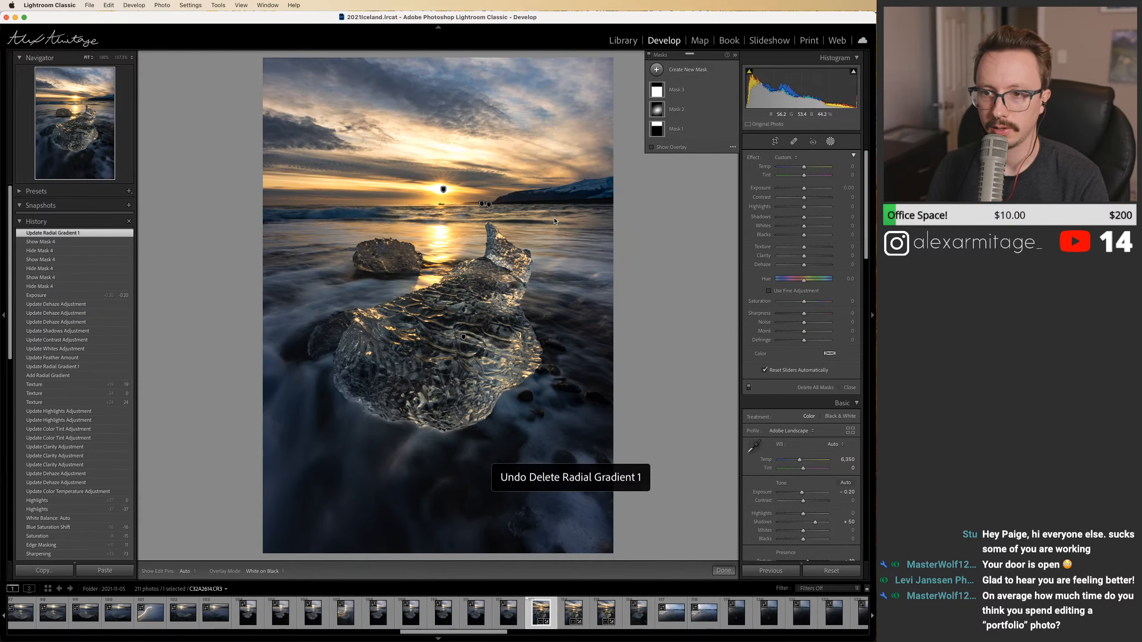
left_click(442, 189)
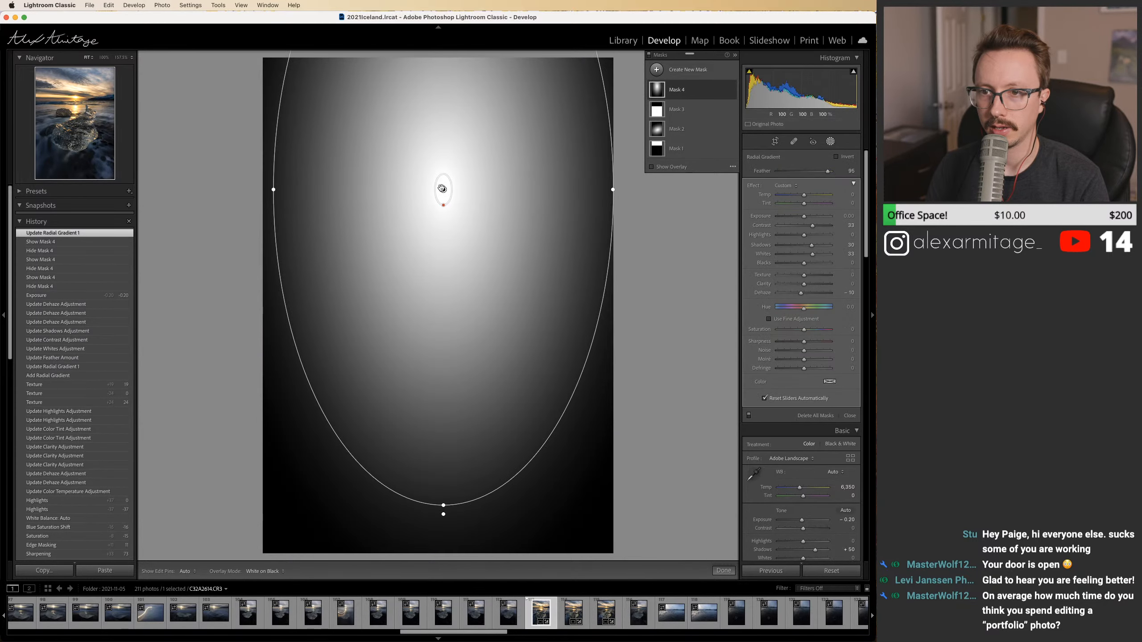
left_click_drag(443, 190, 442, 189)
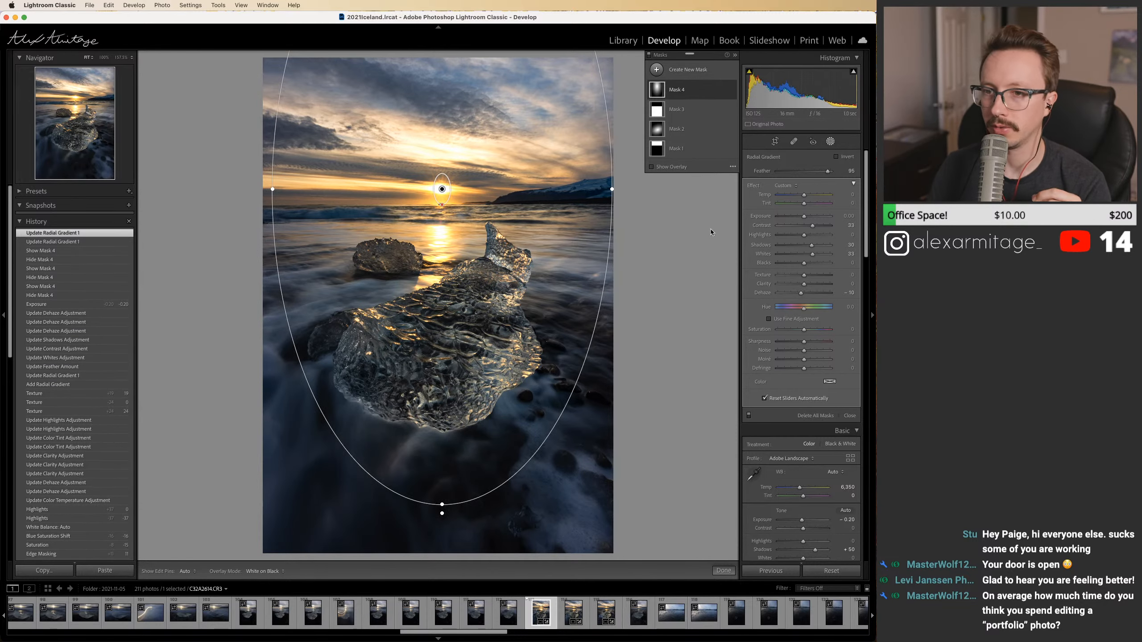
key("Delete")
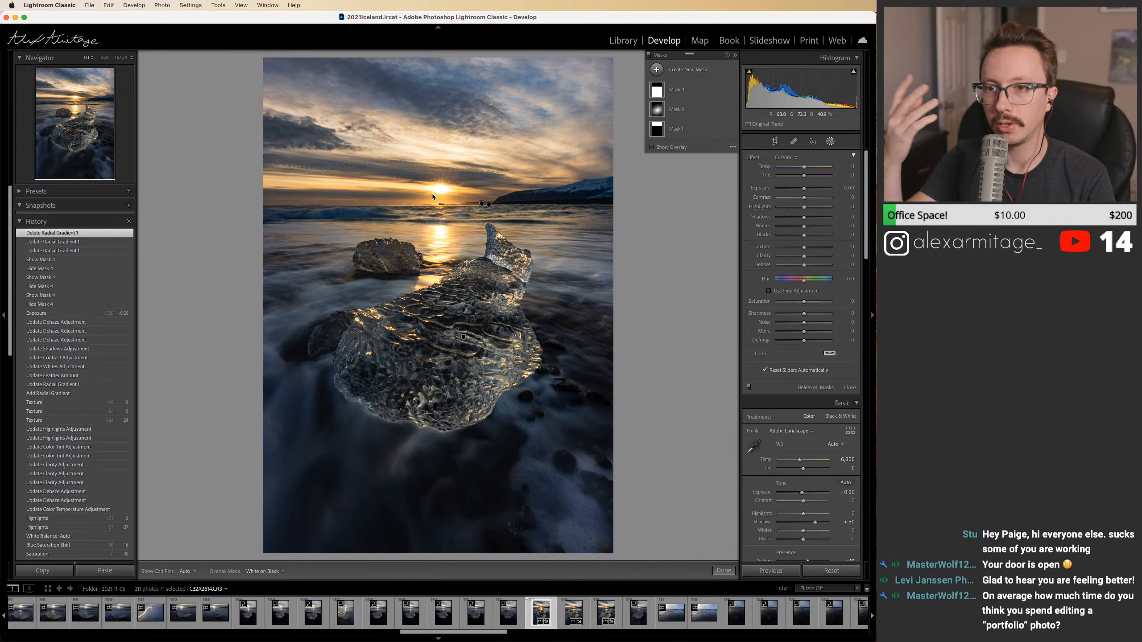
key("super+z")
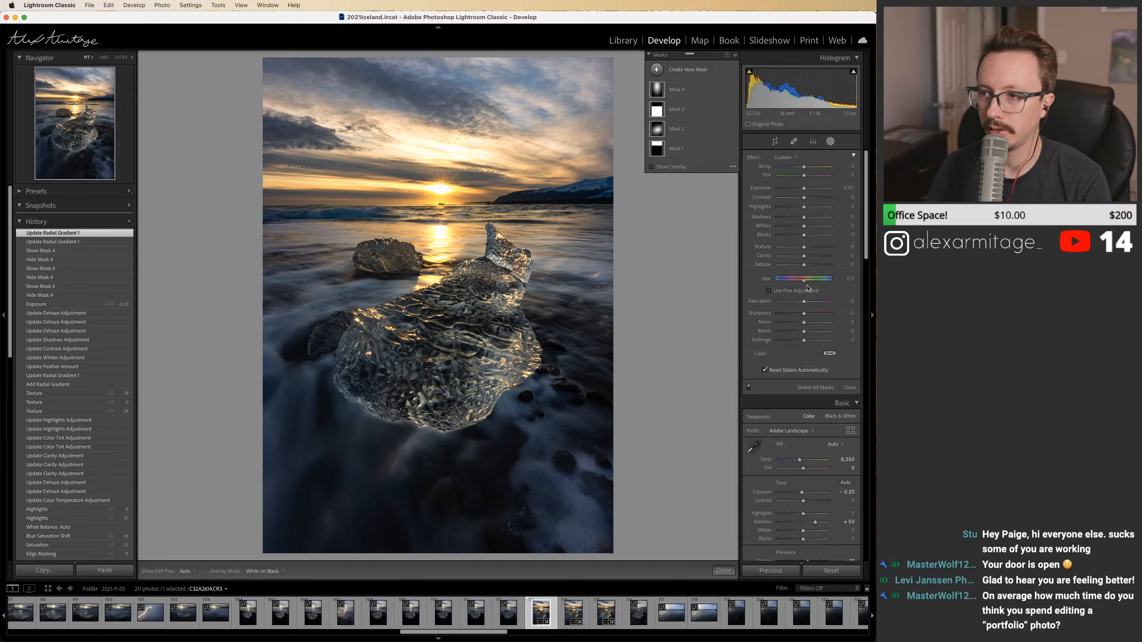
Step: Try a pale yellow mask color tint and toggle the highlight clipping warning on and off
left_click(830, 355)
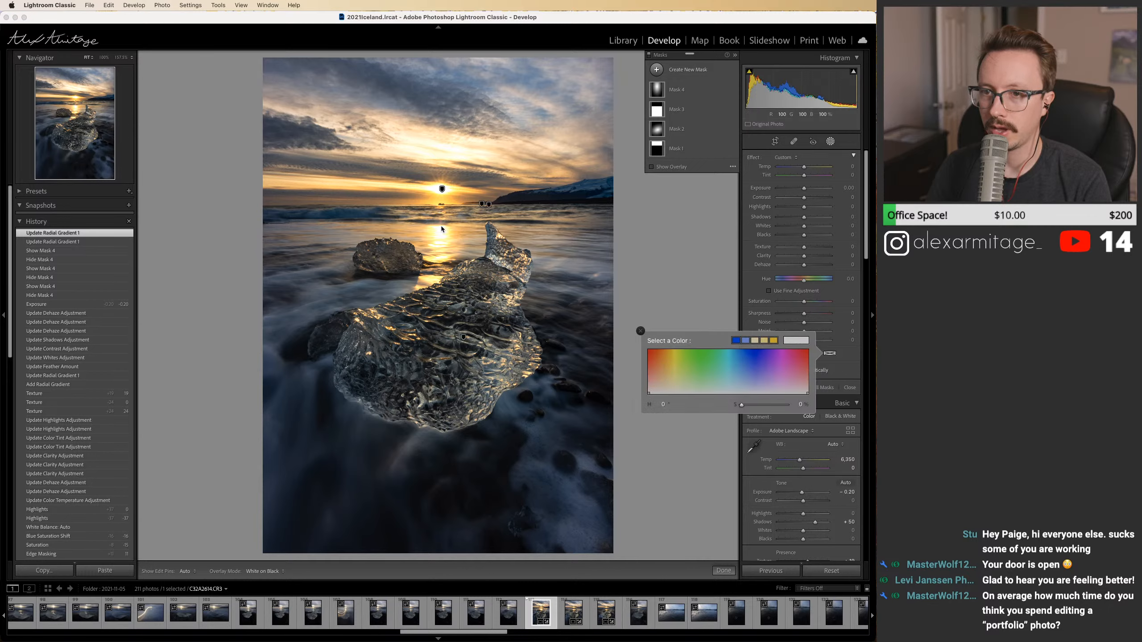
left_click(654, 385)
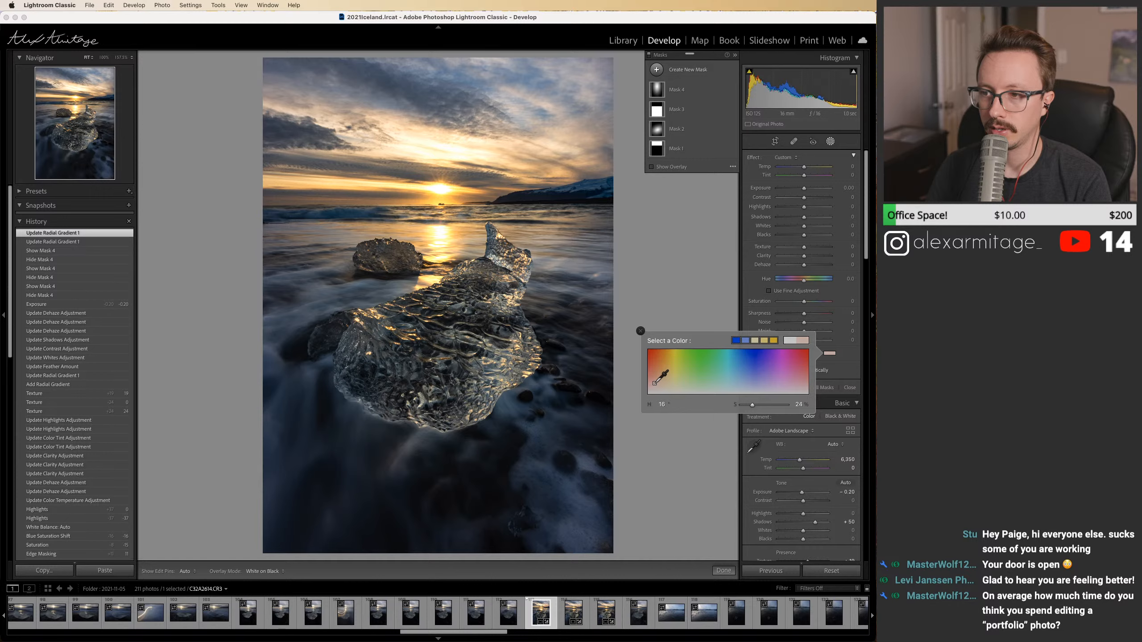
left_click_drag(654, 383, 673, 382)
left_click(853, 71)
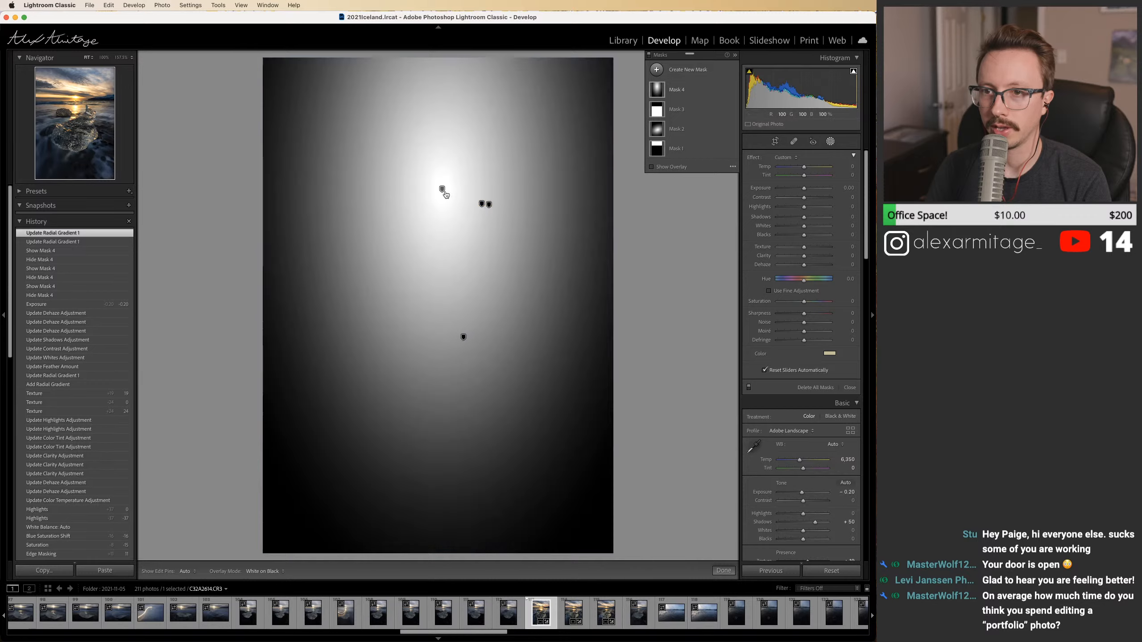
left_click(853, 71)
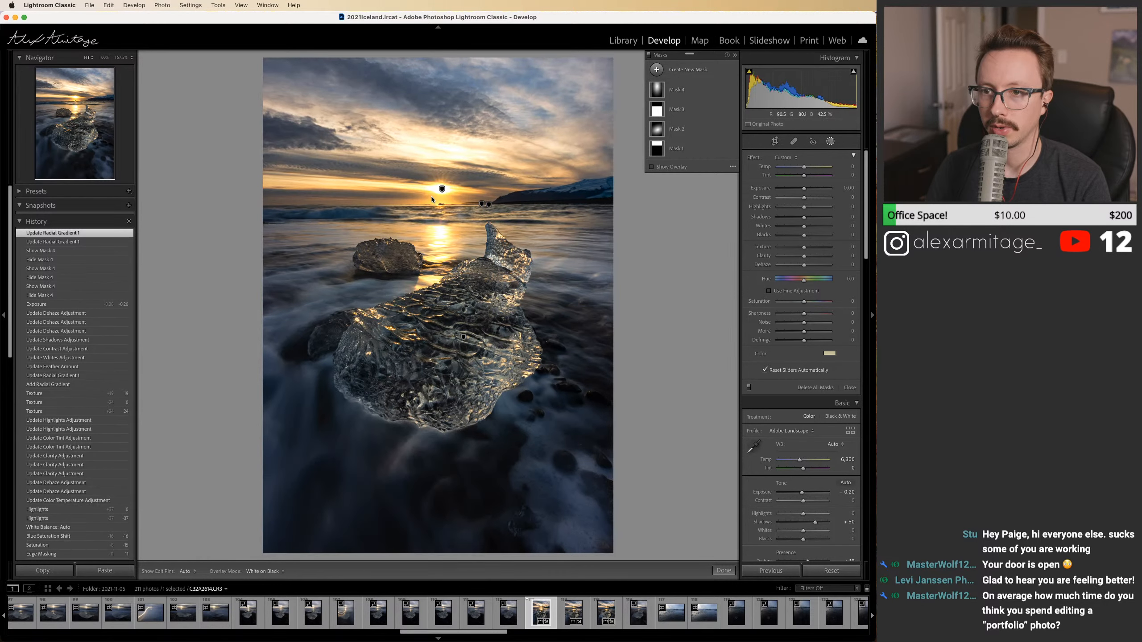
Step: Select the sun's radial mask and test its color tint, from a pale orange to a strong green of hue 139 and saturation 100
key("z")
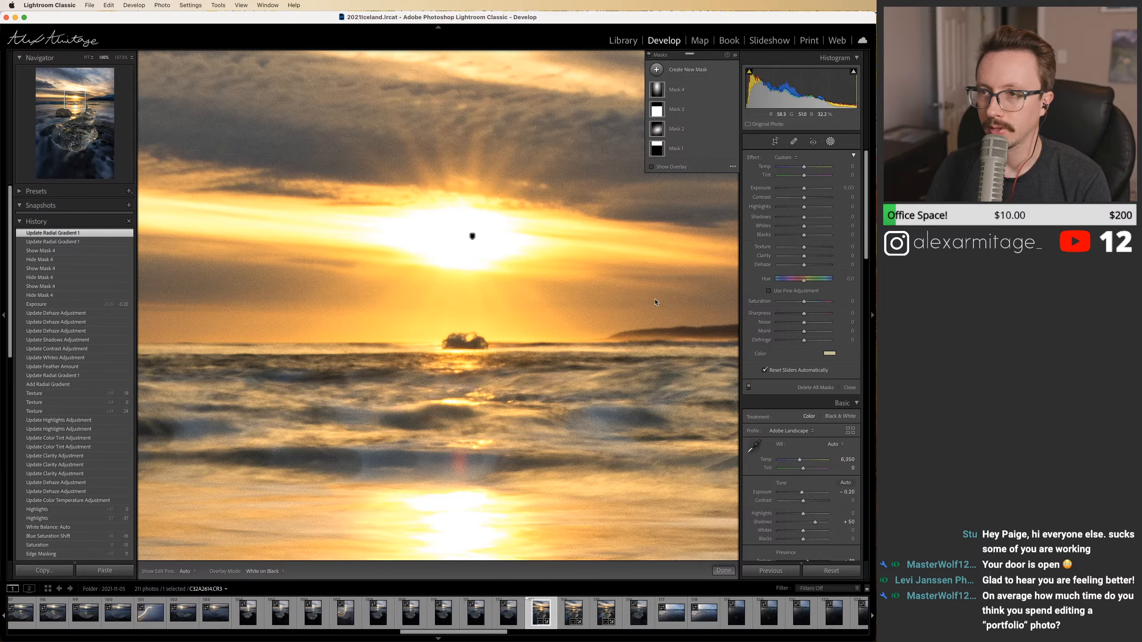
left_click(671, 95)
left_click(830, 382)
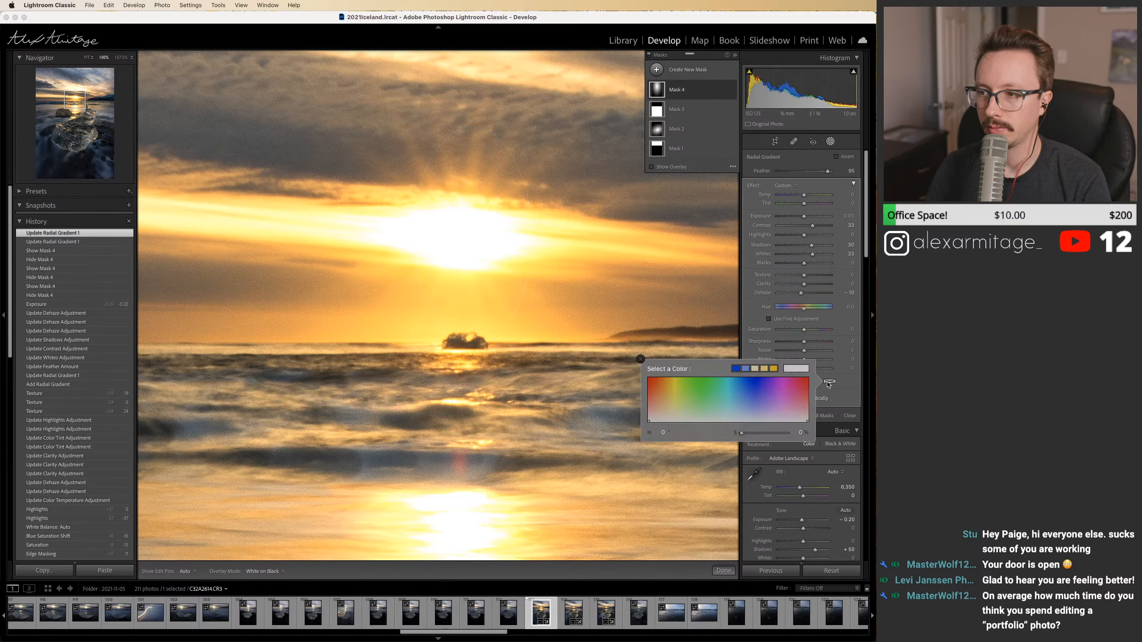
left_click(660, 413)
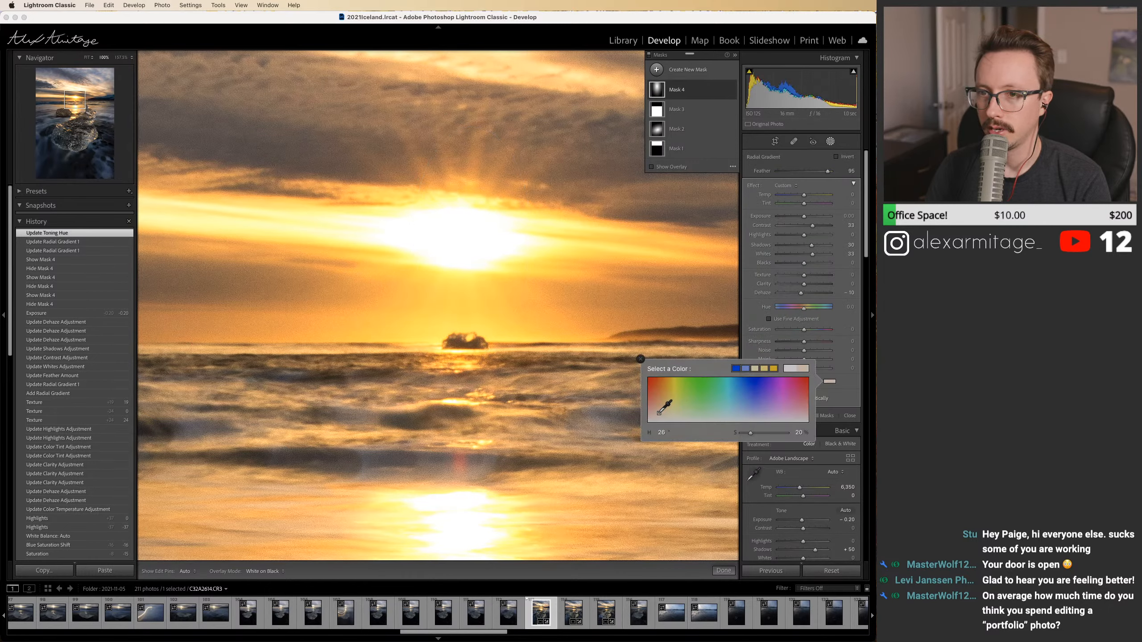
mouse_move(656, 414)
left_mouse_down()
mouse_move(668, 394)
mouse_move(652, 380)
mouse_move(724, 379)
mouse_move(709, 377)
left_mouse_up()
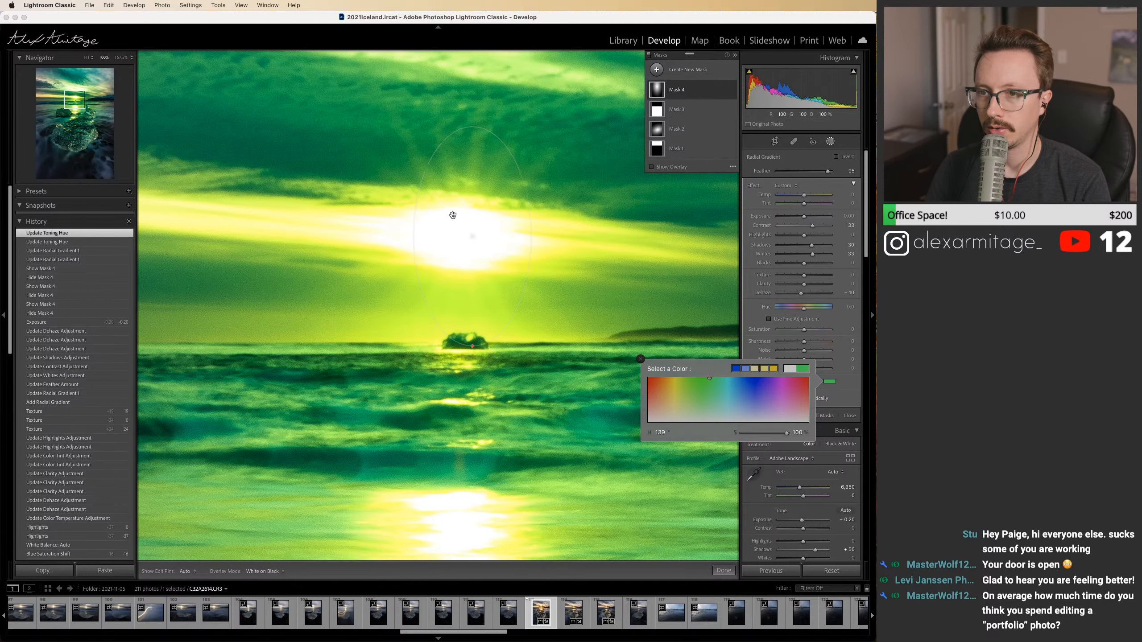
Step: Set the radial mask's color tint to a soft warm tone with hue 36 and saturation 23
left_click(658, 413)
left_click_drag(659, 414, 662, 413)
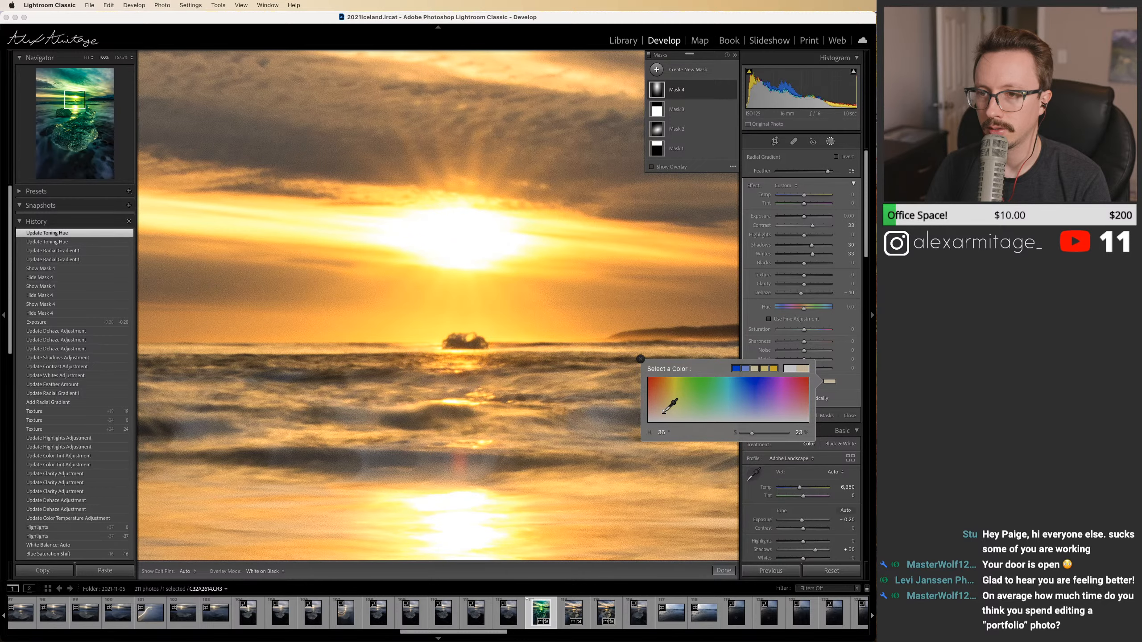
left_click(664, 412)
left_click(539, 322)
left_click(544, 317)
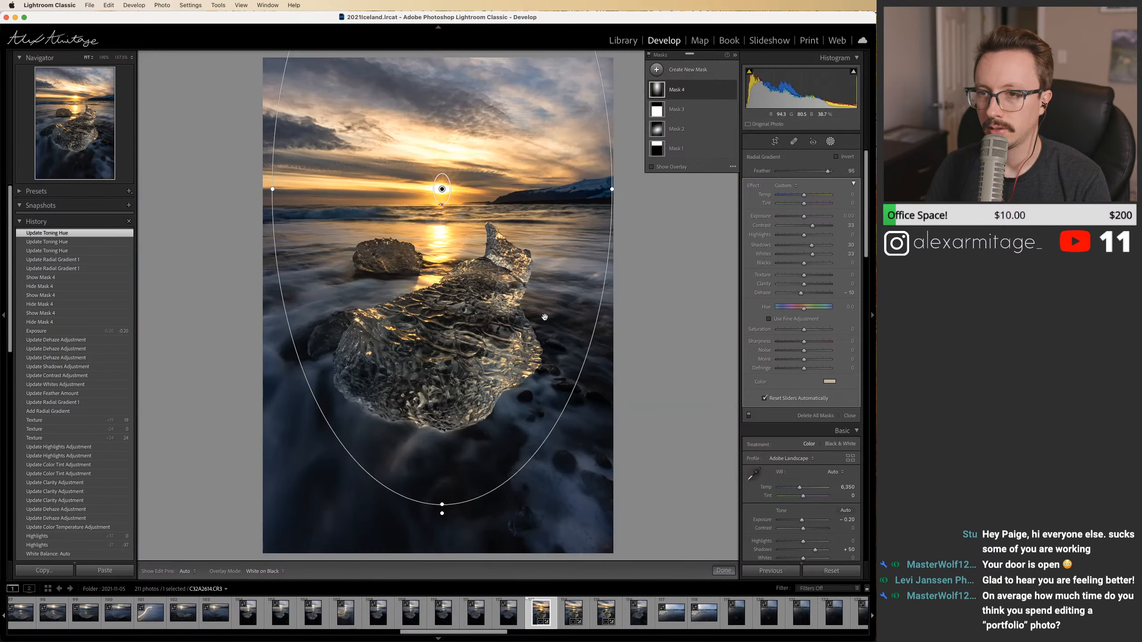
Step: Refine the sun's radial mask color tint to a muted warm tone with hue 44 and saturation 15
left_click(830, 382)
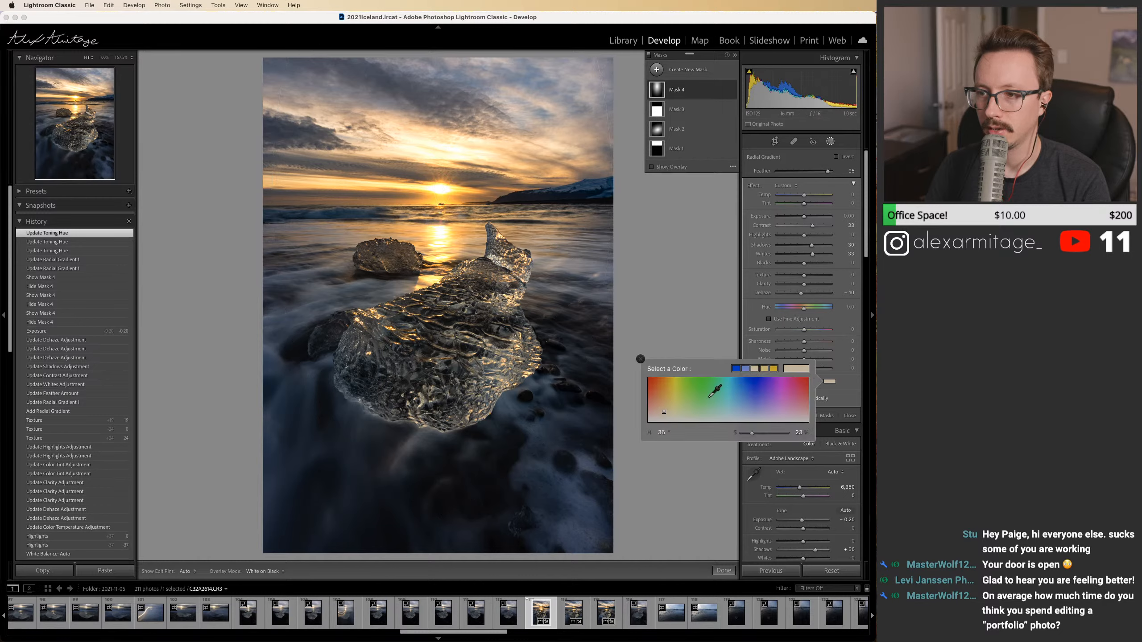
left_click(665, 381)
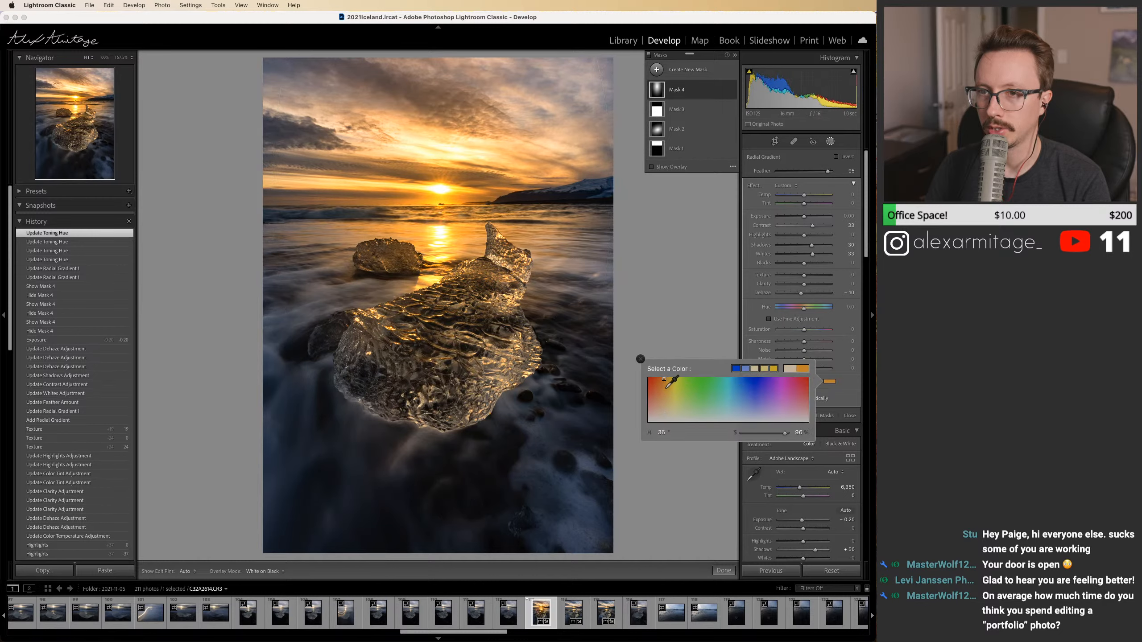
left_click(663, 420)
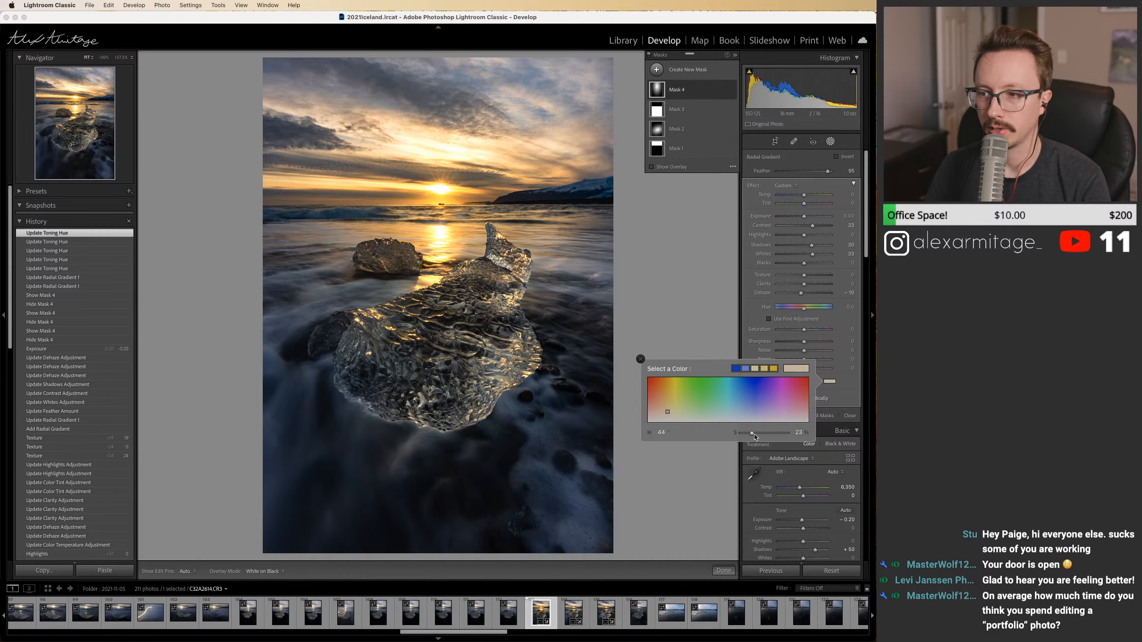
left_click_drag(753, 434, 749, 439)
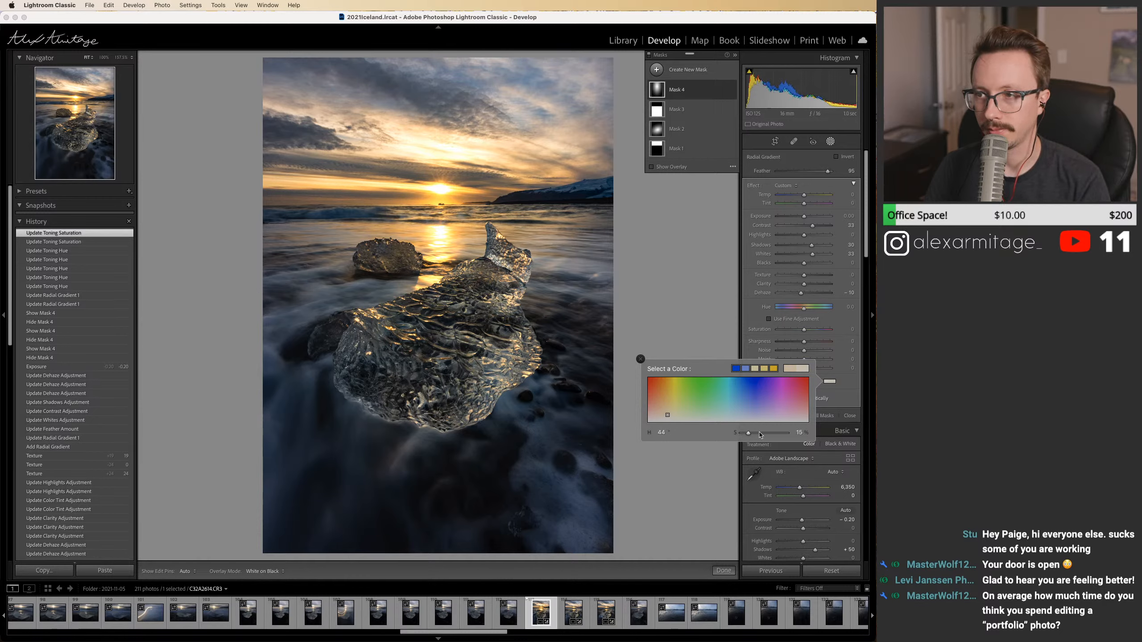
left_click(831, 142)
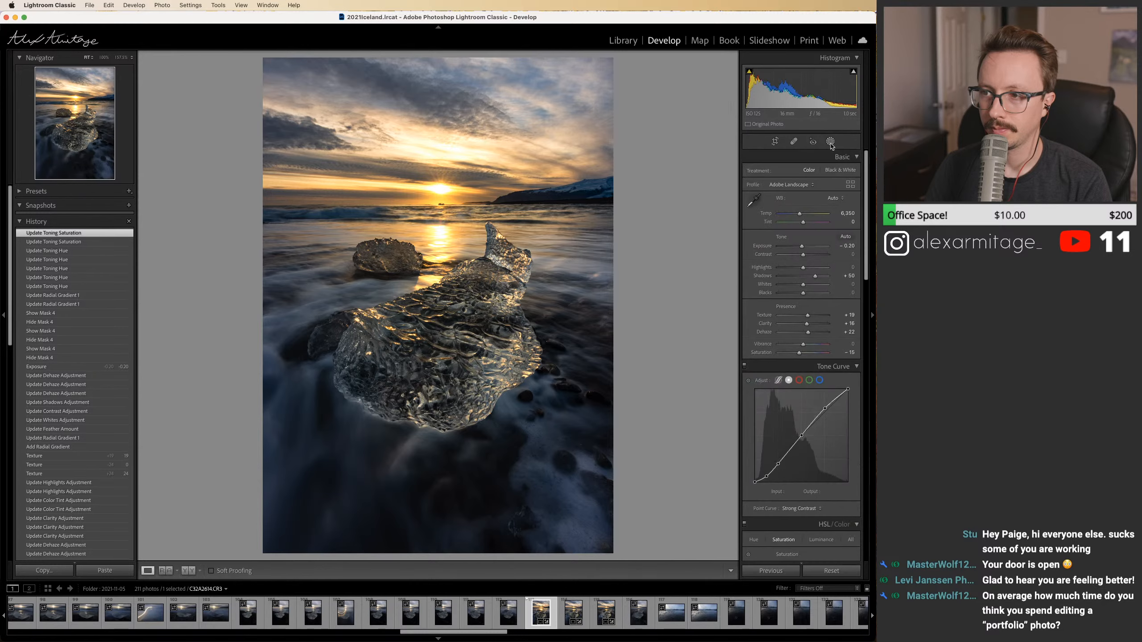
Step: Lower the radial mask's highlights to -24 and the photo's overall highlights to -17
left_click(710, 90)
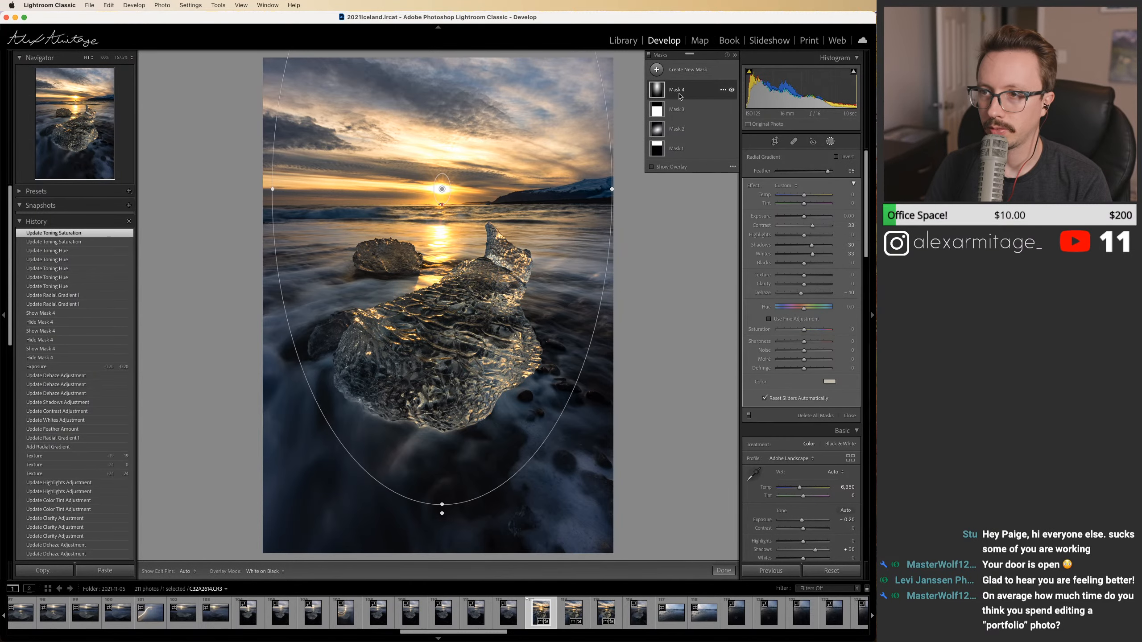
left_click(798, 235)
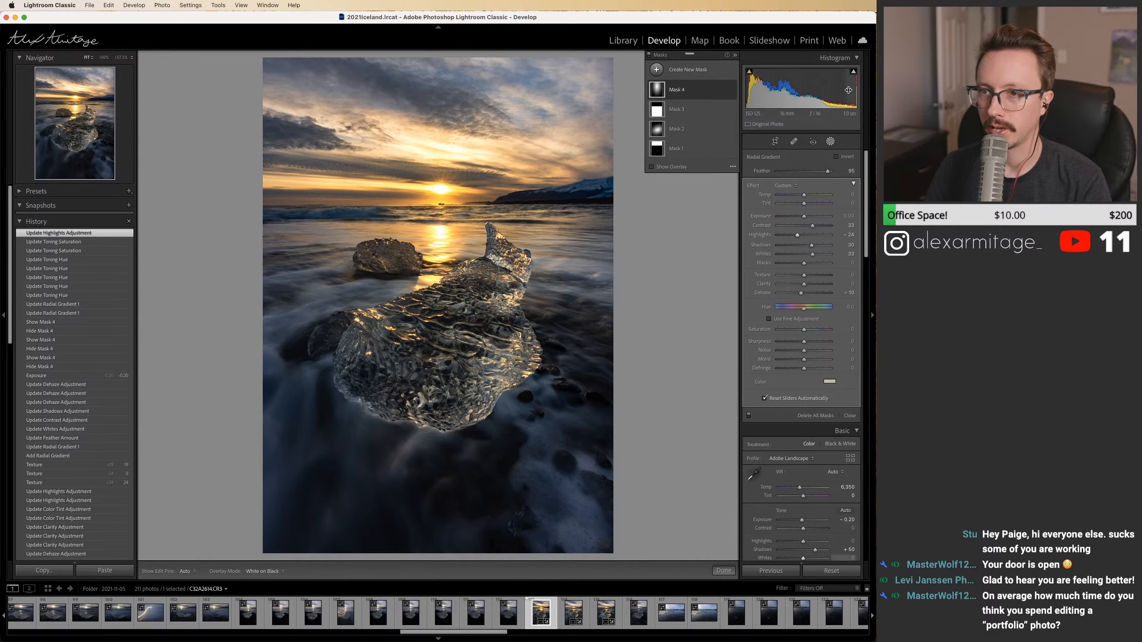
left_click(831, 143)
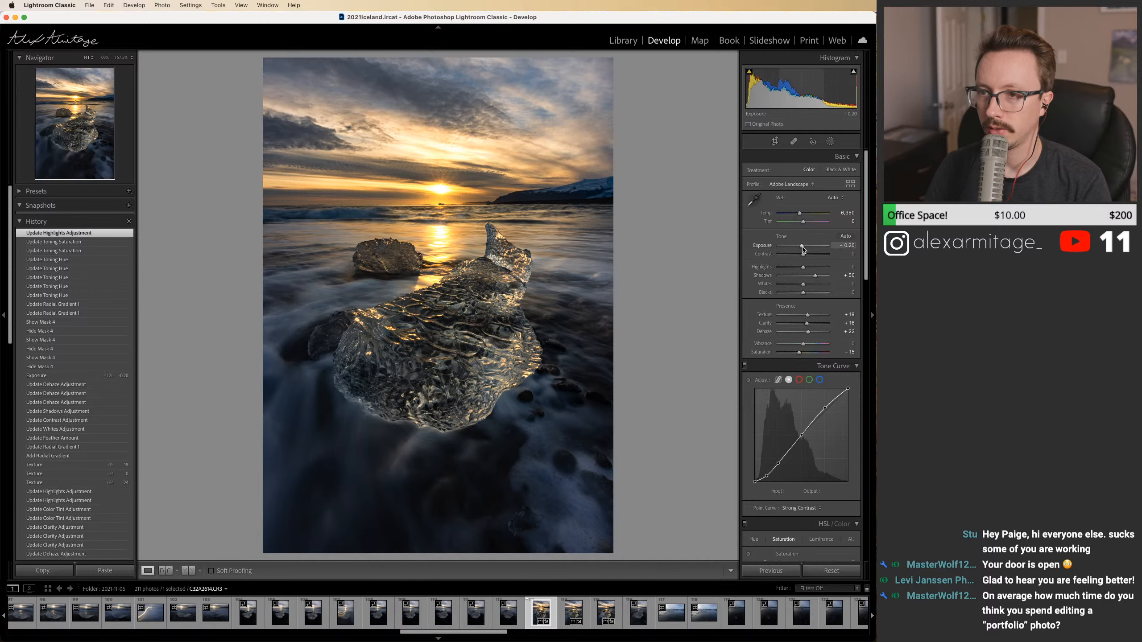
left_click_drag(803, 267, 798, 269)
mouse_move(857, 73)
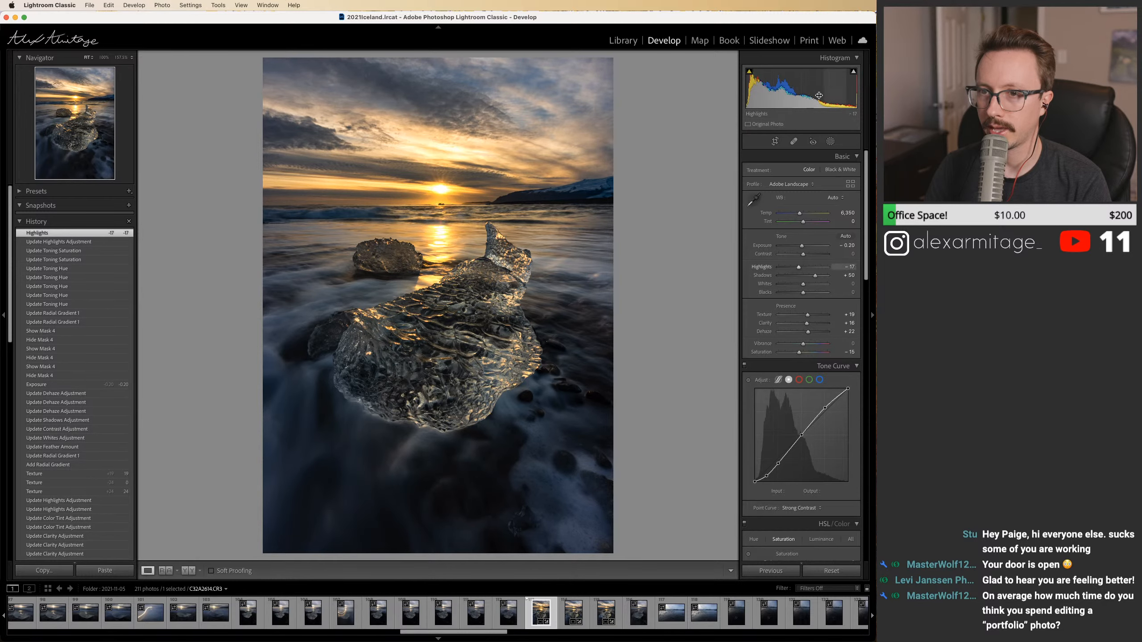
Step: Compare the photo with its unedited version, and try deleting the sun's radial mask before restoring it
left_click(831, 142)
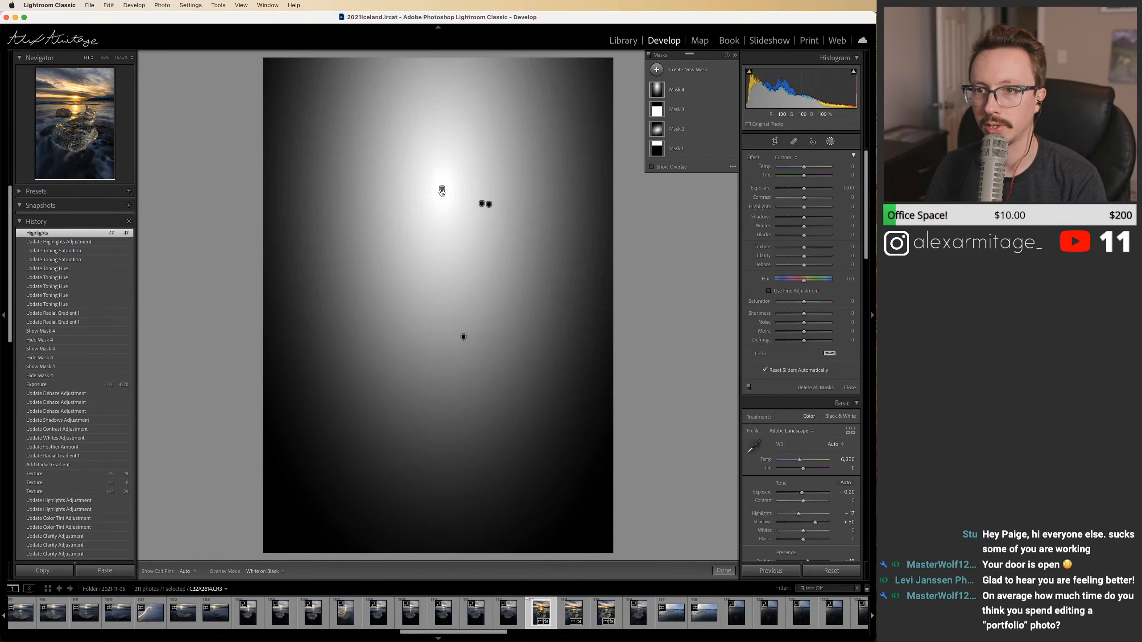
left_click(442, 189)
key("backslash")
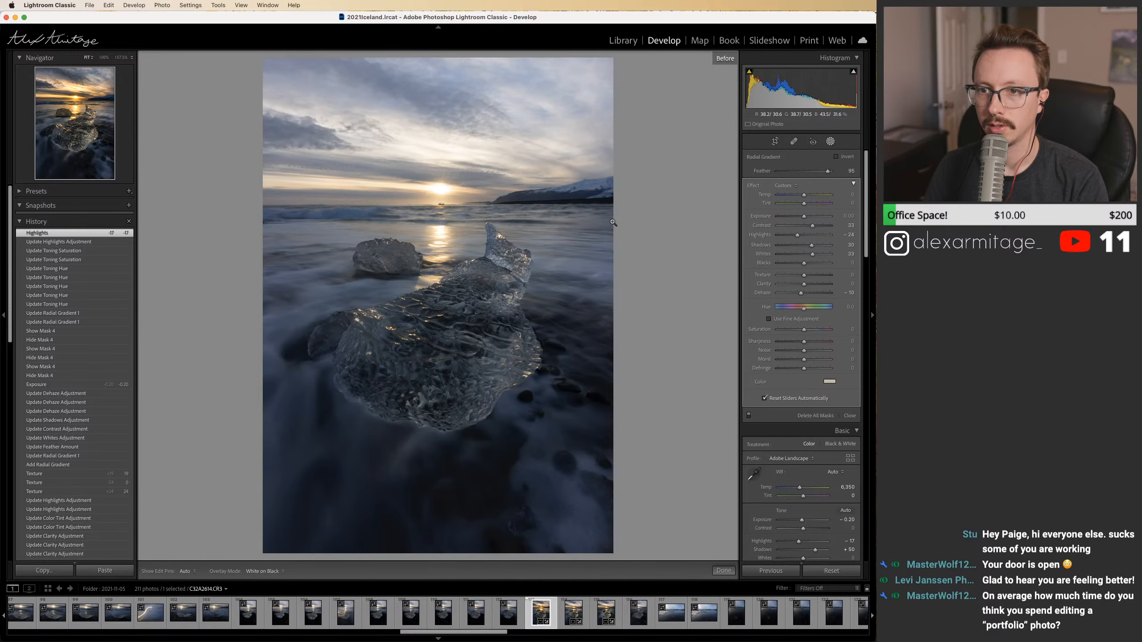
key("backslash")
key("Delete")
mouse_move(855, 71)
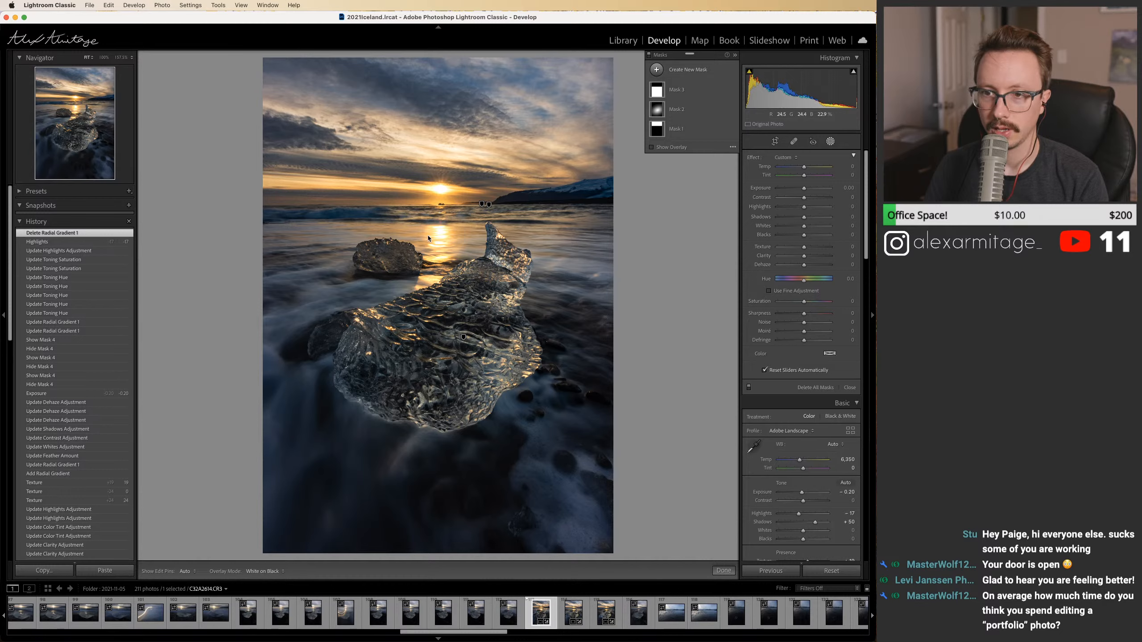
key("super+z")
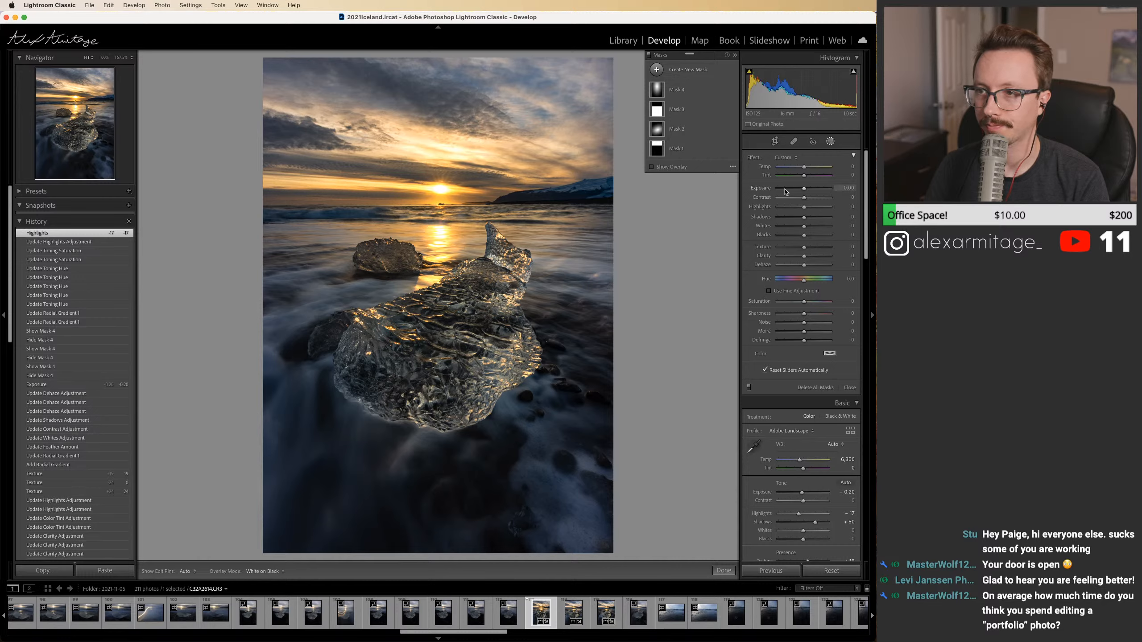
Step: On the sun's radial mask, raise the exposure slightly and set whites to 8 and highlights to -43
left_click(656, 89)
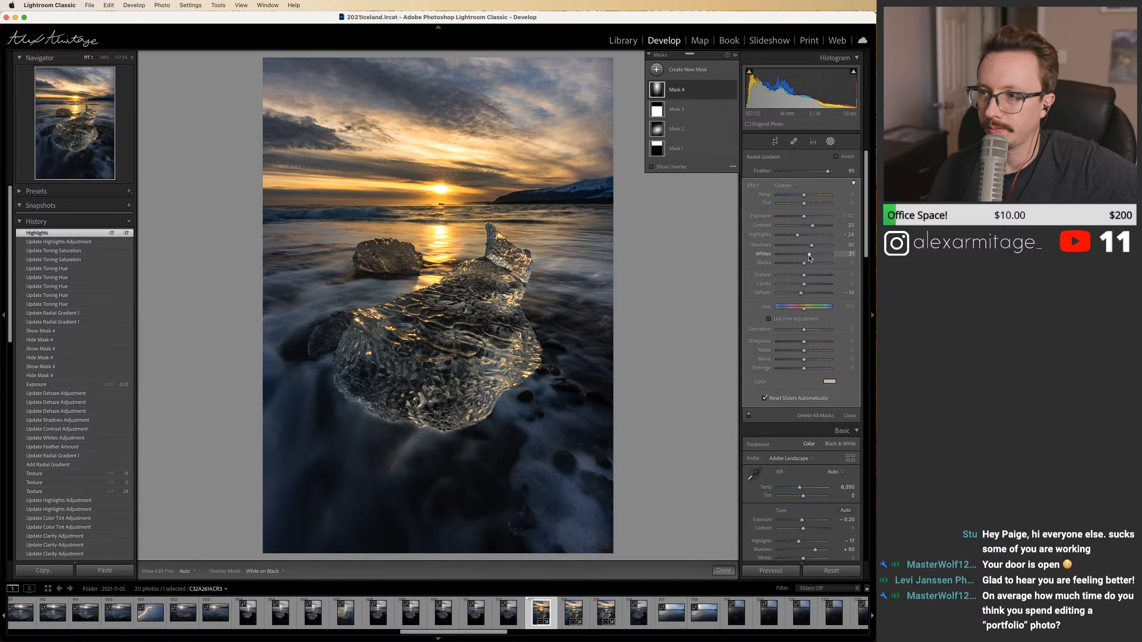
left_click_drag(805, 217, 807, 217)
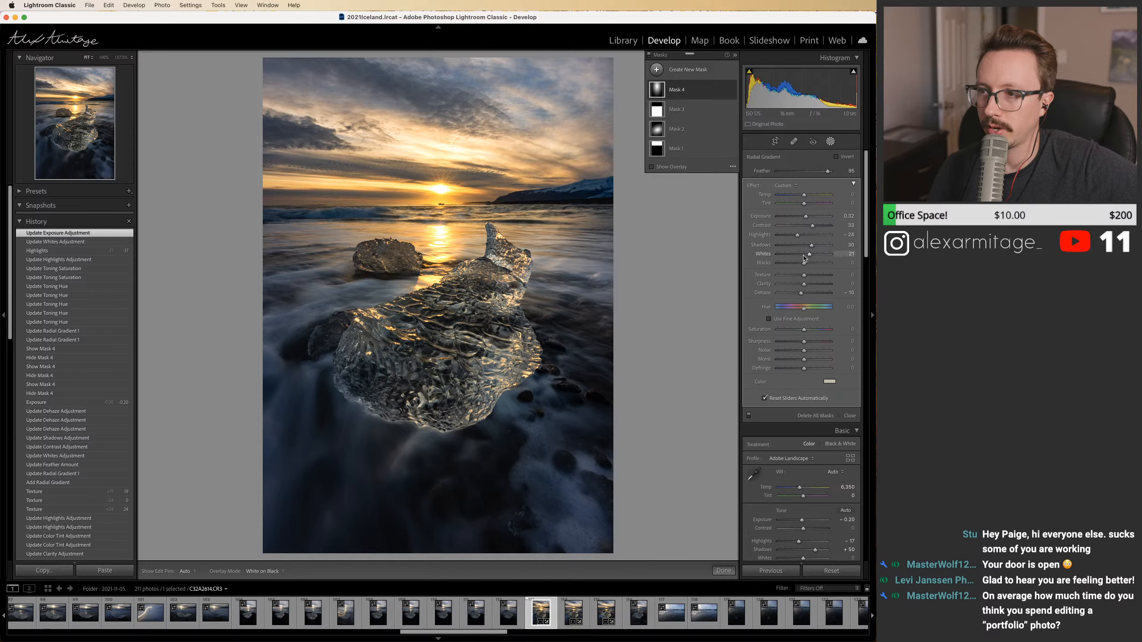
left_click_drag(809, 254, 805, 258)
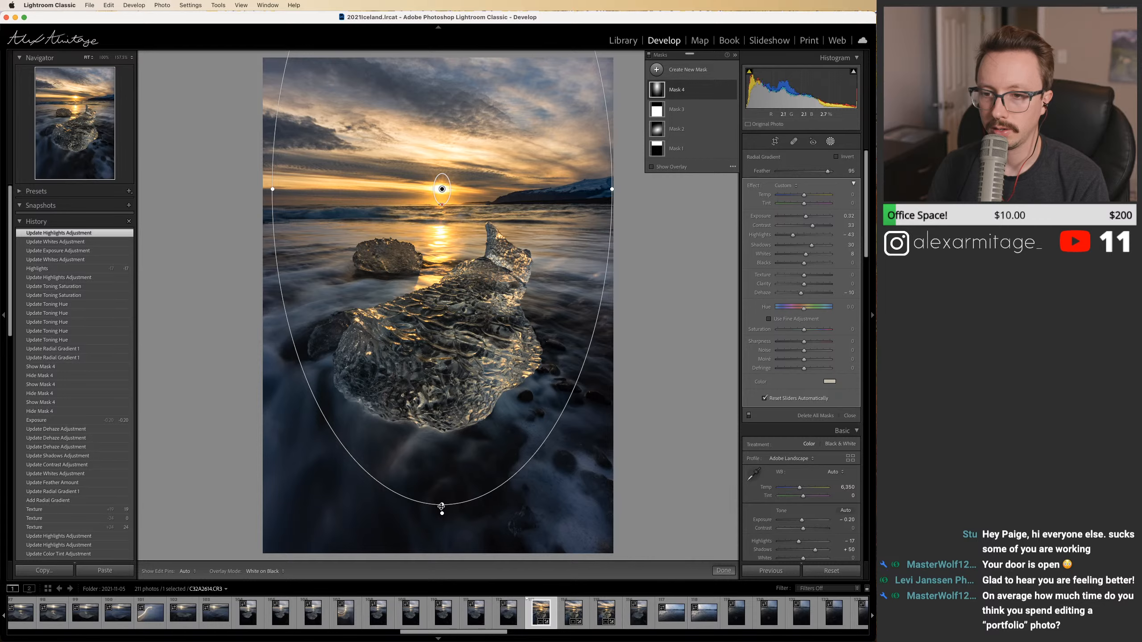
Step: Stretch the radial mask vertically down to the photo's lower edge and nudge its center over the sun
left_click_drag(441, 507, 442, 558)
mouse_move(444, 189)
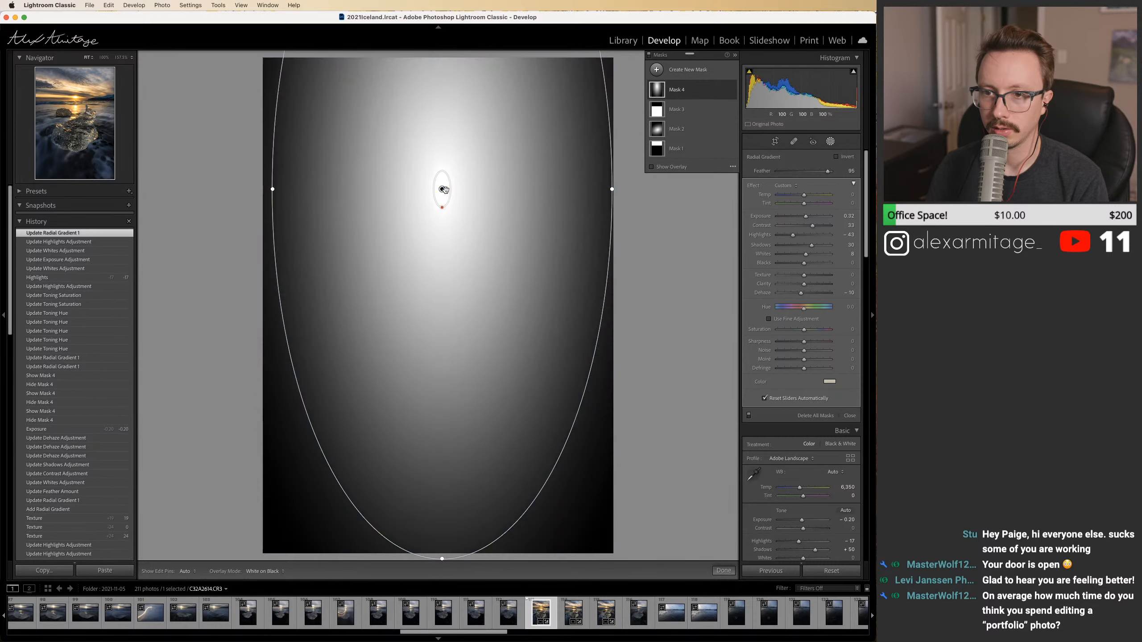
left_click_drag(444, 190, 442, 190)
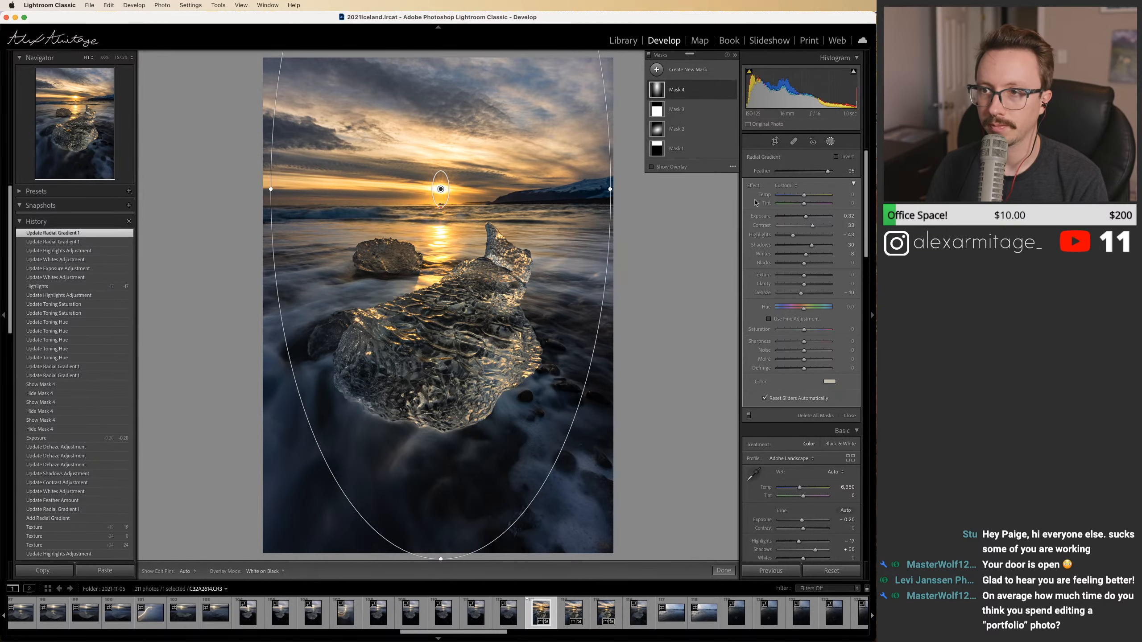
Step: Hide and show the sun's radial mask several times to compare its effect on the photo
left_click(732, 90)
left_click(732, 90)
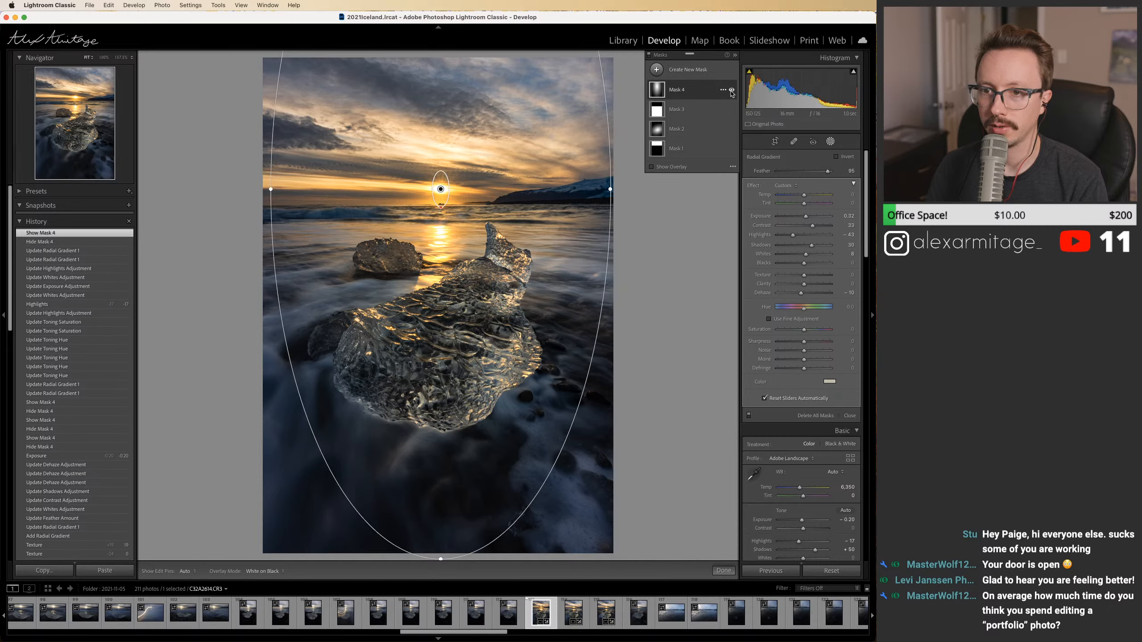
left_click(731, 91)
left_click(732, 90)
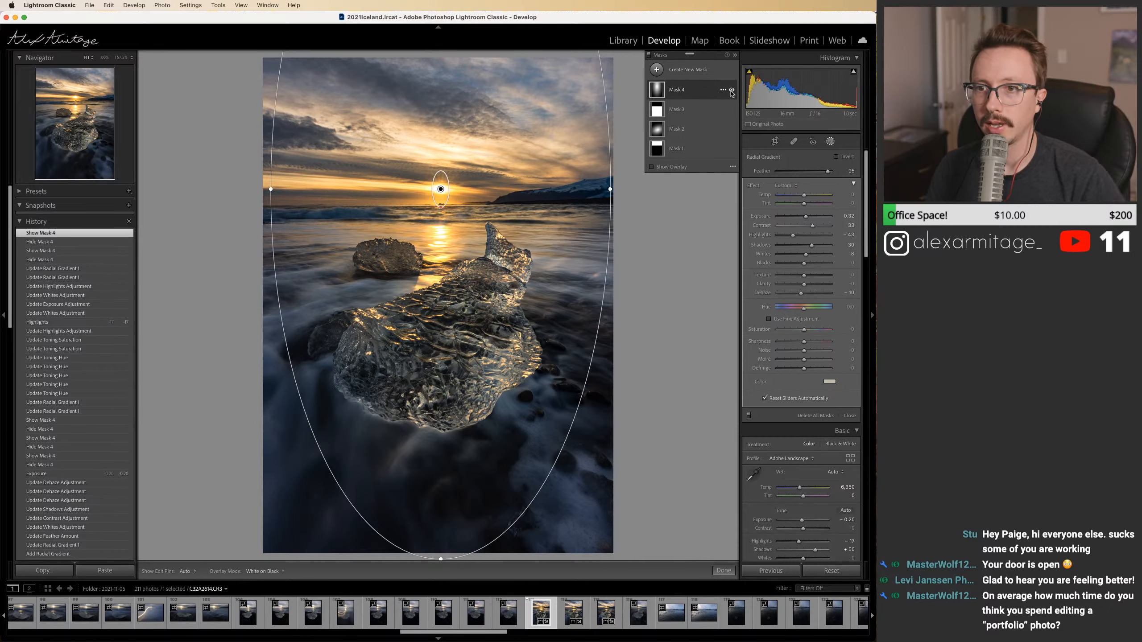
left_click(732, 90)
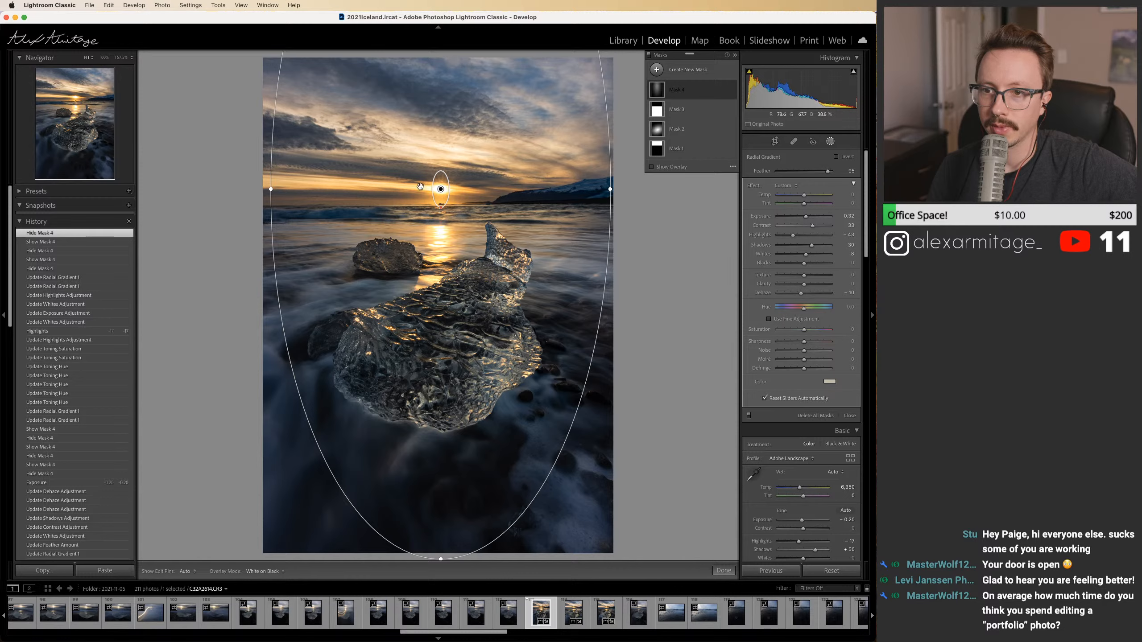
left_click(732, 90)
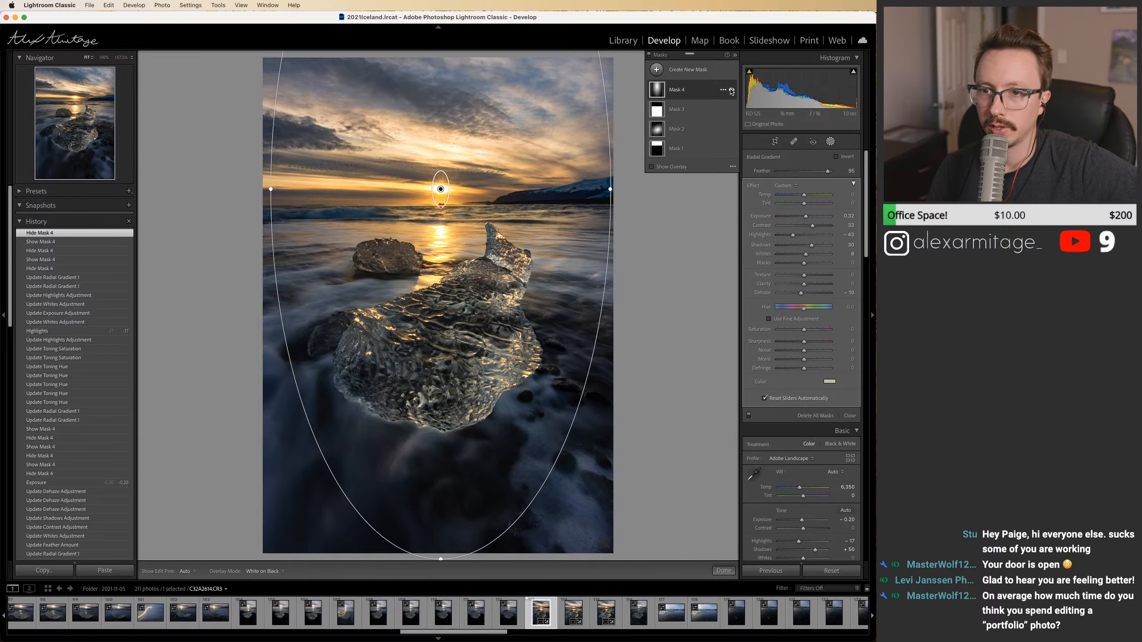
left_click(732, 90)
left_click(731, 90)
left_click(731, 90)
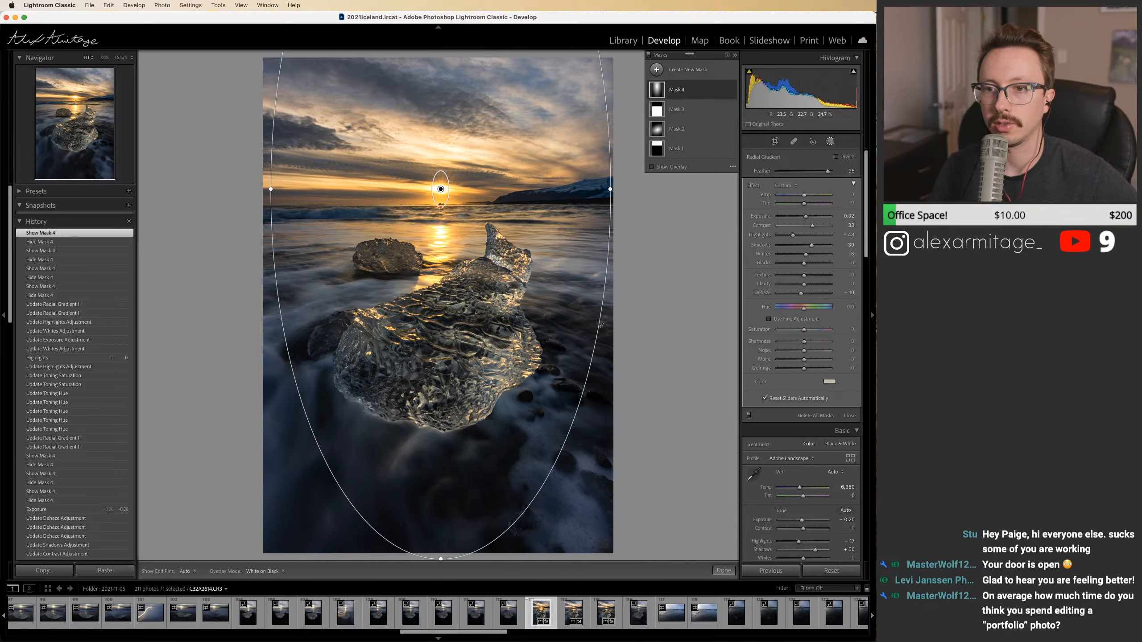
Step: Compare the edited photo with its unedited version, and raise the overall shadows to +58
key("shift+w")
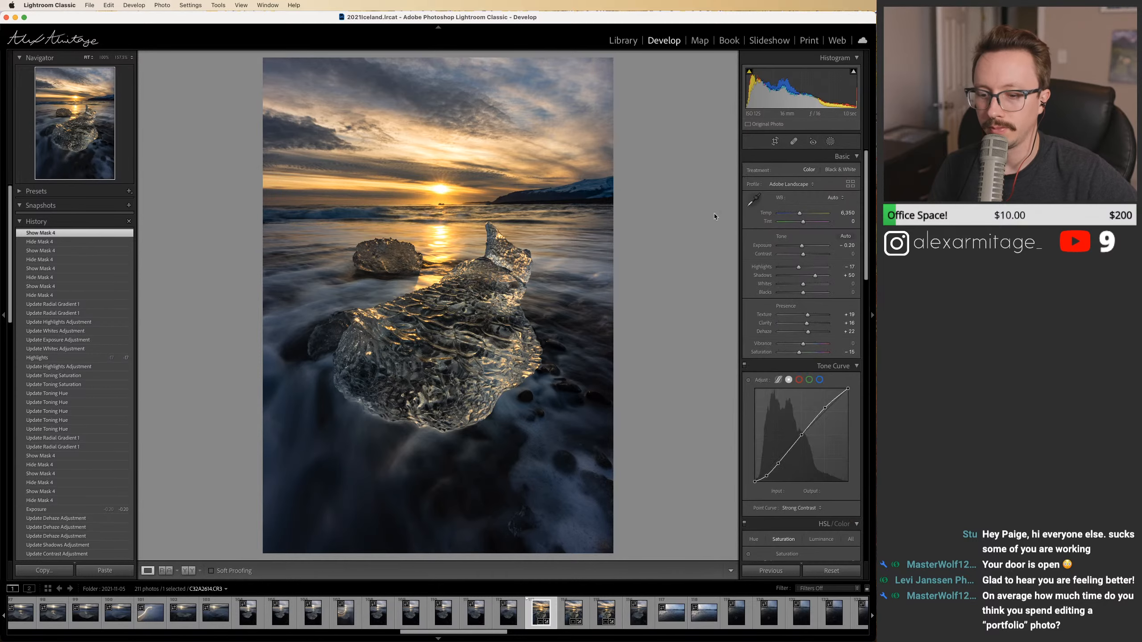
key("backslash")
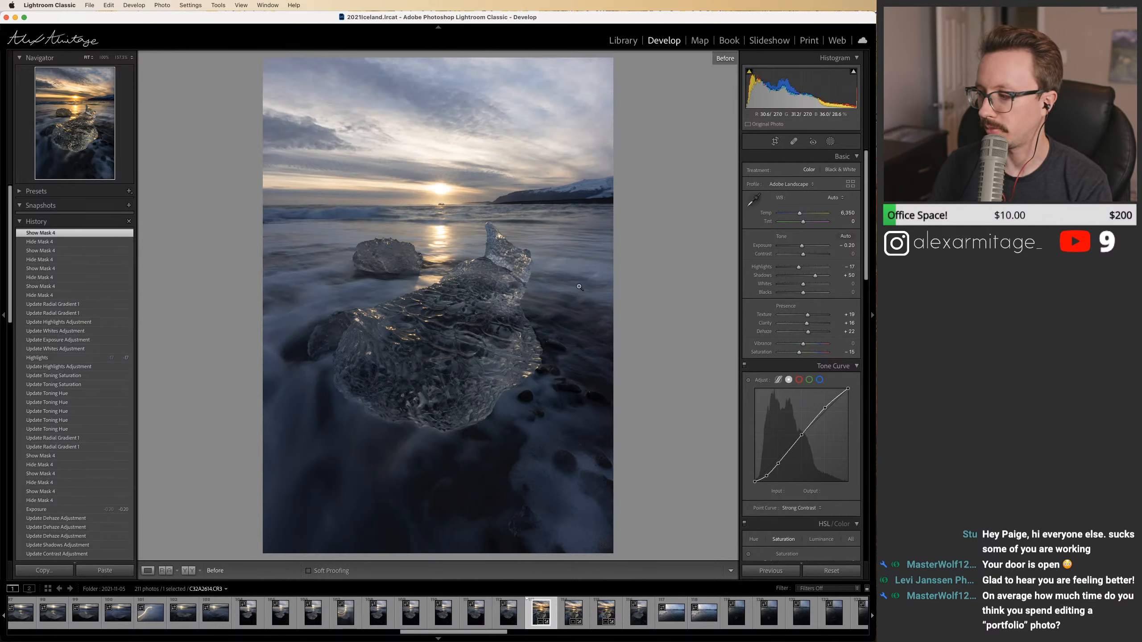
key("backslash")
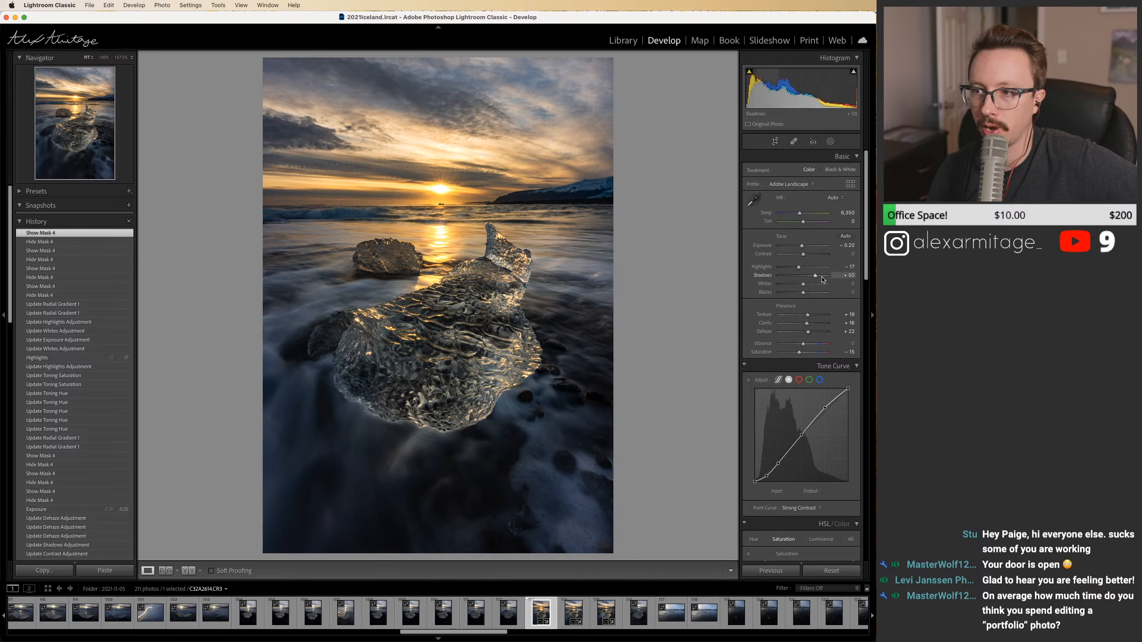
left_click_drag(816, 275, 821, 278)
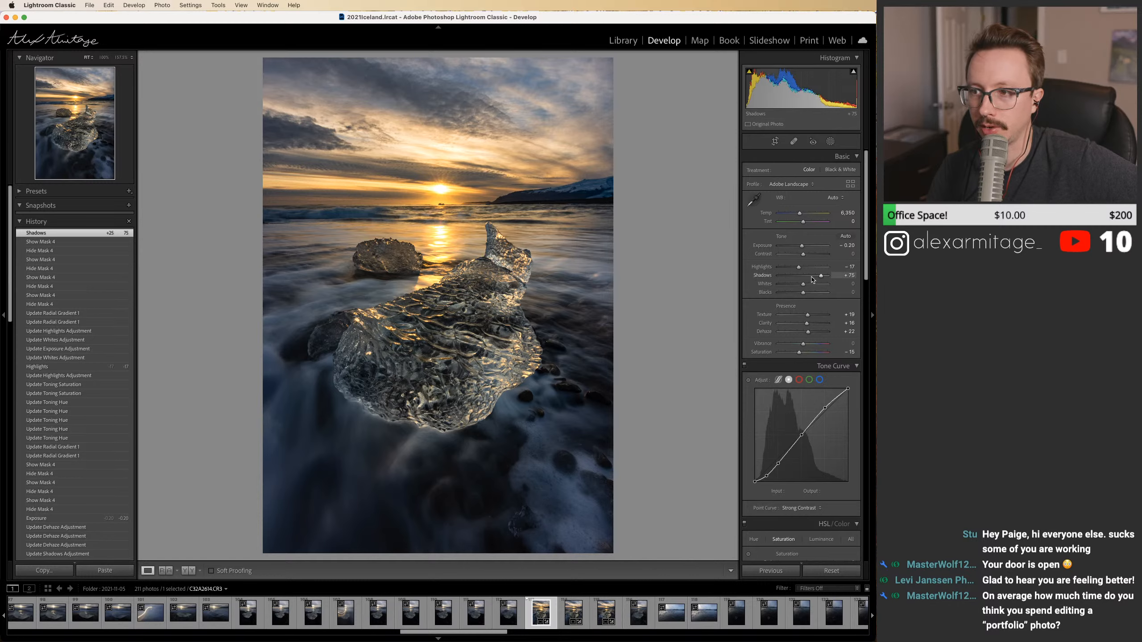
left_click_drag(815, 278, 817, 278)
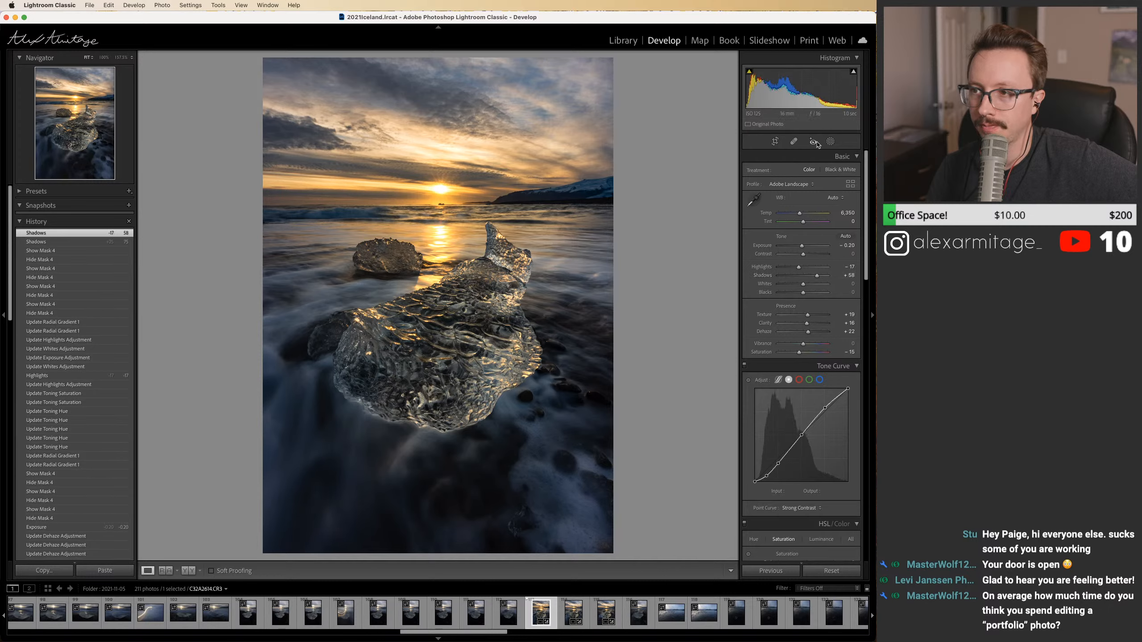
Step: Add a linear gradient mask covering the foreground, fading from the ice block up into the sky, and show its overlay
key("m")
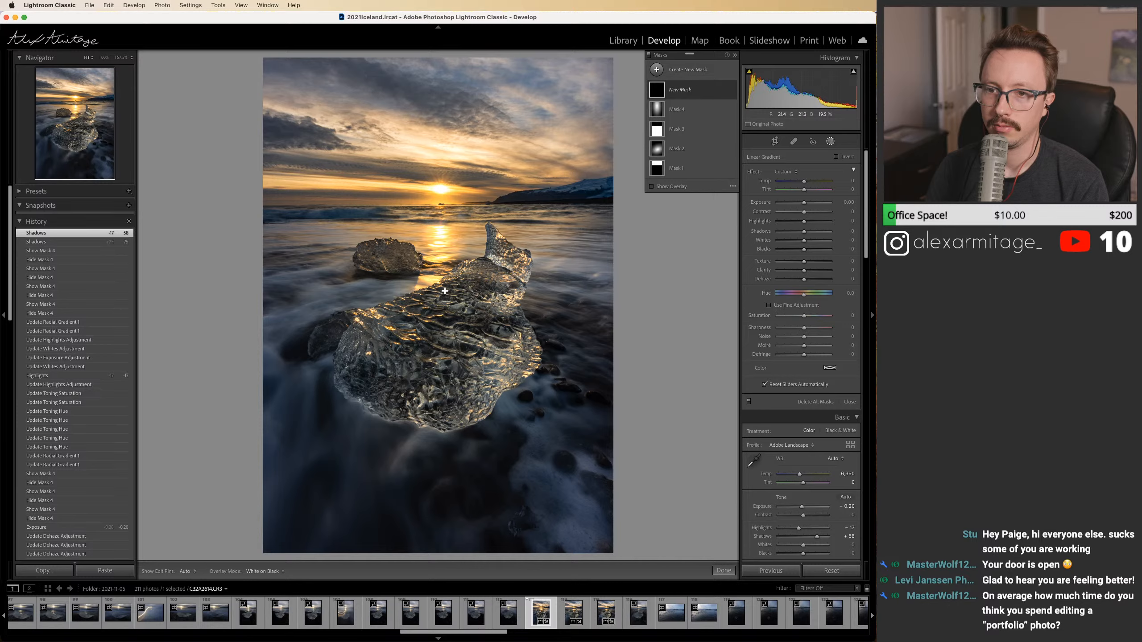
left_click_drag(443, 304, 443, 144)
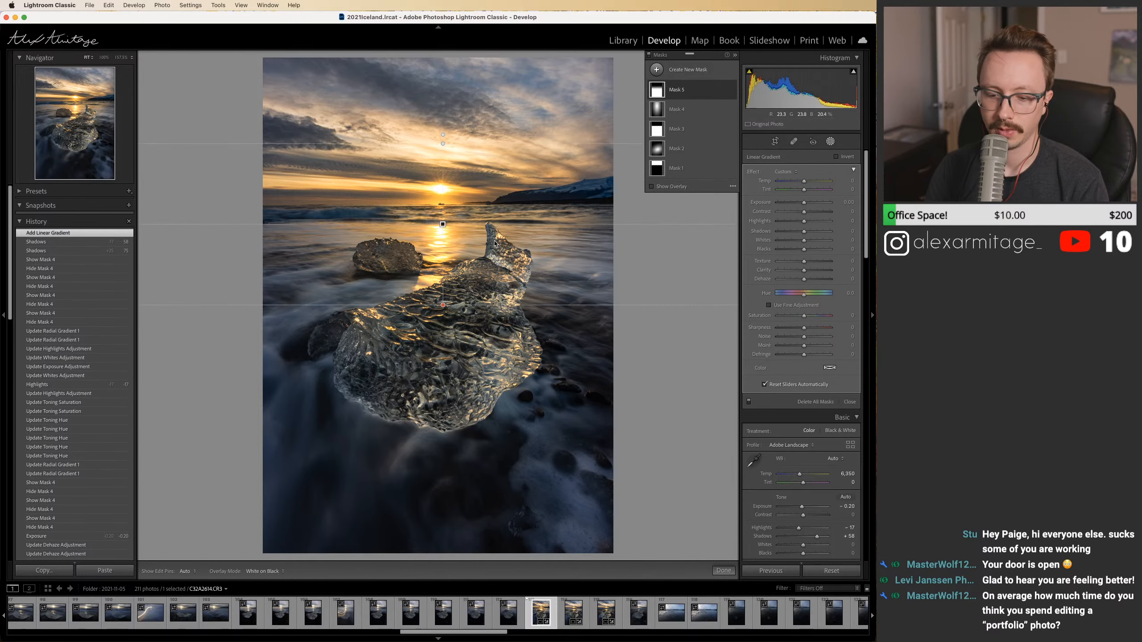
key("o")
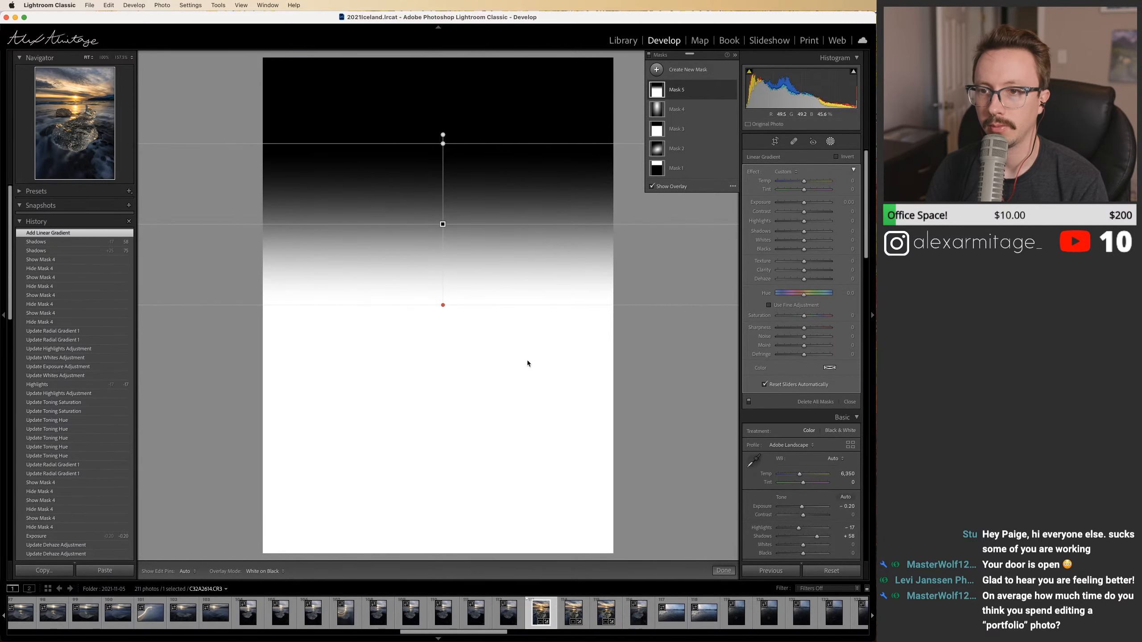
Step: Compare the foreground gradient's overlay in Image on White and Image on B&W modes, return to Image on White, and toggle it
left_click(732, 186)
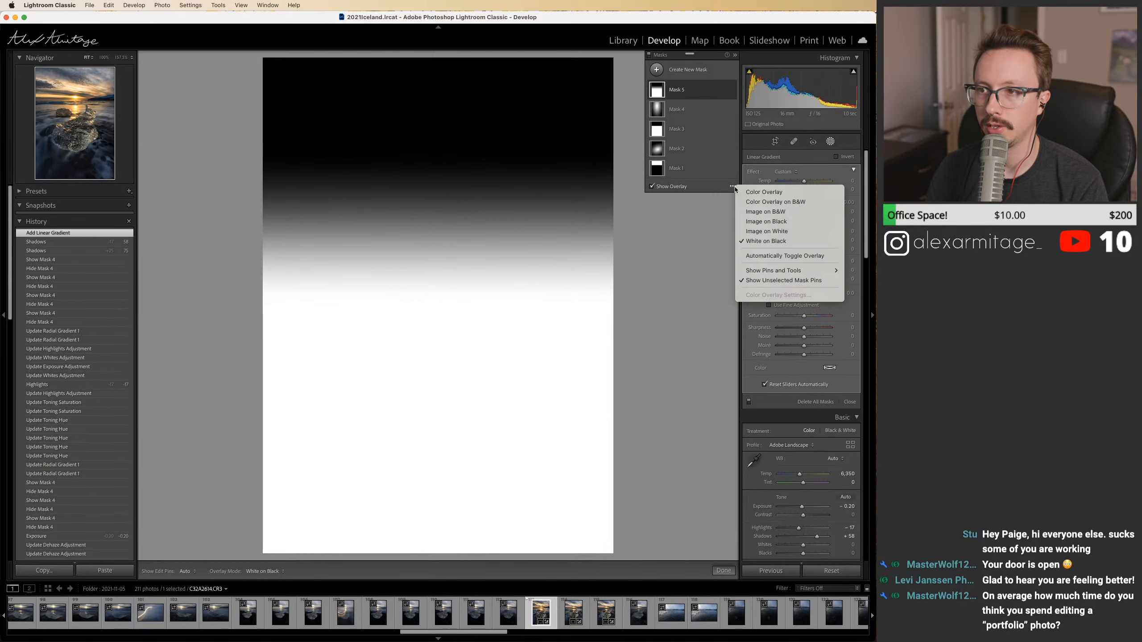
left_click(754, 232)
left_click(731, 187)
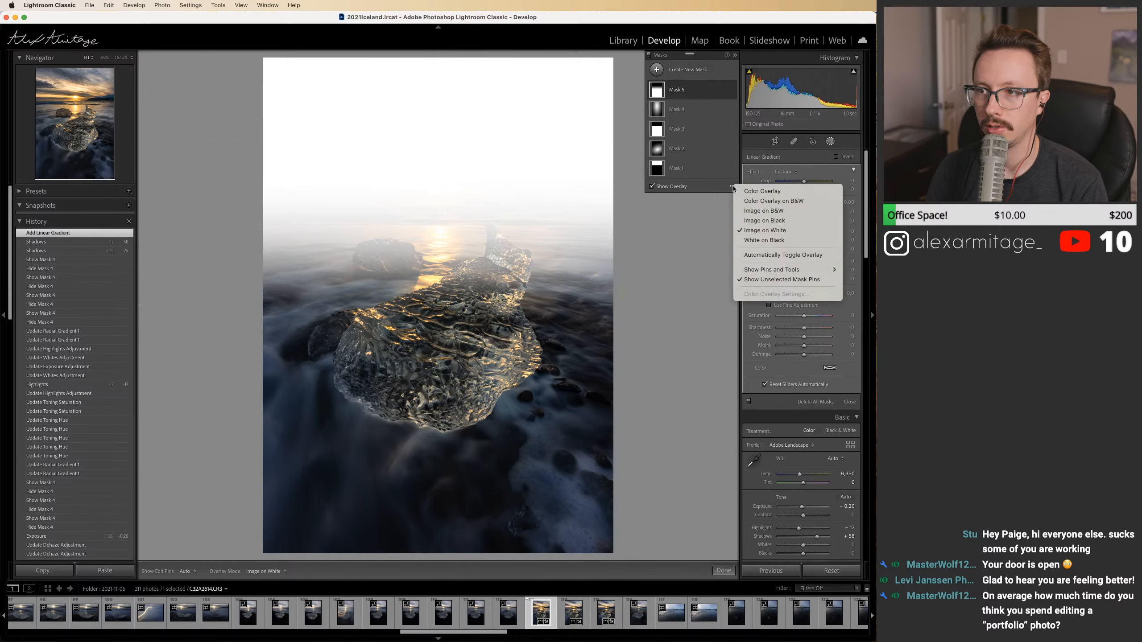
left_click(761, 212)
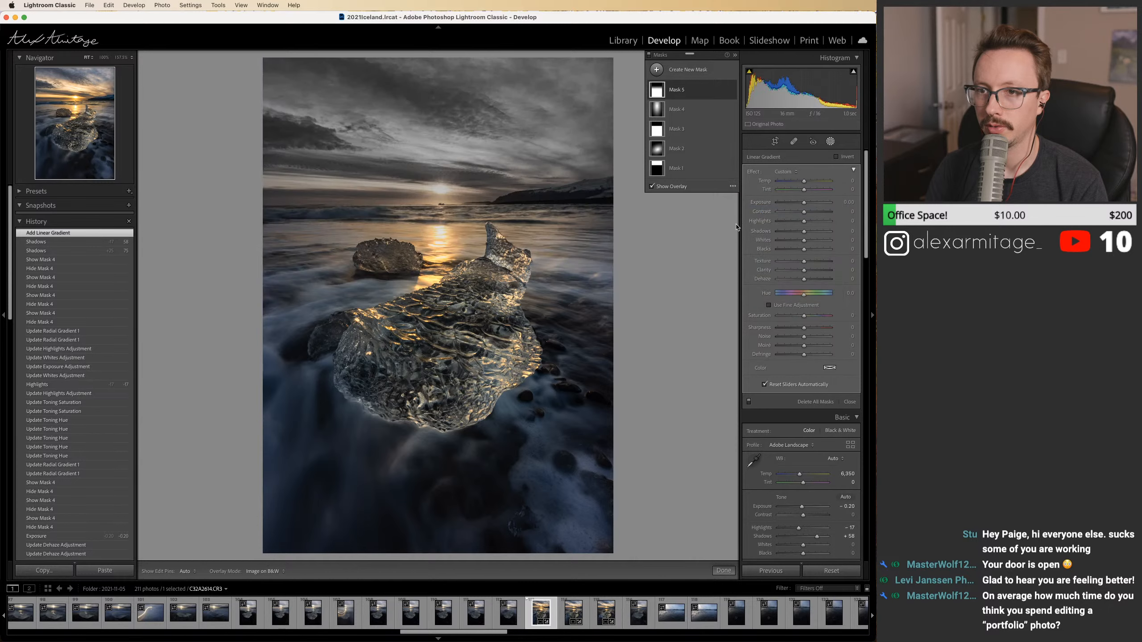
left_click(733, 186)
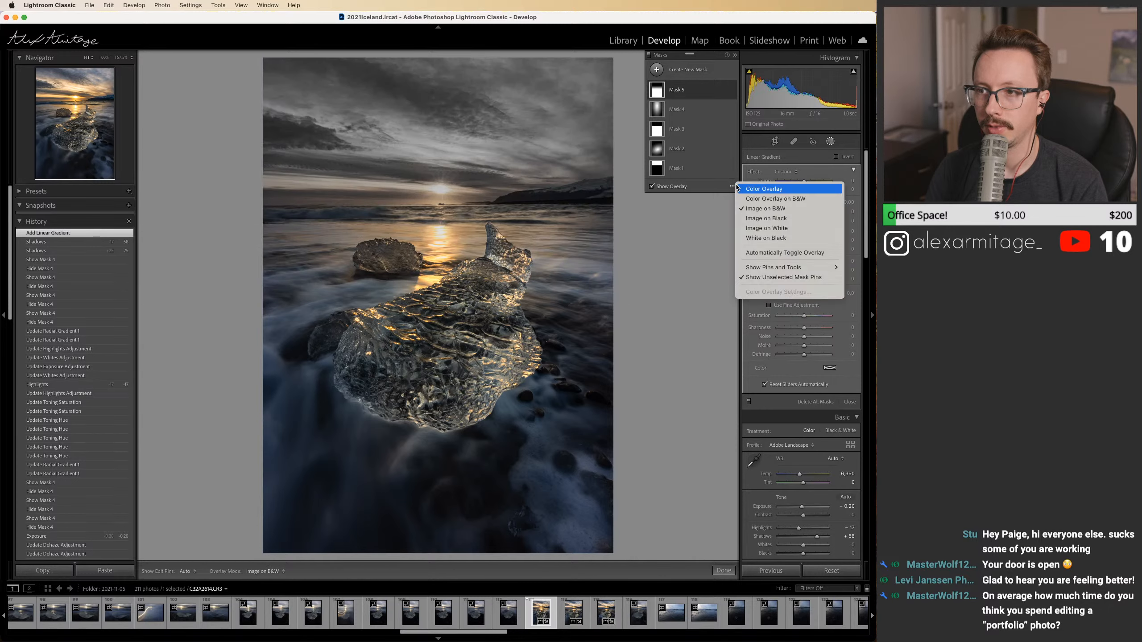
left_click(756, 228)
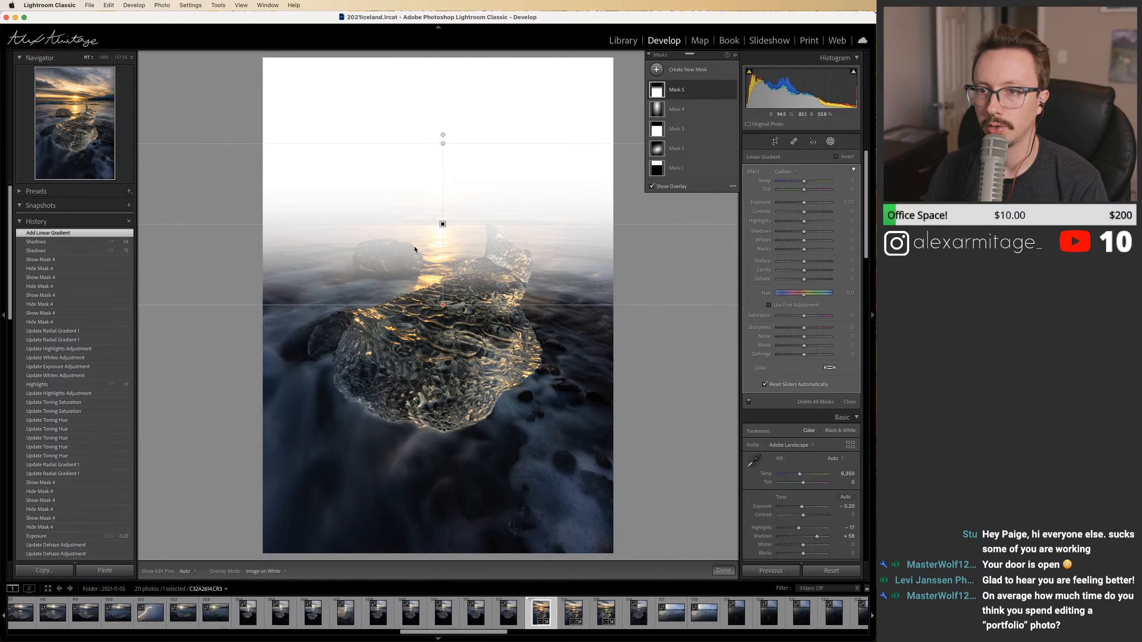
key("o")
key("o")
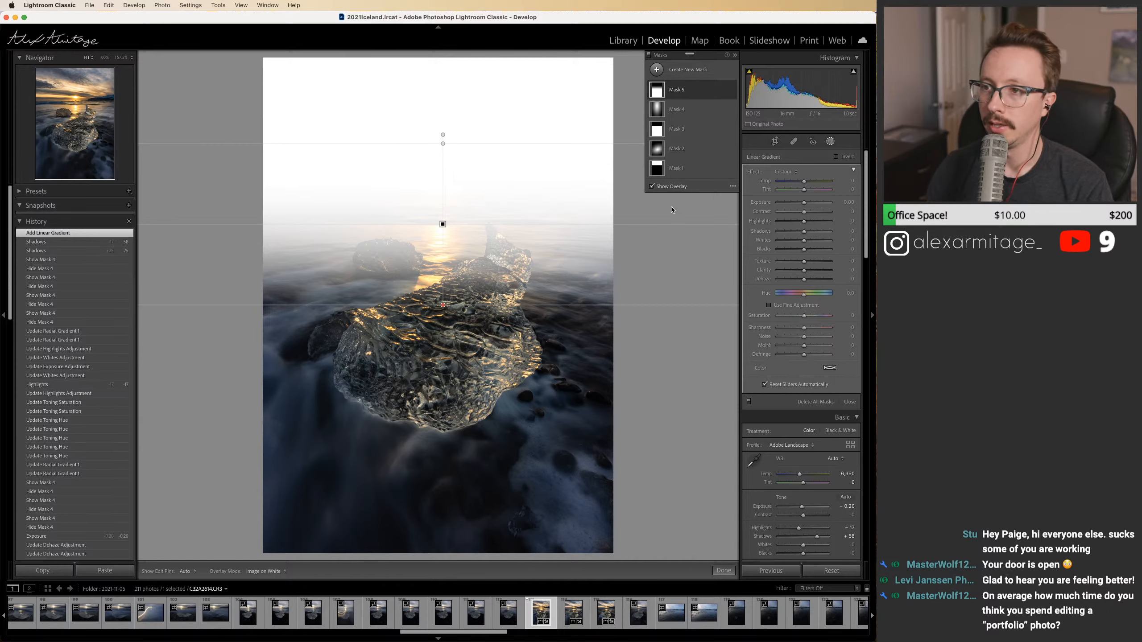
Step: Show the foreground gradient as a Color Overlay for comparison, switch back to Image on White, and hide the overlay
left_click(733, 185)
left_click(723, 189)
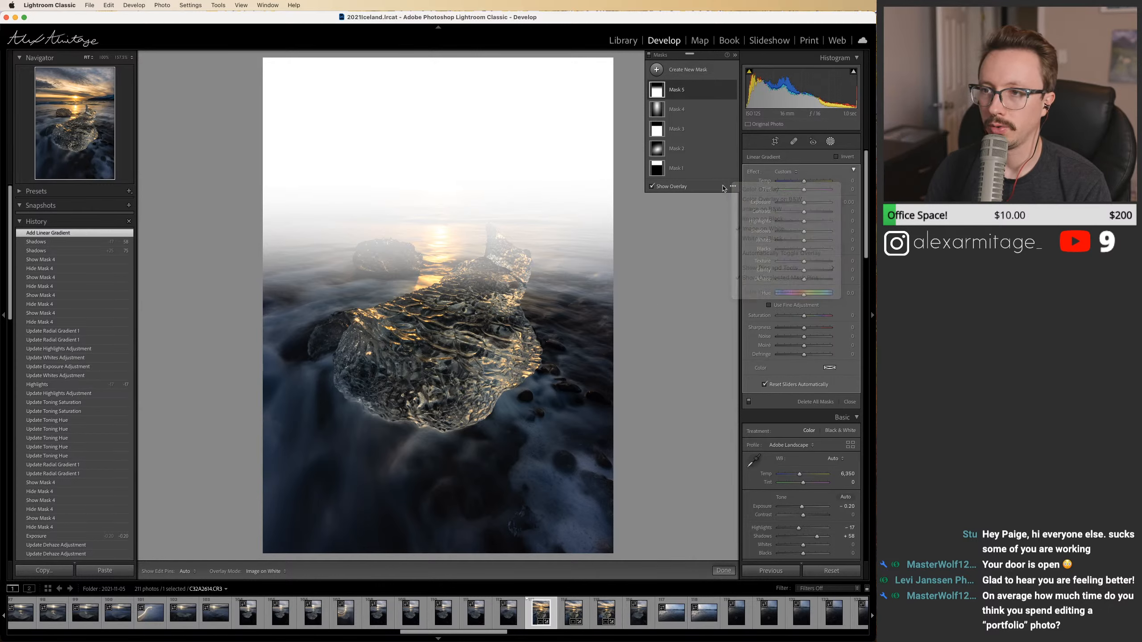
key("o")
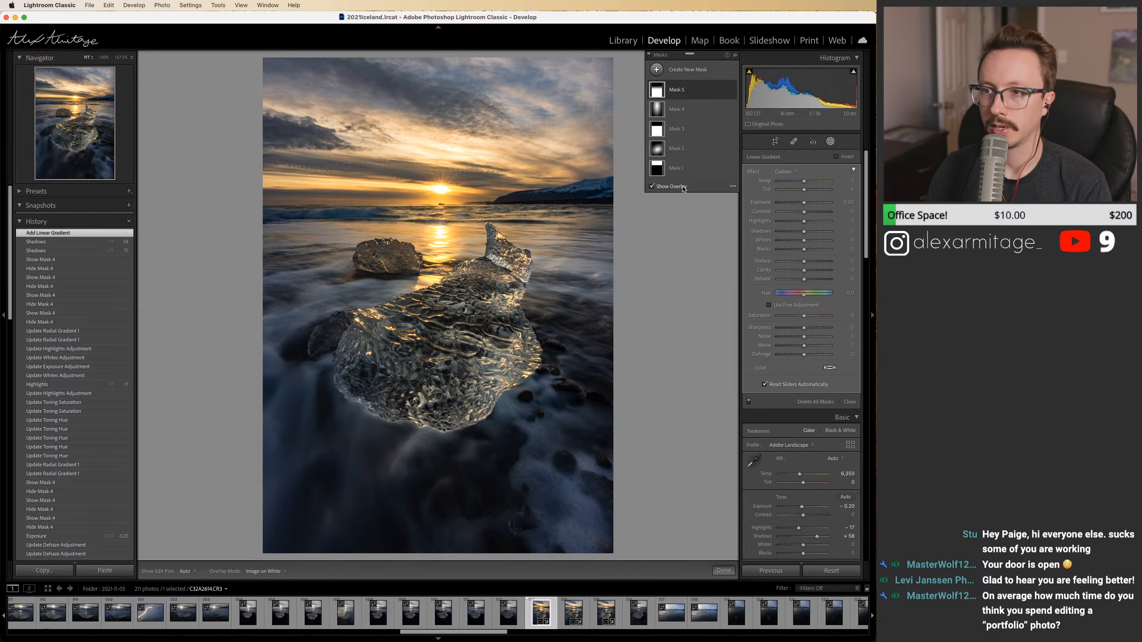
left_click(683, 189)
left_click(732, 186)
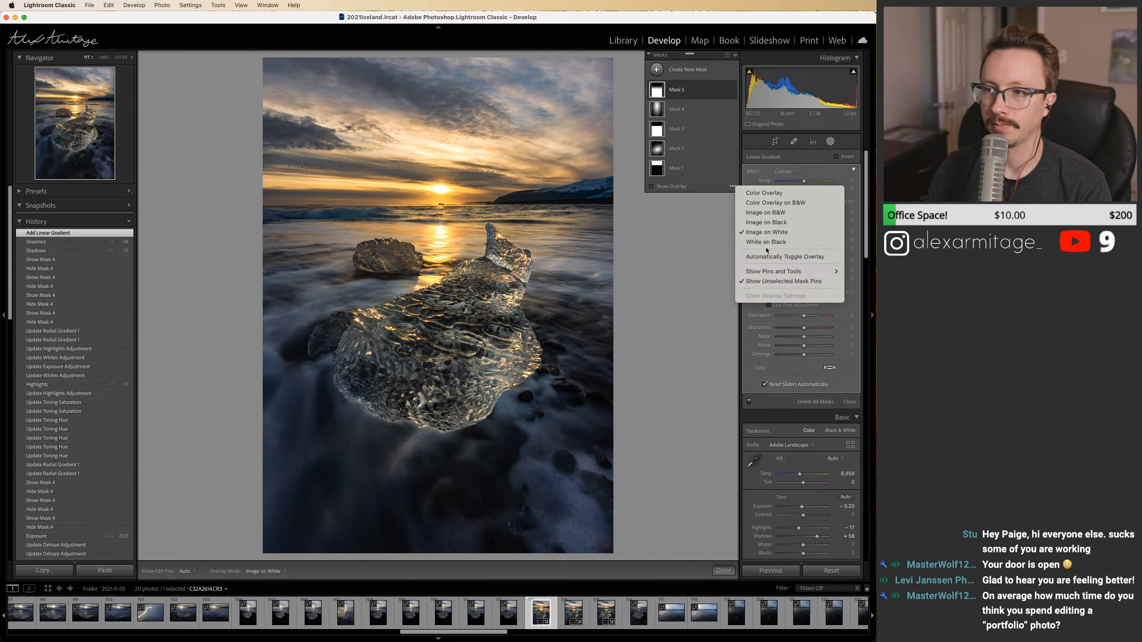
left_click(765, 193)
left_click(674, 187)
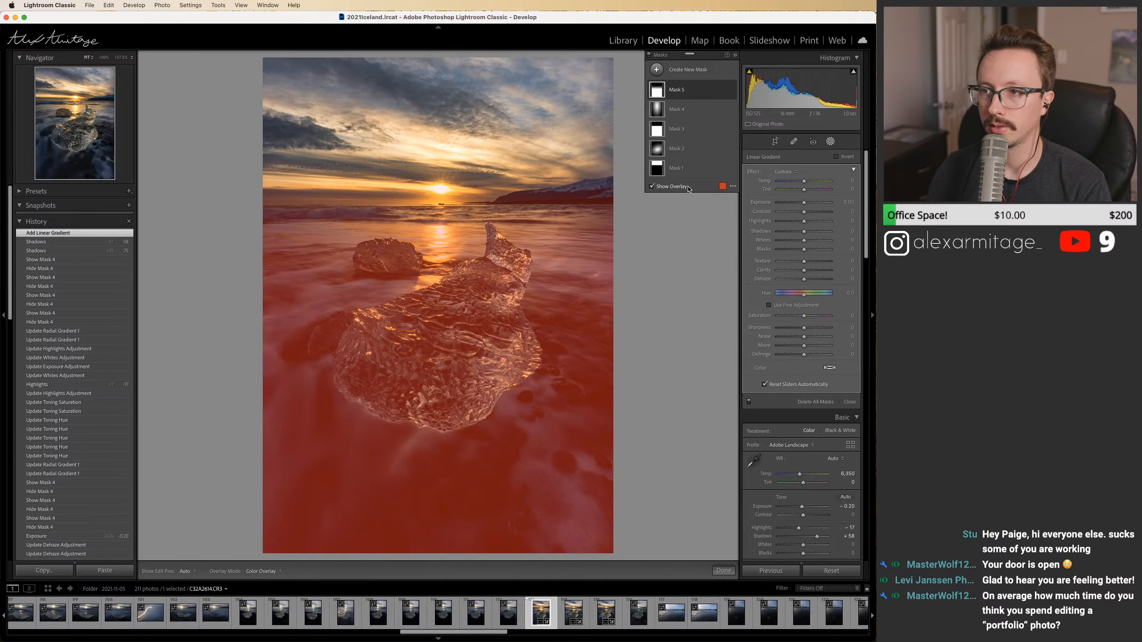
left_click(733, 186)
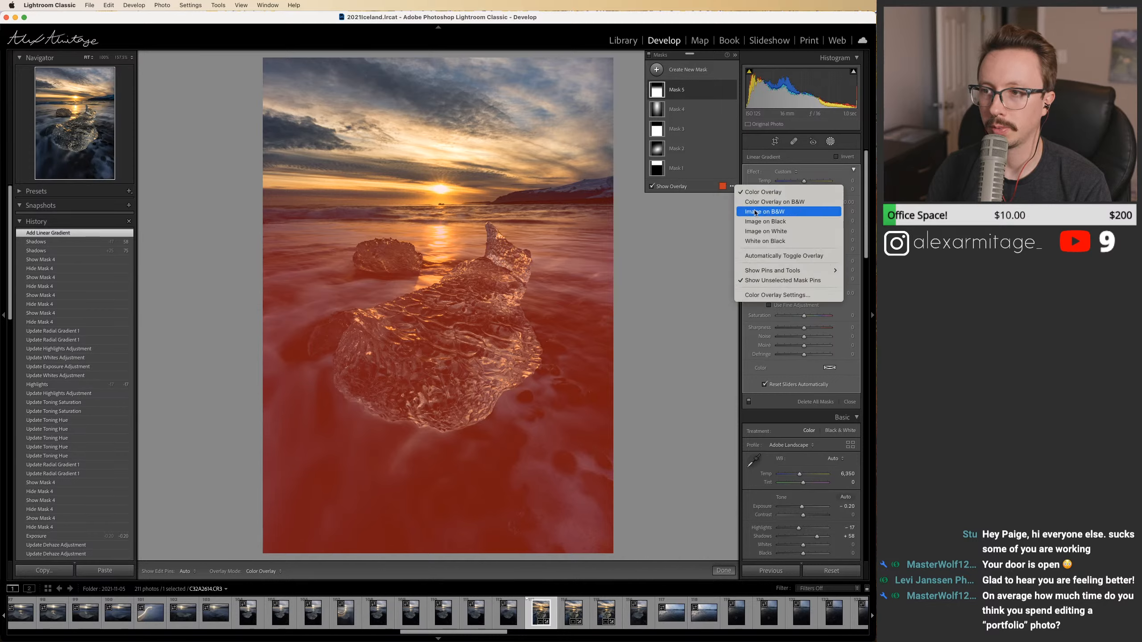
left_click(762, 231)
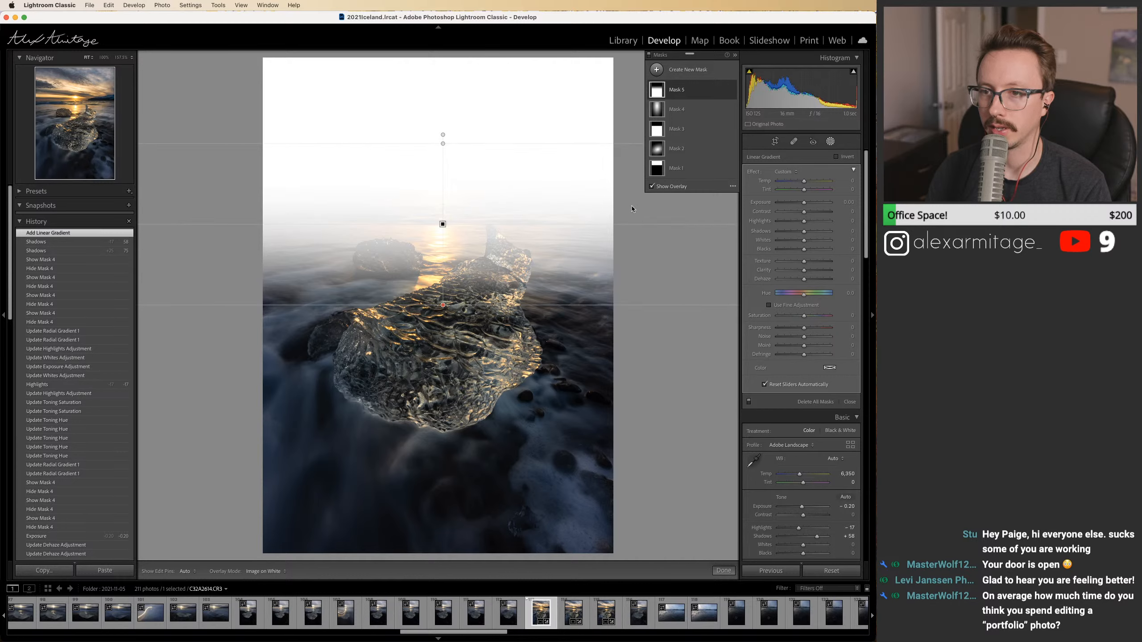
left_click(674, 186)
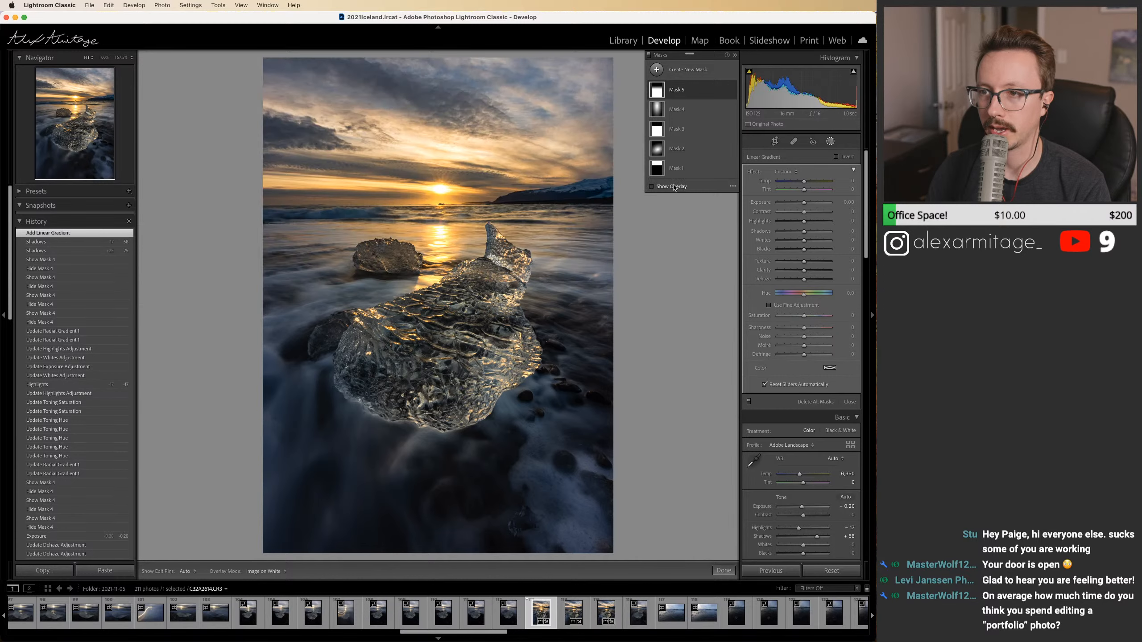
Step: Brighten the foreground linear gradient by setting its exposure to 0.12 and its shadows to 18
left_click_drag(809, 231, 813, 232)
left_click(813, 233)
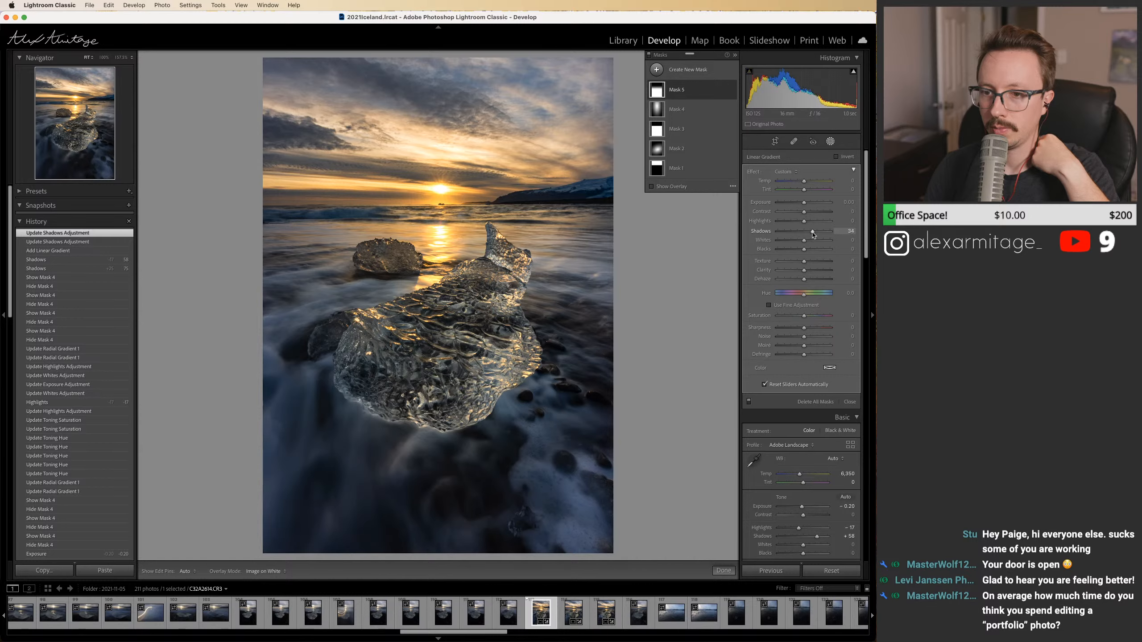
double_click(813, 232)
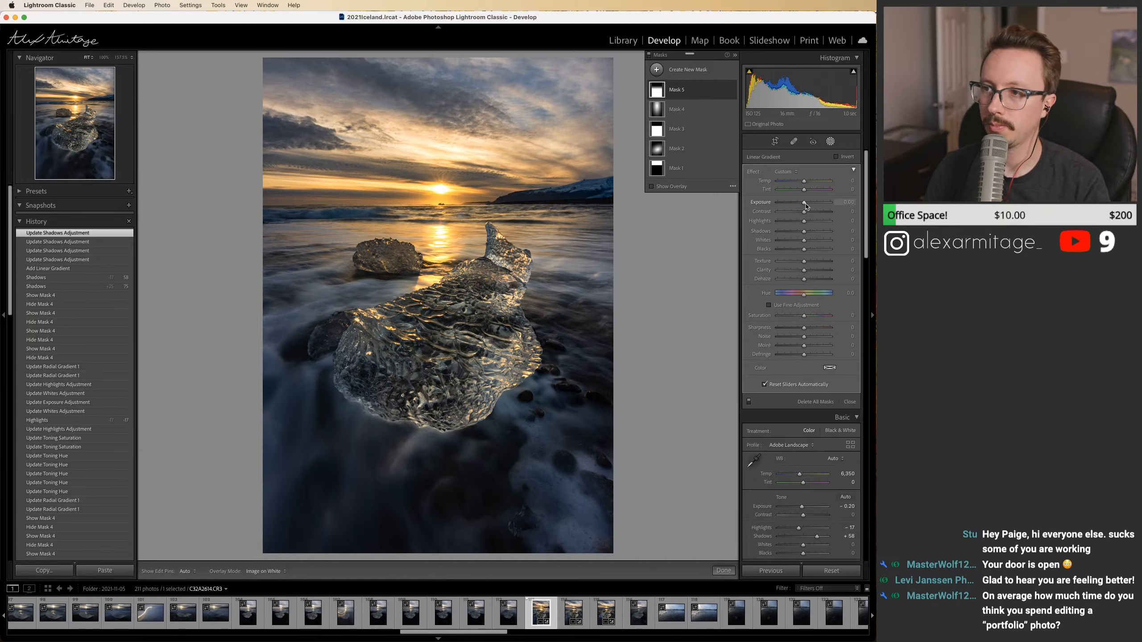
left_click_drag(806, 206, 807, 206)
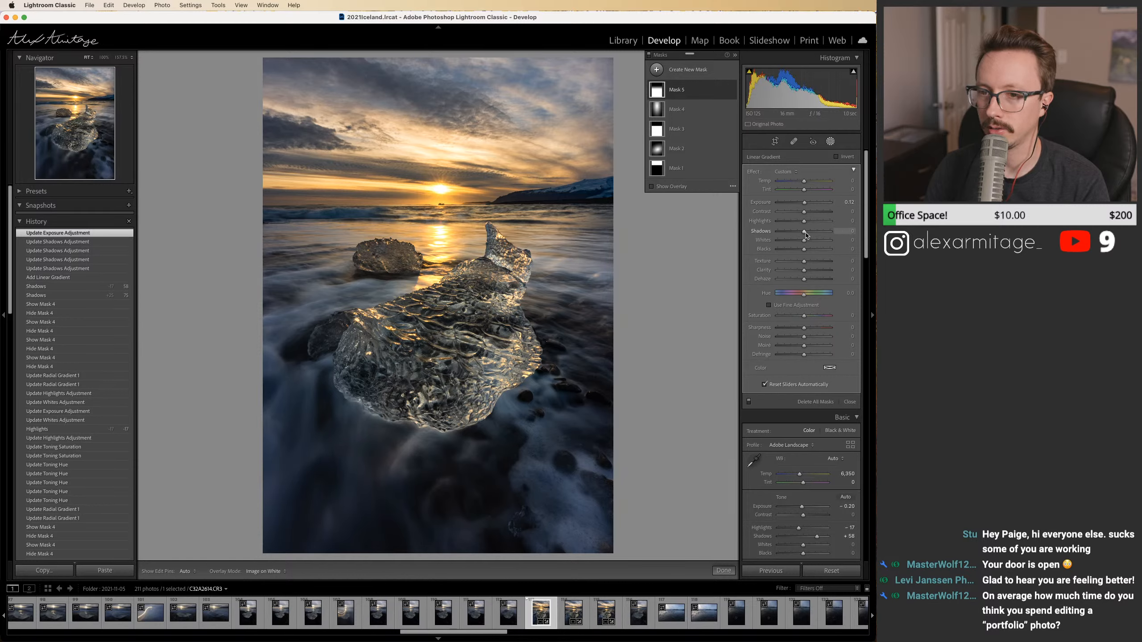
left_click_drag(806, 235, 811, 235)
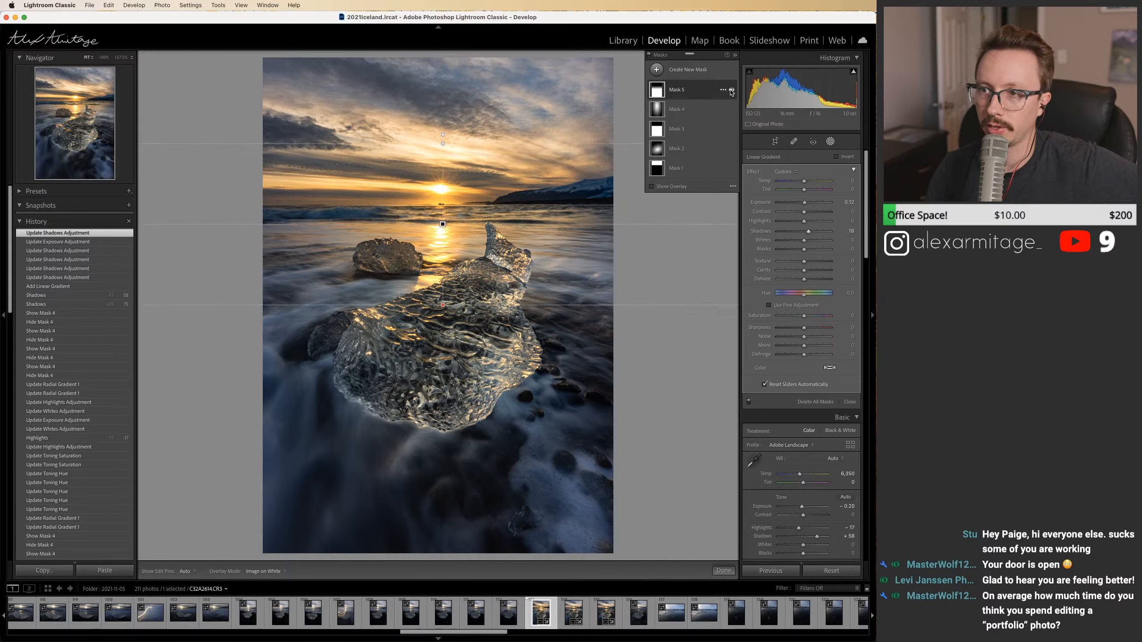
Step: Hide and show the foreground gradient mask several times to compare its effect, and leave masking
left_click(732, 92)
left_click(732, 91)
left_click(732, 91)
left_click(731, 91)
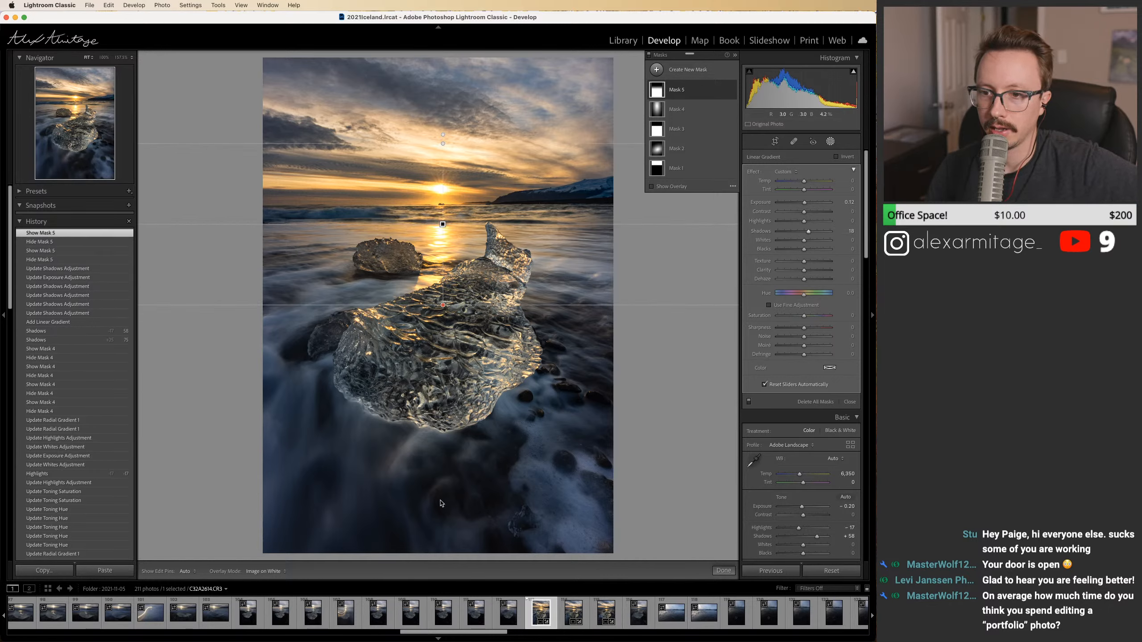
left_click(731, 91)
left_click(730, 91)
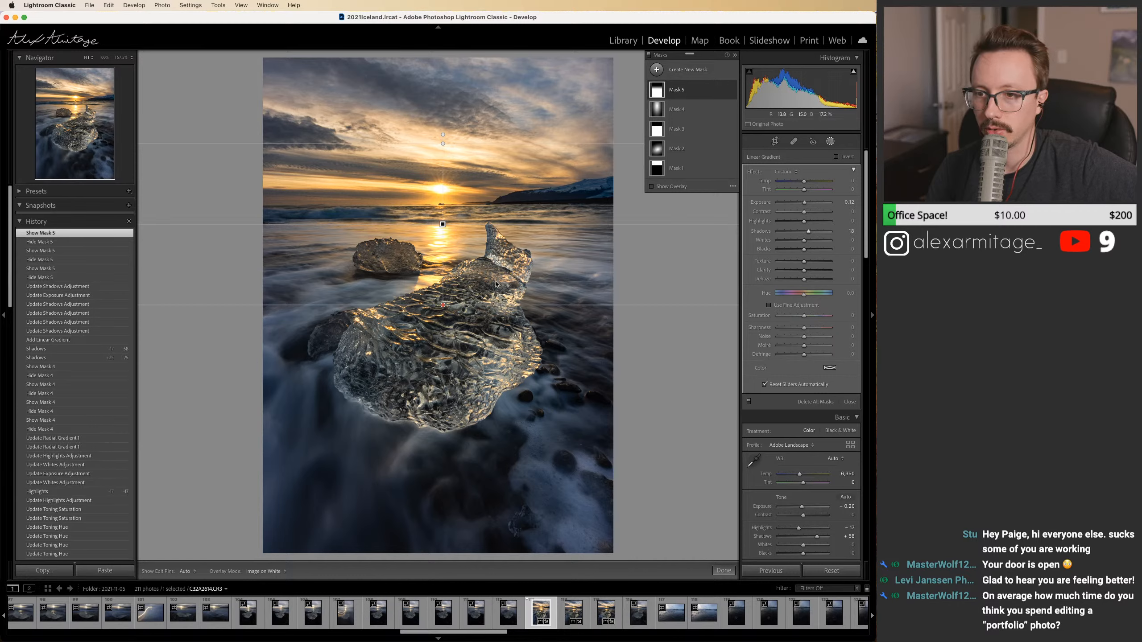
left_click(830, 141)
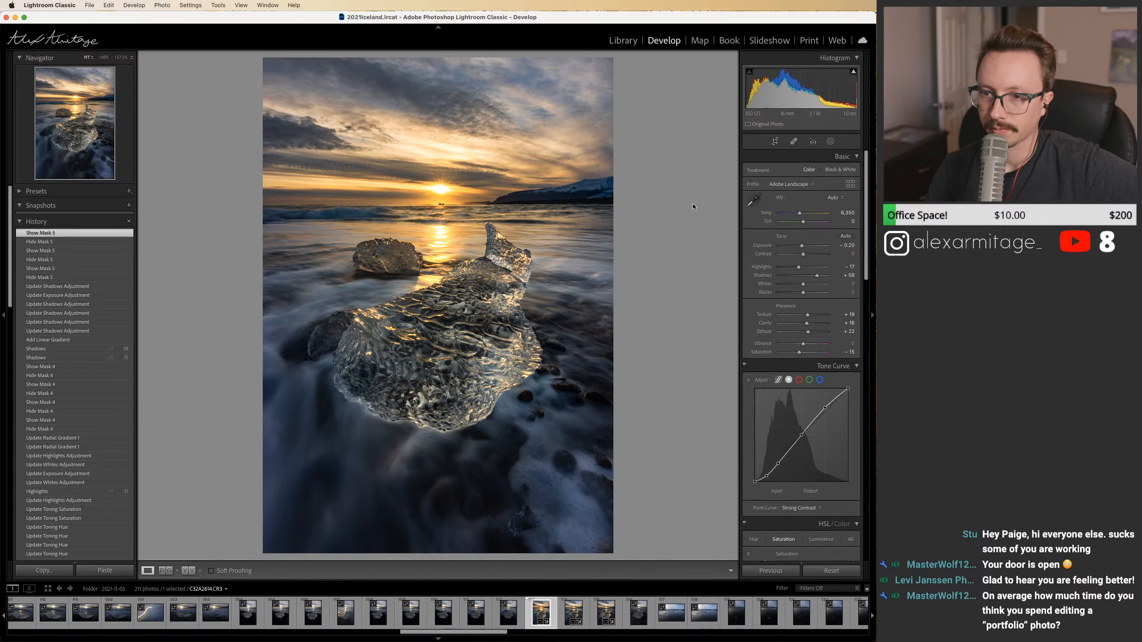
Step: Slightly adjust the crop at the photo's upper edge, and set the overall texture to +20
left_click(776, 142)
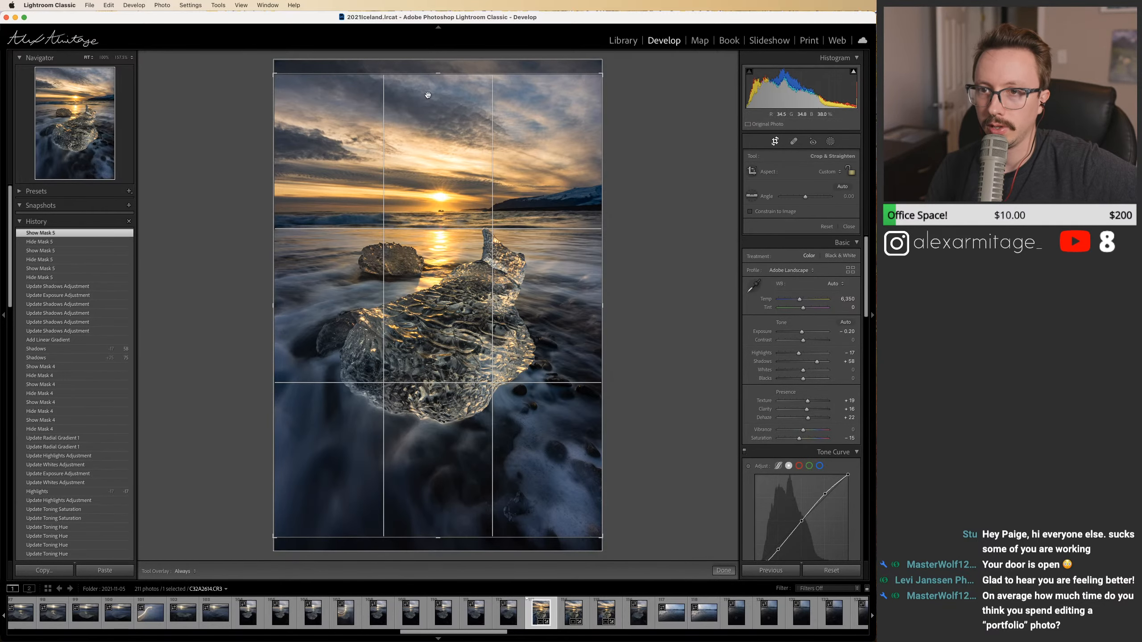
mouse_move(436, 74)
left_mouse_down()
mouse_move(439, 88)
mouse_move(439, 62)
left_mouse_up()
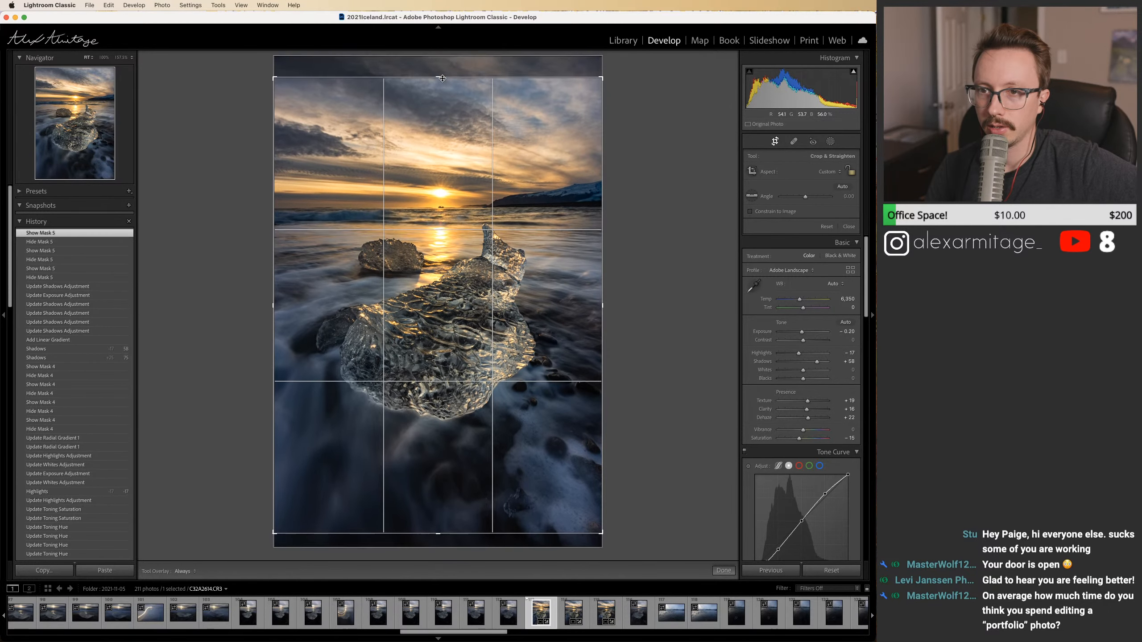
left_click(774, 142)
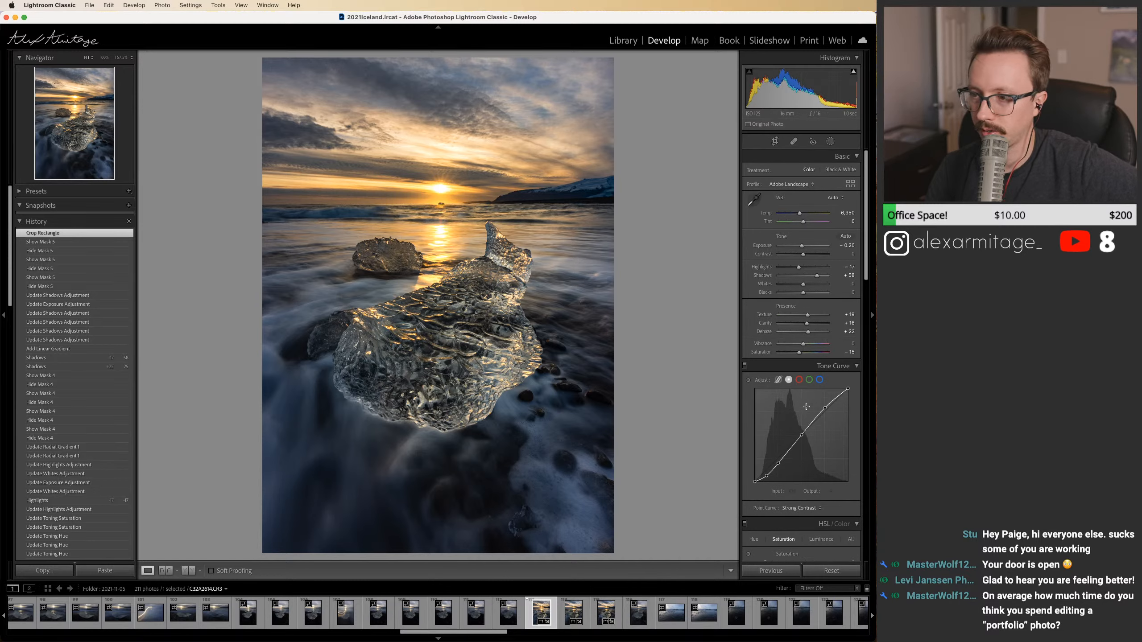
double_click(808, 316)
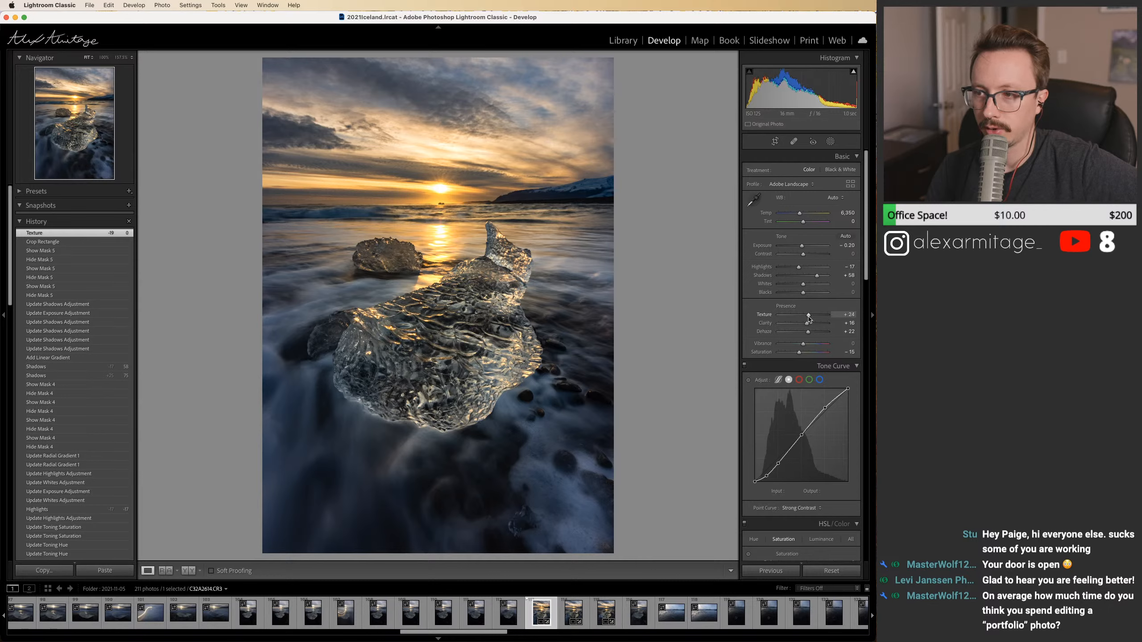
left_click_drag(808, 318, 808, 317)
Step: Select the sun's radial mask, try its temperature adjustment, and set its tint to 6
left_click(831, 141)
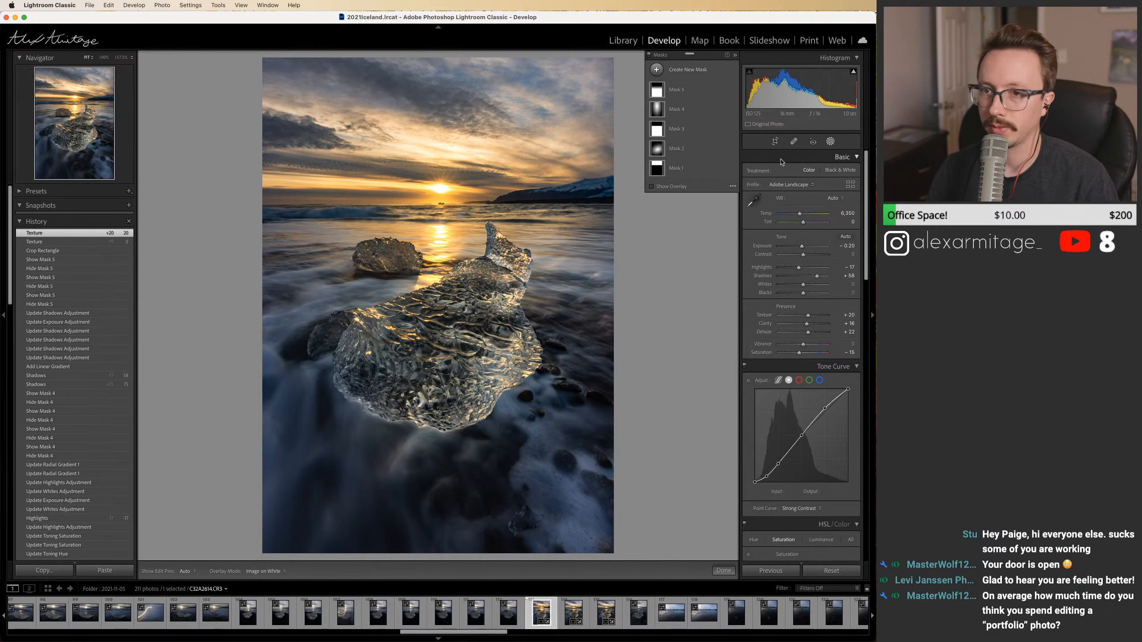
left_click(679, 110)
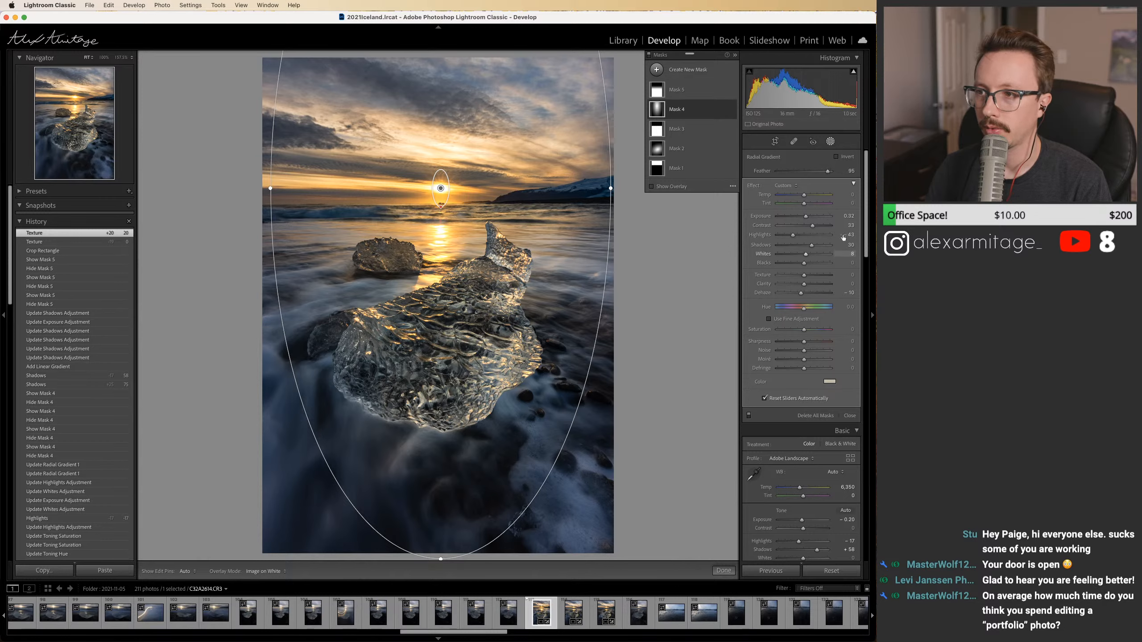
double_click(805, 199)
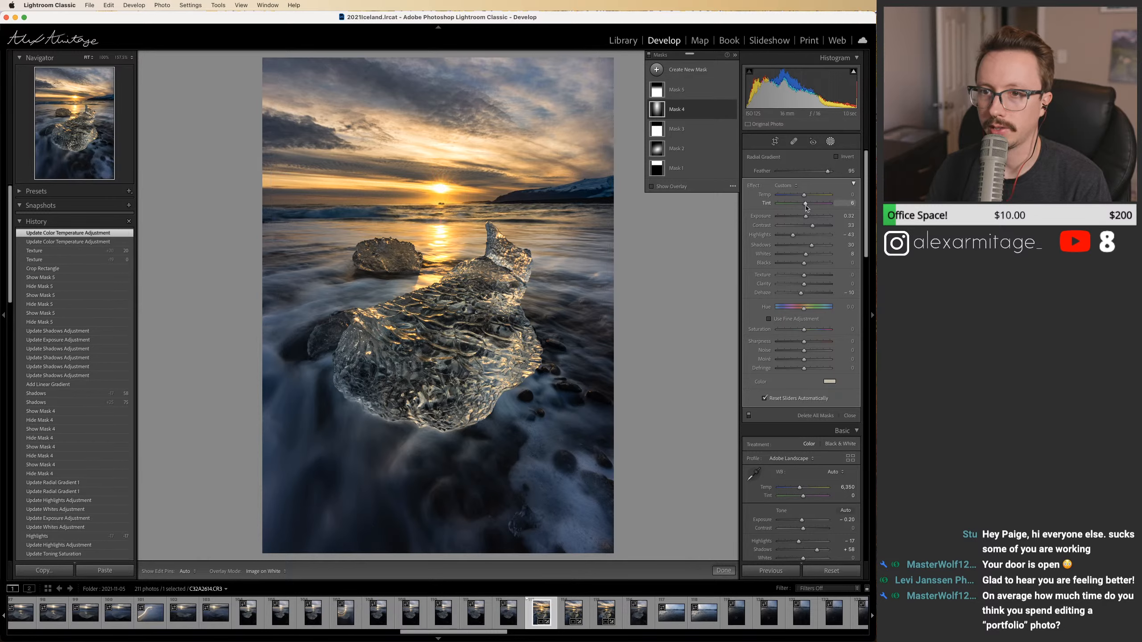
left_click_drag(806, 207, 809, 207)
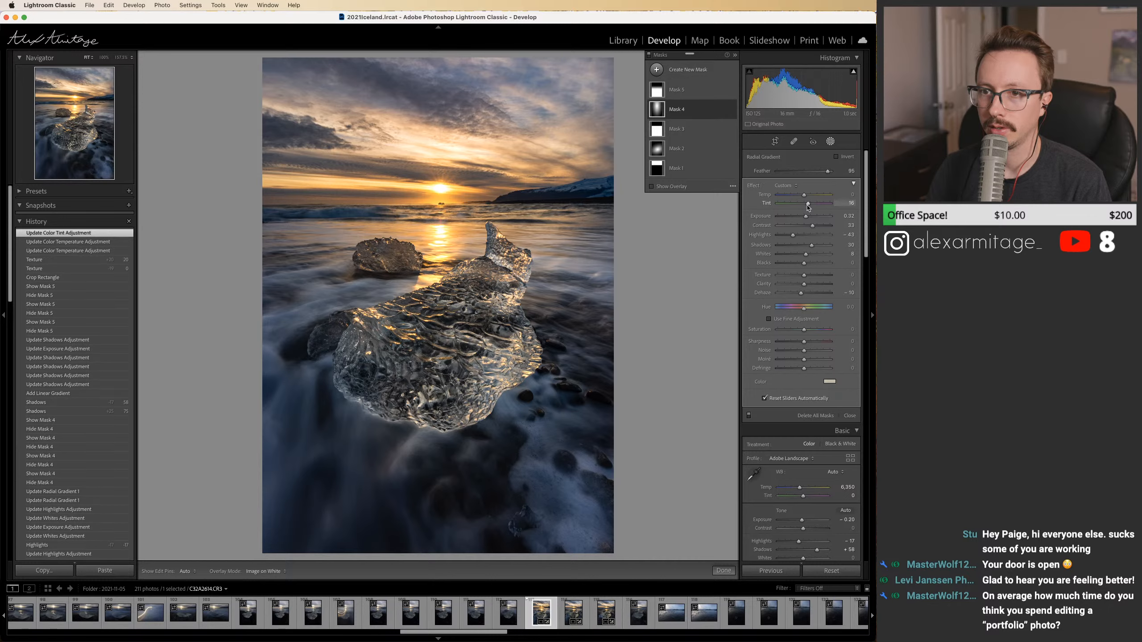
double_click(807, 206)
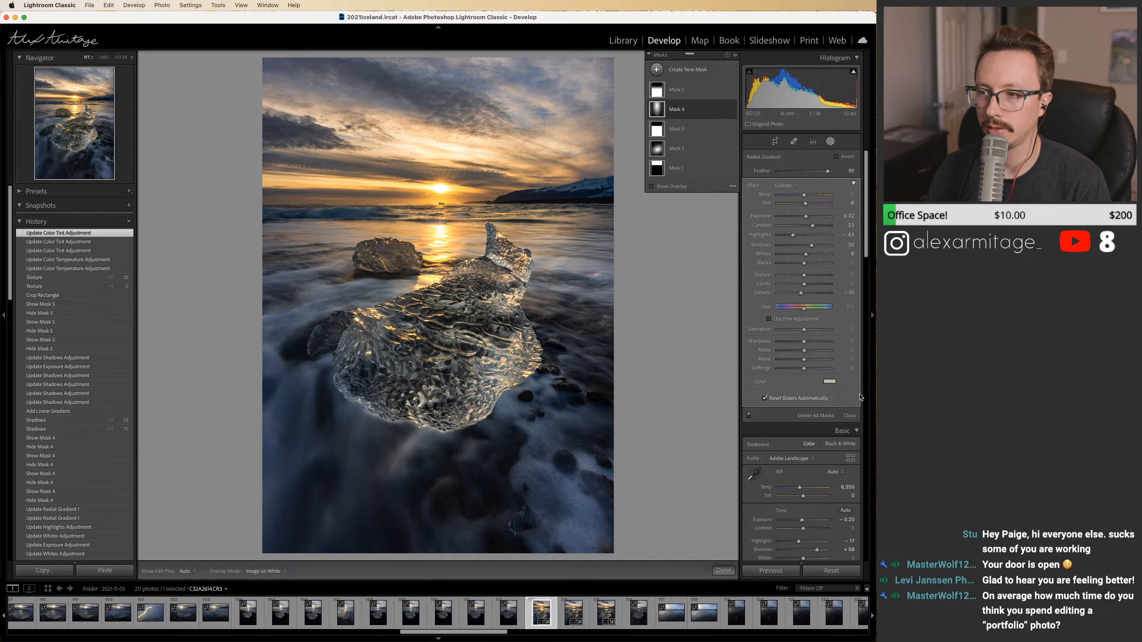
Step: Shift the sun's radial mask color to hue 20 and leave masking
left_click(830, 382)
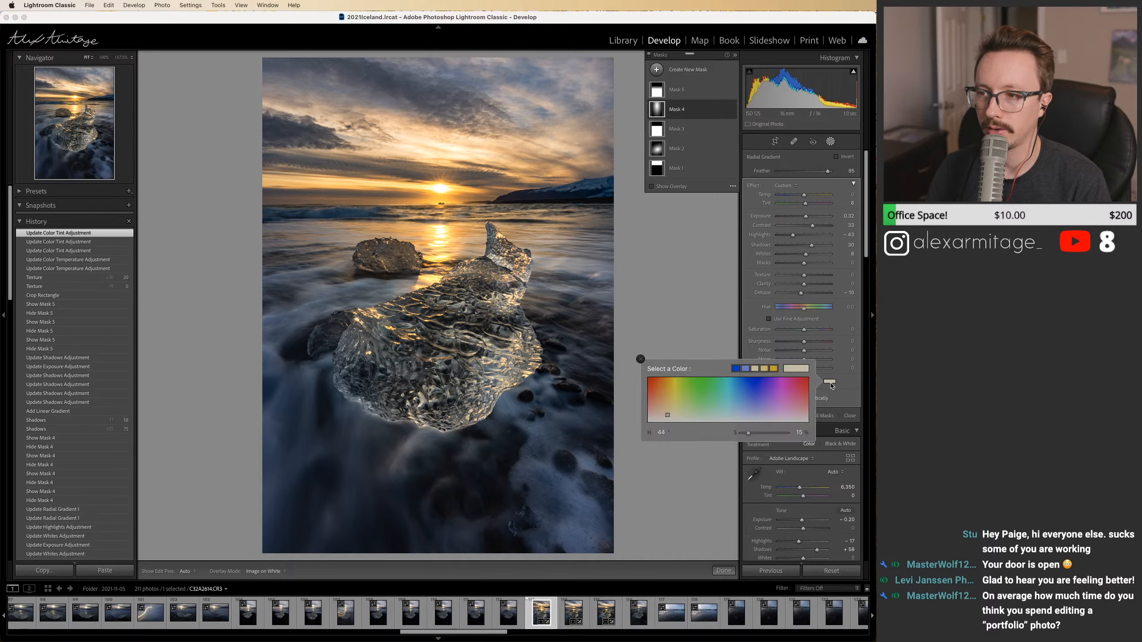
left_click(658, 414)
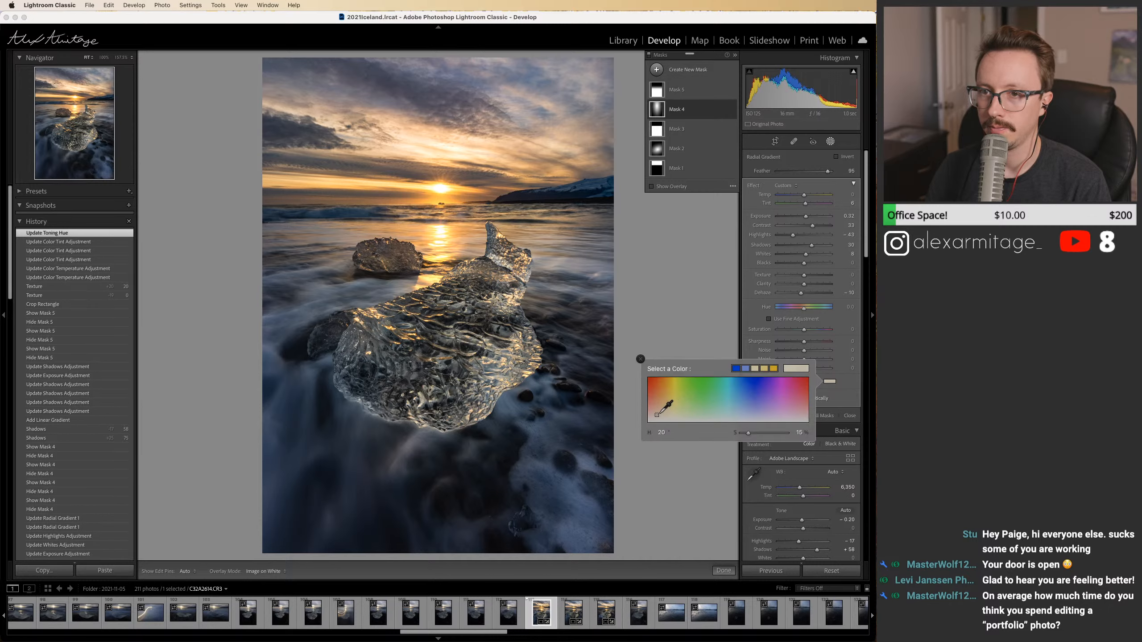
left_click(830, 142)
Step: Try different Blue Primary hues in the color calibration and set the hue to -10
scroll(800, 495, "down", 5)
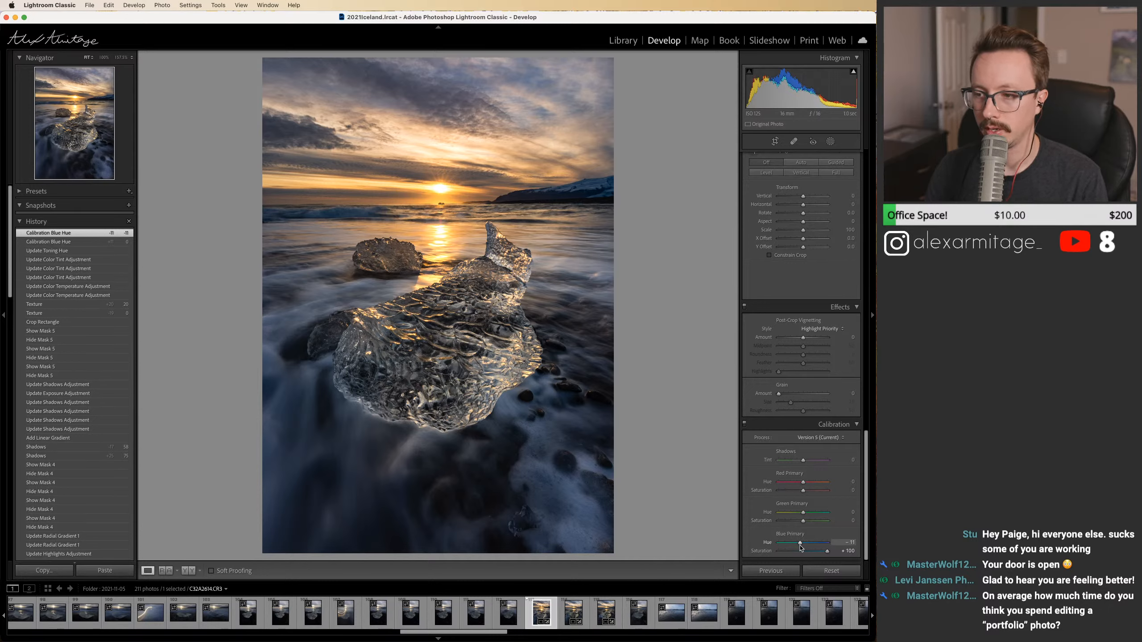
left_click_drag(800, 545, 777, 544)
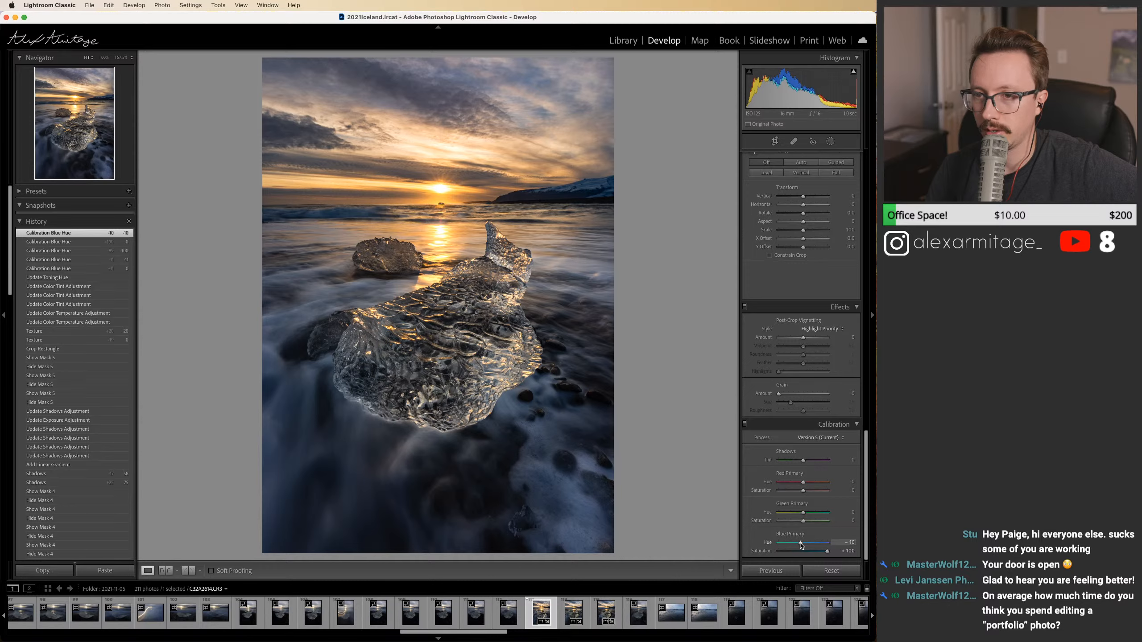
Step: Return to the start of the Basic adjustments and switch to the Library module
left_click_drag(864, 466, 850, 164)
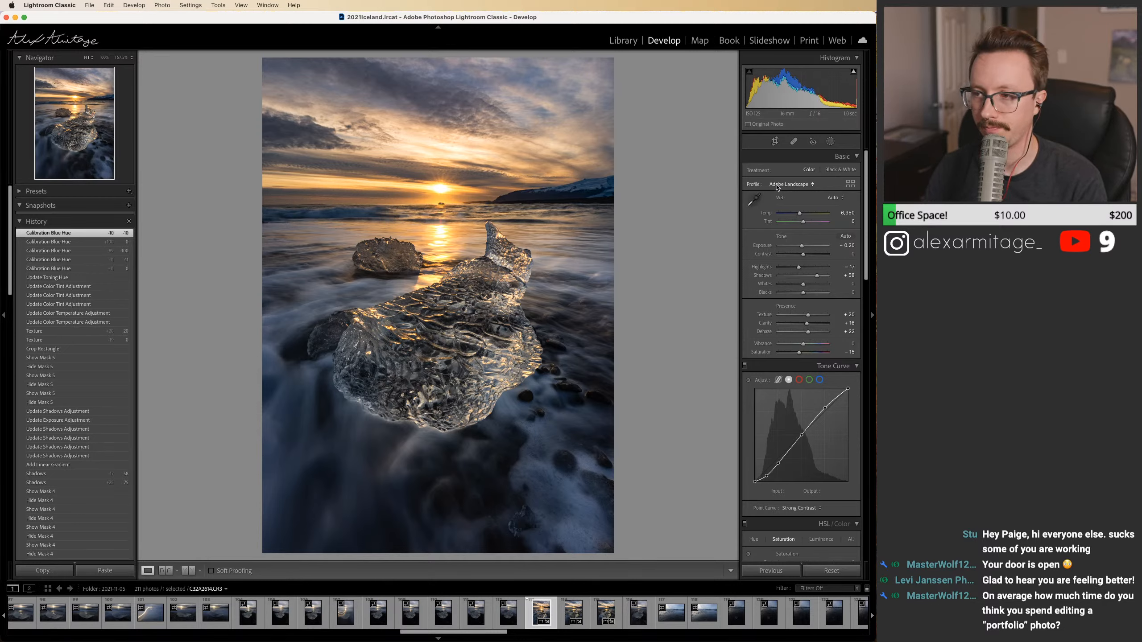
left_click(623, 40)
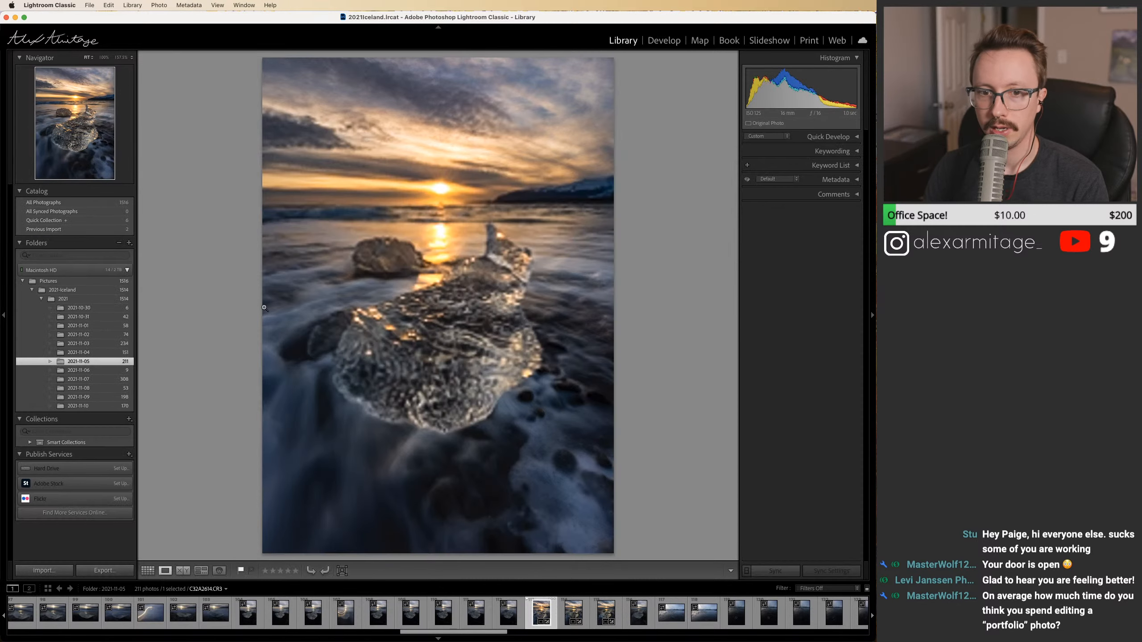
Step: Open the 2021-11-10 folder, select the waterfall panorama C32A3410-Pano.dng near the end, and take it into the Develop module
left_click(78, 406)
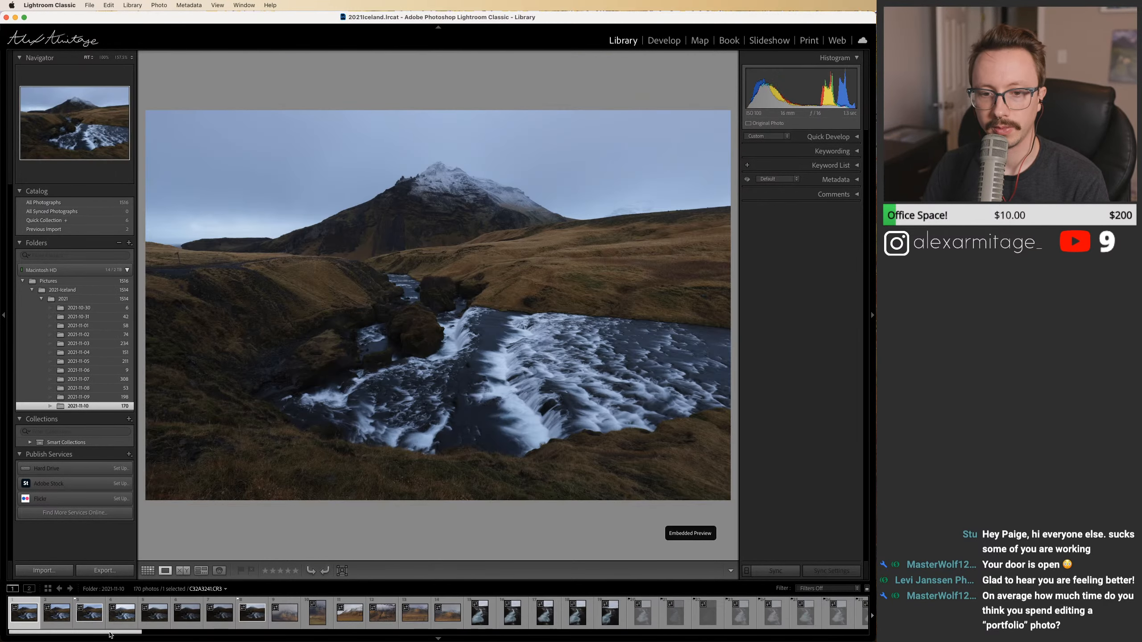
left_click_drag(109, 635, 797, 633)
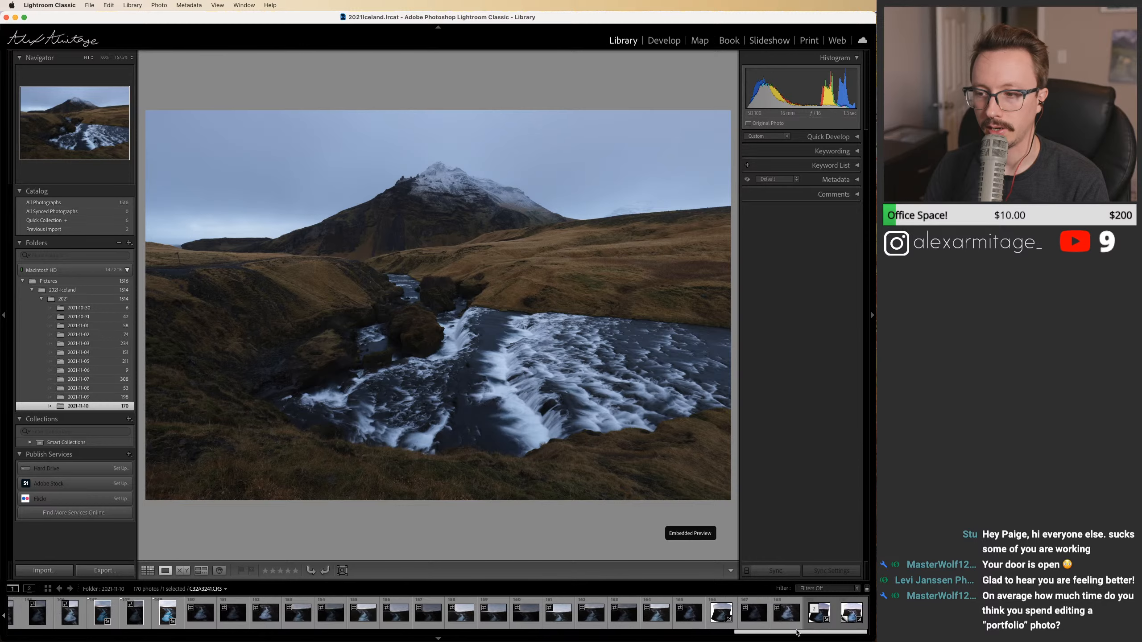
left_click(811, 628)
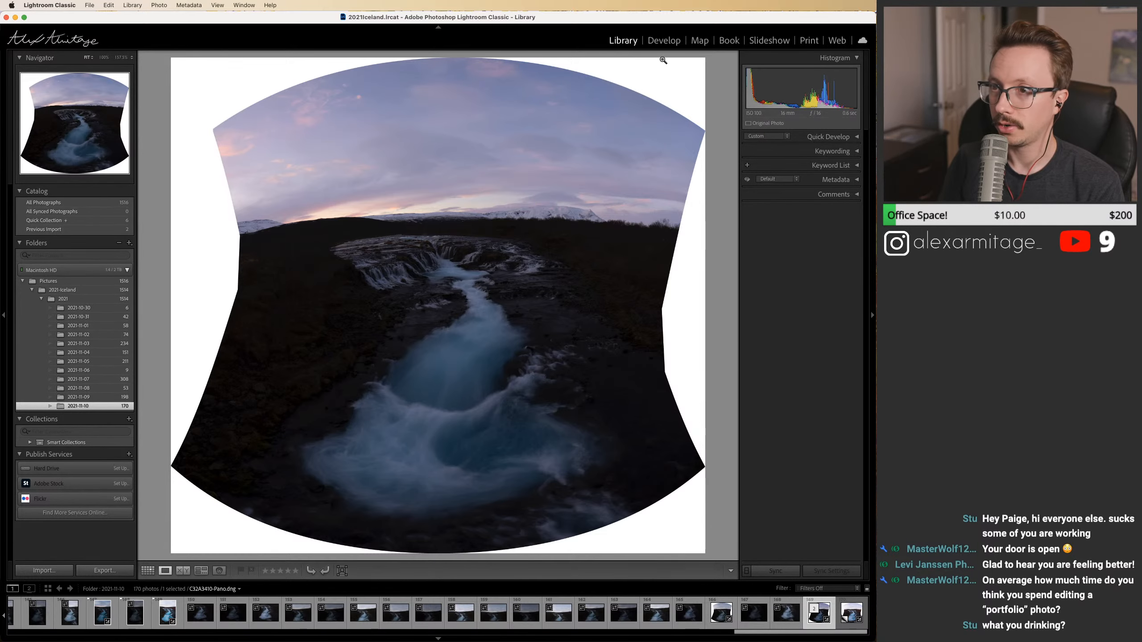
left_click(664, 40)
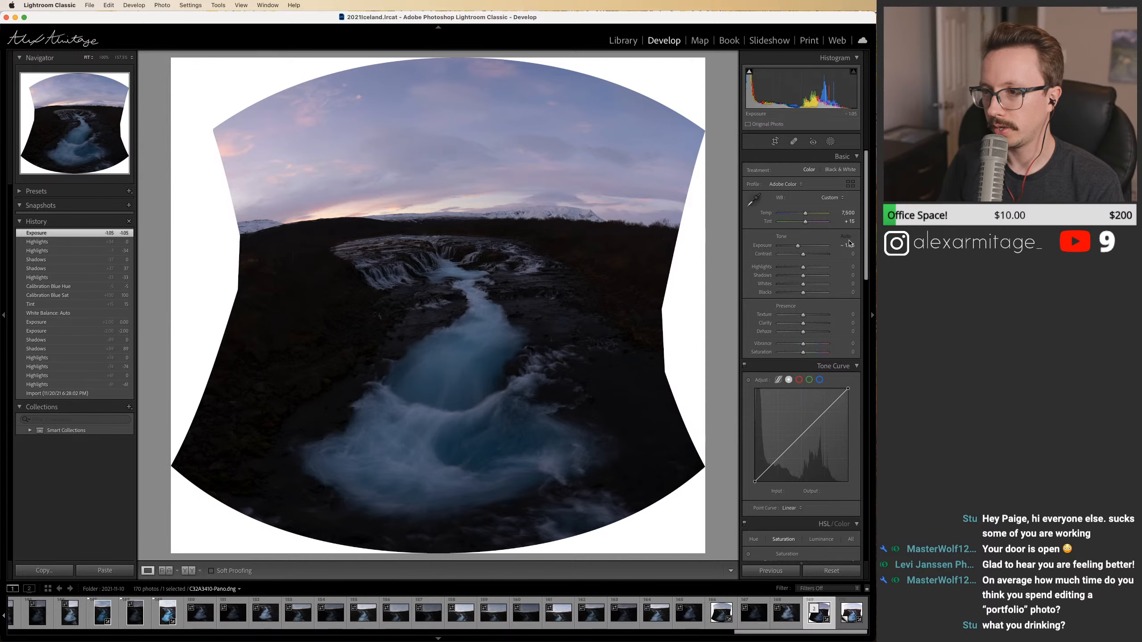
Step: Examine the brighter virtual copy of the panorama and compare the bracketed single frames of the waterfall at their different exposures
left_click(854, 630)
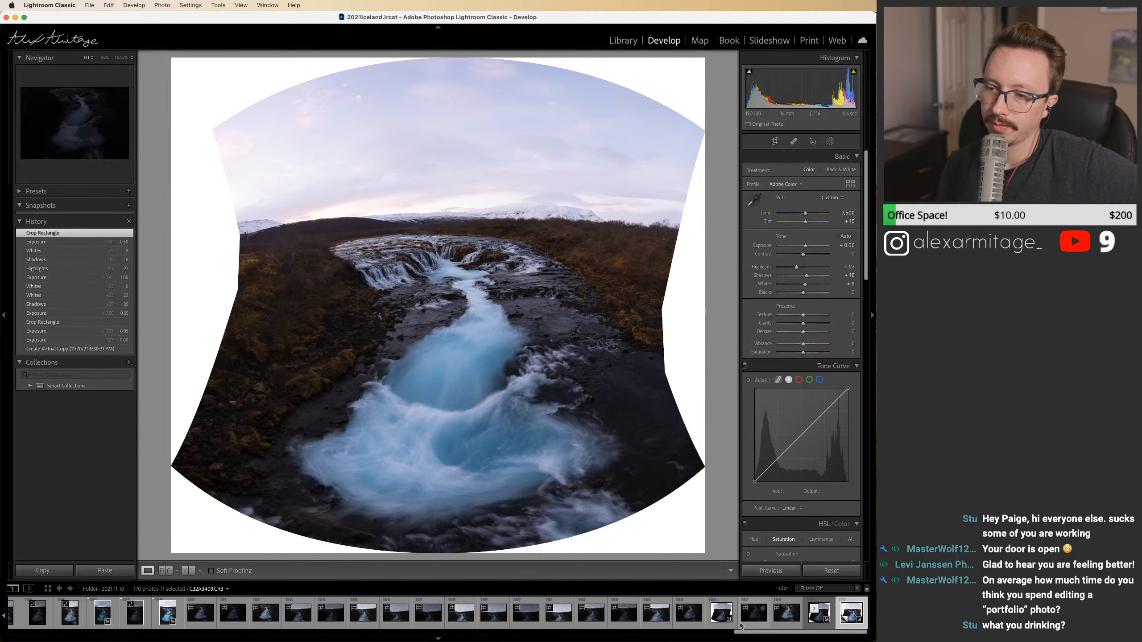
left_click(689, 612)
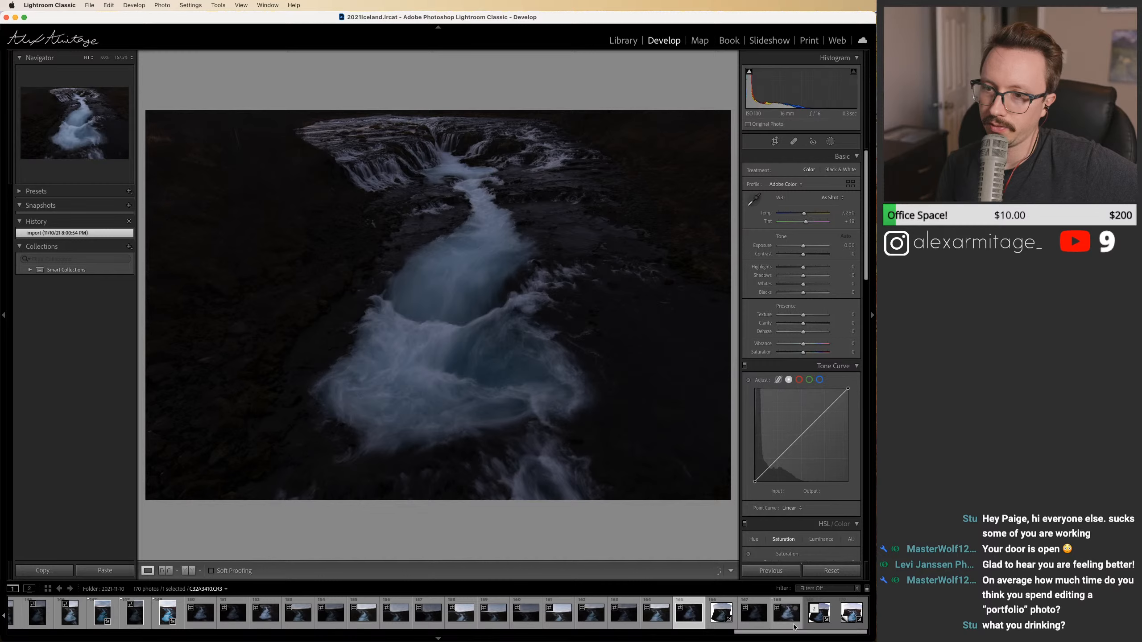
left_click(786, 626)
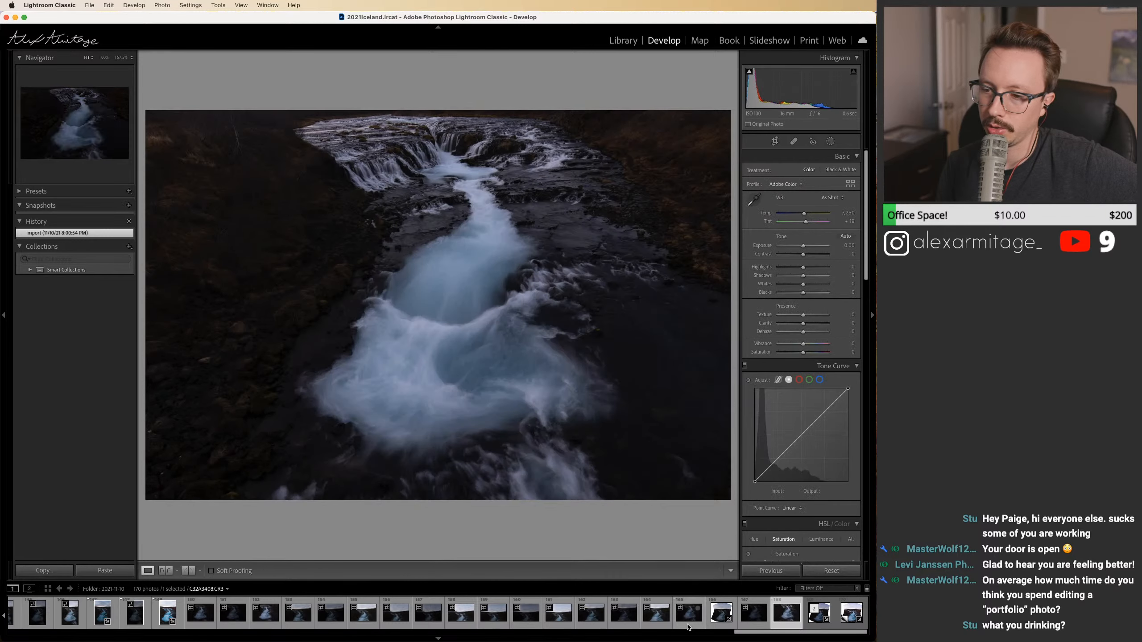
left_click(688, 627)
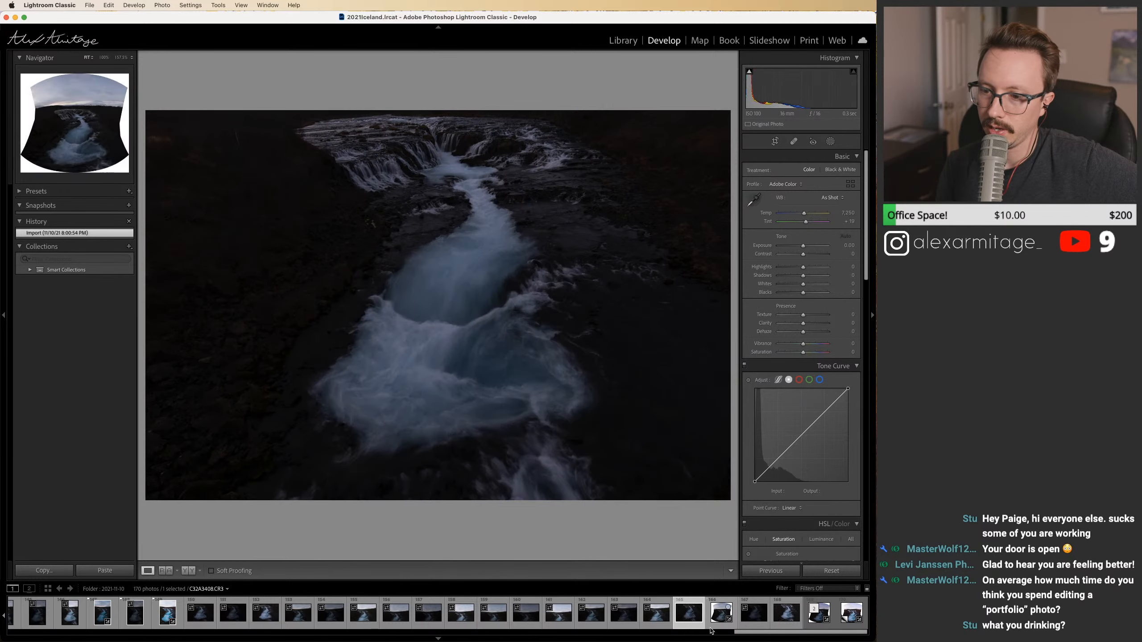
left_click(562, 628)
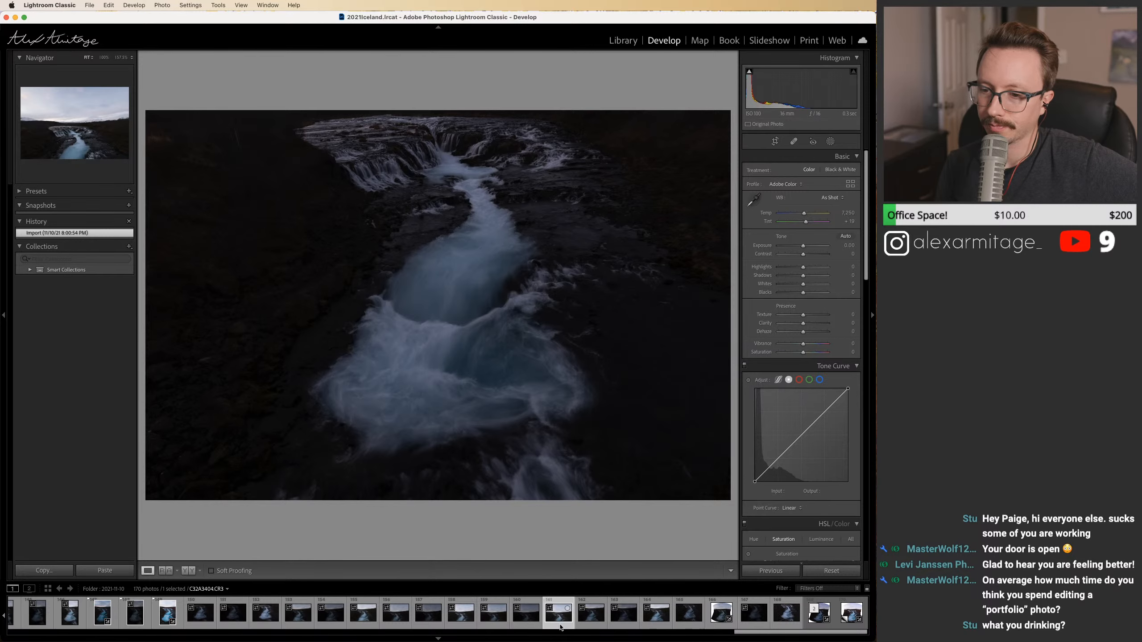
left_click(468, 627)
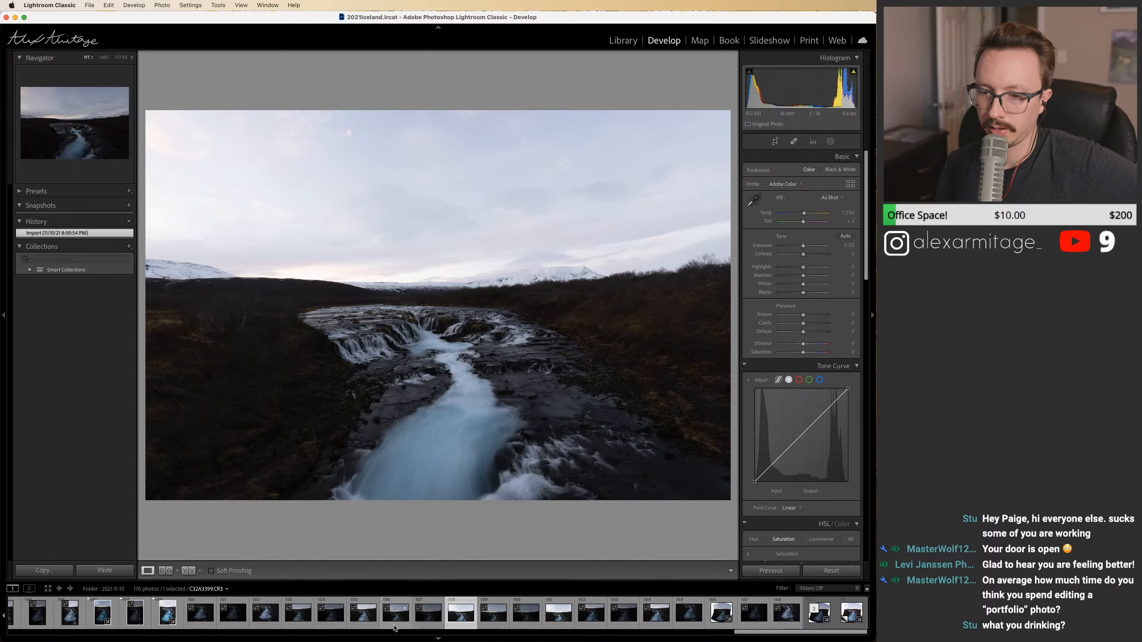
left_click(556, 626)
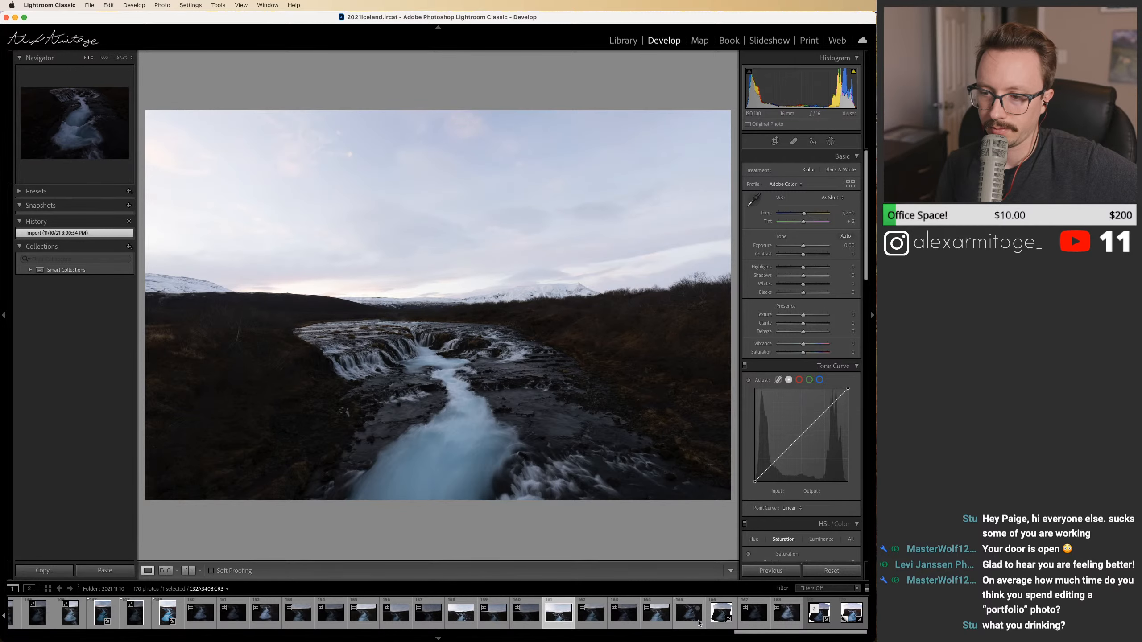
left_click(787, 627)
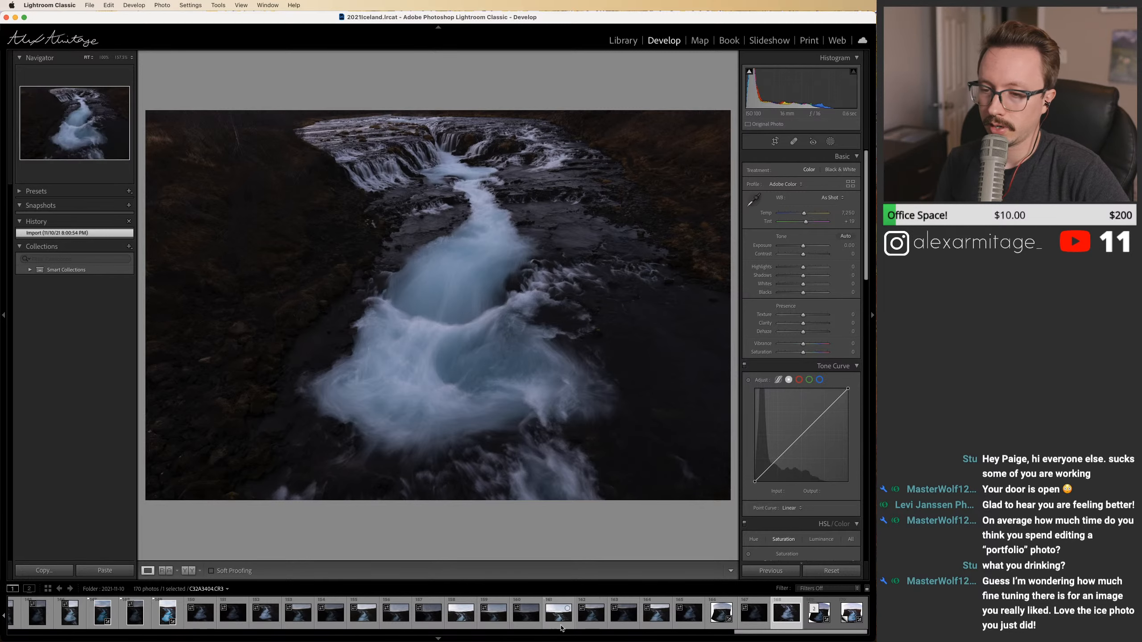
left_click(534, 627)
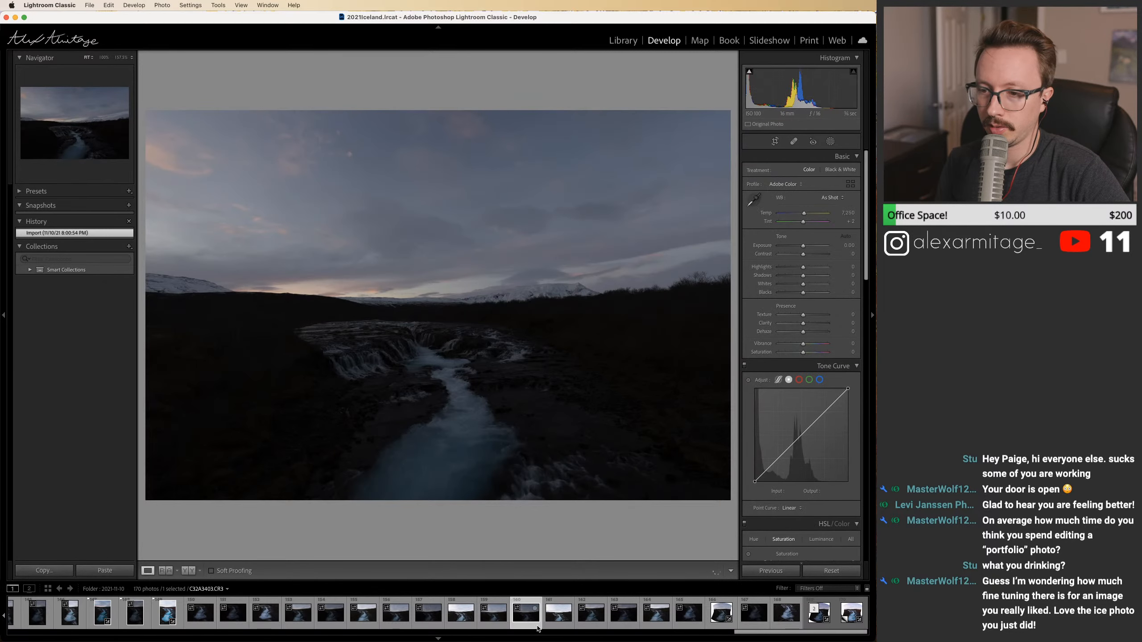
left_click(624, 623)
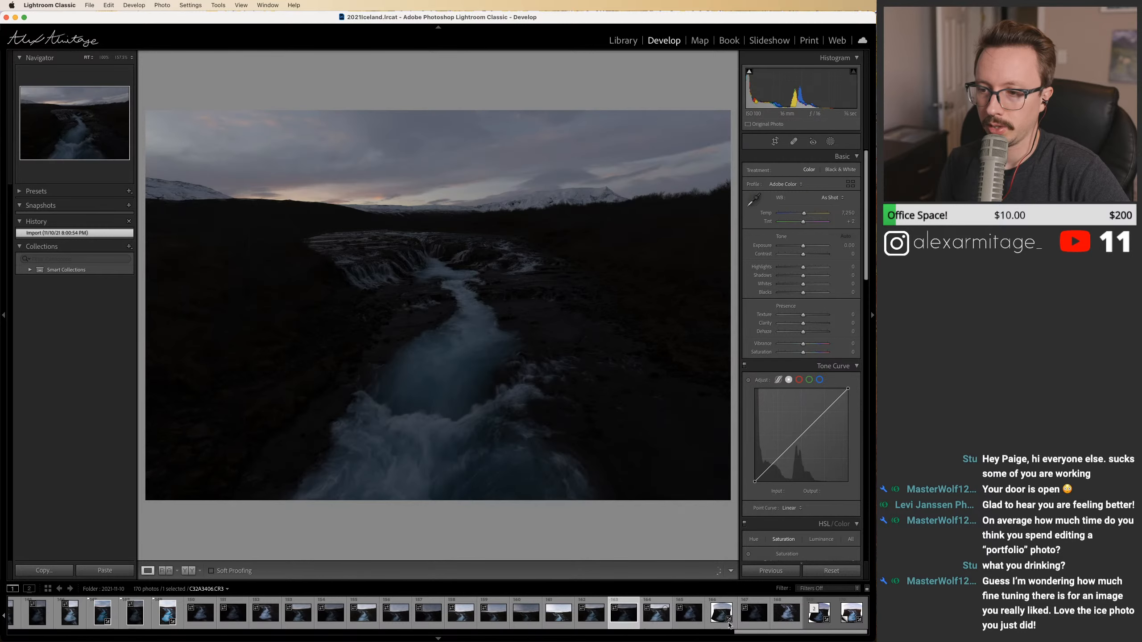
left_click(755, 625)
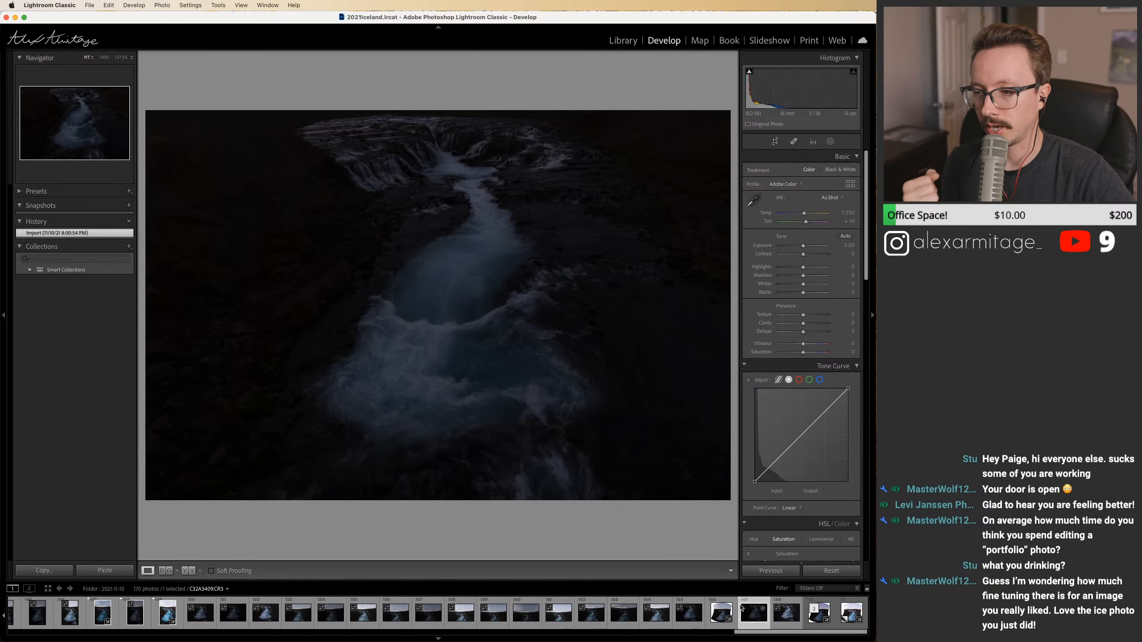
Step: Try brightening the original waterfall panorama, reset its exposure, and set the exposure to -0.95 for the sky
left_click(809, 625)
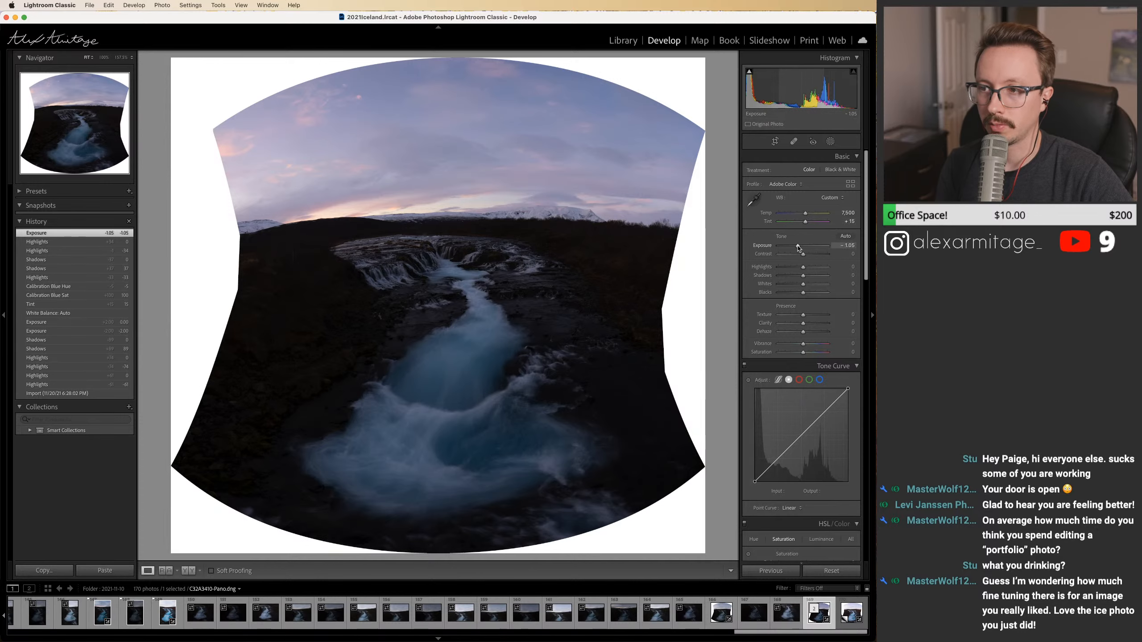
left_click_drag(798, 246, 814, 249)
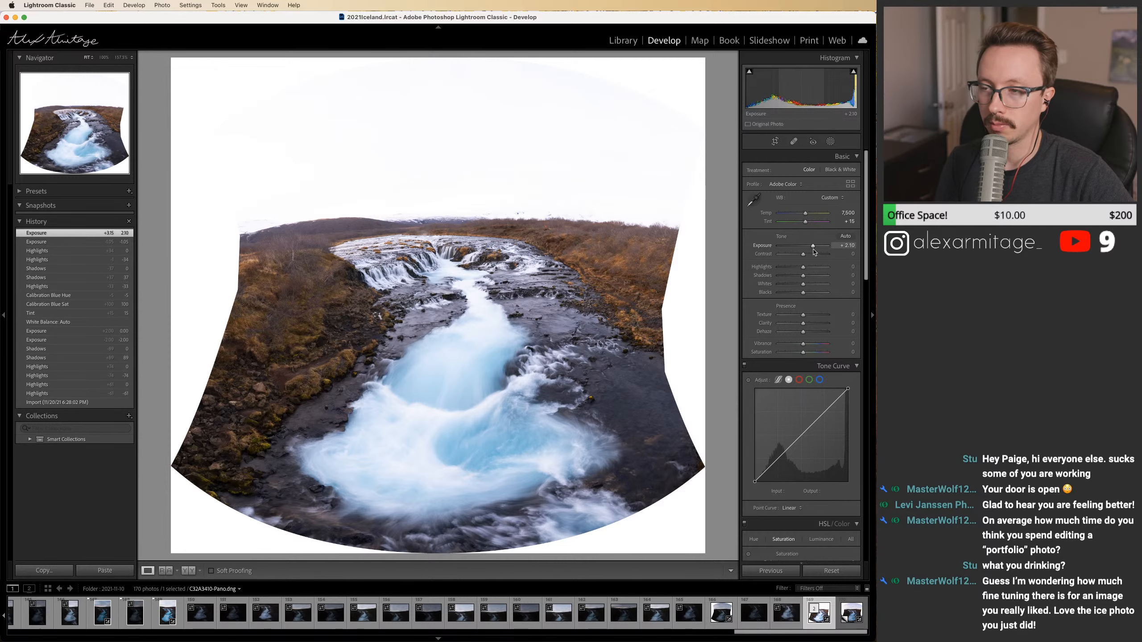
double_click(813, 249)
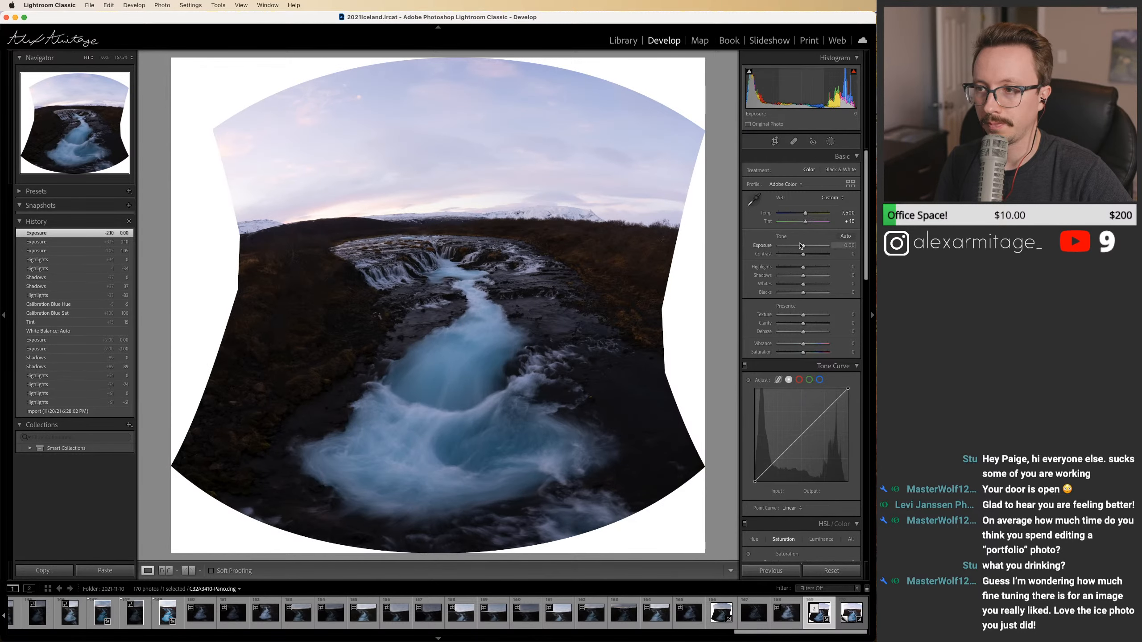
left_click_drag(803, 251, 798, 252)
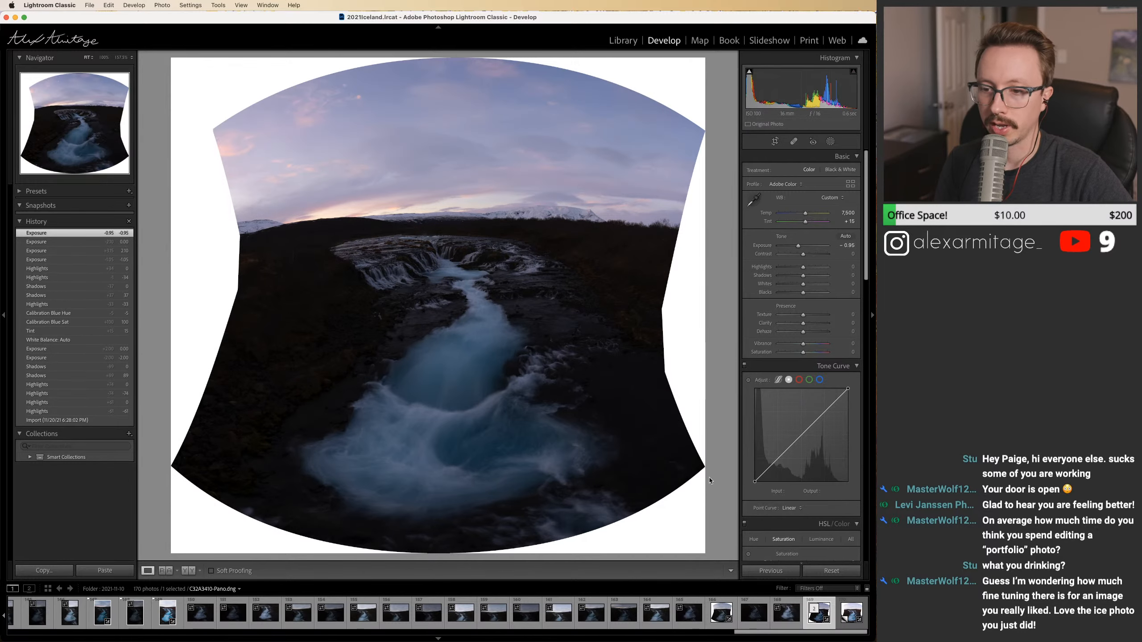
Step: Select the very dark waterfall frame C32A3409.CR3 and raise its exposure to +2.50
left_click(688, 612)
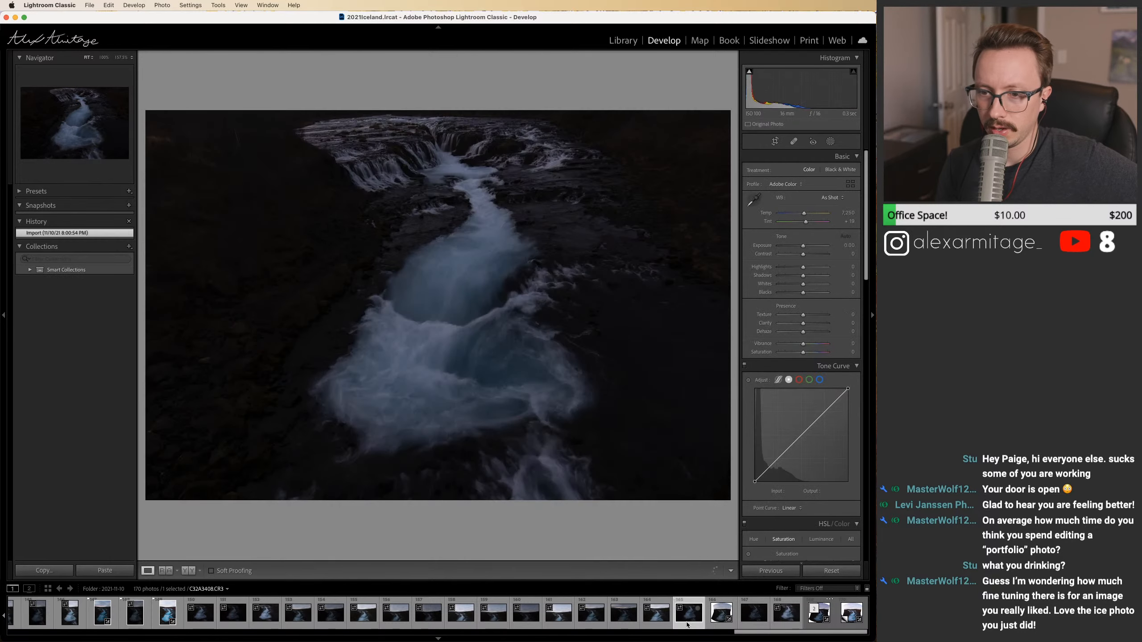
left_click(754, 613)
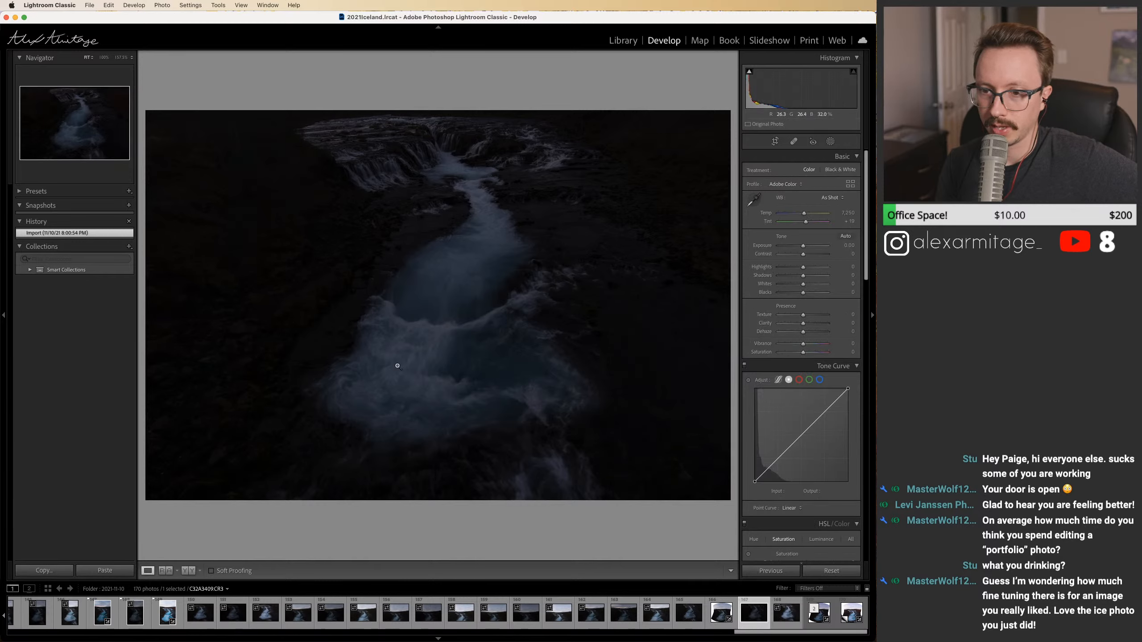
left_click_drag(803, 246, 815, 247)
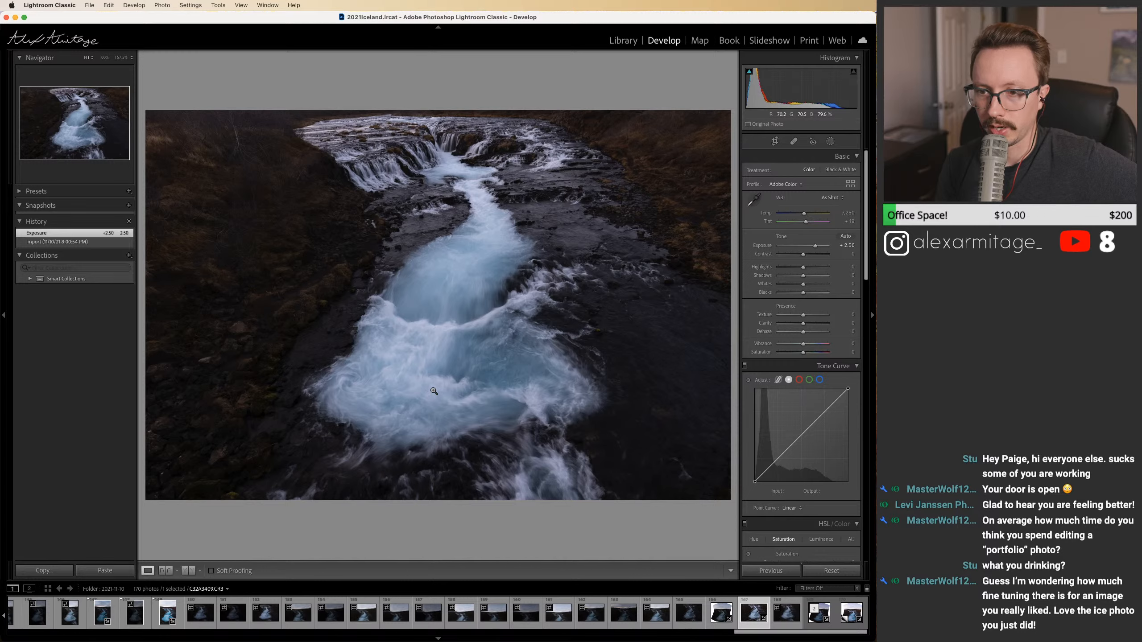
Step: Set the exposure of the waterfall frame C32A3410.CR3 to +0.25 and compare its water texture with frame C32A3409.CR3
left_click(791, 628)
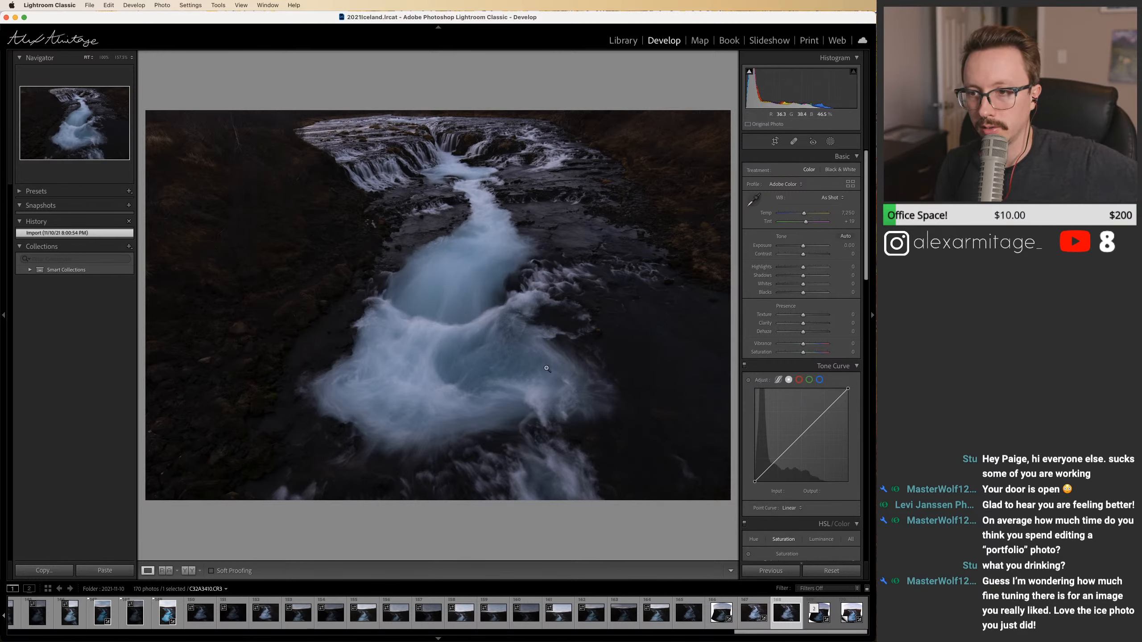
left_click_drag(805, 250, 806, 250)
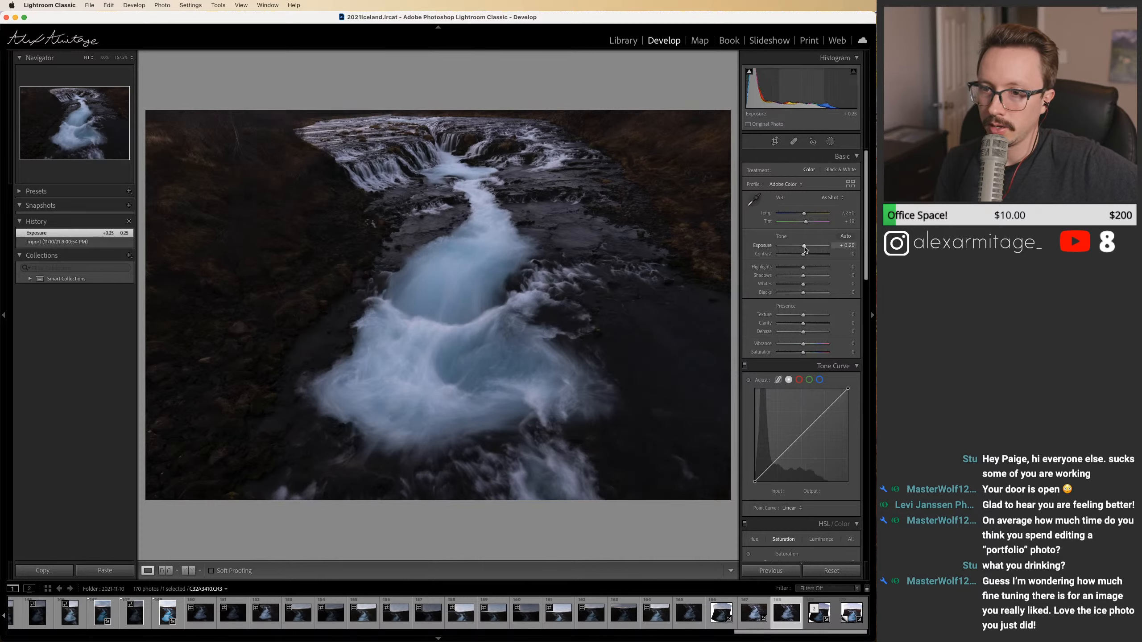
left_click(808, 576)
left_click(759, 626)
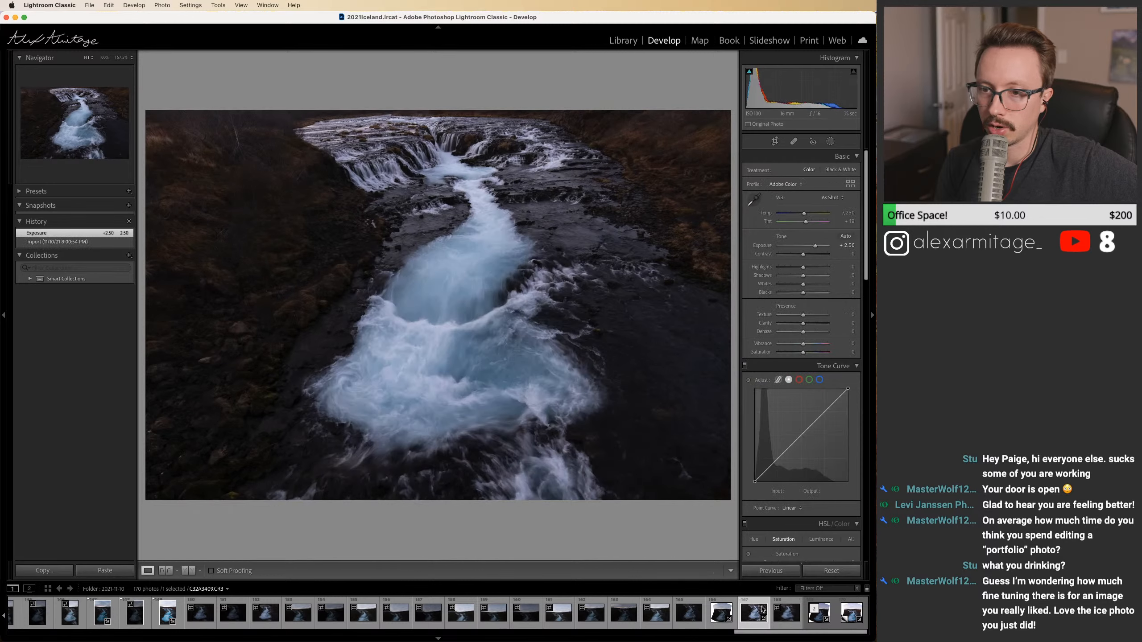
left_click(829, 575)
Step: Select the panorama's brighter virtual copy, reset its shadows to 0, and set its exposure to +0.70
left_click(848, 627)
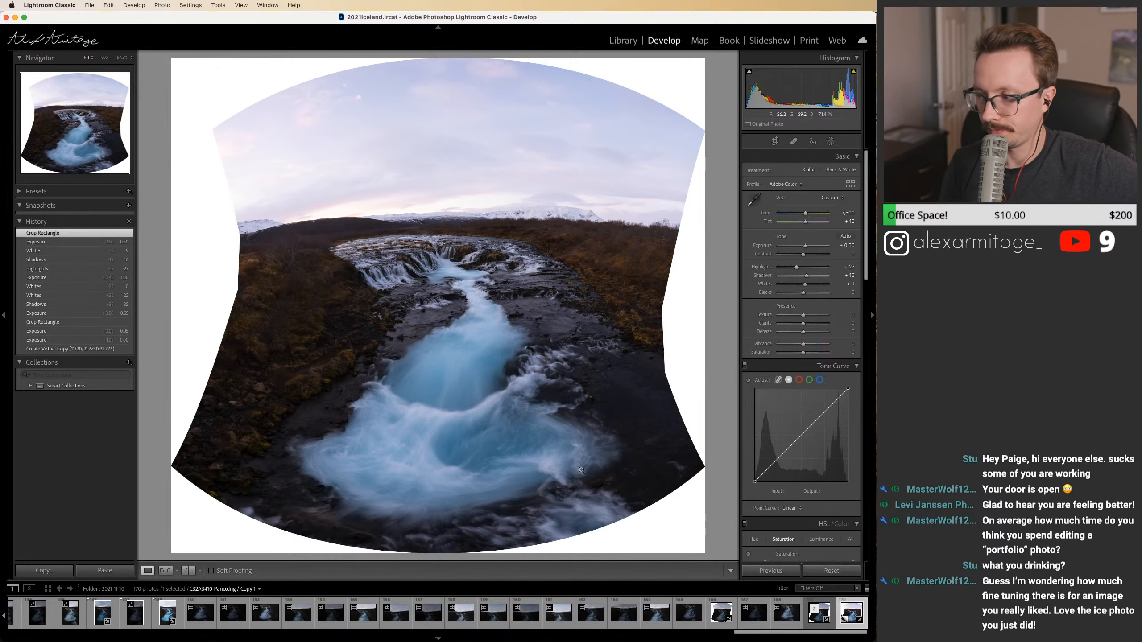
left_click(817, 623)
left_click(848, 627)
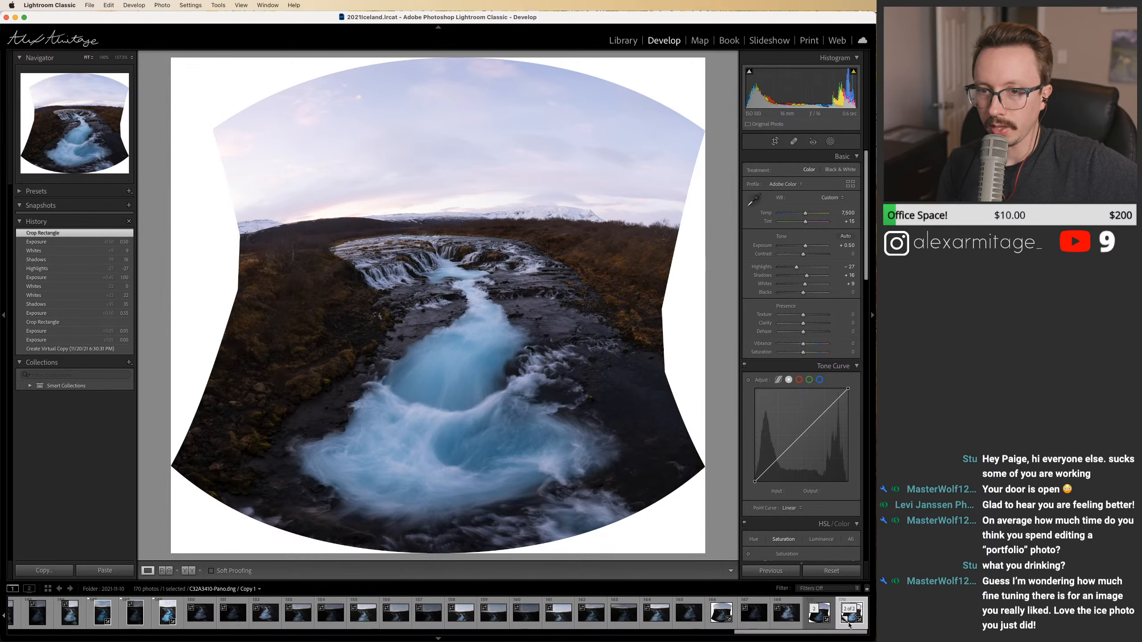
left_click_drag(811, 278, 814, 279)
double_click(814, 279)
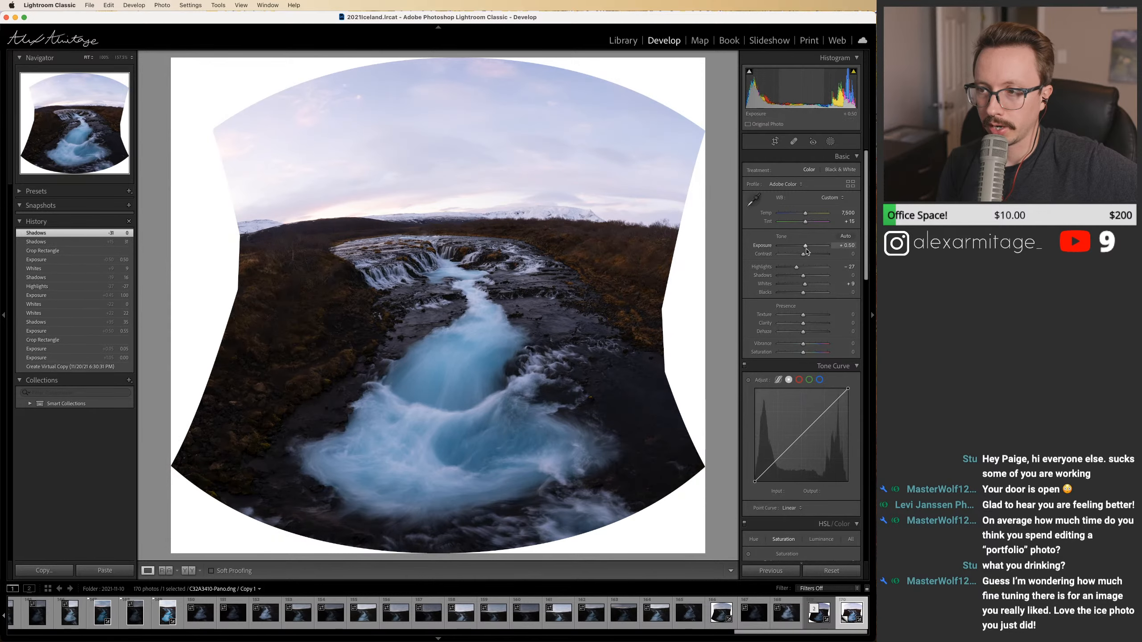
left_click_drag(807, 250, 807, 250)
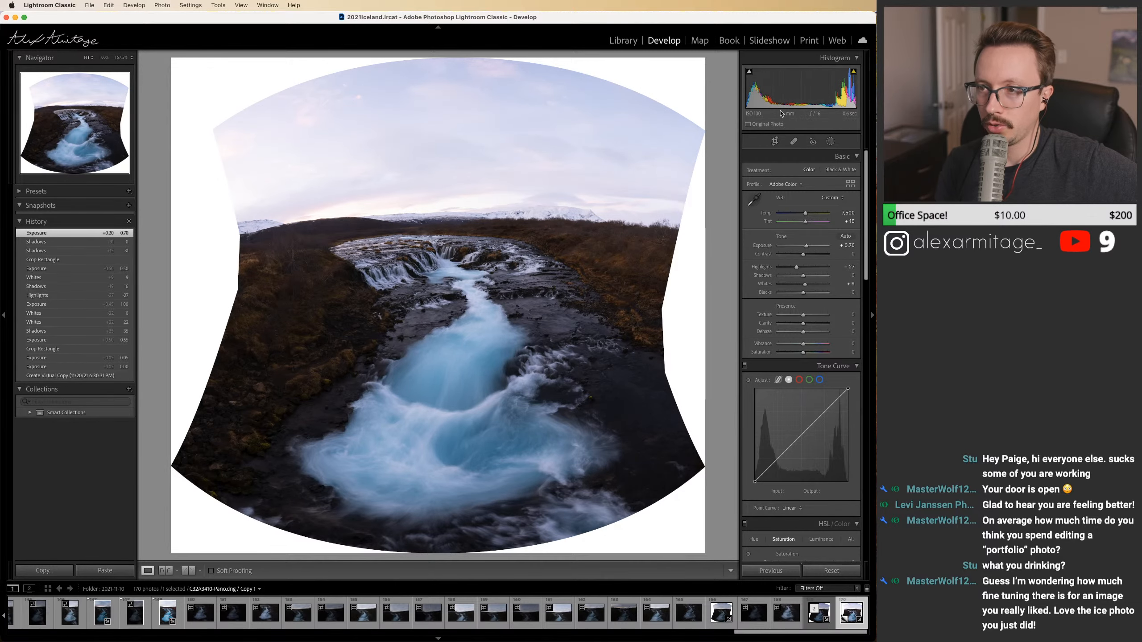
Step: Crop the sky off the panorama's virtual copy, bringing the upper edge down to just above the waterfall
left_click(775, 143)
left_click_drag(441, 60, 445, 148)
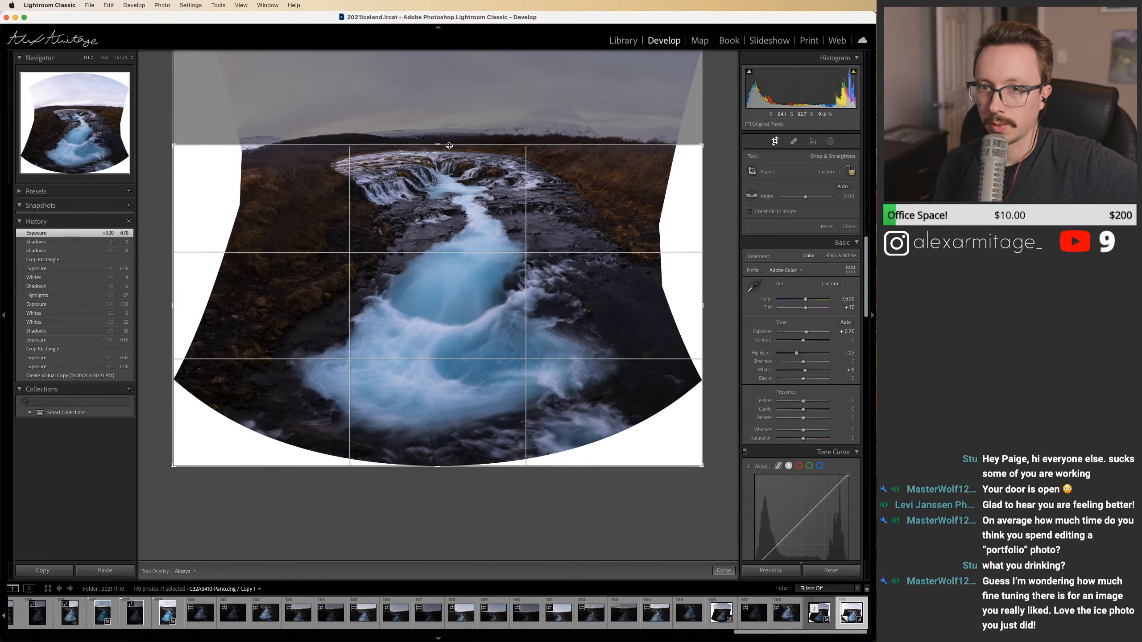
left_click(775, 141)
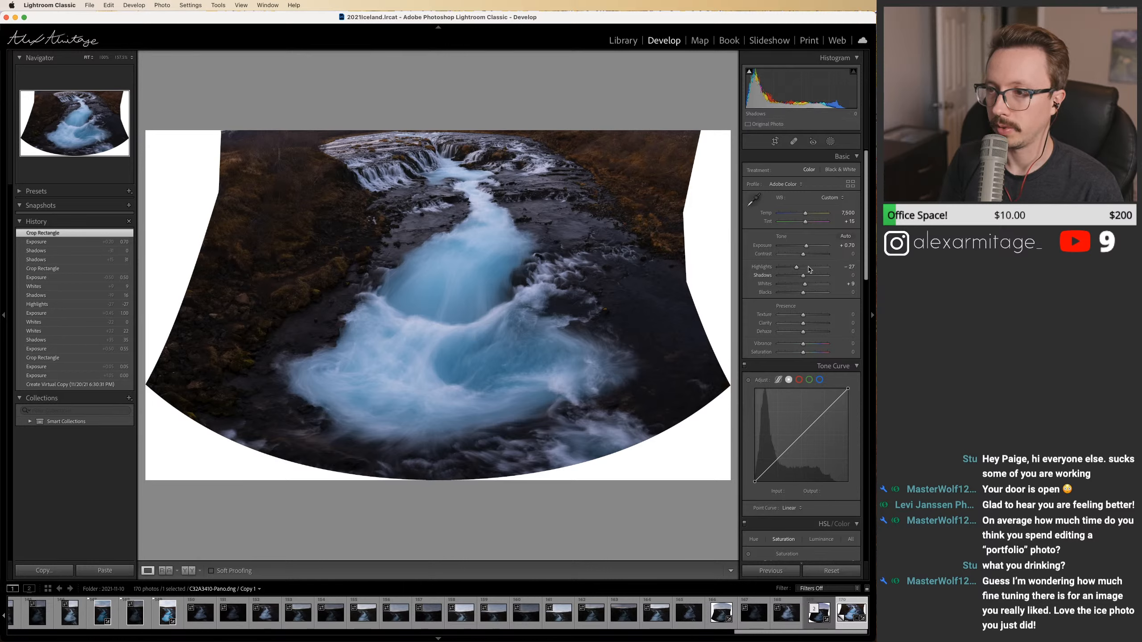
Step: Set the cropped copy's exposure to +0.85 and shadows to +26, and compare it with the darker original panorama
left_click_drag(807, 248, 808, 248)
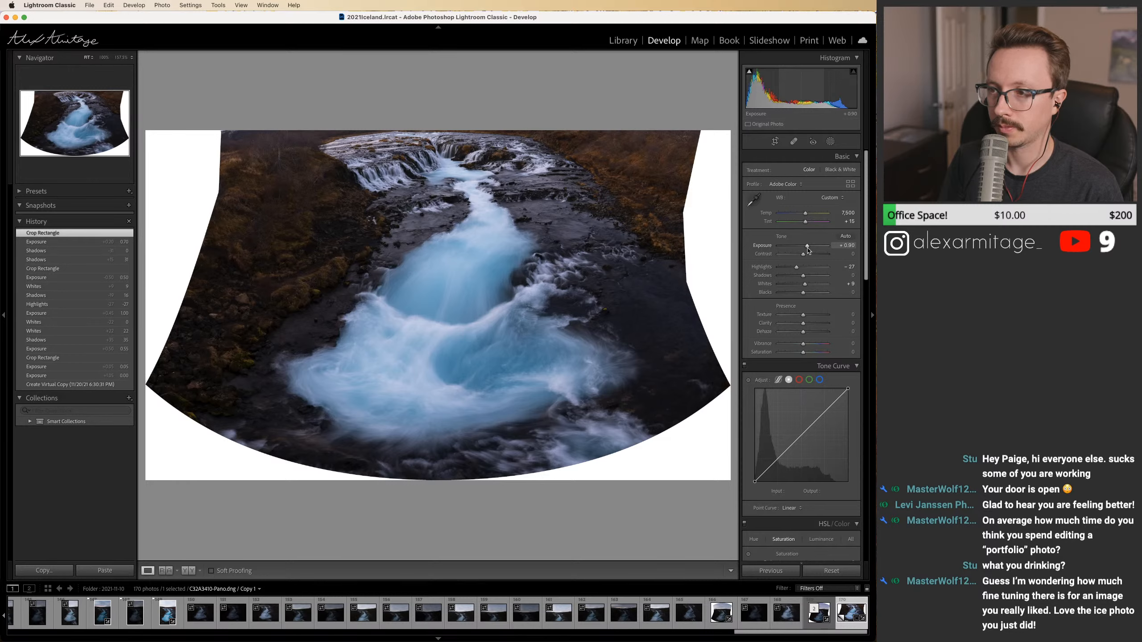
left_click_drag(808, 250, 811, 279)
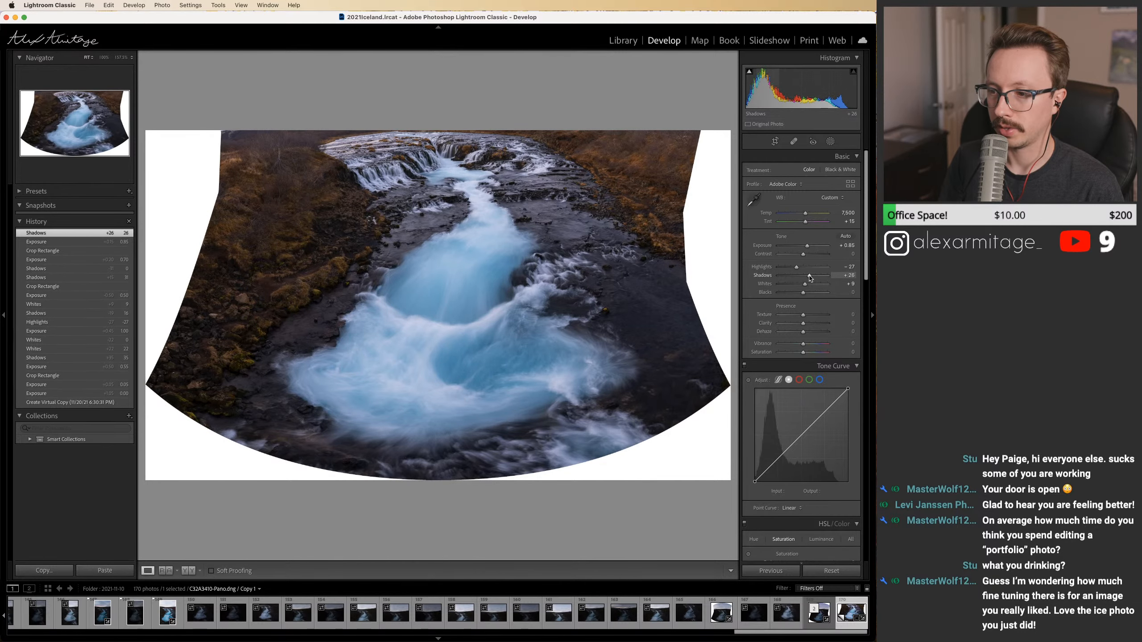
left_click(824, 622)
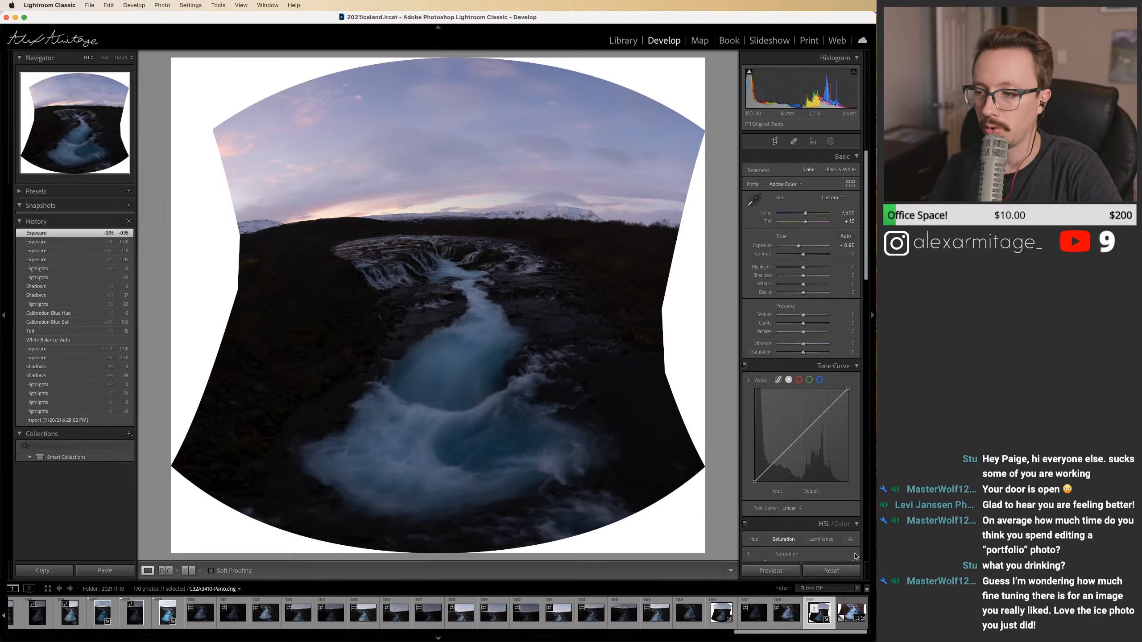
left_click(851, 606)
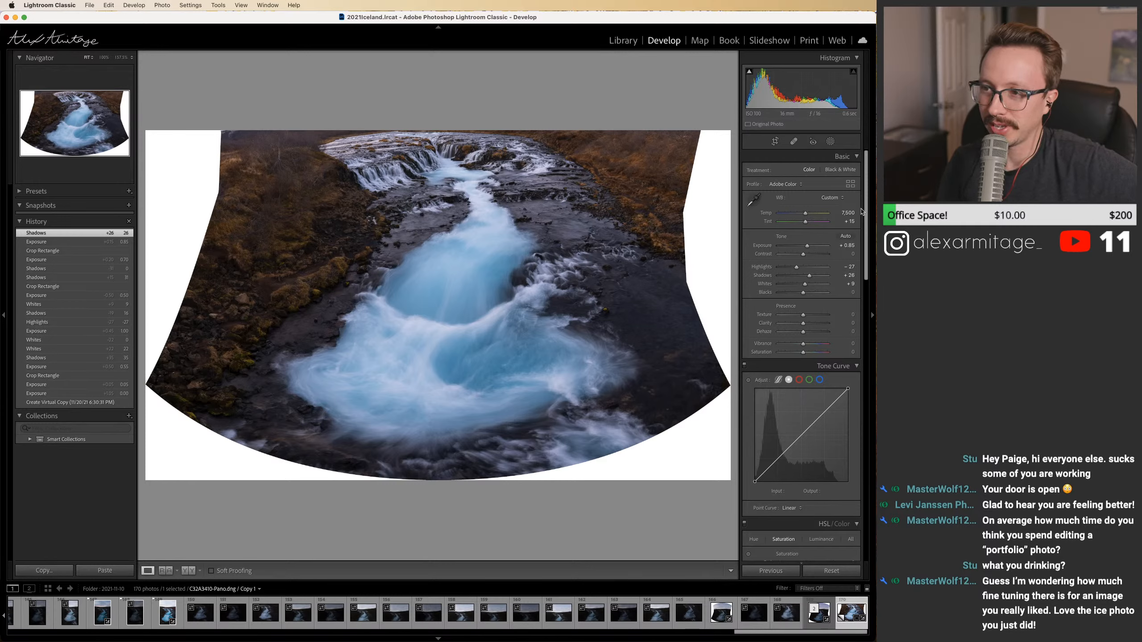
Step: Extend the panorama copy's crop back up to include the full sky, and compare its horizon detail with the darker original
left_click(778, 144)
left_click_drag(432, 145, 430, 73)
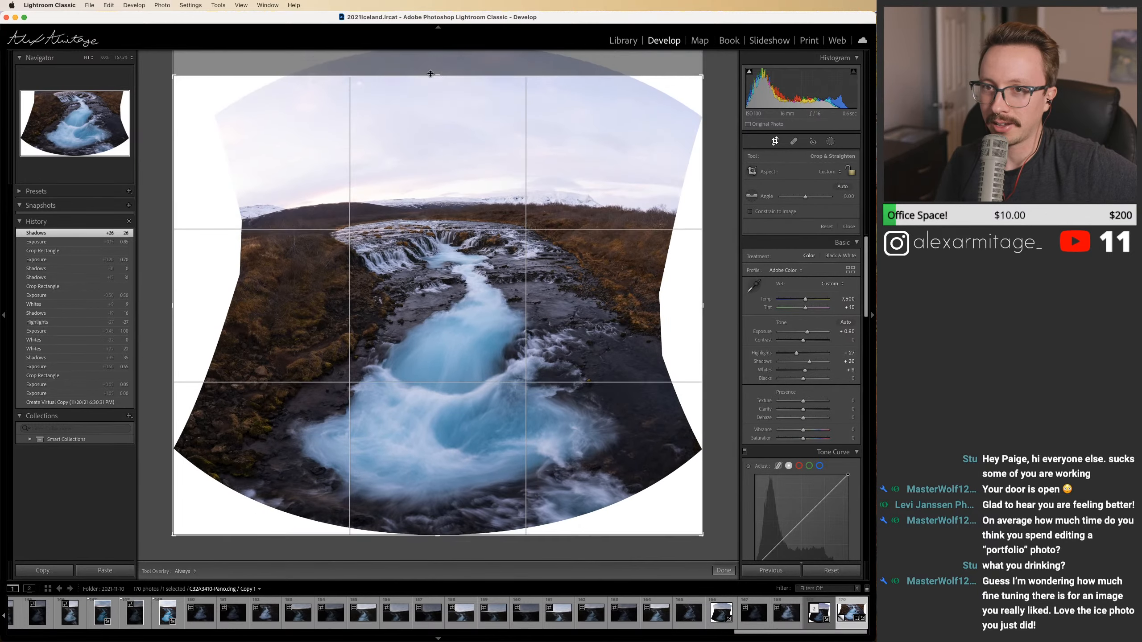
left_click(775, 142)
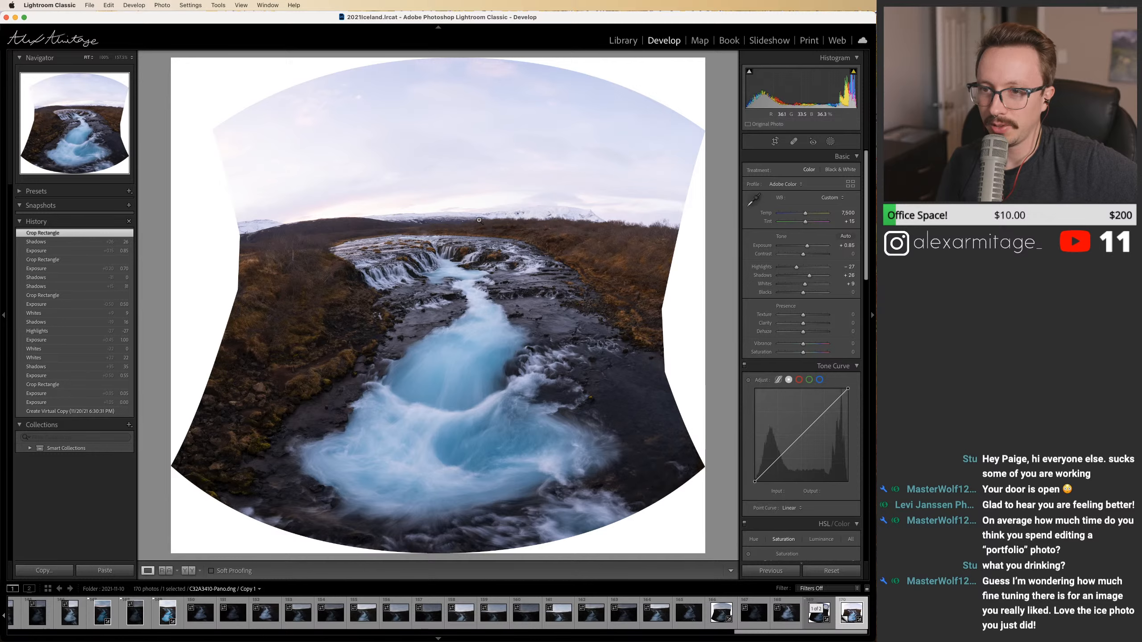
left_click(504, 222)
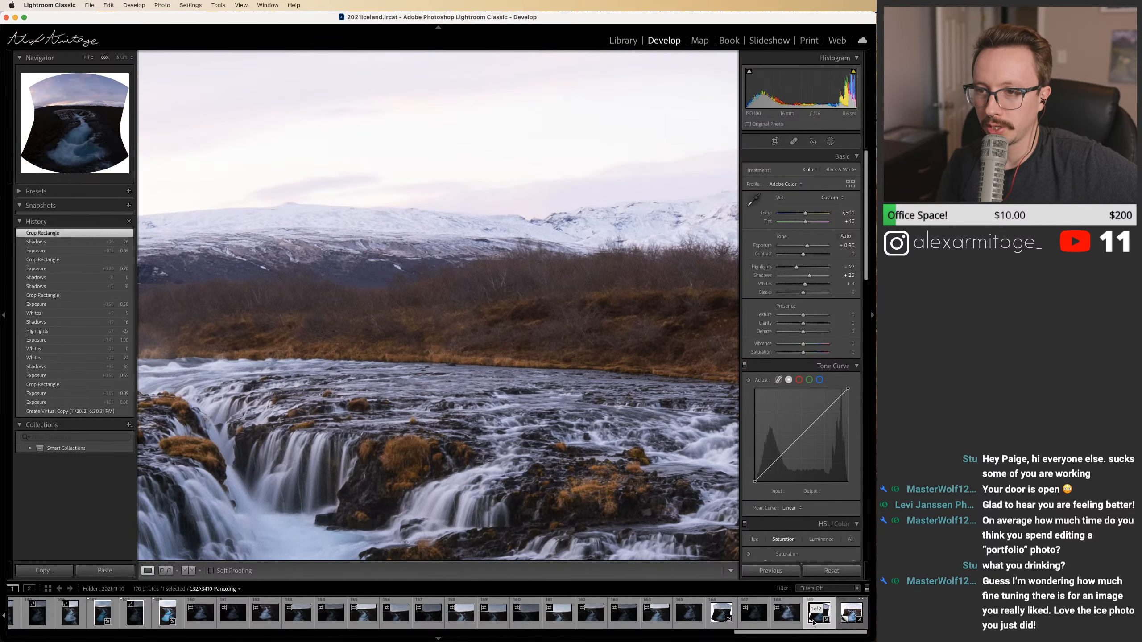
left_click(814, 624)
left_click(545, 196)
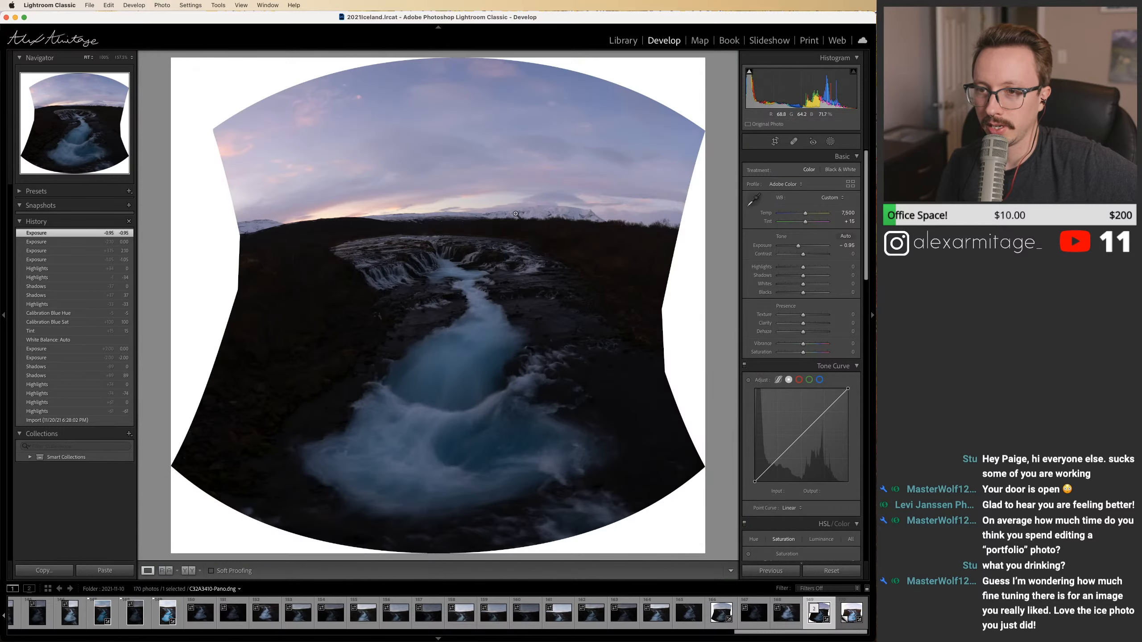
left_click(487, 208)
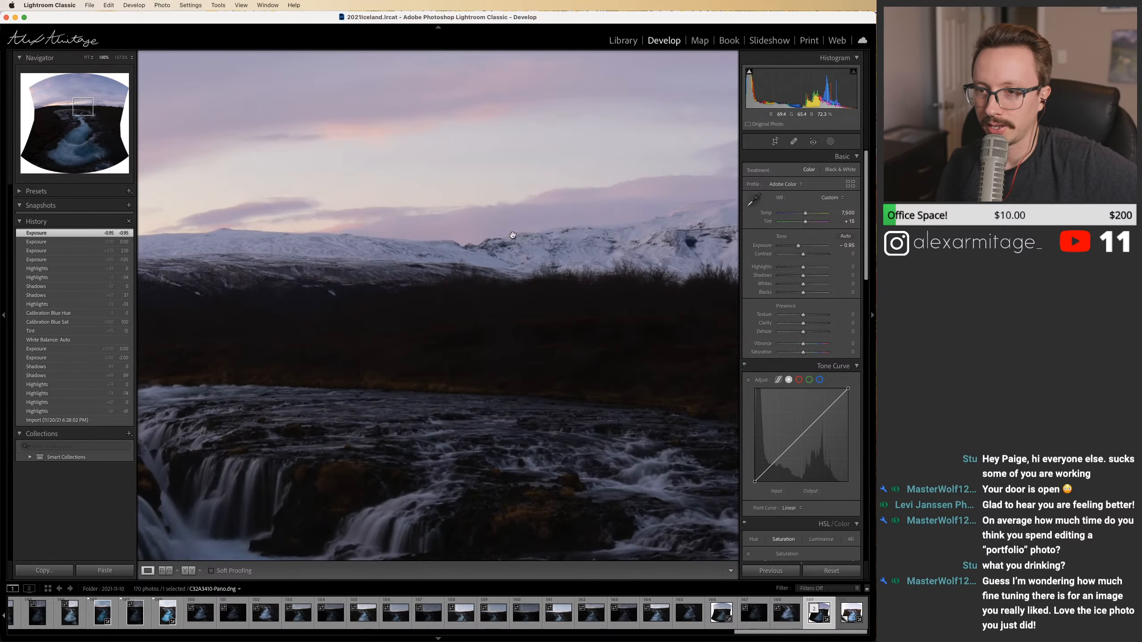
left_click(850, 623)
key("z")
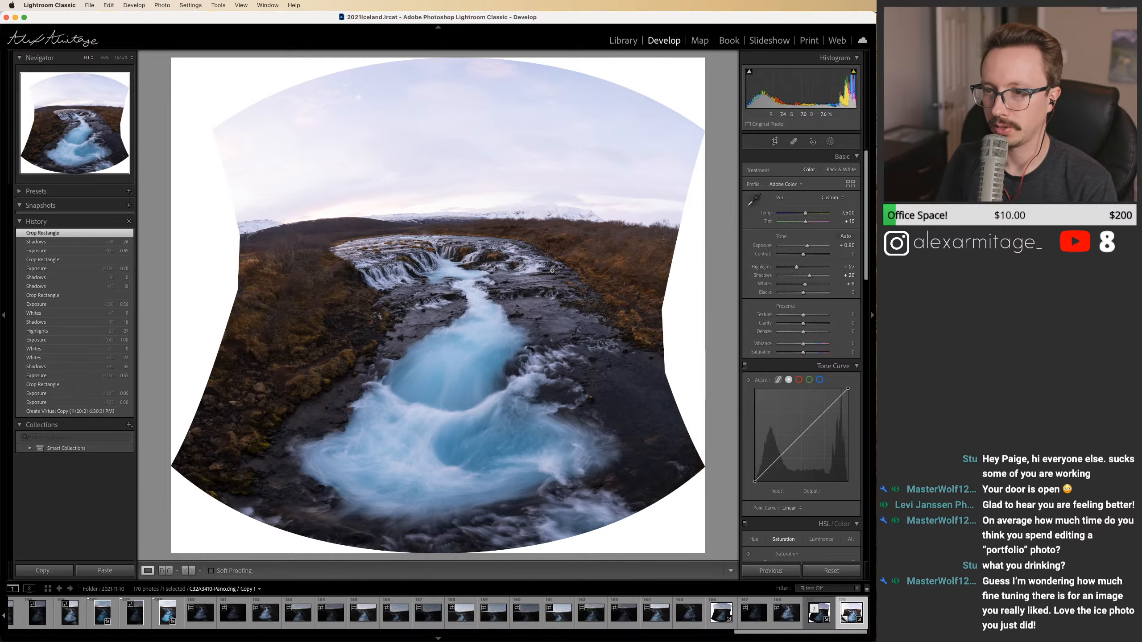
Step: Add a linear gradient mask fading across the horizon, lower the sky's highlights within it, and compare the copy with the darker original
key("m")
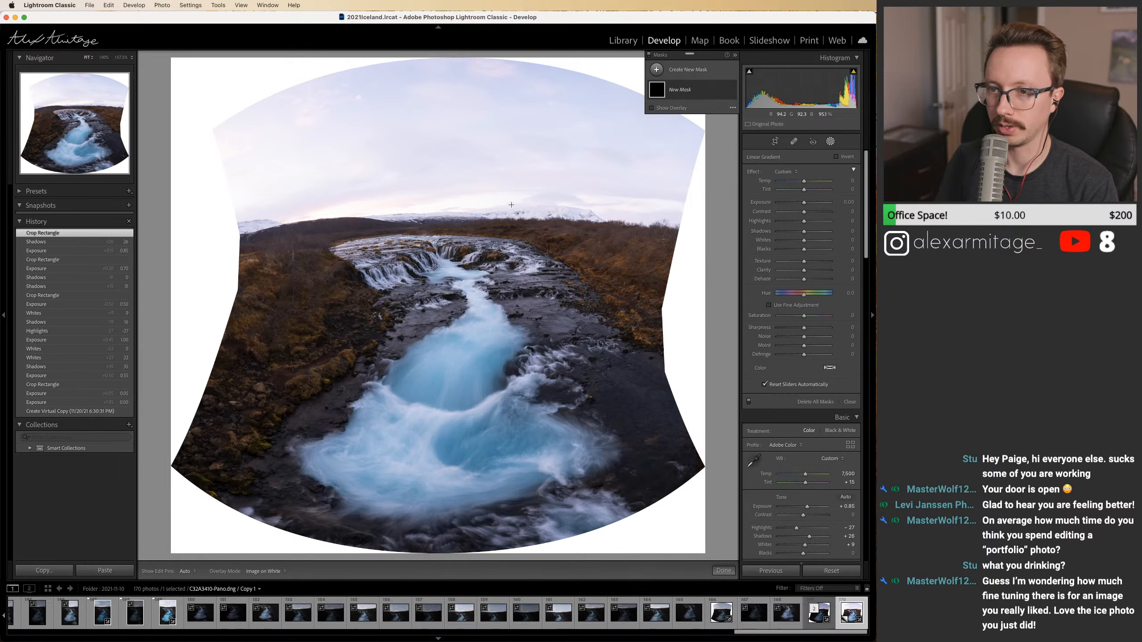
left_click_drag(510, 206, 510, 271)
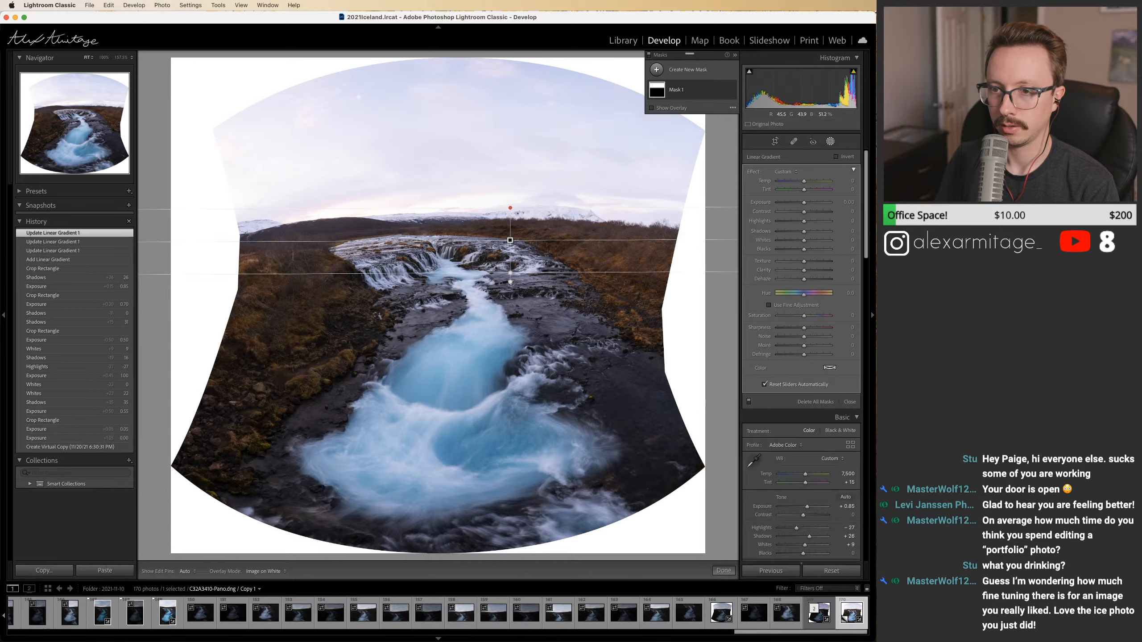
left_click_drag(508, 208, 511, 196)
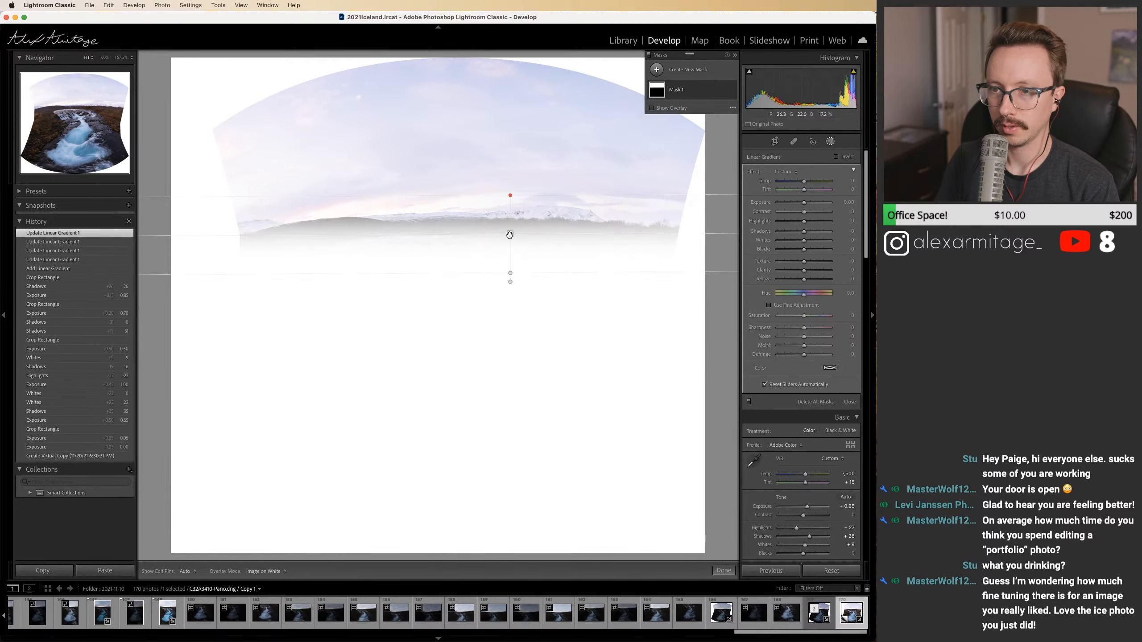
left_click_drag(804, 221, 795, 224)
left_click(831, 141)
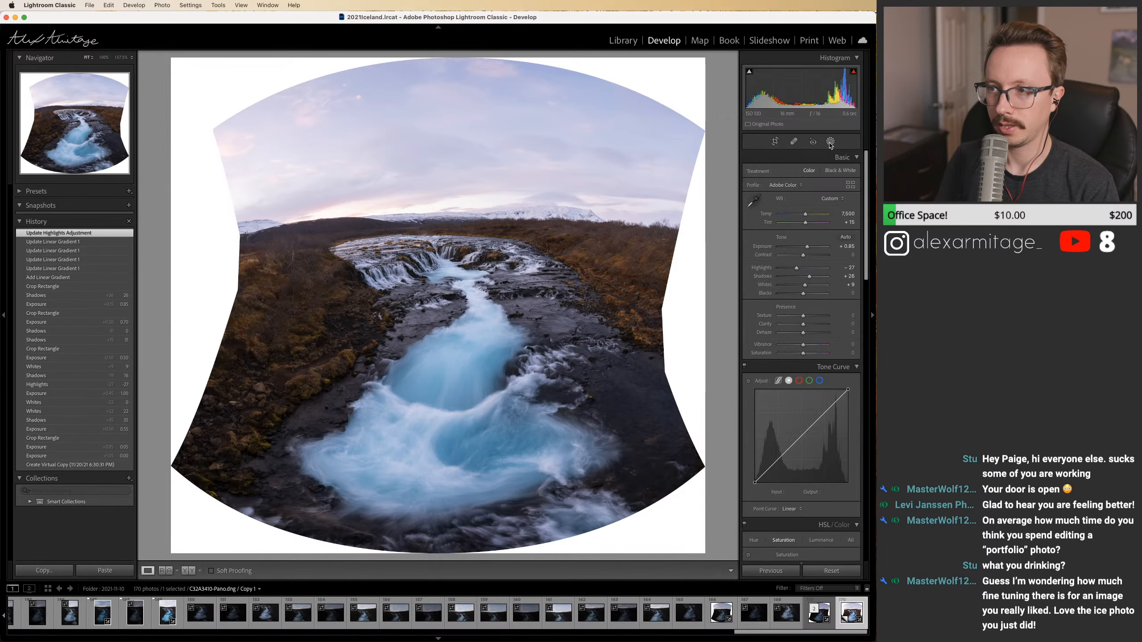
left_click(819, 613)
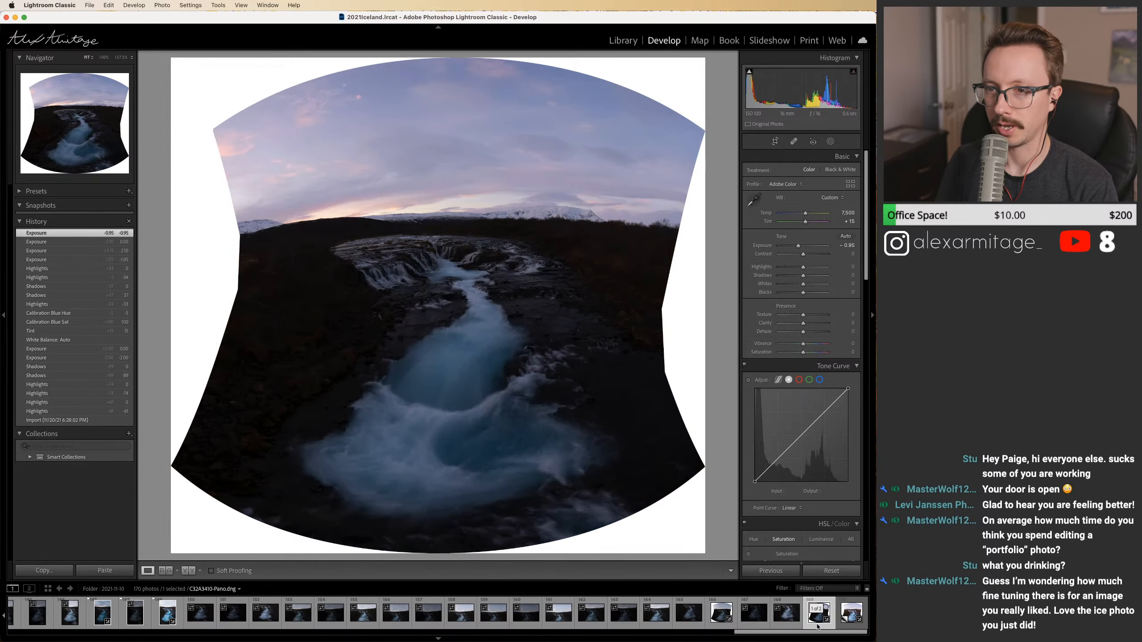
left_click(840, 625)
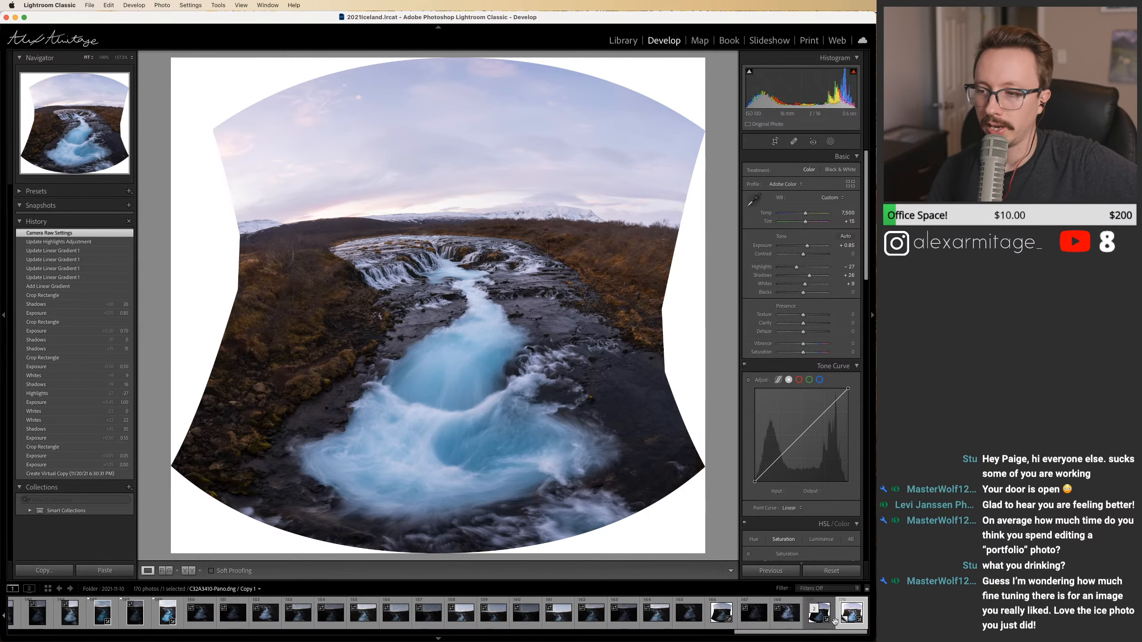
left_click(817, 625)
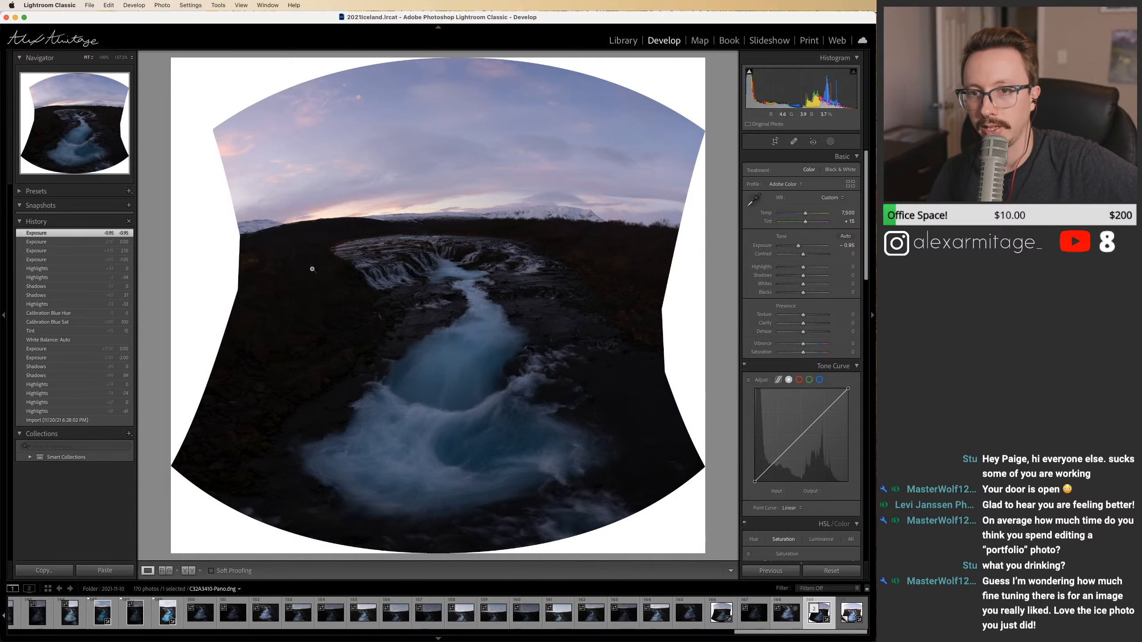
left_click(846, 625)
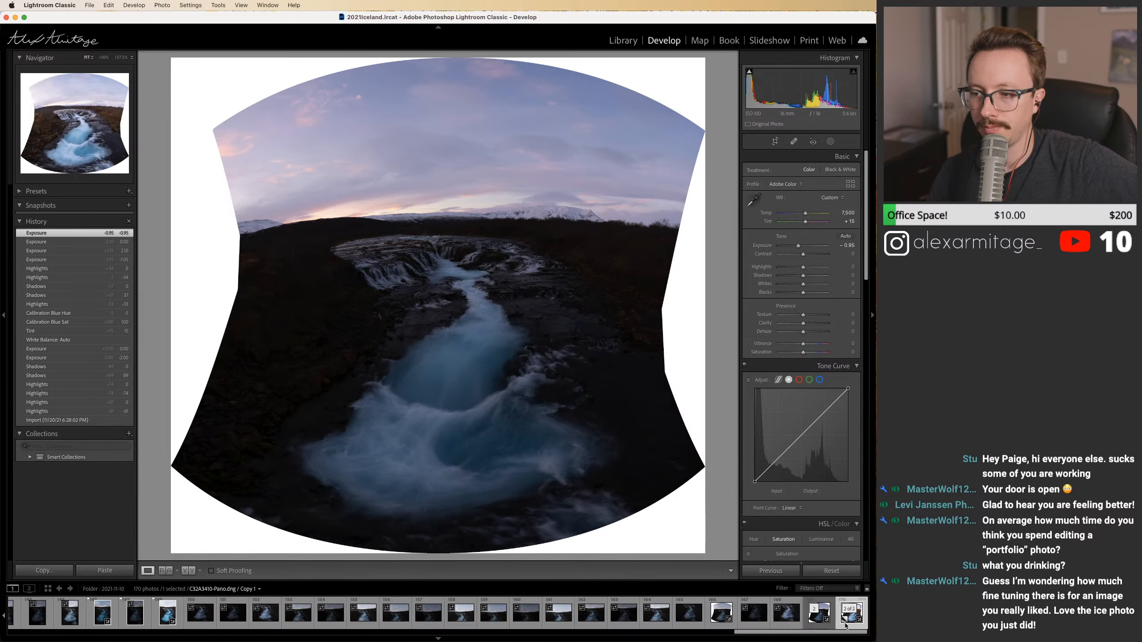
left_click(818, 624)
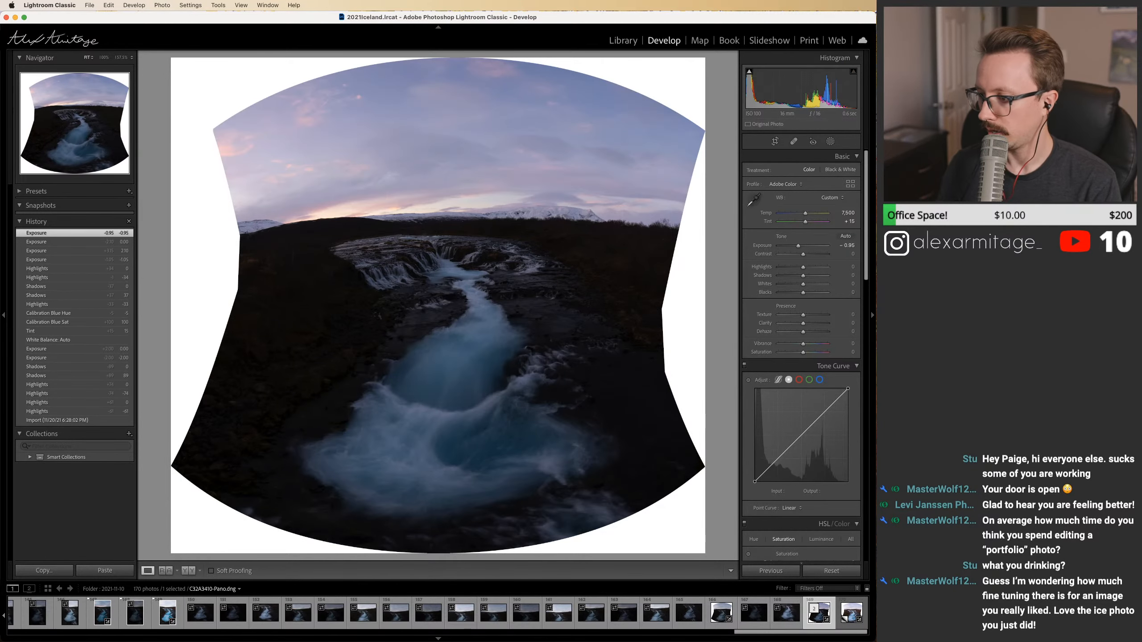
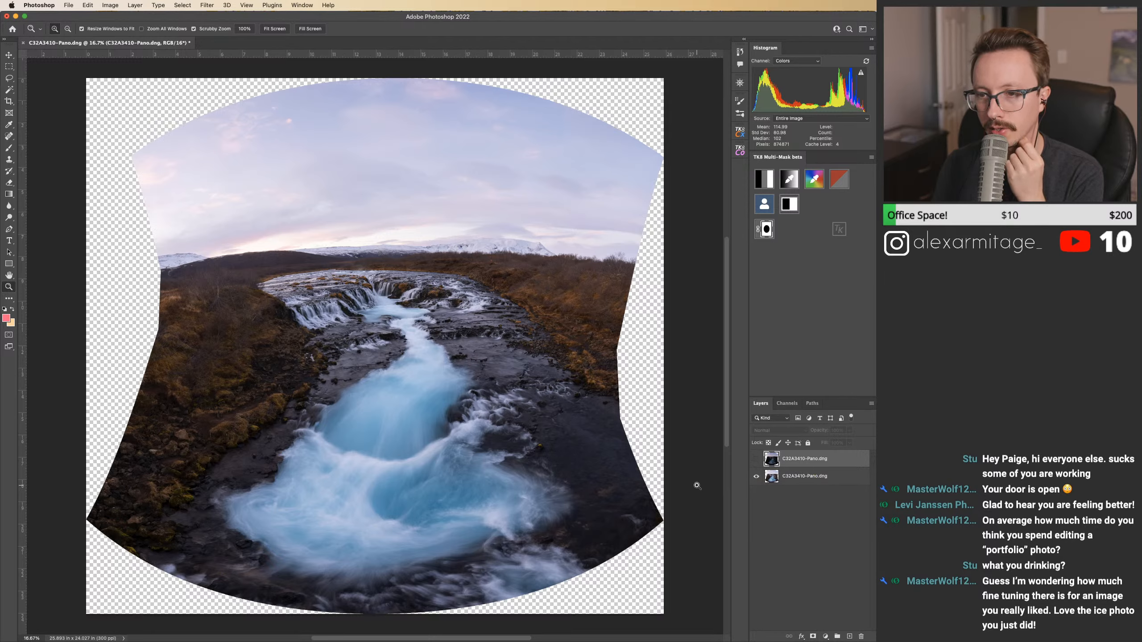
Step: Show the dark panorama layer in Photoshop and add a white layer mask to it
left_click(756, 459)
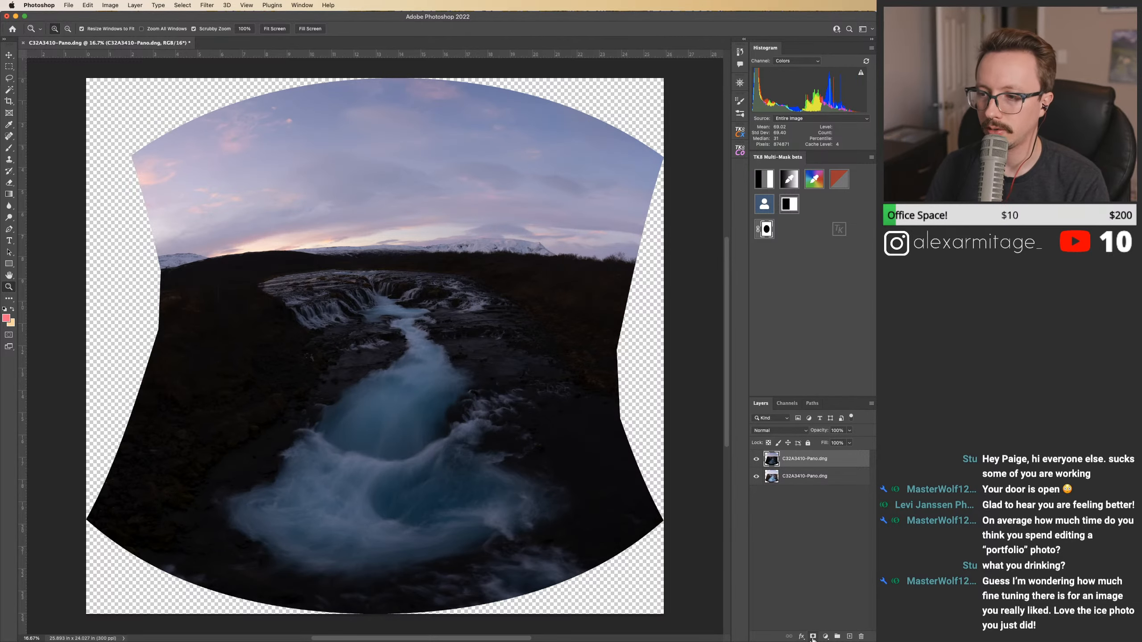
left_click(764, 178)
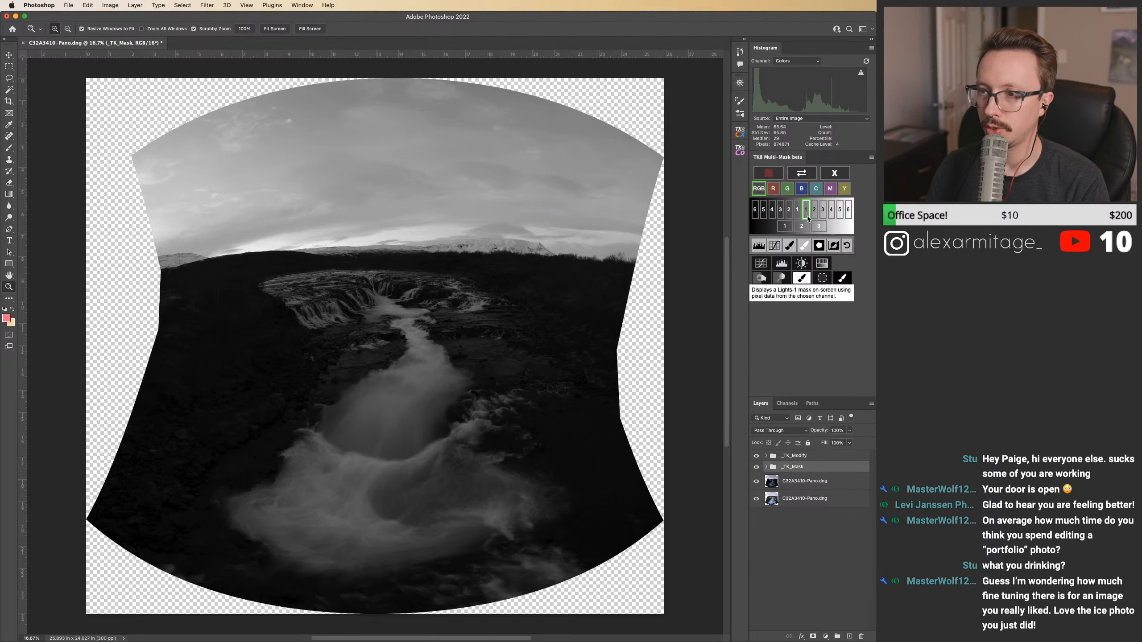
left_click(797, 213)
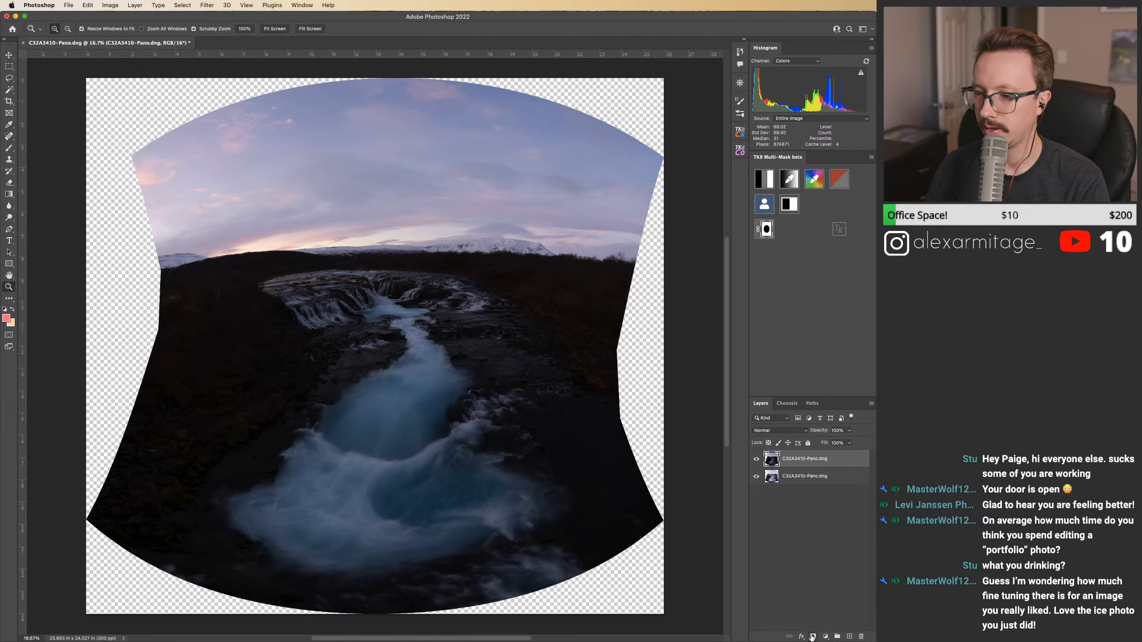
left_click(812, 637)
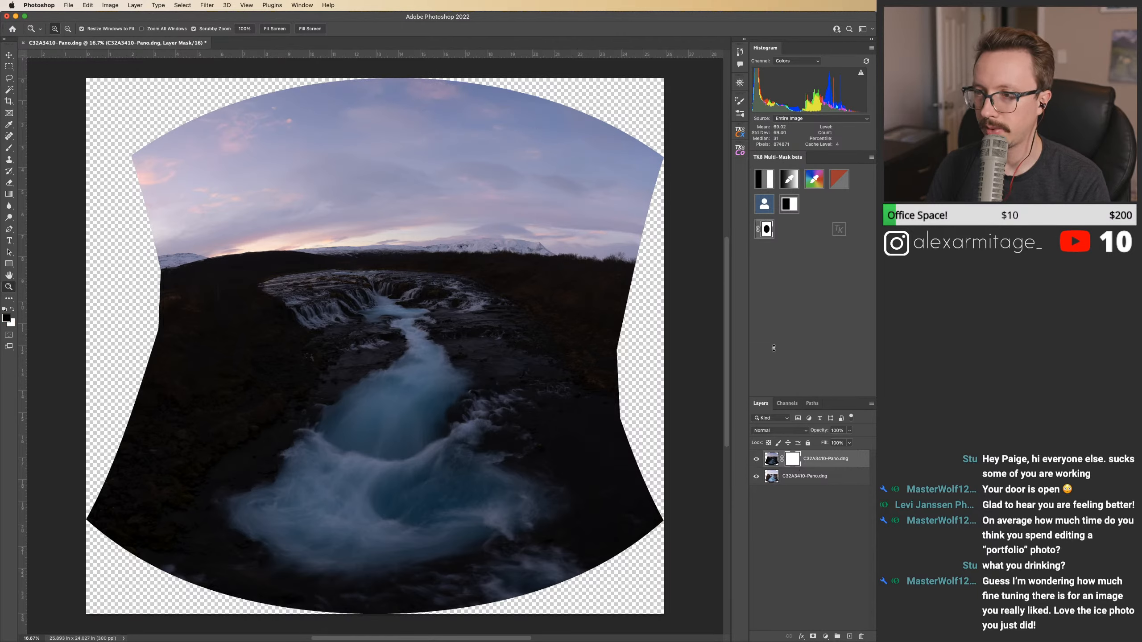
Step: Load a Darks-2 luminosity mask of the dark panorama as a selection
left_click(772, 180)
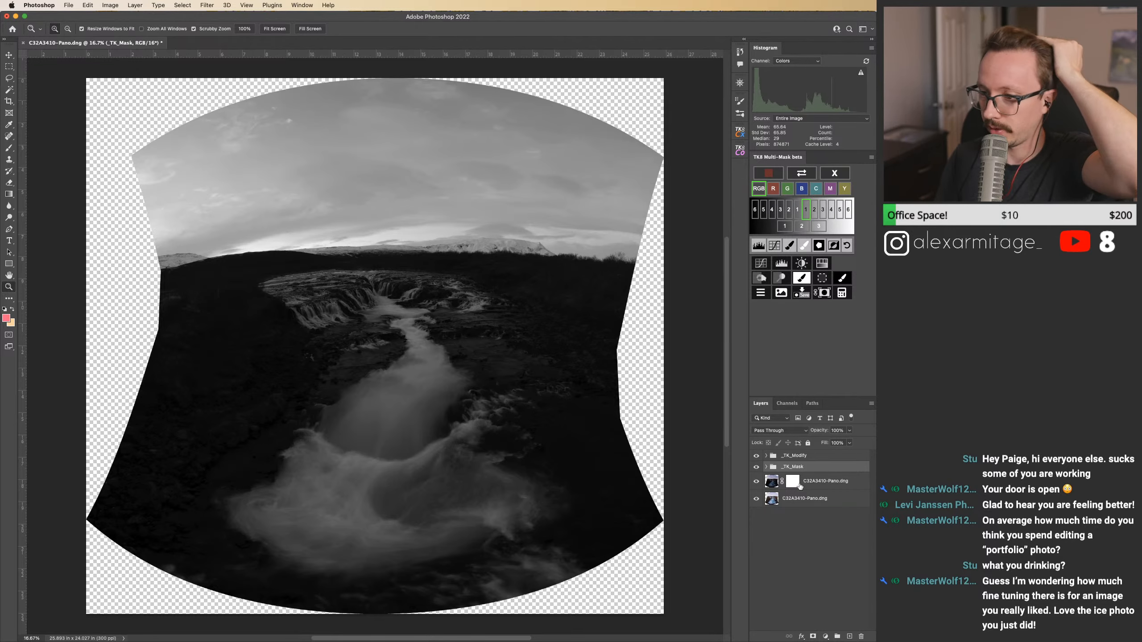
left_click(797, 208)
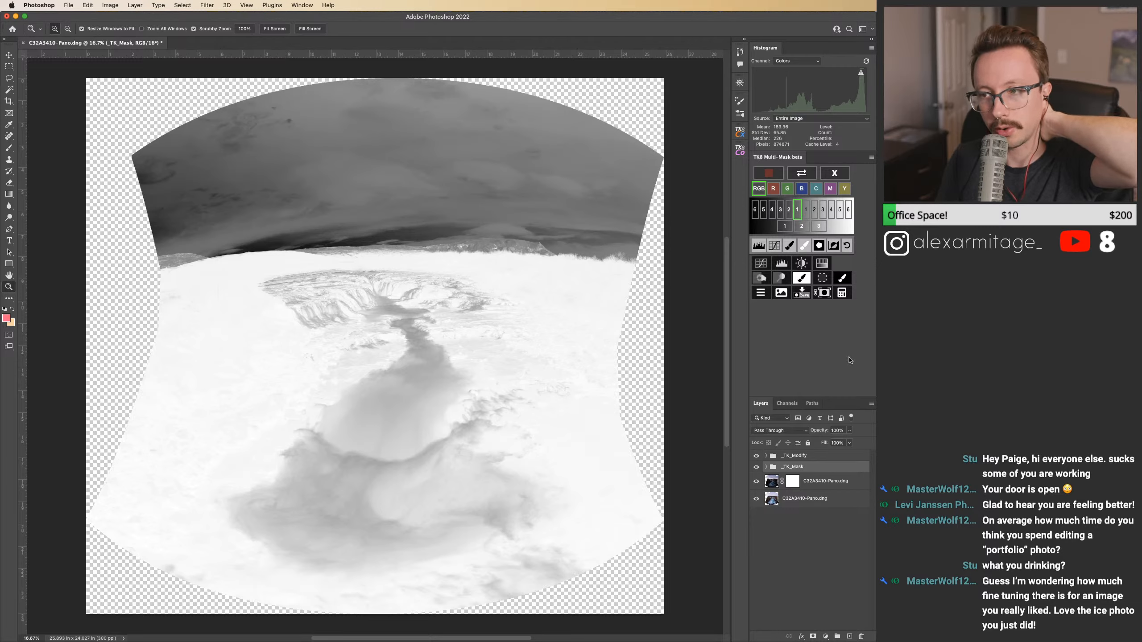
left_click(789, 209)
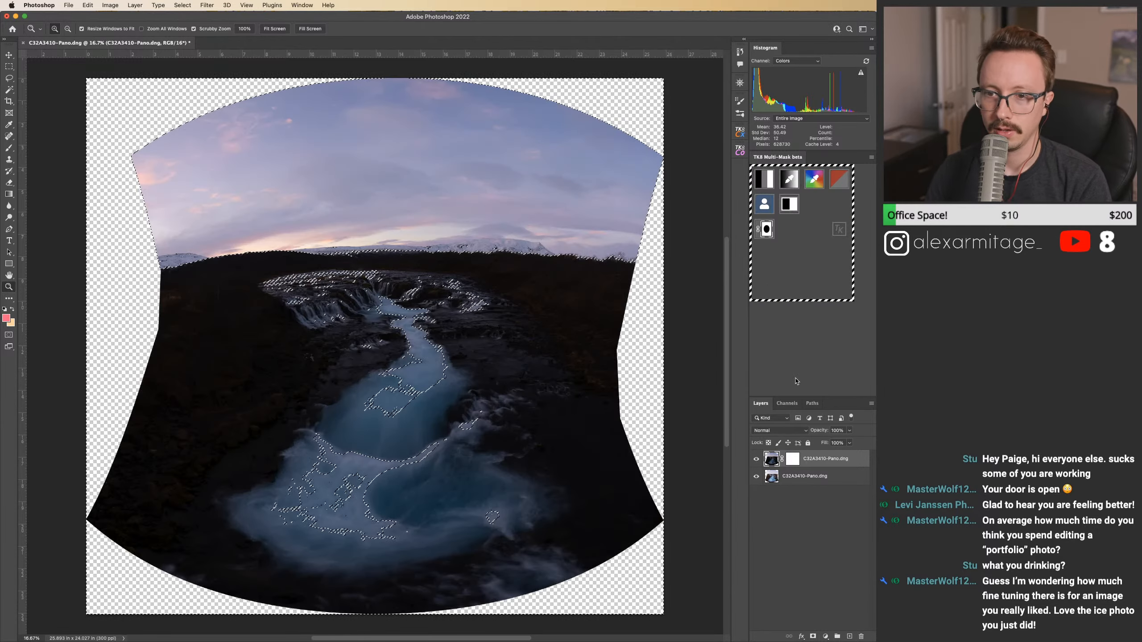
Step: Paint black at 30% opacity with an enlarged brush on the dark layer's mask over the foreground to reveal the brighter layer
key("b")
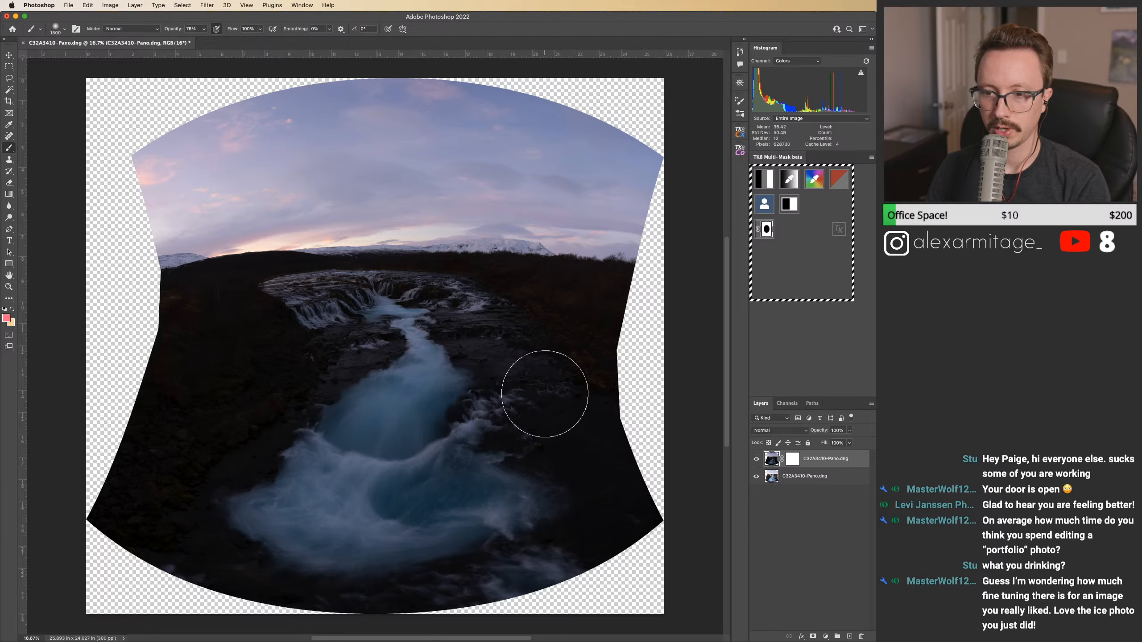
key("bracketright")
key("bracketright")
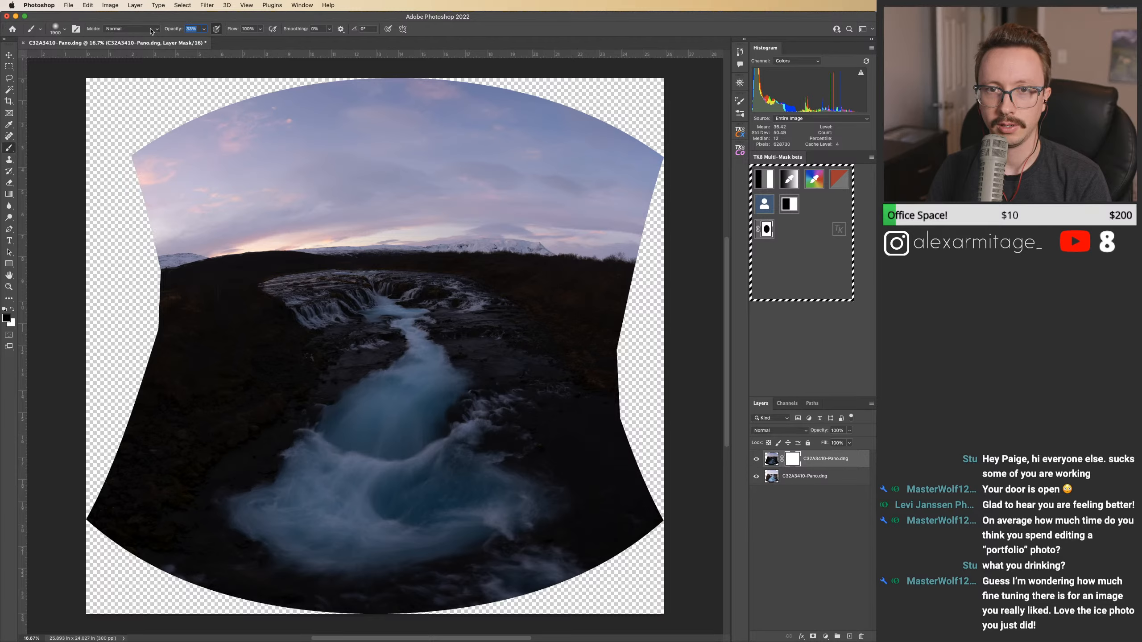
mouse_move(242, 241)
left_mouse_down()
mouse_move(281, 327)
mouse_move(168, 350)
mouse_move(173, 474)
mouse_move(451, 589)
mouse_move(306, 581)
mouse_move(556, 306)
mouse_move(242, 293)
mouse_move(224, 298)
mouse_move(316, 332)
mouse_move(153, 352)
mouse_move(191, 365)
mouse_move(179, 465)
mouse_move(350, 477)
mouse_move(488, 313)
mouse_move(467, 288)
mouse_move(526, 369)
mouse_move(522, 542)
mouse_move(241, 589)
mouse_move(517, 560)
mouse_move(634, 371)
mouse_move(525, 315)
mouse_move(625, 337)
mouse_move(594, 472)
mouse_move(620, 544)
mouse_move(528, 447)
mouse_move(276, 375)
mouse_move(324, 365)
mouse_move(196, 358)
mouse_move(267, 296)
mouse_move(250, 303)
mouse_move(259, 333)
mouse_move(129, 540)
mouse_move(478, 589)
mouse_move(606, 509)
mouse_move(614, 468)
mouse_move(535, 427)
mouse_move(546, 354)
mouse_move(620, 327)
mouse_move(608, 323)
left_mouse_up()
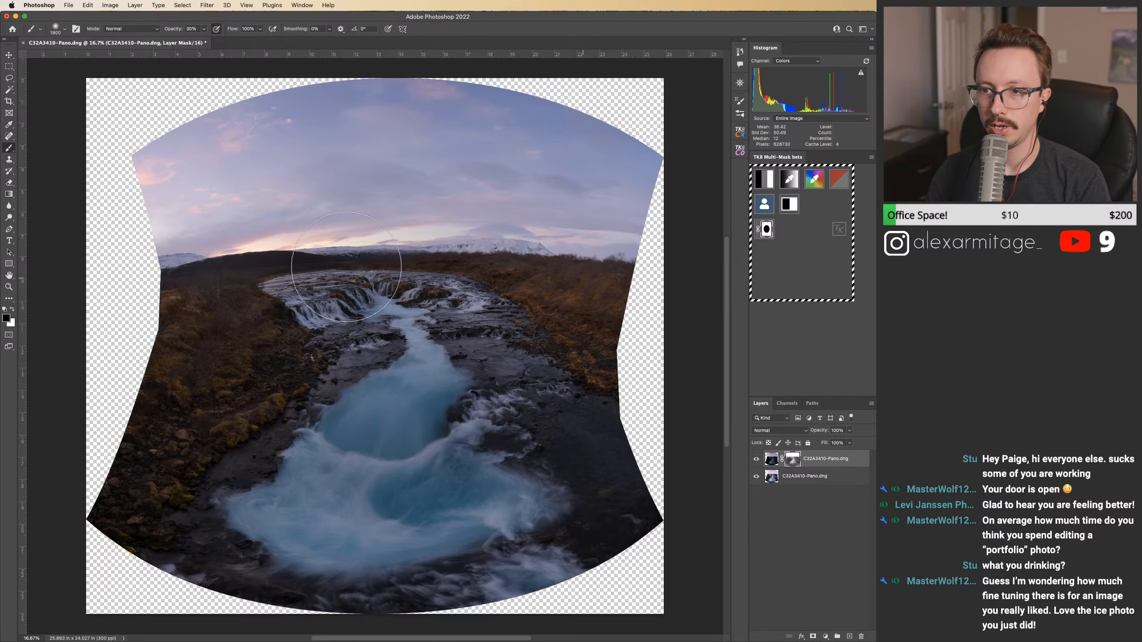
Step: Toggle the masked dark layer's visibility to compare the blended panorama with the bright version underneath
key("z")
left_click_drag(281, 246, 326, 258)
left_click_drag(249, 338, 434, 135)
left_click_drag(487, 253, 374, 276)
key("super+comma")
key("super+comma")
key("super+comma")
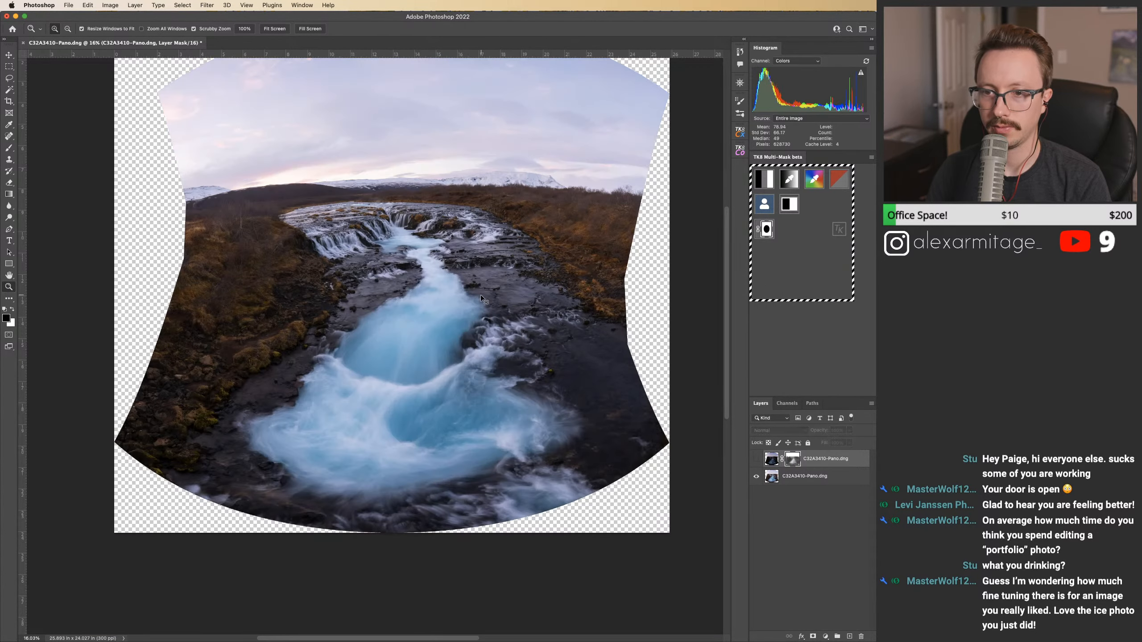
key("super+comma")
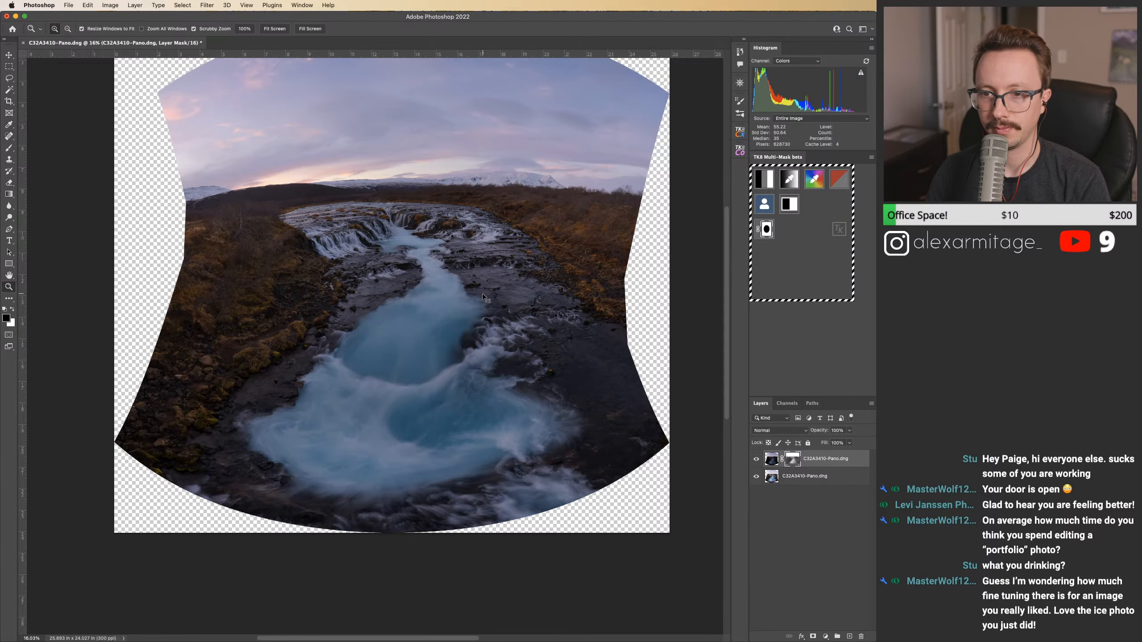
key("super+comma")
key("super+comma")
key("super+comma")
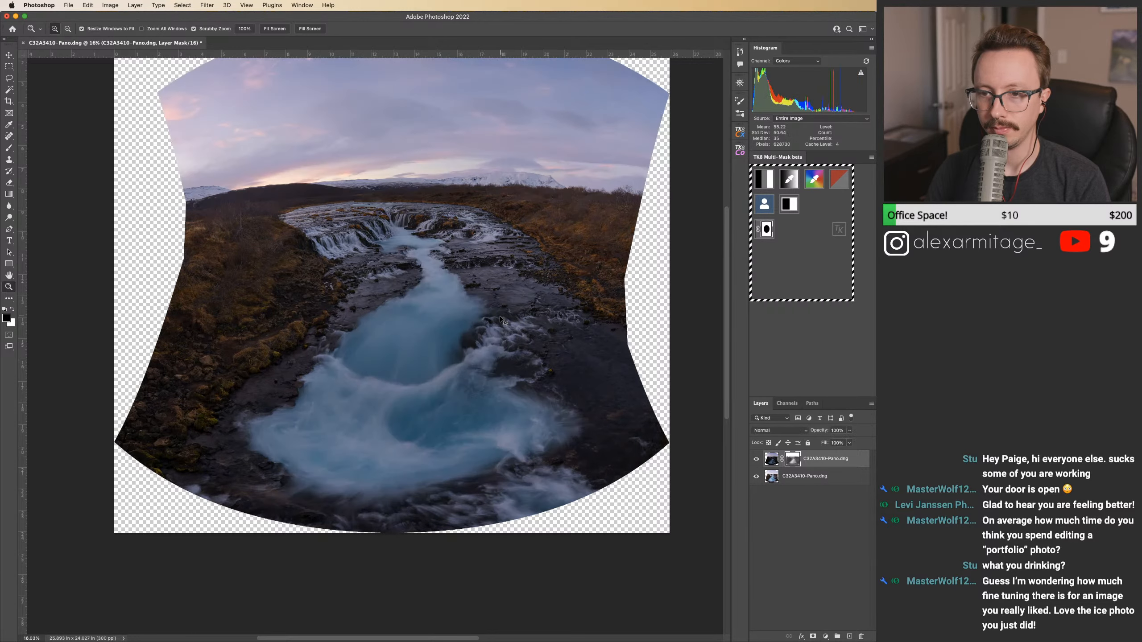
key("super+comma")
left_click_drag(501, 296, 498, 325)
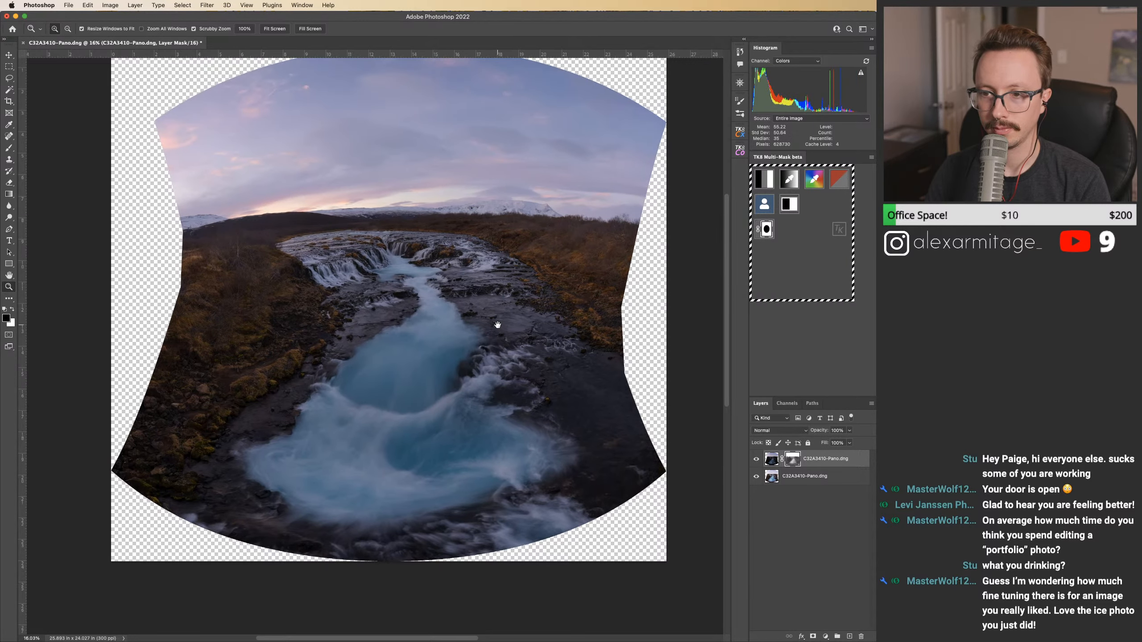
key("super+comma")
key("super+comma")
Step: Examine the blend closely on the grassy right bank with the dark layer on and off
left_click_drag(586, 268, 624, 282)
key("super+comma")
key("super+comma")
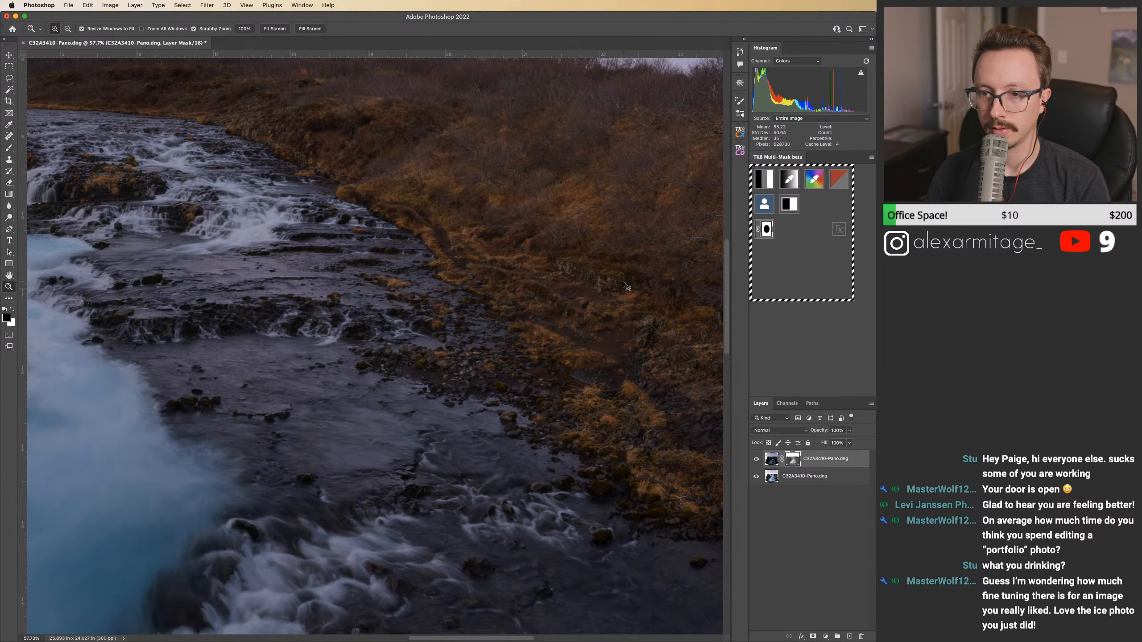
left_click_drag(557, 288, 517, 291)
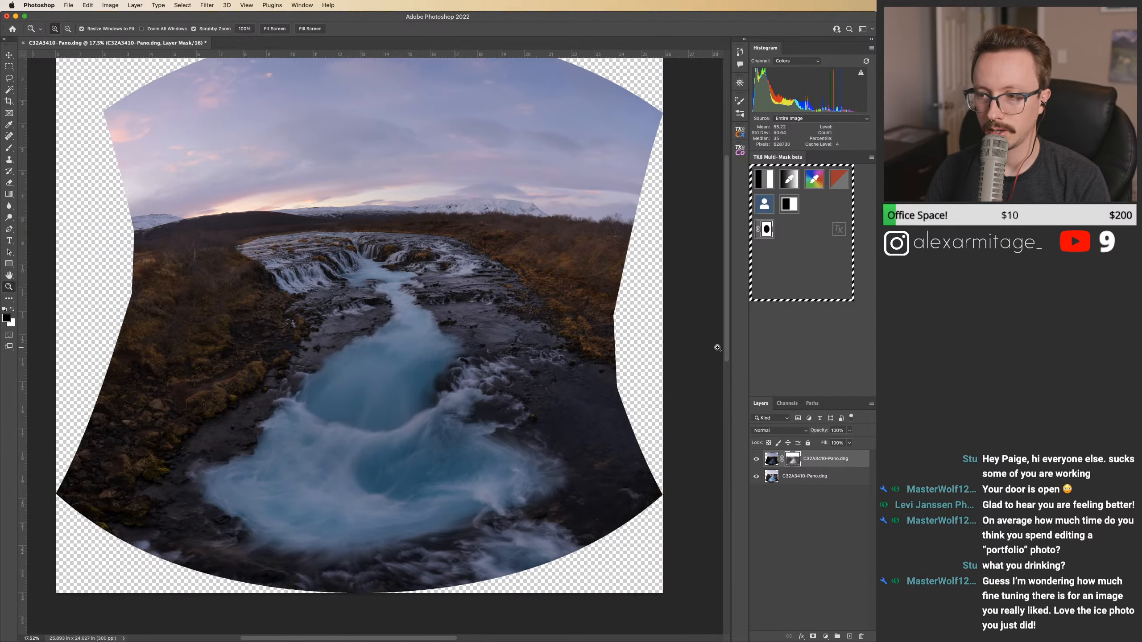
Step: Clear the current selection and, with the dark layer hidden, load a luminosity selection from the bright panorama layer
key("super+d")
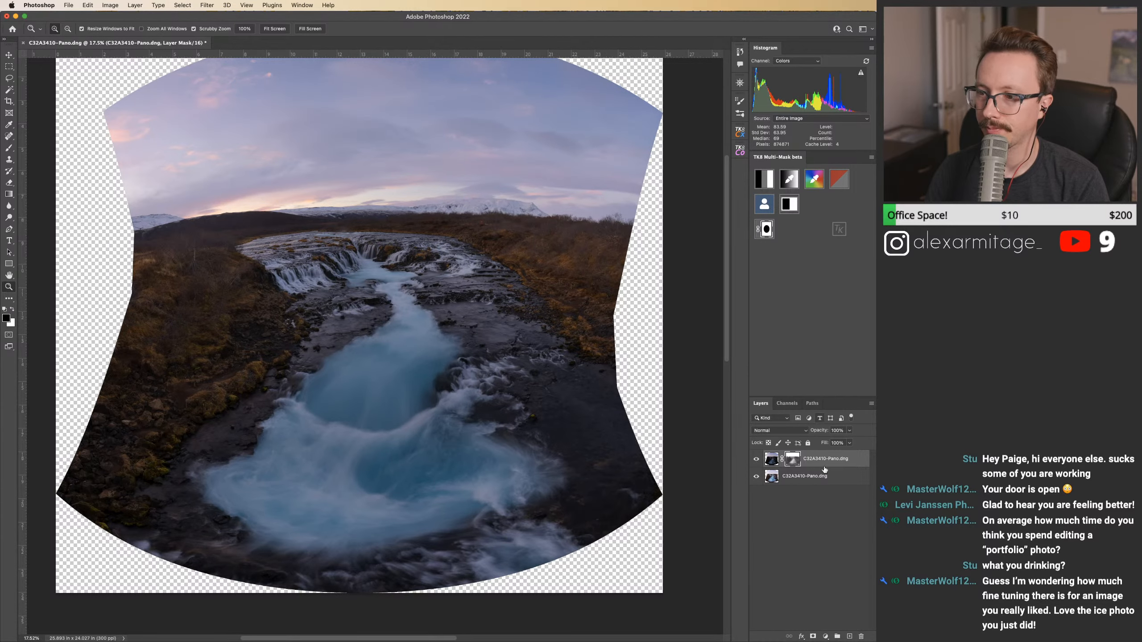
left_click(756, 459)
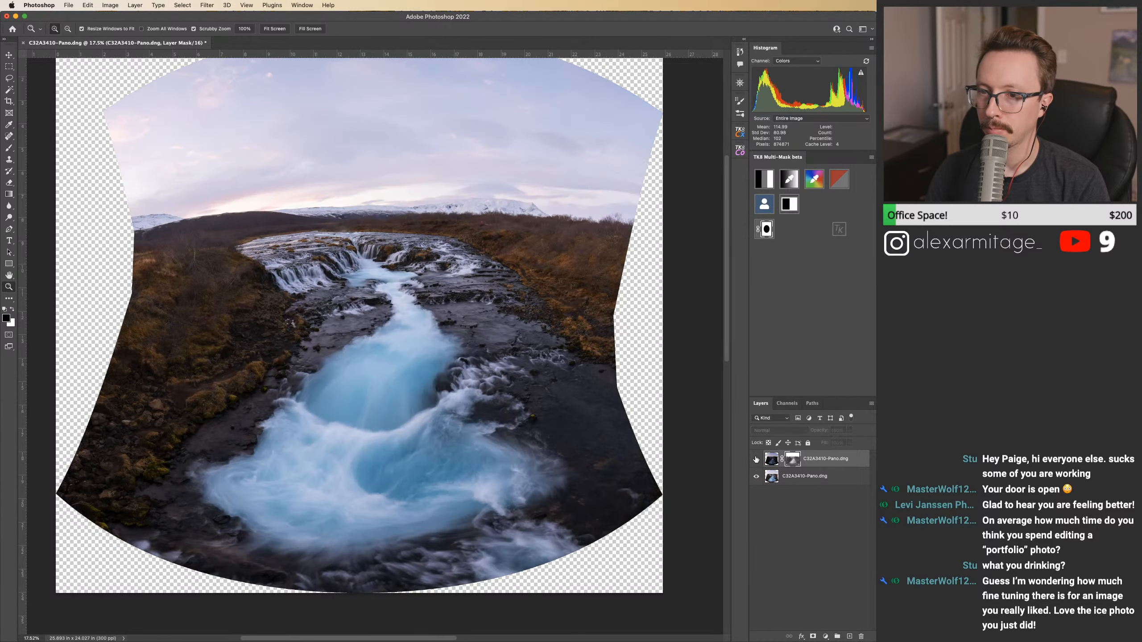
left_click(763, 180)
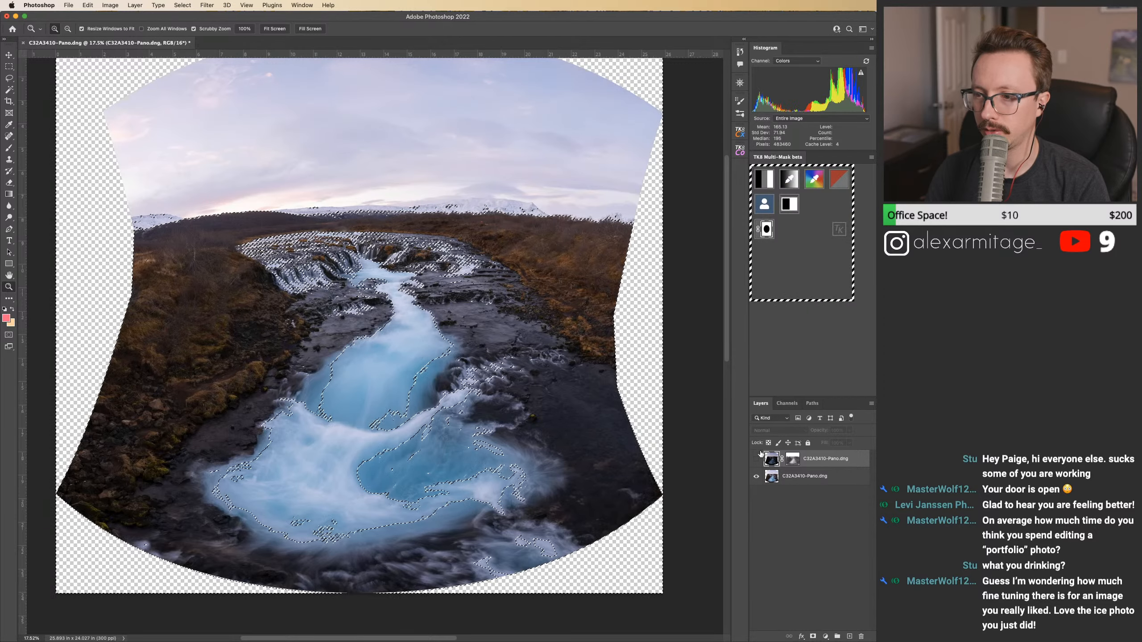
Step: Show the dark layer again and paint black at 17% brush opacity on its mask over the large blue pool, through the luminosity selection
left_click(757, 459)
key("b")
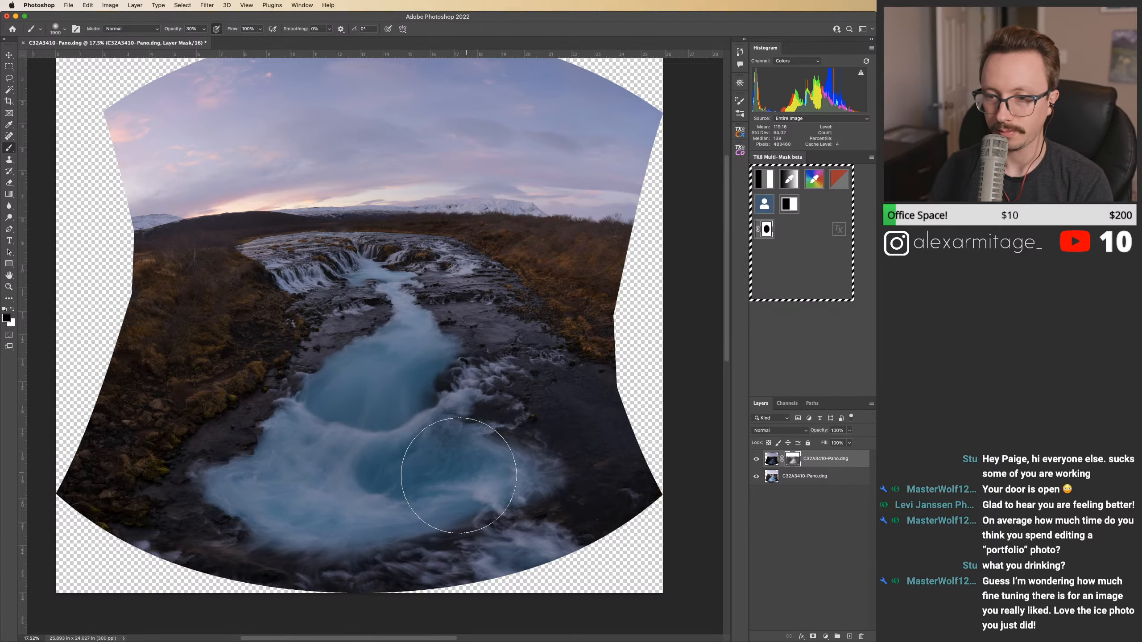
mouse_move(417, 428)
left_mouse_down()
mouse_move(361, 405)
mouse_move(344, 425)
mouse_move(338, 488)
left_mouse_up()
mouse_move(458, 489)
left_mouse_down()
mouse_move(455, 500)
mouse_move(286, 490)
left_mouse_up()
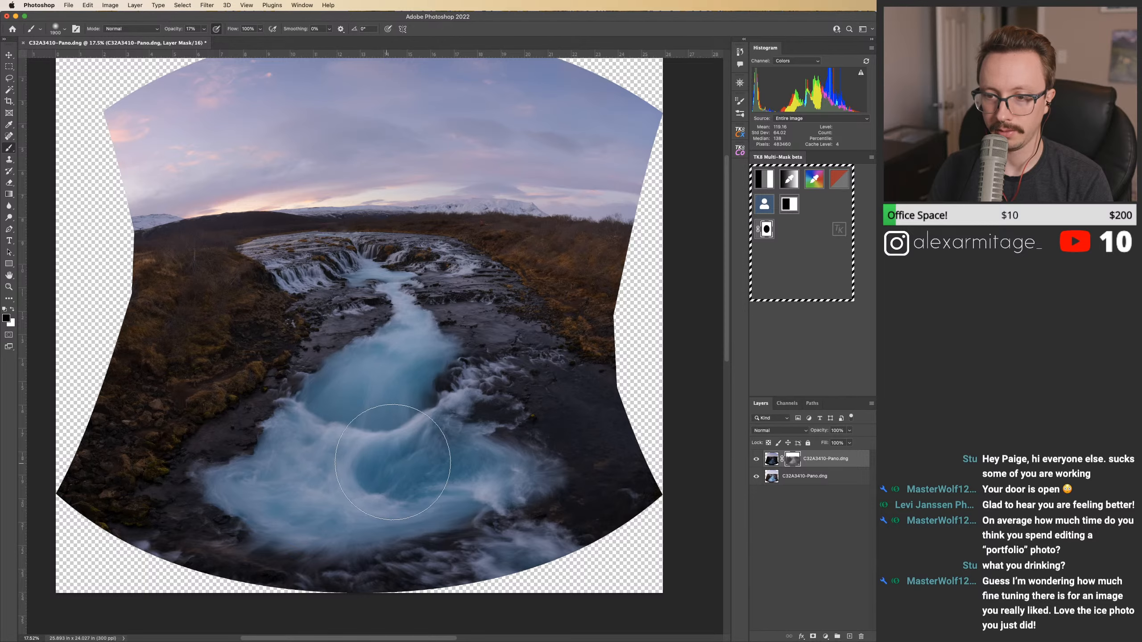
Step: Reduce the brush size to 900 and paint black at 17% opacity on the dark layer's mask over the cascading waterfalls
key("z")
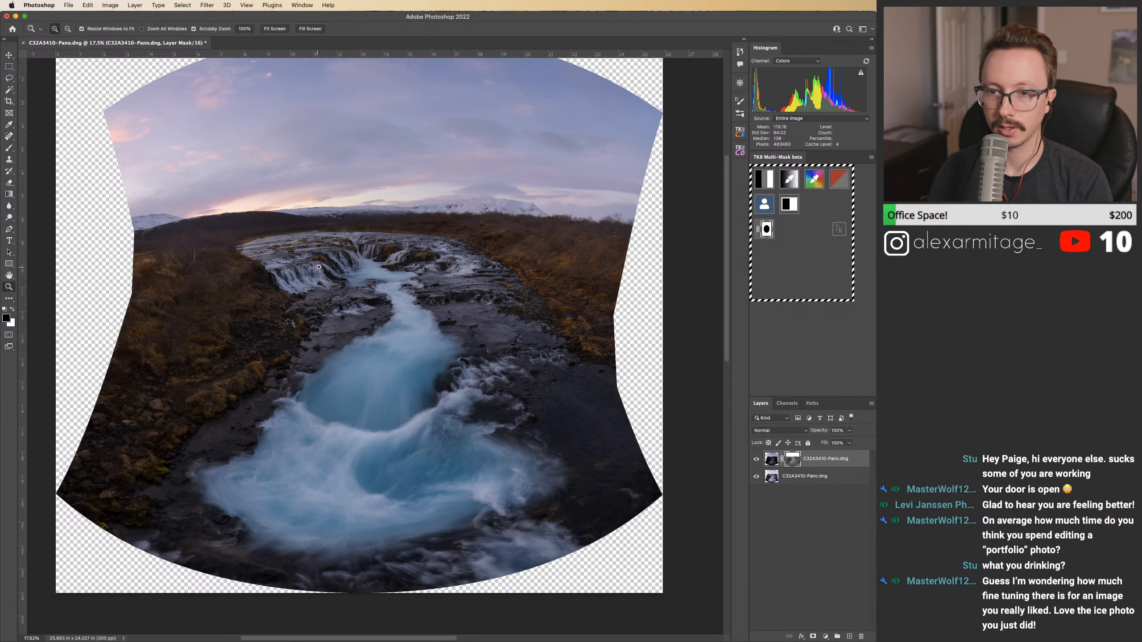
mouse_move(321, 271)
left_mouse_down()
mouse_move(372, 270)
mouse_move(423, 306)
left_mouse_up()
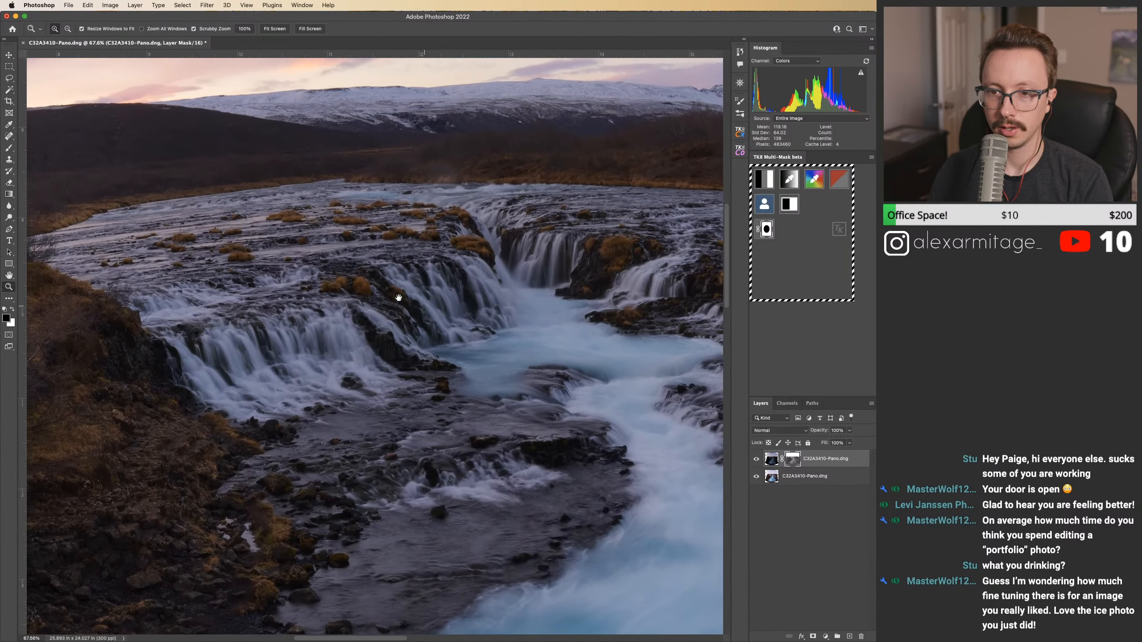
key("b")
key("bracketleft")
key("bracketleft")
key("bracketleft")
key("bracketleft")
key("bracketleft")
key("bracketleft")
key("bracketleft")
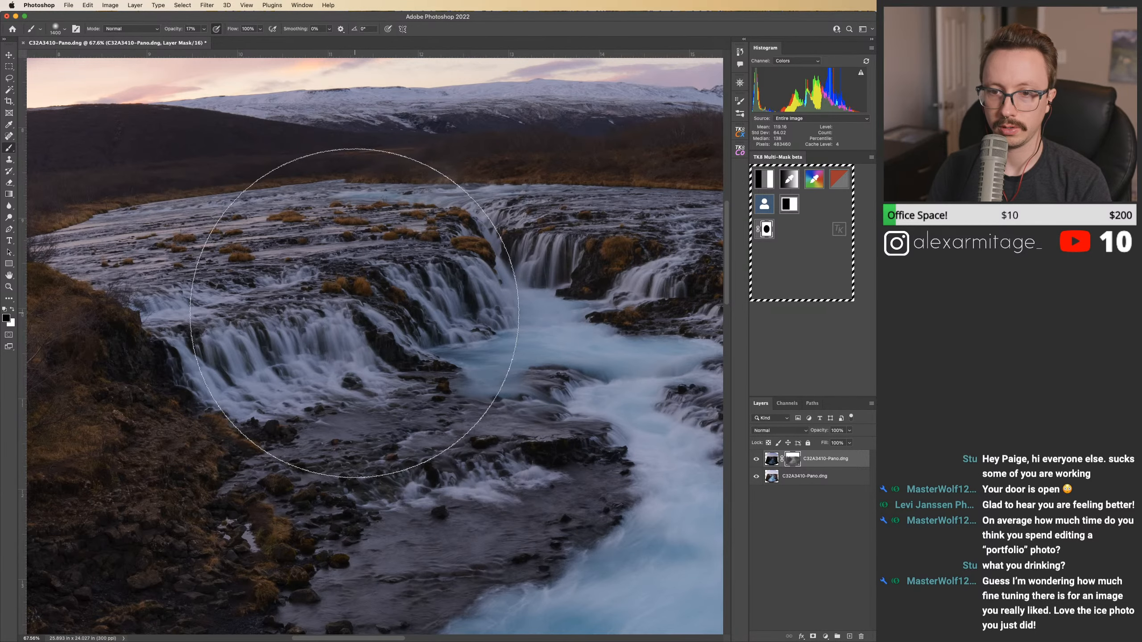
left_click_drag(458, 313, 352, 324)
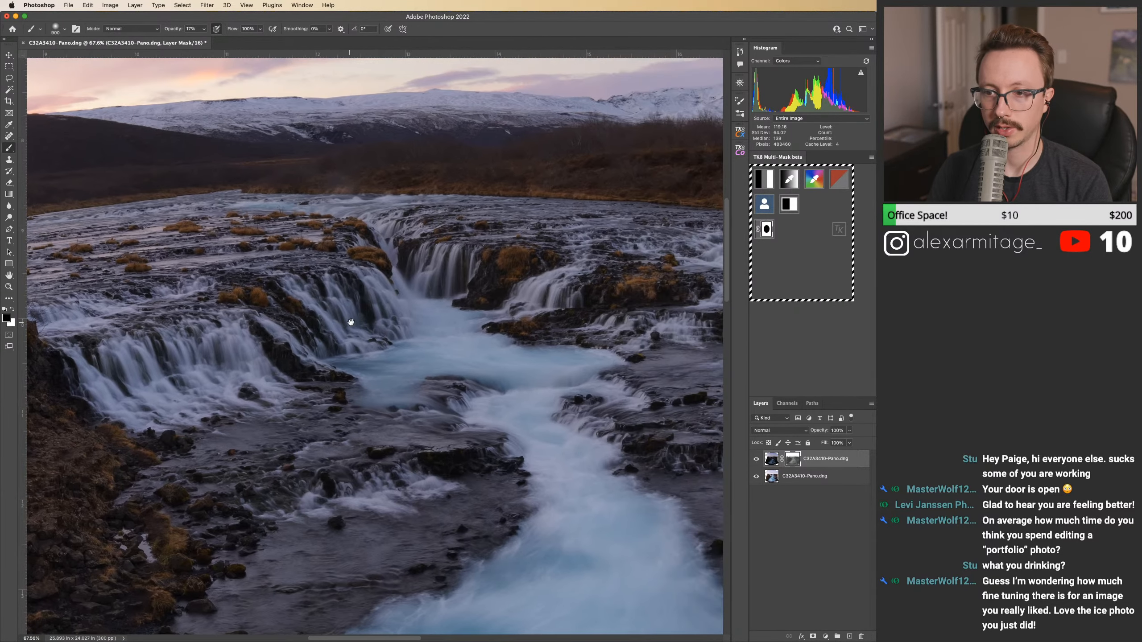
left_click_drag(479, 327, 289, 368)
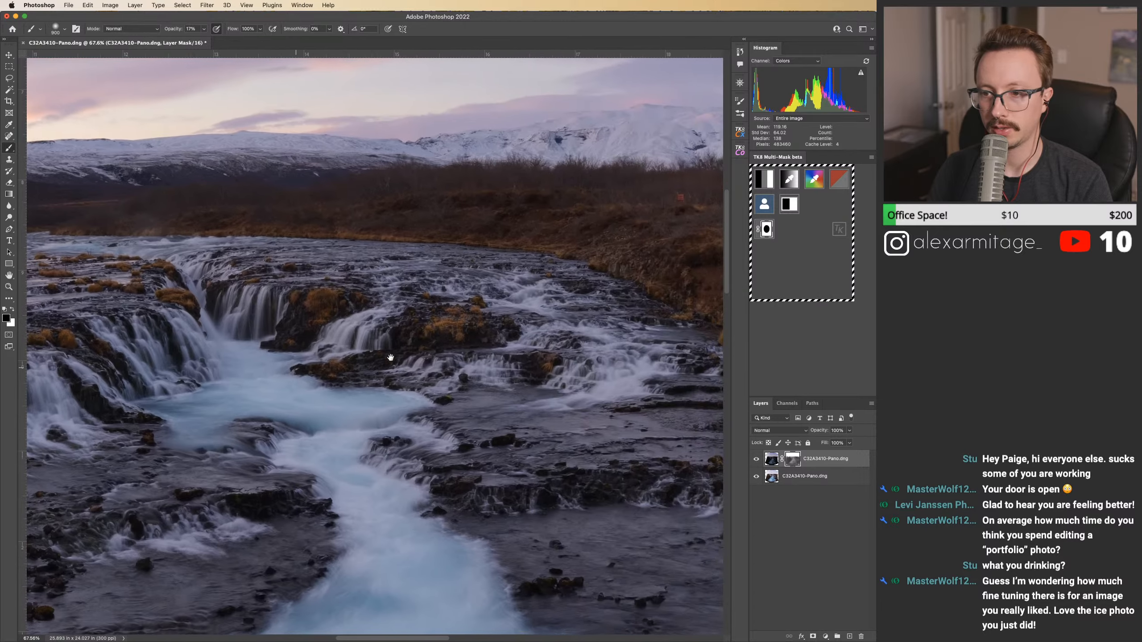
left_click_drag(318, 317, 670, 308)
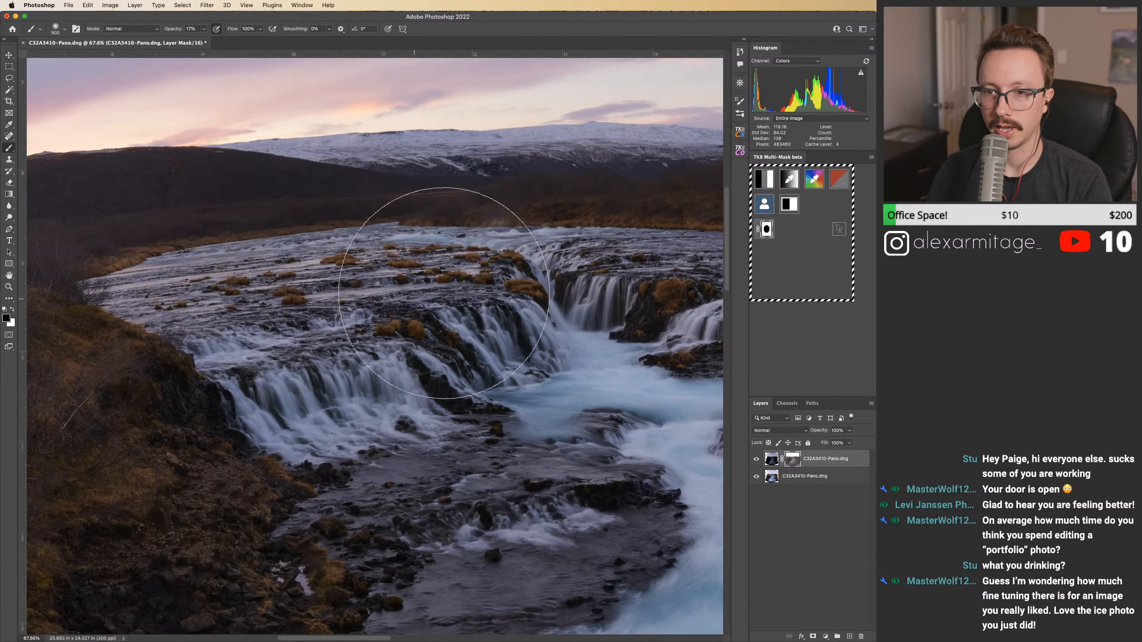
Step: Continue painting black at 17% opacity on the mask over the rapids and along the blue river channel
left_click_drag(499, 320, 210, 257)
mouse_move(493, 241)
left_mouse_down()
mouse_move(406, 251)
mouse_move(340, 278)
left_mouse_up()
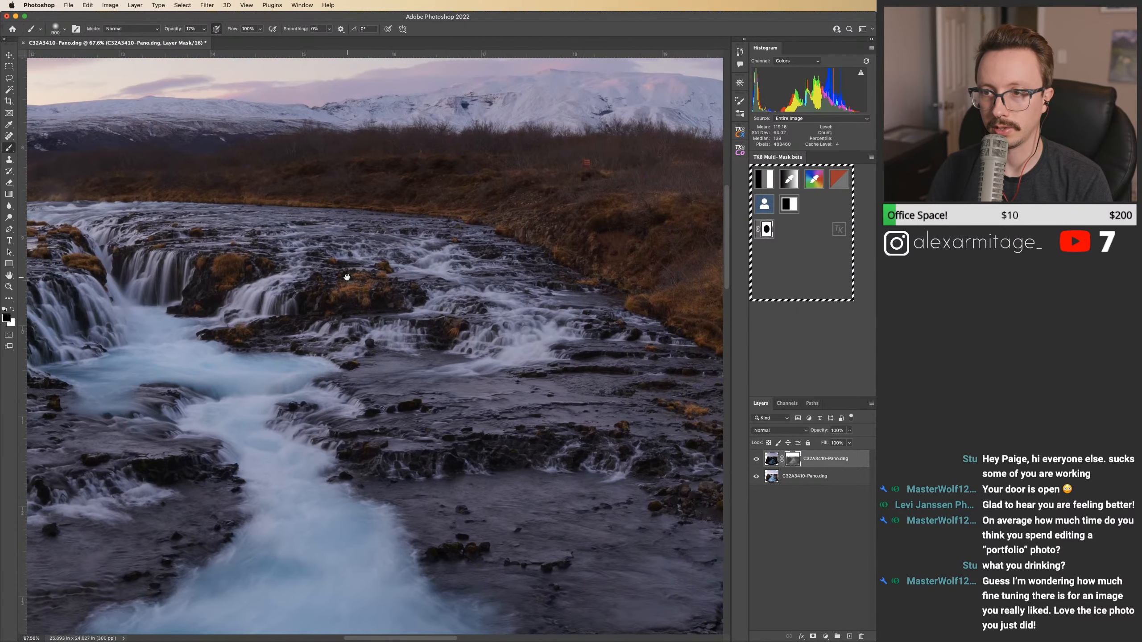
left_click_drag(176, 292, 390, 153)
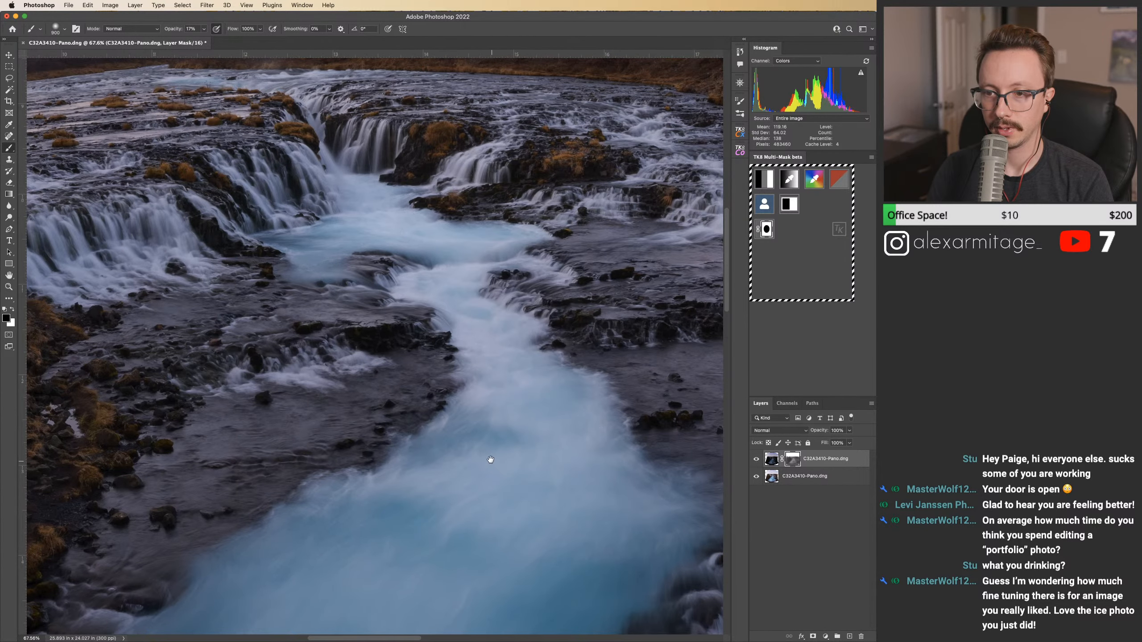
left_click_drag(488, 460, 476, 176)
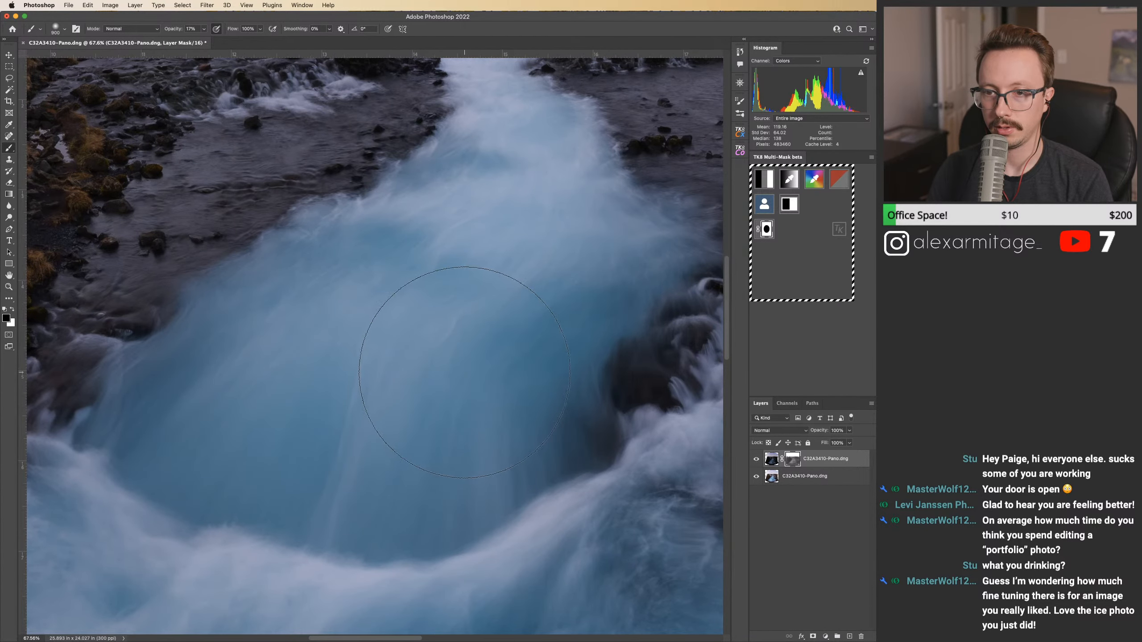
mouse_move(319, 244)
left_mouse_down()
mouse_move(543, 388)
mouse_move(441, 332)
mouse_move(476, 262)
mouse_move(293, 441)
mouse_move(369, 480)
left_mouse_up()
Step: Adjust the brush size to 700 and paint black on the mask over the grassy right riverbank
key("bracketleft")
key("bracketleft")
key("bracketleft")
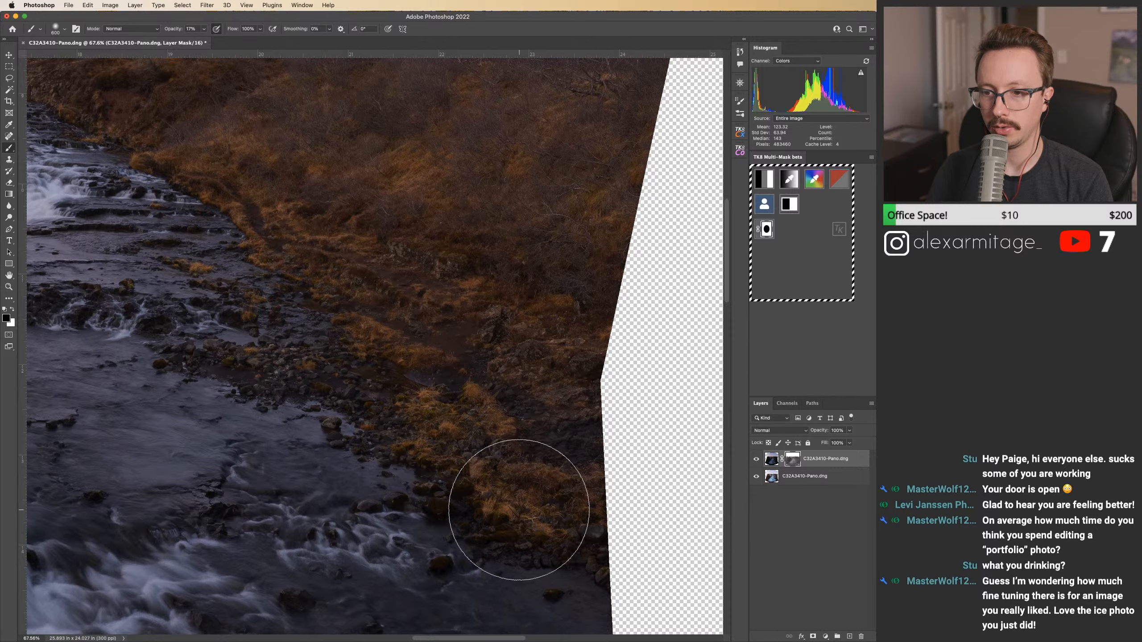
key("bracketleft")
key("bracketleft")
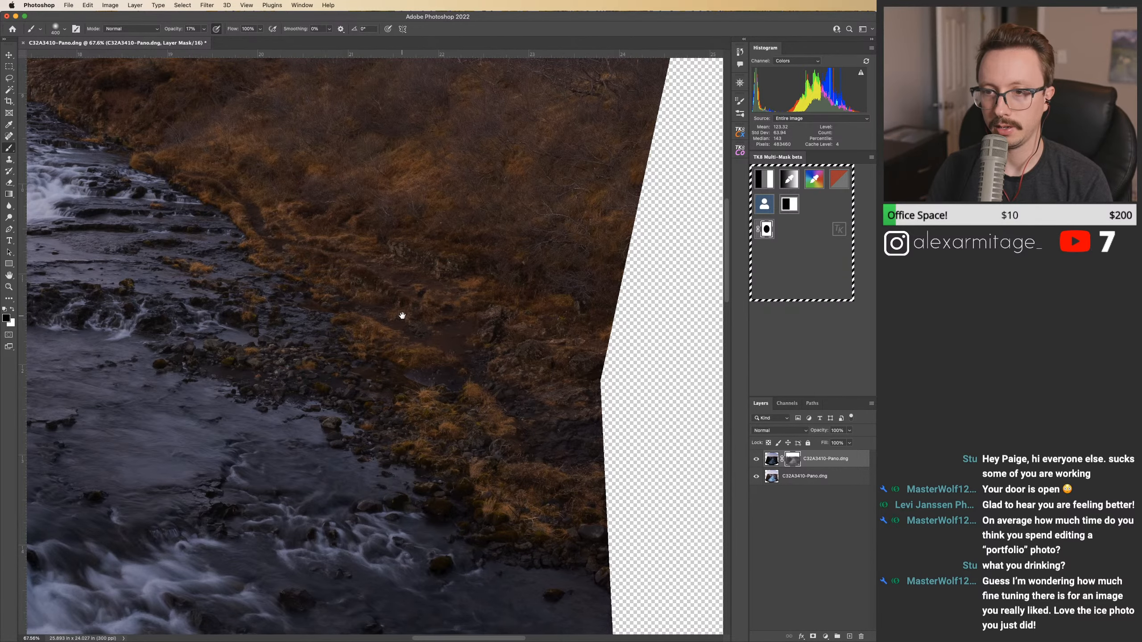
left_click_drag(402, 316, 504, 498)
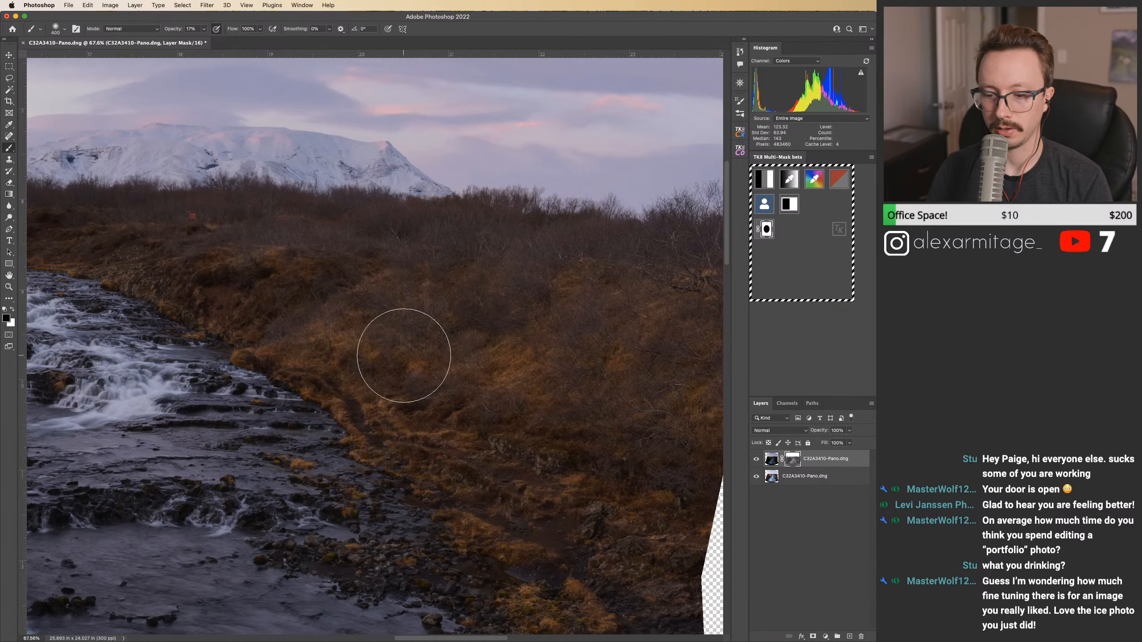
key("bracketright")
key("bracketright")
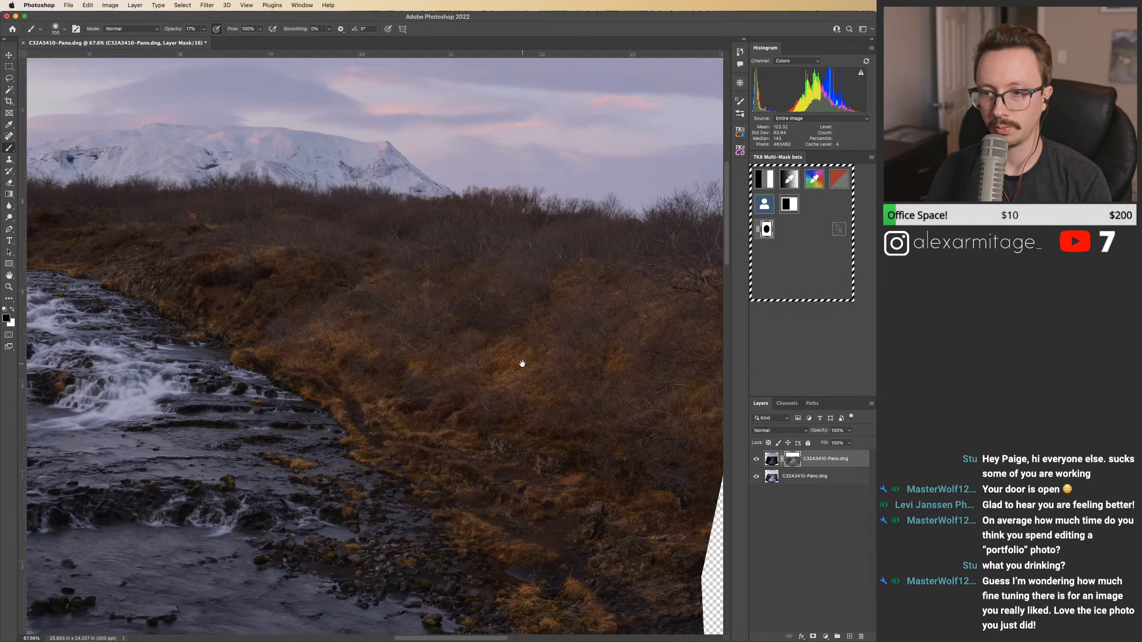
Step: Paint black at 17% opacity on the mask over the brown hillside below the snowy mountain
left_click_drag(522, 363, 530, 345)
scroll(349, 331, "left", 15)
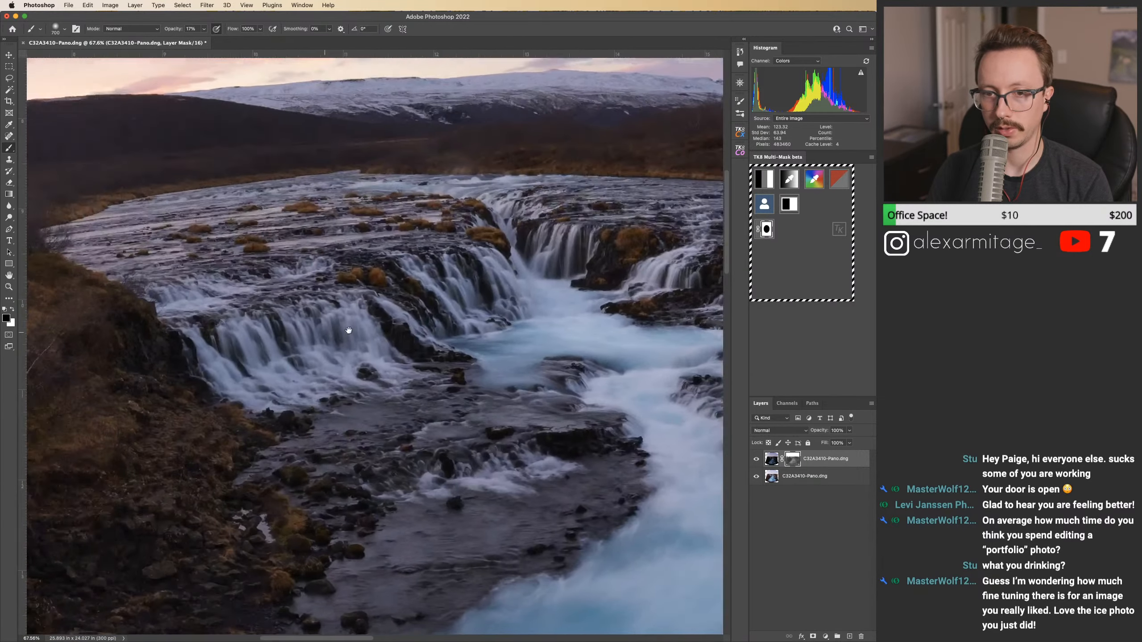
scroll(349, 330, "right", 5)
scroll(400, 358, "right", 10)
scroll(401, 358, "up", 3)
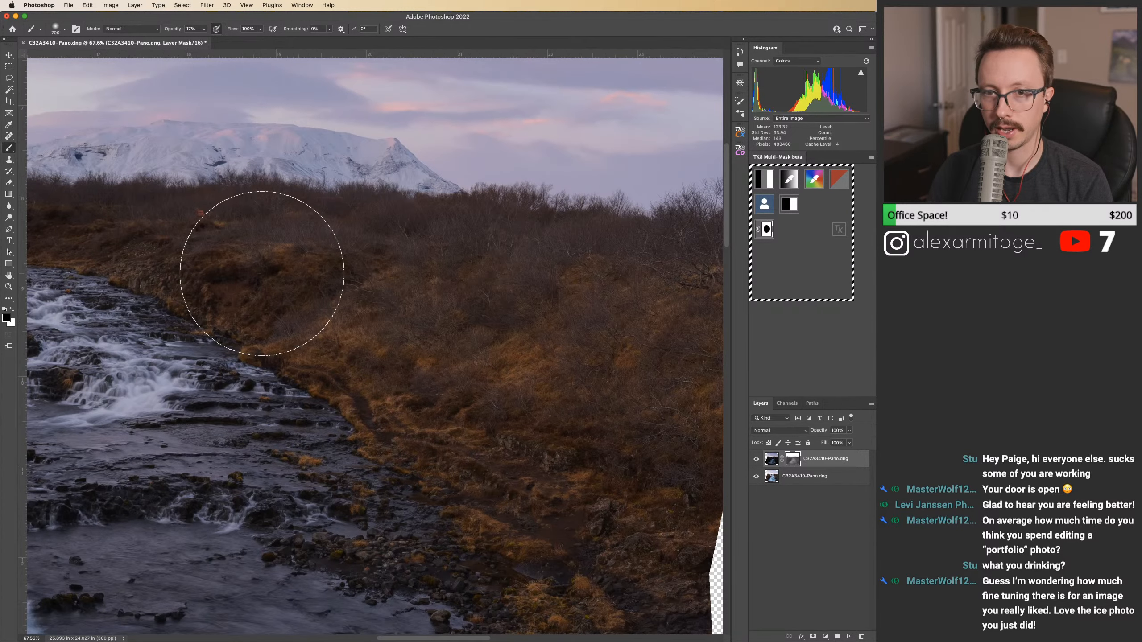
scroll(504, 380, "right", 1)
scroll(504, 380, "down", 1)
scroll(503, 380, "right", 1)
scroll(504, 380, "down", 1)
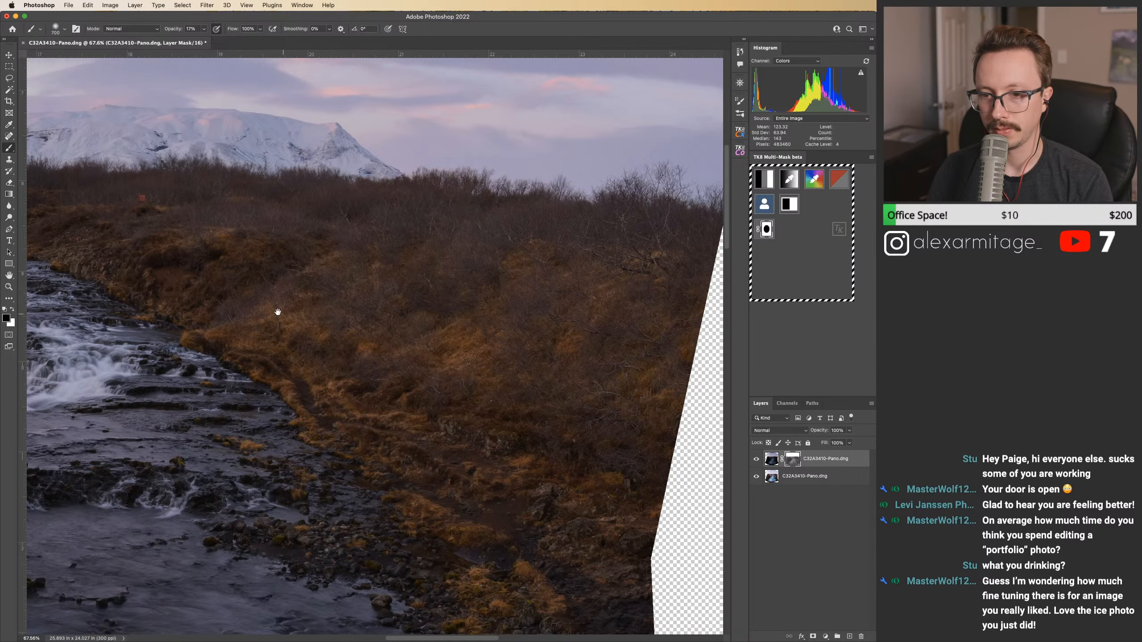
left_click_drag(275, 311, 454, 400)
left_click_drag(523, 398, 378, 342)
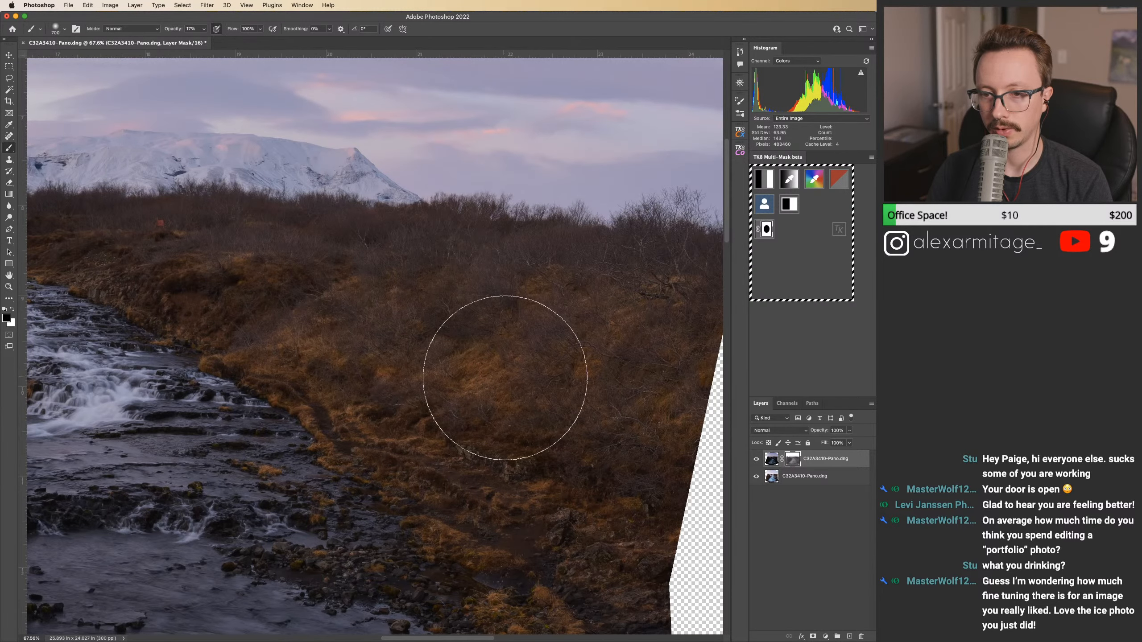
Step: Brighten the far riverbank, upper rapids and waterfall ledges by painting black on the dark layer's mask
left_click_drag(340, 342, 497, 370)
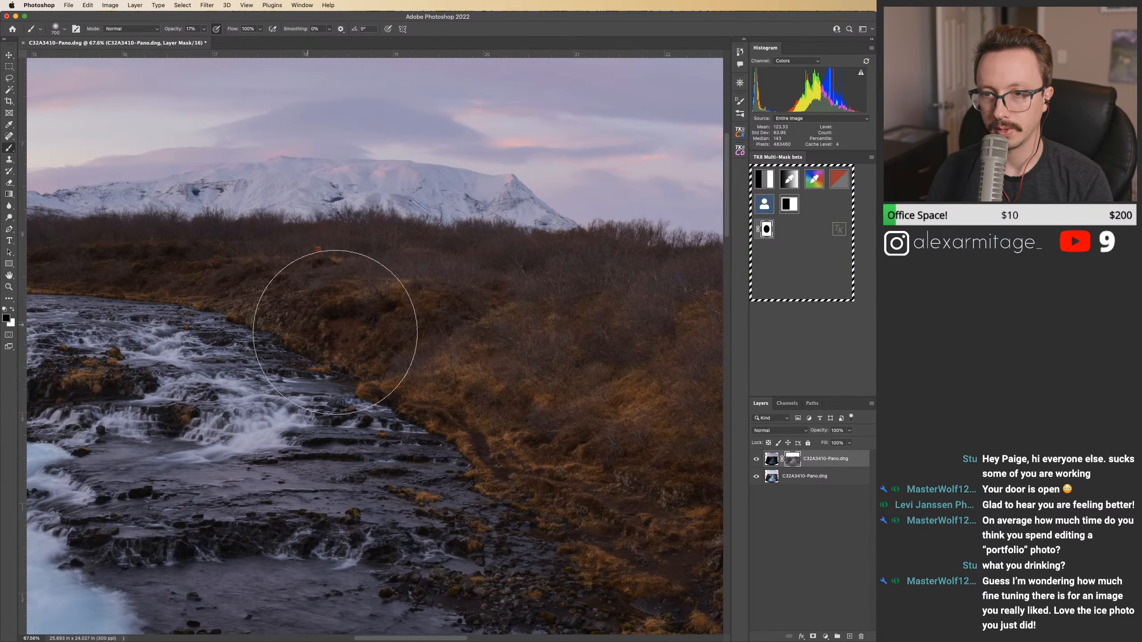
mouse_move(332, 302)
left_mouse_down()
mouse_move(263, 438)
mouse_move(449, 397)
mouse_move(480, 356)
left_mouse_up()
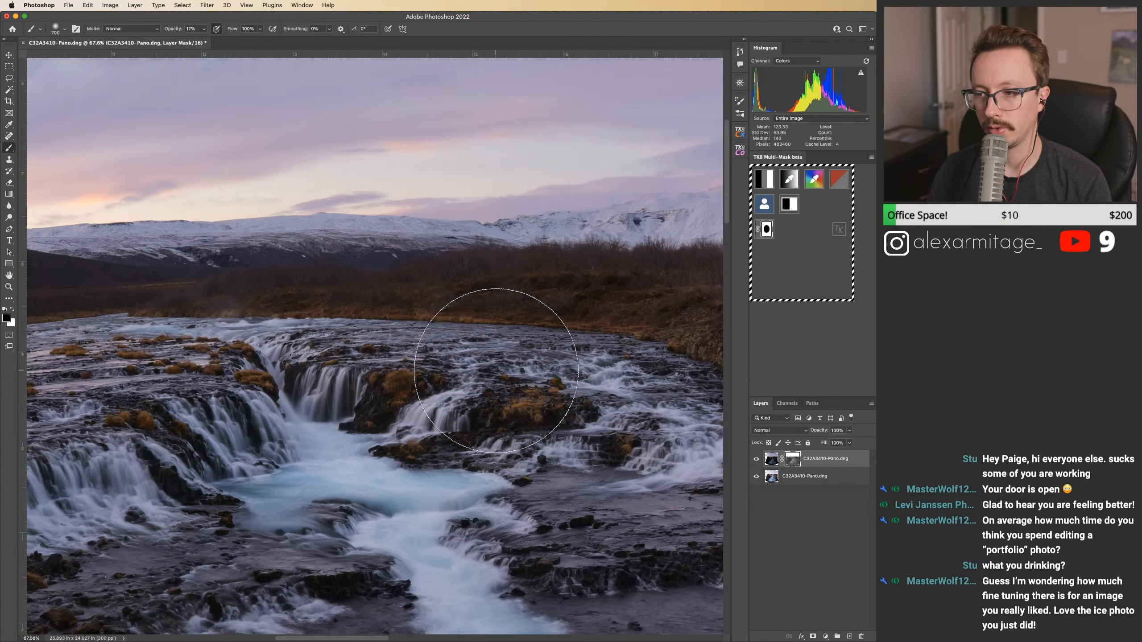
scroll(490, 376, "down", 3)
scroll(491, 376, "right", 3)
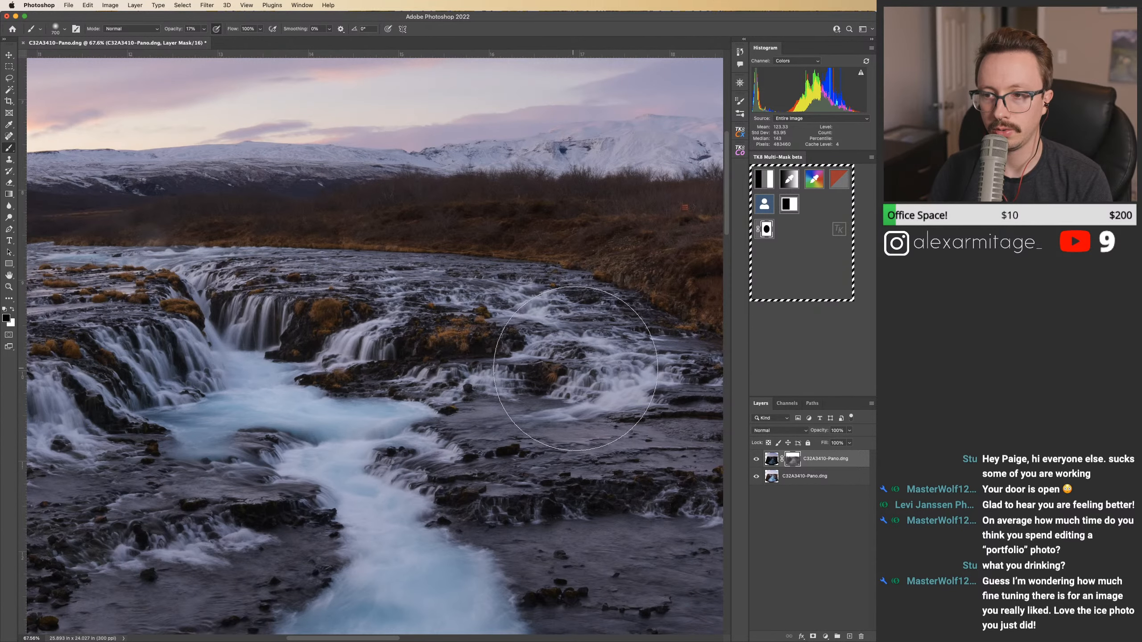
scroll(517, 342, "up", 2)
scroll(518, 342, "left", 2)
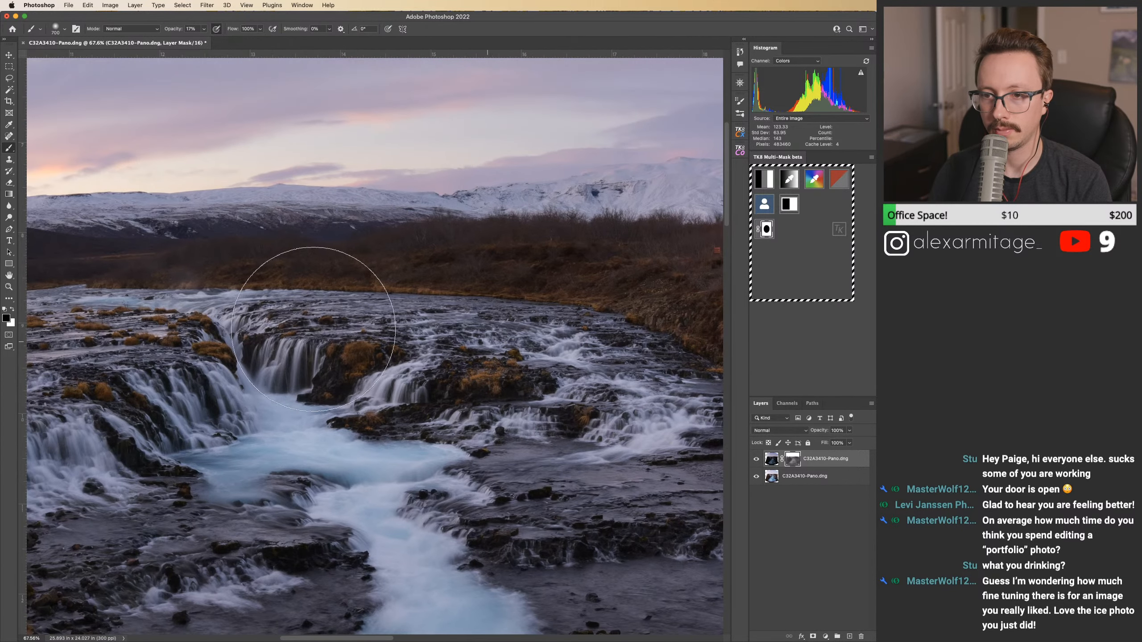
scroll(256, 345, "left", 1)
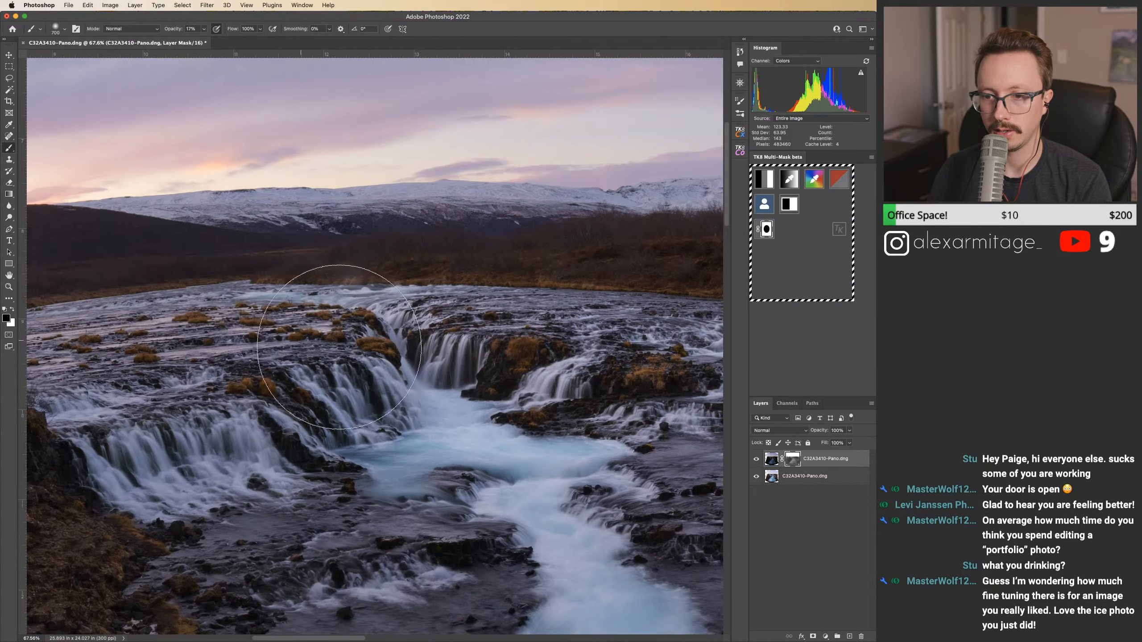
scroll(415, 290, "down", 3)
scroll(415, 289, "left", 2)
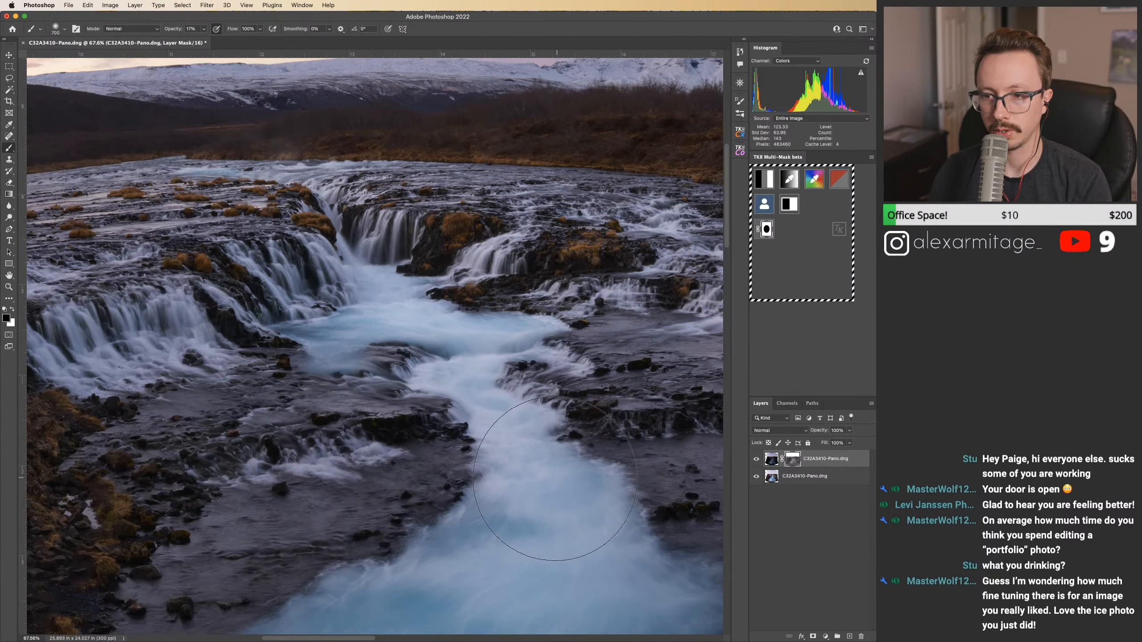
Step: Enlarge the brush size to 1700 and paint black at 17% opacity on the mask over the lower pool and surrounding foreground
key("z")
left_click_drag(549, 478, 499, 477)
left_click_drag(536, 518, 473, 271)
key("b")
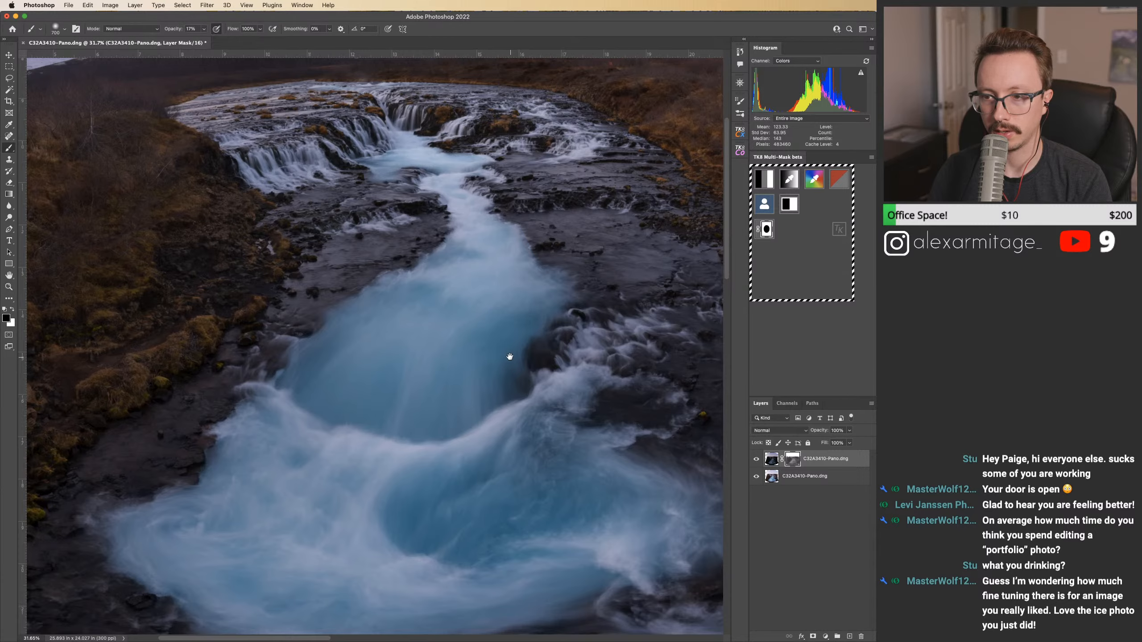
left_click_drag(510, 357, 449, 244)
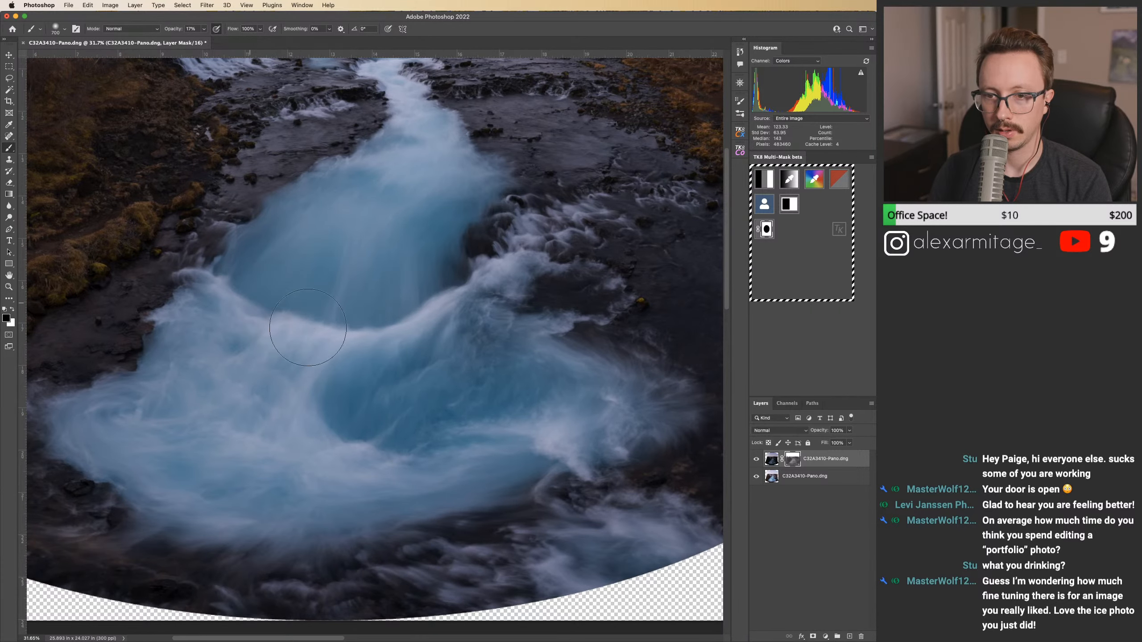
key("z")
left_click_drag(427, 373, 398, 383)
key("b")
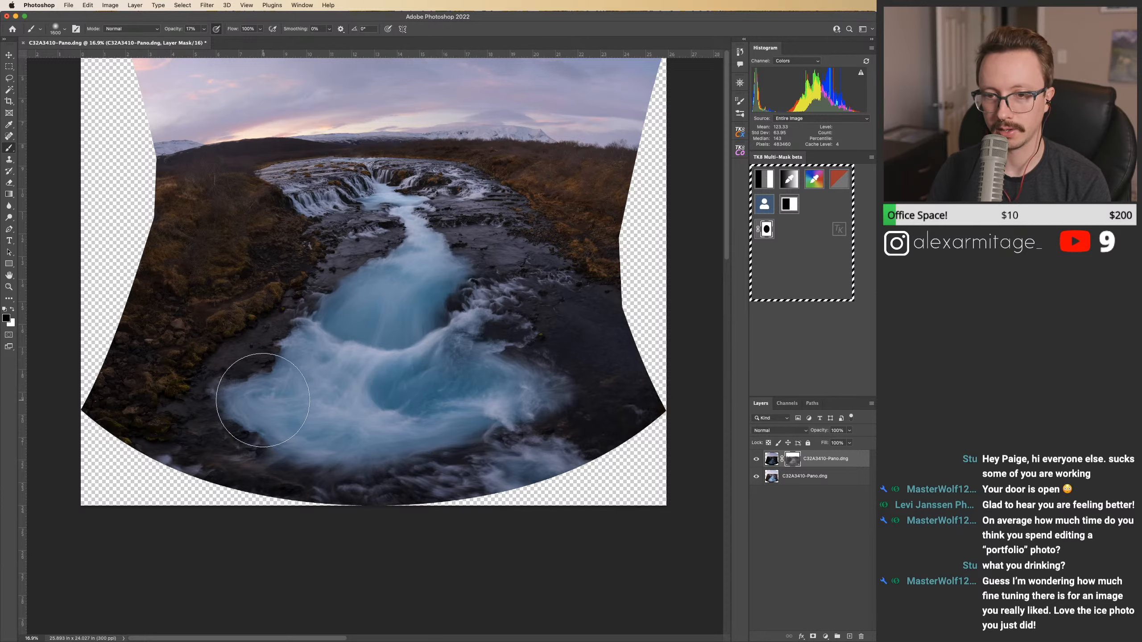
key("bracketright")
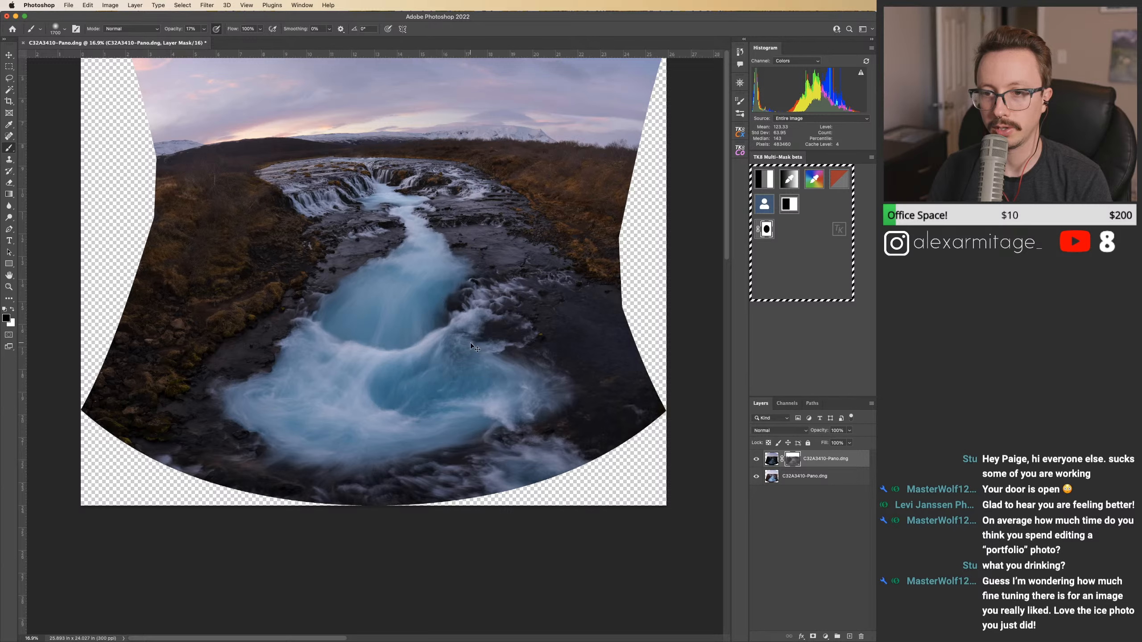
key("super+shift+z")
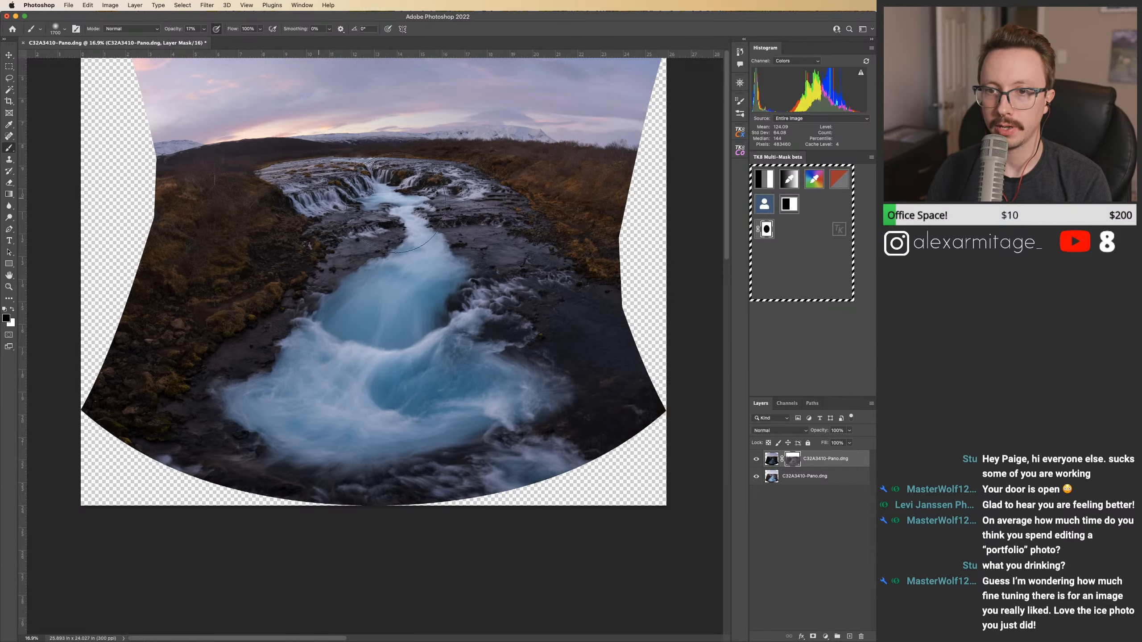
Step: Toggle the dark layer's visibility repeatedly to compare the whole blended panorama with the bright version
key("super+comma")
key("super+comma")
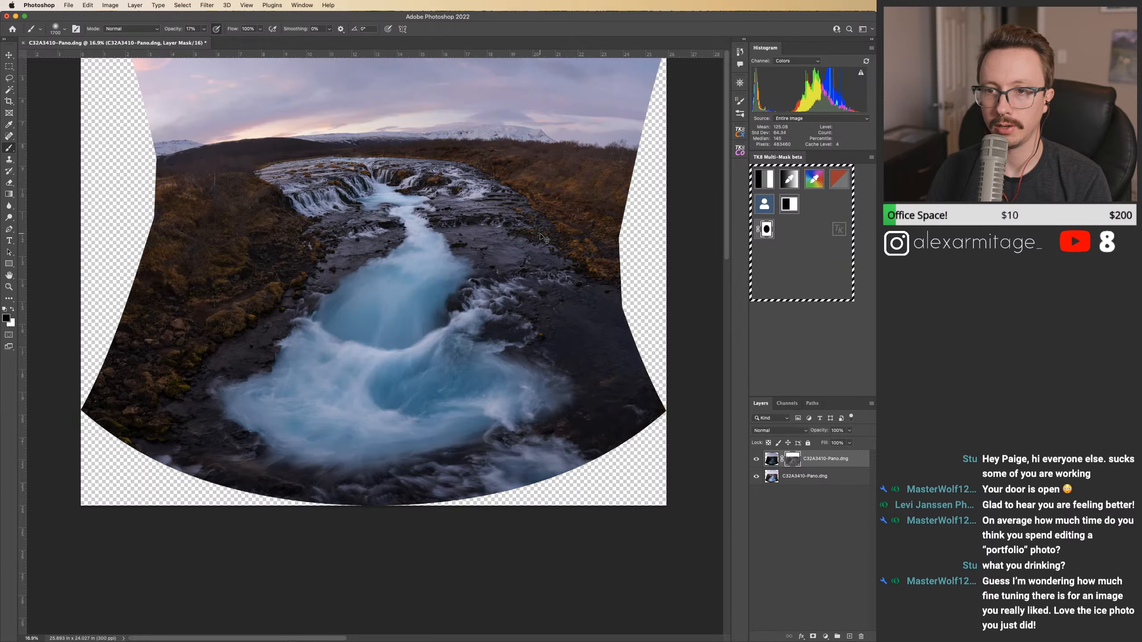
key("super+comma")
key("super+comma")
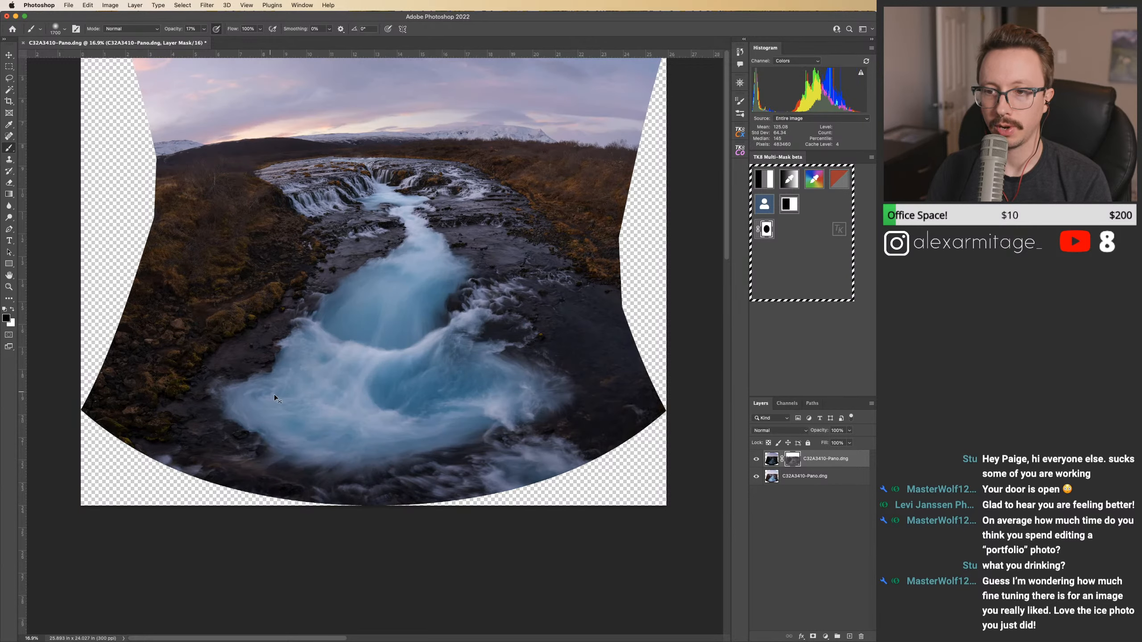
key("super+comma")
key("super+comma")
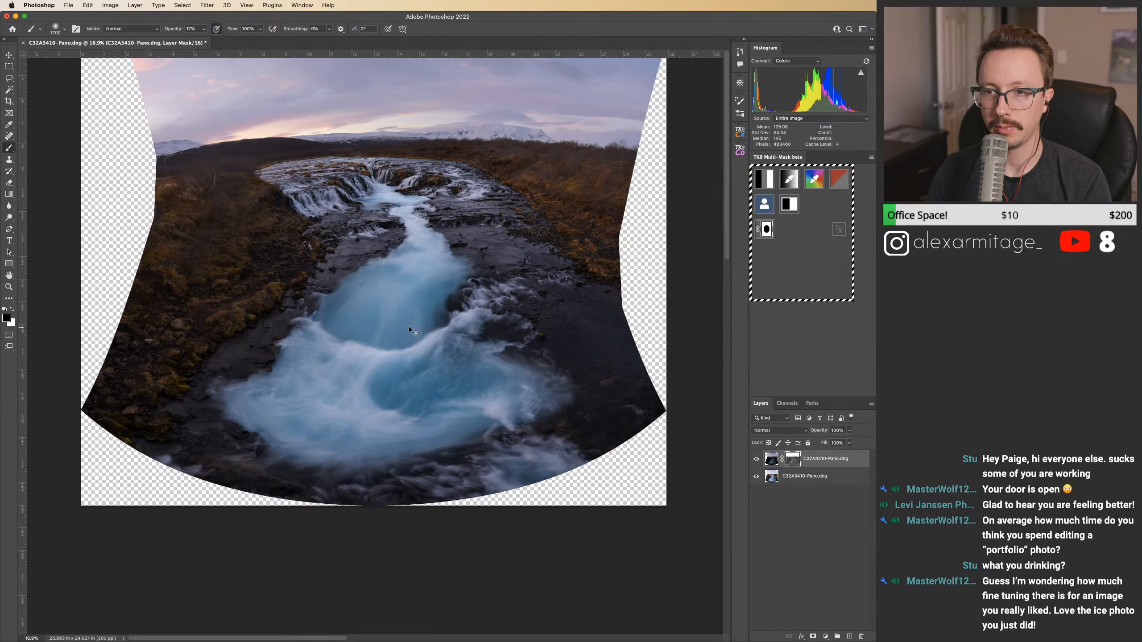
key("super+comma")
key("super+comma")
Step: Examine the blend closely around the rapids and rocks beside the river with the dark layer on and off
key("z")
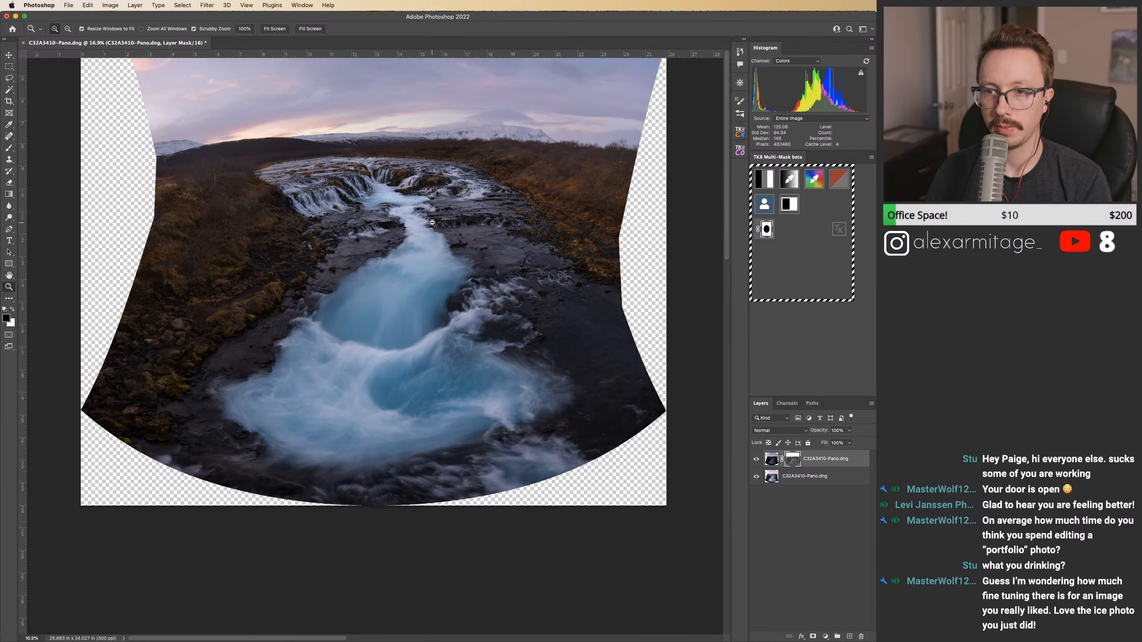
left_click_drag(433, 222, 300, 401)
key("super+comma")
key("super+comma")
key("super+comma")
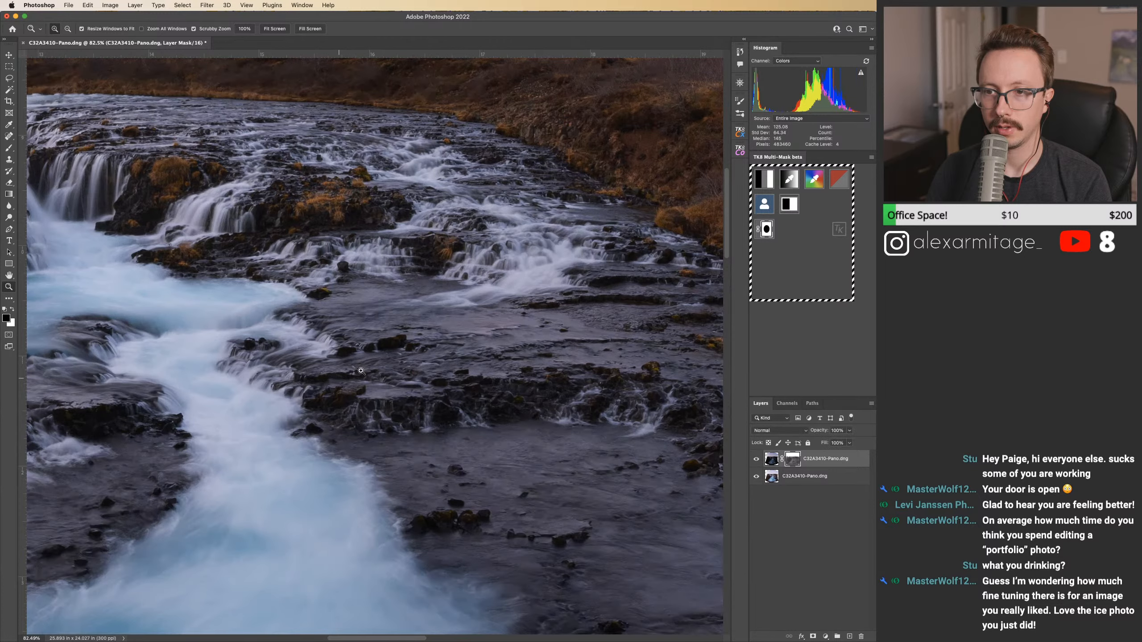
Step: Set the brush to size 600 and 29% opacity and paint black on the dark layer's mask over the far-side rapids
key("b")
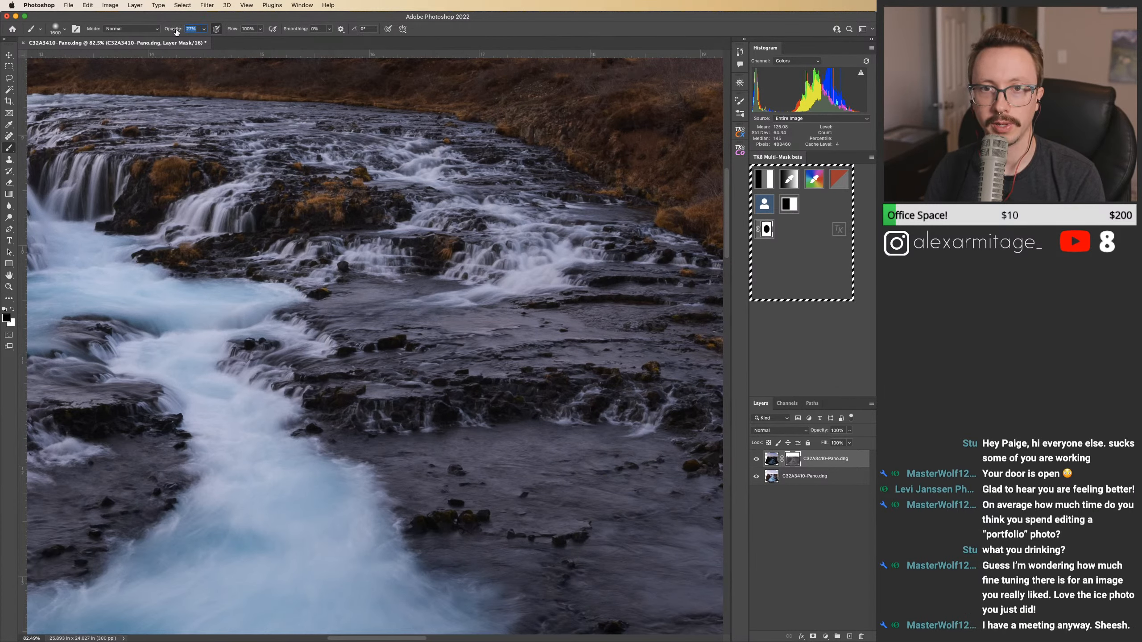
left_click_drag(176, 30, 178, 31)
key("bracketleft")
key("bracketleft")
key("bracketleft")
key("bracketleft")
key("bracketleft")
key("bracketleft")
key("bracketleft")
key("bracketleft")
key("bracketleft")
key("bracketleft")
key("bracketleft")
key("bracketleft")
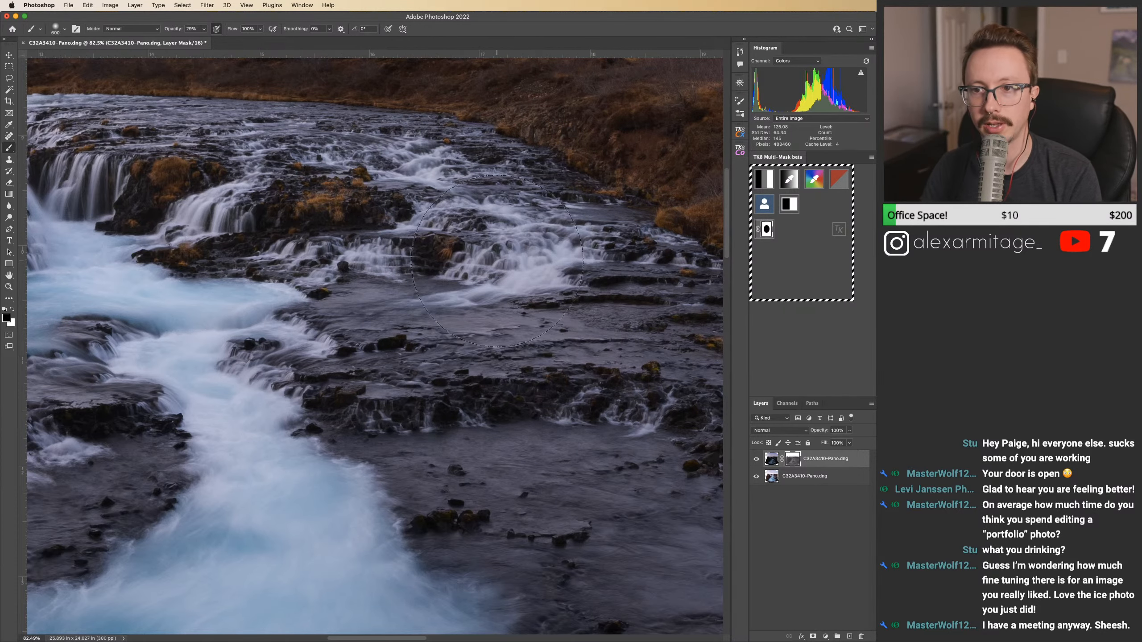
left_click_drag(532, 247, 549, 286)
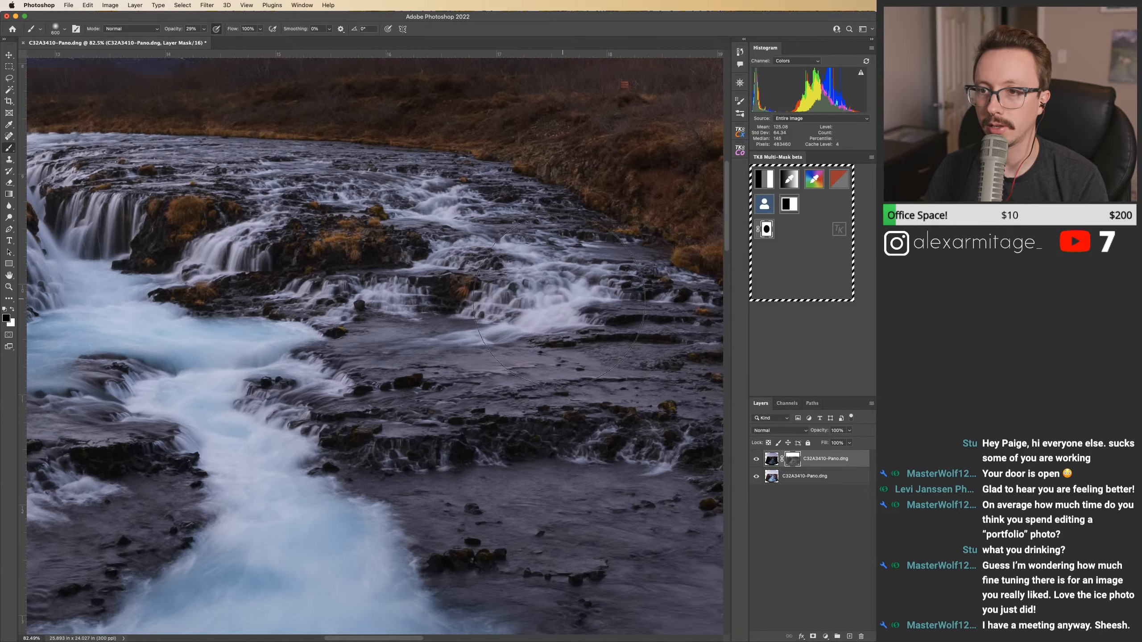
left_click_drag(335, 209, 468, 243)
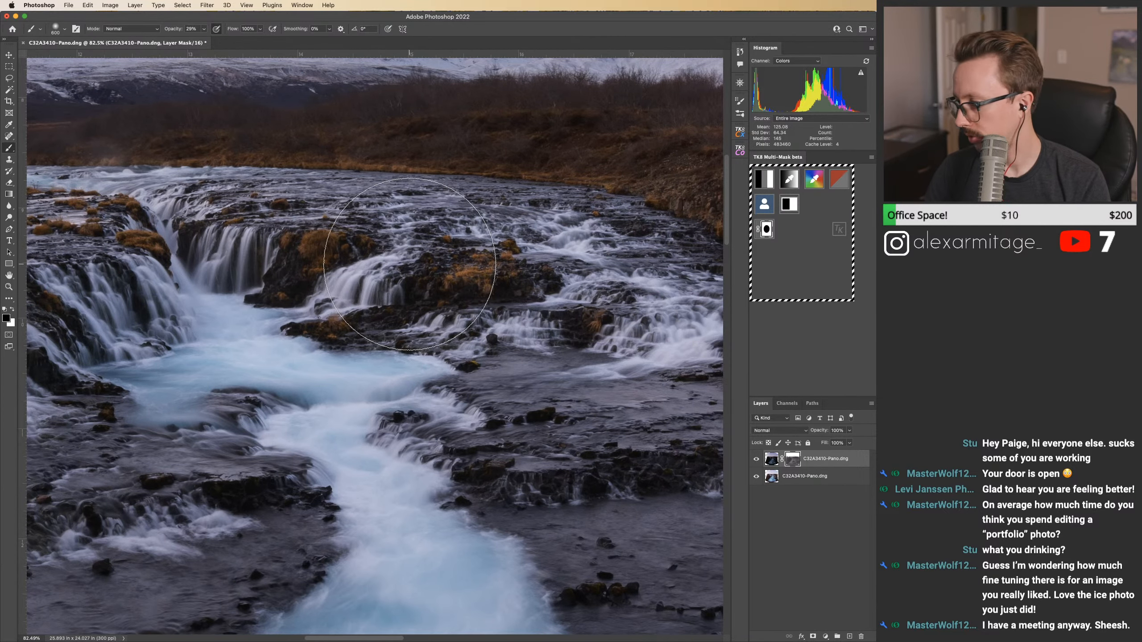
Step: Continue painting black on the mask across the waterfalls and the turquoise channel below them
left_click_drag(184, 210, 355, 244)
left_click_drag(272, 326, 353, 261)
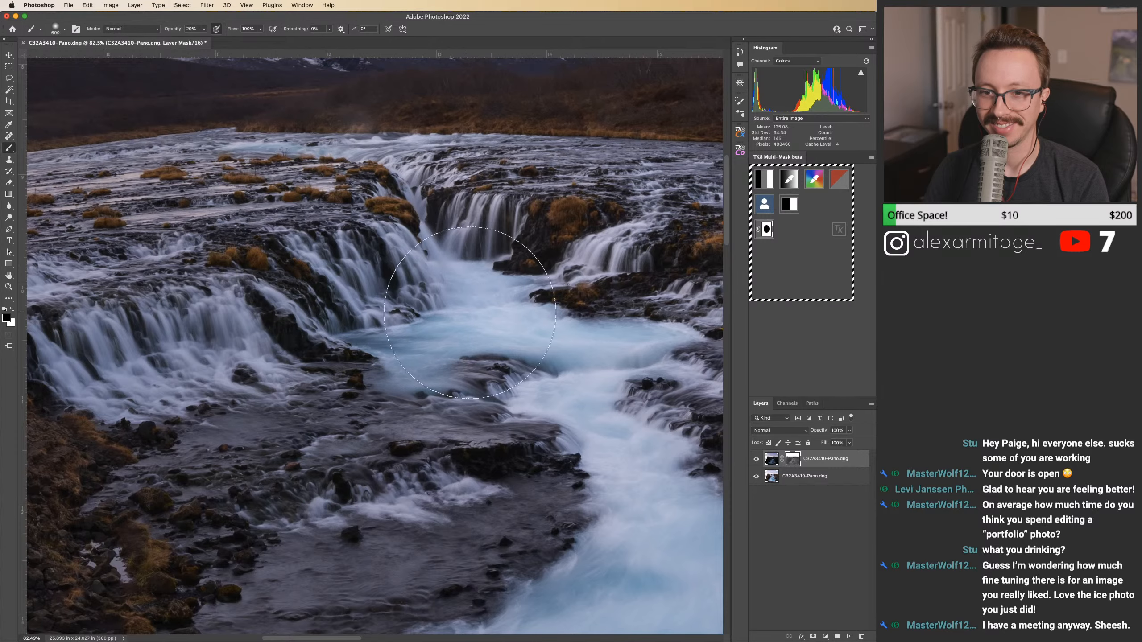
left_click_drag(252, 279, 526, 298)
left_click_drag(548, 382, 498, 255)
left_click_drag(472, 313, 447, 117)
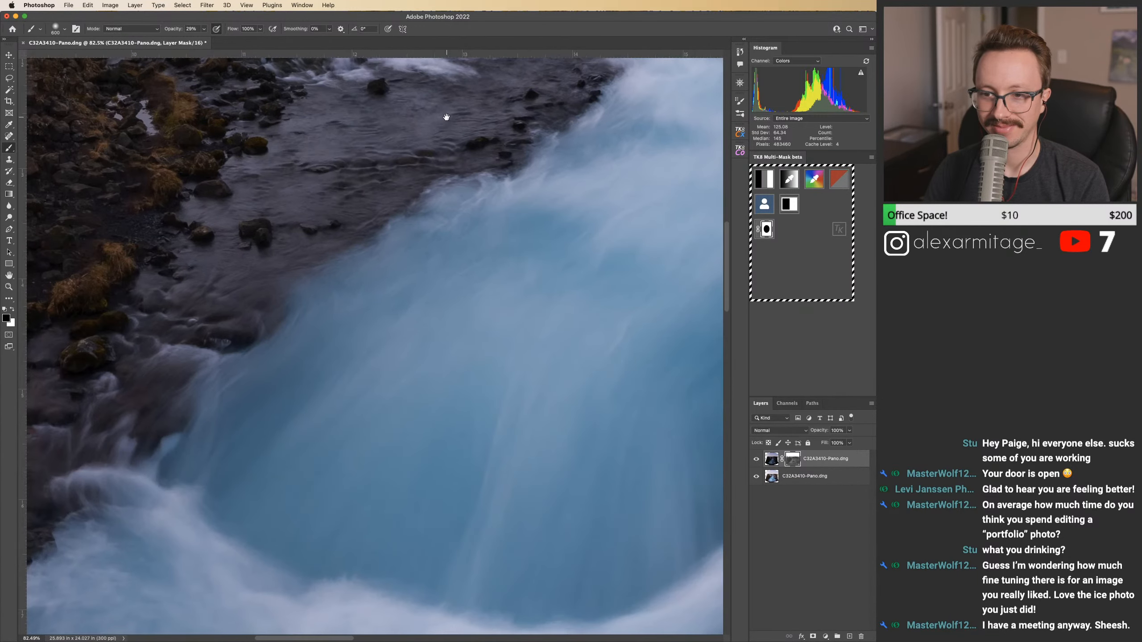
Step: Compare the lower pool and surrounding foreground with the dark layer hidden and shown
scroll(438, 250, "down", 6)
scroll(367, 248, "up", 2)
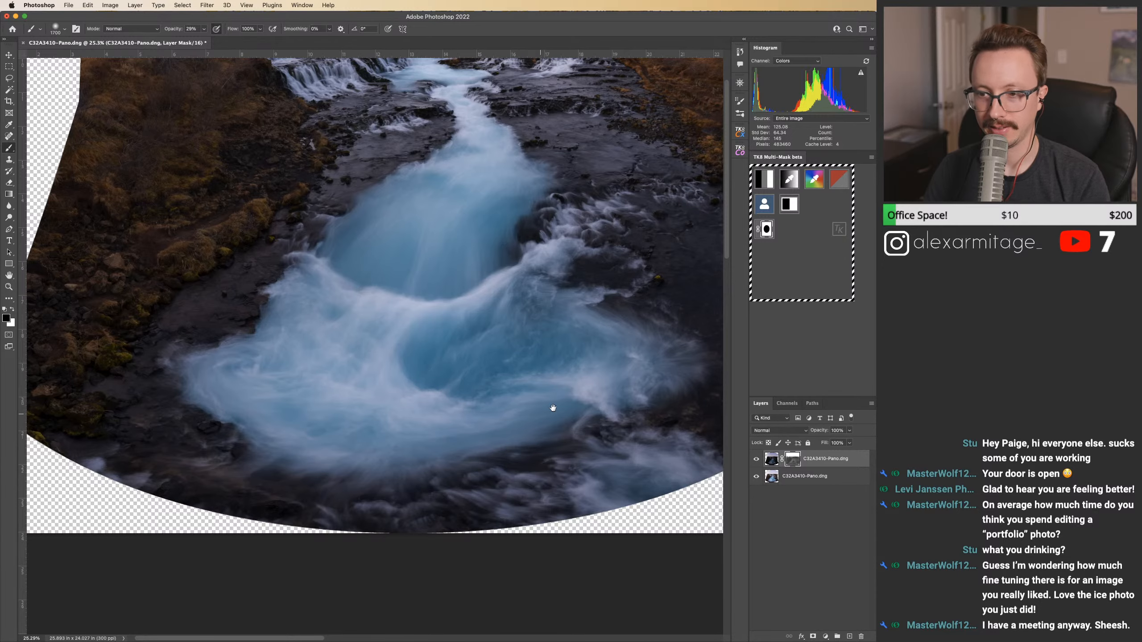
scroll(573, 285, "up", 2)
scroll(573, 286, "right", 2)
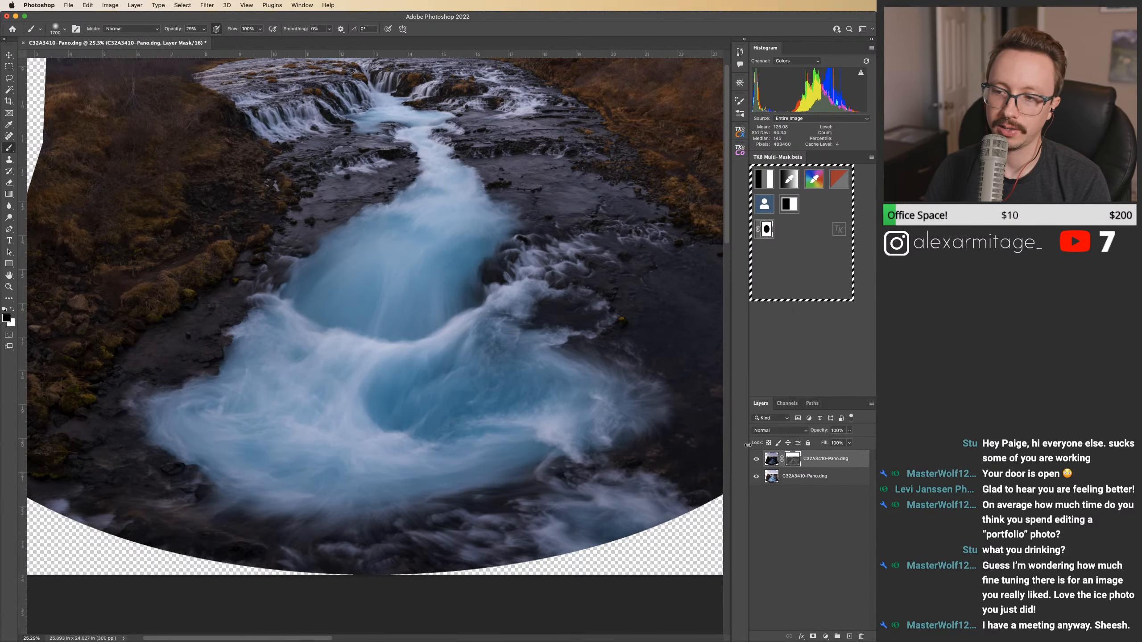
left_click(756, 461)
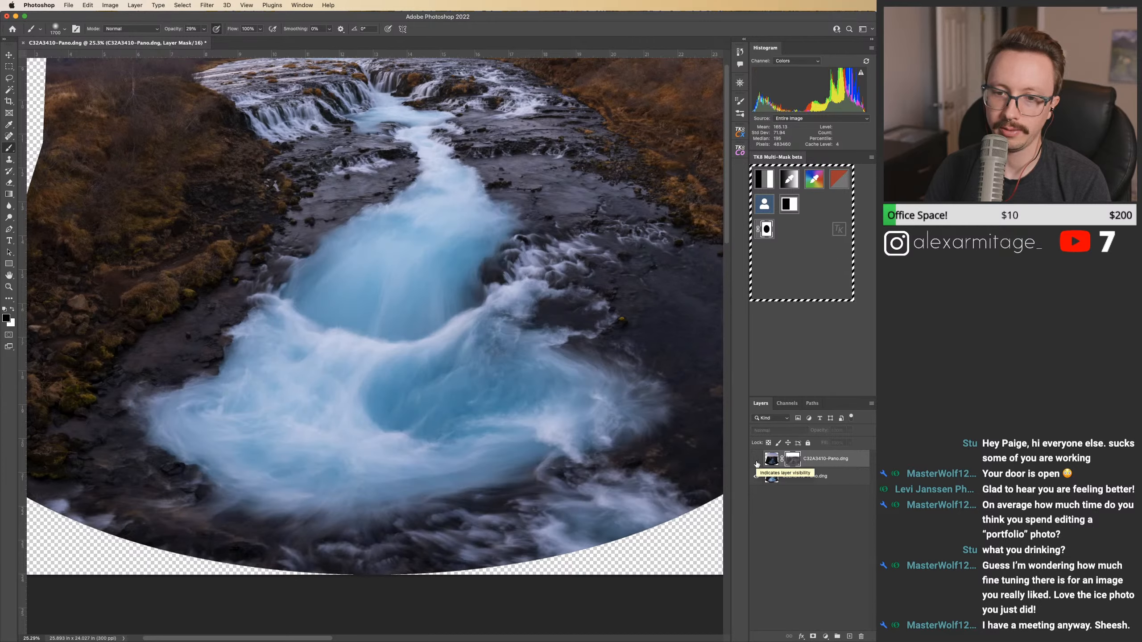
left_click(756, 461)
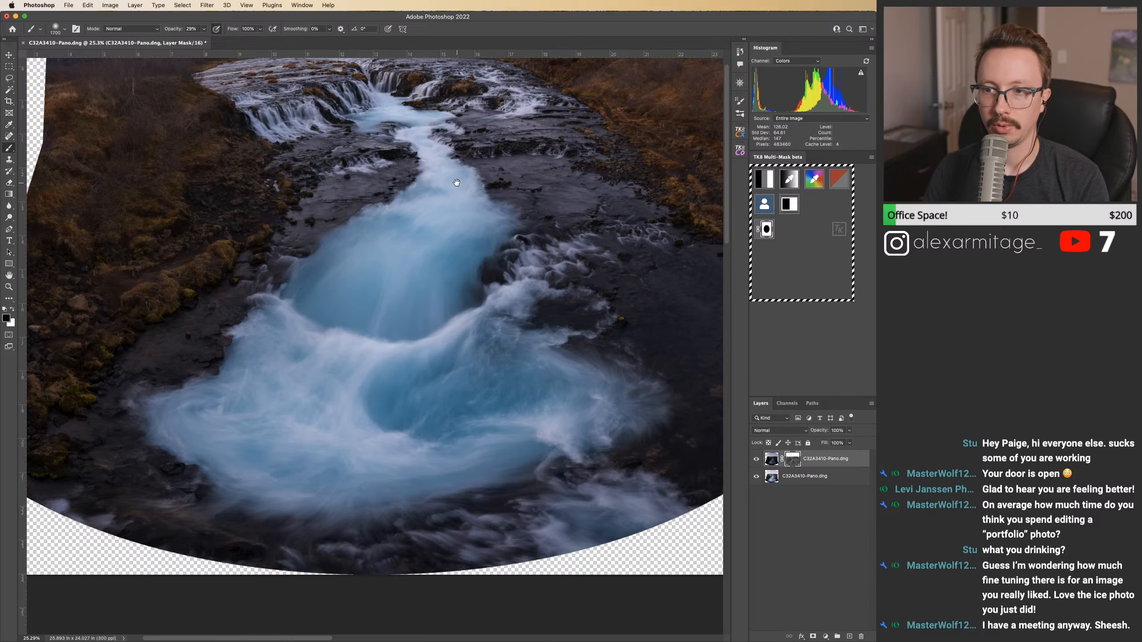
Step: Try a white stroke on the mask over the lower pool, undo it, and set the brush opacity to 17%
left_click_drag(456, 193, 445, 249)
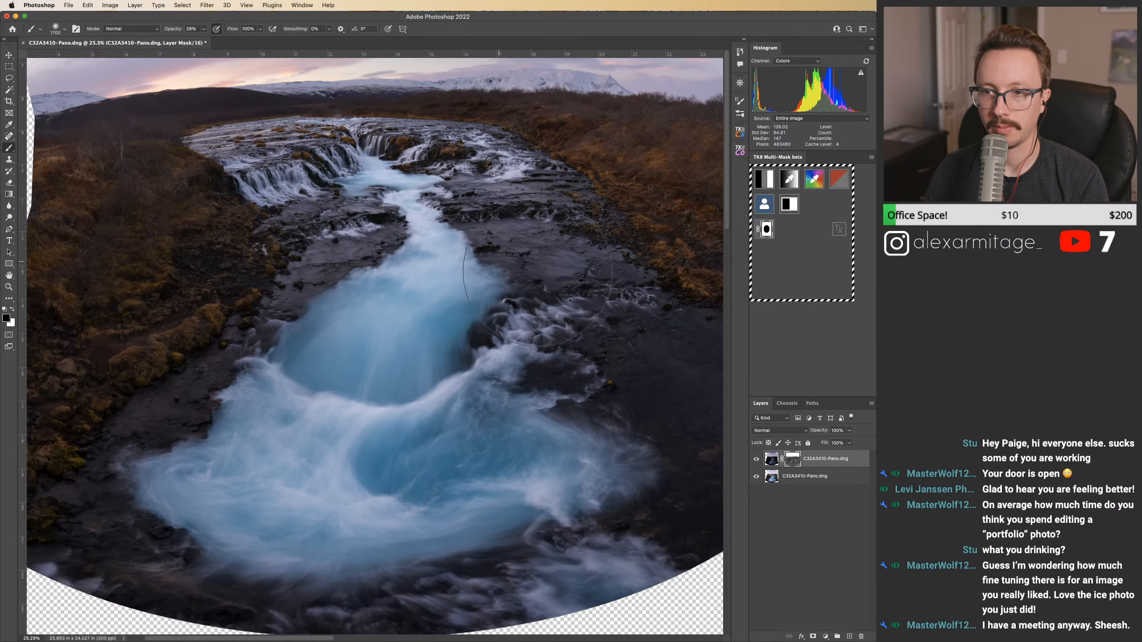
left_click_drag(441, 372, 441, 287)
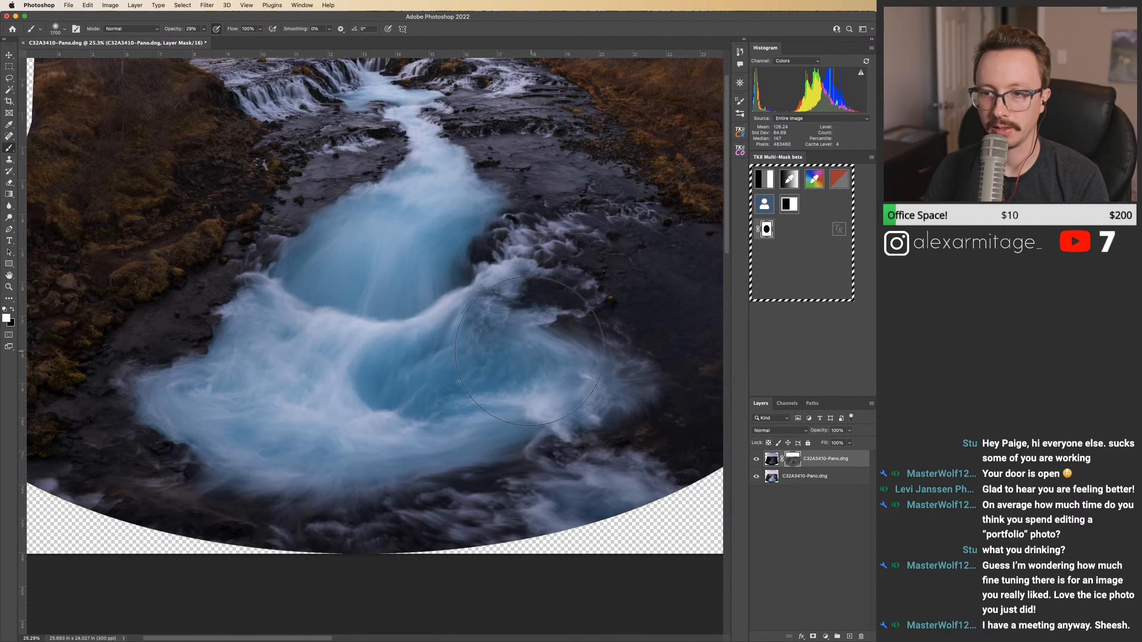
left_click_drag(529, 351, 367, 384)
key("super+z")
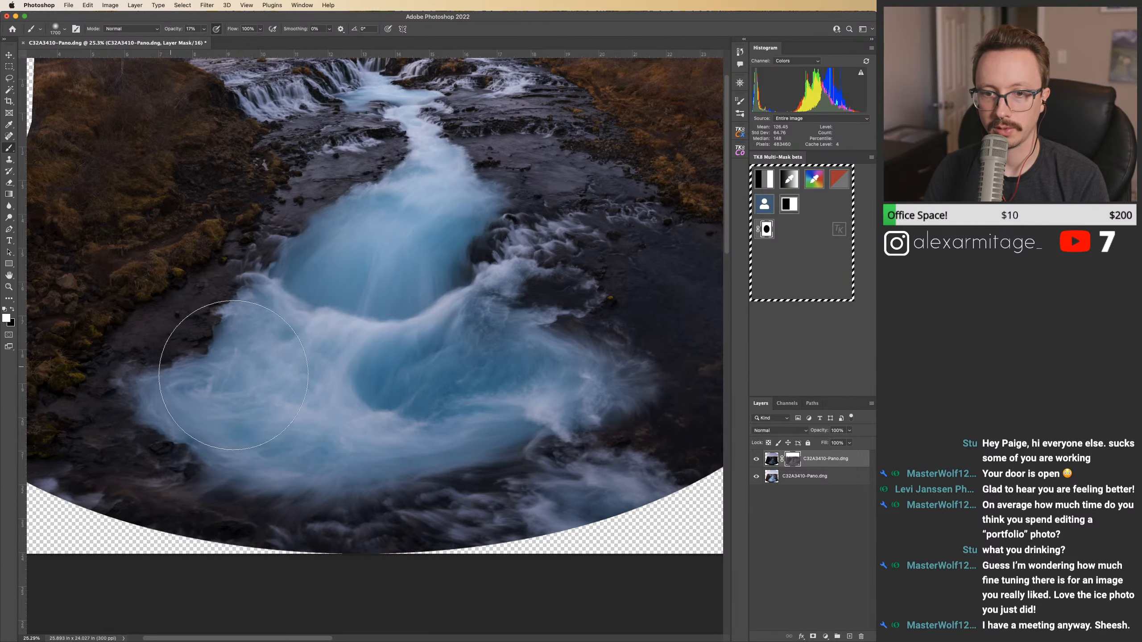
left_click_drag(299, 207, 313, 239)
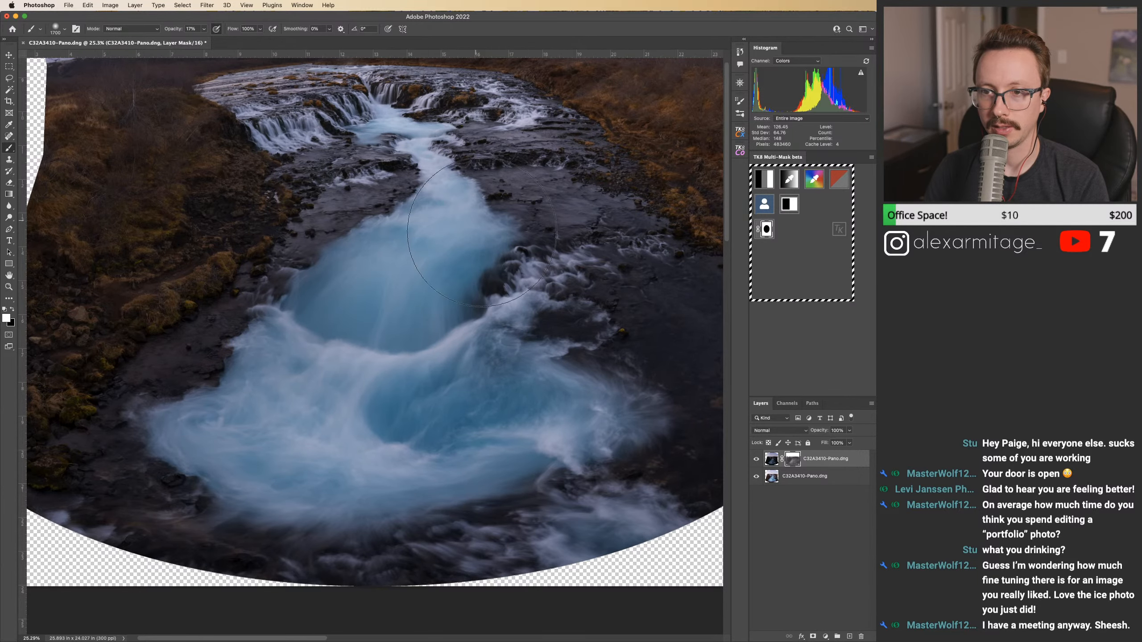
Step: Compare the narrow channel and rocky ledges up close with the dark layer off and on
key("z")
left_click_drag(447, 149, 510, 156)
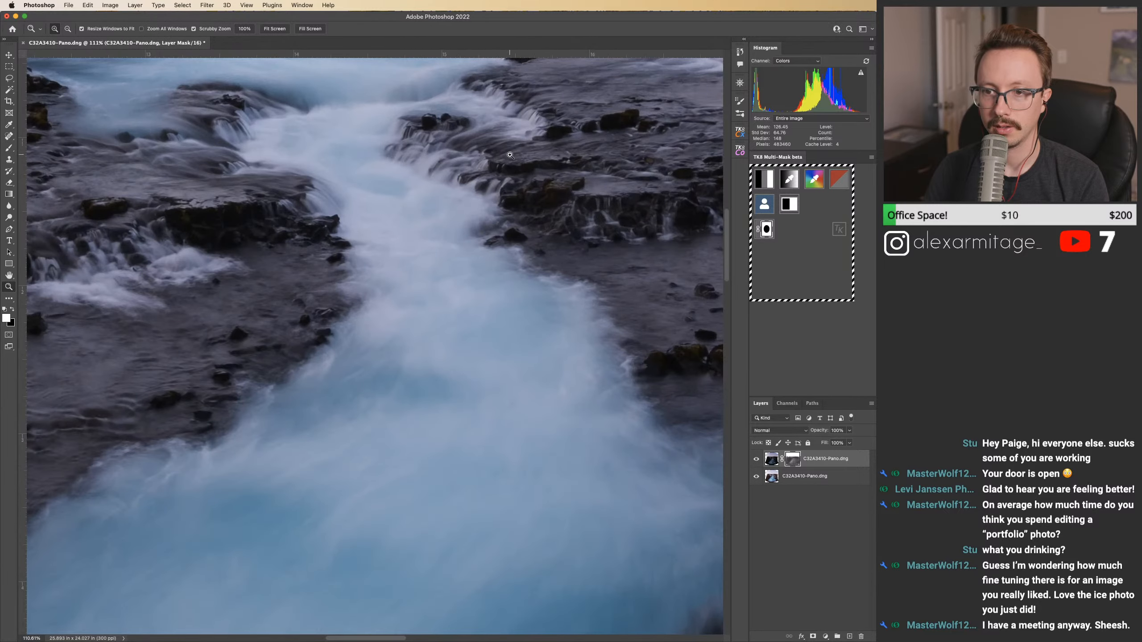
key("super+comma")
key("super+comma")
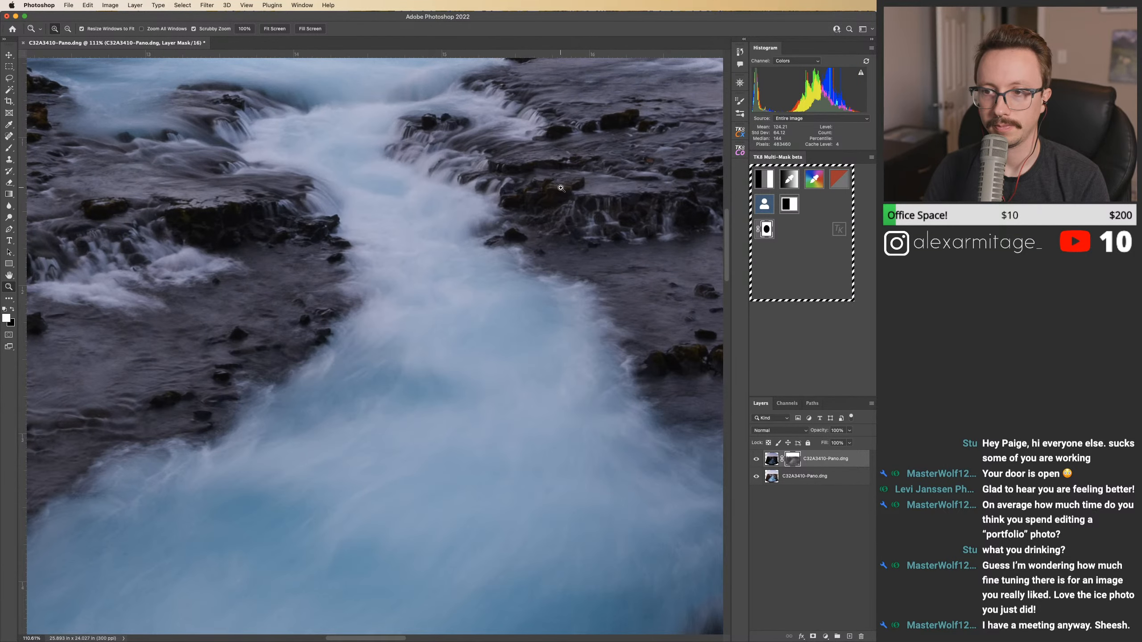
left_click_drag(562, 188, 584, 309)
Step: Reduce the brush to size 300 and paint black at 17% opacity on the mask over the narrow channel and rapids
key("b")
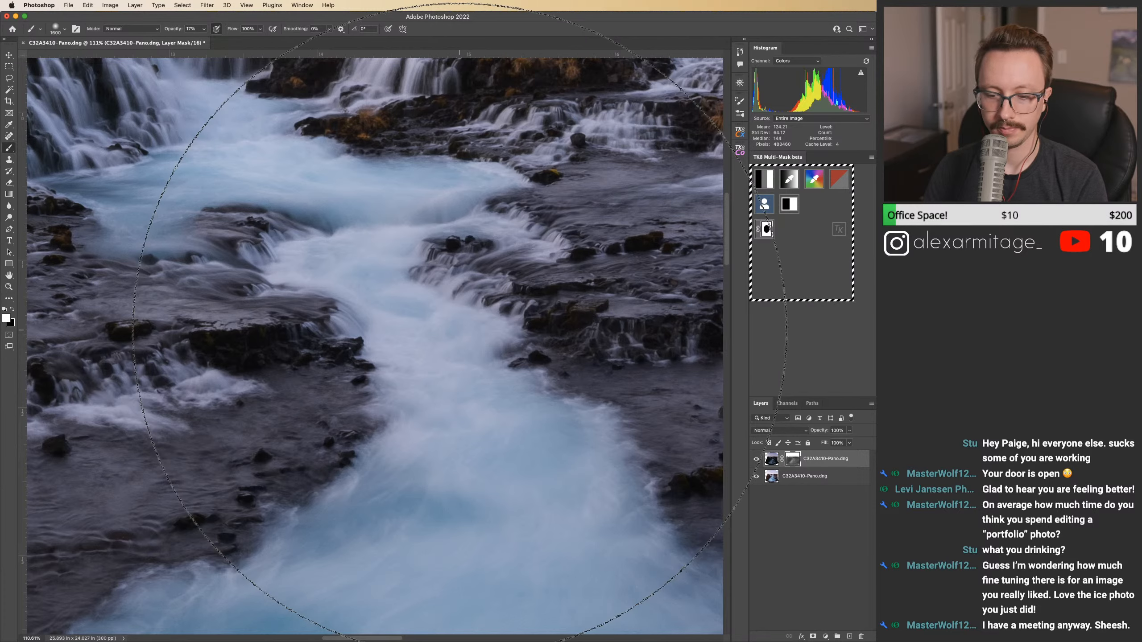
key("bracketleft")
key("bracketleft")
key("bracketleft")
key("bracketleft")
key("bracketleft")
key("bracketleft")
key("bracketleft")
key("bracketleft")
key("bracketleft")
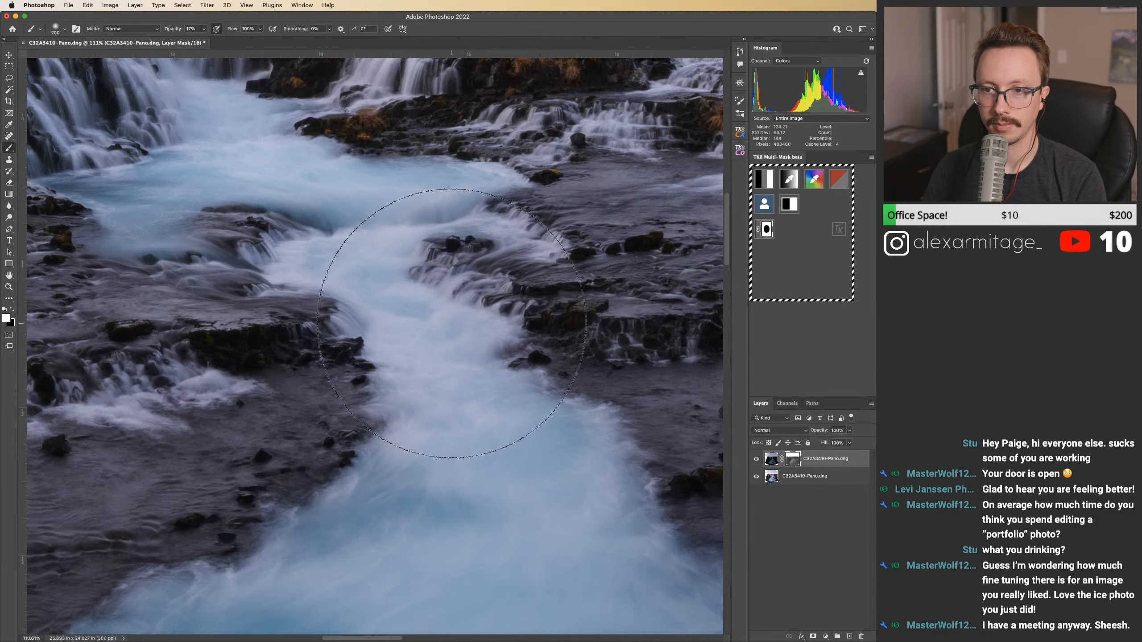
key("x")
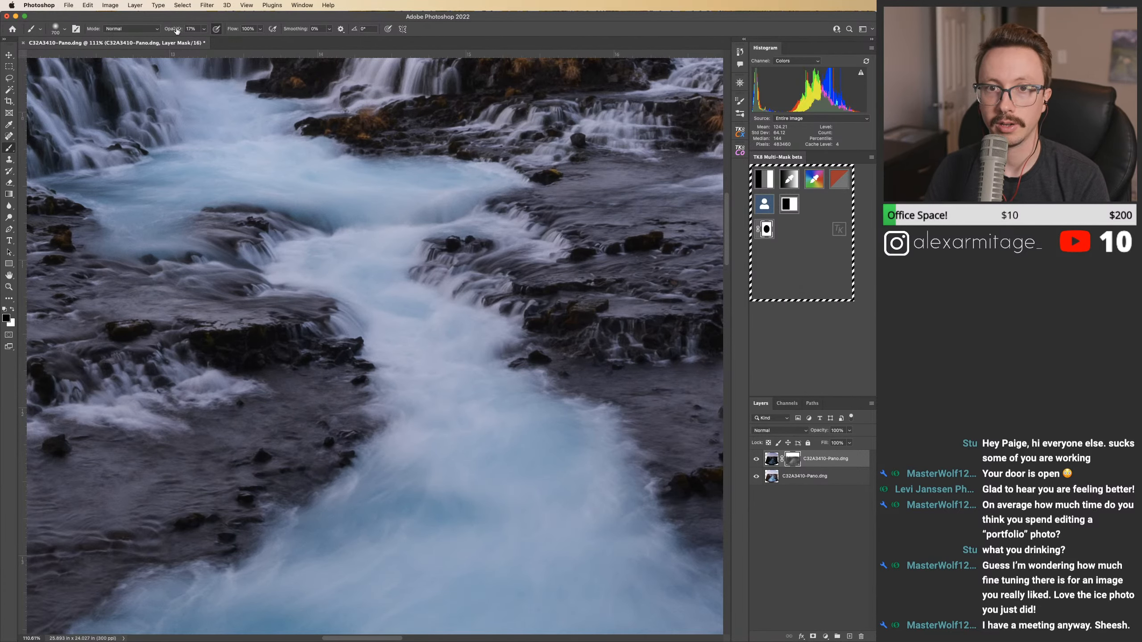
key("bracketleft")
key("bracketleft")
key("bracketleft")
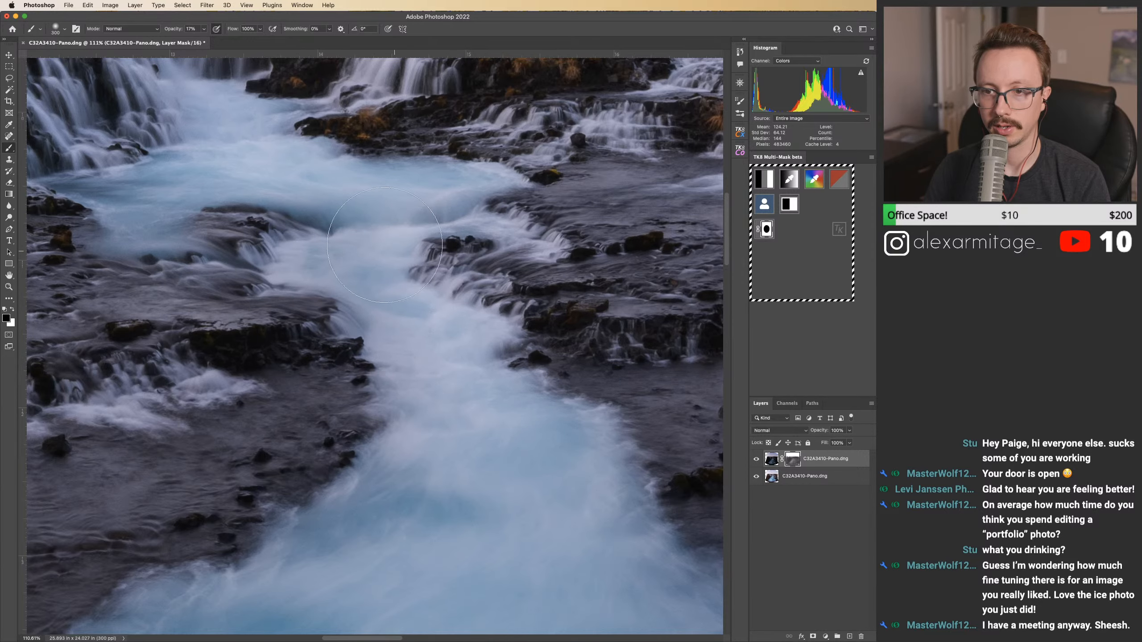
scroll(529, 368, "up", 5)
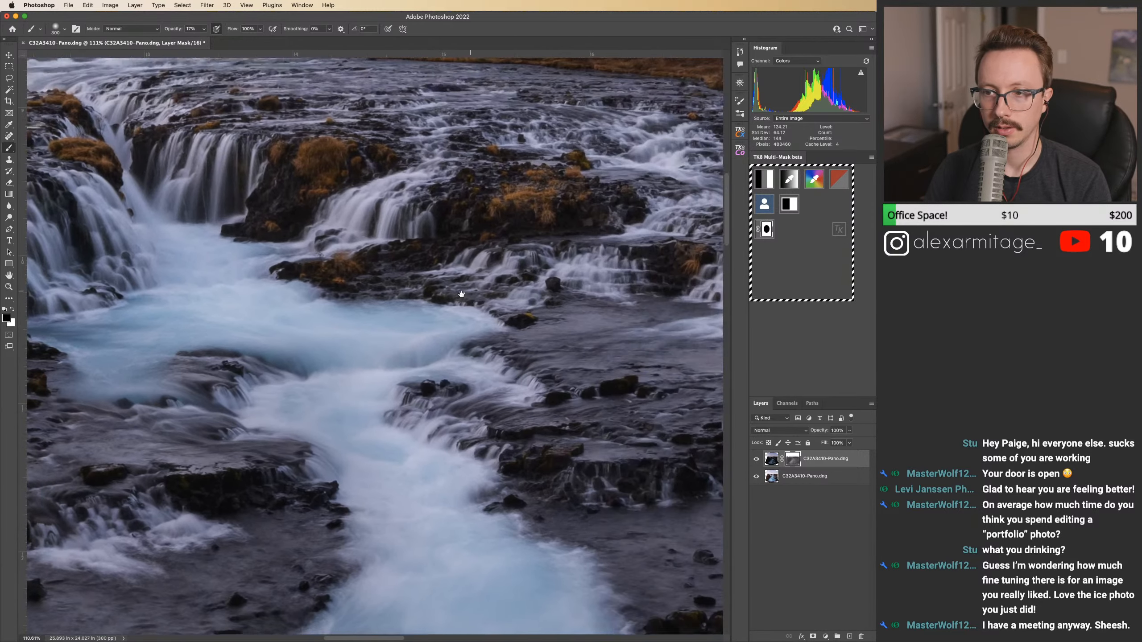
scroll(547, 286, "right", 10)
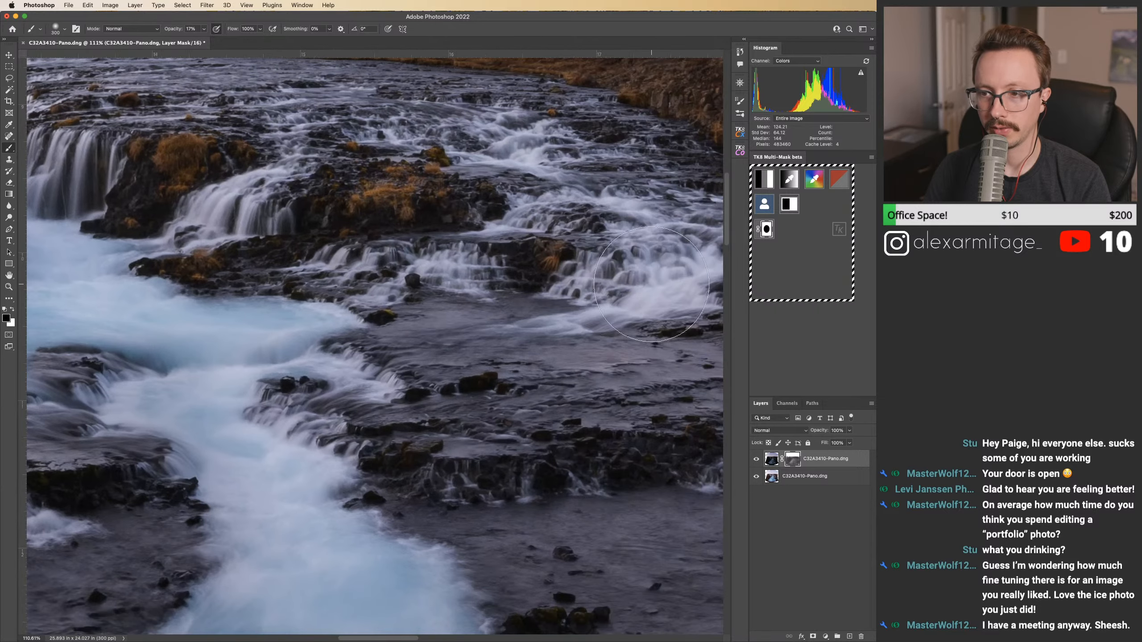
scroll(449, 261, "left", 20)
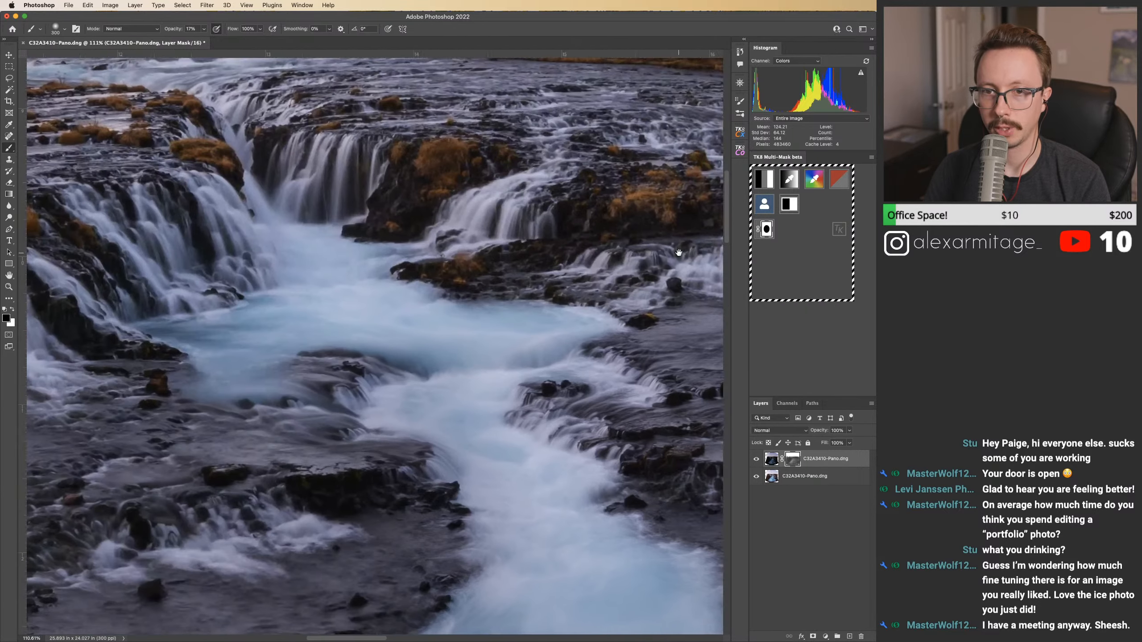
Step: Refine the mask around the main waterfalls and mossy rocks, alternating white and black at 17% opacity
key("x")
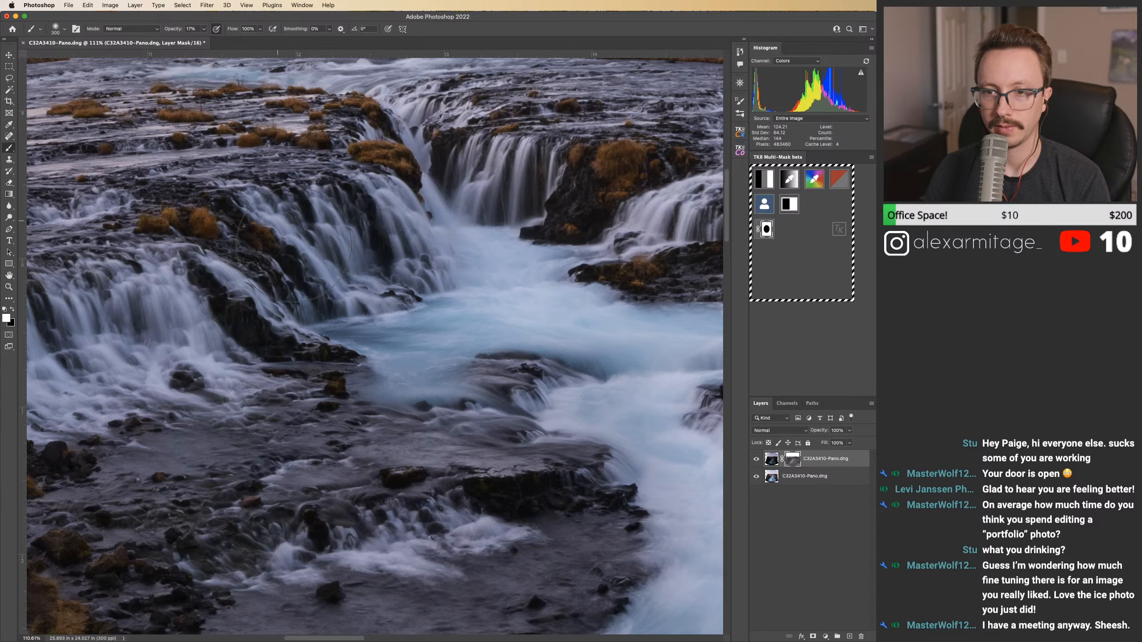
scroll(502, 249, "up", 3)
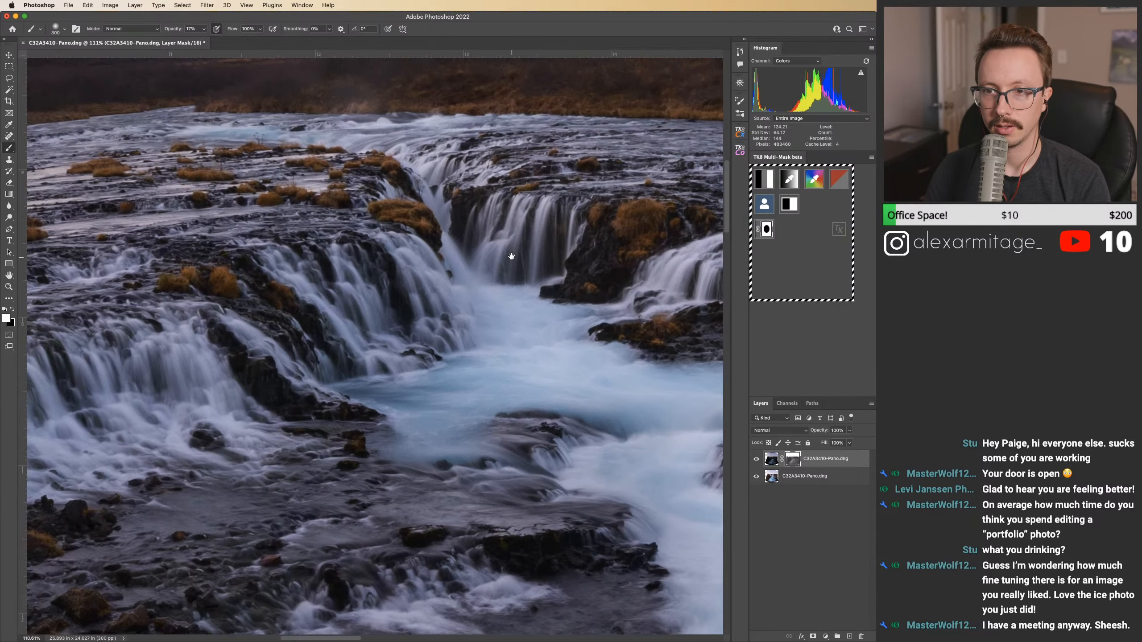
left_click_drag(559, 203, 410, 145)
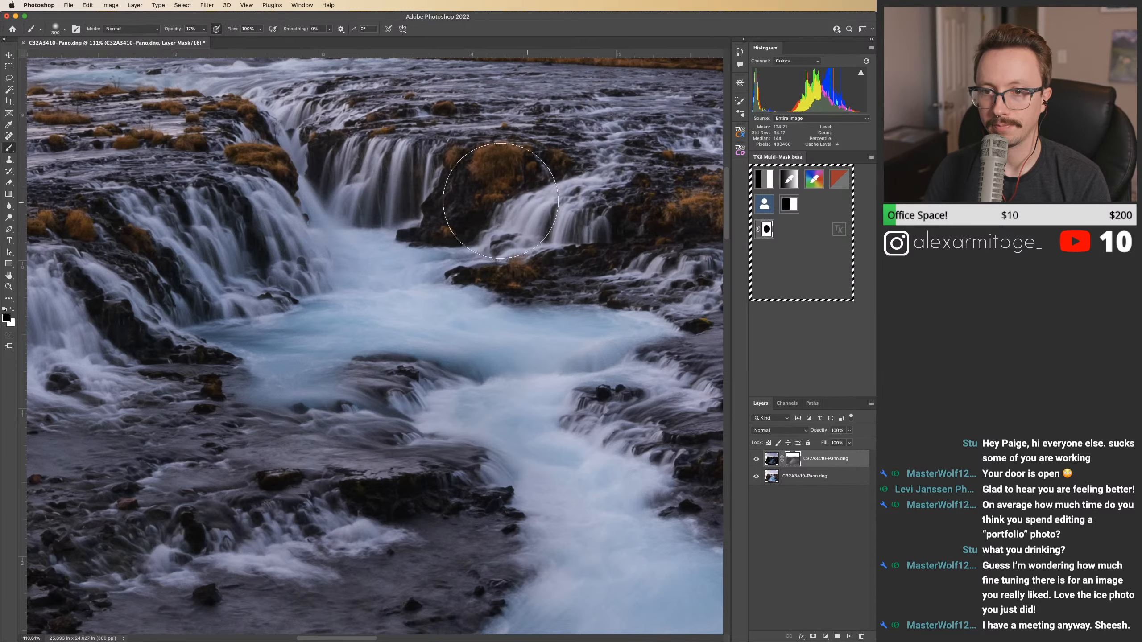
left_click_drag(264, 210, 532, 159)
left_click_drag(360, 250, 436, 232)
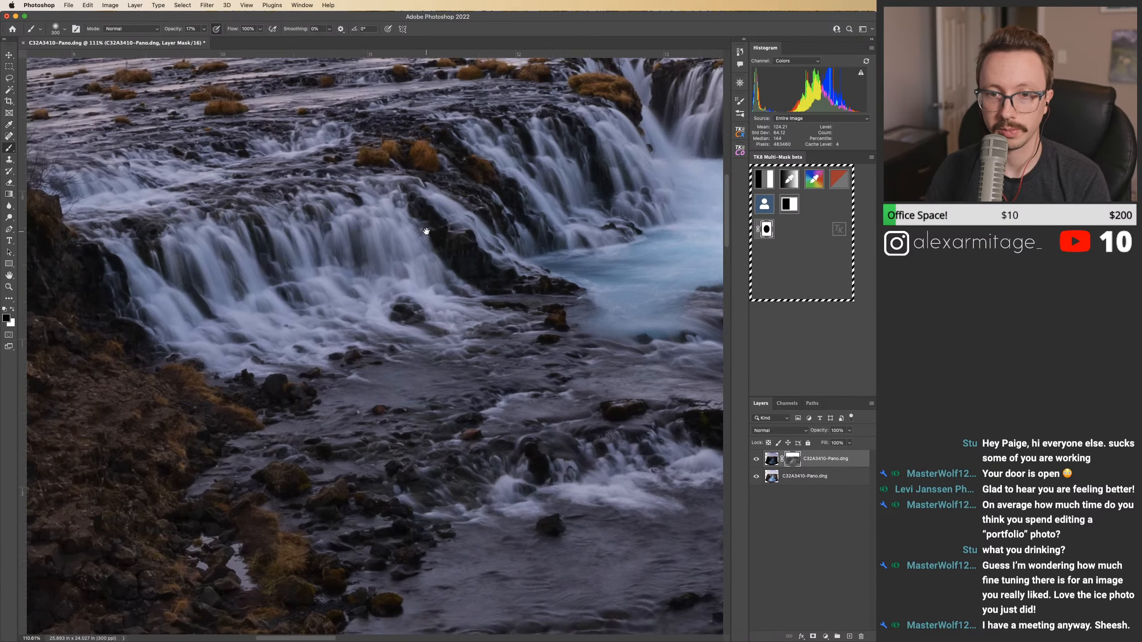
Step: Paint white with a larger brush at 17% opacity on the mask over the near-bank waterfall, shallow stream and pool edge
key("x")
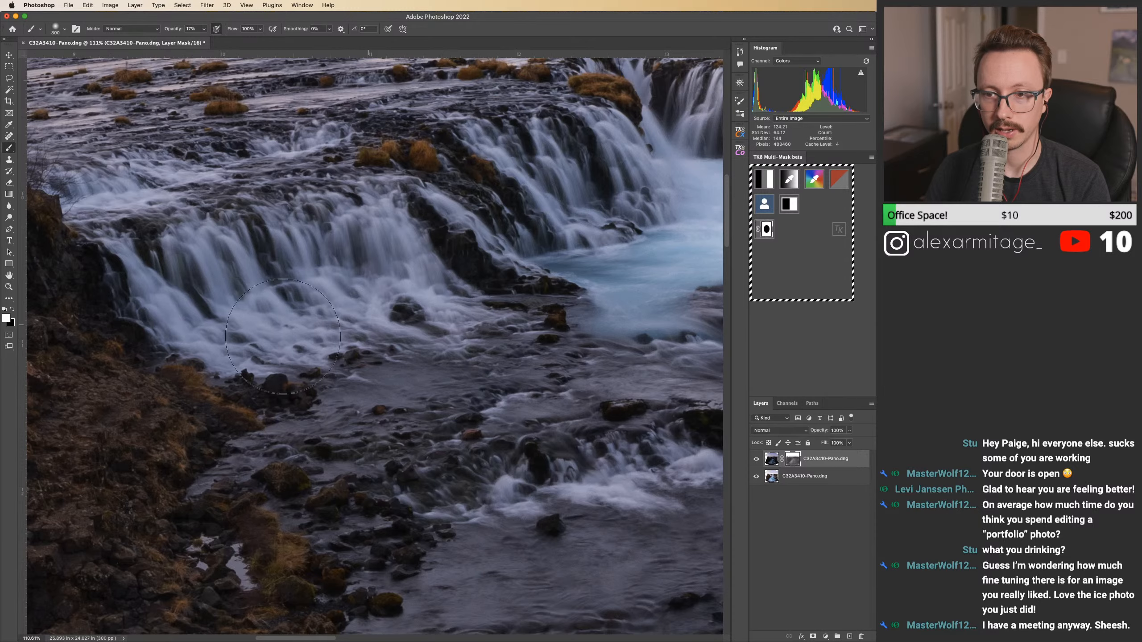
scroll(428, 314, "down", 5)
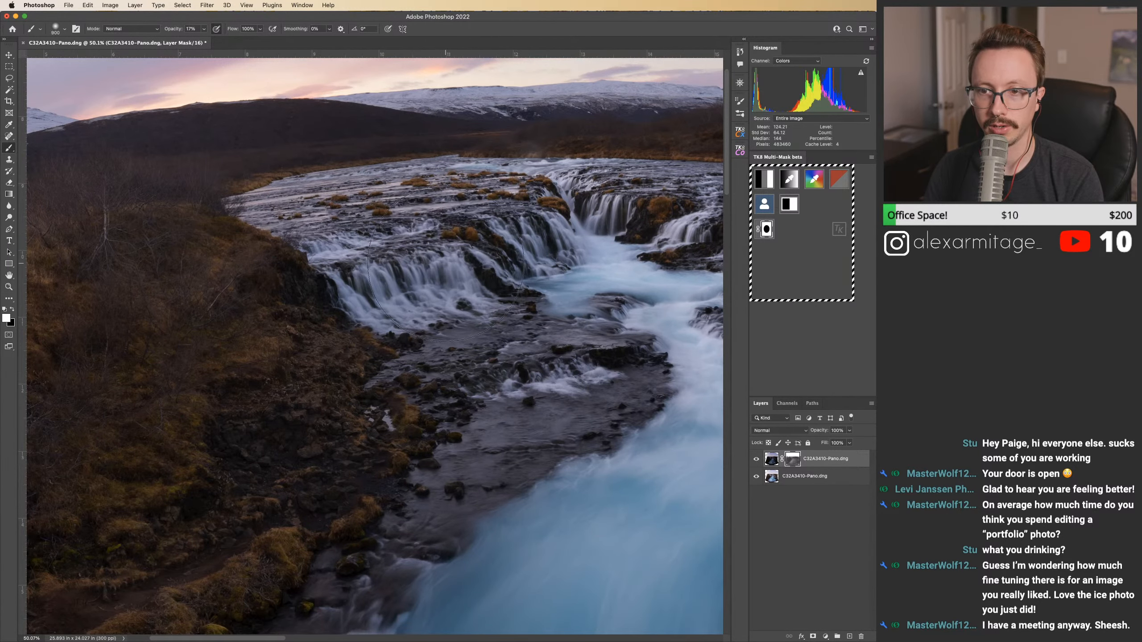
left_click_drag(455, 384, 363, 291)
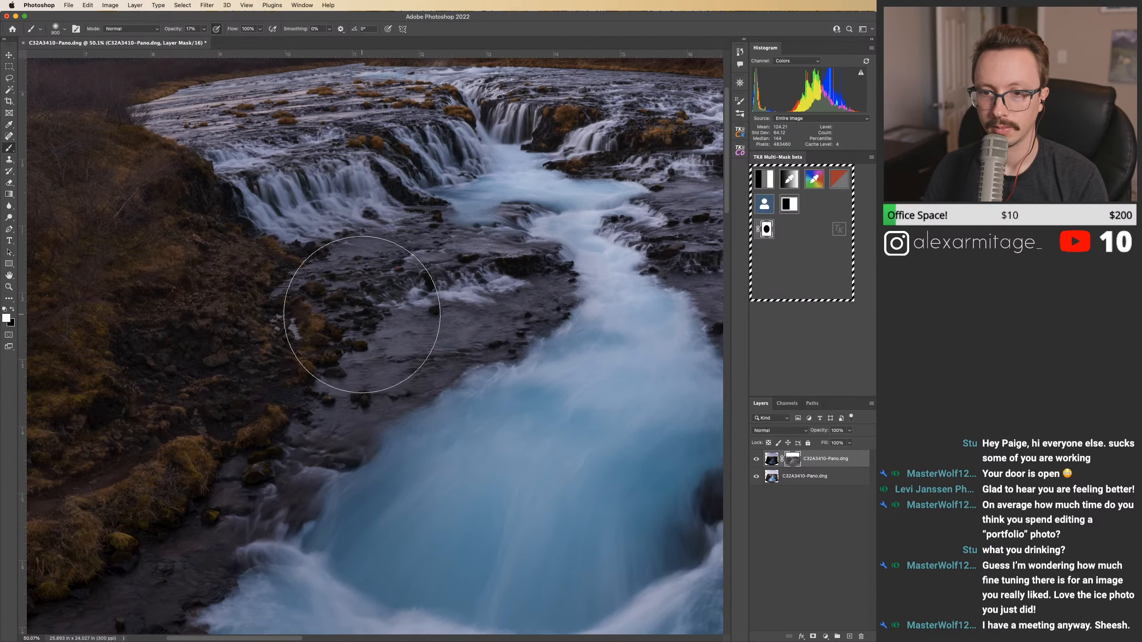
left_click_drag(410, 330, 389, 153)
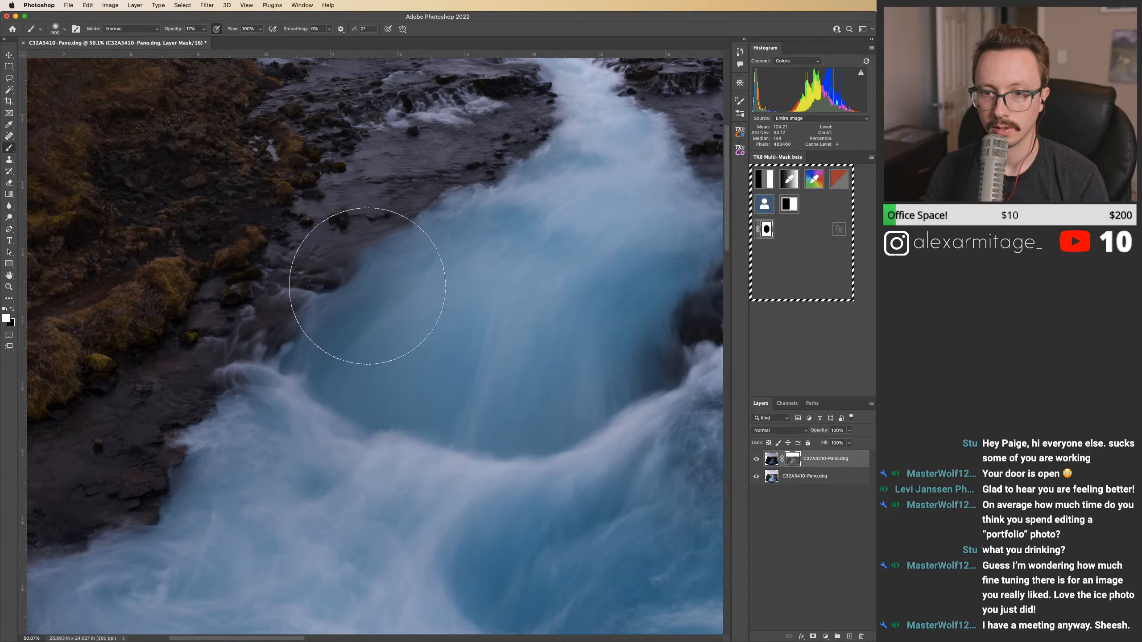
Step: Reduce the brush to size 400 and paint white at 17% opacity on the mask over the rocks beside the narrow channel
key("z")
left_click_drag(368, 286, 323, 321)
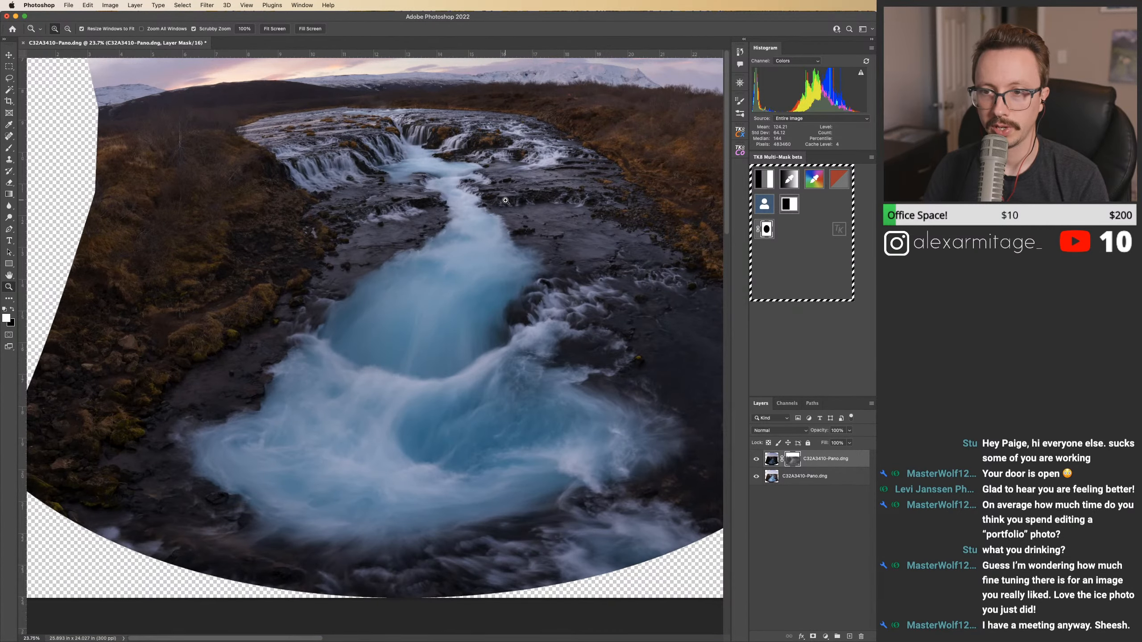
left_click_drag(473, 187, 517, 187)
key("b")
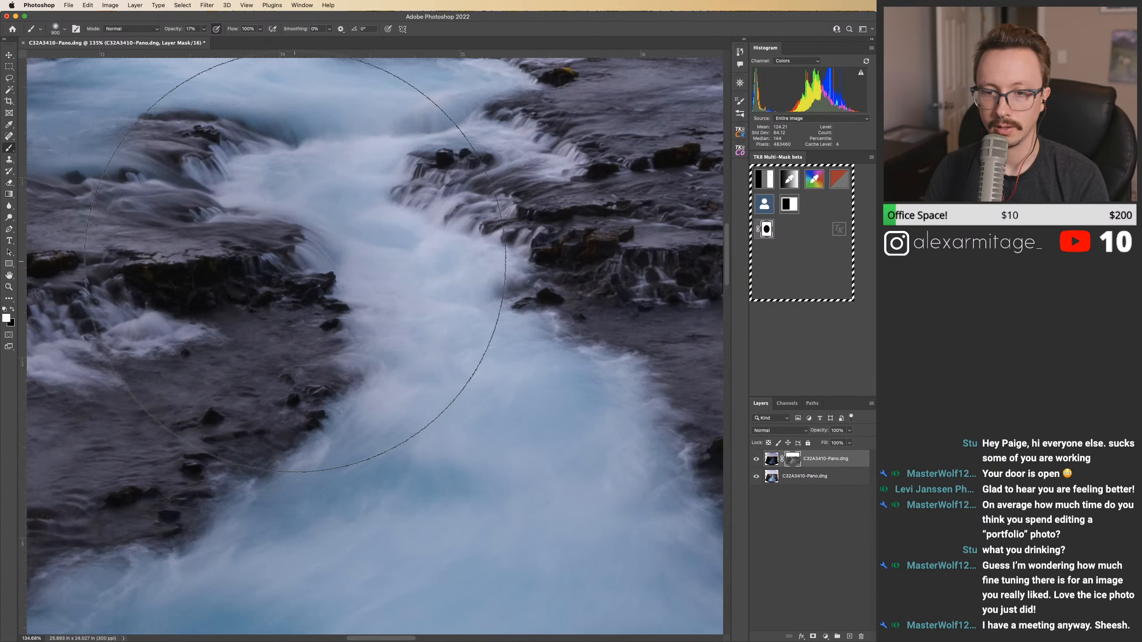
key("bracketleft")
key("bracketleft")
key("bracketleft")
key("bracketleft")
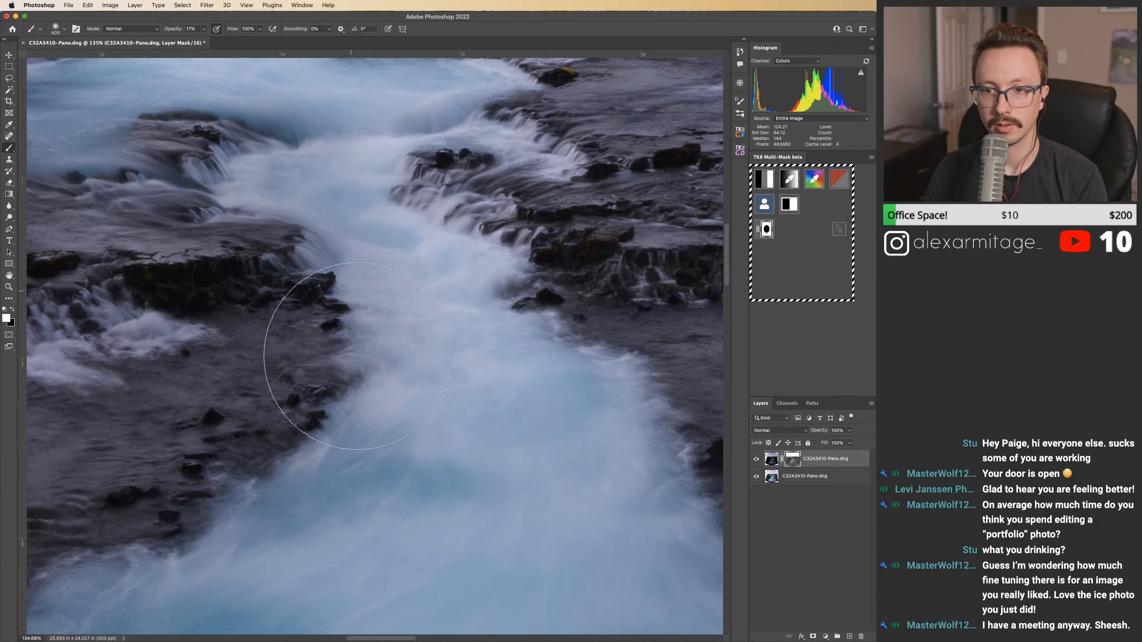
left_click_drag(239, 301, 396, 266)
key("z")
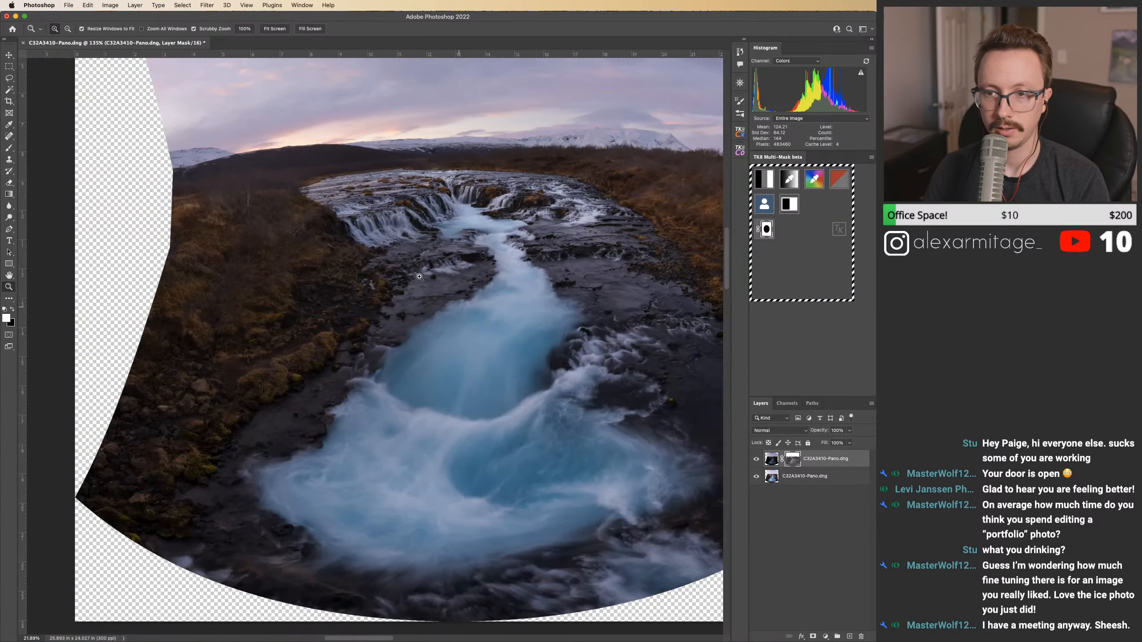
Step: Toggle the masked top layer's visibility several times to compare the whole panorama with and without the blend
left_click_drag(502, 301, 399, 247)
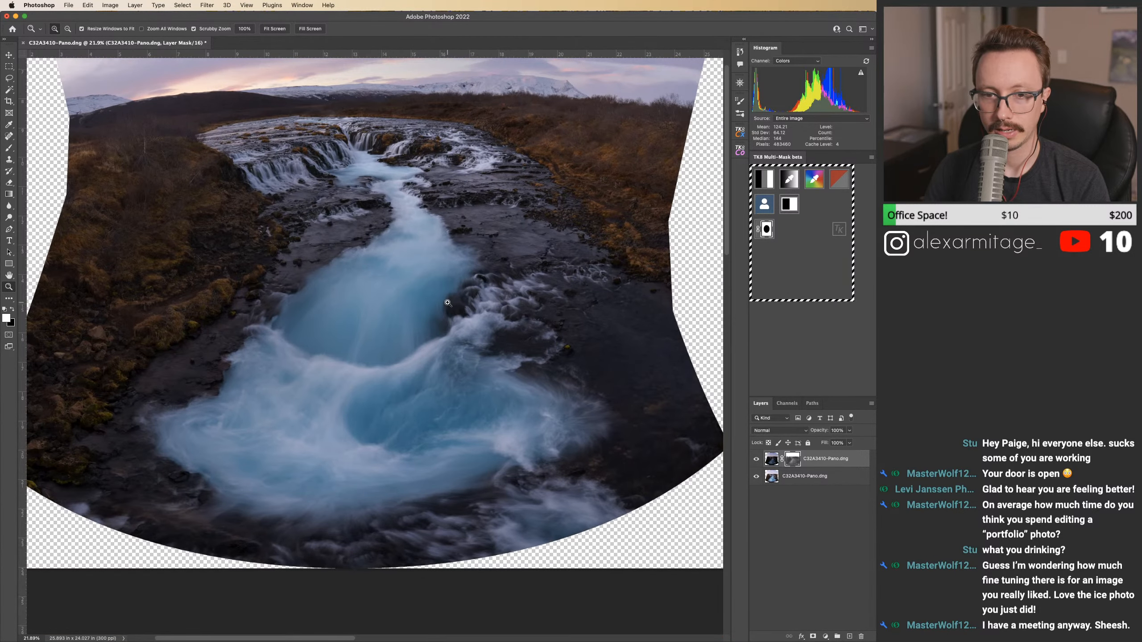
left_click_drag(448, 302, 415, 311)
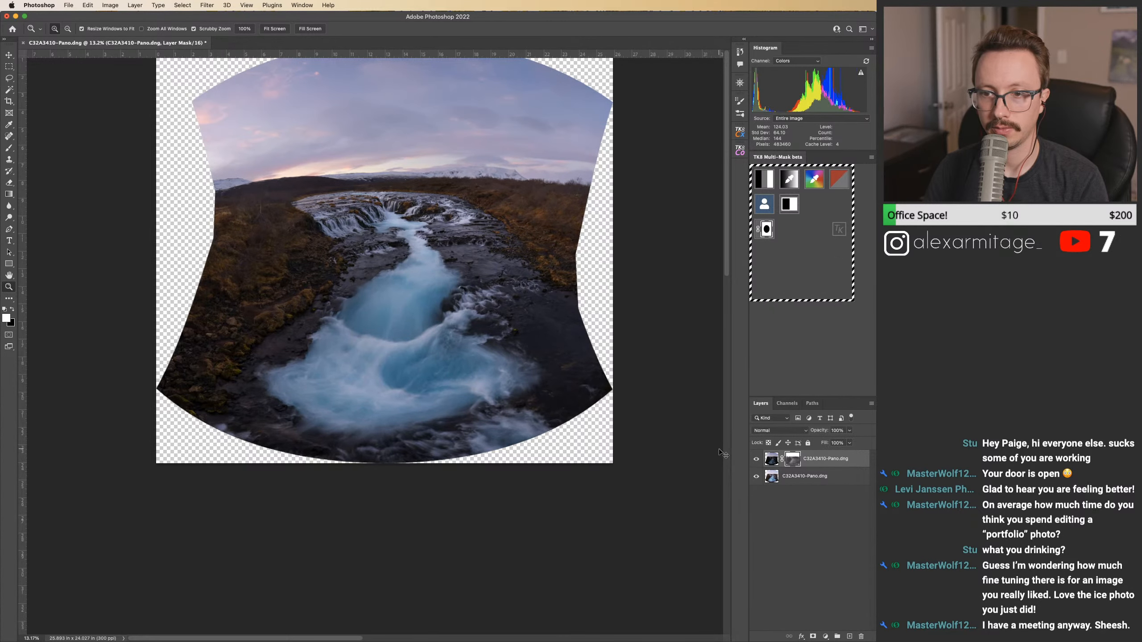
key("super+comma")
key("super+comma")
key("super+comma")
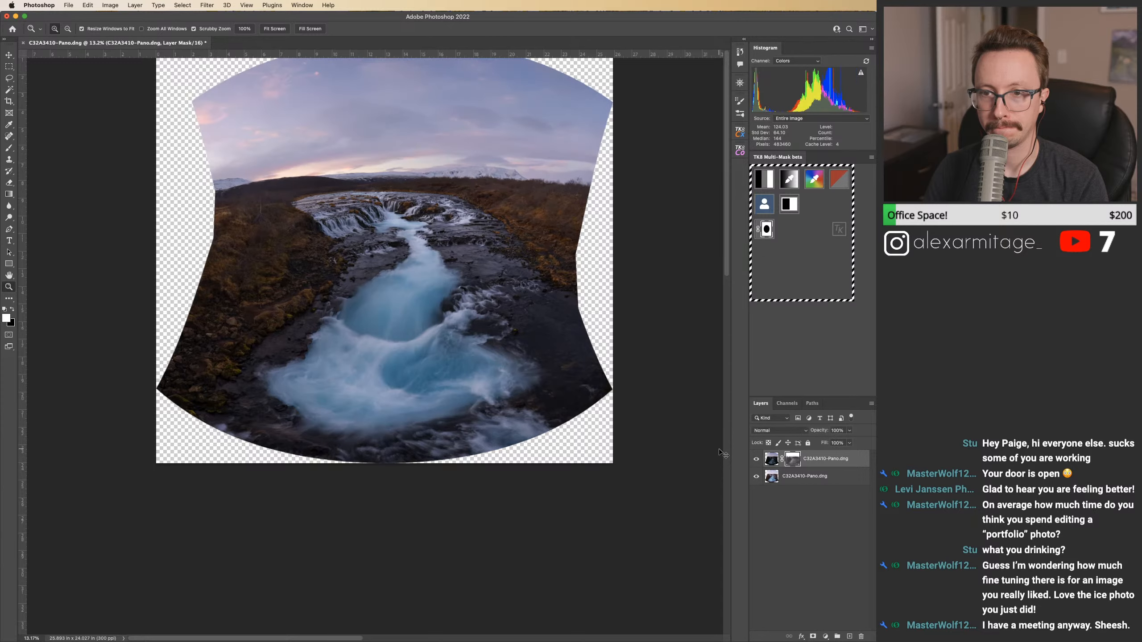
key("super+comma")
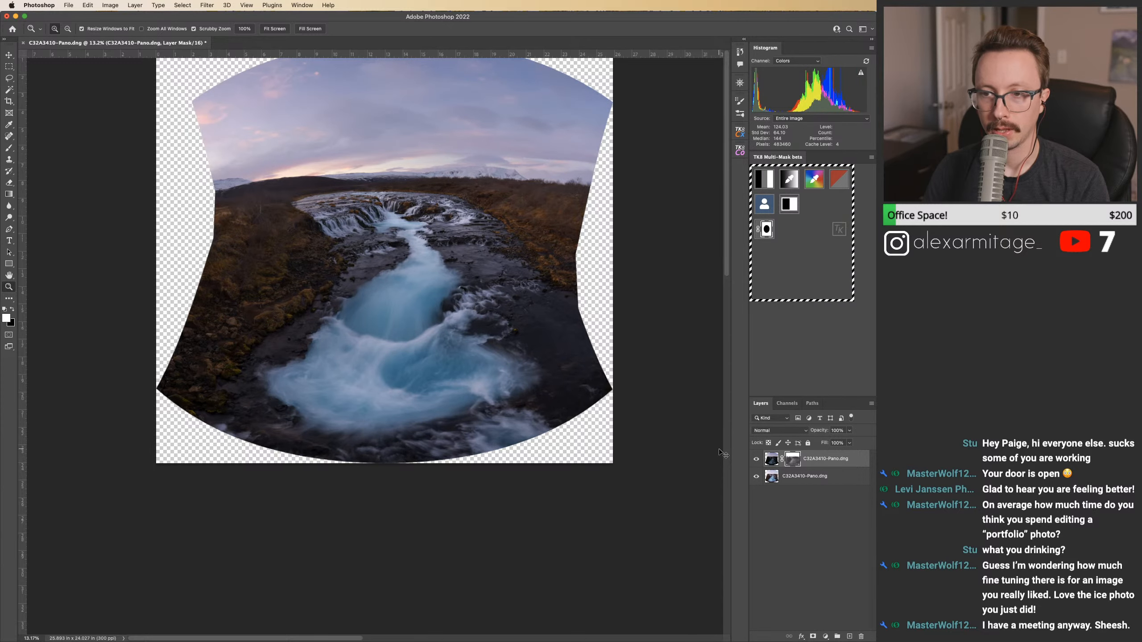
Step: Examine the mask blend up close along the far bank, waterfalls, rocky ledges, river channel and lower pool
scroll(559, 327, "up", 3)
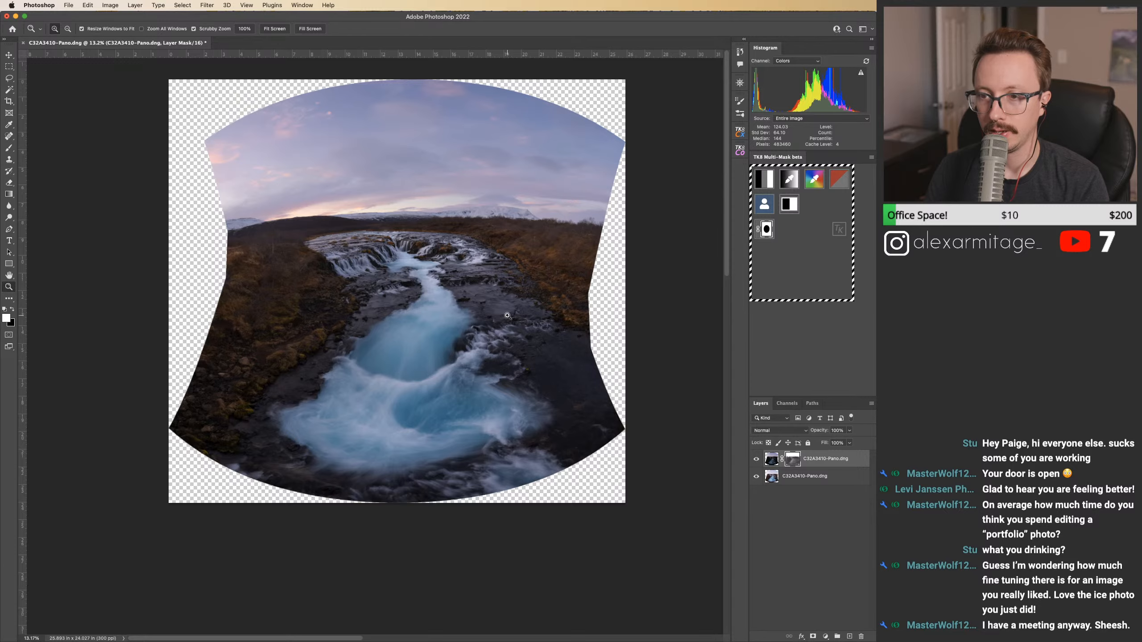
left_click_drag(573, 246, 507, 318)
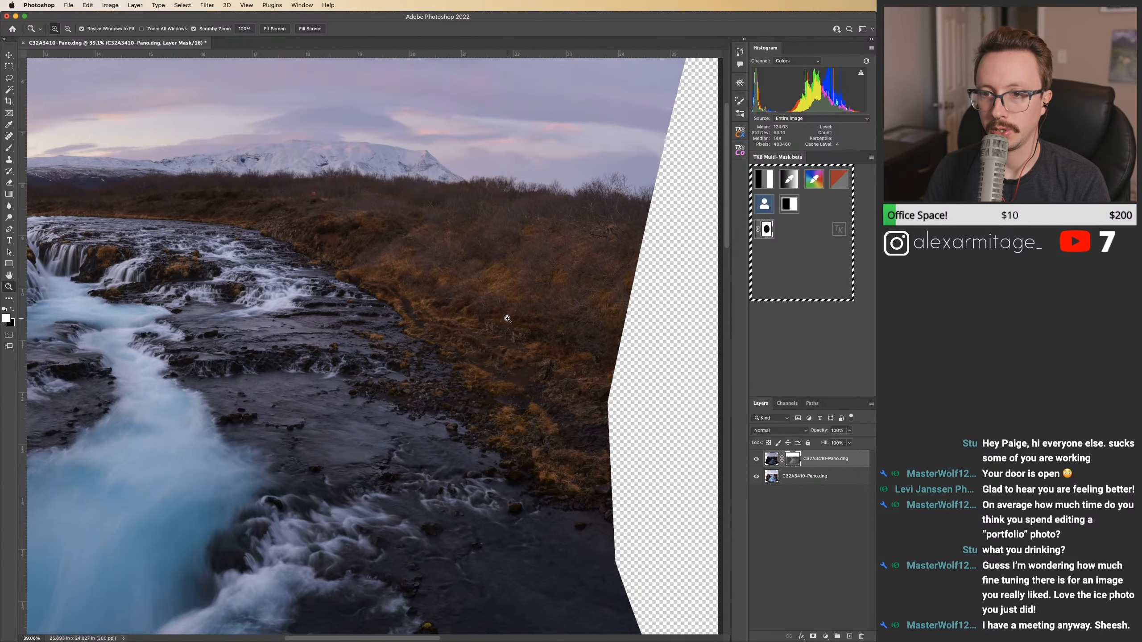
left_click_drag(379, 273, 529, 370)
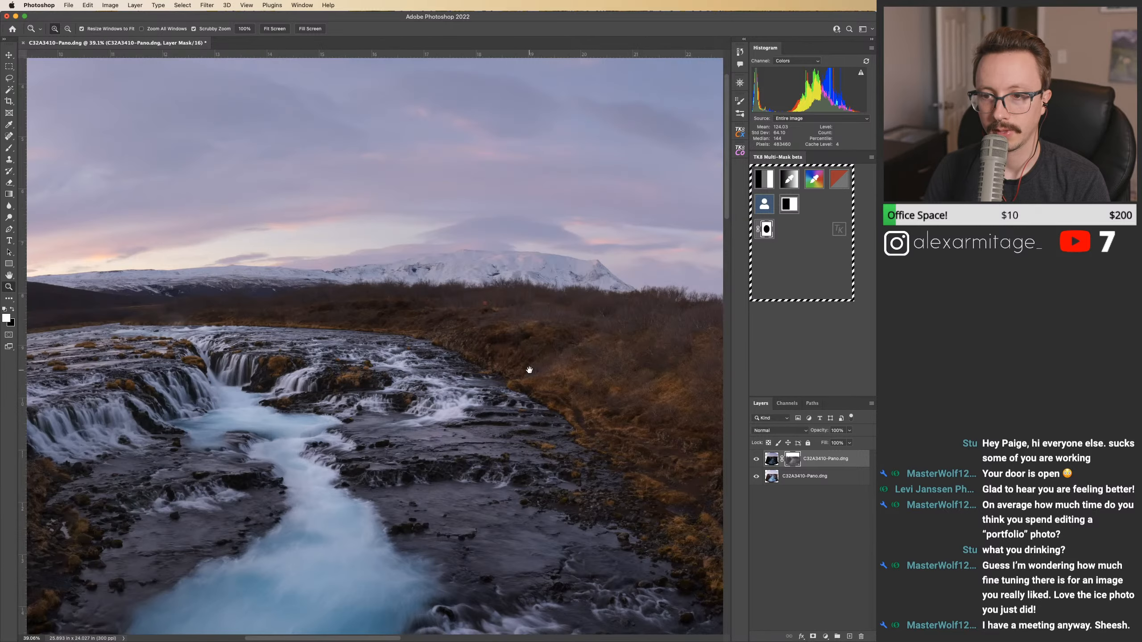
left_click_drag(249, 421, 391, 344)
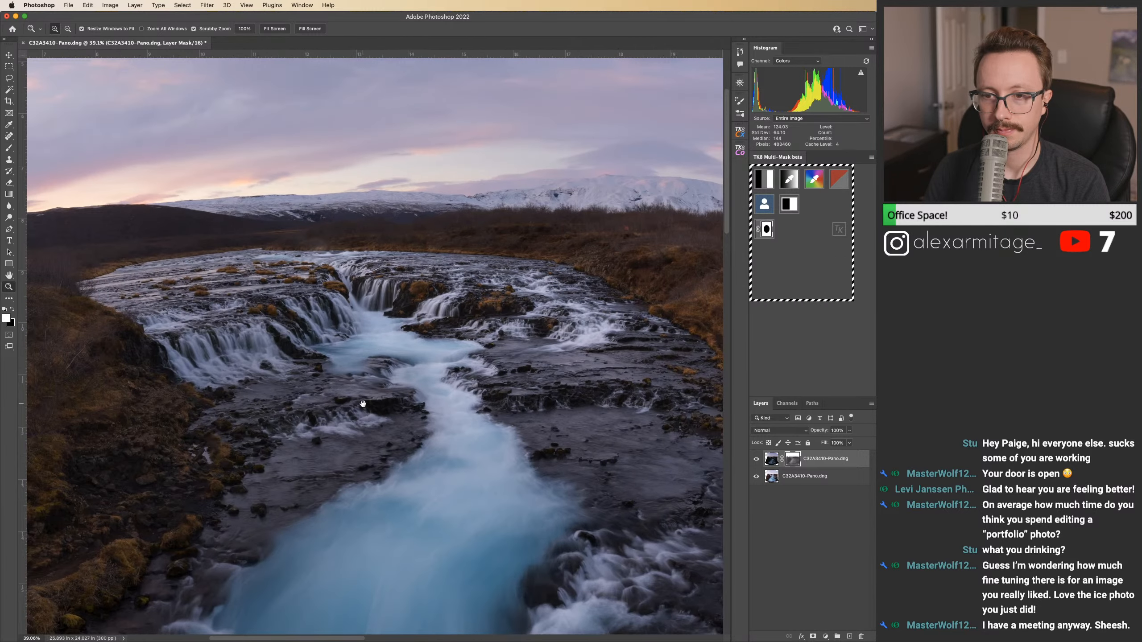
mouse_move(363, 404)
left_mouse_down()
mouse_move(525, 344)
mouse_move(495, 189)
left_mouse_up()
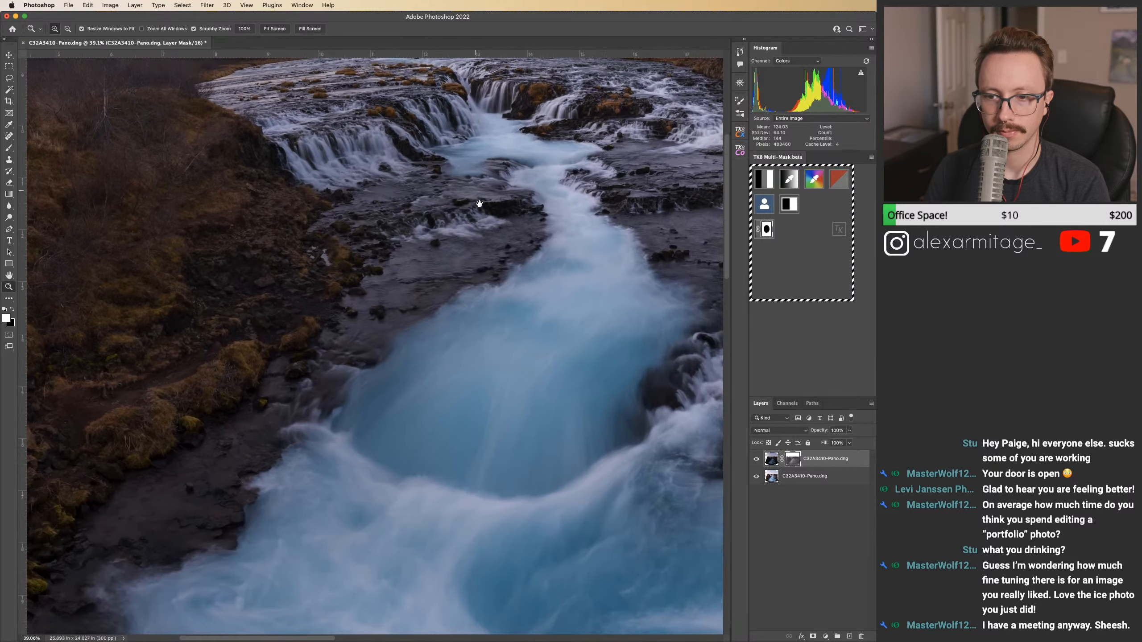
left_click_drag(472, 339, 428, 199)
left_click_drag(550, 357, 318, 260)
left_click_drag(596, 324, 490, 503)
left_click_drag(494, 199, 590, 470)
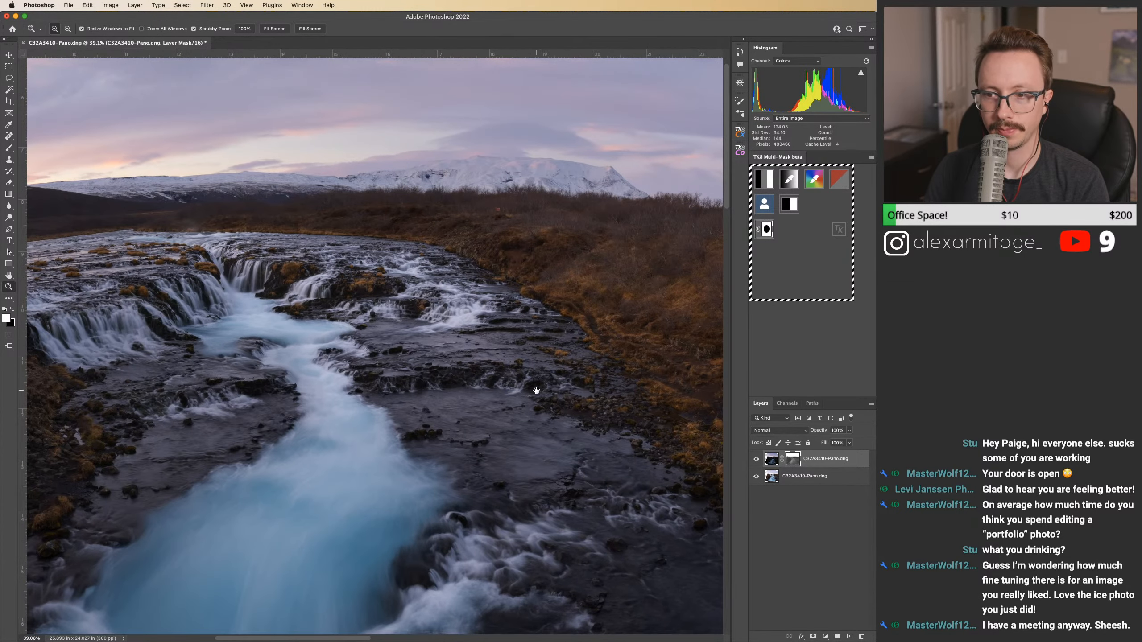
left_click_drag(390, 316, 519, 313)
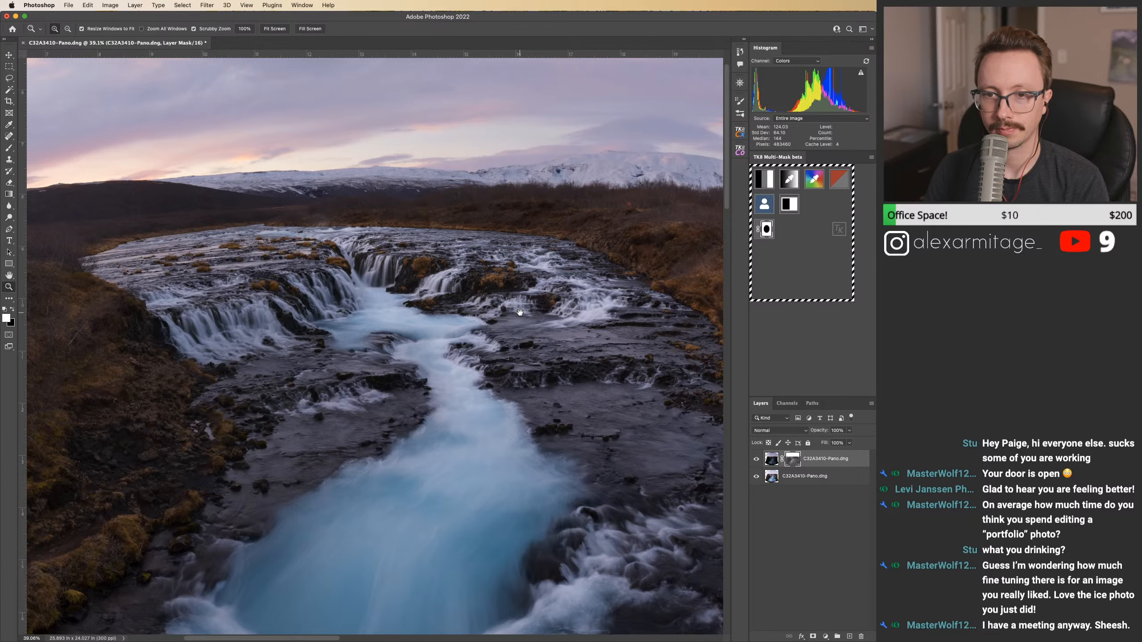
left_click_drag(550, 358, 514, 355)
key("b")
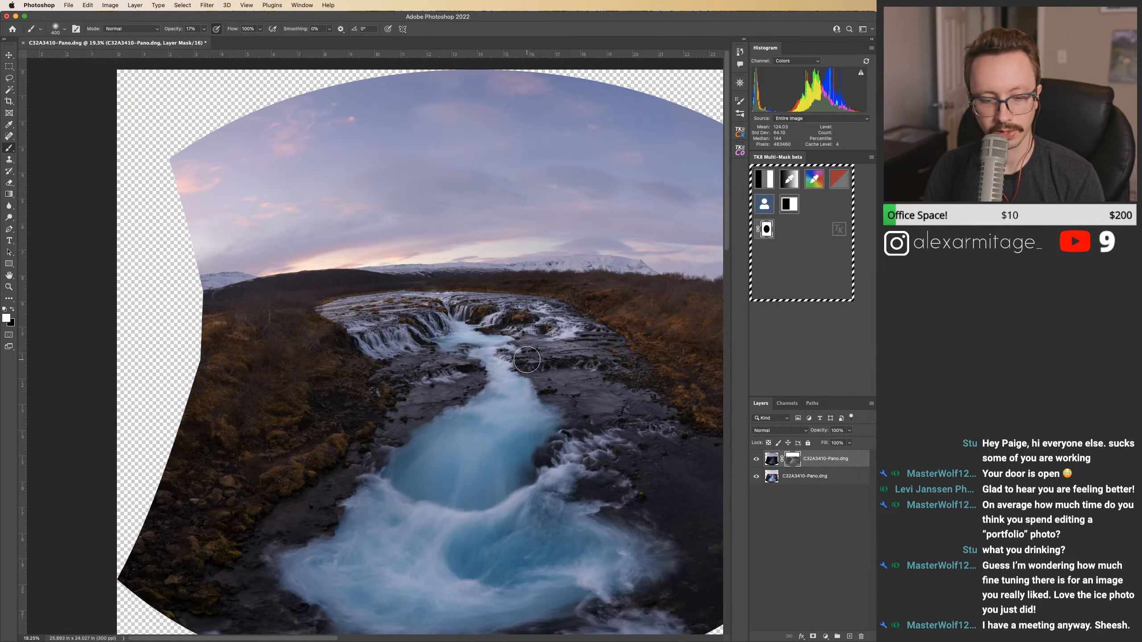
Step: Clear the luminosity selection and enlarge the brush for the top layer's mask to 1600 px
key("]")
key("]")
key("]")
key("]")
key("]")
key("]")
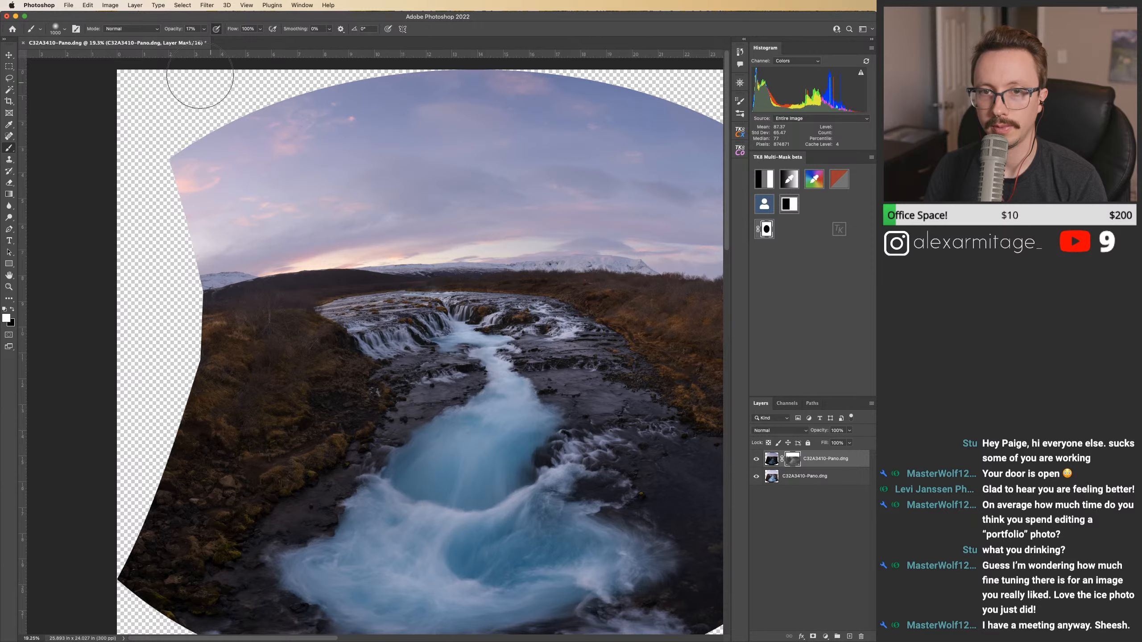
left_click_drag(459, 319, 387, 273)
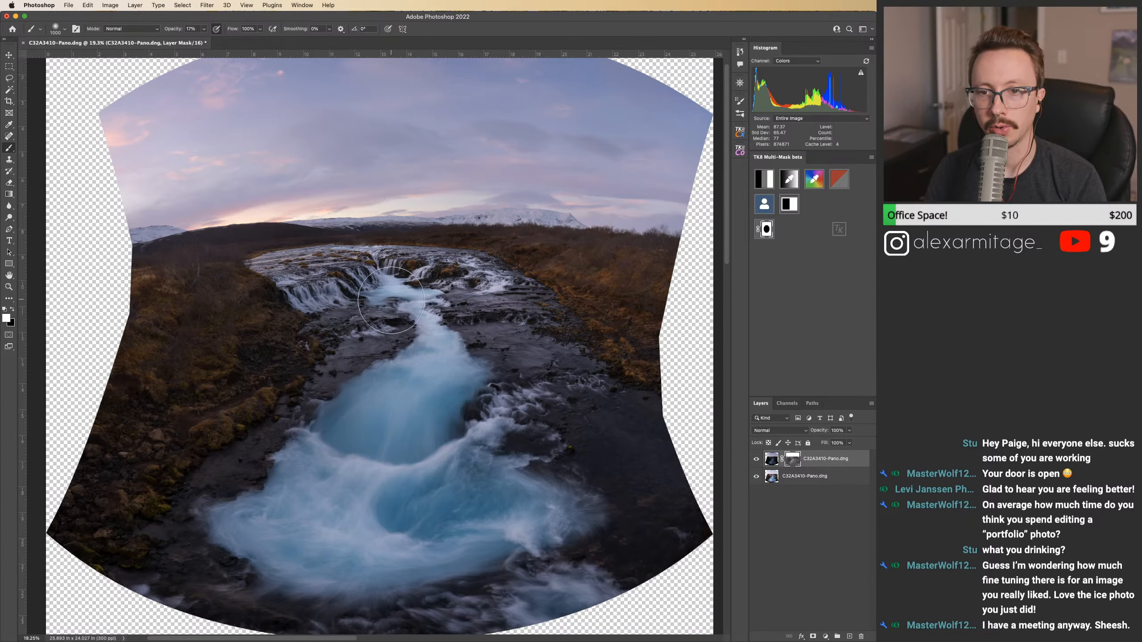
key("bracketright")
key("bracketright")
key("bracketright")
key("bracketright")
key("bracketright")
key("bracketright")
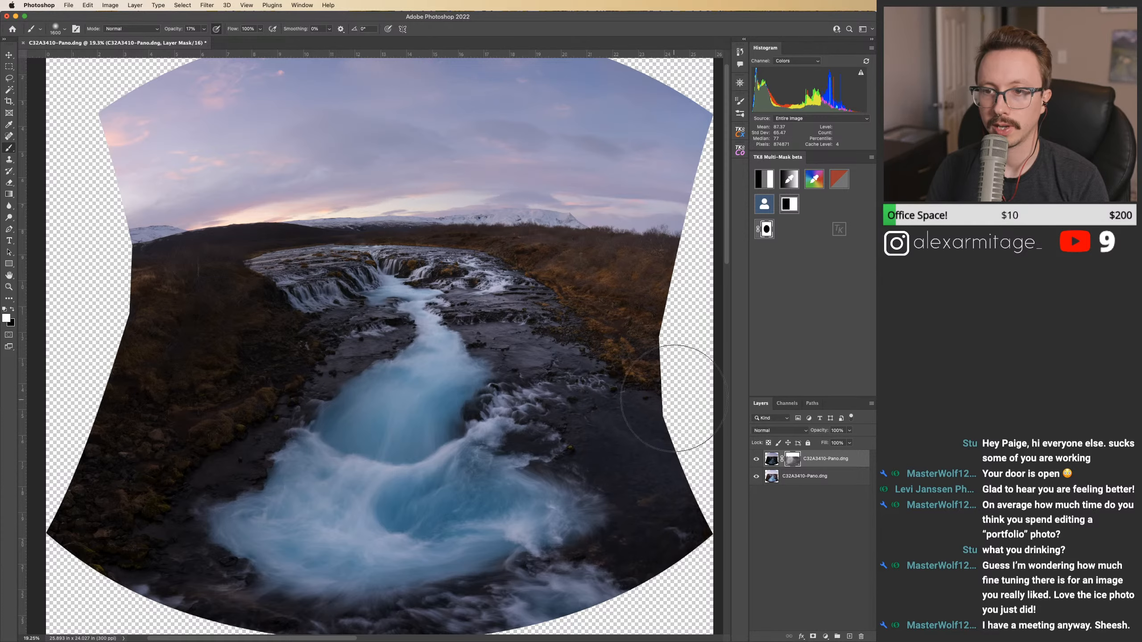
Step: Roll the layer mask back to the Deselect history state and undo the last black brush stroke
left_click(740, 52)
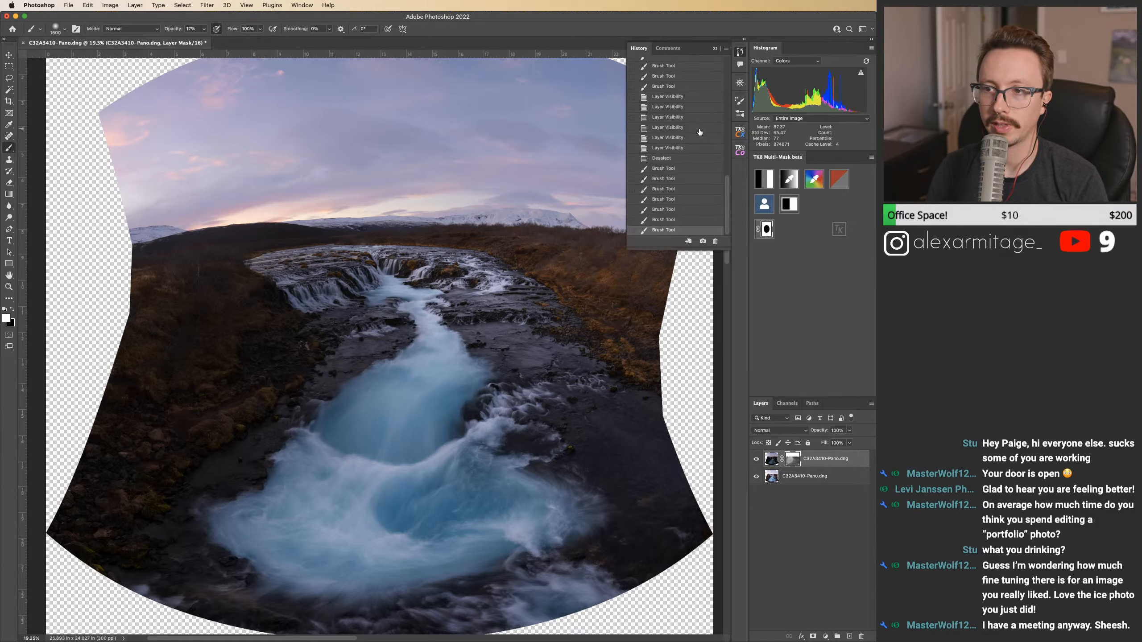
left_click(667, 159)
left_click(755, 68)
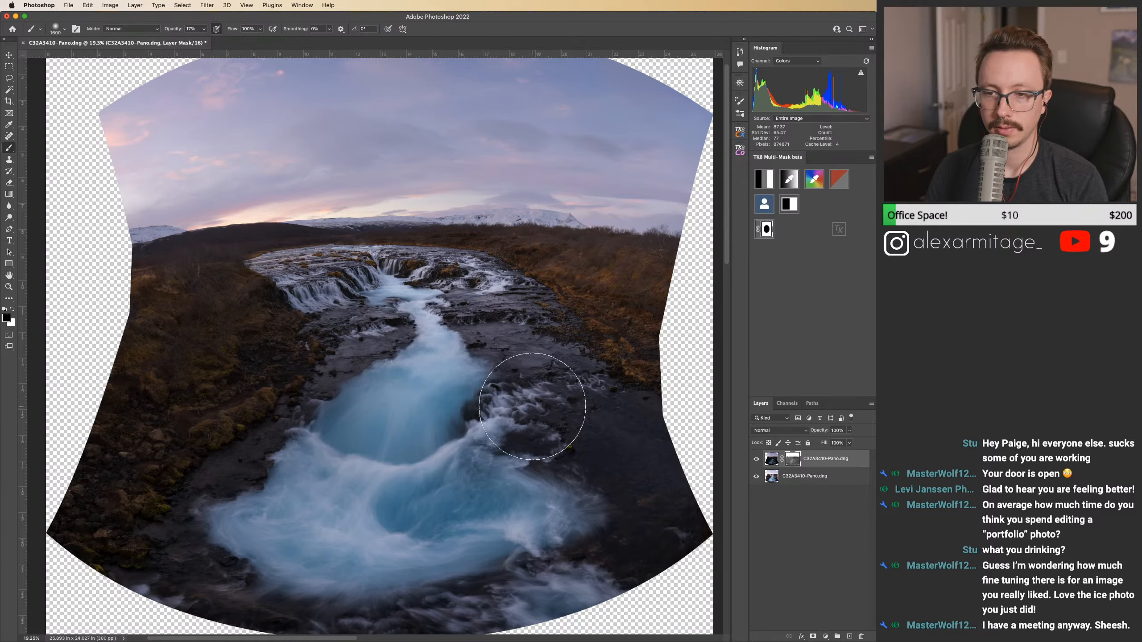
key("super+z")
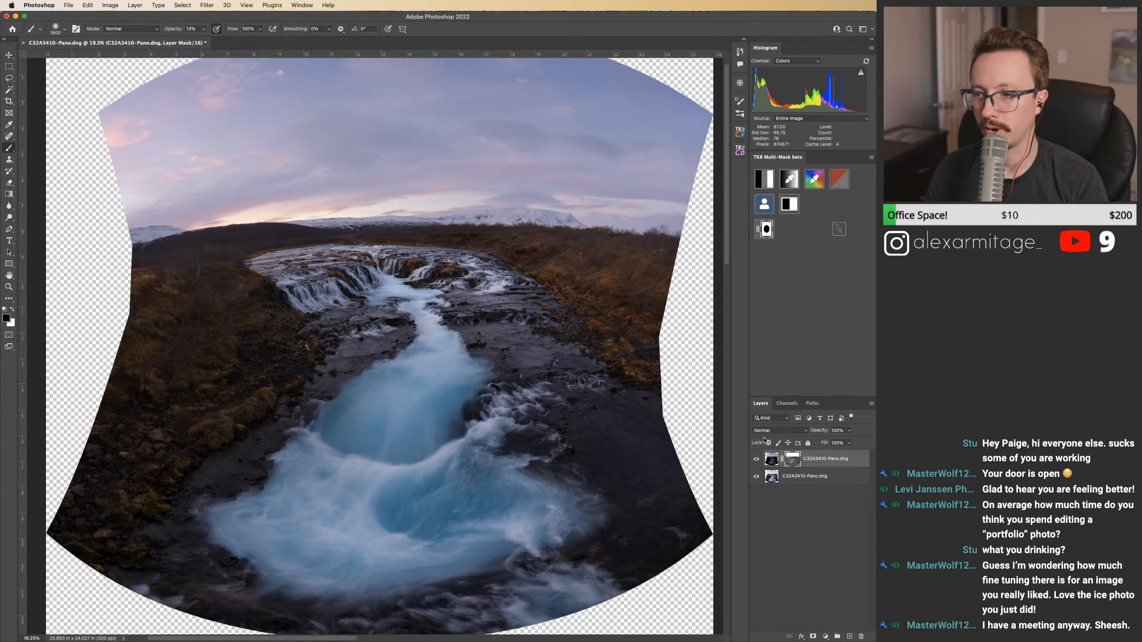
Step: Load a Lights-2 luminosity selection from the bottom layer with the top layer hidden, and target the top layer's mask again
left_click(756, 460)
left_click(764, 178)
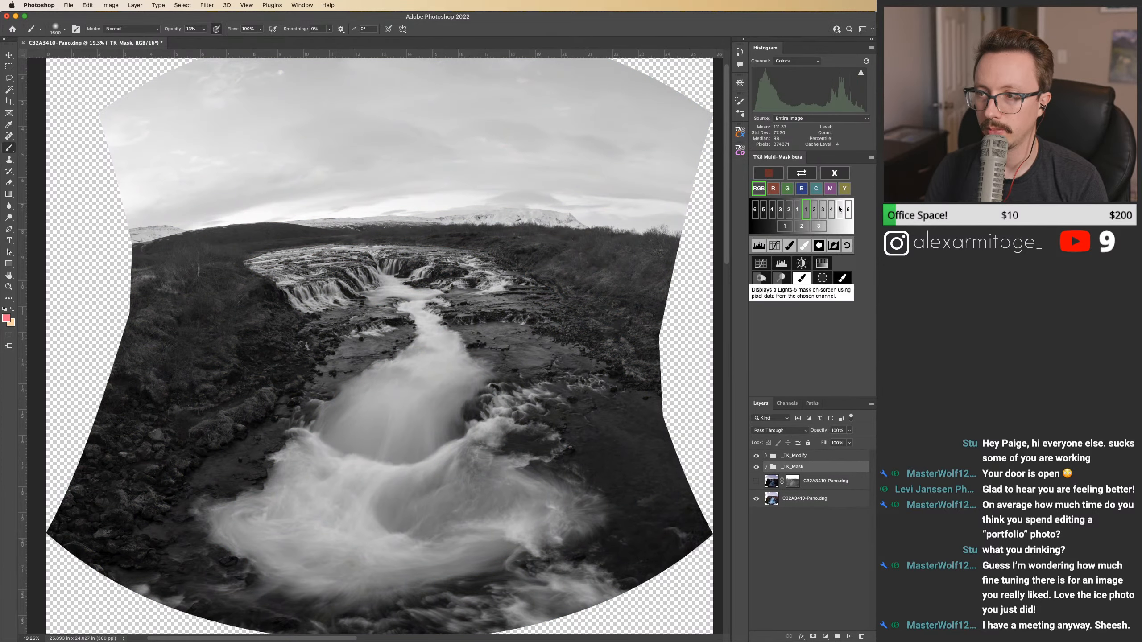
left_click(815, 214)
left_click(823, 211)
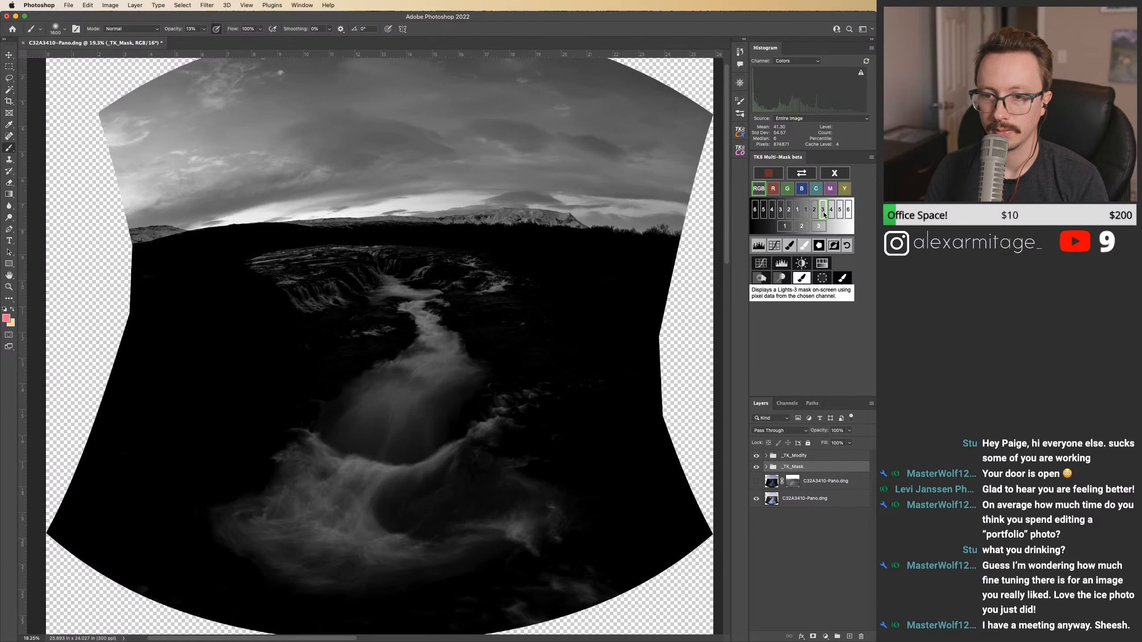
left_click(815, 215)
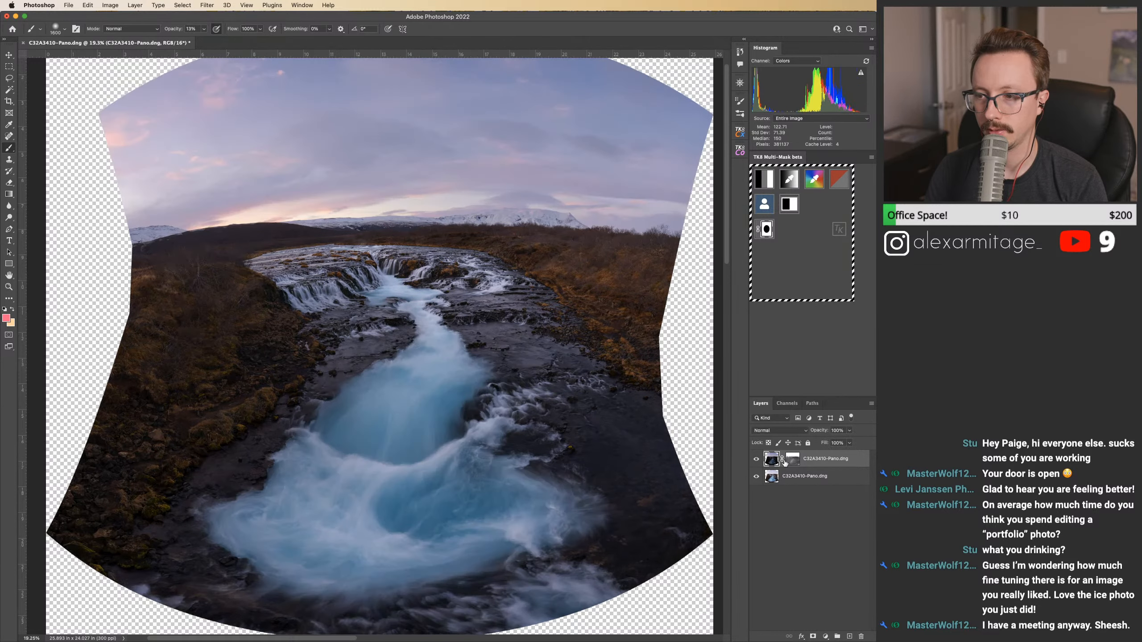
left_click(786, 463)
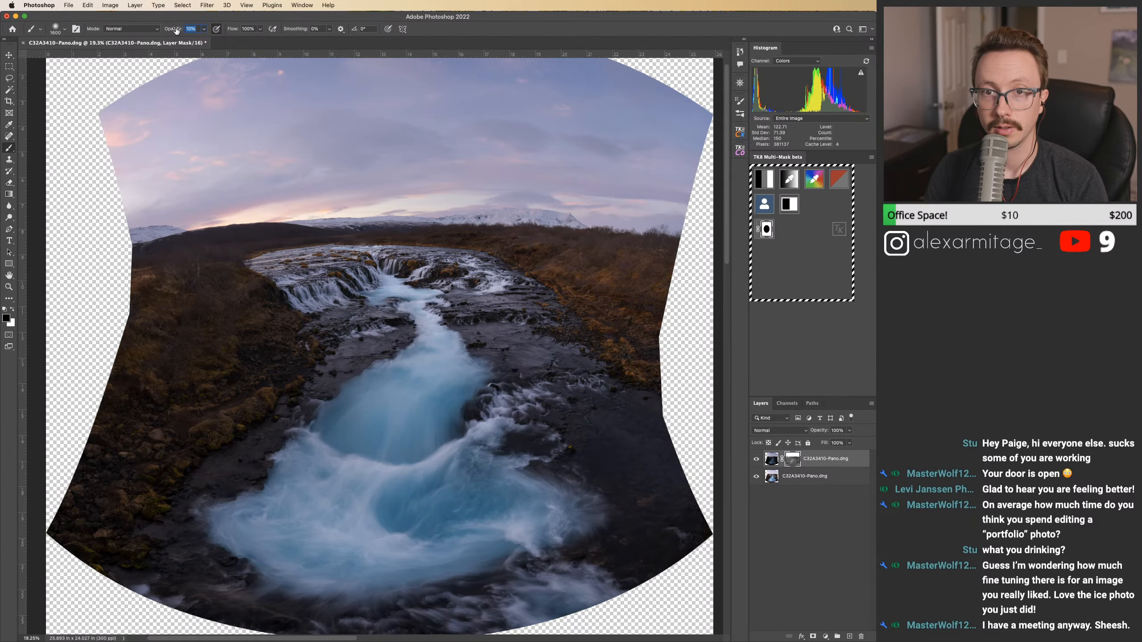
Step: Set the brush opacity to 10%, shrink the brush and try painting black on the mask over the lower river
key("Return")
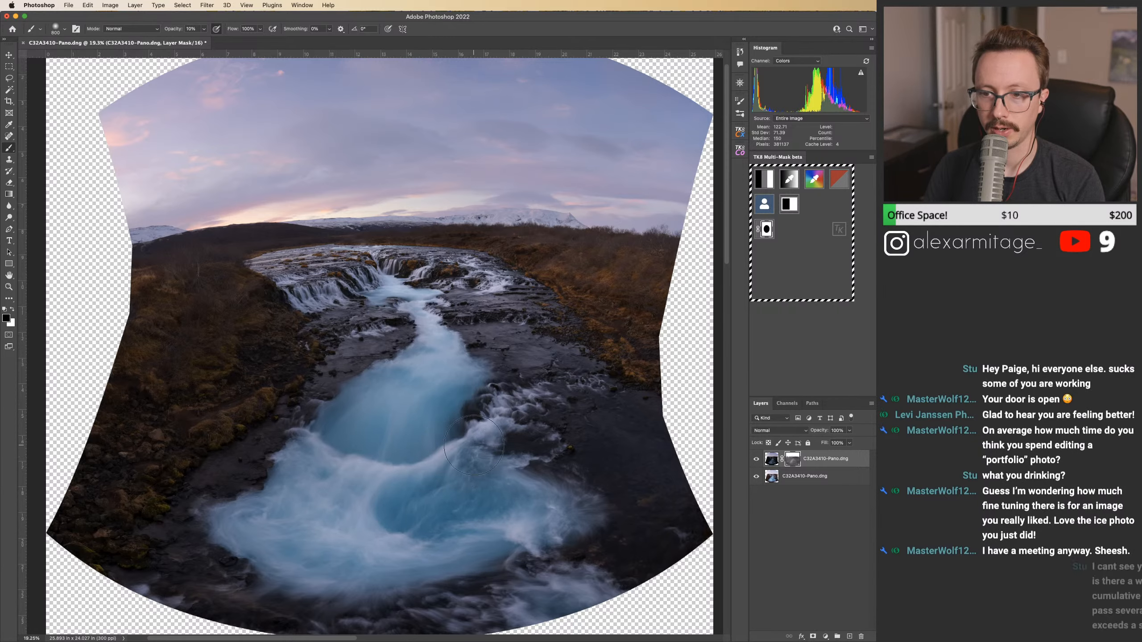
key("bracketleft")
key("bracketleft")
key("bracketleft")
key("bracketleft")
key("bracketleft")
key("bracketleft")
key("bracketleft")
left_click_drag(472, 437, 505, 425)
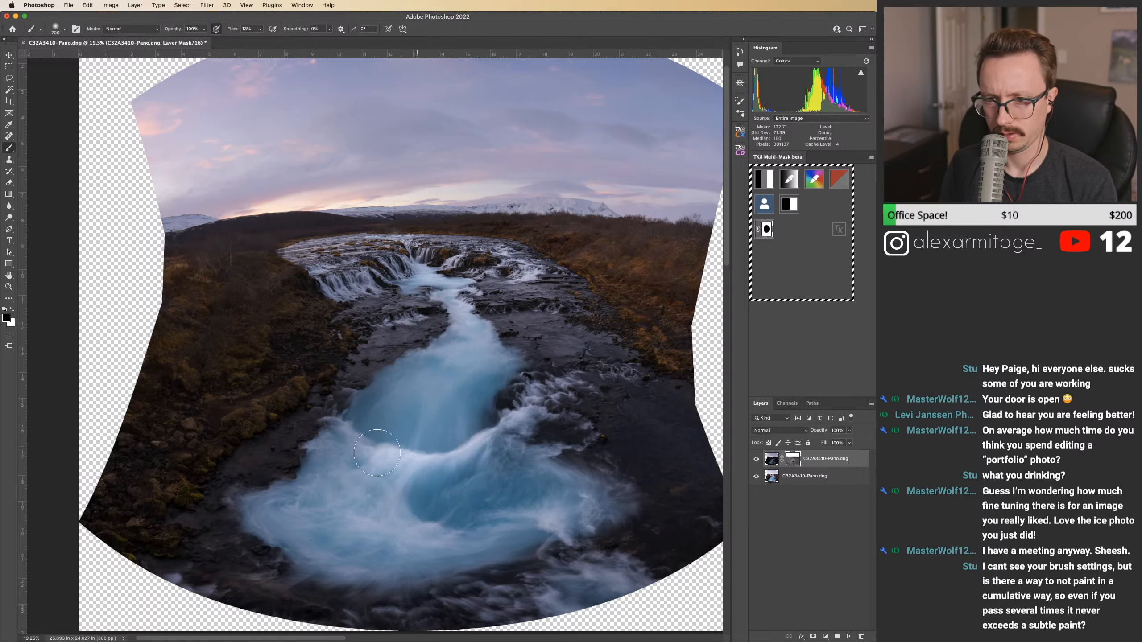
Step: Roll the history back to the last Layer Visibility state to discard the test brush strokes on the mask
left_click(739, 53)
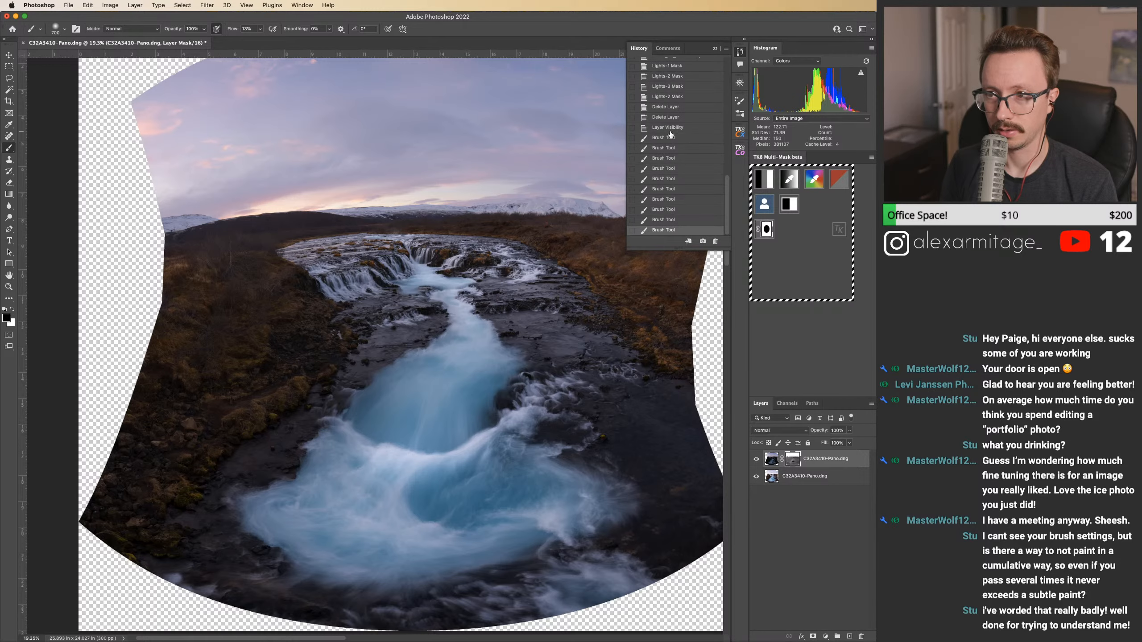
left_click(671, 128)
left_click(740, 55)
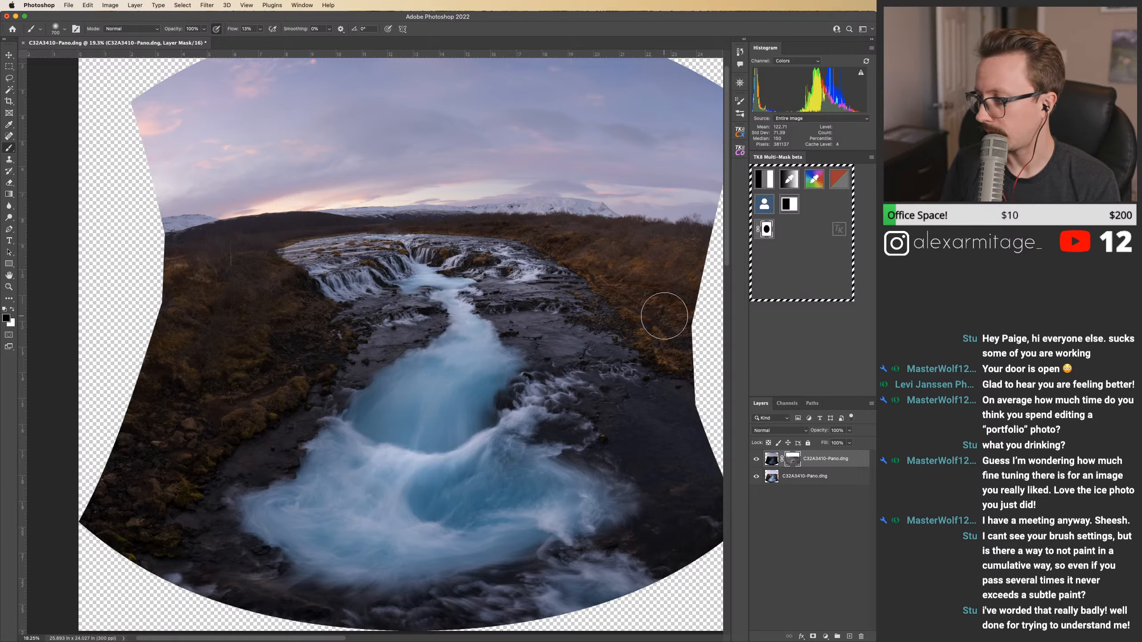
left_click(739, 53)
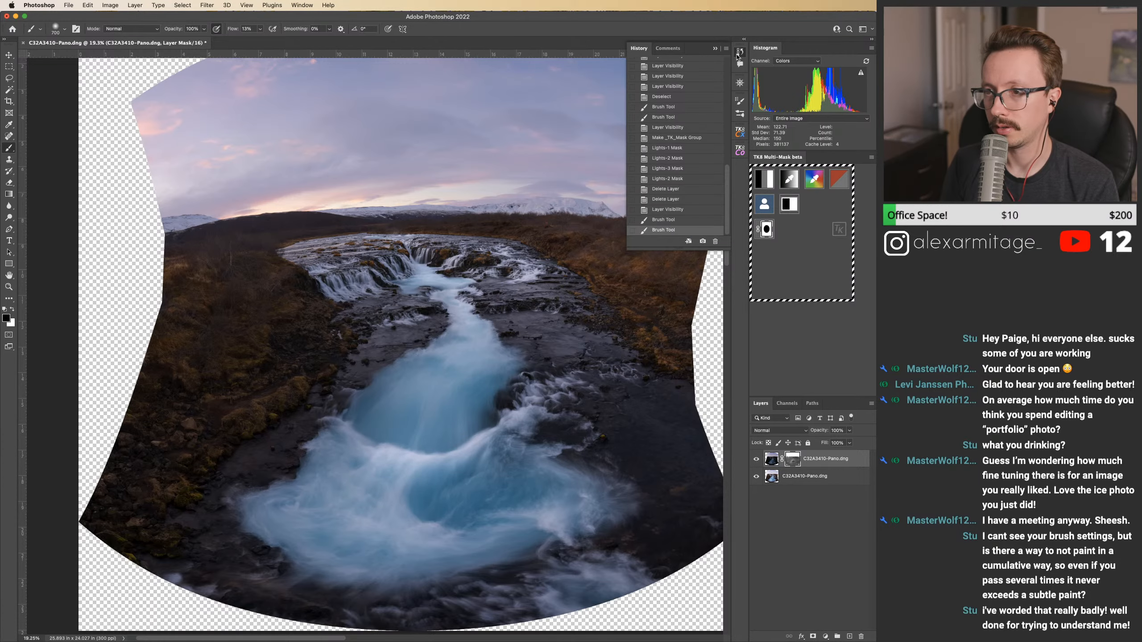
left_click(667, 210)
left_click(740, 57)
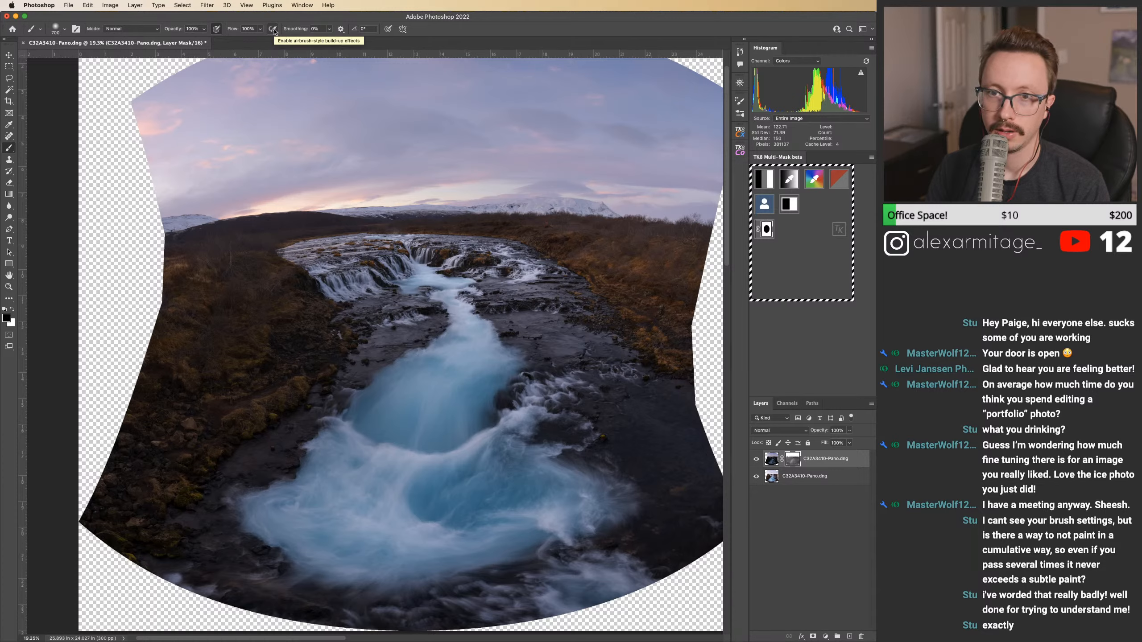
Step: Paint black on the mask over the river with a 700 px brush at 11% opacity, and toggle the top layer to compare
left_click_drag(177, 29, 158, 30)
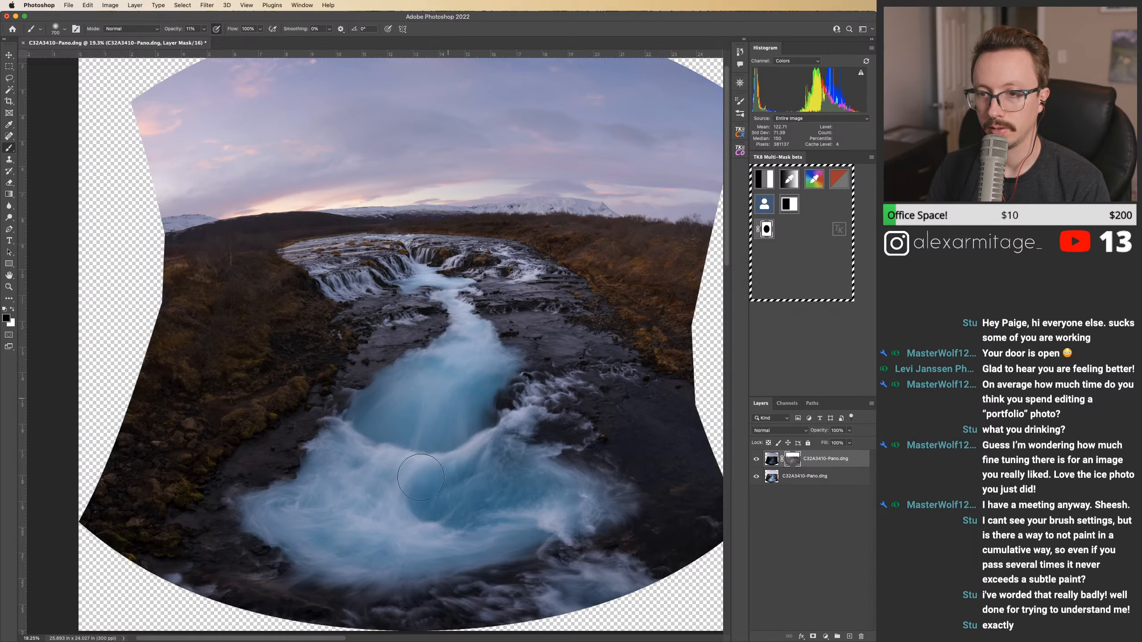
key("super+shift+m")
key("super+shift+m")
key("super+")
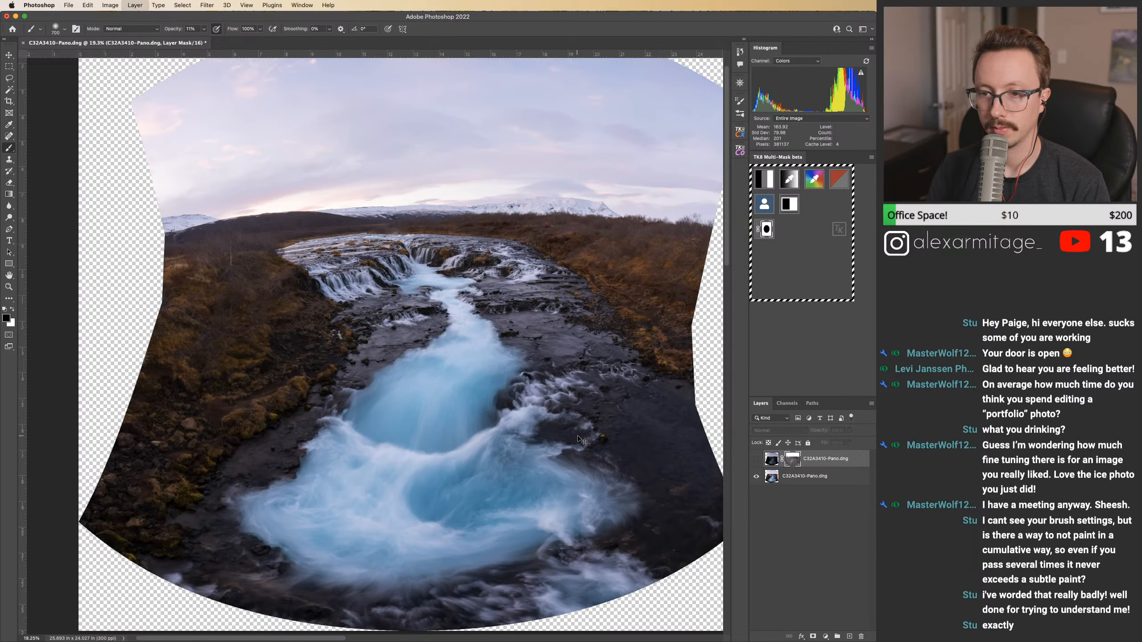
key("super+")
key("super+")
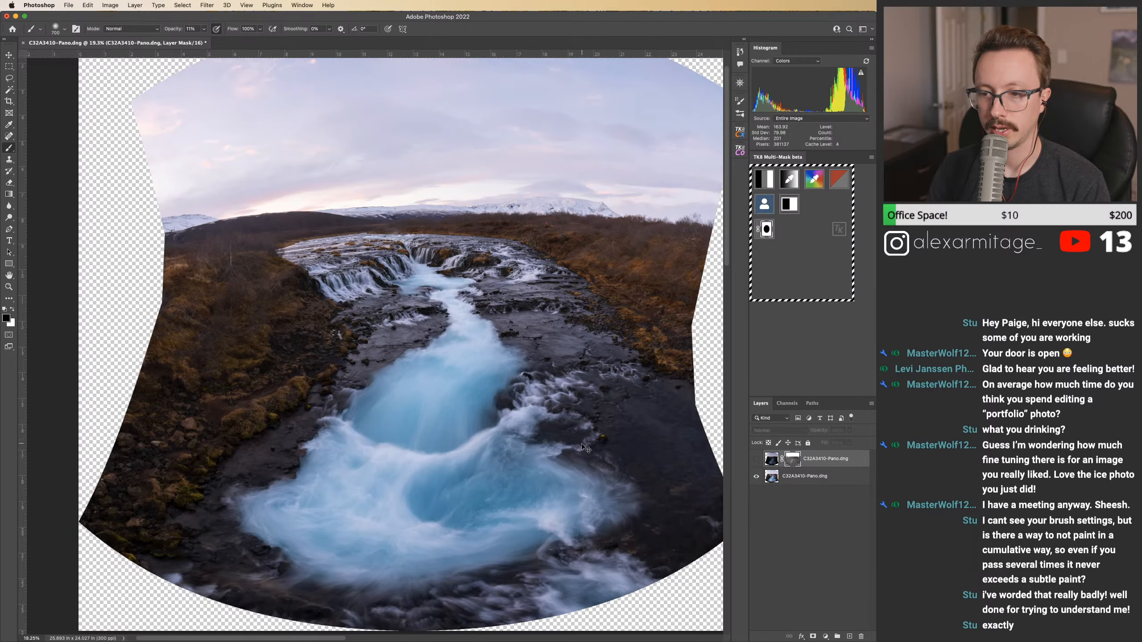
key("super+")
key("super+")
key("super+")
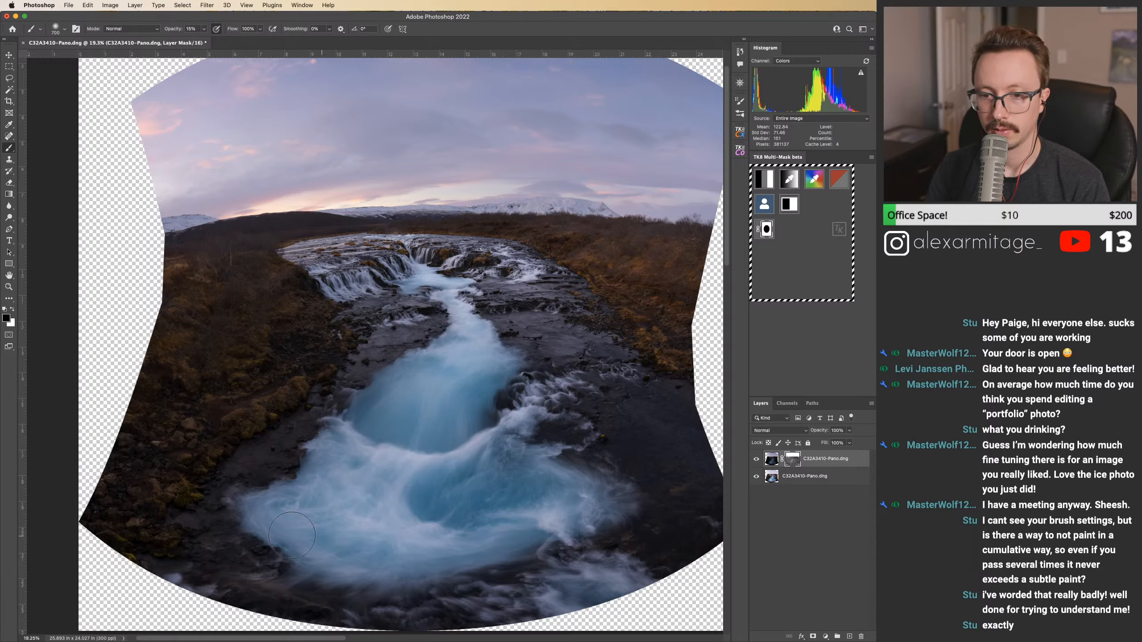
Step: Enlarge the brush to 1500 px and set its opacity to 15% for painting the river mask
key("bracketright")
key("bracketright")
key("bracketright")
key("bracketright")
key("bracketright")
key("bracketright")
key("bracketright")
key("bracketright")
key("bracketright")
key("bracketright")
key("bracketright")
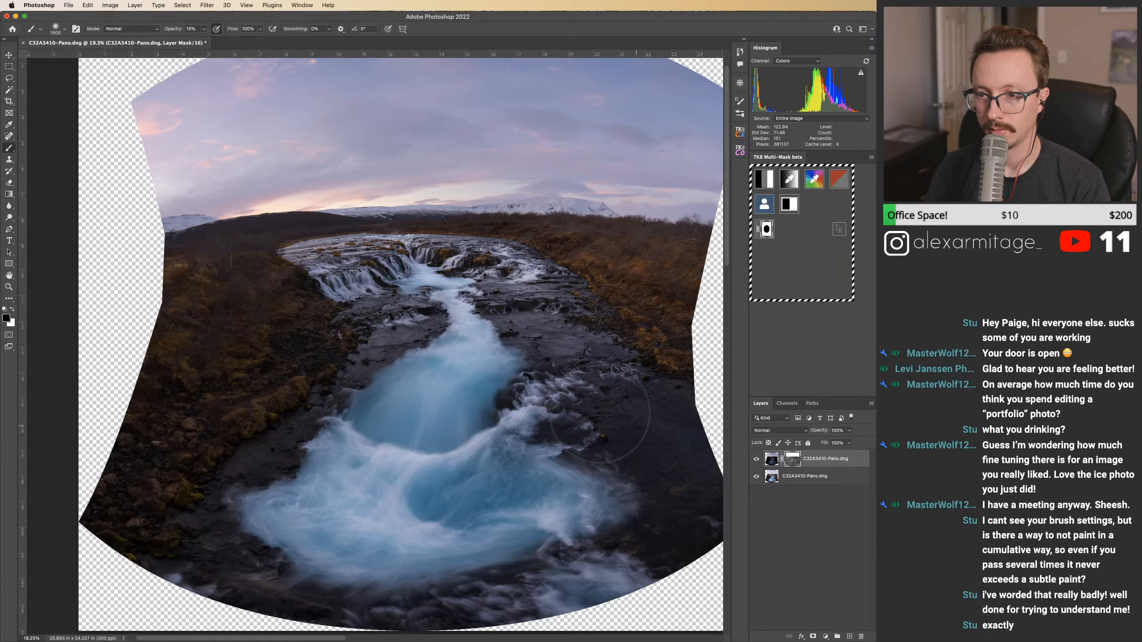
Step: Examine the Brush tool's Build-up and Transfer options in the brush settings
key("z")
left_click_drag(446, 292, 480, 296)
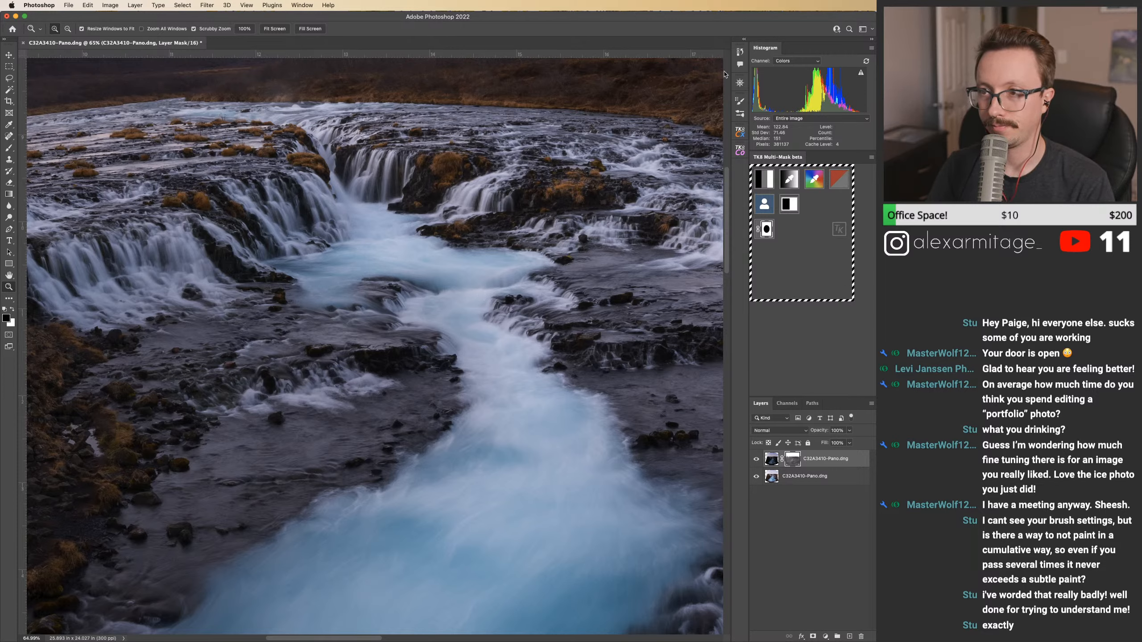
left_click(740, 101)
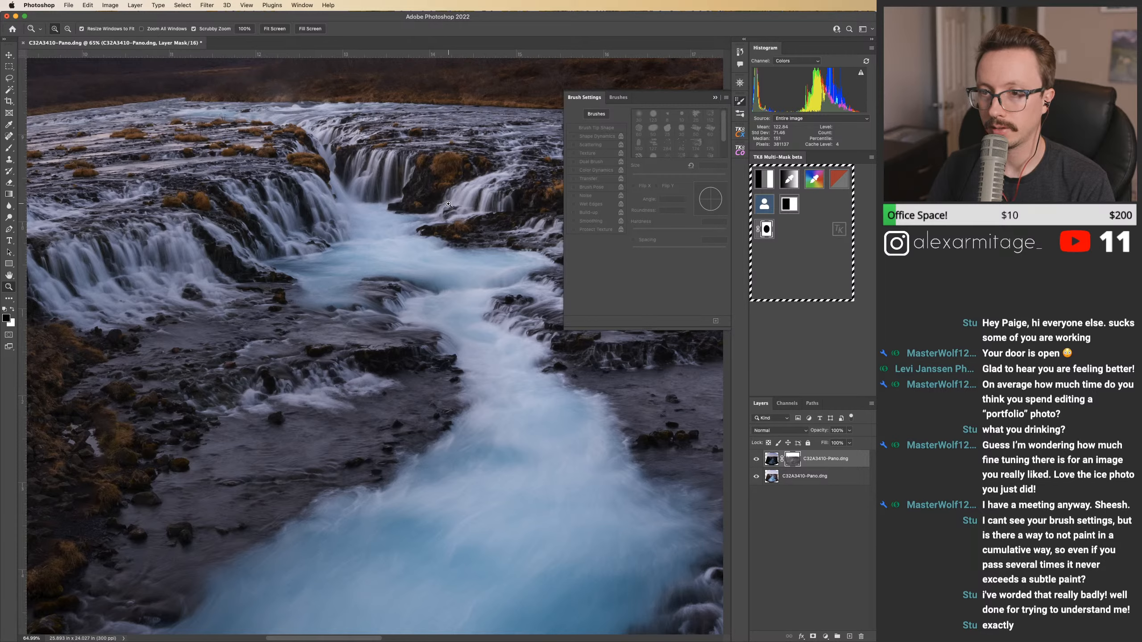
key("b")
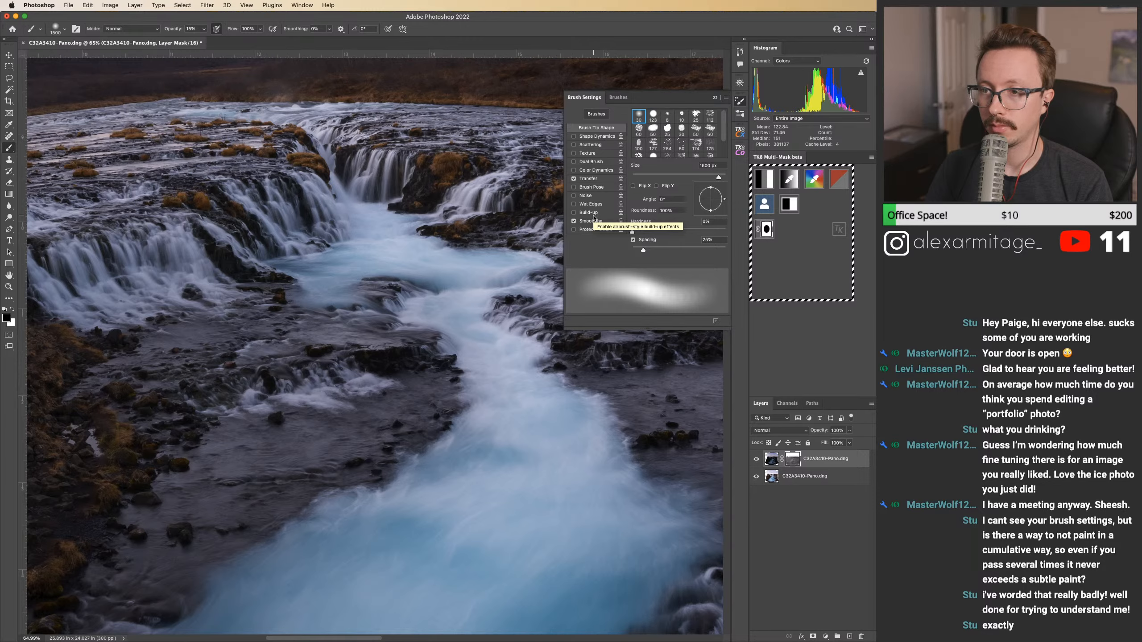
left_click(741, 102)
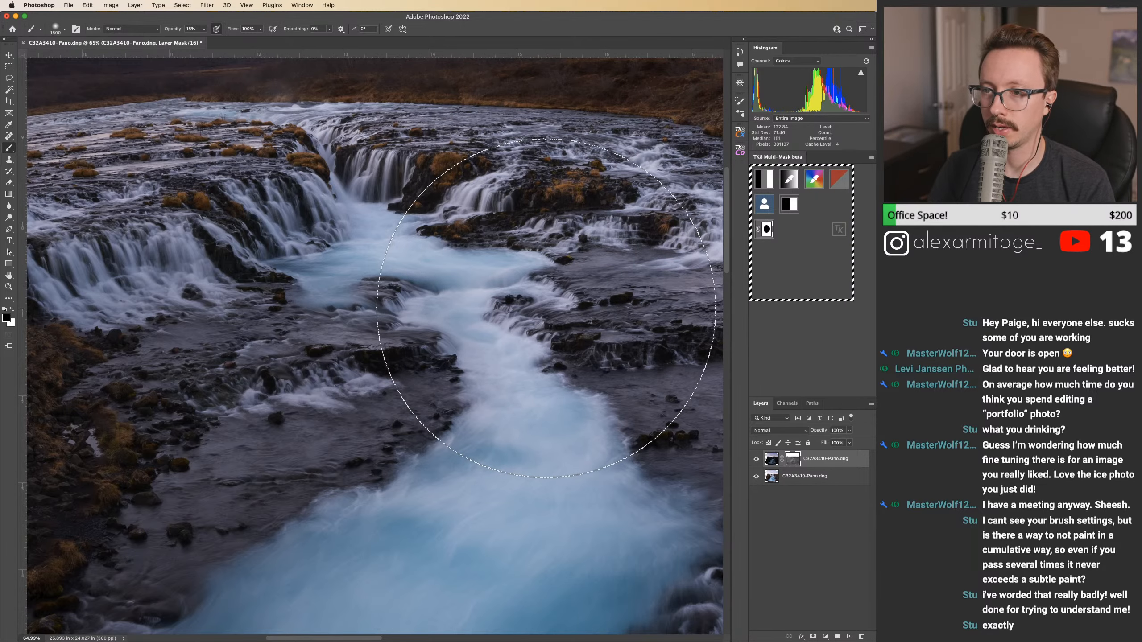
Step: Compare the upper river close up with the top layer hidden and shown
key("z")
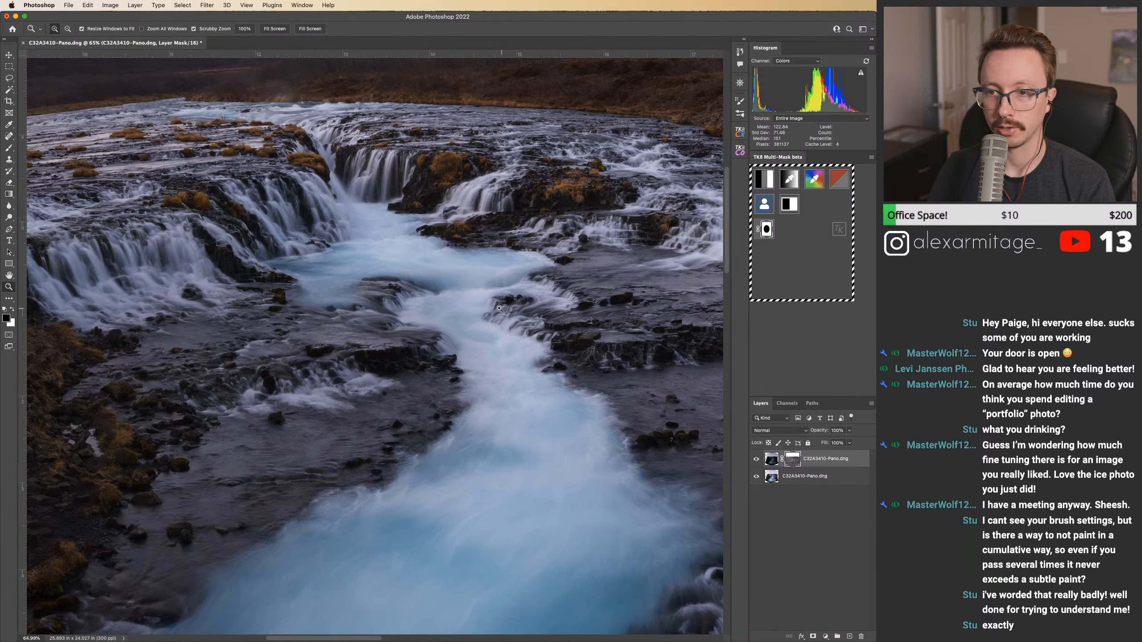
mouse_move(497, 310)
left_mouse_down()
mouse_move(452, 310)
mouse_move(489, 325)
left_mouse_up()
left_click_drag(497, 285, 542, 286)
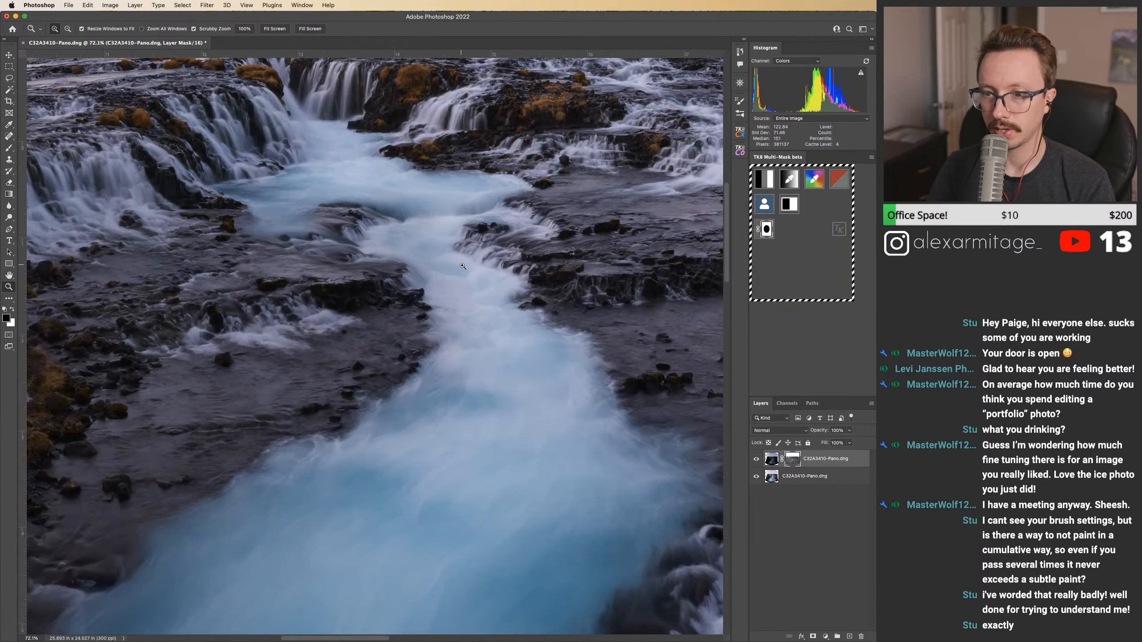
key("super+comma")
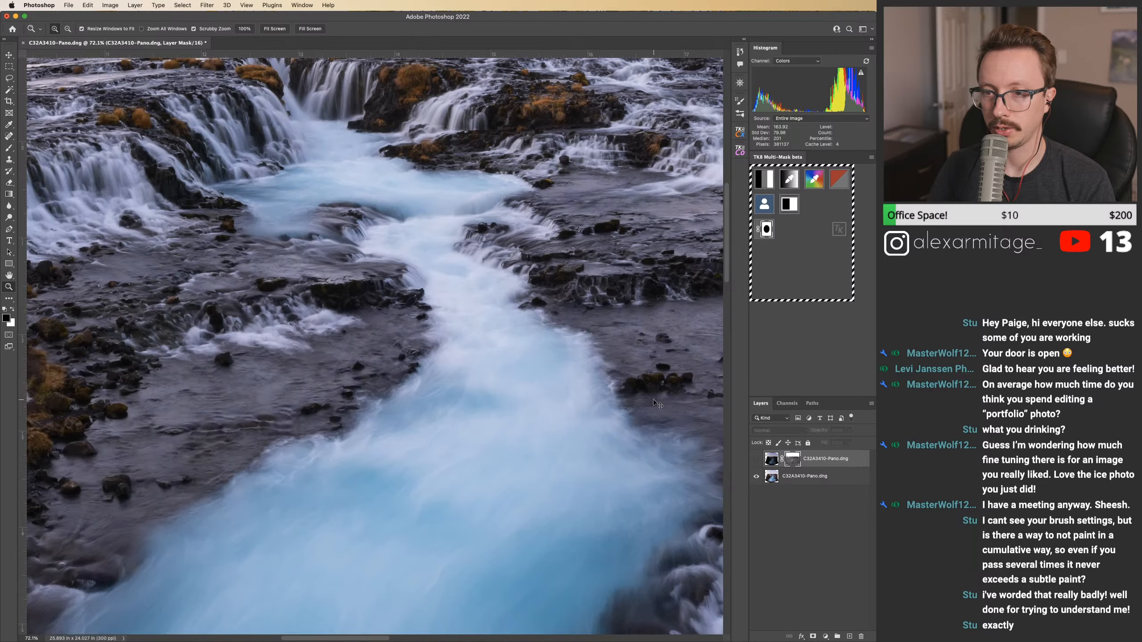
key("super+comma")
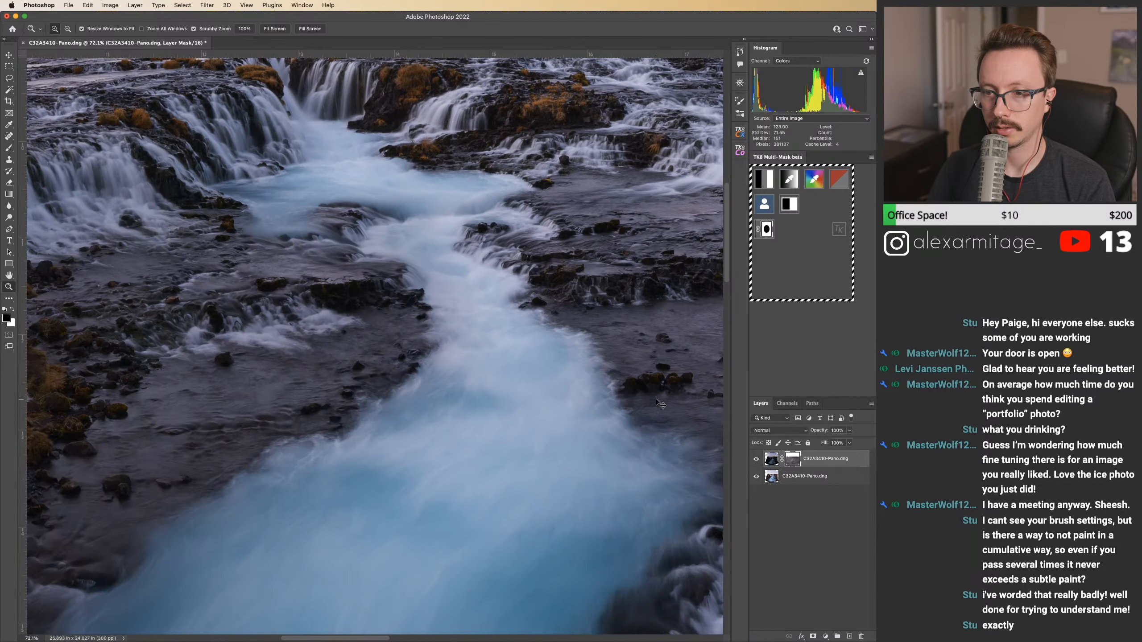
key("super+comma")
key("super+comma")
left_click_drag(655, 398, 432, 360)
key("b")
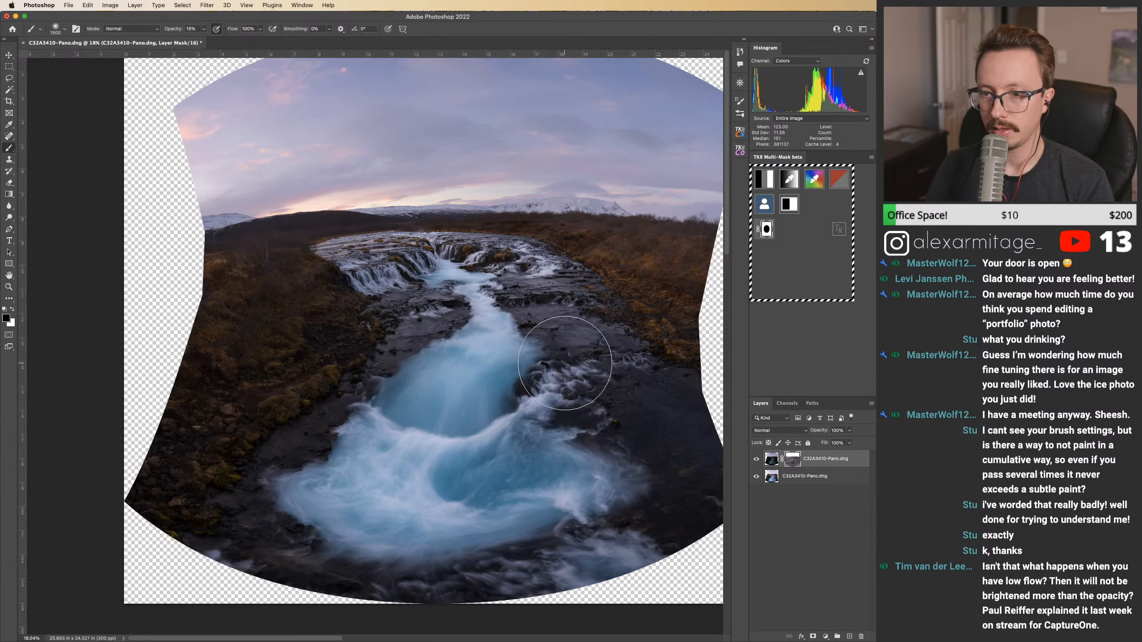
Step: Clear the luminosity selection and save the document as C32A3410-Pano-Edit.tif
left_click_drag(565, 363, 536, 373)
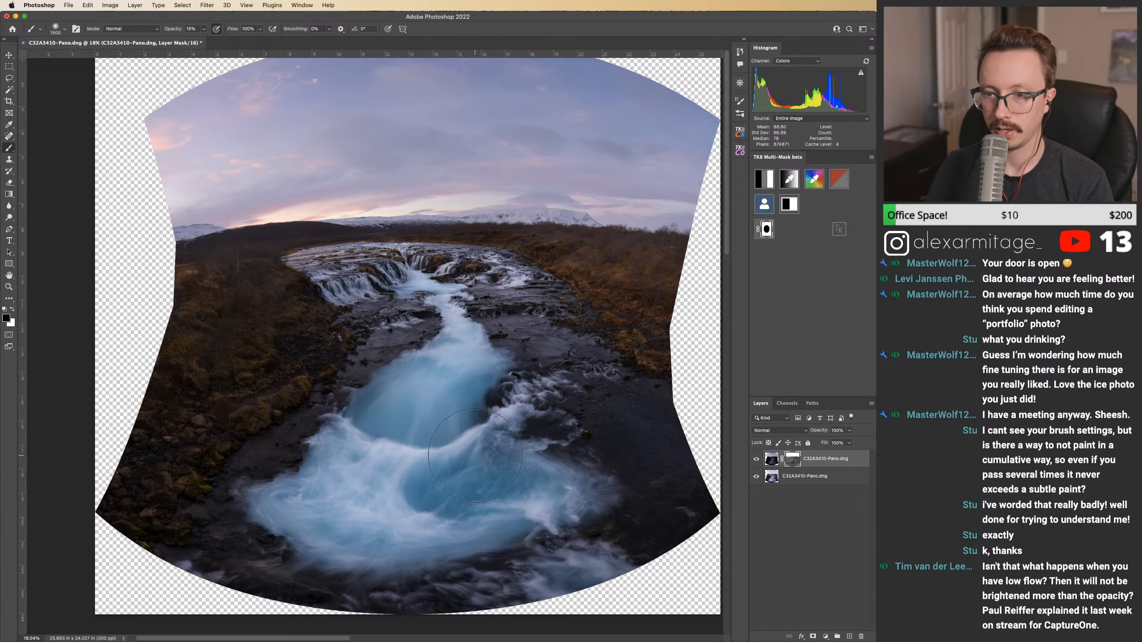
key("XF86AudioLowerVolume")
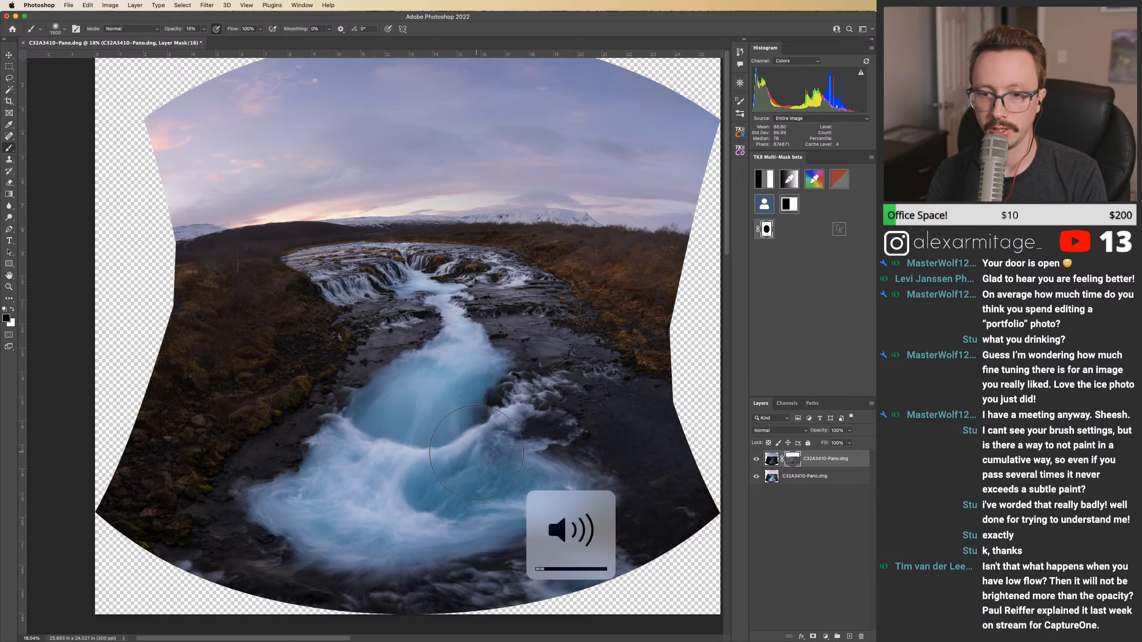
key("super+s")
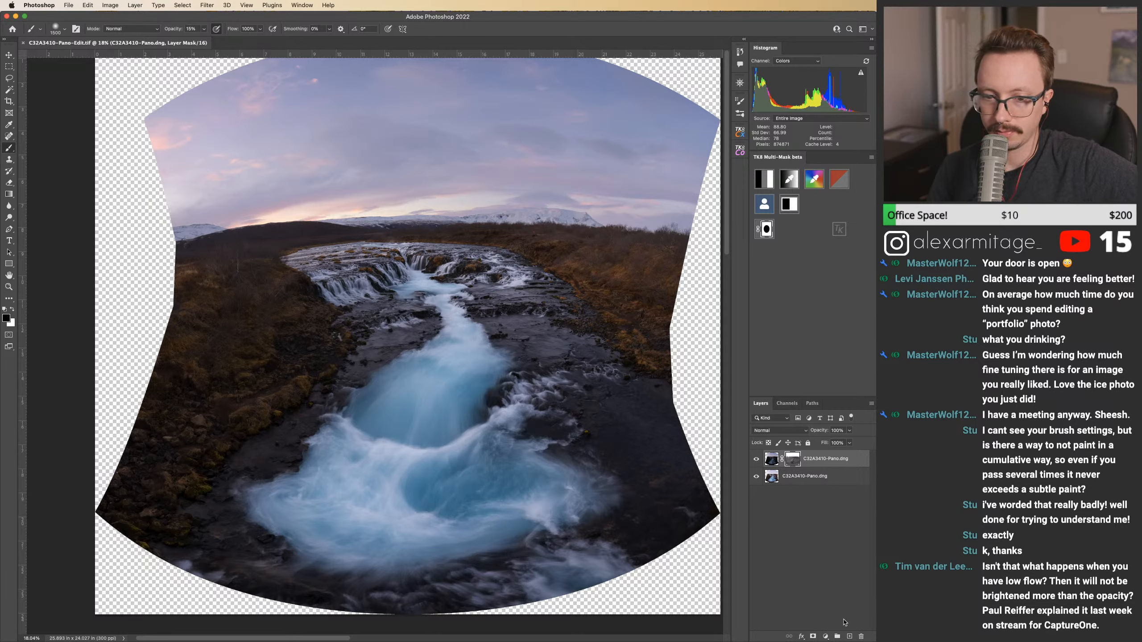
Step: Add a new empty layer on top and hide both panorama layers beneath it
left_click(849, 637)
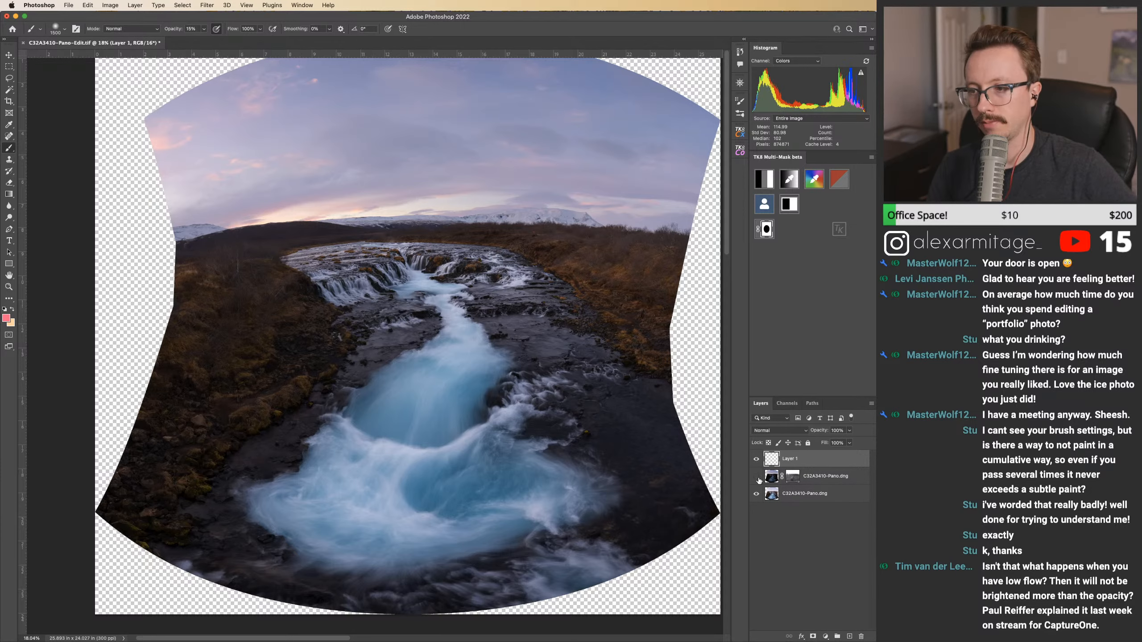
left_click(756, 477)
left_click(756, 494)
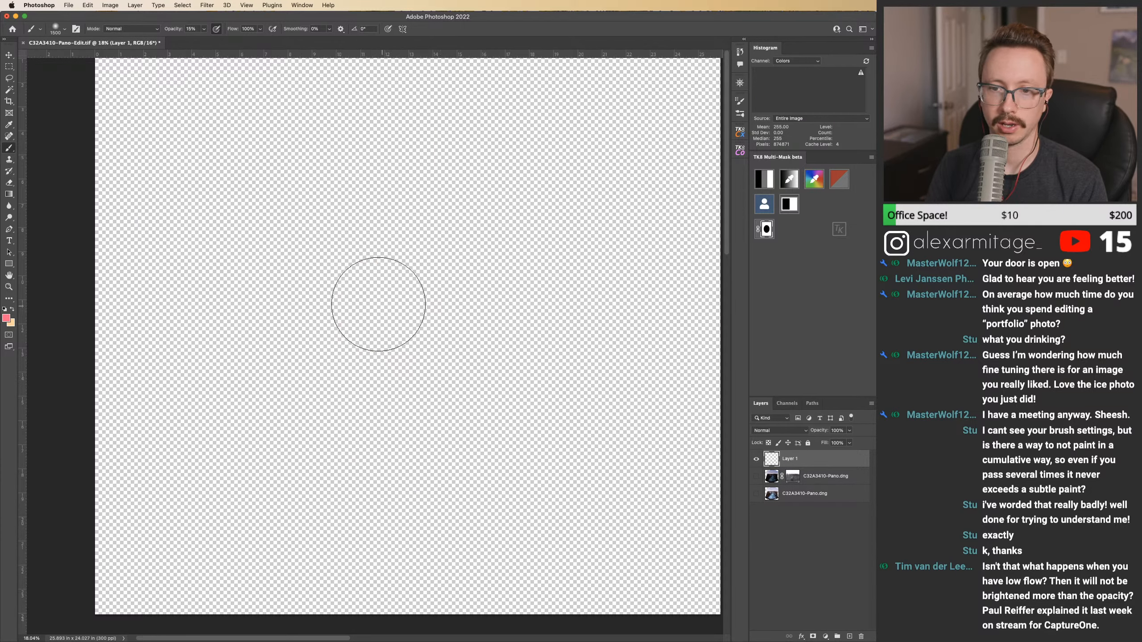
Step: Set the brush opacity to 100% and paint two pink test patches on the empty layer
left_click_drag(342, 325, 499, 337)
key("super+z")
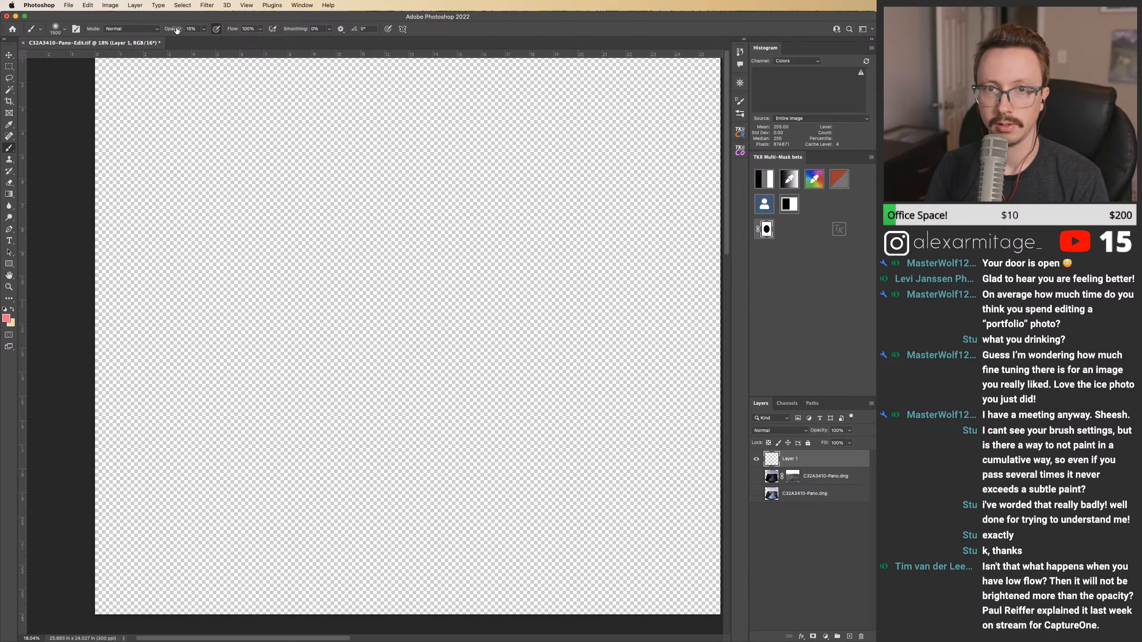
mouse_move(412, 265)
left_mouse_down()
mouse_move(355, 269)
mouse_move(438, 280)
left_mouse_up()
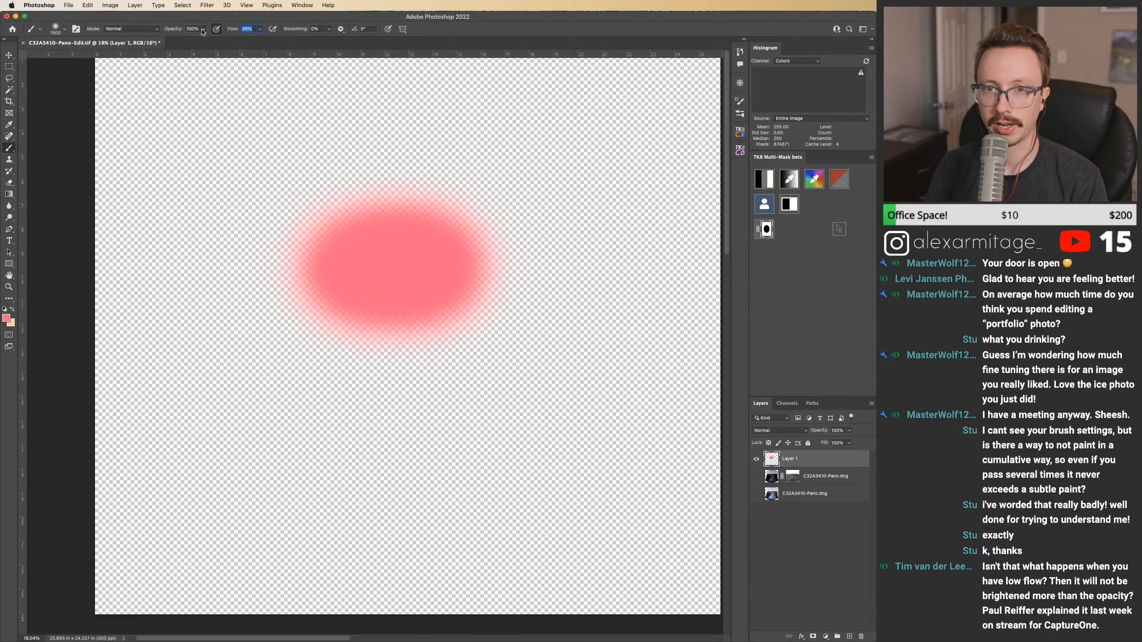
mouse_move(434, 444)
left_mouse_down()
mouse_move(370, 436)
mouse_move(449, 444)
mouse_move(324, 444)
mouse_move(431, 449)
mouse_move(403, 443)
left_mouse_up()
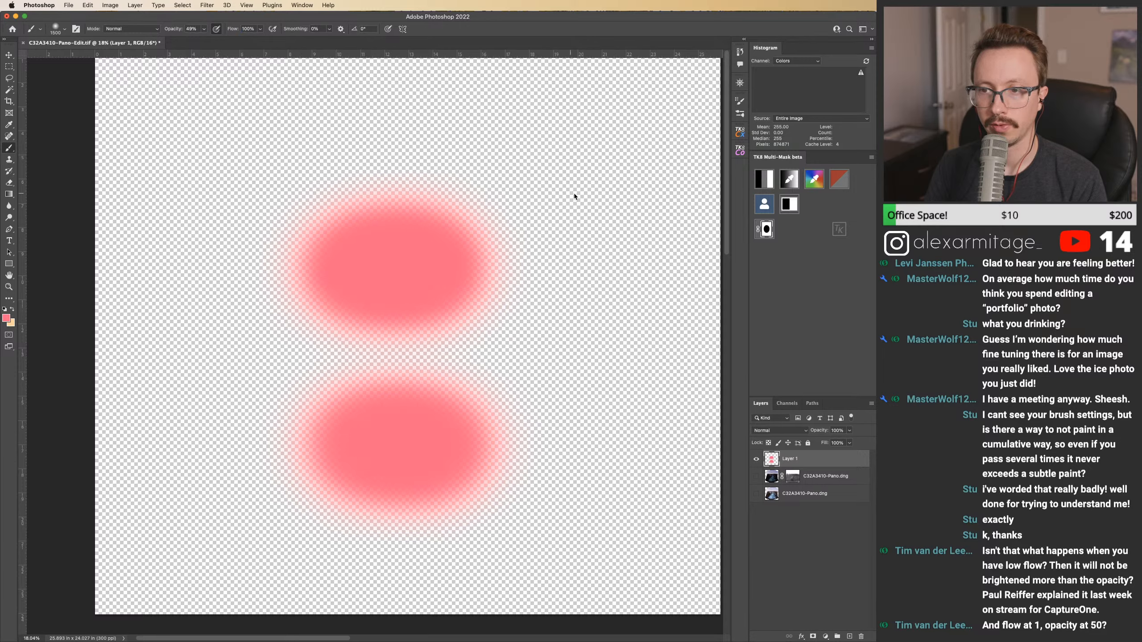
Step: Paint four further test patches at 49% opacity, varying the brush flow between 100%, 51% and 1%
mouse_move(598, 155)
left_mouse_down()
mouse_move(528, 140)
mouse_move(583, 144)
mouse_move(521, 148)
mouse_move(550, 153)
left_mouse_up()
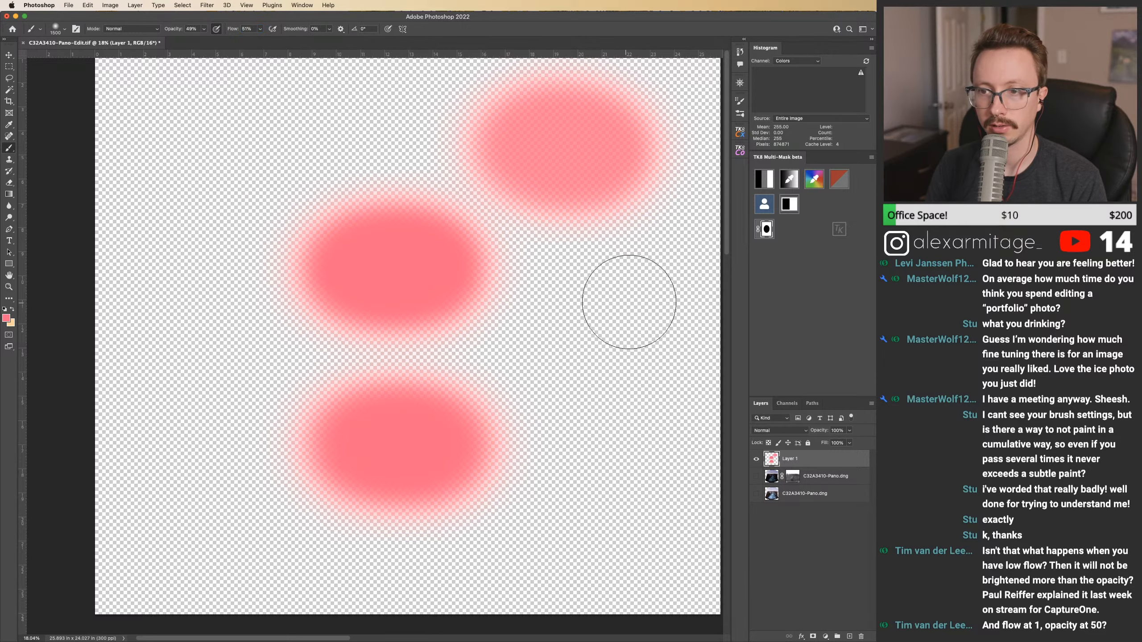
mouse_move(625, 301)
left_mouse_down()
mouse_move(561, 302)
mouse_move(643, 306)
mouse_move(567, 304)
mouse_move(637, 311)
mouse_move(651, 374)
mouse_move(605, 312)
left_mouse_up()
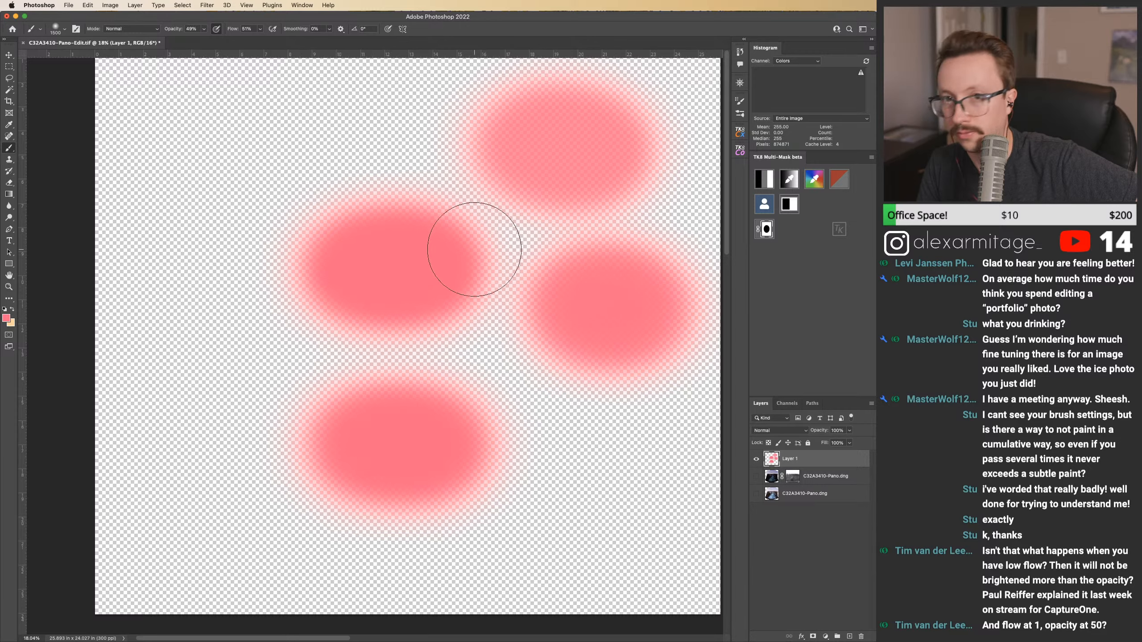
key("Return")
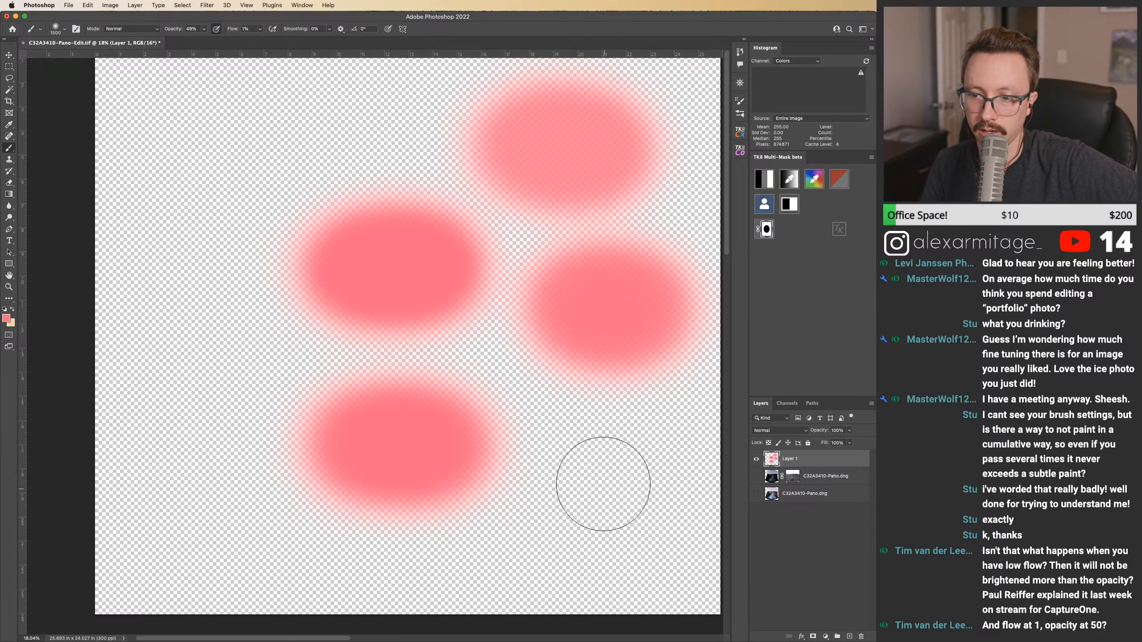
mouse_move(566, 494)
left_mouse_down()
mouse_move(642, 485)
mouse_move(571, 479)
mouse_move(631, 489)
mouse_move(559, 499)
mouse_move(625, 485)
mouse_move(632, 494)
mouse_move(571, 493)
mouse_move(646, 497)
mouse_move(612, 493)
left_mouse_up()
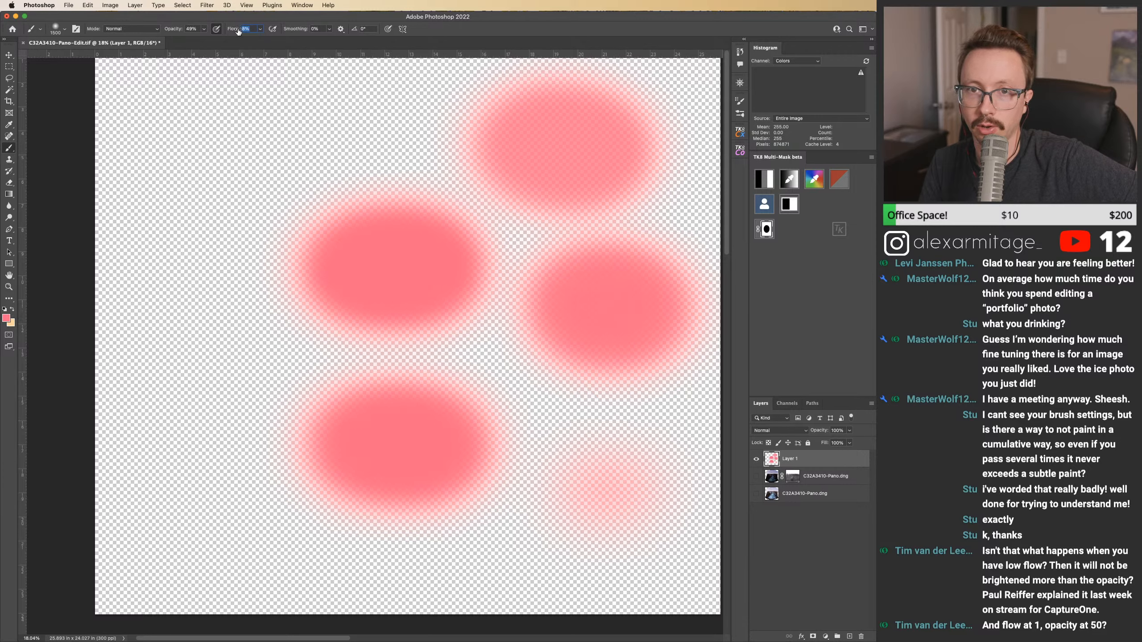
key("Return")
mouse_move(237, 141)
left_mouse_down()
mouse_move(310, 157)
mouse_move(194, 158)
mouse_move(246, 160)
mouse_move(188, 167)
mouse_move(245, 165)
mouse_move(219, 164)
left_mouse_up()
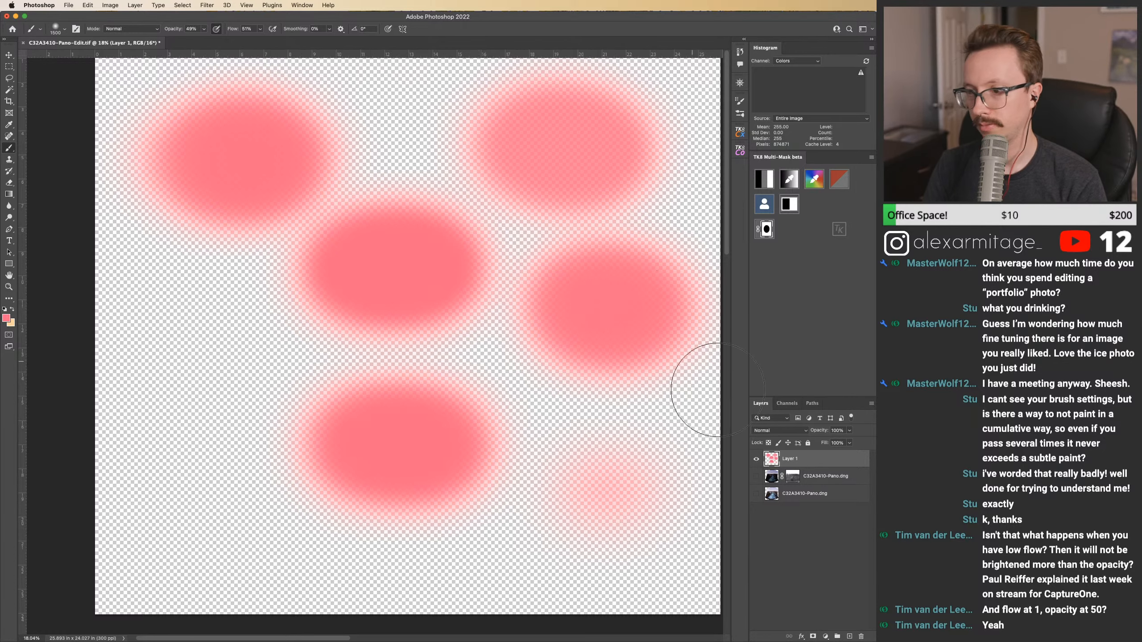
Step: Delete the test layer and show both panorama layers again
left_click_drag(863, 463, 862, 637)
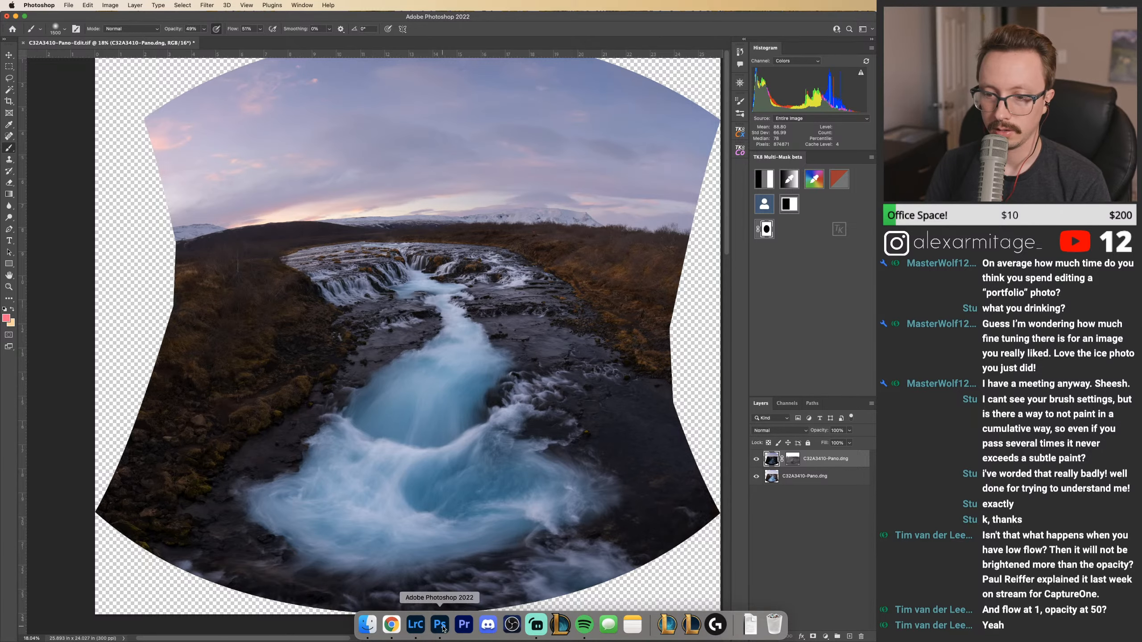
Step: Switch to Lightroom Classic, apply the Medium Contrast point curve to the edited panorama and raise Whites to +41
left_click(414, 624)
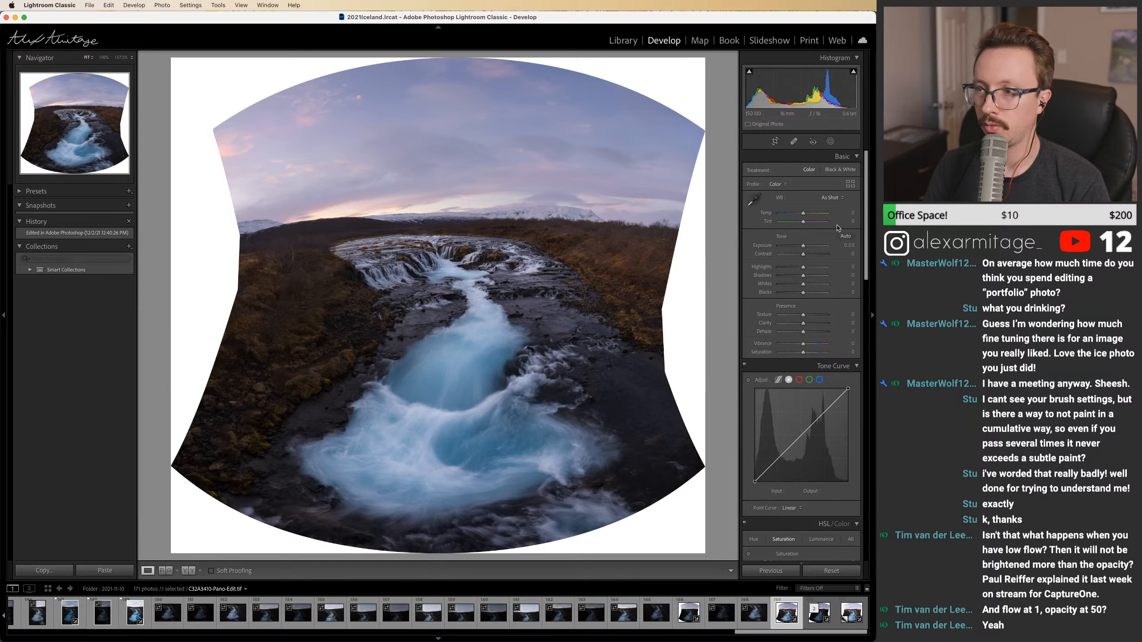
left_click_drag(803, 284, 809, 285)
double_click(809, 284)
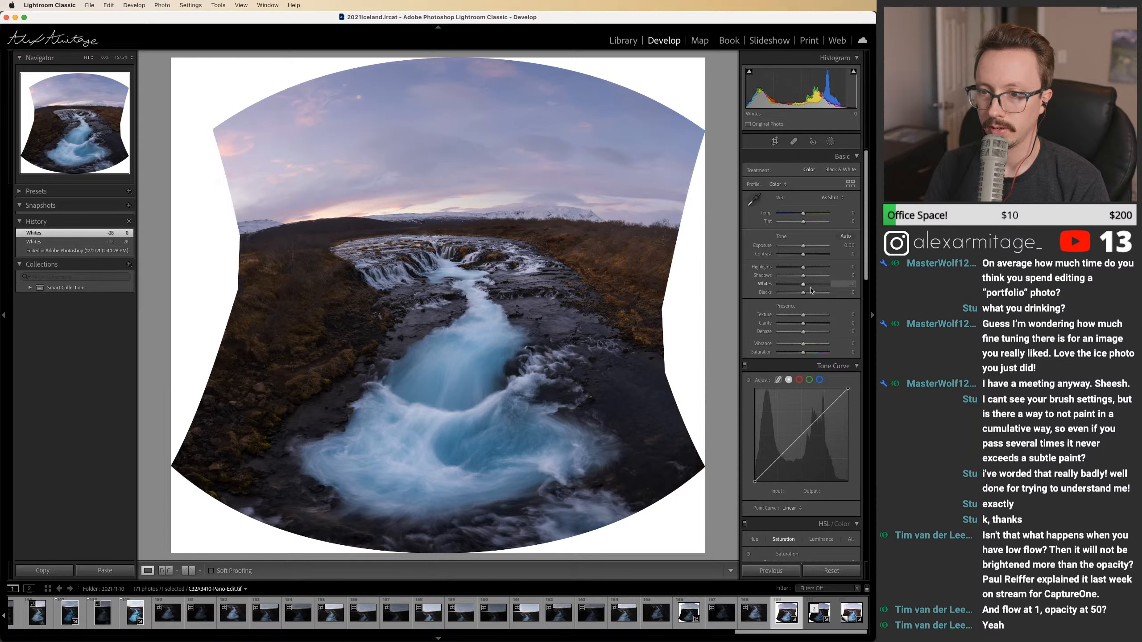
left_click(793, 508)
left_click(805, 518)
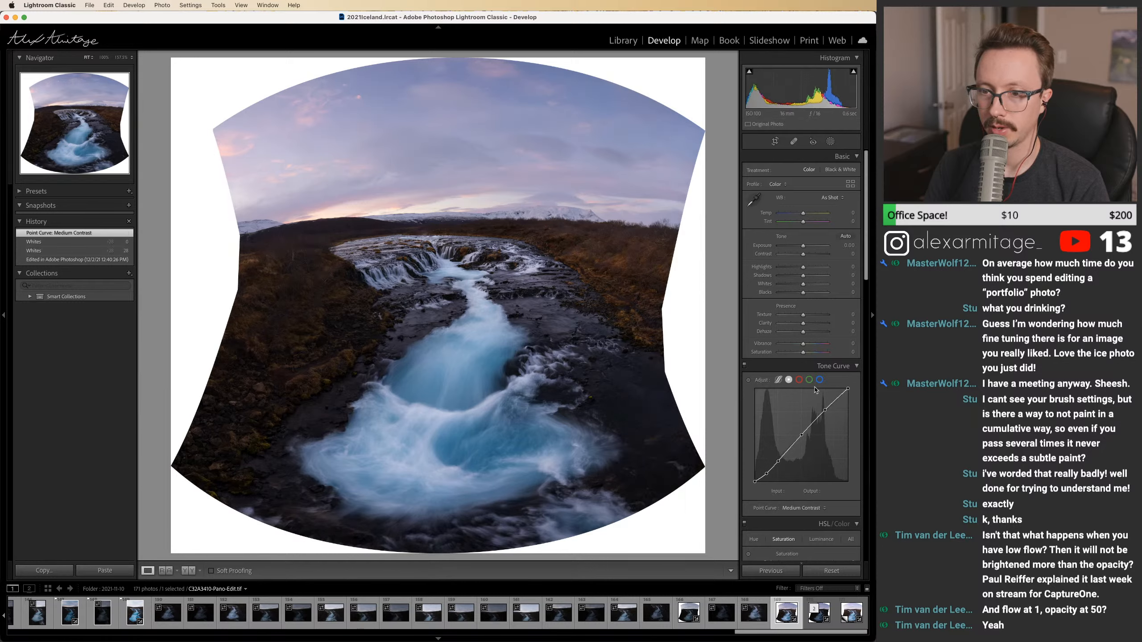
left_click_drag(804, 283, 813, 286)
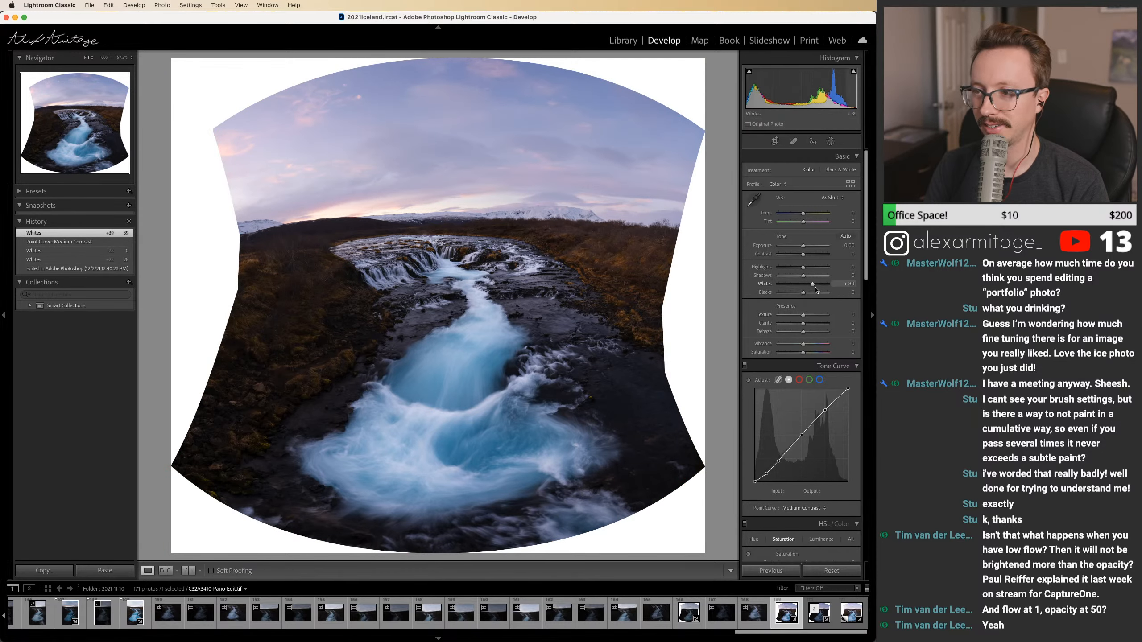
left_click_drag(813, 286, 815, 286)
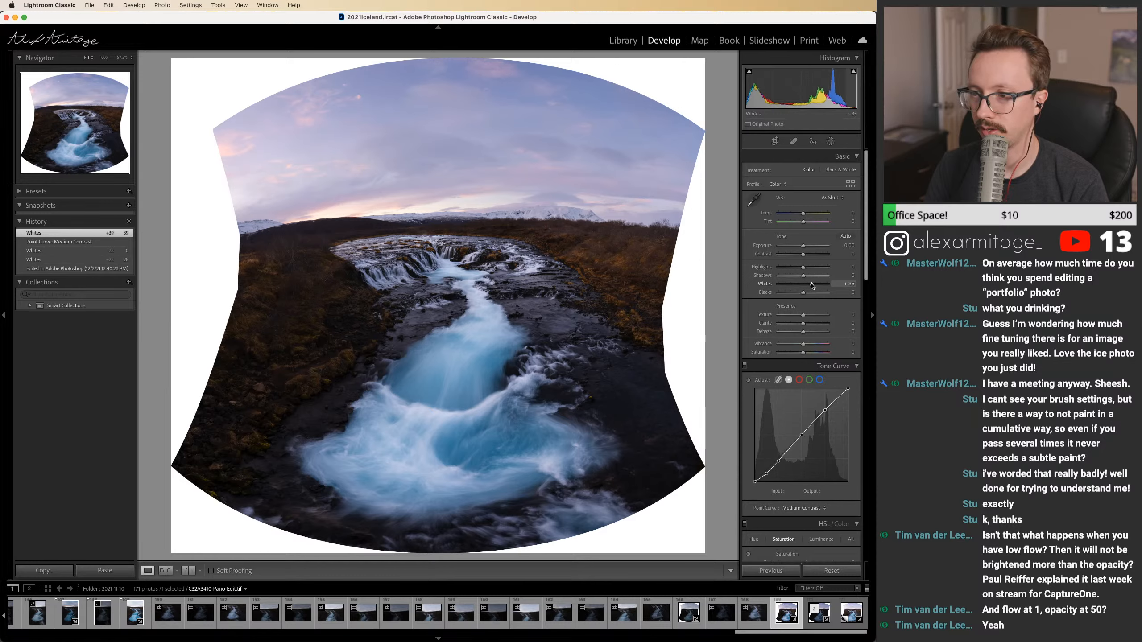
Step: Raise the panorama's Shadows to +13 and Dehaze to +31
left_click(808, 276)
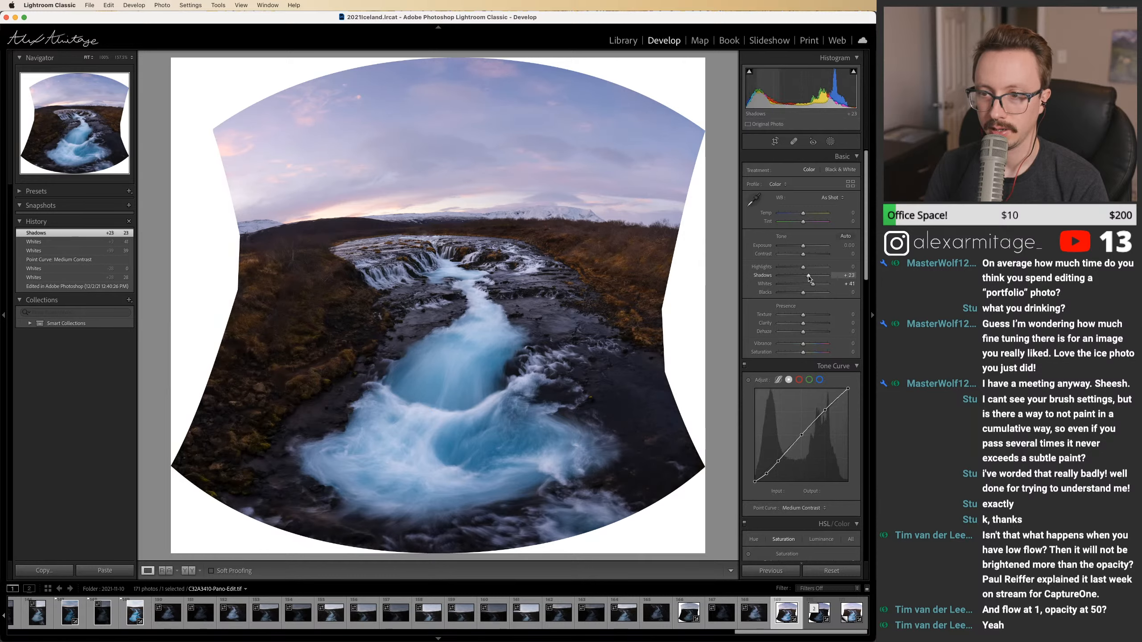
double_click(808, 276)
left_click_drag(805, 279, 807, 276)
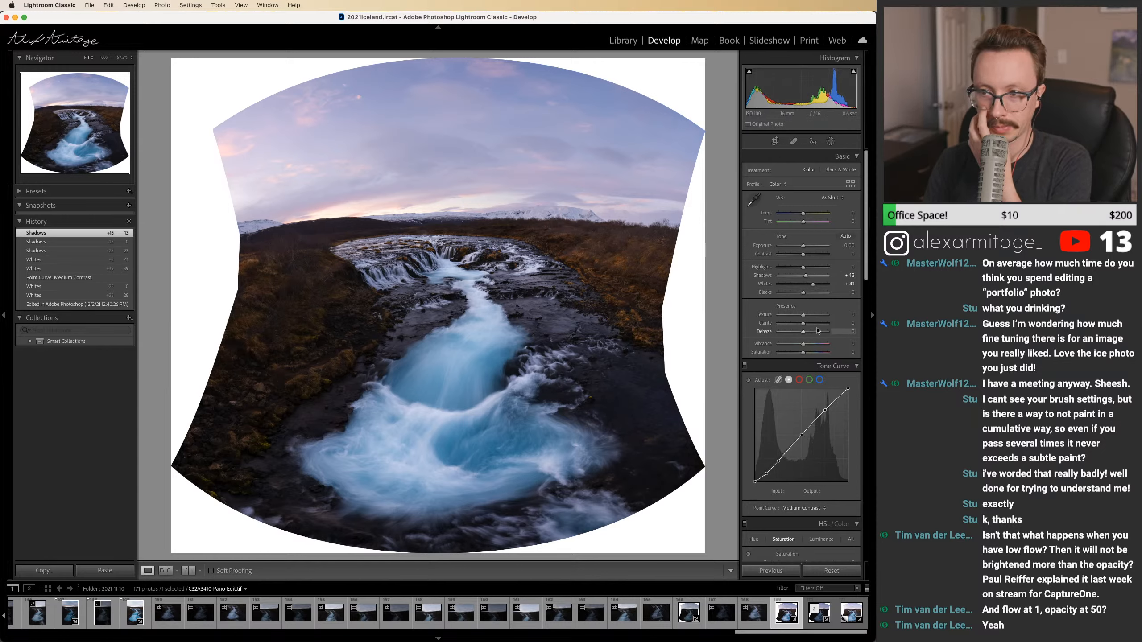
left_click_drag(809, 334, 811, 336)
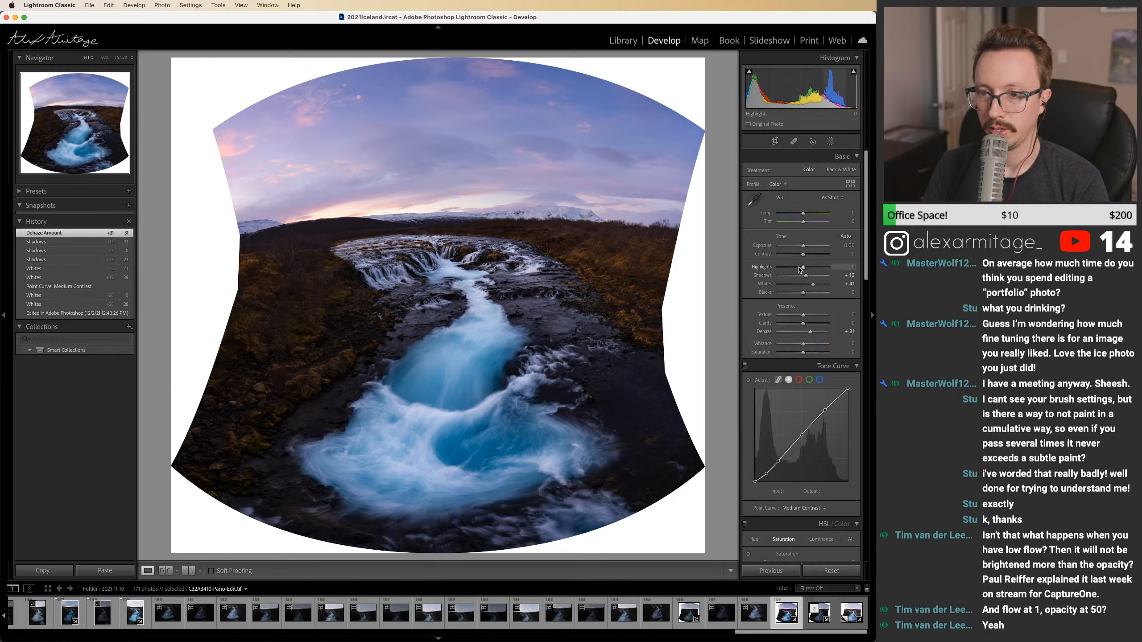
Step: Set Highlights to -14, Whites to +66 and Shadows to +35 for the panorama
left_click_drag(799, 268, 824, 288)
mouse_move(858, 73)
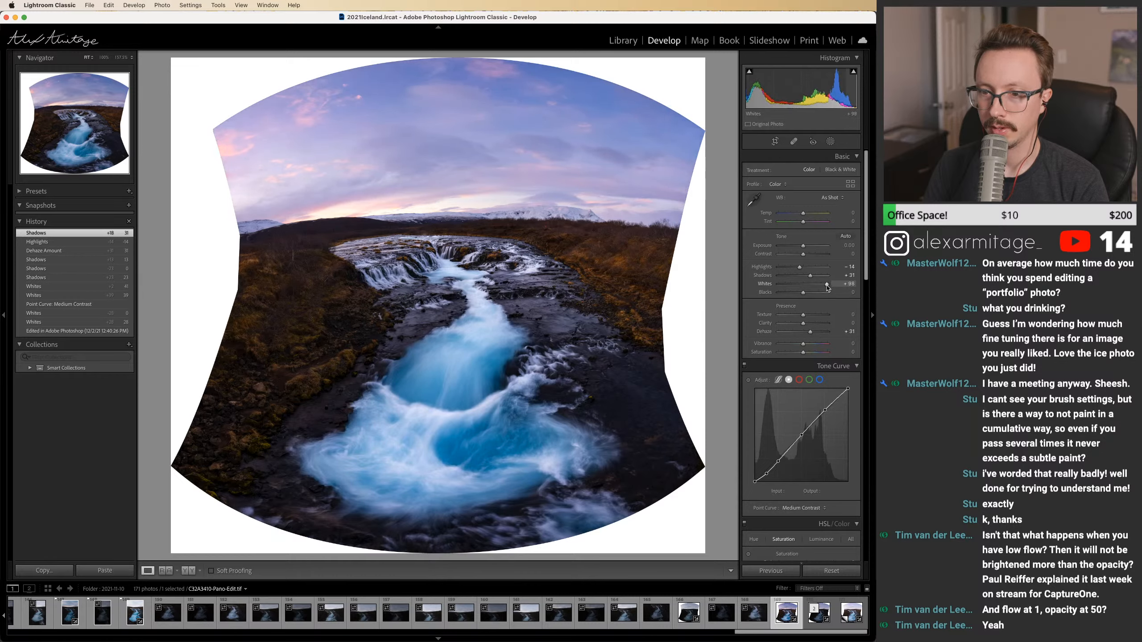
left_click_drag(824, 288, 820, 287)
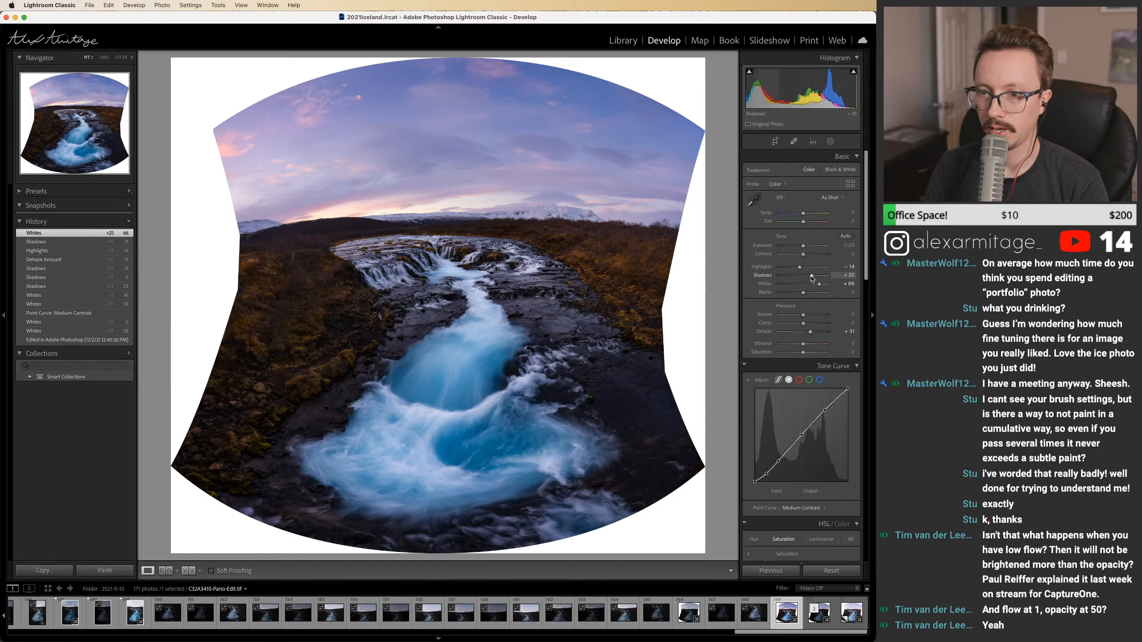
left_click_drag(811, 277, 811, 276)
Step: Try a Clarity of -14 on the panorama and reset all of its develop settings
left_click_drag(866, 233, 800, 268)
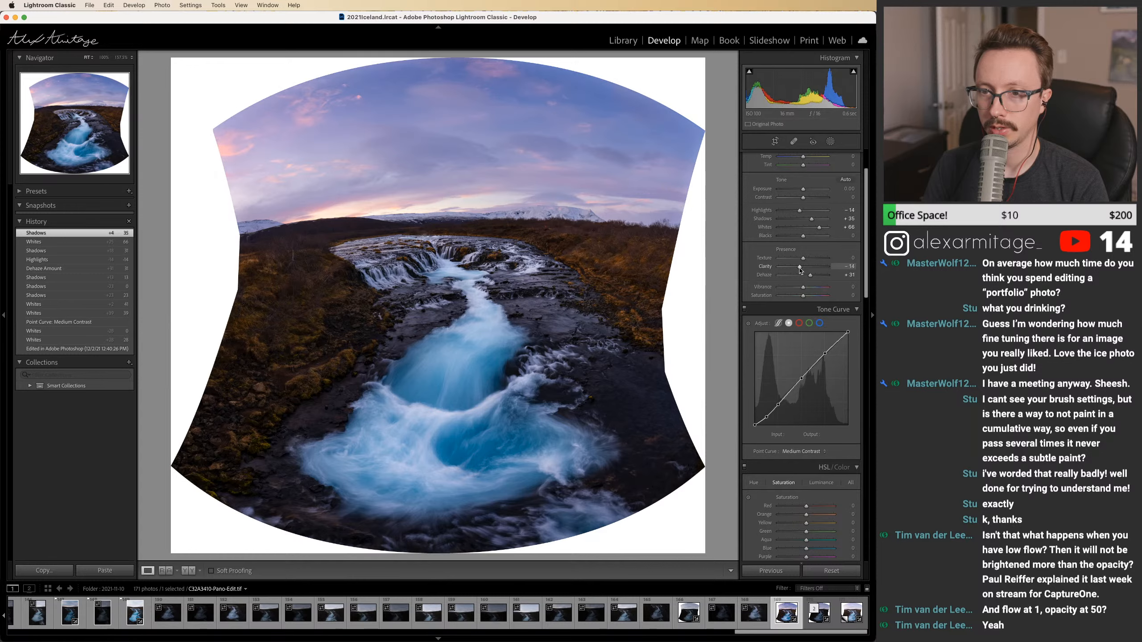
double_click(800, 268)
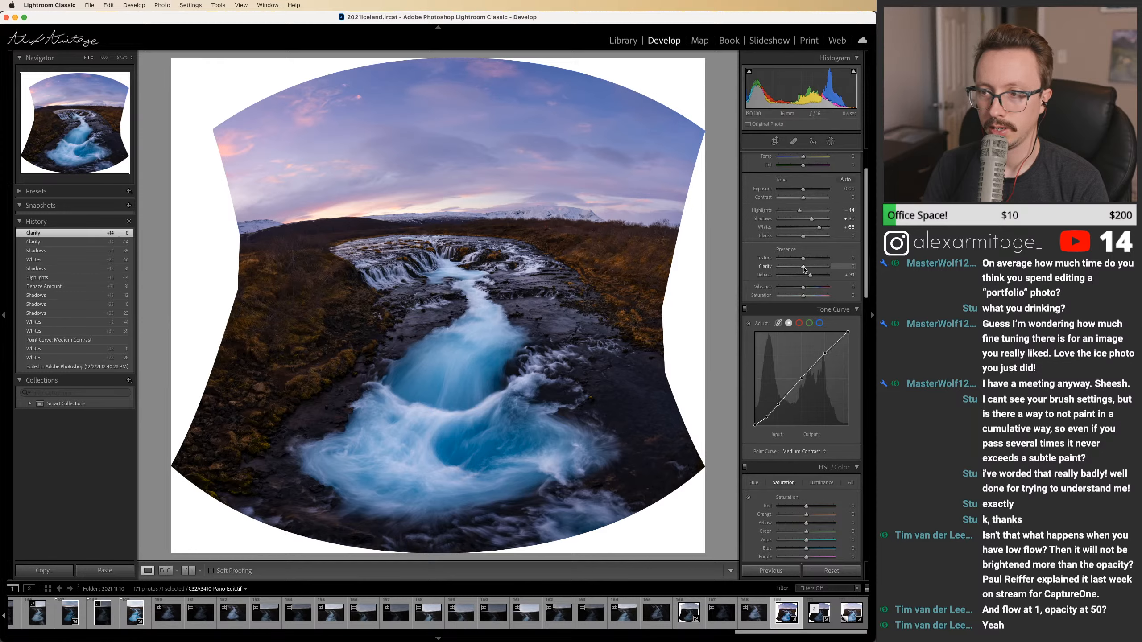
left_click_drag(801, 269, 800, 269)
double_click(800, 269)
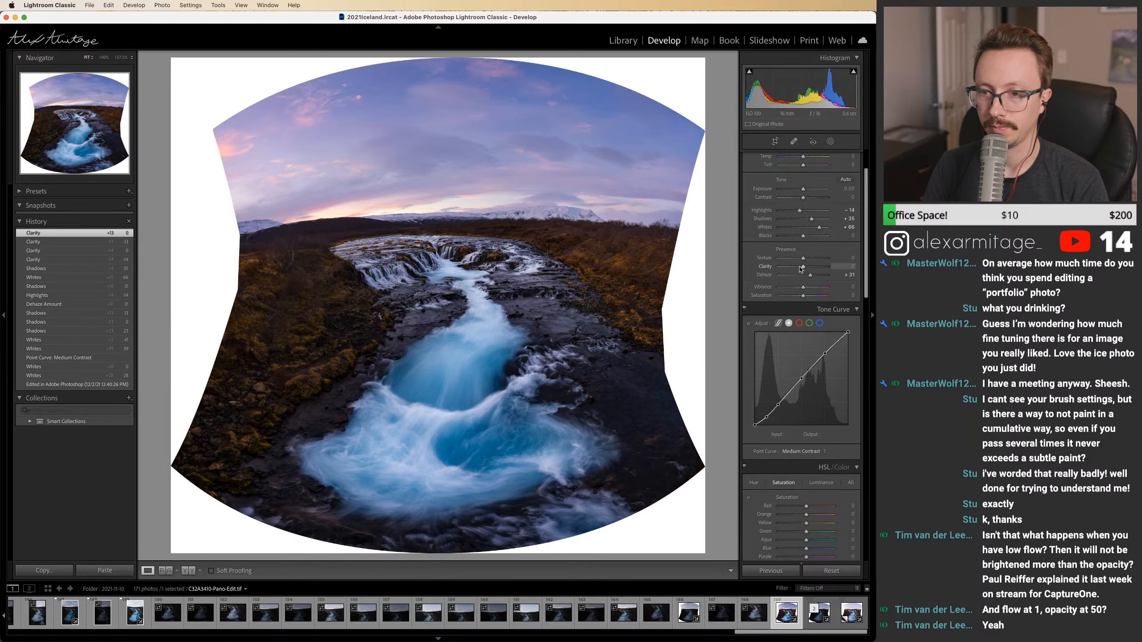
left_click(825, 572)
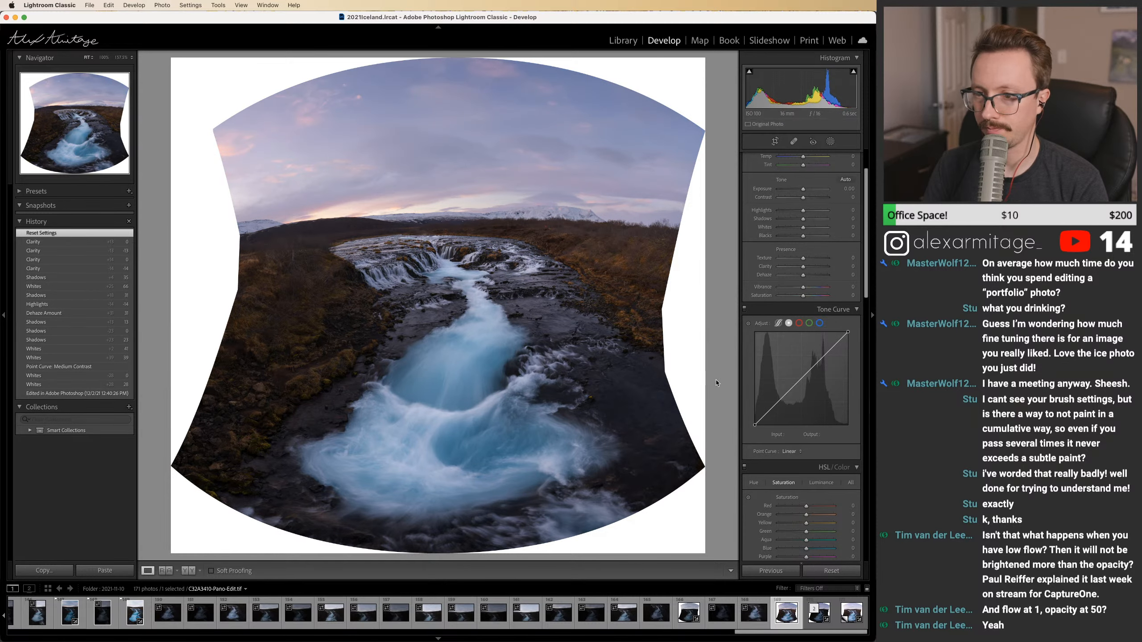
Step: Switch back to Photoshop and compare the whole panorama with the top layer hidden and shown
key("super+Tab")
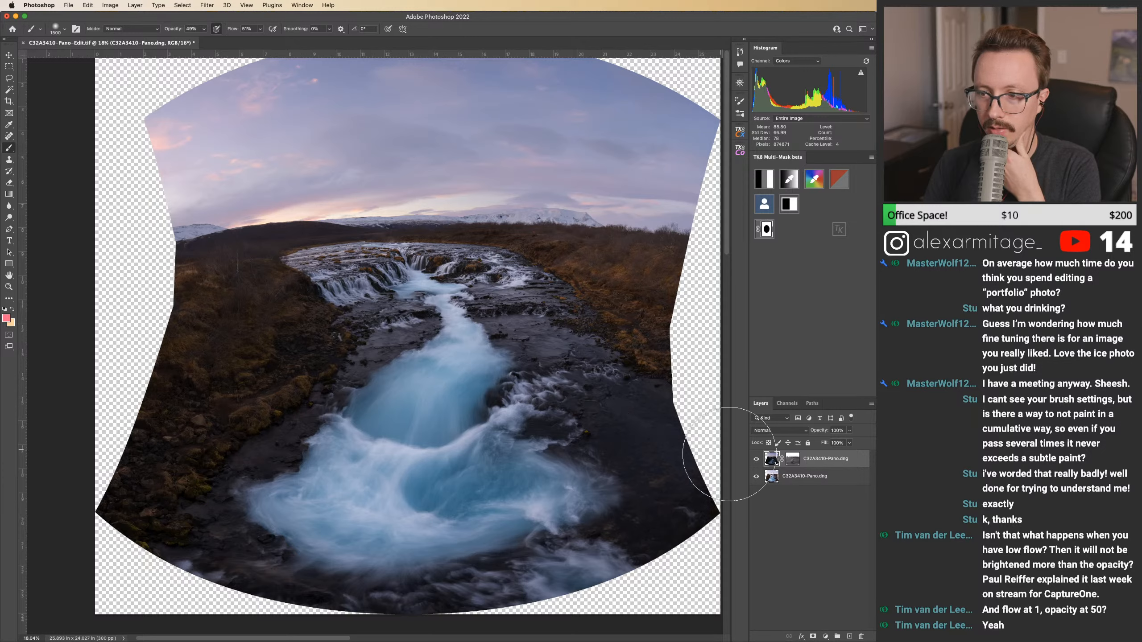
left_click(757, 461)
left_click(757, 464)
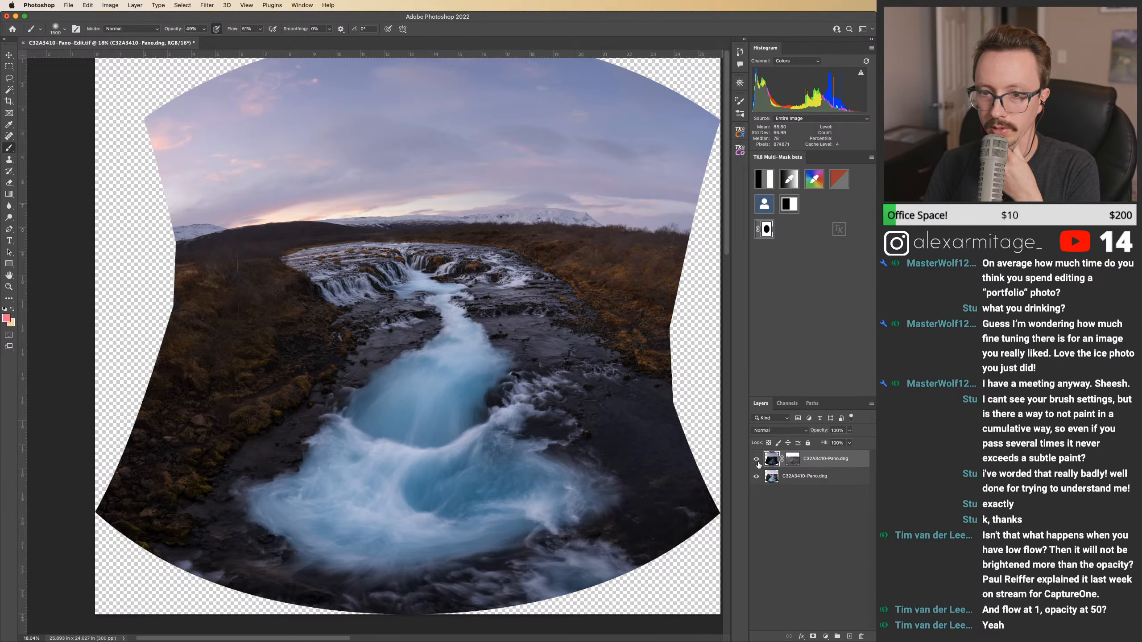
left_click(757, 460)
left_click(756, 461)
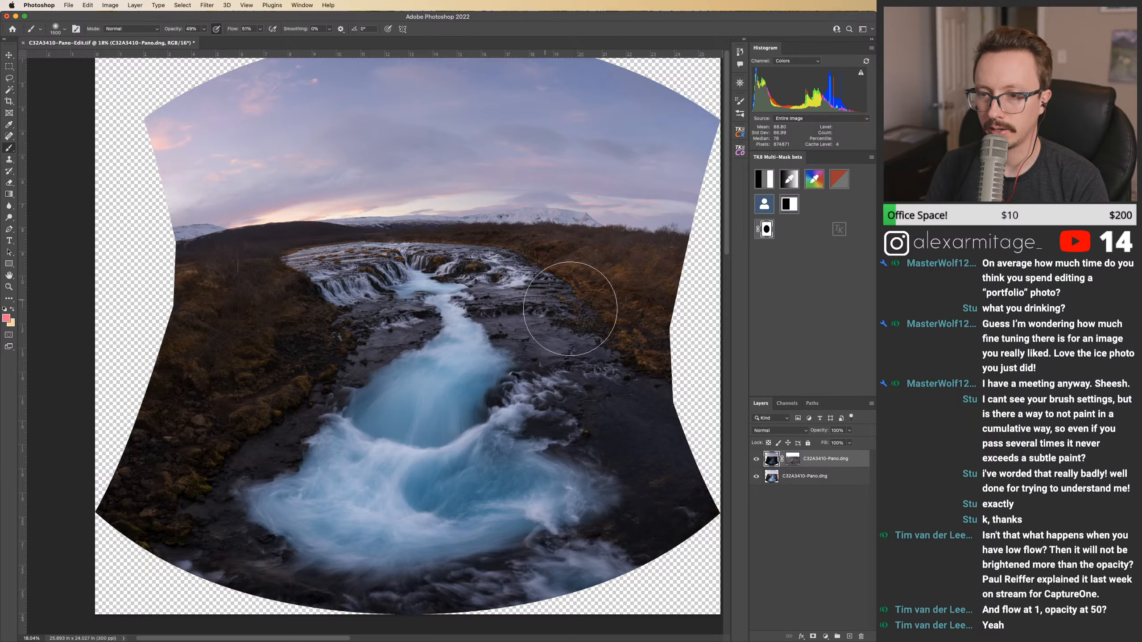
left_click(756, 460)
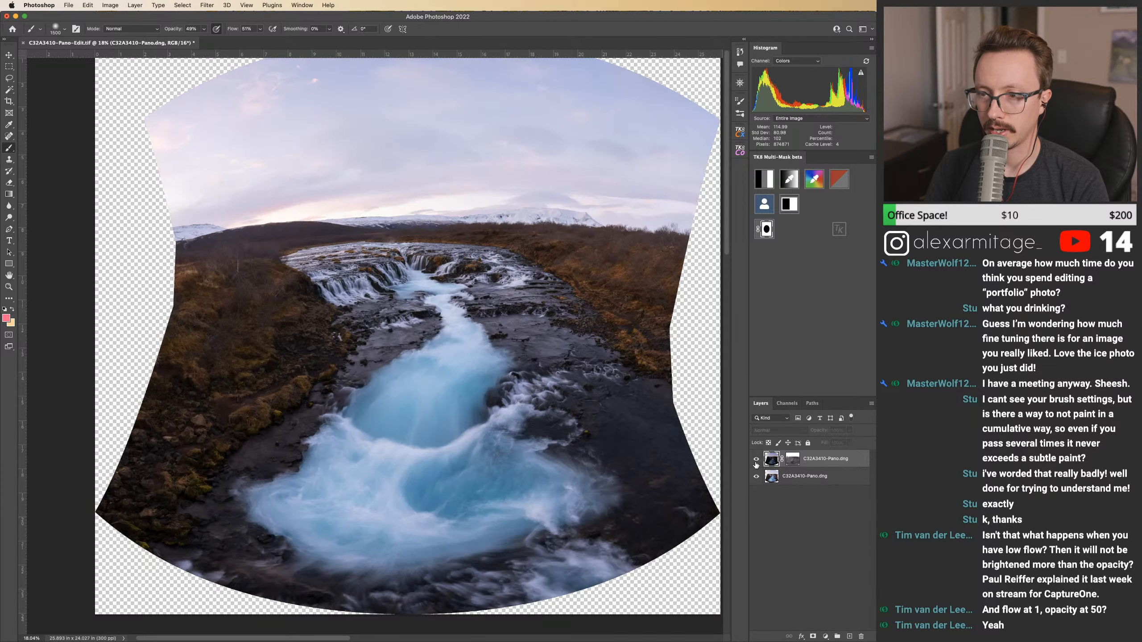
left_click(756, 460)
Step: Examine the riverbank and the rest of the blend close up, comparing the top layer hidden and shown
key("z")
left_click_drag(630, 281, 726, 477)
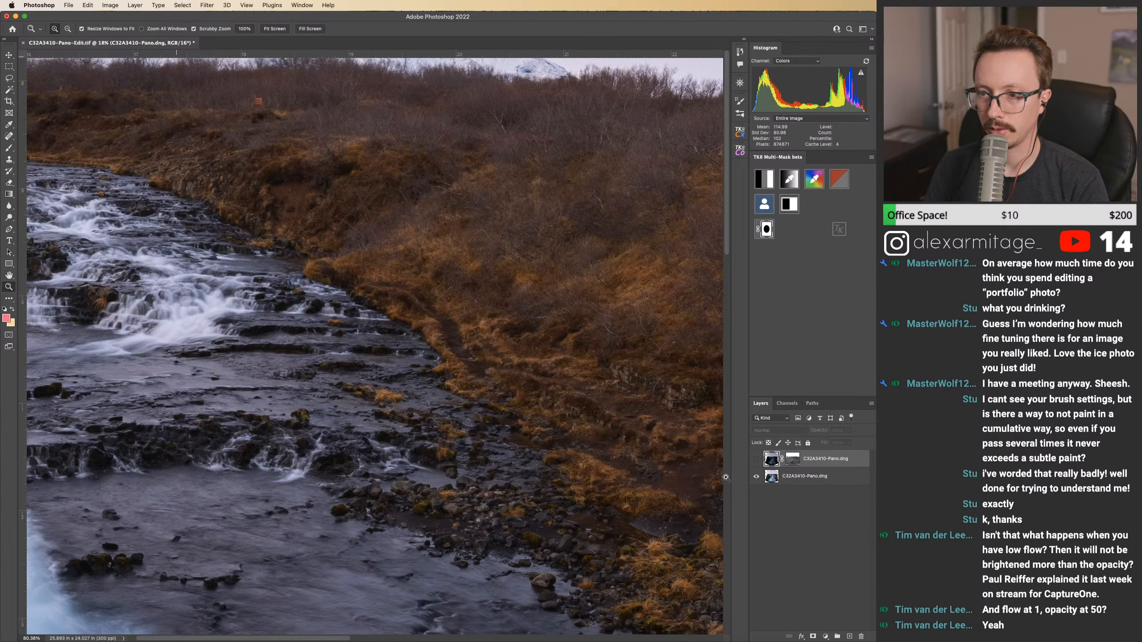
left_click(756, 461)
left_click(756, 460)
left_click(755, 461)
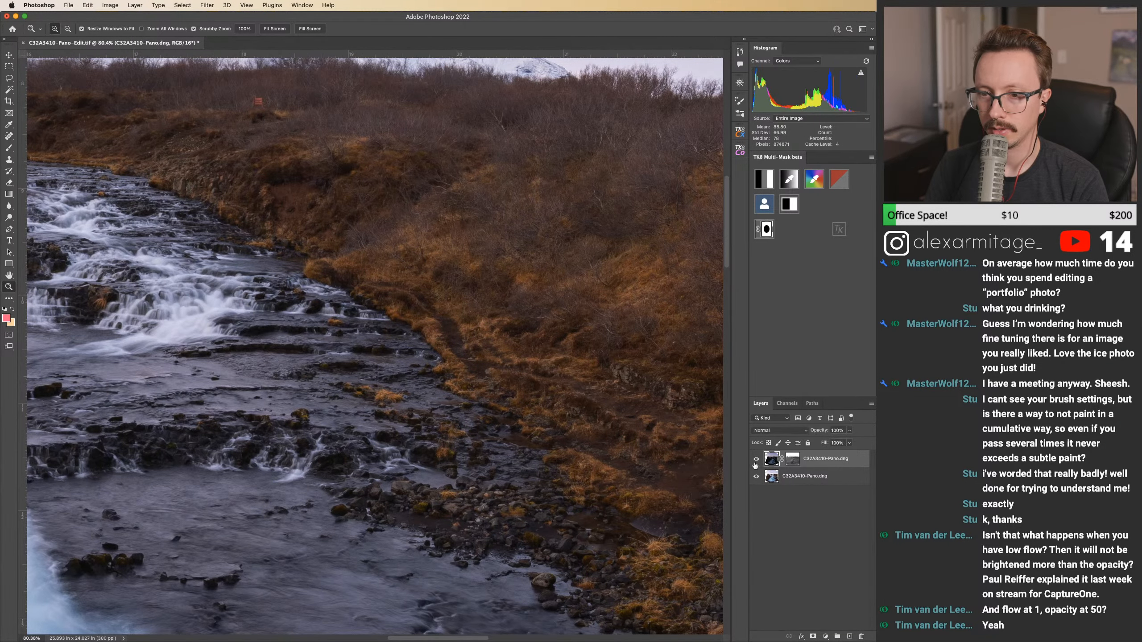
left_click_drag(500, 436, 609, 281)
left_click_drag(252, 180, 405, 585)
left_click_drag(458, 290, 400, 452)
left_click_drag(438, 532, 452, 374)
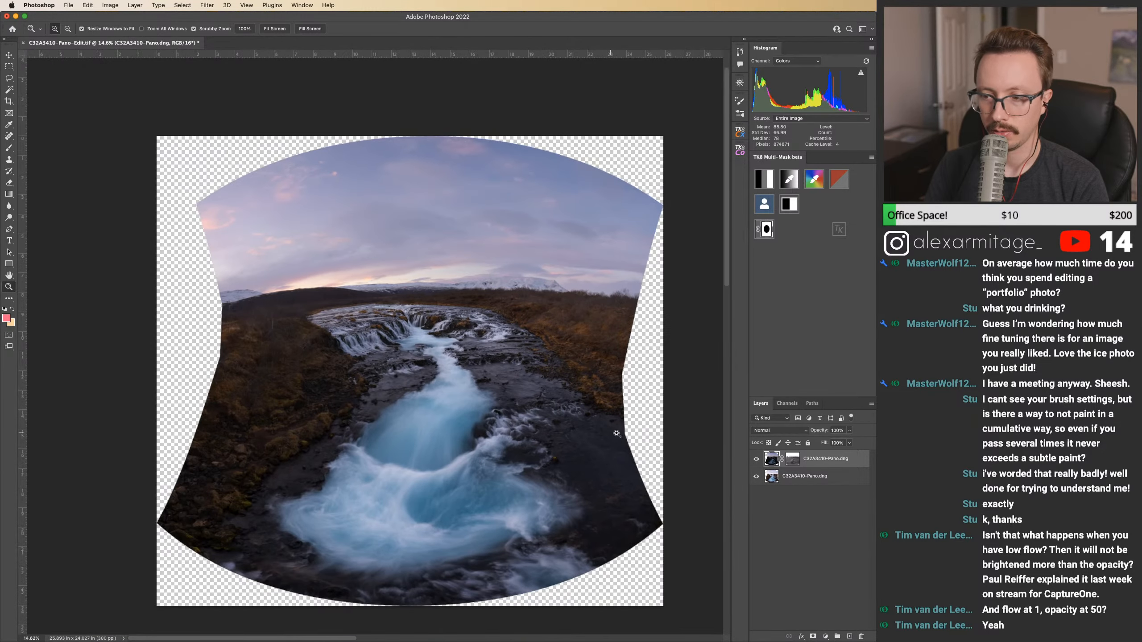
Step: Stamp all visible layers into a new merged layer above the two panorama layers
left_click(805, 533)
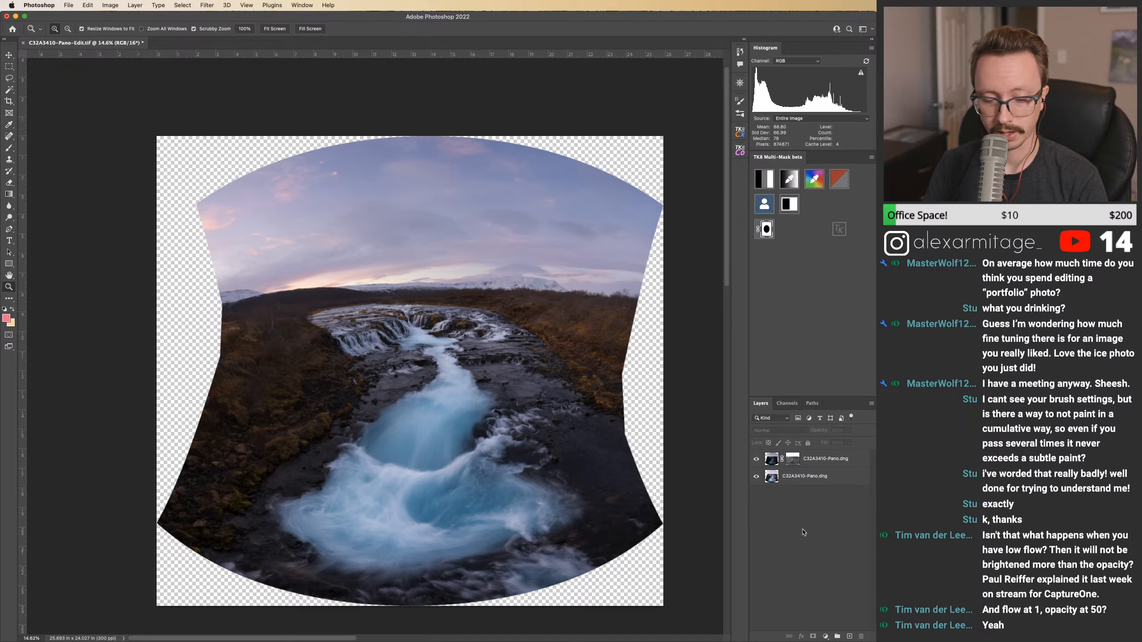
key("super+alt+shift+e")
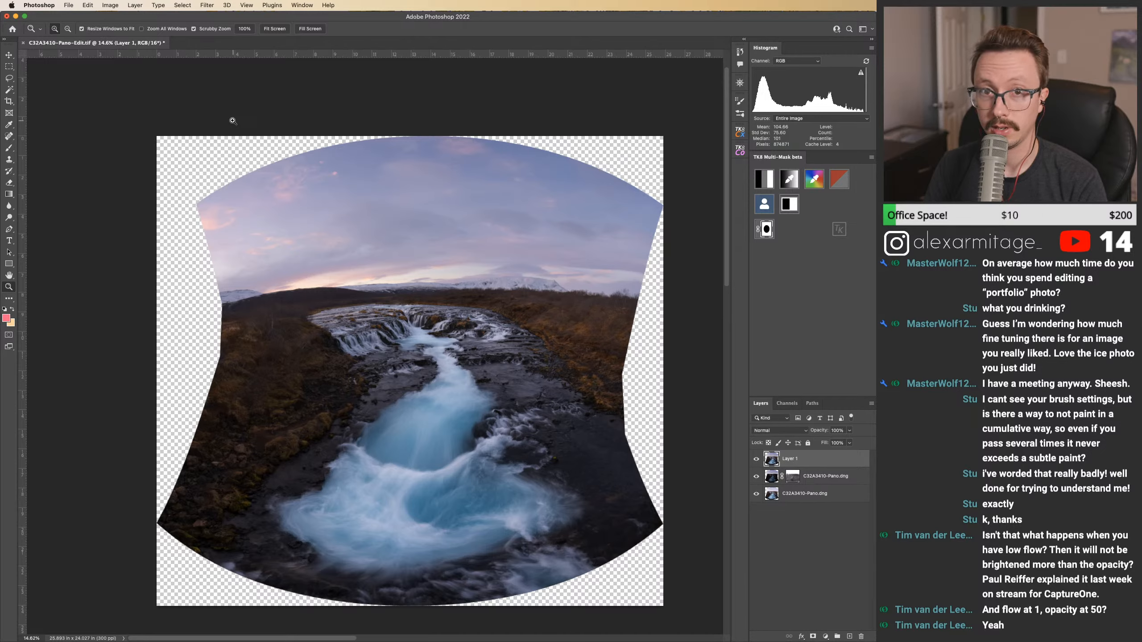
left_click(105, 4)
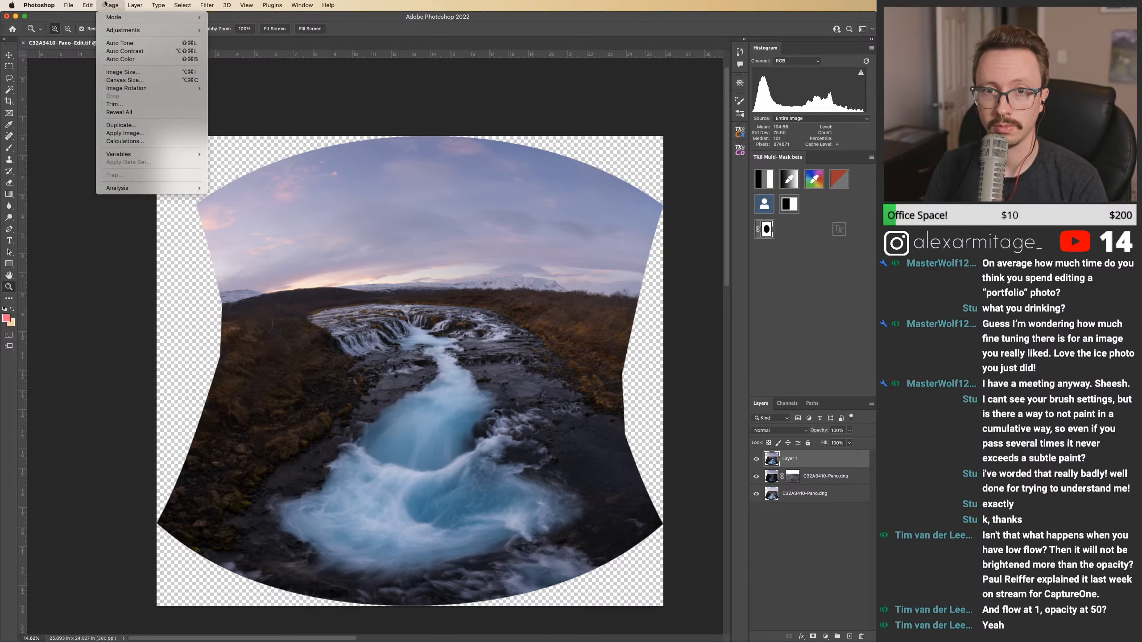
mouse_move(129, 4)
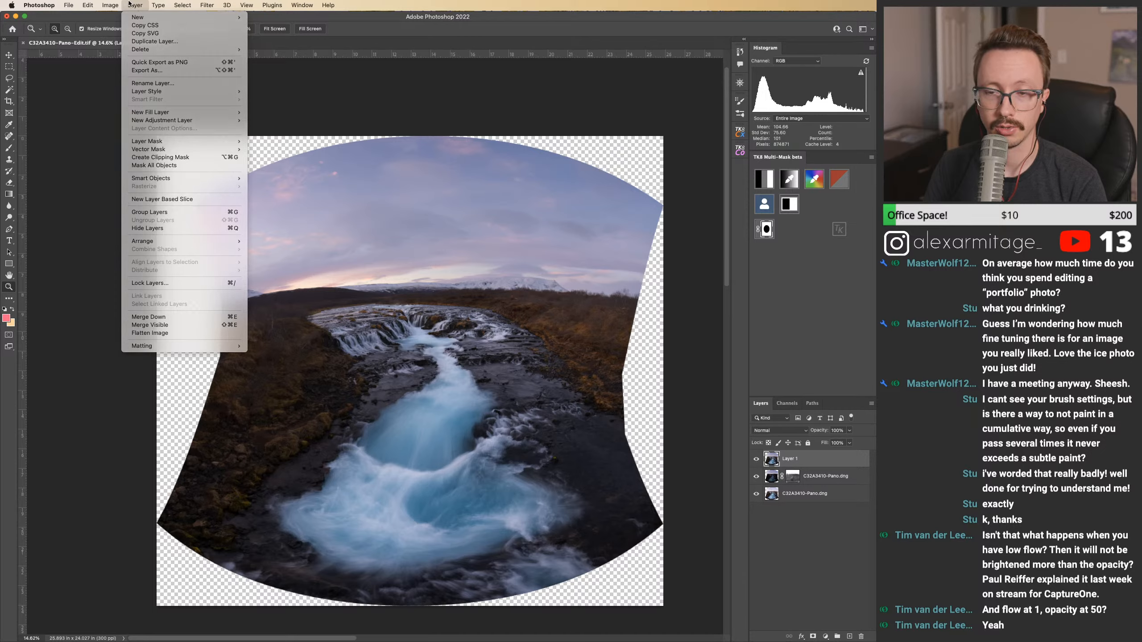
left_click(129, 5)
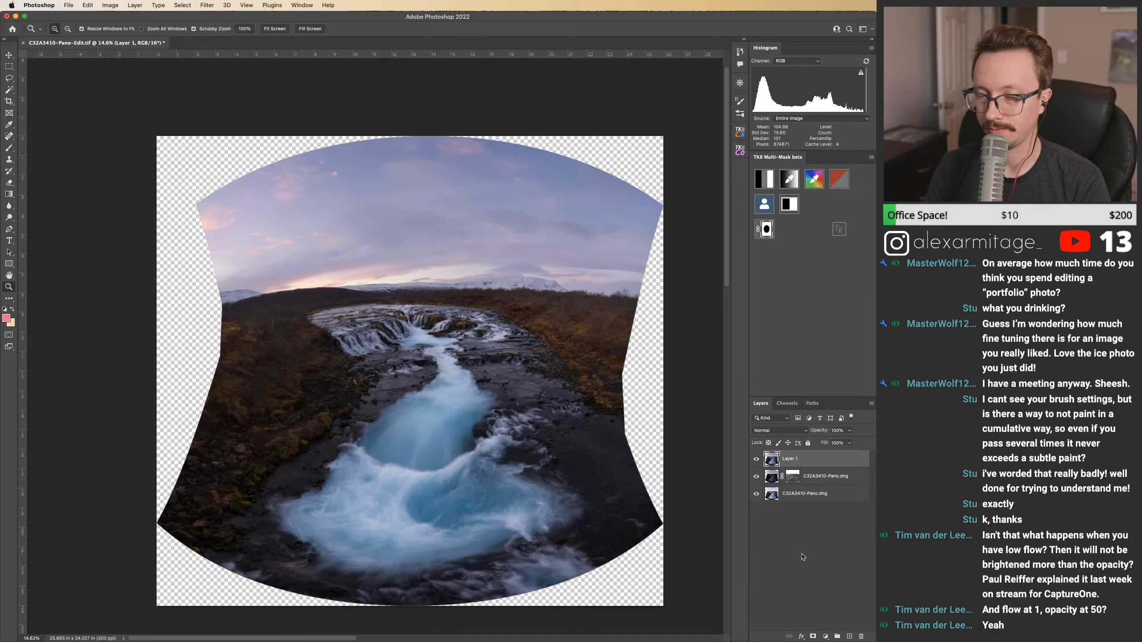
Step: Check the merged layer by toggling the visibility of the bottom panorama layer and of the merged layer itself
left_click(756, 493)
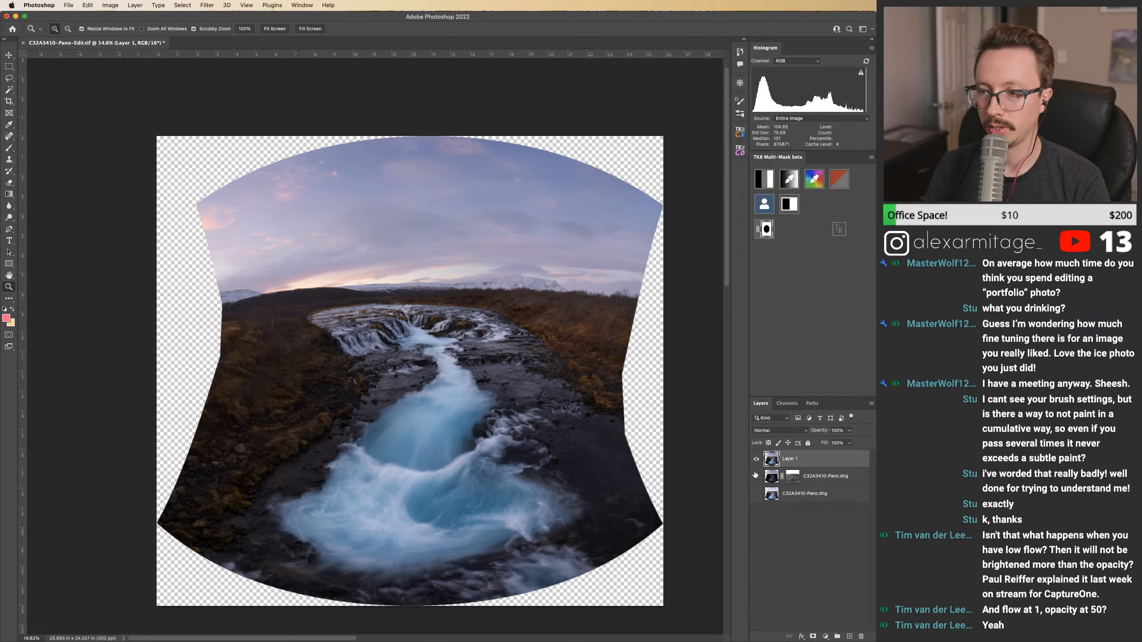
left_click(756, 493)
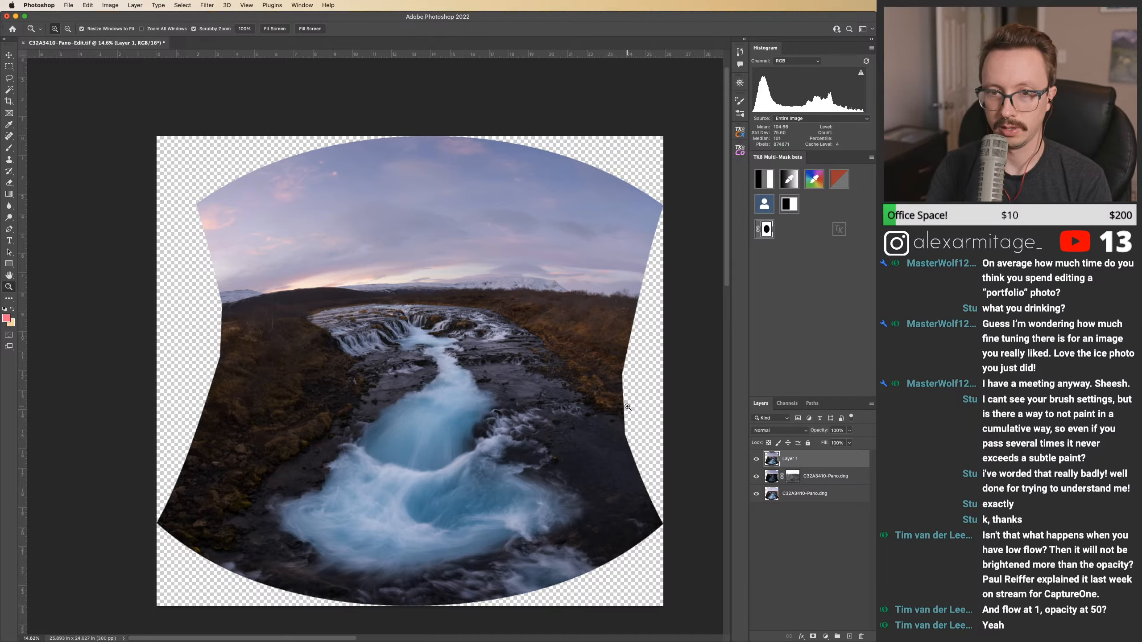
left_click(756, 459)
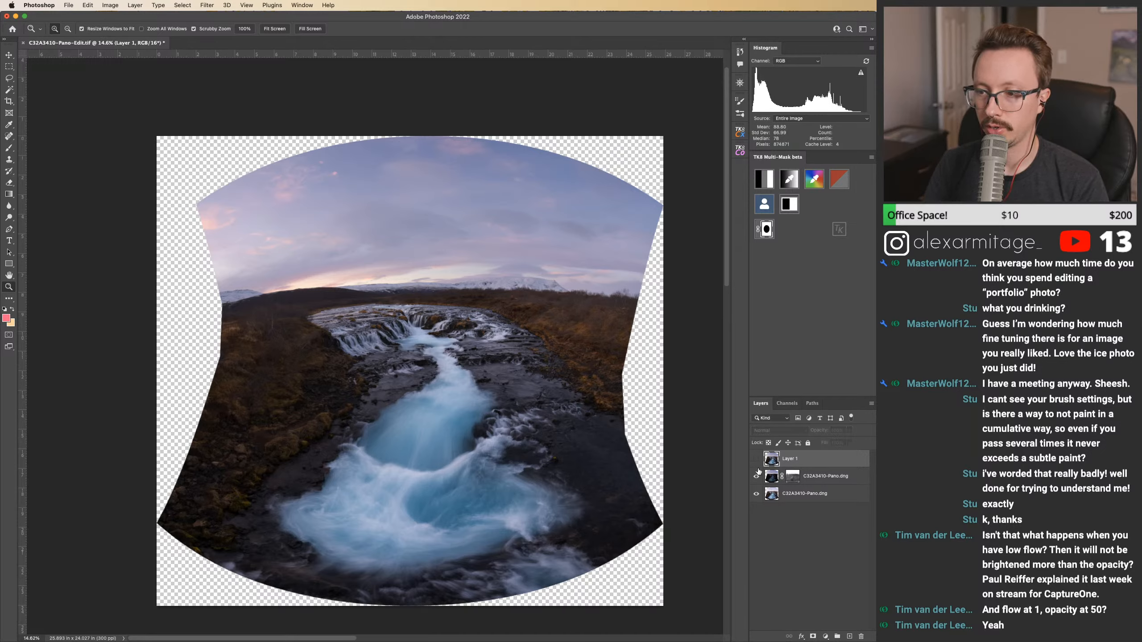
left_click(756, 460)
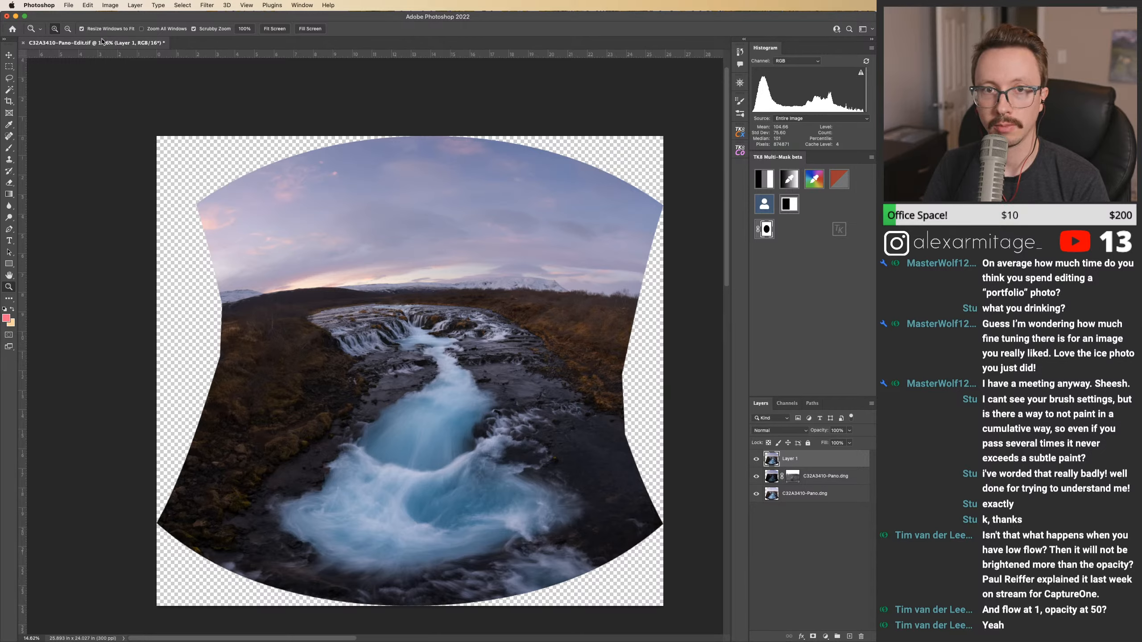
left_click(88, 5)
left_click(88, 7)
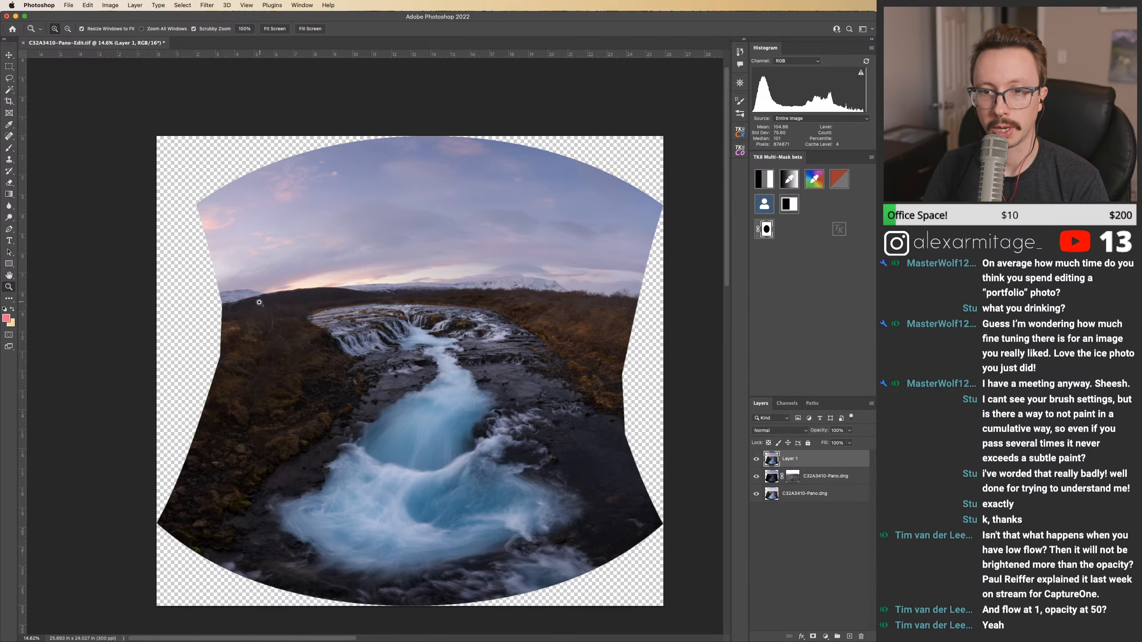
left_click(88, 5)
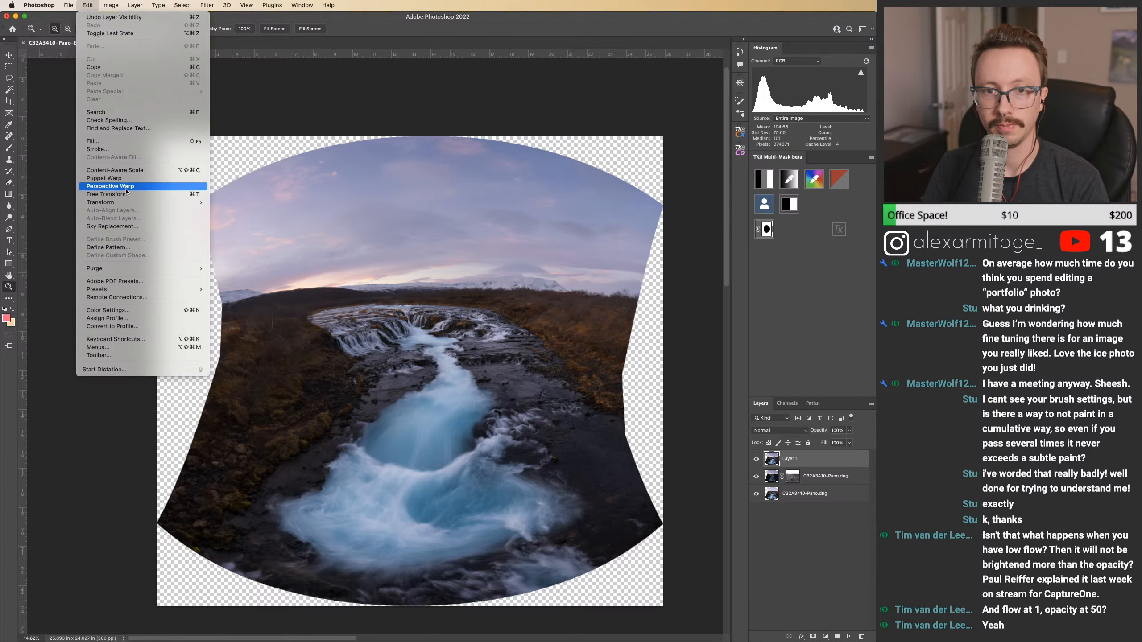
mouse_move(128, 203)
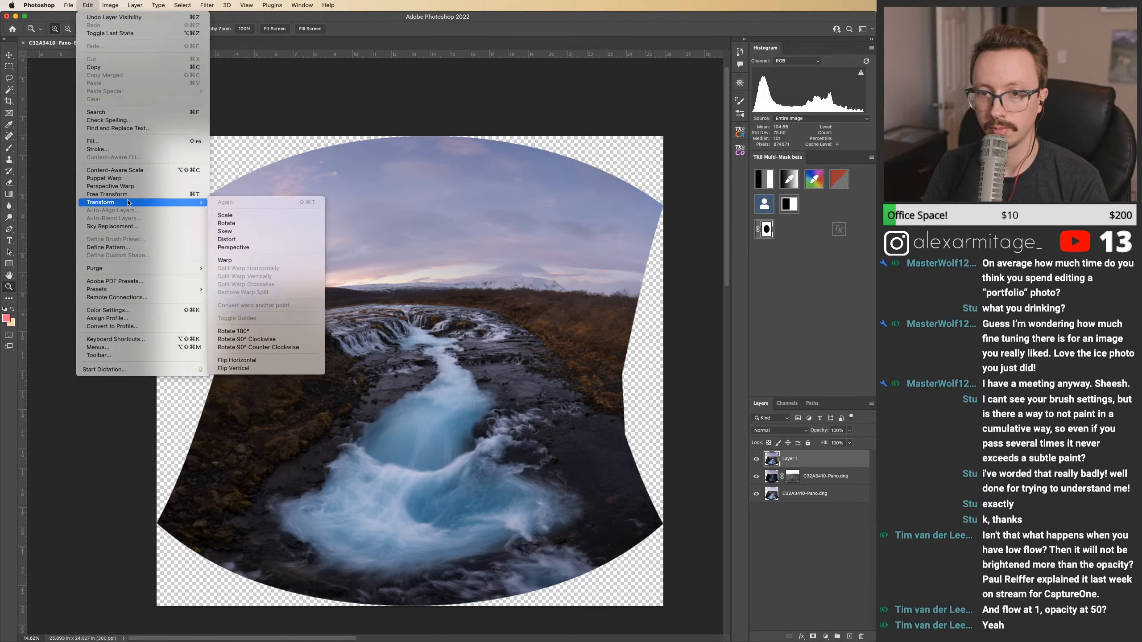
left_click(256, 259)
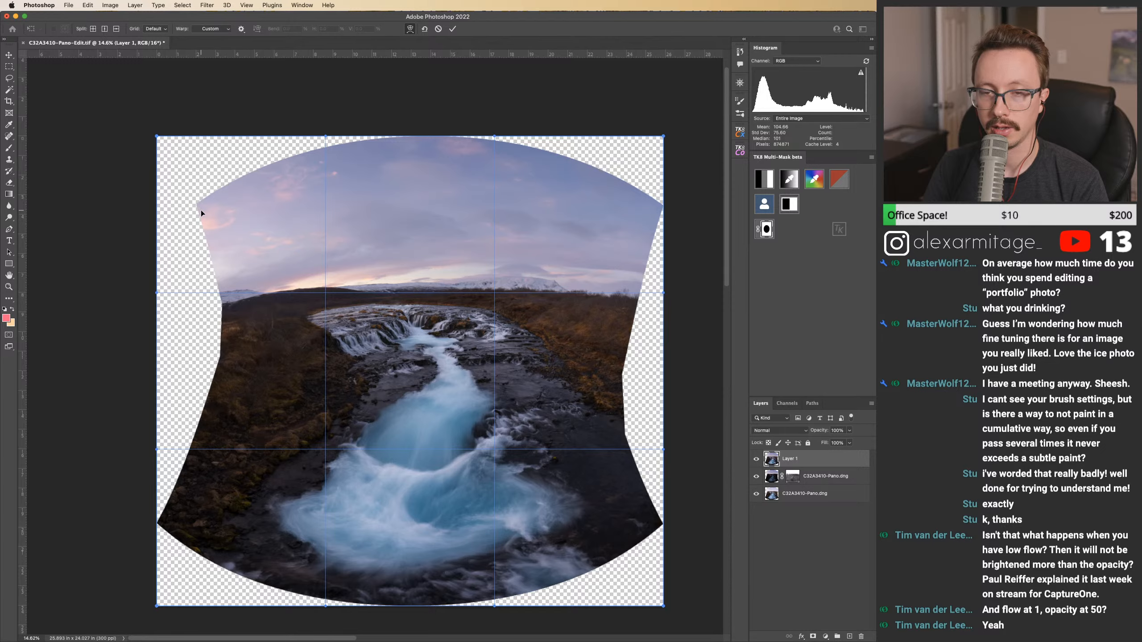
left_click_drag(158, 139, 144, 86)
left_click(438, 29)
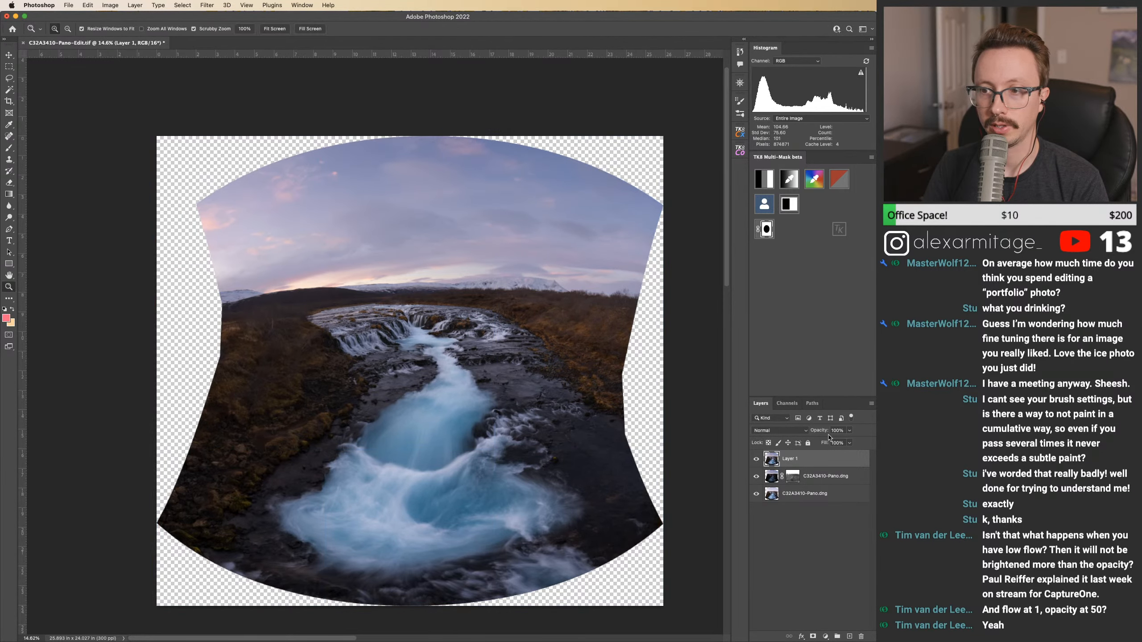
Step: Hide the two panorama layers and start a Warp on the merged layer, stretching its upper-left corner outward beyond the canvas
left_click_drag(756, 476, 757, 493)
left_click(88, 5)
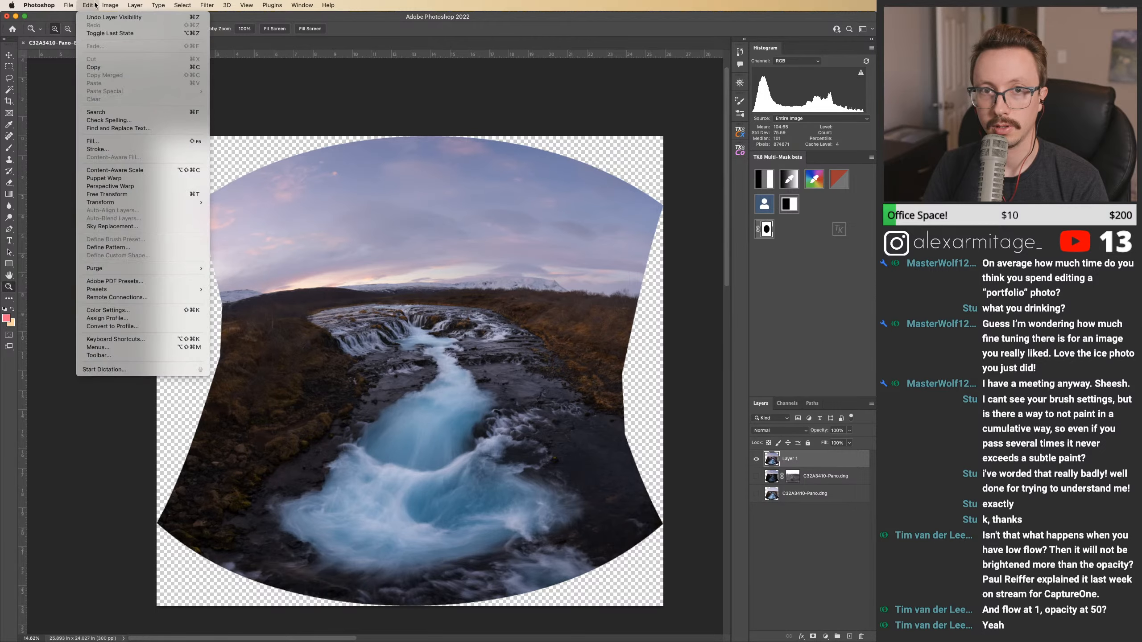
mouse_move(137, 204)
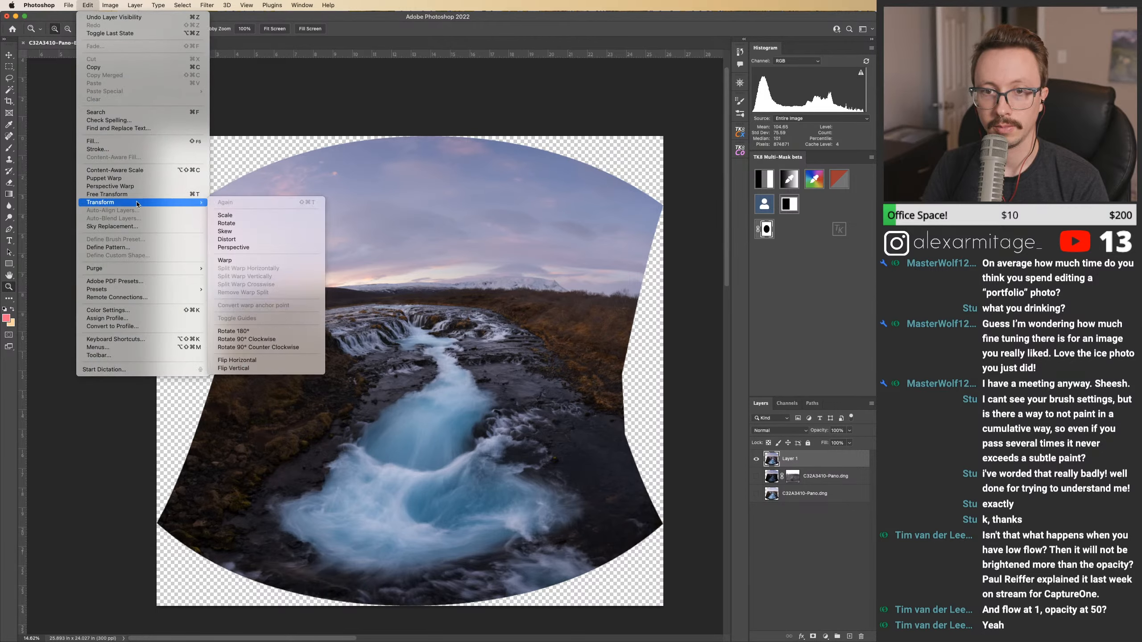
left_click(271, 260)
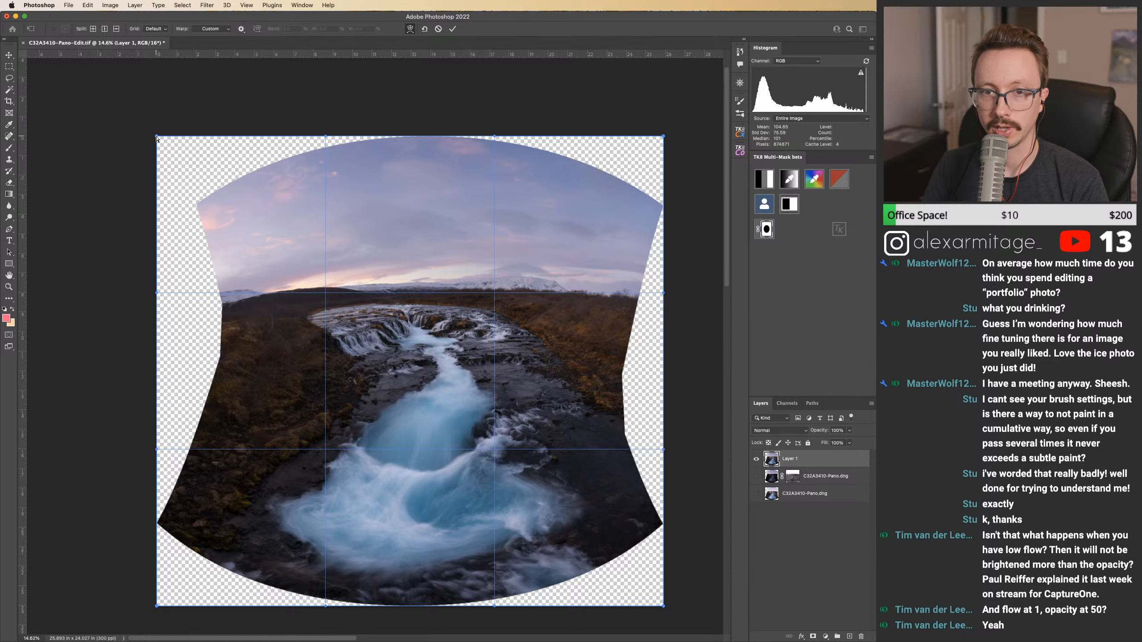
left_click_drag(156, 135, 130, 99)
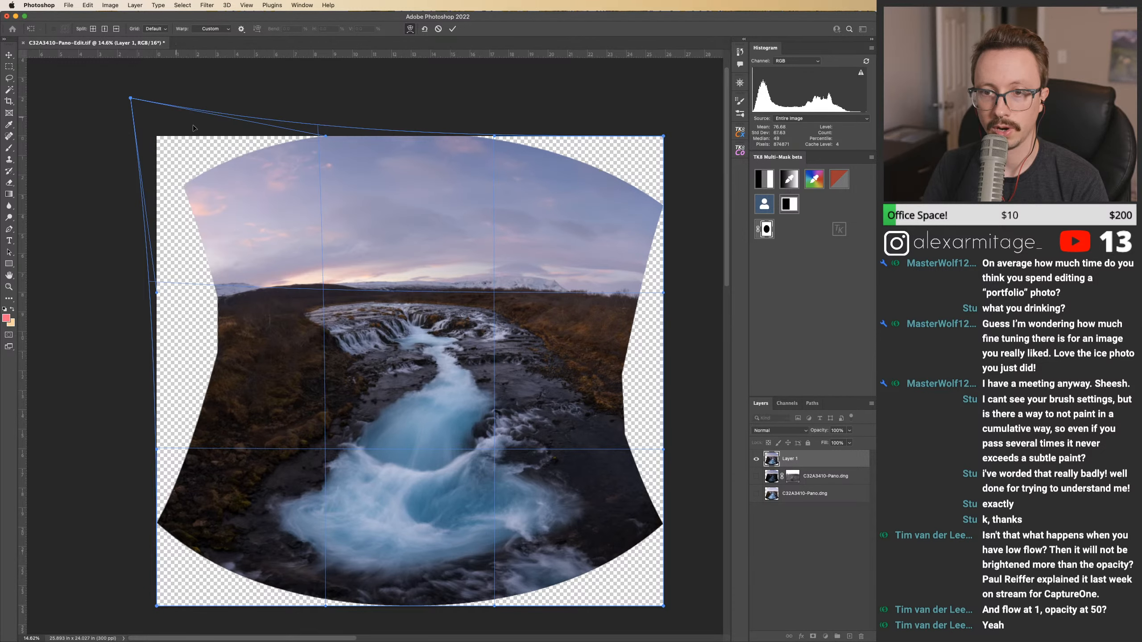
left_click_drag(336, 278, 336, 283)
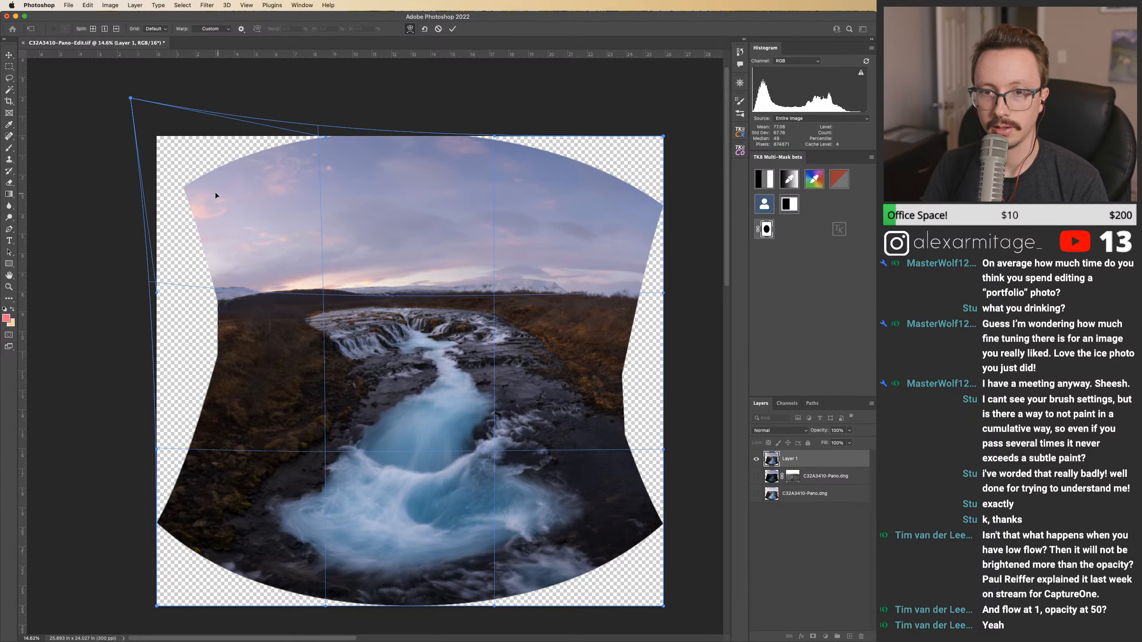
mouse_move(188, 190)
left_mouse_down()
mouse_move(180, 177)
mouse_move(186, 186)
left_mouse_up()
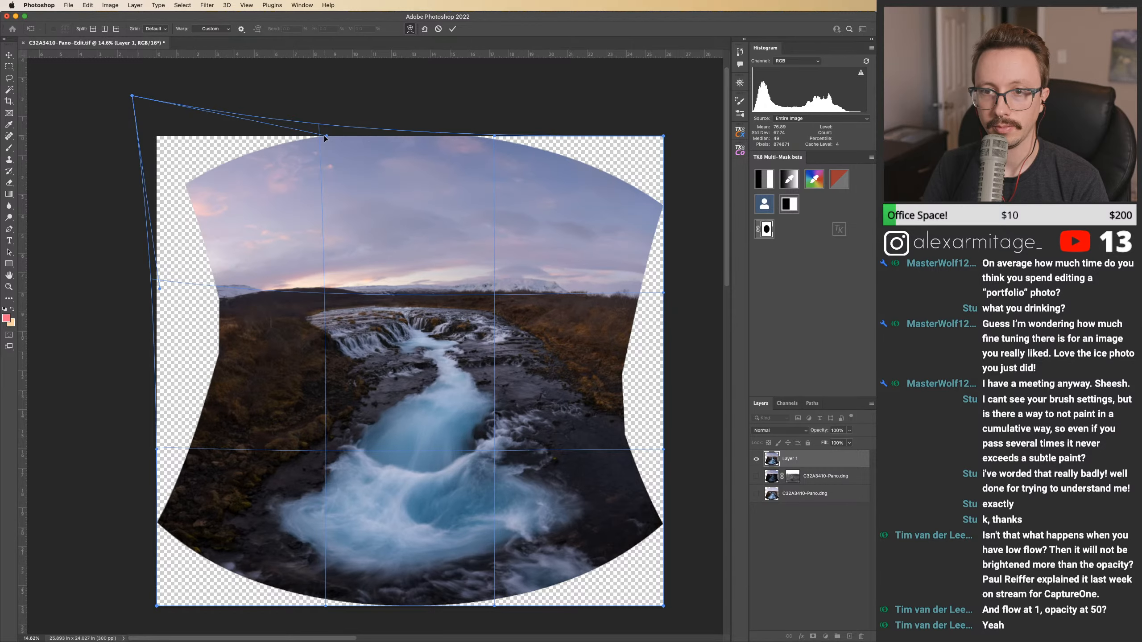
left_click_drag(326, 136, 332, 147)
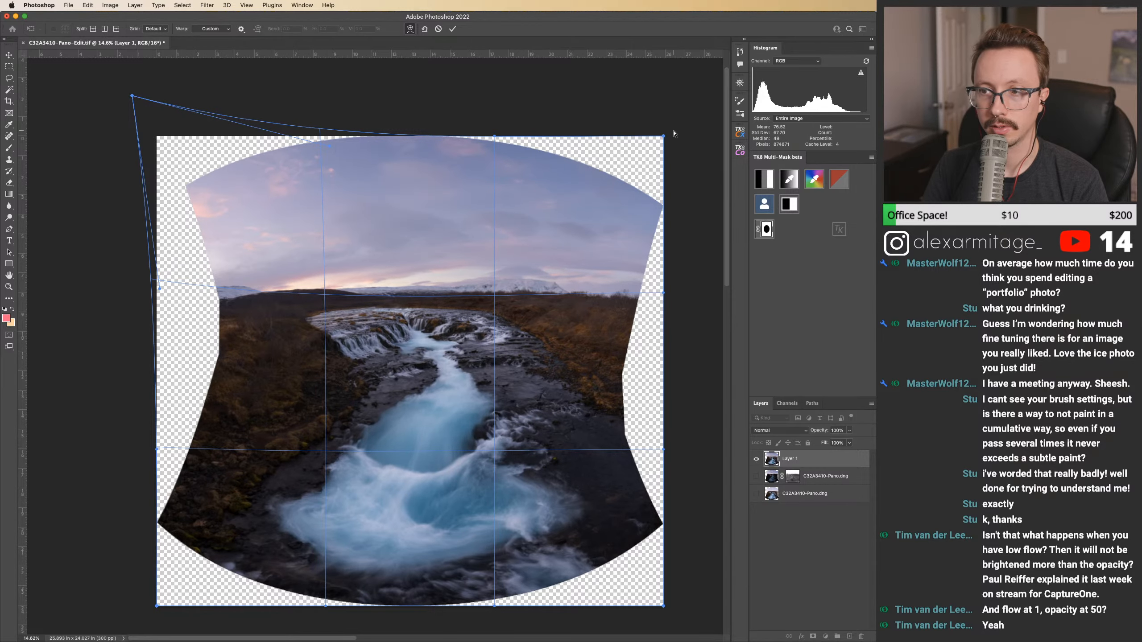
Step: Warp the image's upper-right corner outward beyond the canvas and even out the horizon line across the panorama
left_click_drag(664, 136, 675, 94)
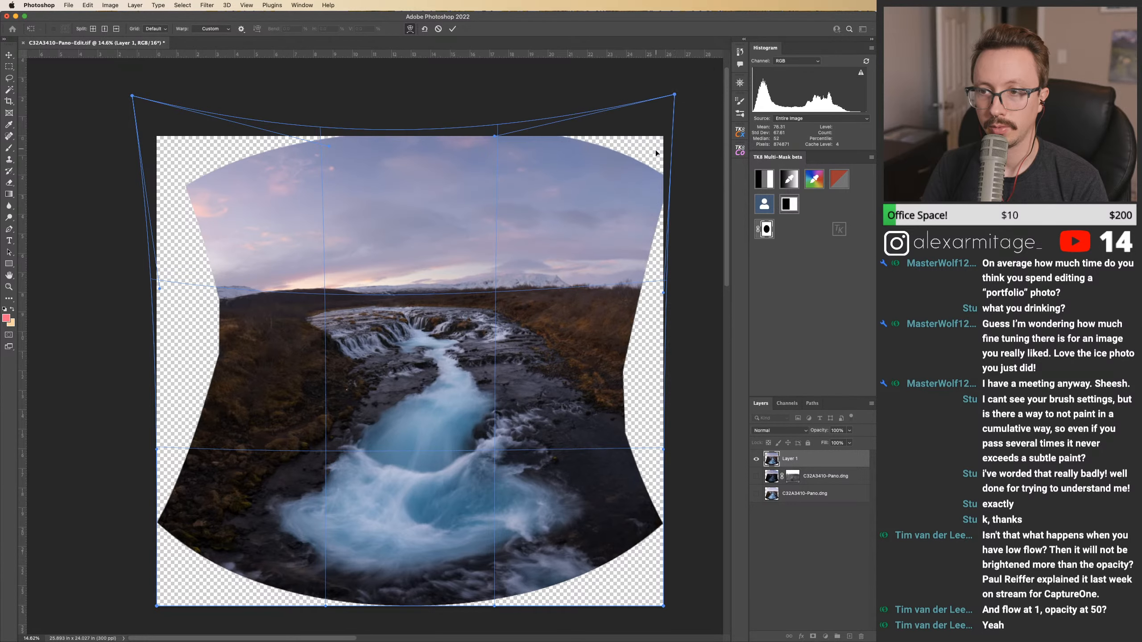
left_click_drag(496, 137, 497, 141)
left_click_drag(634, 289, 634, 294)
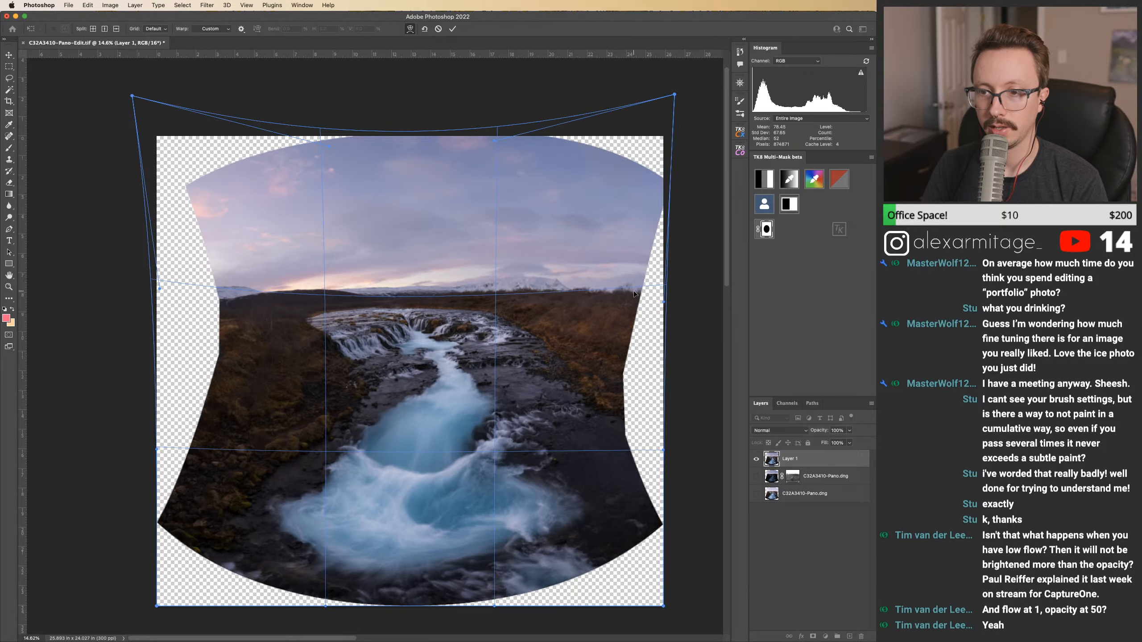
left_click_drag(395, 294, 398, 292)
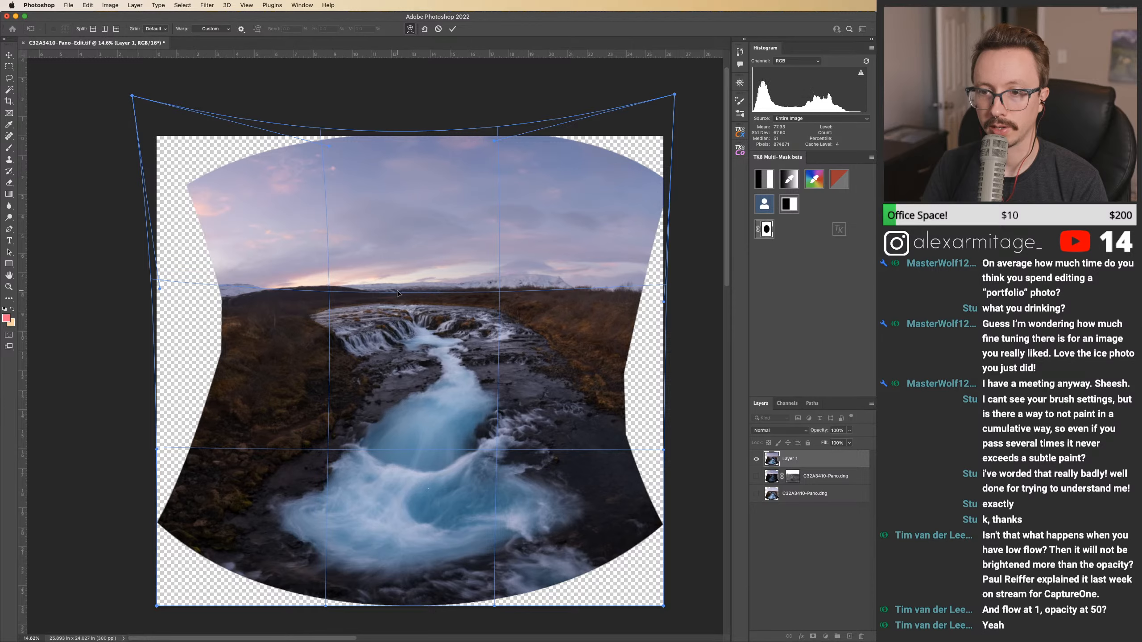
left_click_drag(224, 300, 222, 294)
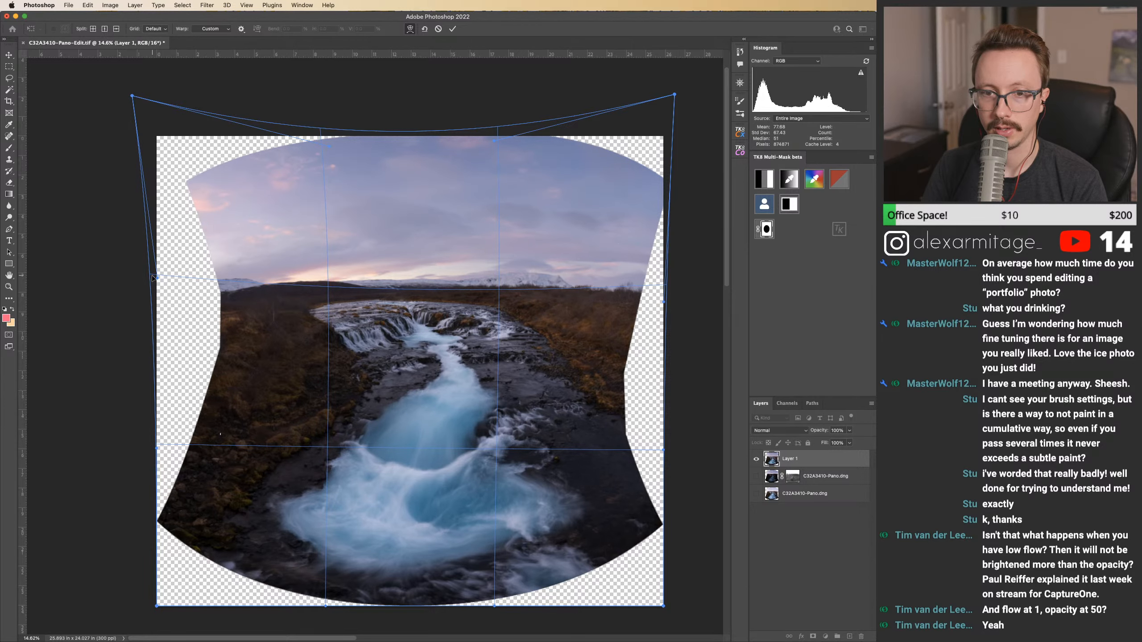
left_click_drag(154, 278, 145, 264)
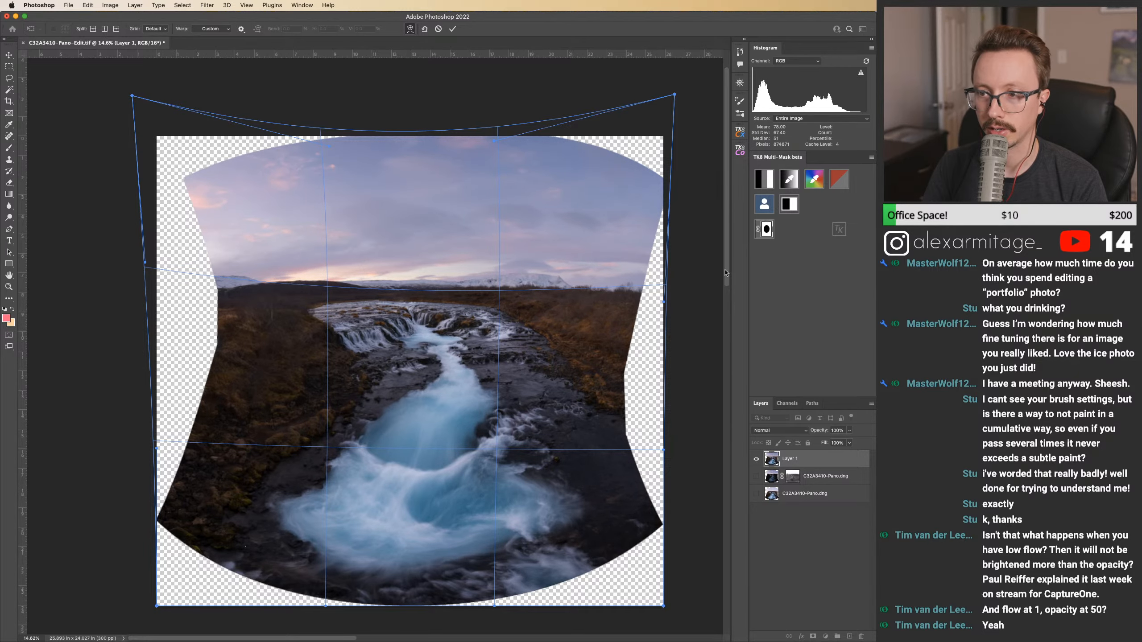
Step: Warp the lower-left corner and the left riverbank outward to fill the transparent area along the panorama's left side
left_click_drag(726, 273, 729, 489)
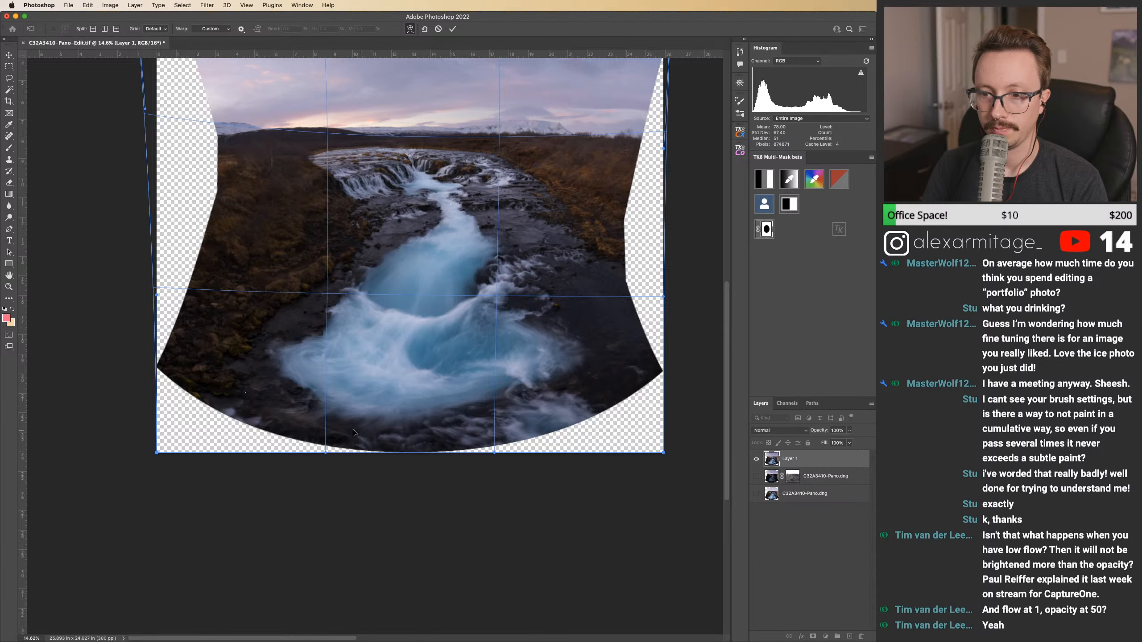
mouse_move(158, 455)
left_mouse_down()
mouse_move(156, 495)
mouse_move(156, 477)
left_mouse_up()
left_click_drag(156, 297, 152, 397)
left_click_drag(214, 223, 185, 224)
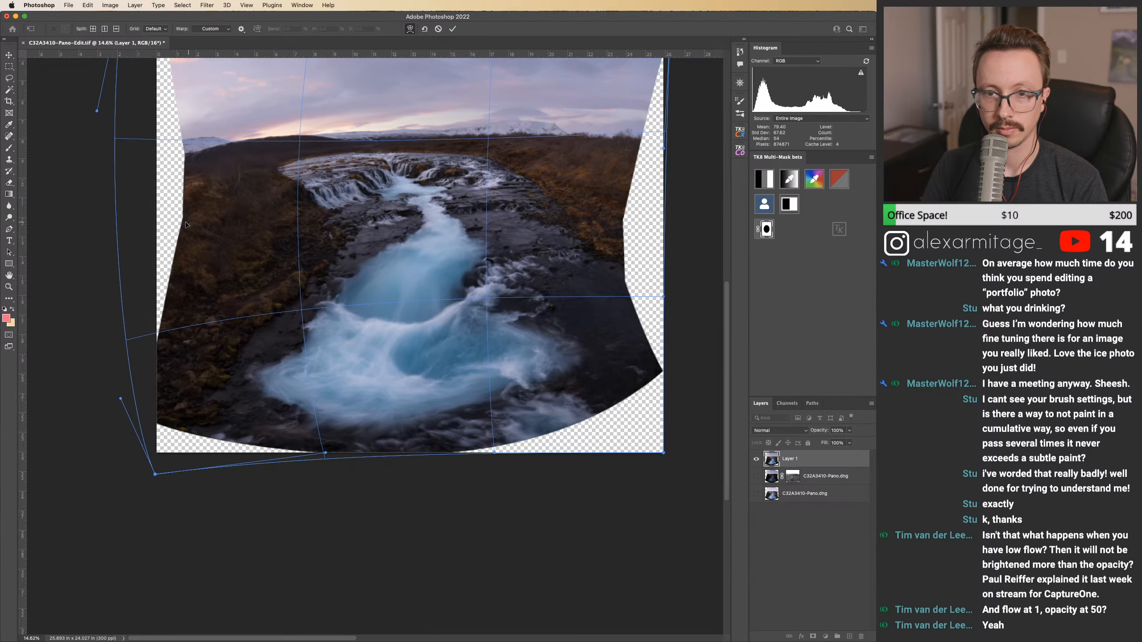
left_click_drag(119, 403, 179, 400)
Step: Warp the right riverbank outward and stretch the lower-right corner down beyond the canvas
left_click_drag(627, 246, 652, 244)
left_click_drag(721, 299, 652, 296)
left_click_drag(664, 452, 677, 540)
Step: Lower the warp curve along the top of the sky and adjust the bend of the panorama's right edge
scroll(729, 397, "up", 5)
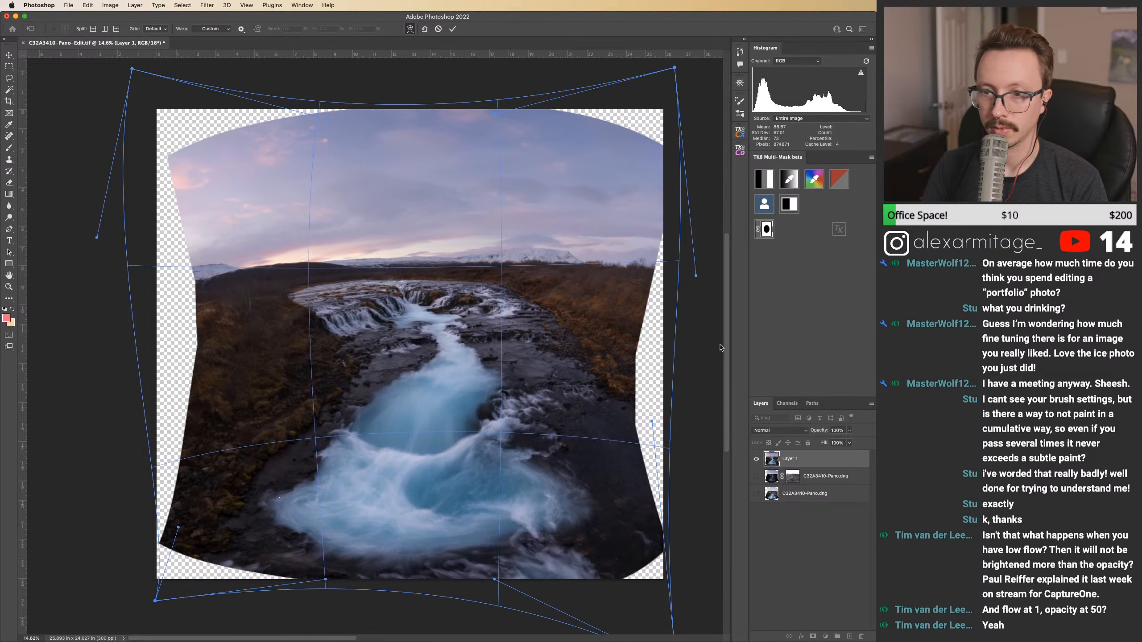
left_click_drag(492, 115, 493, 131)
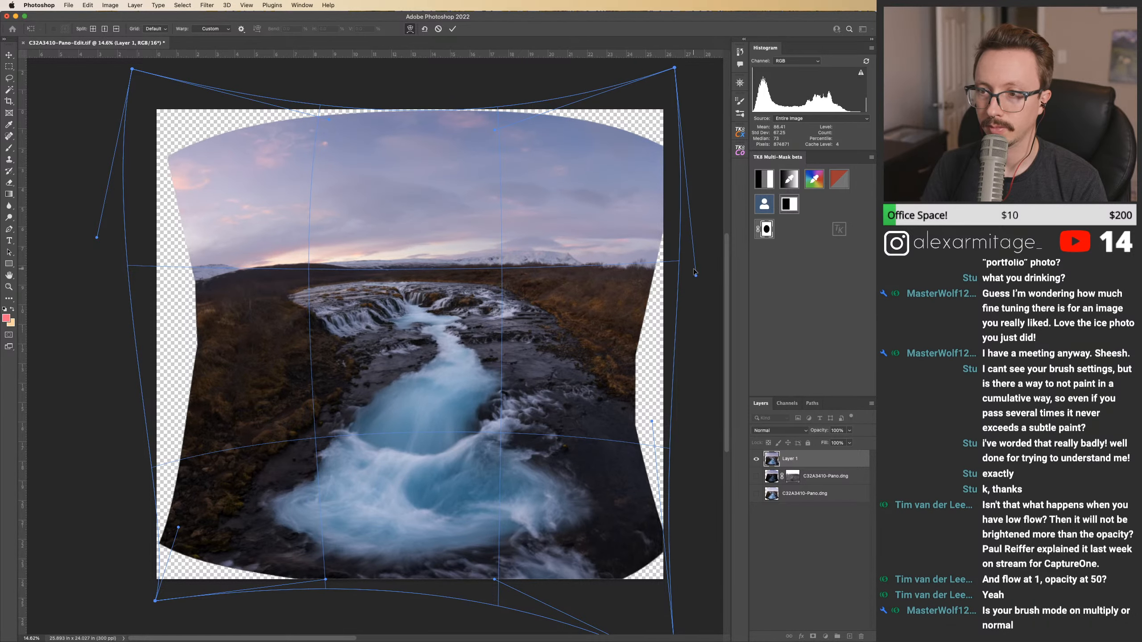
mouse_move(696, 276)
left_mouse_down()
mouse_move(682, 276)
mouse_move(710, 272)
left_mouse_up()
left_click_drag(631, 370, 439, 384)
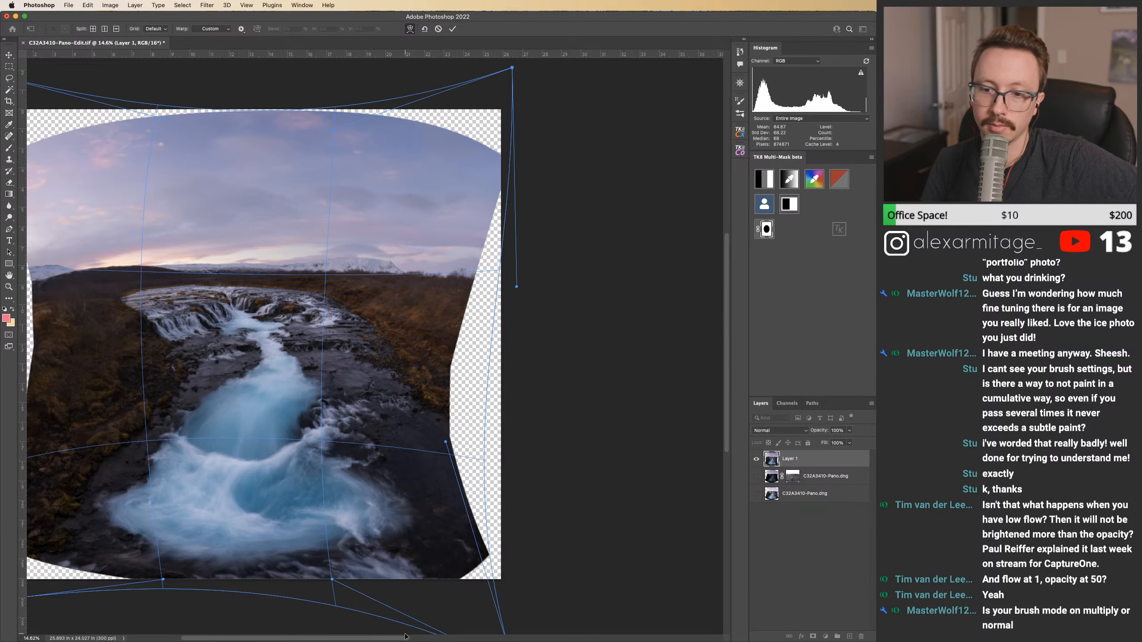
Step: Rebalance the right edge's warp, bending its lower part outward and its upper part inward
left_click_drag(405, 636, 532, 637)
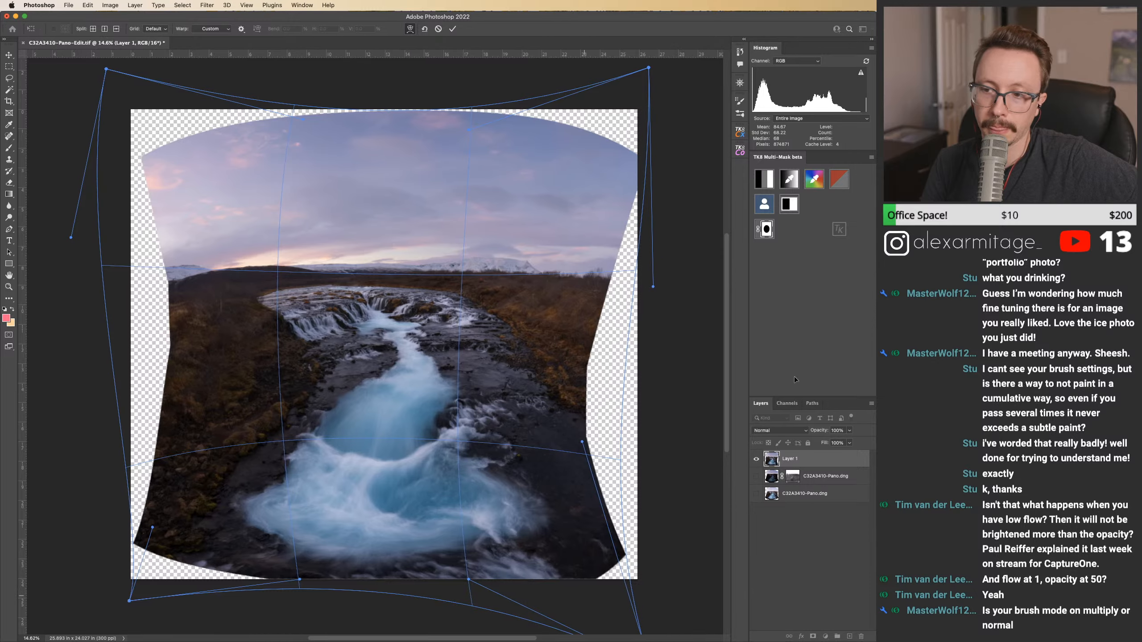
left_click_drag(729, 352, 724, 361)
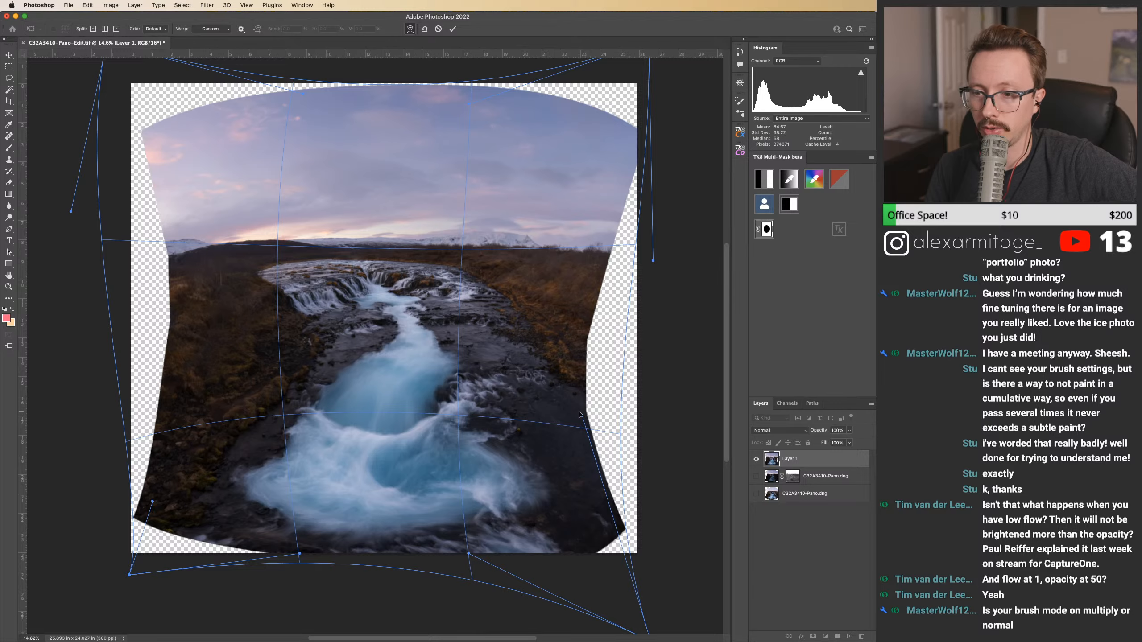
left_click_drag(583, 411, 684, 402)
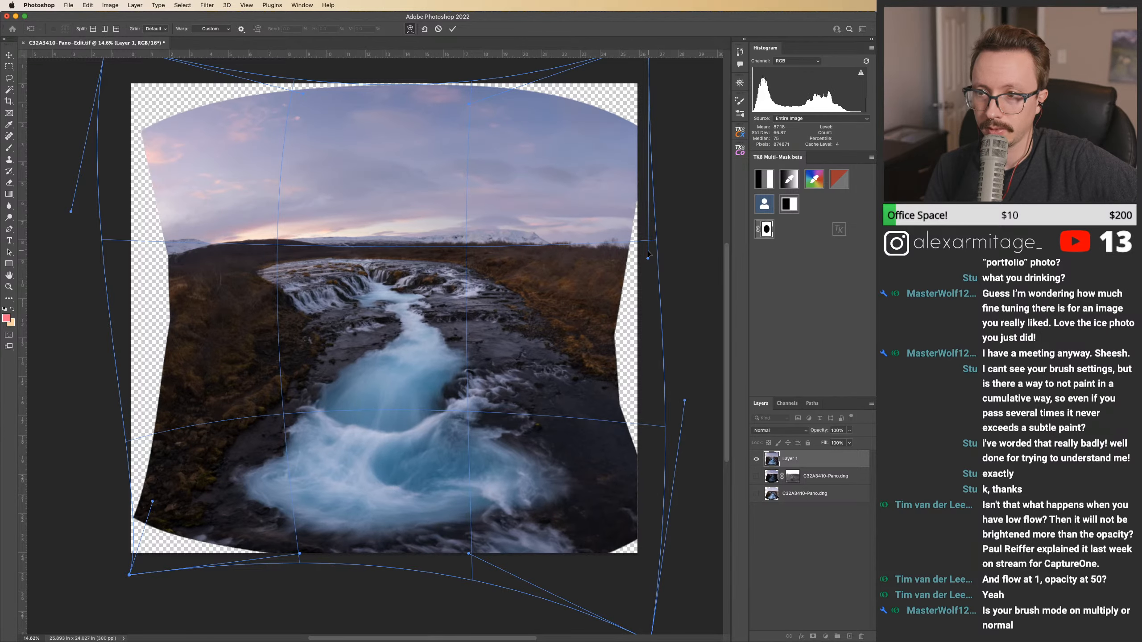
left_click_drag(648, 259, 594, 258)
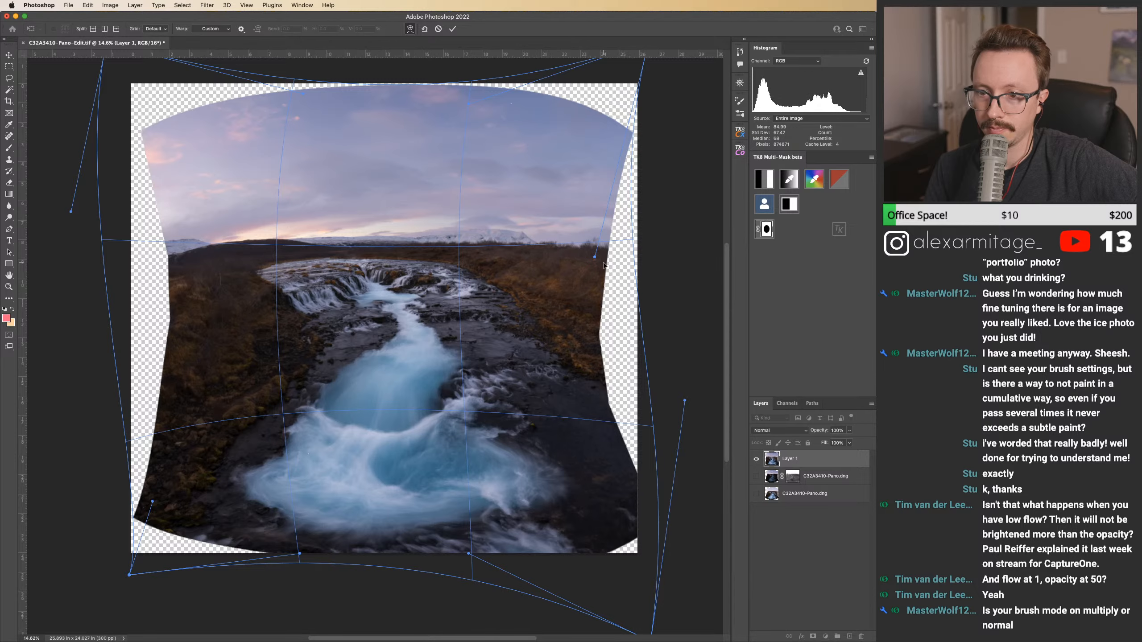
left_click_drag(685, 401, 673, 403)
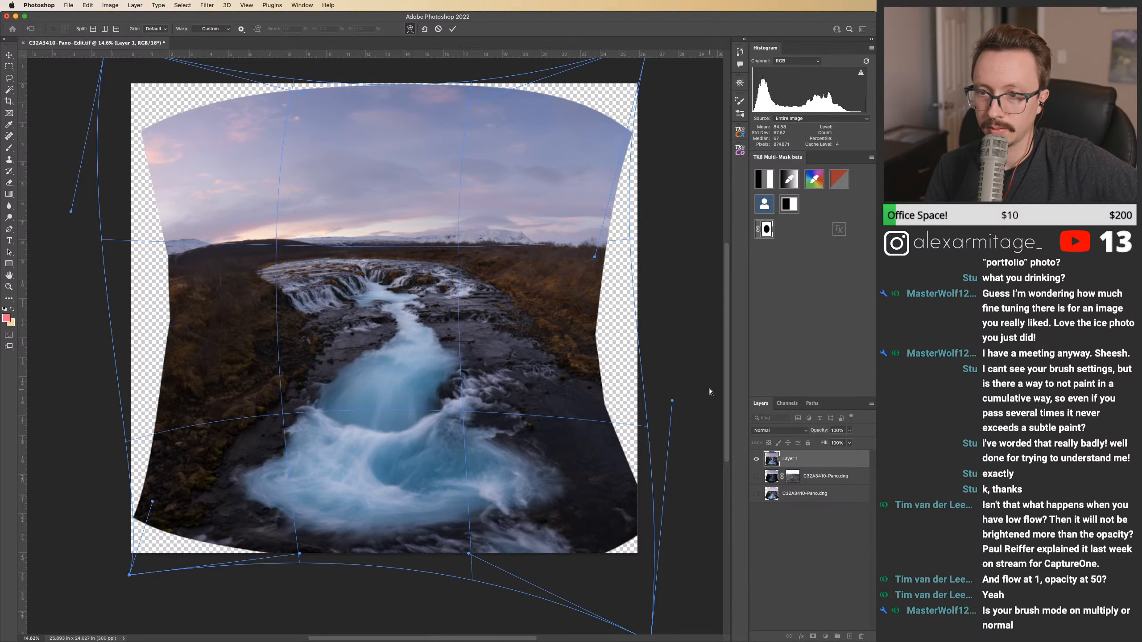
Step: Refine the left side's warp, raising the left end of the horizon and stretching the lower-left corner further down
left_click_drag(487, 638, 478, 638)
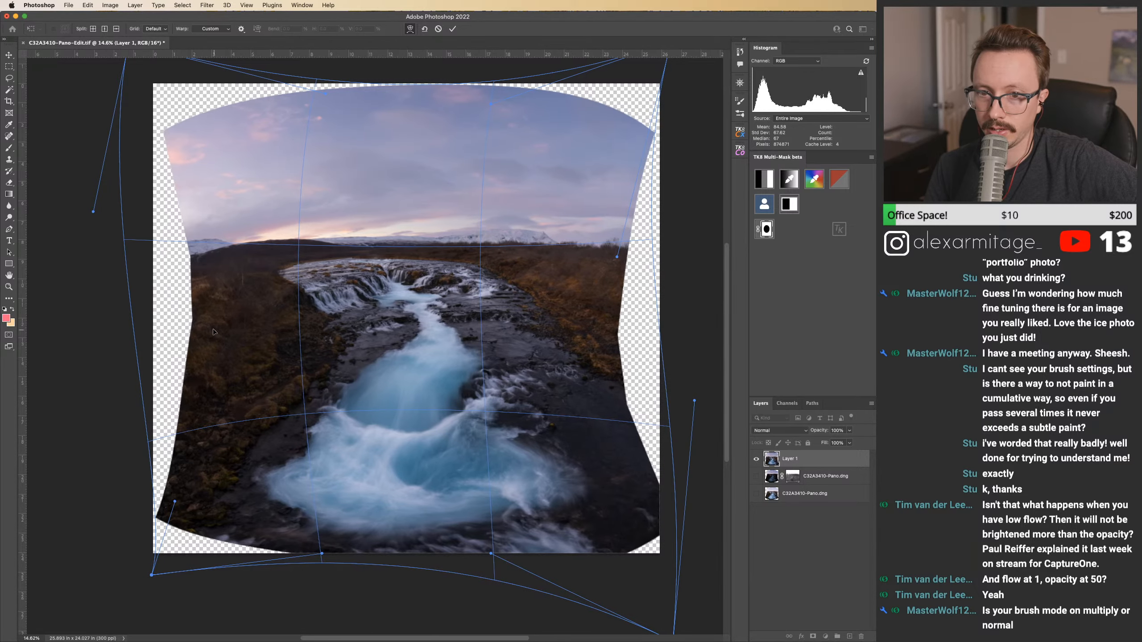
mouse_move(198, 317)
left_mouse_down()
mouse_move(163, 315)
mouse_move(189, 315)
left_mouse_up()
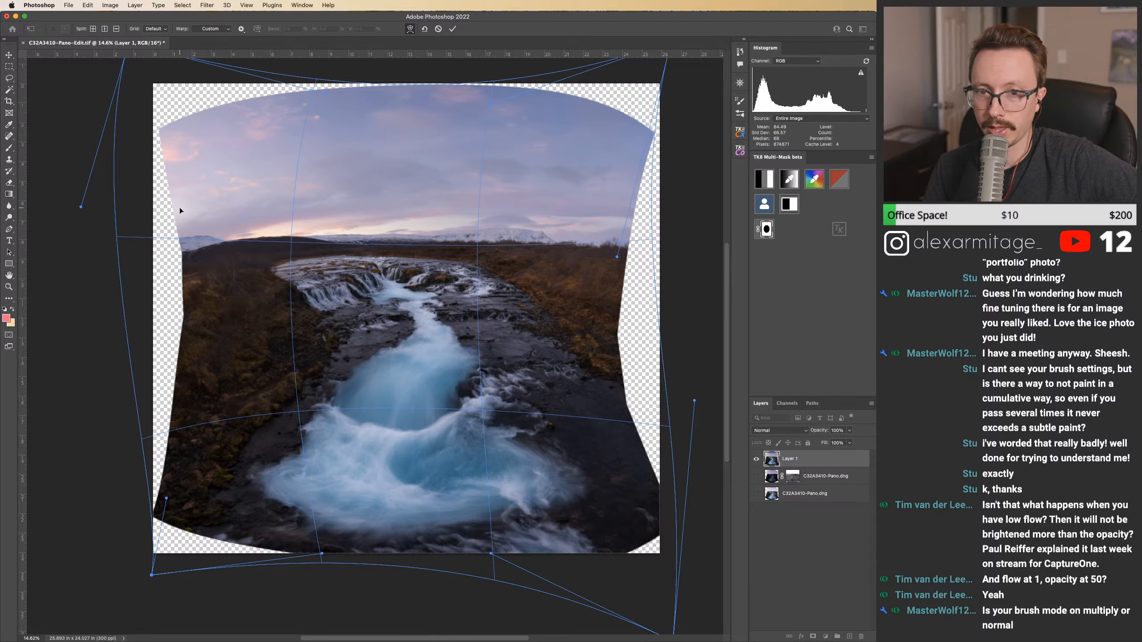
left_click_drag(82, 210, 73, 138)
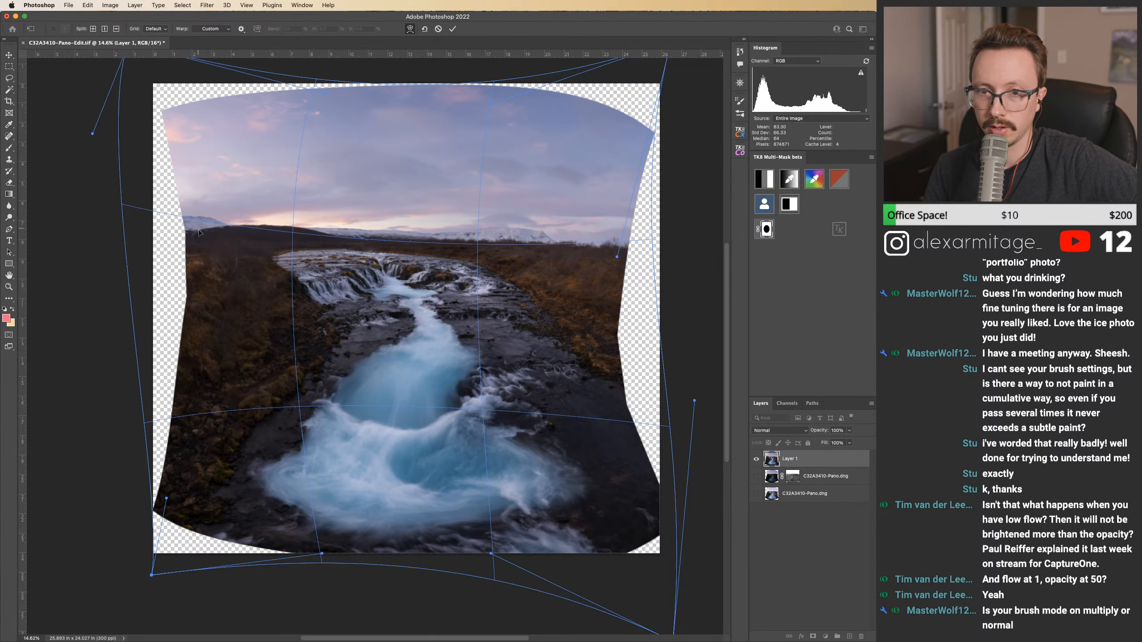
left_click_drag(166, 512, 203, 513)
left_click_drag(153, 576, 149, 594)
left_click_drag(330, 558, 324, 544)
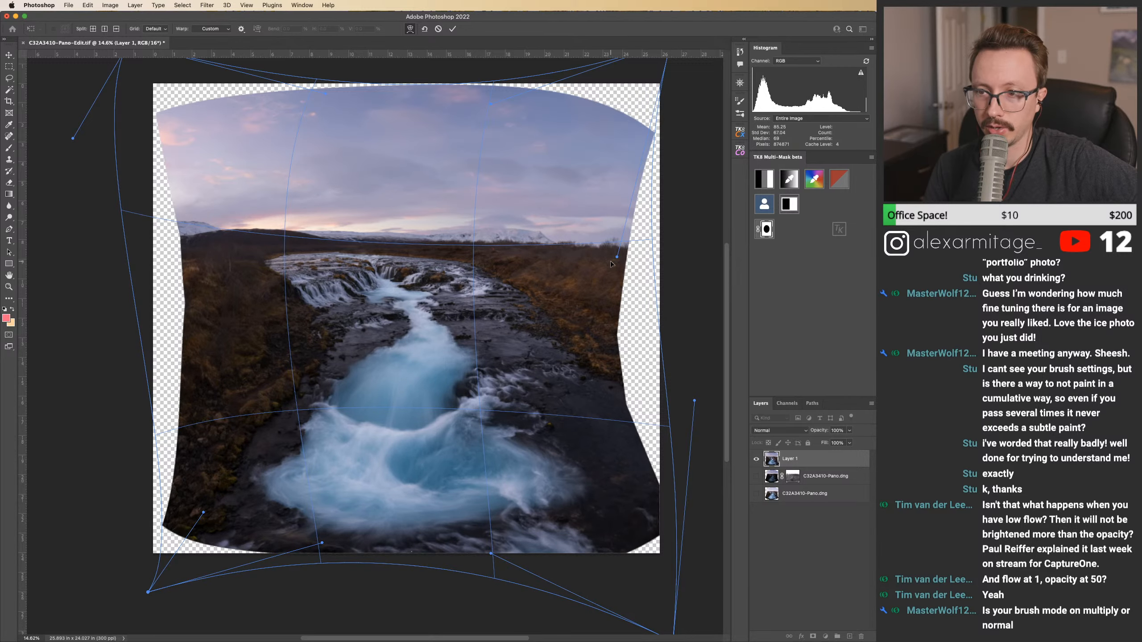
Step: Warp the panorama's right side outward beyond the canvas edge, adjust its upper bend, and apply the warp
mouse_move(618, 257)
left_mouse_down()
mouse_move(643, 248)
mouse_move(632, 246)
left_mouse_up()
left_click_drag(605, 328, 649, 327)
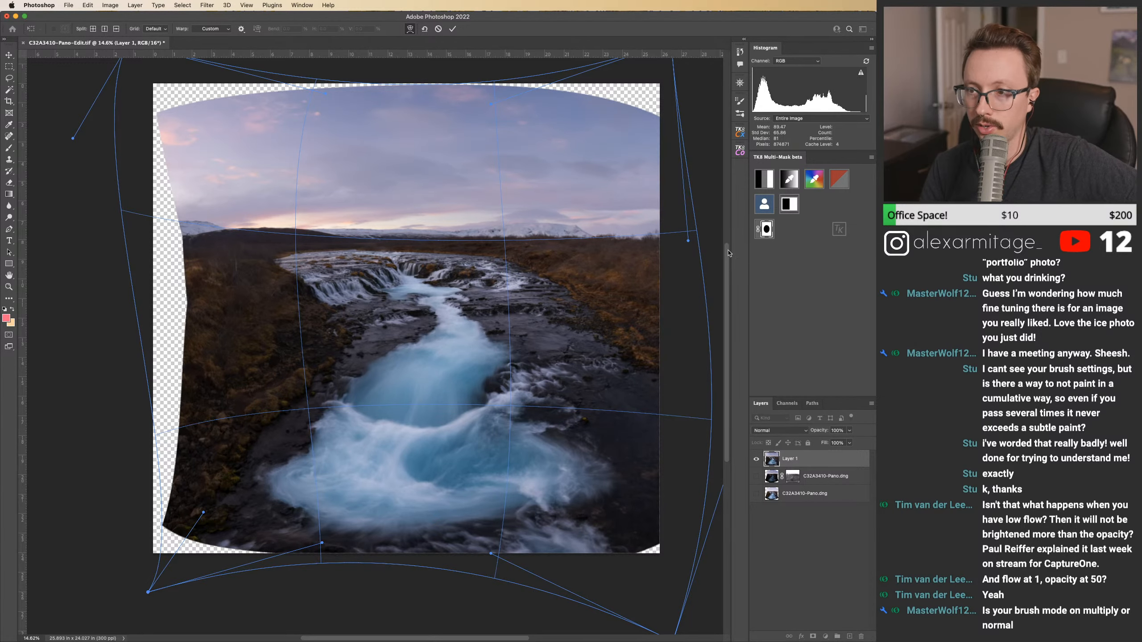
scroll(728, 265, "up", 5)
left_click_drag(672, 140, 702, 130)
left_click_drag(728, 363, 716, 434)
left_click_drag(498, 639, 536, 639)
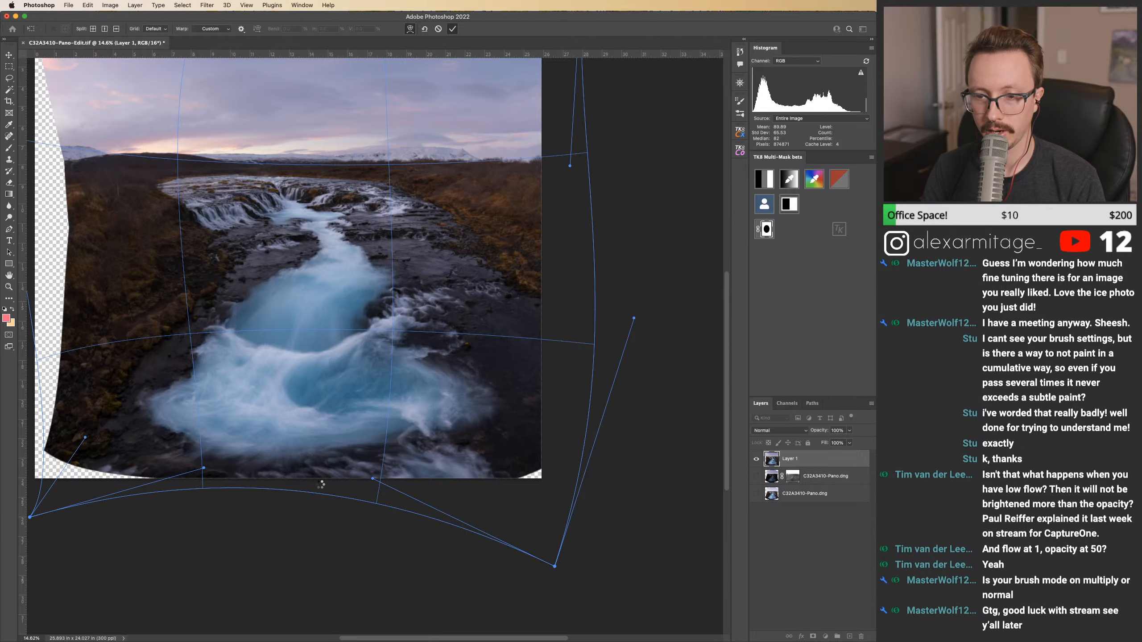
Step: Enlarge the canvas downward and to the right with the Crop tool, leaving room around the warped panorama
key("c")
left_click_drag(300, 478, 298, 491)
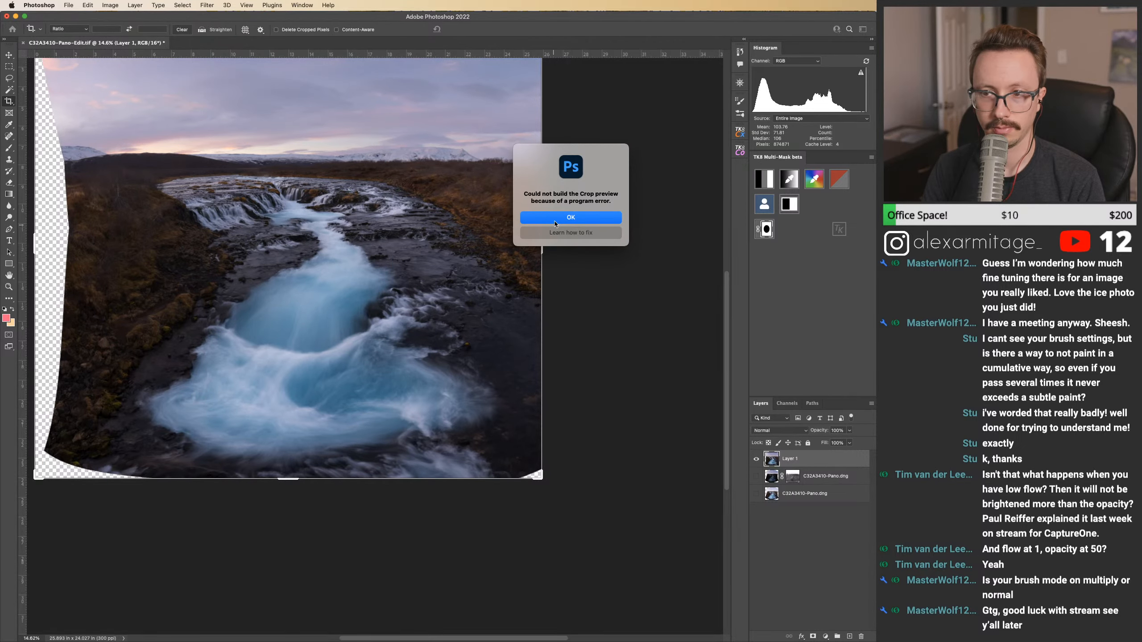
left_click(556, 219)
left_click_drag(289, 478, 287, 524)
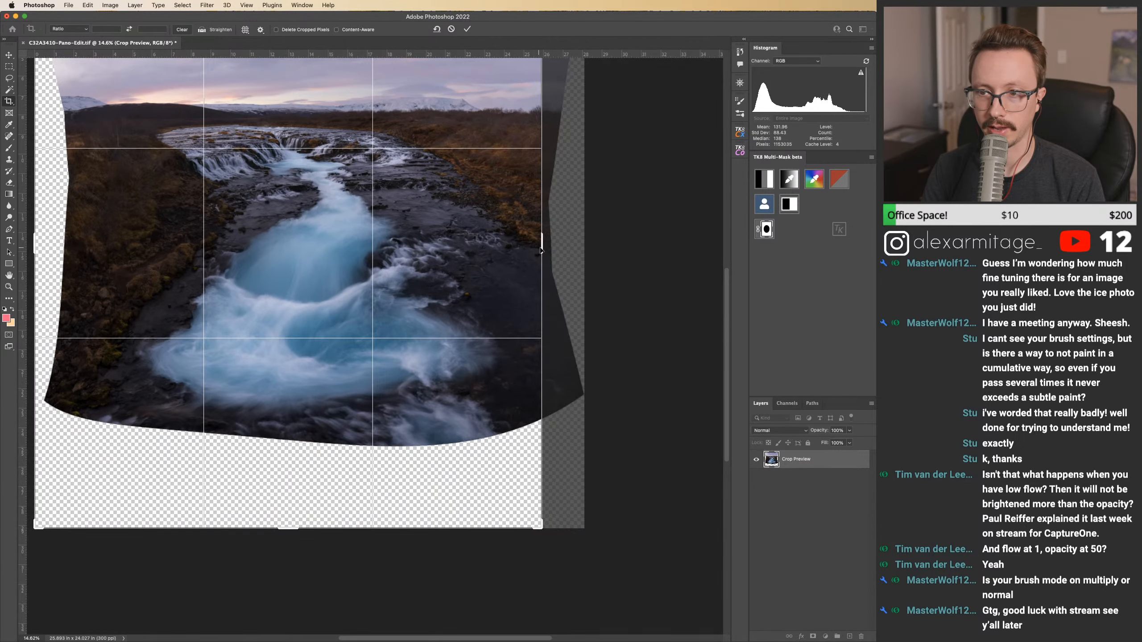
left_click_drag(542, 245, 659, 243)
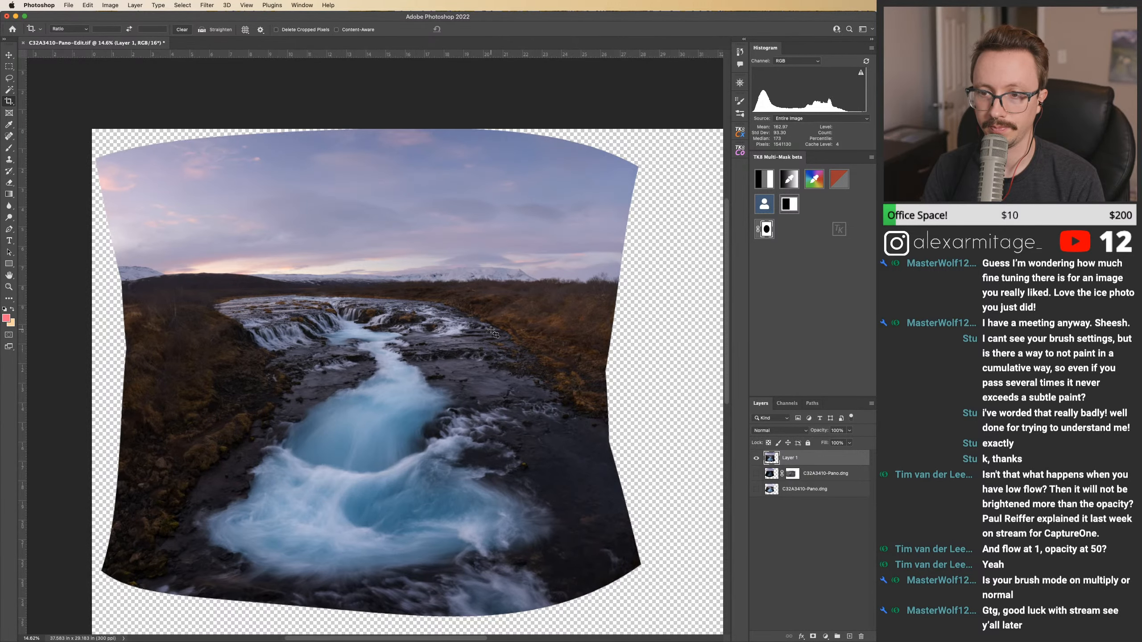
Step: Move the warped panorama layer away from the canvas's upper-left corner so there is space on all its sides
key("v")
scroll(494, 333, "down", 2)
mouse_move(487, 379)
left_mouse_down()
mouse_move(473, 351)
mouse_move(490, 359)
left_mouse_up()
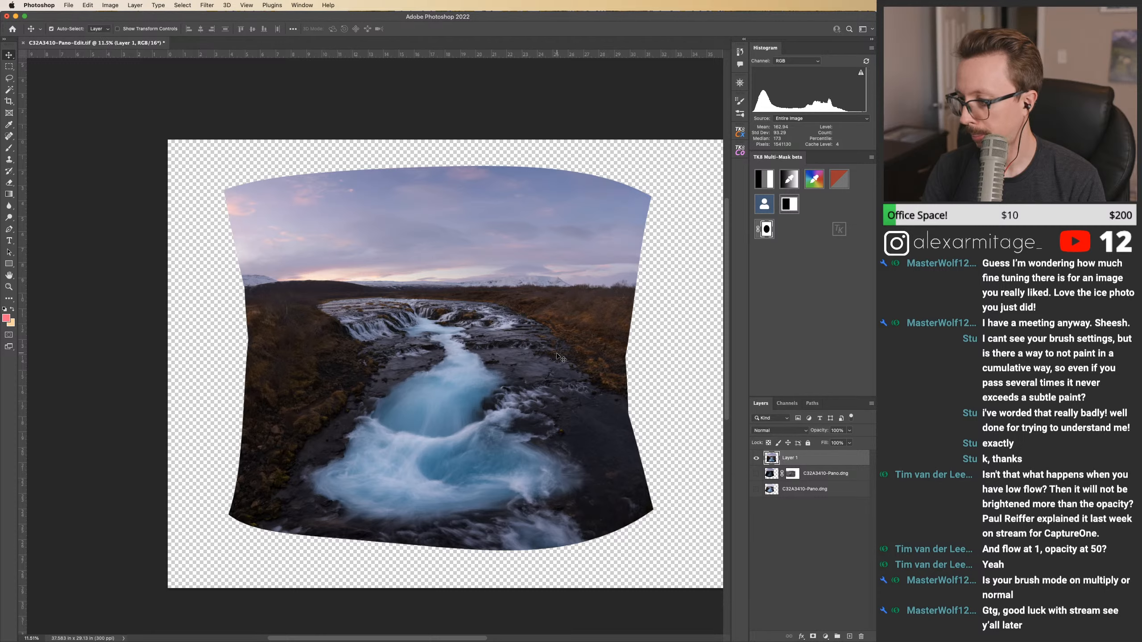
Step: Start a new Warp transform on Layer 1, bending the right edge outward, raising the upper-right corner and levelling the horizon
left_click(88, 5)
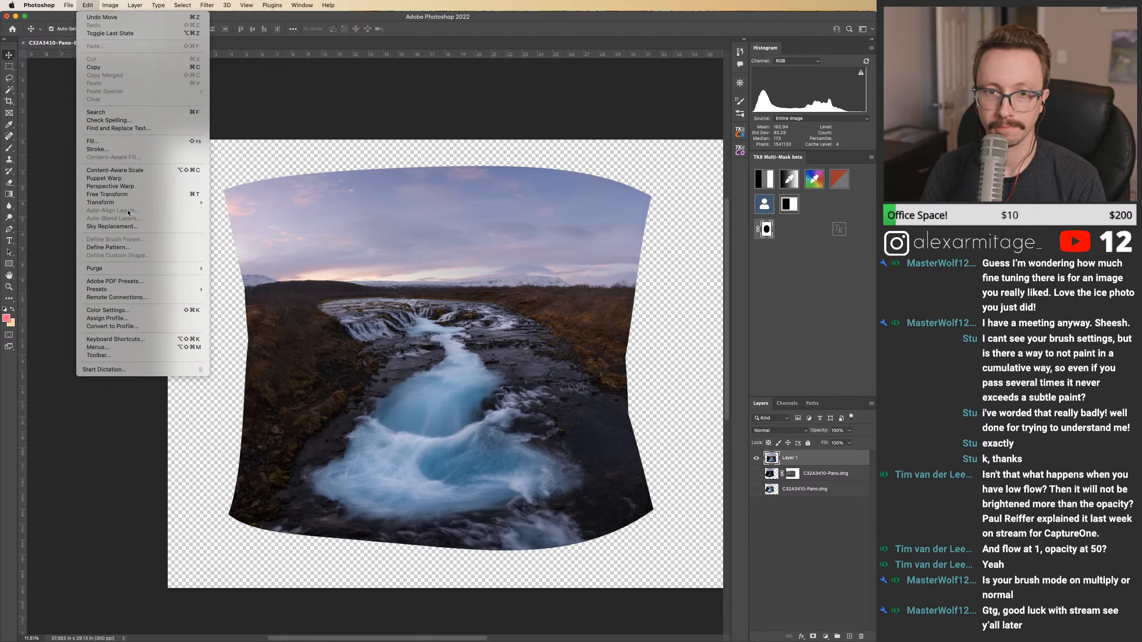
mouse_move(130, 202)
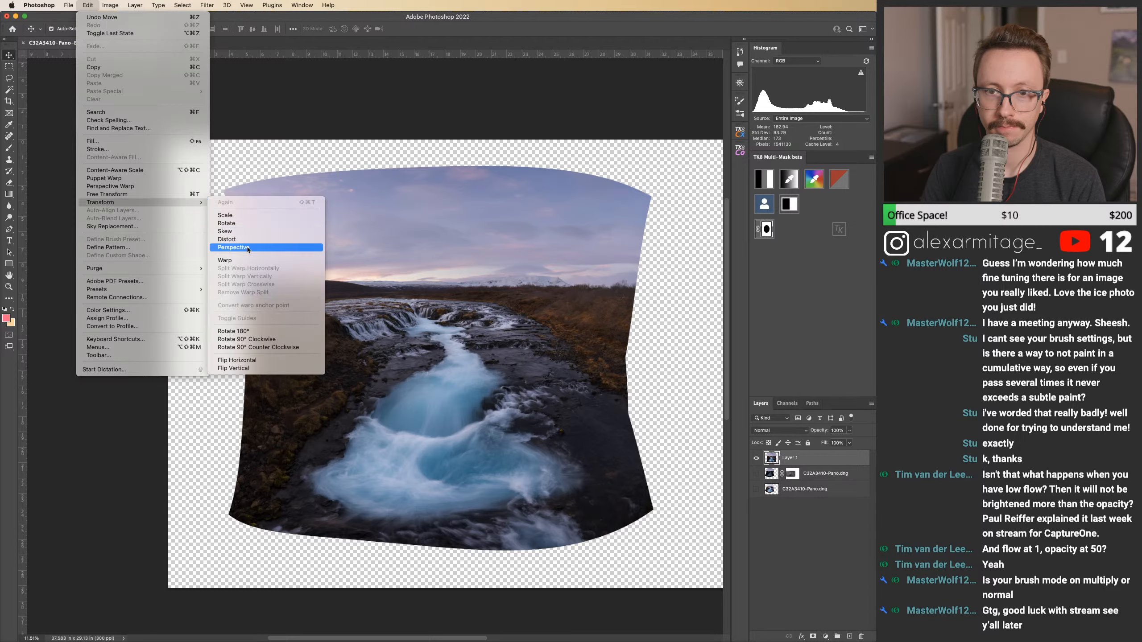
left_click(249, 261)
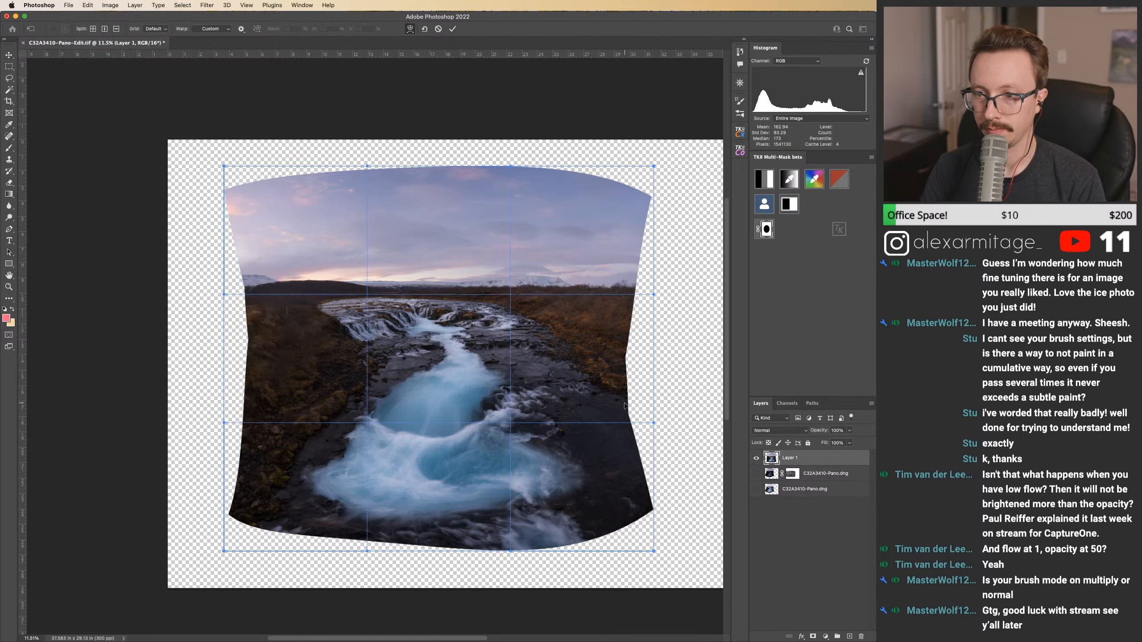
left_click_drag(644, 406, 653, 407)
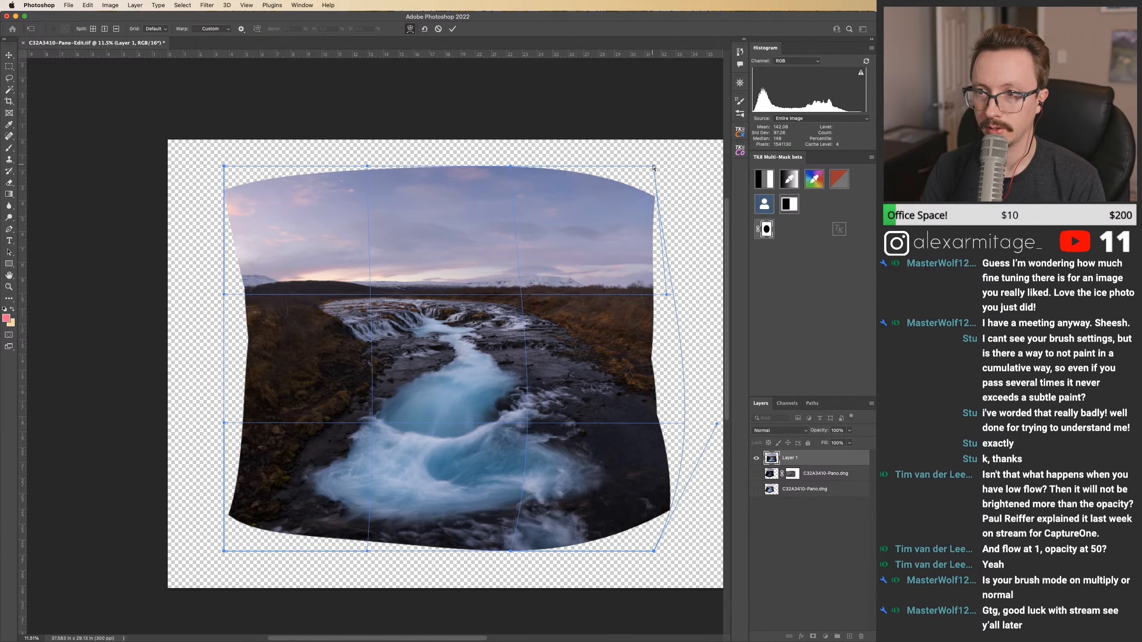
left_click_drag(653, 167, 666, 133)
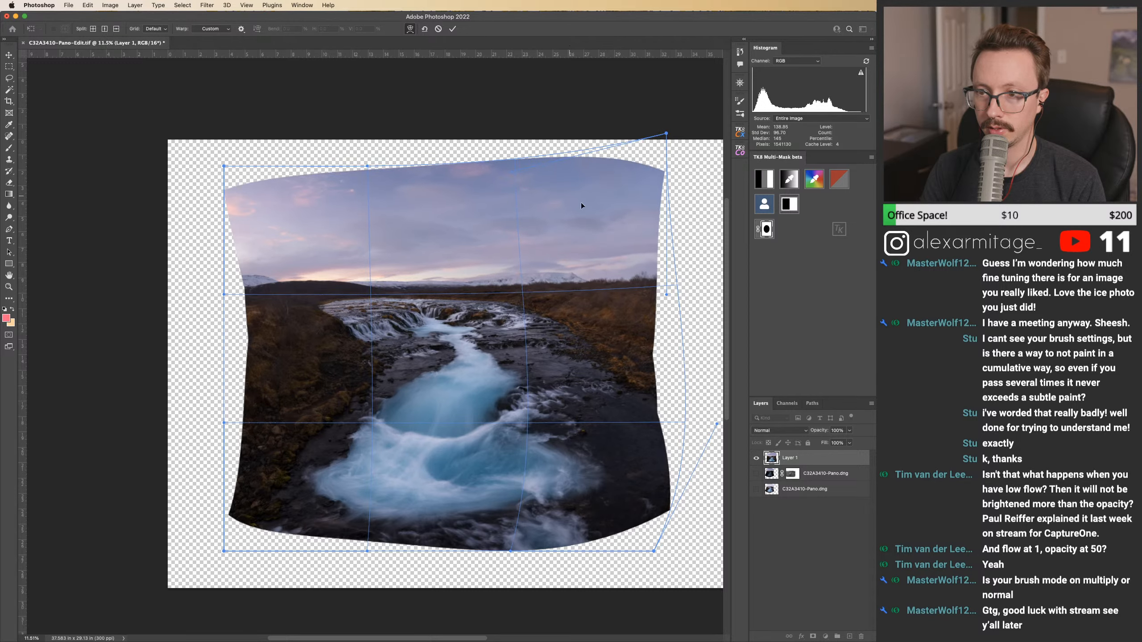
left_click_drag(630, 288, 633, 295)
left_click_drag(321, 298, 323, 300)
Step: Warp both sides of the panorama outward and stretch its lower corners and bottom edge downward
left_click_drag(261, 337, 218, 336)
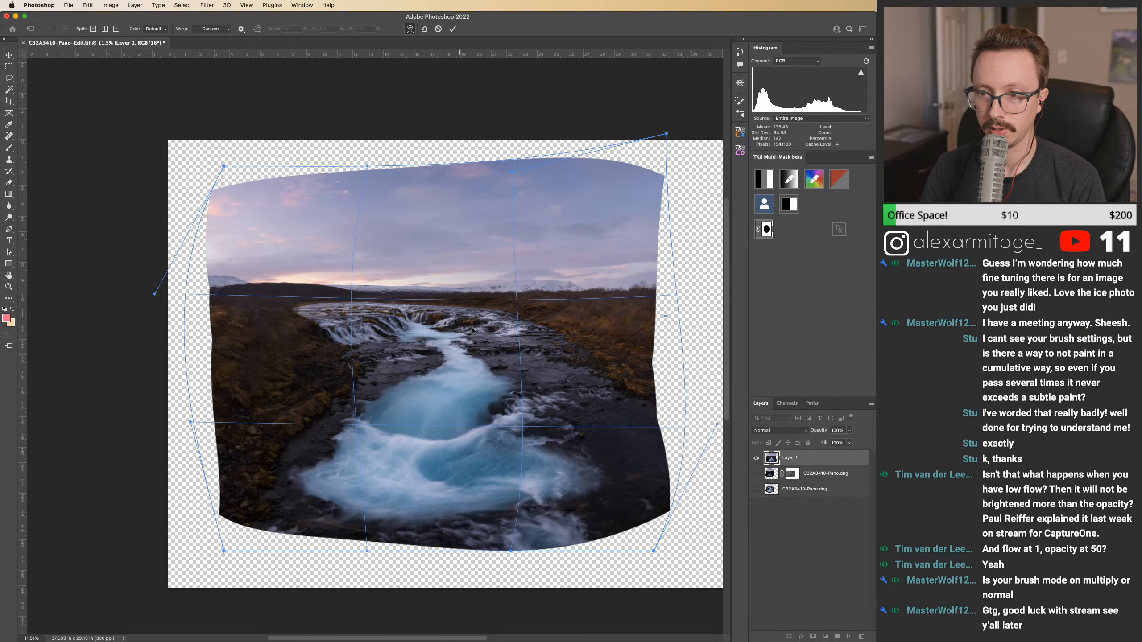
left_click_drag(643, 372, 660, 367)
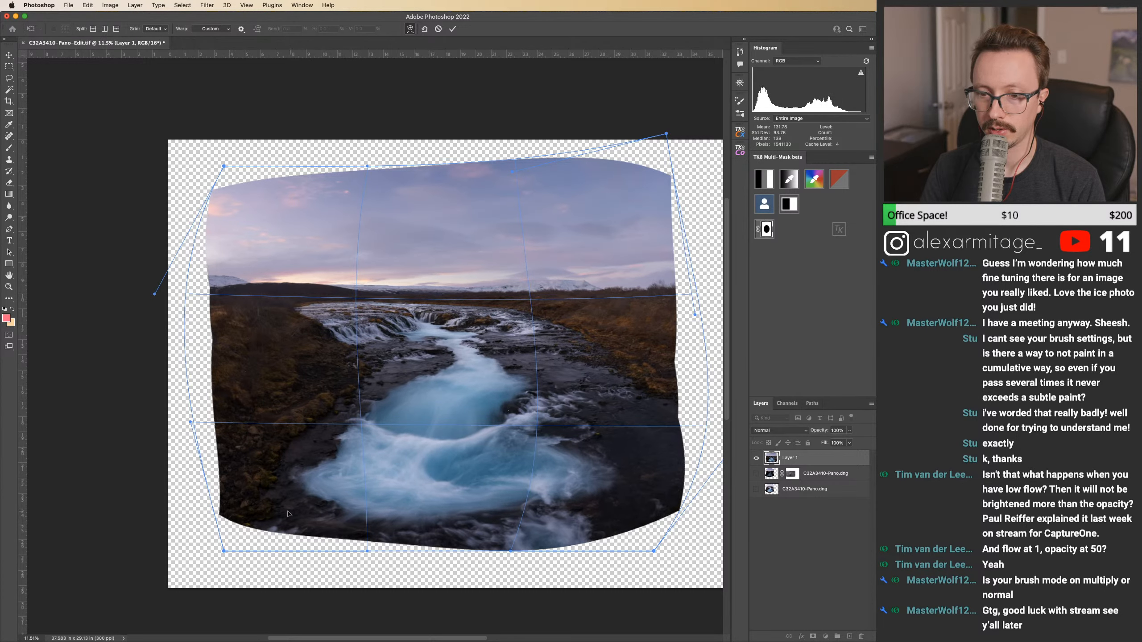
left_click_drag(288, 514, 286, 534)
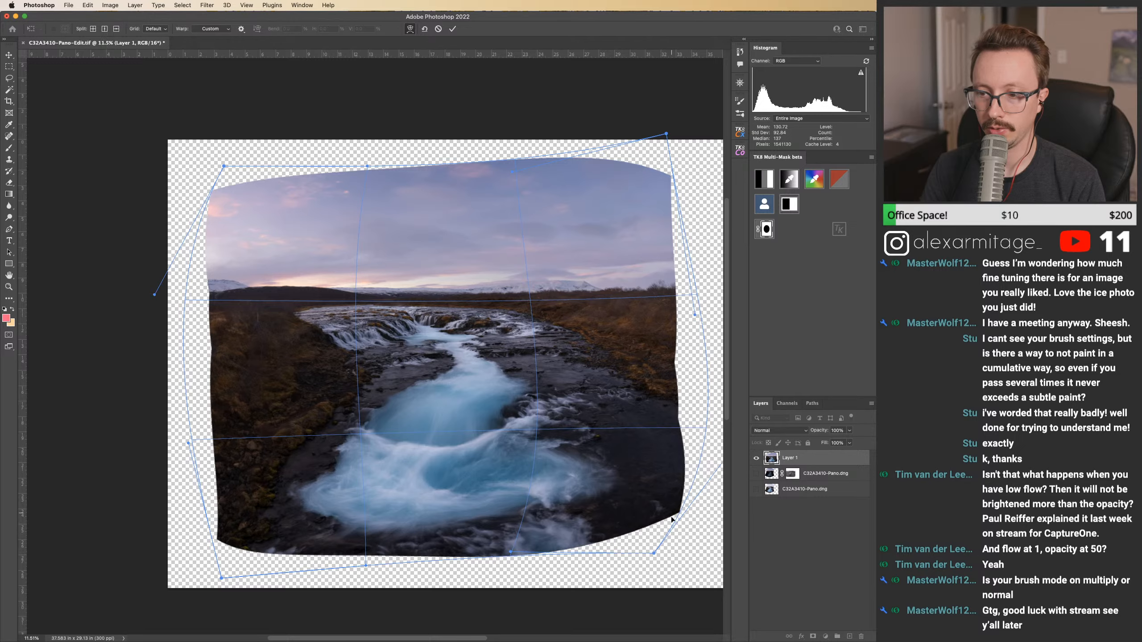
left_click_drag(672, 519, 682, 541)
left_click_drag(509, 557, 504, 567)
Step: Pull the lower right edge slightly inward and even out the sky's top edge by raising its upper-left corner
left_click_drag(691, 458, 662, 457)
left_click_drag(547, 171, 552, 176)
left_click_drag(260, 183, 266, 173)
left_click_drag(232, 261, 233, 262)
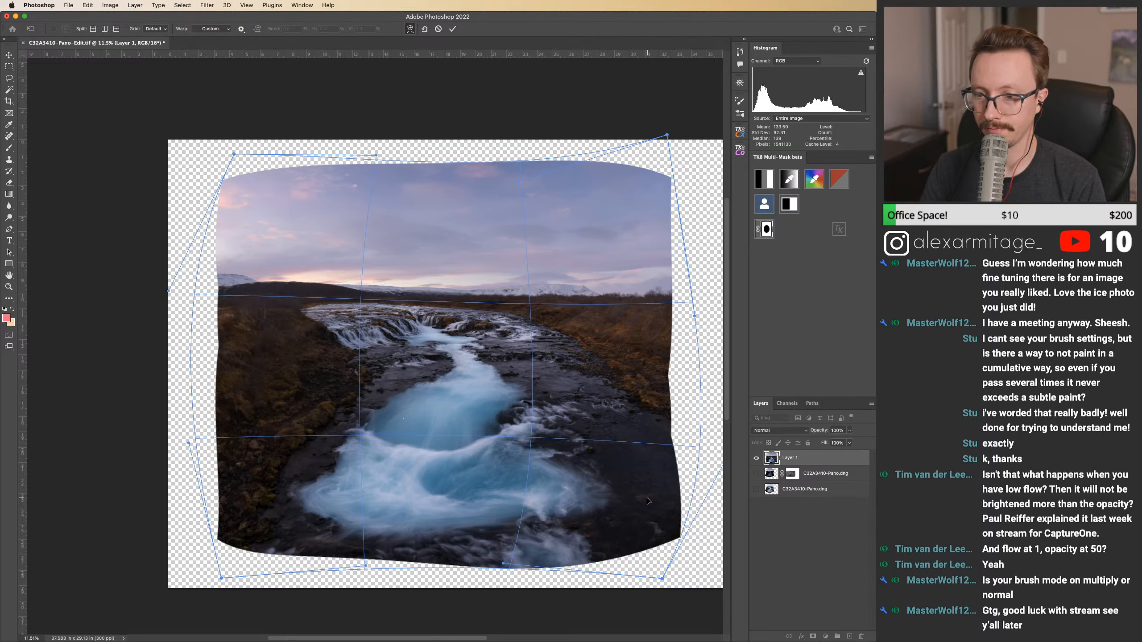
Step: Refine the warp along the bottom edge, stretching the lower-right corner further down, and apply the warp
left_click_drag(606, 520, 606, 515)
left_click_drag(508, 569, 502, 548)
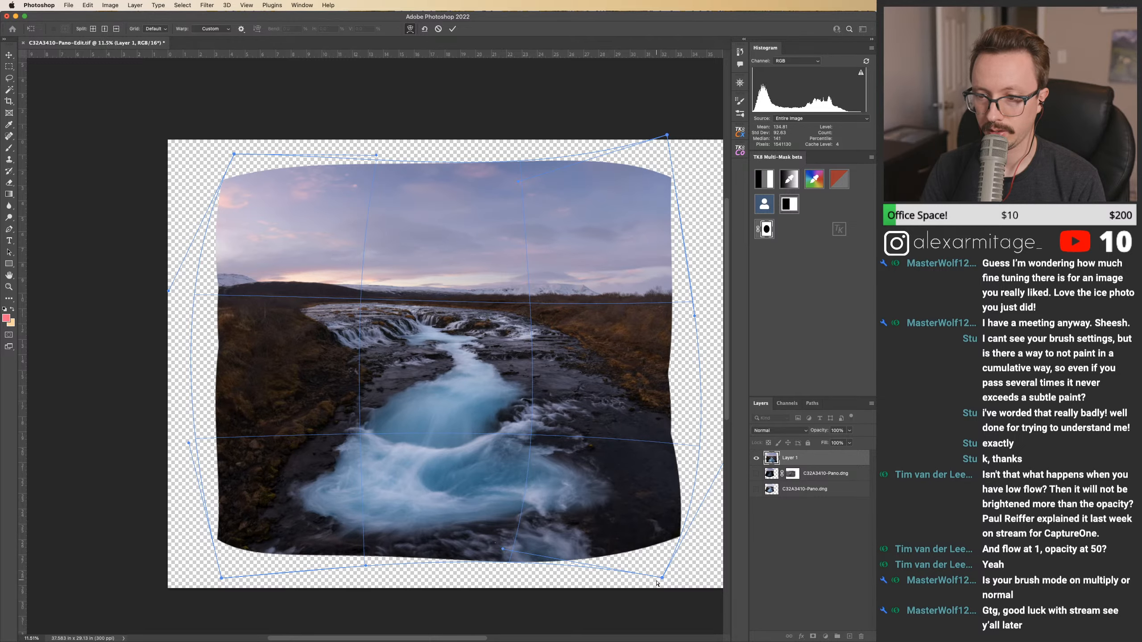
left_click_drag(662, 578, 661, 614)
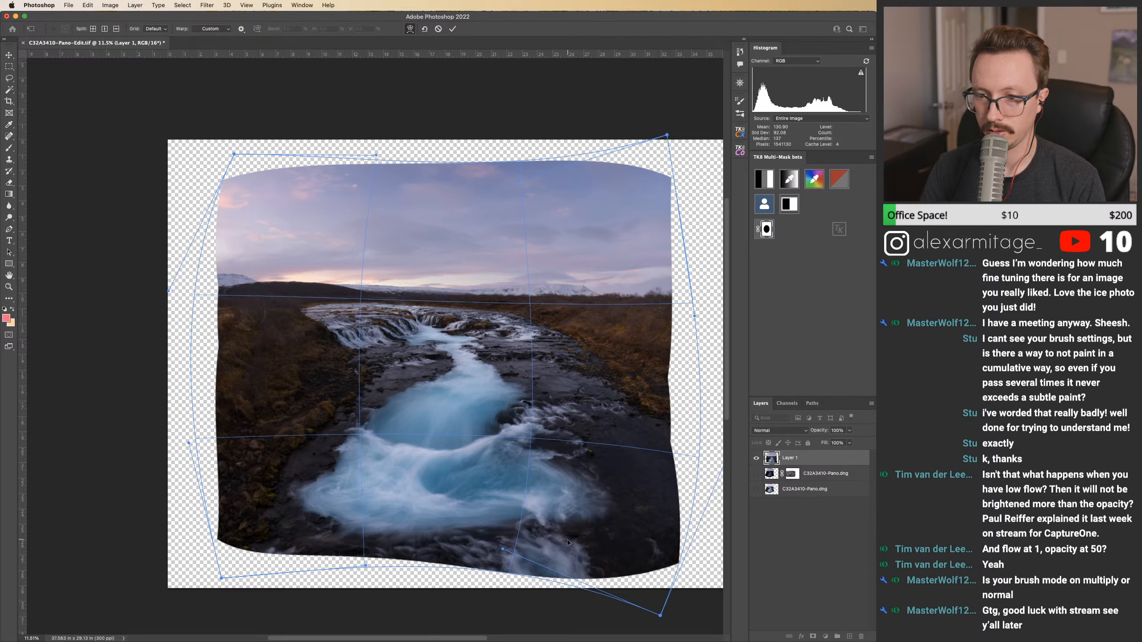
left_click_drag(558, 536, 567, 530)
left_click_drag(442, 537, 441, 546)
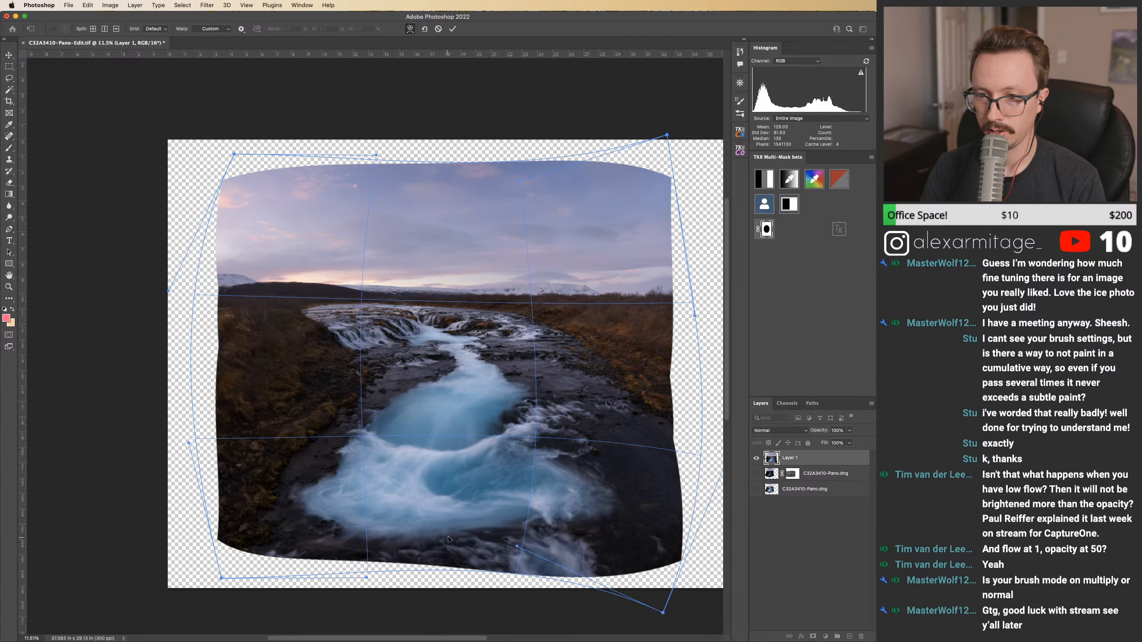
left_click_drag(562, 423, 559, 423)
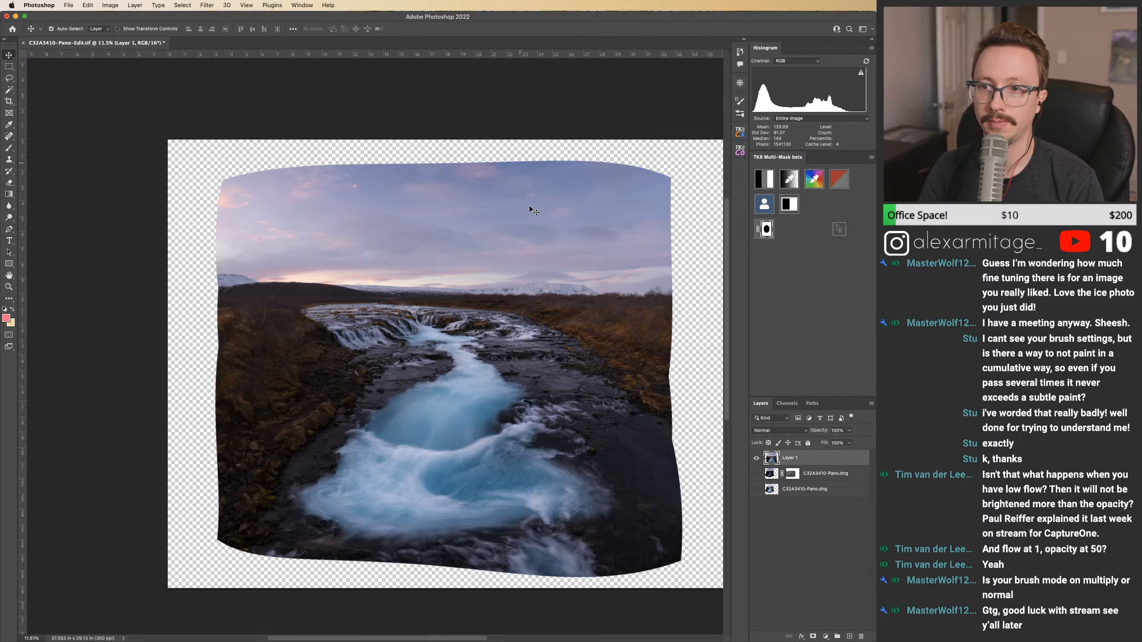
Step: Narrow the panorama horizontally to about 78.5% width with Free Transform and move it near the canvas's upper-left corner
key("super+t")
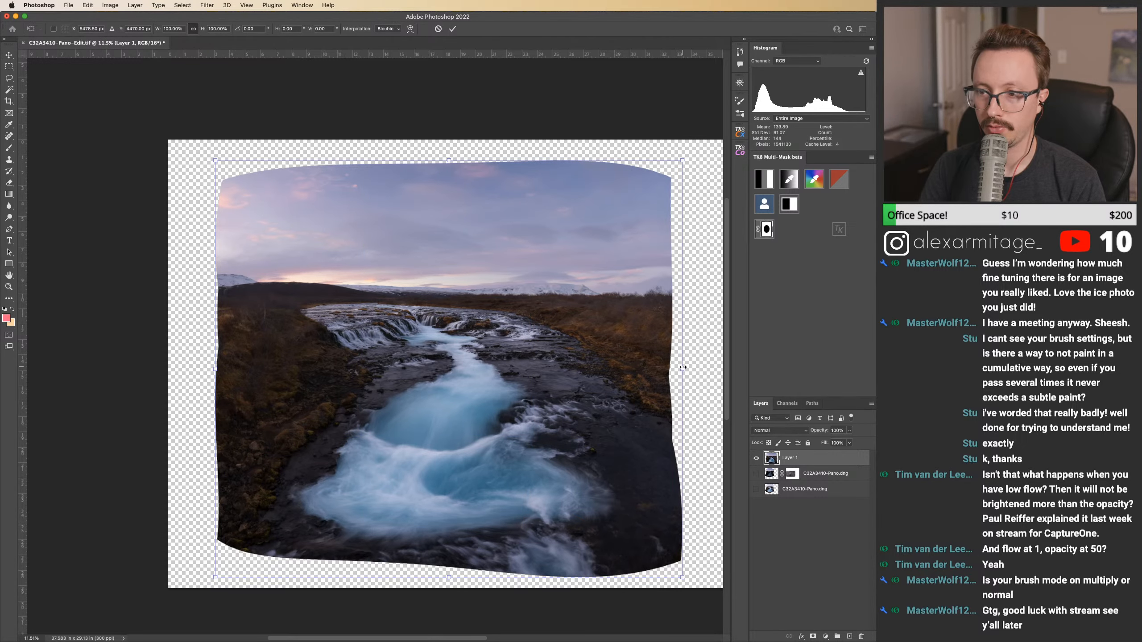
left_click_drag(683, 367, 606, 371)
left_click_drag(607, 371, 608, 371)
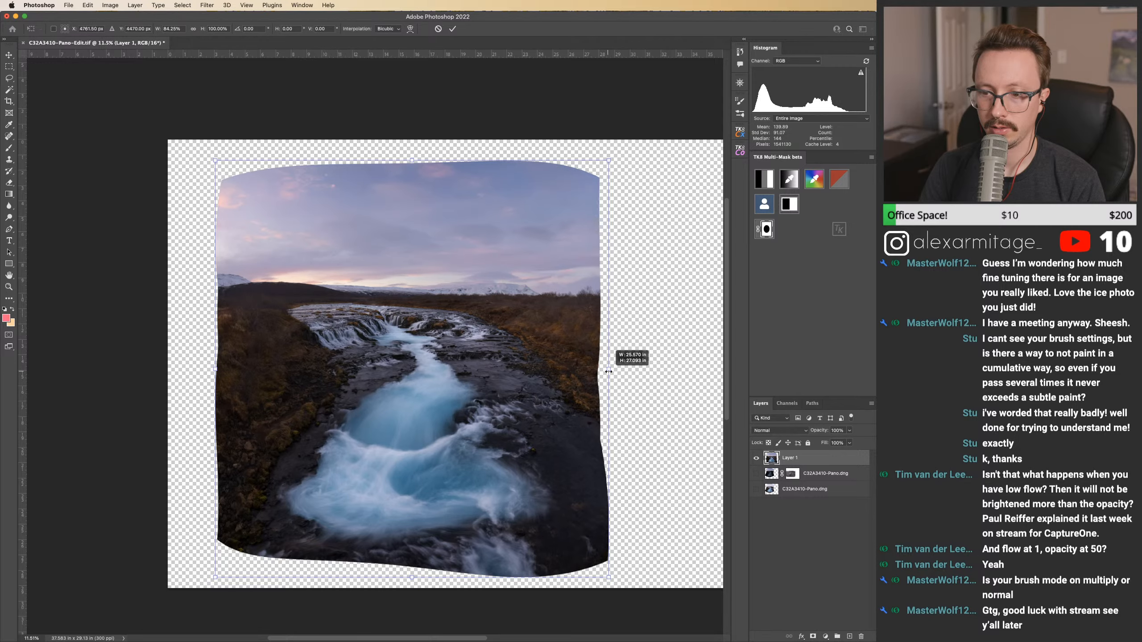
left_click_drag(608, 372, 583, 372)
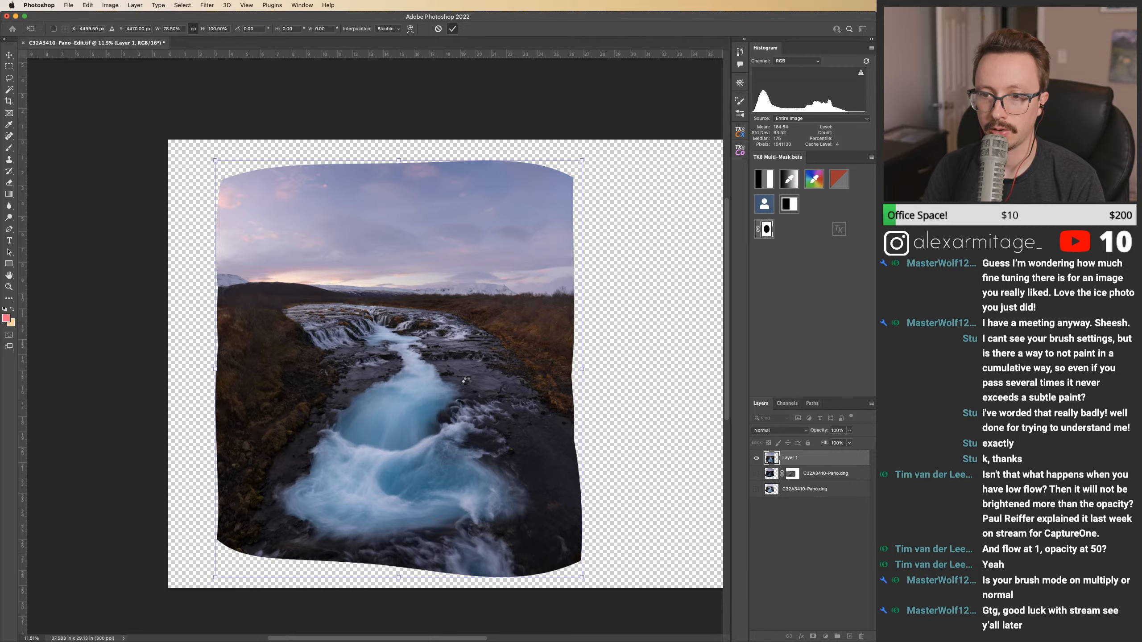
key("Return")
left_click_drag(413, 384, 376, 364)
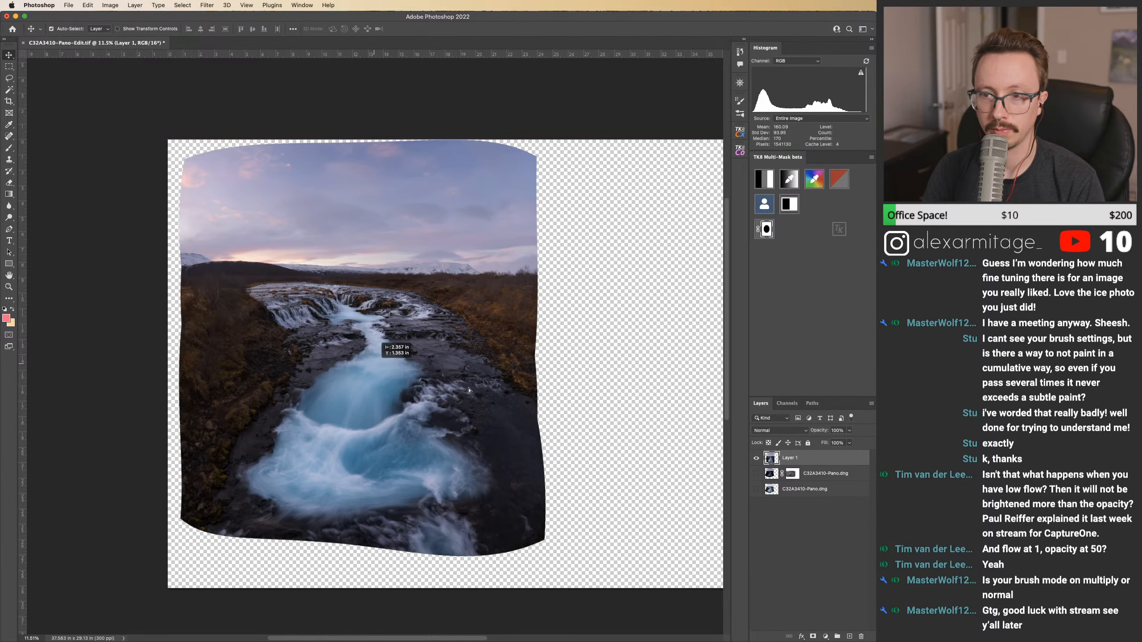
Step: Compare the warped panorama with the original by showing the two source layers and toggling Layer 1, ending with the source layers hidden
left_click(764, 475)
left_click(756, 474)
left_click(757, 489)
left_click(756, 458)
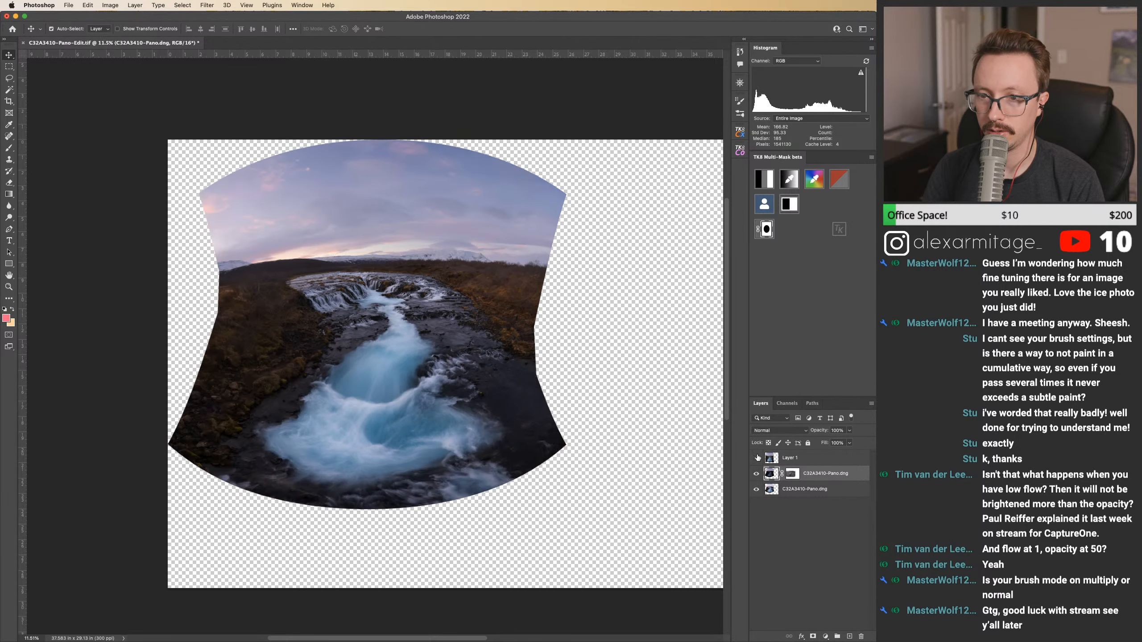
left_click(756, 458)
left_click(757, 458)
left_click(756, 458)
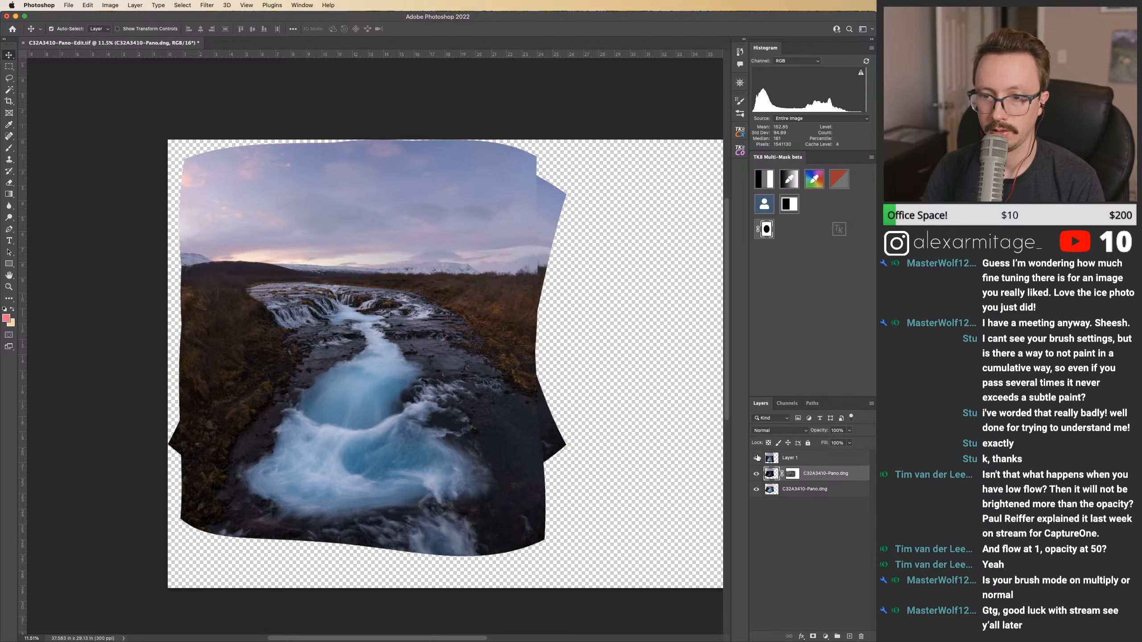
left_click(756, 458)
left_click(757, 458)
left_click(757, 458)
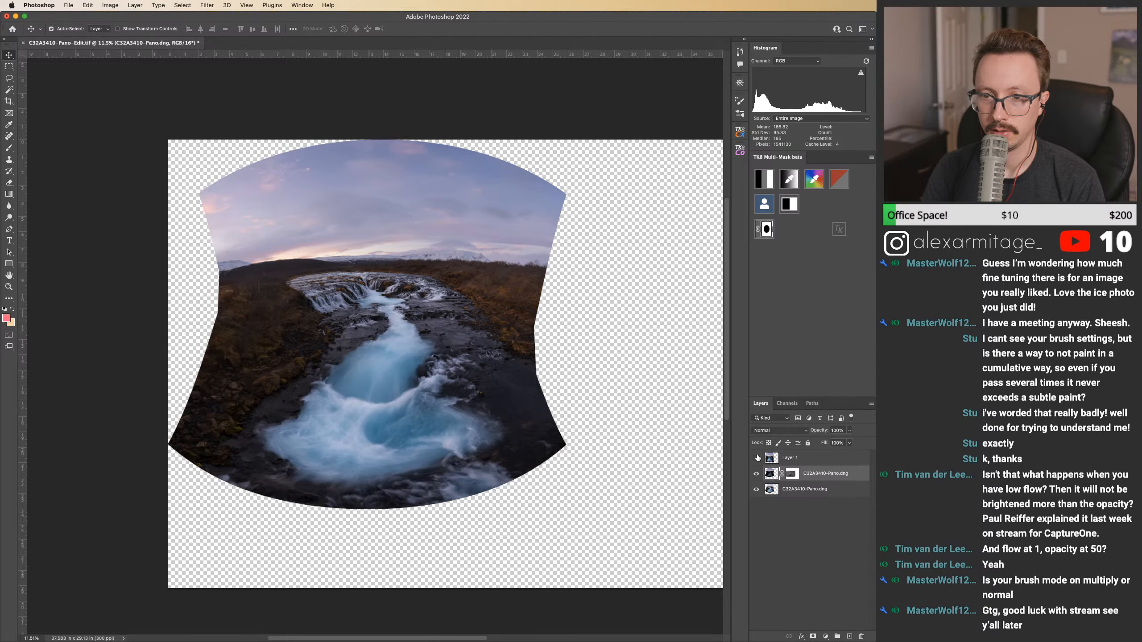
left_click(756, 458)
left_click(757, 457)
left_click(757, 457)
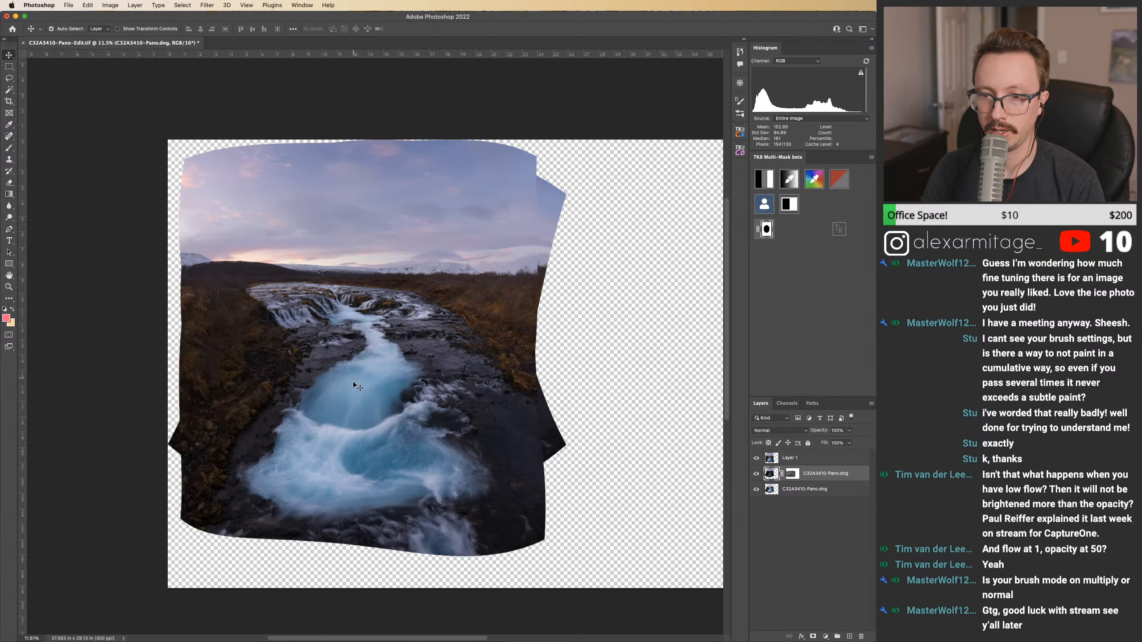
left_click(756, 458)
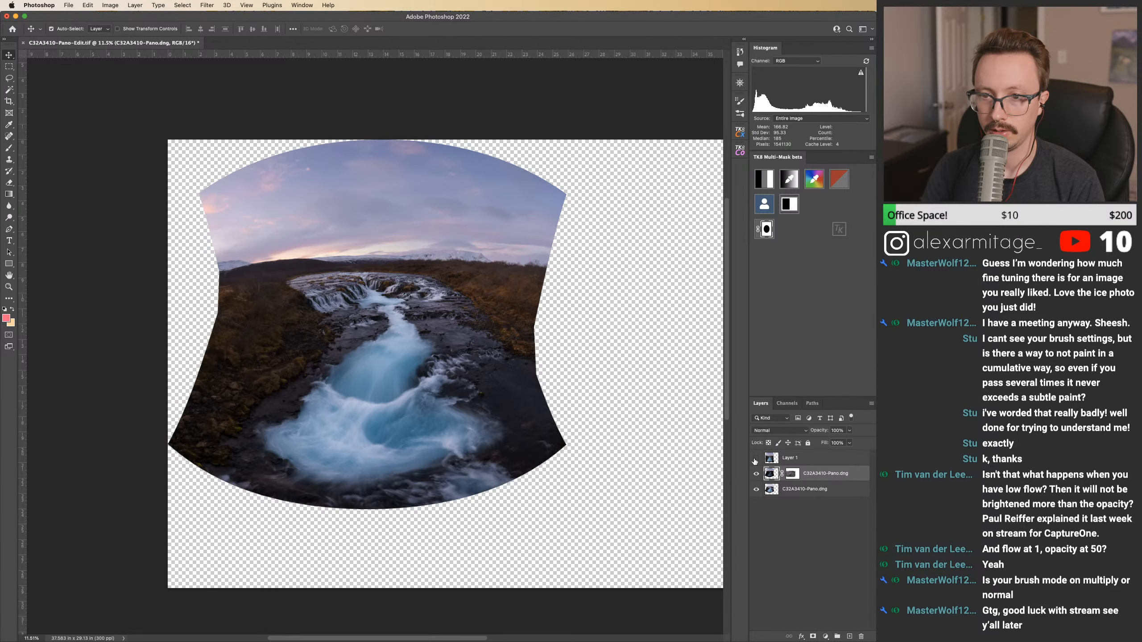
left_click(756, 458)
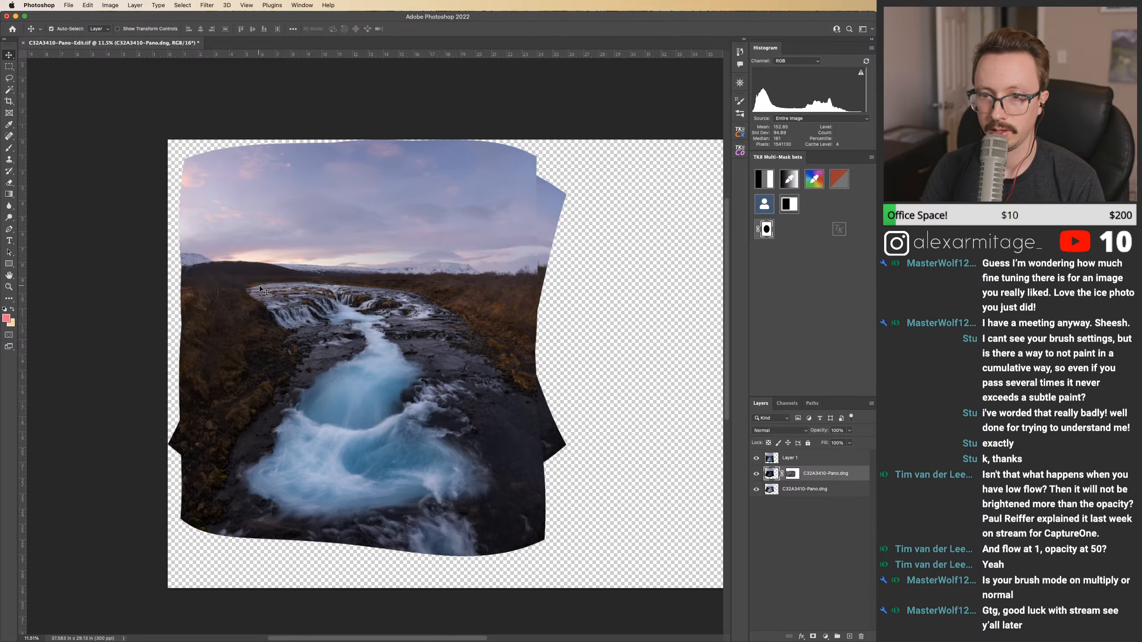
left_click(756, 489)
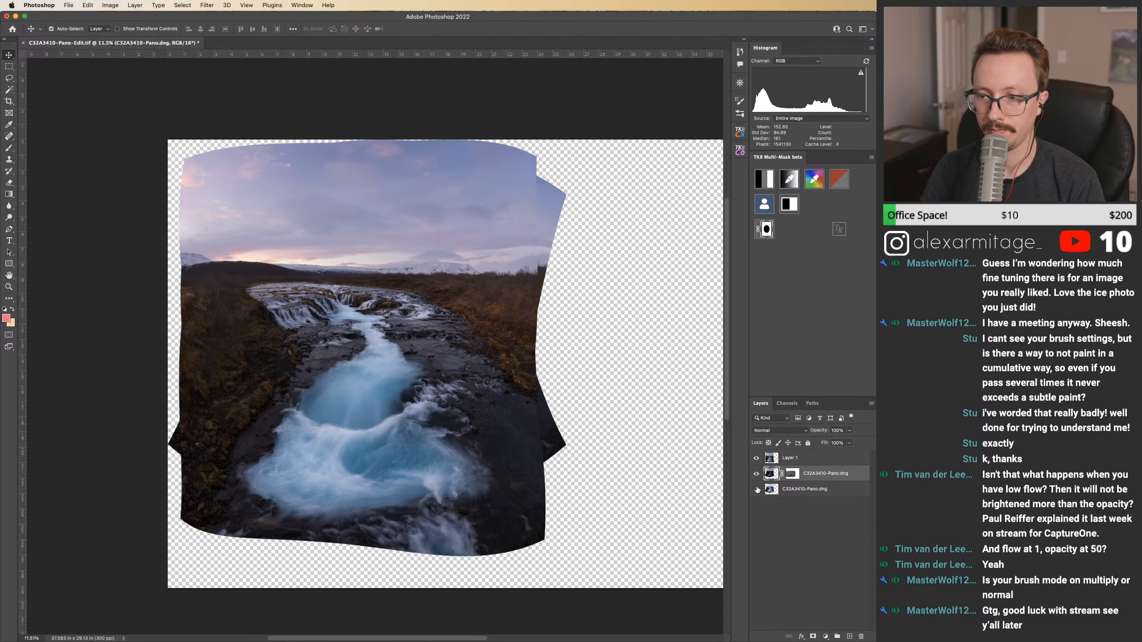
left_click(756, 474)
Step: Warp Layer 1, nudging the waterfall slightly right, pulling the right edge inward and the lower-left bottom edge down, and apply the warp
left_click_drag(338, 302, 423, 314)
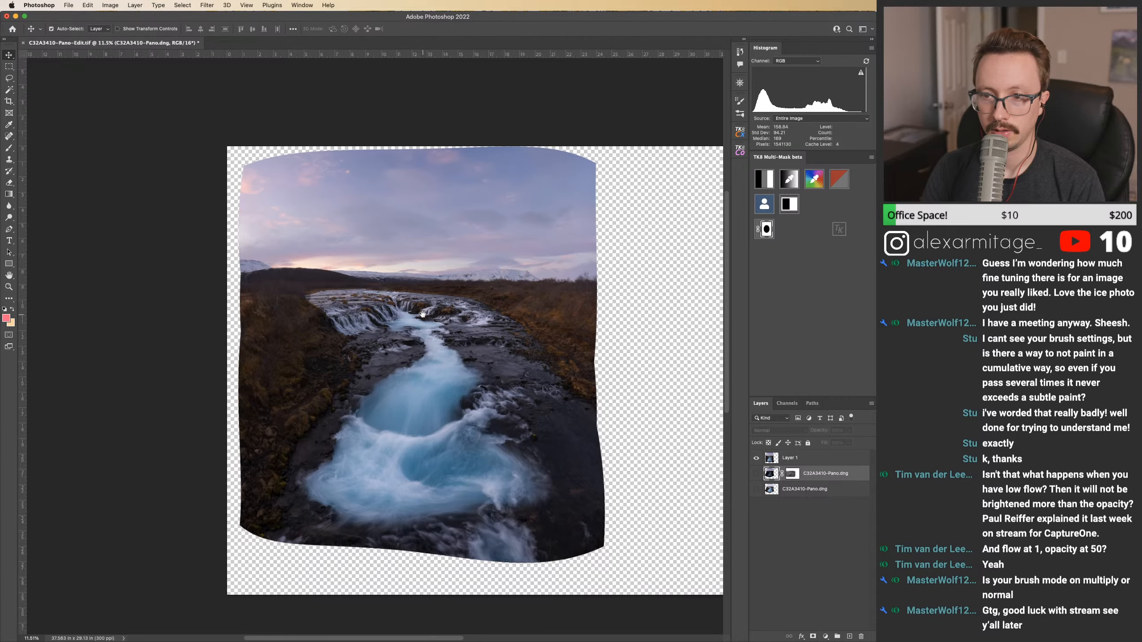
left_click(88, 5)
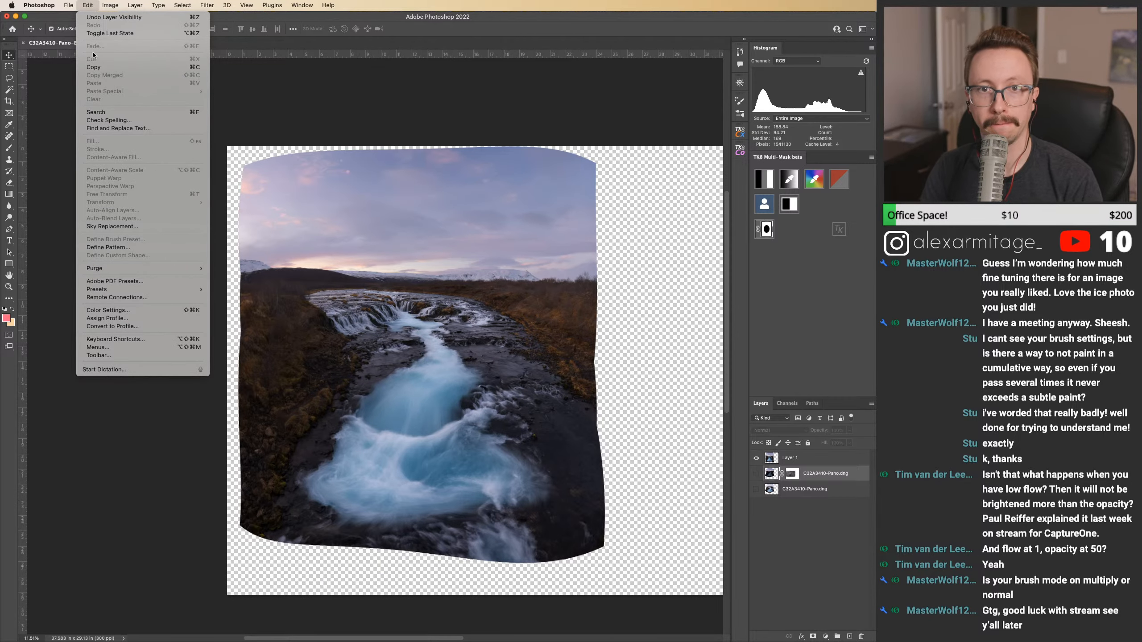
left_click(357, 263)
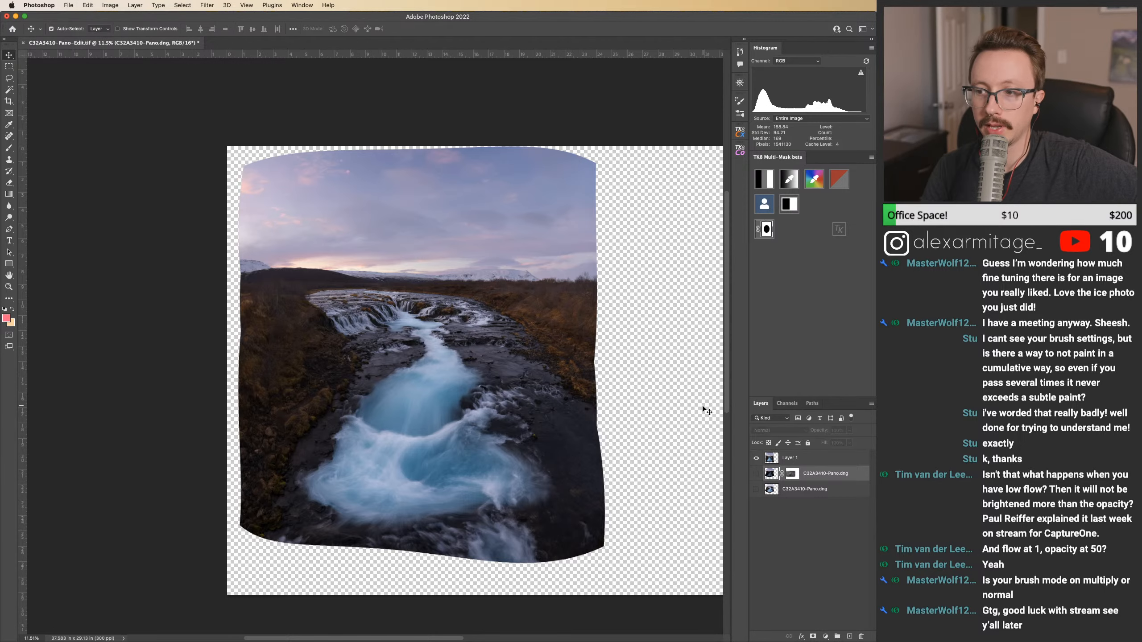
left_click(790, 458)
left_click(88, 5)
mouse_move(135, 202)
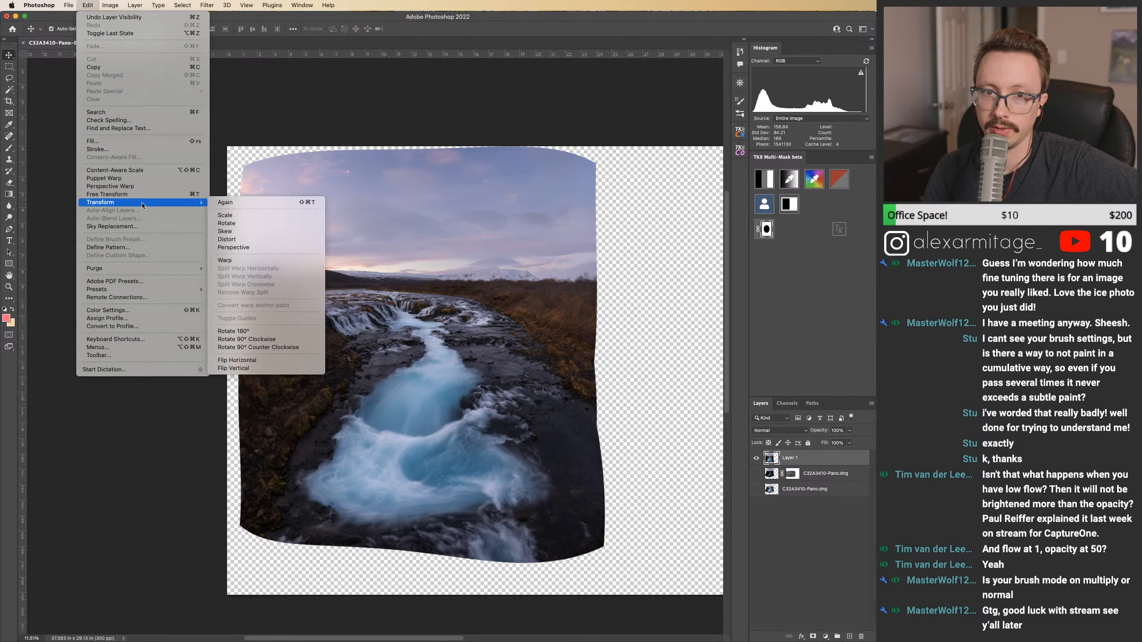
left_click(246, 260)
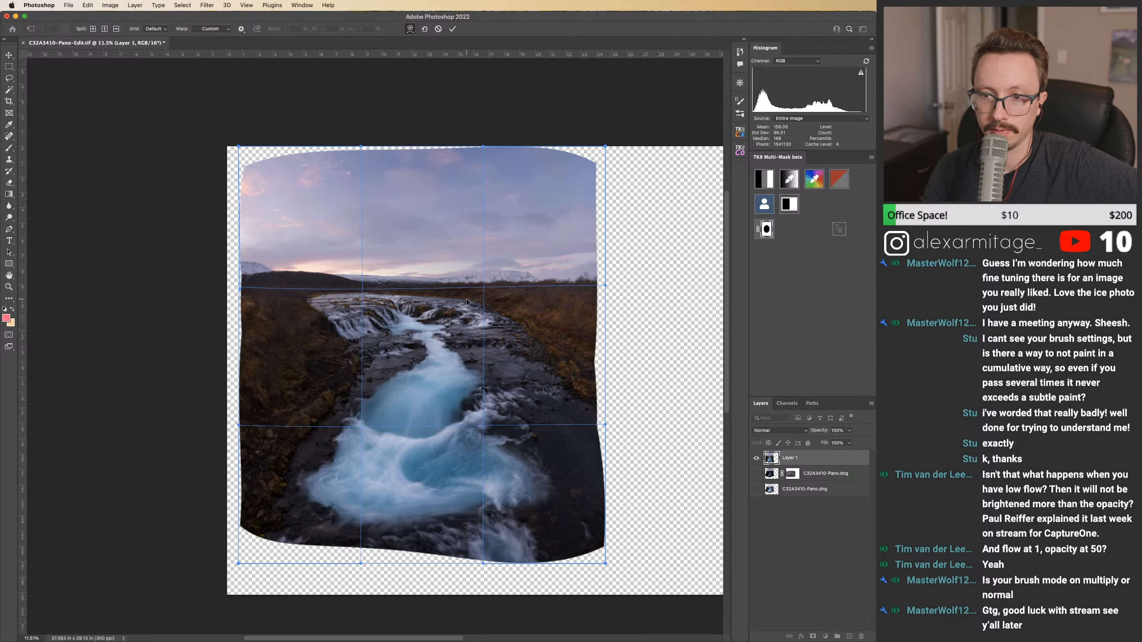
left_click_drag(322, 305, 444, 304)
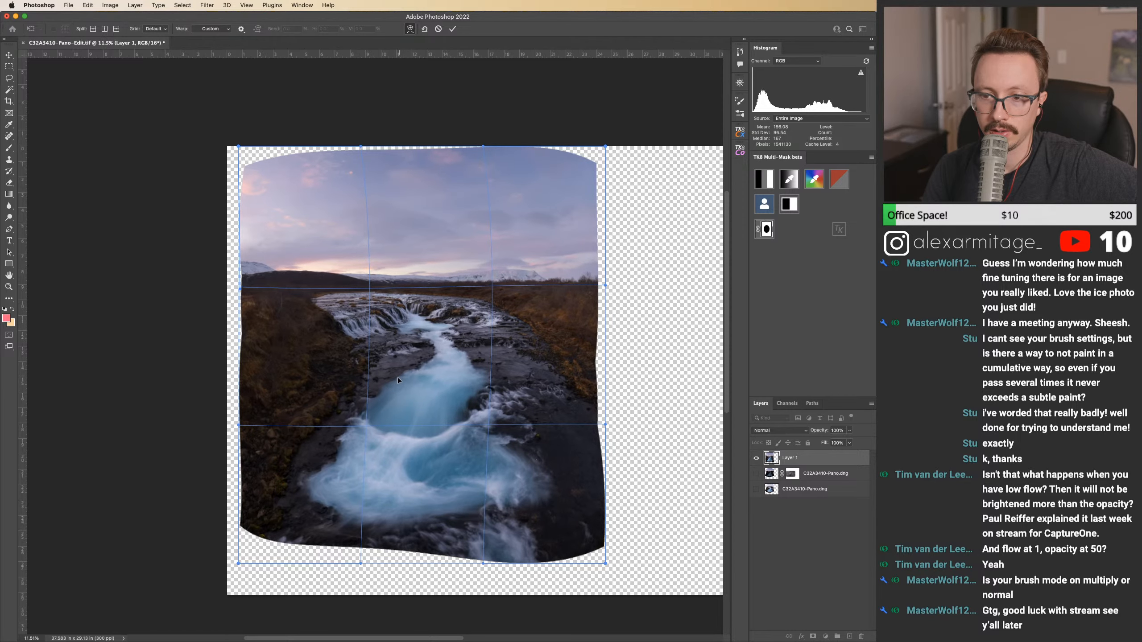
left_click_drag(532, 387, 523, 388)
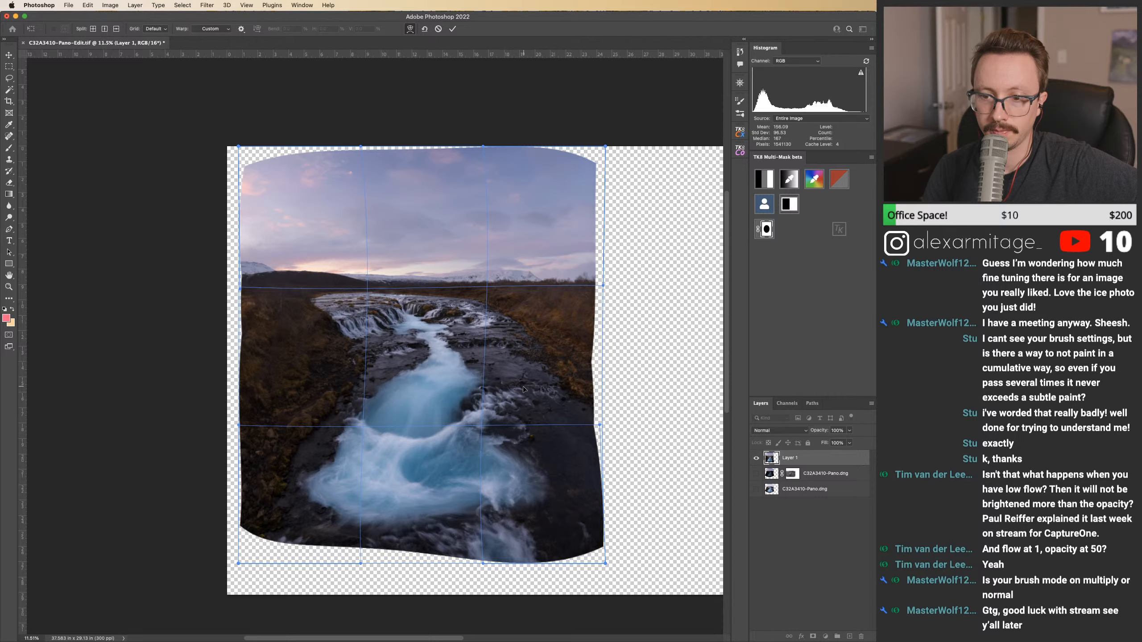
left_click_drag(340, 542, 334, 545)
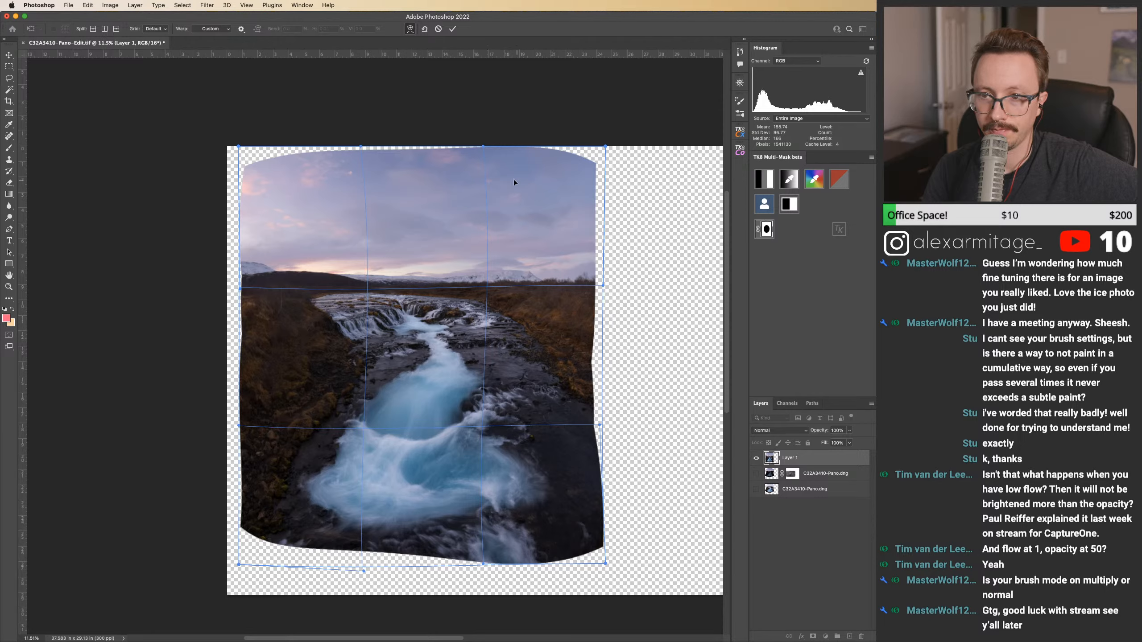
left_click(452, 28)
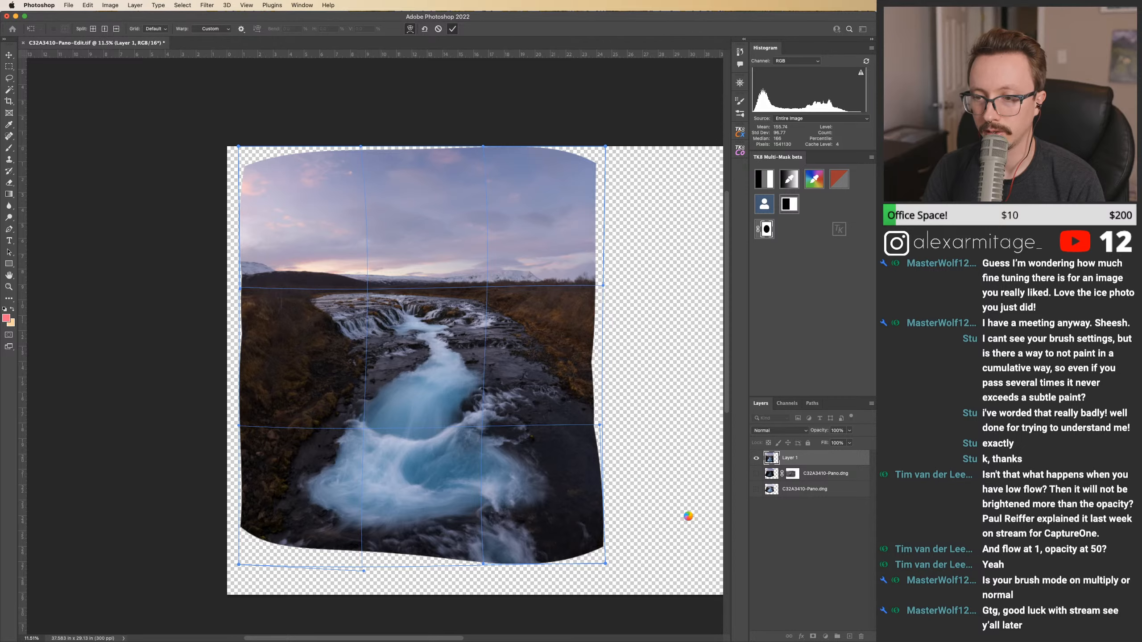
Step: Crop the canvas to about 26.2 by 28.7 in, trimming its empty right area, and shift the panorama slightly right and down
key("c")
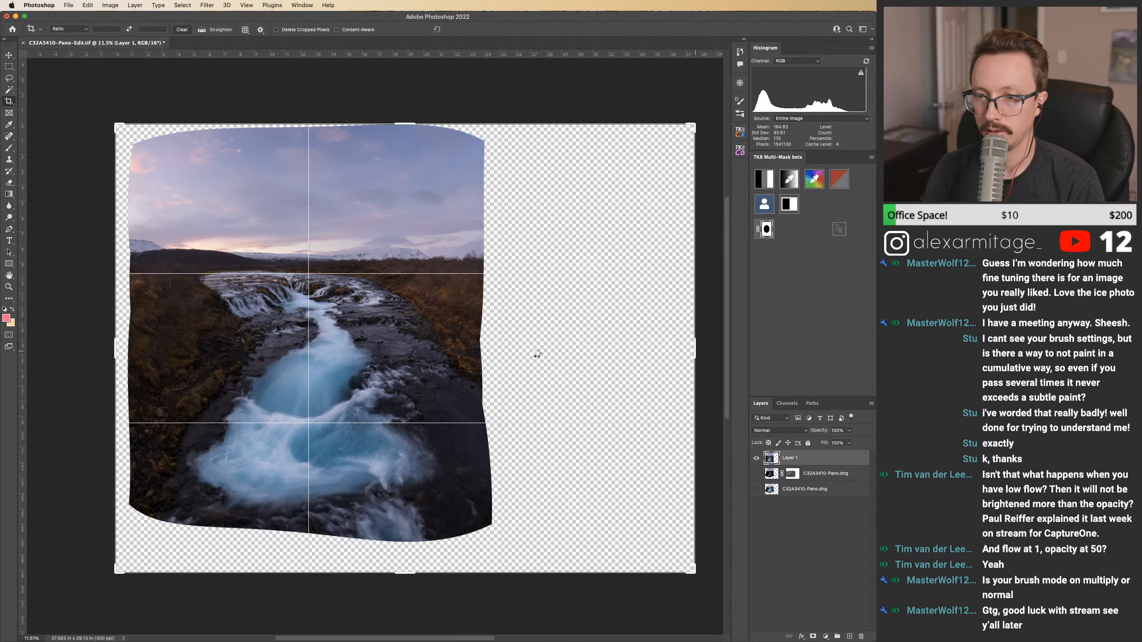
left_click_drag(696, 349, 607, 354)
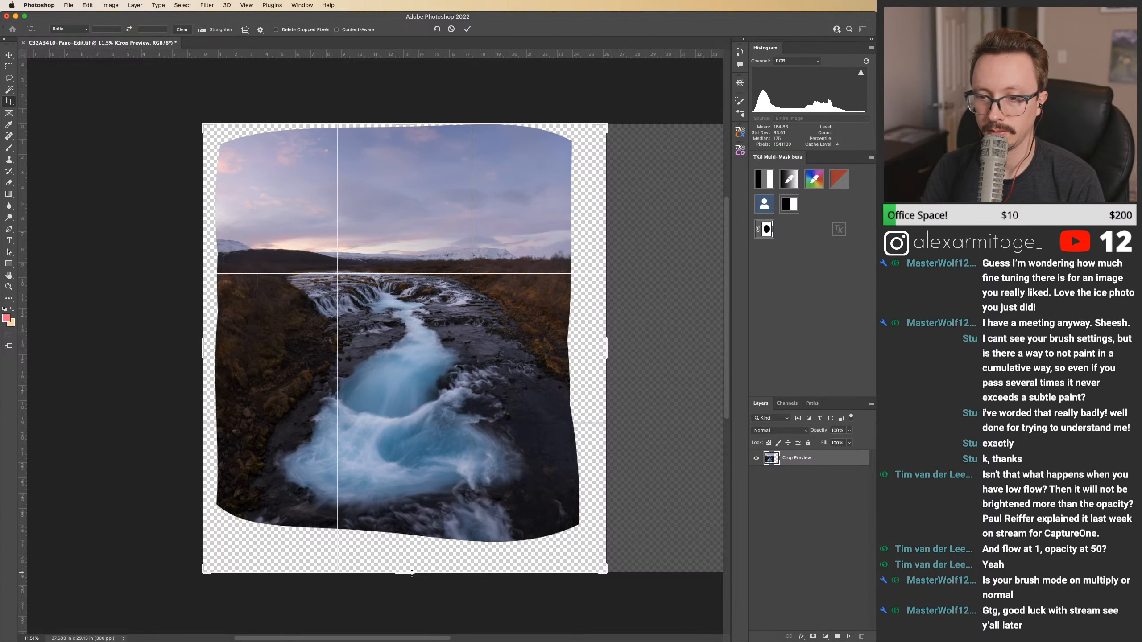
left_click_drag(412, 574, 412, 569)
left_click(466, 30)
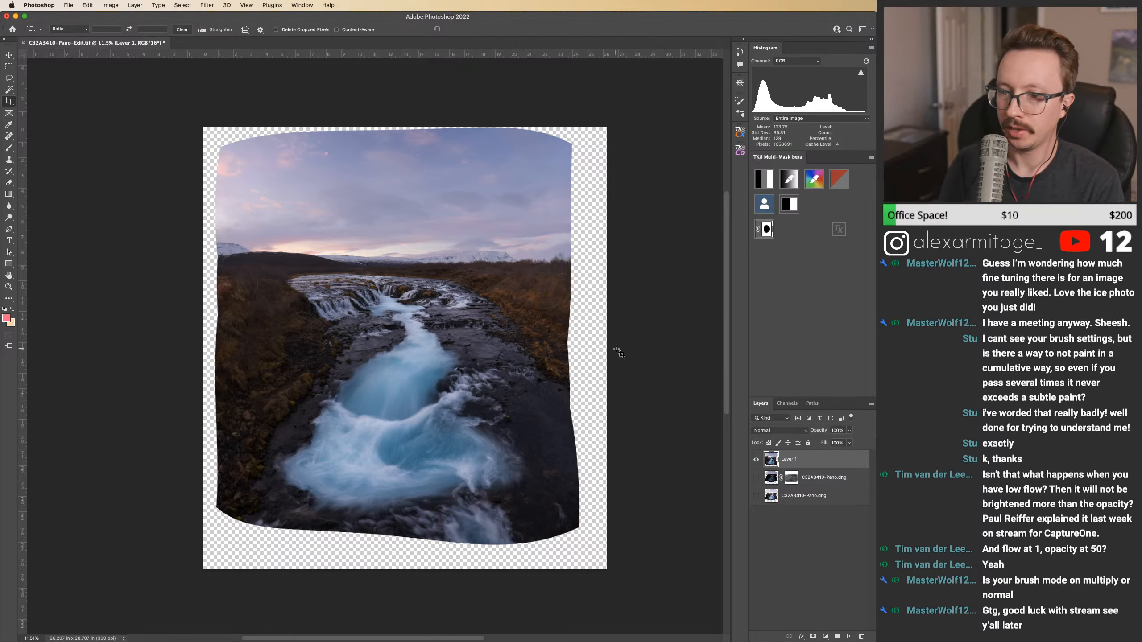
key("v")
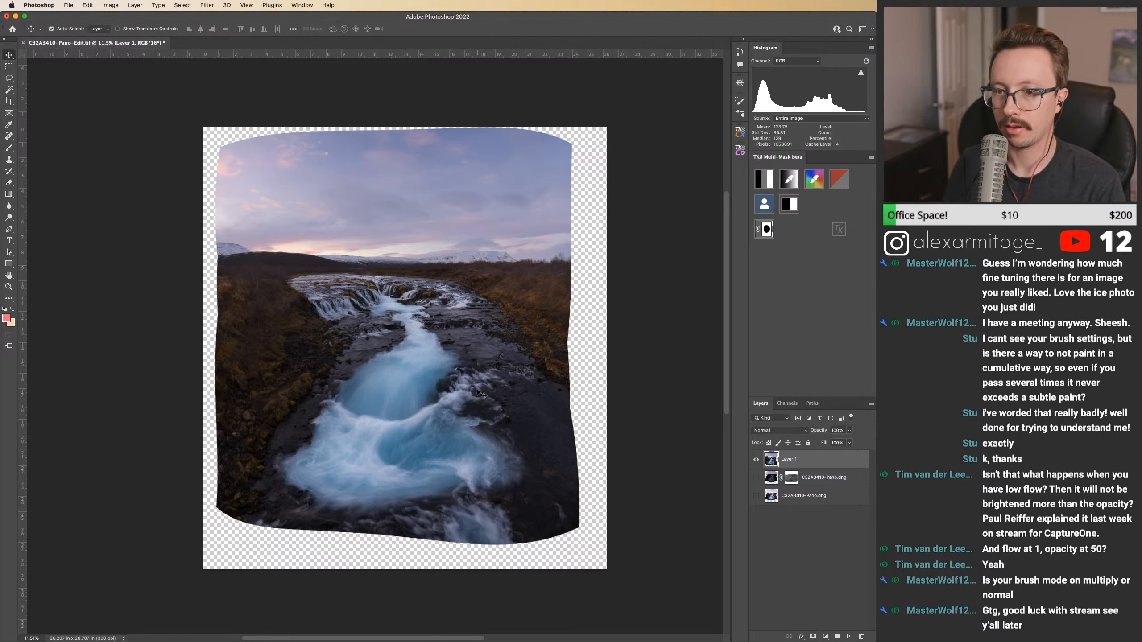
left_click_drag(446, 409, 461, 417)
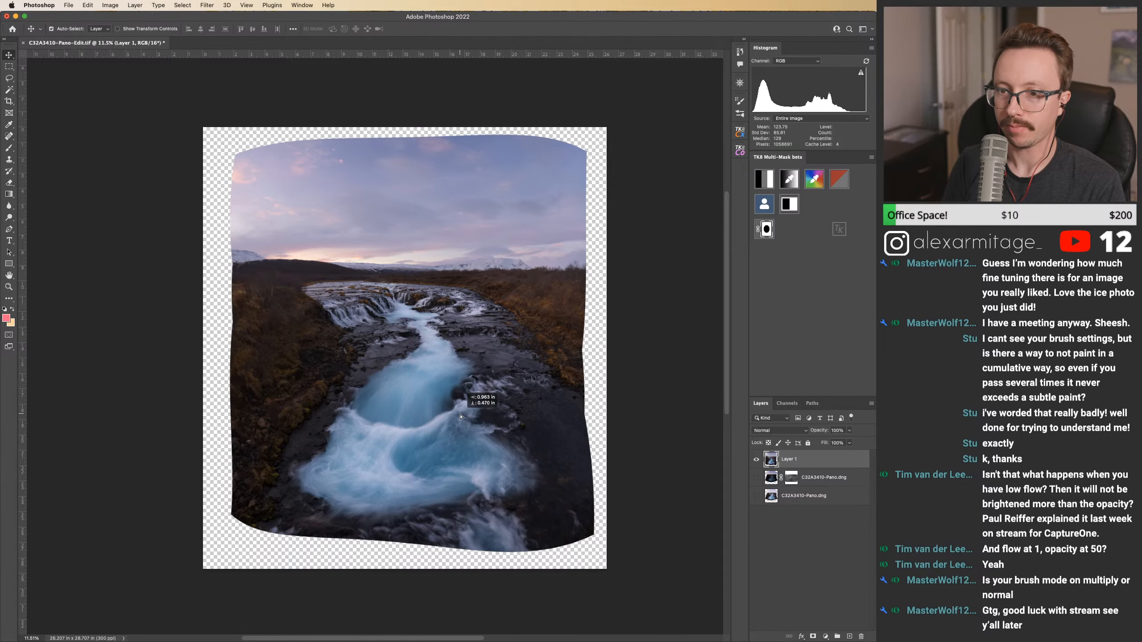
Step: Examine the horizon up close from the panorama's right edge across to its left edge
key("z")
mouse_move(364, 268)
left_mouse_down()
mouse_move(425, 266)
mouse_move(357, 269)
left_mouse_up()
left_click_drag(475, 272, 551, 271)
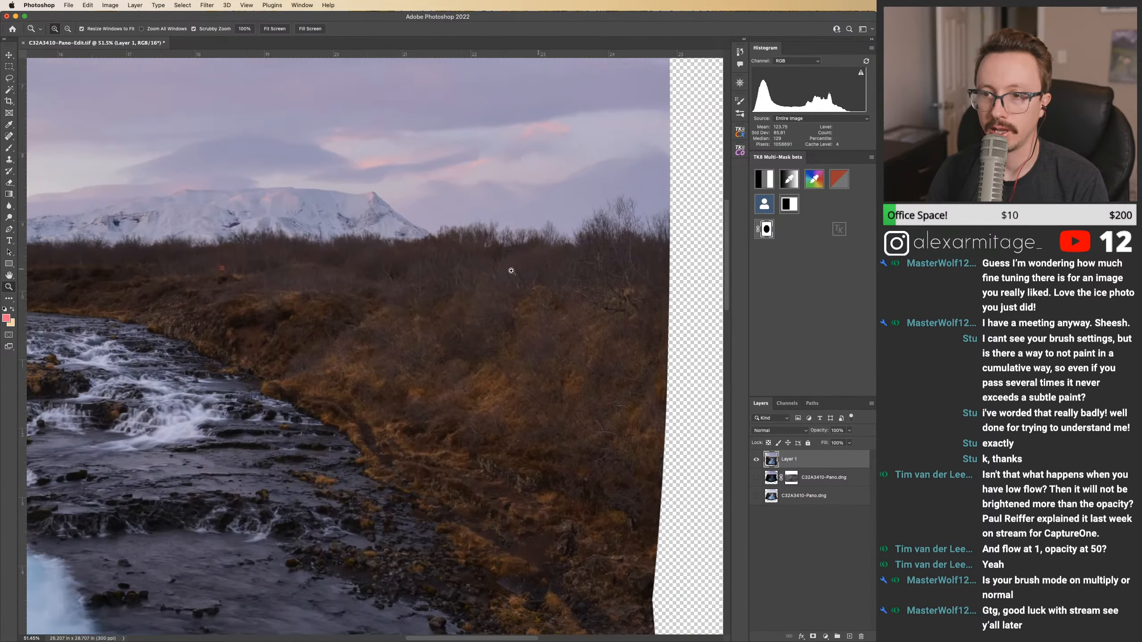
left_click_drag(298, 271, 622, 295)
left_click_drag(334, 288, 570, 314)
left_click_drag(125, 281, 385, 285)
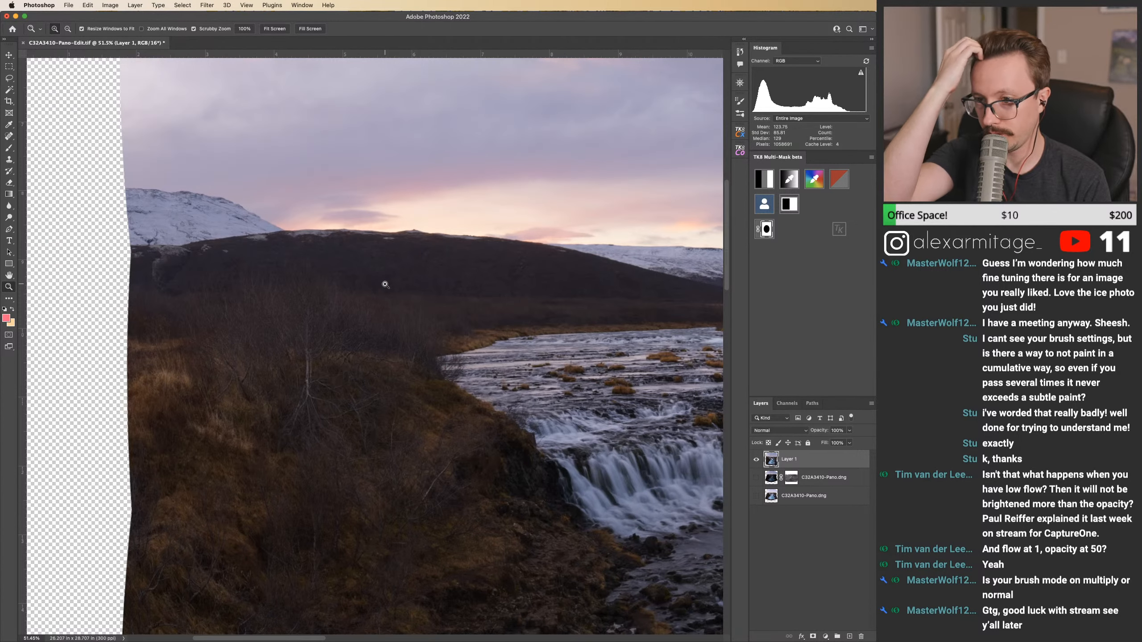
left_click_drag(388, 292, 350, 299)
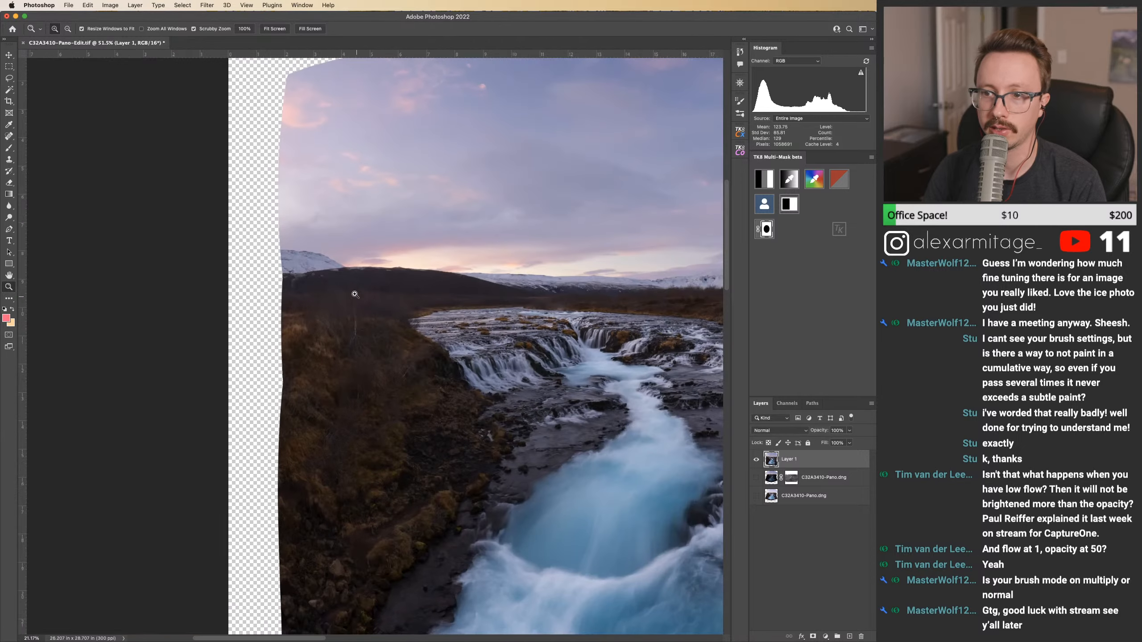
Step: Turn off the mesh display in Puppet Warp for Layer 1 and leave the command without applying a warp
left_click(87, 5)
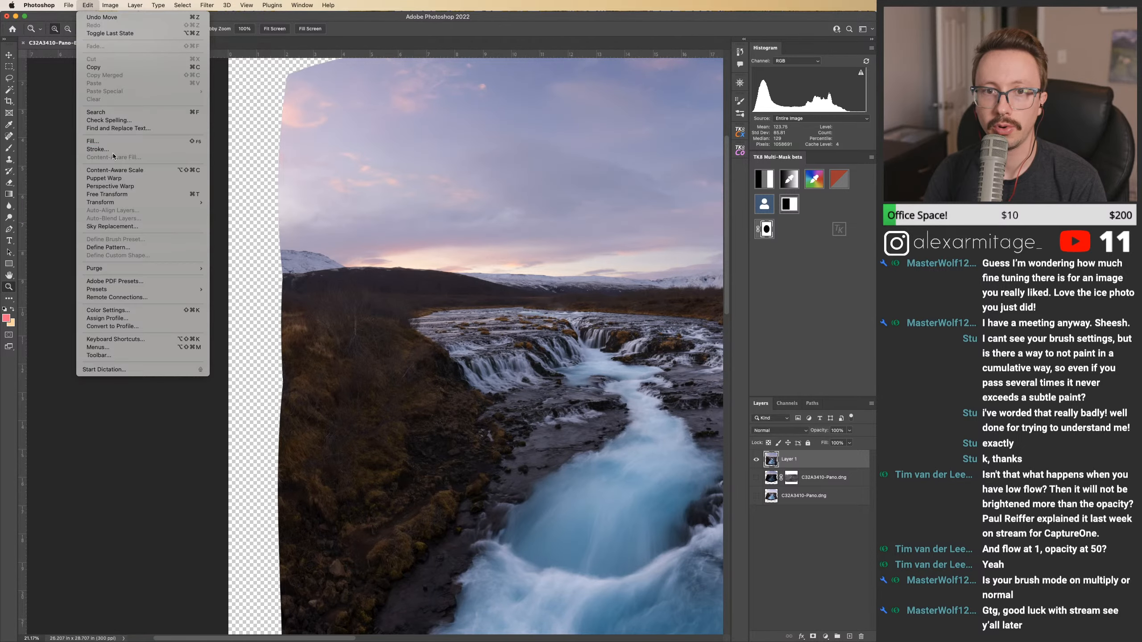
mouse_move(121, 203)
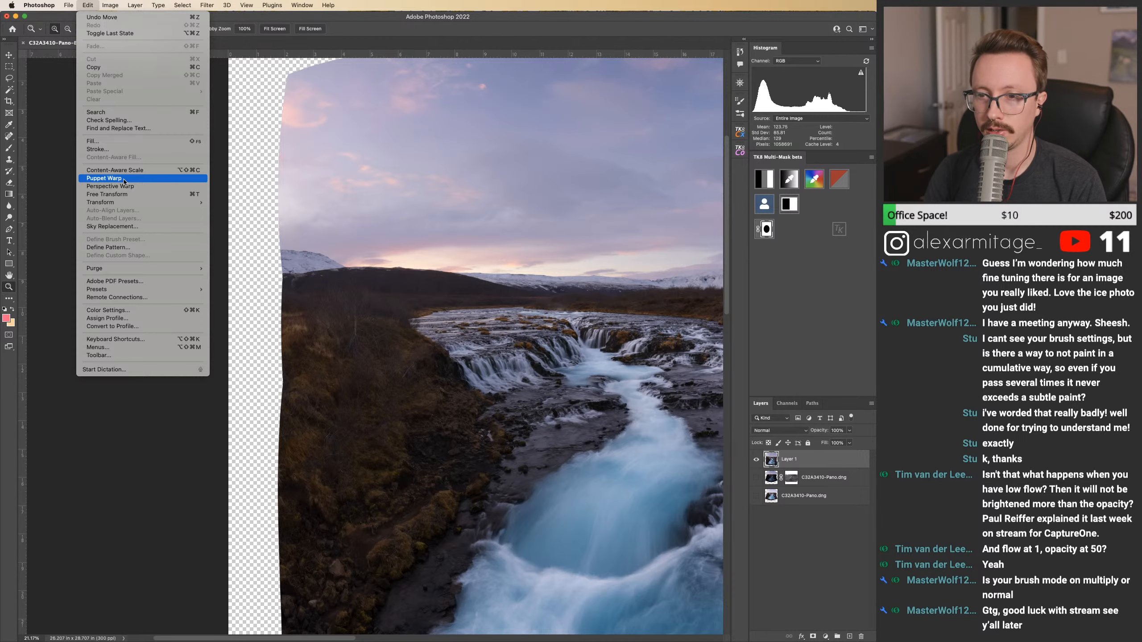
left_click(125, 179)
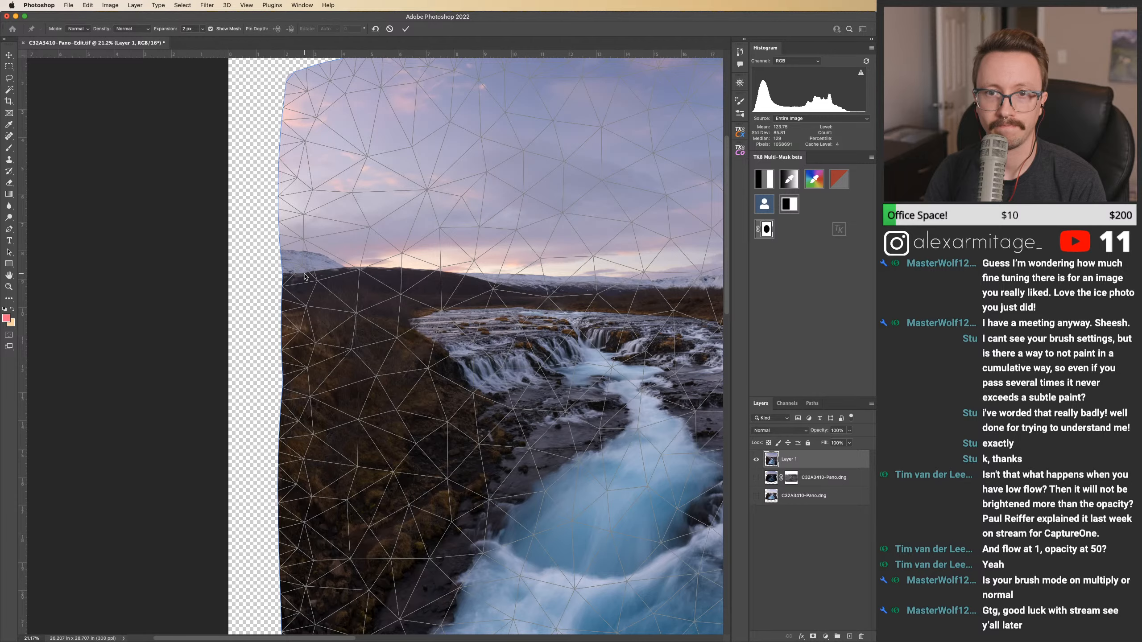
left_click(222, 30)
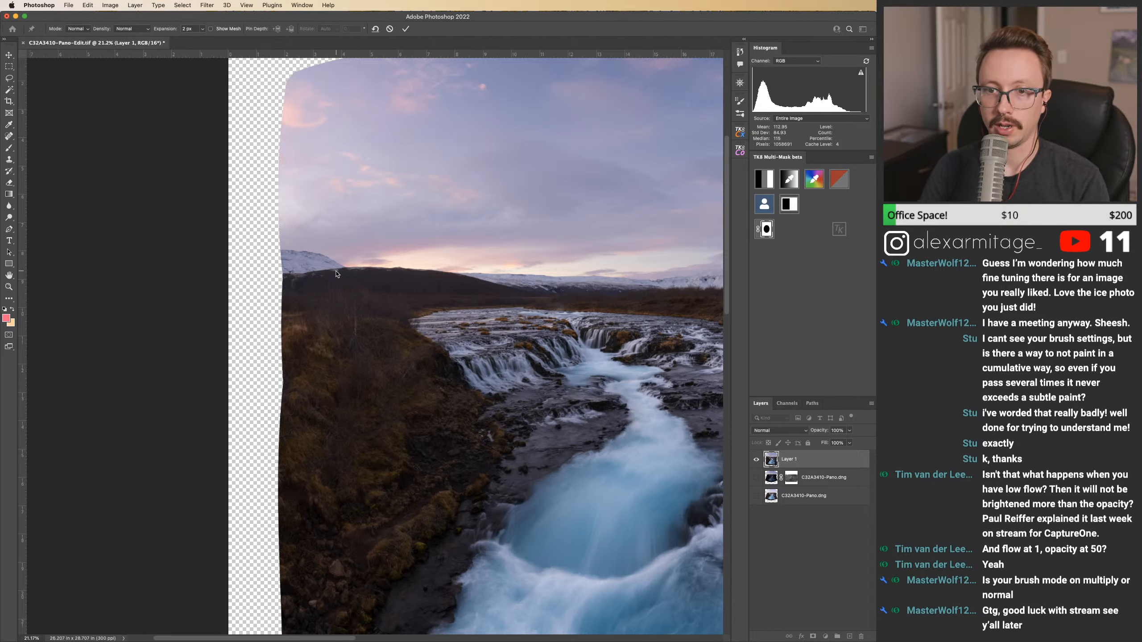
left_click(8, 228)
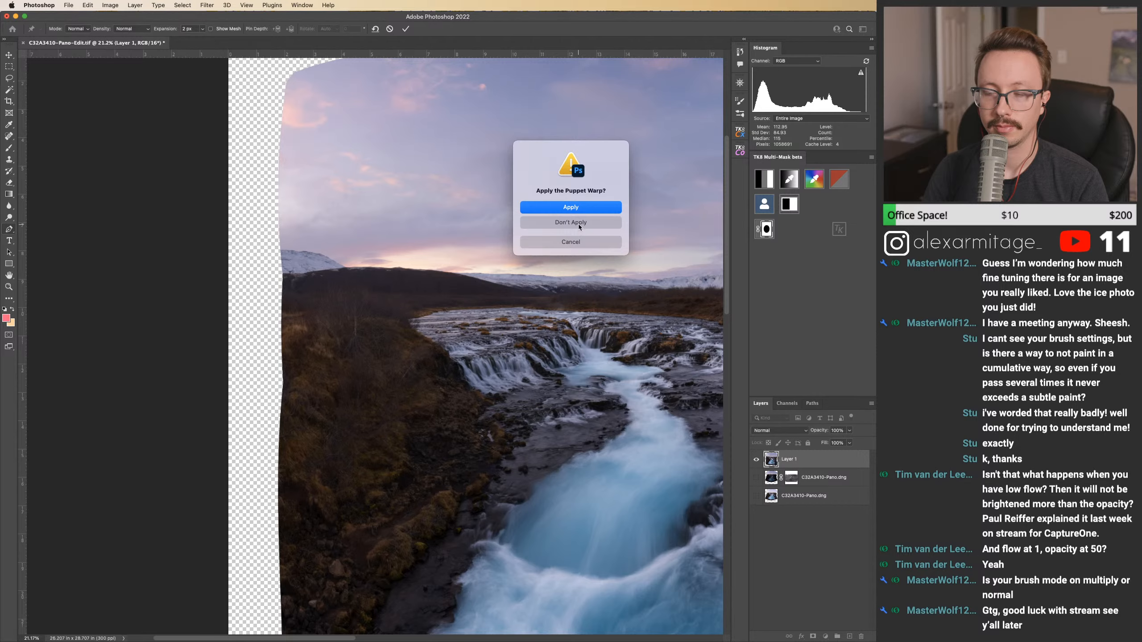
left_click(579, 223)
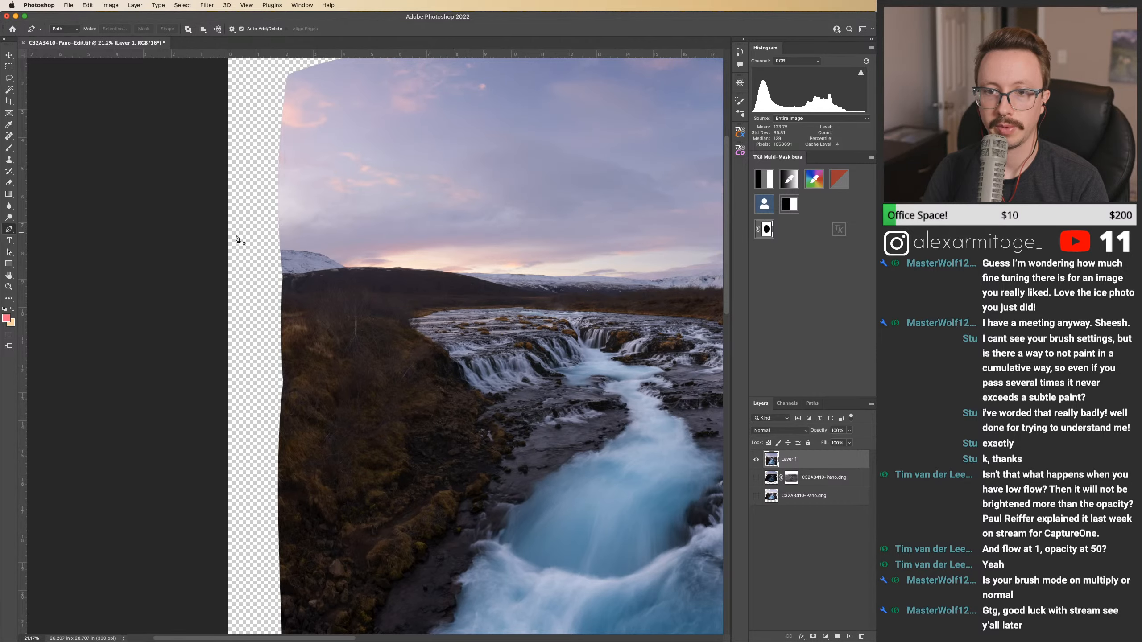
left_click(88, 5)
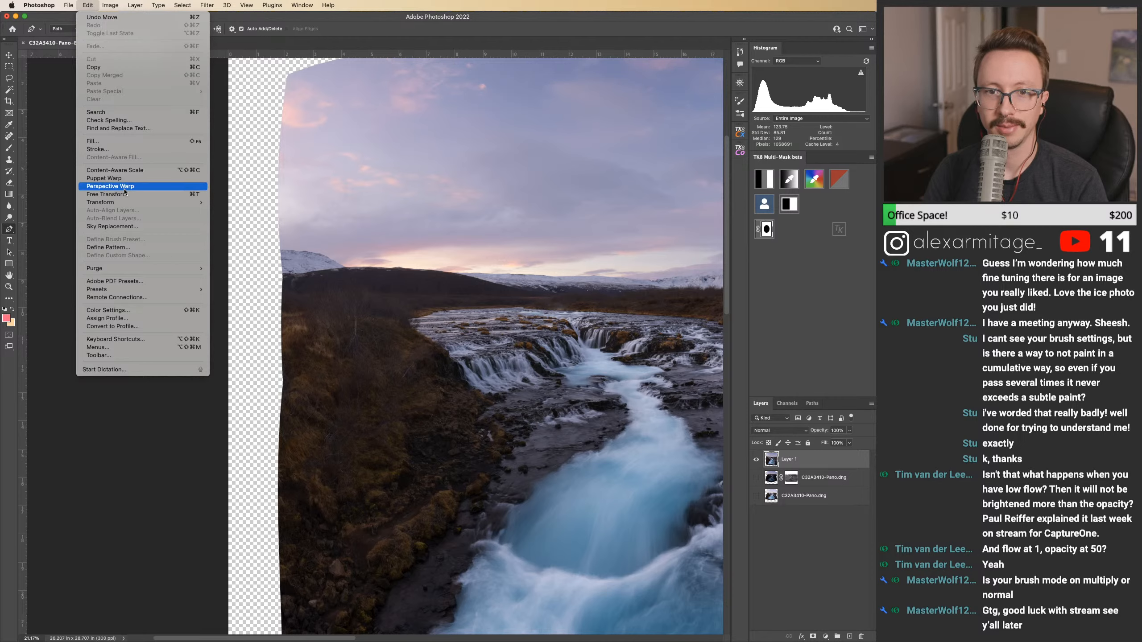
left_click(125, 195)
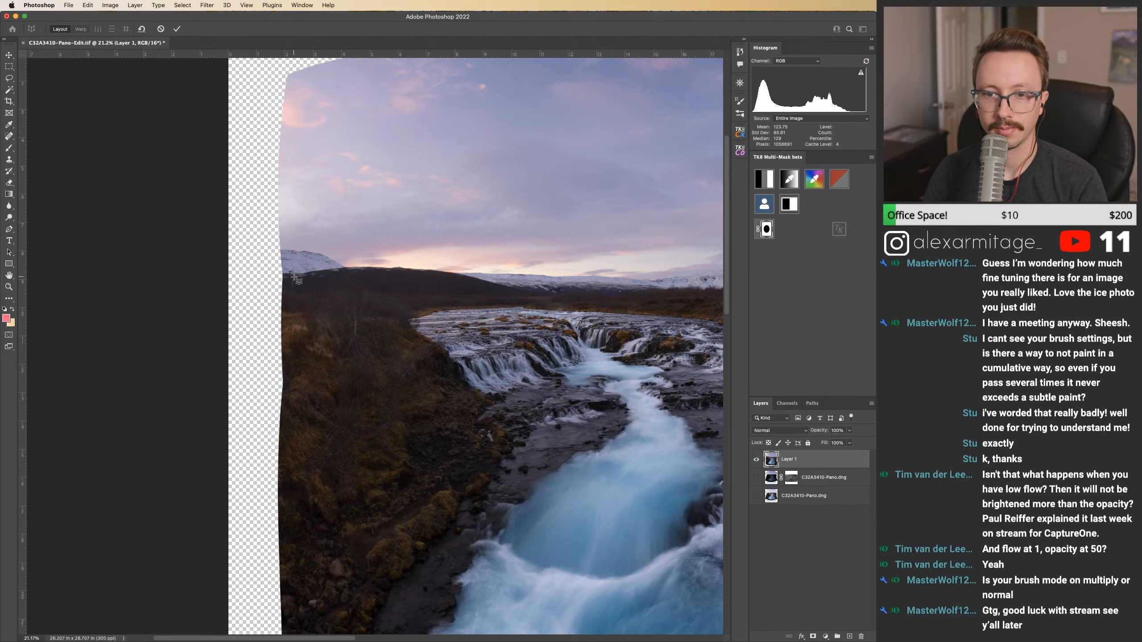
left_click(88, 6)
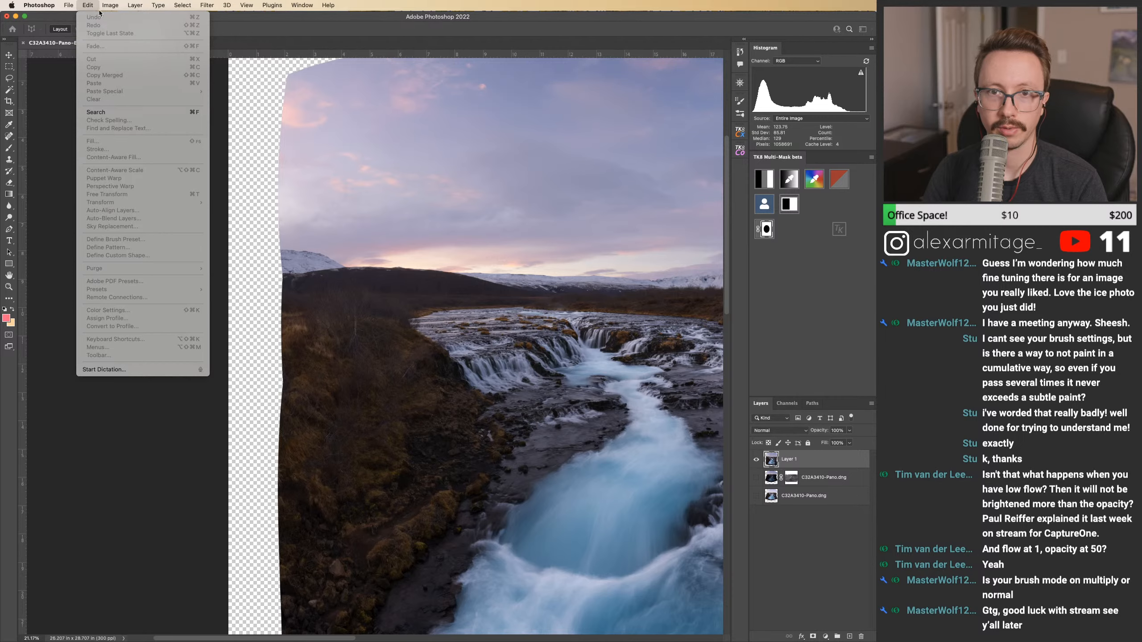
left_click(86, 4)
key("m")
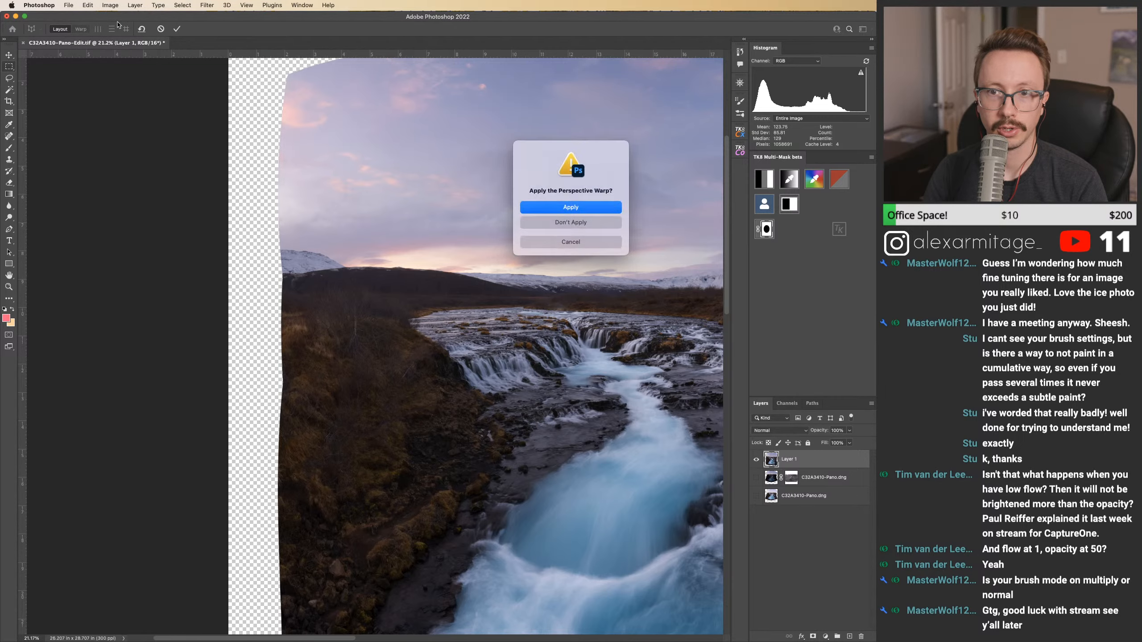
left_click(540, 212)
Step: Start Puppet Warp on Layer 1 with 0 px expansion and place a horizontal guide just below the horizon
left_click(96, 7)
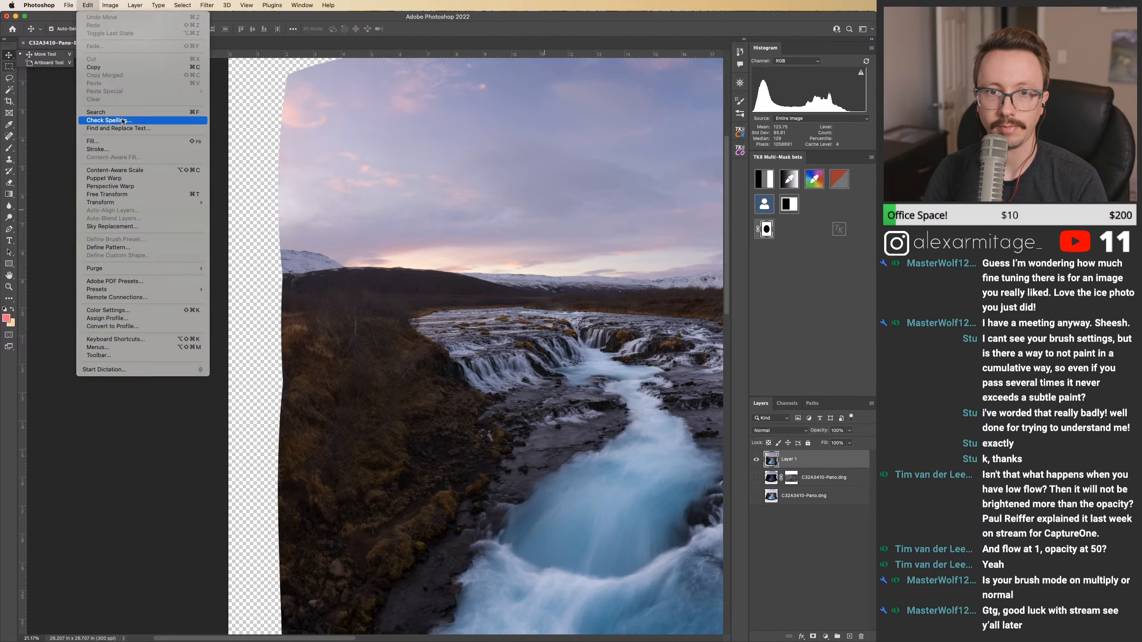
left_click(130, 179)
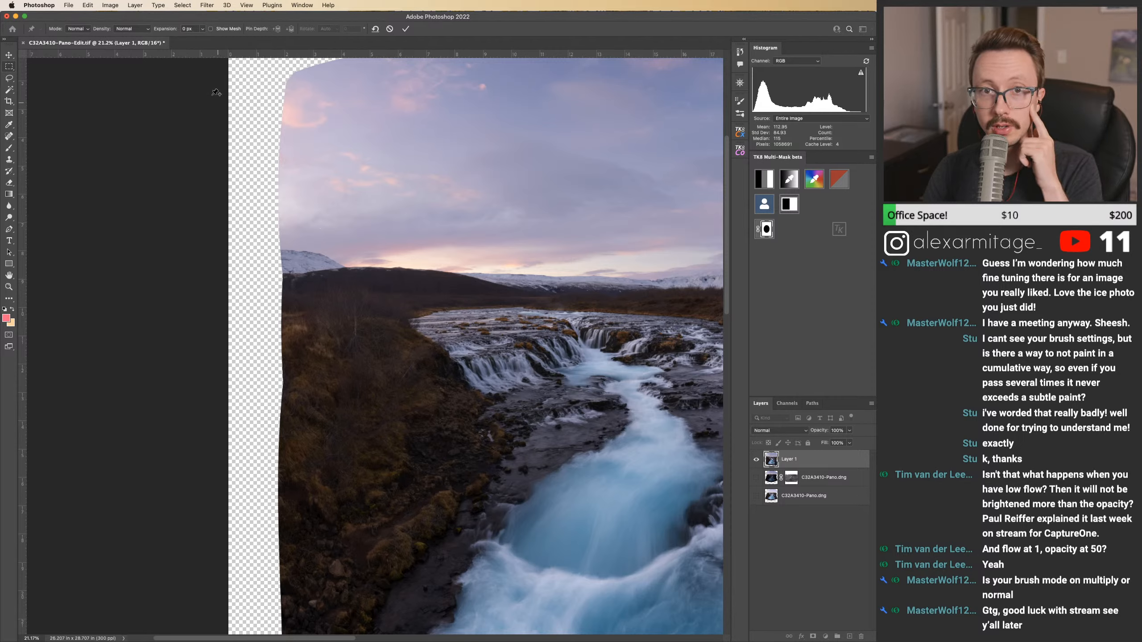
left_click(88, 5)
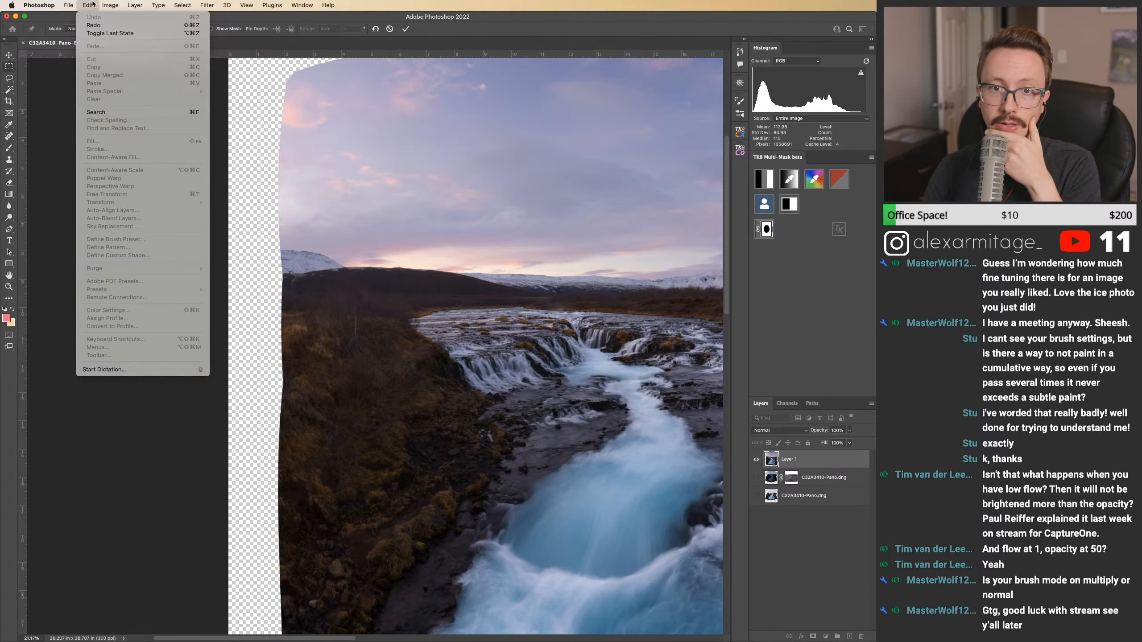
left_click(93, 3)
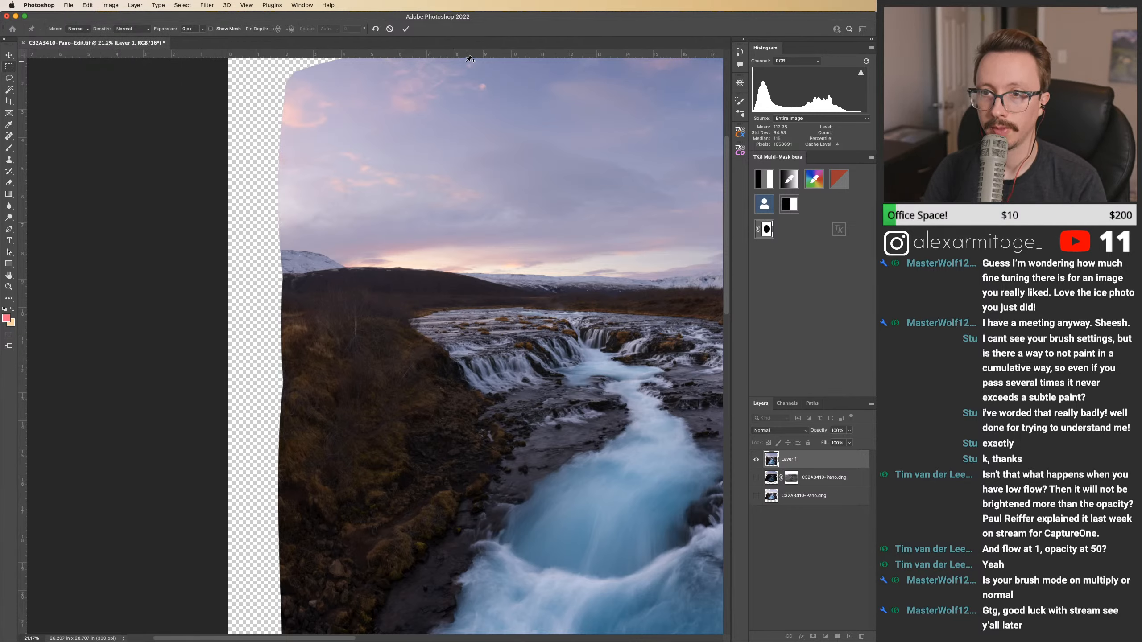
left_click_drag(468, 56, 495, 292)
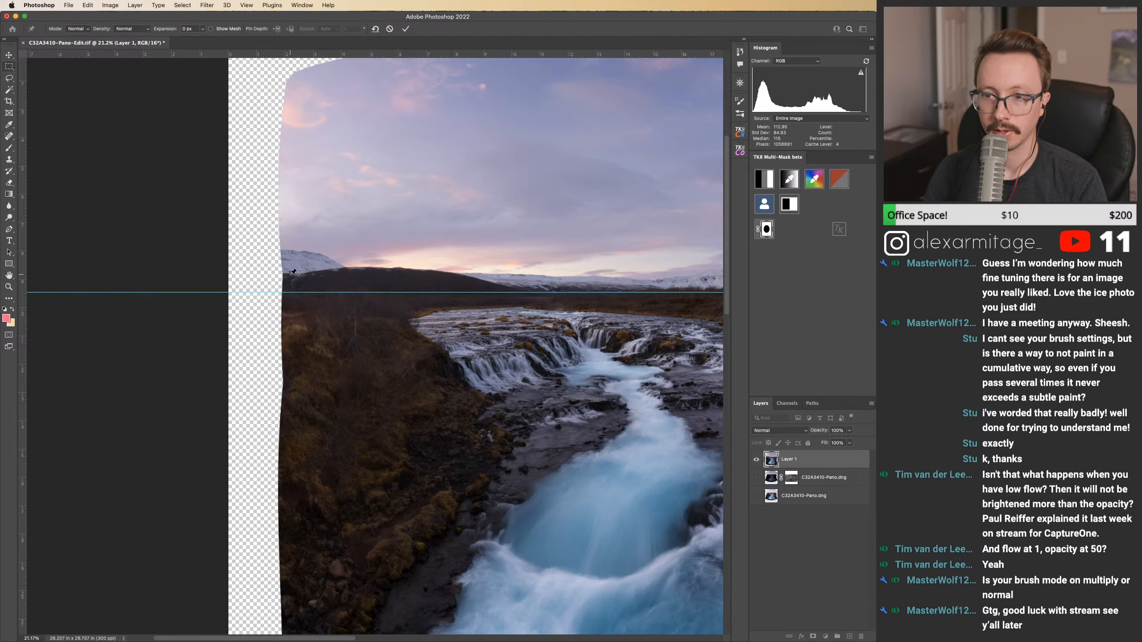
scroll(534, 266, "right", 10)
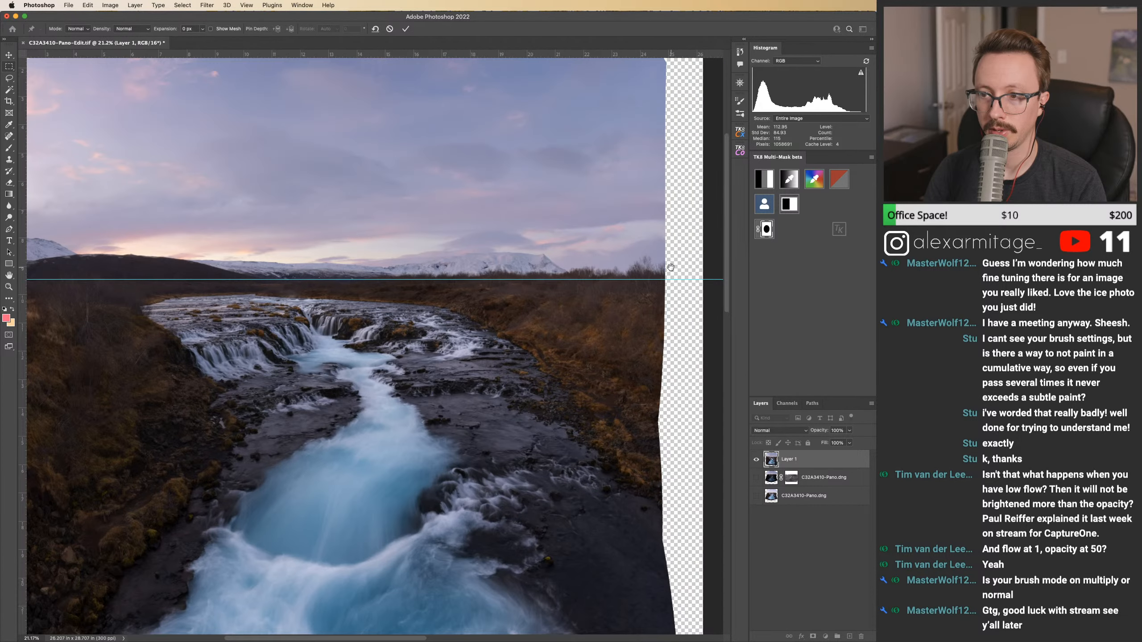
left_click(668, 271)
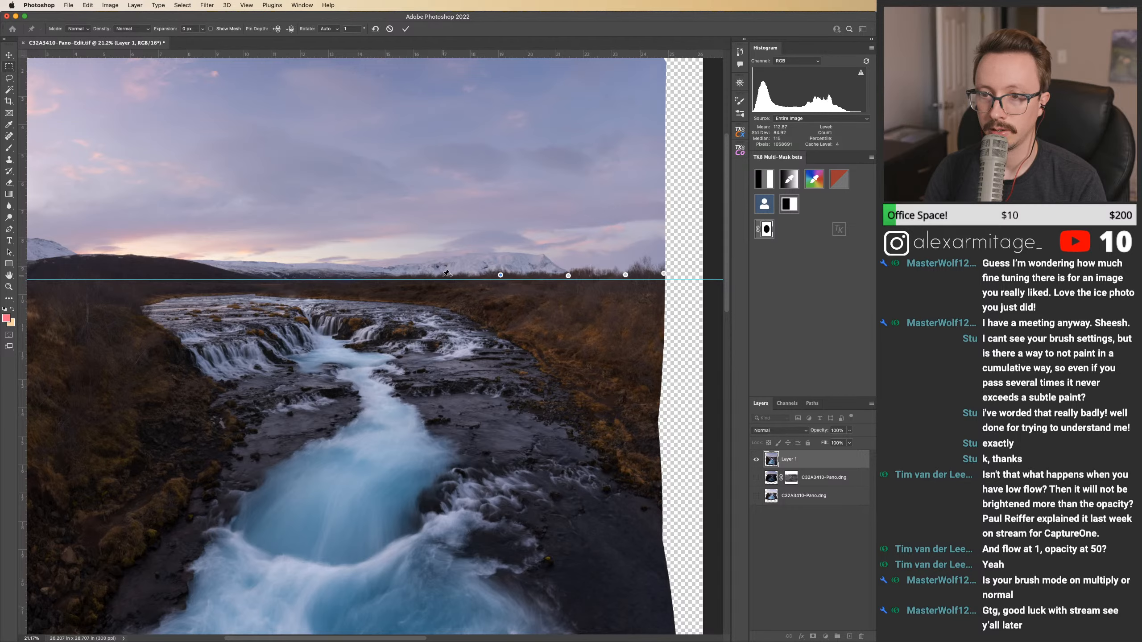
left_click_drag(349, 269, 449, 269)
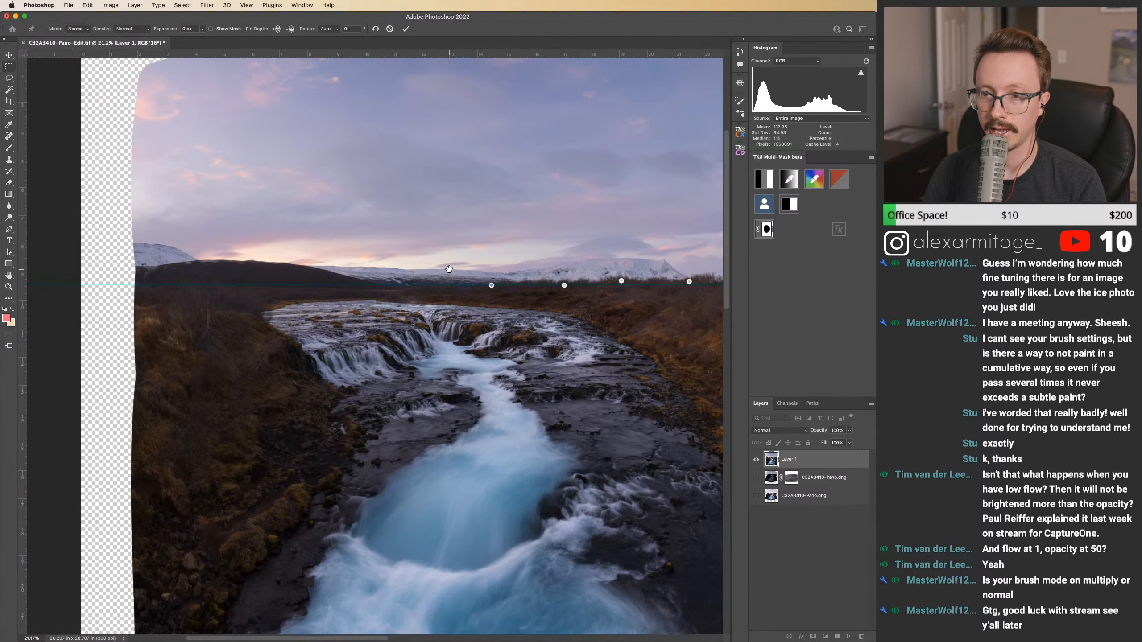
left_click_drag(564, 287, 565, 283)
key("super+z")
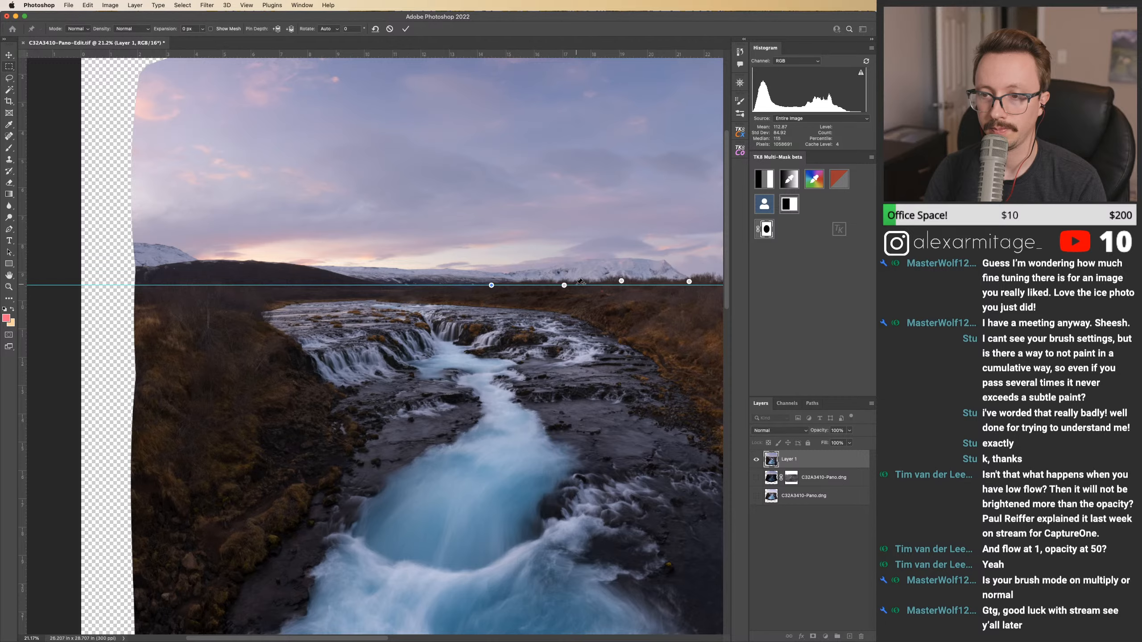
left_click(375, 30)
left_click_drag(642, 217, 442, 215)
left_click_drag(524, 272, 541, 274)
key("super+z")
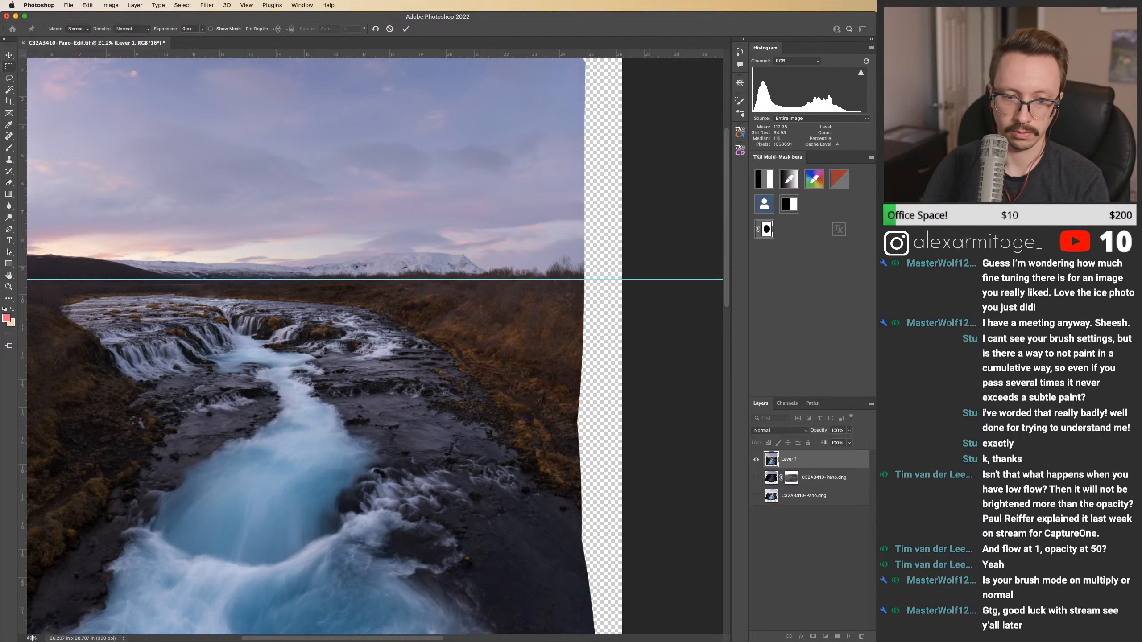
Step: Zoom to 40% and place four Puppet Warp pins just above the guide, from the panorama's right edge to below the snowy mountain
key("Return")
left_click_drag(507, 327, 305, 431)
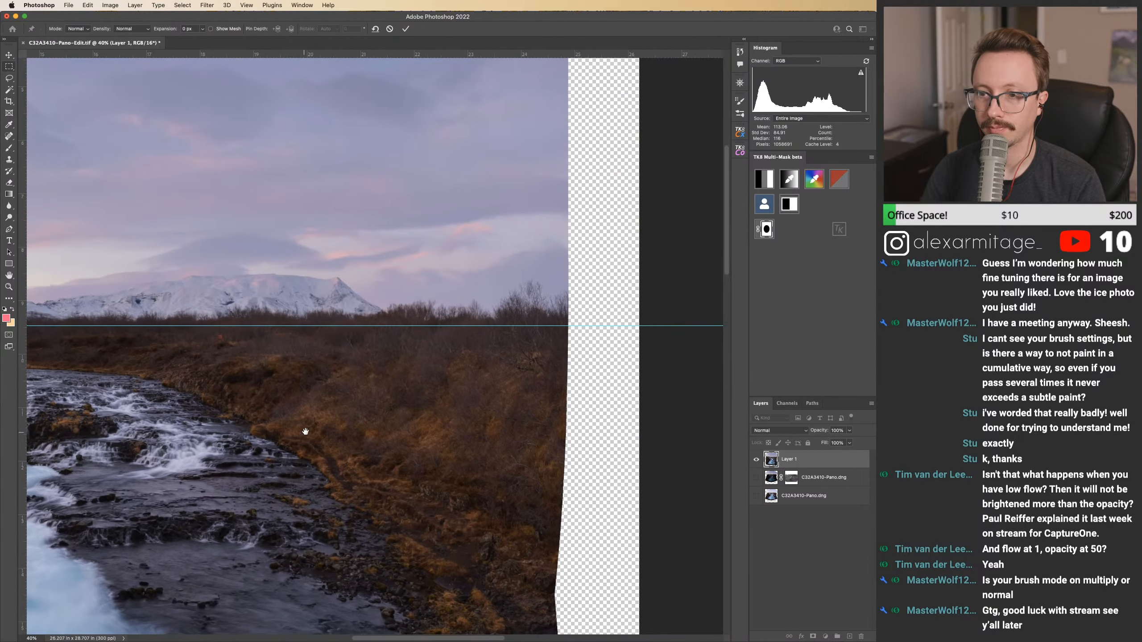
left_click(567, 315)
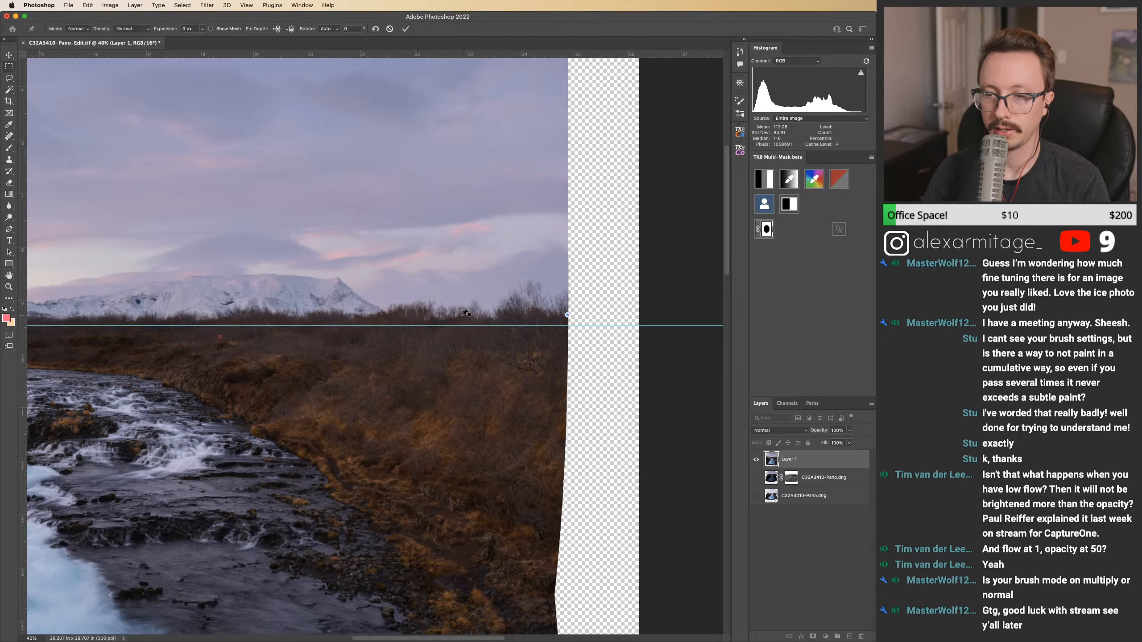
left_click_drag(318, 303, 471, 305)
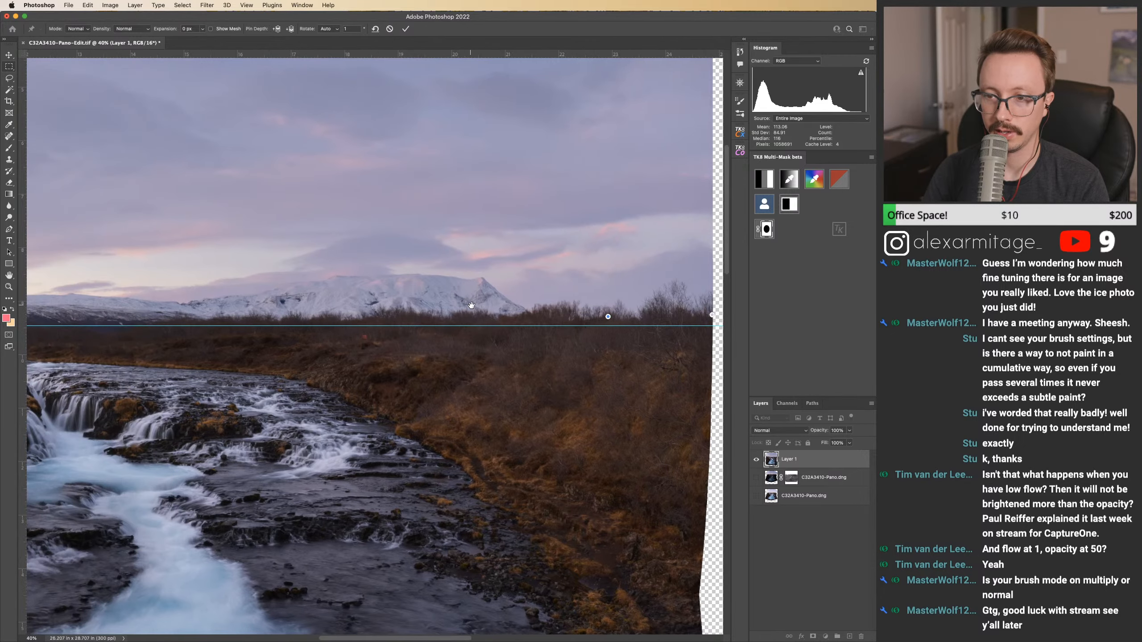
left_click(518, 315)
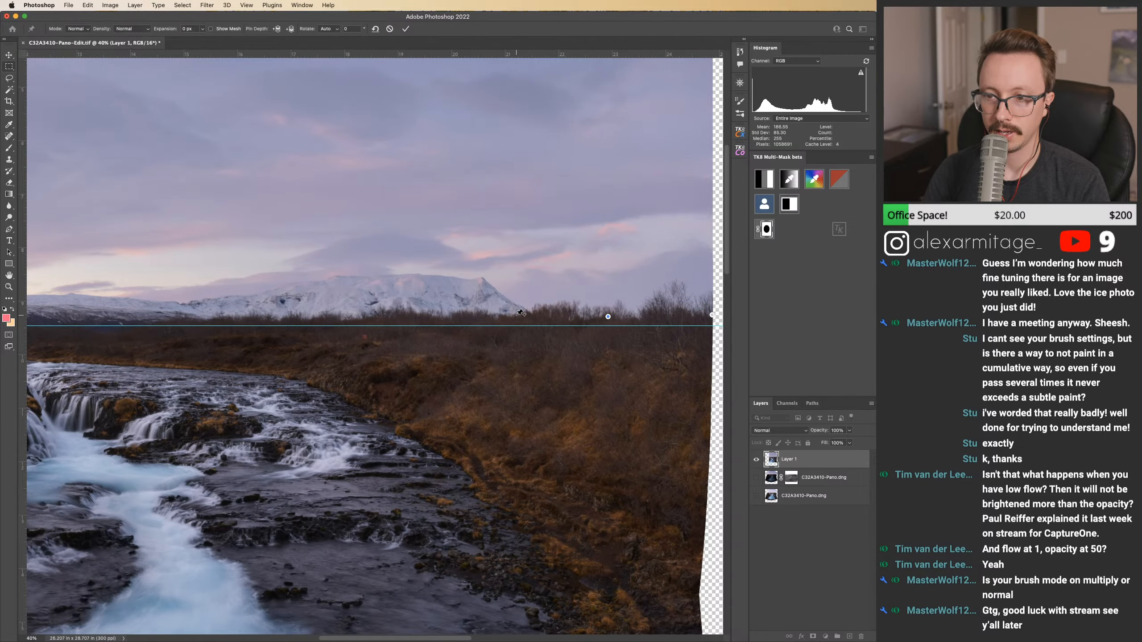
left_click(426, 314)
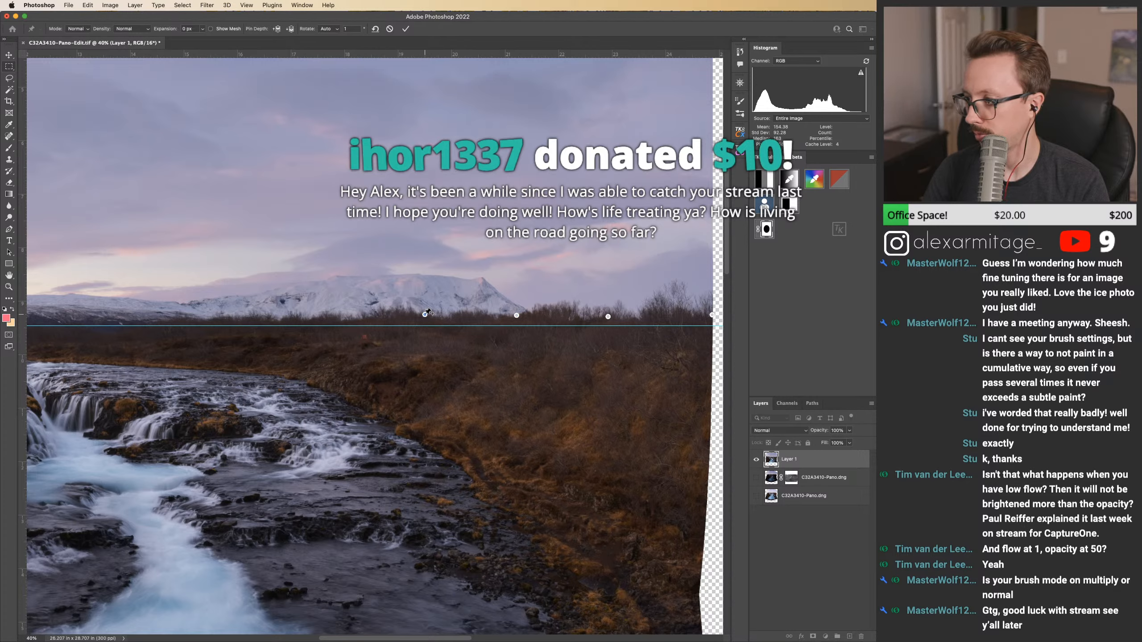
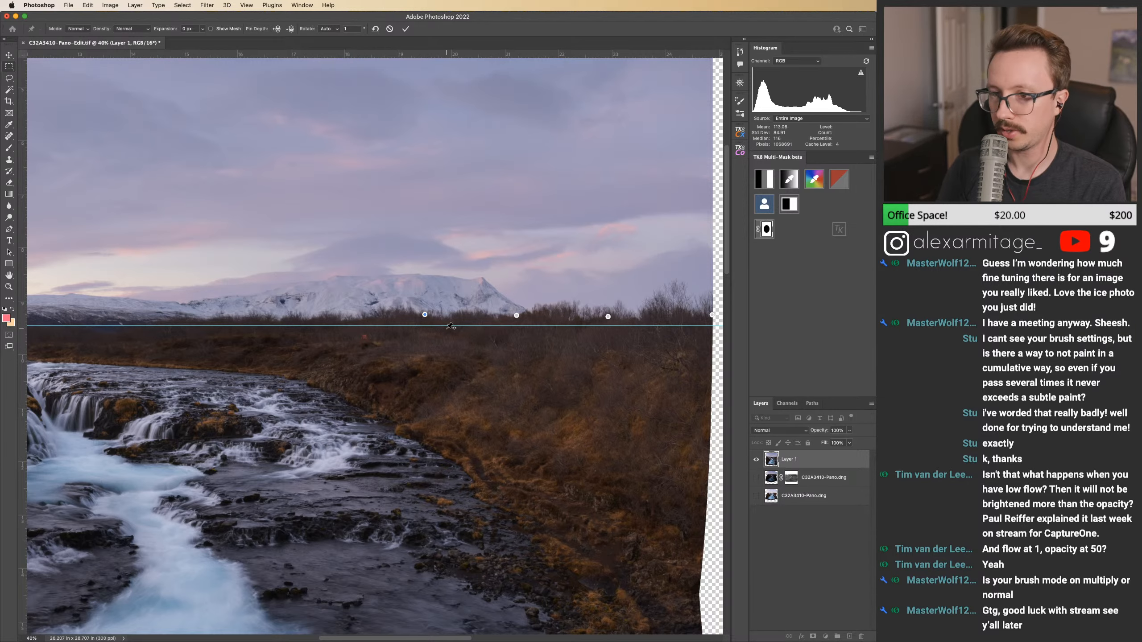
Step: Extend the row of warp pins with four more along the distant horizon, from the mountain's foot to above the waterfall
left_click_drag(440, 340, 490, 373)
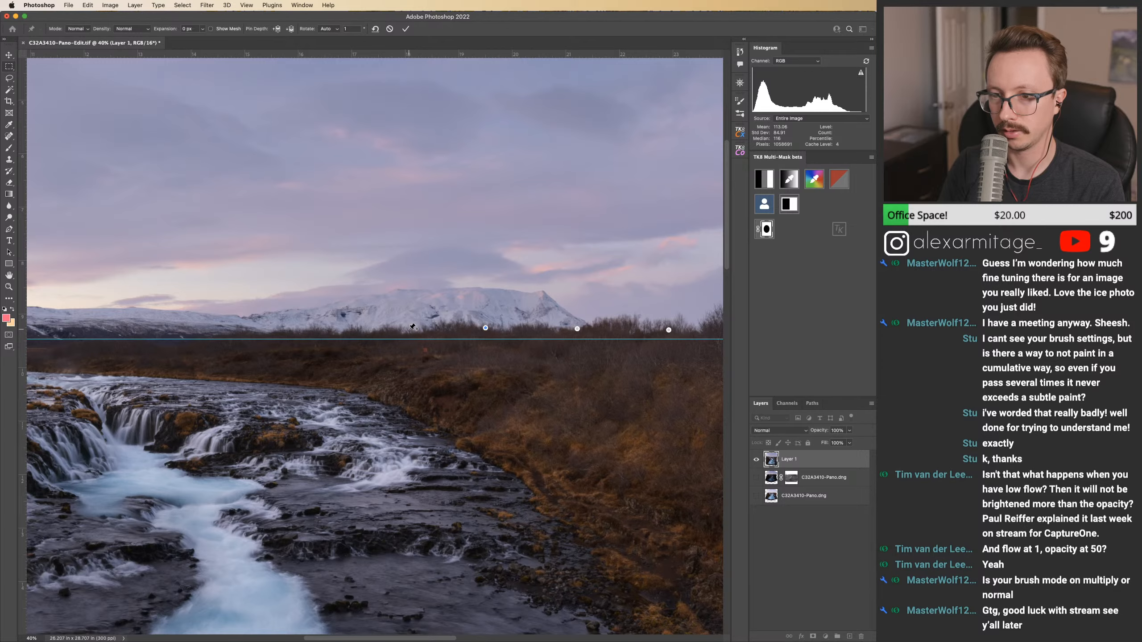
left_click(408, 331)
left_click_drag(330, 316, 458, 317)
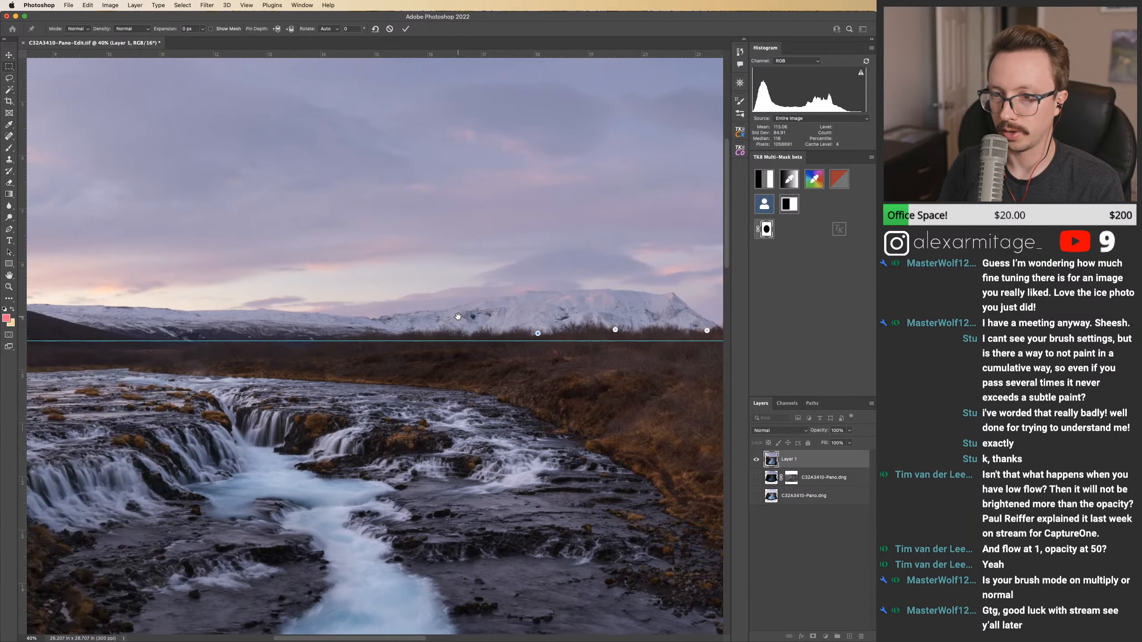
left_click(398, 334)
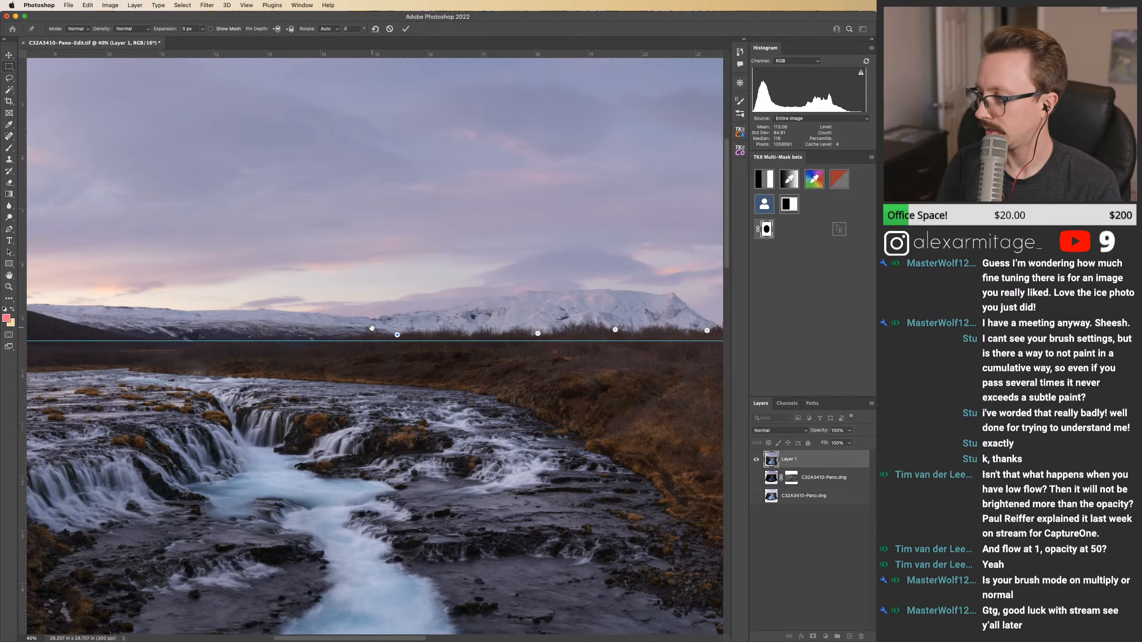
left_click_drag(365, 337, 395, 338)
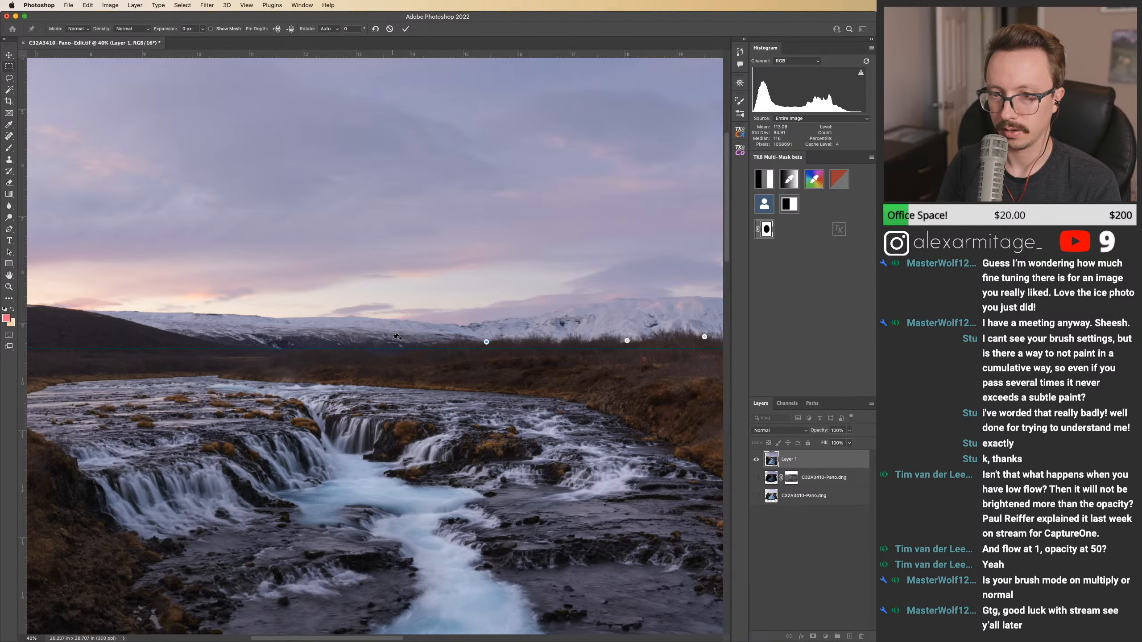
left_click(392, 341)
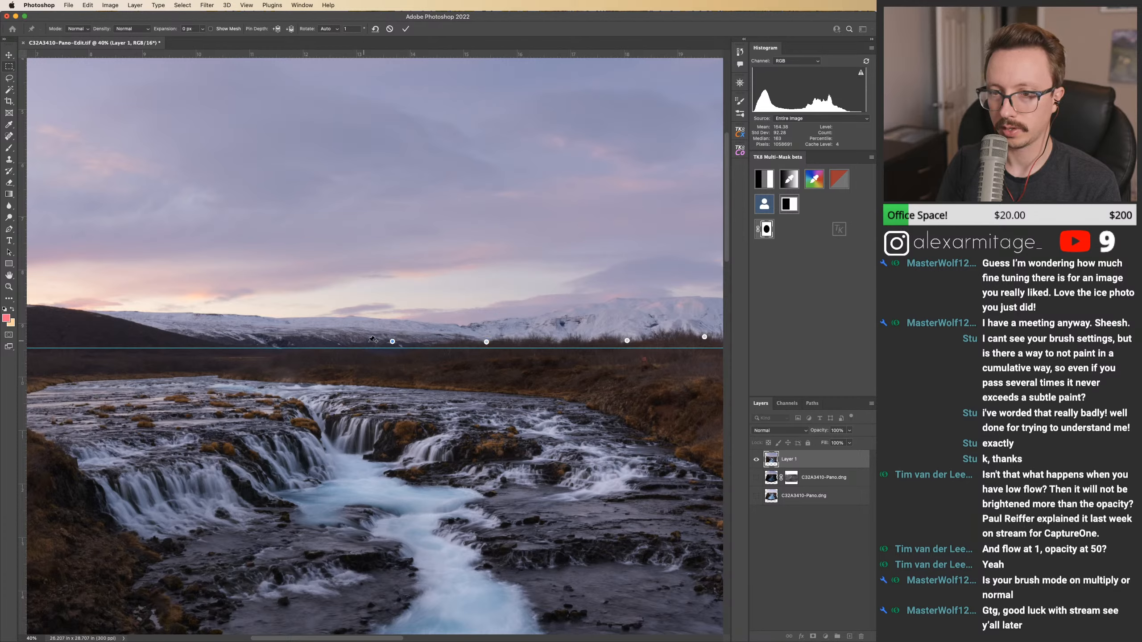
left_click(335, 338)
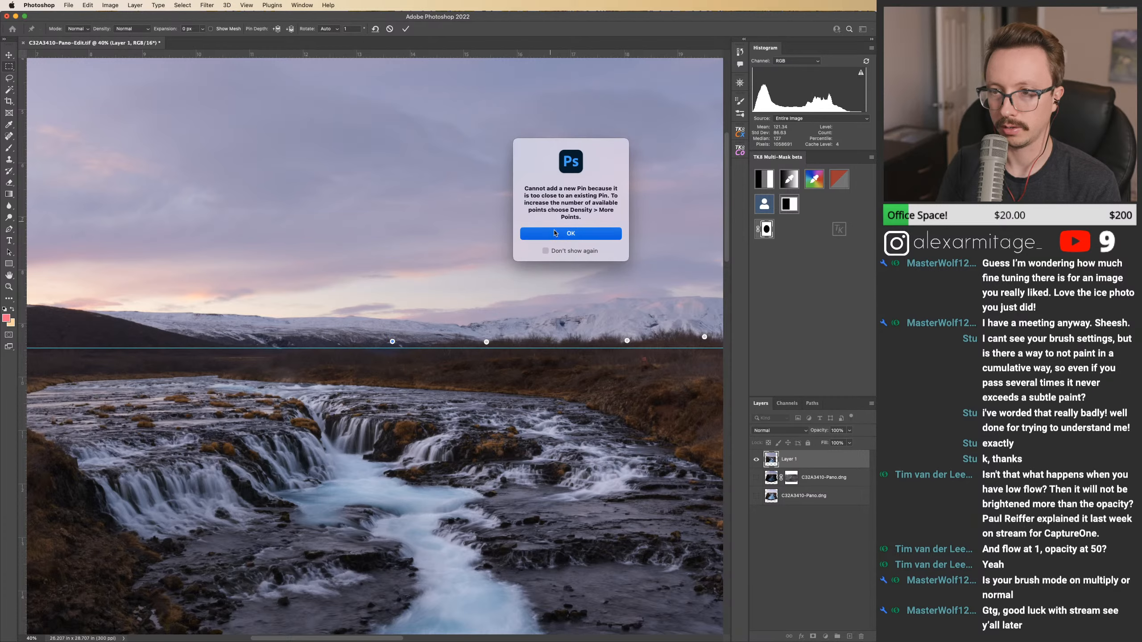
key("Return")
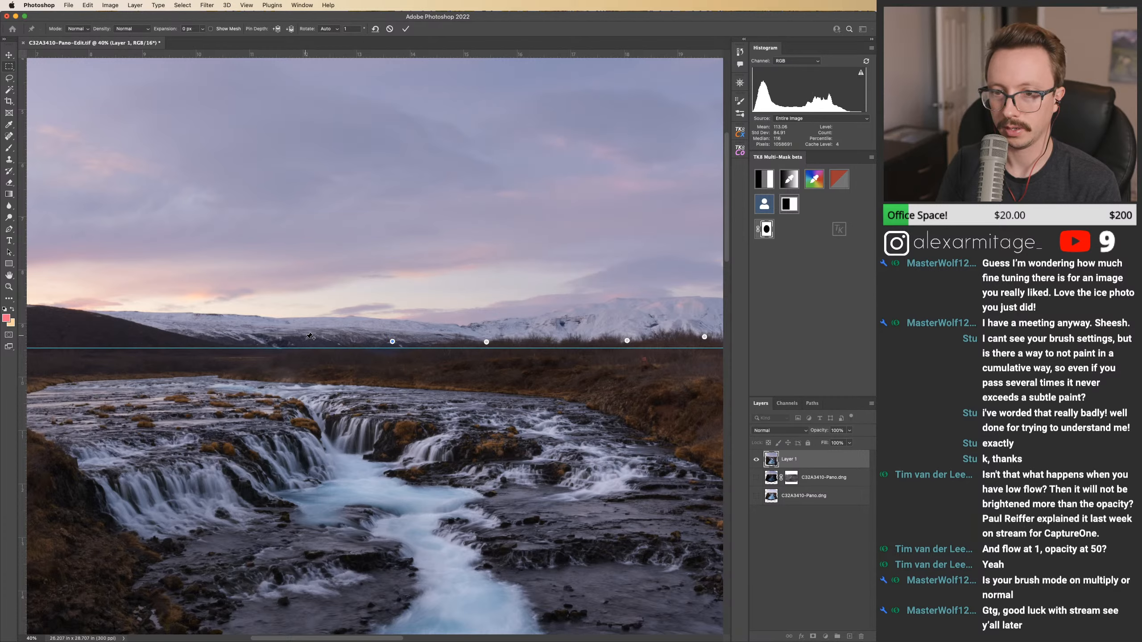
left_click(304, 336)
Step: Place six warp pins along the base of the dark hill, from its right slope to the panorama's left edge
left_click_drag(243, 371, 418, 367)
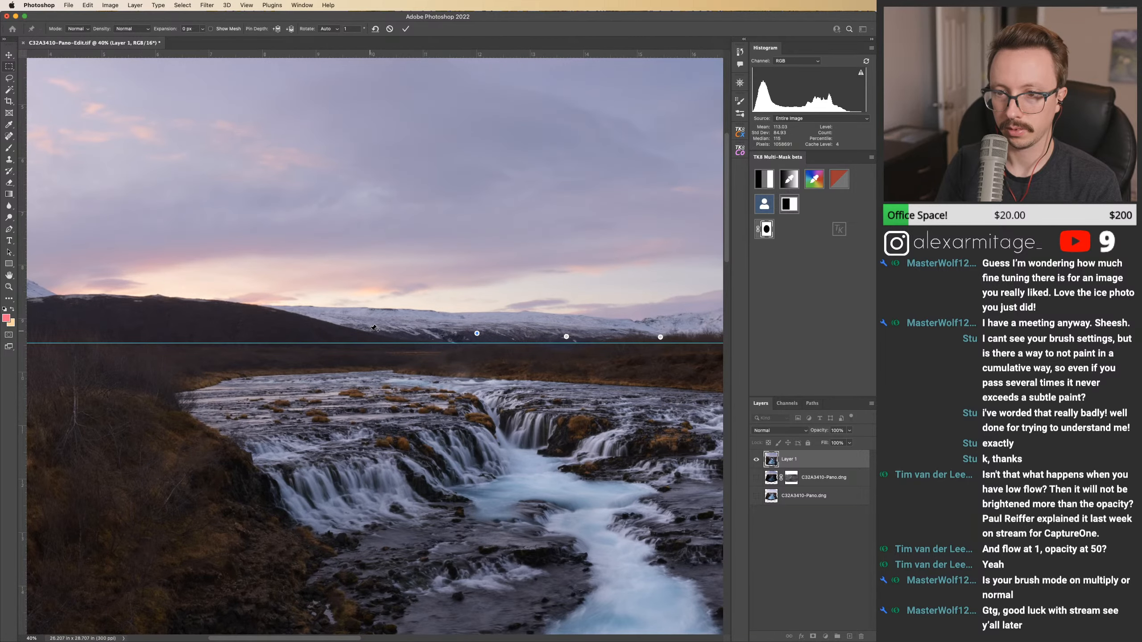
left_click_drag(256, 334, 421, 328)
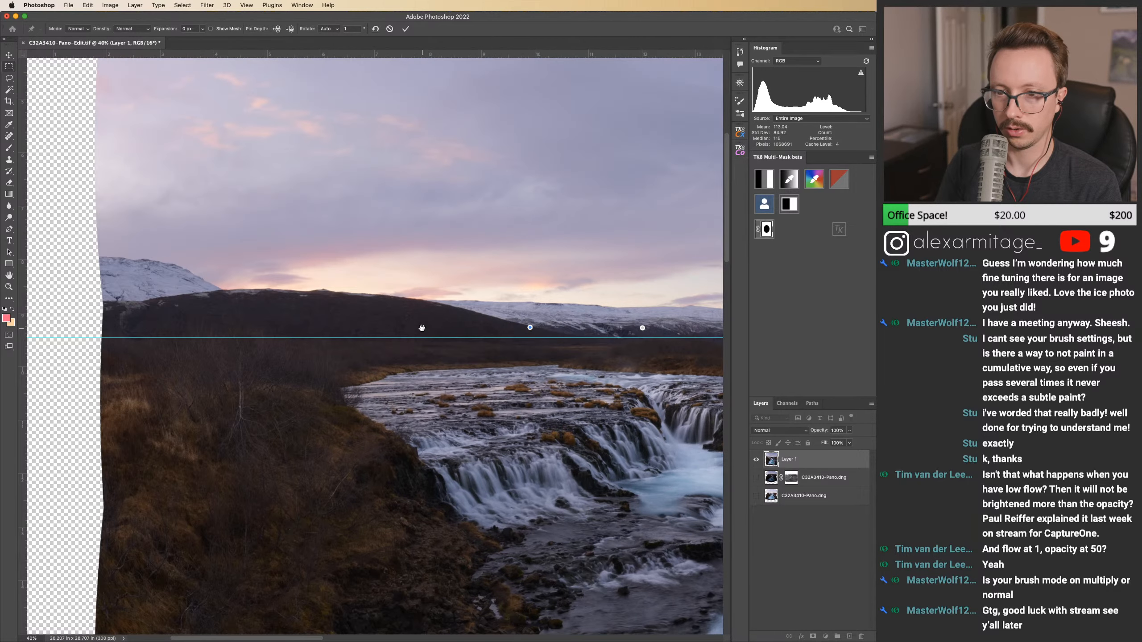
left_click(459, 322)
left_click(562, 234)
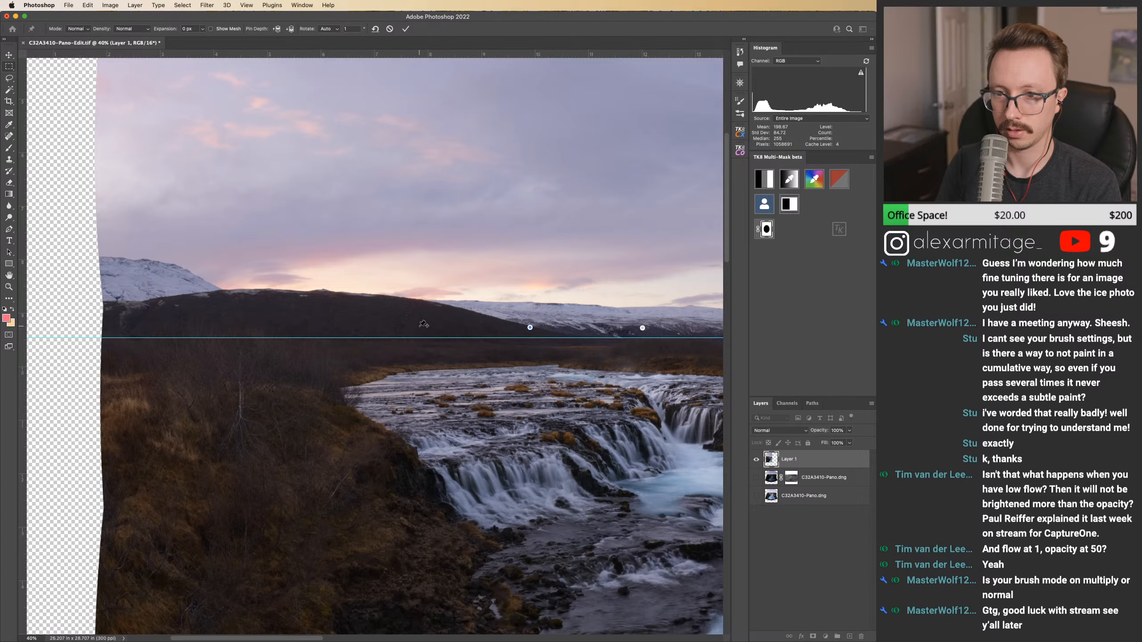
left_click(420, 326)
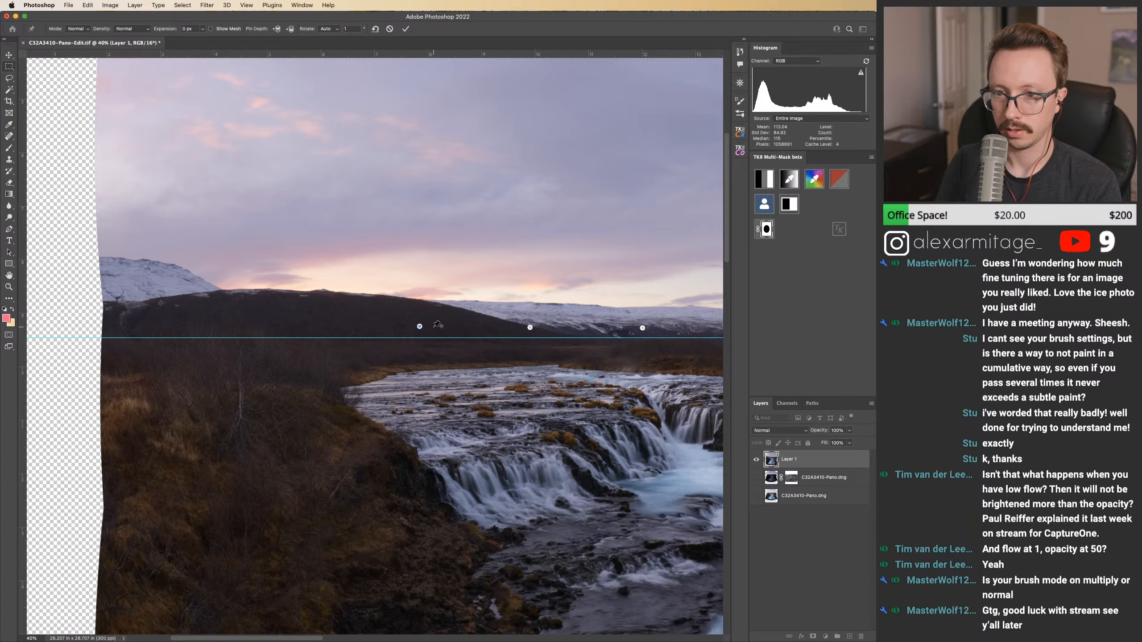
left_click(340, 326)
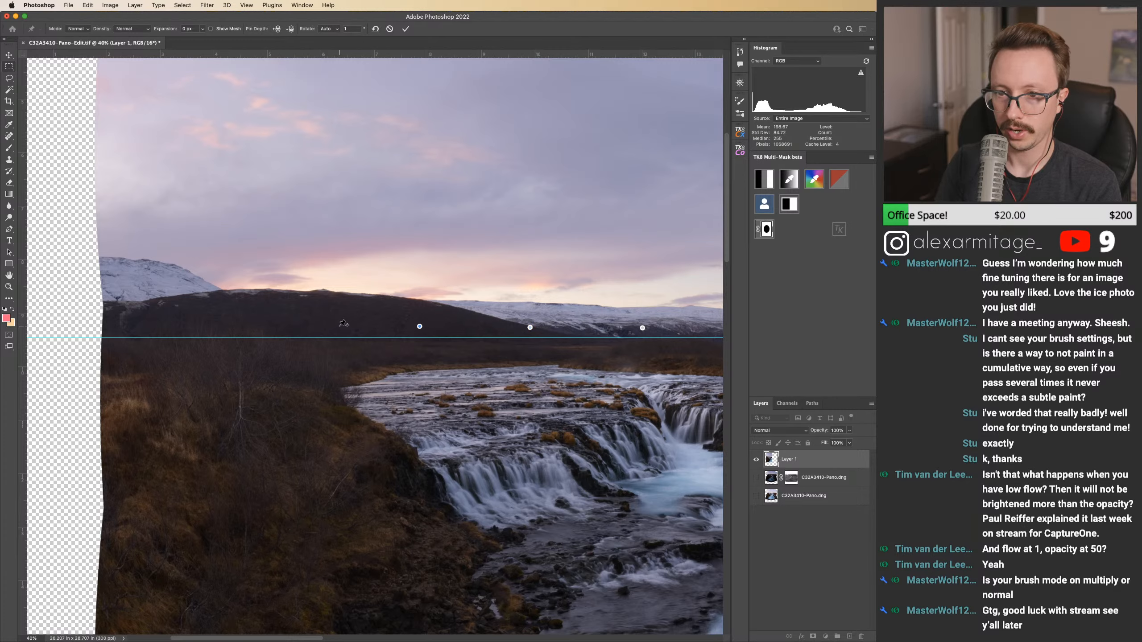
left_click(261, 324)
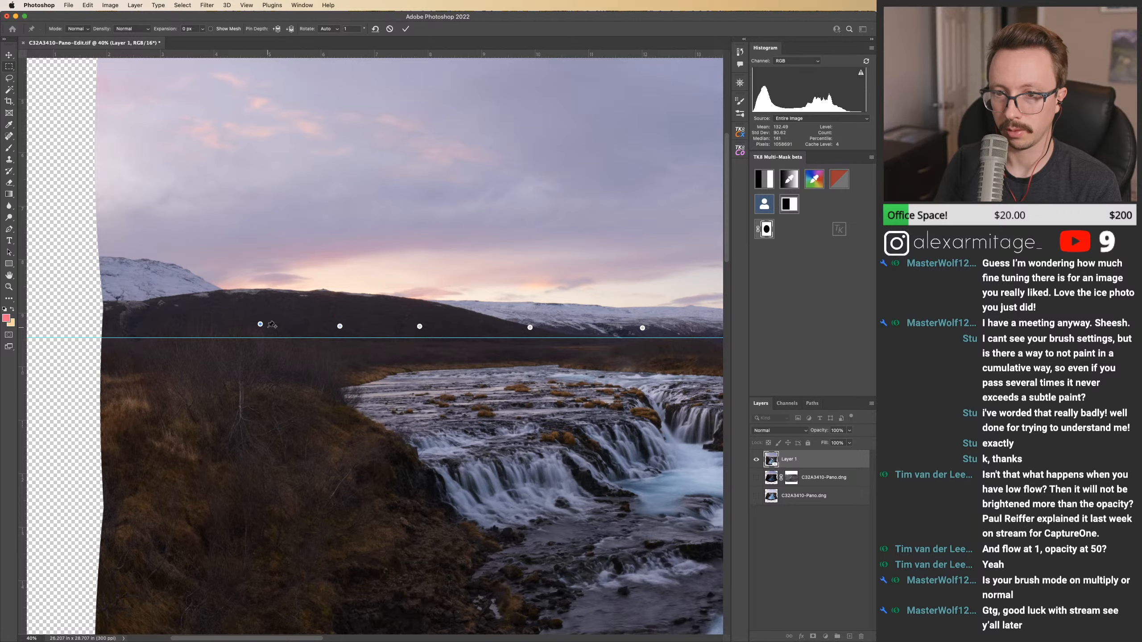
left_click(178, 324)
left_click(103, 328)
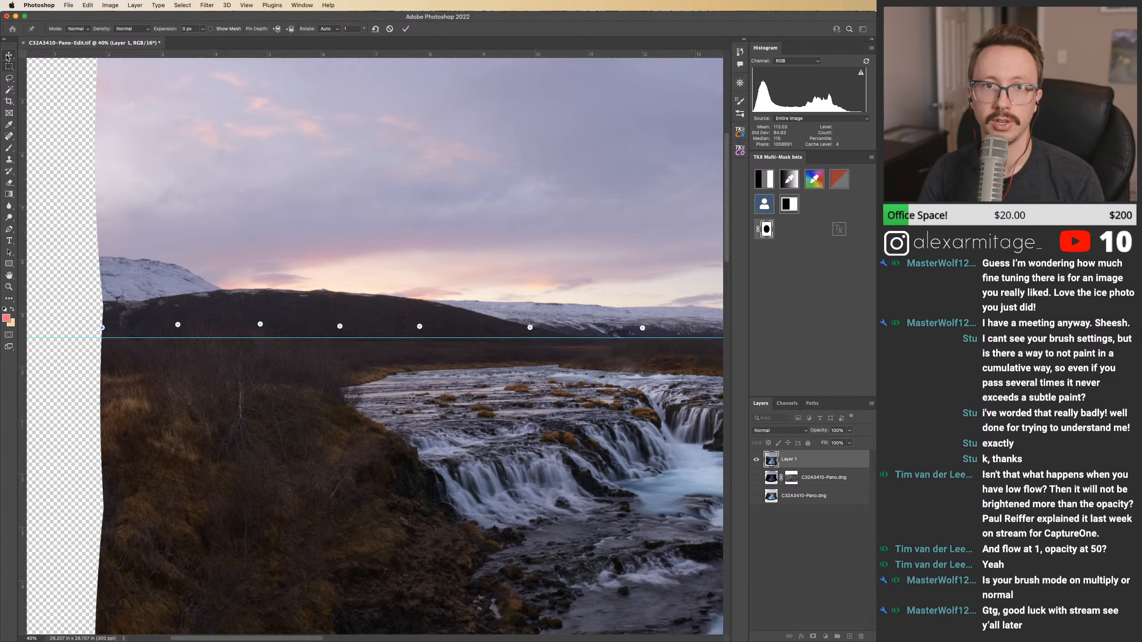
key("v")
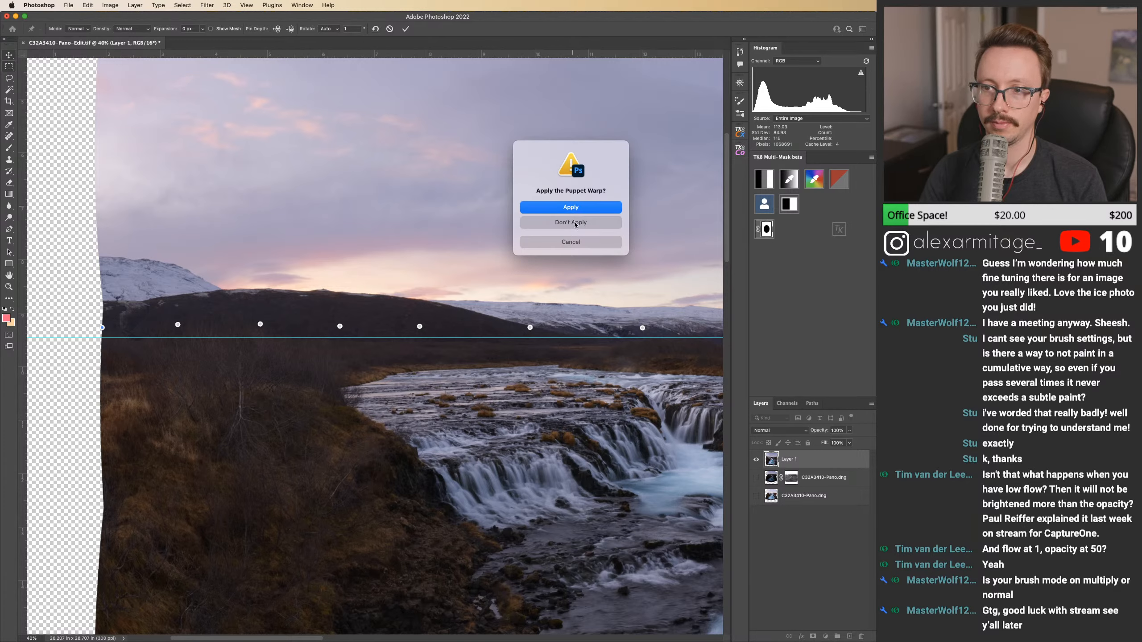
key("Escape")
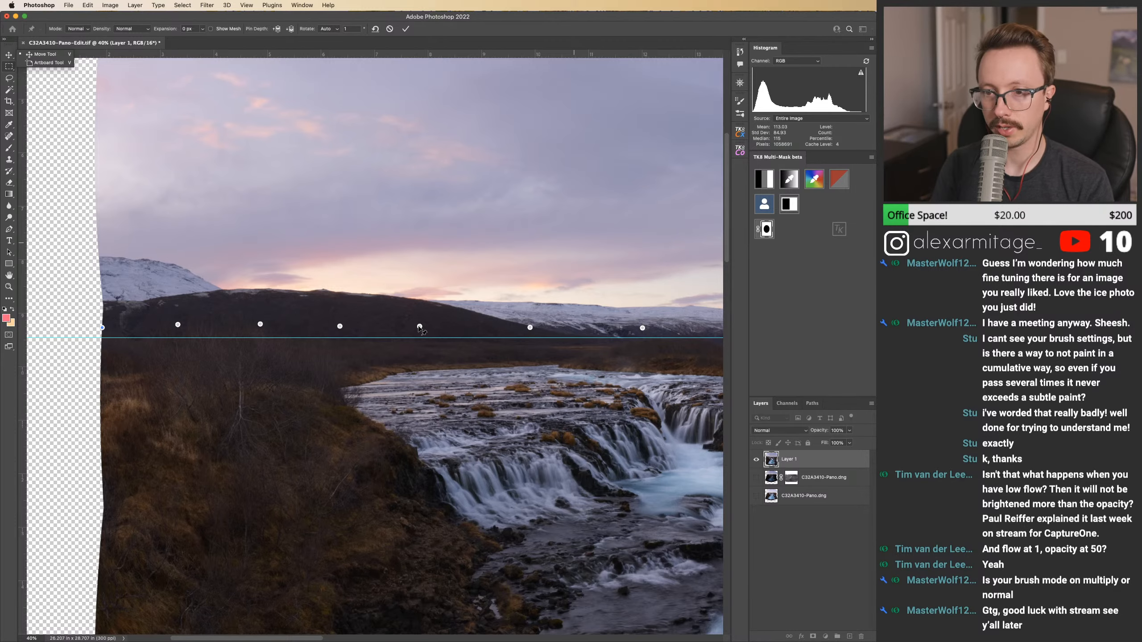
Step: Show the warp mesh and shift the pin on the dark hill's right slope sideways along the horizon toward the waterfall
left_click(211, 29)
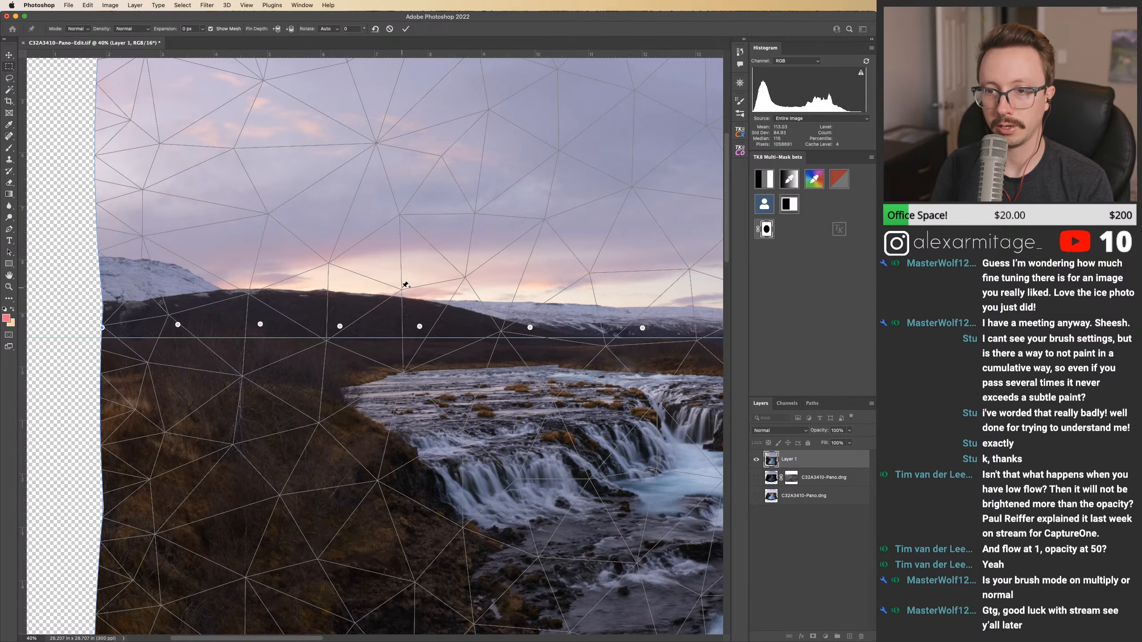
left_click_drag(420, 326, 454, 284)
key("super+z")
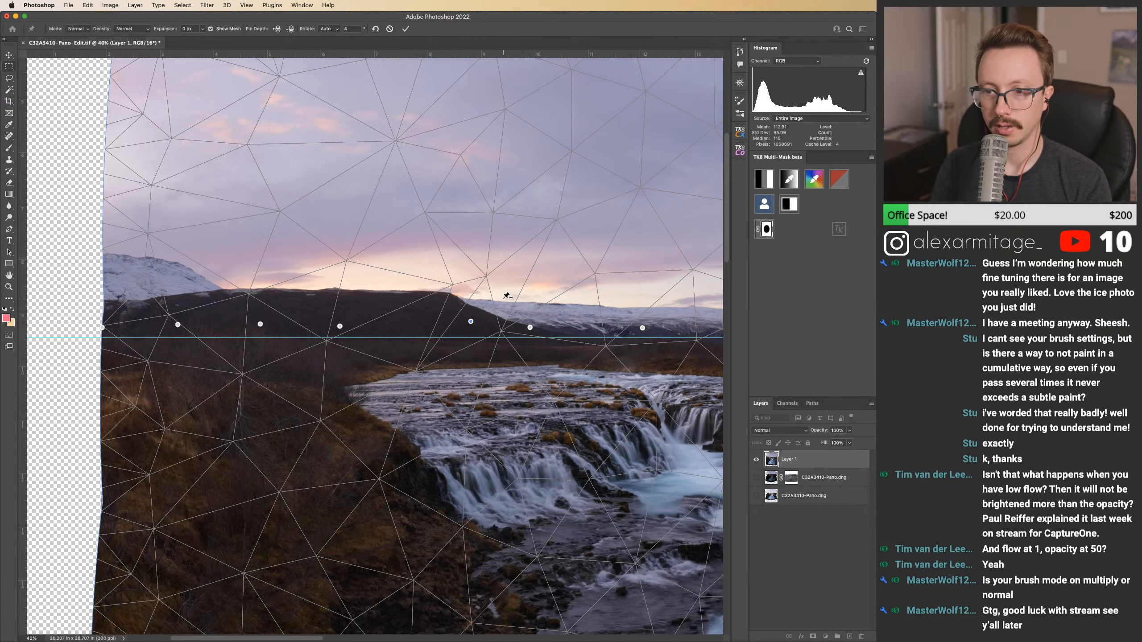
left_click(212, 30)
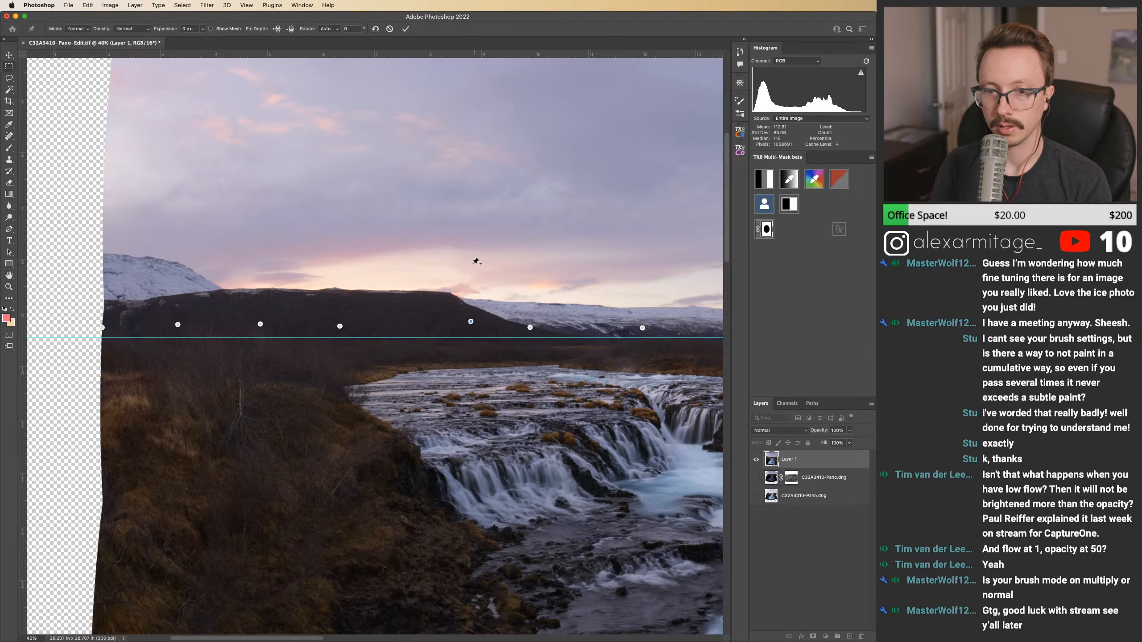
left_click(211, 29)
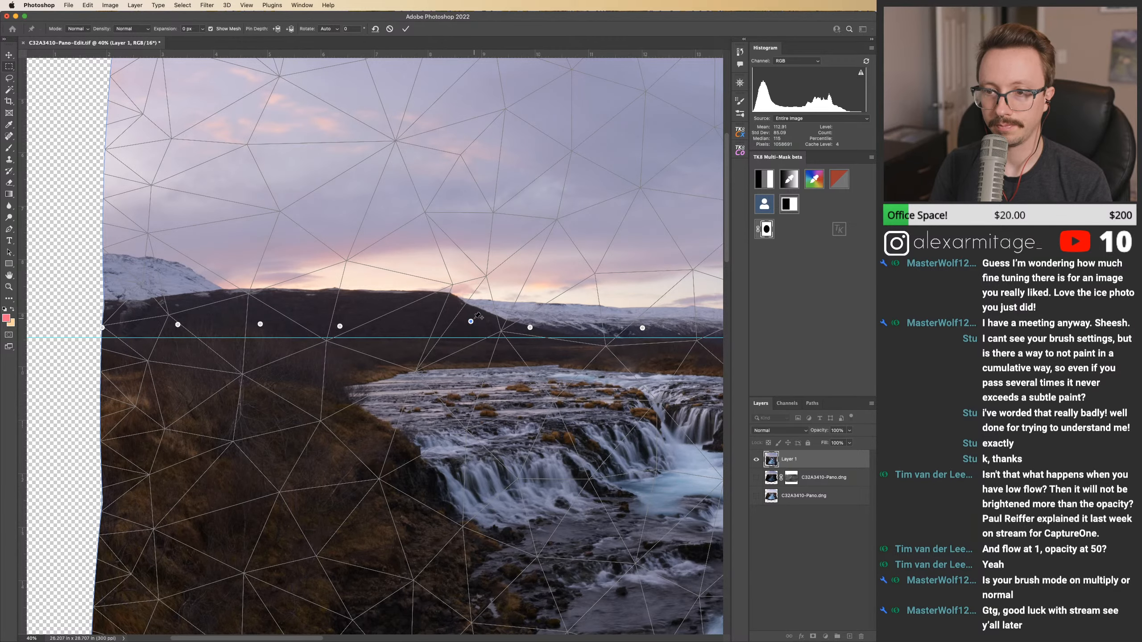
Step: Fine-tune the heights of the warp pins along the base of the dark hill so they run level just above the guide
left_click_drag(471, 322, 529, 326)
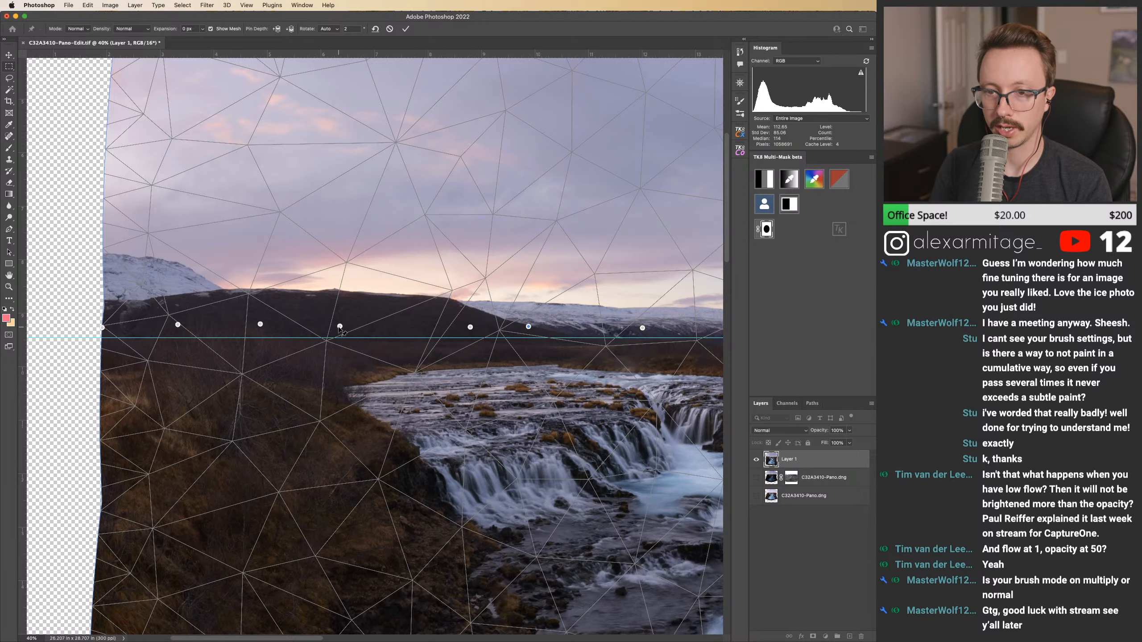
left_click_drag(340, 327, 340, 321)
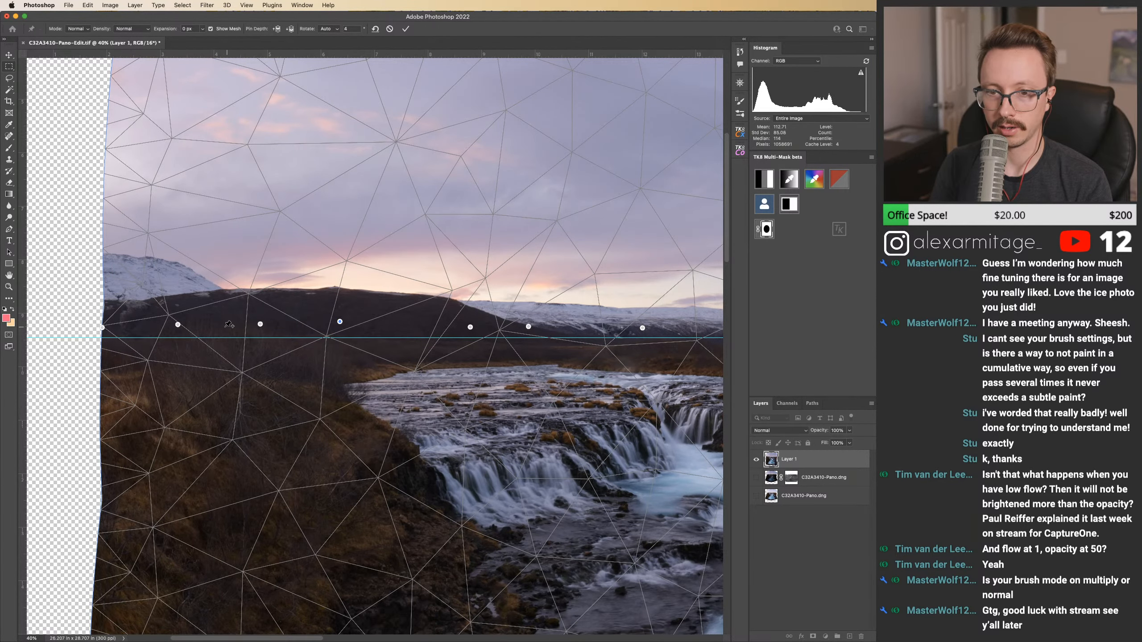
left_click_drag(179, 327, 178, 332)
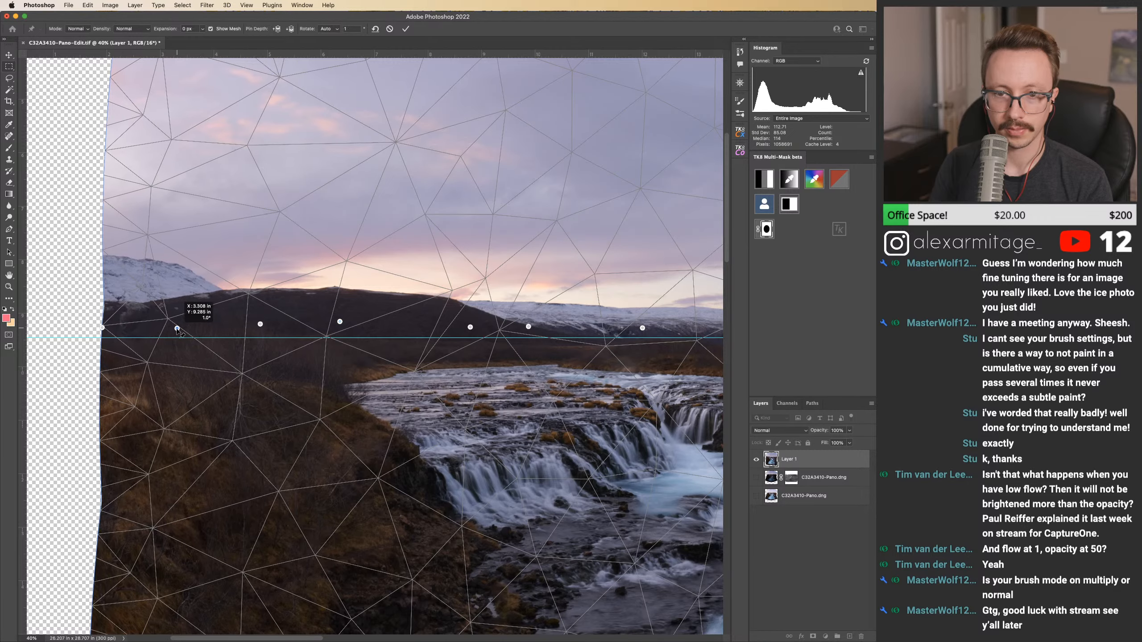
left_click(261, 328)
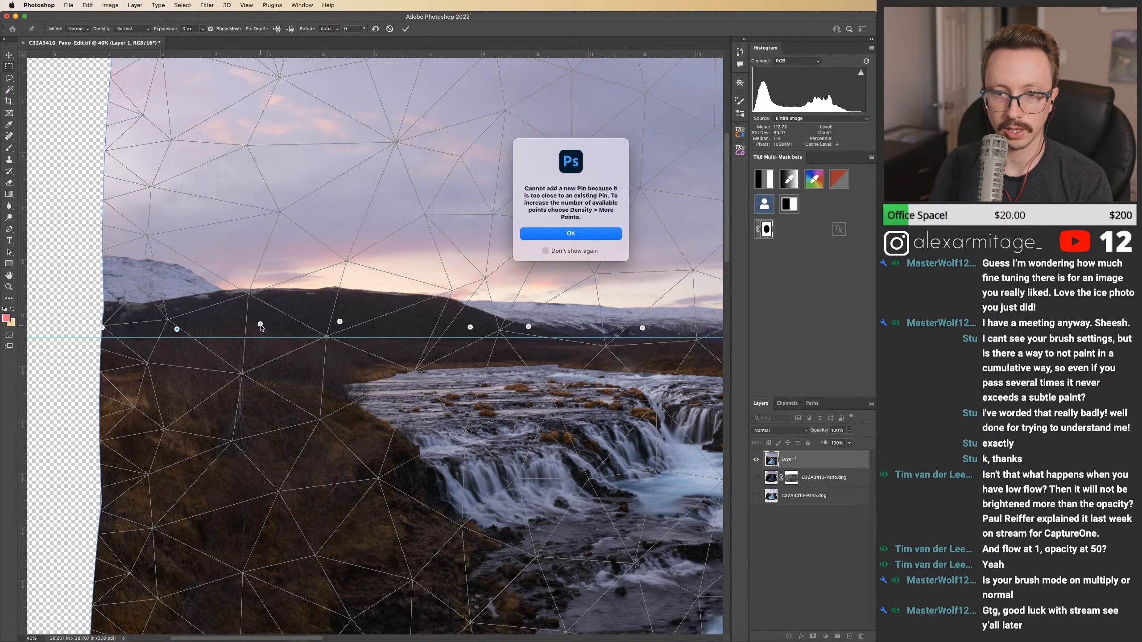
left_click(571, 232)
left_click_drag(261, 325, 261, 332)
left_click_drag(340, 323, 340, 332)
Step: Adjust the warp pins between the waterfall and the snowy mountain to level the horizon, and hide the warp mesh
left_click_drag(470, 313, 319, 324)
left_click_drag(386, 319, 389, 320)
left_click_drag(499, 294, 376, 316)
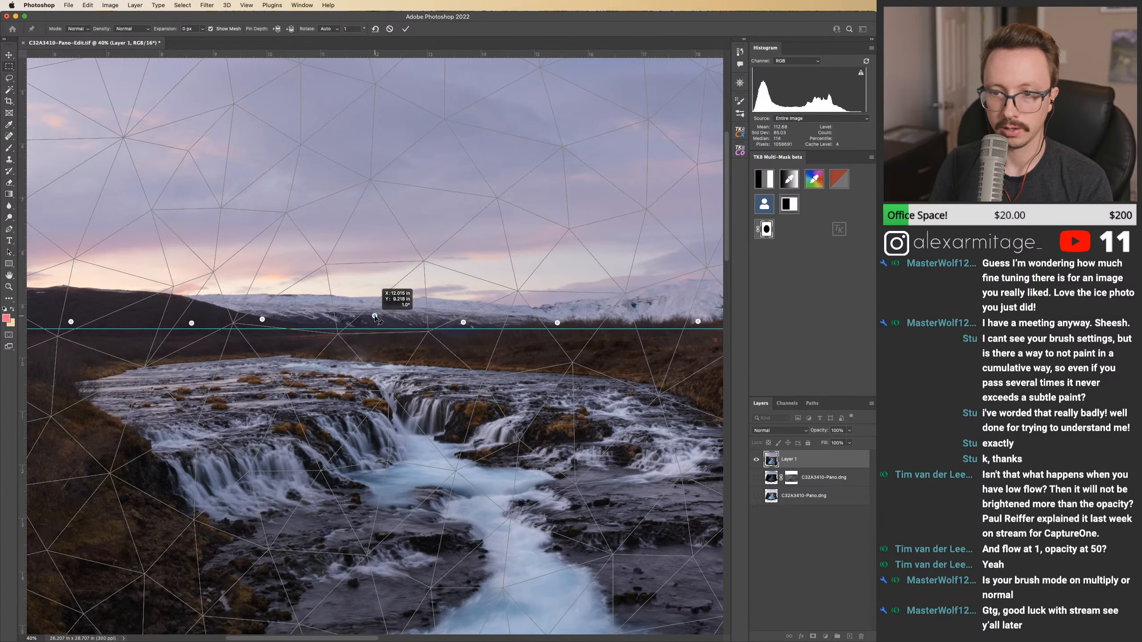
left_click_drag(458, 301, 321, 287)
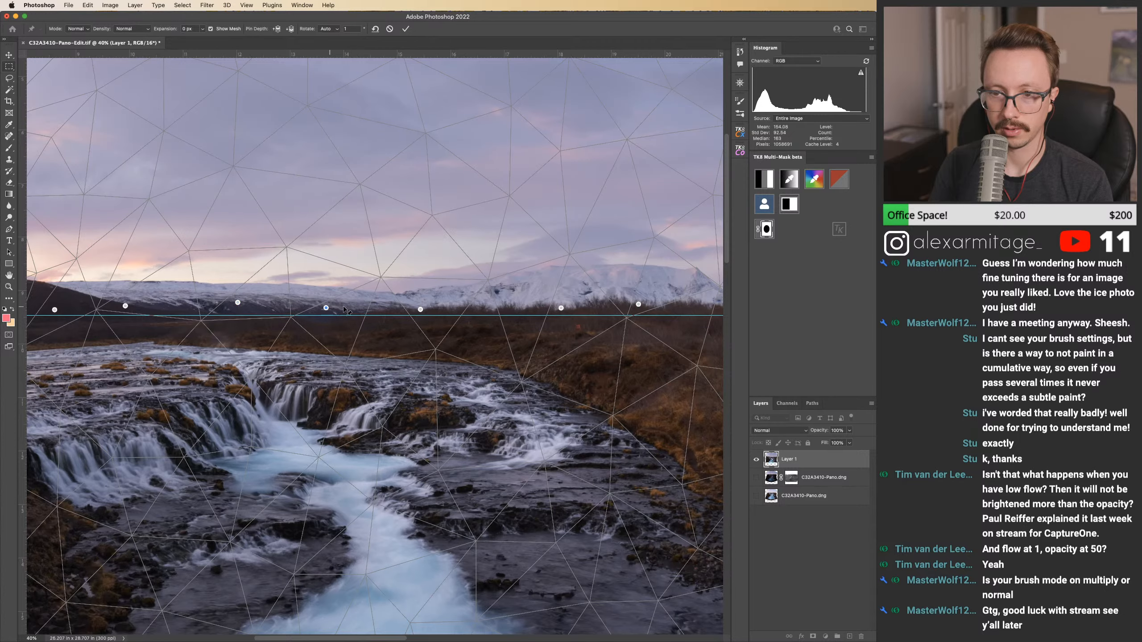
left_click_drag(421, 310, 420, 309)
key("super+h")
left_click_drag(562, 305, 448, 310)
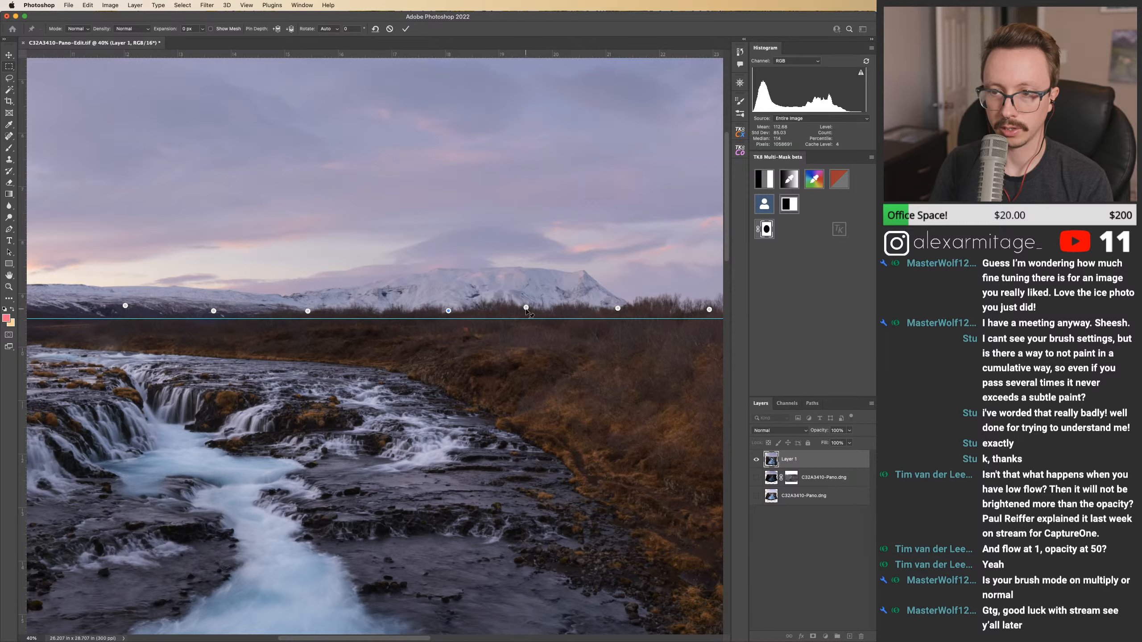
left_click_drag(527, 309, 527, 311)
Step: Lower the warp pins from the snowy mountain to the panorama's right edge closer to the guide, and apply the Puppet Warp
left_click_drag(568, 268, 434, 267)
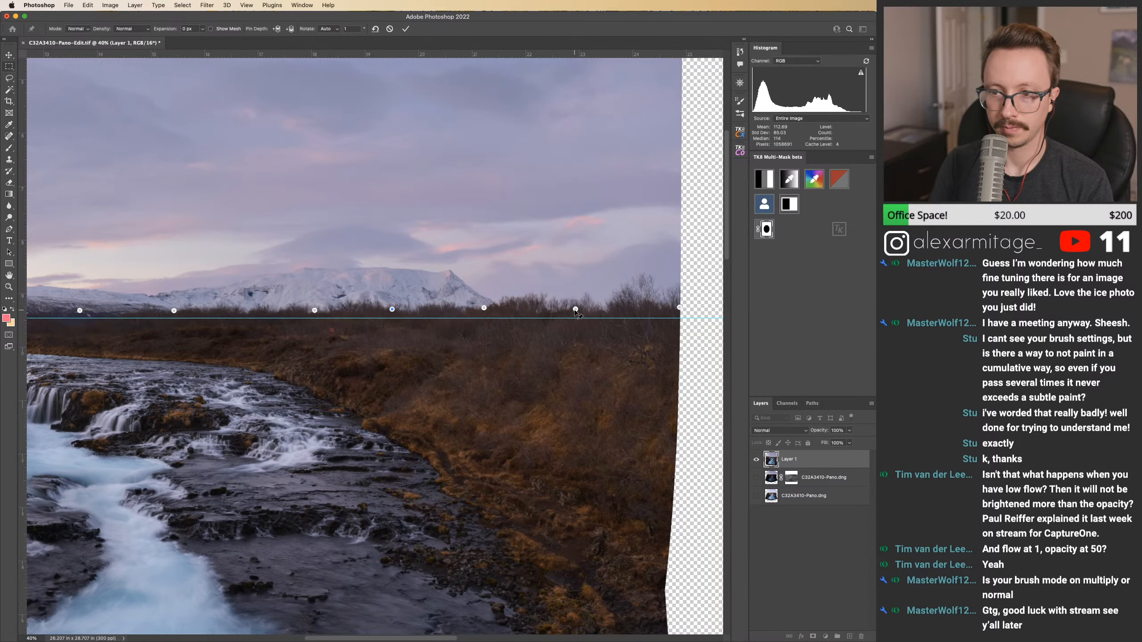
left_click_drag(576, 310, 579, 309)
left_click_drag(679, 308, 680, 313)
left_click_drag(579, 311, 578, 315)
left_click_drag(484, 309, 484, 314)
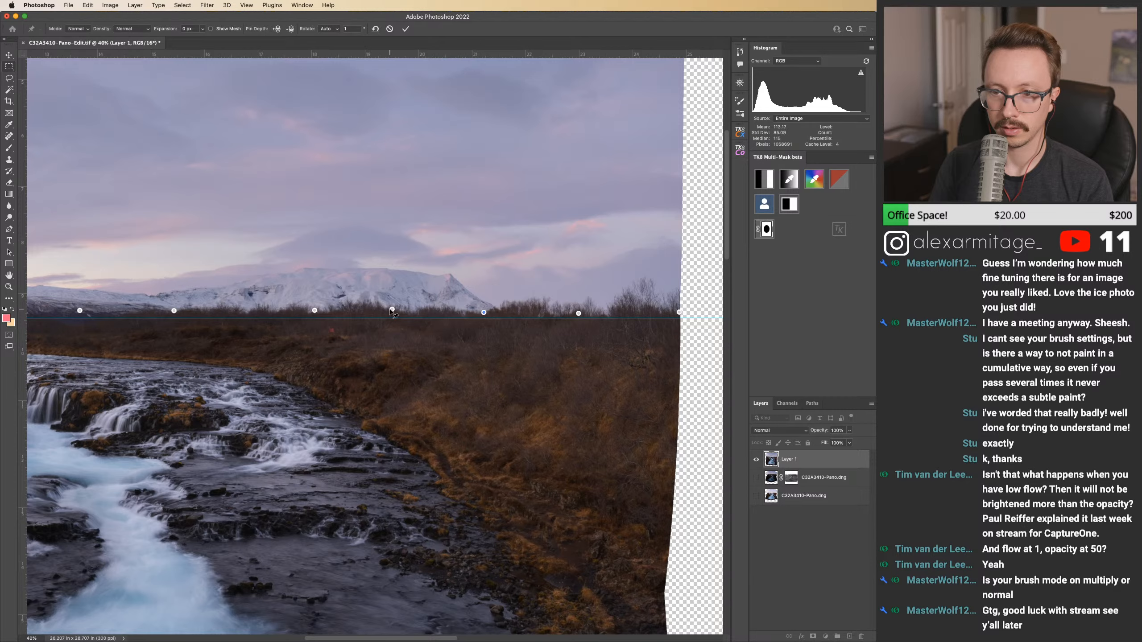
left_click_drag(392, 311, 394, 312)
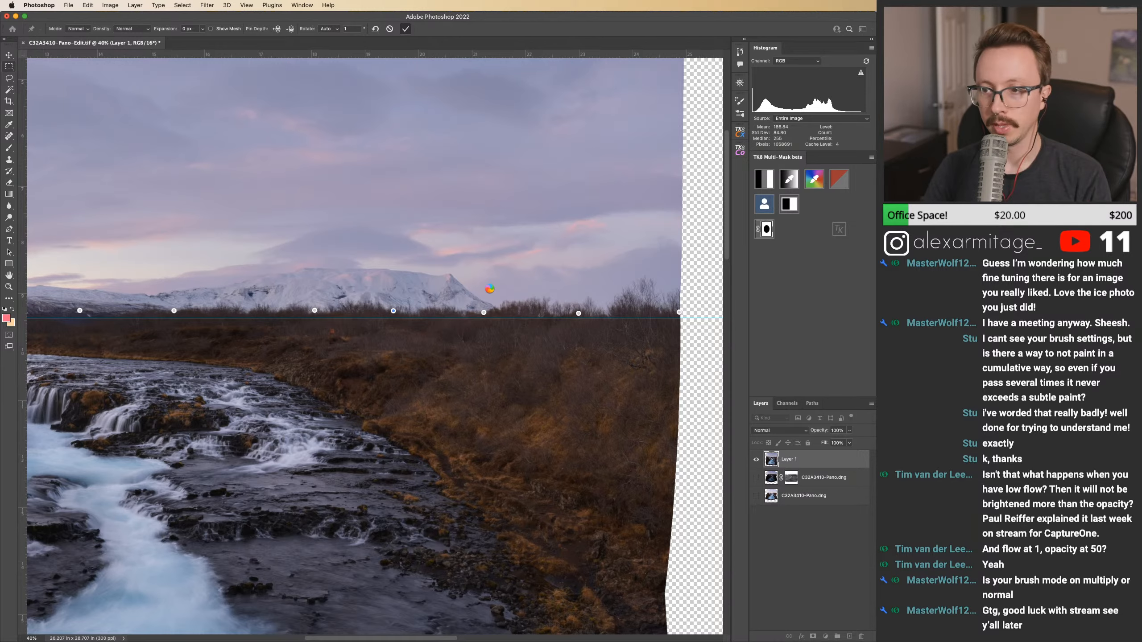
key("Return")
Step: Zoom out to the whole panorama, remove the horizon guide and place a new horizontal guide along the horizon
key("z")
left_click_drag(395, 336, 415, 305)
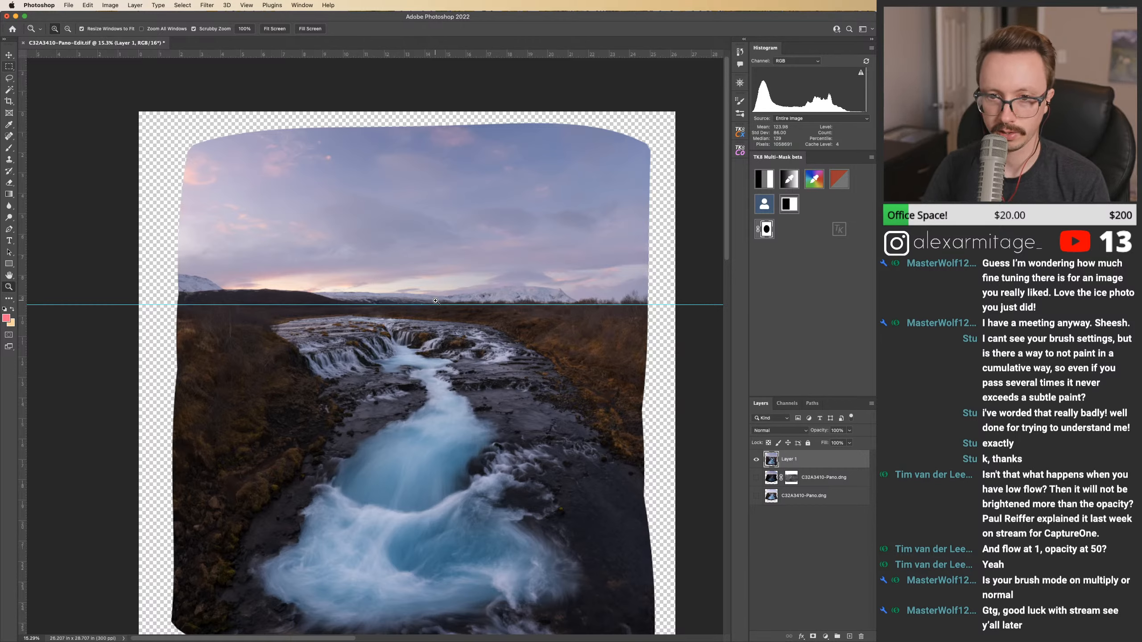
key("v")
left_click_drag(449, 304, 418, 58)
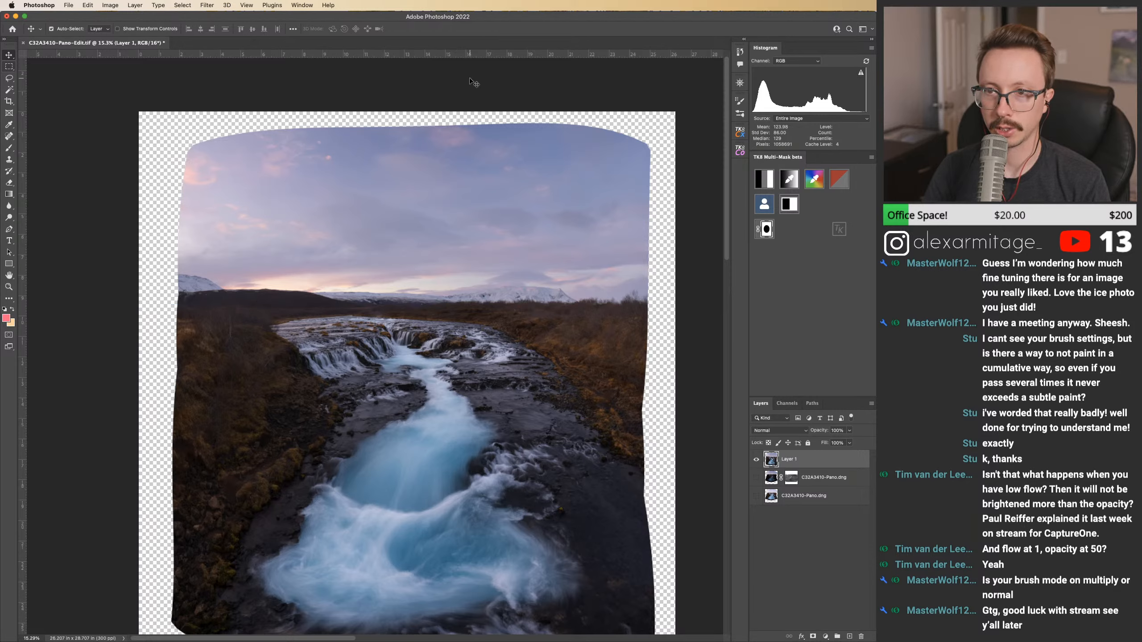
left_click_drag(465, 56, 452, 306)
Step: Examine the straightened horizon against the guide at close range from the waterfall to the panorama's left edge
key("z")
left_click_drag(283, 306, 344, 311)
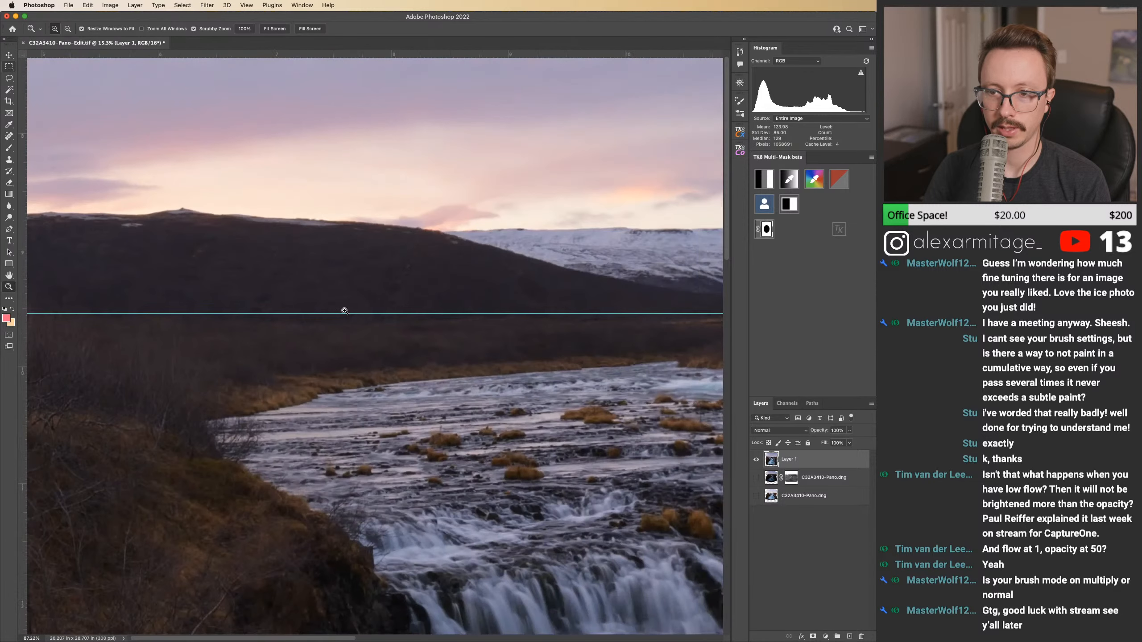
left_click_drag(571, 311, 346, 296)
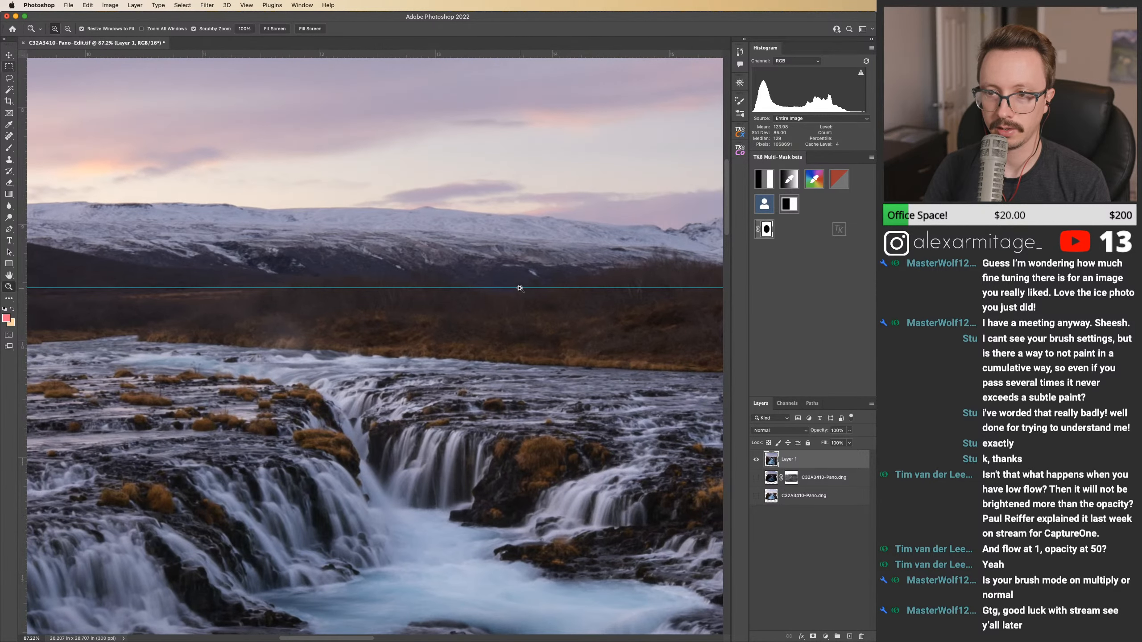
key("v")
left_click_drag(574, 305, 342, 316)
left_click_drag(566, 323, 628, 316)
key("z")
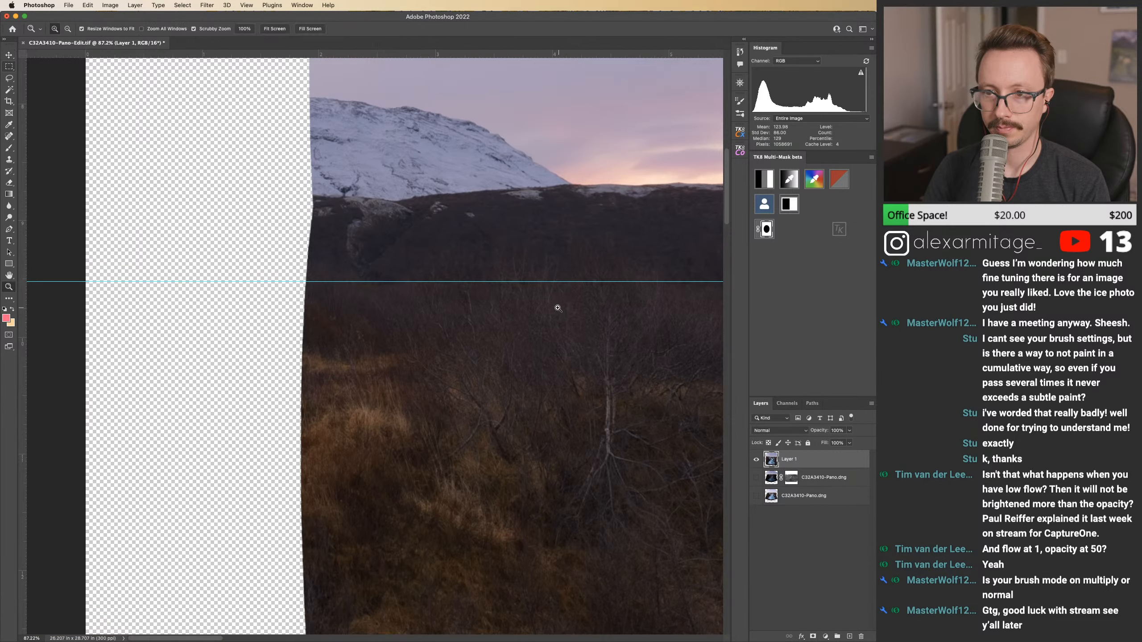
left_click_drag(559, 308, 490, 309)
left_click_drag(601, 341, 257, 240)
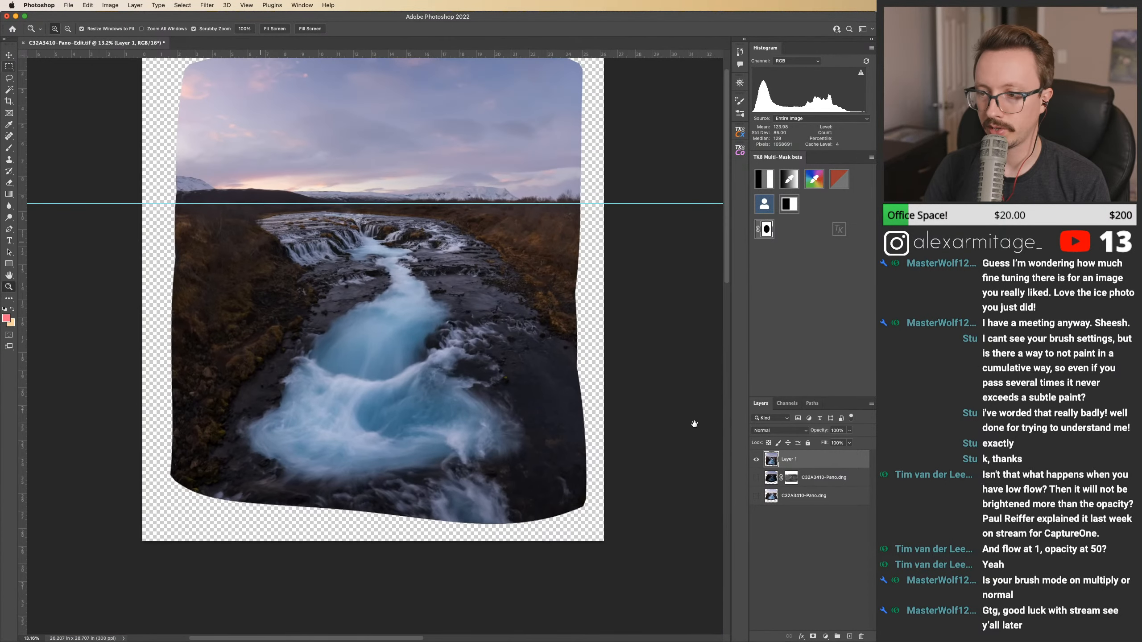
Step: Compare the warped layer with the two original panorama layers by switching their visibility, ending on Layer 1 alone
left_click(756, 459)
left_click(756, 478)
left_click(756, 496)
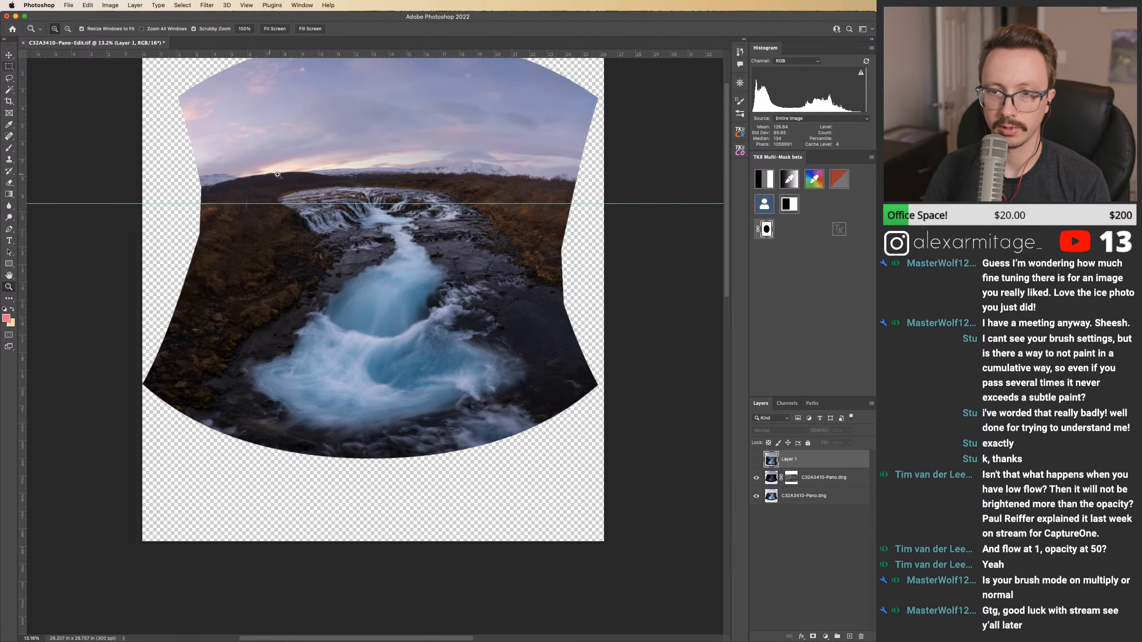
left_click(756, 477)
left_click(756, 496)
left_click(757, 459)
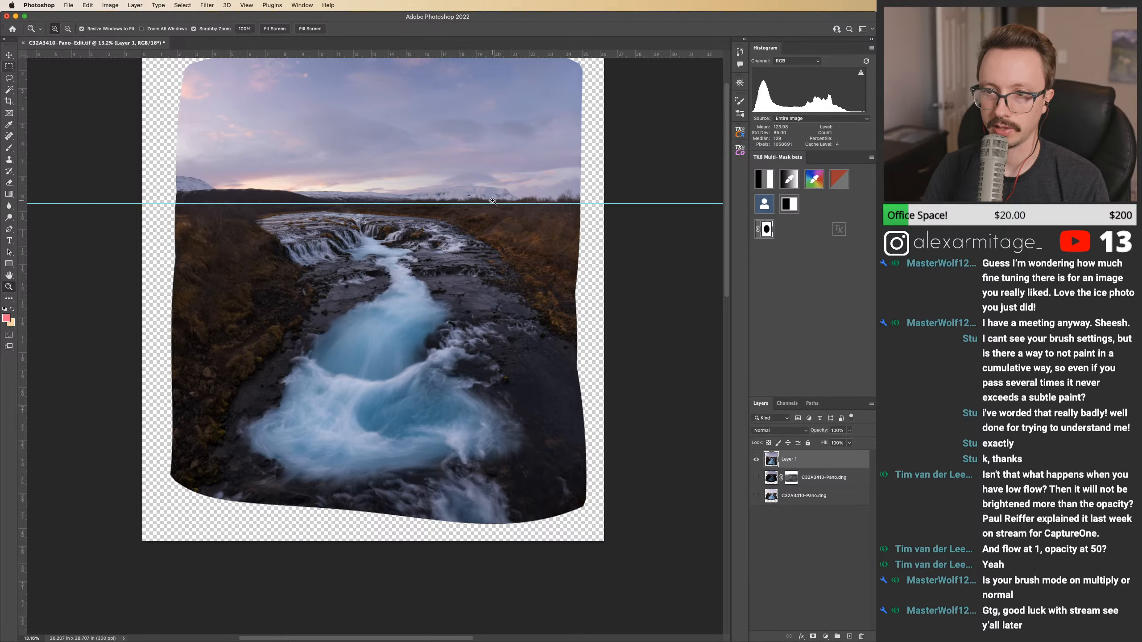
Step: Remove the horizon guide and use a Warp transform to nudge the waterfall's left edge slightly inward
key("v")
left_click_drag(435, 204, 412, 47)
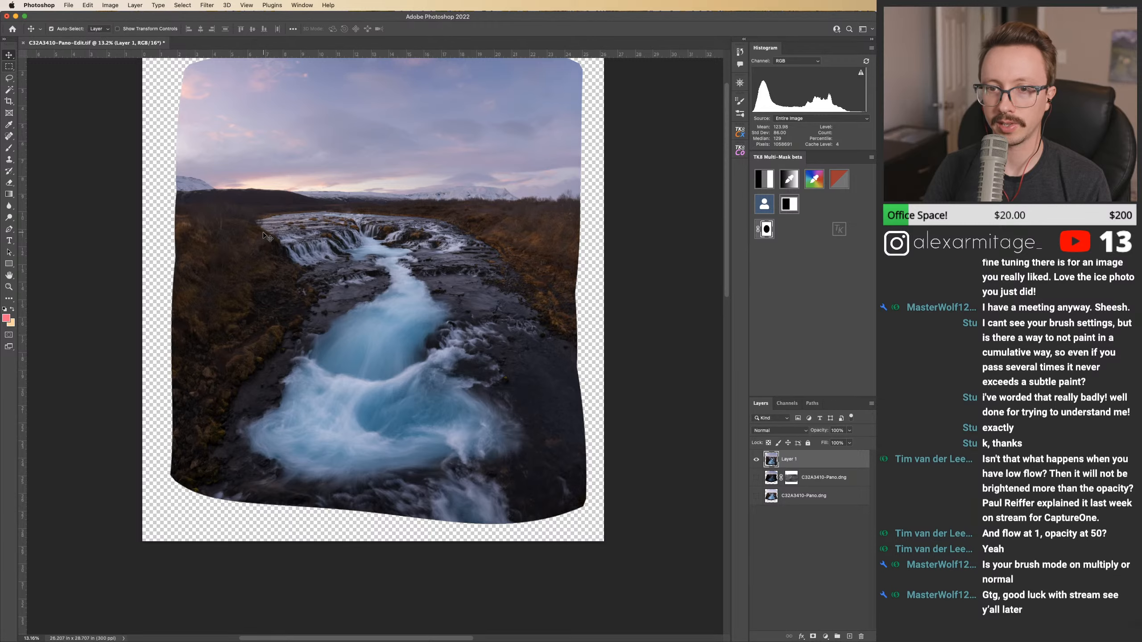
left_click(90, 5)
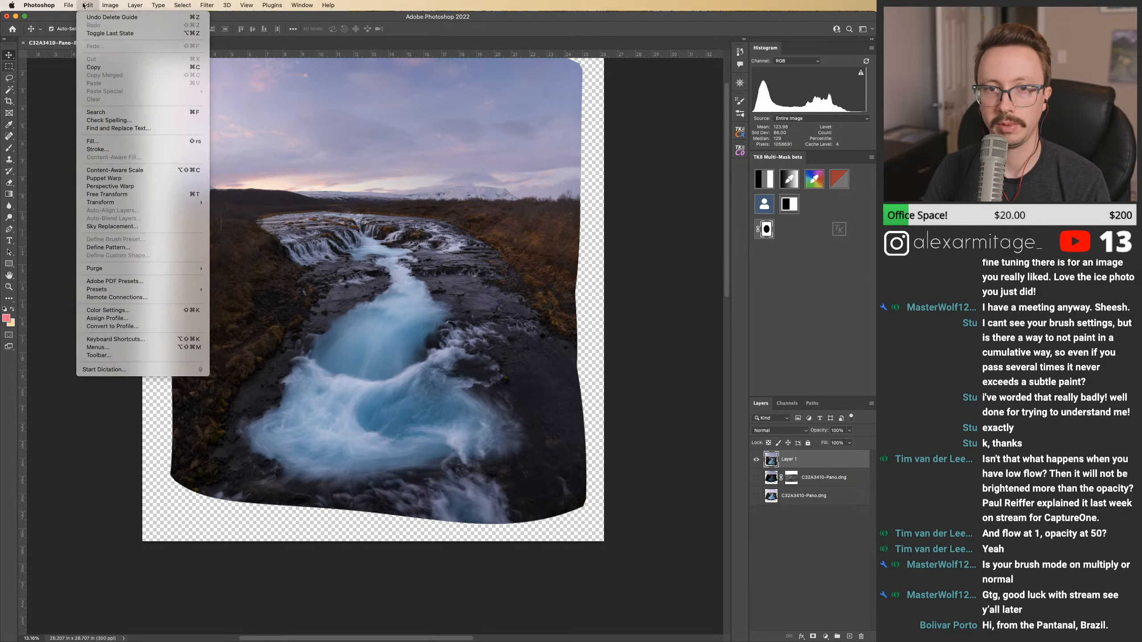
mouse_move(148, 203)
left_click(255, 263)
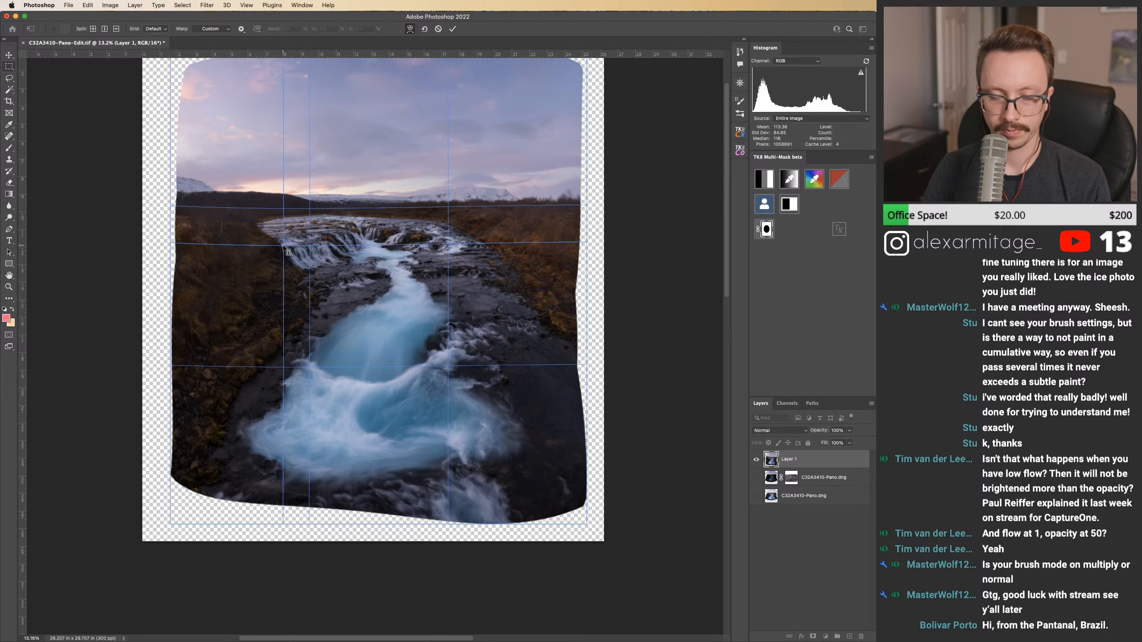
left_click_drag(283, 247, 276, 240)
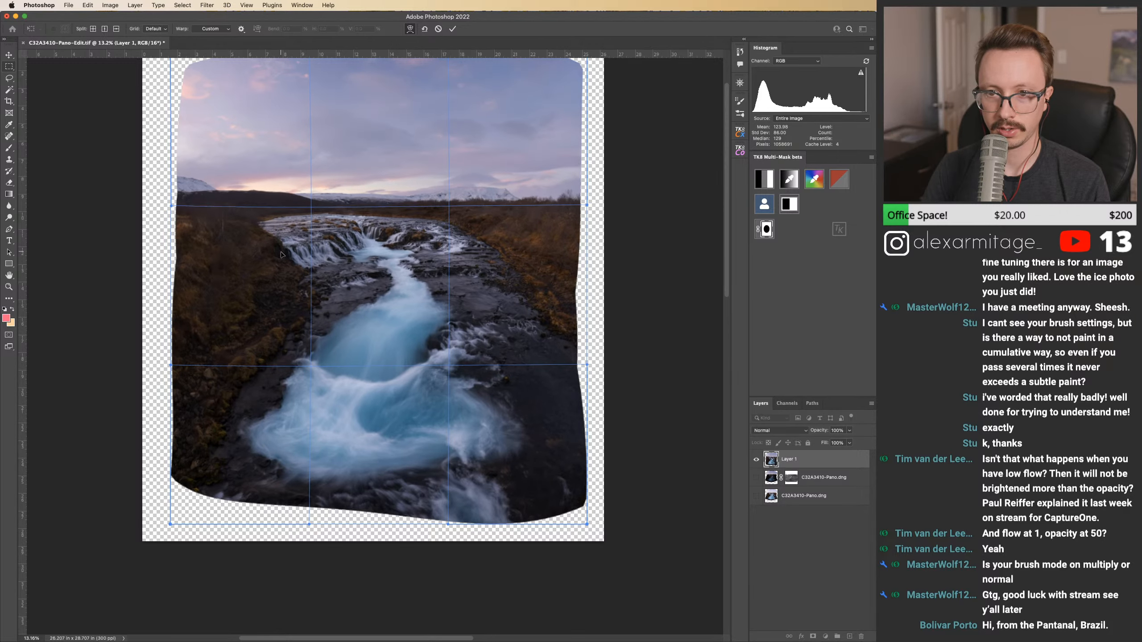
left_click_drag(280, 254, 282, 256)
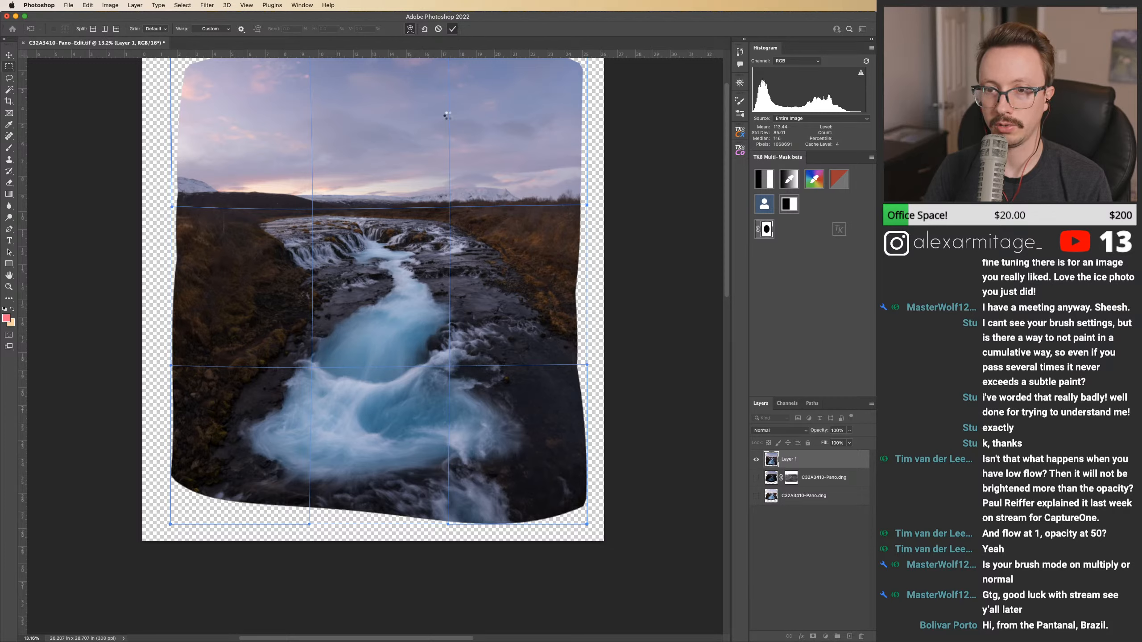
key("Return")
left_click(88, 6)
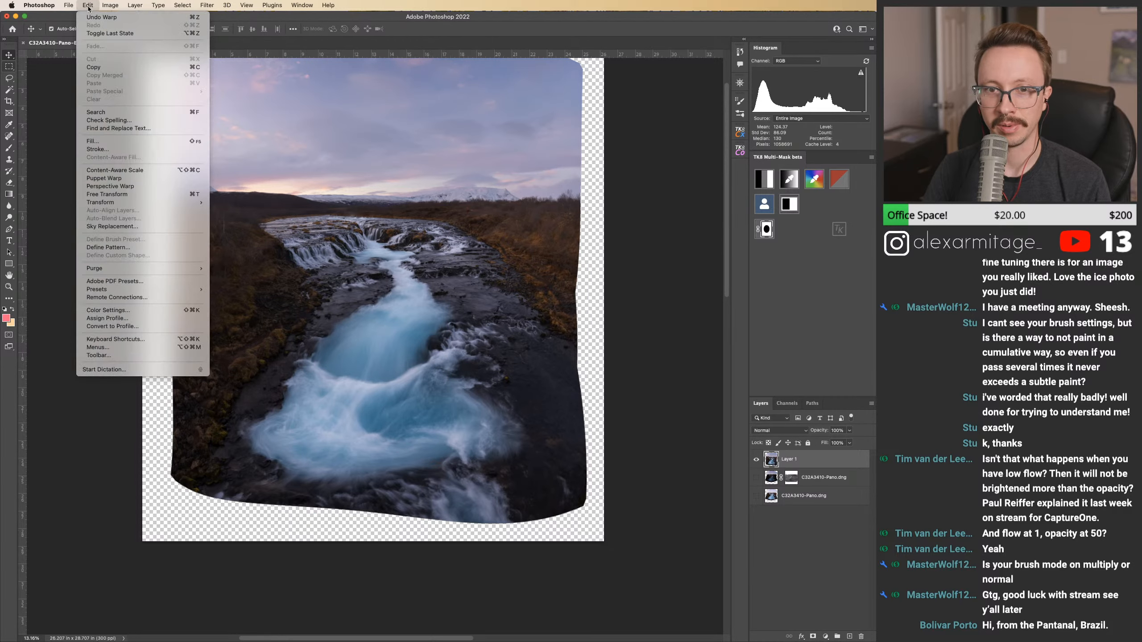
left_click(263, 204)
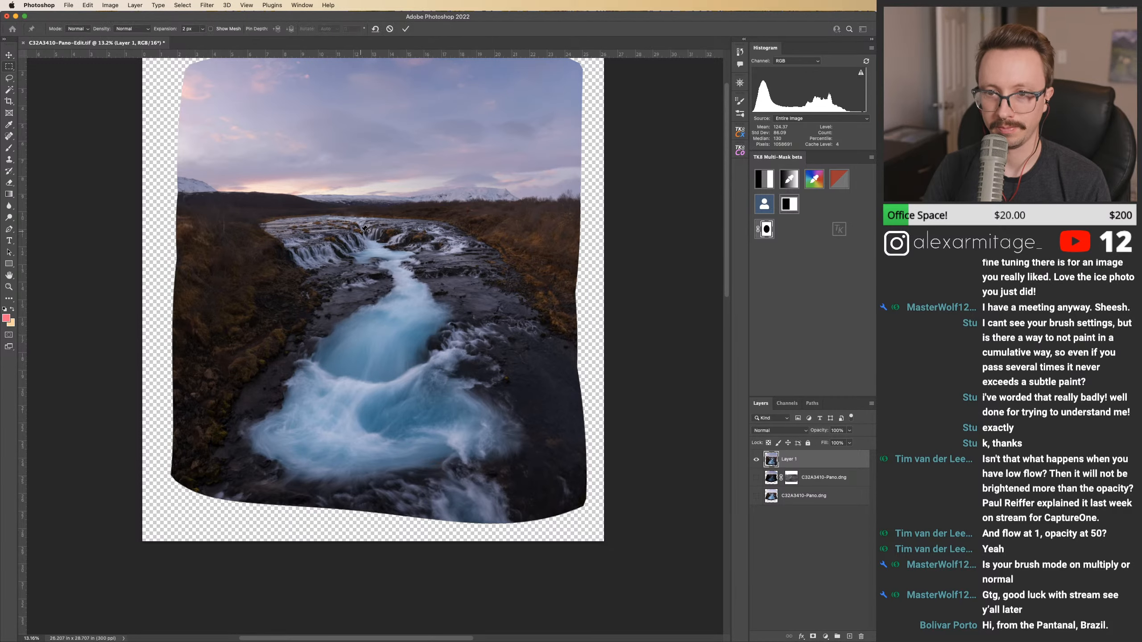
left_click(389, 29)
Step: Start Puppet Warp on Layer 1 and place five pins along the dark hill's base, from above the waterfall to the panorama's left edge
key("z")
left_click_drag(310, 208, 401, 219)
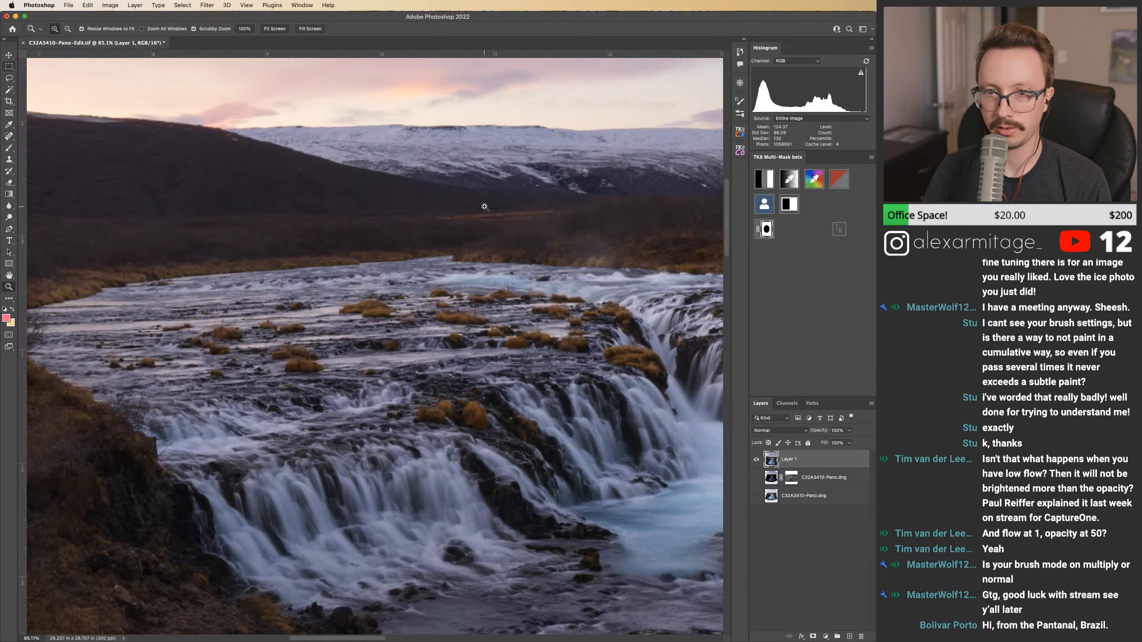
left_click_drag(474, 199, 472, 227)
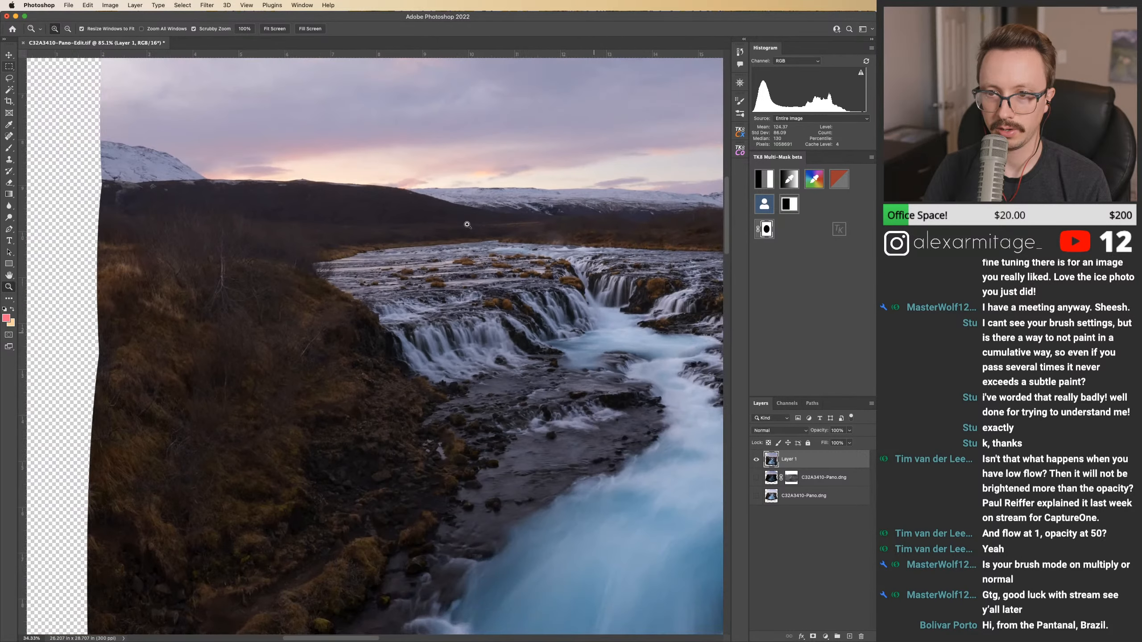
left_click(88, 5)
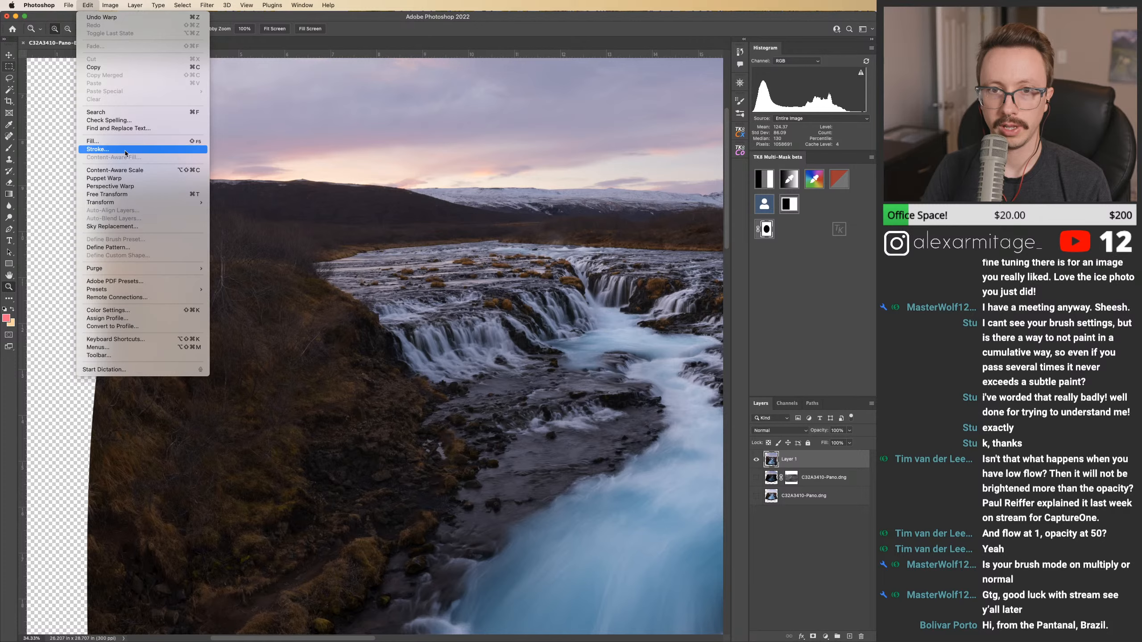
left_click(132, 181)
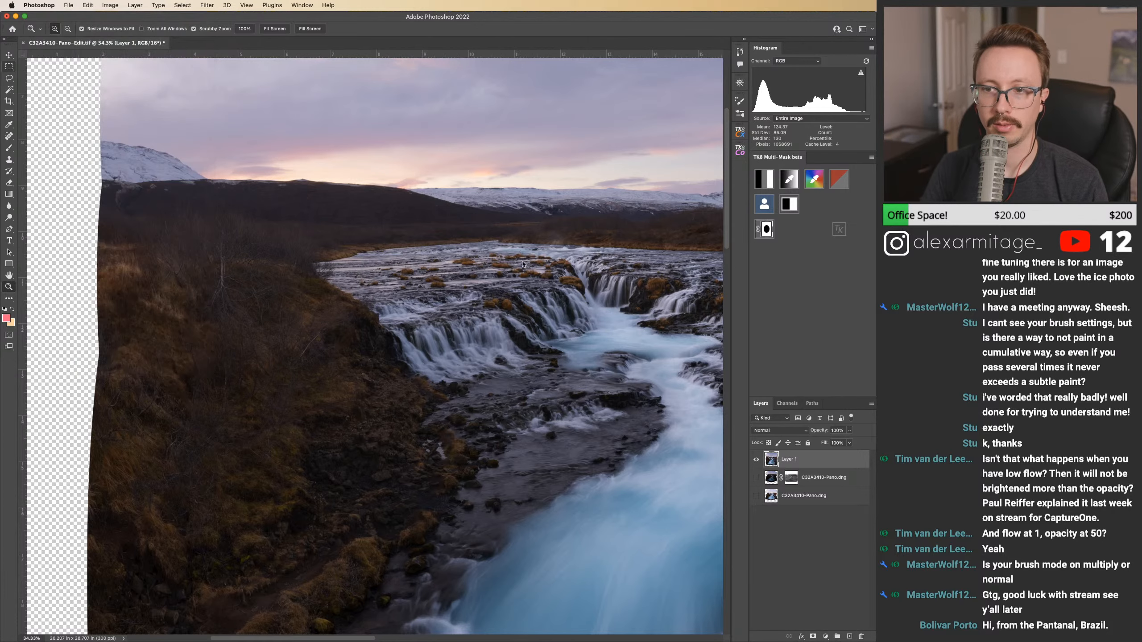
left_click(627, 218)
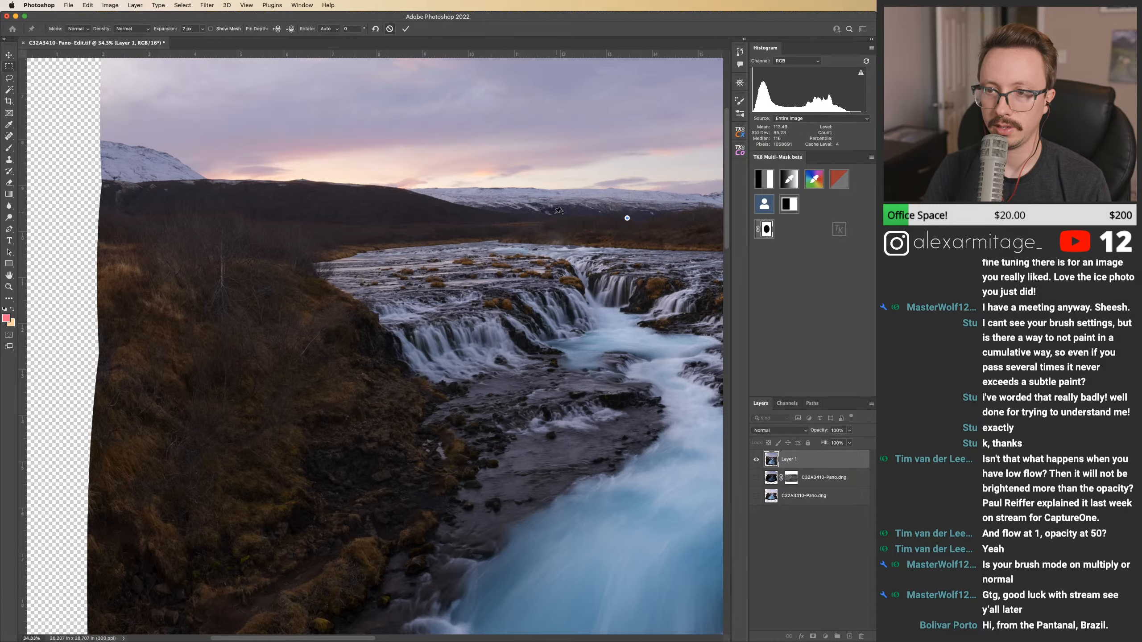
left_click(502, 224)
left_click(380, 224)
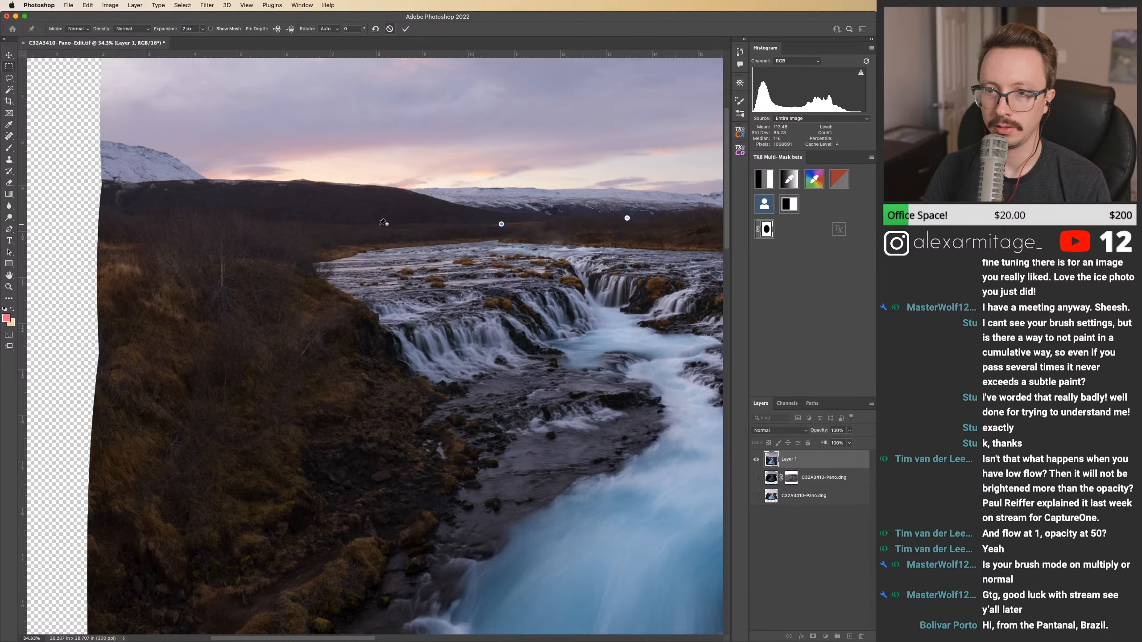
left_click(277, 222)
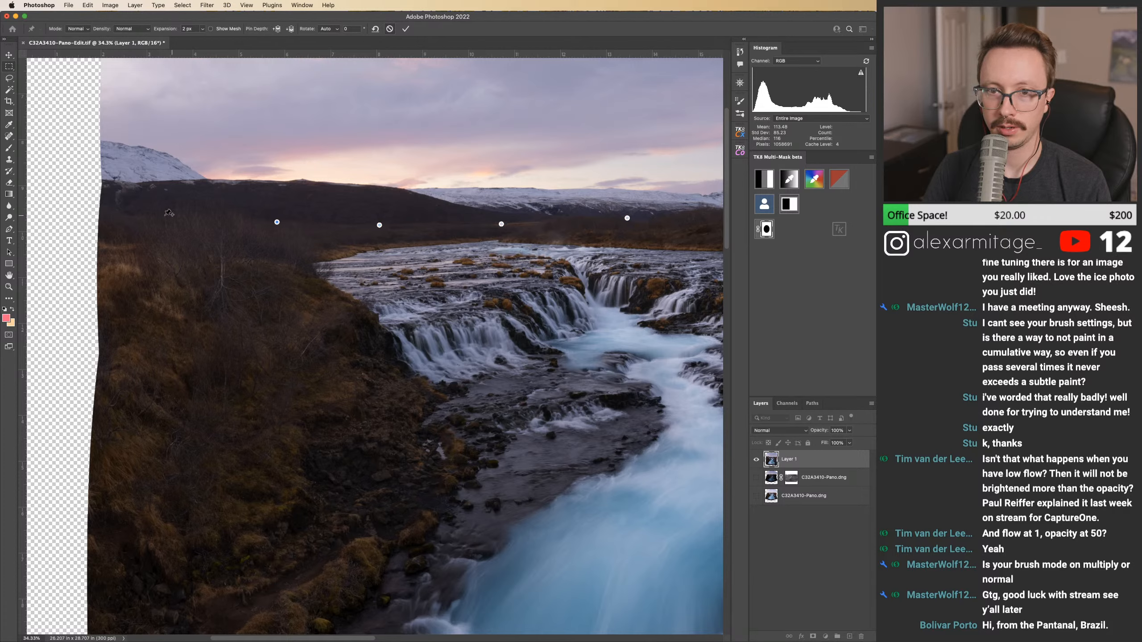
left_click(100, 212)
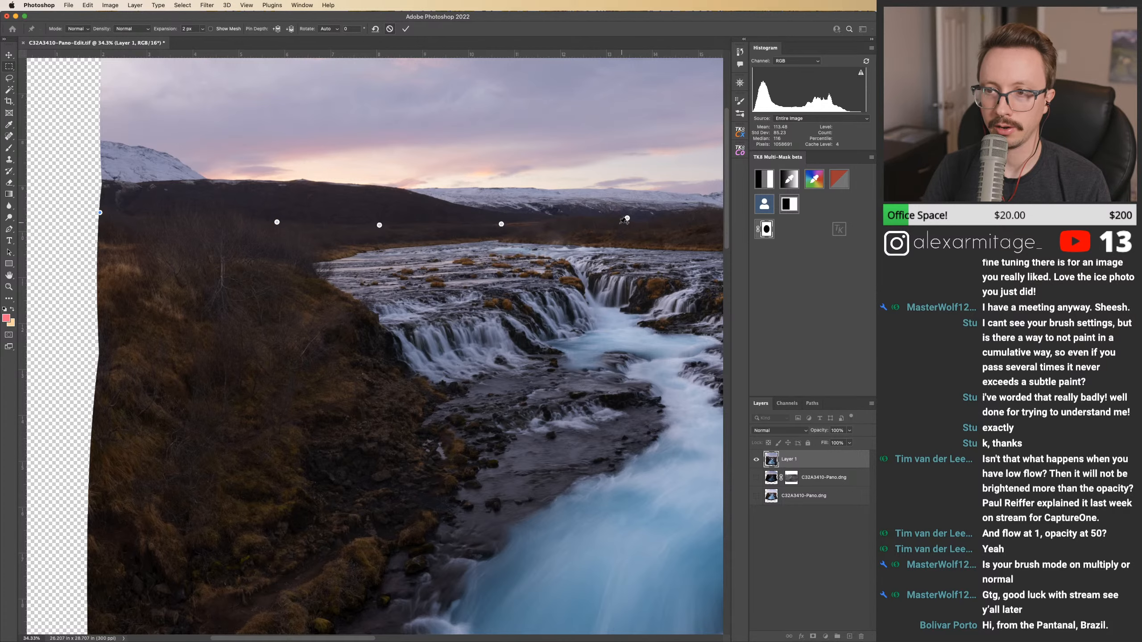
Step: Nudge the four Puppet Warp pins along the dark hill's base to the same height and apply the warp
left_click_drag(502, 224, 505, 219)
left_click_drag(379, 225, 380, 218)
left_click_drag(277, 222, 273, 220)
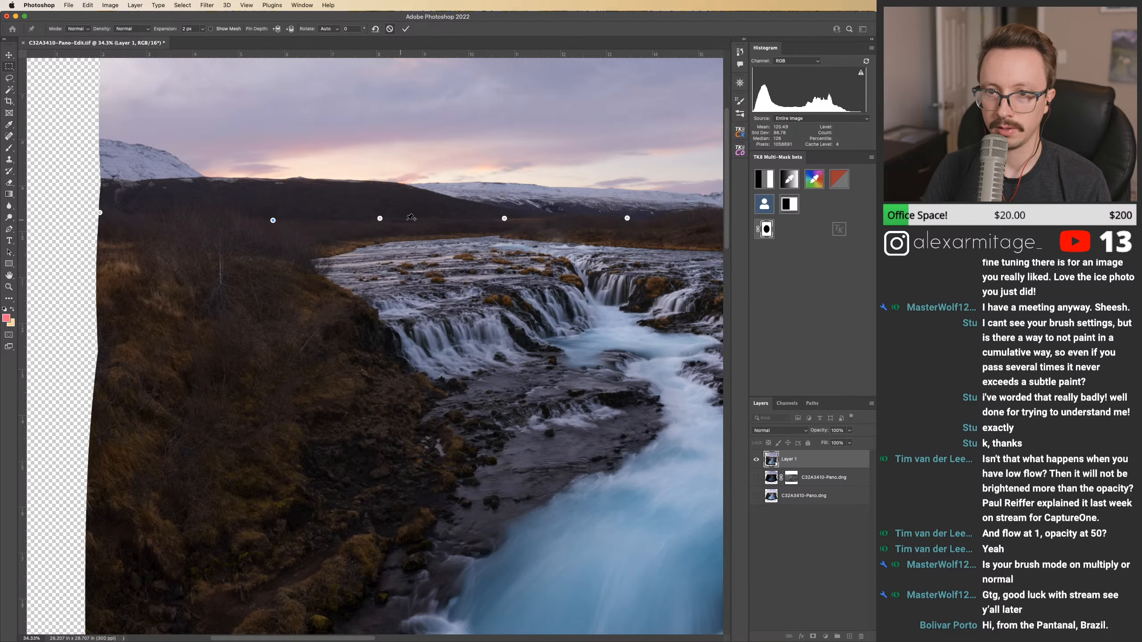
left_click(380, 219)
left_click_drag(381, 219, 381, 220)
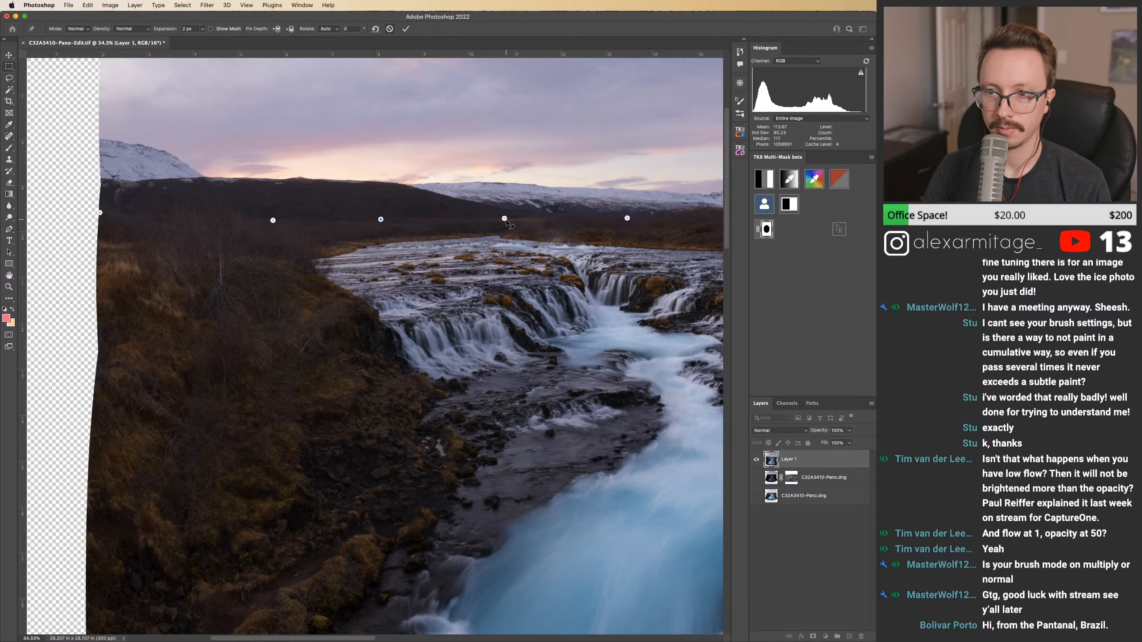
left_click_drag(505, 219, 505, 221)
left_click_drag(628, 219, 628, 220)
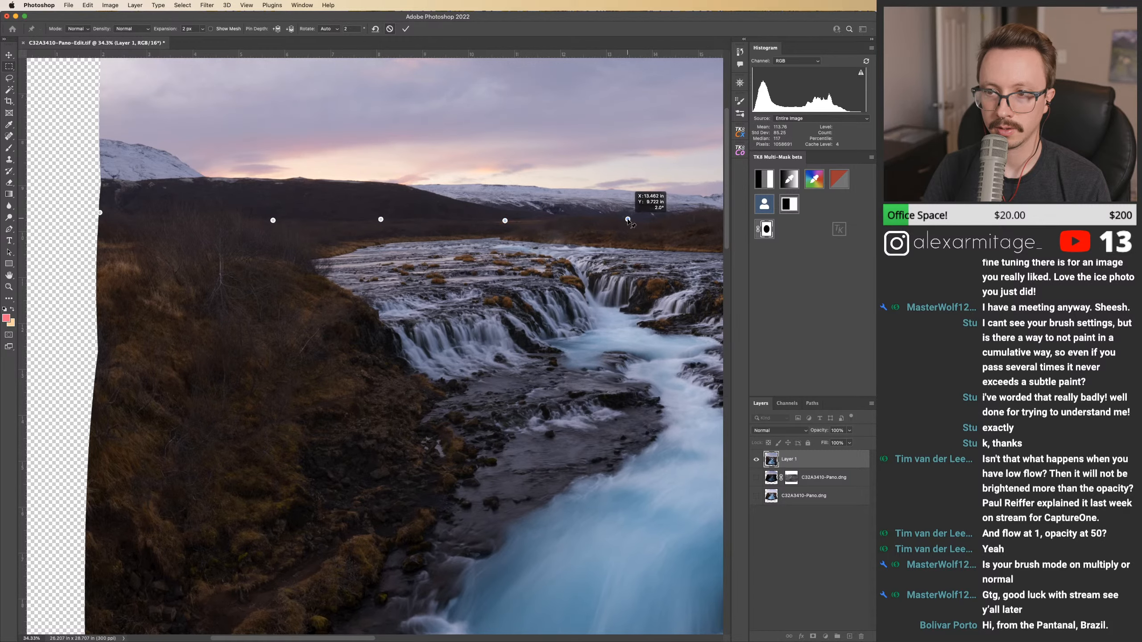
left_click(406, 29)
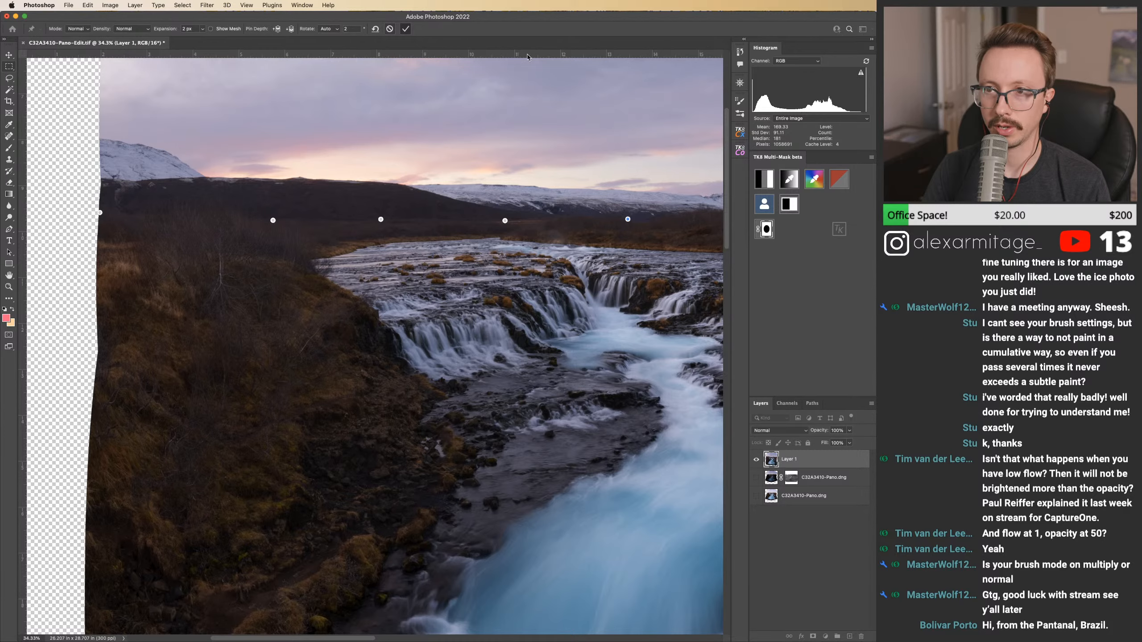
Step: Rotate Layer 1 counter-clockwise by 0.49° with Free Transform to level the whole panorama
left_click_drag(529, 55, 490, 53)
key("v")
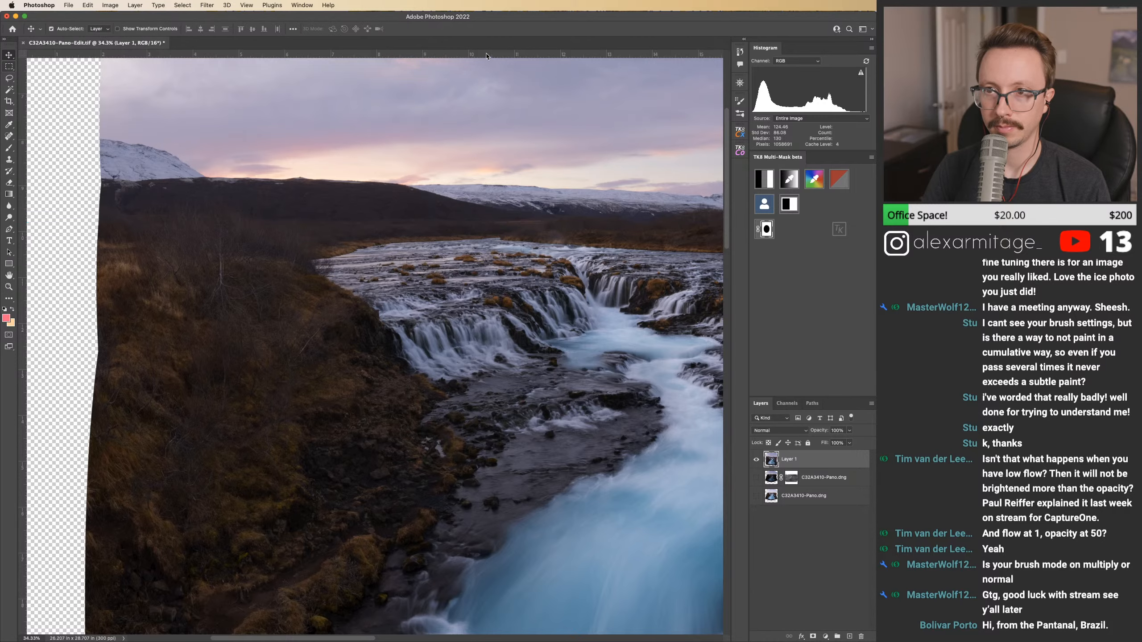
key("z")
left_click_drag(592, 258, 435, 256)
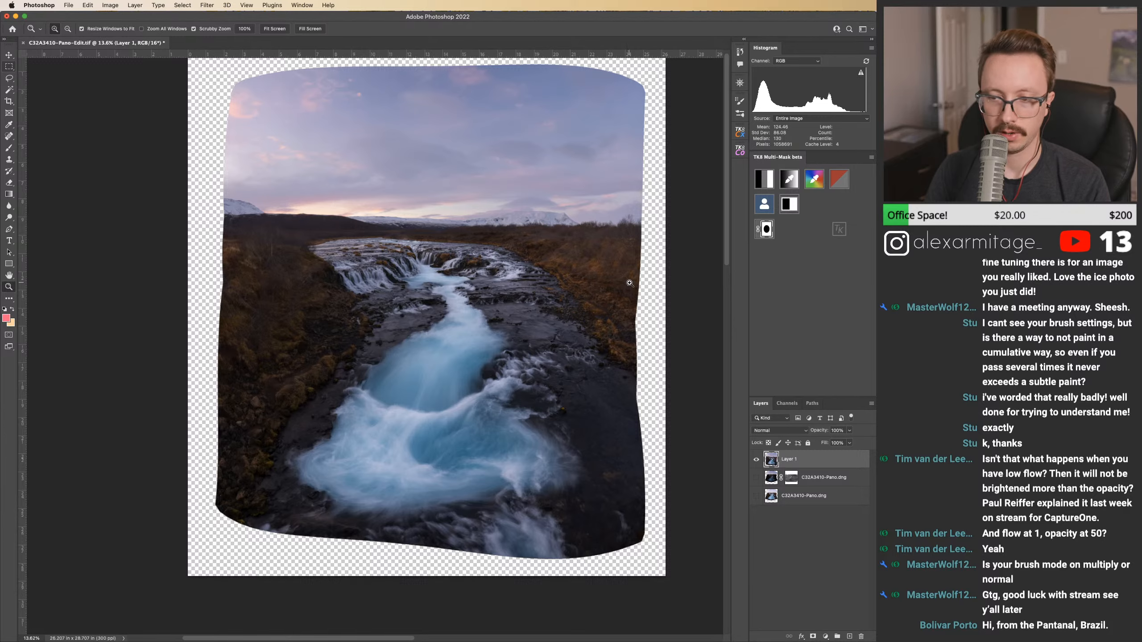
key("t")
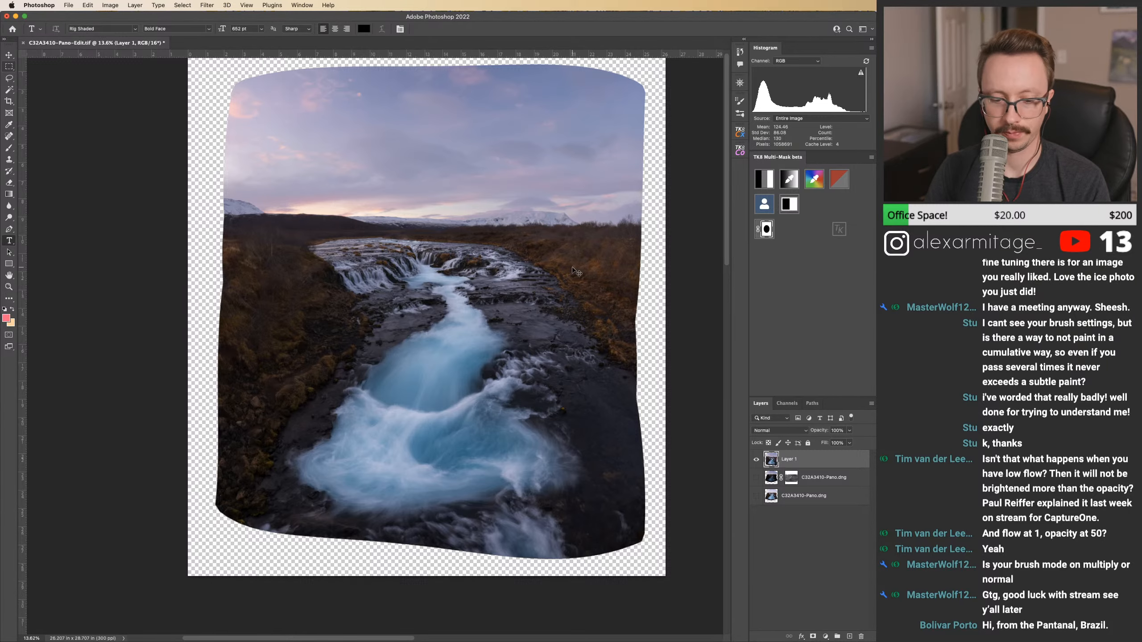
key("super+t")
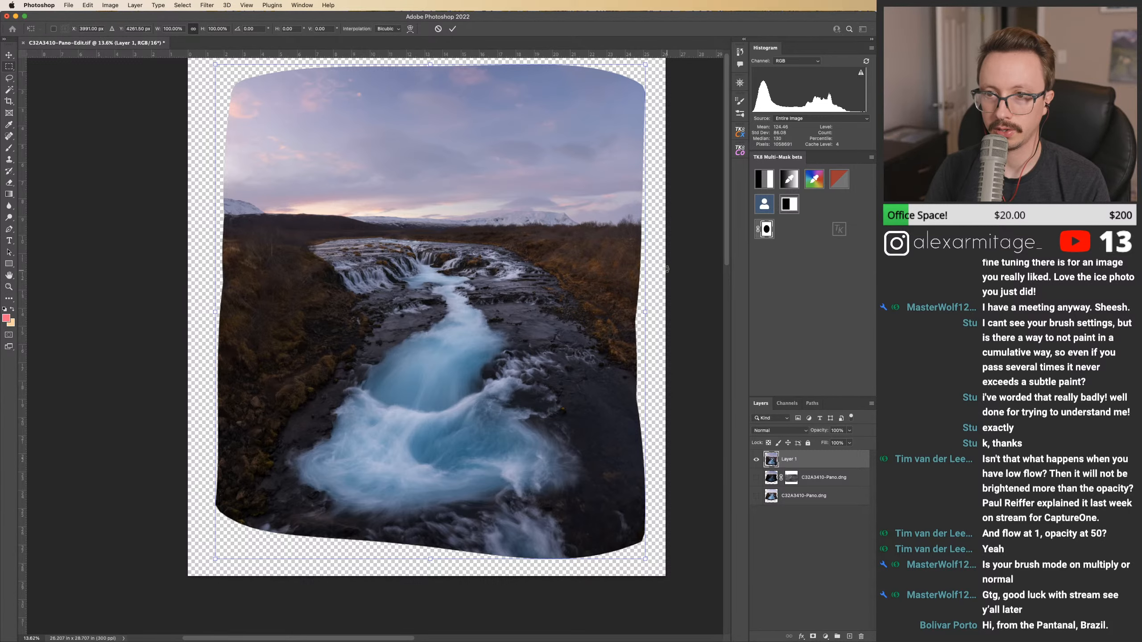
left_click_drag(667, 270, 667, 269)
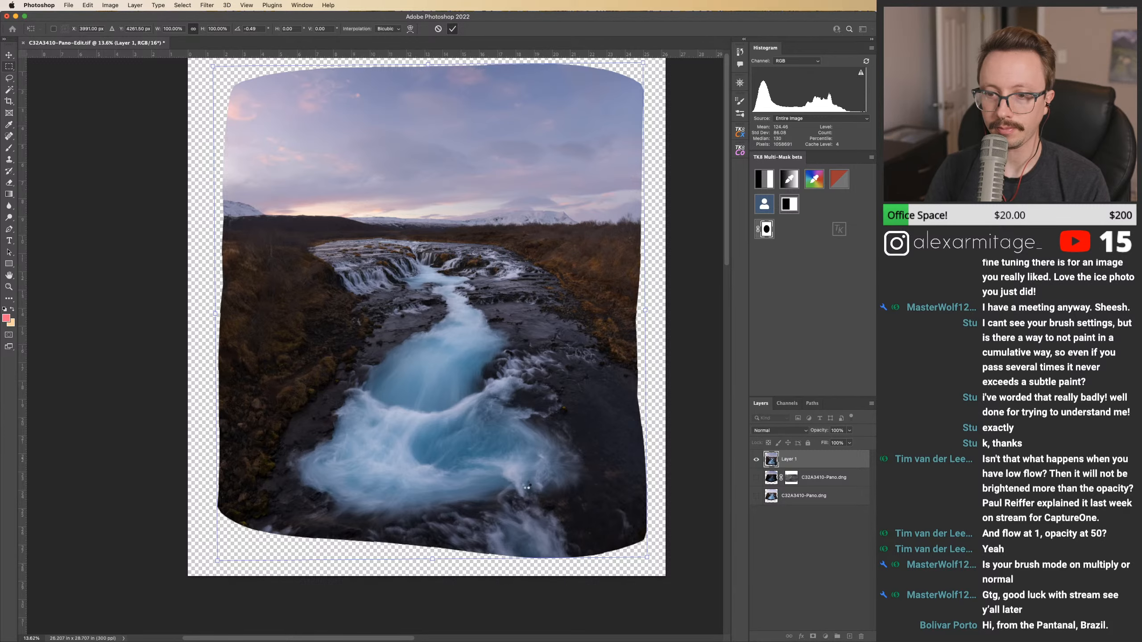
key("Return")
Step: Crop the canvas on all four sides close to the warped image, trimming most of the transparent border
key("t")
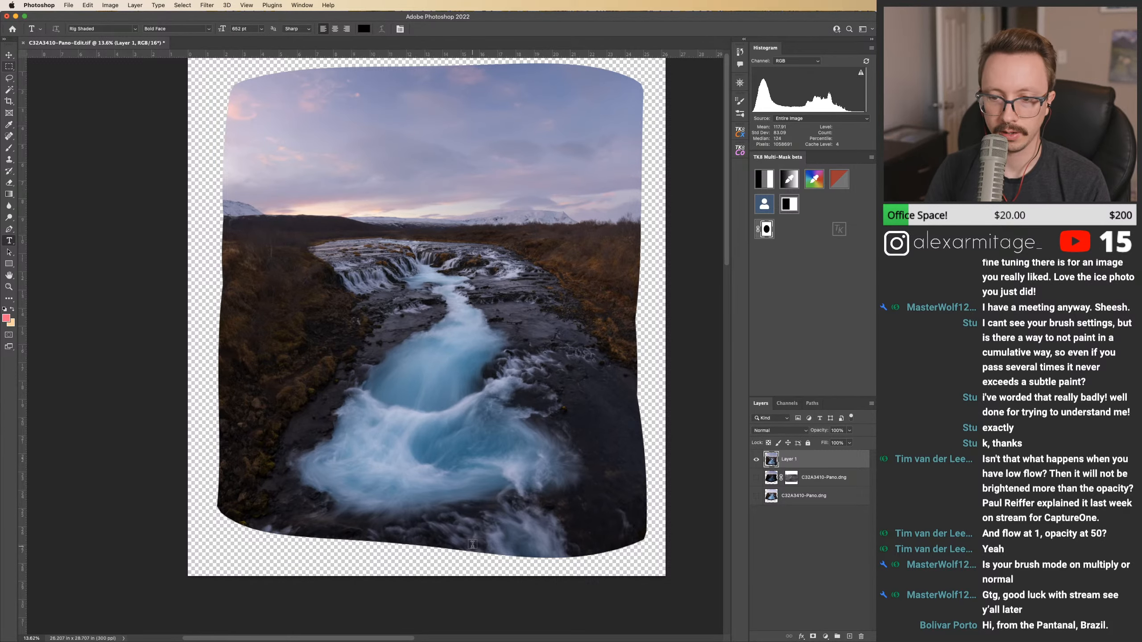
key("c")
left_click_drag(423, 571, 425, 568)
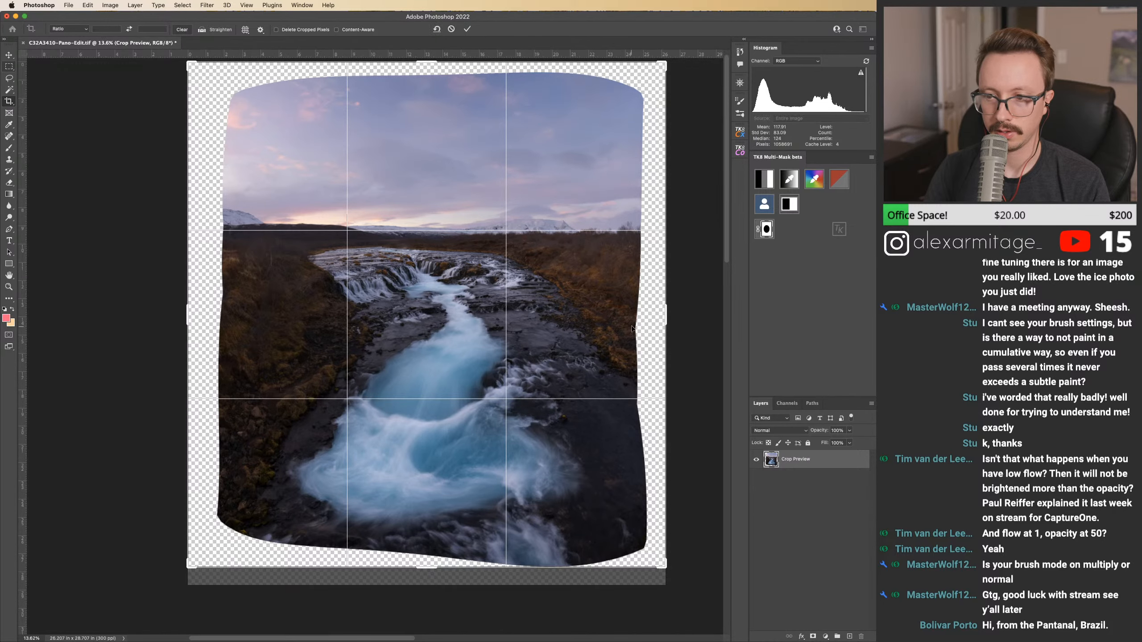
left_click_drag(665, 312, 652, 312)
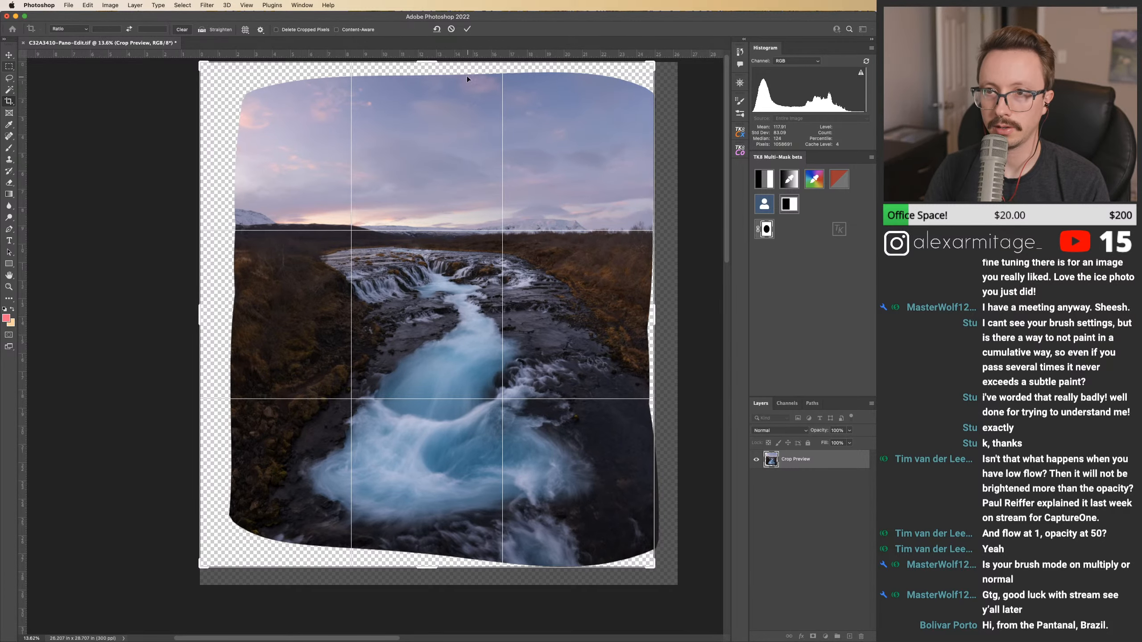
left_click_drag(430, 59, 431, 65)
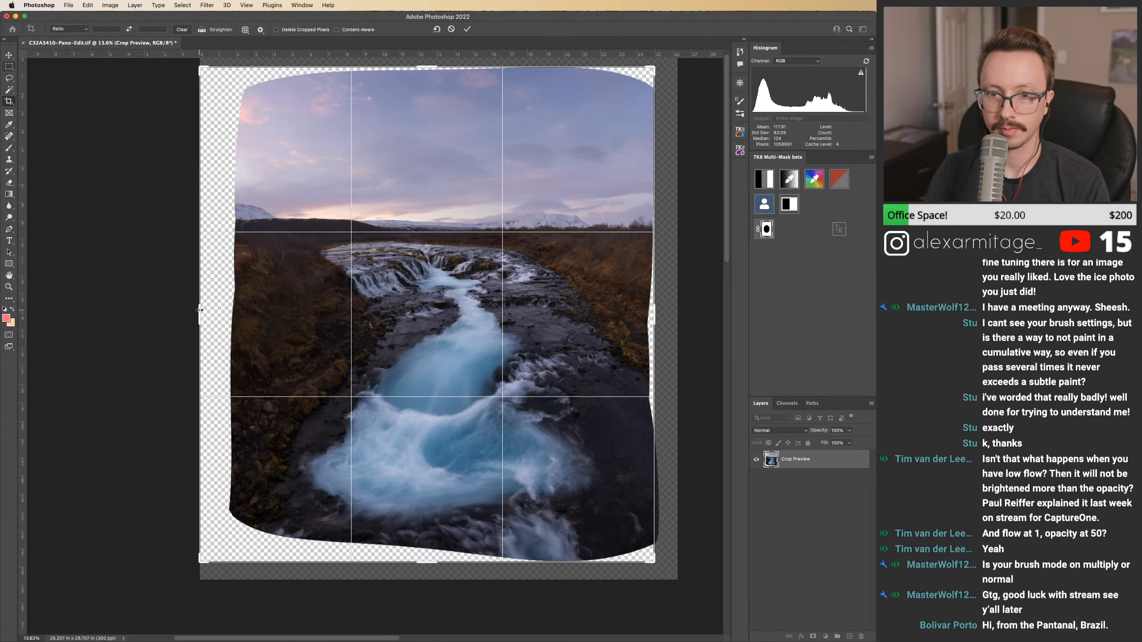
left_click_drag(200, 310, 217, 313)
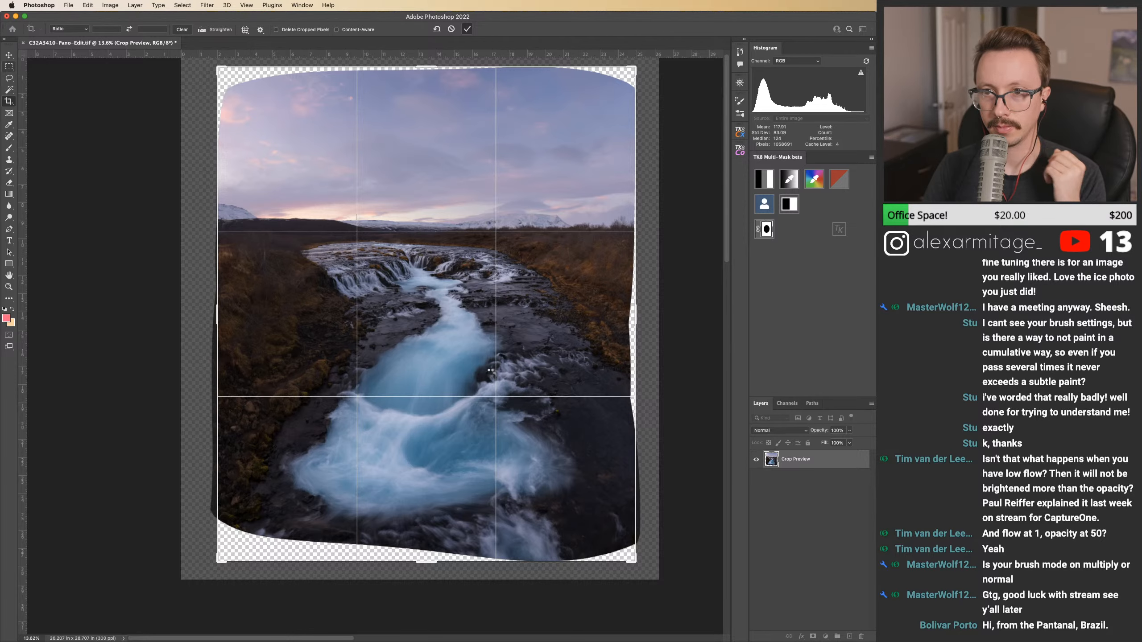
key("Return")
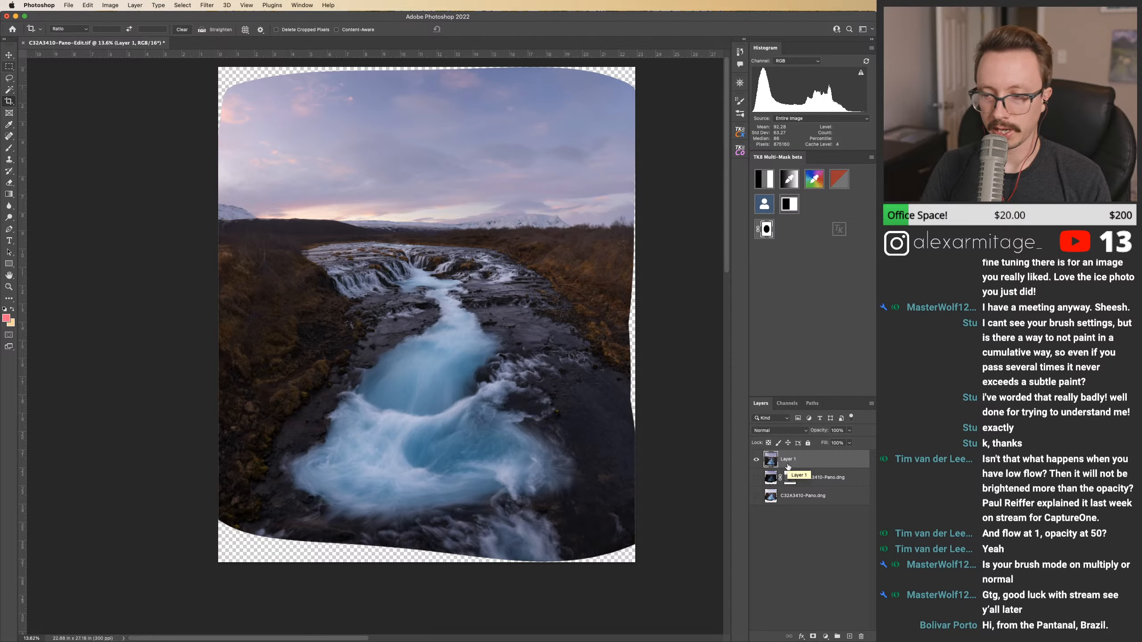
Step: Select the transparent area around the sky's top edge on Layer 1 with the Magic Wand and grow the selection
key("super+j")
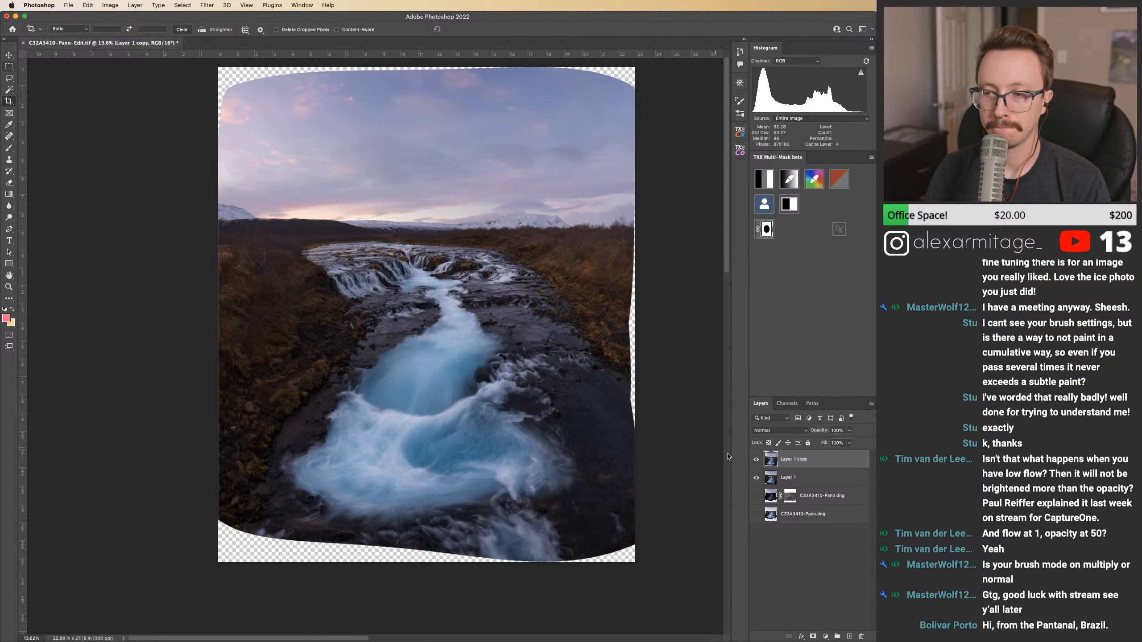
left_click_drag(767, 461, 861, 636)
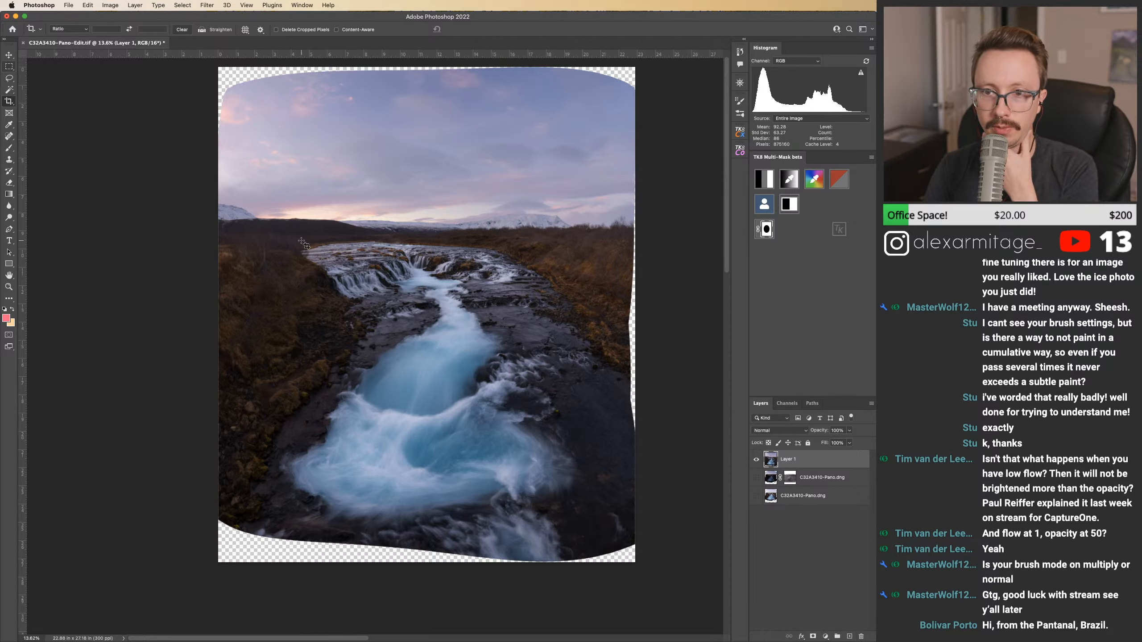
left_click(9, 89)
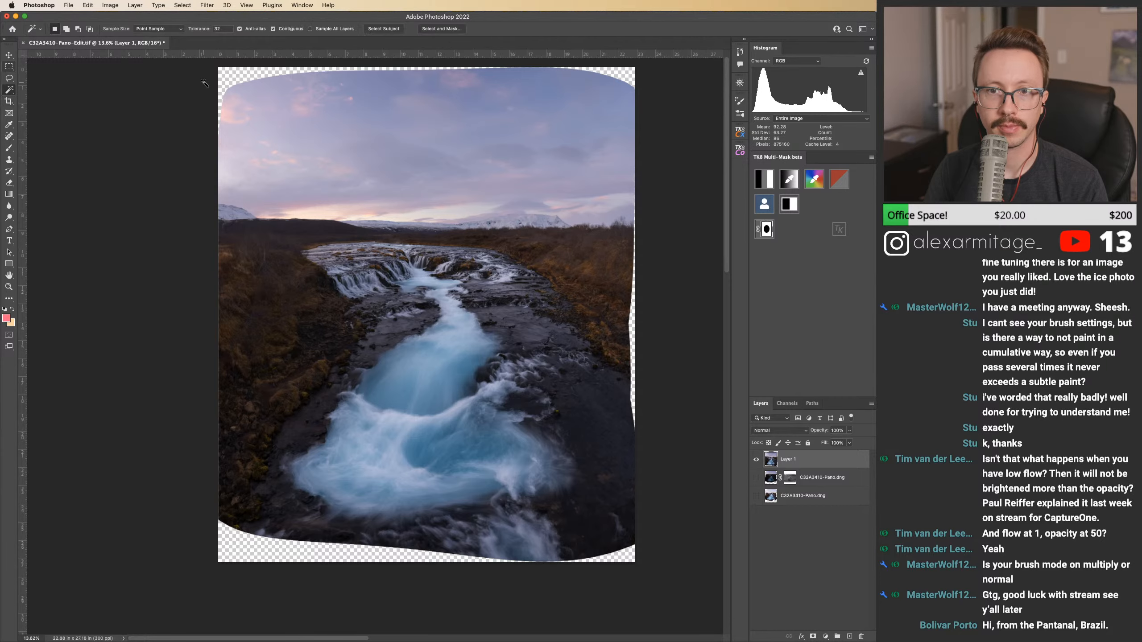
left_click(234, 80)
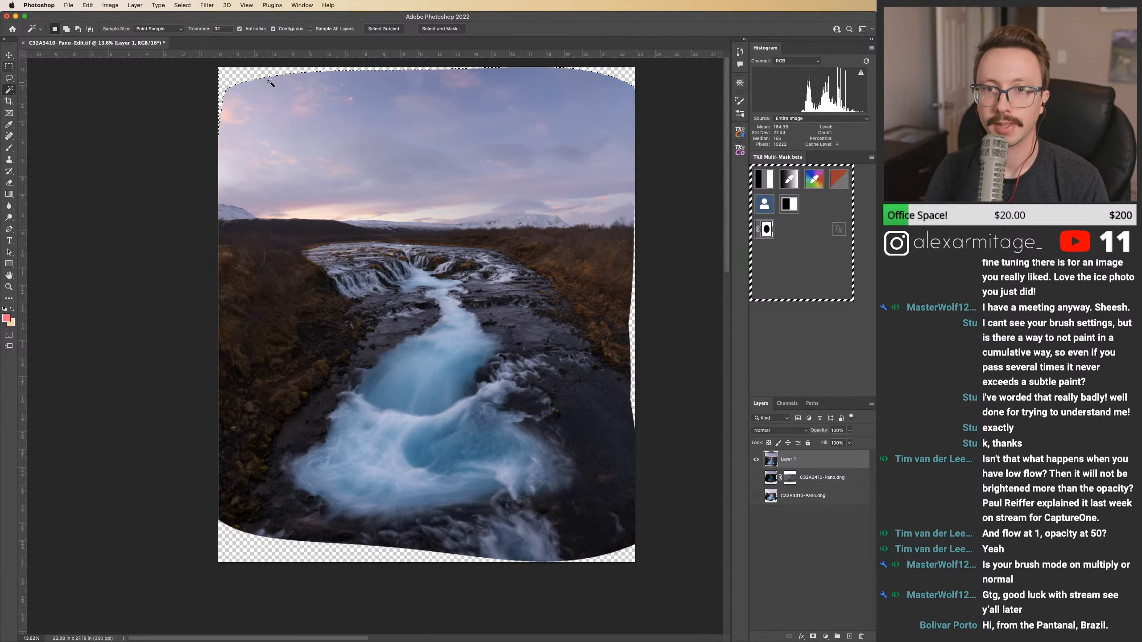
right_click(242, 78)
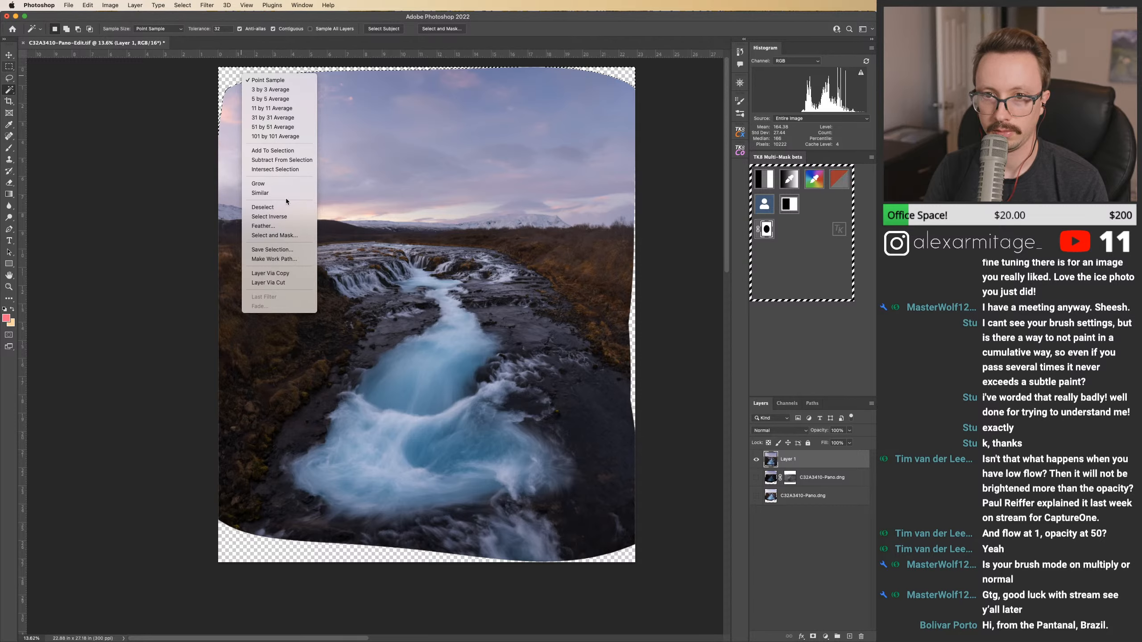
left_click(265, 183)
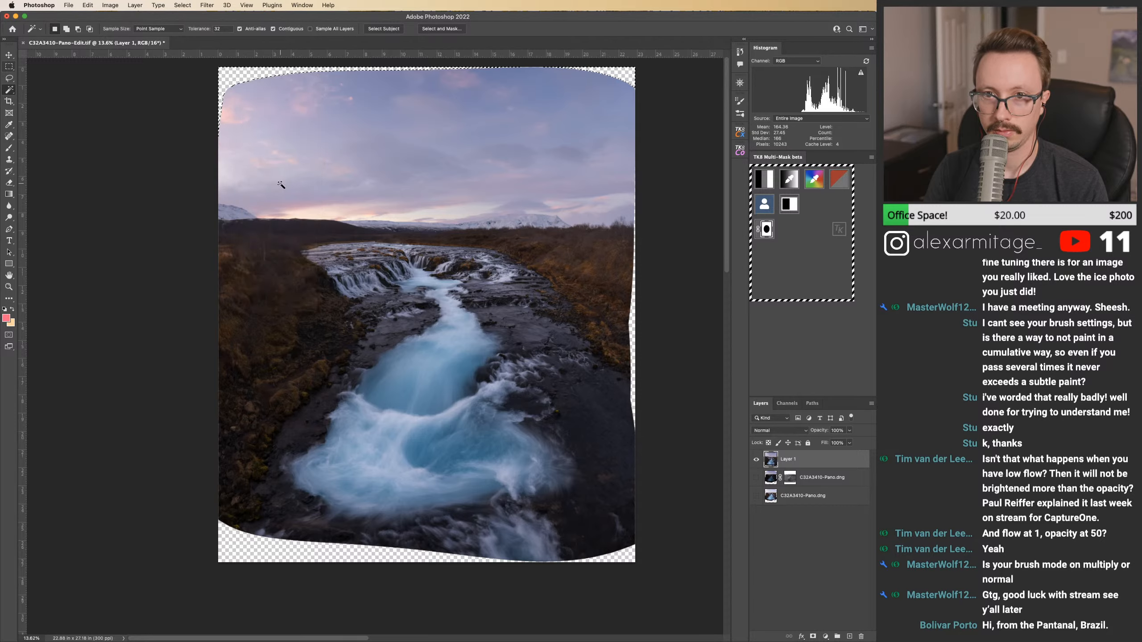
Step: Expand the selection of the transparent sky border by 5 pixels
left_click(183, 5)
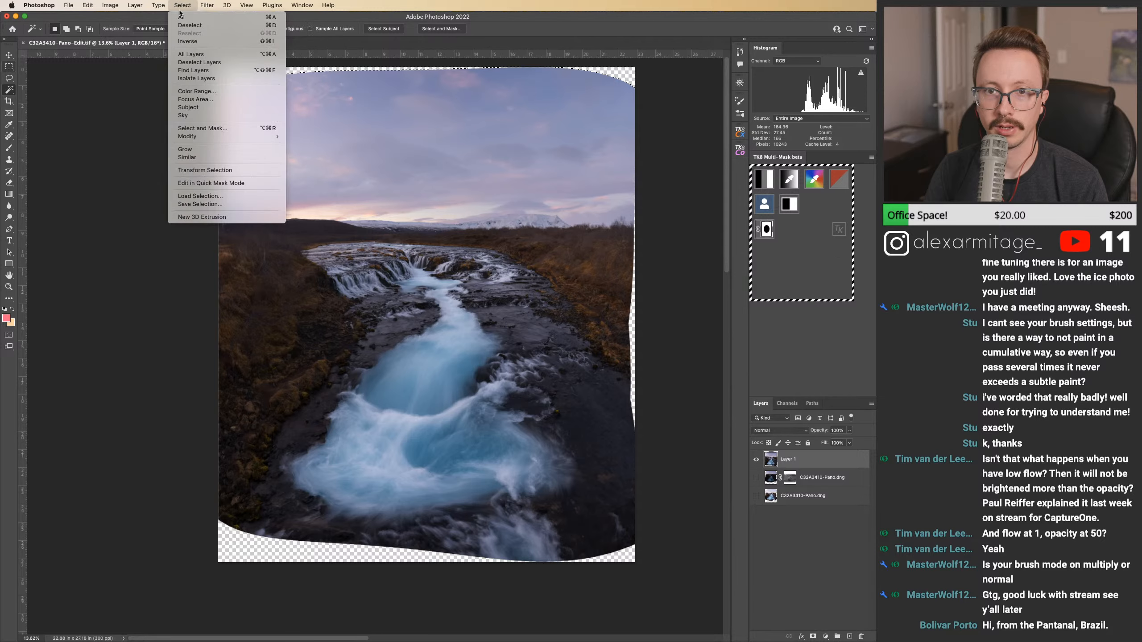
mouse_move(225, 136)
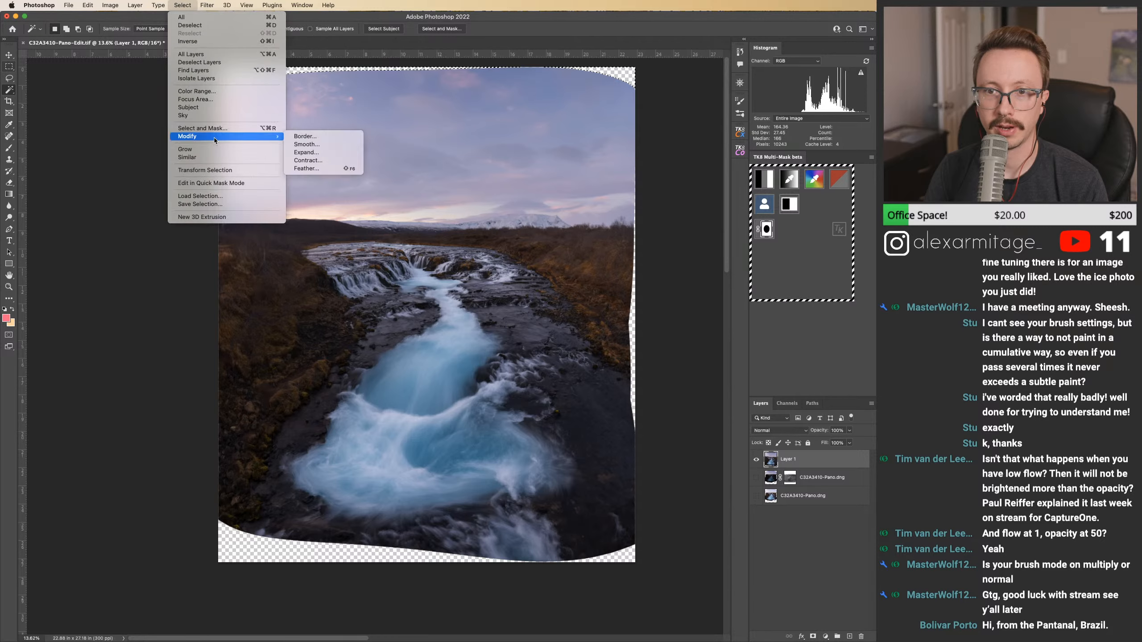
left_click(311, 157)
type("5")
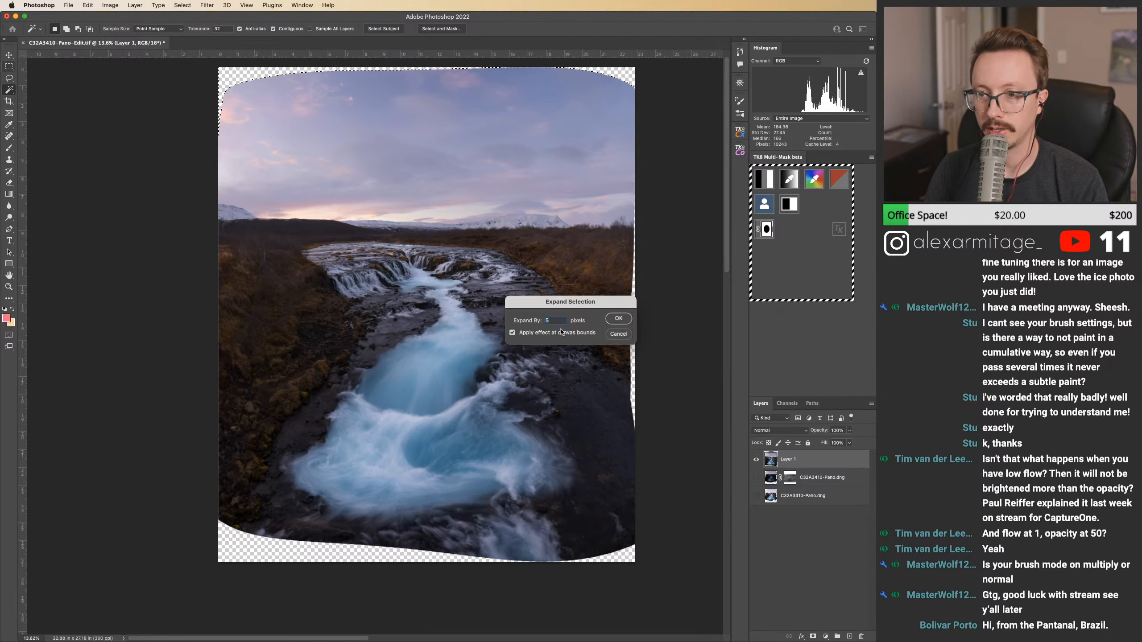
key("Return")
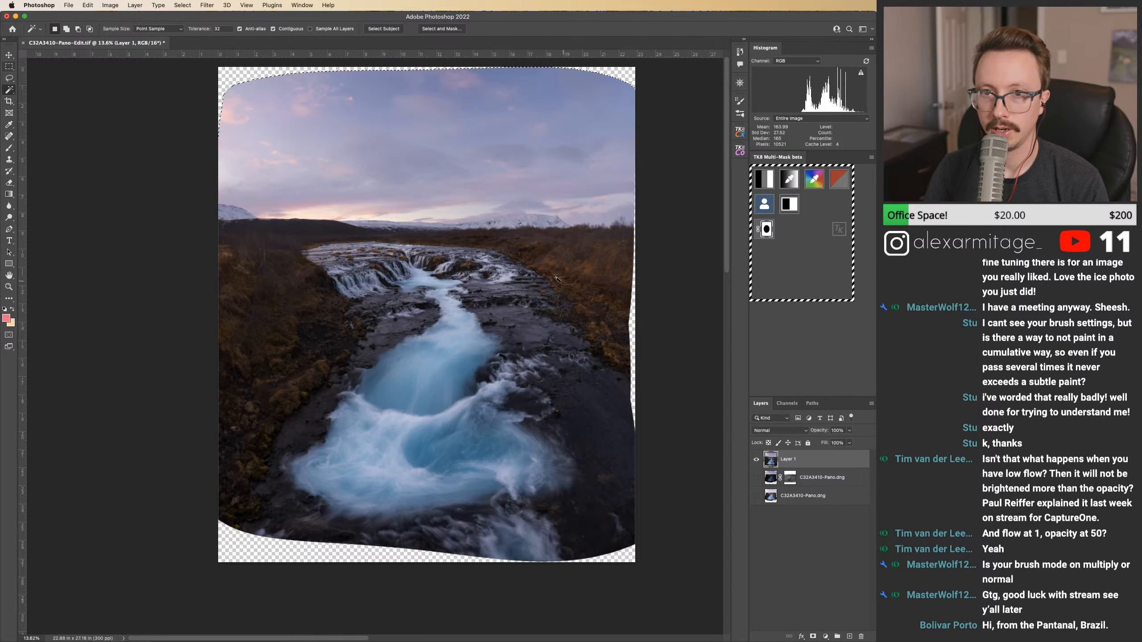
Step: Content-Aware Fill the selected sky border to a new layer, excluding the blue water and the hill by the horizon from the sampling area
key("z")
left_click_drag(249, 77, 222, 199)
left_click(88, 5)
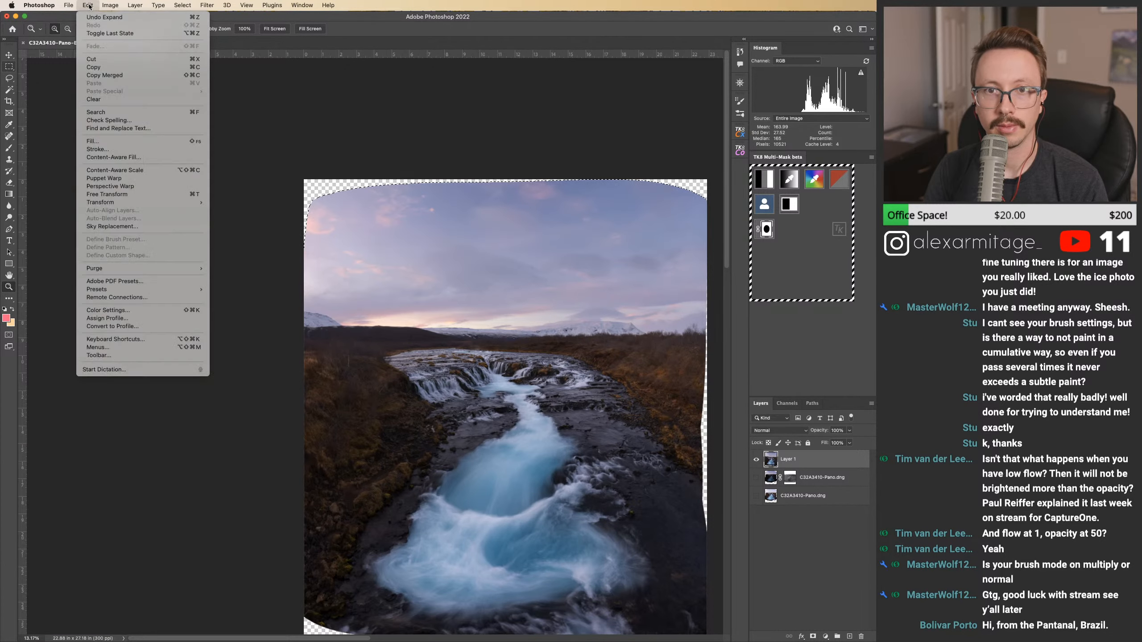
left_click(153, 157)
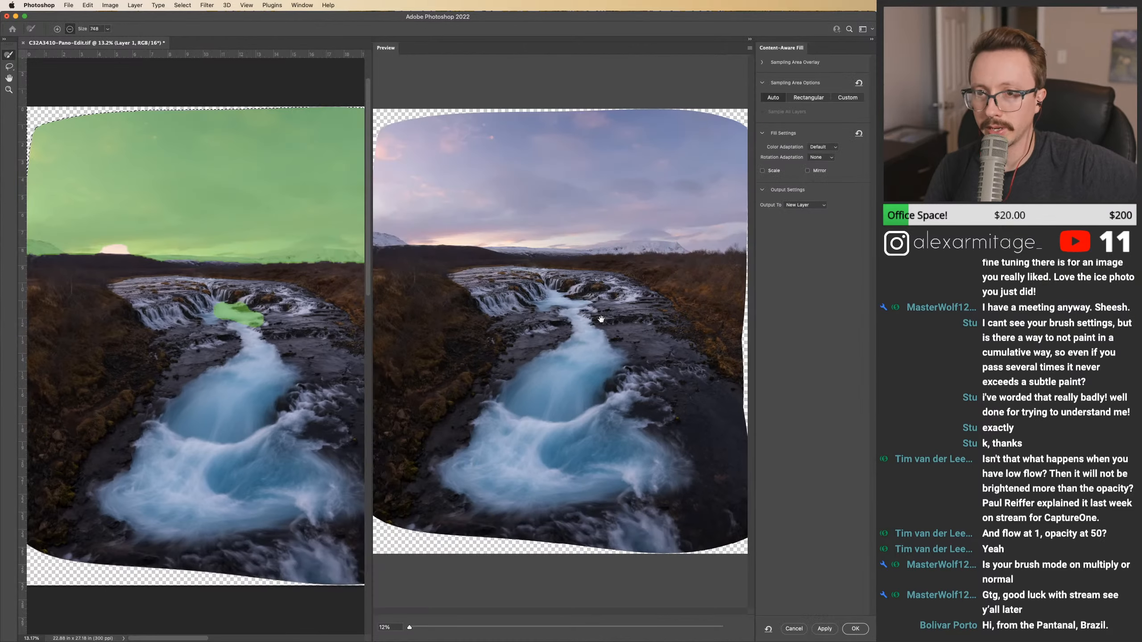
left_click(240, 307)
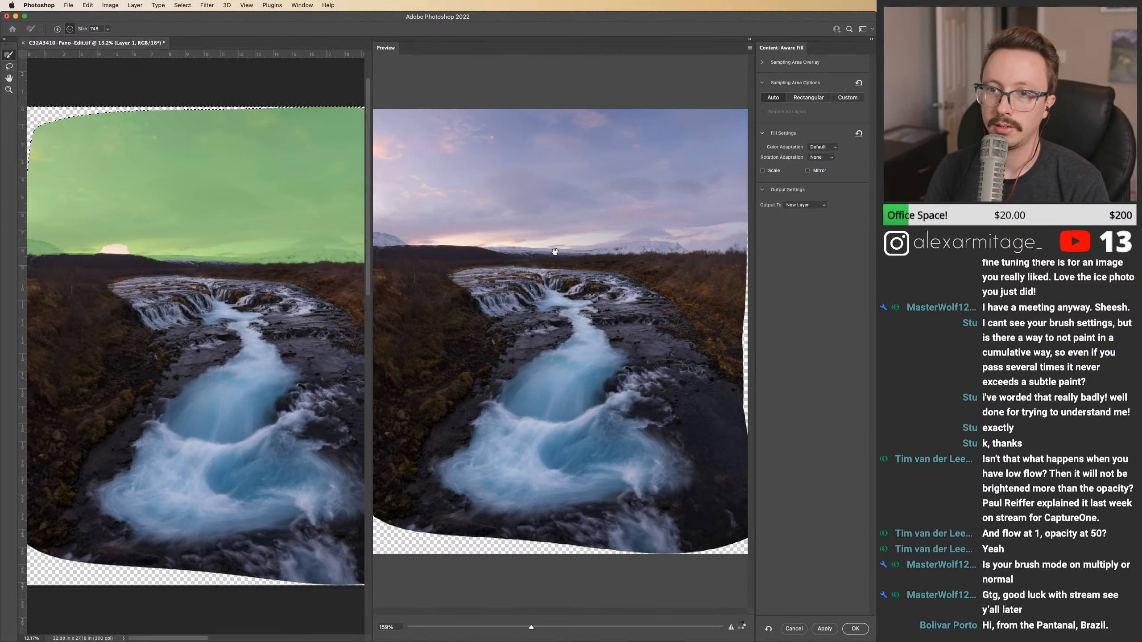
left_click_drag(51, 253, 20, 255)
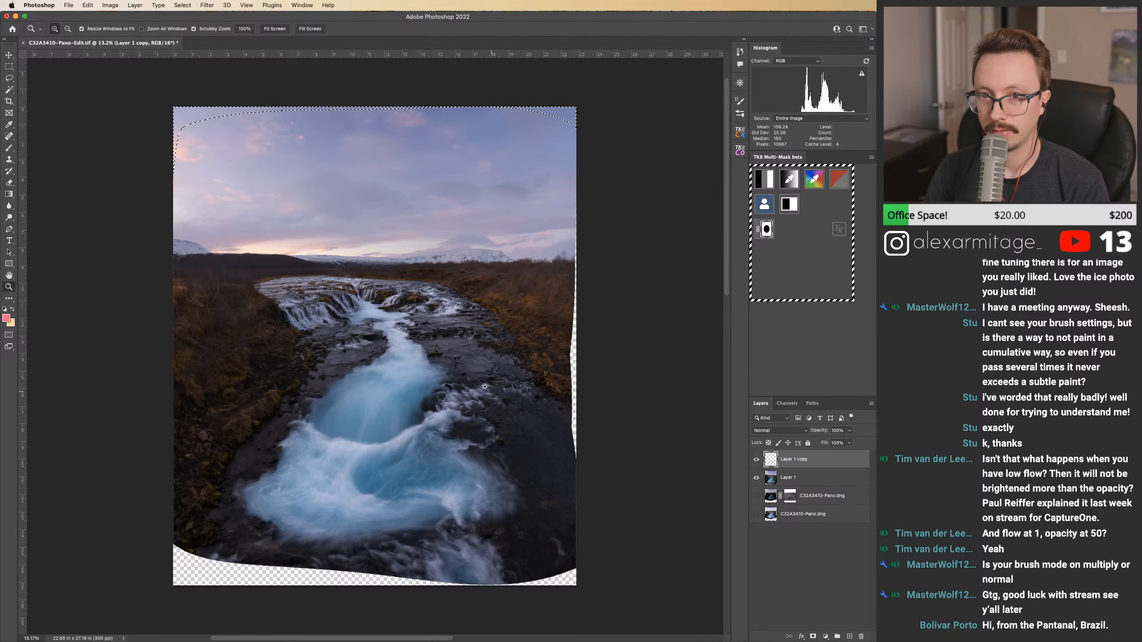
Step: Examine the filled sky corners and edges at close range, switching the fill layer's visibility to compare before and after
left_click_drag(185, 128, 584, 409)
left_click(756, 460)
left_click(757, 460)
left_click(757, 459)
left_click(757, 460)
left_click_drag(442, 458, 427, 171)
left_click_drag(329, 457, 340, 269)
left_click(755, 461)
left_click(754, 462)
left_click_drag(612, 473, 579, 77)
left_click_drag(416, 521, 131, 313)
left_click_drag(533, 323, 450, 329)
left_click_drag(637, 310, 661, 86)
left_click(455, 296, "alt")
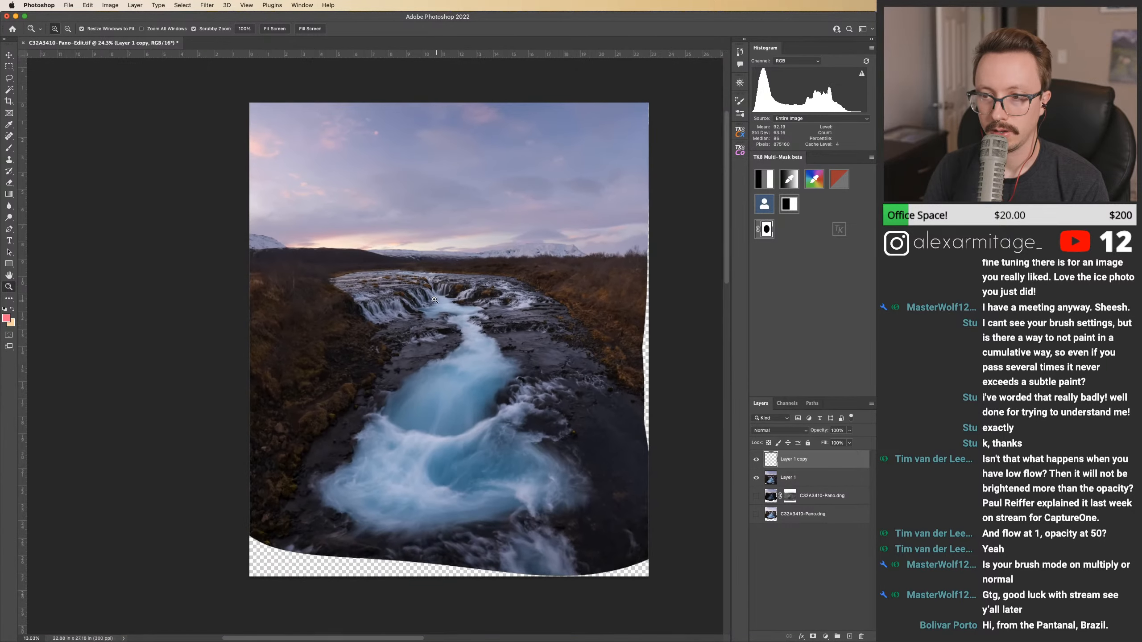
Step: Lasso the thin transparent sliver along the image's right edge, from the sky down to the treetops
left_click_drag(663, 289, 511, 374)
mouse_move(504, 432)
left_mouse_down()
mouse_move(499, 156)
mouse_move(506, 412)
left_mouse_up()
mouse_move(476, 303)
left_mouse_down()
mouse_move(540, 299)
mouse_move(524, 290)
mouse_move(530, 397)
mouse_move(530, 370)
mouse_move(503, 378)
left_mouse_up()
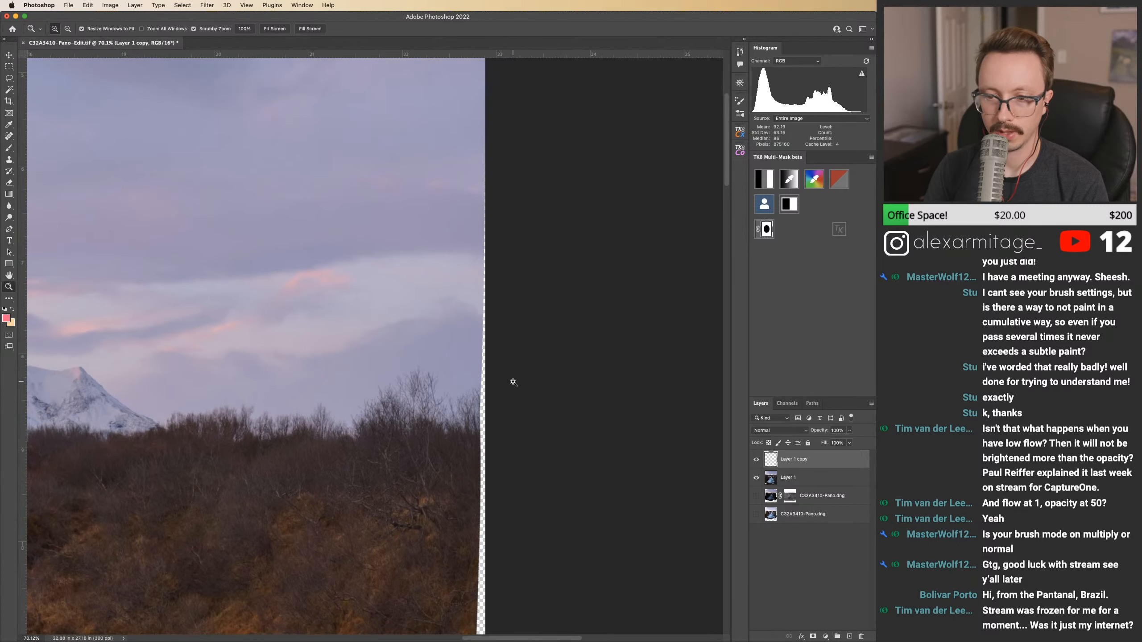
key("l")
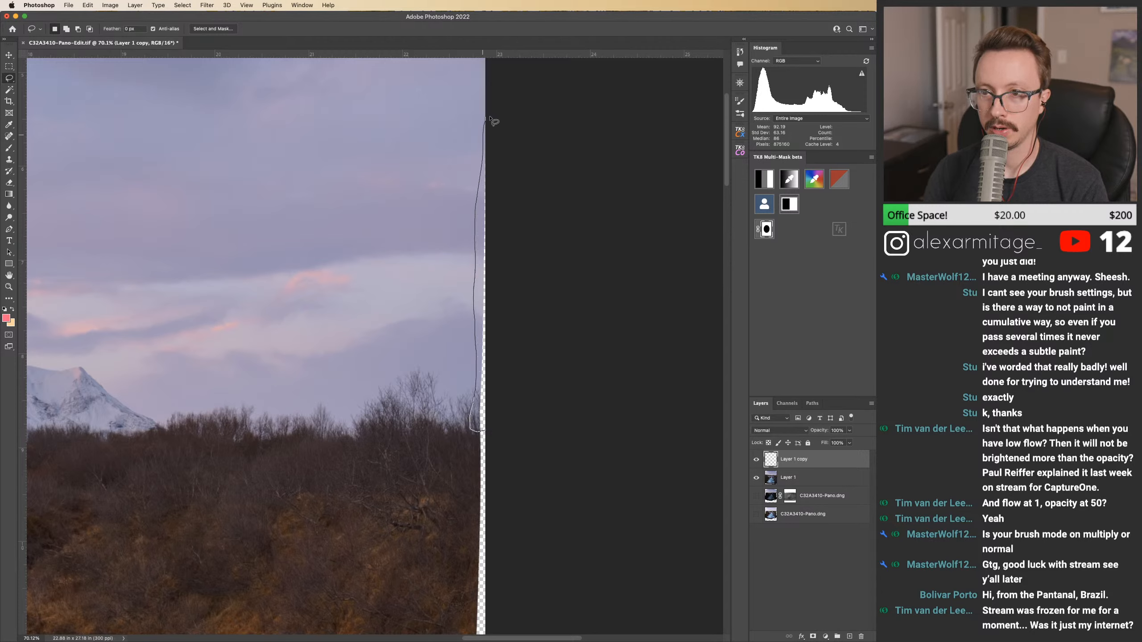
left_click_drag(552, 179, 541, 266)
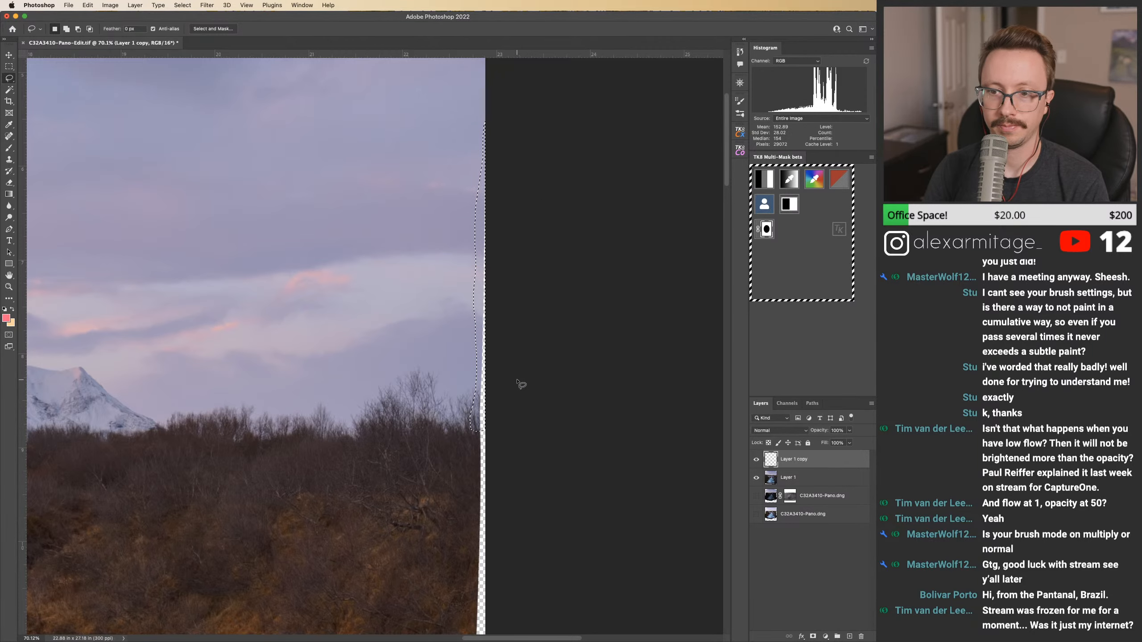
left_click(88, 5)
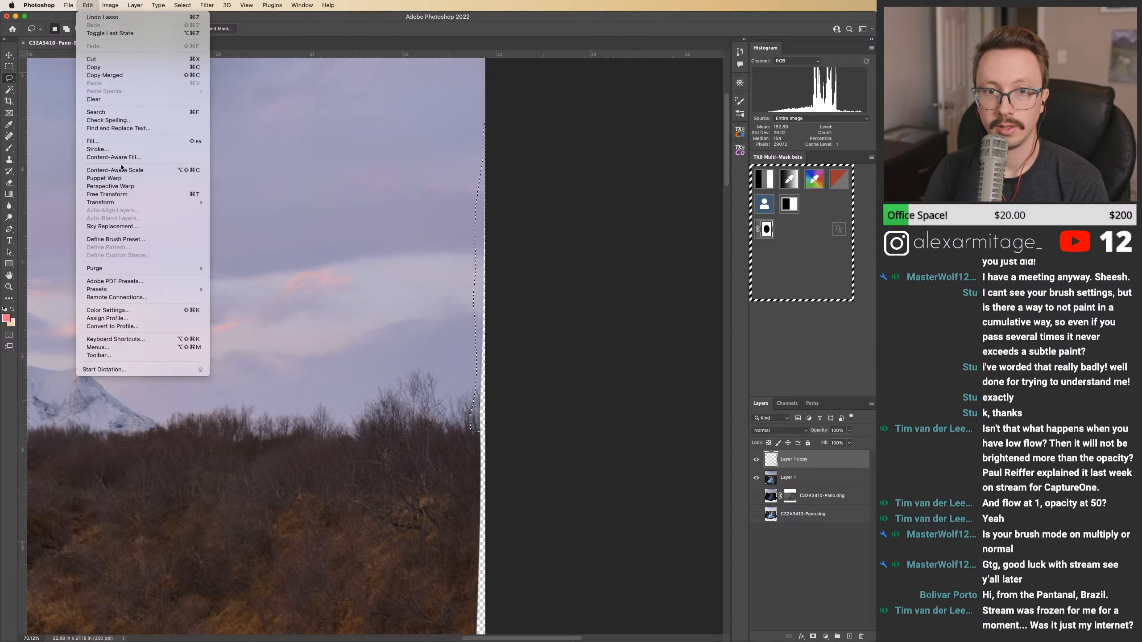
left_click(122, 158)
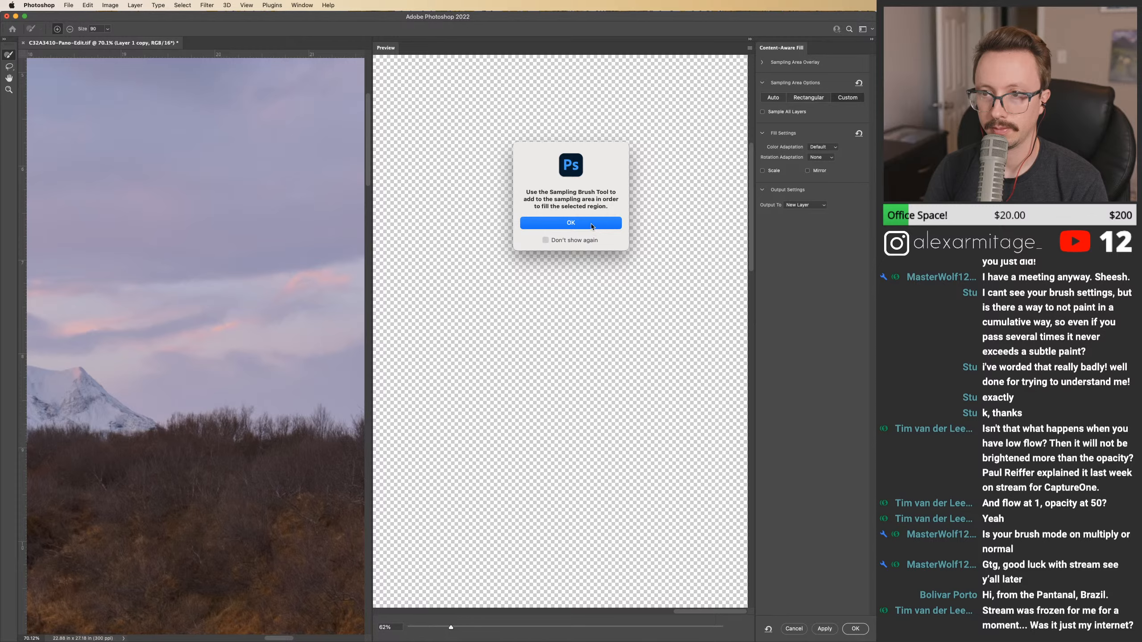
left_click(591, 224)
left_click(794, 628)
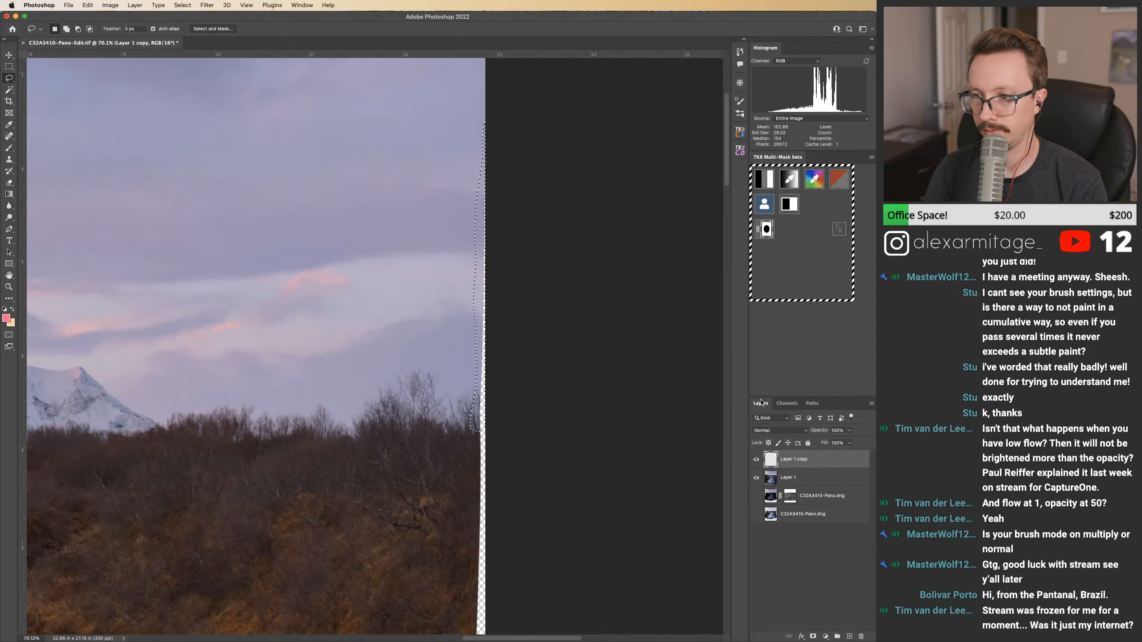
Step: Content-Aware Fill the lassoed sky and treetop sliver from Layer 1 to a new layer with automatic sampling, inspecting the enlarged preview
left_click(88, 4)
key("Return")
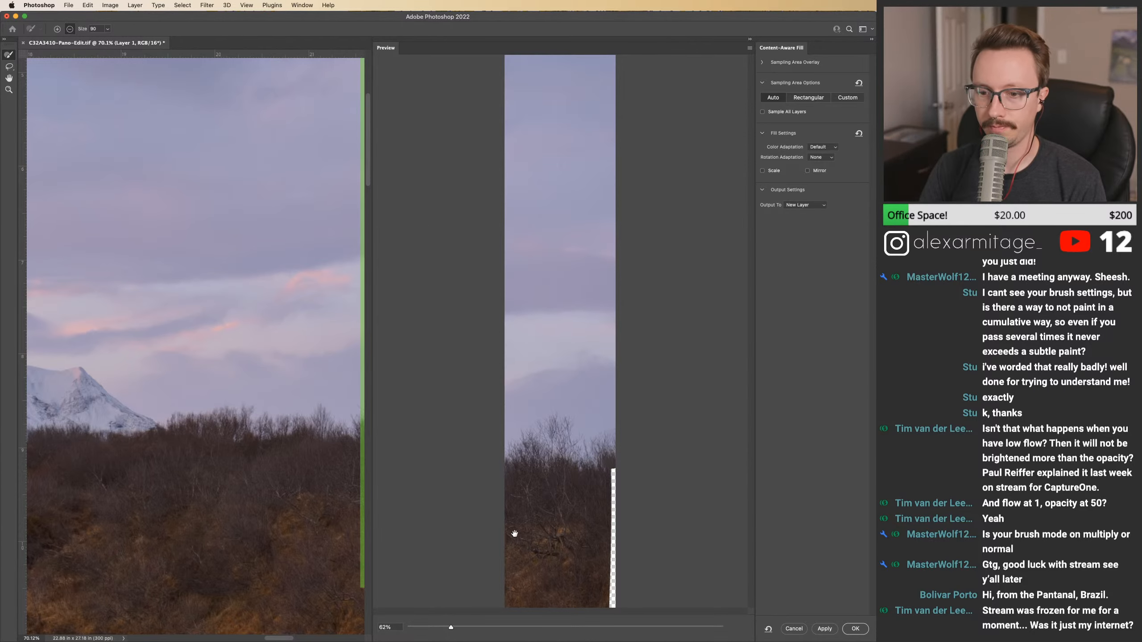
left_click_drag(452, 628, 504, 633)
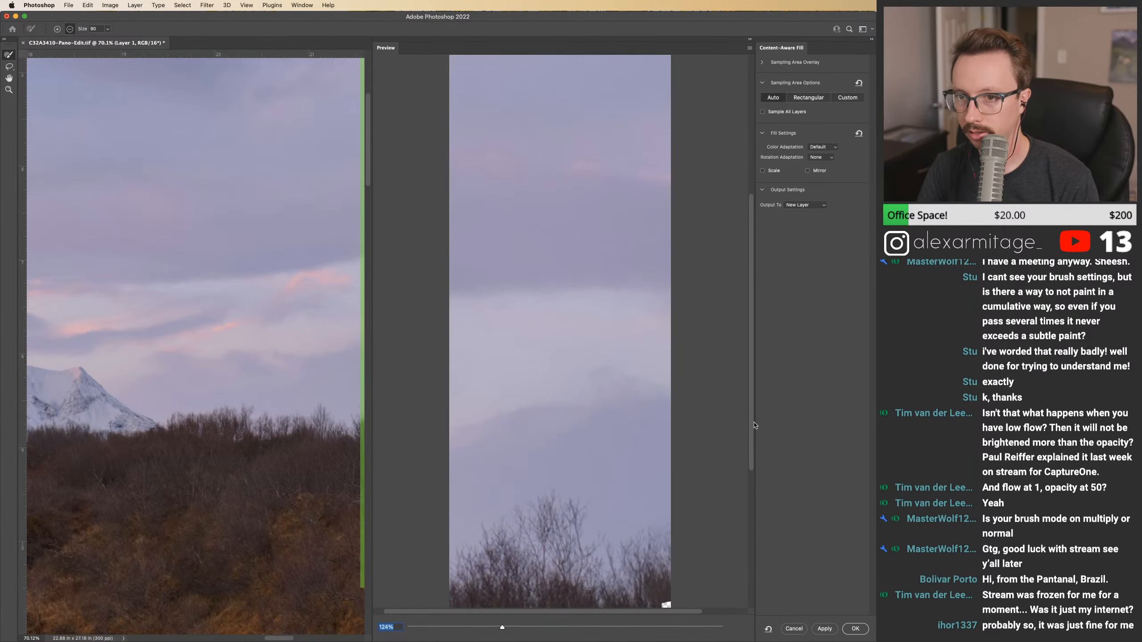
scroll(754, 423, "up", 5)
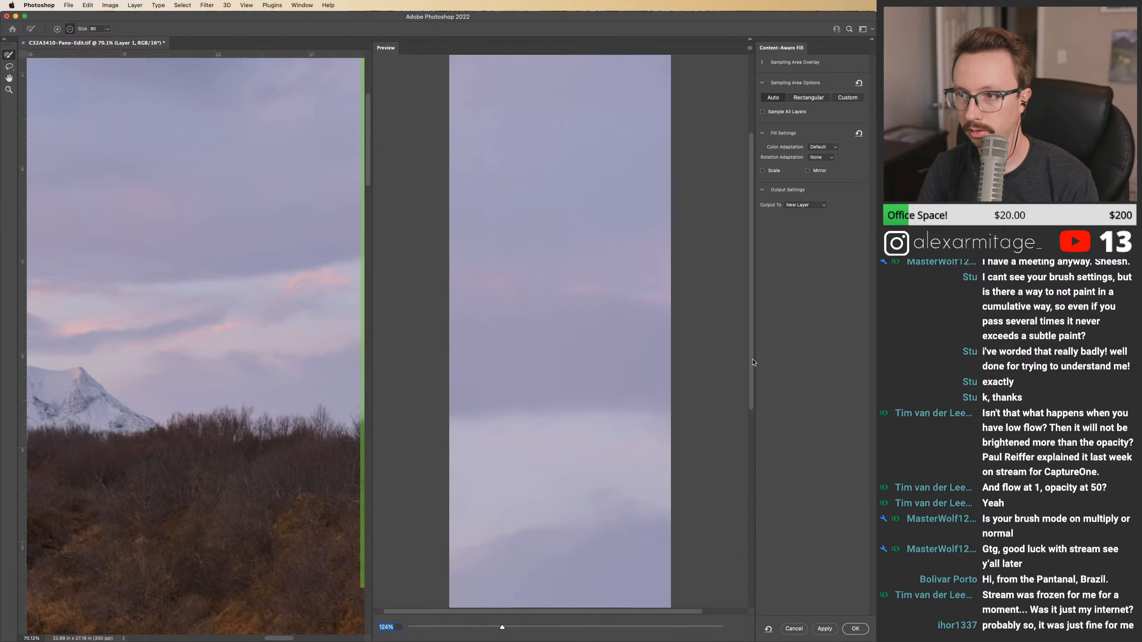
scroll(749, 419, "down", 10)
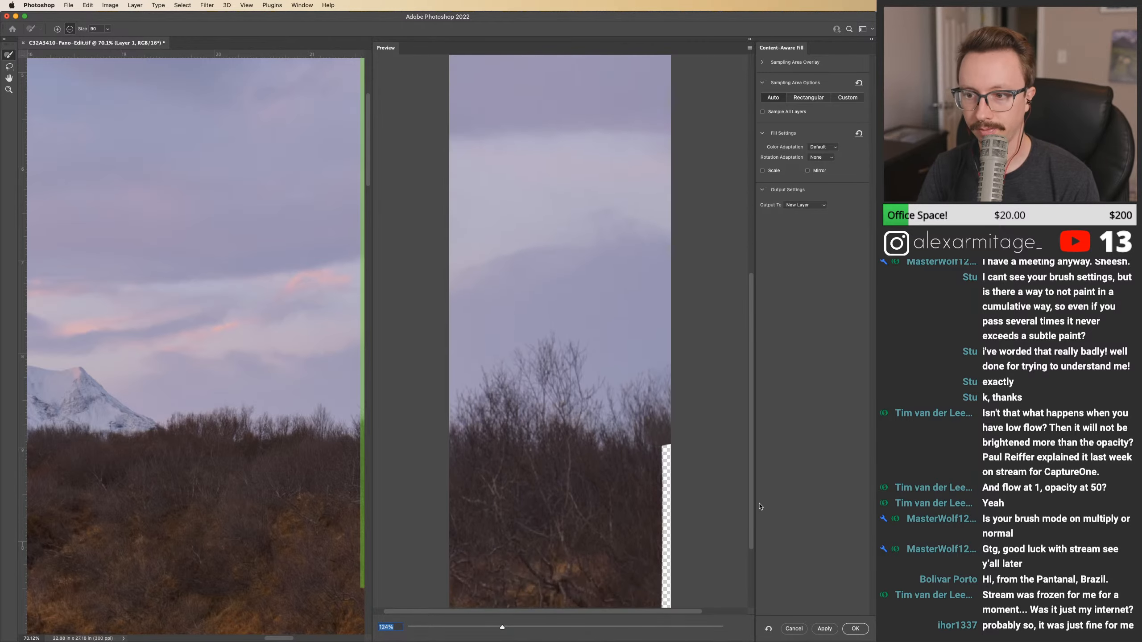
left_click(856, 630)
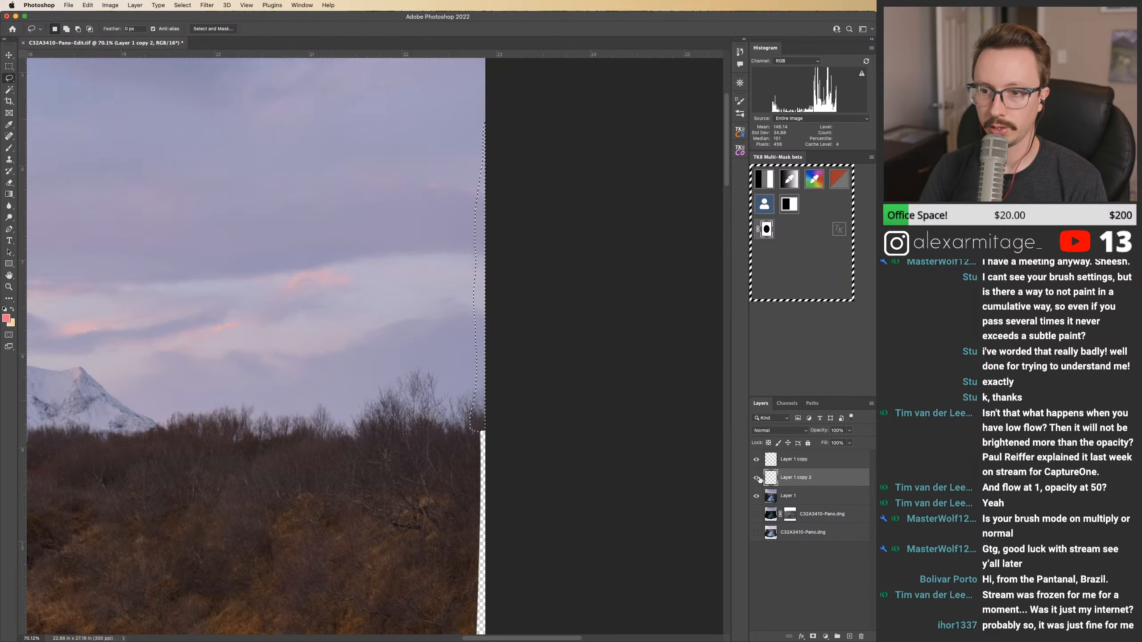
Step: Deselect and retouch the filled treetops at the image's right edge with the Spot Healing Brush
key("super+d")
key("z")
left_click_drag(477, 413, 733, 494)
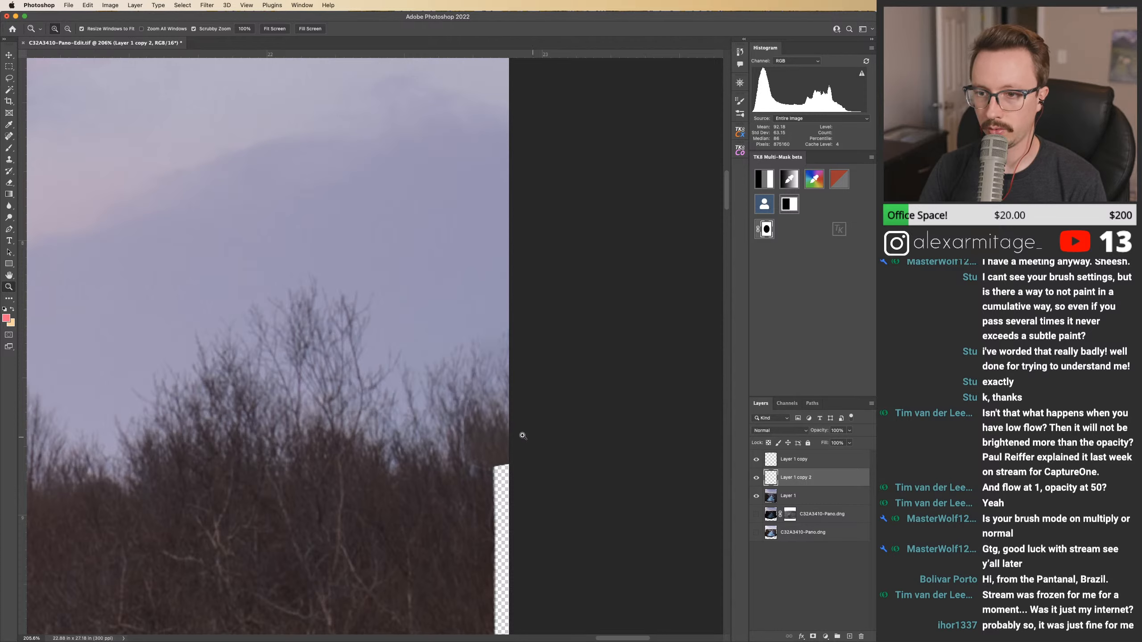
key("j")
left_click_drag(469, 408, 467, 465)
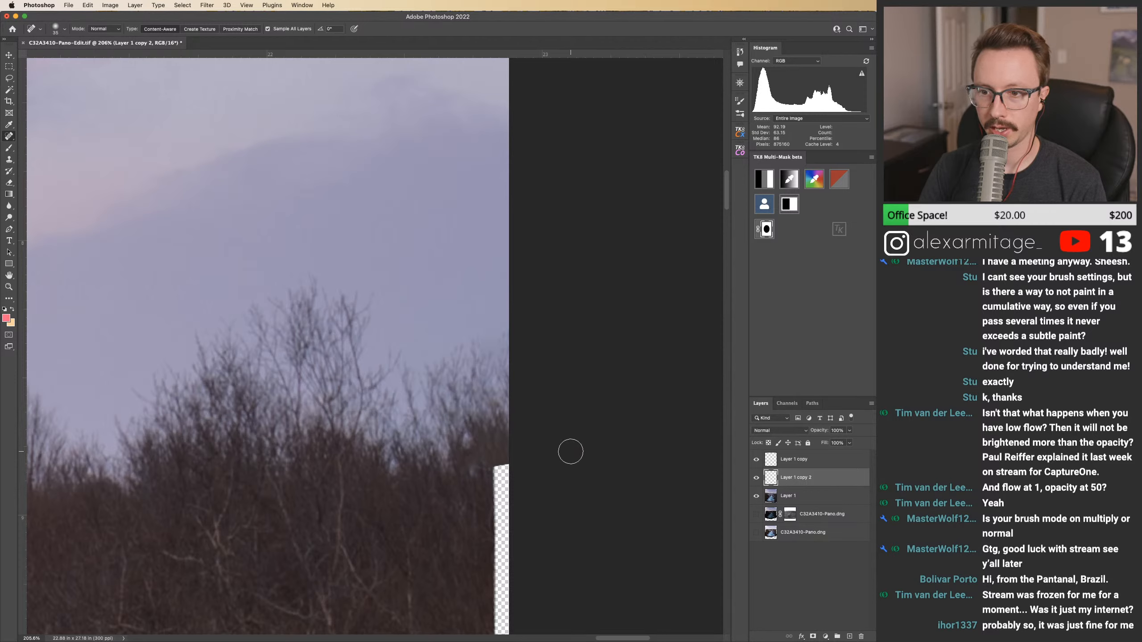
left_click_drag(475, 470, 513, 470)
Step: Select the transparent strip along the right edge of Layer 1 with the Magic Wand
key("z")
mouse_move(660, 498)
left_mouse_down()
mouse_move(583, 499)
mouse_move(538, 479)
mouse_move(525, 377)
mouse_move(461, 391)
left_mouse_up()
key("alt+bracketleft")
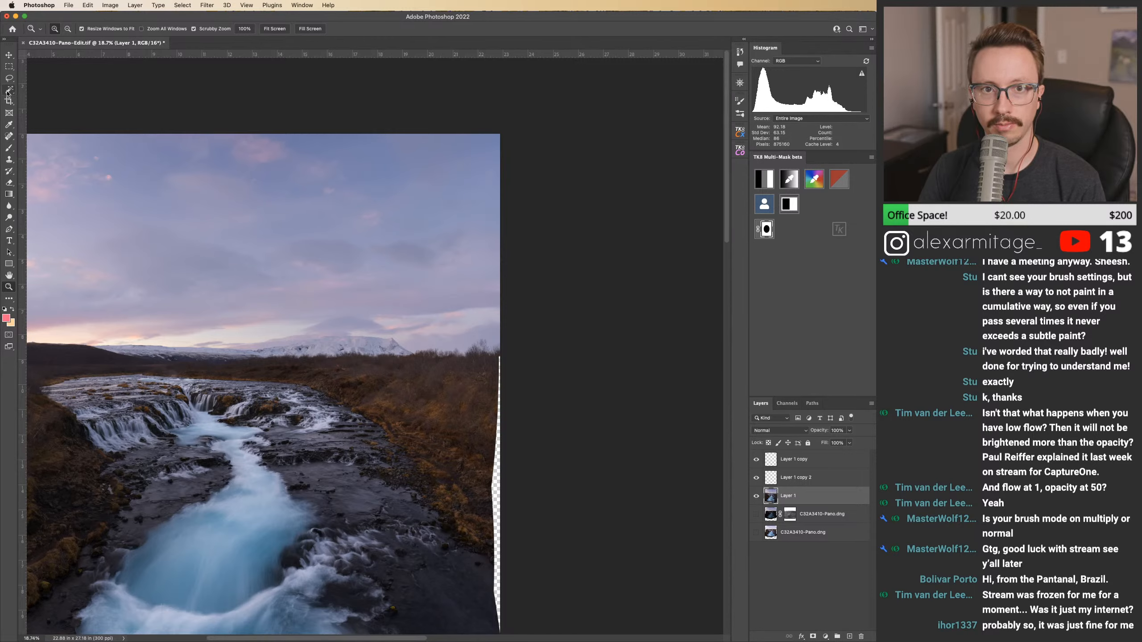
left_click(8, 91)
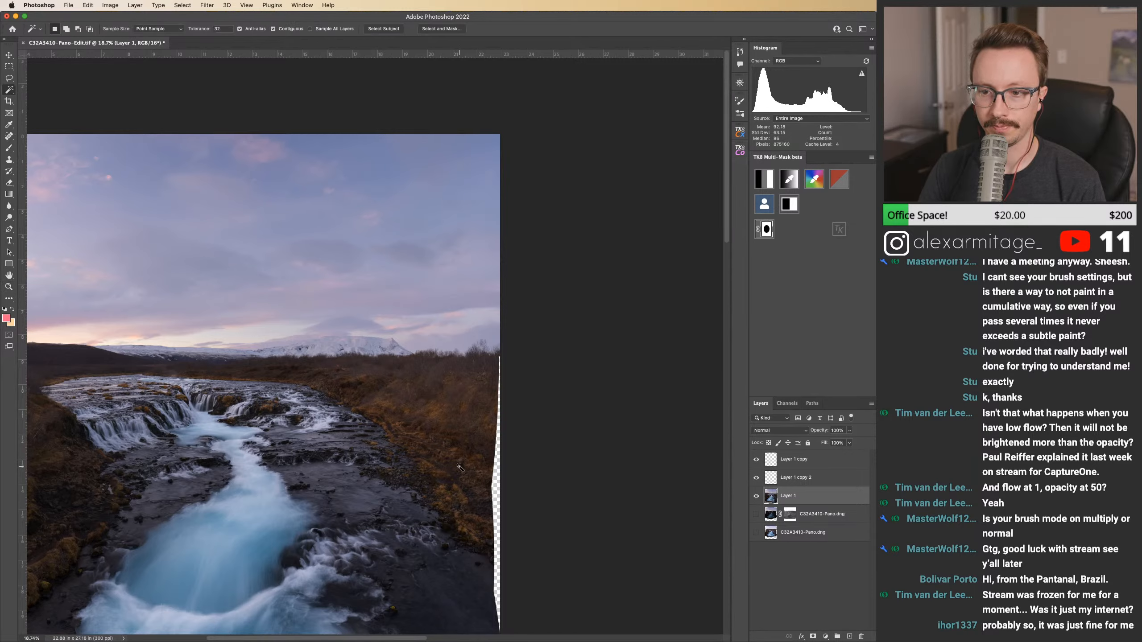
left_click(495, 489)
Step: Expand the selection of the transparent right-edge strip and check its boundary against the vegetation at close range
left_click(182, 5)
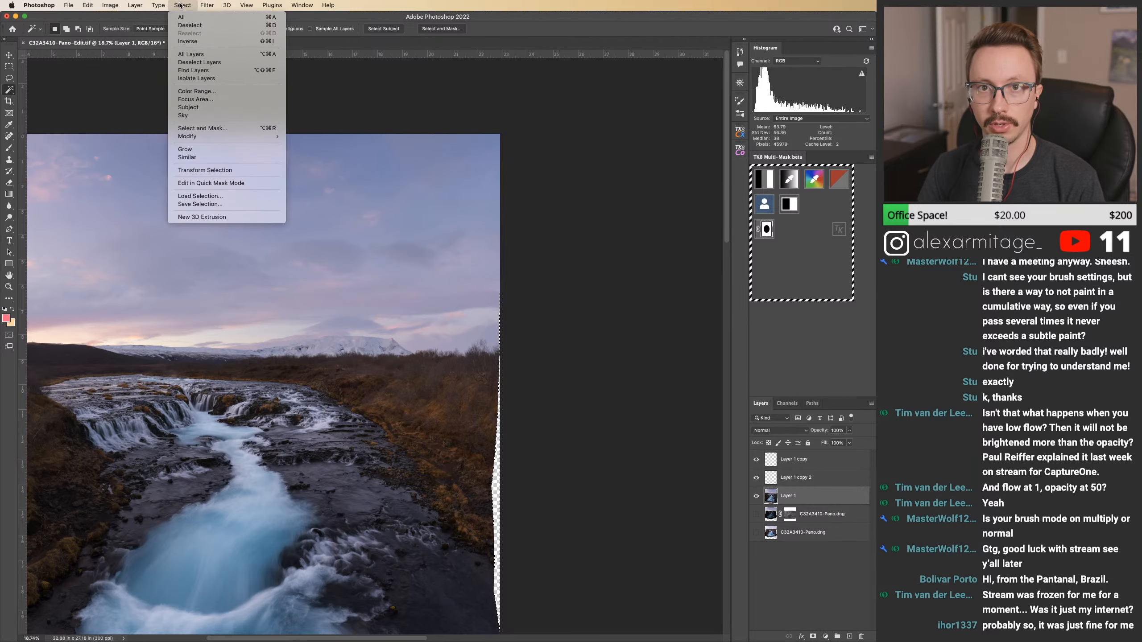
mouse_move(207, 136)
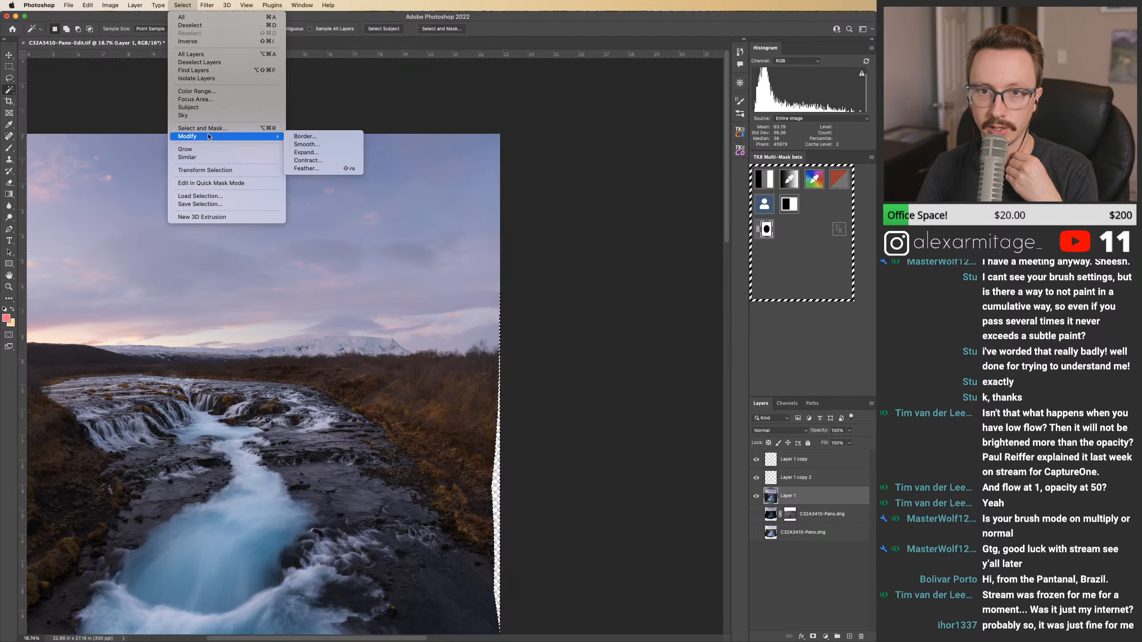
left_click(322, 153)
key("Return")
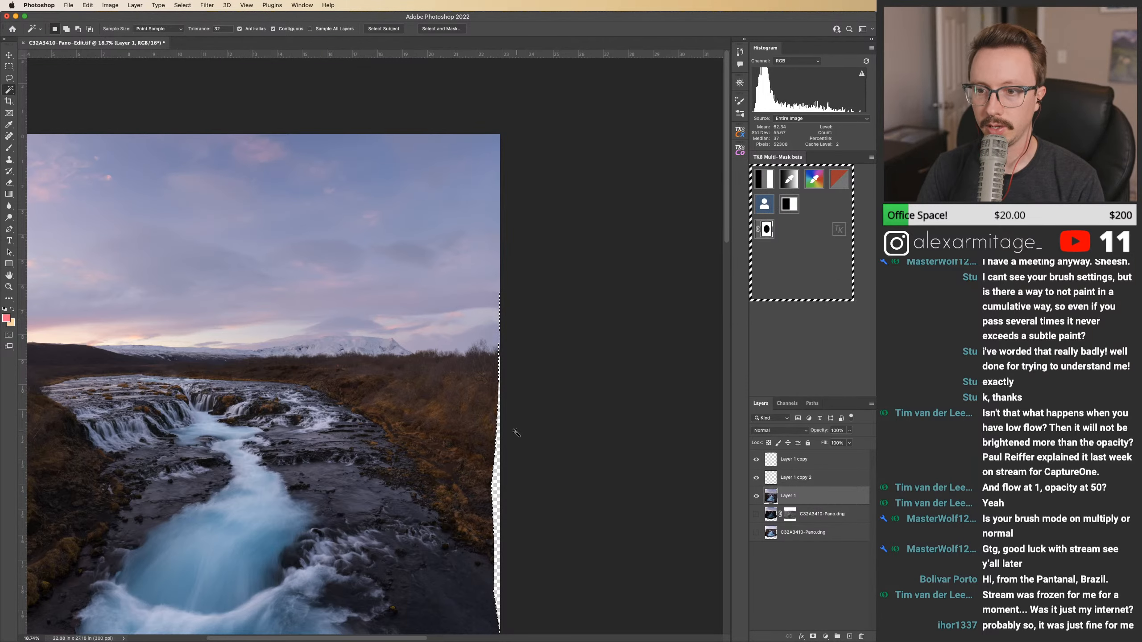
key("z")
left_click_drag(497, 451, 601, 440)
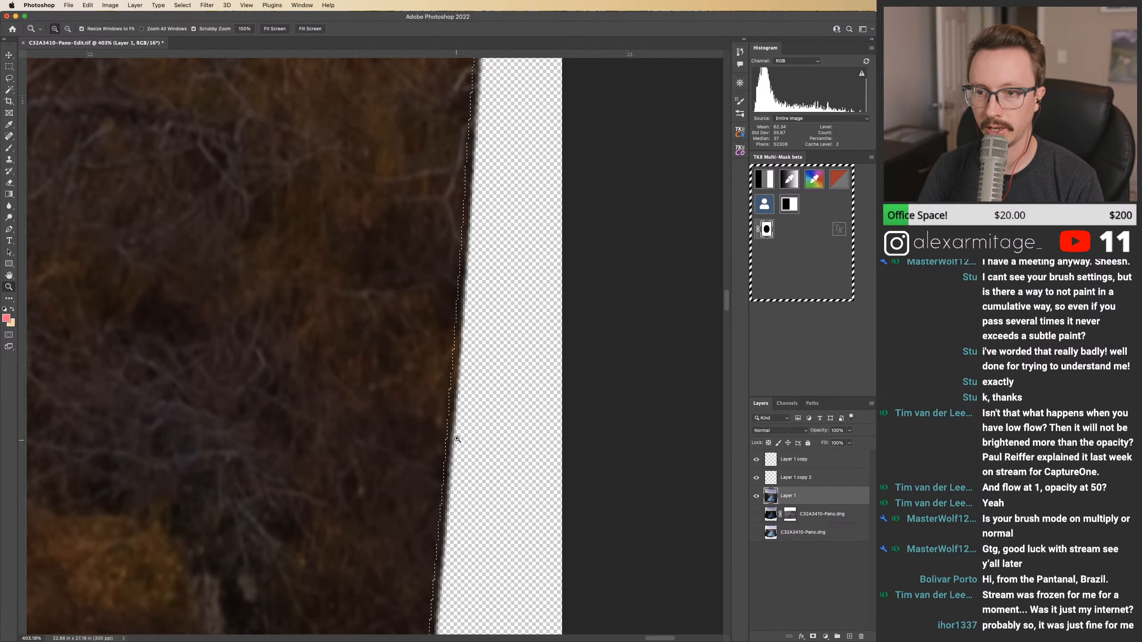
left_click_drag(493, 433, 406, 437)
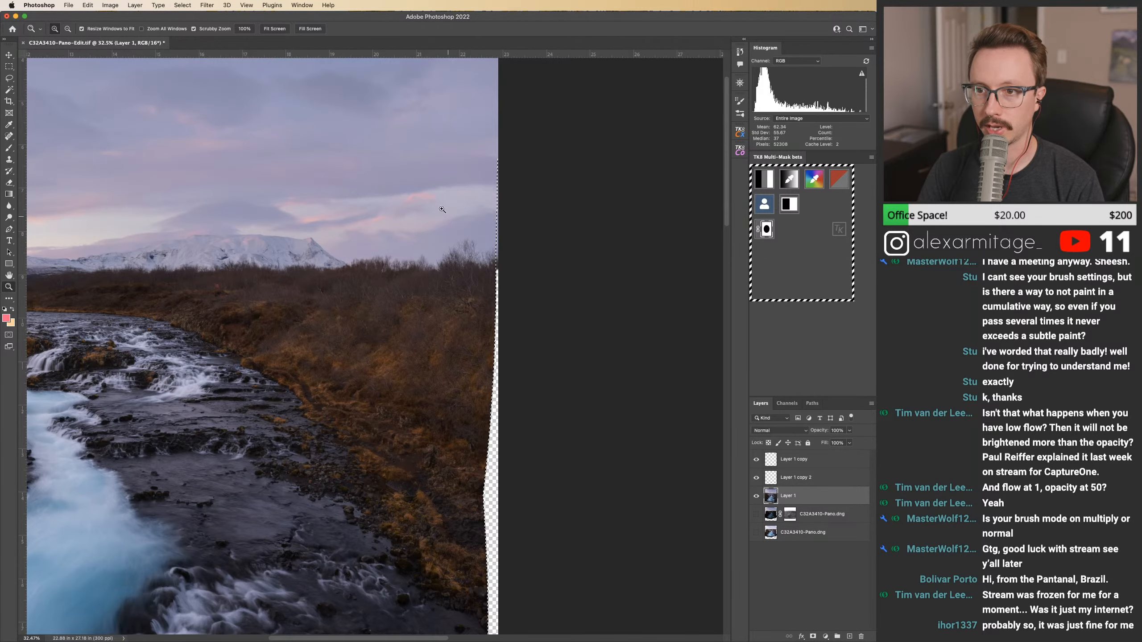
Step: Content-Aware Fill the selected right-edge strip to a new layer with automatic sampling, and deselect
left_click(86, 5)
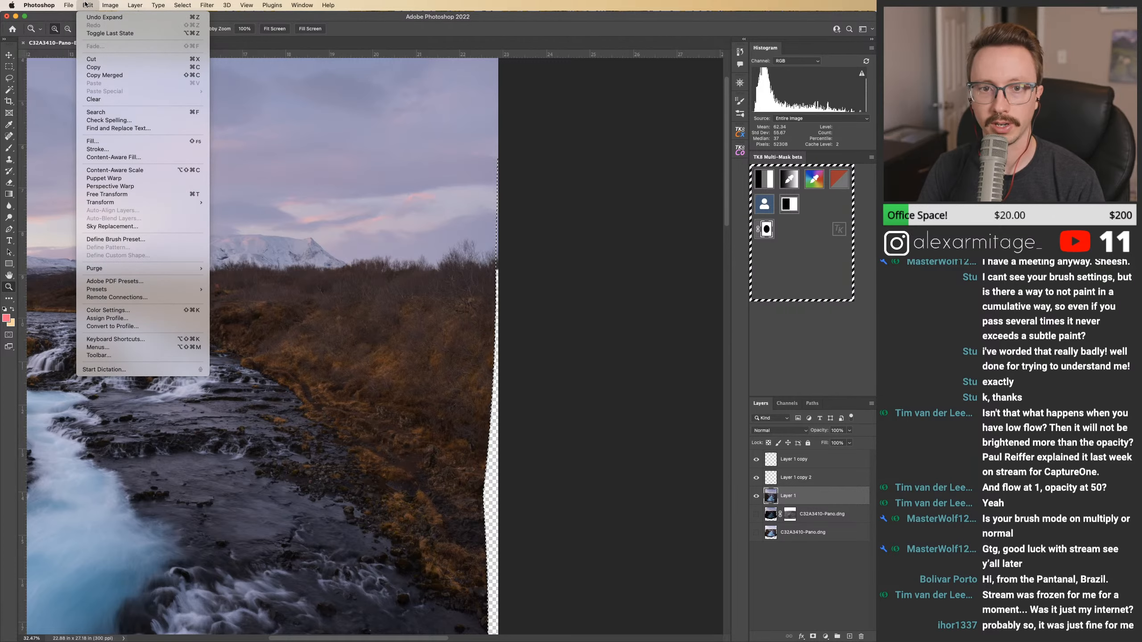
left_click(114, 157)
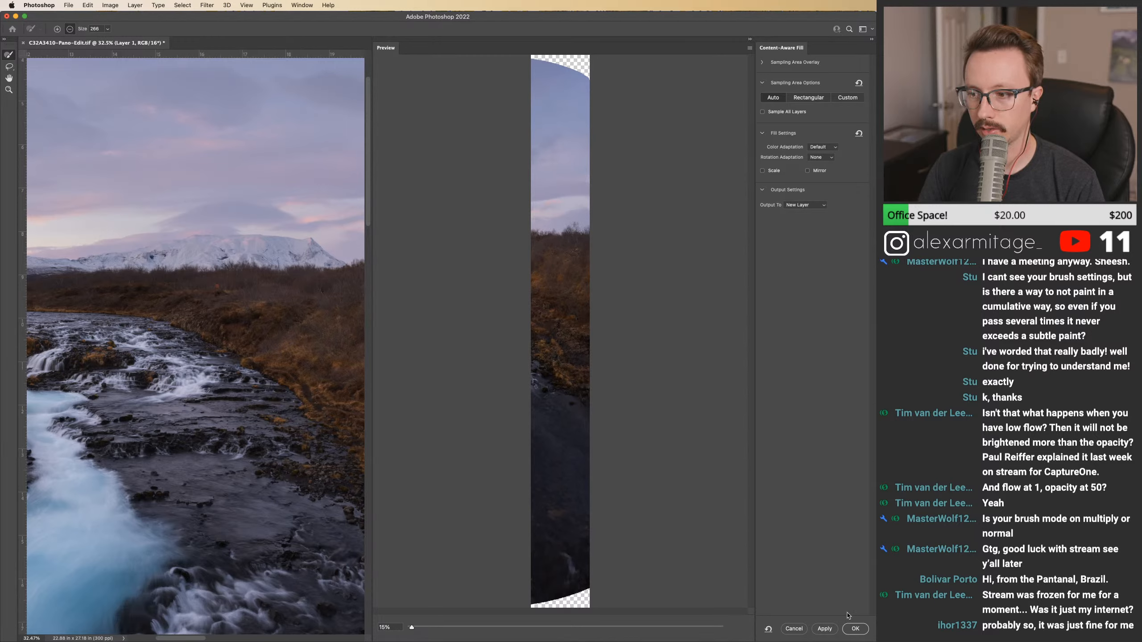
key("Return")
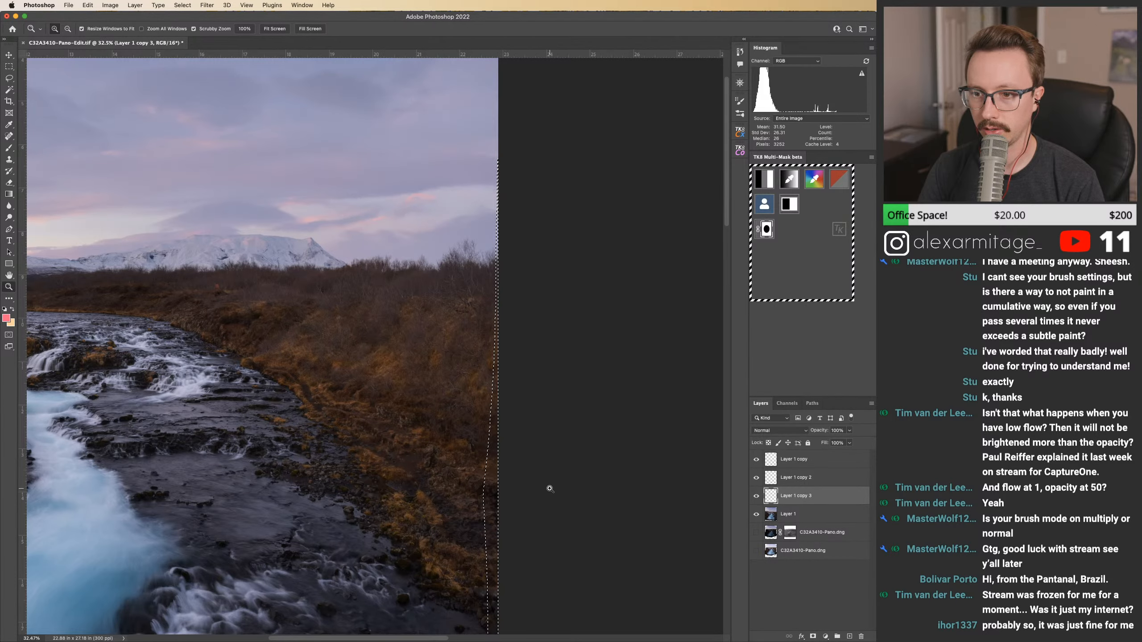
scroll(541, 472, "down", 1)
scroll(540, 473, "down", 10)
key("ctrl+d")
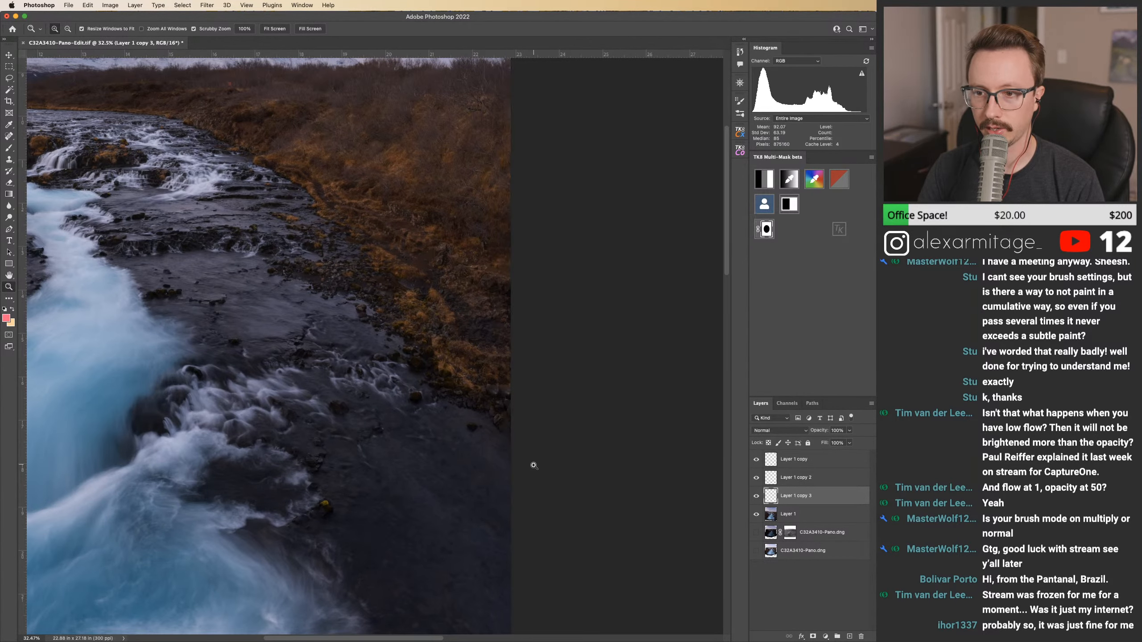
Step: Examine the filled dark water along the right edge at close range, switching the fill layer's visibility to compare before and after
left_click_drag(518, 533, 558, 339)
mouse_move(499, 478)
left_mouse_down()
mouse_move(533, 488)
mouse_move(506, 493)
mouse_move(481, 467)
left_mouse_up()
key("j")
mouse_move(532, 351)
left_mouse_down()
mouse_move(540, 411)
mouse_move(554, 416)
left_mouse_up()
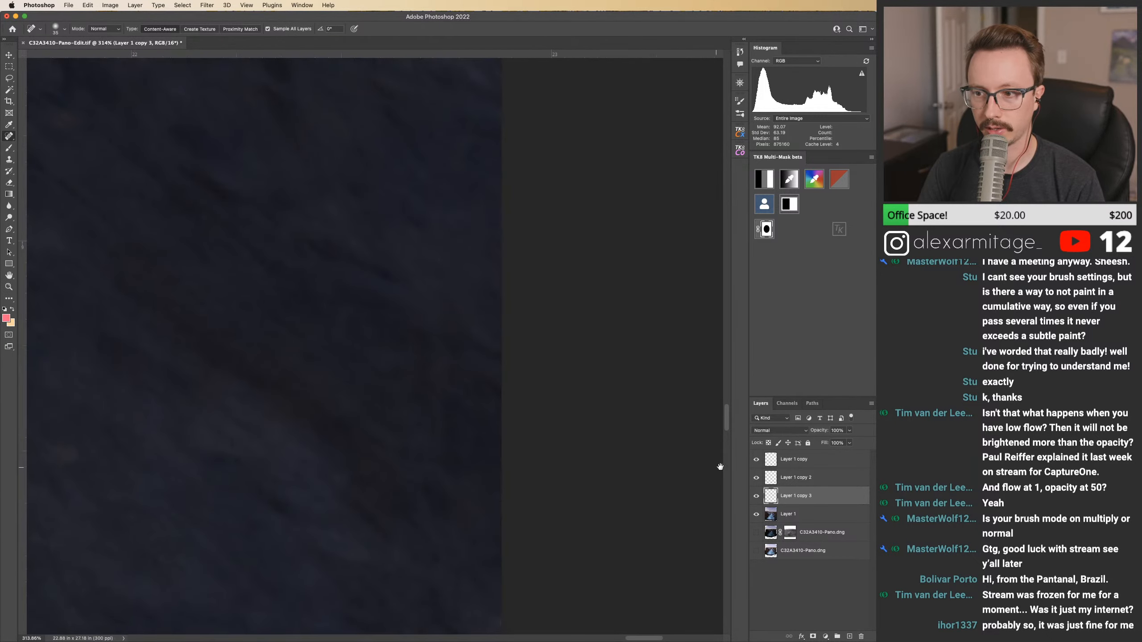
key("super+comma")
key("super+comma")
key("super+comma")
key("super+comma")
key("super+space")
mouse_move(477, 377)
left_mouse_down()
mouse_move(518, 393)
mouse_move(490, 404)
left_mouse_up()
key("super+comma")
key("super+comma")
left_click_drag(563, 326, 567, 524)
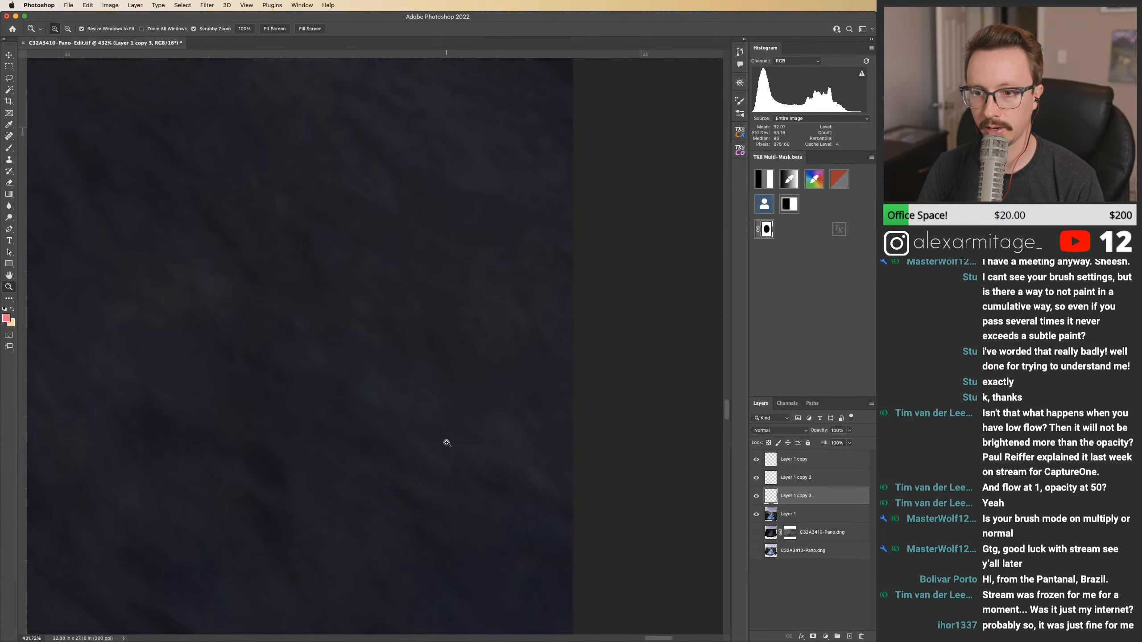
left_click_drag(439, 439, 466, 567)
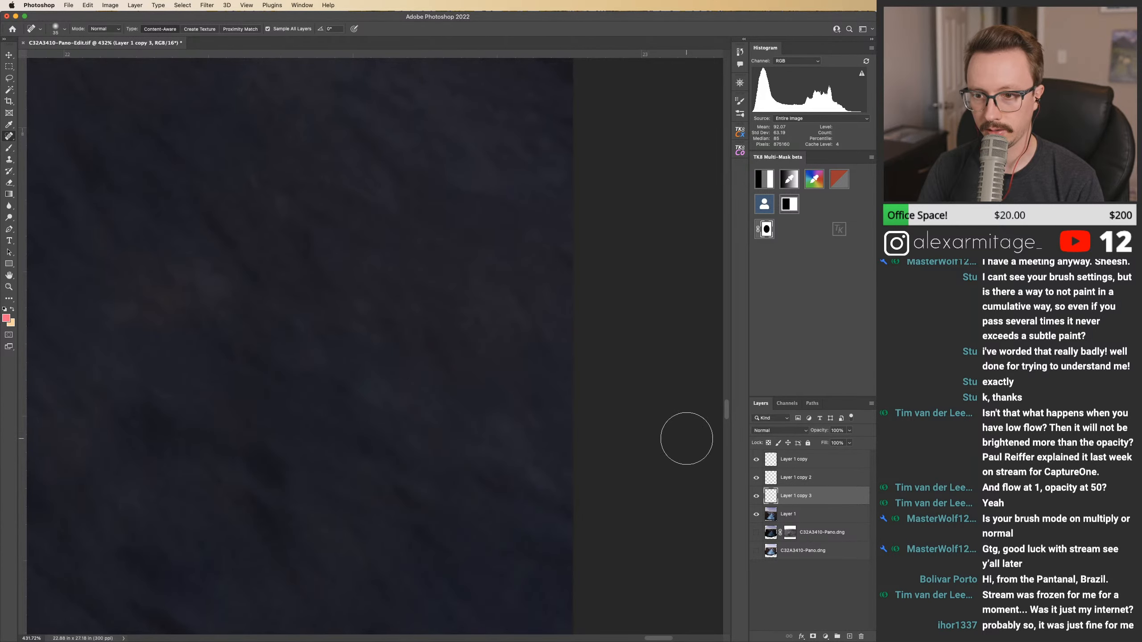
left_click_drag(527, 344, 584, 496)
key("super+comma")
key("super+comma")
left_click_drag(607, 404, 475, 496)
left_click_drag(459, 388, 483, 494)
left_click_drag(372, 272, 365, 473)
left_click_drag(515, 453, 495, 251)
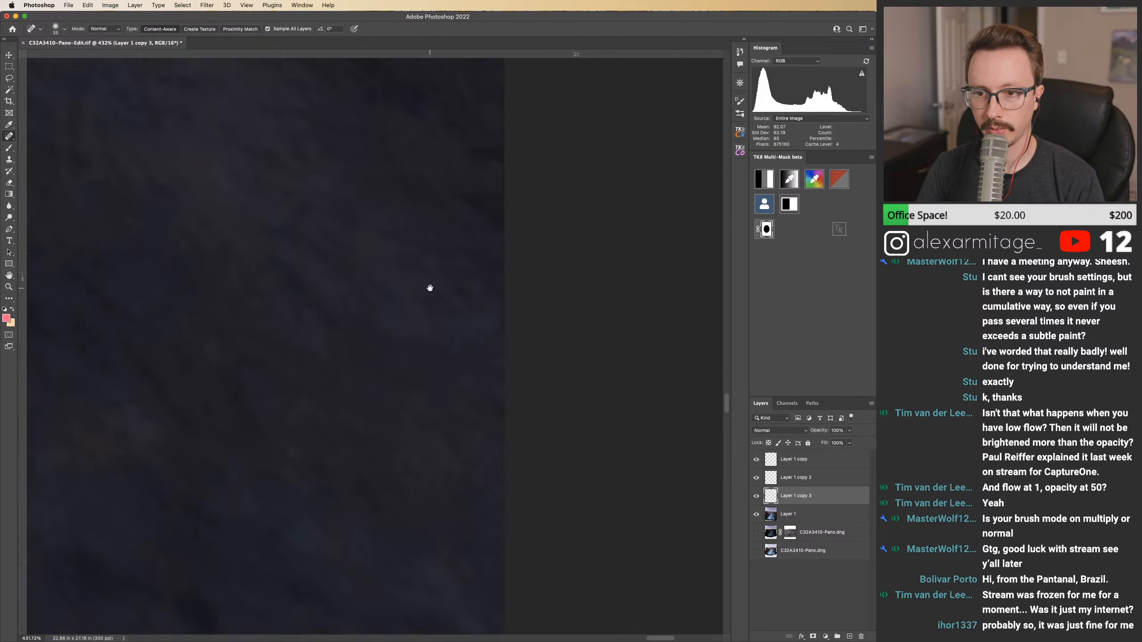
left_click_drag(347, 258, 327, 420)
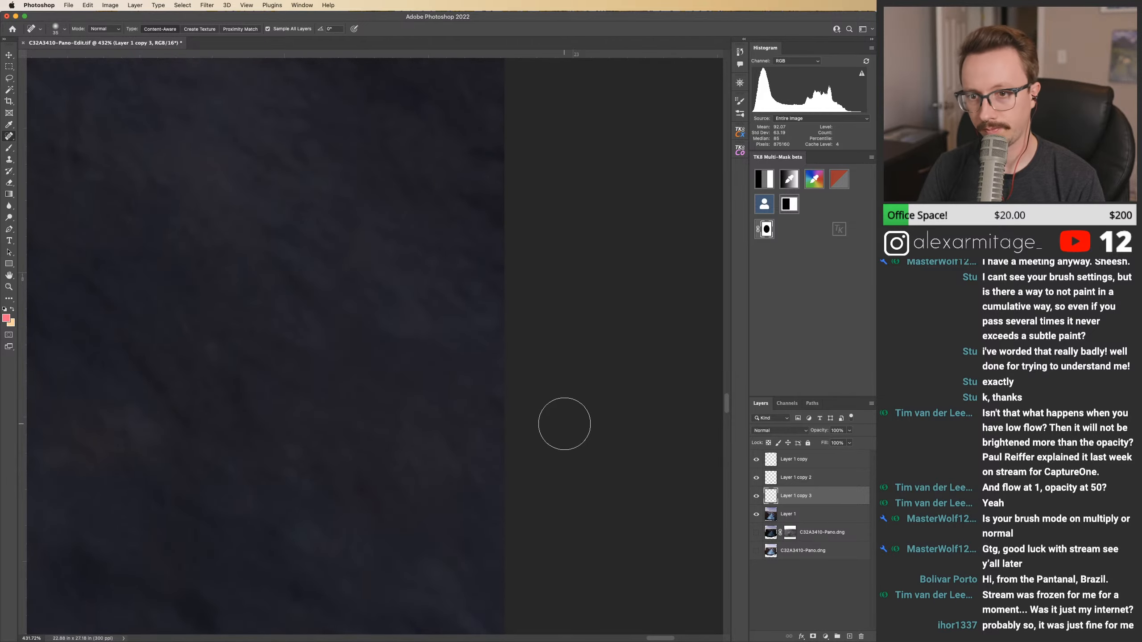
left_click_drag(402, 289, 489, 367)
key("super+comma")
key("super+comma")
Step: Examine the filled rocks and grassy bank along the right edge, switching the fill layer off and on for comparison
key("z")
left_click_drag(568, 338, 520, 360)
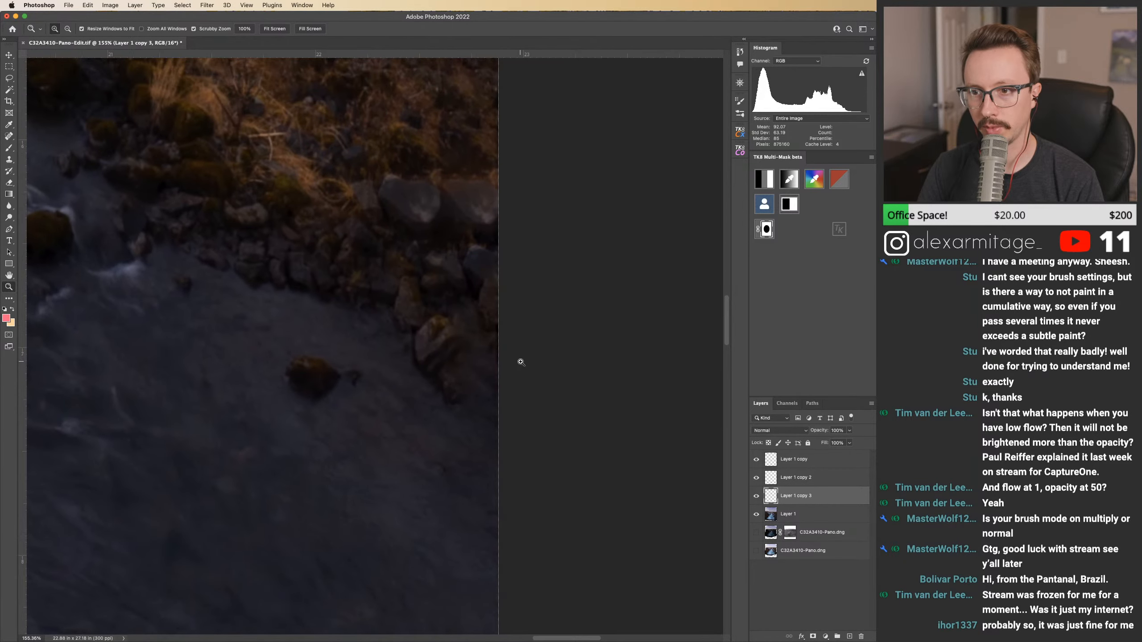
left_click_drag(500, 283, 486, 395)
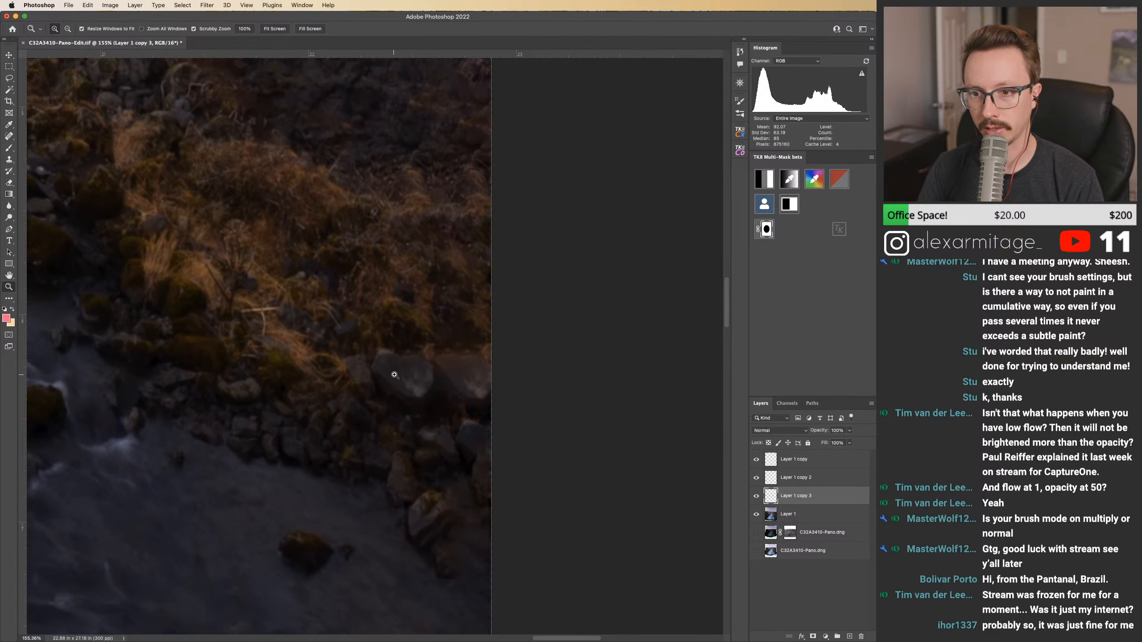
left_click_drag(487, 385, 518, 388)
key("super+comma")
key("super+comma")
key("b")
left_click_drag(448, 297, 478, 507)
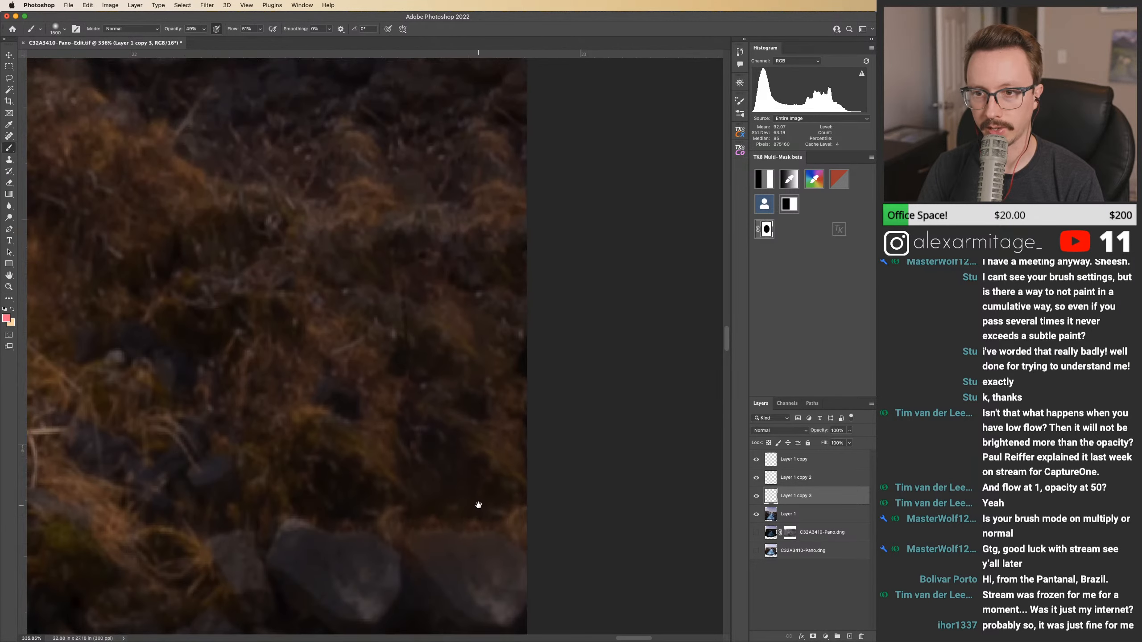
key("super+comma")
key("super+comma")
left_click_drag(453, 301, 418, 461)
key("super+comma")
key("super+comma")
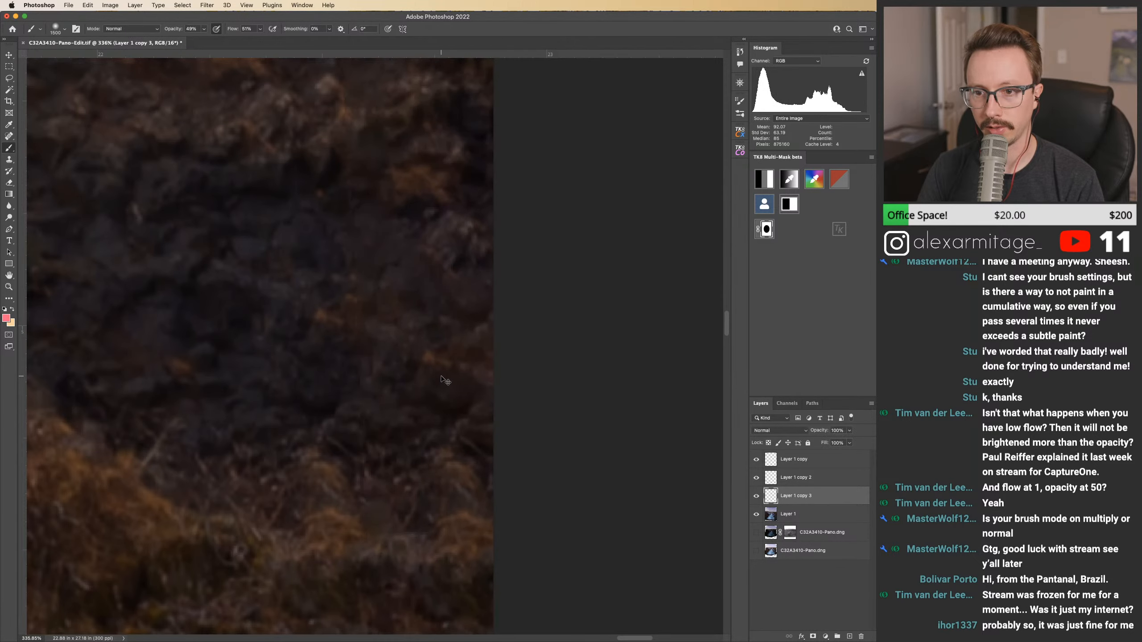
left_click_drag(412, 299, 449, 416)
key("super+comma")
key("super+comma")
key("super+space")
left_click_drag(433, 309, 440, 444)
key("super+comma")
key("super+comma")
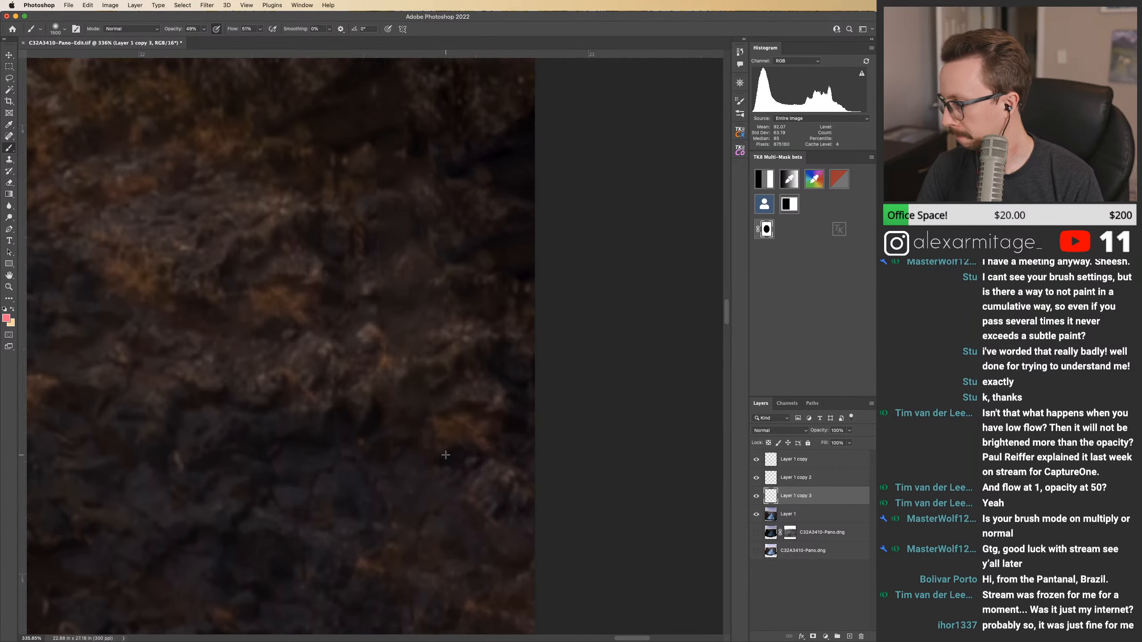
Step: Inspect the filled shrubs farther up the right edge for seams and repeated patterns, comparing with the fill layer hidden
left_click_drag(431, 383, 482, 439)
key("super+space")
key("super+space")
left_click_drag(529, 471, 522, 383)
left_click_drag(527, 522, 482, 334)
key("super+comma")
key("super+comma")
key("super+comma")
key("super+comma")
key("super+comma")
key("super+comma")
left_click_drag(476, 277, 468, 480)
key("super+space")
left_click_drag(466, 388, 538, 386)
scroll(451, 431, "down", 5)
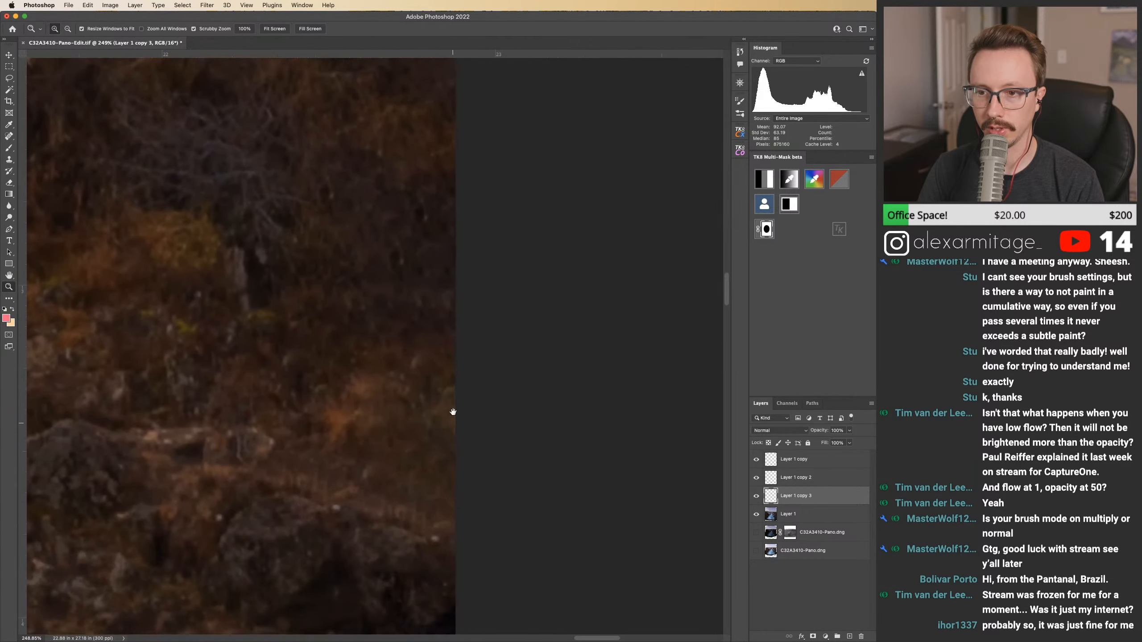
Step: Lasso a freehand selection around the duplicated boulder at the right edge of the riverbank, extending past the image border
scroll(438, 375, "left", 3)
scroll(423, 247, "down", 10)
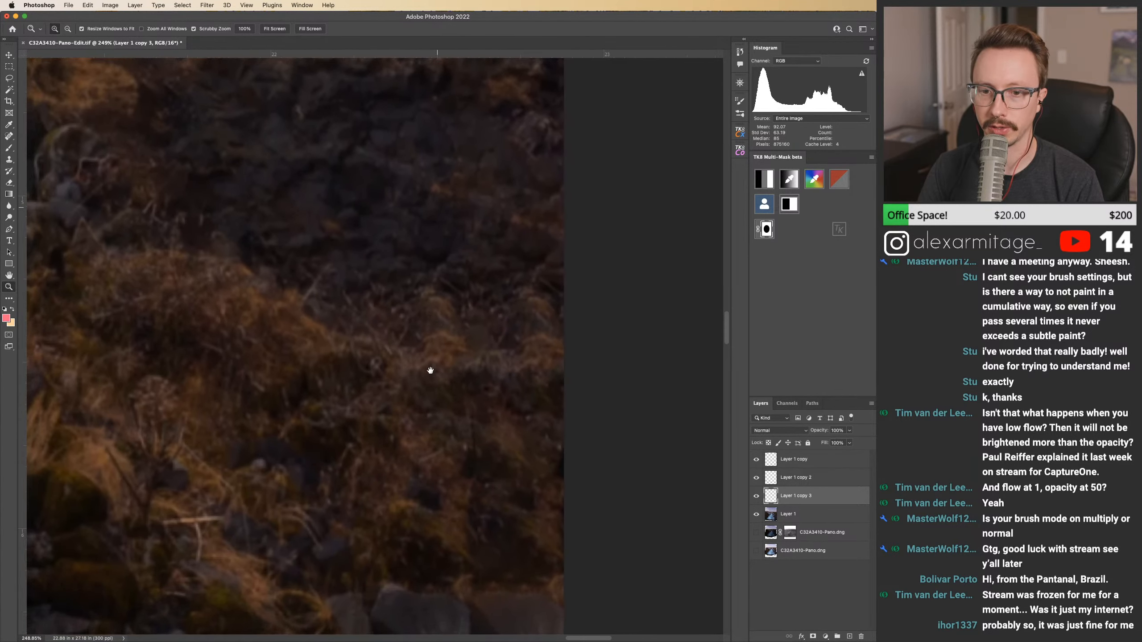
scroll(441, 173, "right", 3)
scroll(383, 323, "up", 3)
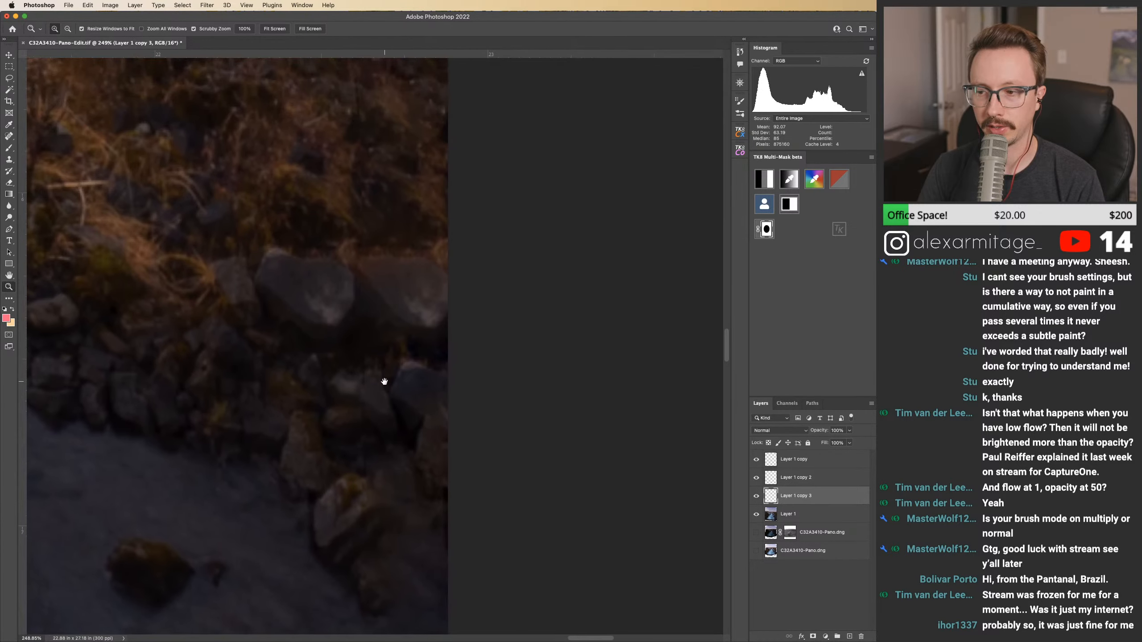
key("j")
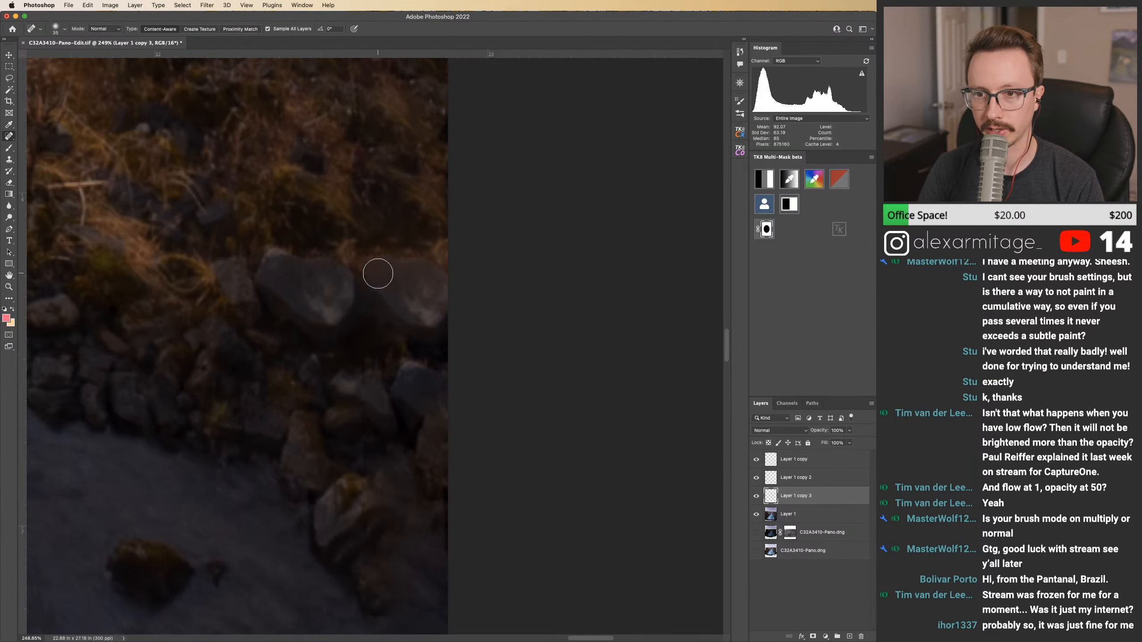
key("l")
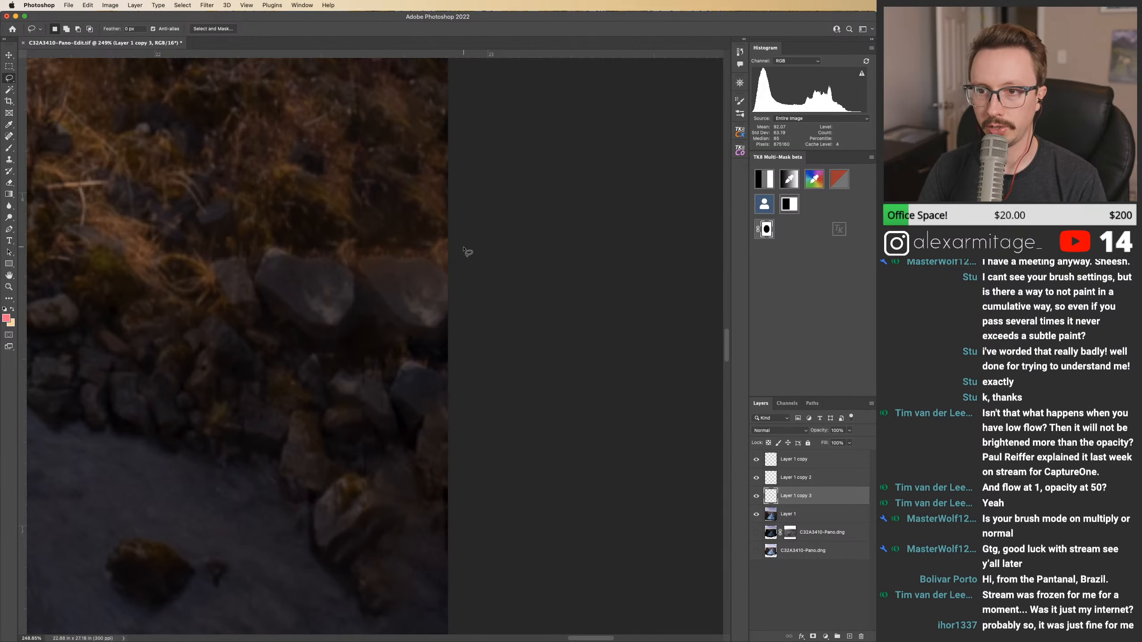
left_click(773, 516)
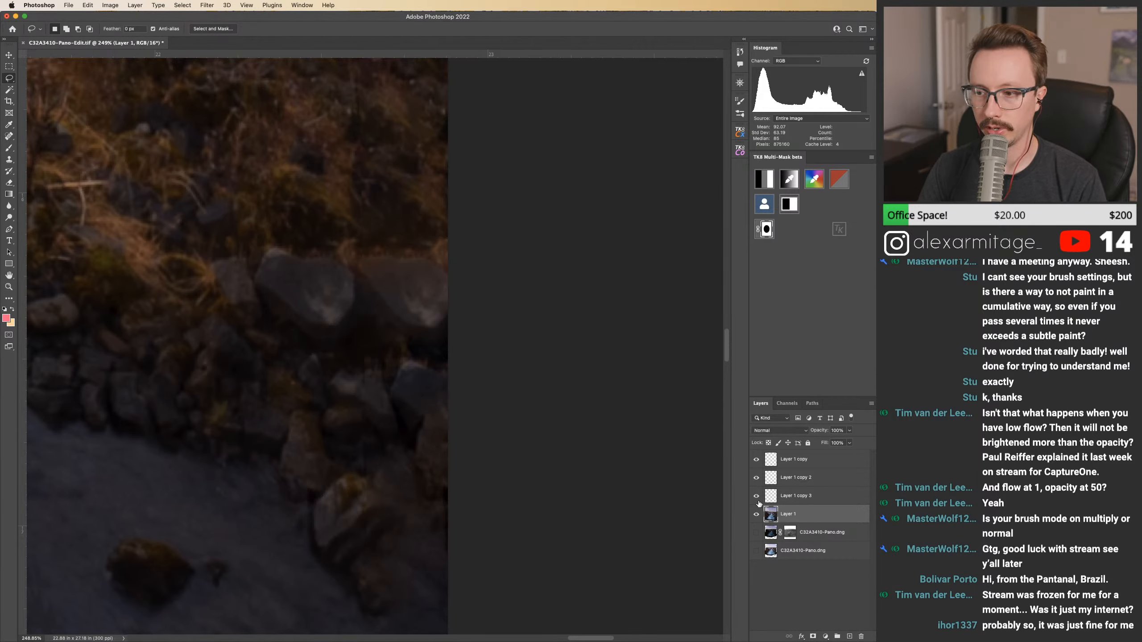
left_click(772, 499)
left_click(757, 497)
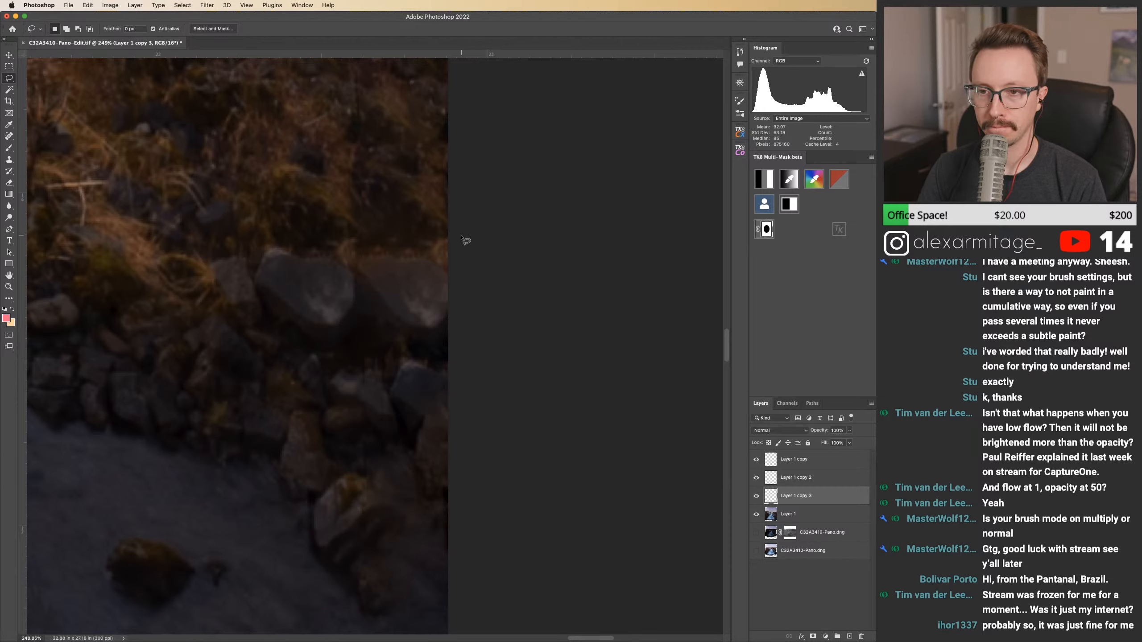
left_click_drag(412, 232, 343, 246)
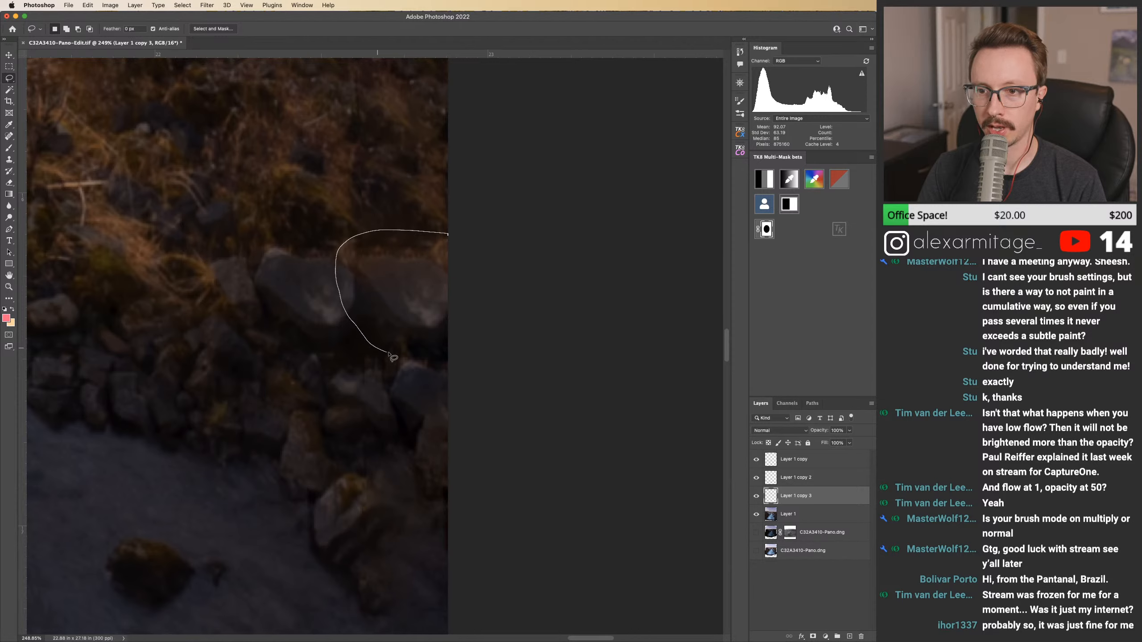
left_click_drag(472, 365, 497, 365)
left_click(757, 497)
left_click(757, 497)
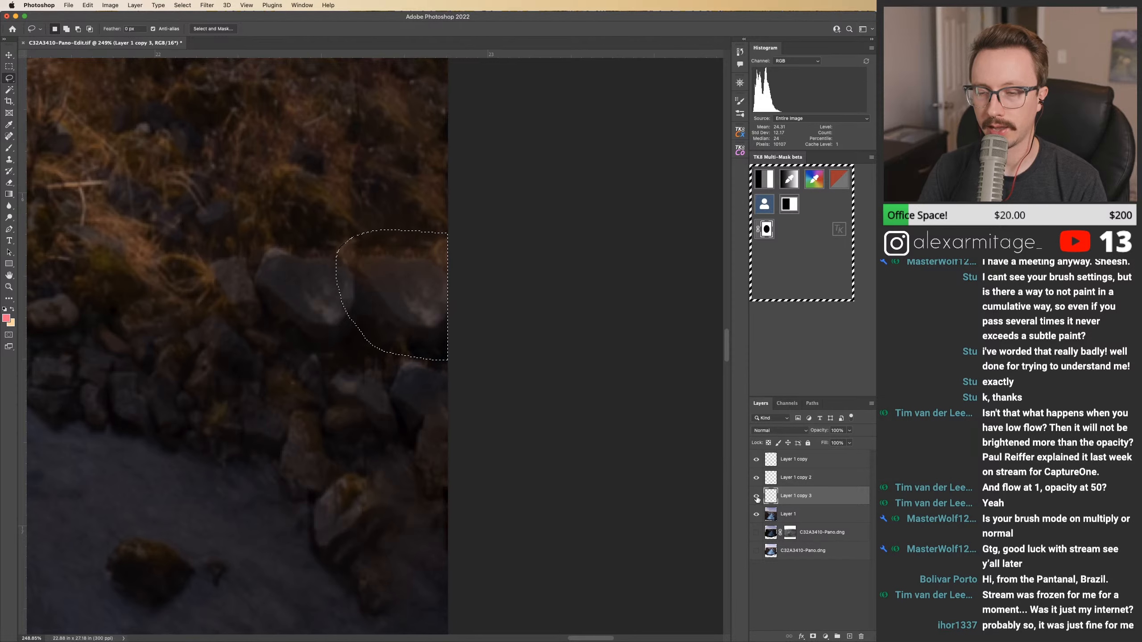
left_click(787, 514, "shift")
left_click(88, 5)
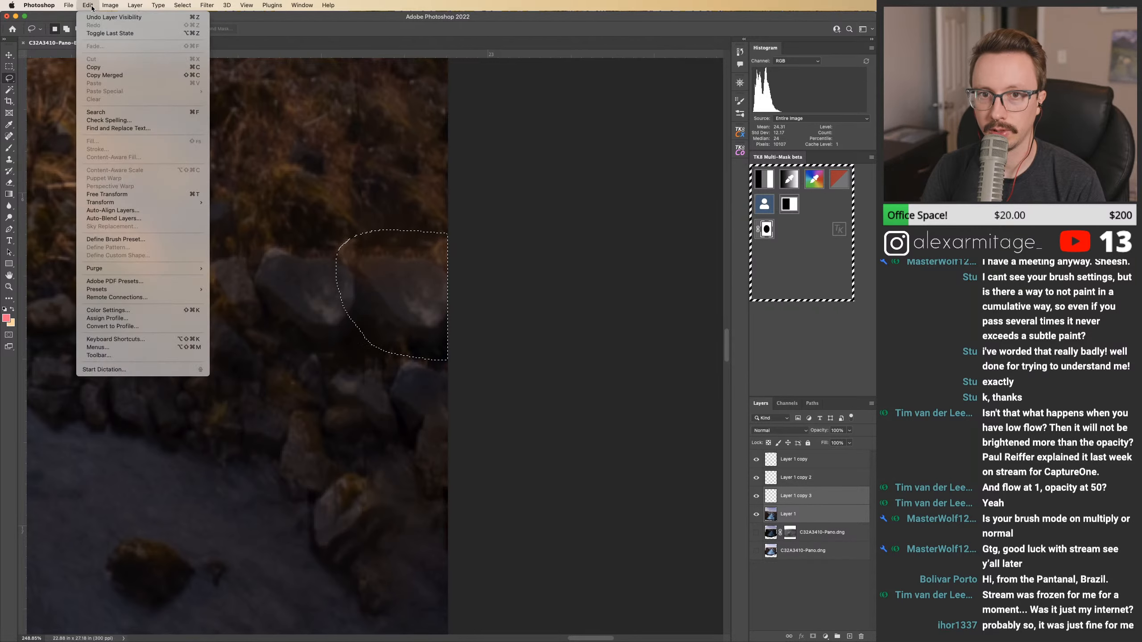
left_click(253, 85)
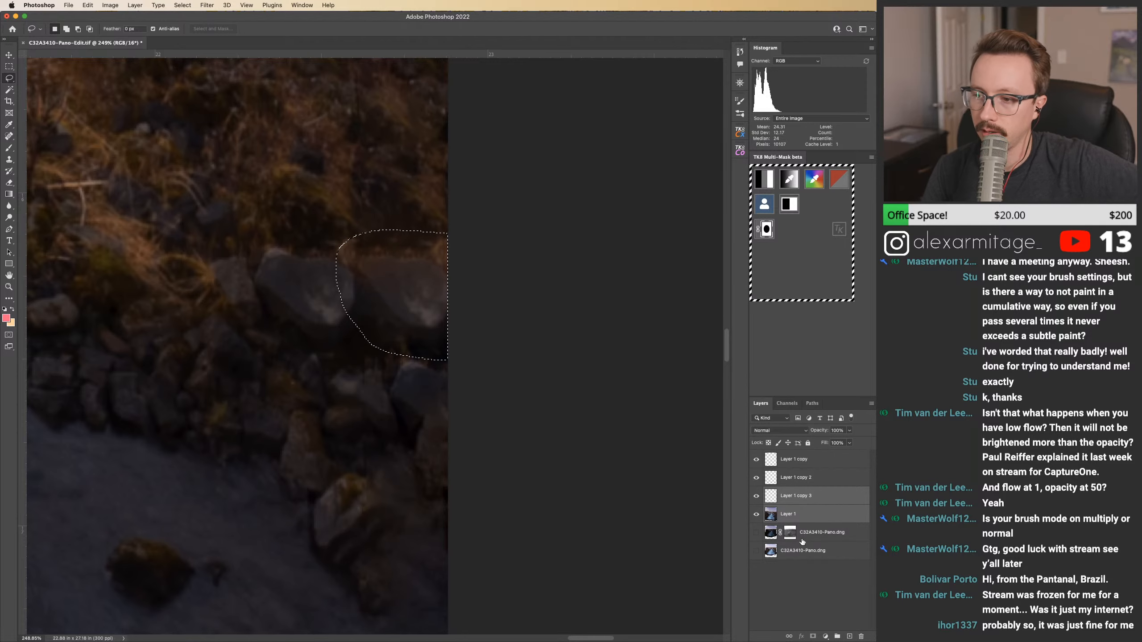
left_click(778, 518)
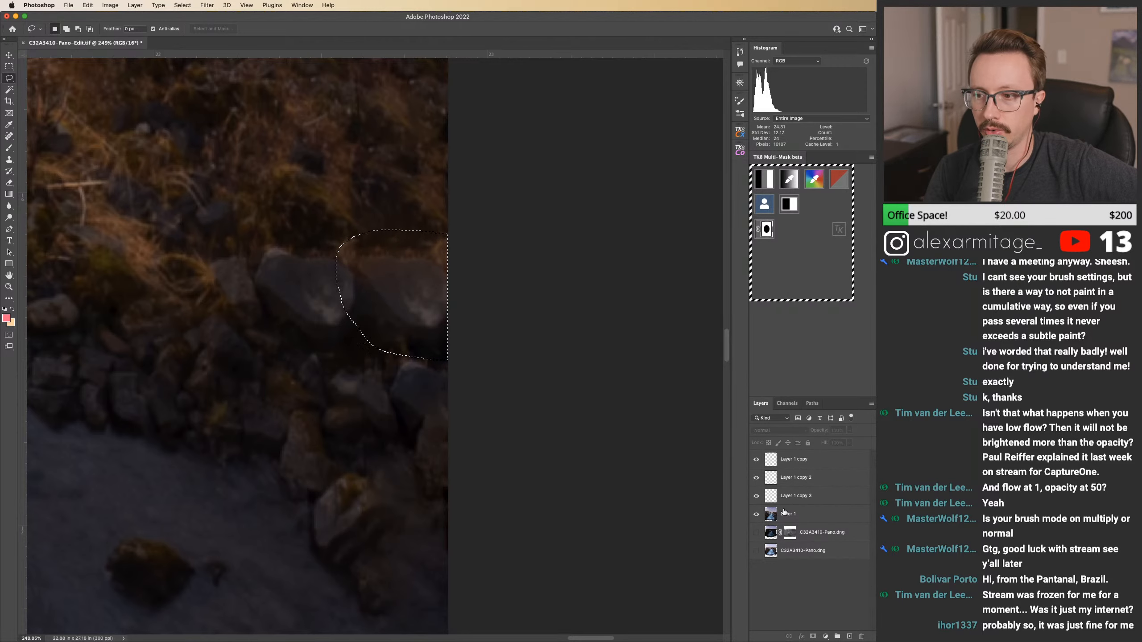
left_click(772, 497)
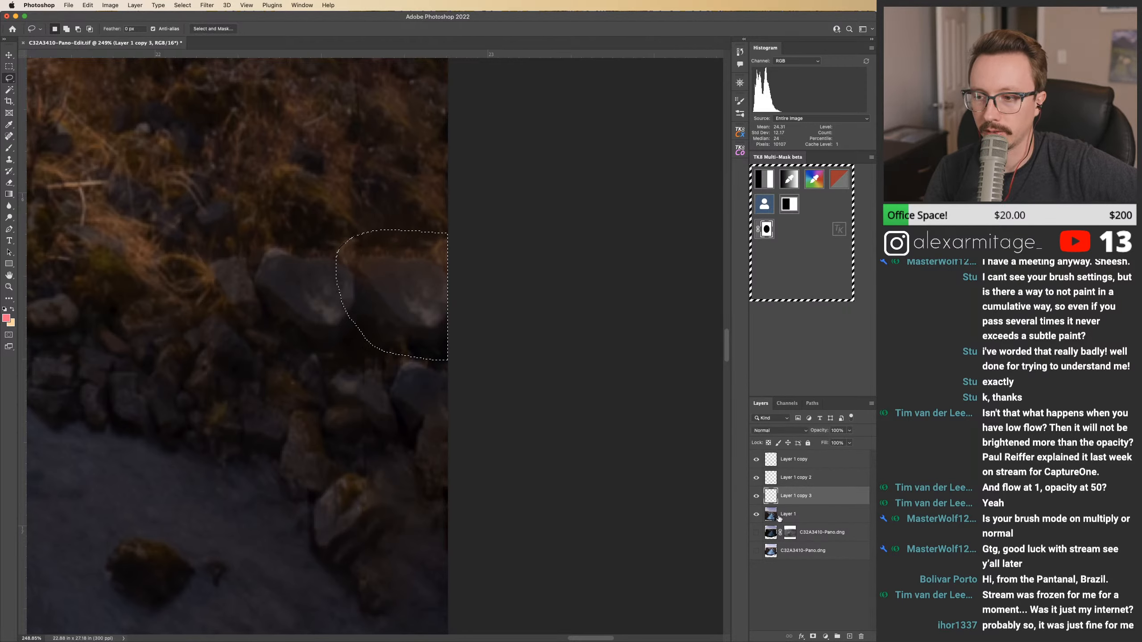
Step: Content-Aware Fill the selected boulder area from Layer 1 to a new layer with automatic sampling
left_click(774, 516)
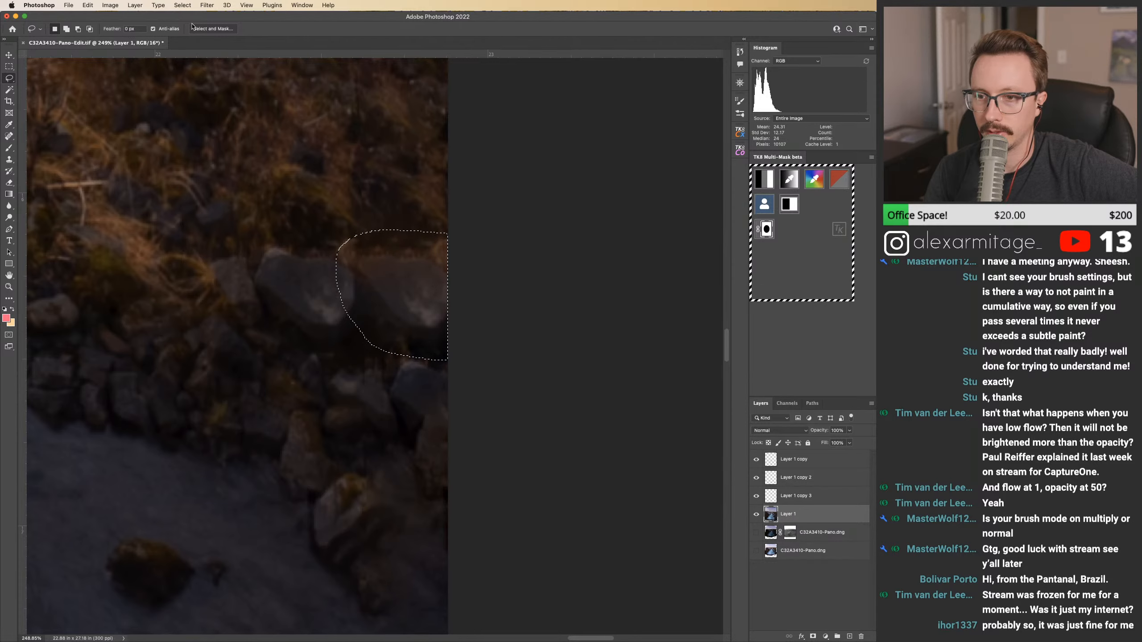
left_click(87, 4)
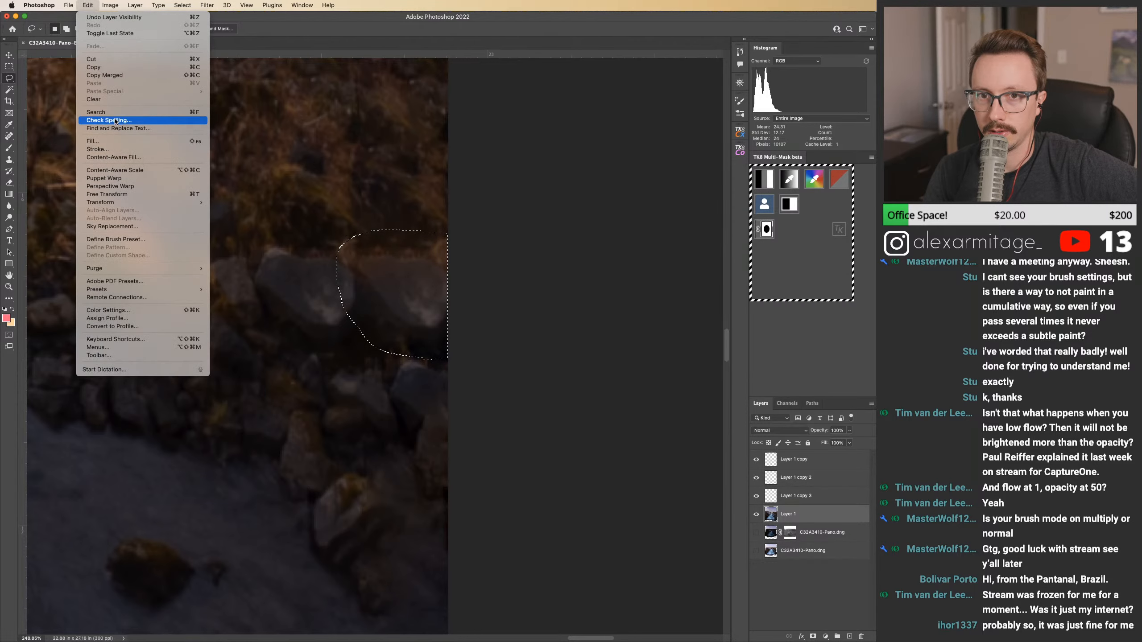
left_click(135, 158)
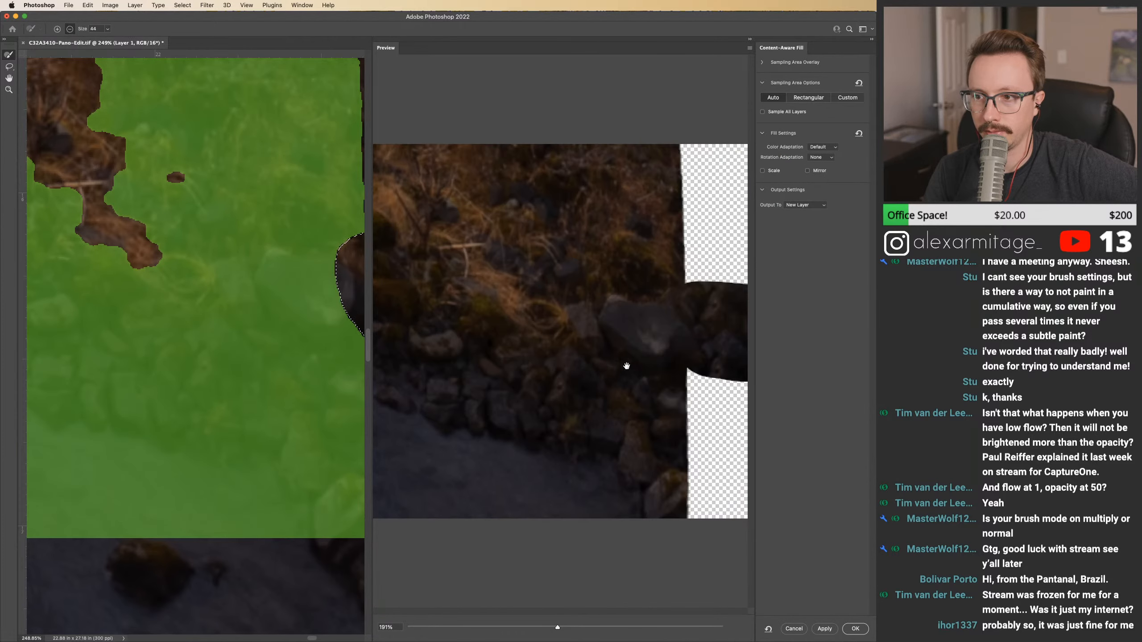
left_click(857, 630)
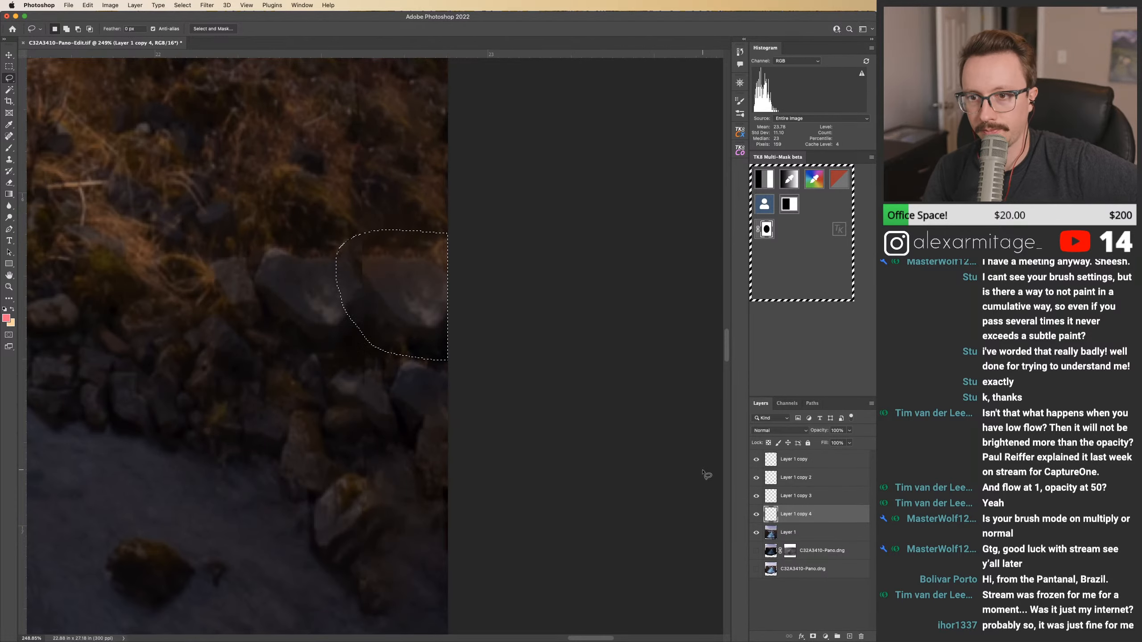
Step: Compare the boulder area before and after the new patch by switching Layer 1 copy 4 off and on
left_click(757, 515)
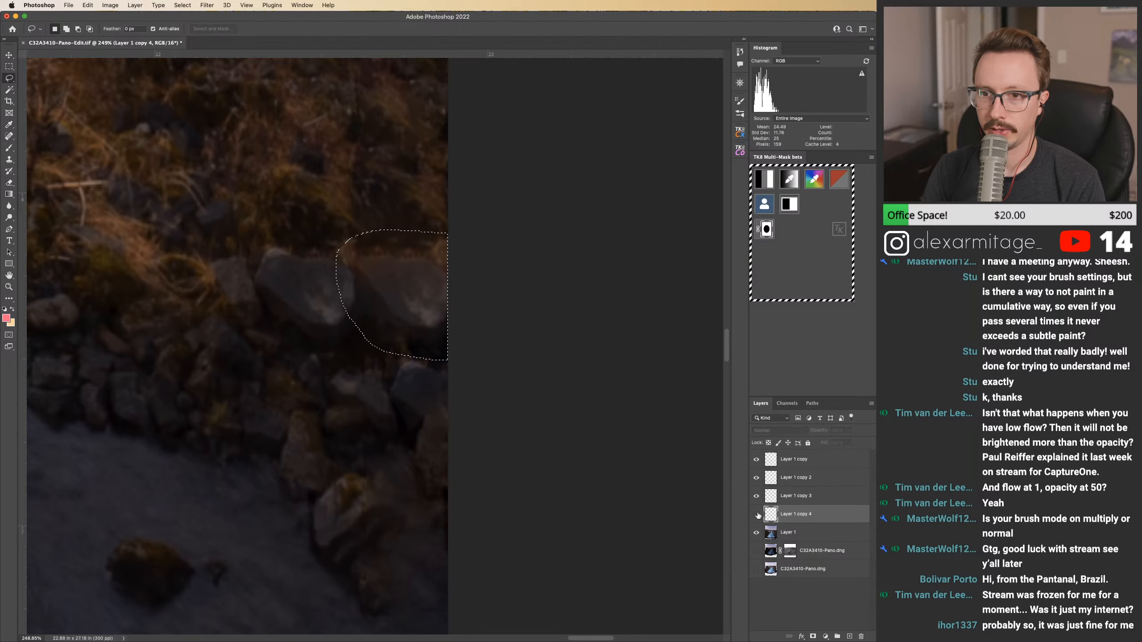
left_click(757, 516)
left_click(757, 515)
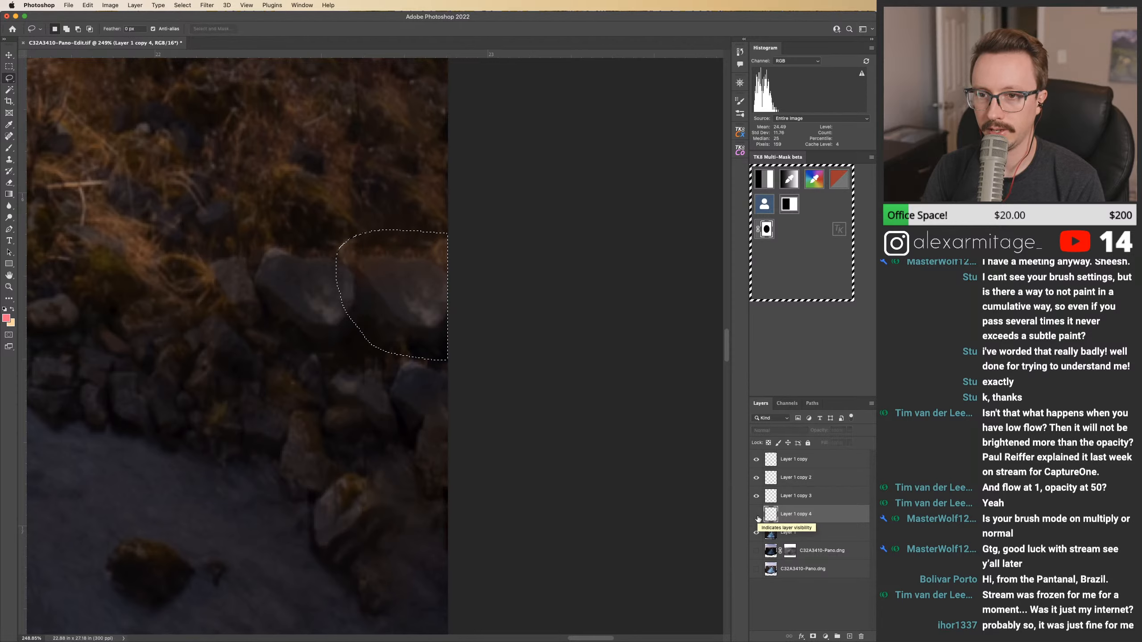
left_click(757, 516)
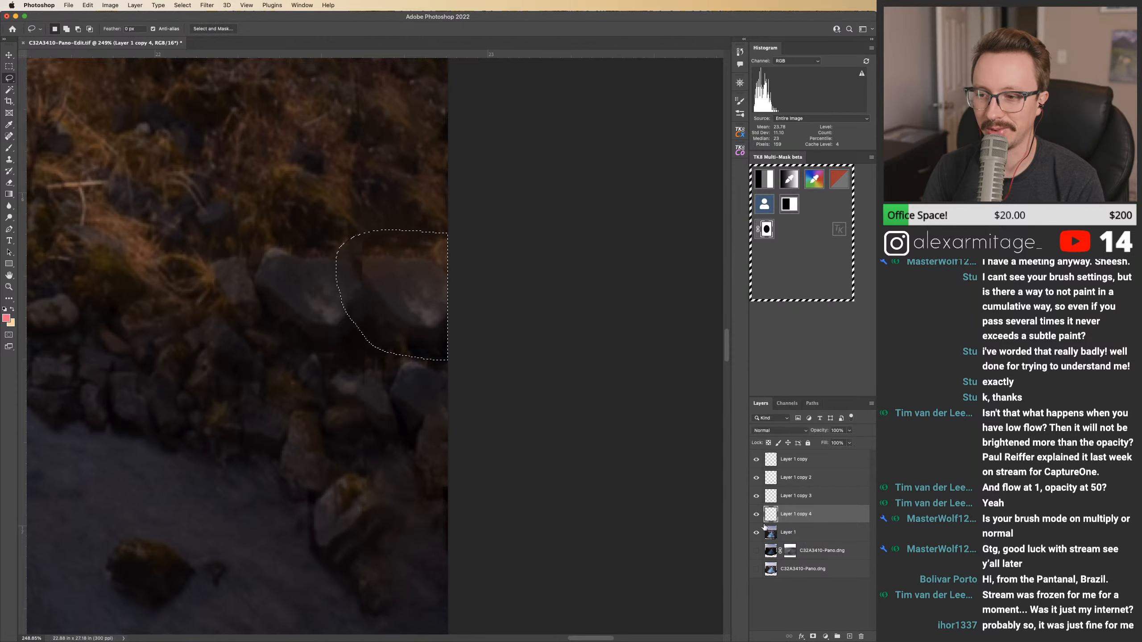
Step: Hide the earlier edge fill, Layer 1 copy 3, to expose the new rock patch beneath it, and clear the selection
left_click(757, 497)
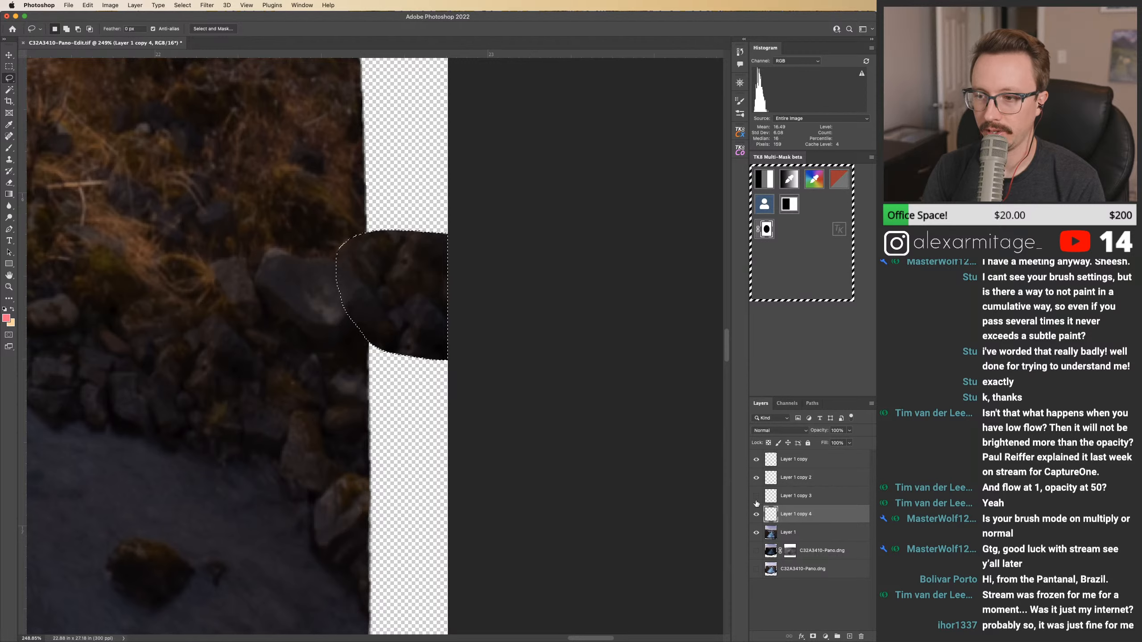
left_click(757, 497)
left_click(757, 498)
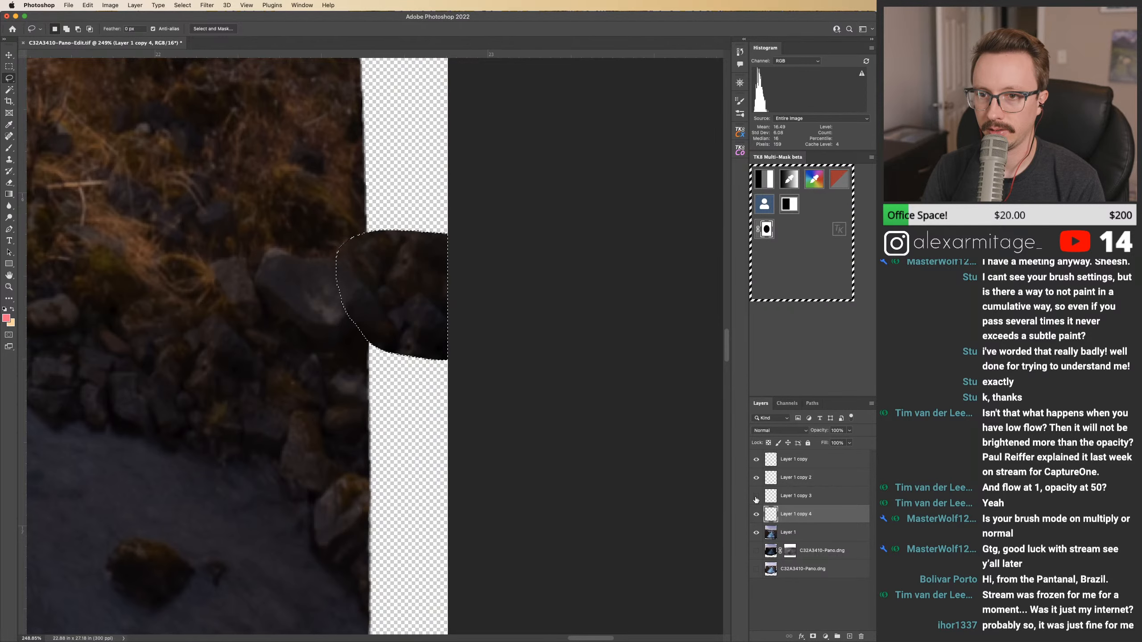
key("super+d")
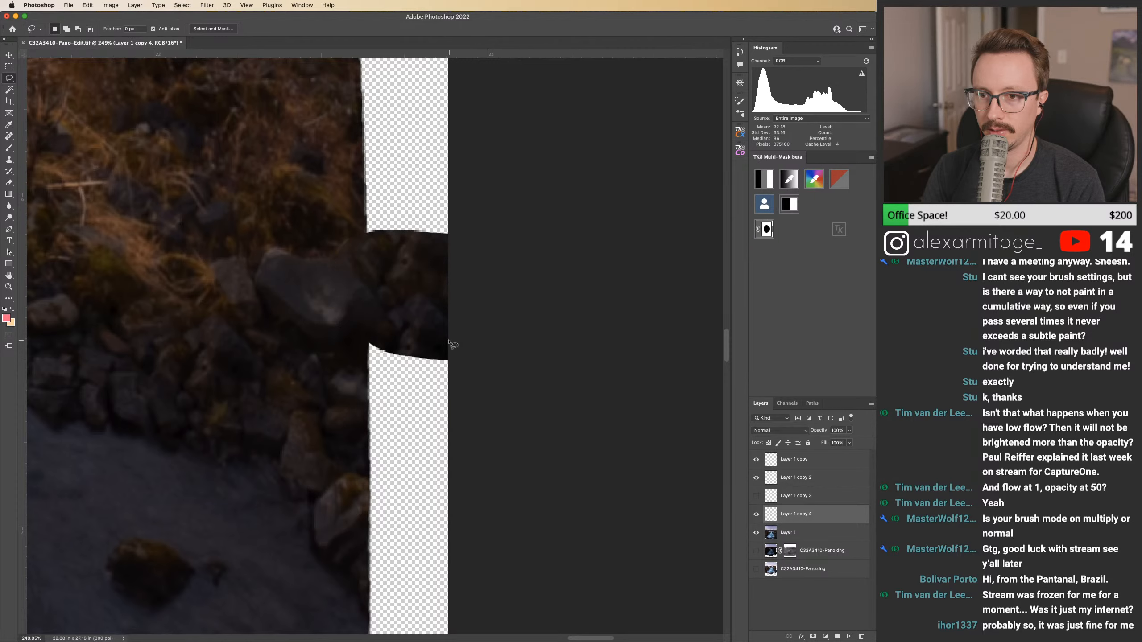
Step: Examine the new rock patch at closer range, switching the visibility of Layer 1 copy 3 and Layer 1 copy 4 to compare the fills
key("z")
left_click_drag(396, 296, 412, 291)
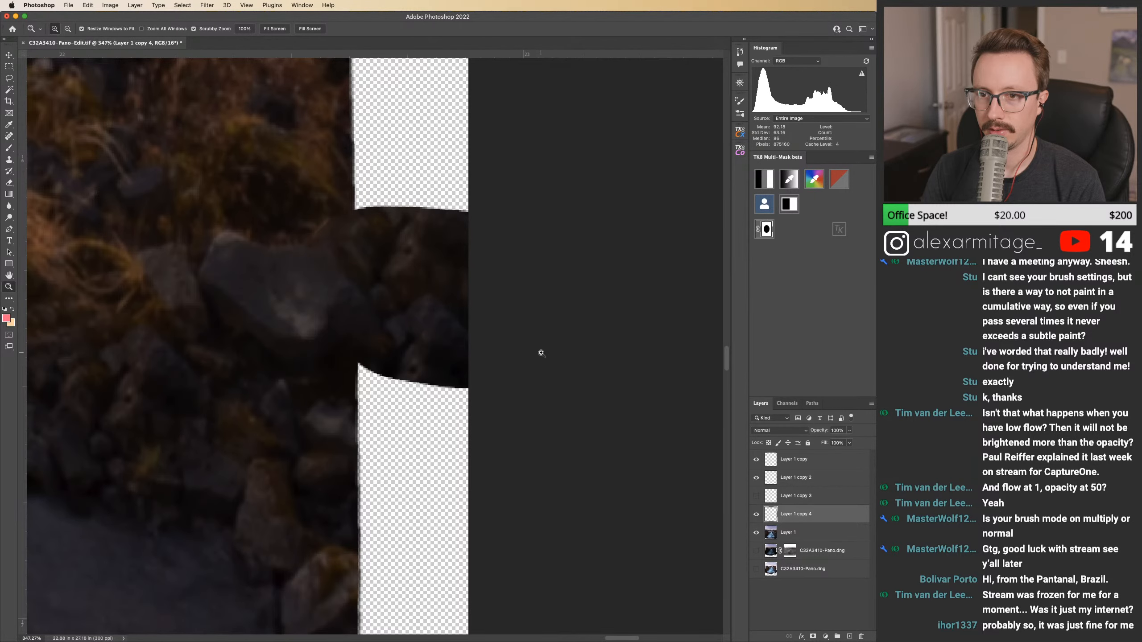
left_click(757, 497)
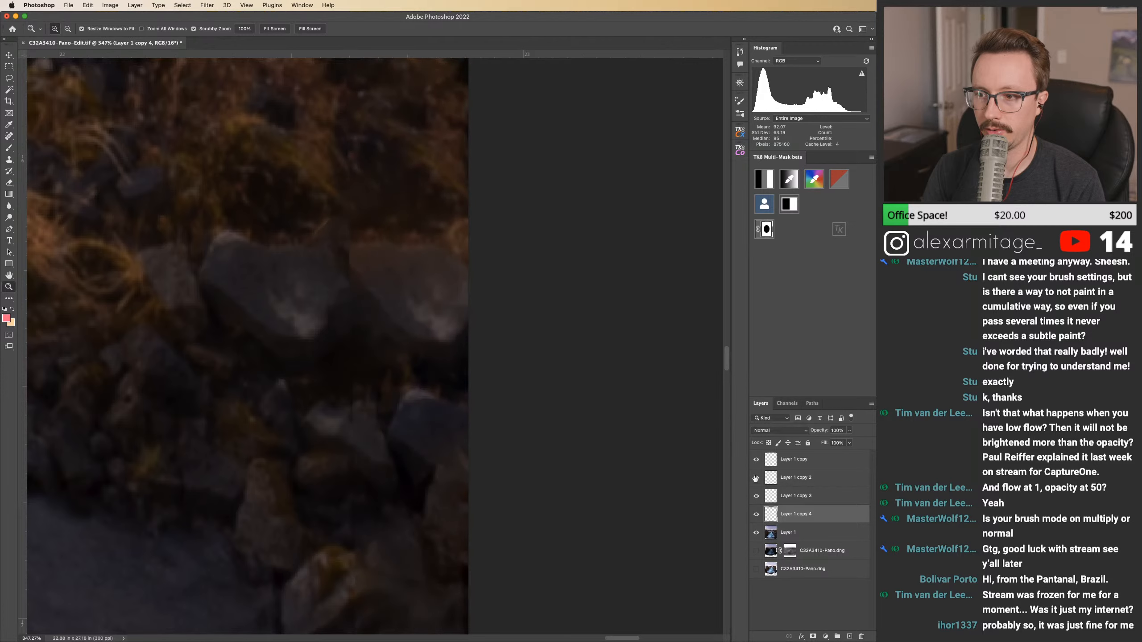
left_click_drag(425, 305, 468, 331)
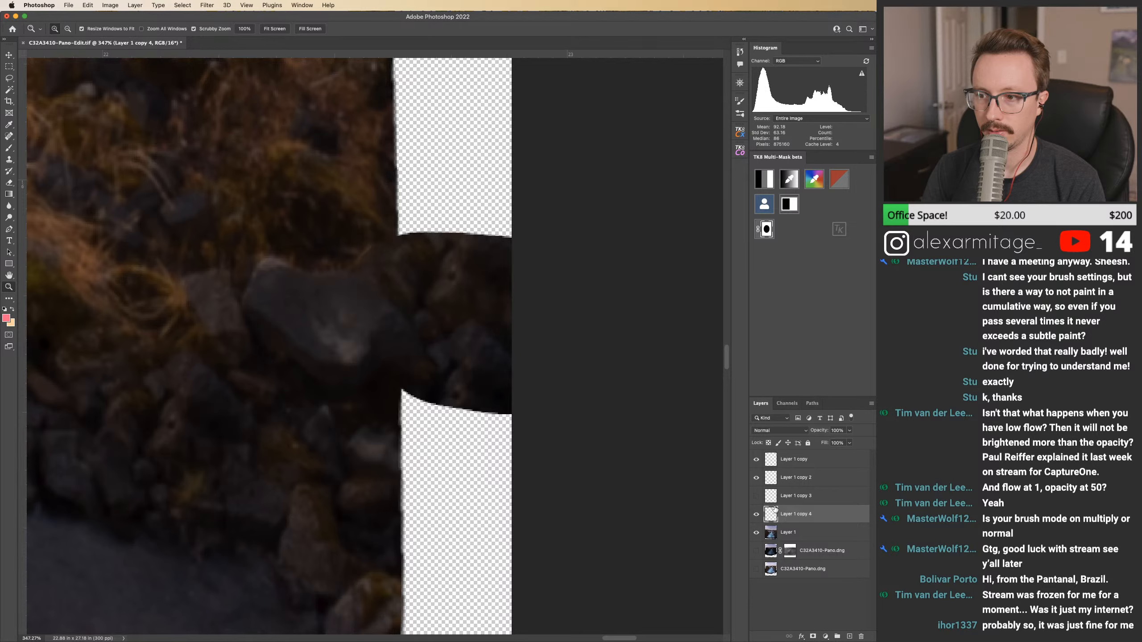
left_click(756, 515)
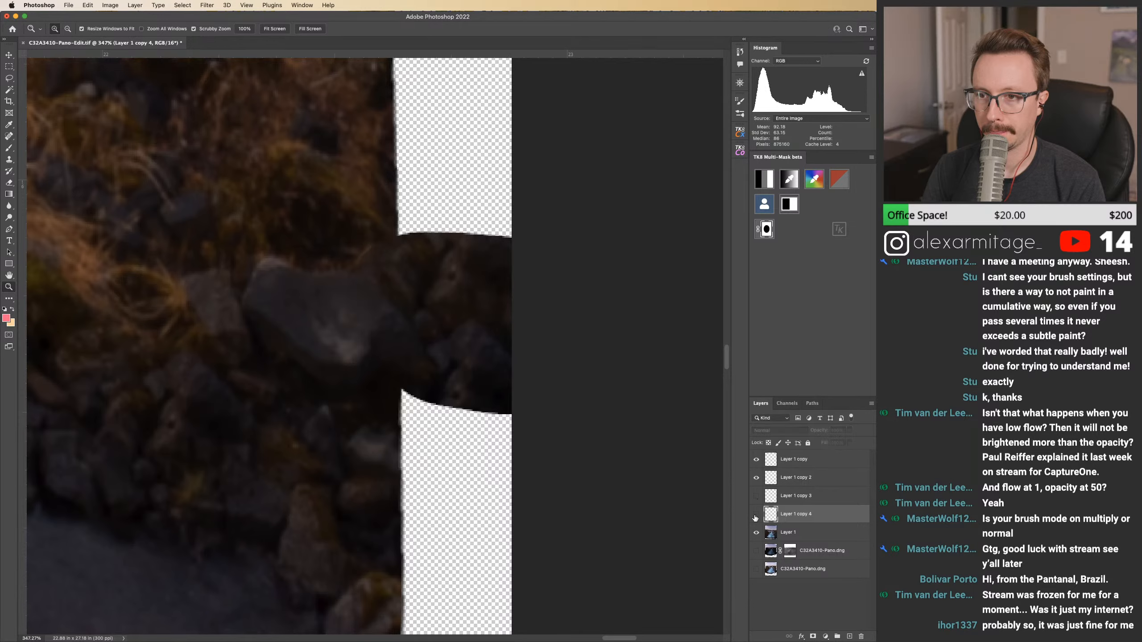
Step: Move Layer 1 copy 4 above Layer 1 copy 3, compare the two patches by toggling visibility, and delete Layer 1 copy 4
left_click_drag(774, 519, 775, 496)
left_click(756, 496)
left_click(756, 515)
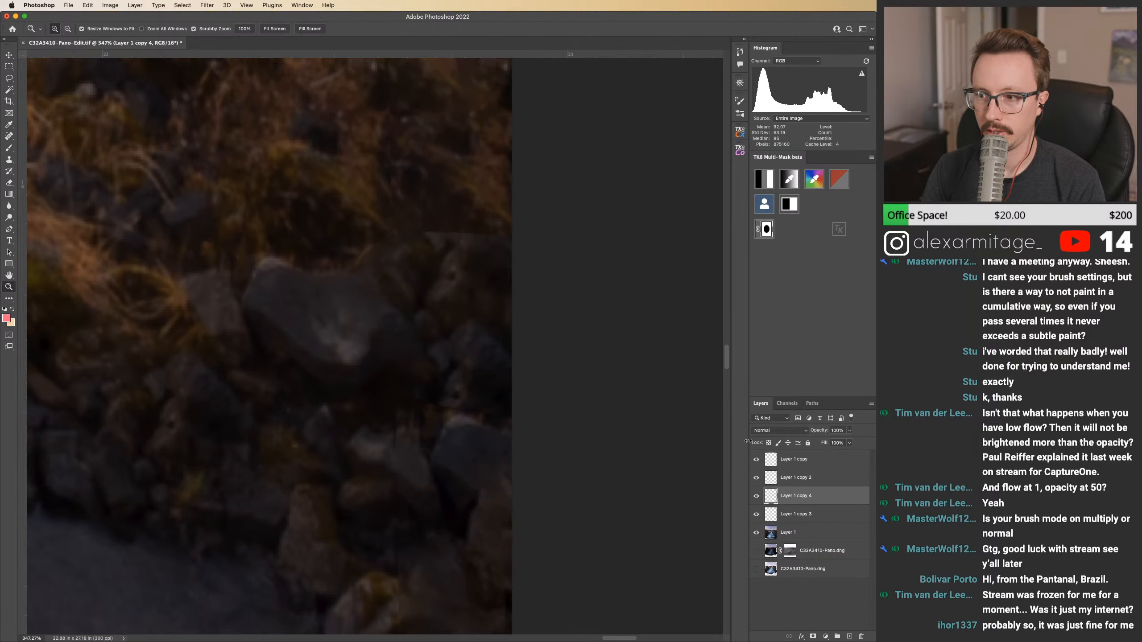
left_click(757, 497)
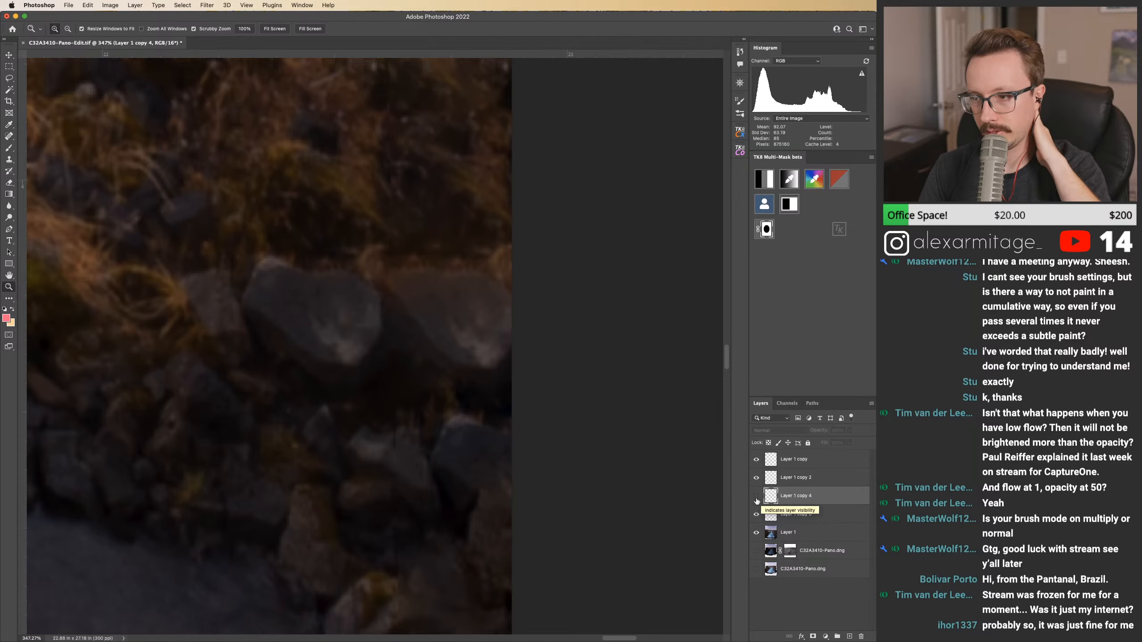
left_click_drag(773, 500, 861, 636)
left_click(757, 497)
left_click(756, 497)
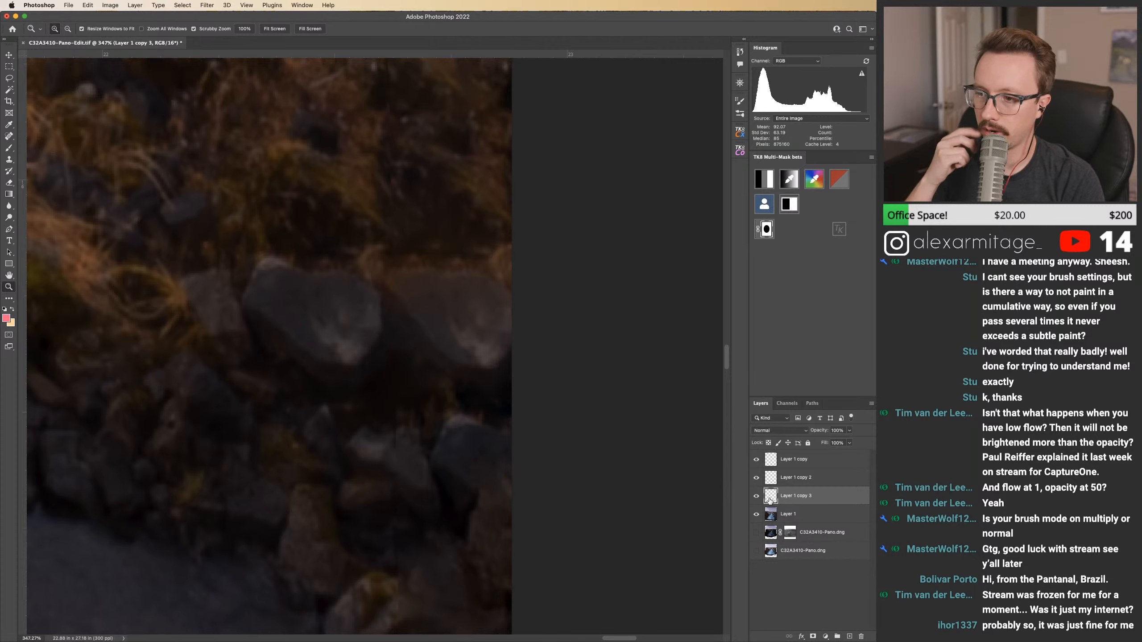
Step: Duplicate Layer 1 and merge the three patch layers above it down into the duplicate
left_click(769, 514)
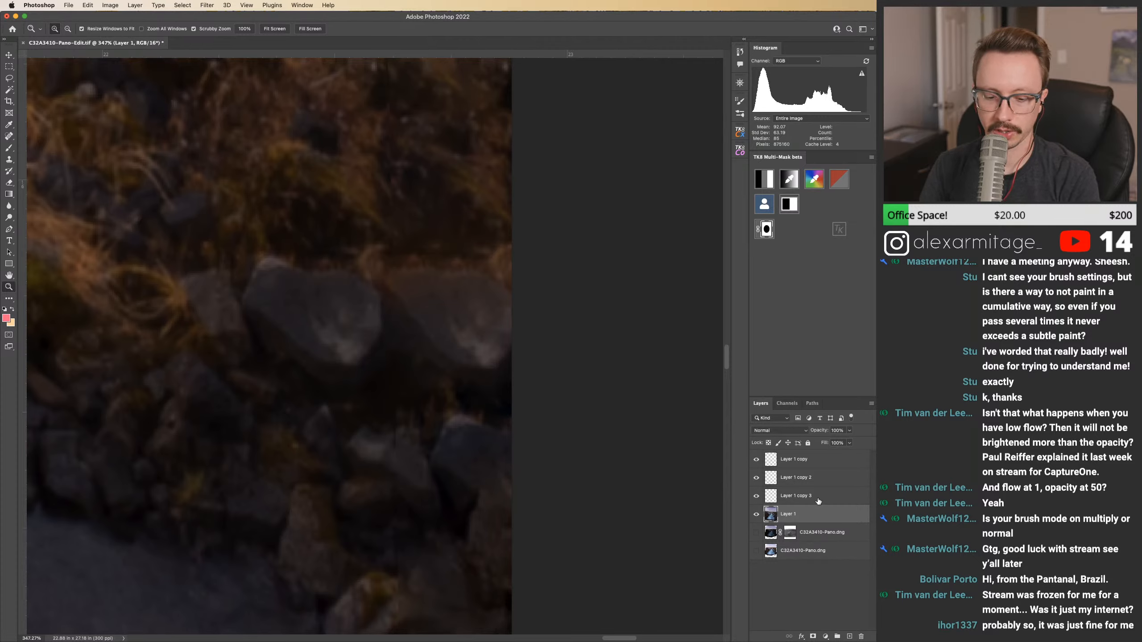
key("super+j")
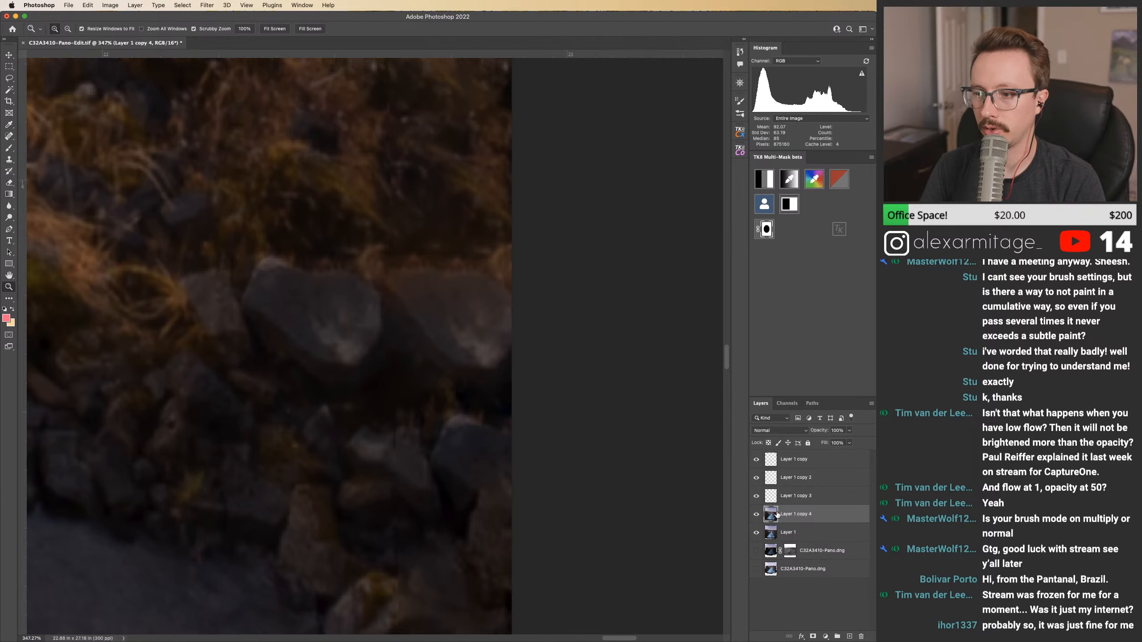
left_click(770, 460)
key("BackSpace")
key("BackSpace")
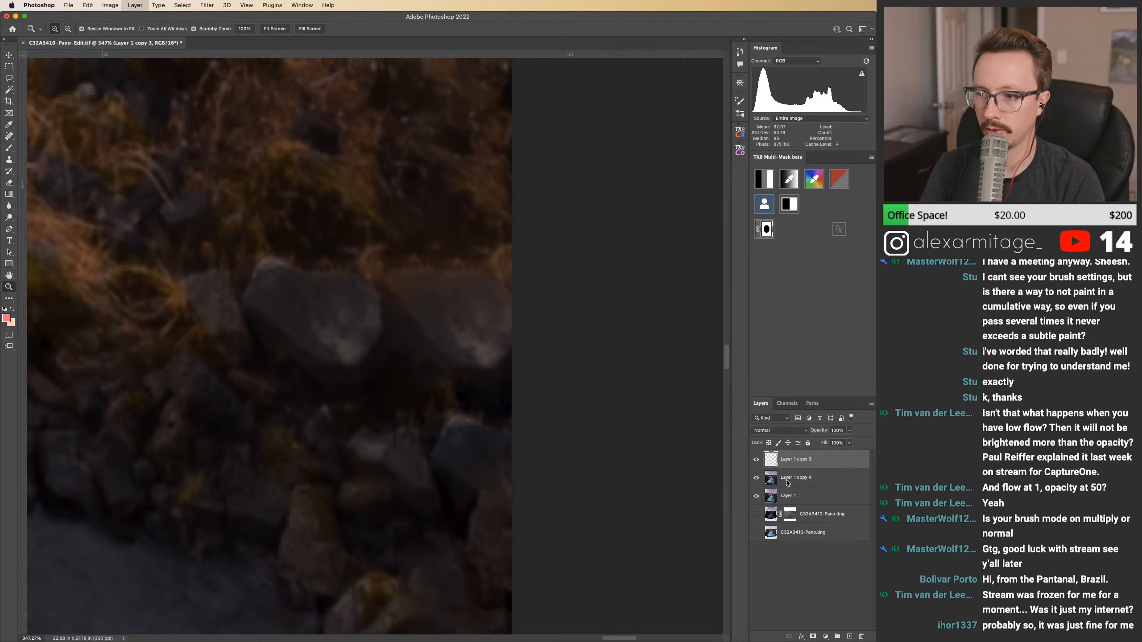
key("BackSpace")
left_click(756, 460)
left_click(756, 460)
Step: Draw a freehand Lasso selection around the duplicated rock at the image's right edge
key("j")
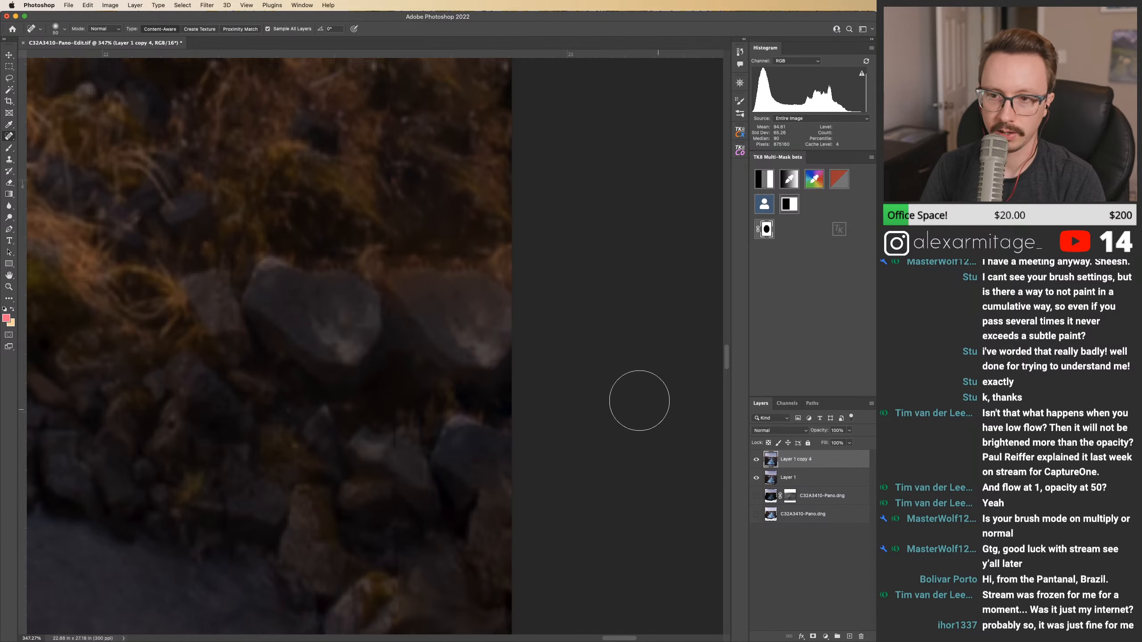
key("l")
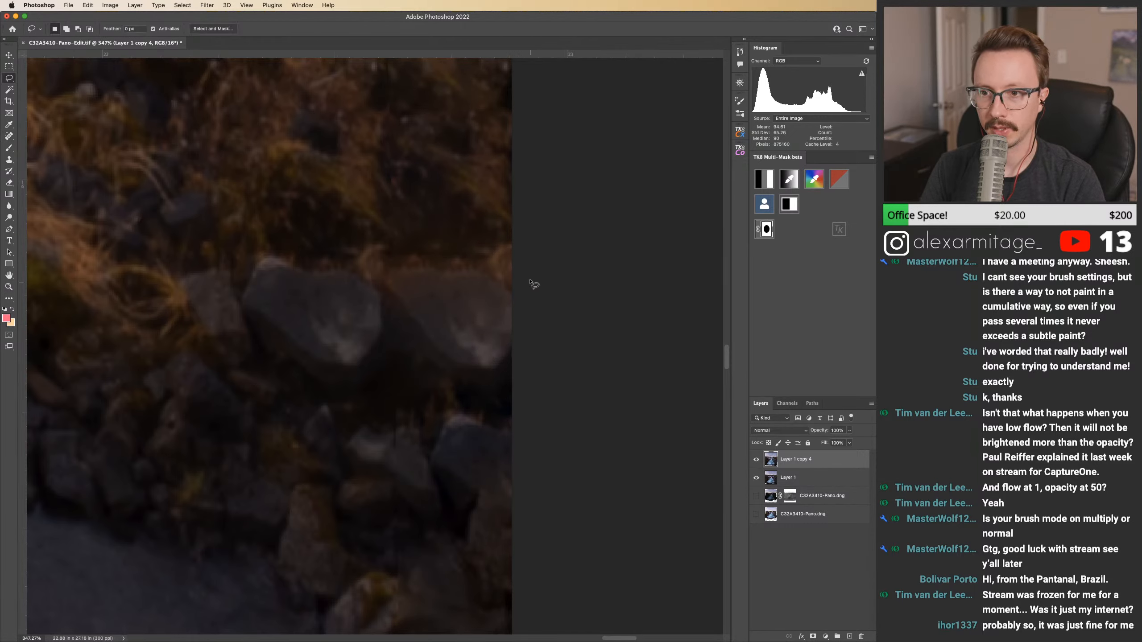
left_click_drag(531, 290, 429, 261)
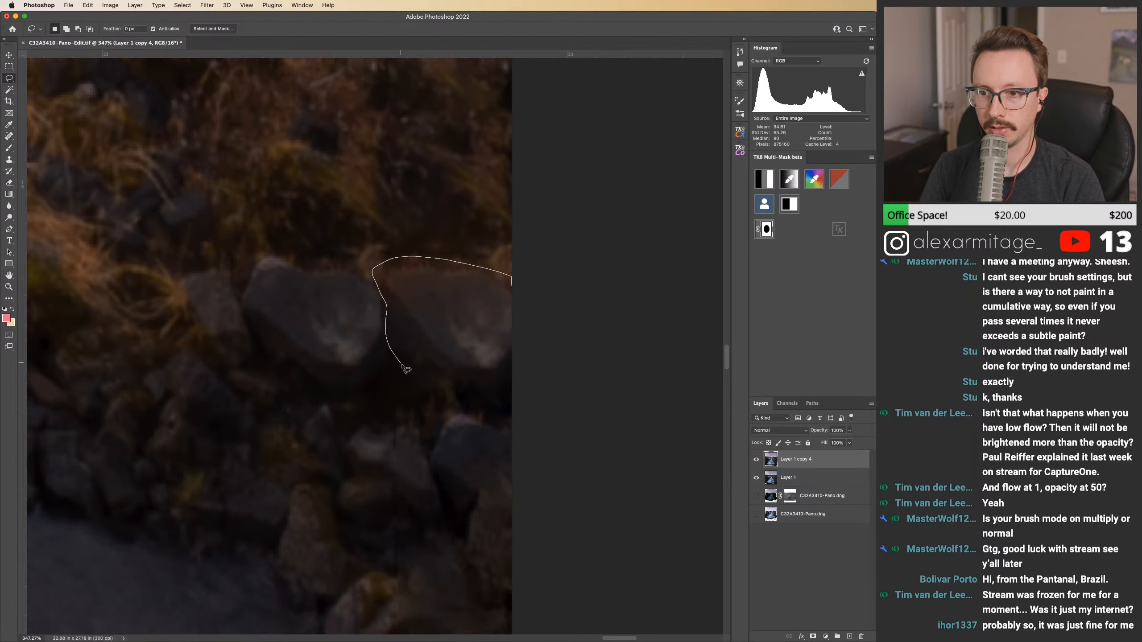
mouse_move(441, 404)
left_mouse_down()
mouse_move(497, 401)
mouse_move(536, 356)
left_mouse_up()
left_click_drag(553, 300, 553, 299)
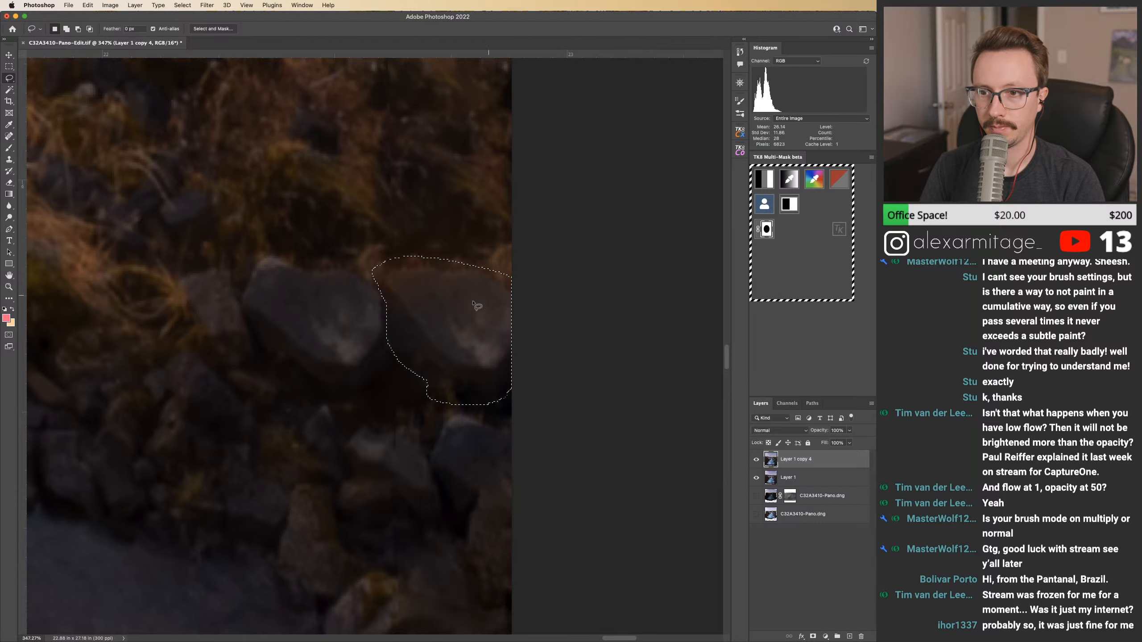
Step: Expand the Lasso selection around the duplicated rock
right_click(468, 302)
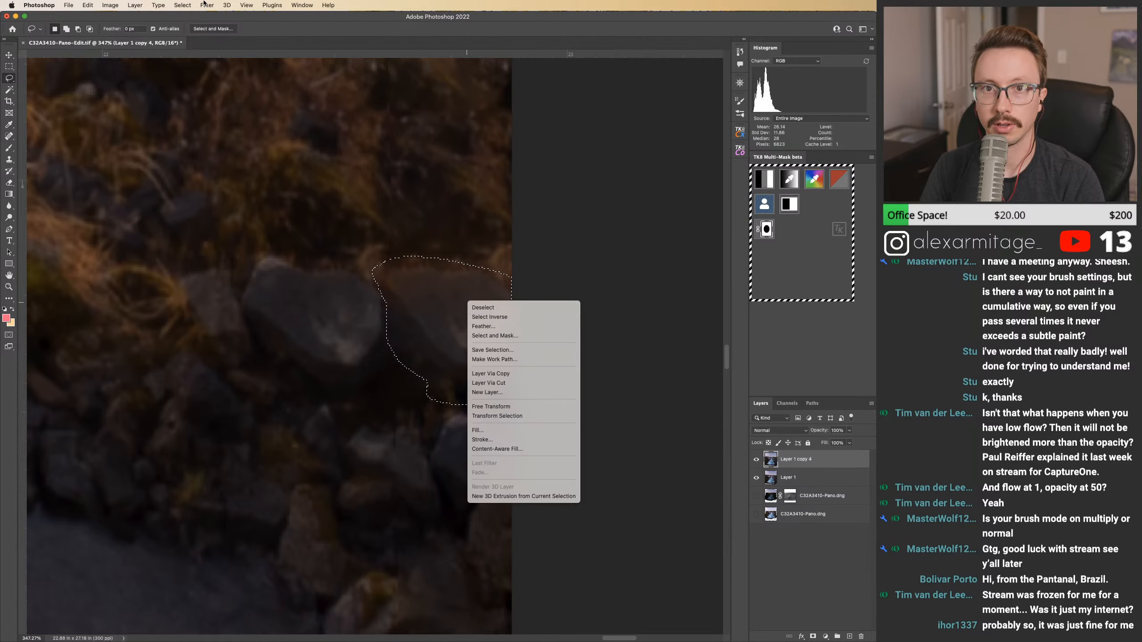
key("Escape")
left_click(182, 4)
mouse_move(216, 141)
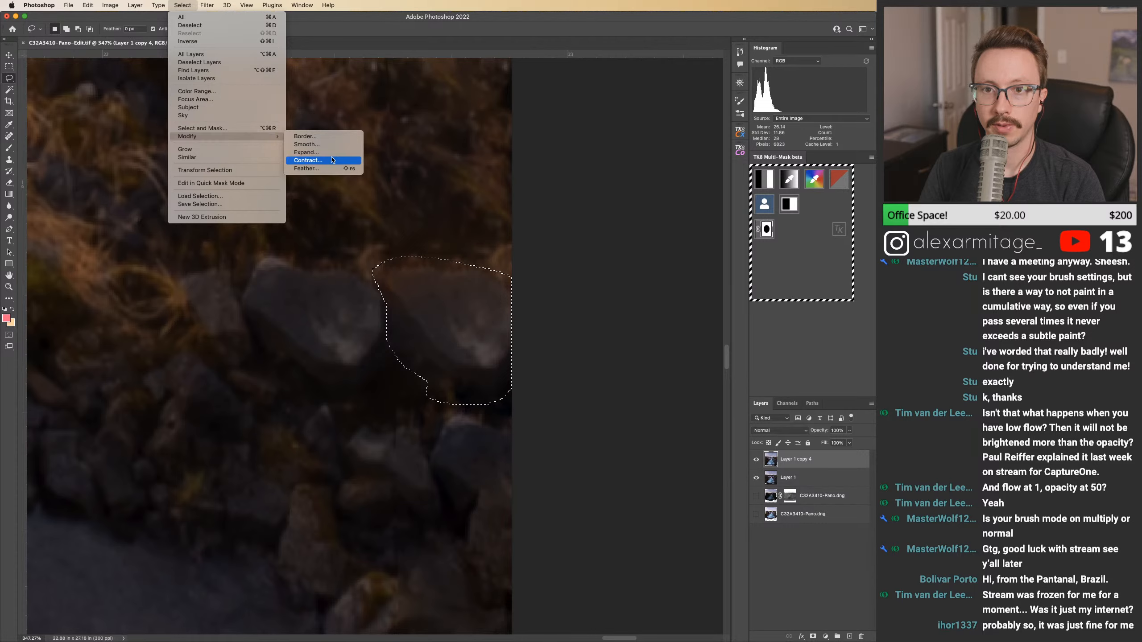
left_click(307, 152)
left_click(618, 318)
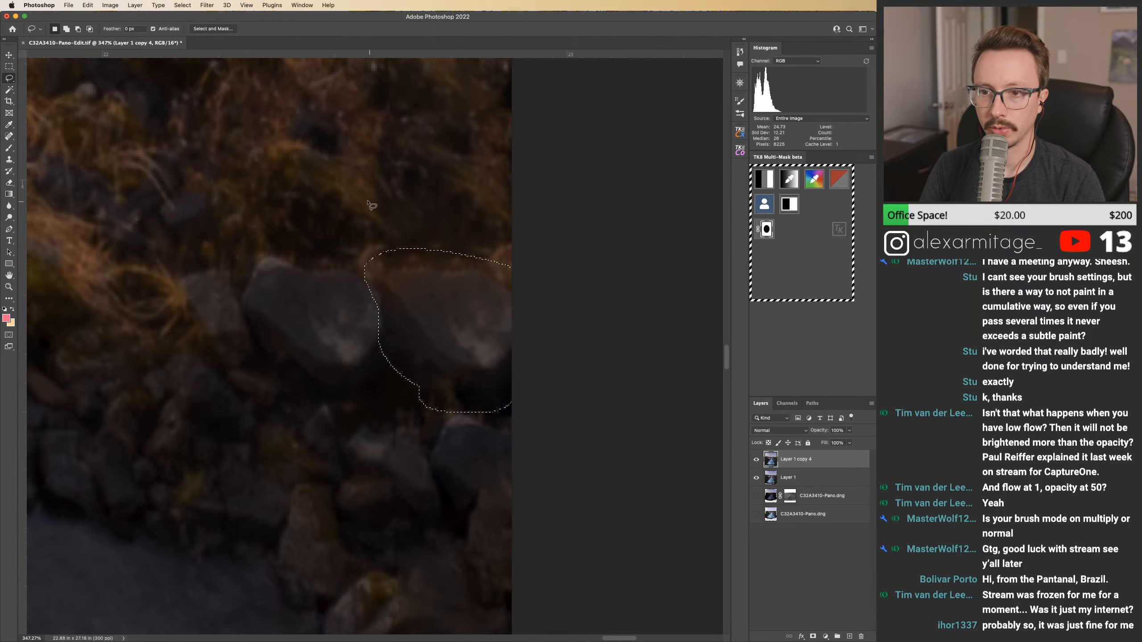
Step: Replace the duplicated rock using Content-Aware Fill output to a new layer, excluding the neighbouring original rock from the sampling area, and deselect
left_click(88, 5)
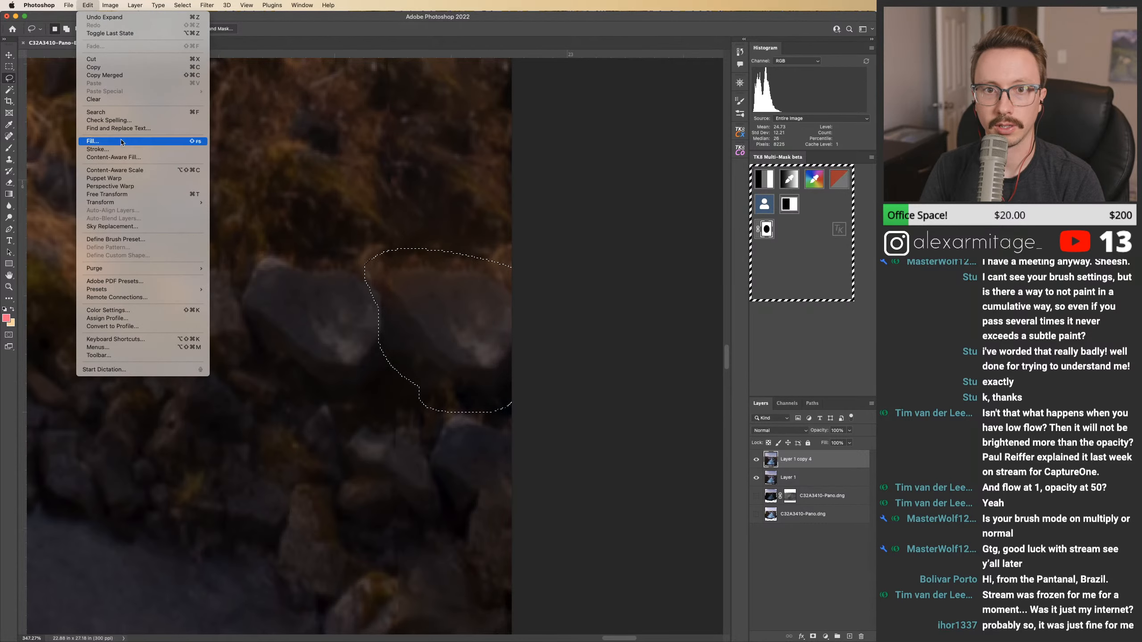
left_click(124, 157)
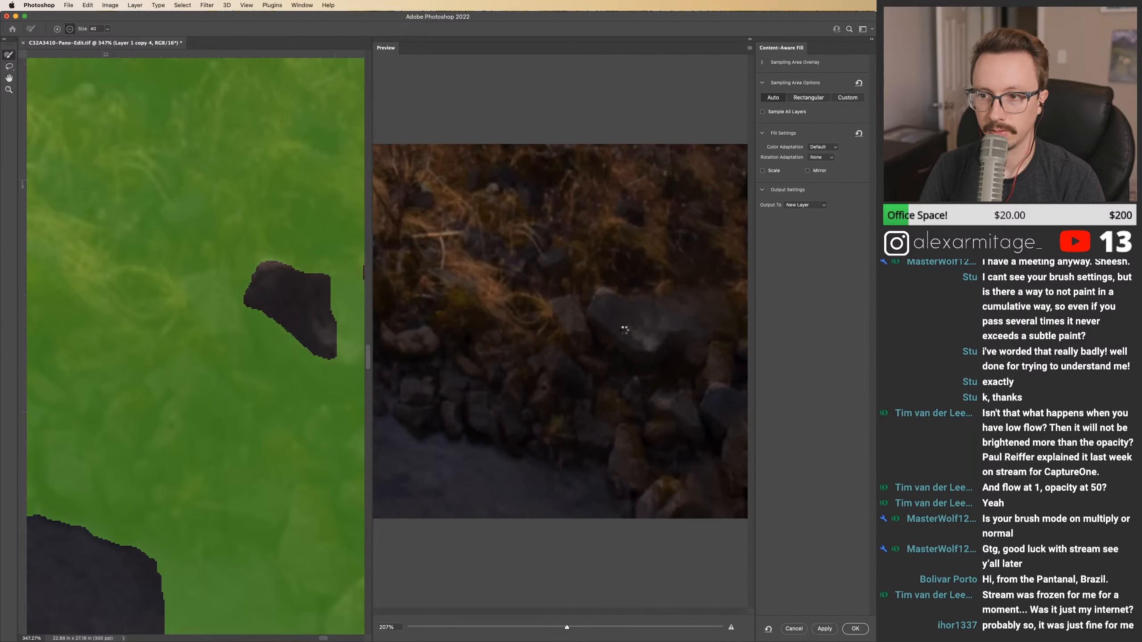
mouse_move(332, 334)
left_mouse_down()
mouse_move(157, 318)
mouse_move(181, 322)
mouse_move(174, 284)
mouse_move(189, 339)
mouse_move(185, 295)
mouse_move(143, 244)
mouse_move(150, 300)
mouse_move(101, 308)
mouse_move(101, 332)
mouse_move(175, 374)
left_mouse_up()
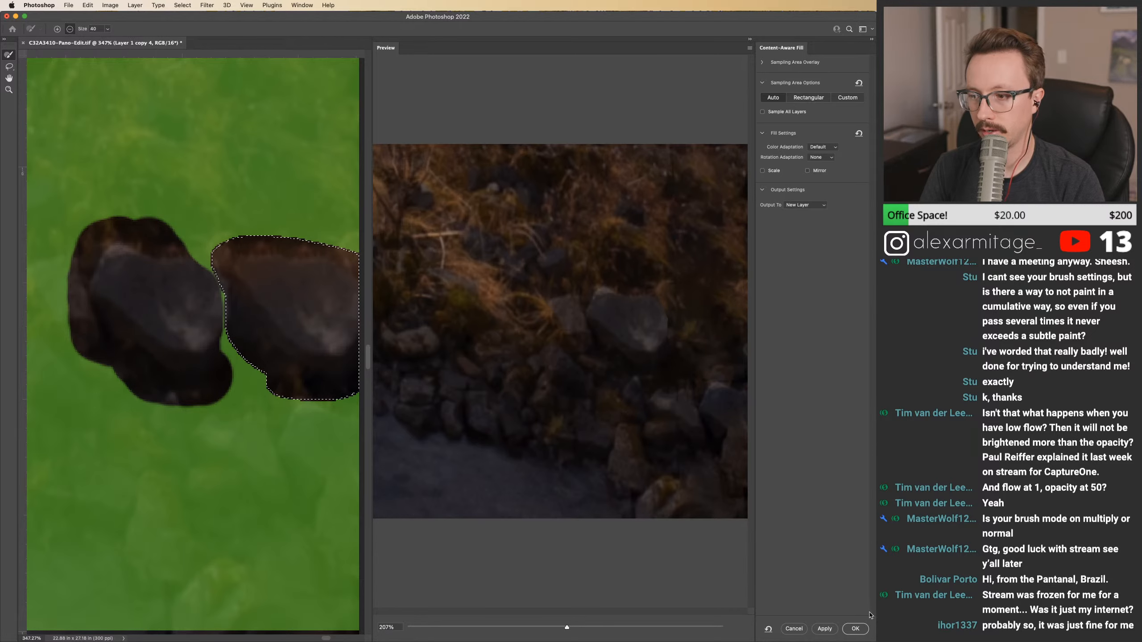
left_click(855, 629)
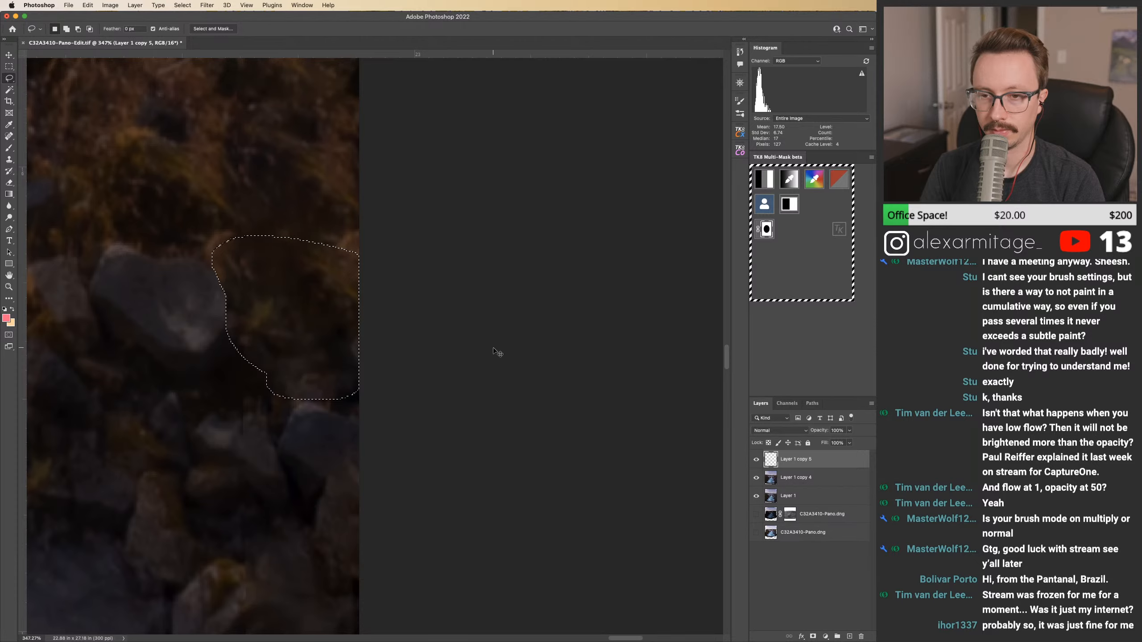
key("super+d")
Step: Heal the seam just above the dark rock at the image's right edge with a smaller Spot Healing Brush
left_click_drag(357, 319, 511, 328)
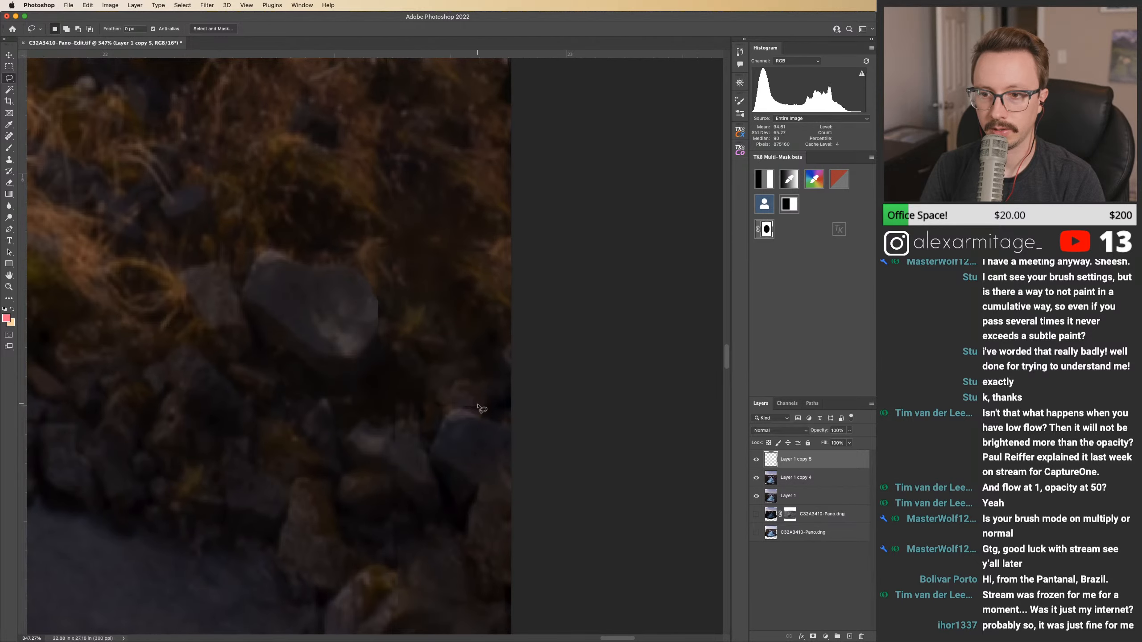
key("z")
mouse_move(502, 407)
left_mouse_down()
mouse_move(493, 403)
mouse_move(518, 408)
mouse_move(469, 404)
left_mouse_up()
key("j")
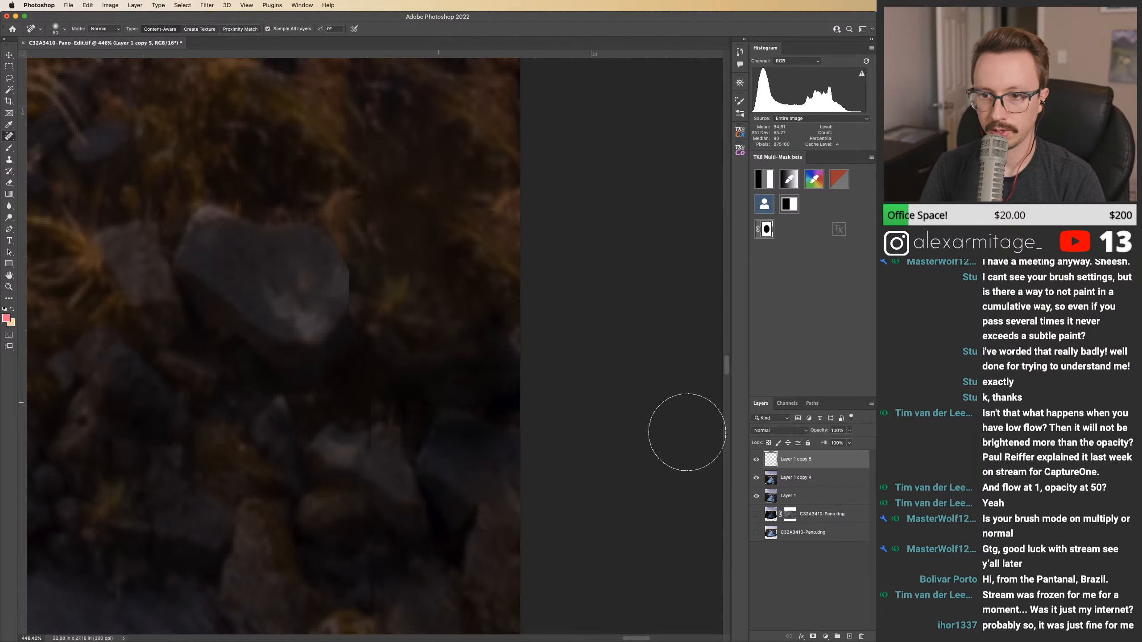
key("bracketleft")
key("bracketleft")
key("bracketleft")
key("bracketleft")
key("bracketleft")
left_click_drag(479, 400, 436, 398)
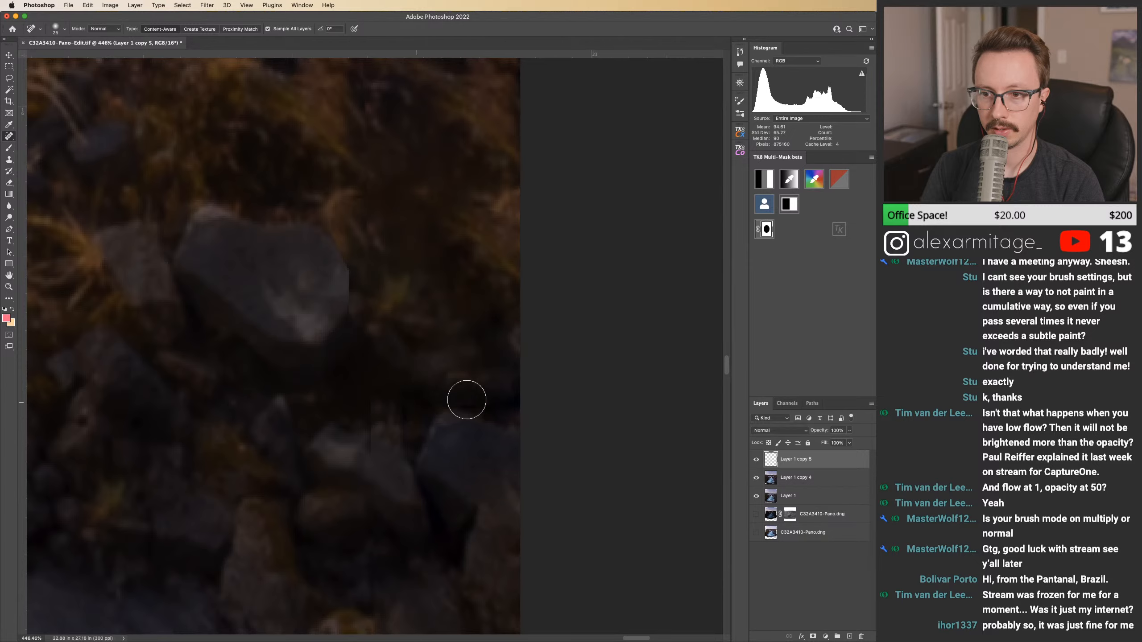
Step: Check the rock replacement with its layer hidden and shown, and merge that layer down into Layer 1 copy 4
key("z")
left_click_drag(546, 400, 494, 406)
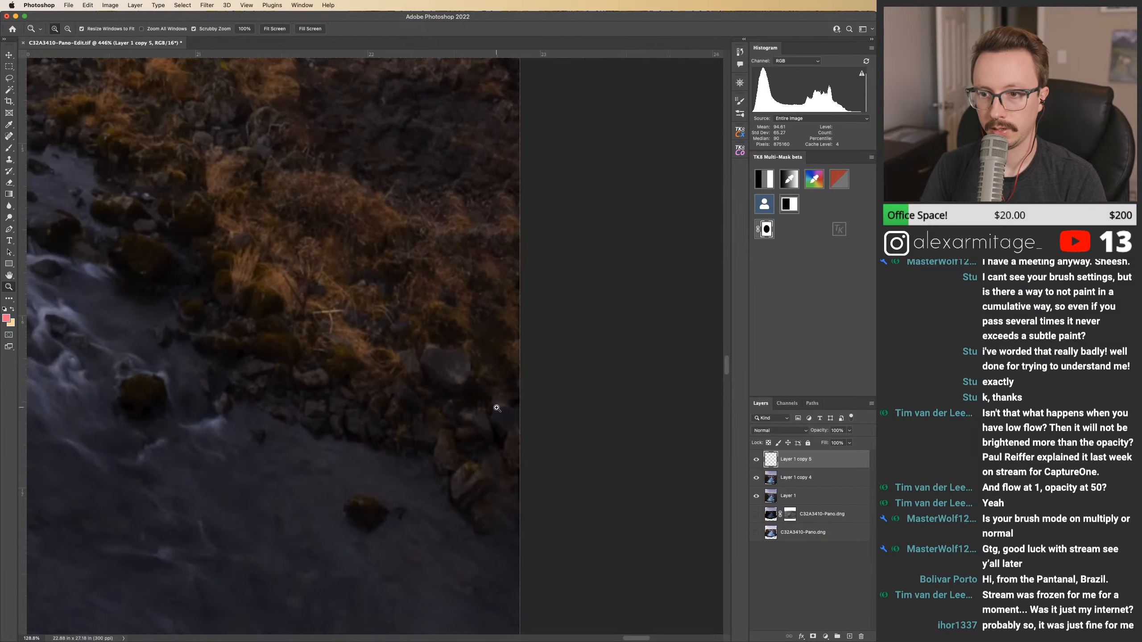
left_click_drag(571, 415, 556, 395)
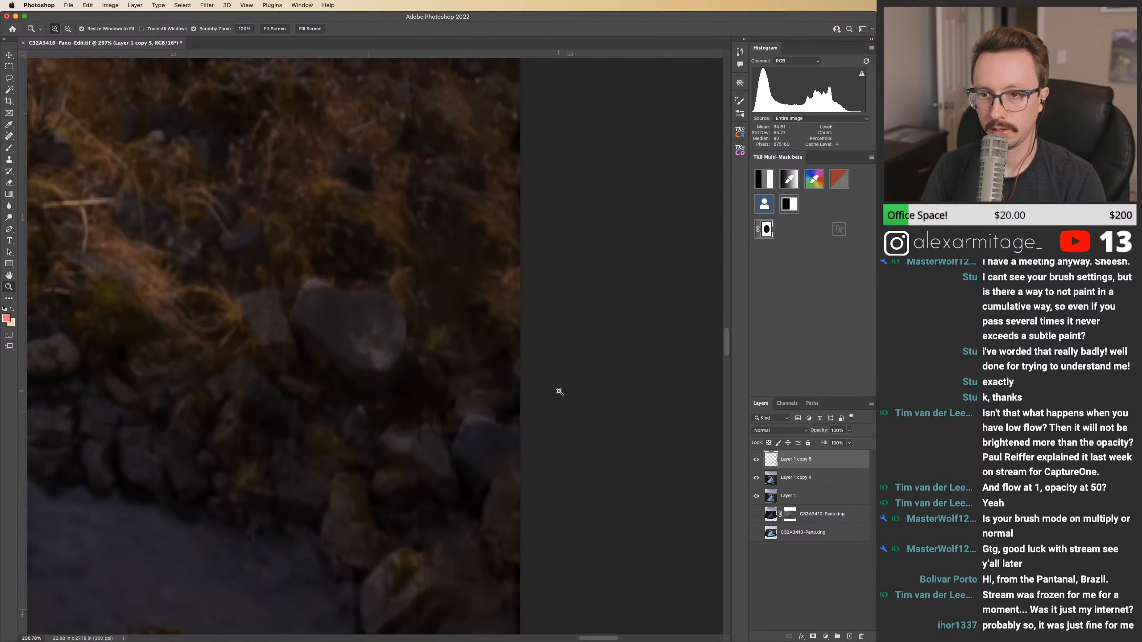
left_click(757, 461)
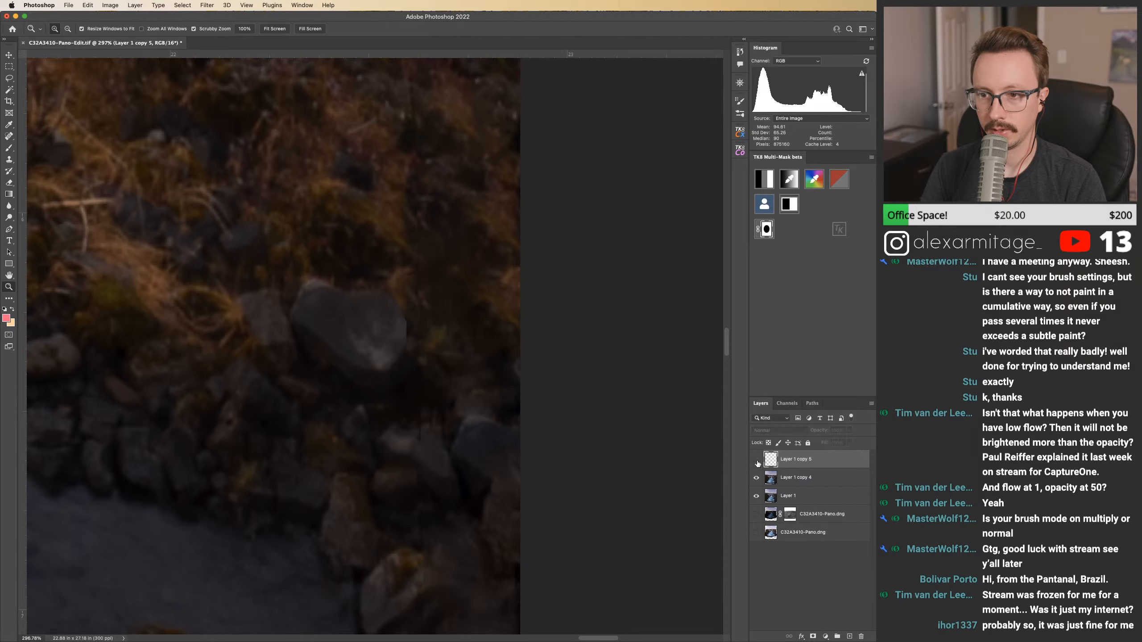
left_click(757, 461)
key("BackSpace")
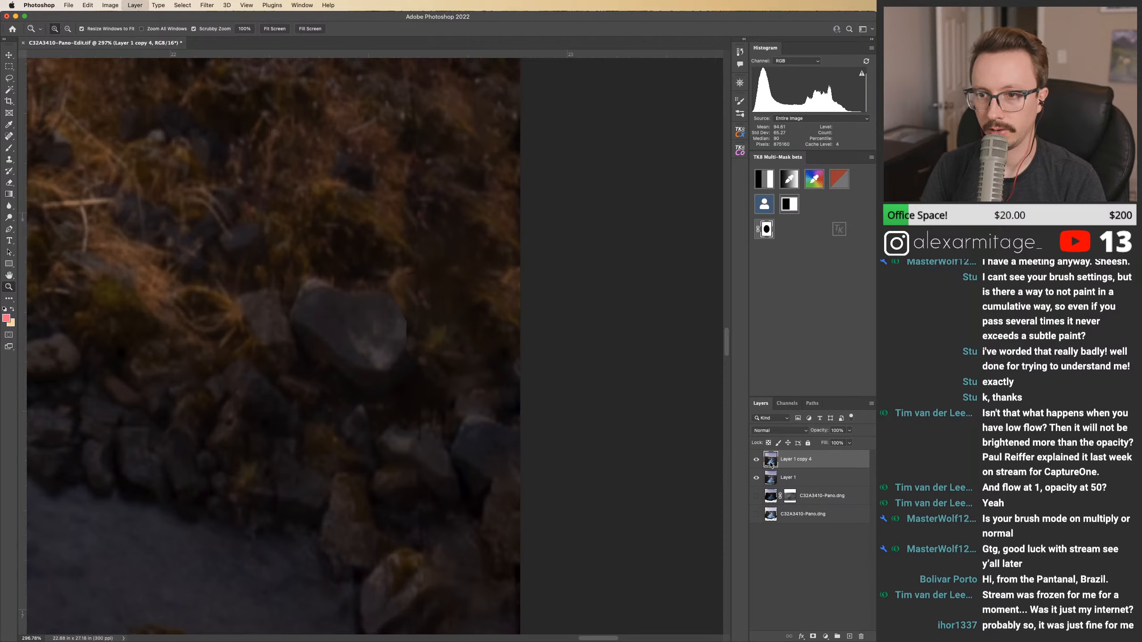
Step: Compare the whole image with Layer 1 copy 4 hidden and shown
left_click(756, 461)
left_click(756, 460)
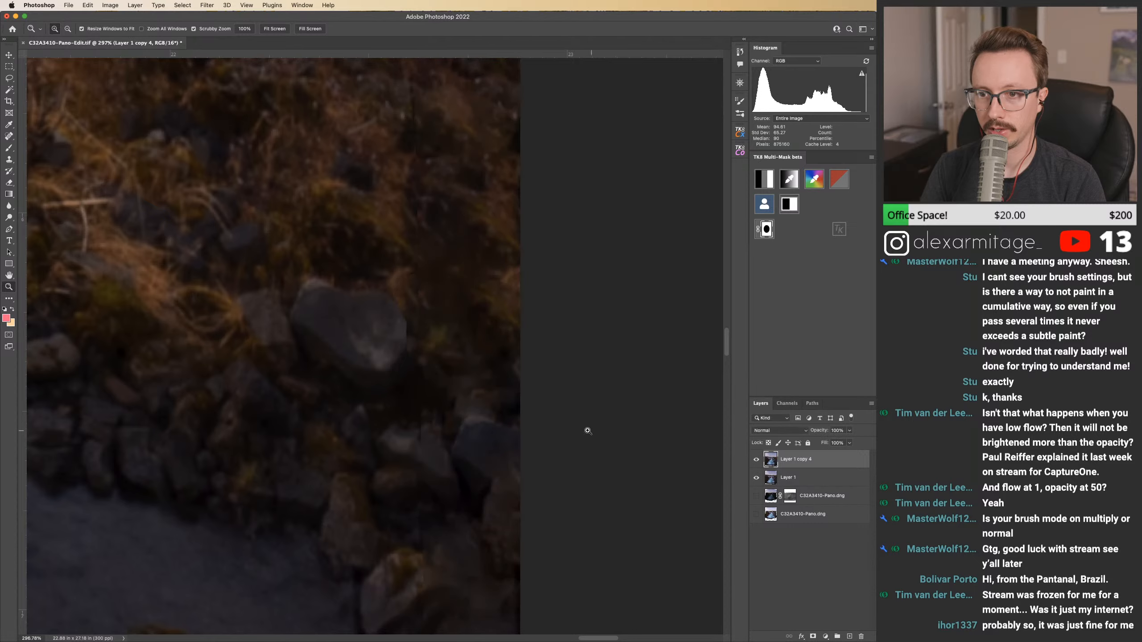
left_click_drag(516, 418, 415, 429)
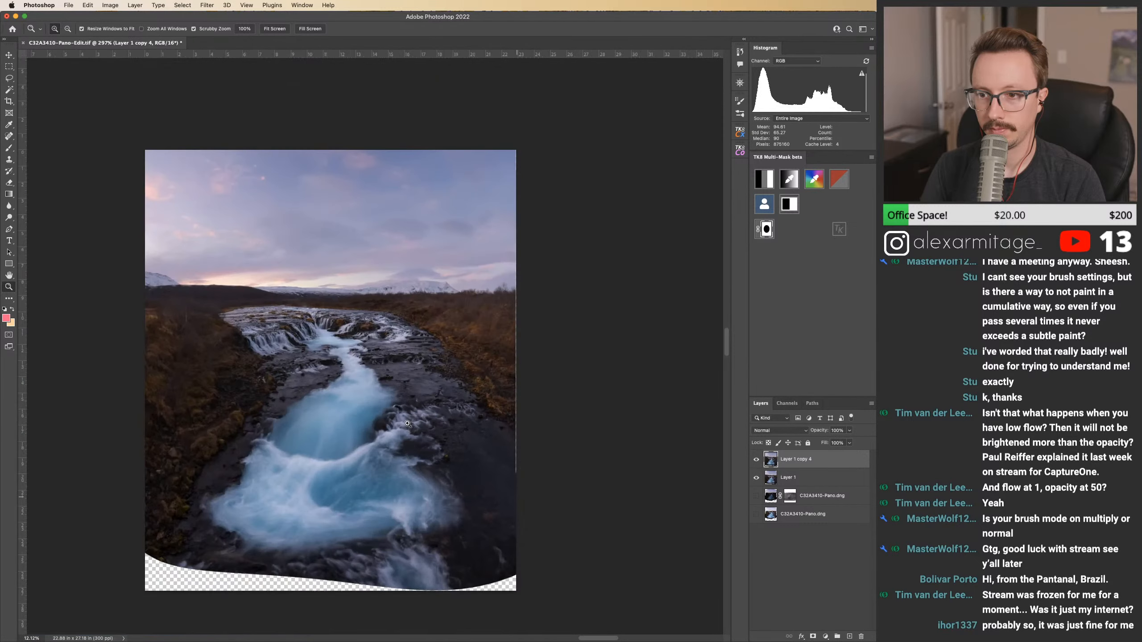
left_click_drag(529, 481, 572, 361)
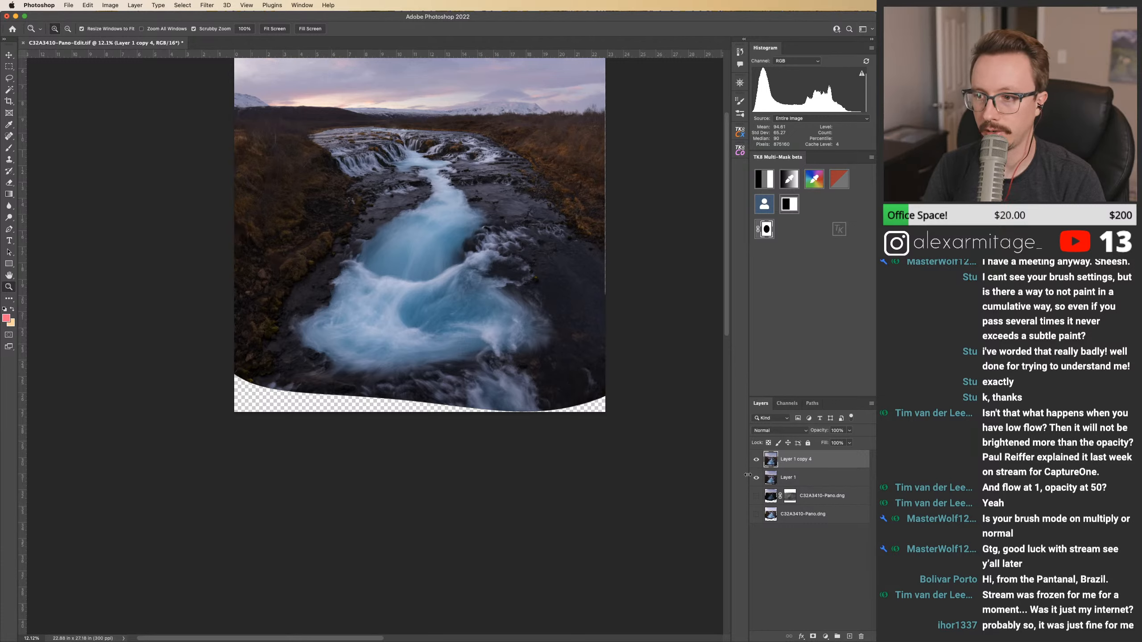
left_click(756, 460)
left_click(757, 460)
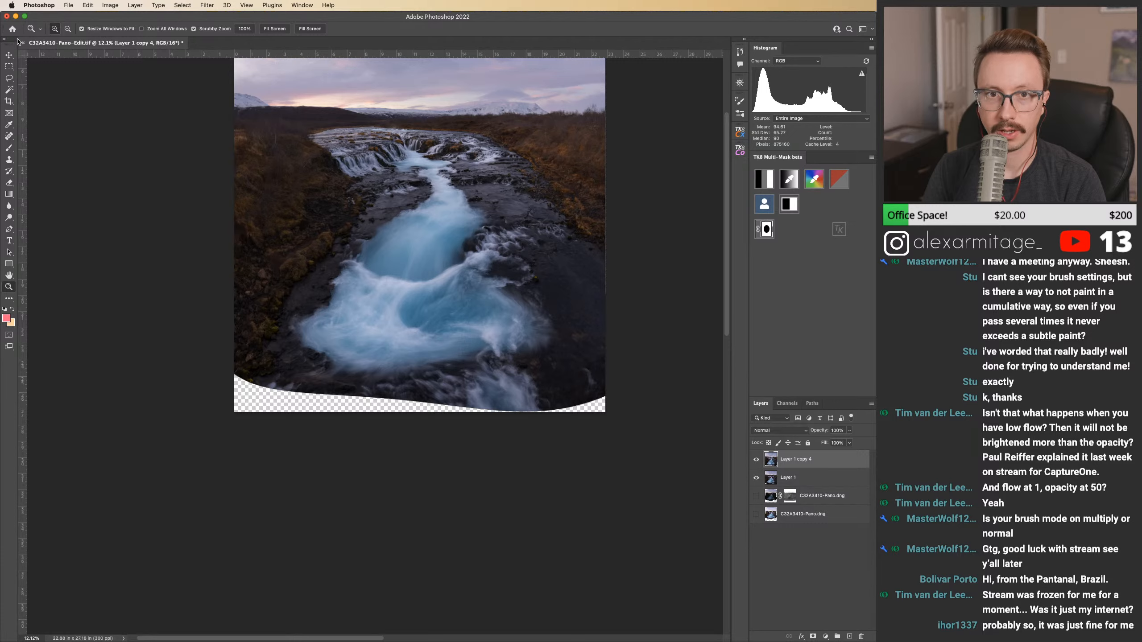
Step: Select the transparent areas along the image's bottom edge, including the lower-right corner, with the Magic Wand
left_click(9, 89)
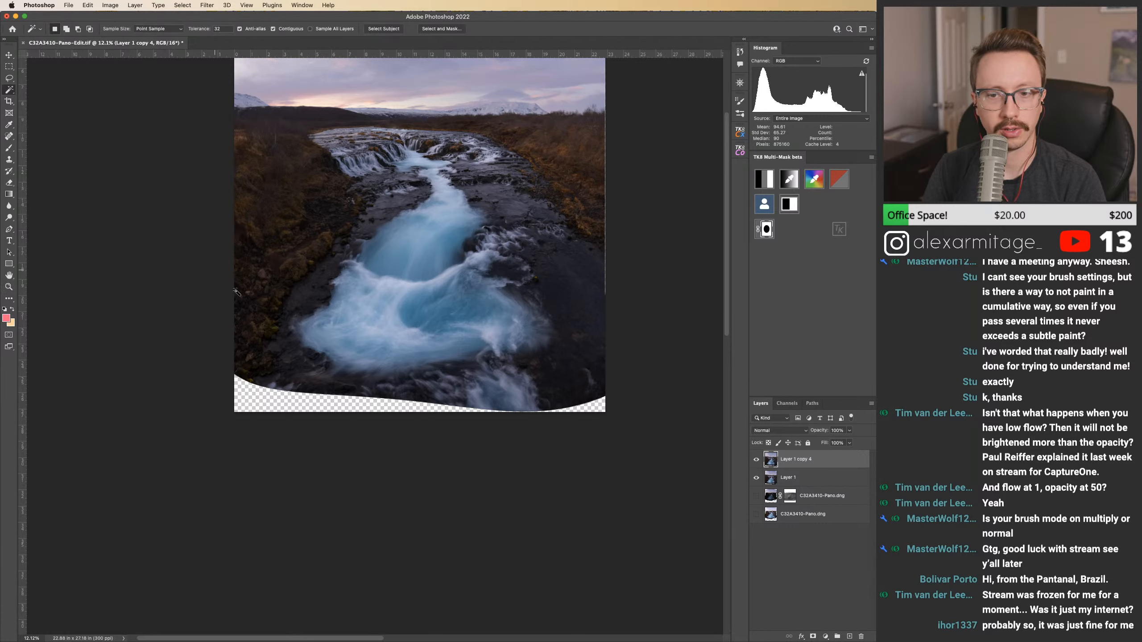
left_click(331, 405)
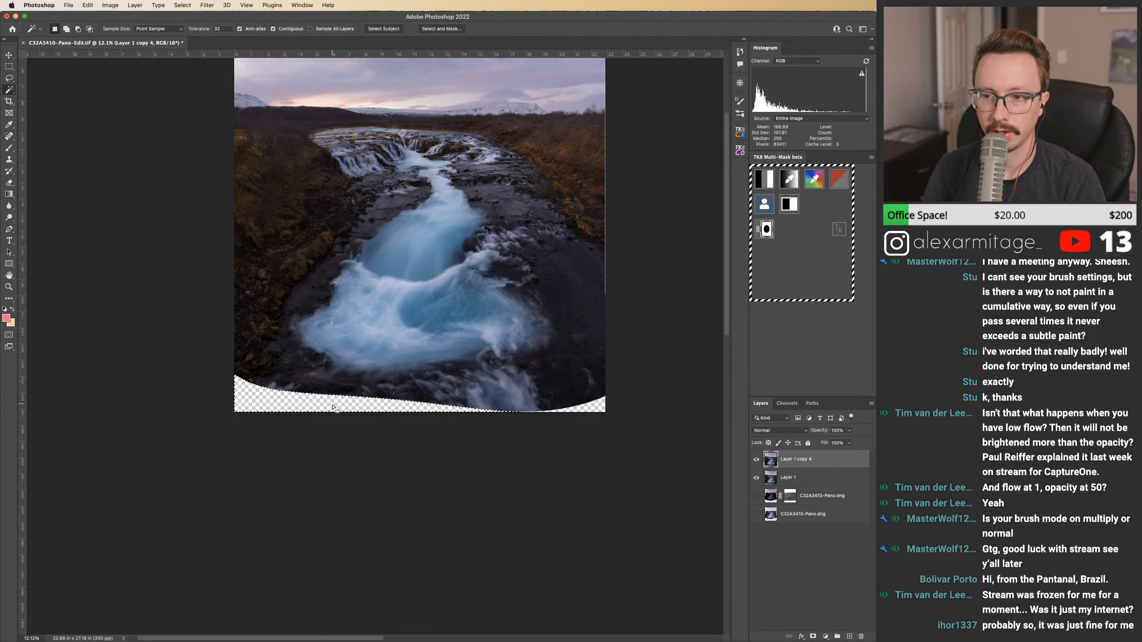
left_click(595, 411, "shift")
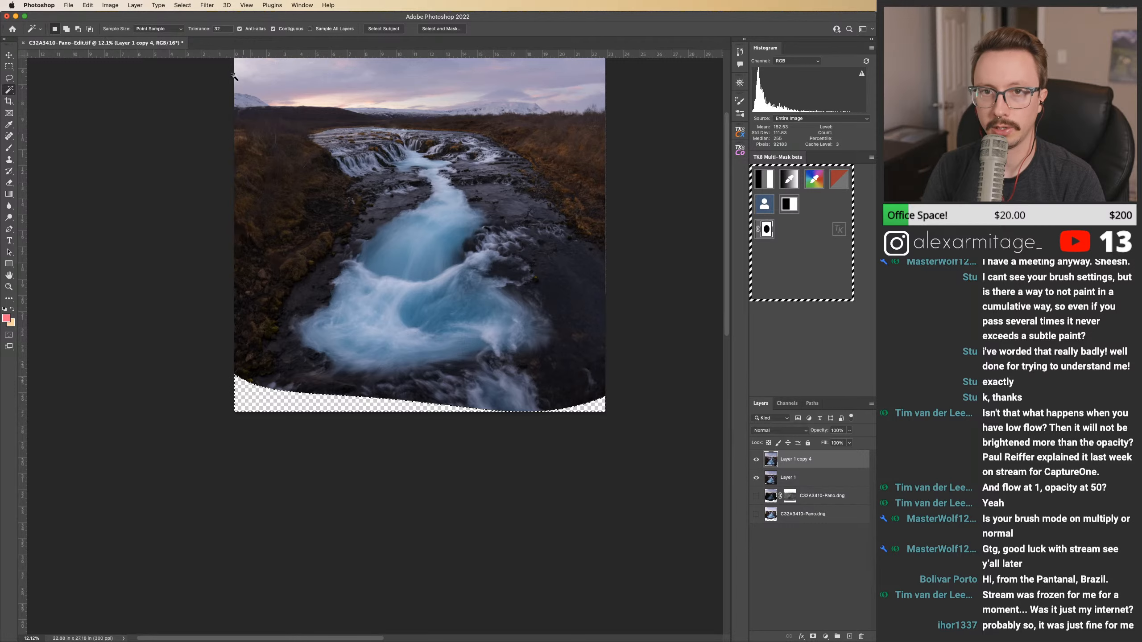
Step: Expand the selection of the transparent bottom areas so it overlaps the surrounding image
left_click(183, 5)
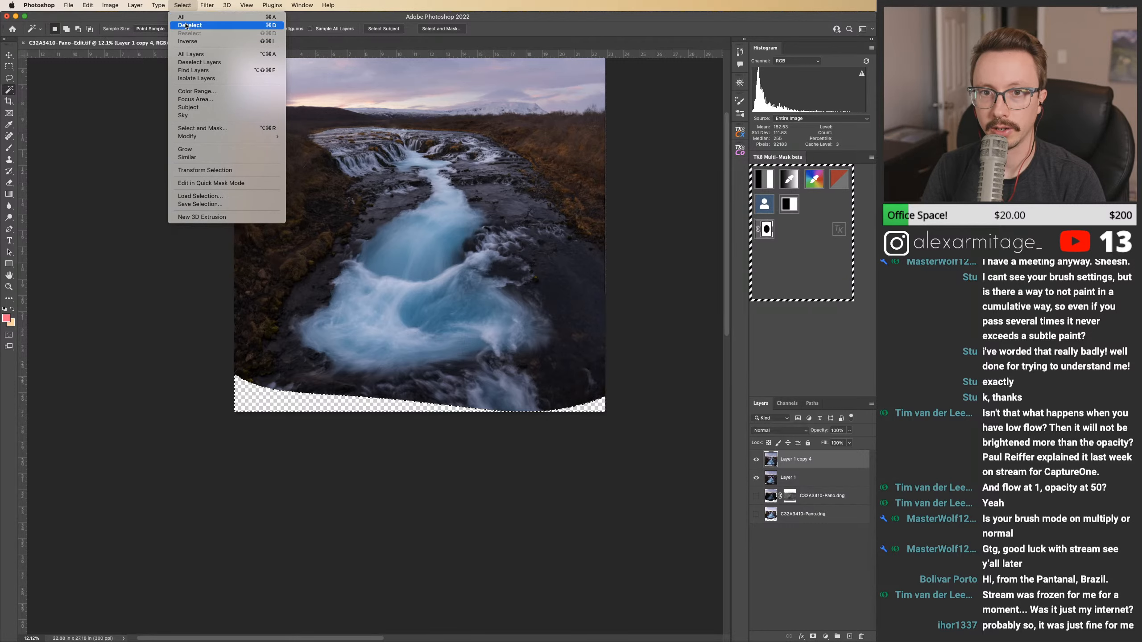
mouse_move(213, 140)
left_click(315, 153)
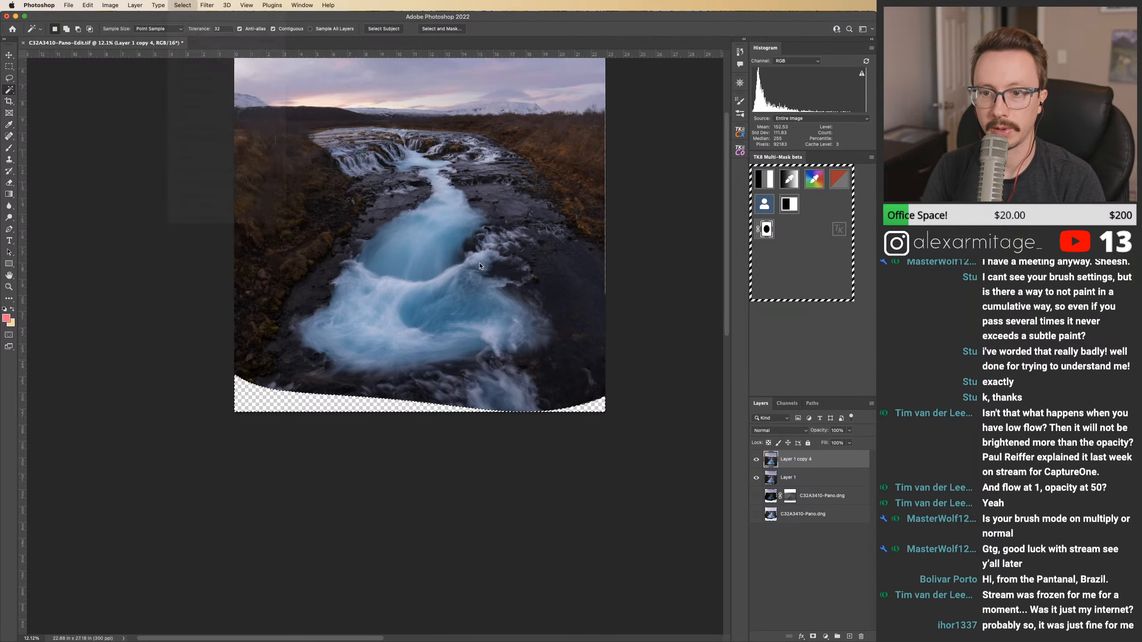
left_click(609, 320)
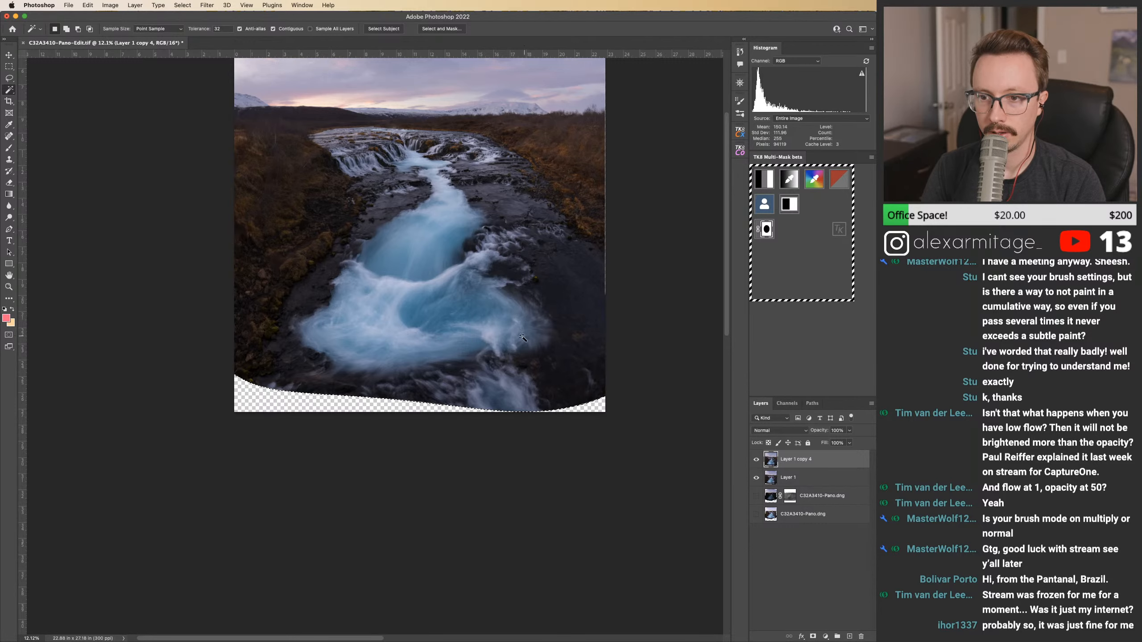
Step: Fill the expanded selection along the bottom edge with Content-Aware Fill, using automatic sampling and output to a new layer
left_click(88, 5)
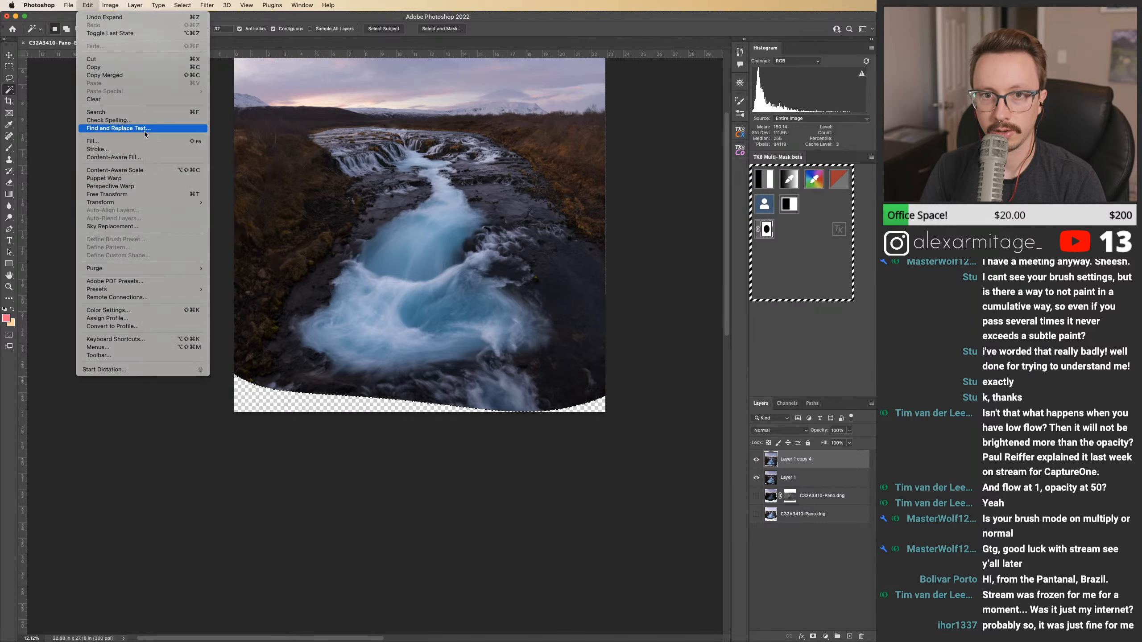
left_click(146, 160)
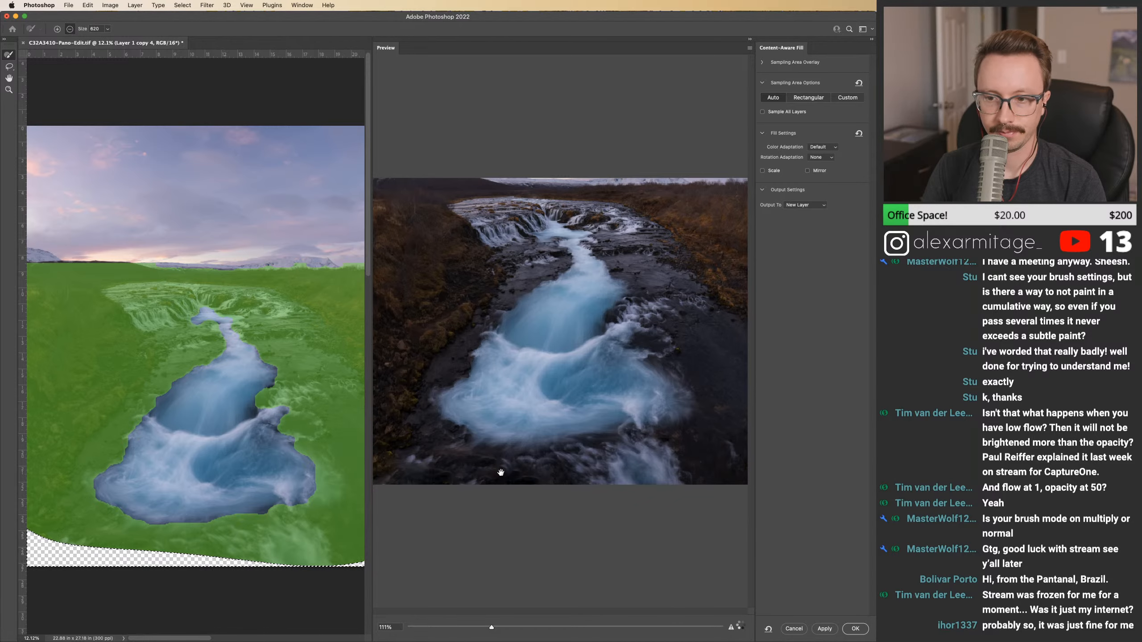
left_click(855, 629)
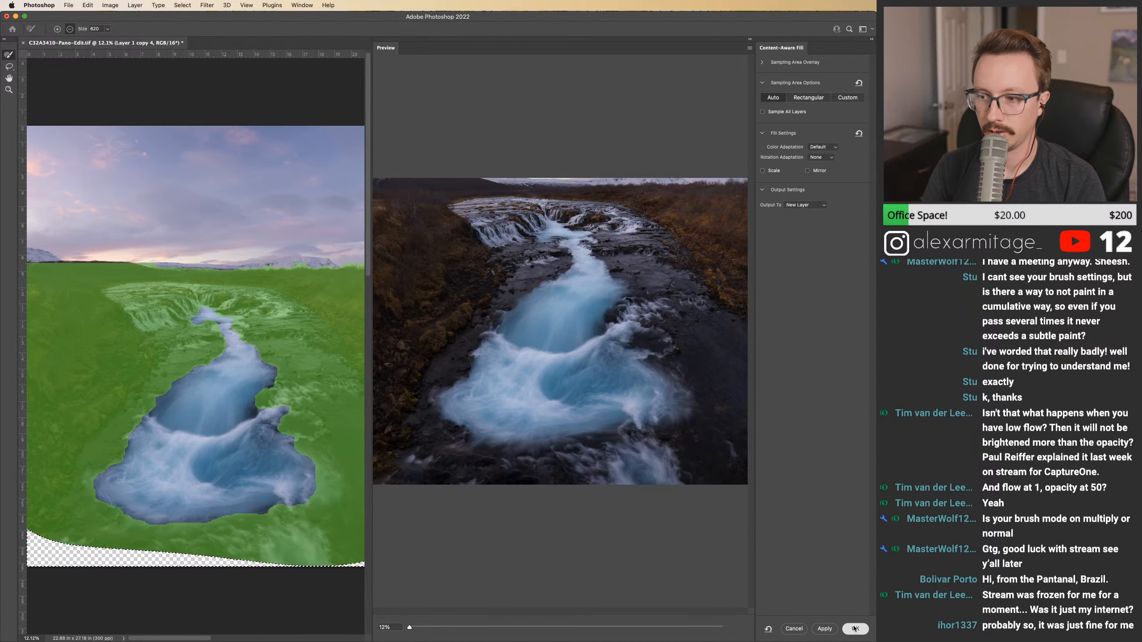
Step: Examine the filled lower-left part of the image up close, comparing it with Layer 1 copy 5 hidden and shown
key("z")
left_click_drag(227, 552, 304, 553)
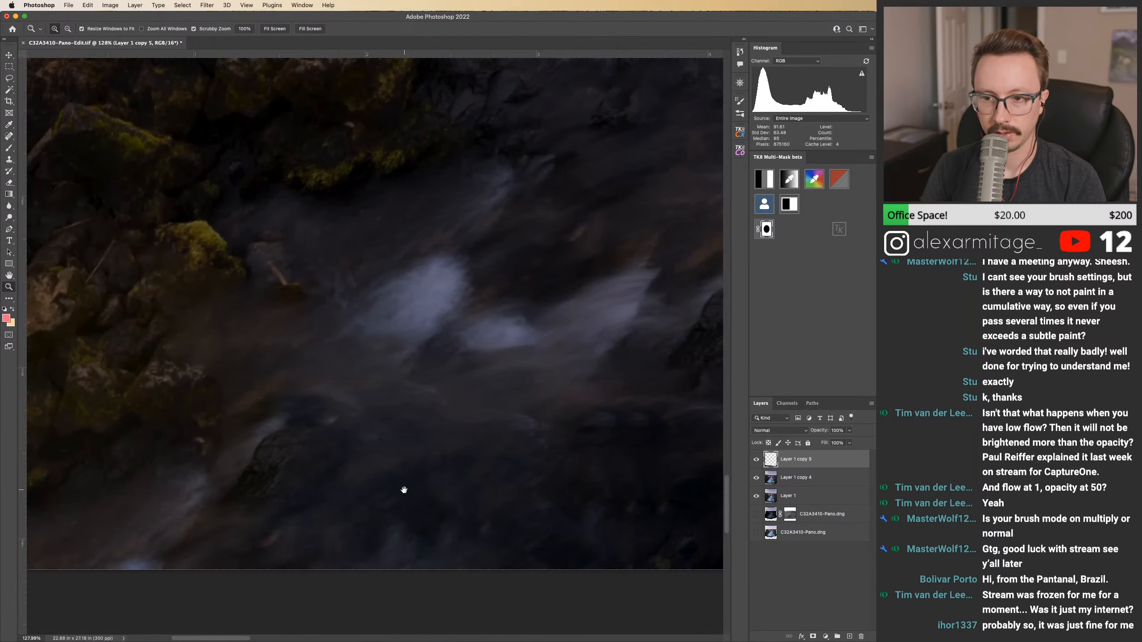
left_click_drag(404, 490, 536, 470)
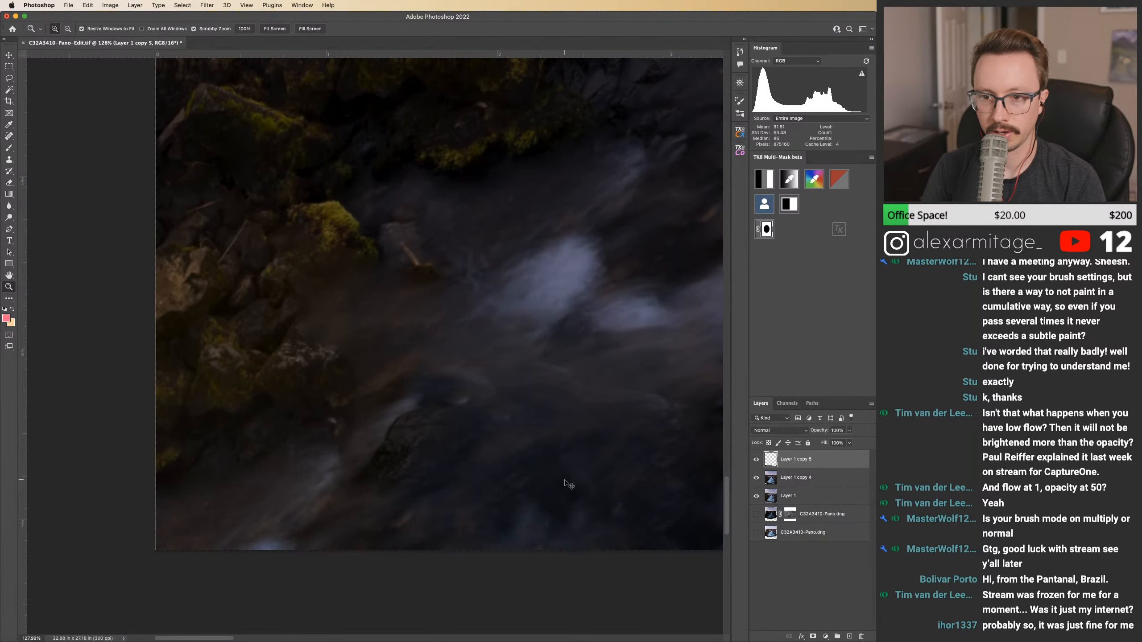
key("super+comma")
key("super+comma")
key("super+comma")
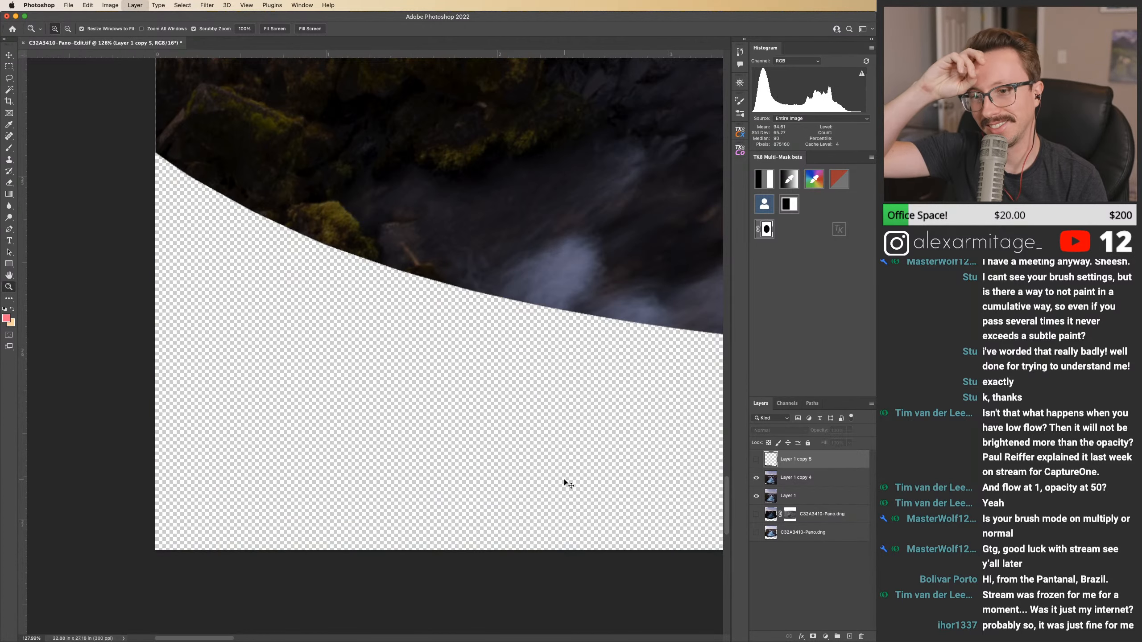
key("super+comma")
left_click_drag(637, 479, 289, 448)
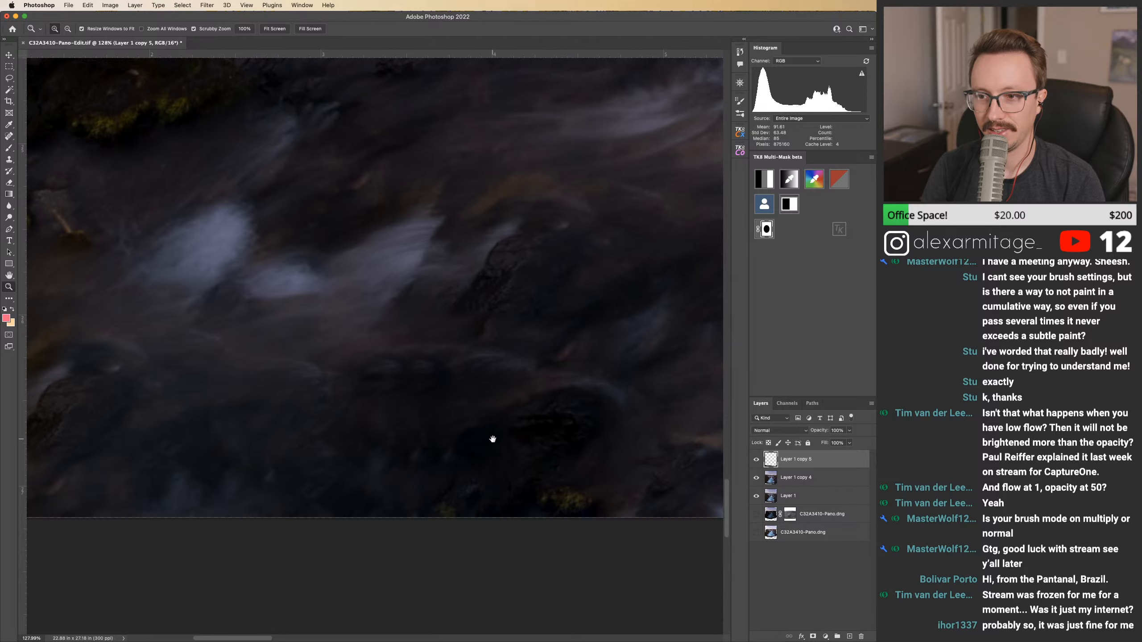
left_click_drag(477, 440, 202, 468)
key("super+comma")
key("super+comma")
left_click_drag(508, 468, 323, 462)
key("super+comma")
key("super+comma")
left_click_drag(235, 459, 596, 446)
key("super+comma")
key("super+comma")
left_click_drag(350, 415, 638, 392)
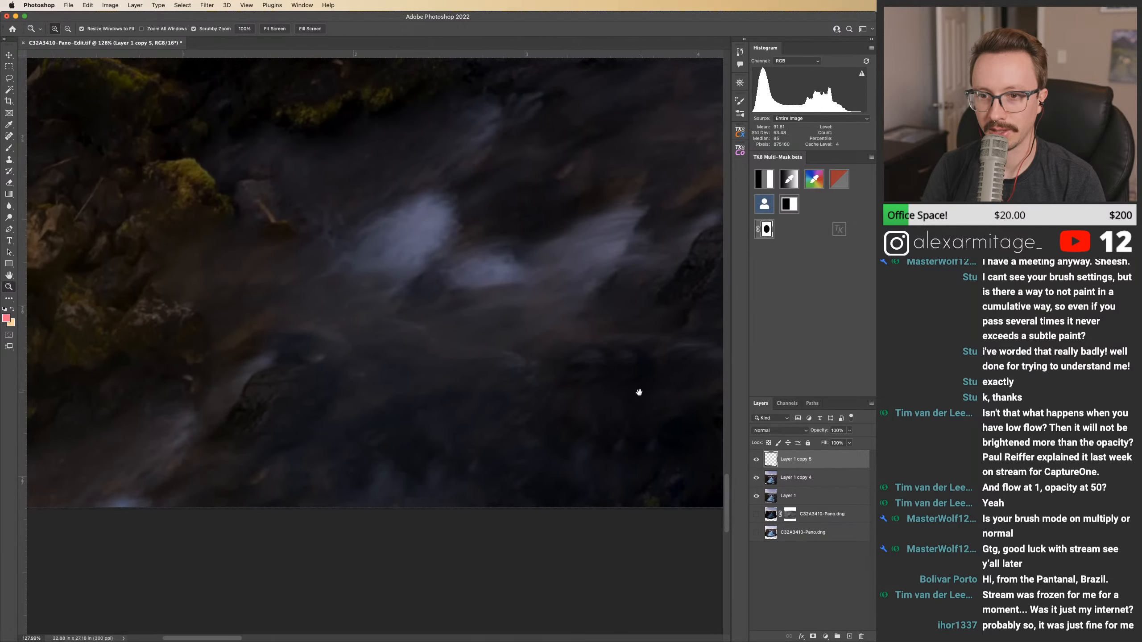
left_click_drag(565, 394, 518, 398)
key("super+comma")
key("super+comma")
Step: Examine the fill across the whole width of the bottom edge, comparing it with Layer 1 copy 5 hidden and shown
scroll(595, 428, "right", 10)
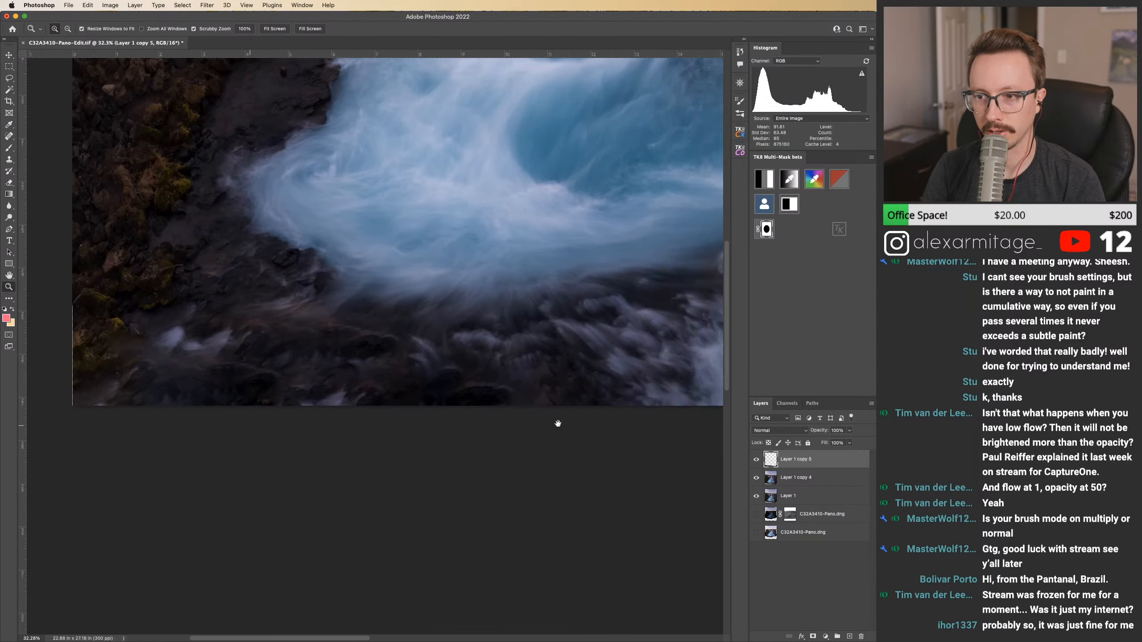
key("super+comma")
key("super+comma")
left_click_drag(579, 429, 403, 421)
key("super+comma")
key("super+comma")
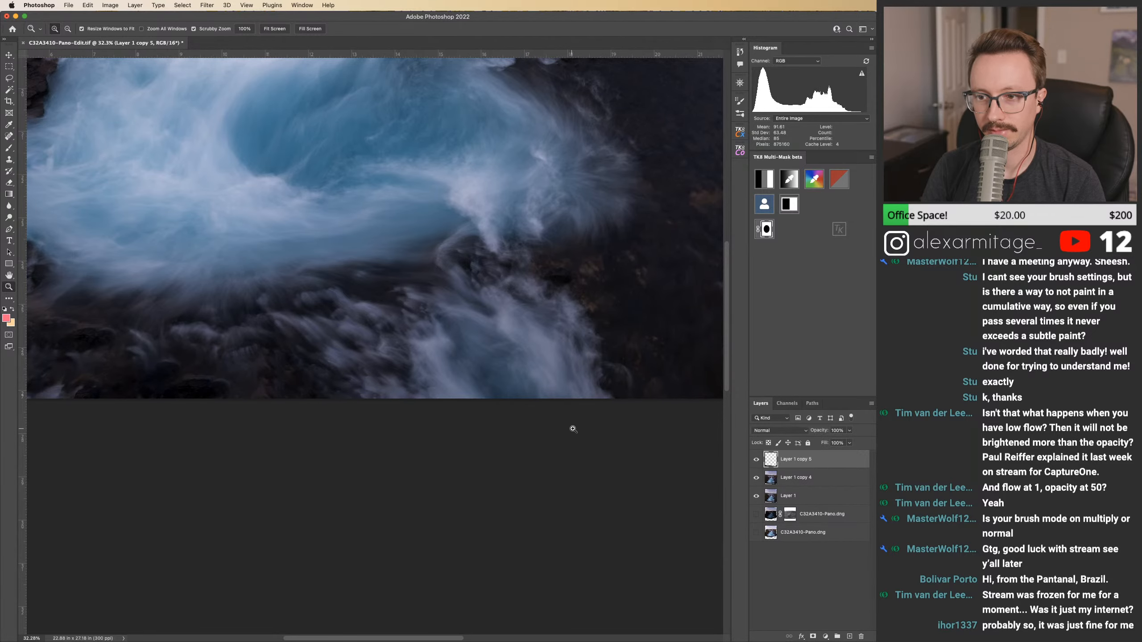
left_click_drag(561, 429, 365, 428)
key("super+comma")
key("super+comma")
mouse_move(559, 373)
left_mouse_down()
mouse_move(611, 374)
mouse_move(581, 372)
left_mouse_up()
left_click_drag(383, 391, 668, 434)
key("super+comma")
key("super+comma")
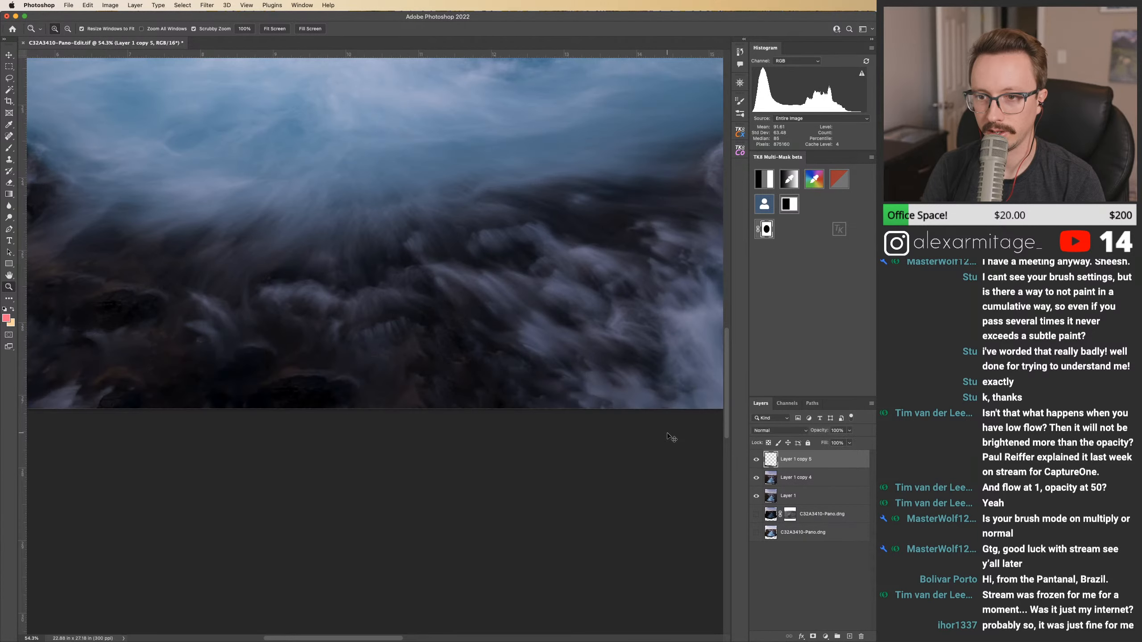
left_click_drag(396, 417, 633, 411)
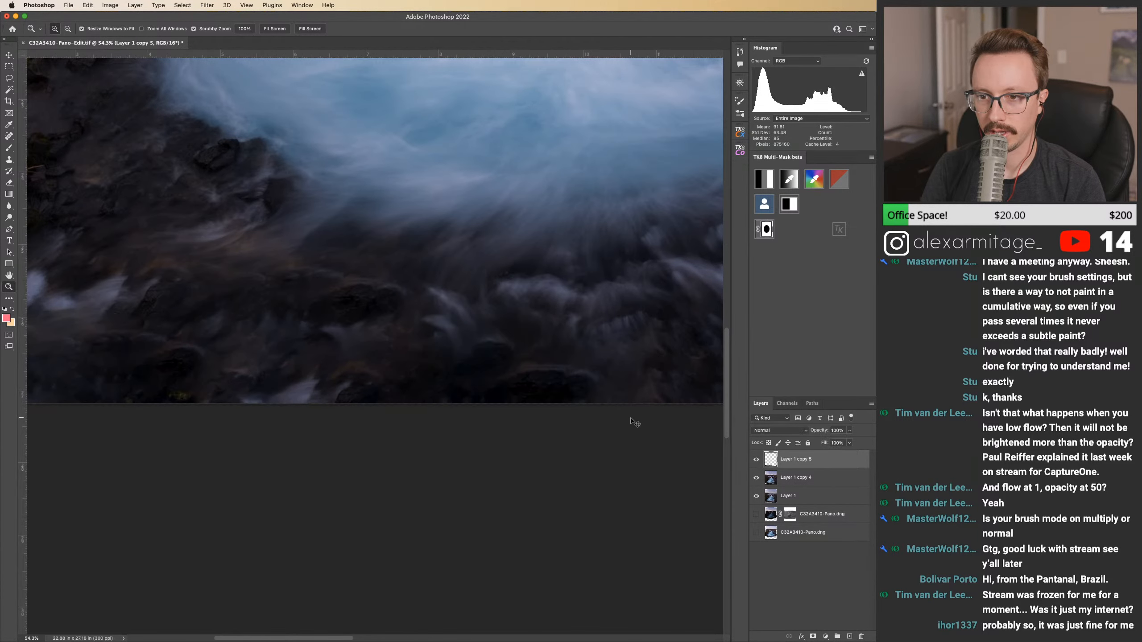
Step: Inspect the blend between the fill and the dark water around the rocks at the bottom edge at high magnification
left_click_drag(518, 350, 575, 354)
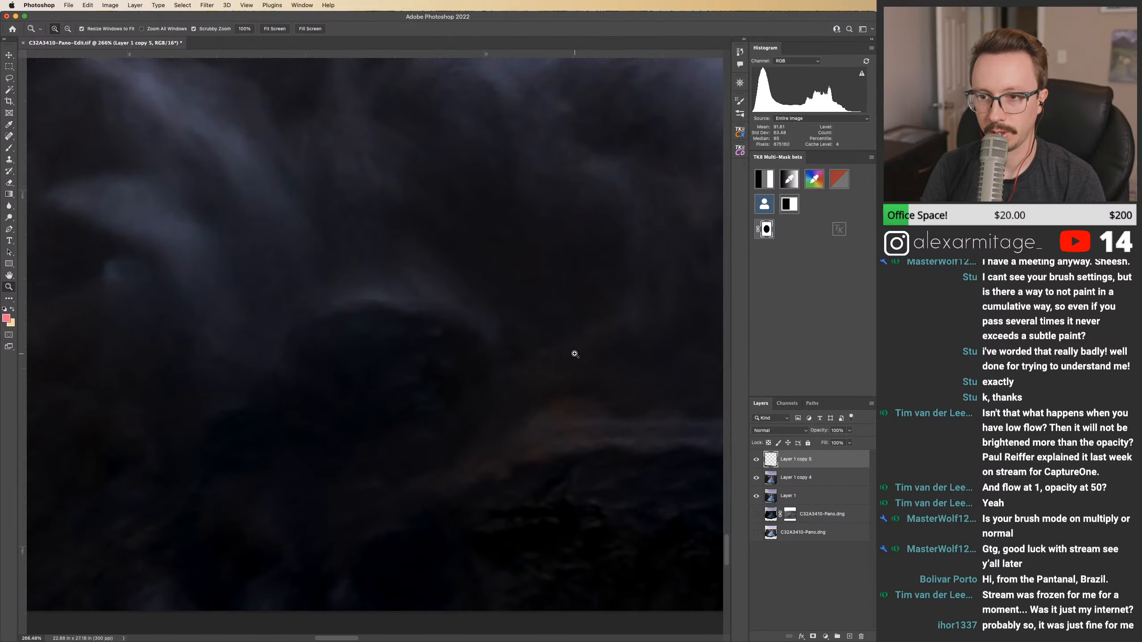
left_click(755, 463)
left_click(756, 464)
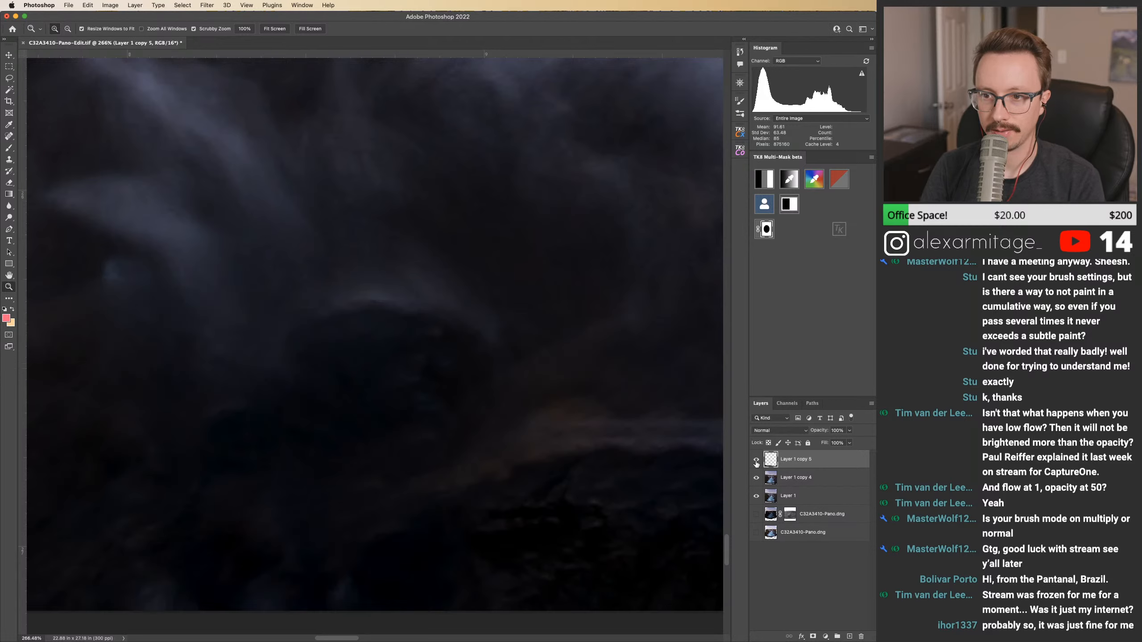
left_click_drag(352, 320, 493, 341)
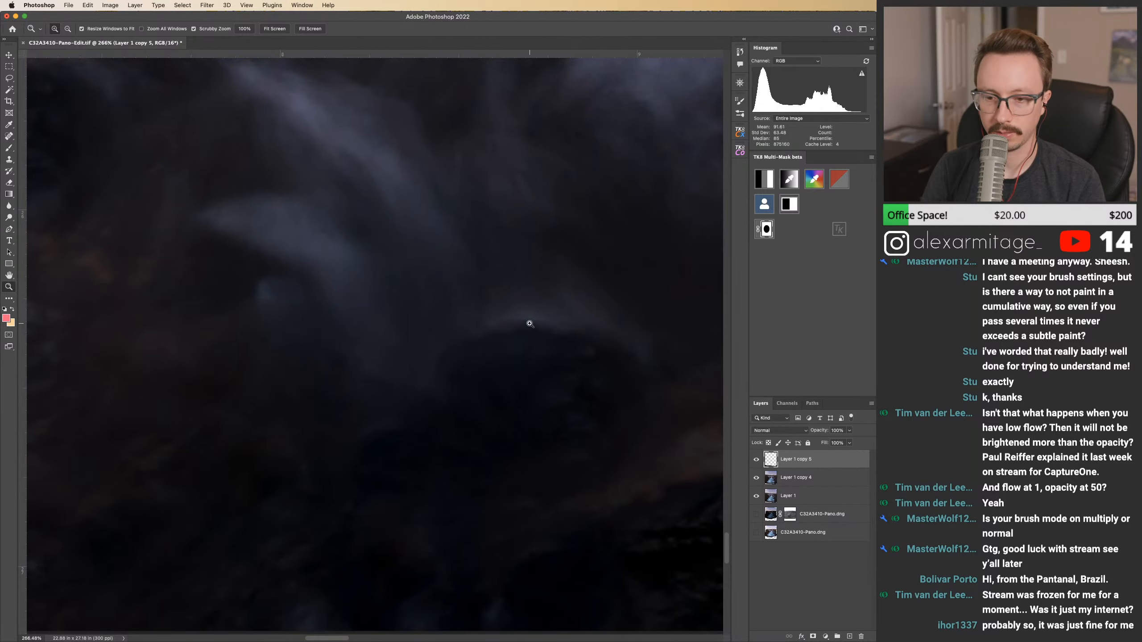
key("j")
left_click_drag(367, 371, 649, 367)
key("super+z")
key("super+shift+z")
left_click_drag(424, 340, 345, 405)
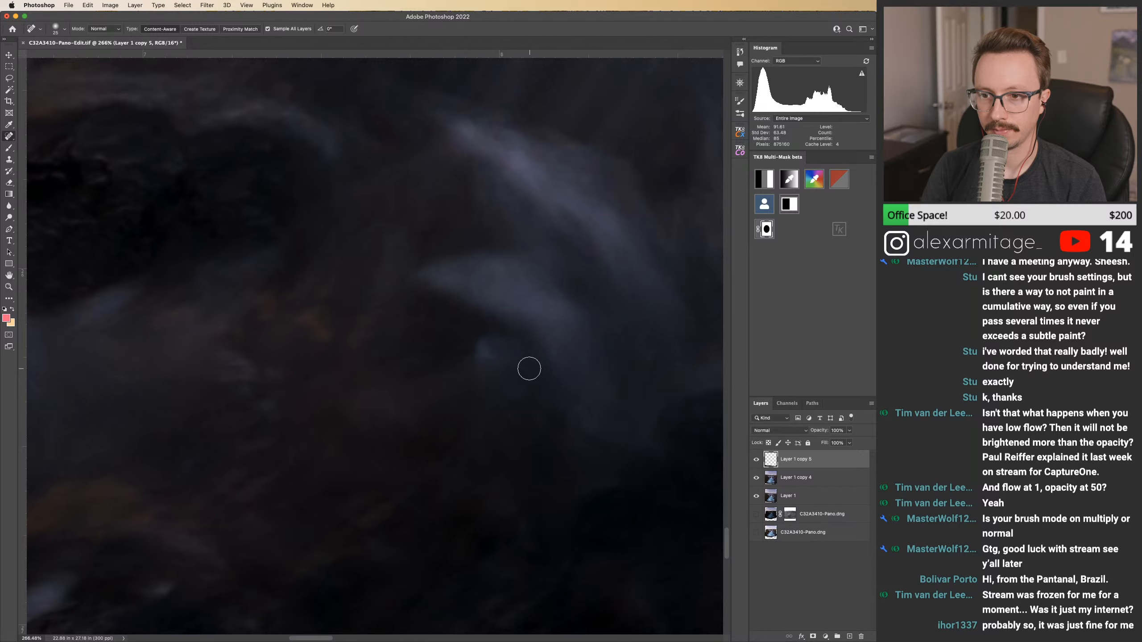
left_click_drag(283, 347, 273, 313)
Step: Delete the fill layer Layer 1 copy 5 and reselect the transparent area along the bottom edge with the Magic Wand
key("z")
left_click_drag(514, 354, 431, 354)
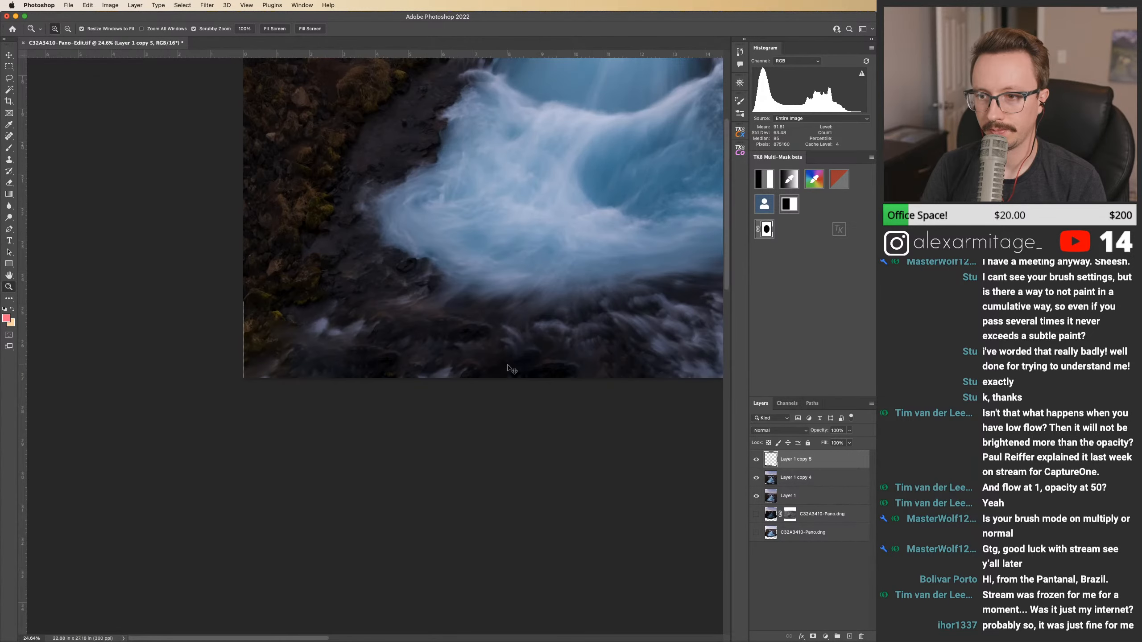
key("super+comma")
left_click_drag(785, 461, 862, 637)
left_click_drag(528, 356, 481, 364)
key("w")
left_click(376, 383)
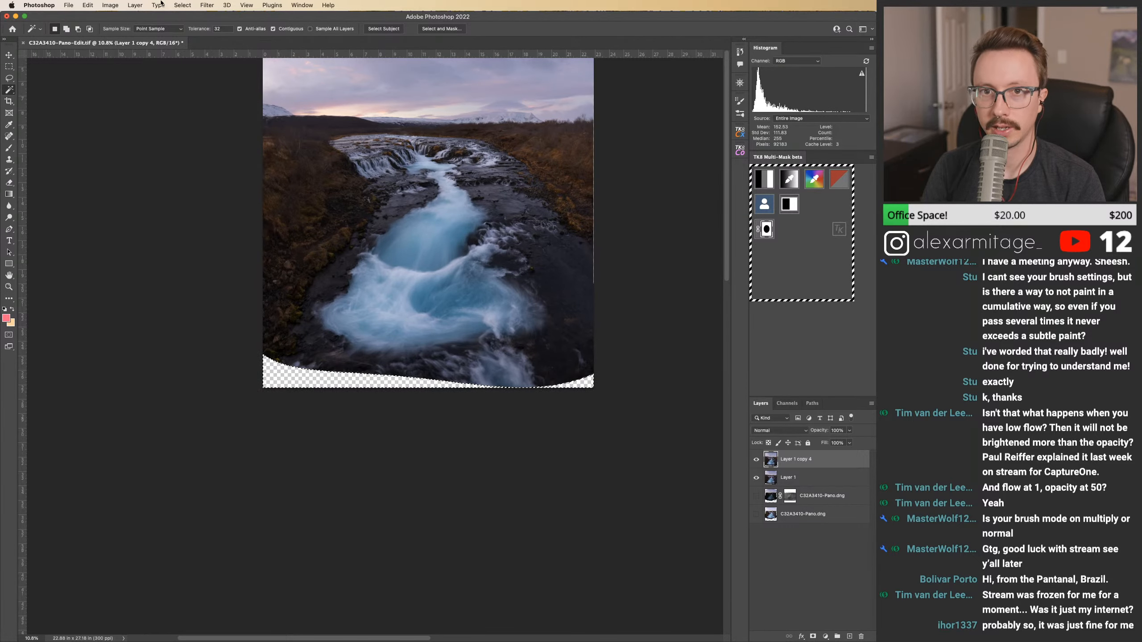
Step: Expand the selection of the transparent bottom area by 10 pixels and feather its edge
left_click(181, 5)
mouse_move(270, 137)
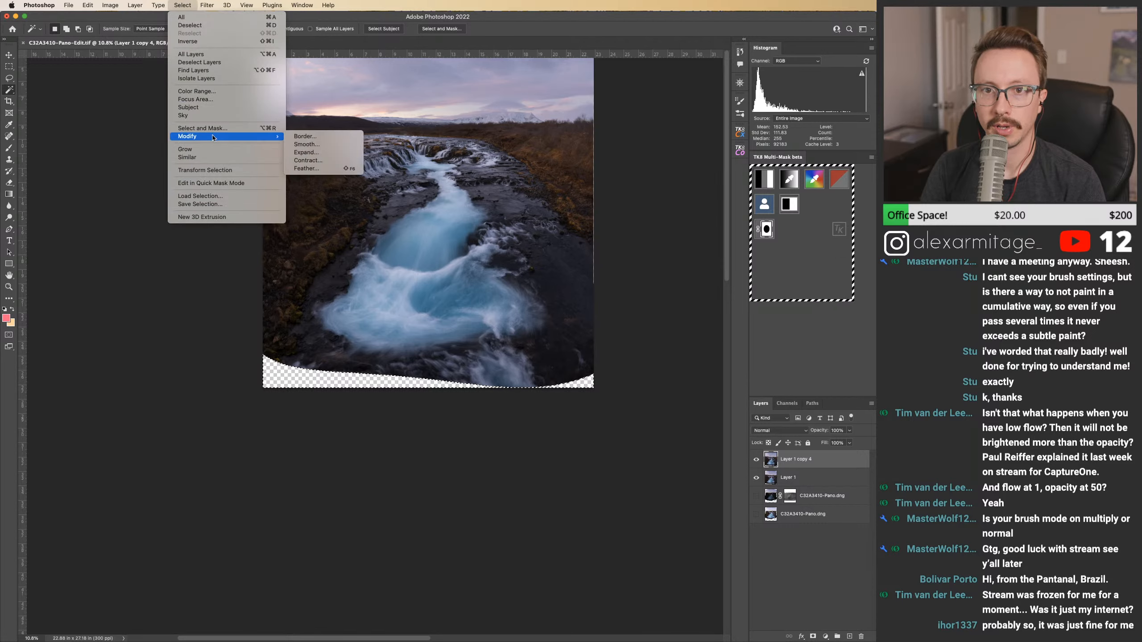
left_click(315, 153)
type("10")
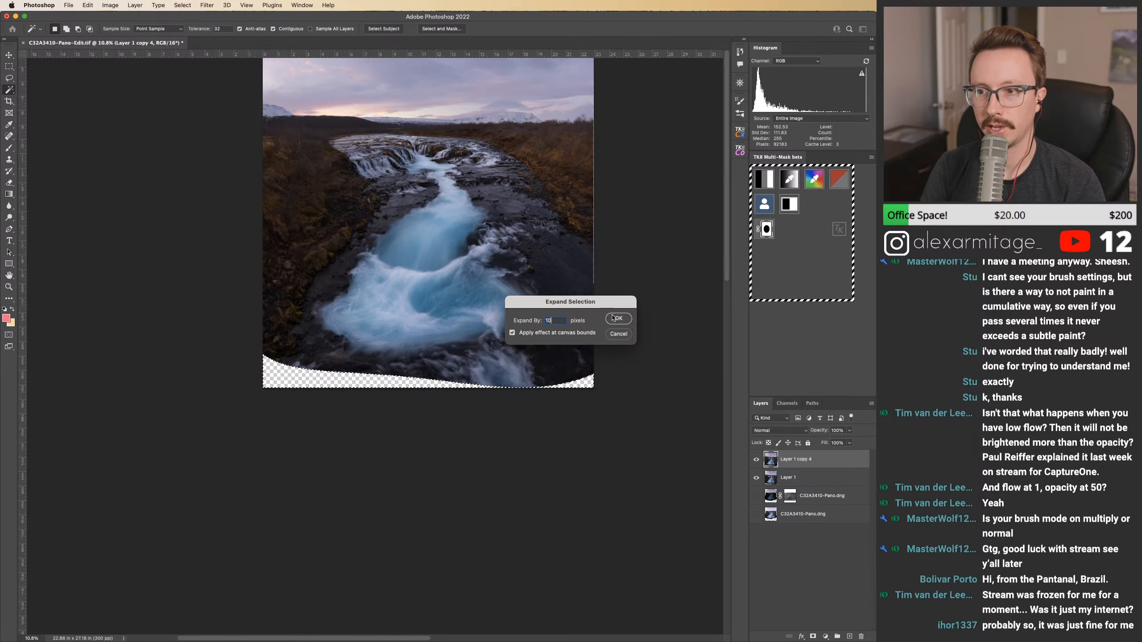
left_click(619, 319)
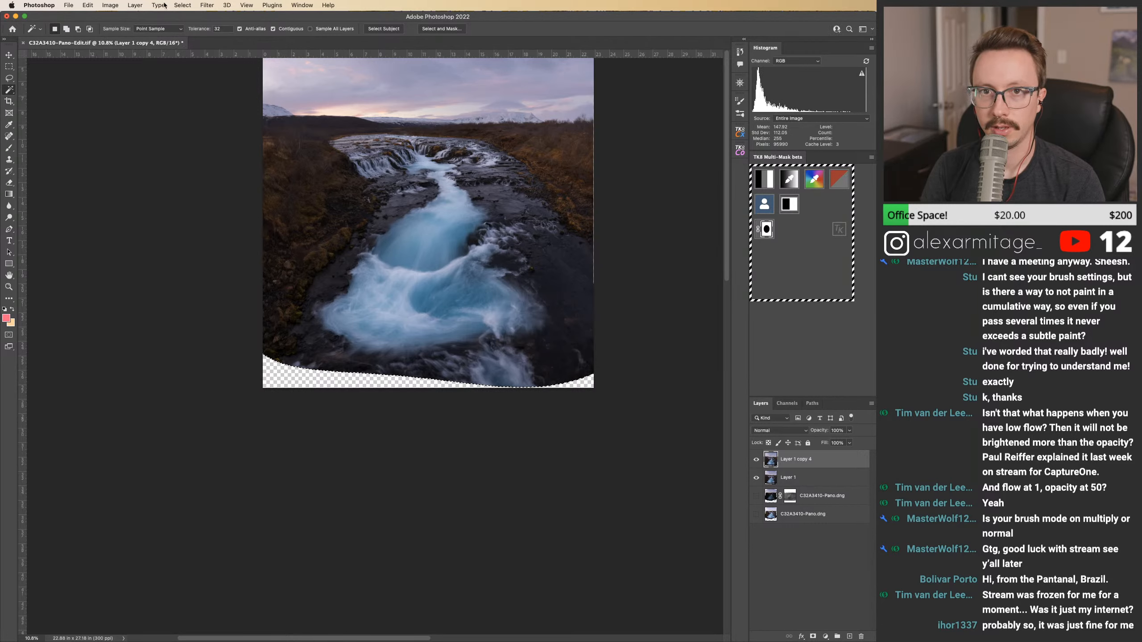
left_click(186, 7)
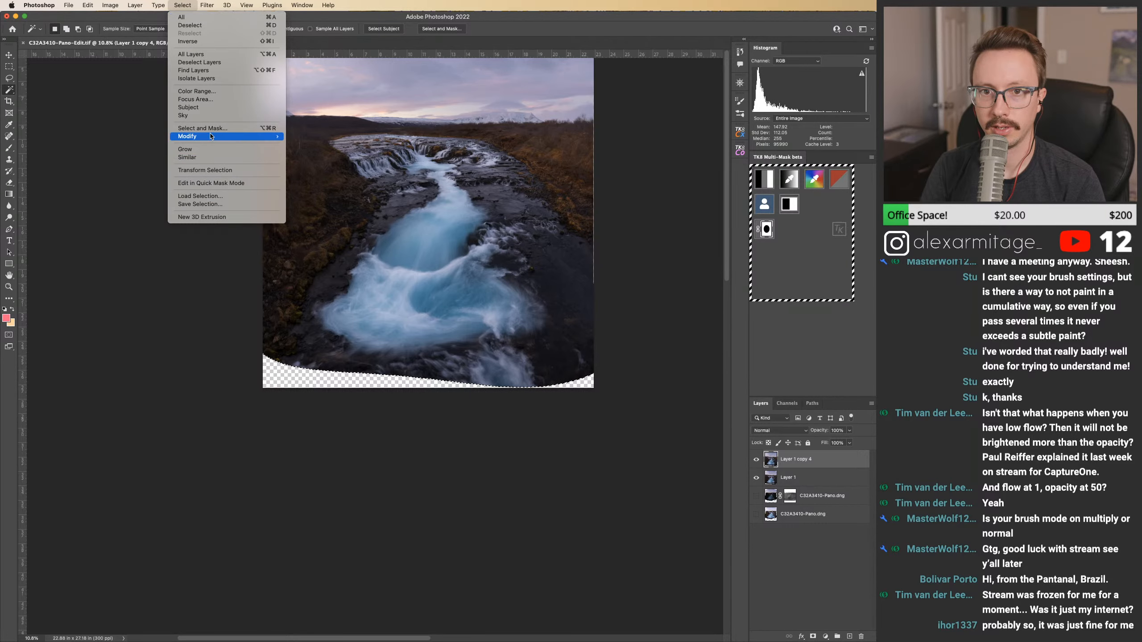
mouse_move(265, 136)
left_click(301, 171)
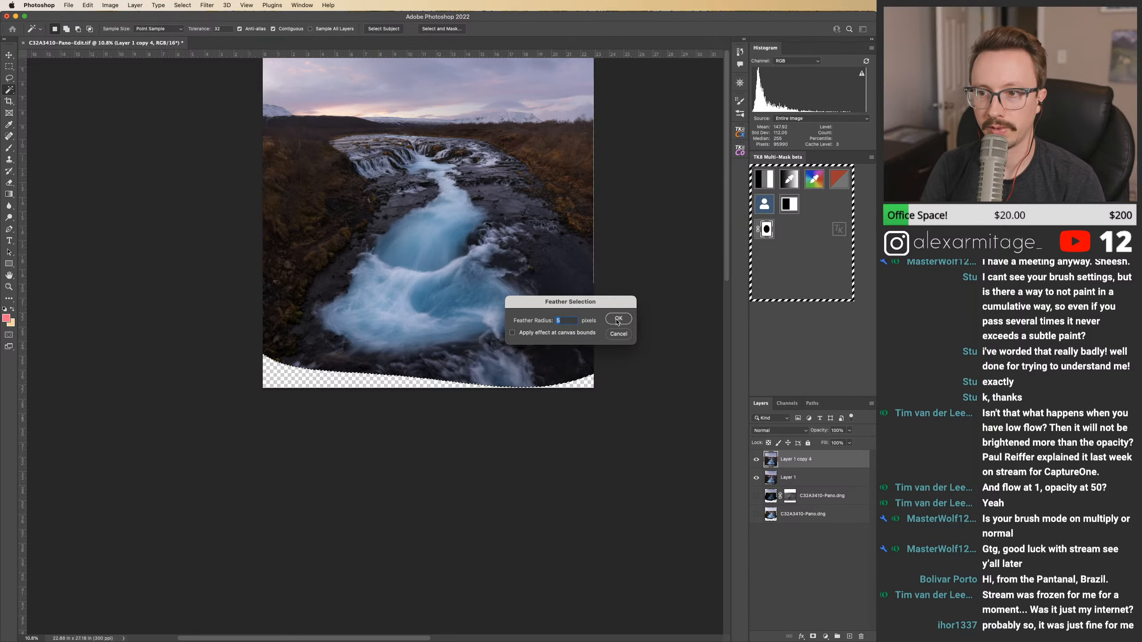
key("Return")
Step: Run Content-Aware Fill on the feathered bottom selection with automatic sampling and output to a new layer
left_click(87, 5)
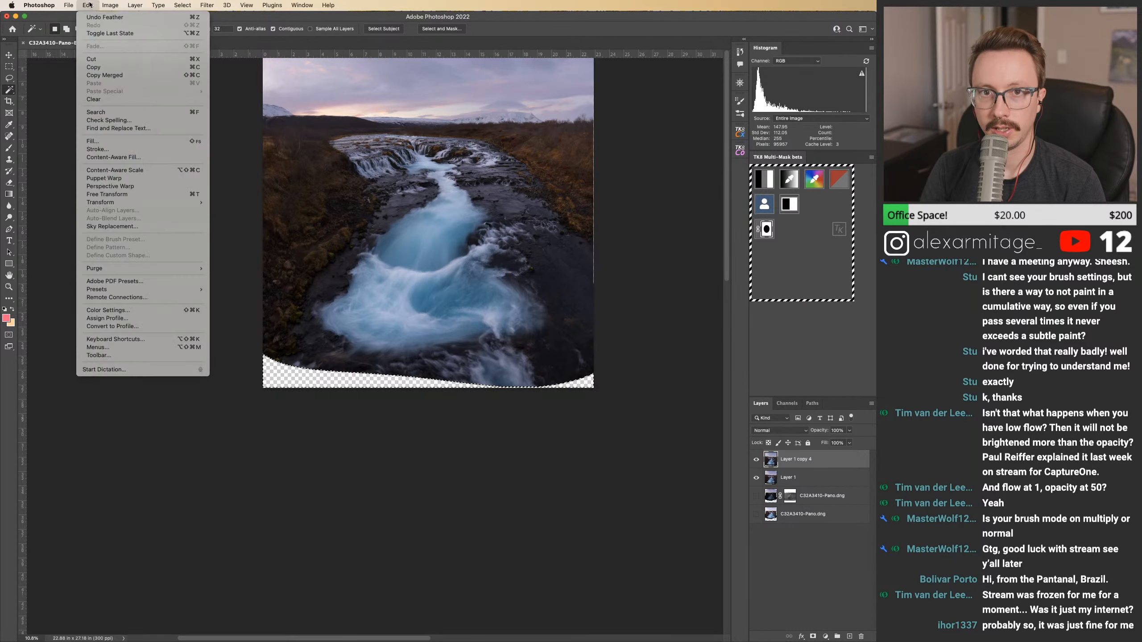
left_click(145, 157)
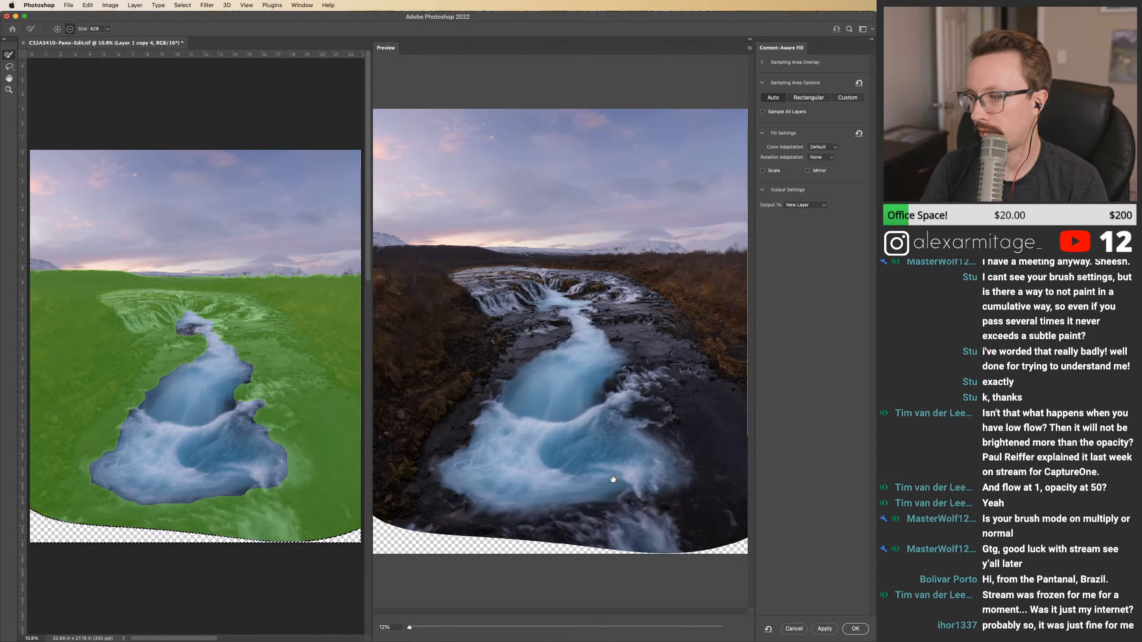
scroll(640, 485, "up", 3)
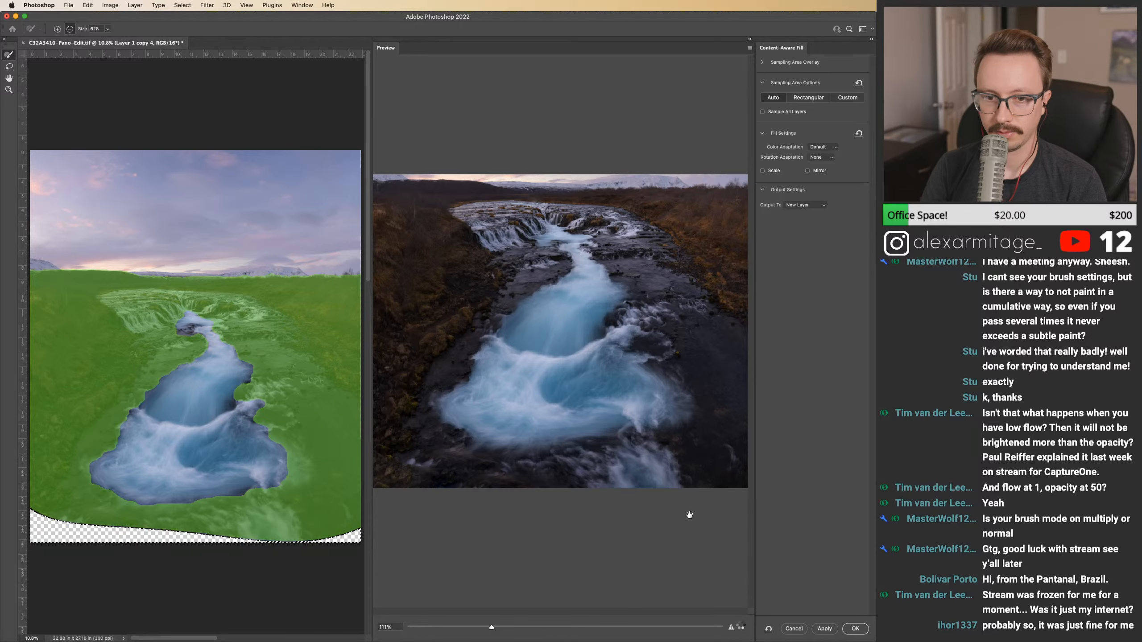
left_click(855, 629)
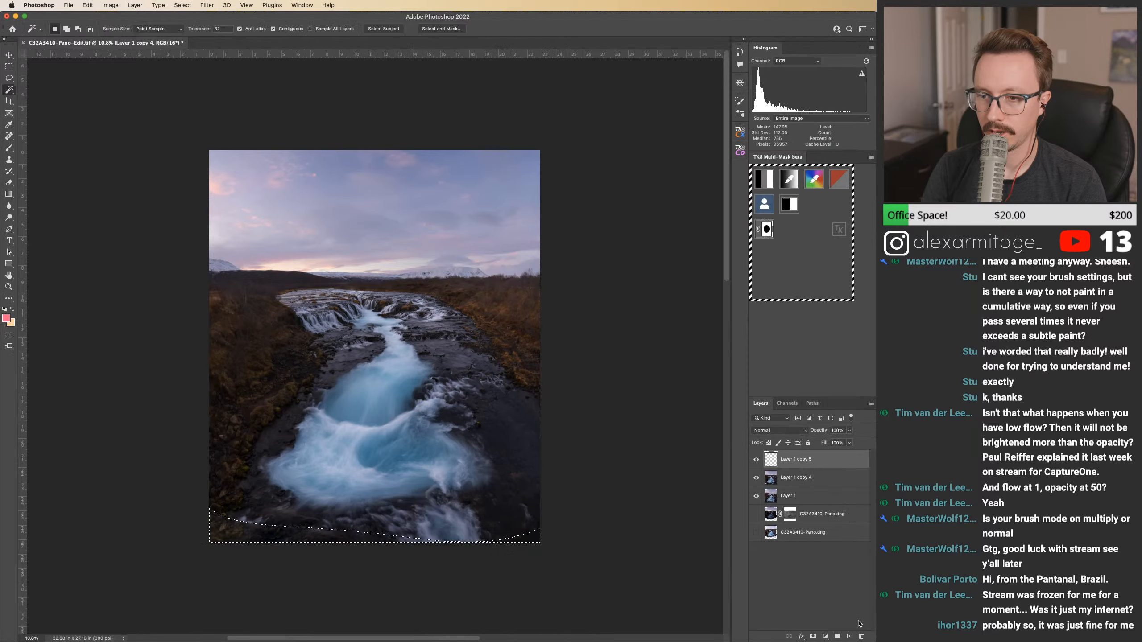
Step: Check the seam between the feathered fill and the original water up close, with Layer 1 copy 5 hidden and shown
key("z")
left_click_drag(357, 538, 137, 447)
left_click_drag(454, 454, 270, 423)
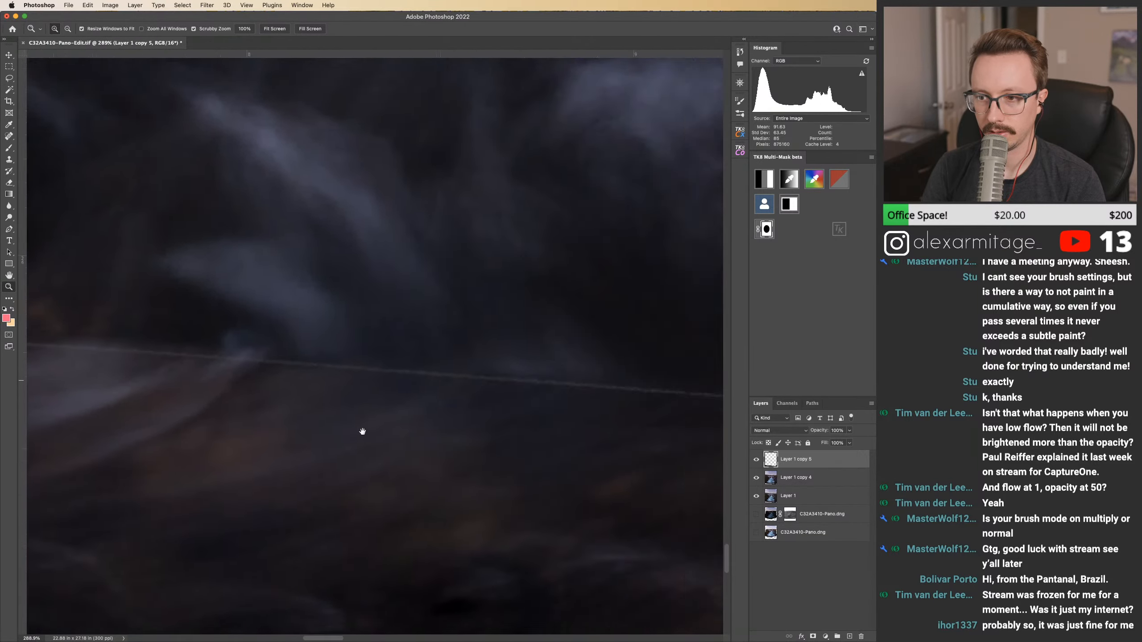
left_click_drag(629, 460, 383, 437)
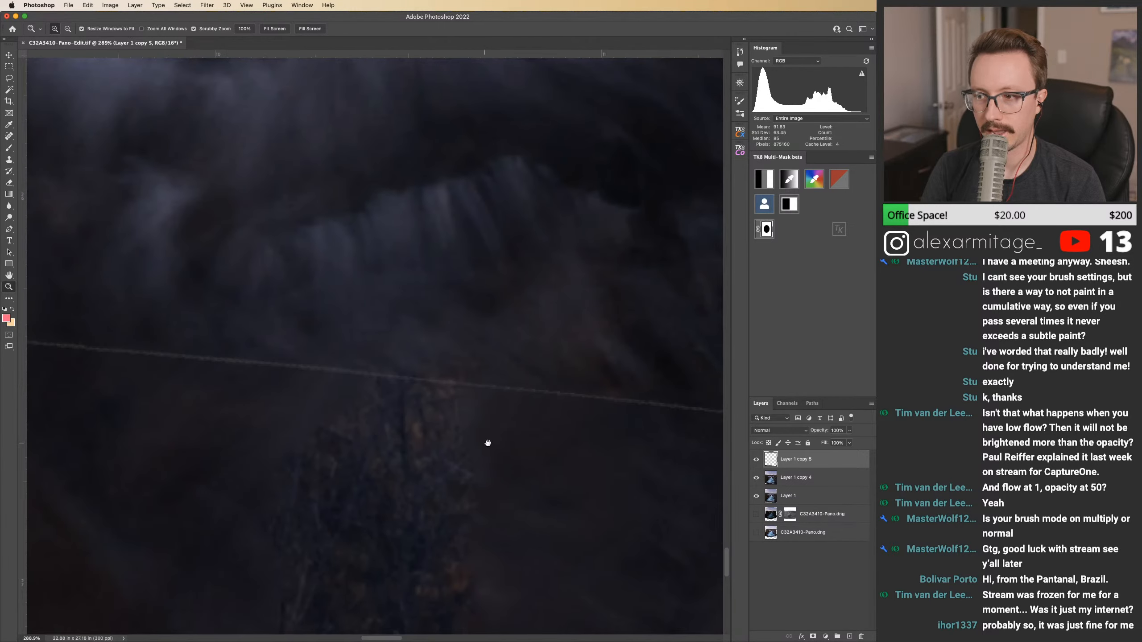
left_click(757, 460)
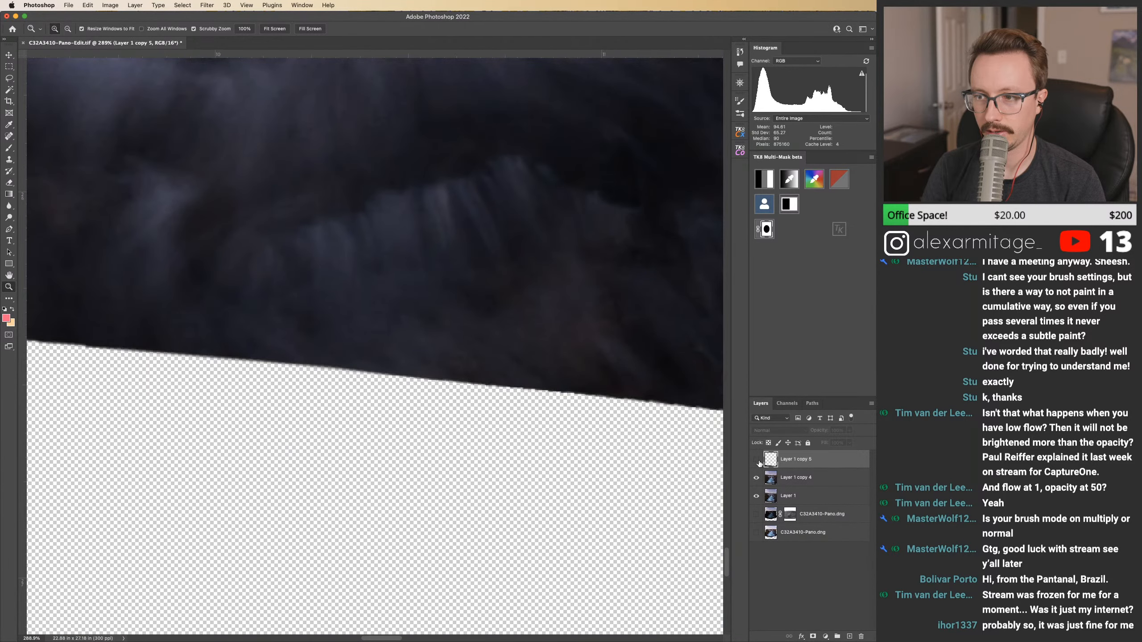
left_click(757, 460)
left_click(757, 460)
left_click(757, 460)
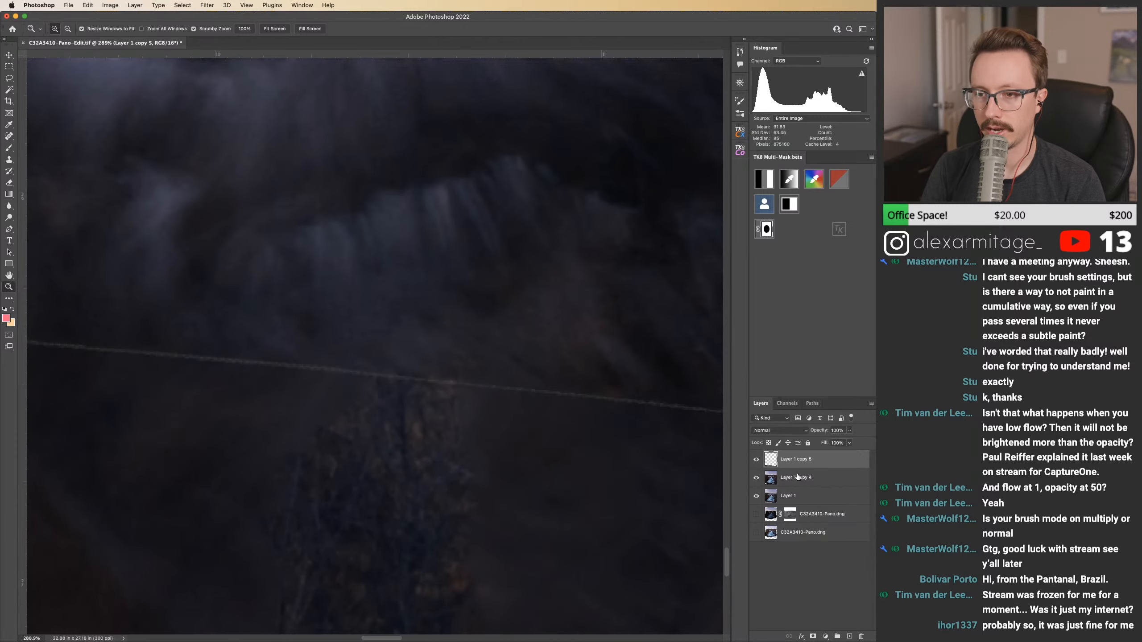
key("super+z")
key("super+shift+z")
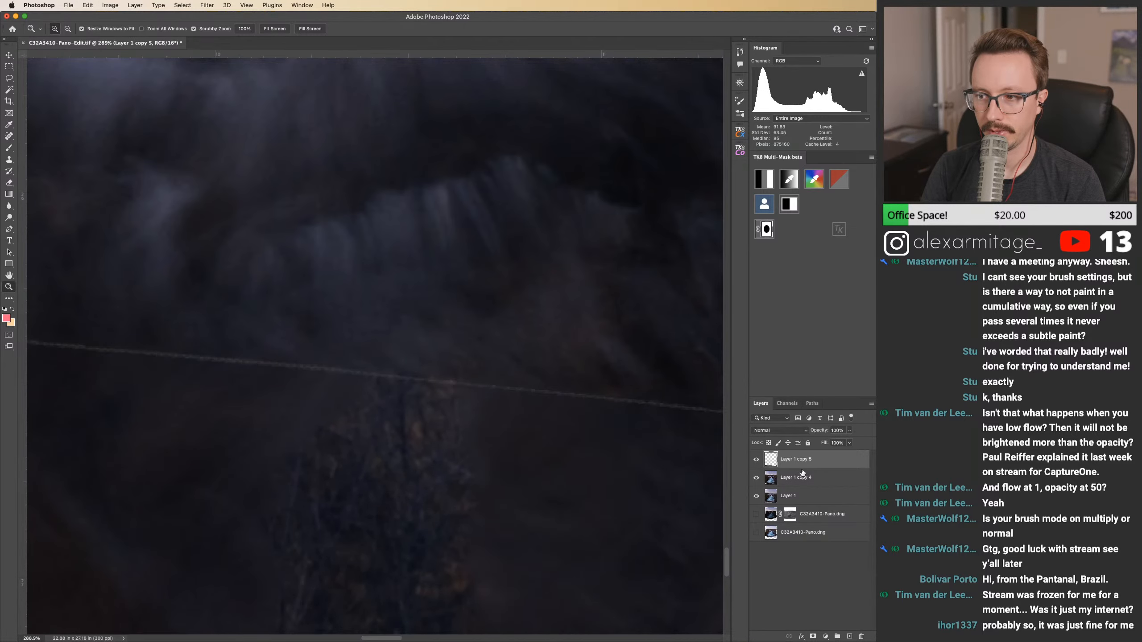
Step: Delete the feathered fill layer and select the transparent area along the bottom edge again with the Magic Wand
left_click_drag(783, 462, 862, 636)
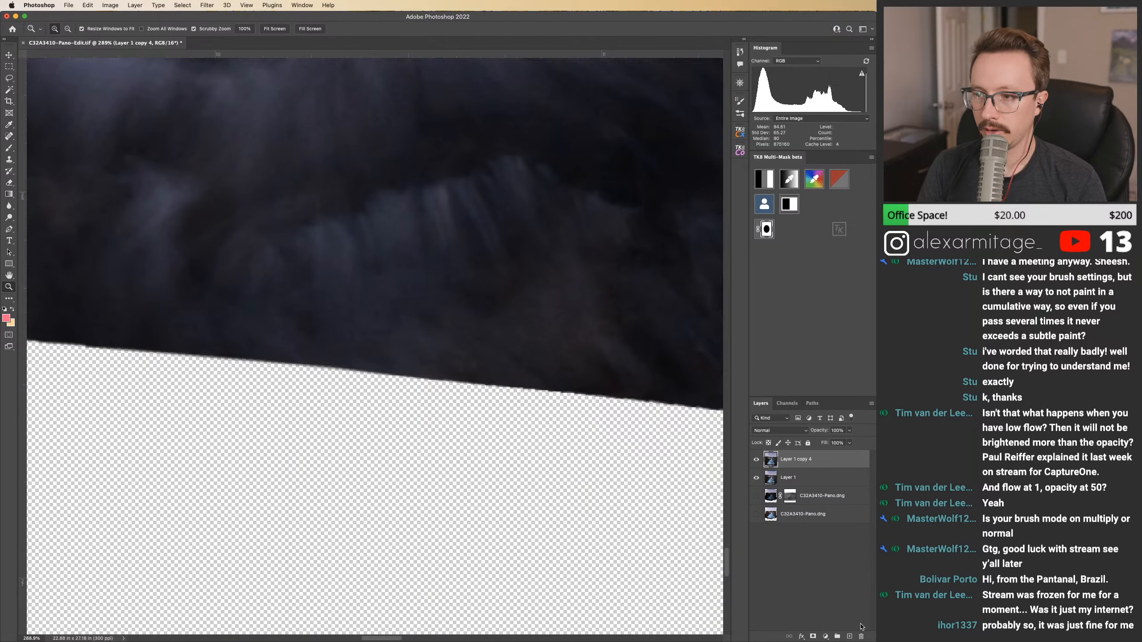
left_click_drag(591, 440, 359, 402)
key("w")
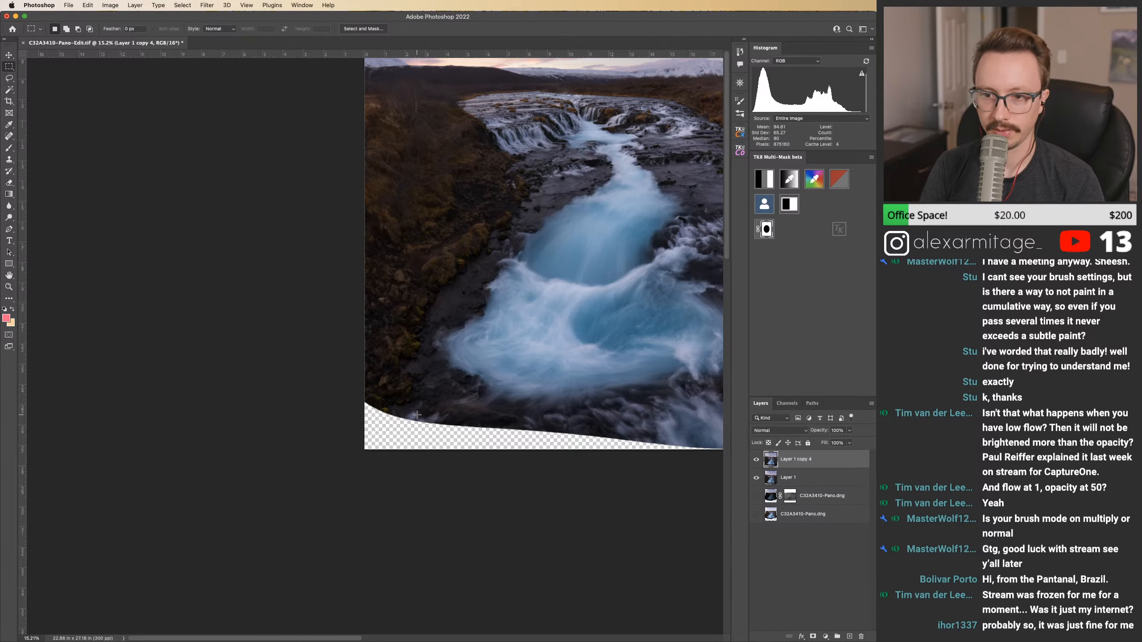
left_click(425, 434)
scroll(368, 386, "right", 5)
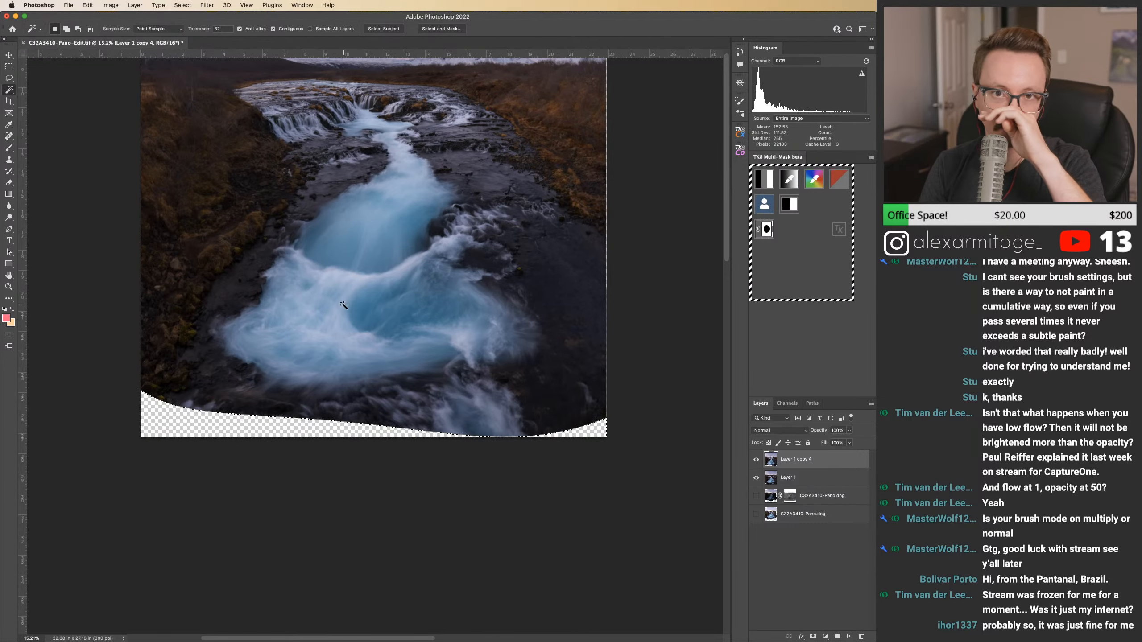
Step: Feather the Magic Wand selection of the transparent area along the bottom edge
left_click(203, 5)
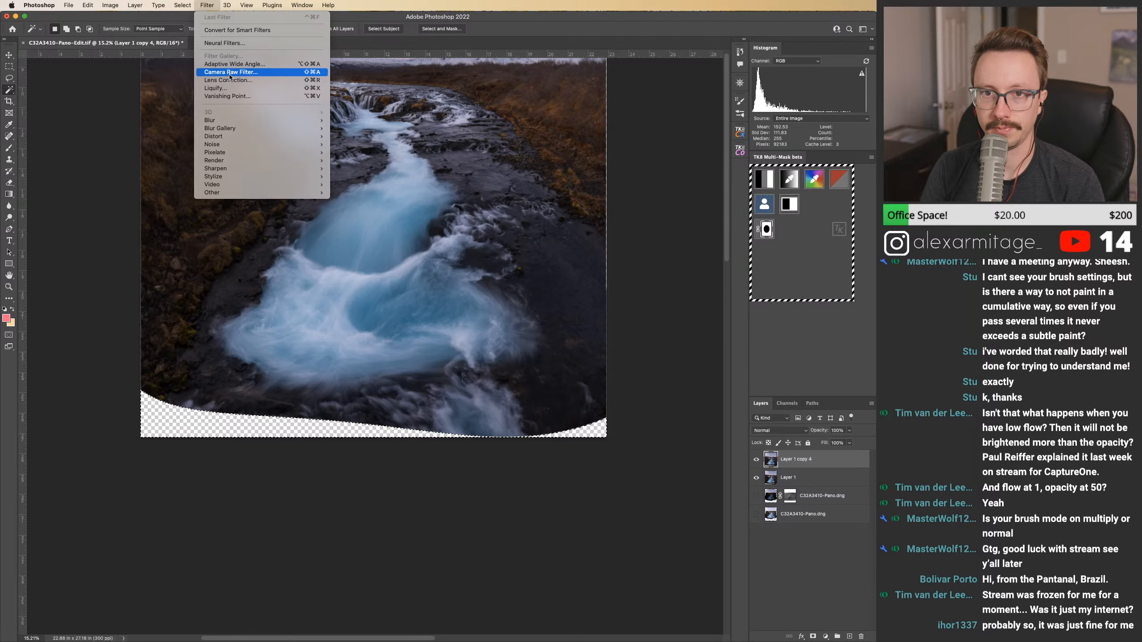
mouse_move(182, 5)
mouse_move(216, 137)
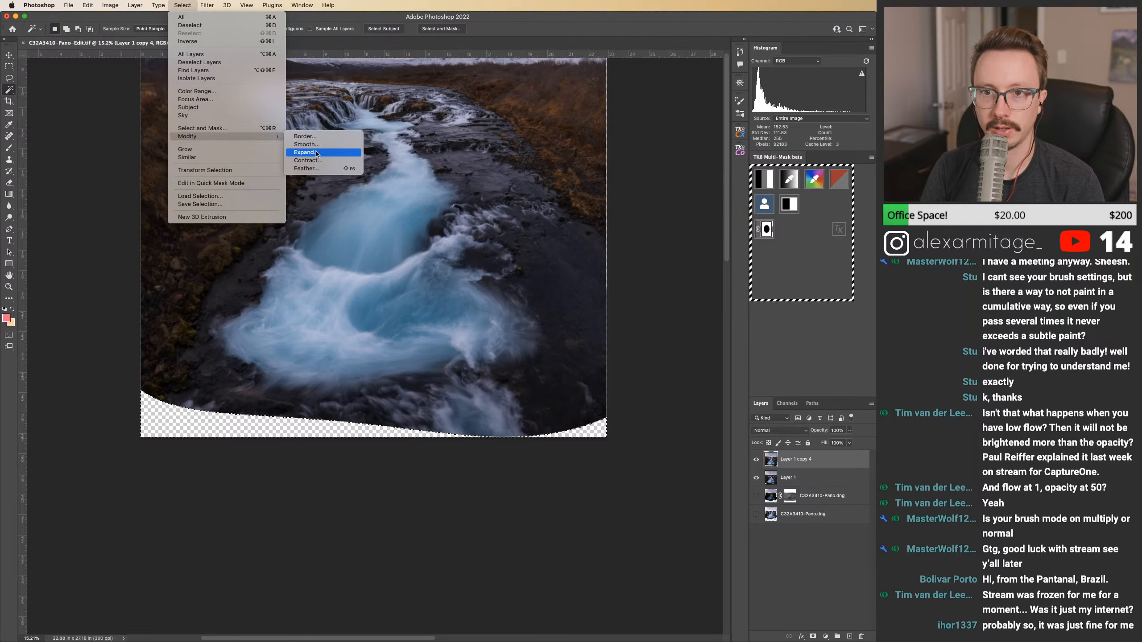
left_click(306, 168)
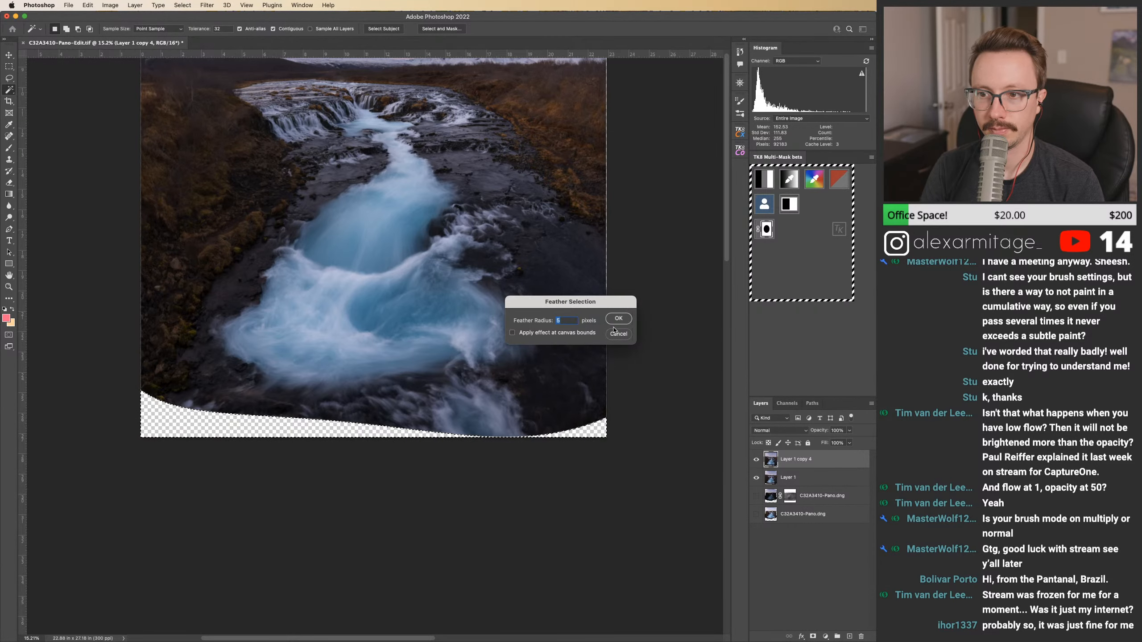
left_click(619, 319)
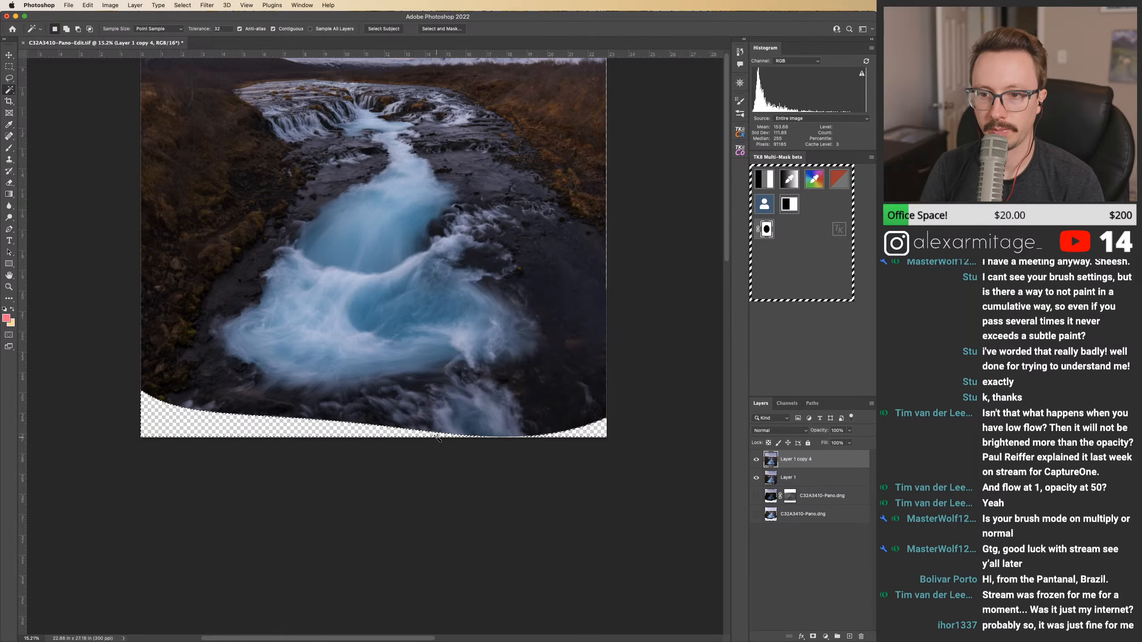
Step: Expand the feathered bottom selection so that it overlaps the edge of the dark water
key("z")
left_click_drag(374, 427, 485, 427)
left_click(187, 6)
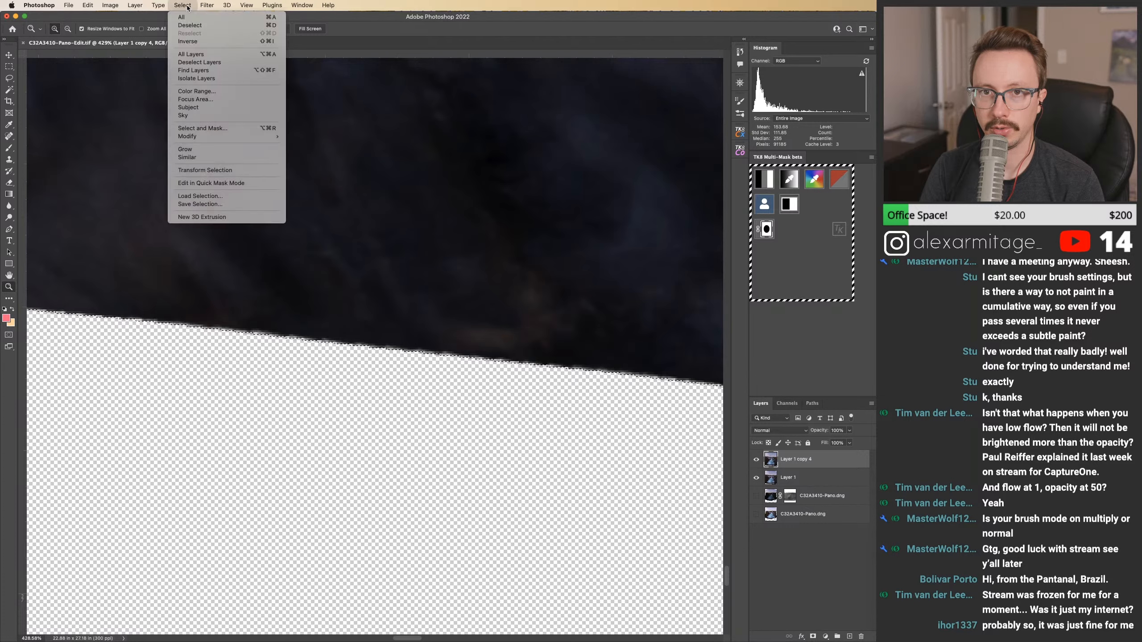
mouse_move(220, 139)
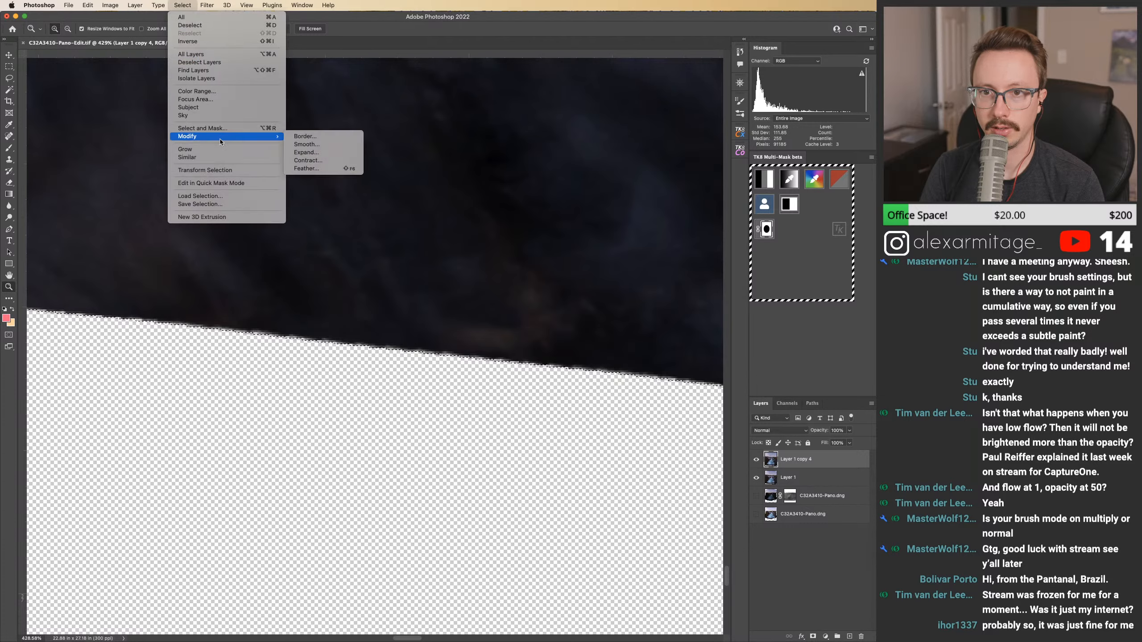
left_click(327, 157)
left_click(624, 321)
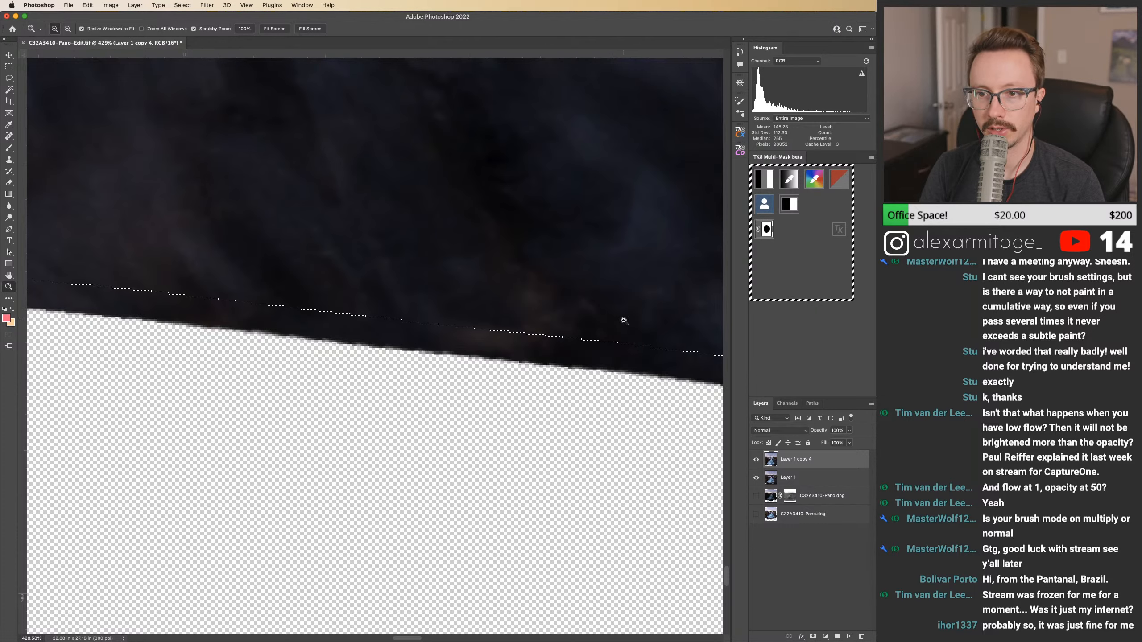
left_click_drag(504, 380, 409, 374)
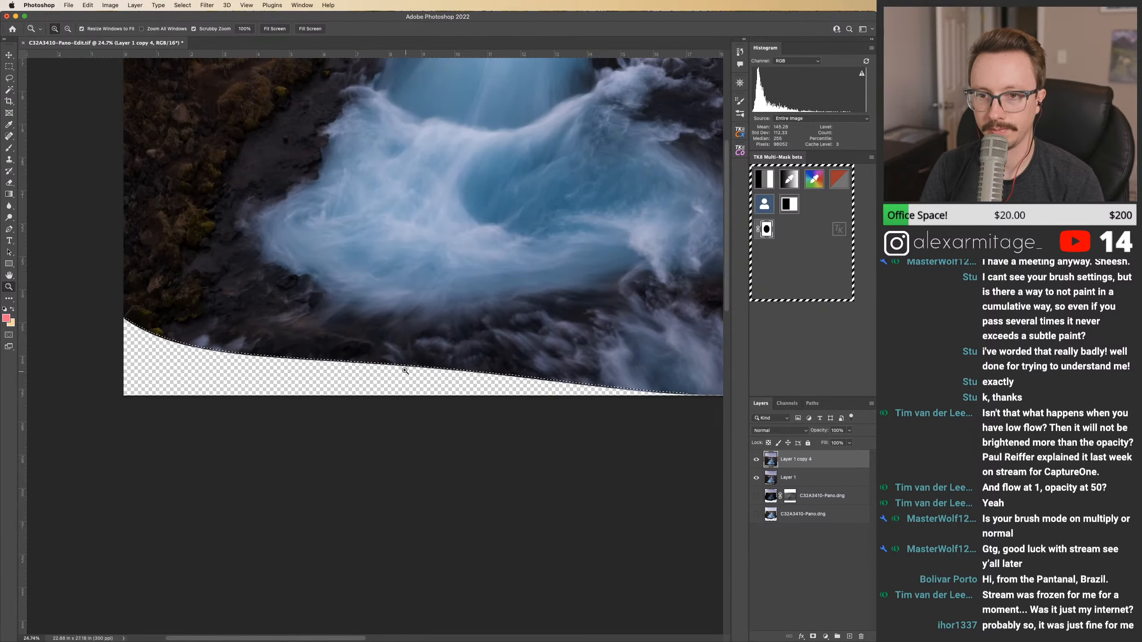
Step: Run Content-Aware Fill on the feathered, expanded bottom selection with automatic sampling and output to a new layer
left_click(88, 5)
left_click(108, 158)
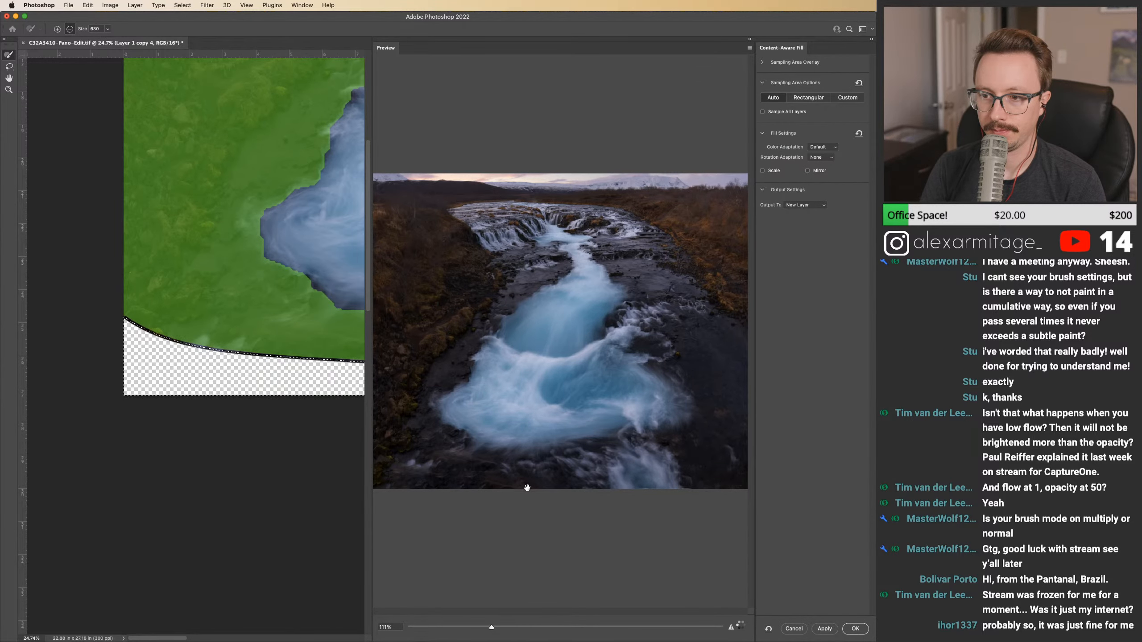
left_click(856, 630)
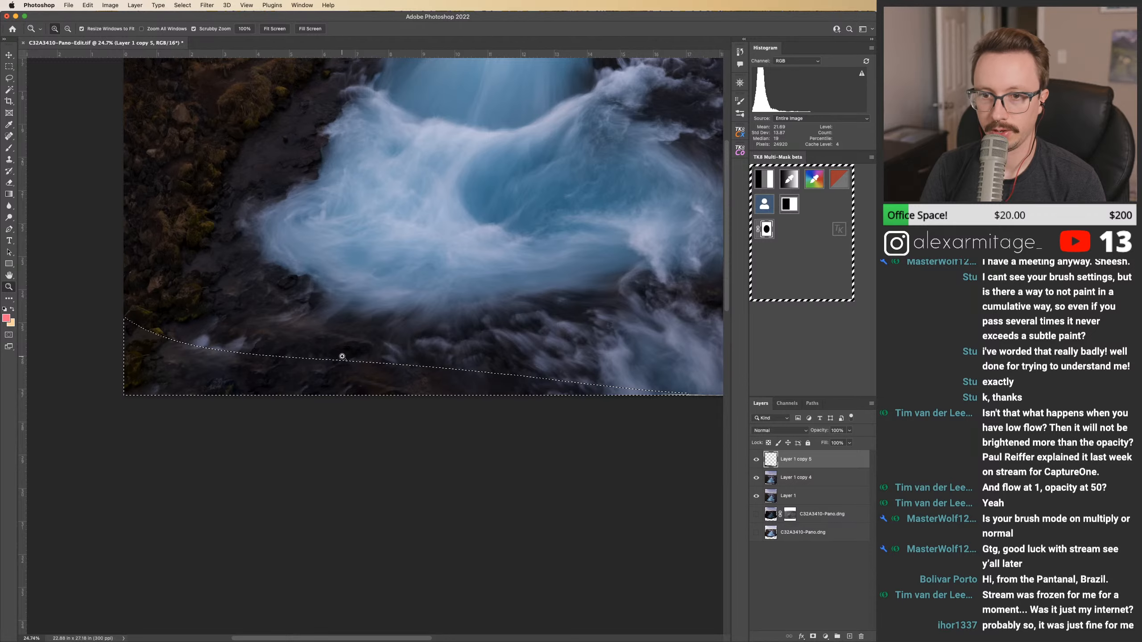
Step: Deselect and examine the bottom seam up close along its length, comparing it with the fill layer hidden and shown
key("super+d")
left_click_drag(368, 363, 442, 365)
left_click_drag(230, 407, 521, 375)
left_click_drag(327, 371, 563, 390)
mouse_move(286, 391)
left_mouse_down()
mouse_move(472, 381)
mouse_move(216, 384)
left_mouse_up()
mouse_move(561, 387)
left_mouse_down()
mouse_move(270, 391)
mouse_move(524, 407)
mouse_move(501, 404)
left_mouse_up()
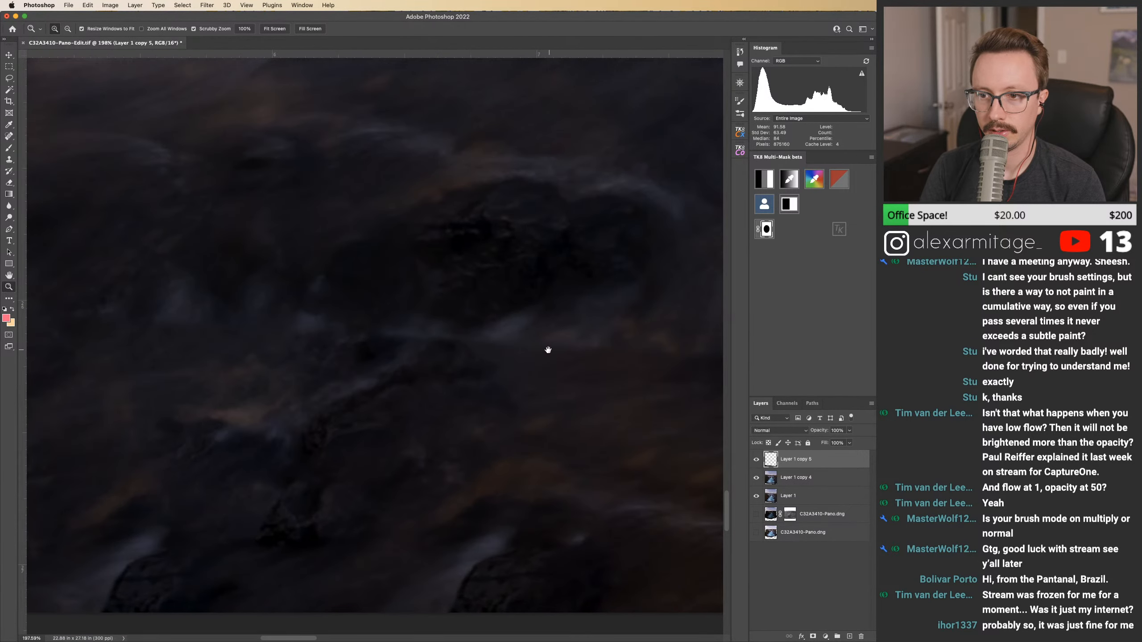
key("super+comma")
key("super+comma")
left_click_drag(625, 410, 270, 391)
left_click_drag(683, 398, 266, 383)
mouse_move(620, 419)
left_mouse_down()
mouse_move(454, 398)
mouse_move(629, 395)
left_mouse_up()
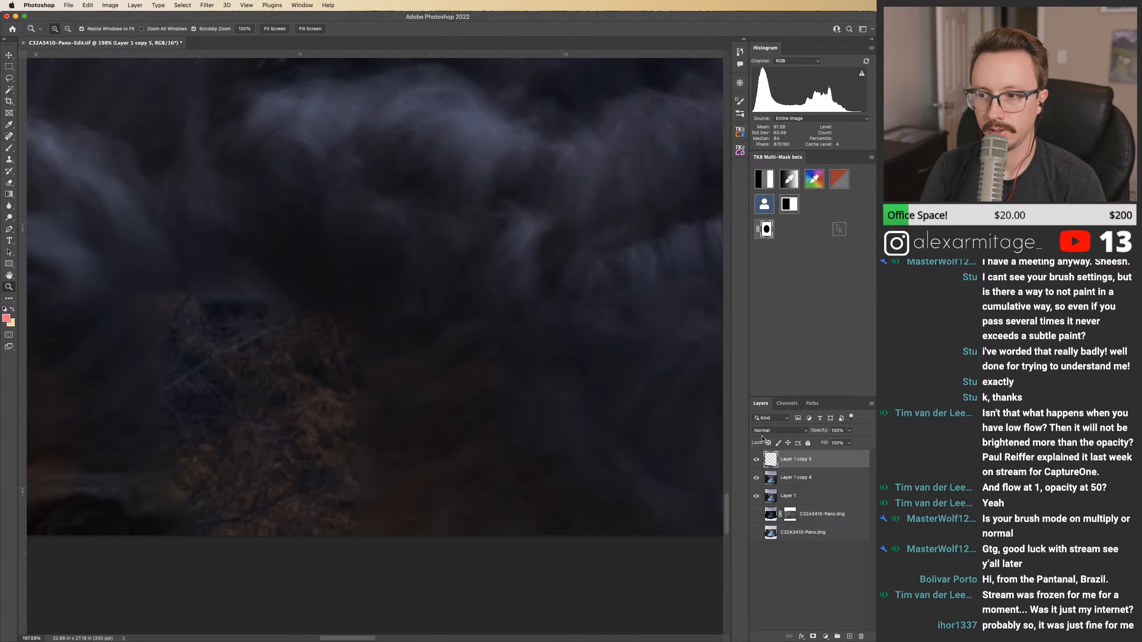
Step: Delete the fill layer Layer 1 copy 5 and reselect the transparent area along the bottom edge with the Magic Wand
left_click_drag(801, 461, 861, 636)
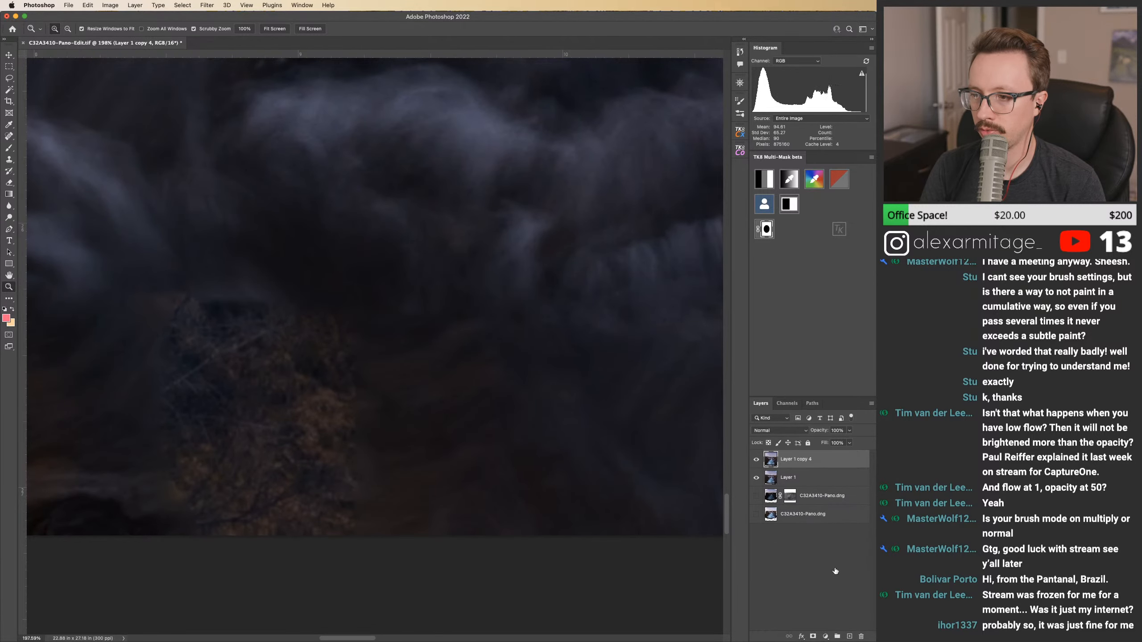
left_click_drag(524, 423, 450, 426)
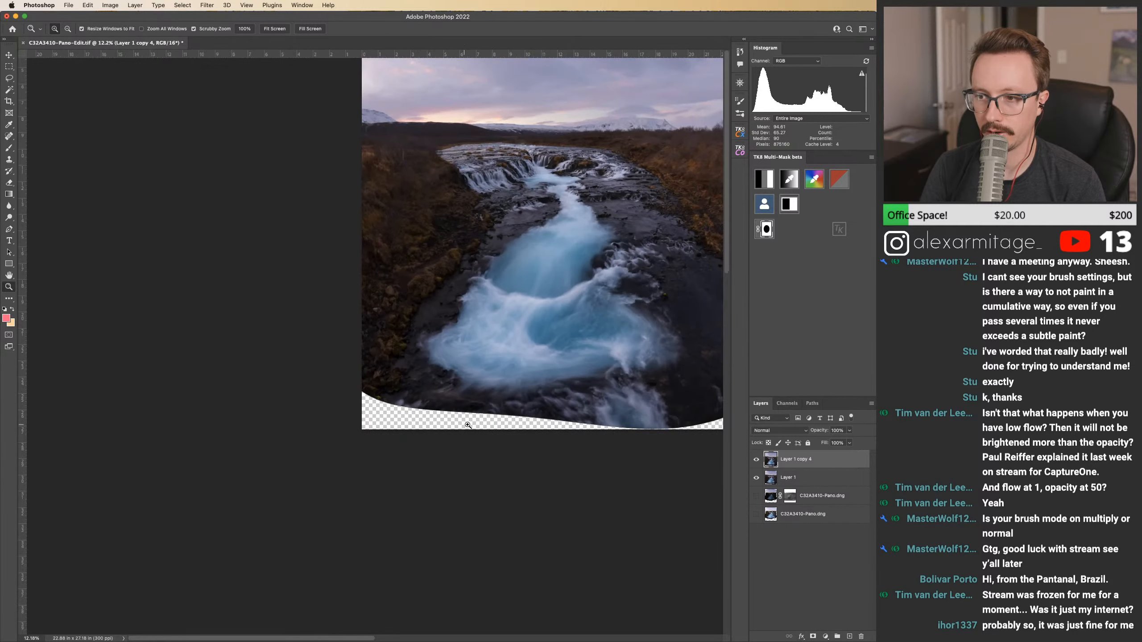
key("m")
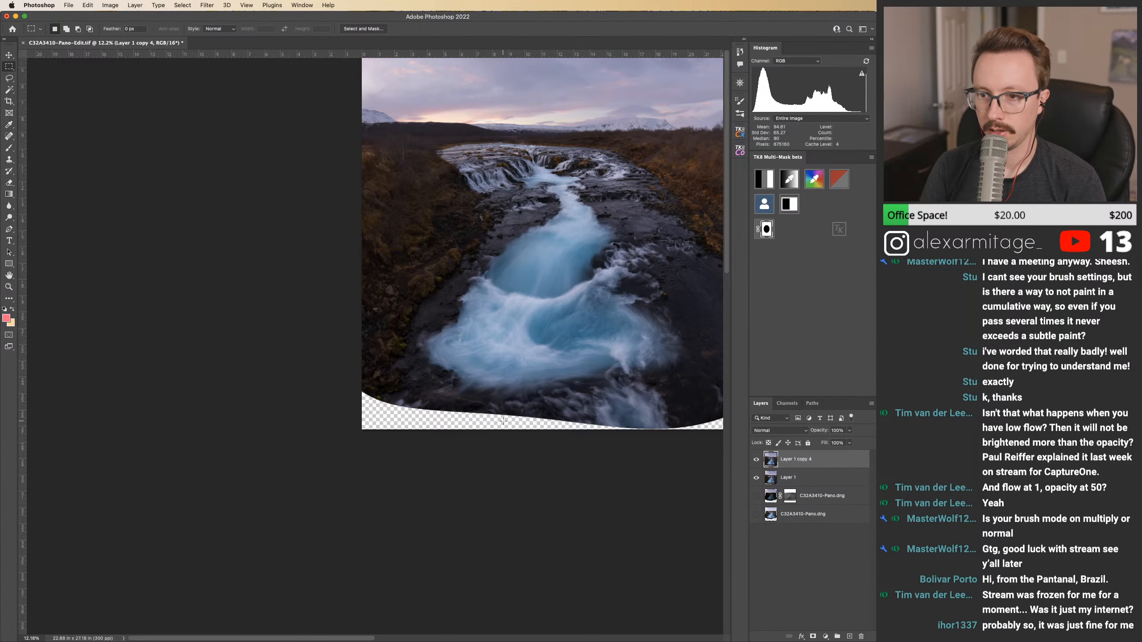
key("w")
left_click(503, 421)
scroll(540, 423, "right", 5)
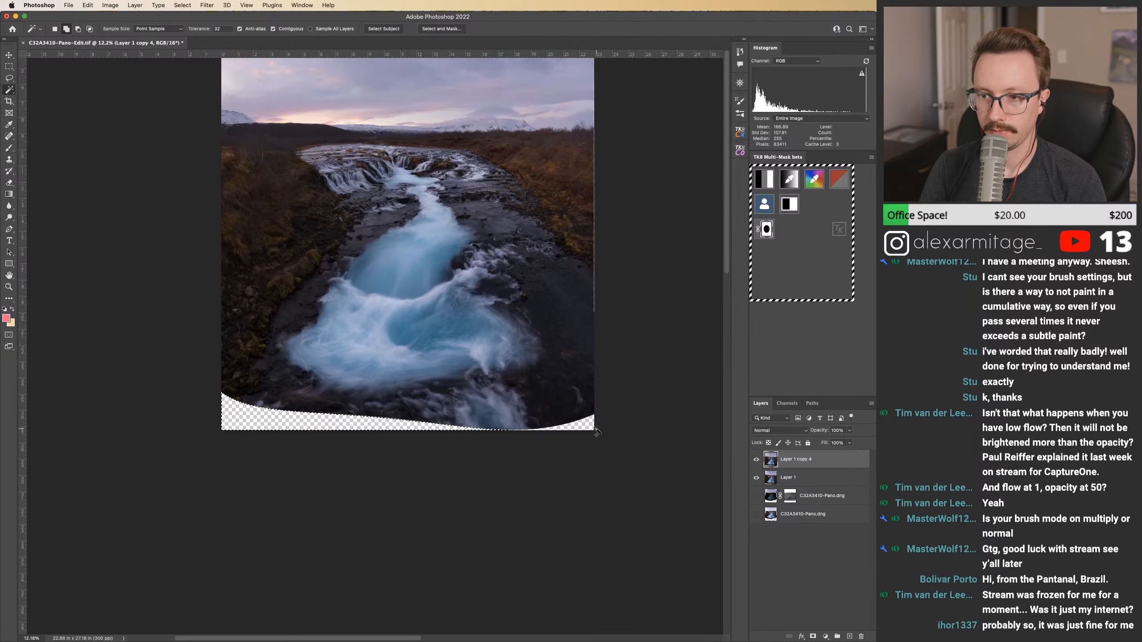
Step: Expand the unfeathered selection of the transparent bottom area, with the effect applied at canvas bounds
left_click(182, 5)
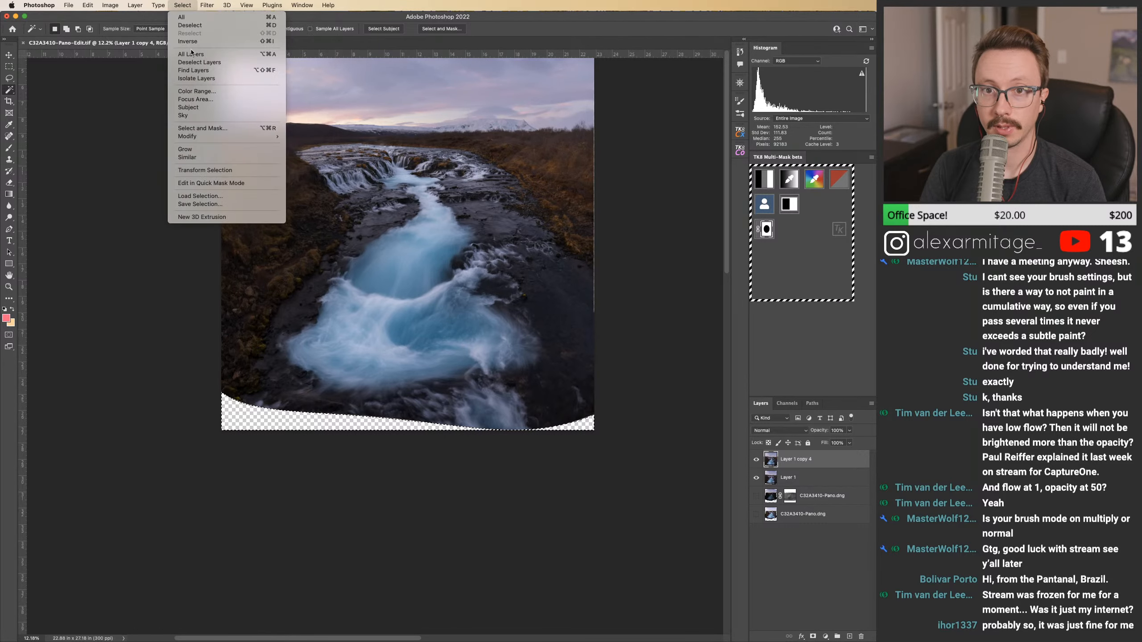
mouse_move(252, 137)
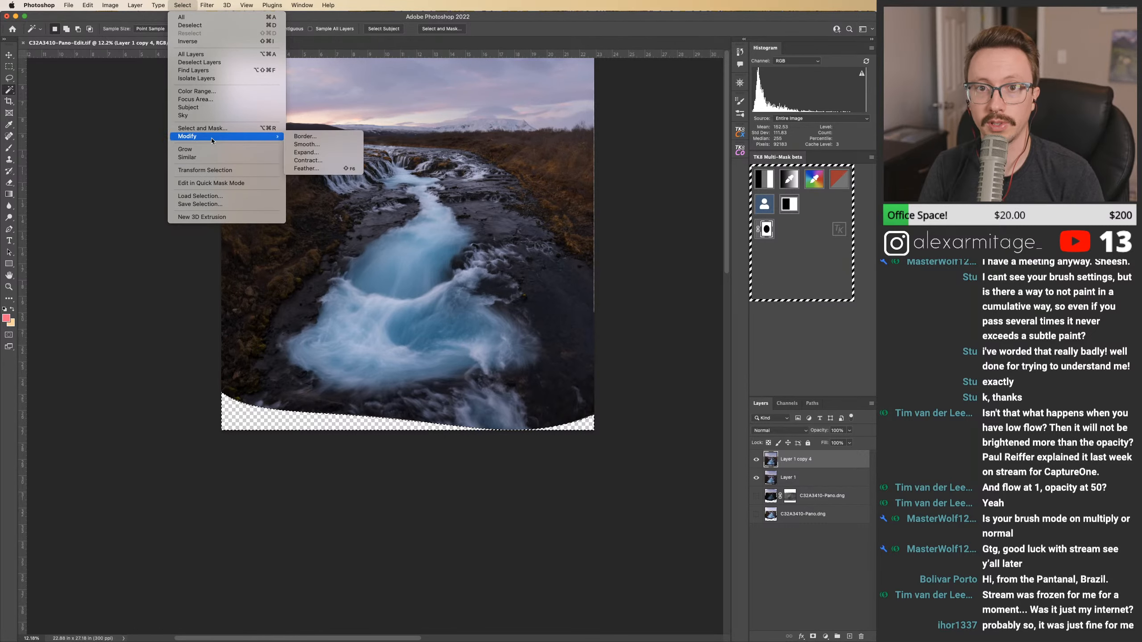
left_click(322, 154)
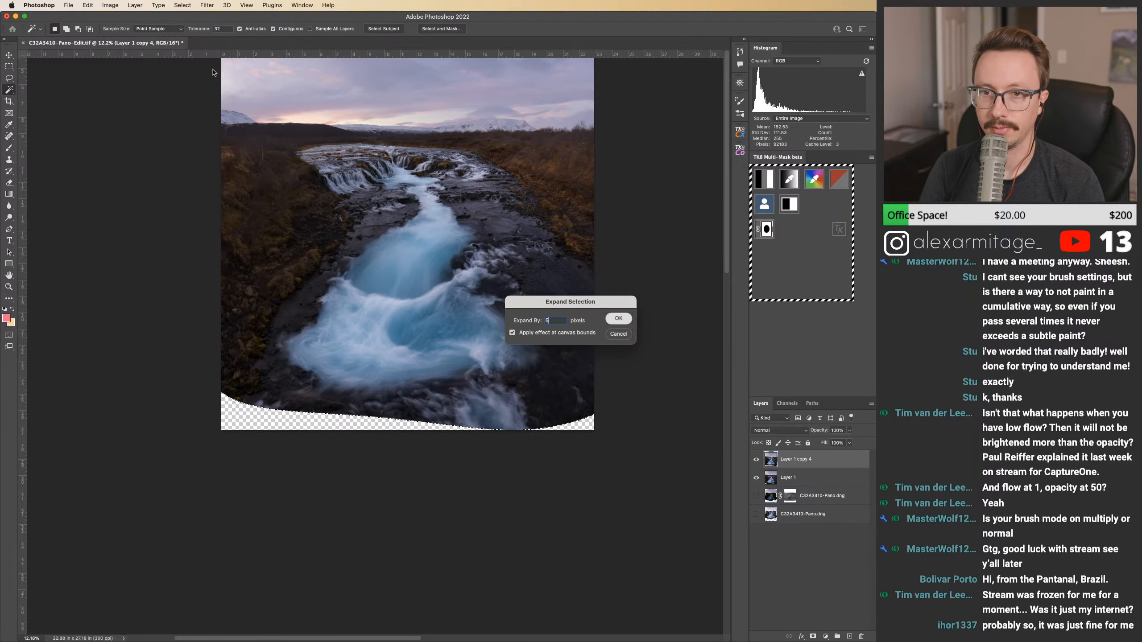
key("Return")
Step: Fill the expanded bottom selection using Content-Aware Fill with automatic sampling, output to a new layer, and deselect
left_click(88, 5)
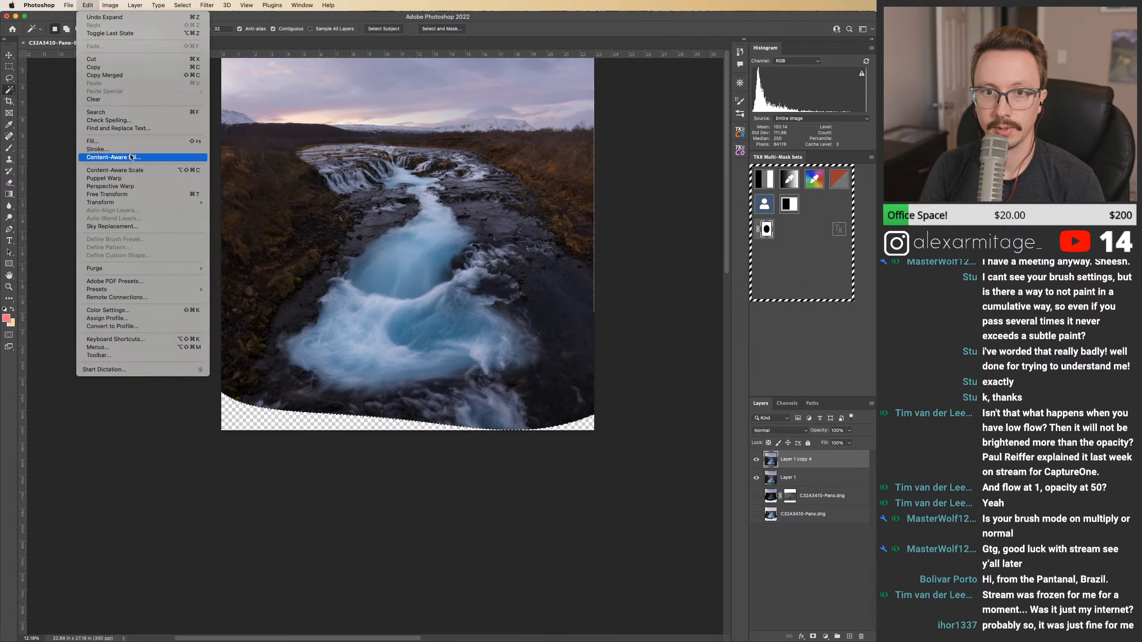
left_click(143, 160)
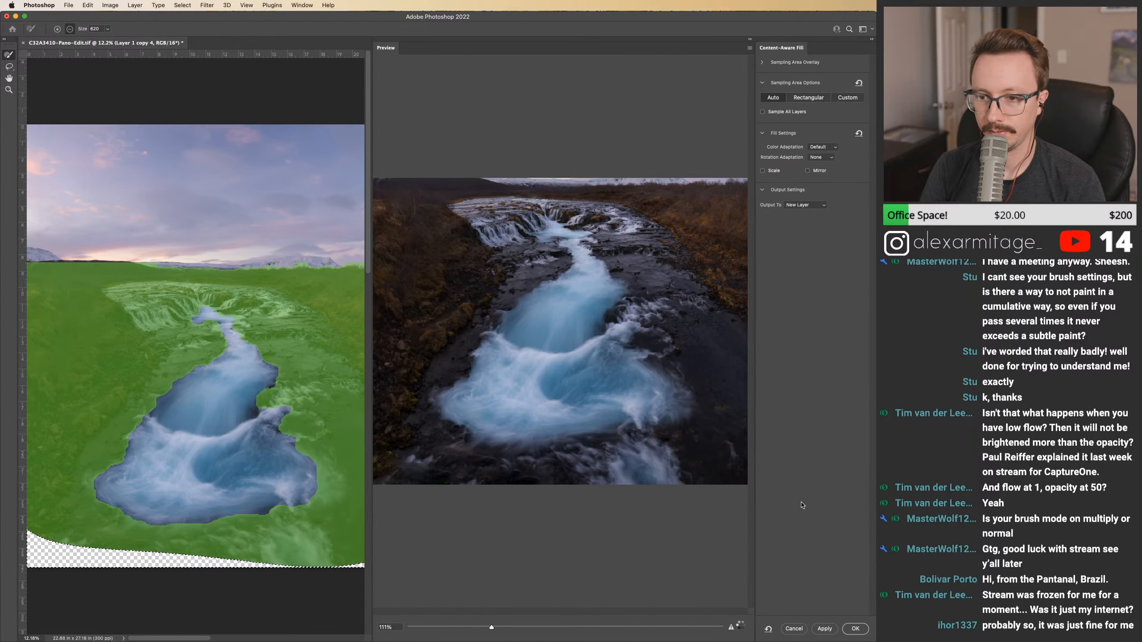
left_click(855, 631)
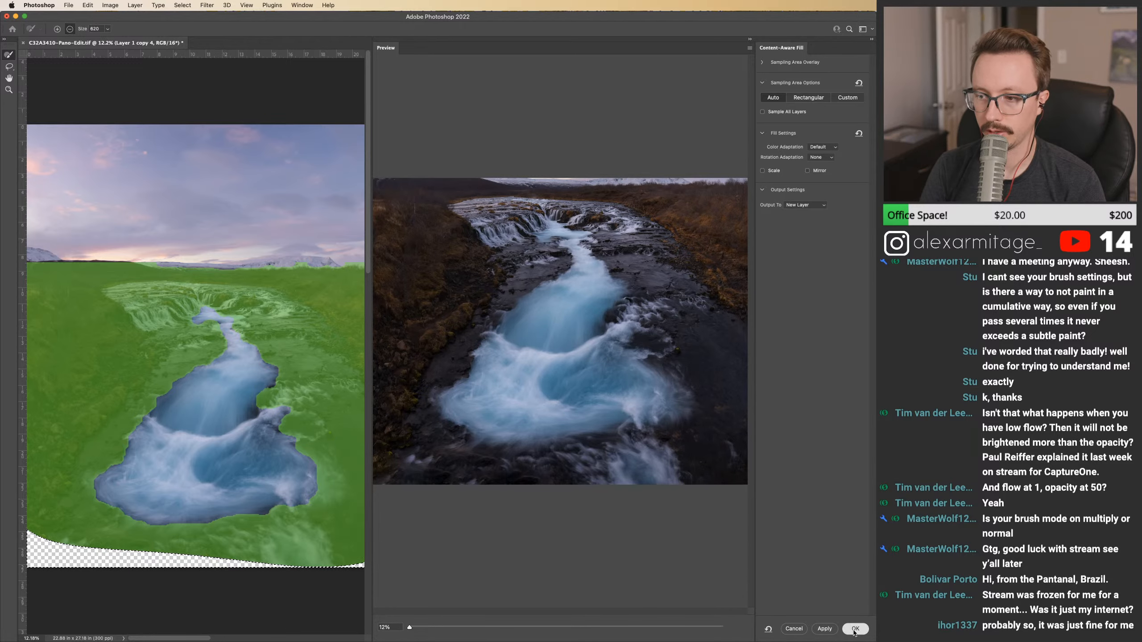
key("super+d")
Step: Check the fill around the mossy rocks in the image's bottom-left corner, with Layer 1 copy 5 hidden and shown
key("z")
left_click_drag(209, 543, 278, 543)
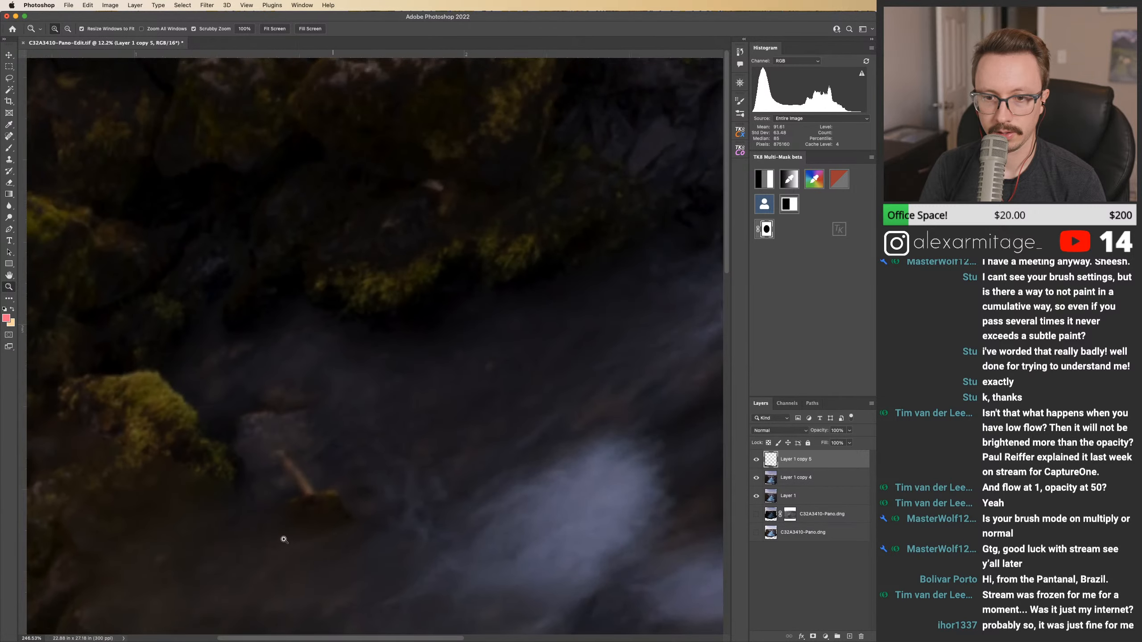
left_click_drag(400, 436, 621, 434)
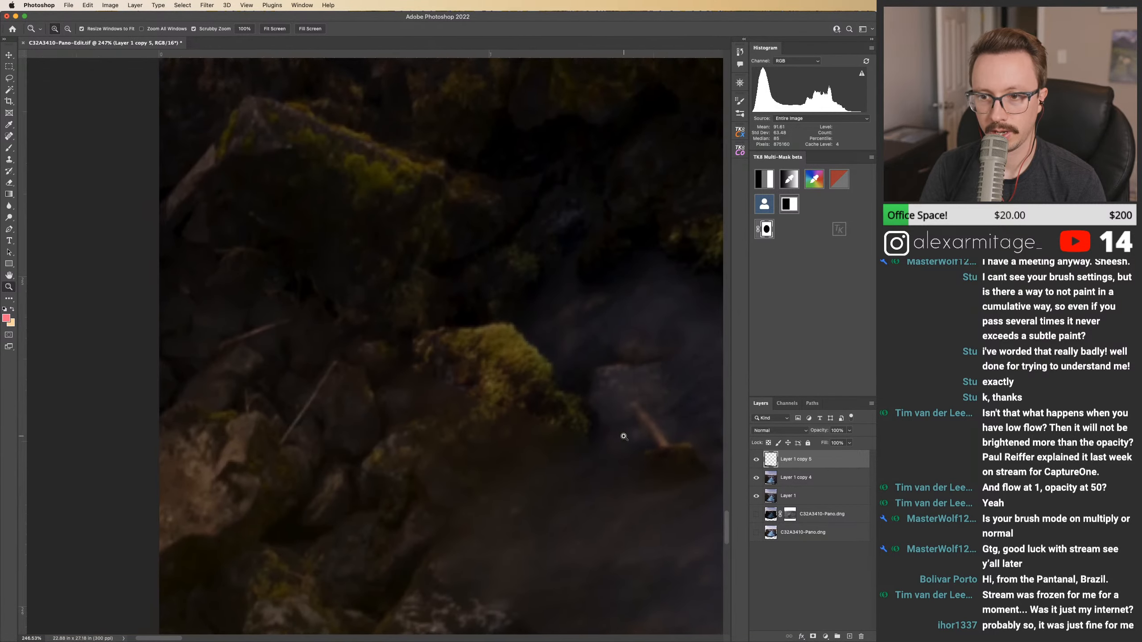
key("super+comma")
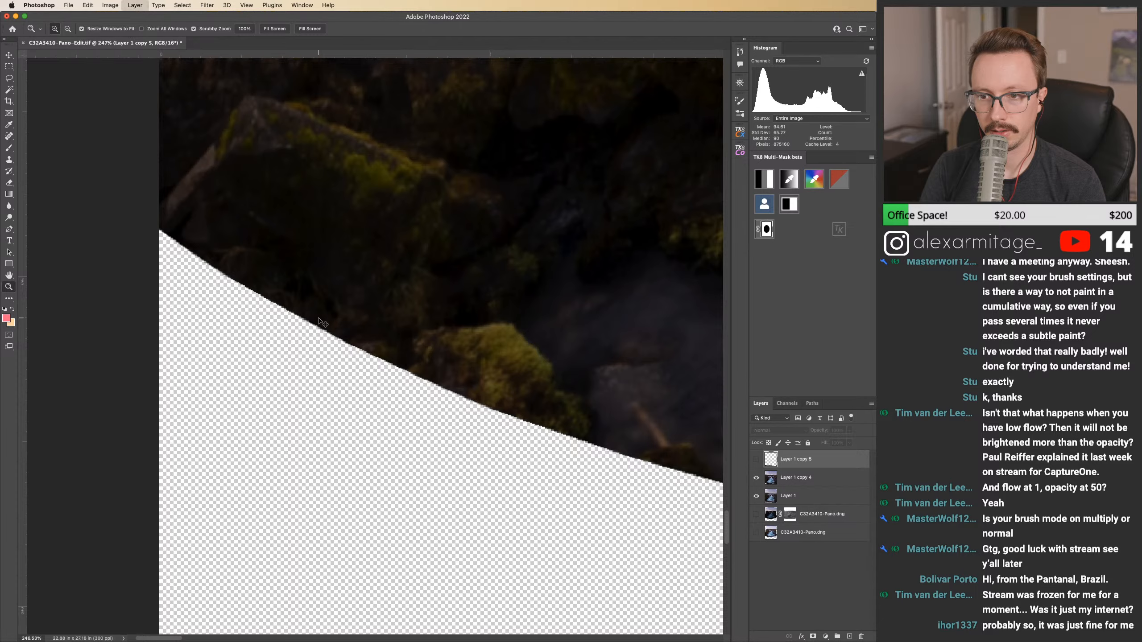
key("super+comma")
left_click_drag(565, 523, 517, 457)
Step: Retouch the fill seam around the bottom-left rocks on Layer 1 copy 5 using a slightly larger Spot Healing Brush
key("j")
left_click_drag(369, 400, 515, 431)
key("bracketright")
mouse_move(621, 411)
left_mouse_down()
mouse_move(393, 391)
mouse_move(122, 337)
left_mouse_up()
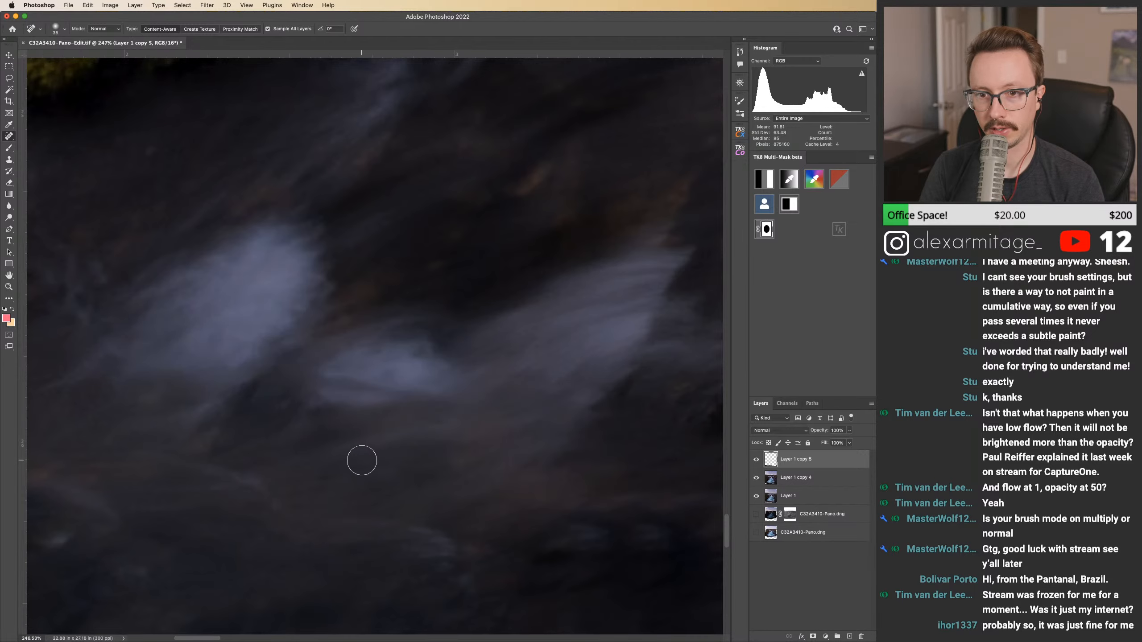
left_click_drag(282, 404, 521, 443)
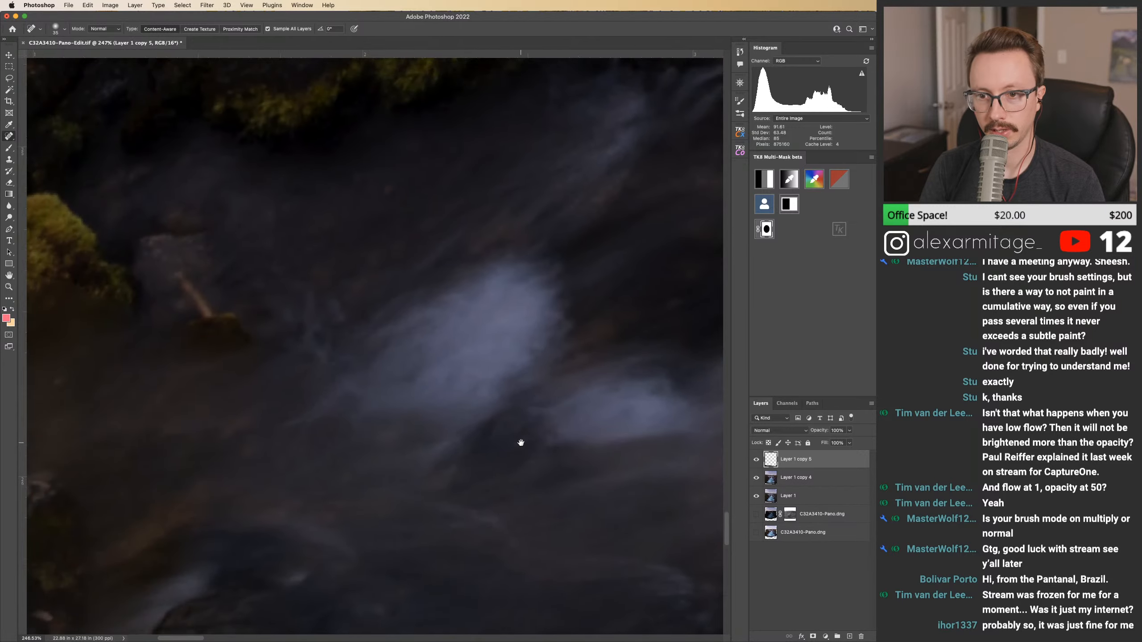
left_click_drag(493, 404, 276, 346)
left_click_drag(431, 441, 577, 476)
mouse_move(514, 410)
left_mouse_down()
mouse_move(380, 378)
mouse_move(572, 463)
mouse_move(381, 363)
left_mouse_up()
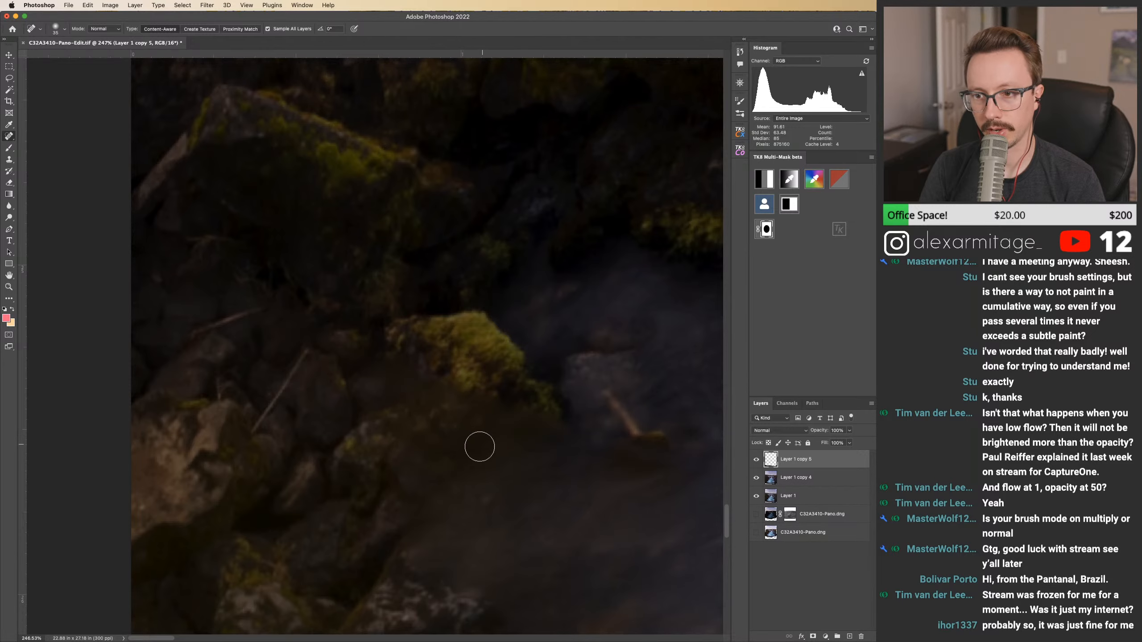
left_click_drag(466, 493, 480, 510)
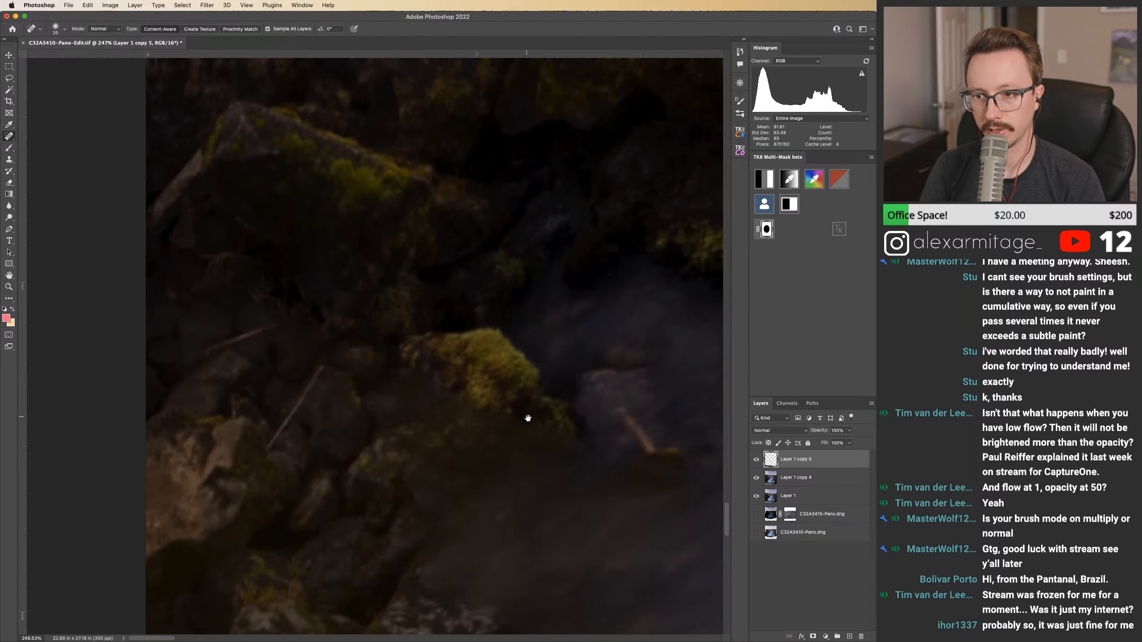
mouse_move(429, 358)
left_mouse_down()
mouse_move(484, 382)
mouse_move(370, 342)
mouse_move(413, 370)
mouse_move(465, 387)
mouse_move(351, 337)
left_mouse_up()
key("super+e")
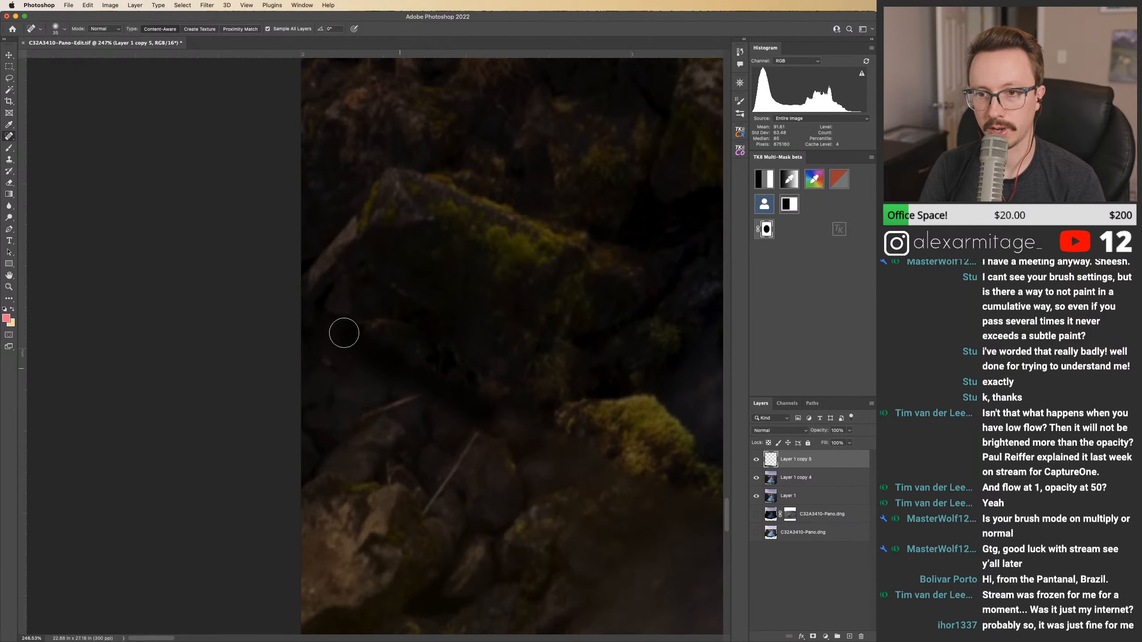
Step: Heal the fill seam beneath the pale blue water patches to the right of the rocks with the Spot Healing Brush
left_click_drag(595, 502, 240, 344)
left_click_drag(480, 417, 241, 355)
mouse_move(480, 390)
left_mouse_down()
mouse_move(291, 360)
mouse_move(423, 373)
mouse_move(437, 384)
mouse_move(442, 375)
mouse_move(587, 383)
left_mouse_up()
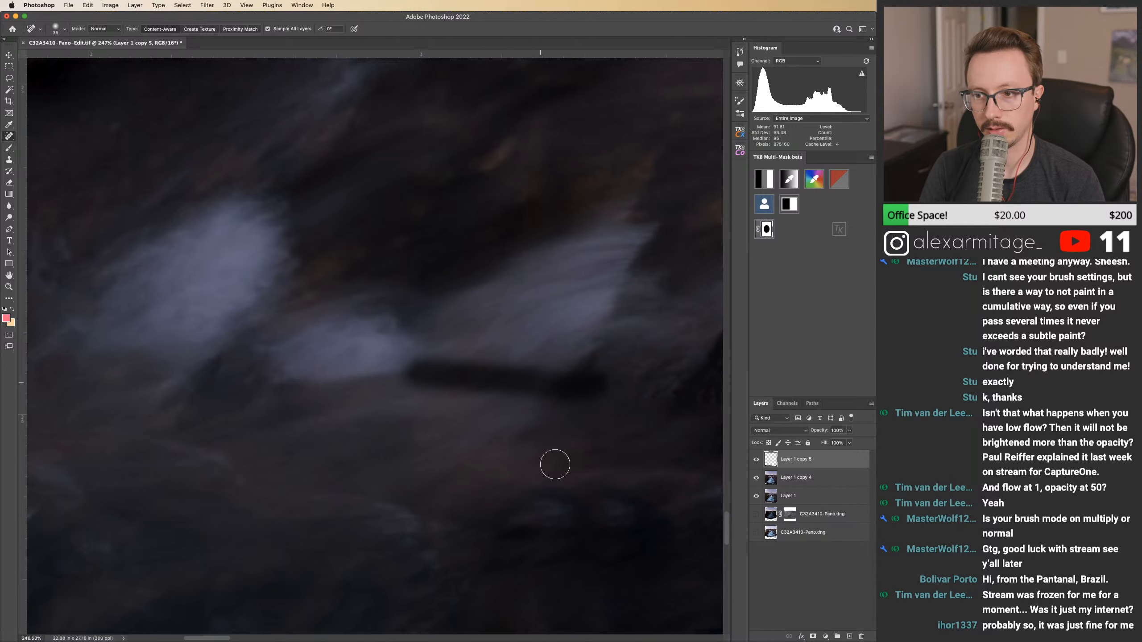
mouse_move(632, 442)
left_mouse_down()
mouse_move(126, 401)
mouse_move(153, 406)
left_mouse_up()
key("super+")
key("super+")
left_click_drag(334, 424, 275, 384)
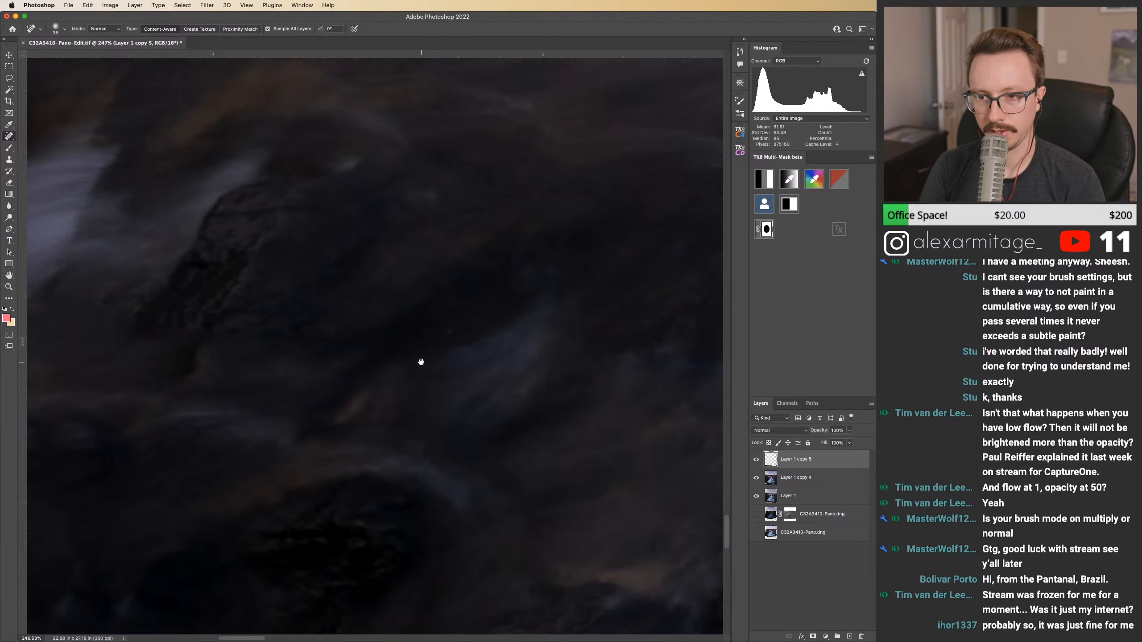
Step: Heal the seam through the dark water beyond the pale patches and compare the retouched area before and after
mouse_move(461, 356)
left_mouse_down()
mouse_move(223, 390)
mouse_move(349, 380)
mouse_move(612, 395)
left_mouse_up()
left_click_drag(548, 456, 332, 448)
key("super+")
key("super+")
key("super+")
key("super+")
Step: Heal the fill seam through the dark water beyond the faint blue streaks with the Spot Healing Brush
left_click_drag(268, 430, 497, 451)
left_click_drag(630, 409, 419, 406)
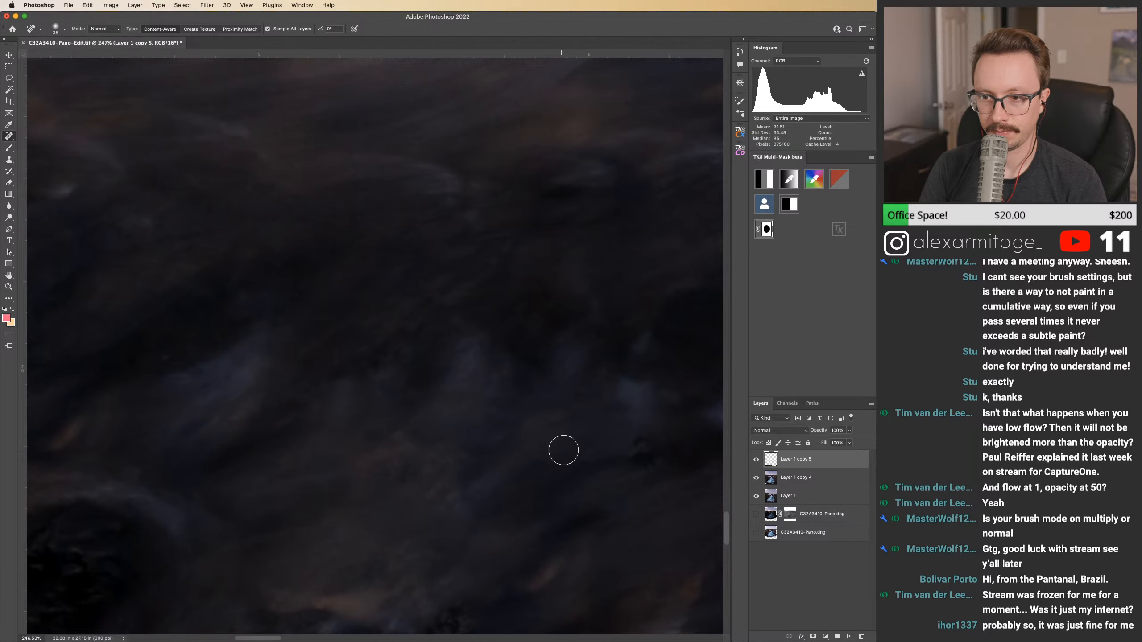
mouse_move(622, 412)
left_mouse_down()
mouse_move(557, 408)
mouse_move(575, 419)
mouse_move(500, 399)
mouse_move(376, 394)
left_mouse_up()
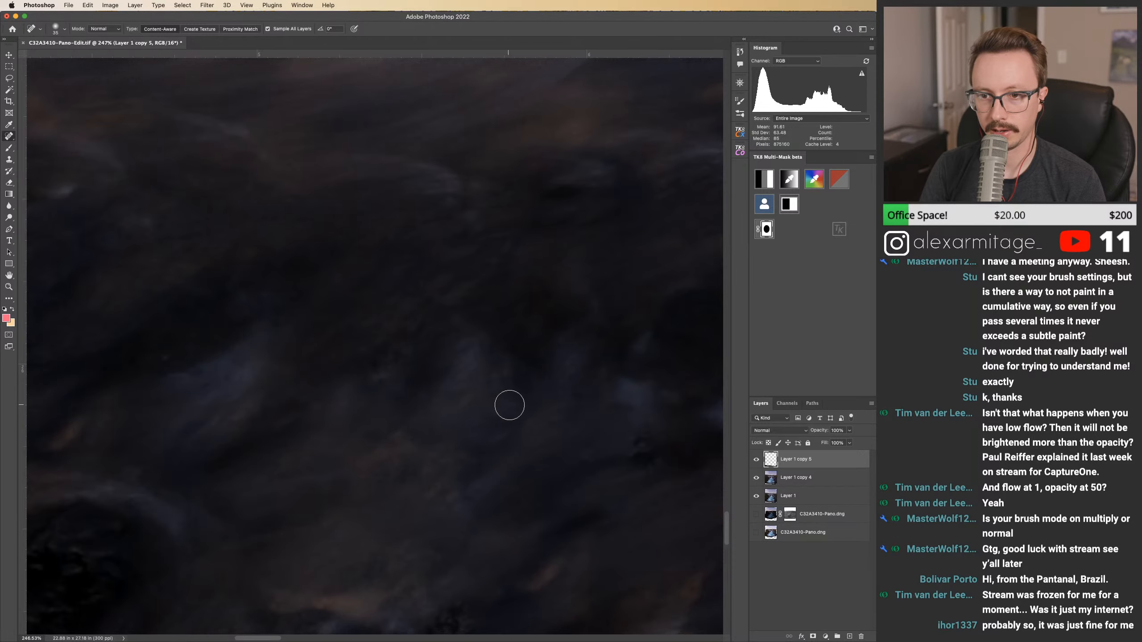
left_click_drag(508, 403, 141, 375)
mouse_move(381, 389)
left_mouse_down()
mouse_move(365, 388)
mouse_move(463, 395)
left_mouse_up()
mouse_move(589, 413)
left_mouse_down()
mouse_move(526, 408)
mouse_move(532, 400)
mouse_move(476, 409)
mouse_move(516, 420)
left_mouse_up()
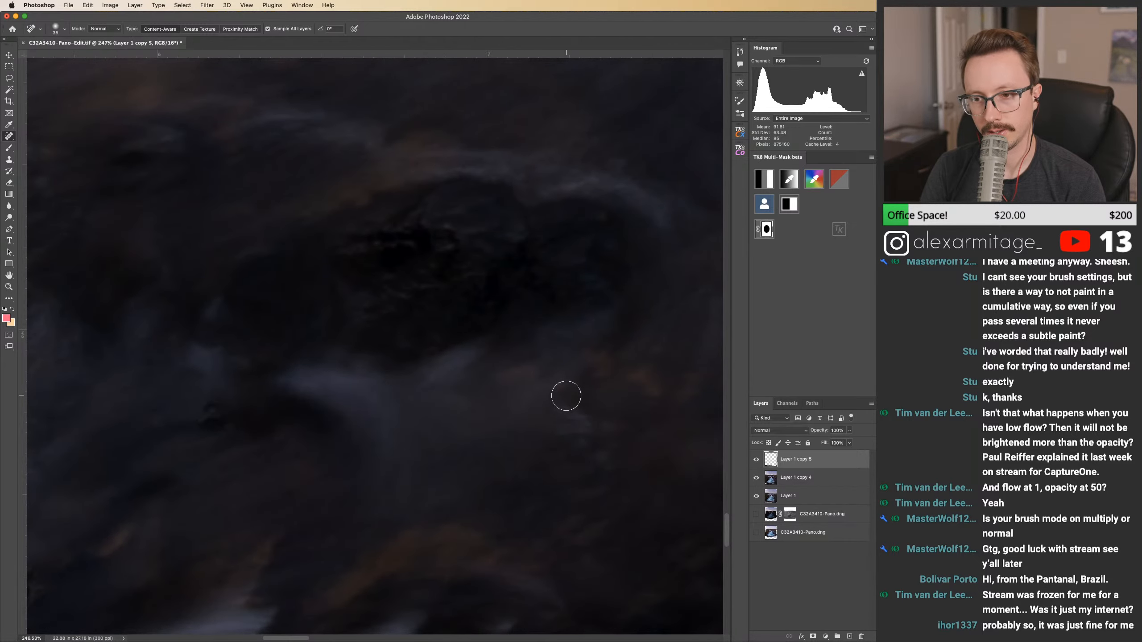
Step: Heal the seam beneath the dark submerged rock and across the pale stream beside it
left_click_drag(553, 393, 400, 396)
left_click_drag(559, 440, 375, 422)
left_click_drag(345, 374, 497, 383)
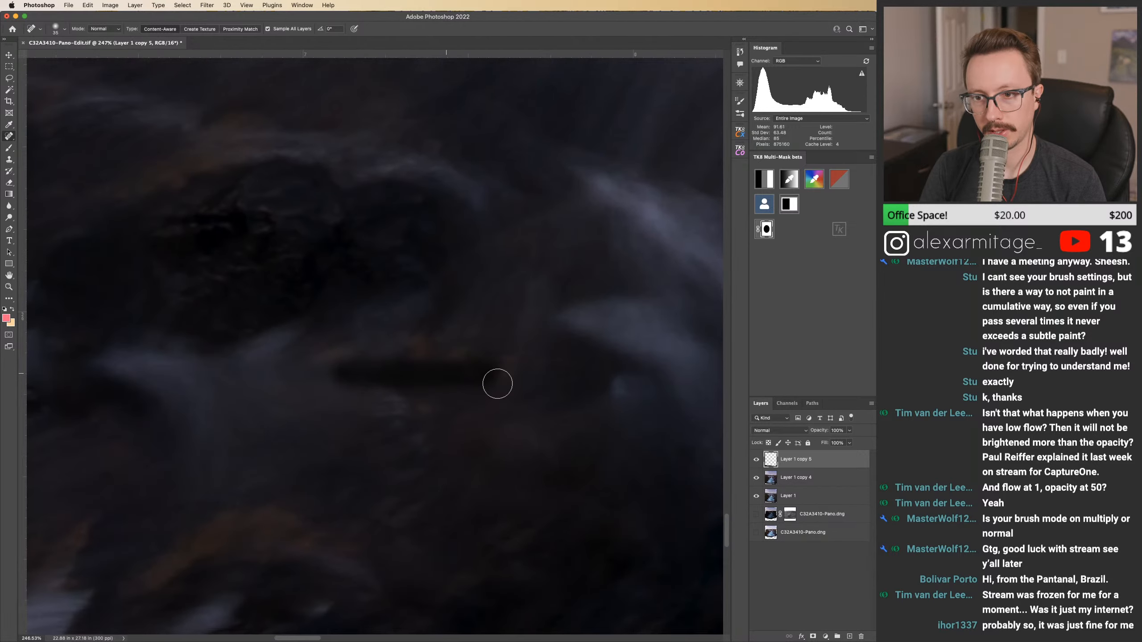
left_click_drag(405, 367, 282, 366)
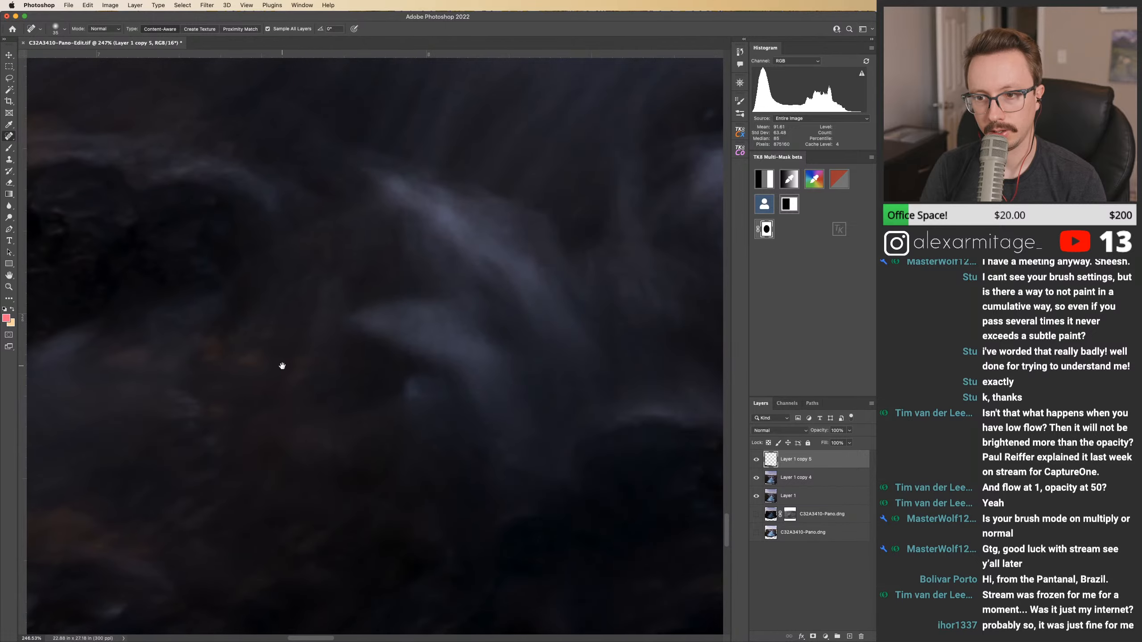
left_click_drag(359, 389, 528, 402)
mouse_move(579, 434)
left_mouse_down()
mouse_move(345, 370)
mouse_move(488, 375)
mouse_move(316, 365)
left_mouse_up()
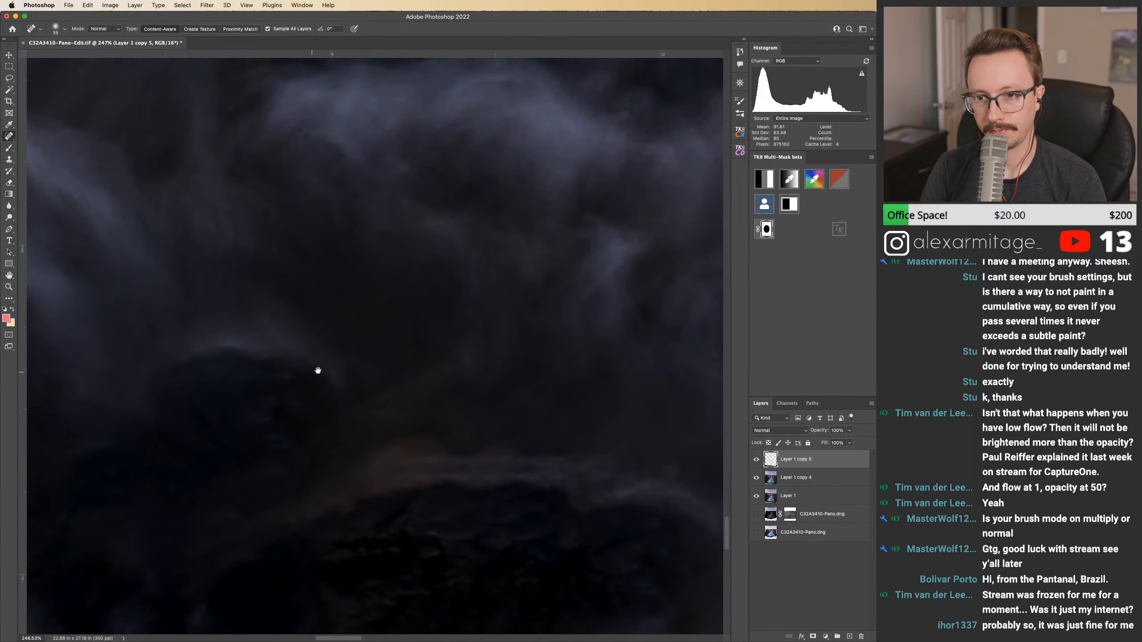
Step: Heal the seam above the dark rock at the bottom edge and beneath the small streaky cascade
left_click_drag(433, 397, 329, 376)
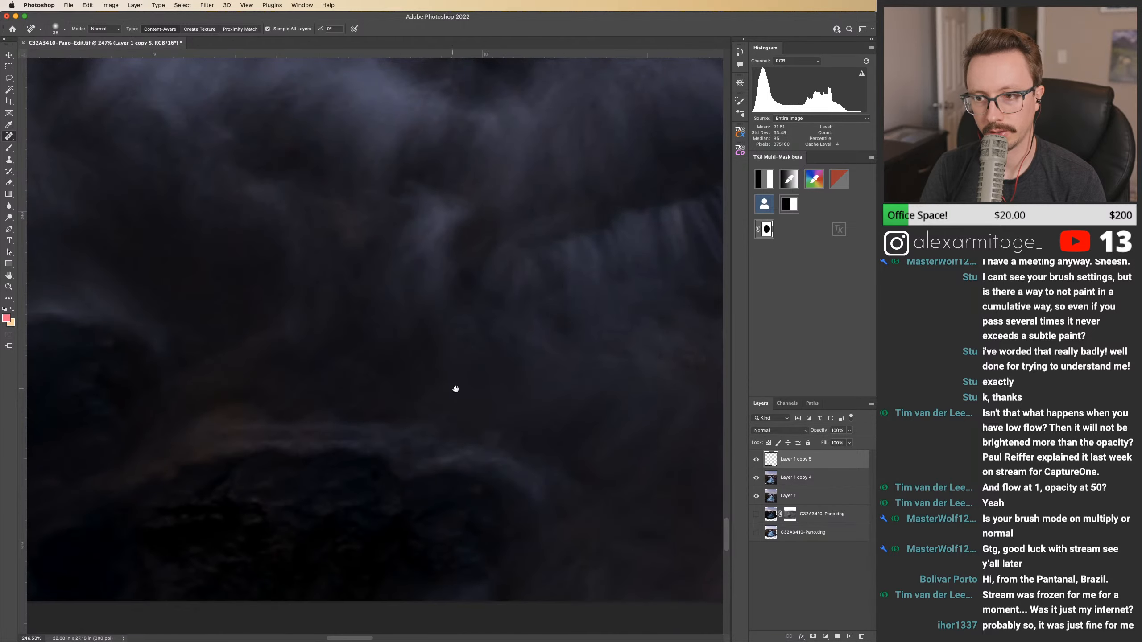
left_click_drag(400, 382, 301, 383)
left_click_drag(288, 333, 630, 370)
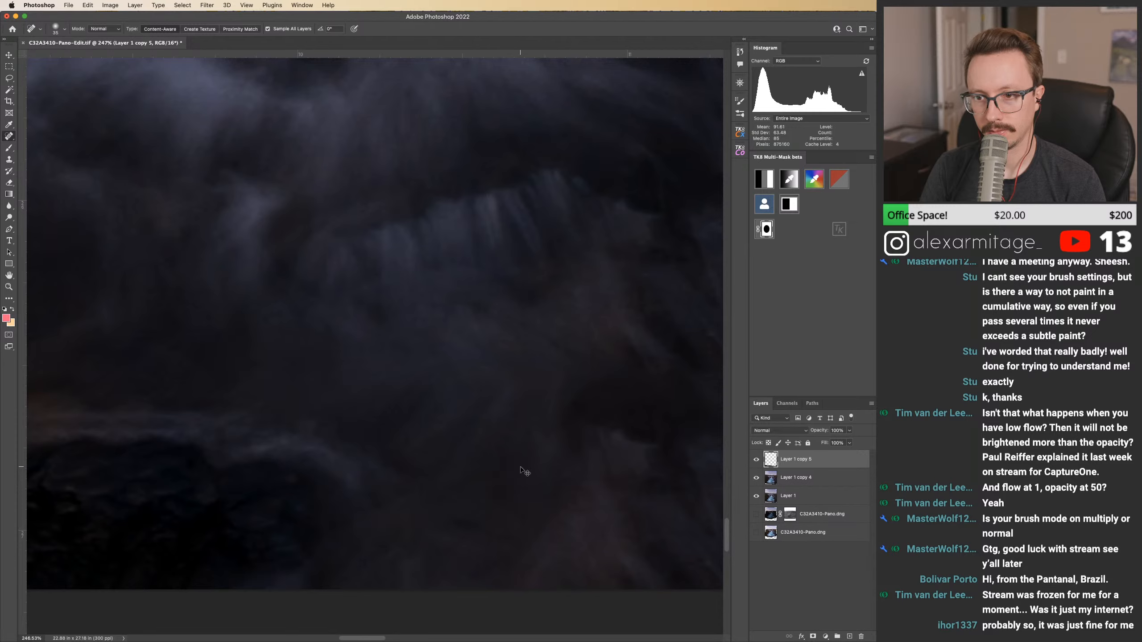
left_click_drag(582, 443, 258, 418)
left_click_drag(358, 347, 597, 368)
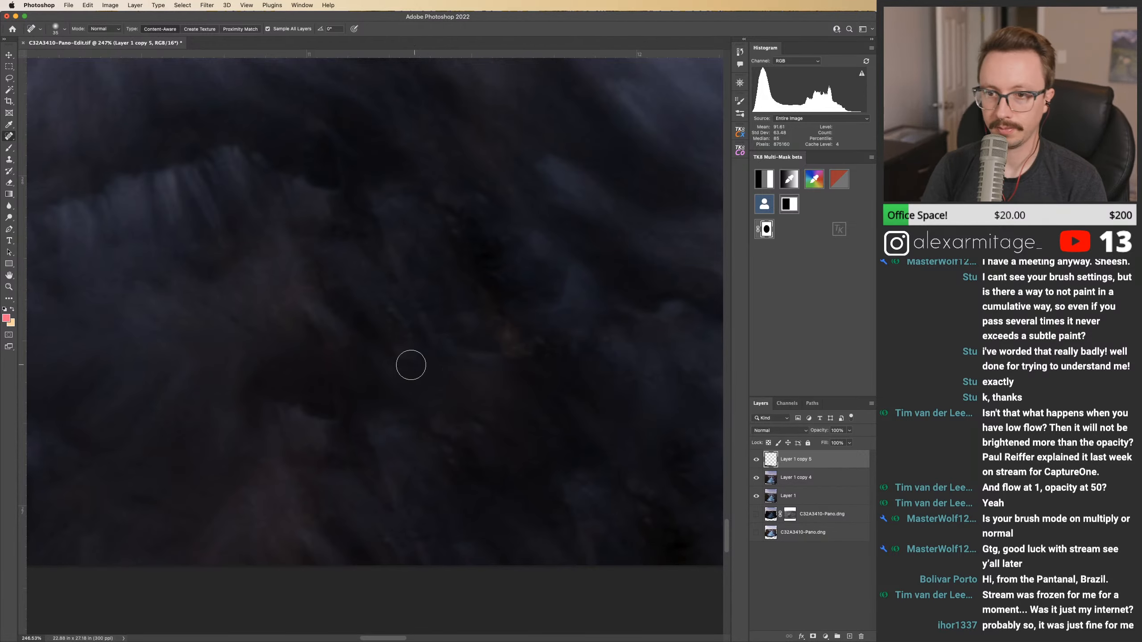
left_click_drag(558, 416, 337, 388)
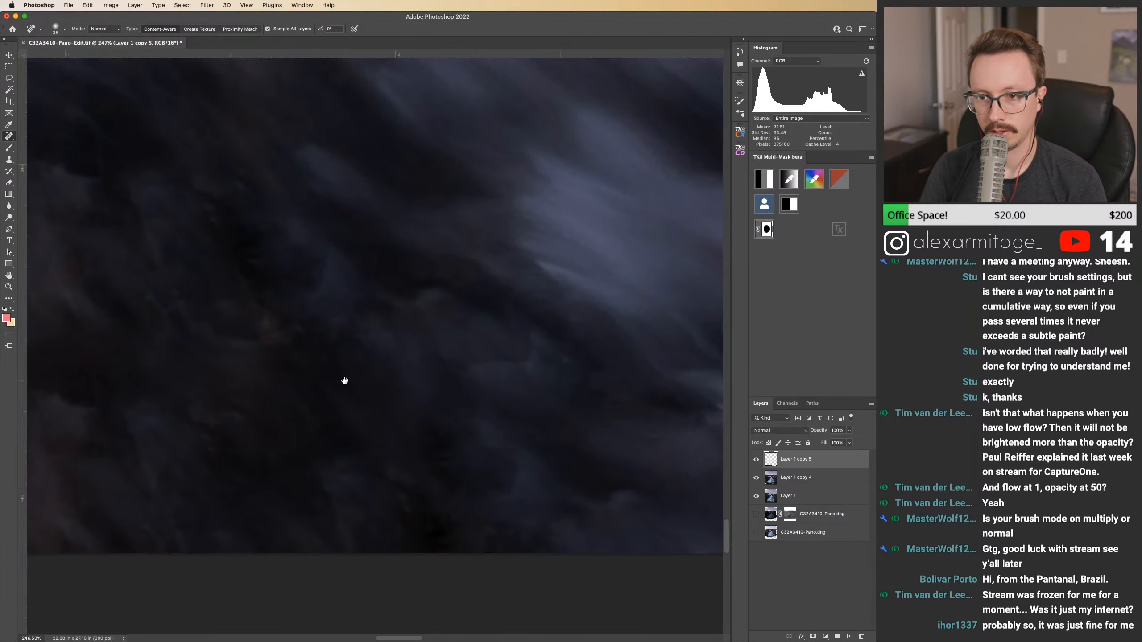
Step: Heal the dark water before the bright diagonal streak and compare Layer 1 copy 5 hidden and shown
left_click_drag(469, 370, 546, 347)
key("super+comma")
key("super+comma")
key("super+comma")
key("super+comma")
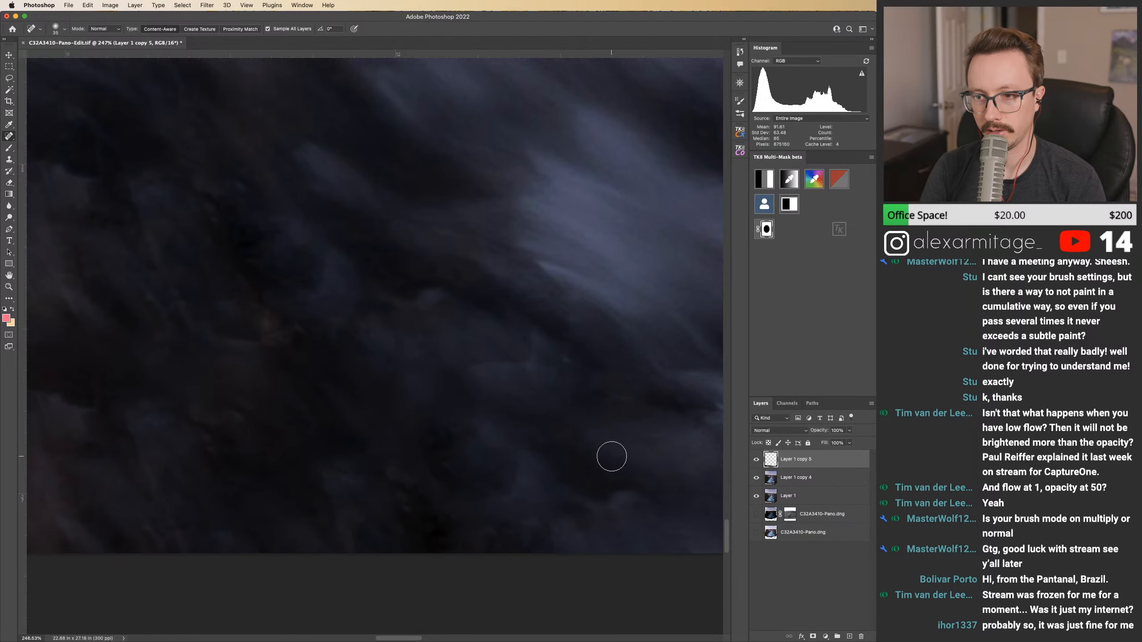
left_click_drag(611, 457, 477, 409)
key("super+comma")
key("super+comma")
Step: Heal the seam directly beneath the bright diagonal water streak and compare the retouch before and after
left_click_drag(586, 368, 421, 360)
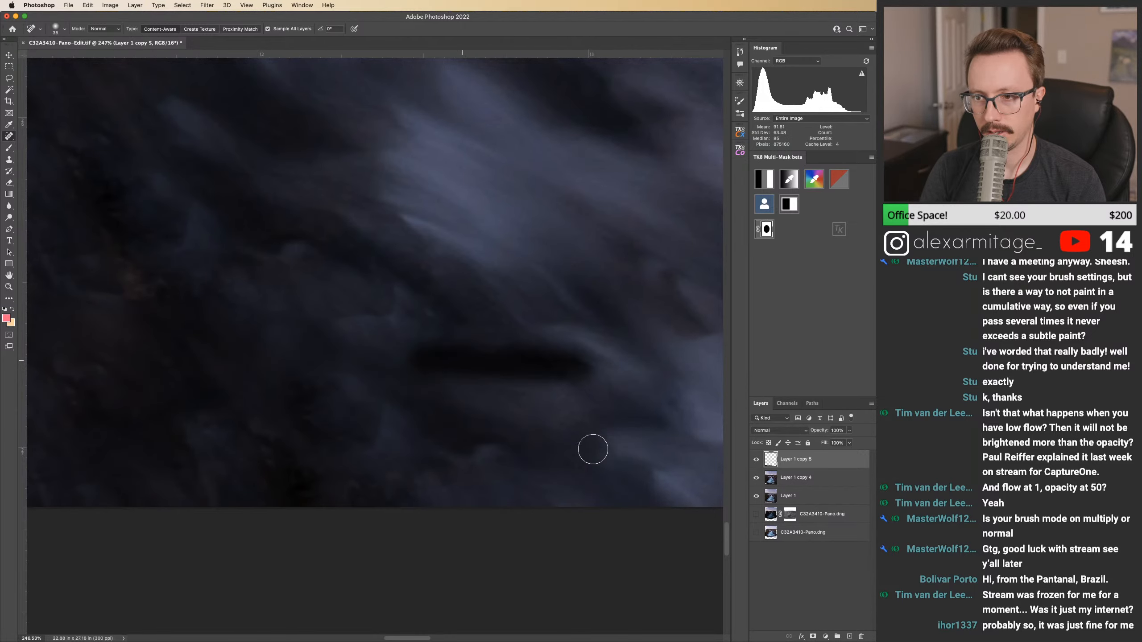
left_click_drag(612, 449, 380, 383)
key("super+comma")
key("super+comma")
scroll(373, 362, "right", 5)
Step: Heal the seam through the pale flowing water near the bottom edge, comparing the layer hidden and shown
left_click_drag(390, 355, 527, 371)
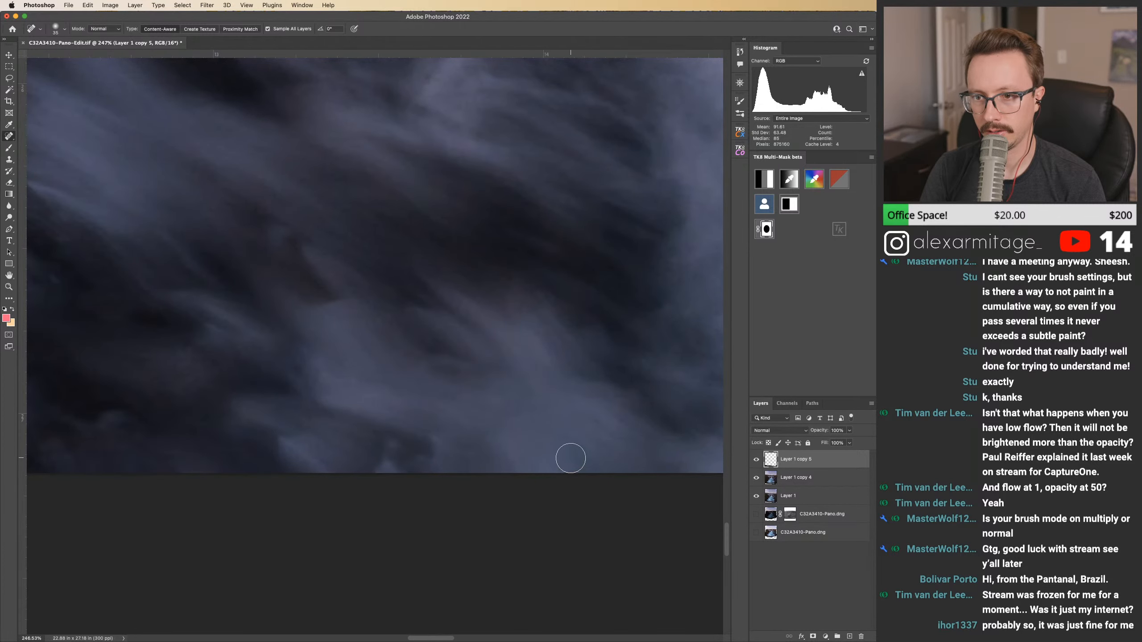
mouse_move(571, 419)
left_mouse_down()
mouse_move(403, 398)
mouse_move(472, 383)
mouse_move(512, 396)
mouse_move(461, 415)
left_mouse_up()
mouse_move(395, 379)
left_mouse_down()
mouse_move(549, 403)
mouse_move(425, 392)
left_mouse_up()
mouse_move(576, 433)
left_mouse_down()
mouse_move(420, 370)
mouse_move(421, 388)
mouse_move(367, 359)
left_mouse_up()
key("super+comma")
key("super+comma")
left_click_drag(594, 408, 268, 357)
key("super+comma")
key("super+comma")
Step: Continue healing the seam past the pale water toward the image's bottom-right corner and compare before and after
left_click_drag(354, 362, 226, 372)
left_click_drag(557, 393, 319, 378)
left_click_drag(521, 386, 221, 394)
left_click_drag(442, 396, 259, 376)
key("super+comma")
key("super+comma")
Step: Check the remaining seam in the image's bottom-right corner, with Layer 1 copy 5 hidden and shown
left_click_drag(416, 382, 198, 461)
key("super+comma")
key("super+comma")
left_click_drag(517, 407, 171, 470)
left_click_drag(551, 424, 363, 472)
Step: Merge Layer 1 copy 5 down into Layer 1 copy 4
left_click_drag(321, 423, 264, 428)
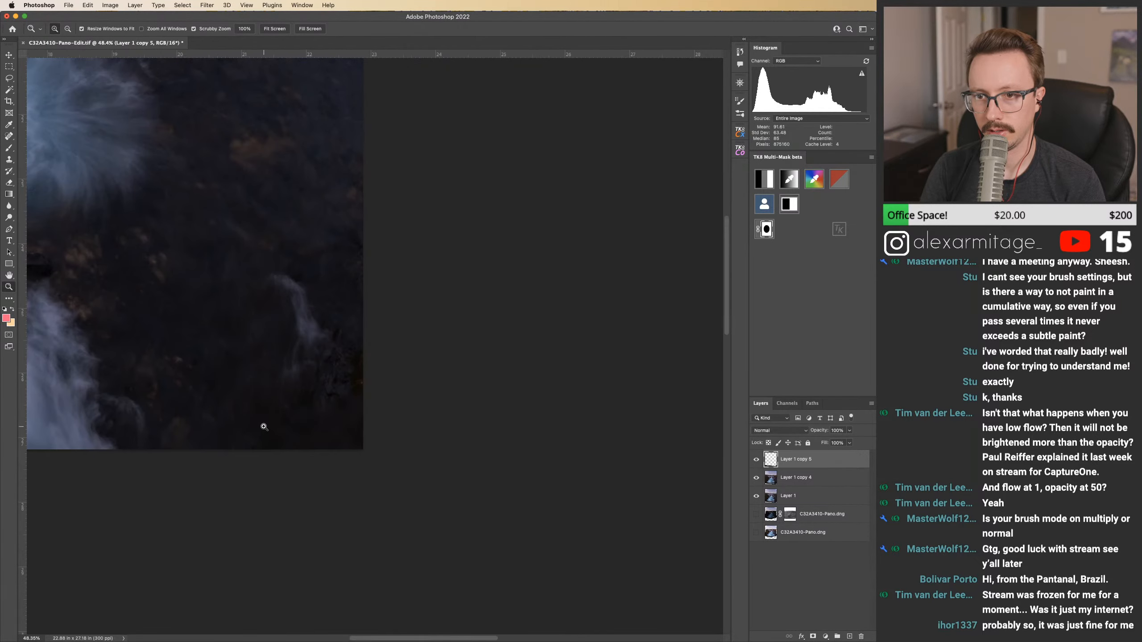
left_click_drag(176, 326, 455, 395)
key("Delete")
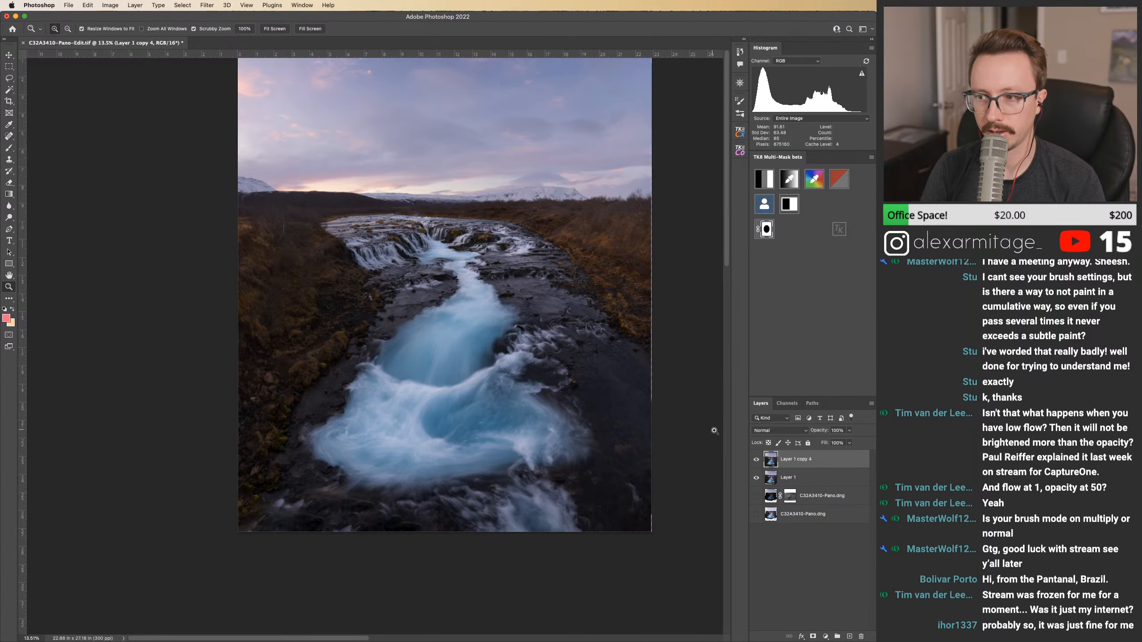
Step: Compare the whole image with Layer 1 copy 4 hidden and shown, and examine the waterfall and horizon up close
left_click(757, 460)
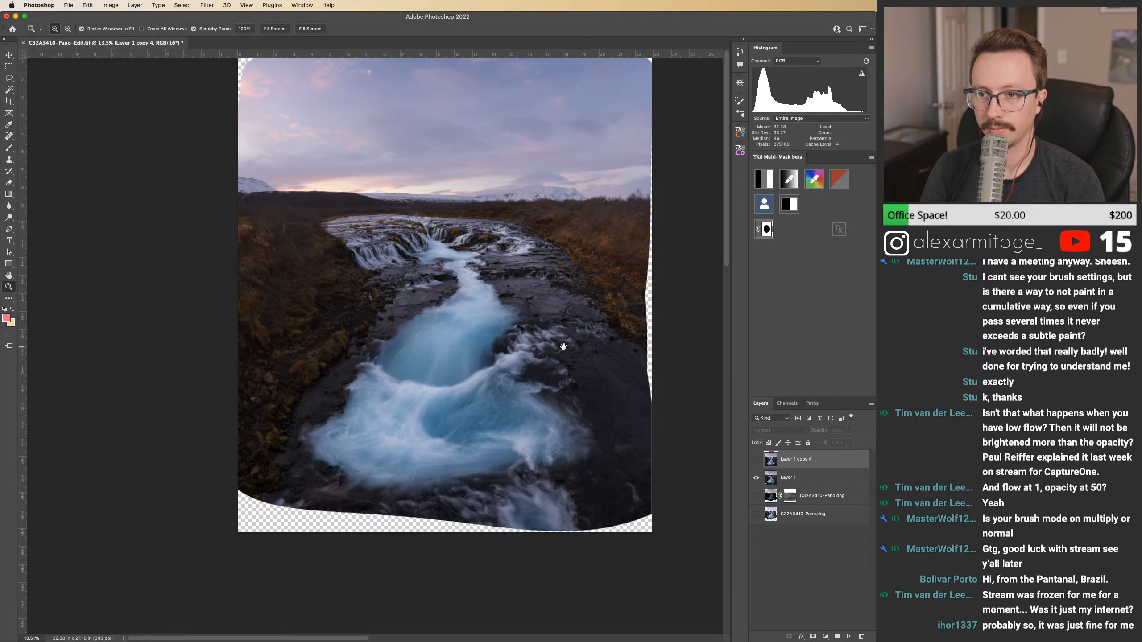
scroll(564, 347, "up", 3)
left_click(755, 464)
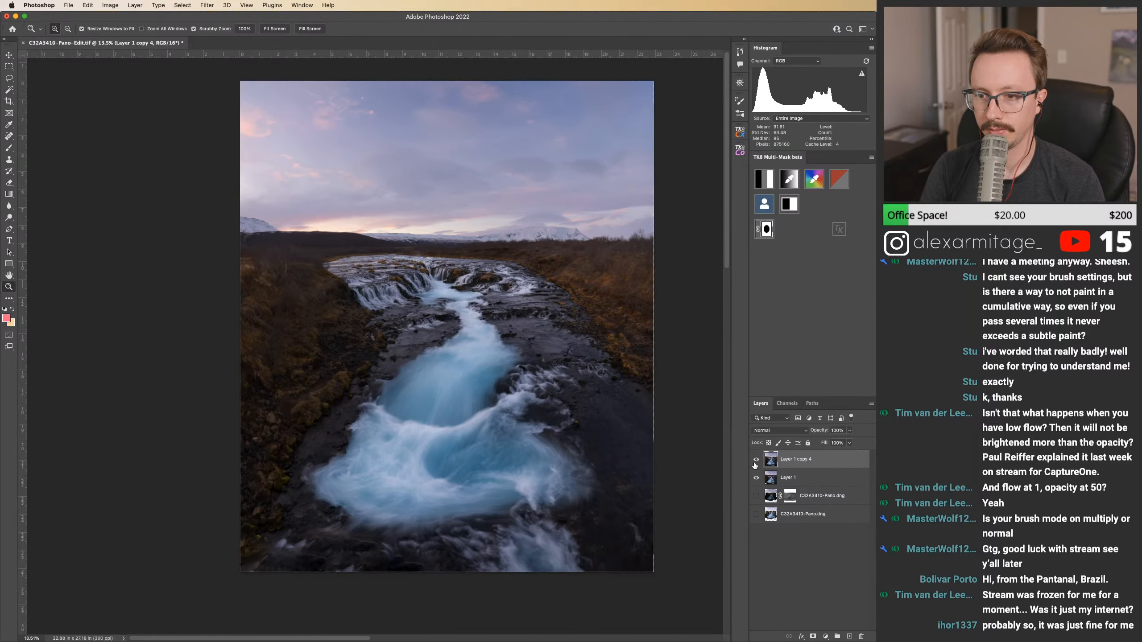
left_click(756, 460)
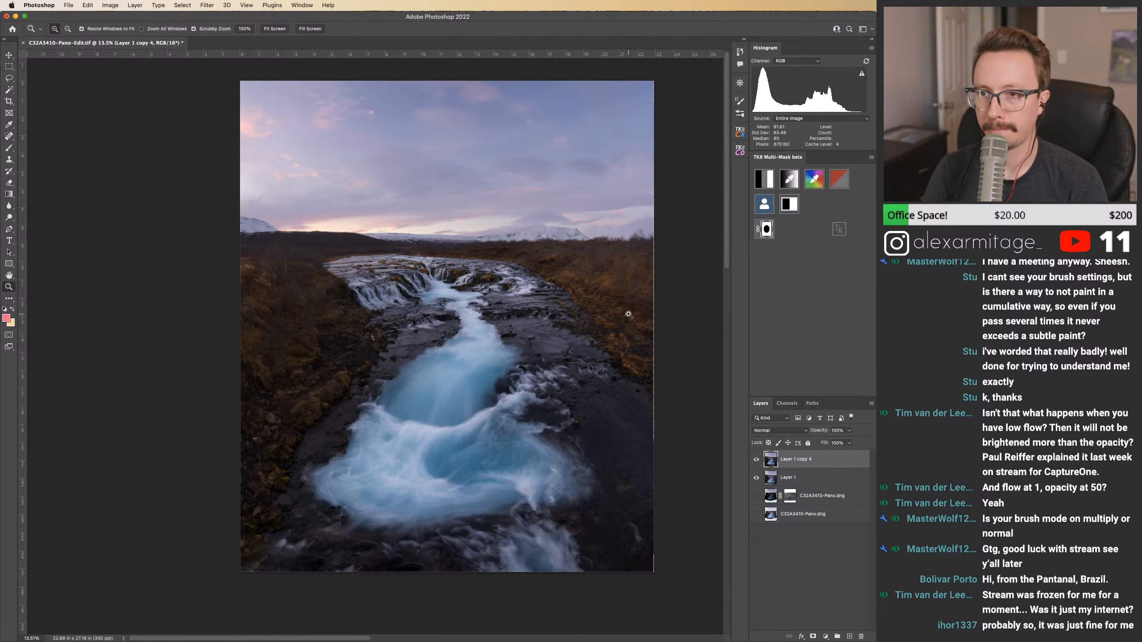
mouse_move(422, 249)
left_mouse_down()
mouse_move(458, 246)
mouse_move(439, 247)
left_mouse_up()
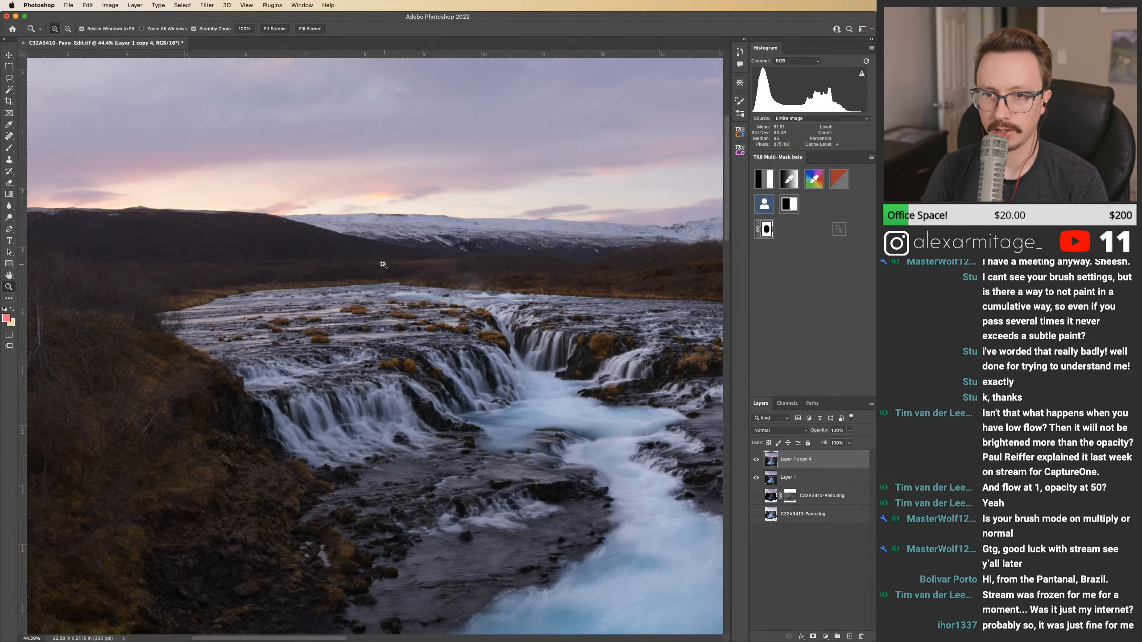
mouse_move(383, 59)
left_mouse_down()
mouse_move(409, 269)
mouse_move(397, 52)
left_mouse_up()
left_click_drag(275, 191, 315, 198)
left_click_drag(521, 245, 472, 250)
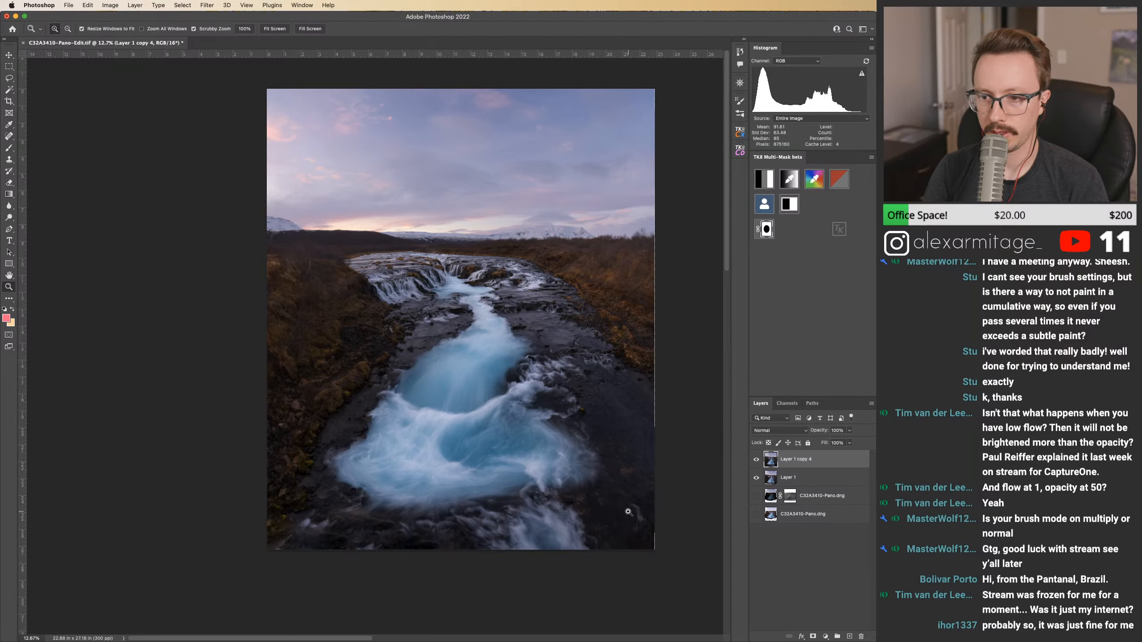
Step: Compare the filled edges of Layer 1 copy 4 against Layer 1 and examine the bottom-left foreground
left_click(757, 462)
left_click(757, 462)
left_click(756, 462)
left_click(757, 462)
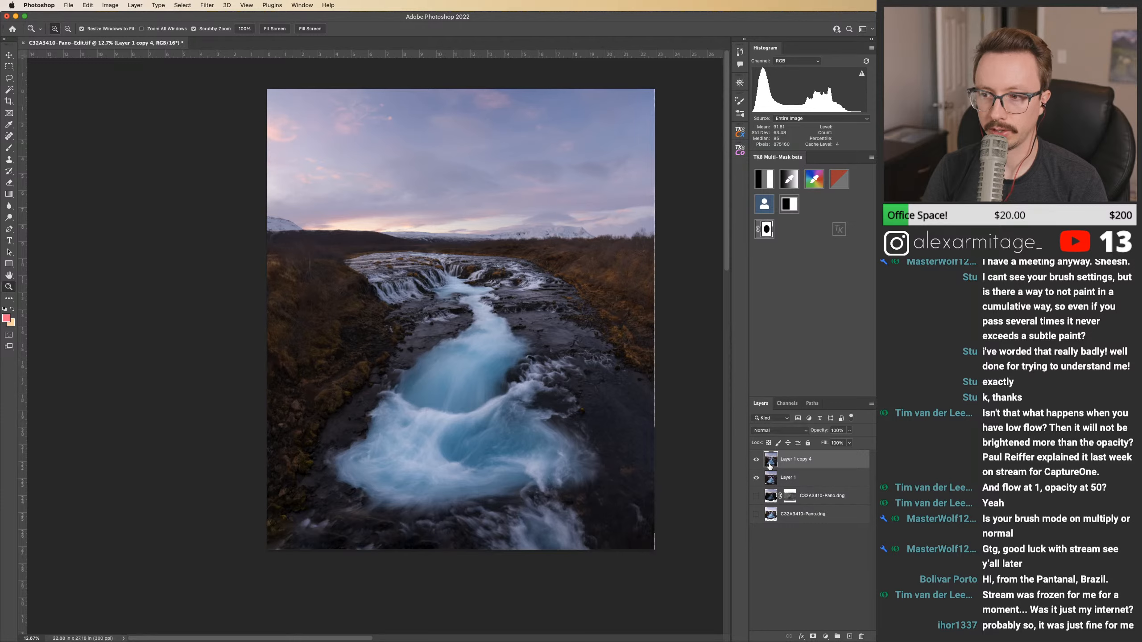
left_click(770, 478)
left_click(757, 462)
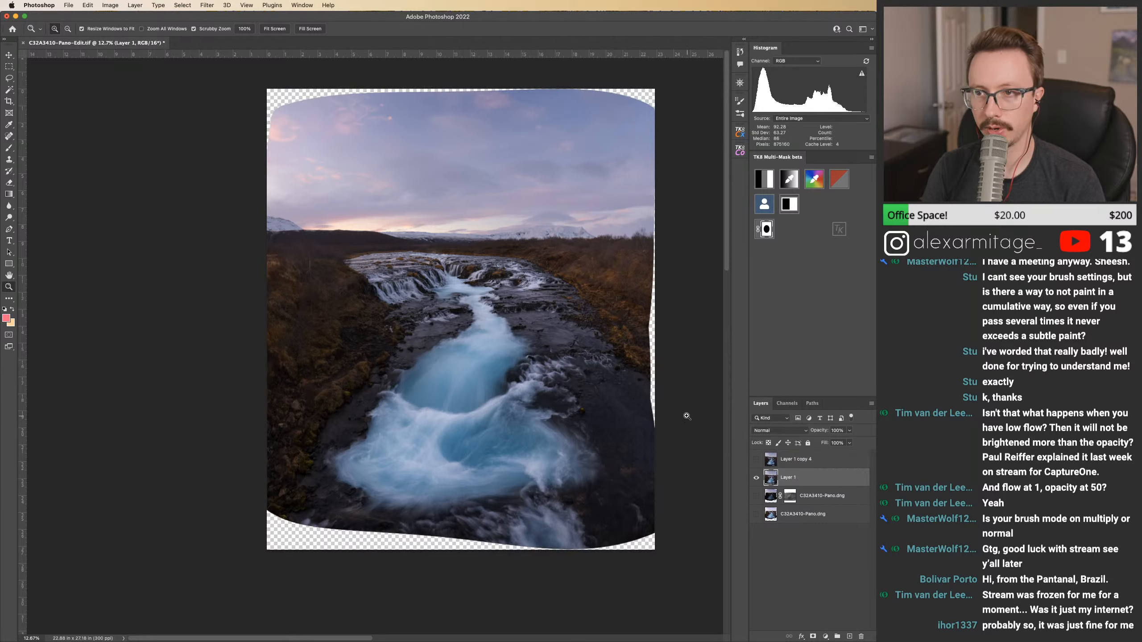
left_click(757, 459)
scroll(426, 525, "up", 5)
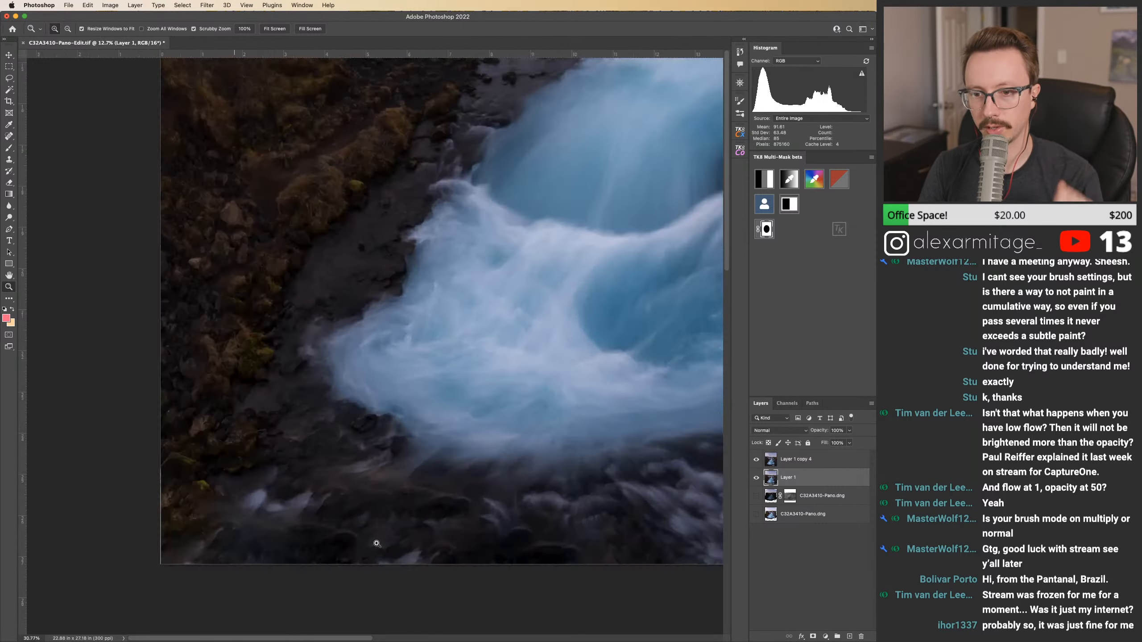
scroll(365, 547, "down", 3)
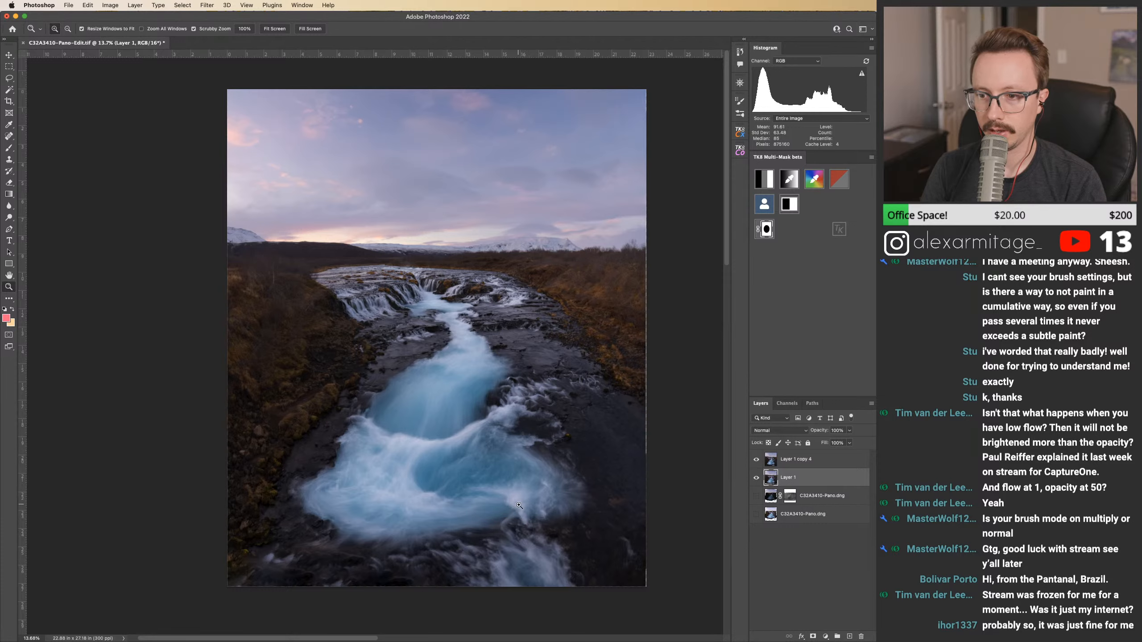
Step: Add a Curves adjustment above Layer 1 copy 4 with lowered RGB midtones and invert its mask to black
left_click(791, 463)
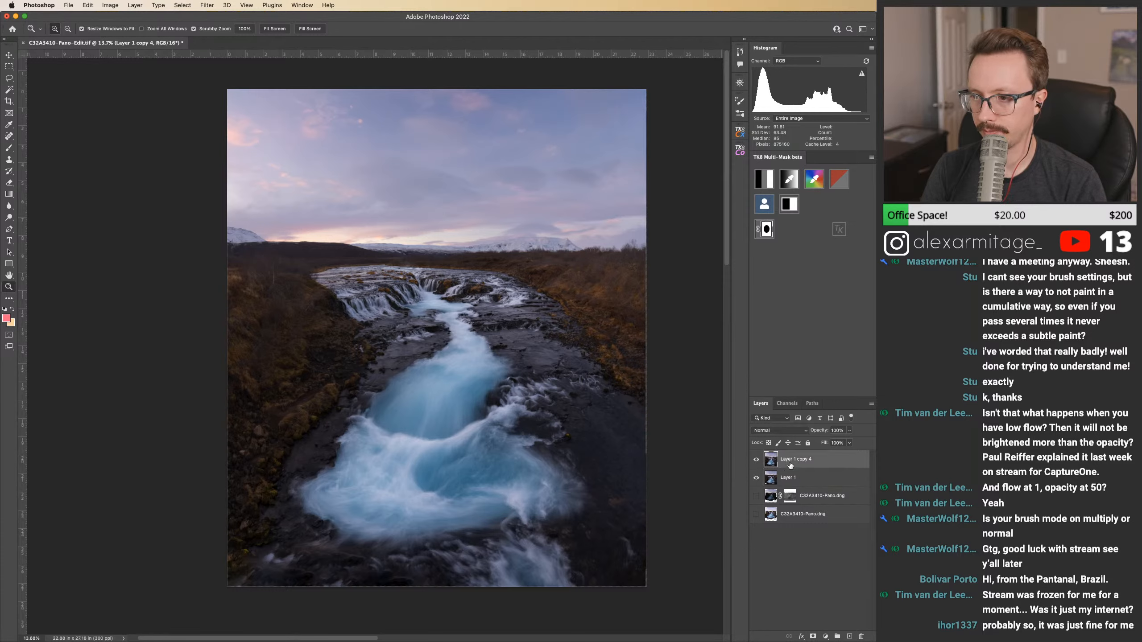
left_click(825, 637)
left_click(836, 486)
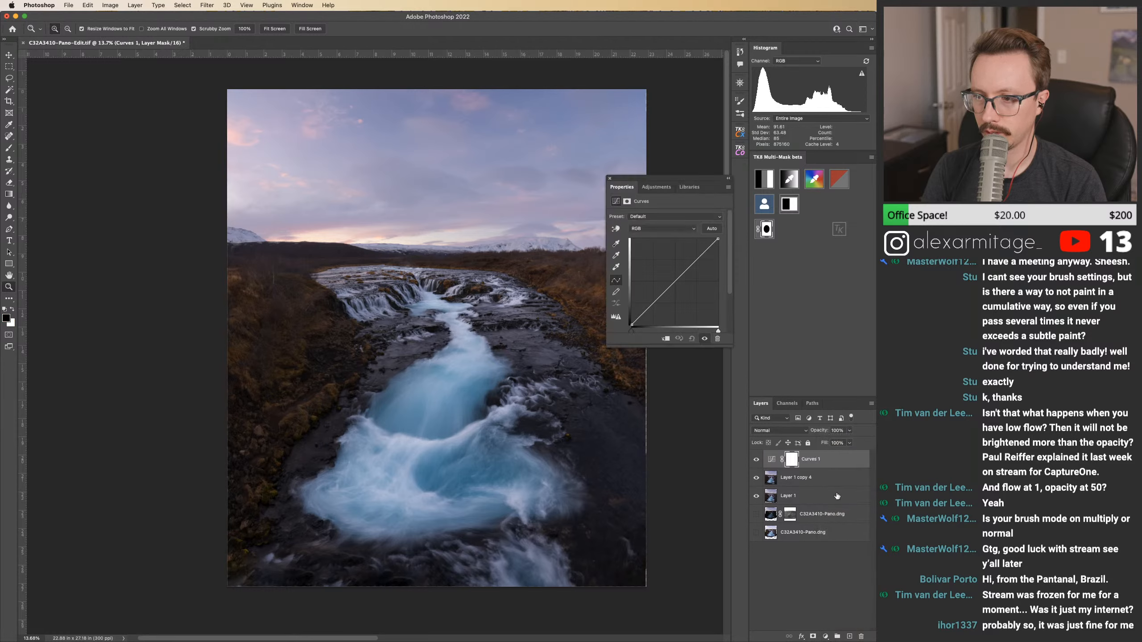
left_click_drag(671, 285, 677, 289)
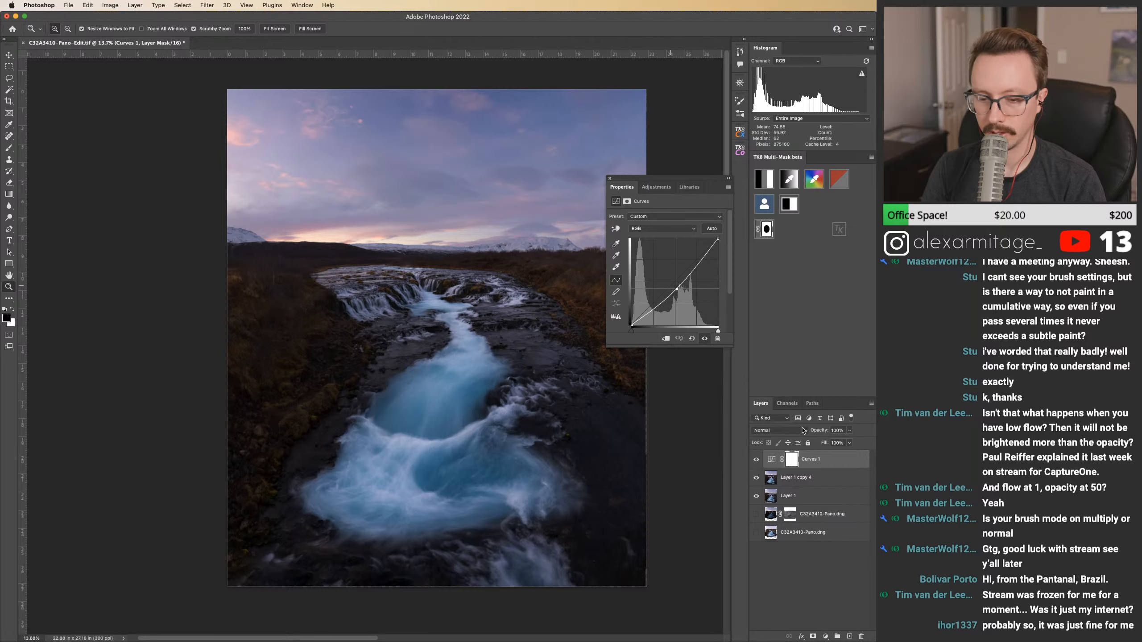
key("super+i")
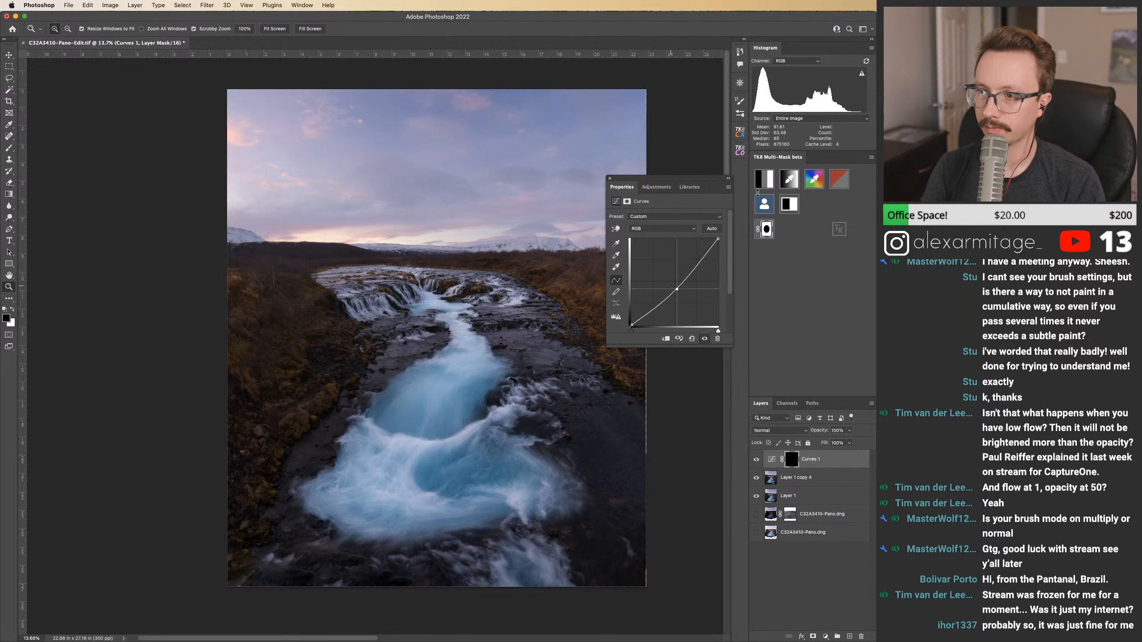
Step: Paint white on the Curves mask along the image's bottom edge with an enlarged brush at 100% flow
key("b")
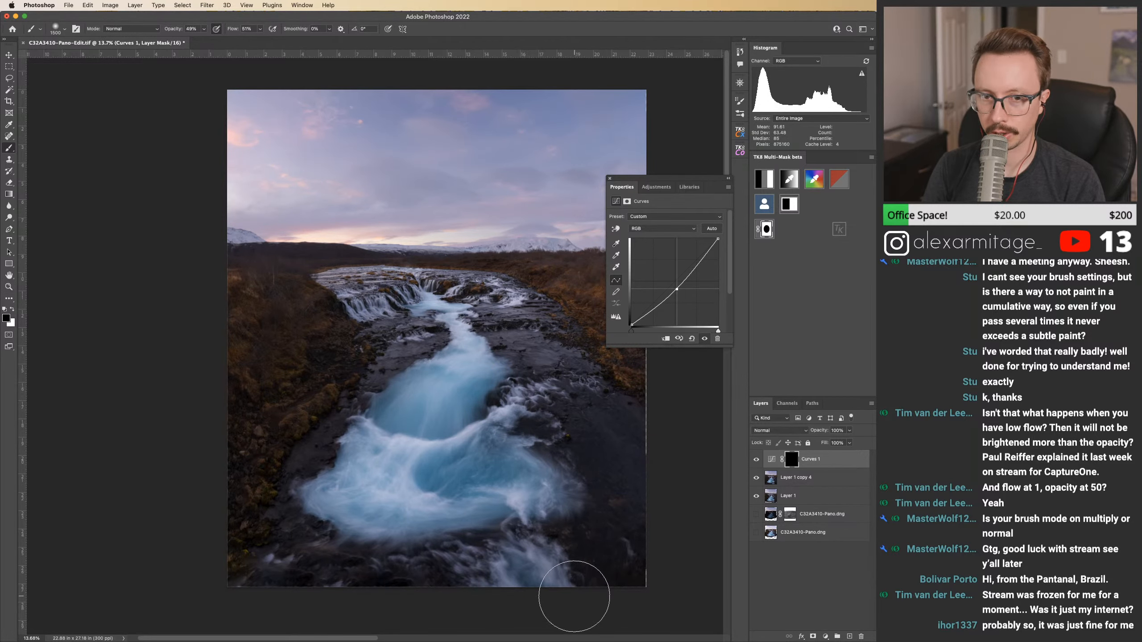
key("x")
left_click_drag(232, 30, 316, 41)
left_click_drag(518, 585, 569, 594)
key("]")
key("]")
key("]")
key("]")
scroll(589, 581, "down", 3)
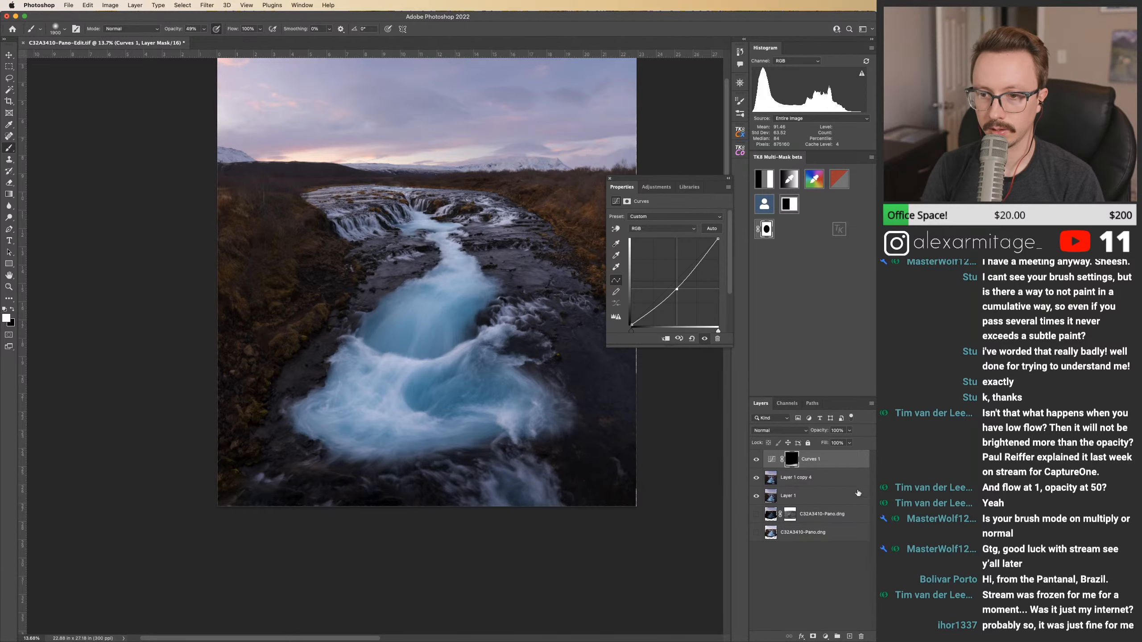
Step: Compare the bottom-edge darkening with Curves 1 hidden and shown, and raise the curve's midpoint slightly
left_click(756, 460)
left_click(756, 460)
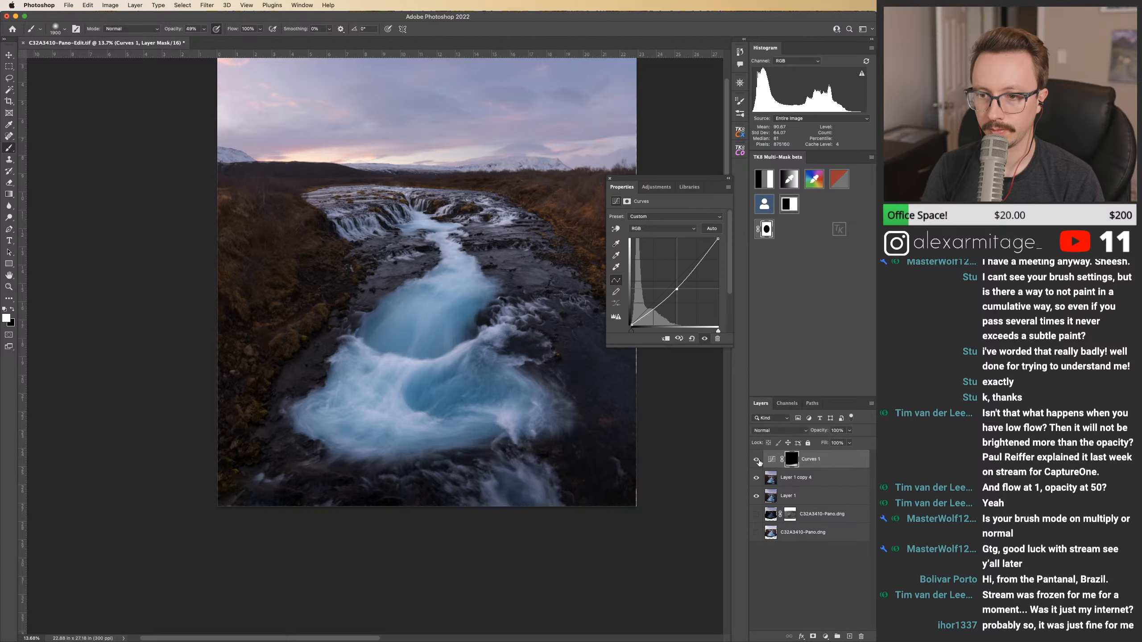
left_click(757, 459)
left_click(756, 460)
left_click(757, 460)
left_click_drag(676, 288, 675, 288)
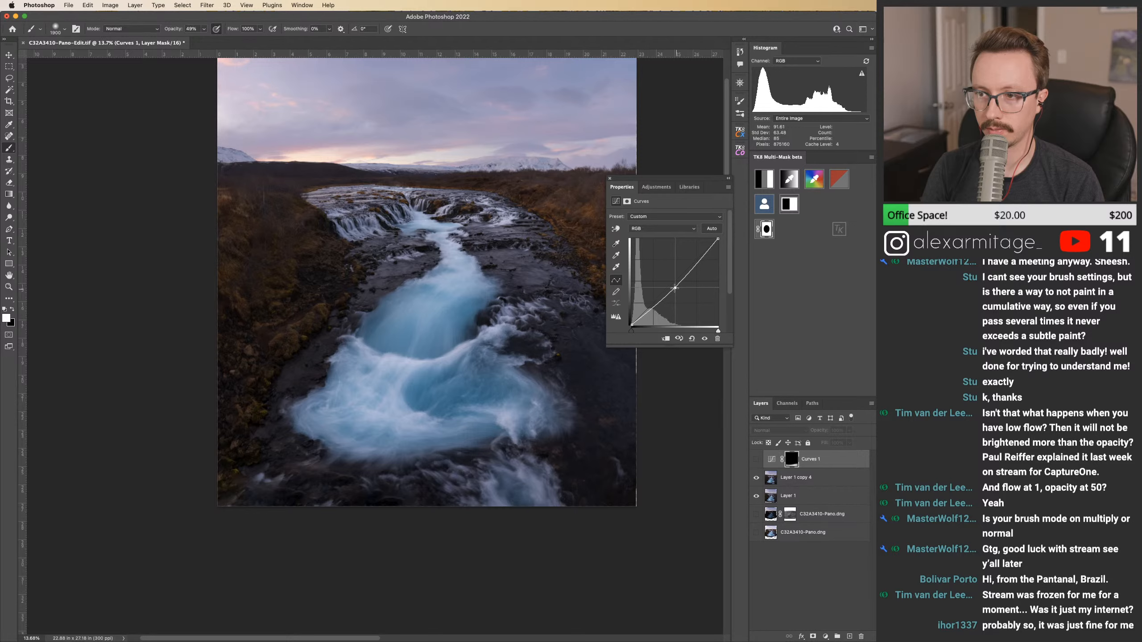
left_click(757, 460)
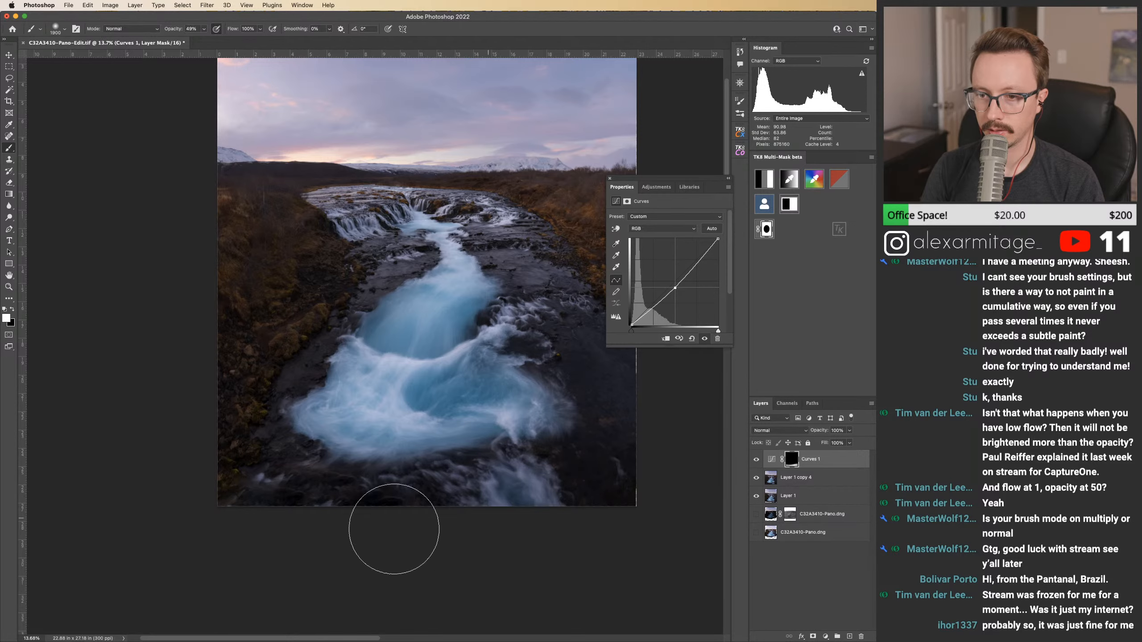
Step: Check the image once more with Curves 1 hidden and shown, and save the document
left_click(756, 459)
left_click(757, 459)
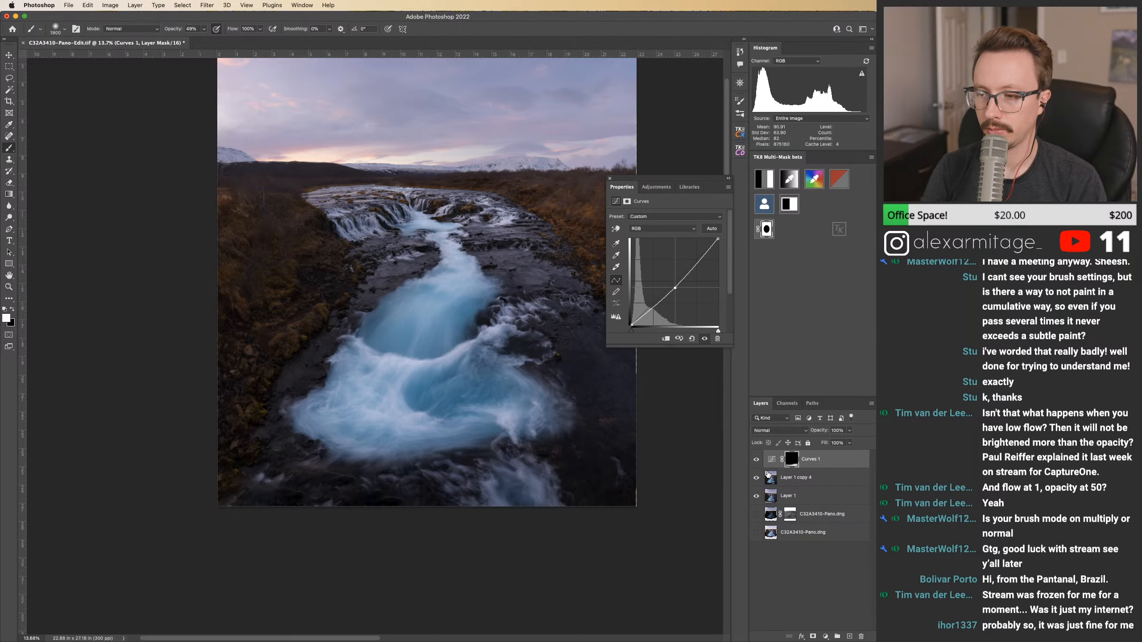
key("super+s")
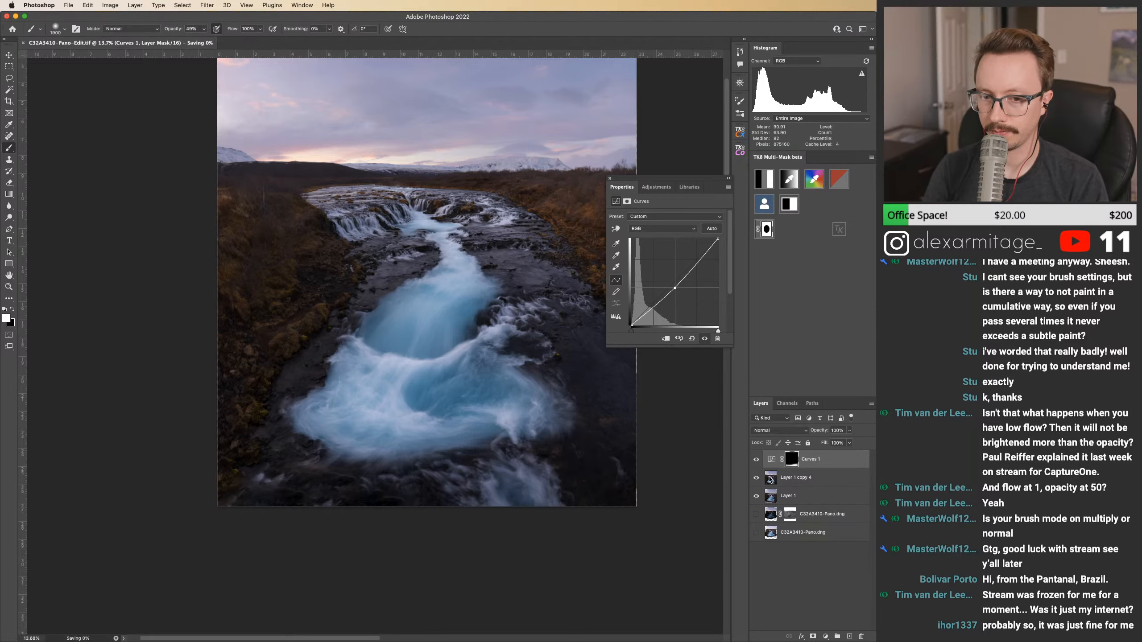
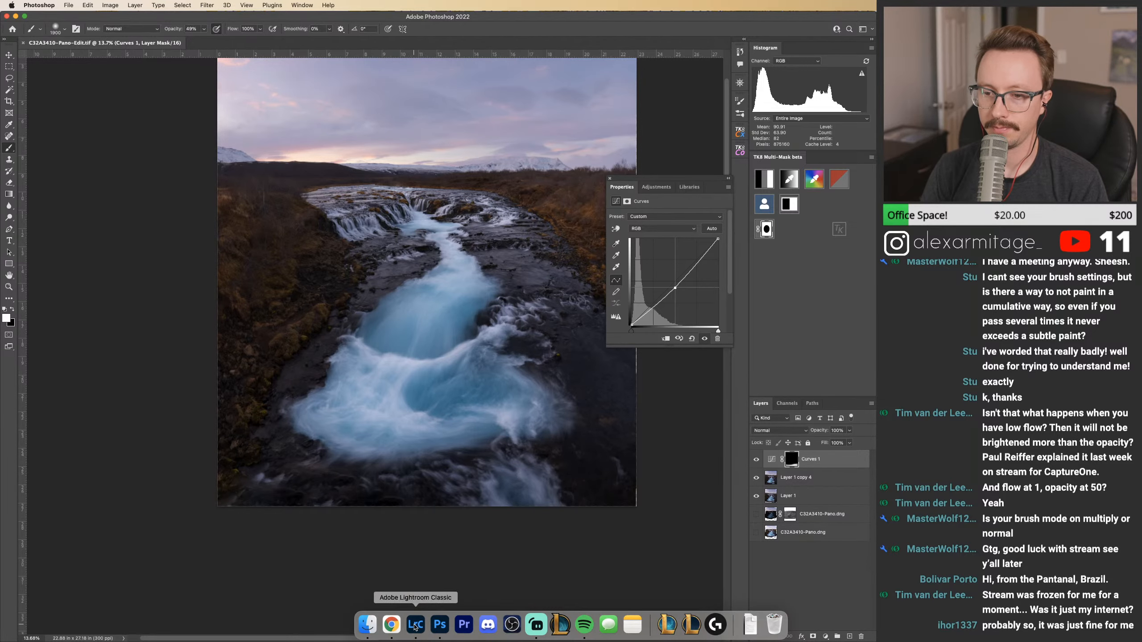
Step: Switch to Lightroom Classic and crop the left and right edges of C32A3410-Pano-Edit.tif slightly inward
left_click(416, 628)
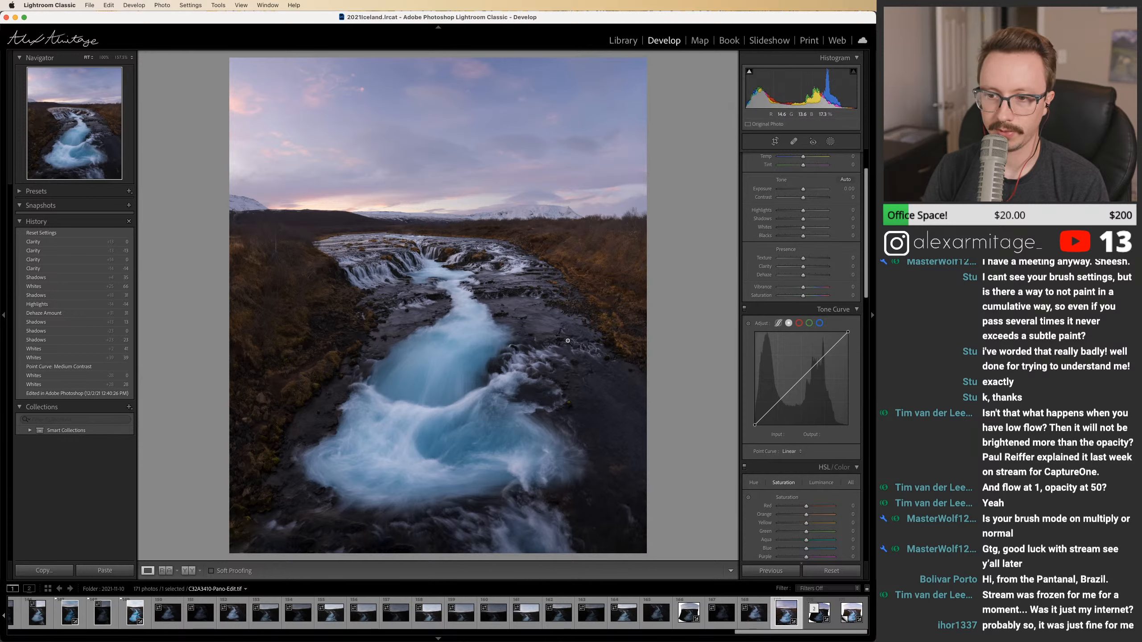
key("r")
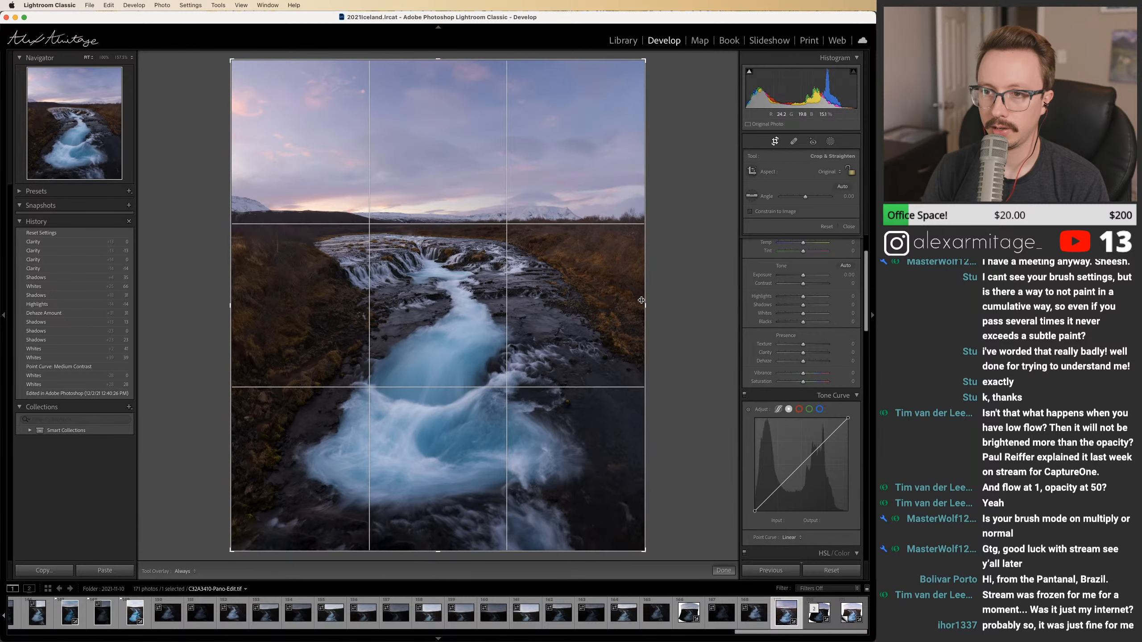
mouse_move(650, 290)
left_mouse_down()
mouse_move(683, 265)
mouse_move(635, 301)
left_mouse_up()
left_click_drag(237, 310, 237, 310)
left_click(775, 142)
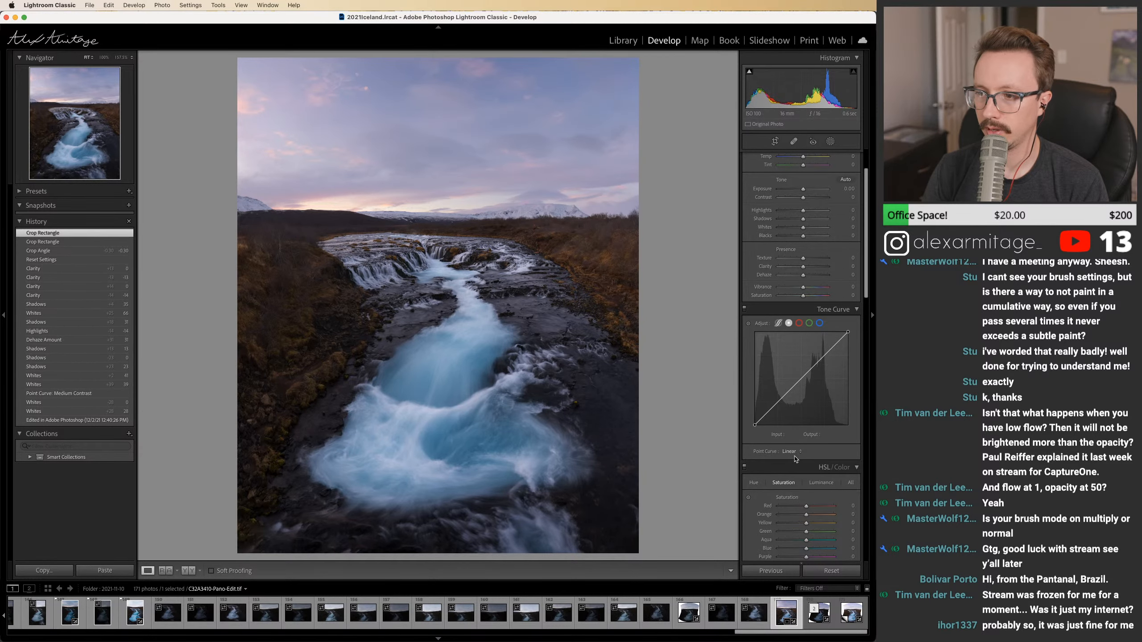
Step: Apply the Medium Contrast point curve and set Shadows to +17 and Whites to +33
left_click(790, 452)
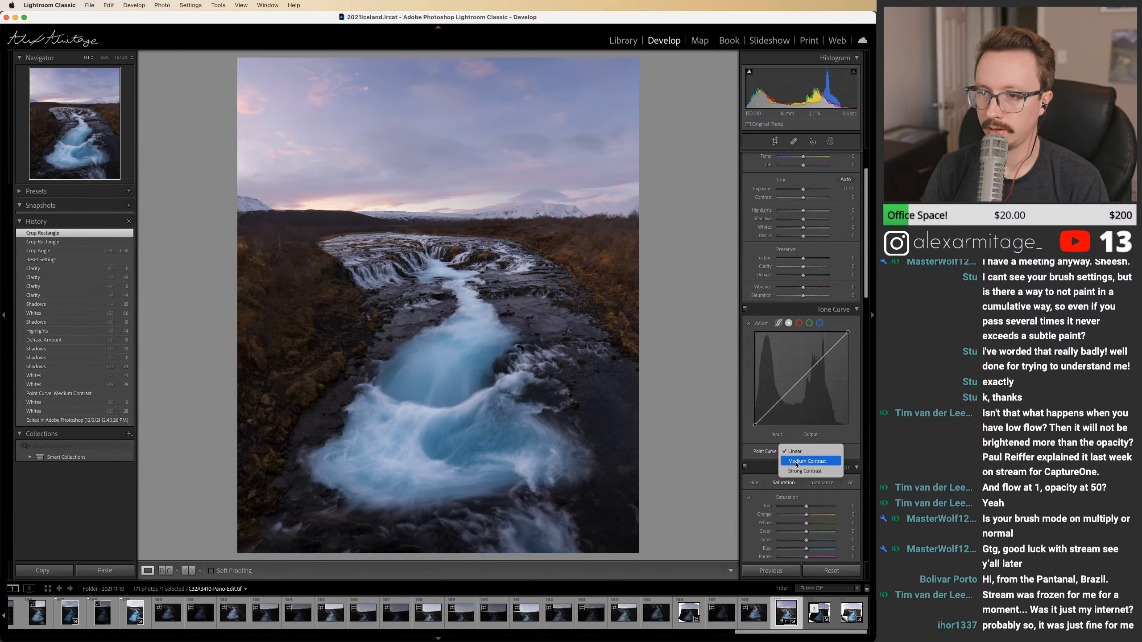
left_click(809, 463)
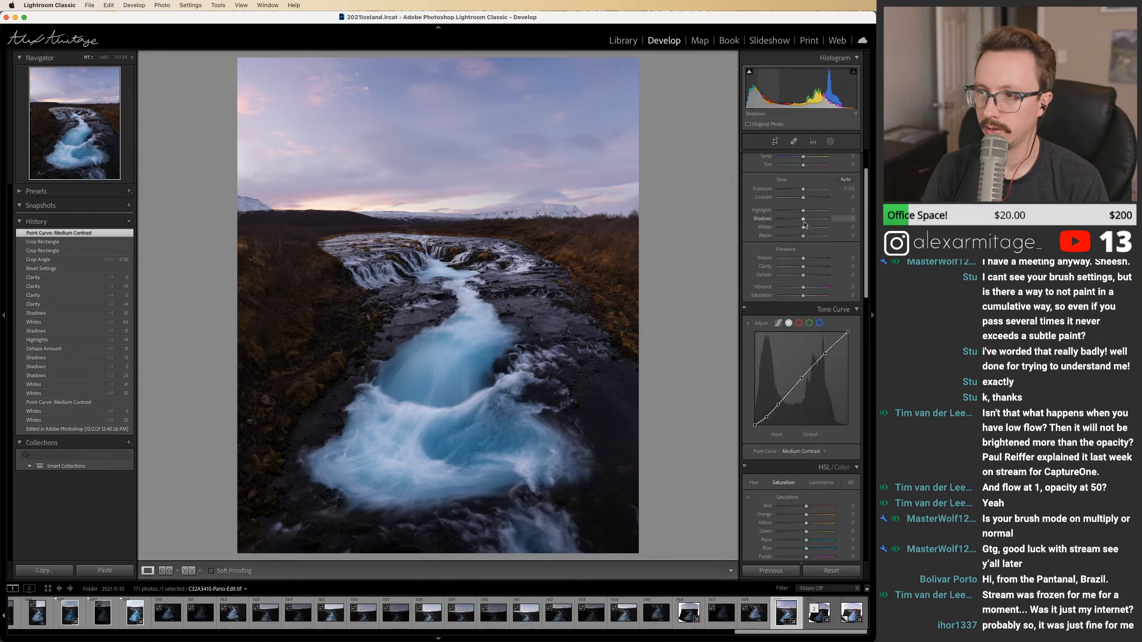
left_click_drag(807, 223, 808, 222)
left_click(811, 228)
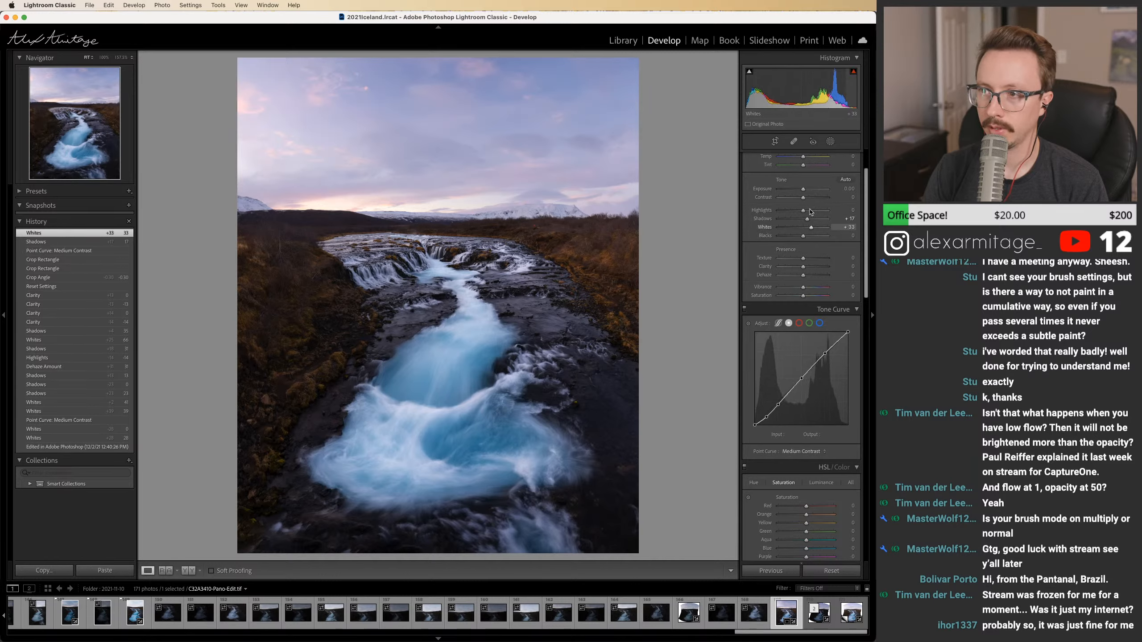
Step: Add a linear gradient mask covering the sky and fading out just below the horizon
key("m")
left_click_drag(487, 203, 488, 244)
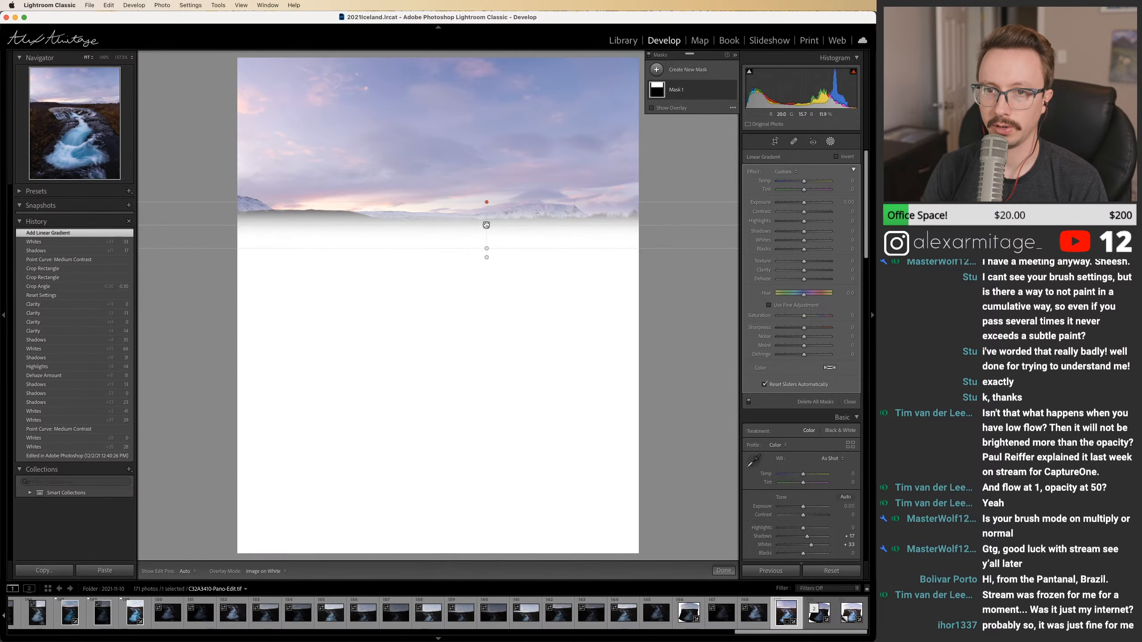
Step: Try a separate Select Sky mask and delete it again
left_click(657, 70)
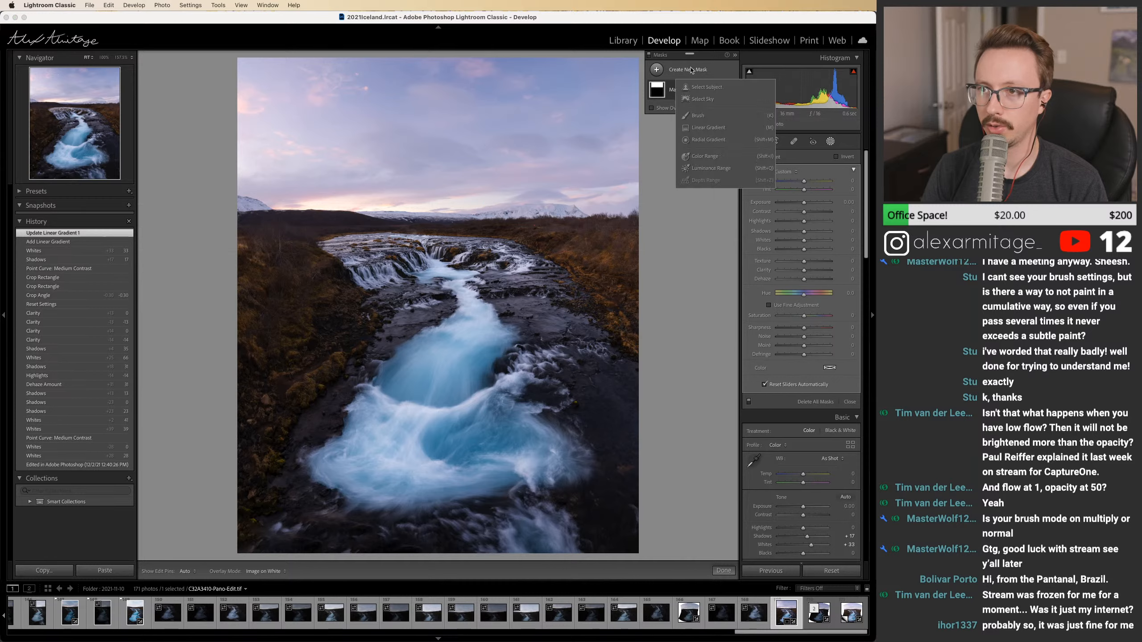
left_click(697, 99)
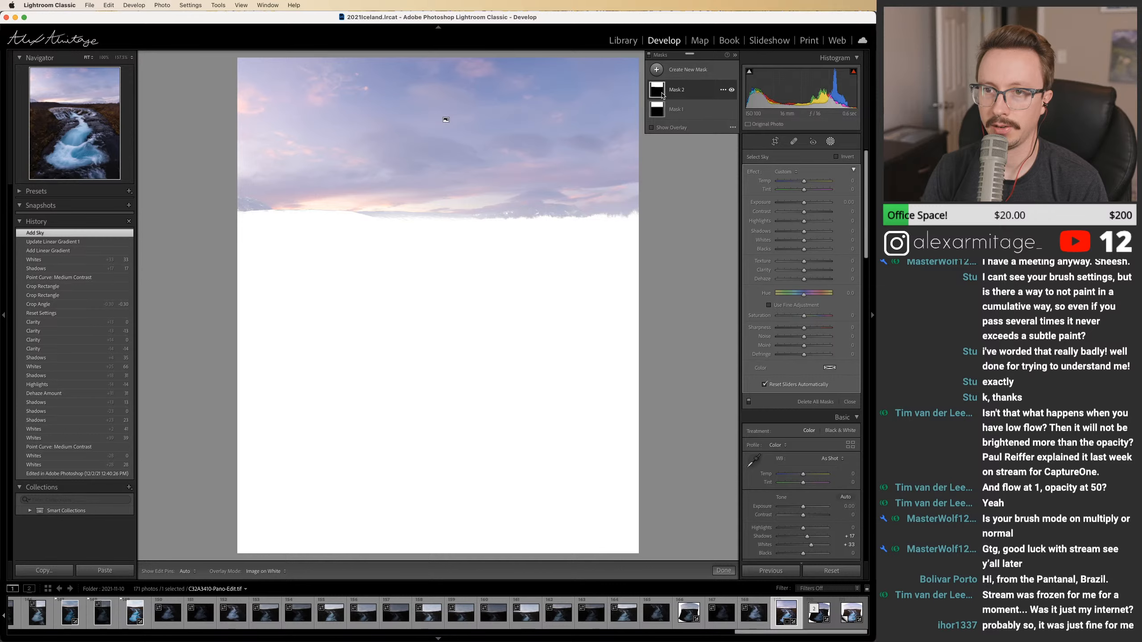
left_click(677, 92)
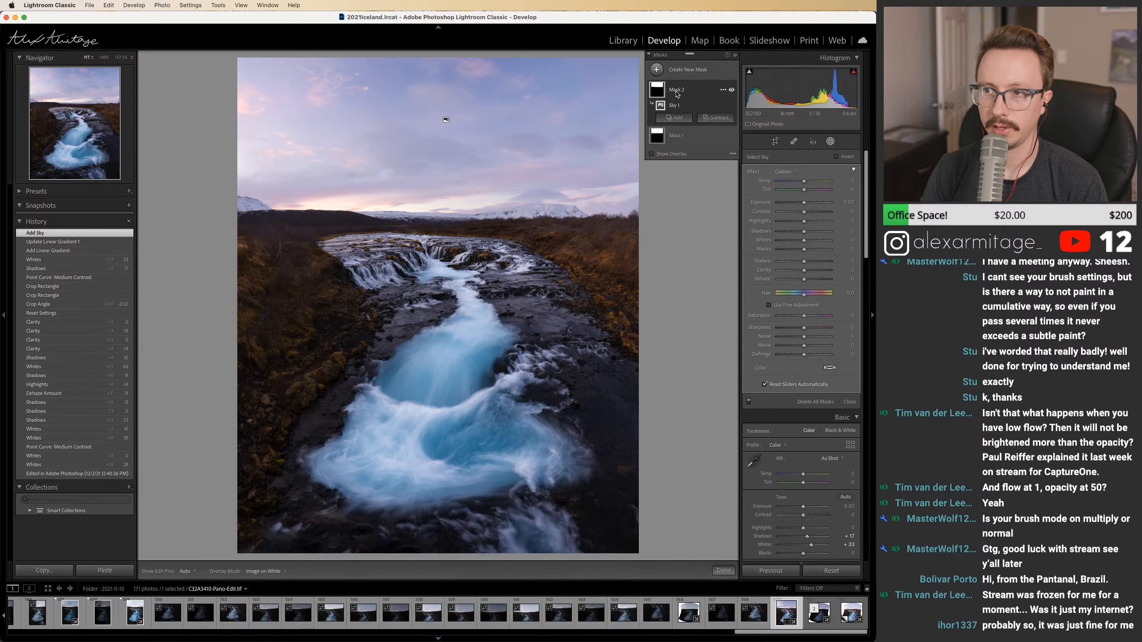
key("Delete")
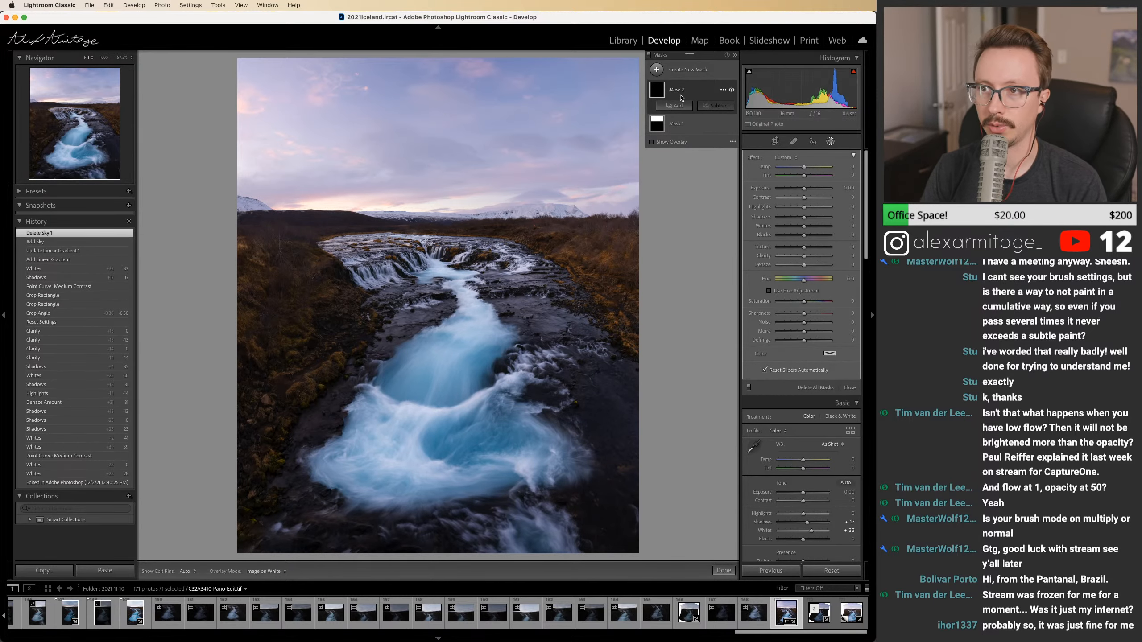
key("Delete")
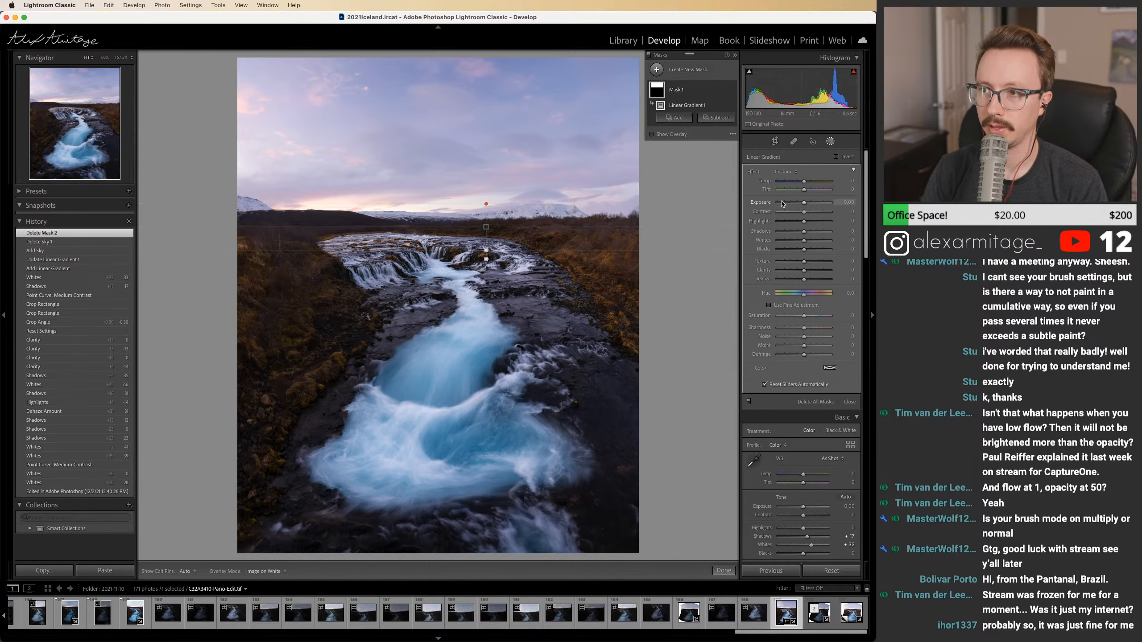
Step: Lower the sky gradient's Highlights to about -21, raise its Dehaze slightly, and close masking
left_click_drag(804, 227, 798, 224)
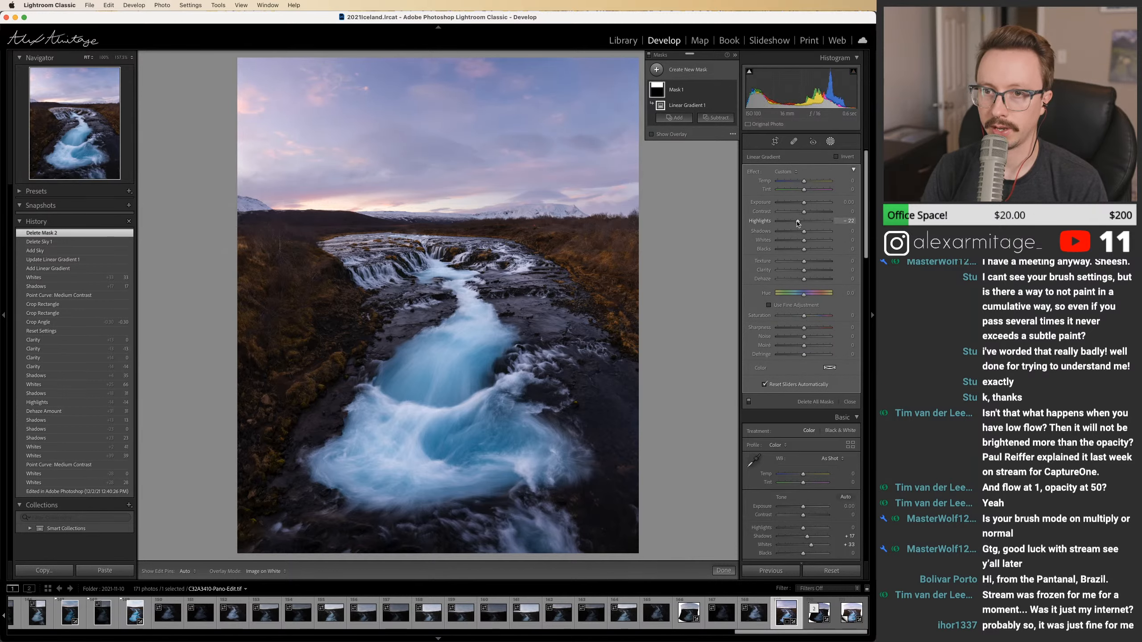
left_click_drag(804, 279, 805, 284)
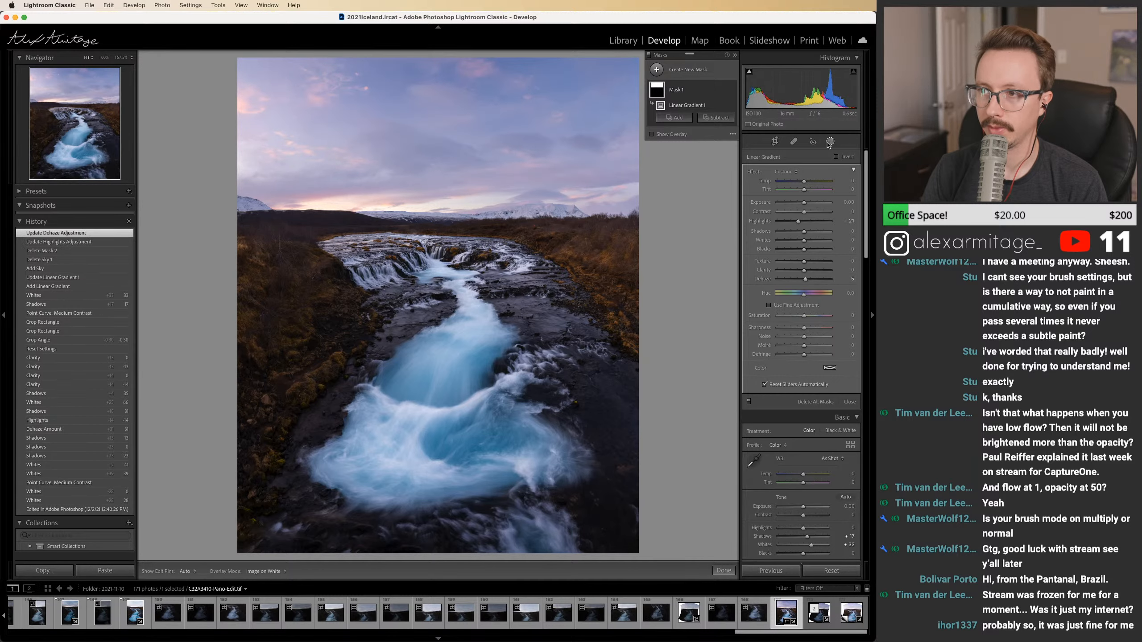
left_click(831, 142)
Step: Set the whole photo's Dehaze to +16 and lower the Blue saturation to -10
left_click_drag(805, 335, 809, 336)
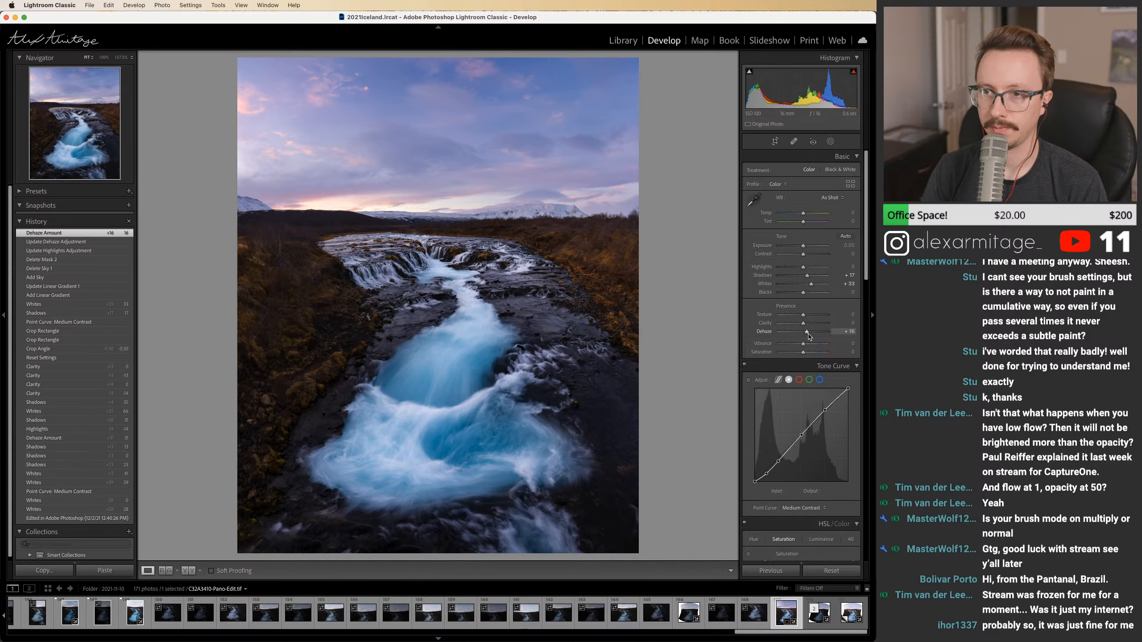
scroll(808, 335, "down", 6)
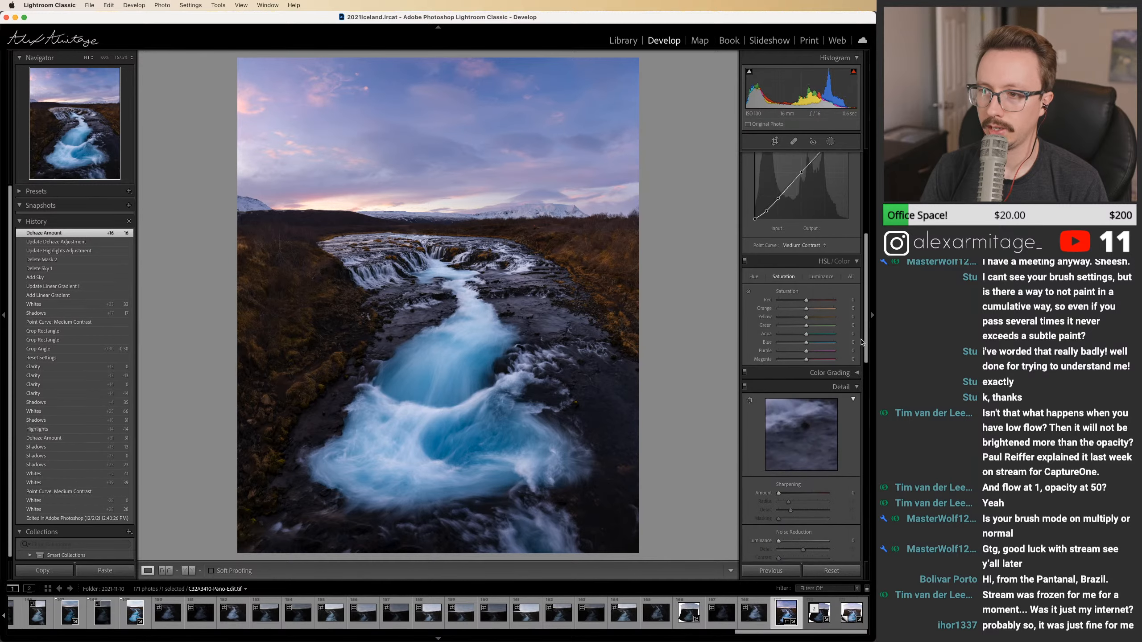
left_click_drag(806, 344, 803, 344)
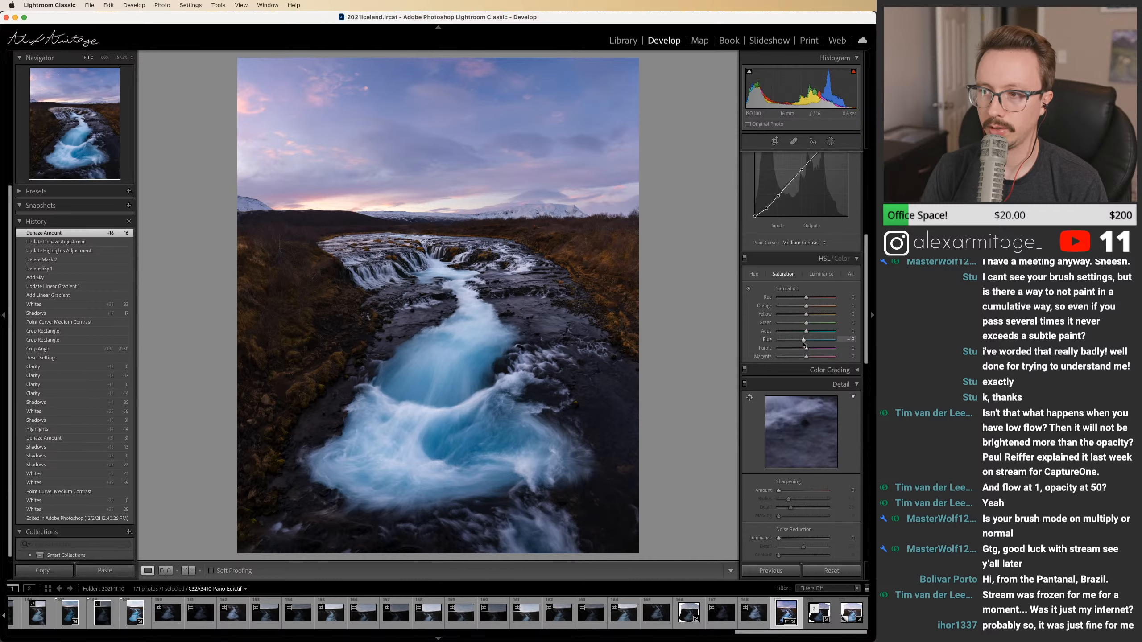
Step: Try the Auto white balance and return it to As Shot
scroll(809, 315, "up", 6)
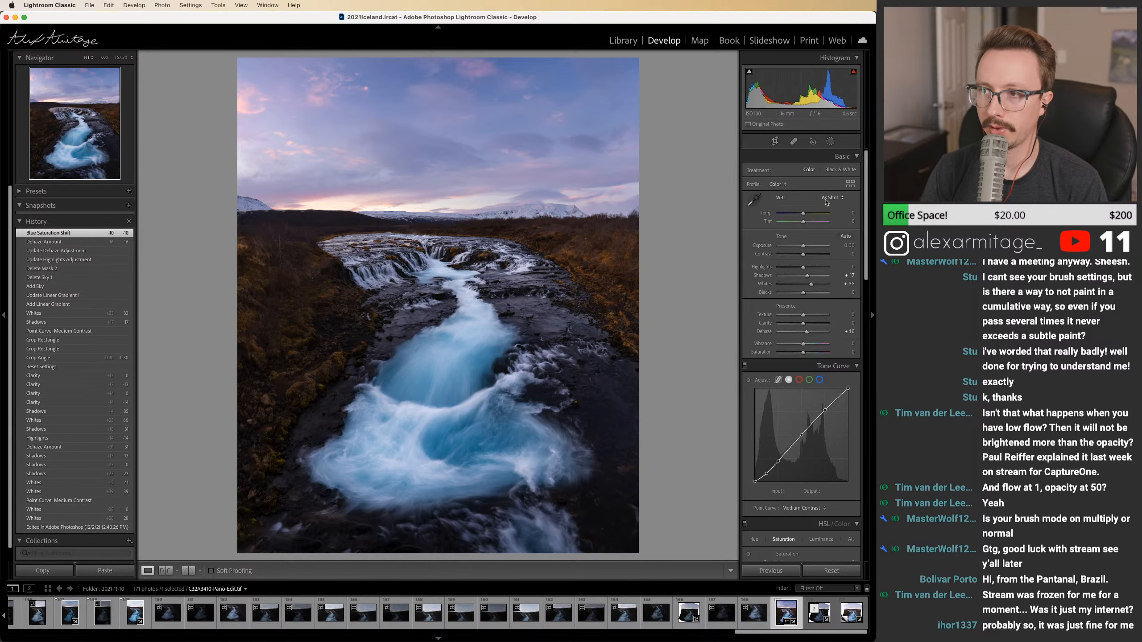
left_click(827, 199)
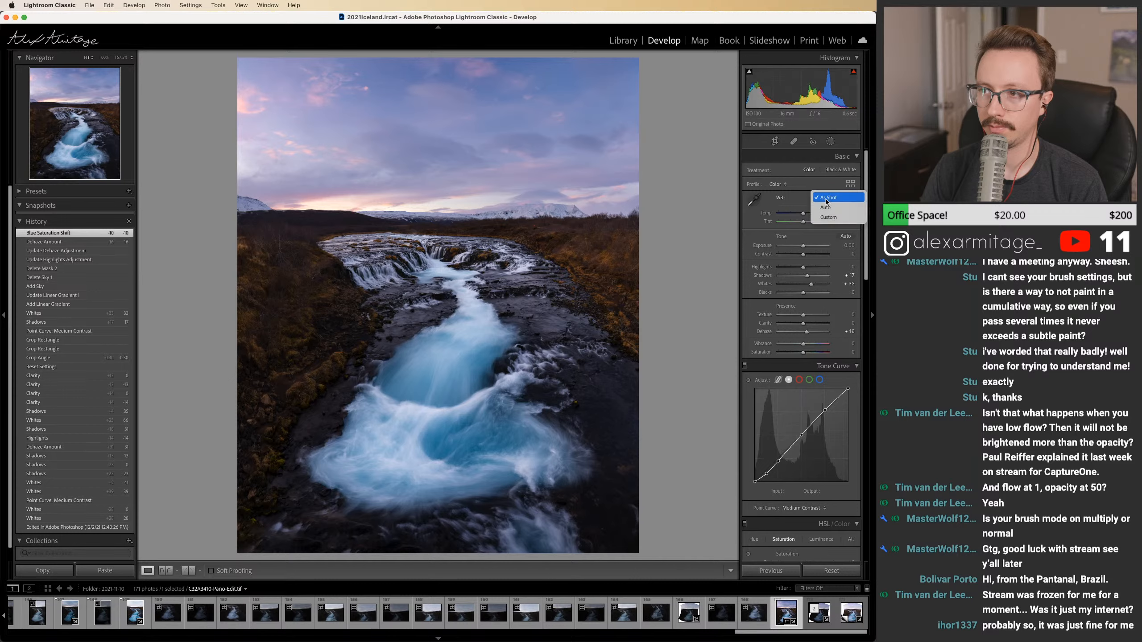
left_click(827, 208)
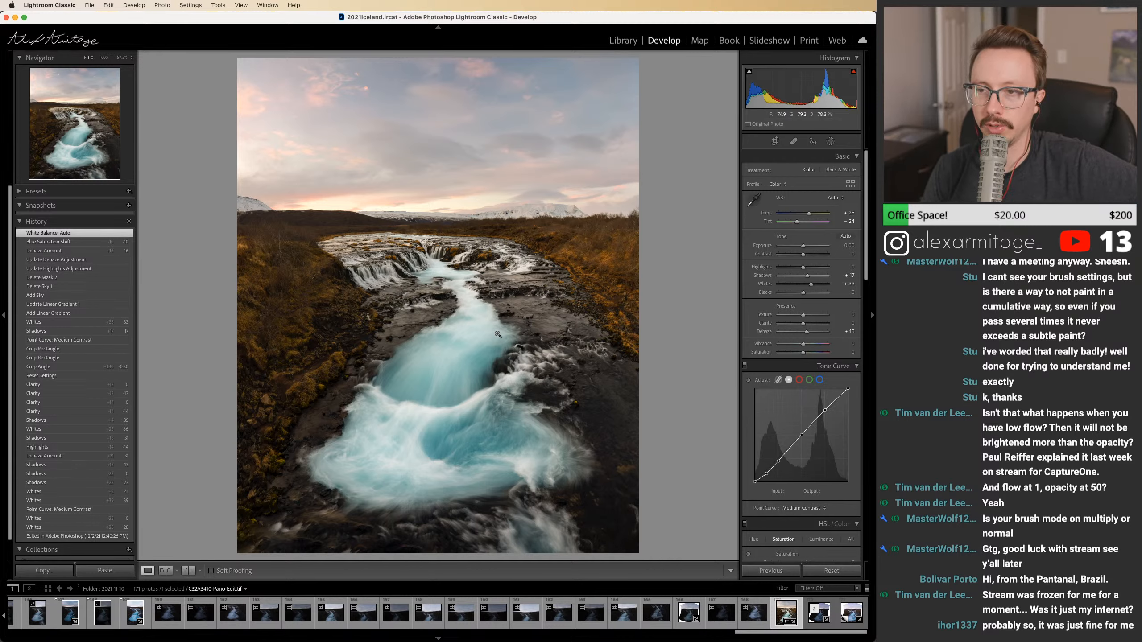
left_click(833, 198)
left_click(835, 189)
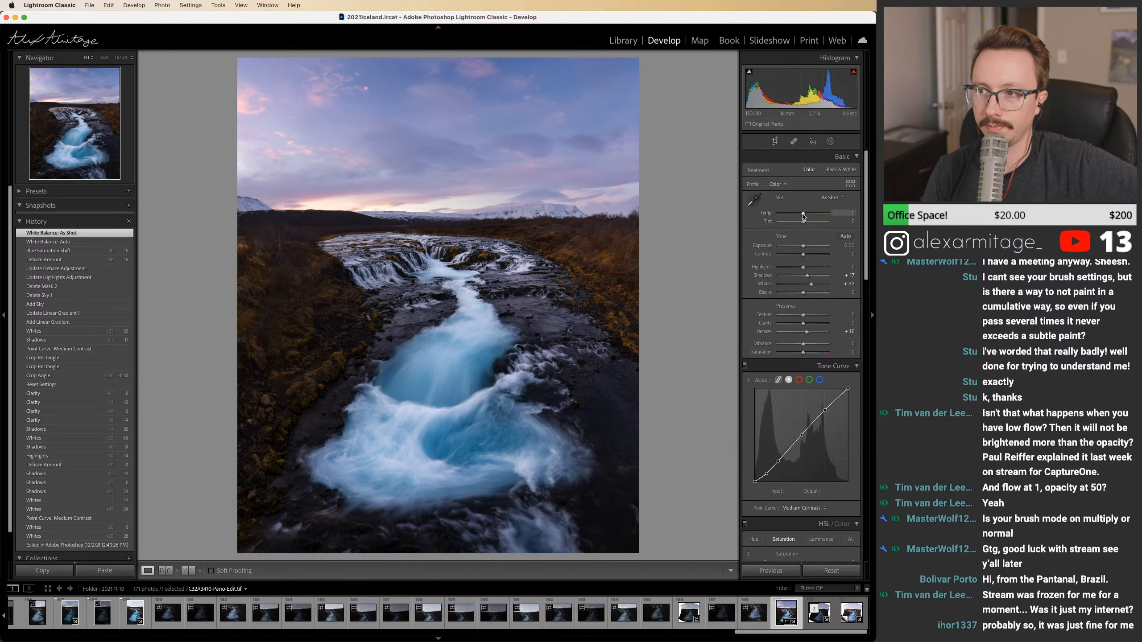
Step: Warm the photo by setting Temp to +8 and reset the Blue saturation shift
left_click_drag(803, 215, 805, 215)
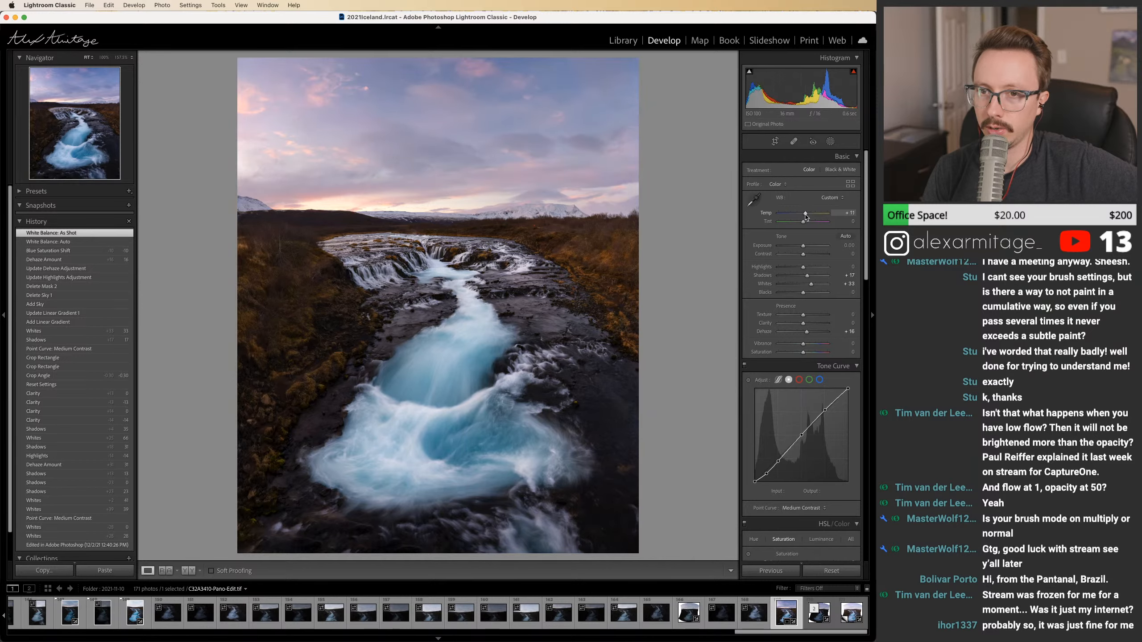
left_click_drag(805, 216, 805, 217)
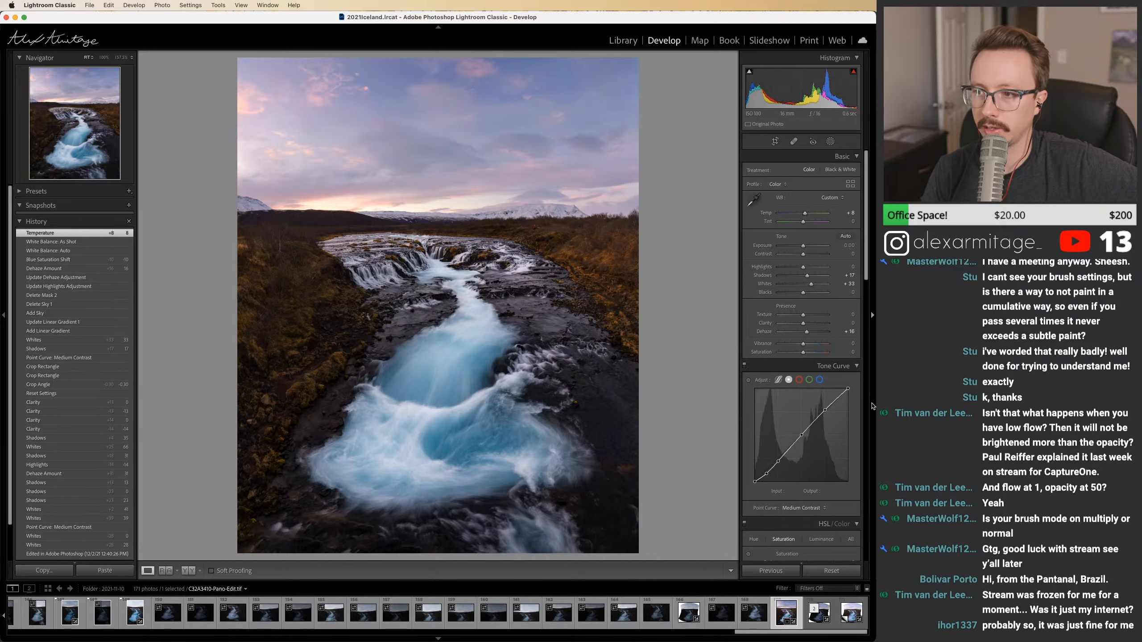
scroll(805, 315, "down", 5)
double_click(804, 430)
Step: Try the Strong Contrast point curve and switch it back to Medium Contrast
scroll(867, 274, "up", 3)
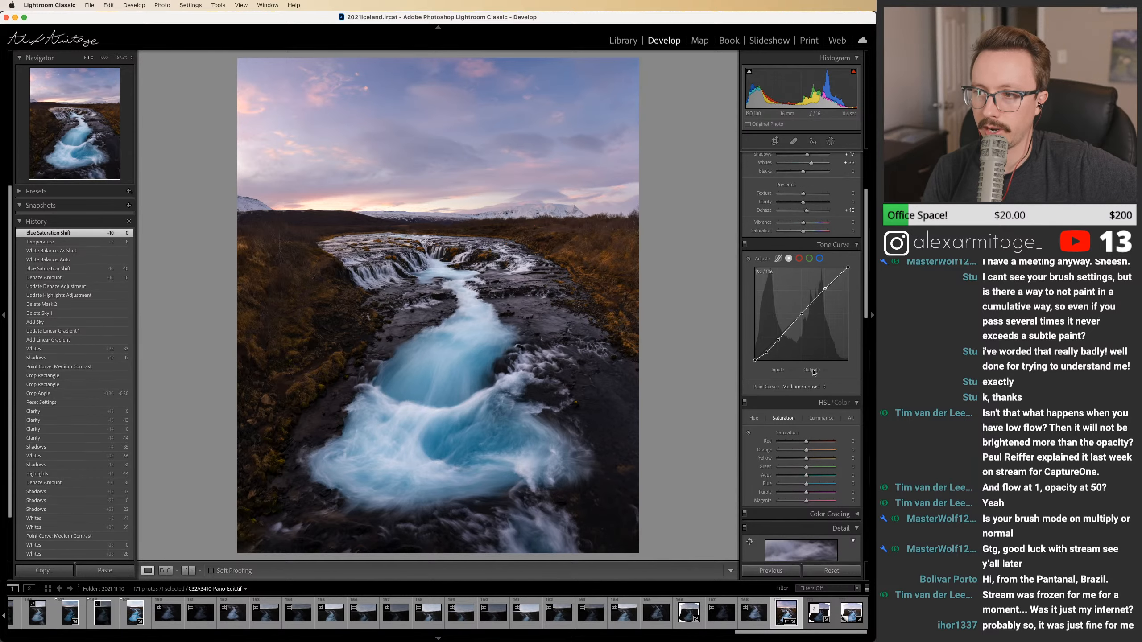
left_click(805, 387)
left_click(812, 404)
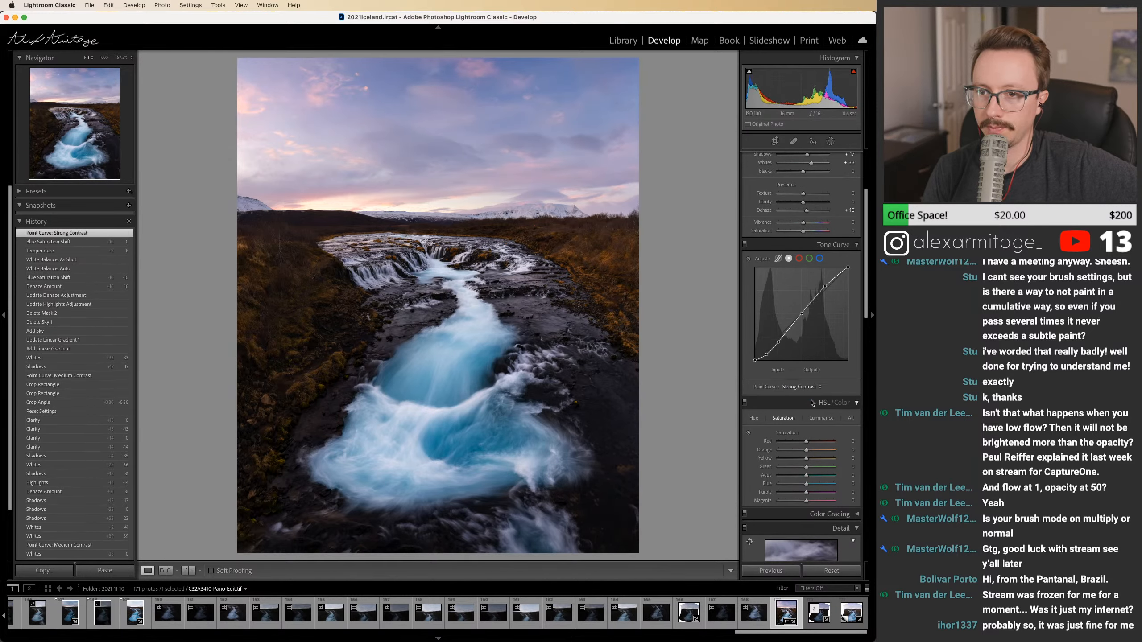
left_click(813, 392)
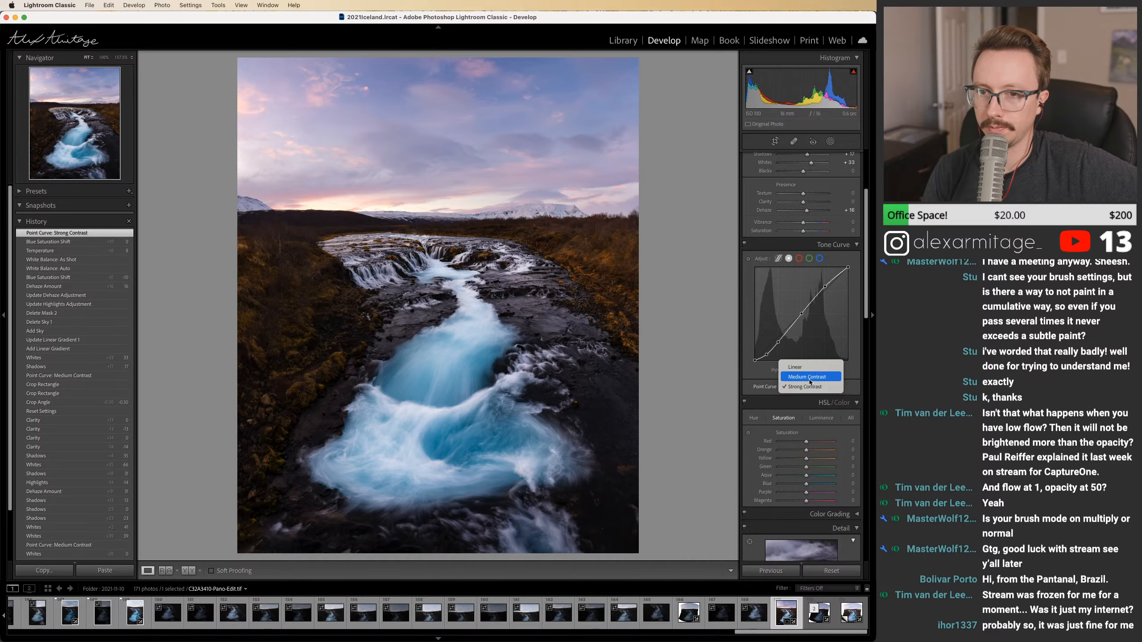
left_click(810, 378)
Step: Lower the photo's overall Highlights to -17 and set Tint to +9
scroll(867, 254, "up", 5)
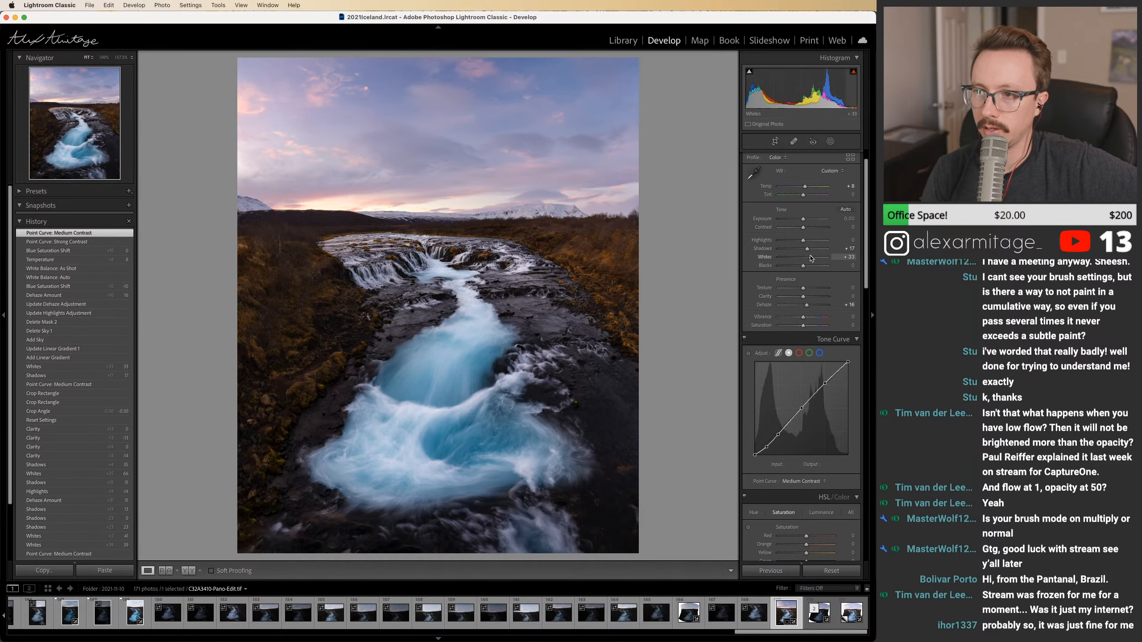
left_click_drag(800, 242, 799, 243)
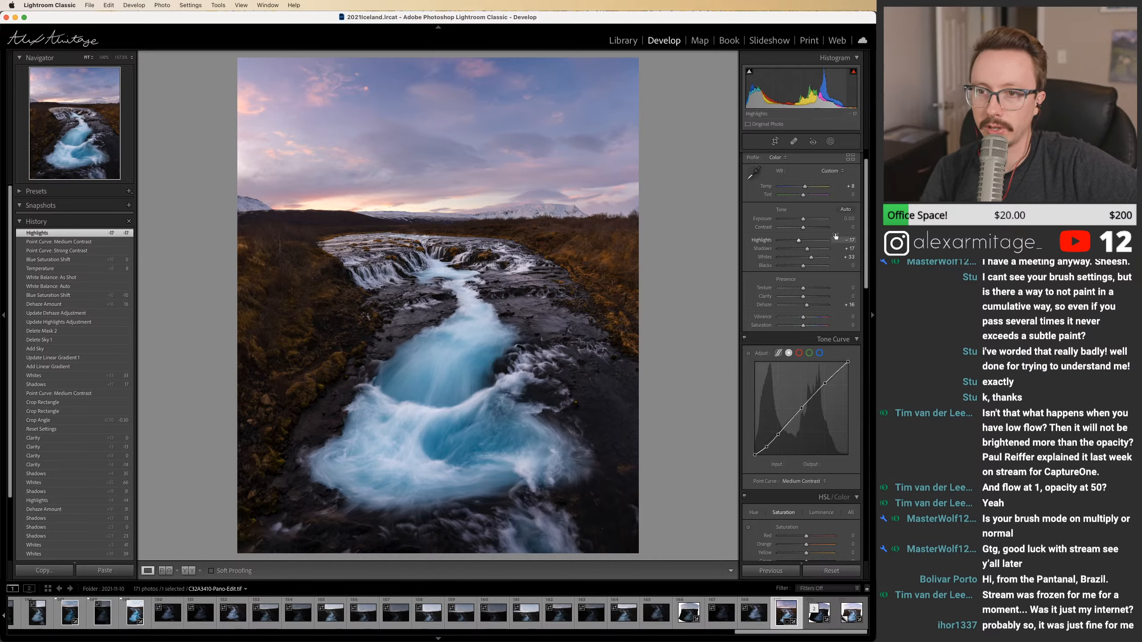
scroll(866, 227, "up", 1)
left_click_drag(866, 227, 867, 213)
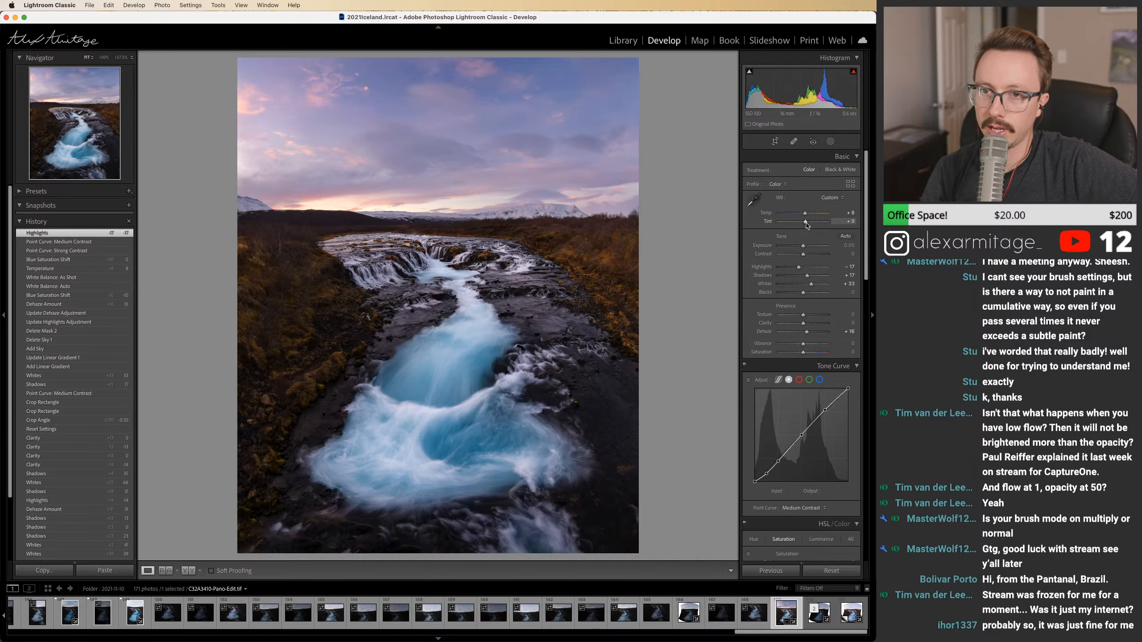
left_click_drag(807, 224, 867, 374)
Step: Sharpen the edited panorama with Amount 47 and Masking 10, checking the river detail at 100%
left_click(815, 625)
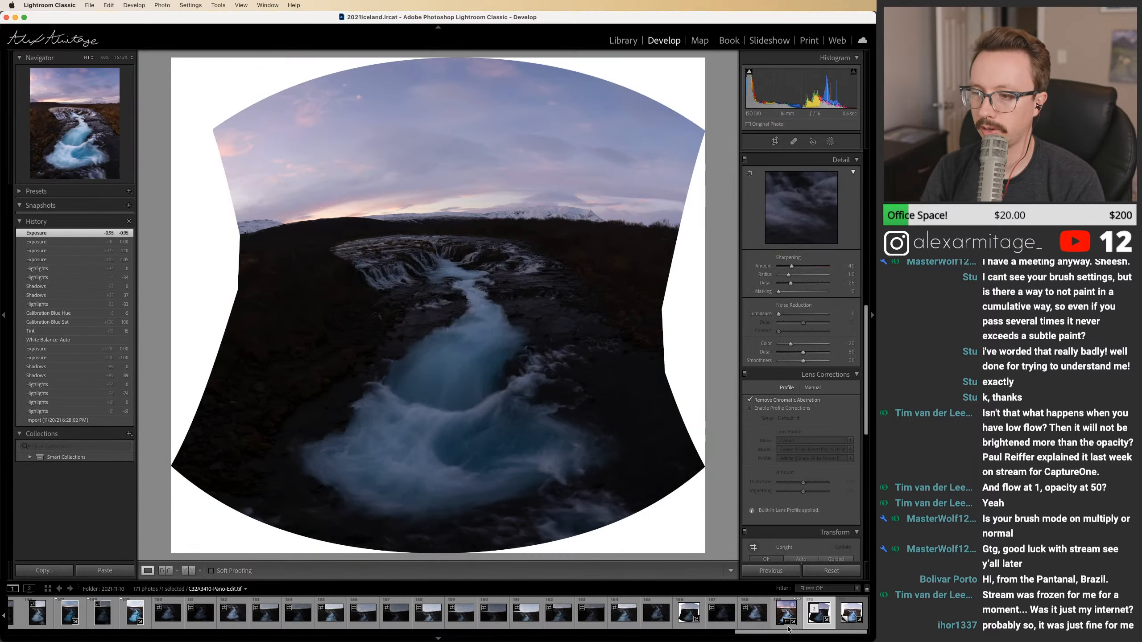
left_click(787, 613)
left_click(791, 267)
left_click_drag(779, 292, 786, 295)
left_click(529, 370)
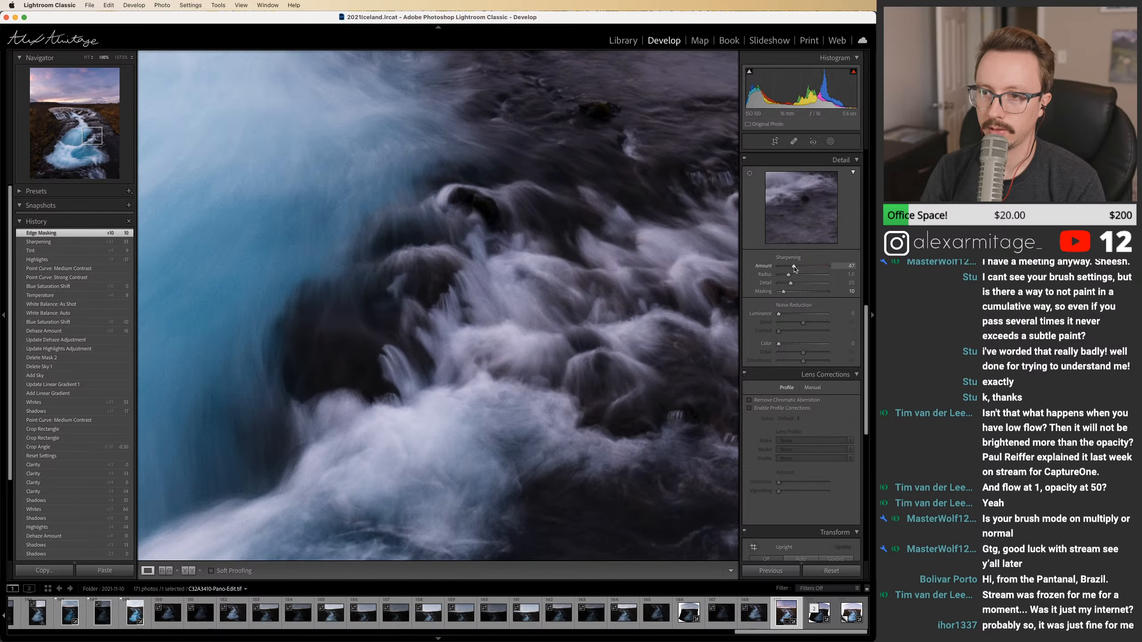
left_click_drag(795, 269, 795, 269)
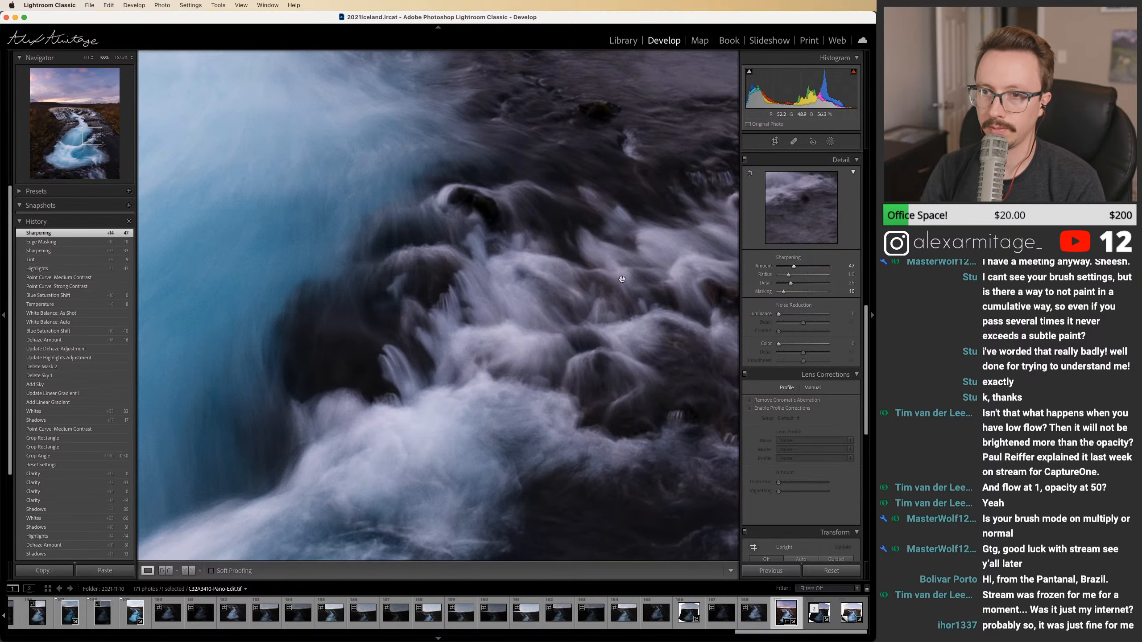
key("z")
Step: Crop the waterfall panorama to the 4 x 5 / 8 x 10 aspect ratio
scroll(867, 344, "up", 10)
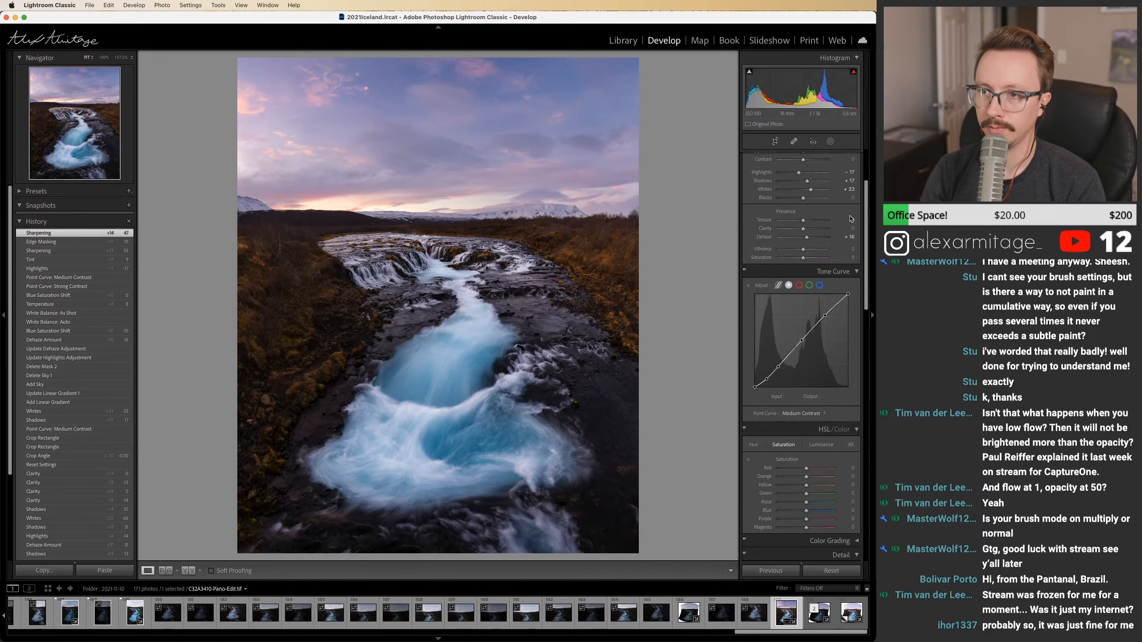
key("r")
mouse_move(434, 62)
left_mouse_down()
mouse_move(429, 75)
mouse_move(433, 56)
left_mouse_up()
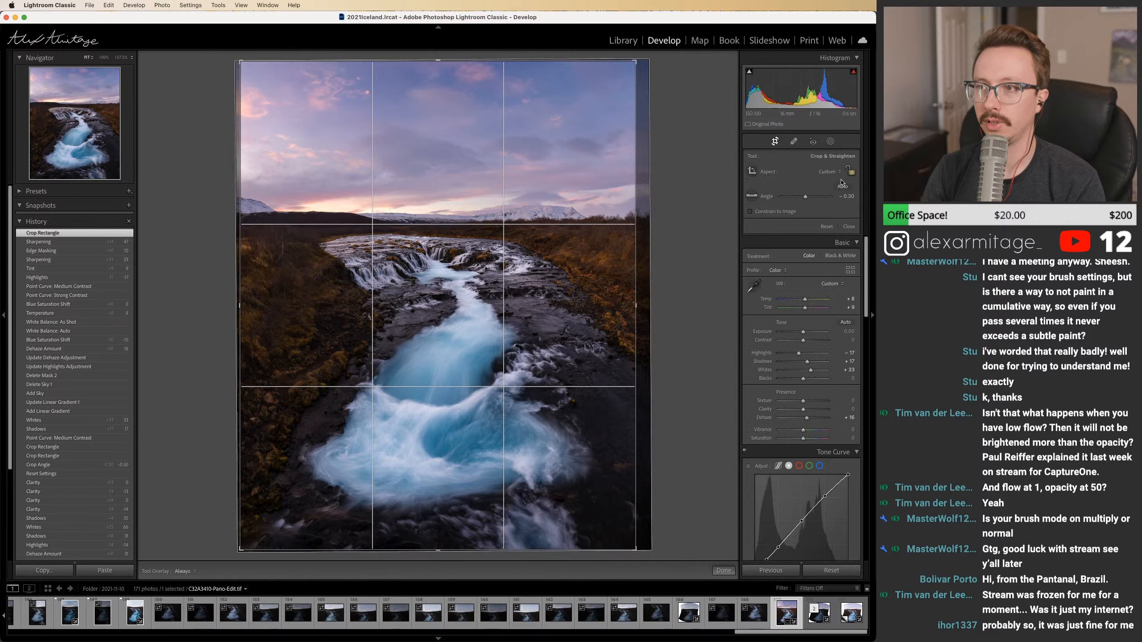
left_click(830, 172)
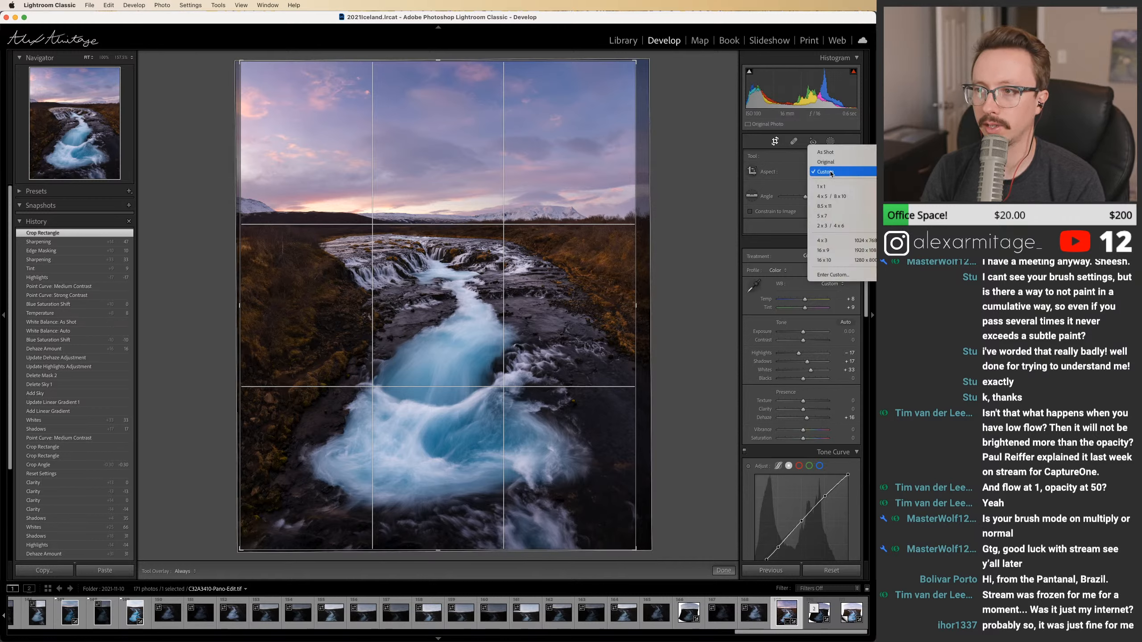
left_click(831, 196)
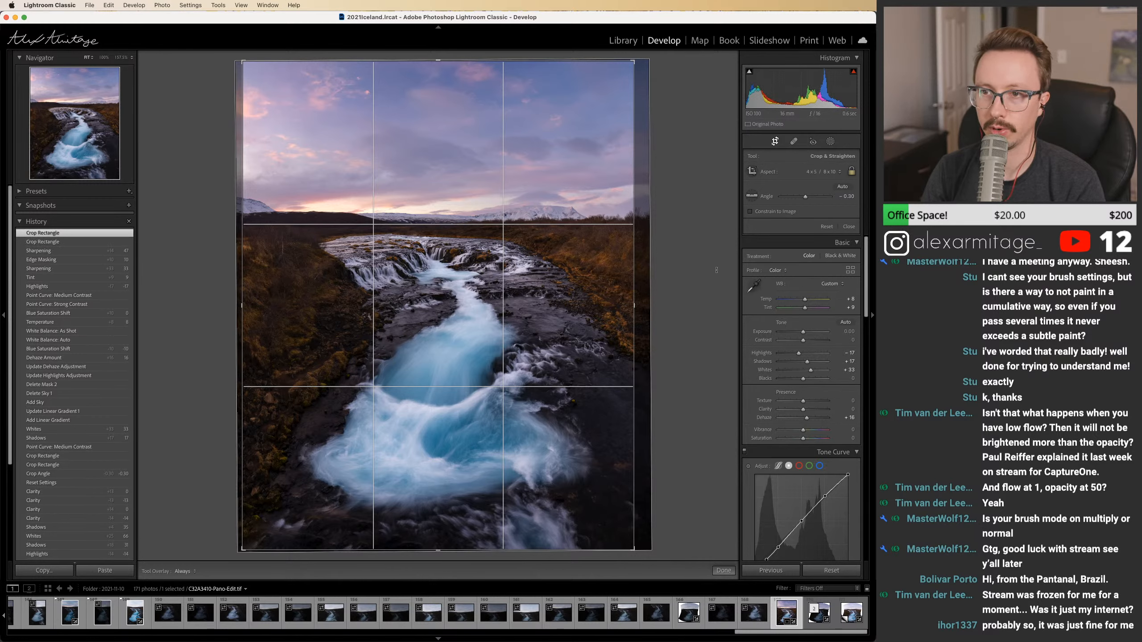
left_click(775, 143)
Step: Try a 2 x 3 / 4 x 6 crop and a square 1 x 1 crop with the photo repositioned inside the frame
left_click(774, 142)
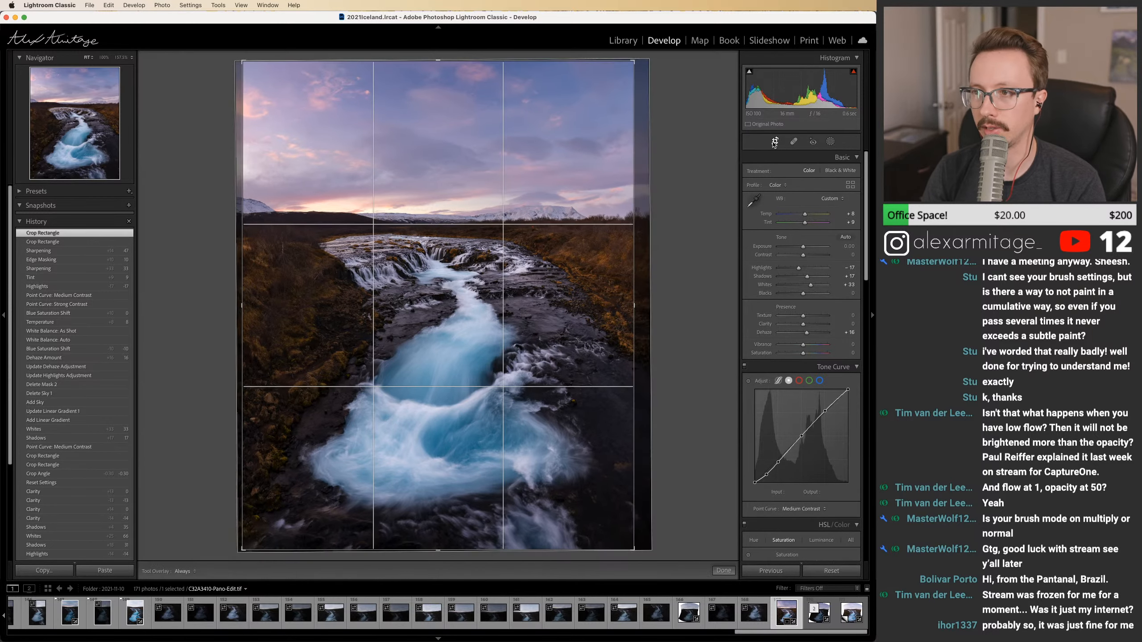
left_click(824, 173)
left_click(818, 201)
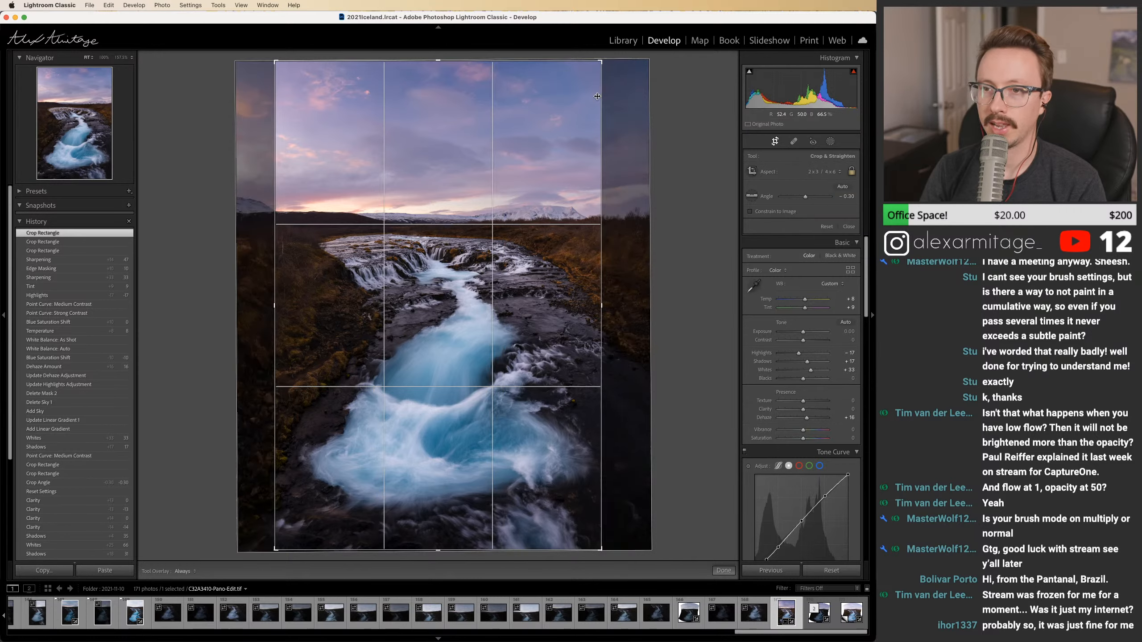
left_click(824, 172)
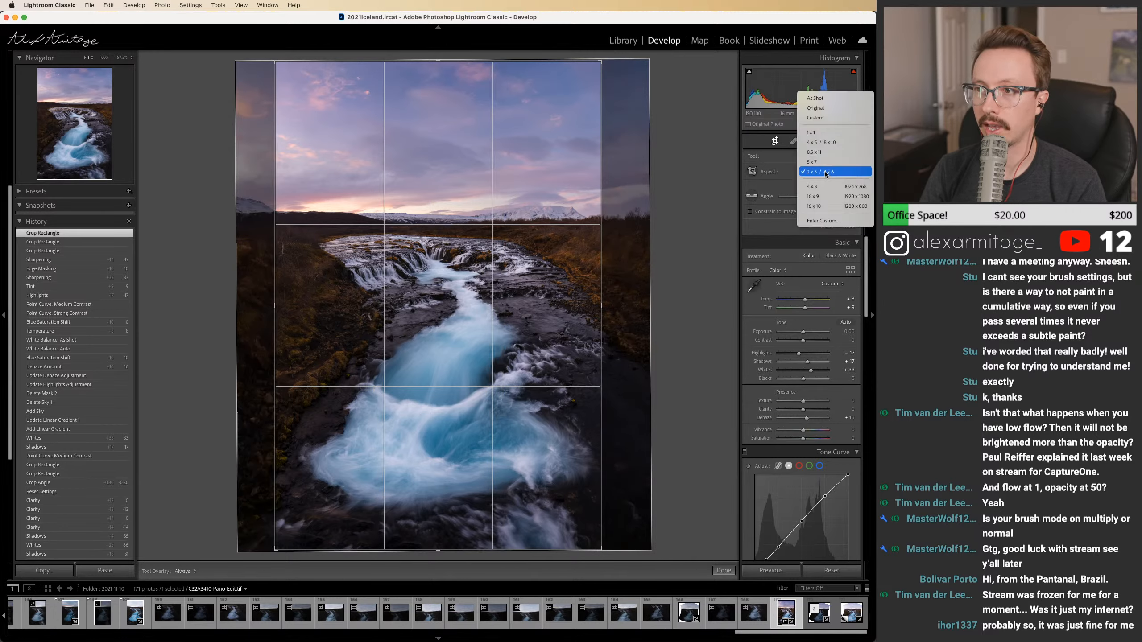
left_click(824, 132)
left_click_drag(452, 443, 452, 404)
left_click(776, 141)
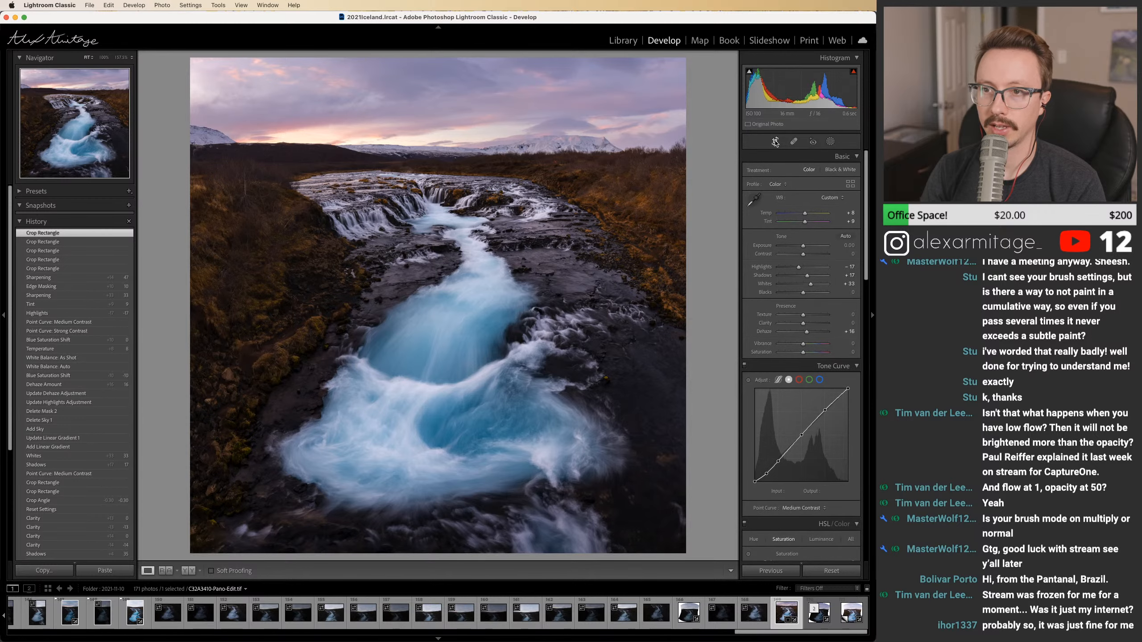
Step: Set the crop back to 4 x 5 / 8 x 10, enlarge it to nearly the full image height and reposition the photo within it
left_click(776, 142)
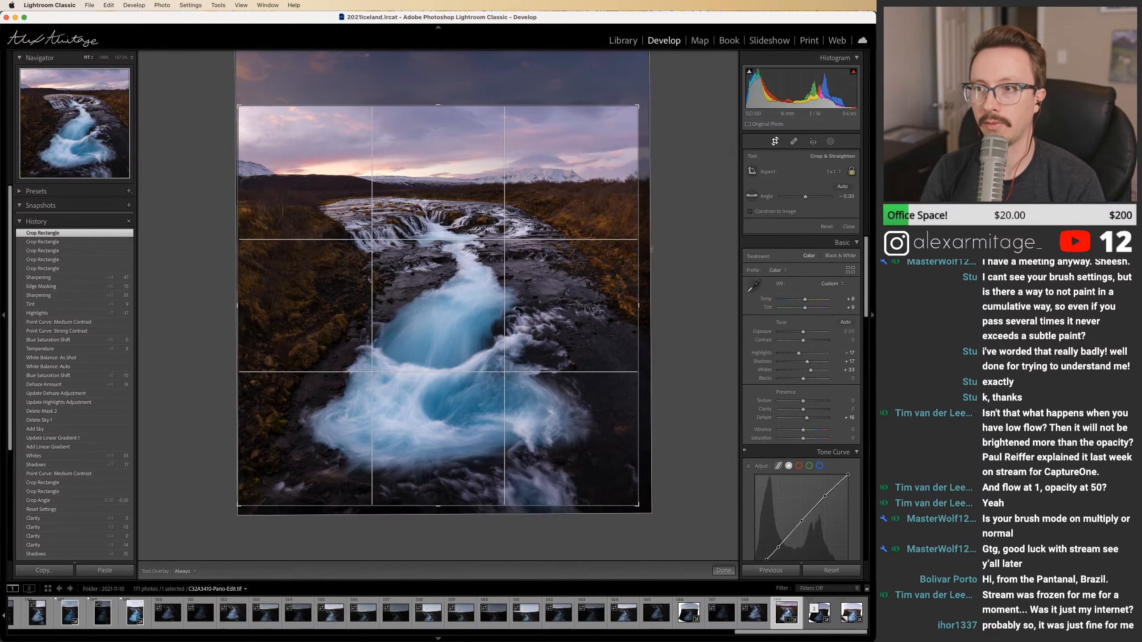
left_click(834, 173)
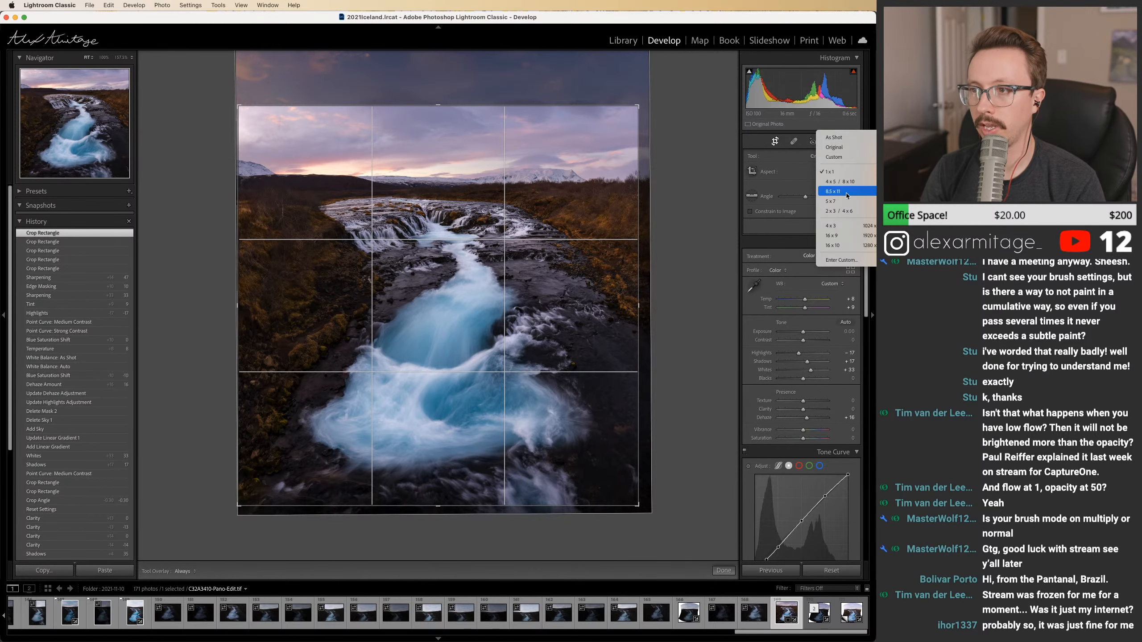
left_click(840, 181)
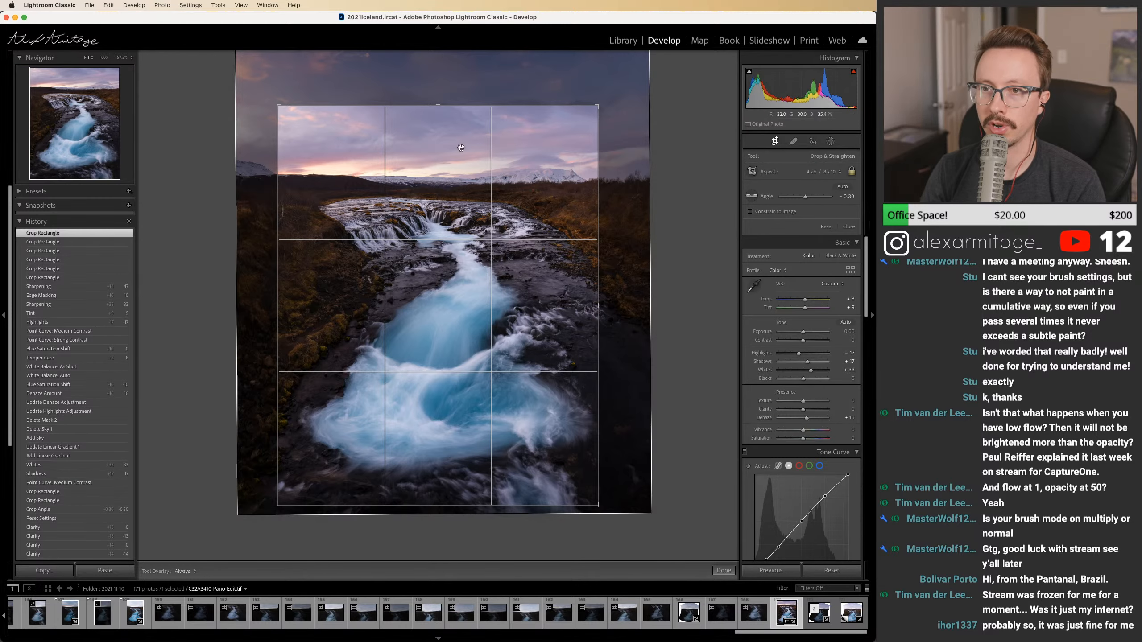
left_click_drag(440, 104, 441, 63)
left_click_drag(520, 213, 527, 204)
left_click_drag(641, 57, 647, 49)
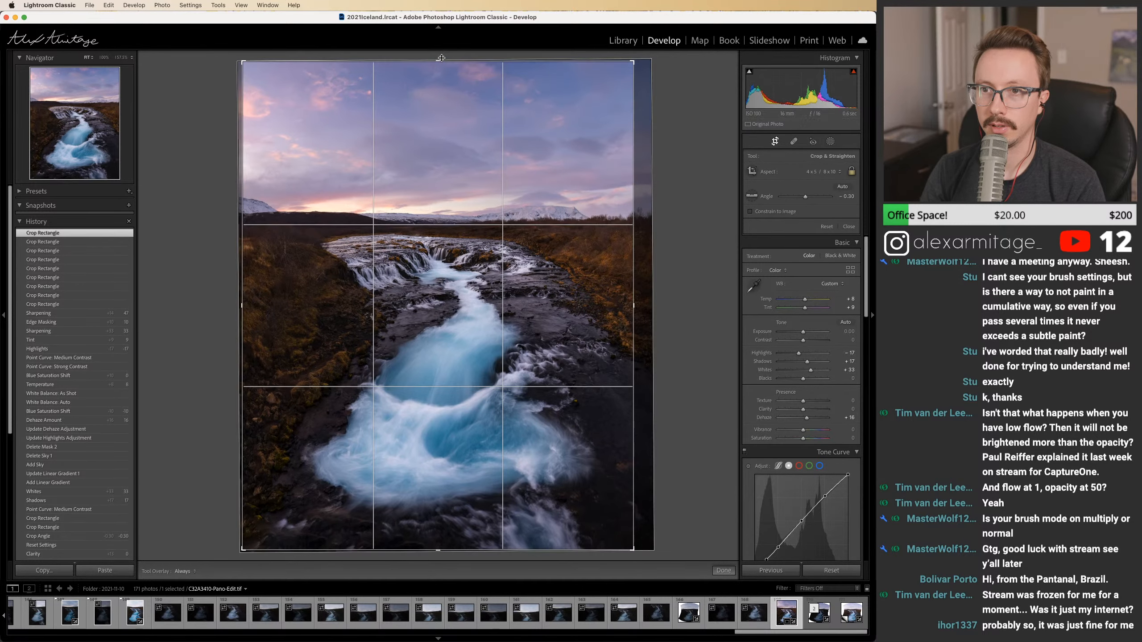
left_click_drag(552, 186, 554, 183)
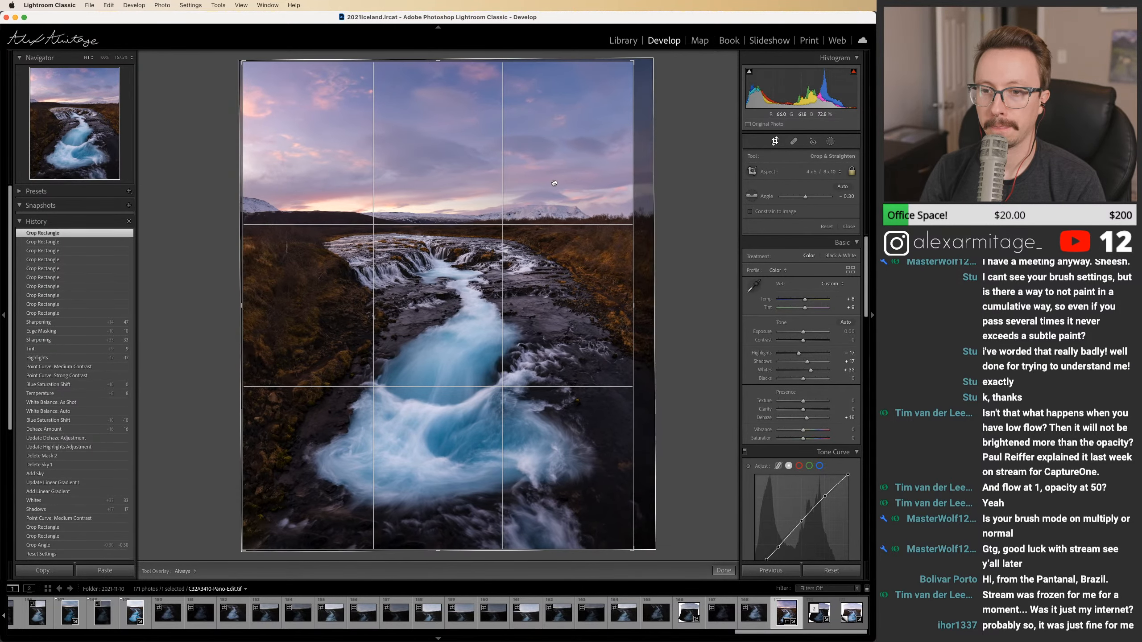
left_click(775, 141)
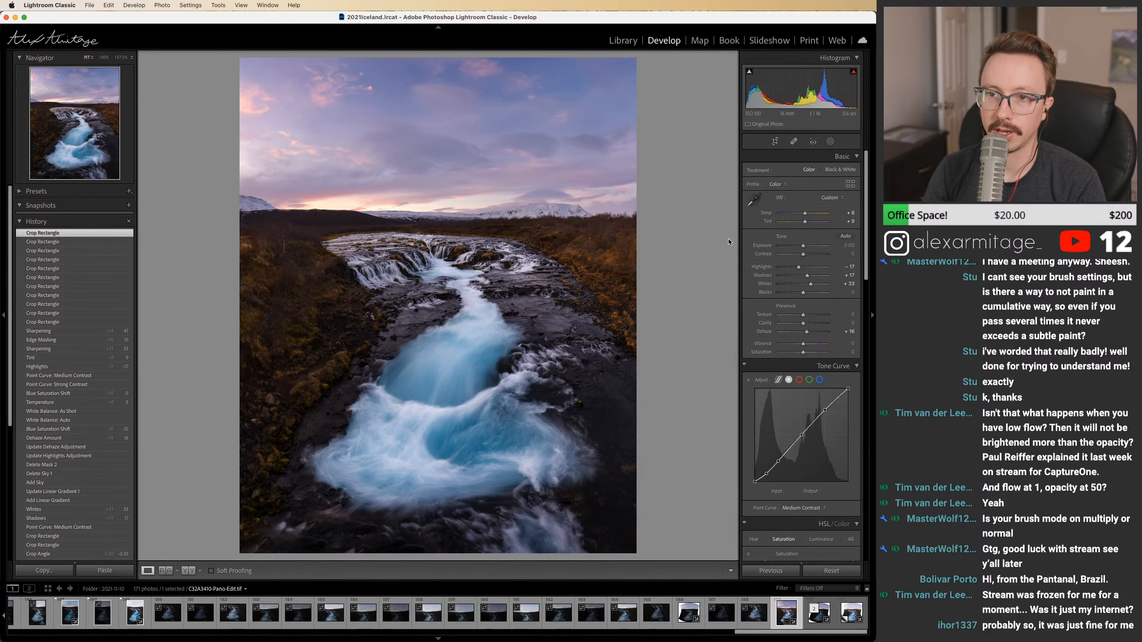
Step: Check the river at 100%, then set Exposure to -0.20, Whites to +34 and Shadows to +23
left_click(532, 277)
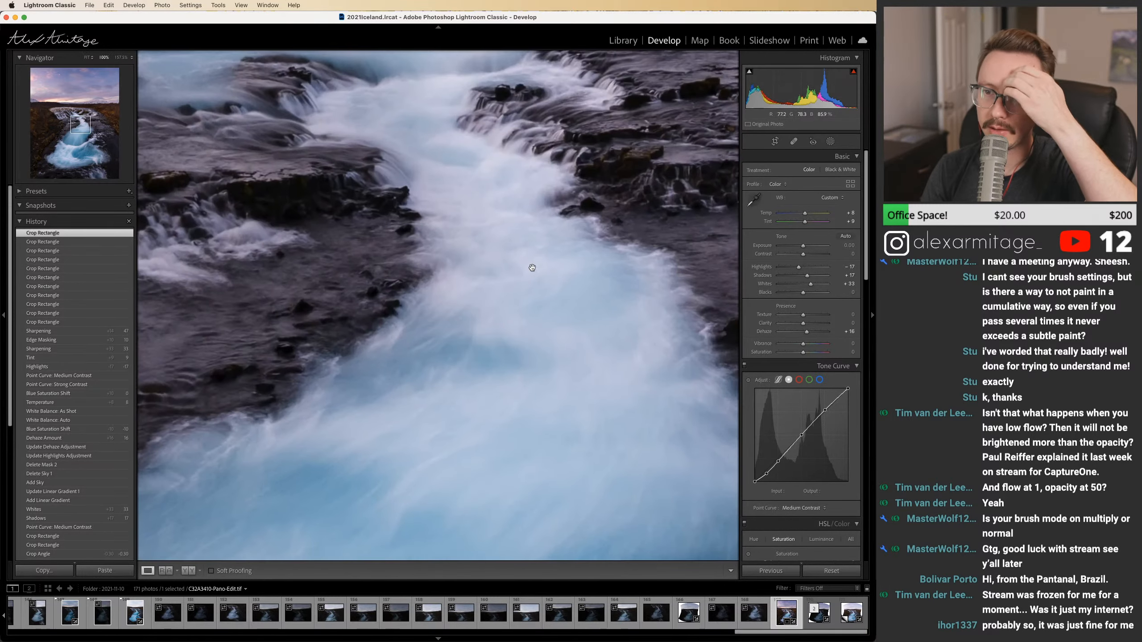
left_click(532, 278)
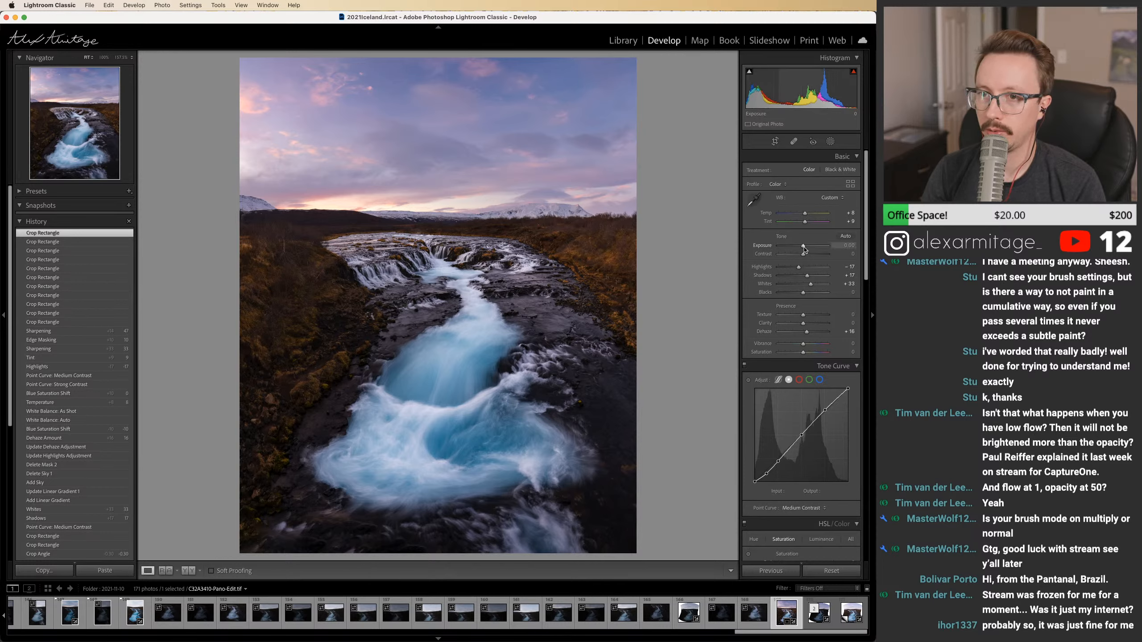
left_click_drag(804, 249, 803, 249)
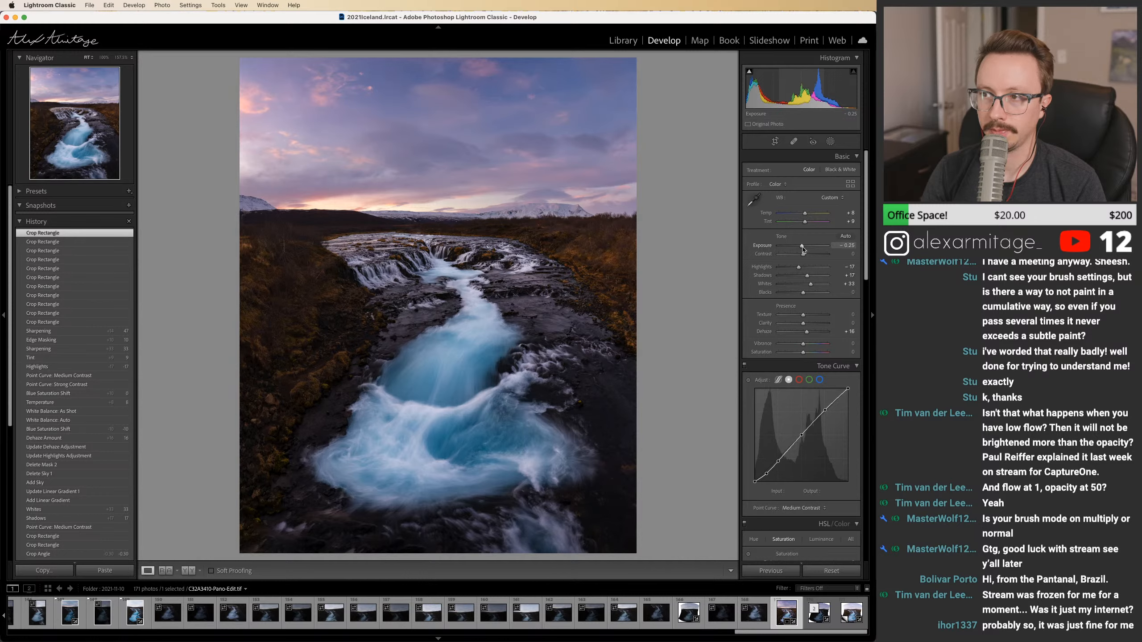
left_click_drag(803, 251, 812, 286)
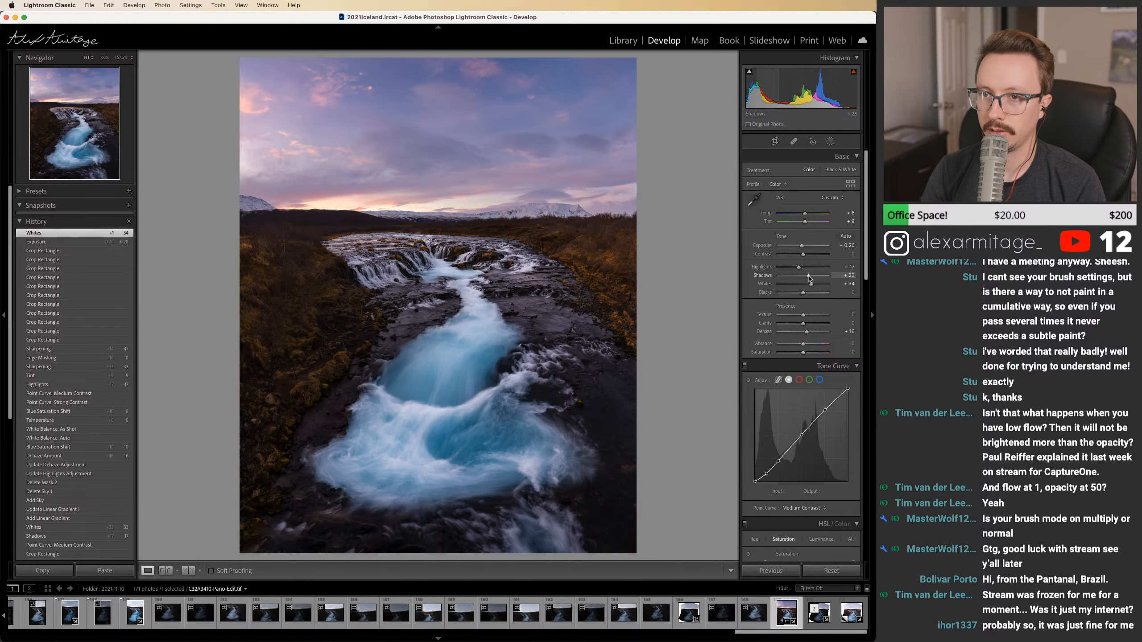
Step: Preview the edited photo full screen and compare it with the unedited stitched panorama
key("f")
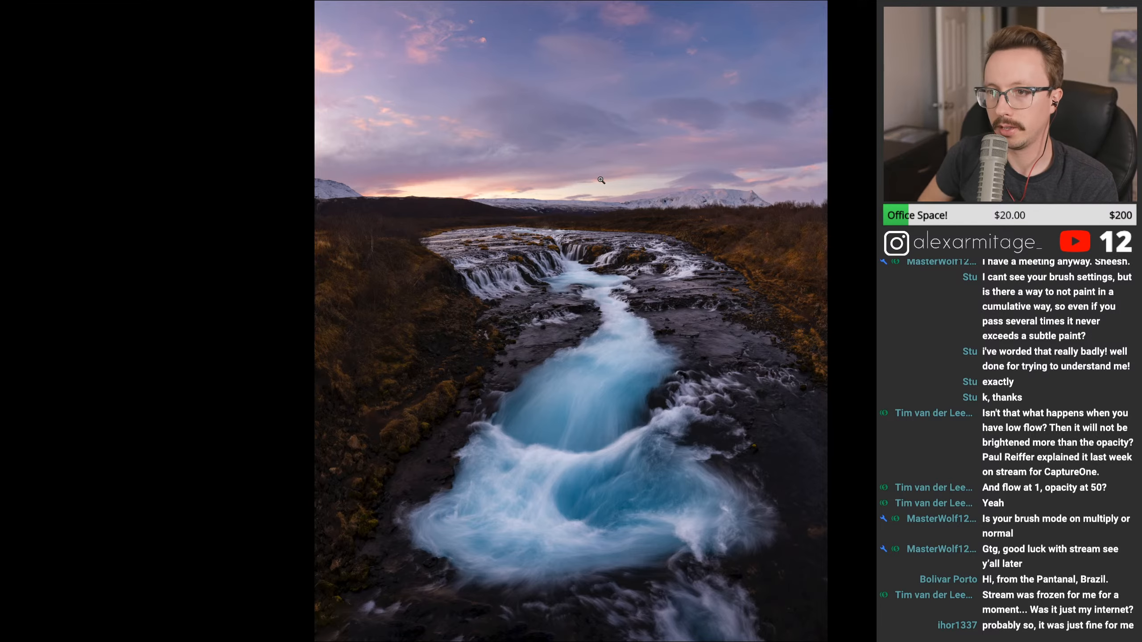
key("f")
left_click(818, 615)
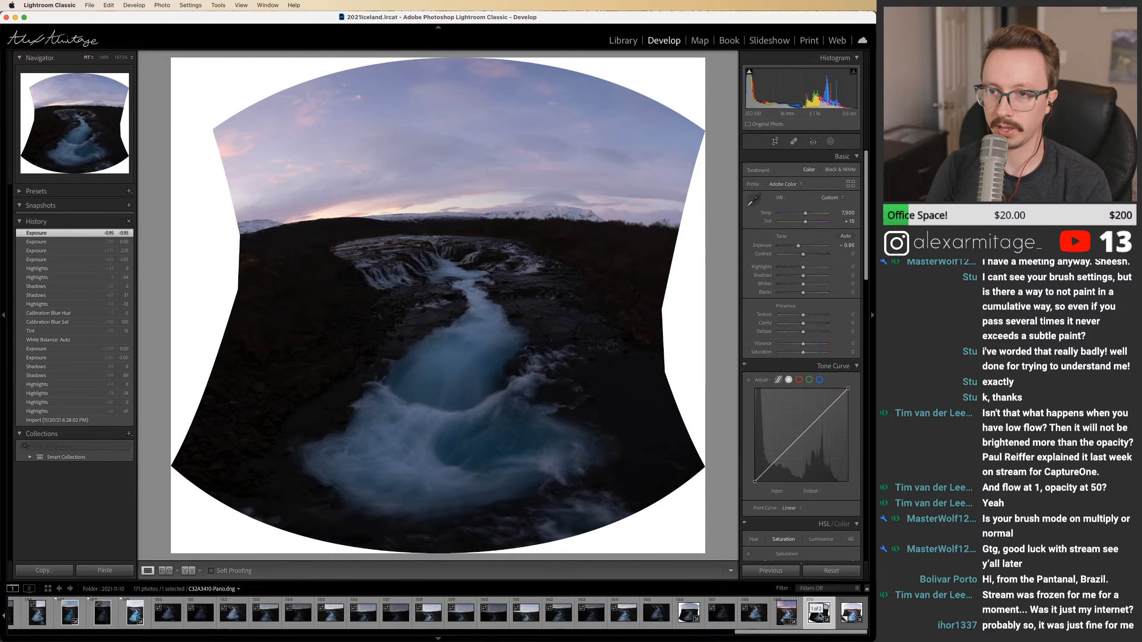
left_click(783, 615)
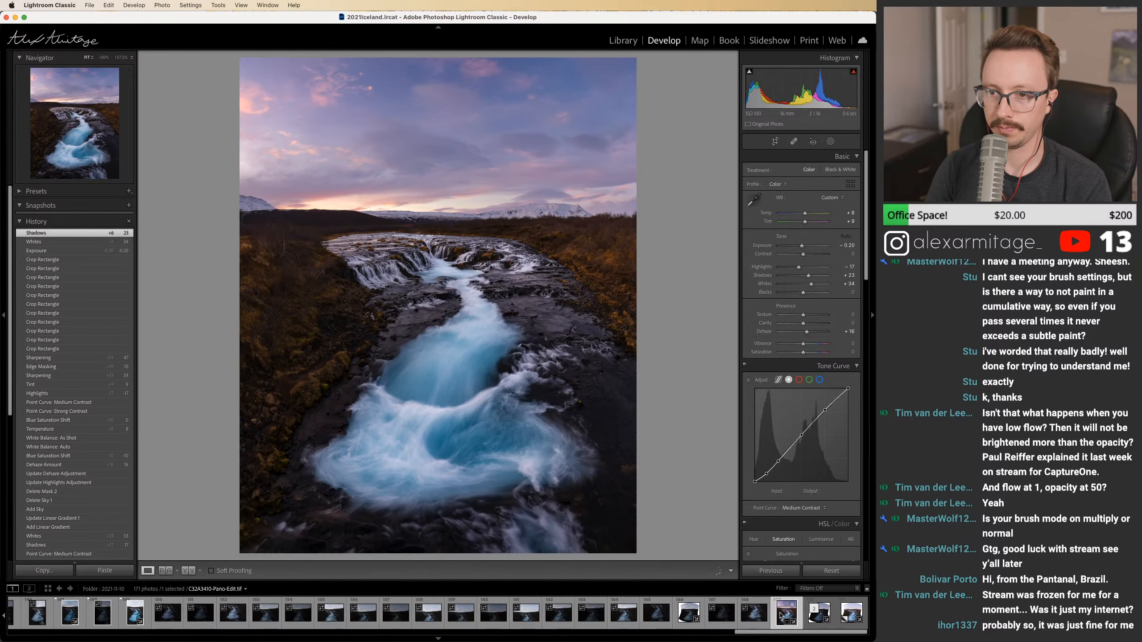
Step: Switch to the Library module and alternate between the edited photo and the unedited stitched panorama for a before-and-after comparison
left_click(623, 41)
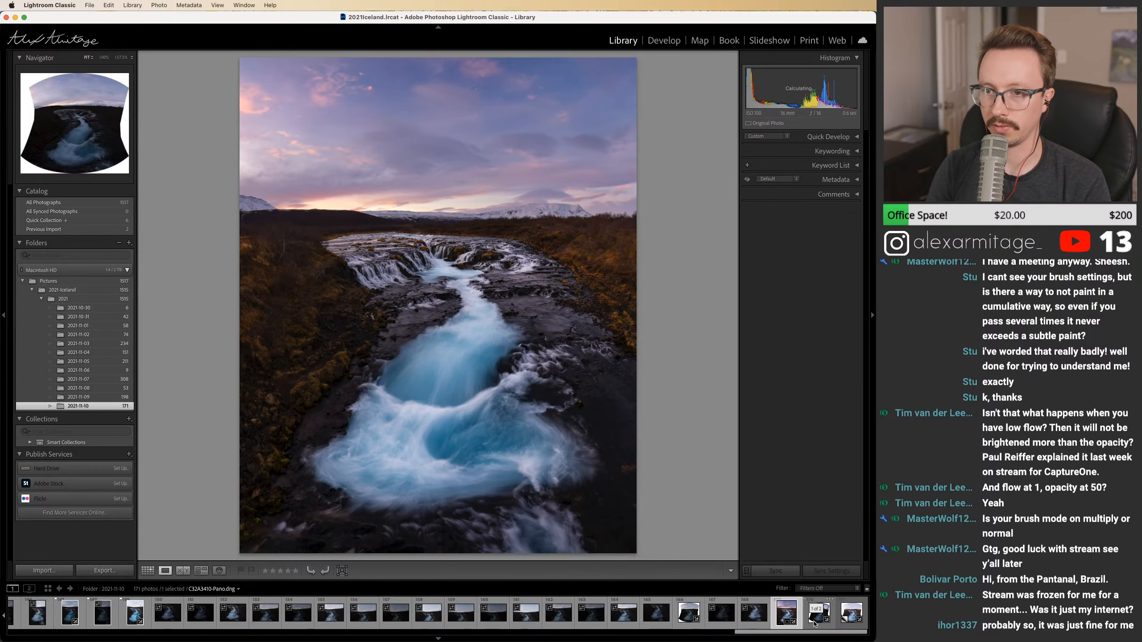
left_click(814, 624)
left_click(781, 618)
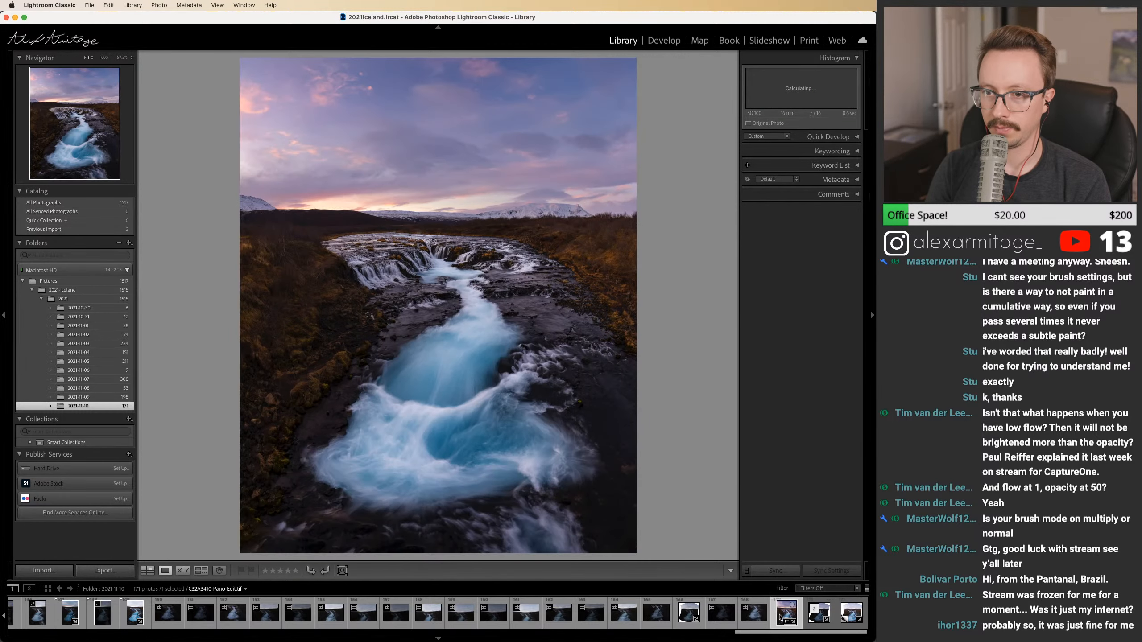
key("Right")
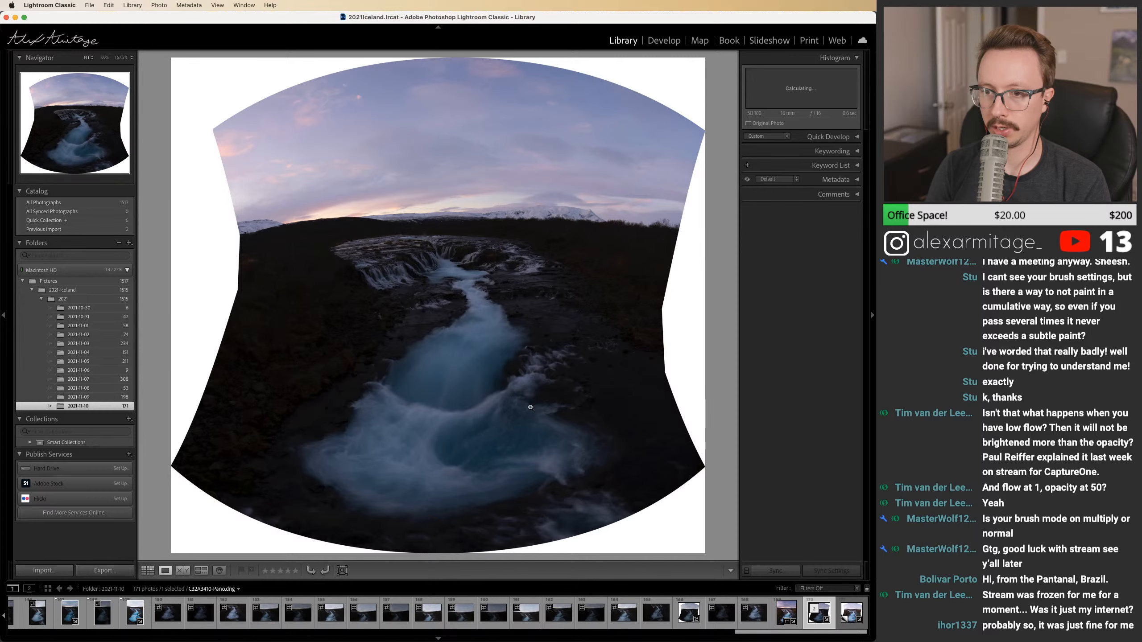
left_click(793, 623)
left_click(816, 626)
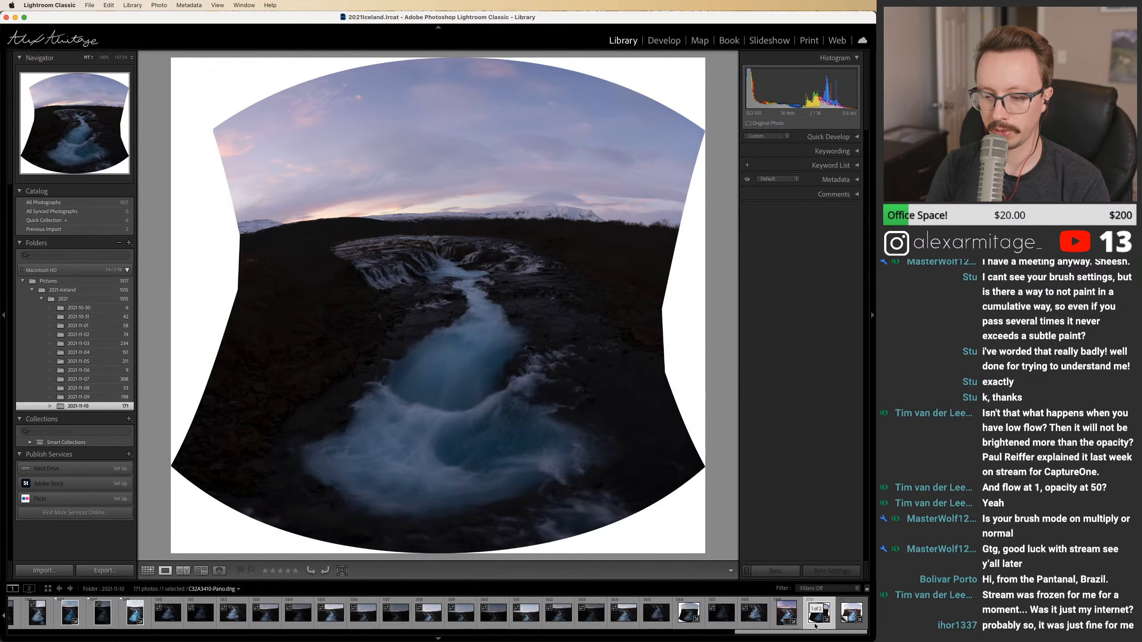
left_click(794, 619)
key("Right")
left_click(800, 622)
key("Right")
left_click(797, 621)
key("Right")
left_click(797, 622)
key("Right")
left_click(797, 621)
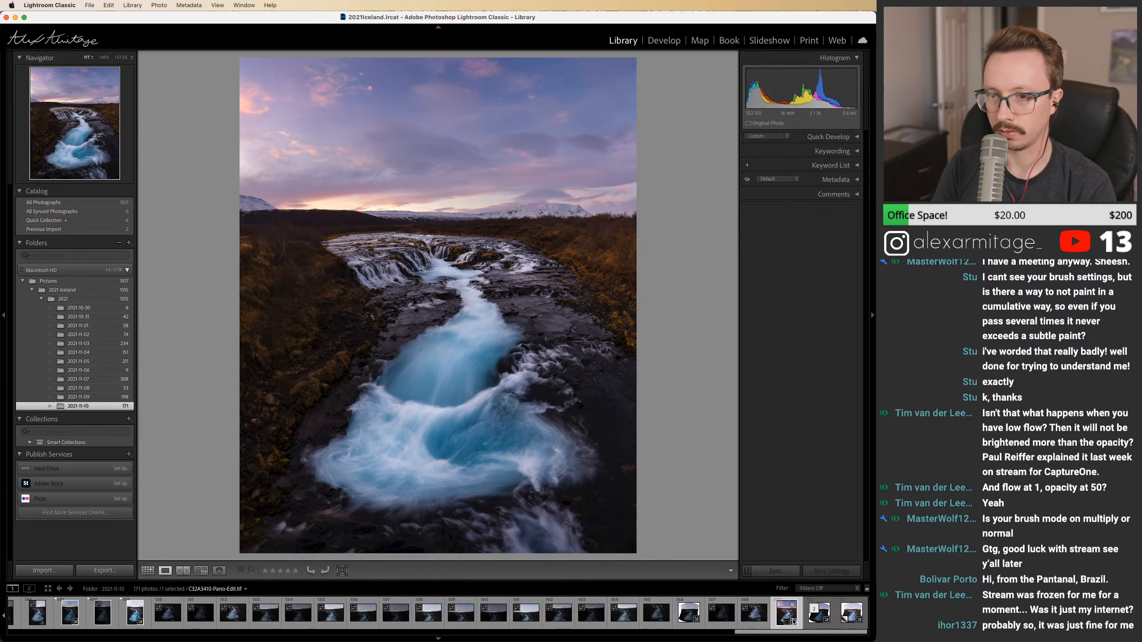
key("Right")
left_click(794, 623)
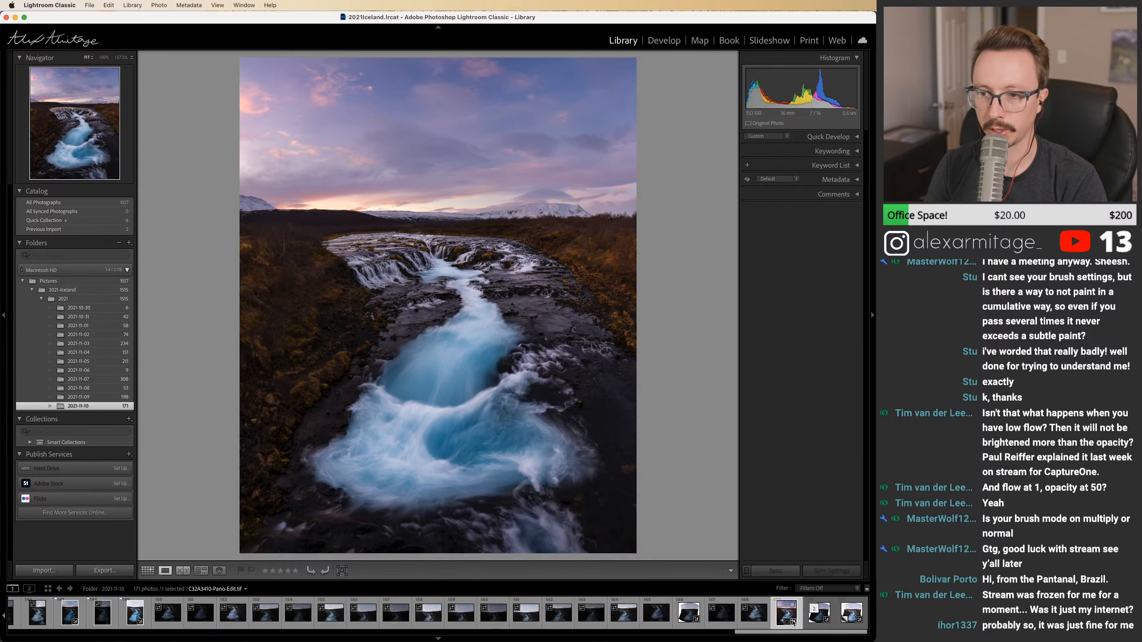
key("Right")
left_click(786, 621)
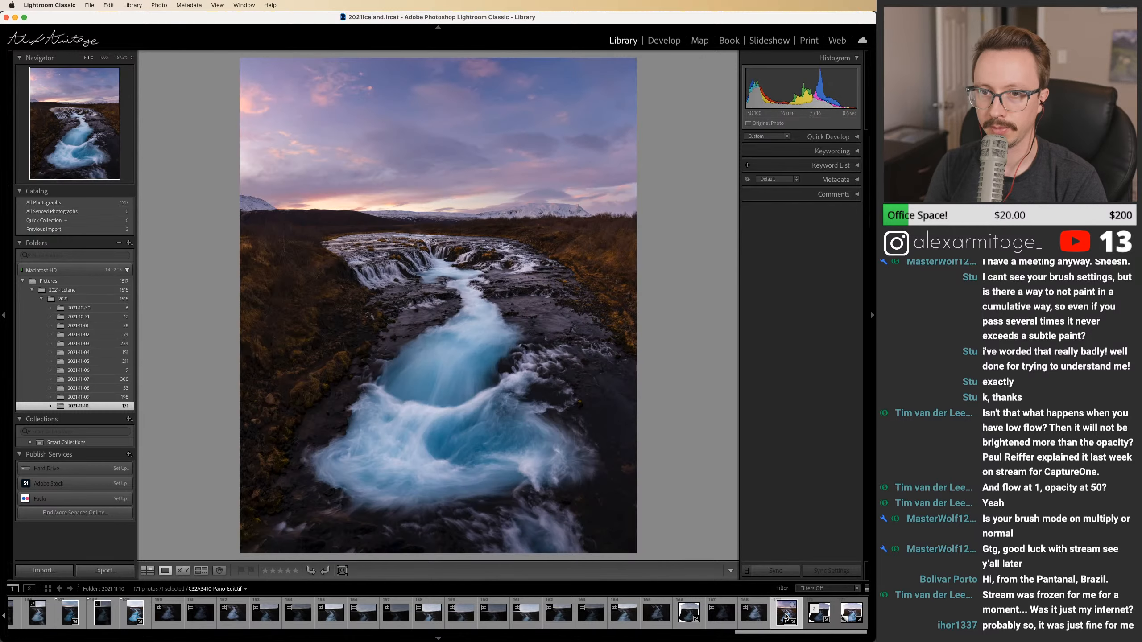
key("Right")
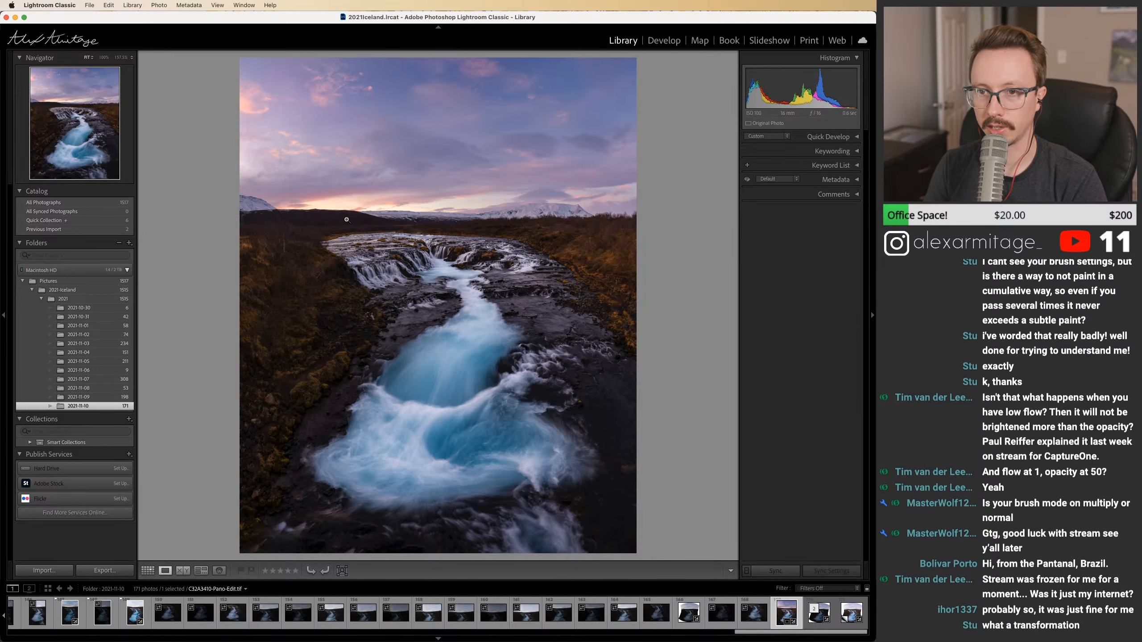
key("Right")
key("Left")
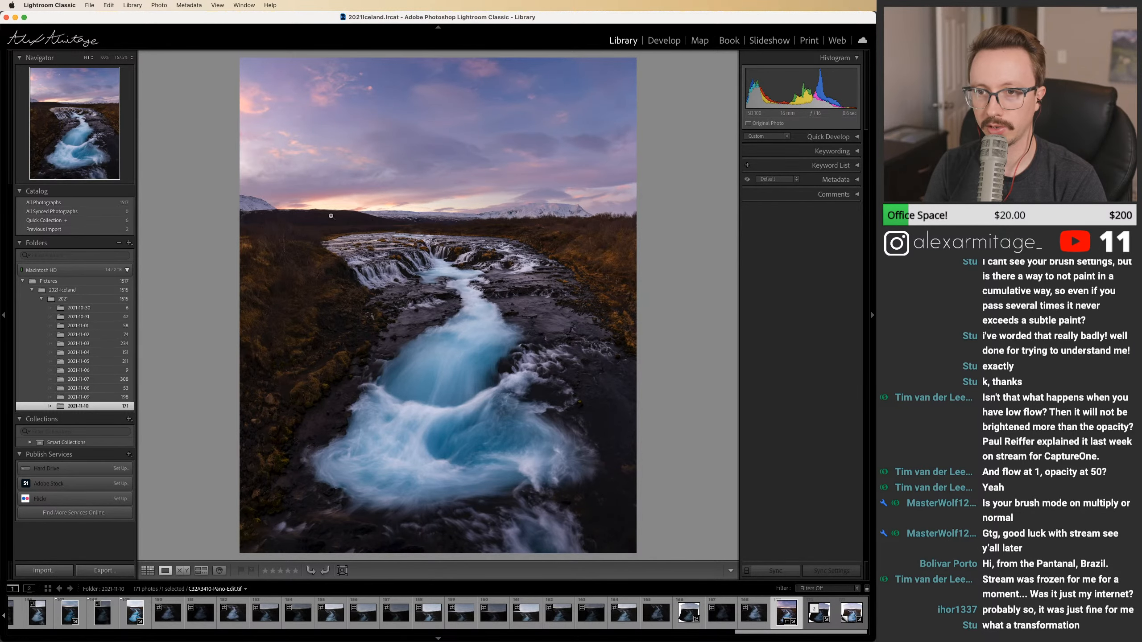
left_click_drag(346, 228, 445, 252)
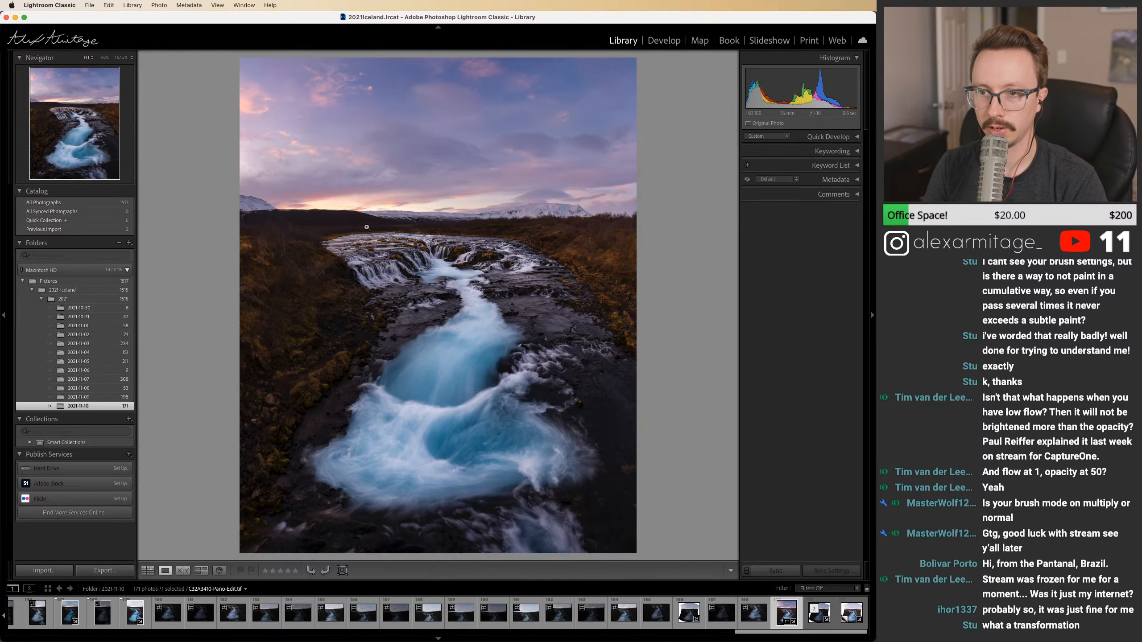
key("Right")
key("Left")
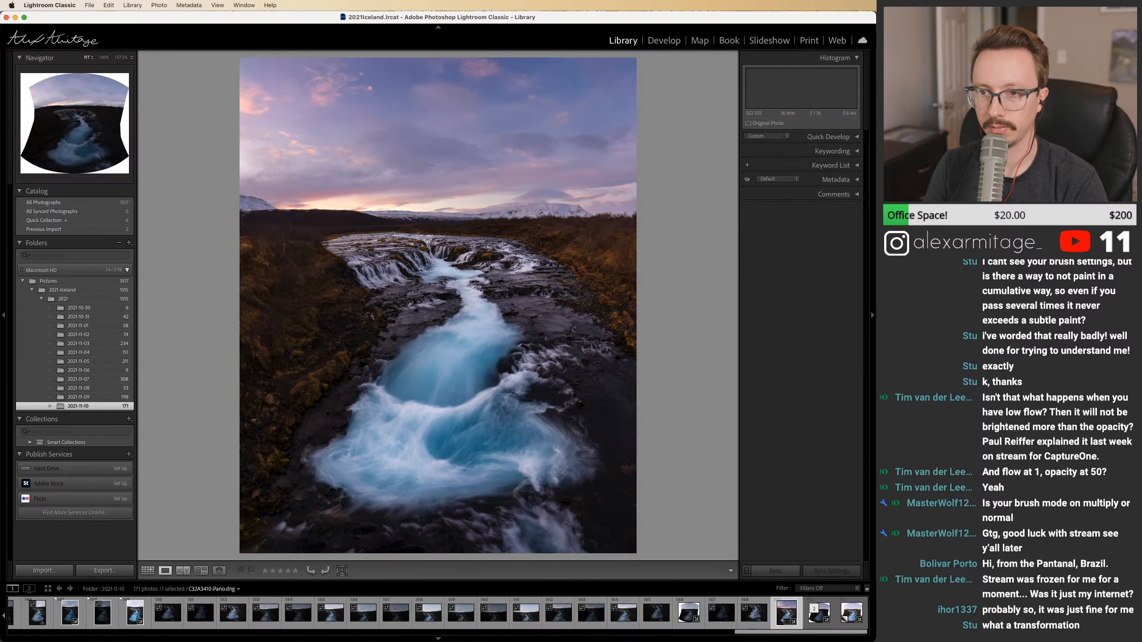
key("Left")
key("Right")
key("Right")
key("Left")
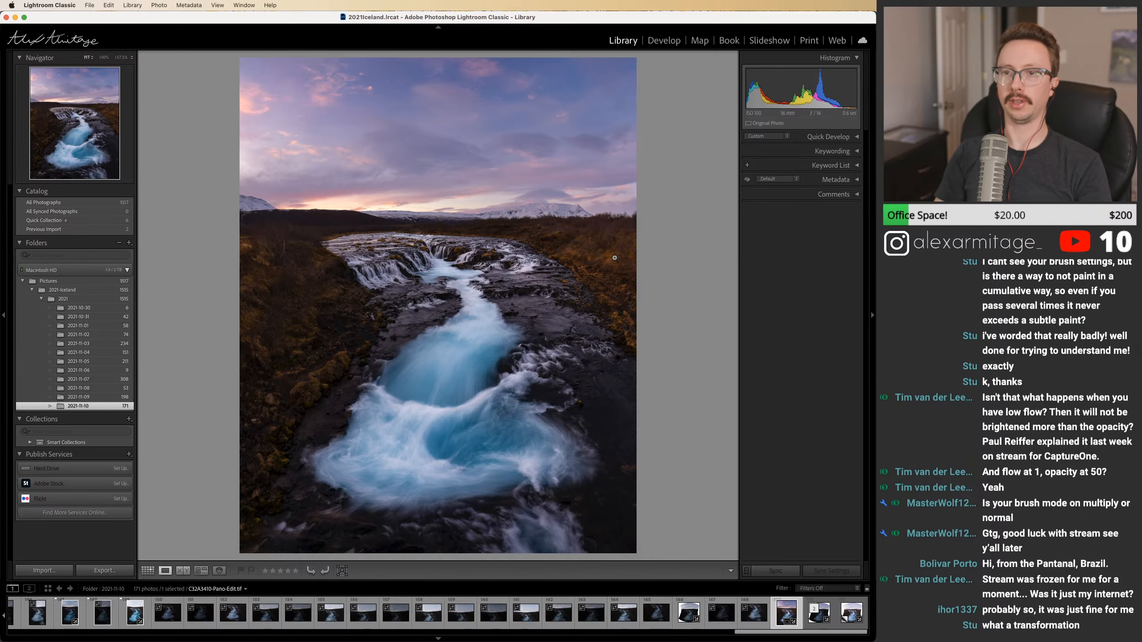
Step: Inspect the rocks beside the waterfall up close and reopen the edited photo in the Develop module
left_click(556, 260)
left_click(555, 262)
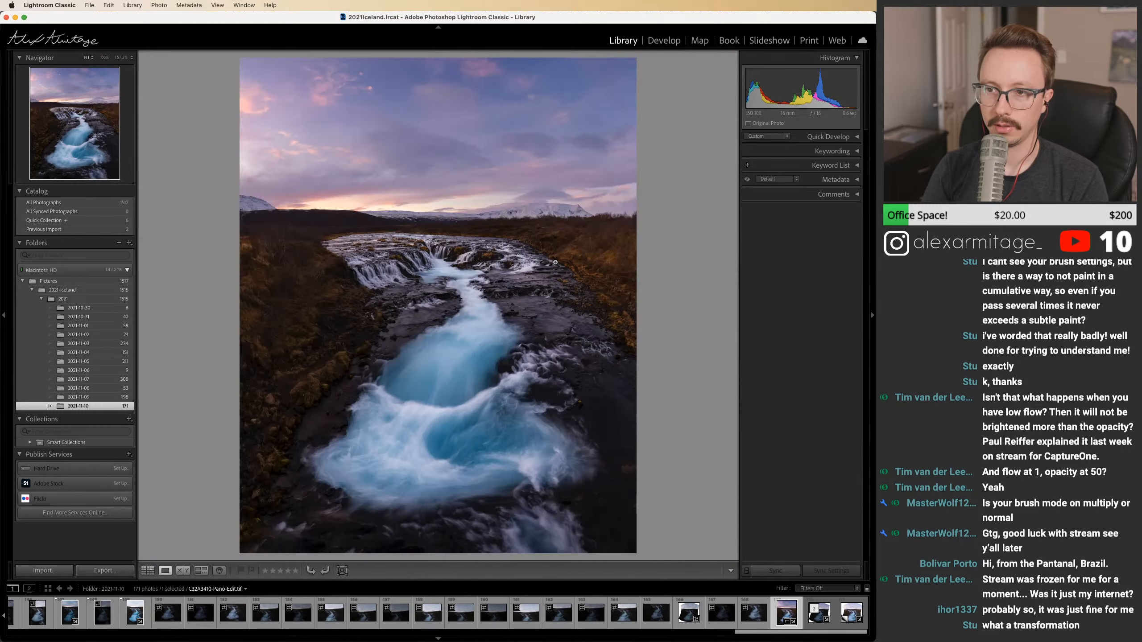
left_click(677, 45)
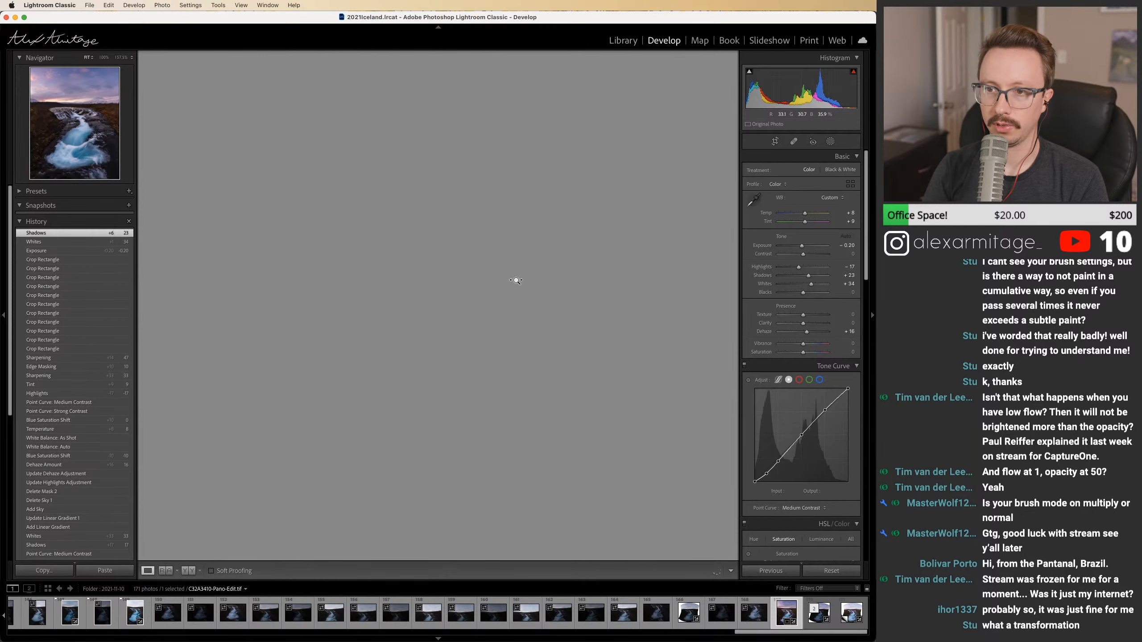
Step: Switch to Photoshop and compare the waterfall image with and without the Curves 1 adjustment layer
key("F7")
left_click_drag(448, 301, 403, 304)
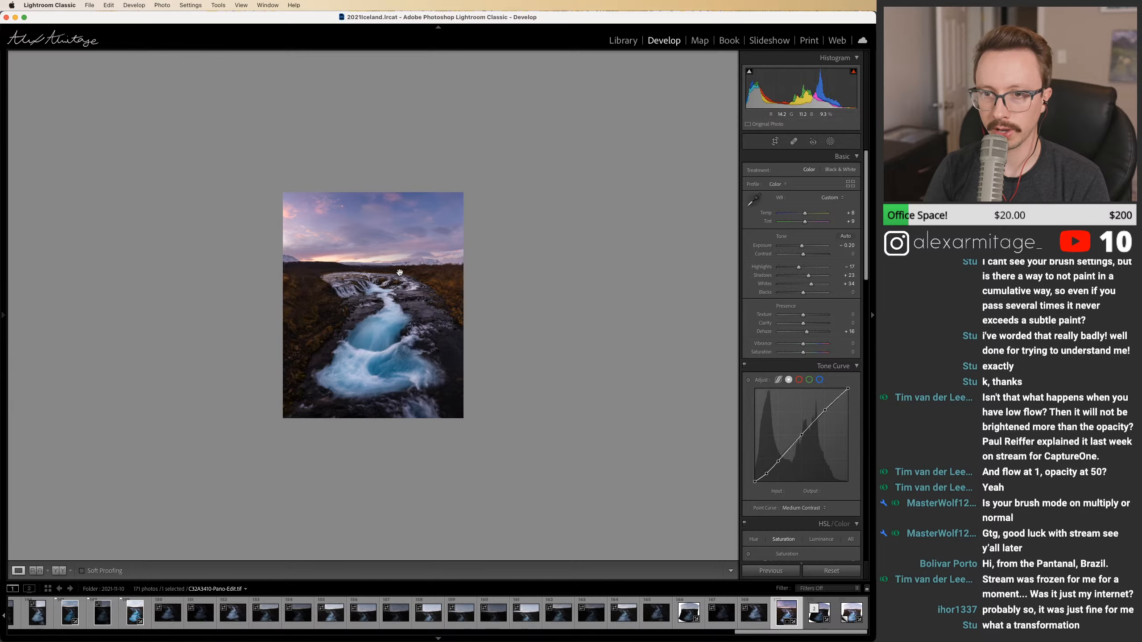
key("super+Tab")
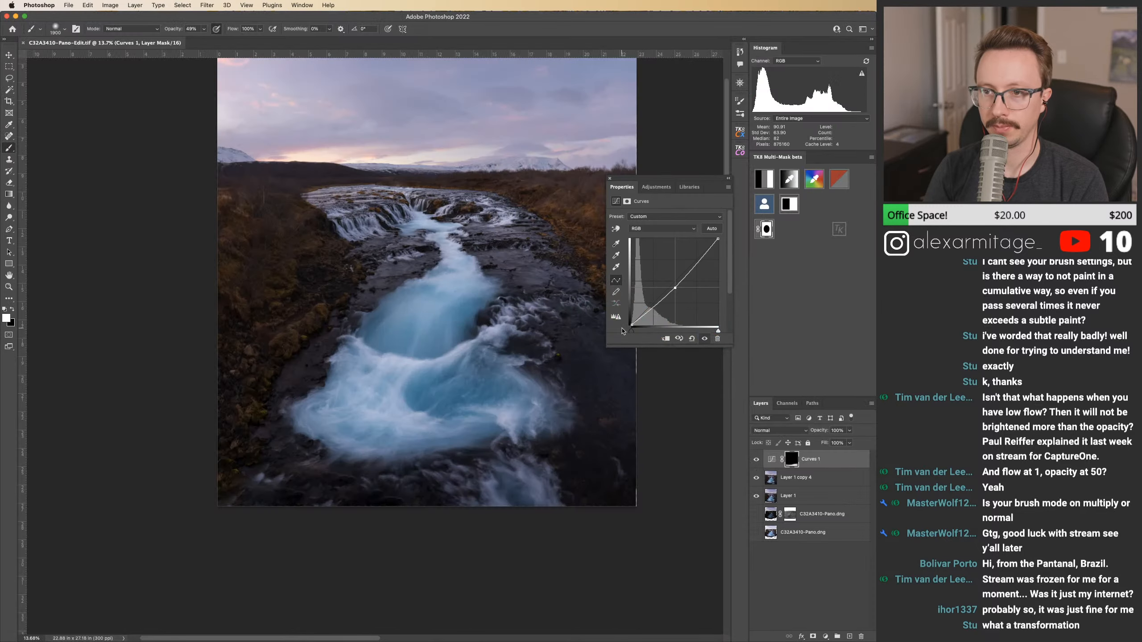
left_click(756, 460)
left_click(756, 460)
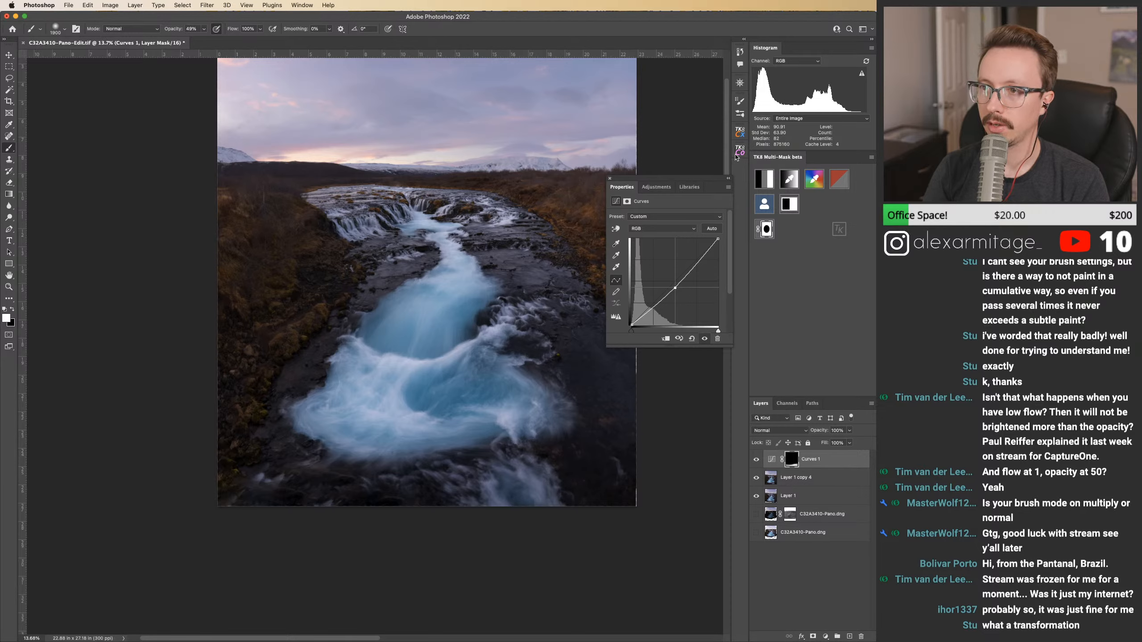
Step: Close the curve properties and warp Layer 1 copy 4 to pull the left part of the horizon slightly down
left_click(611, 179)
left_click_drag(422, 222, 478, 319)
left_click(775, 476)
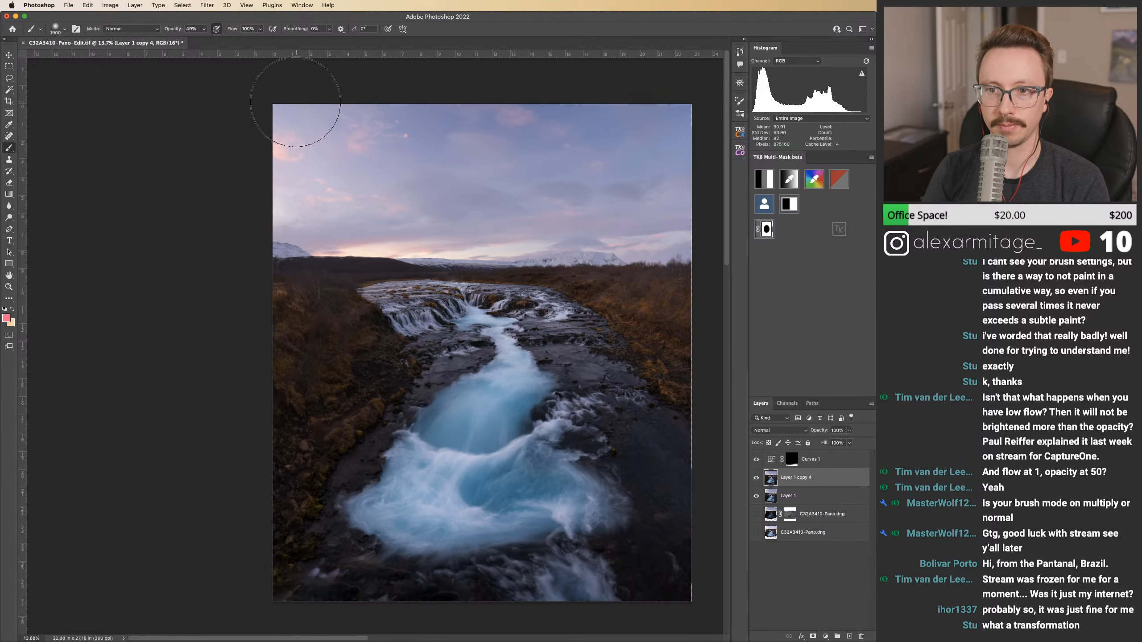
left_click(85, 5)
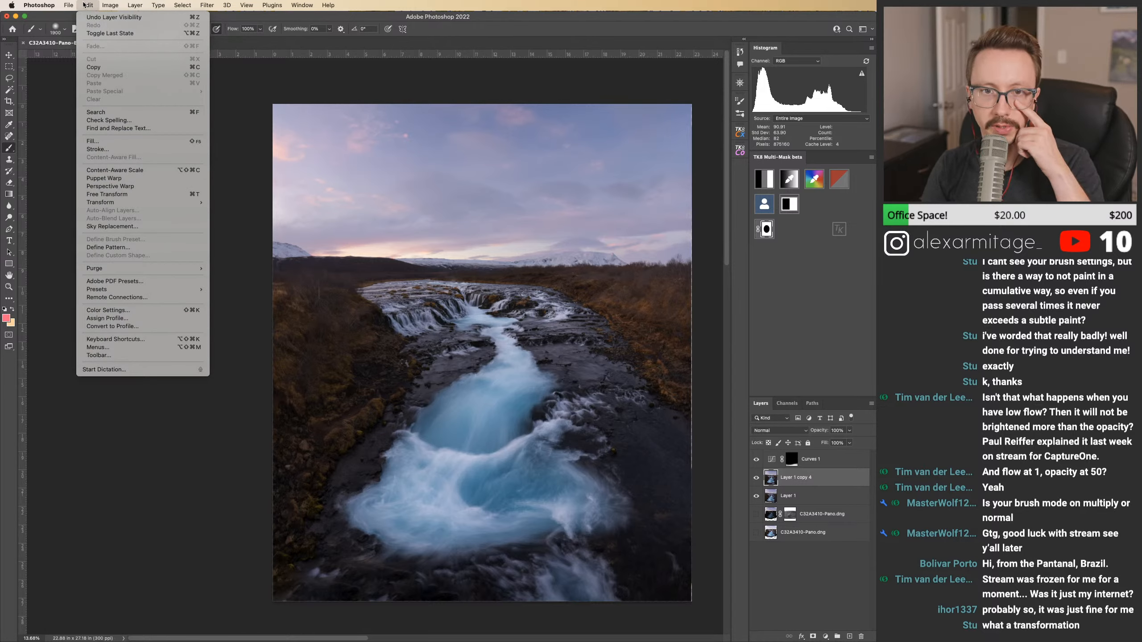
mouse_move(135, 203)
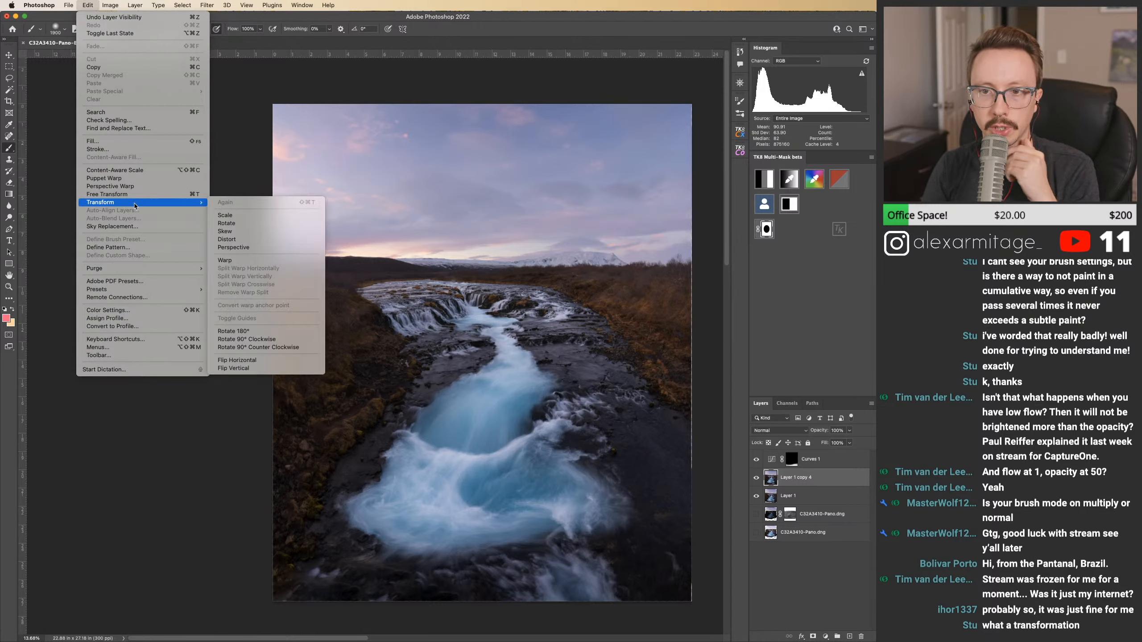
left_click(225, 260)
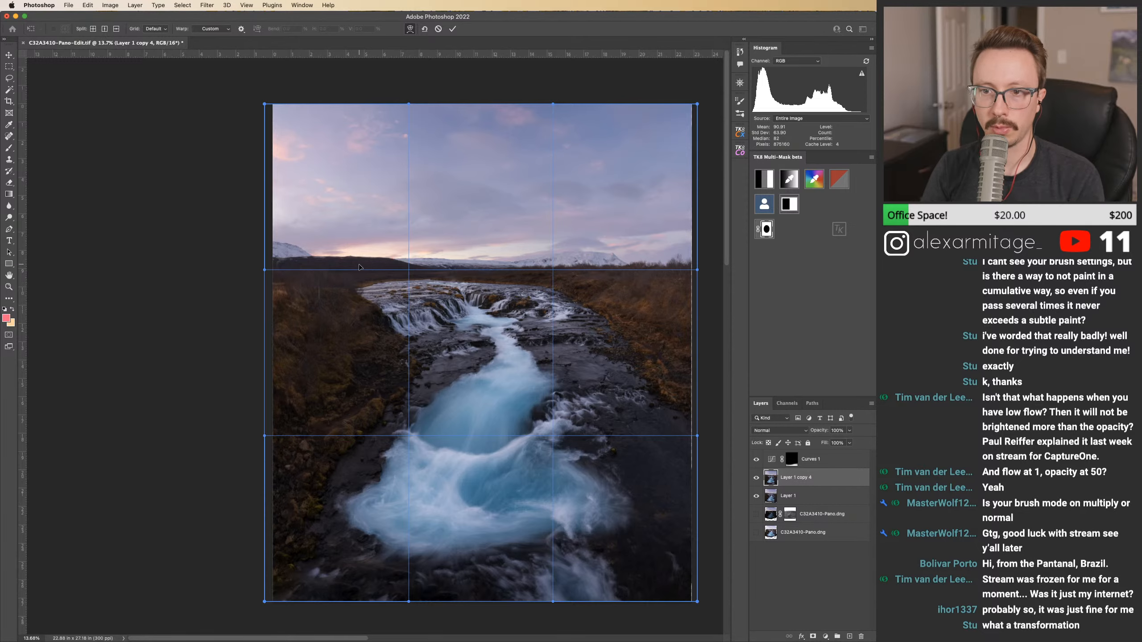
left_click_drag(354, 268, 353, 266)
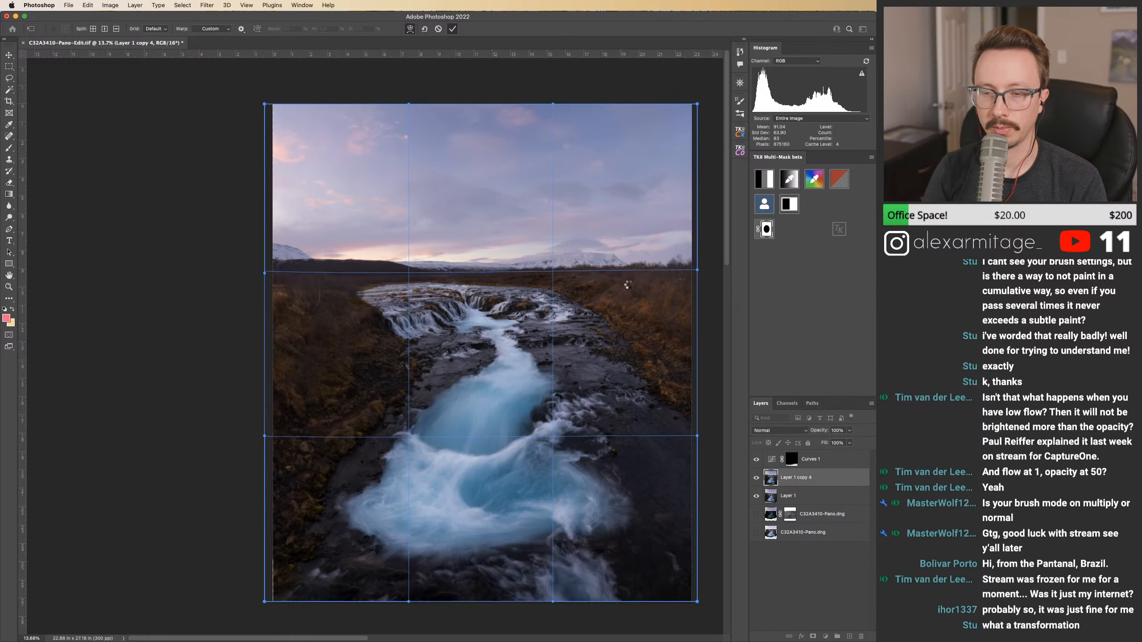
Step: Compare the left part of the horizon with and without the warp, keeping the warped version
key("super+z")
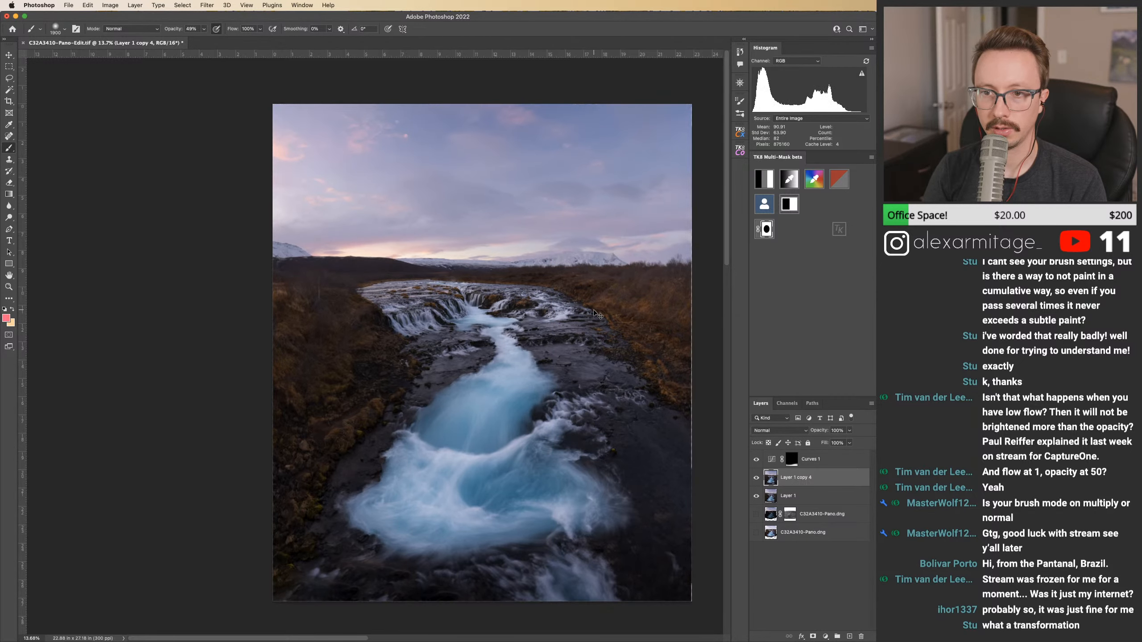
key("super+shift+z")
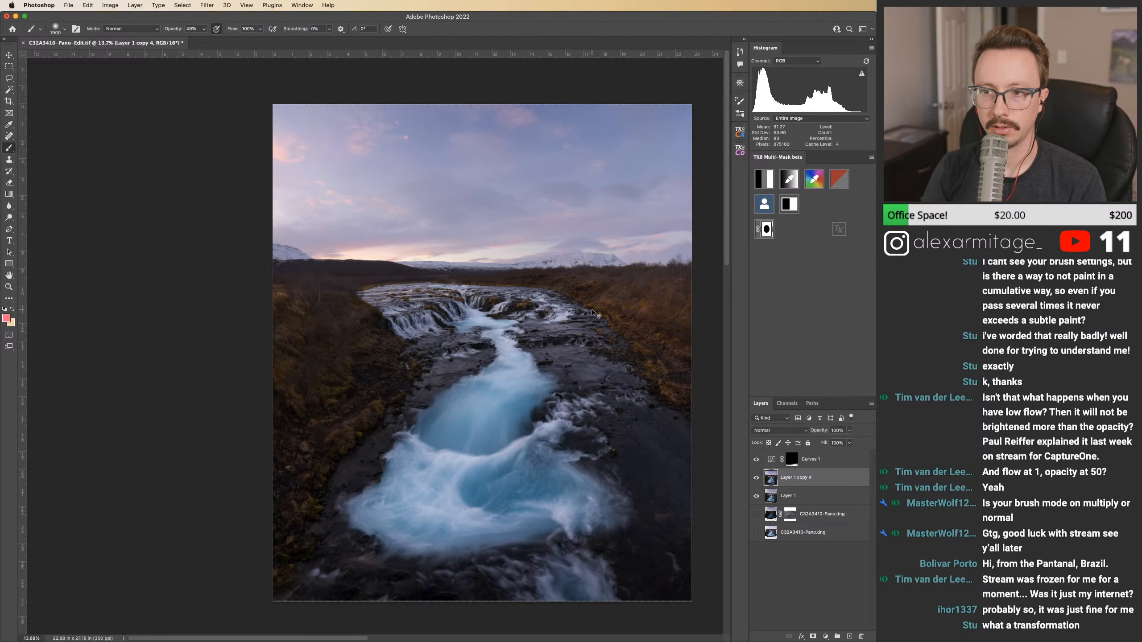
key("super+z")
key("super+shift+z")
key("super+z")
key("super+shift+z")
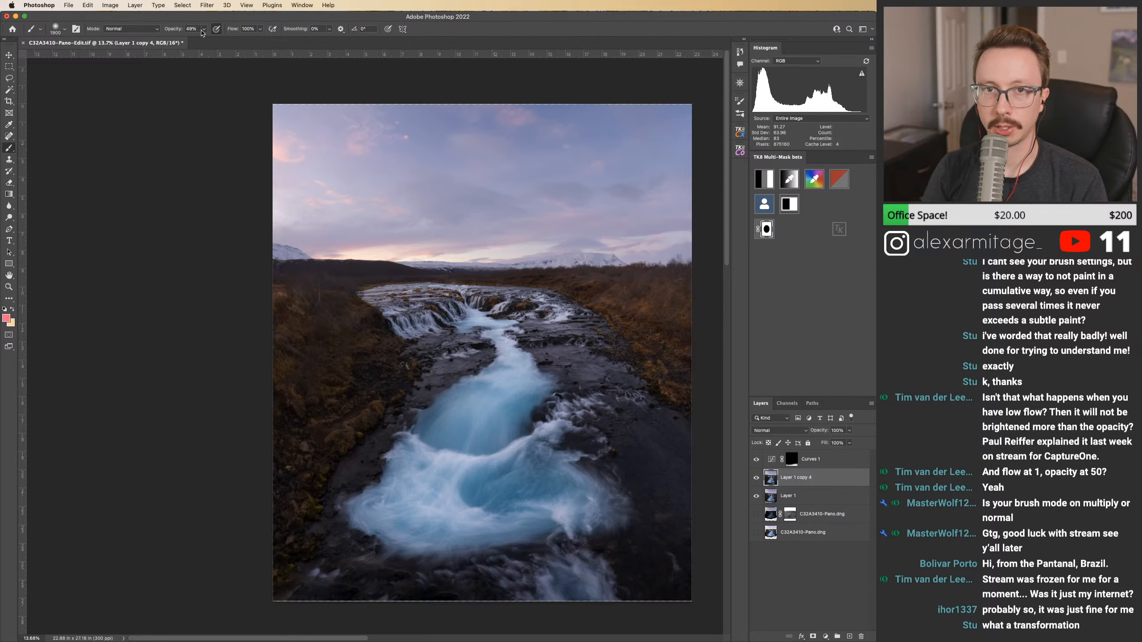
Step: Warp Layer 1 copy 4 again to raise the right part of the horizon near the snowy mountain slightly
left_click(88, 4)
mouse_move(135, 202)
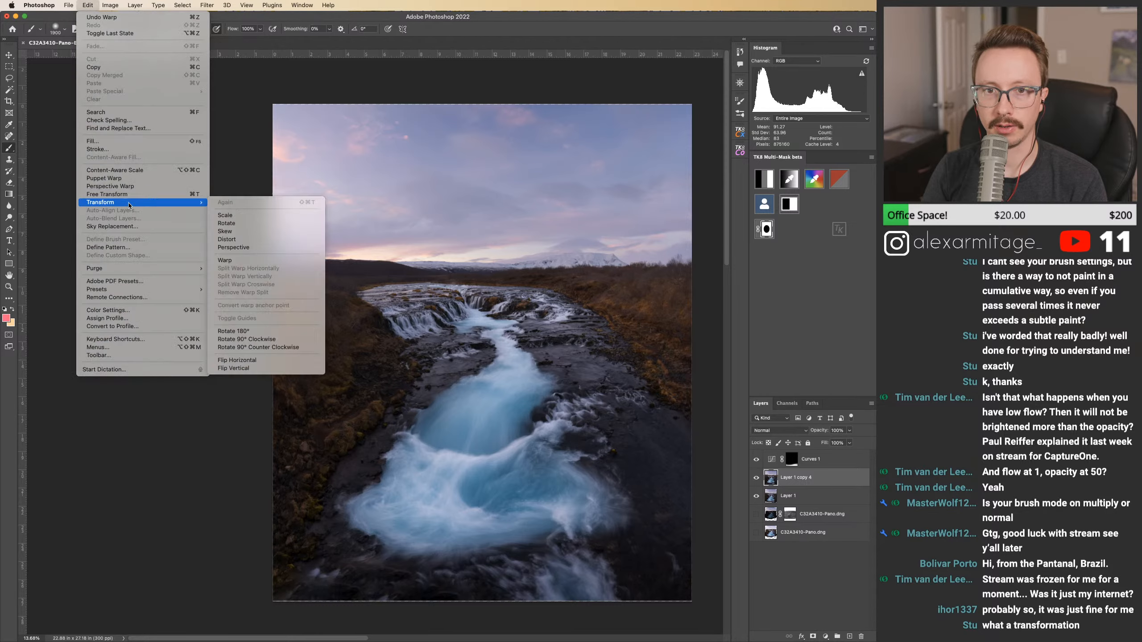
left_click(243, 260)
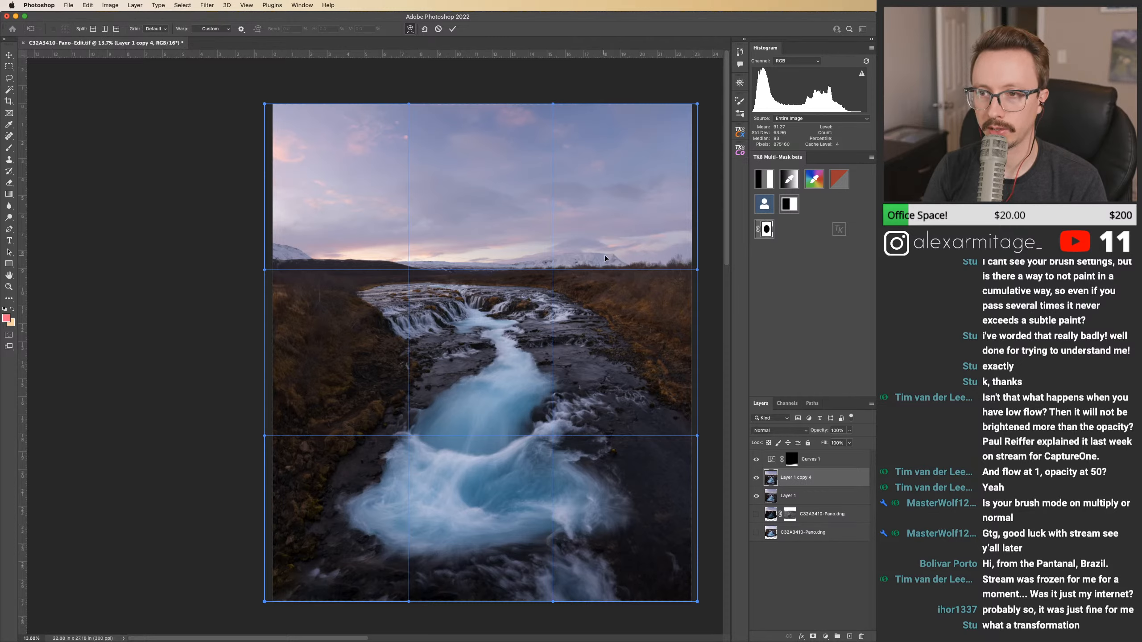
left_click_drag(614, 253, 615, 252)
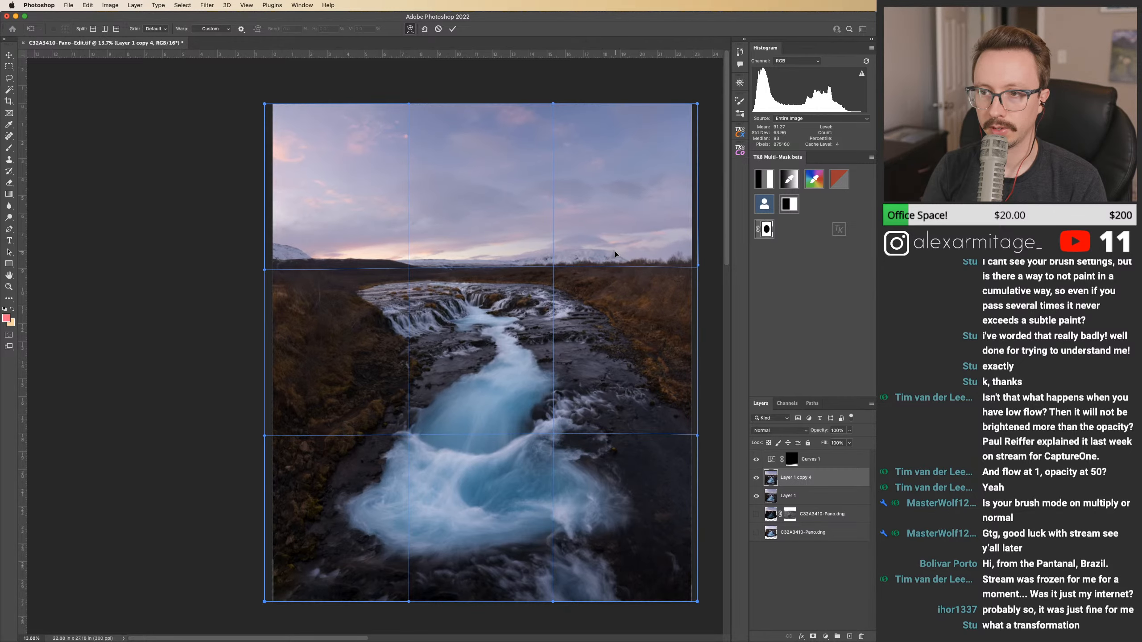
left_click(614, 252)
key("super+z")
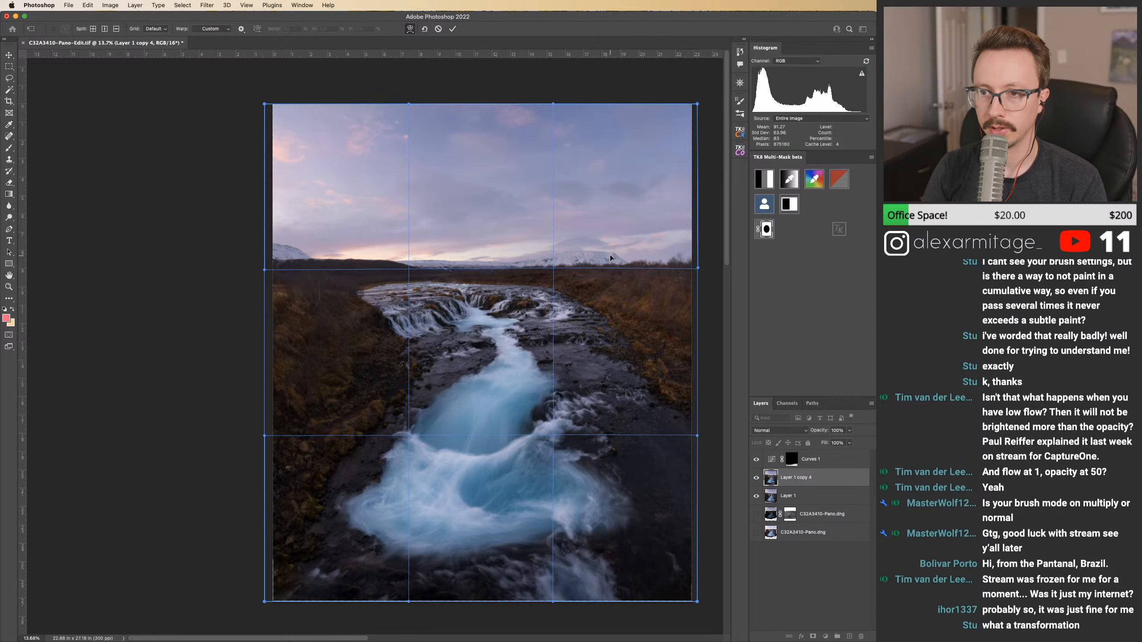
key("super+z")
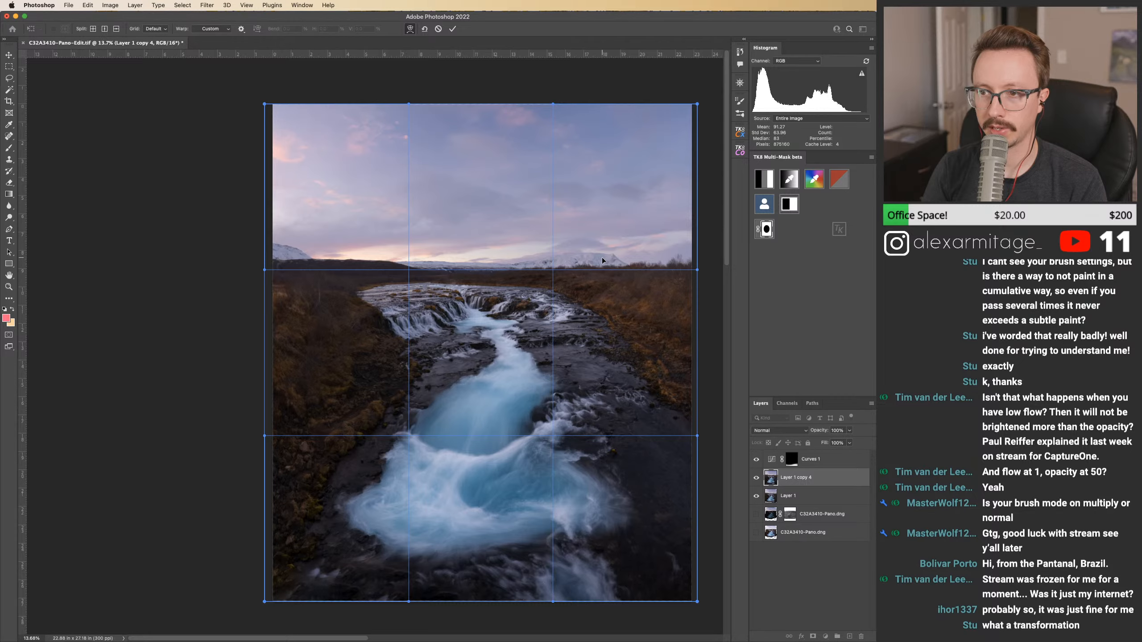
key("super+shift+z")
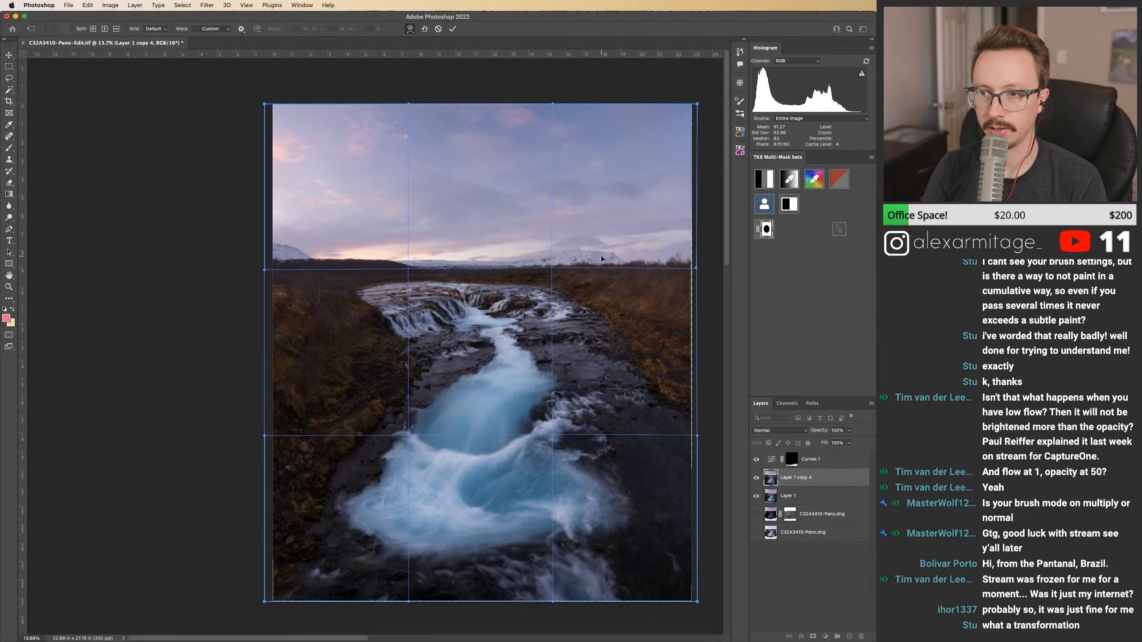
left_click_drag(602, 256, 604, 256)
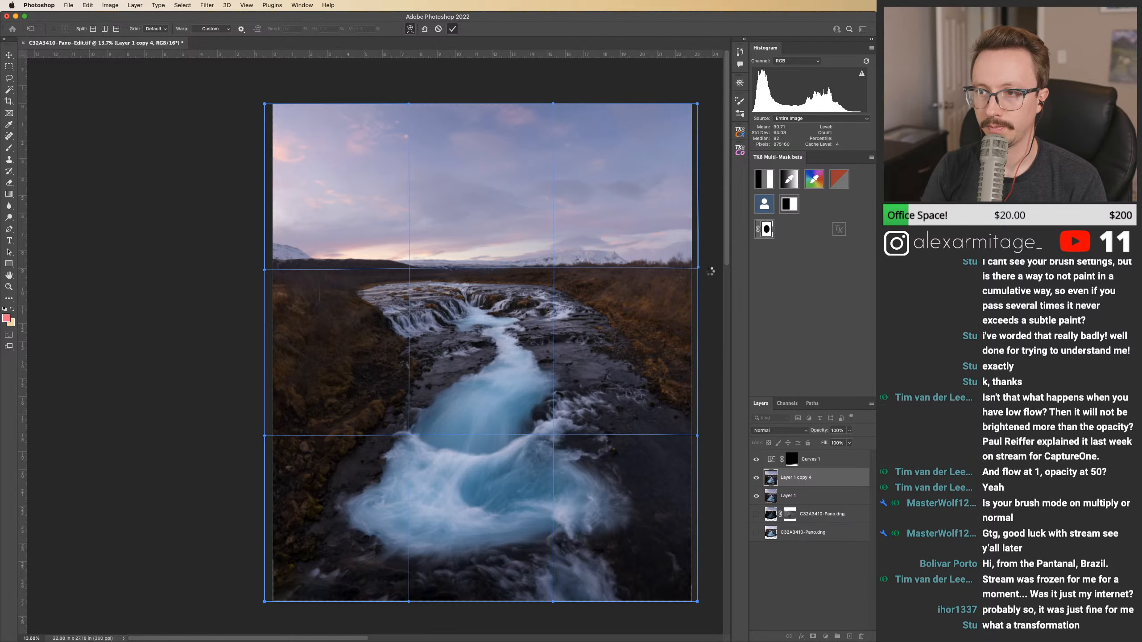
key("Return")
Step: Compare the right part of the horizon with and without the second warp, keeping the warped version
key("b")
key("super+z")
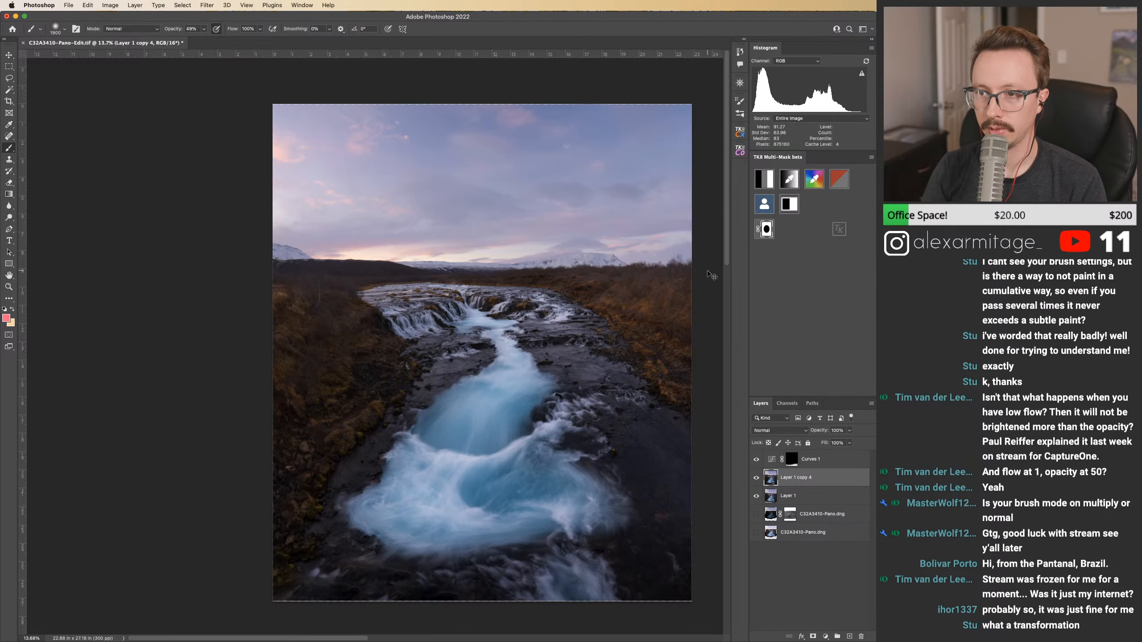
key("super+shift+z")
key("super+z")
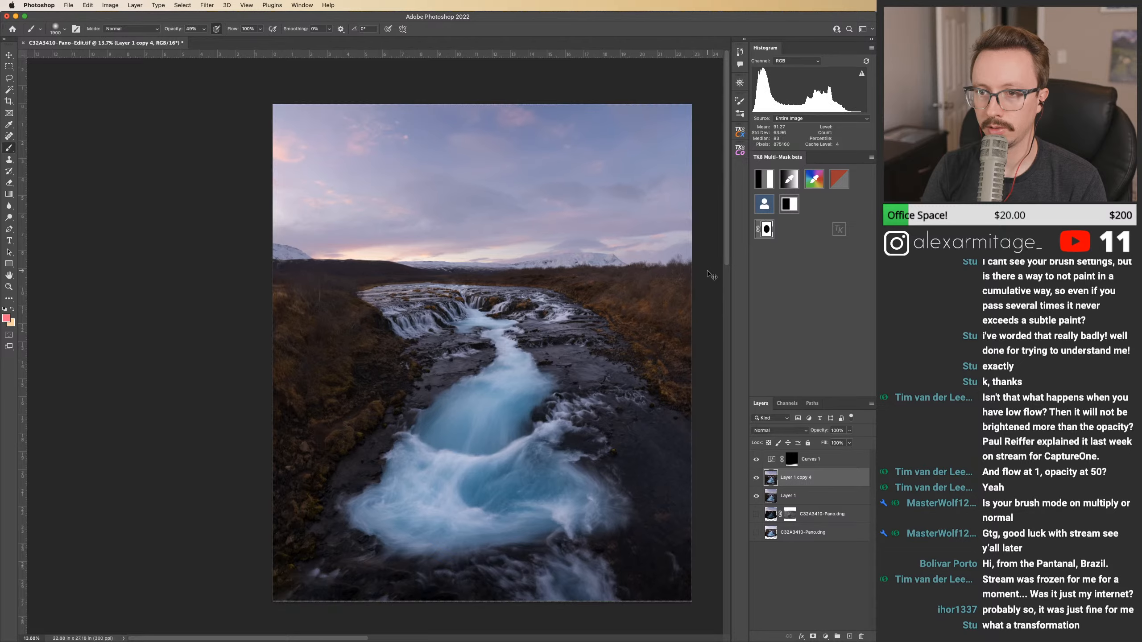
key("super+shift+z")
Step: Check the image with and without Curves 1, leave that layer visible and save the document
key("z")
mouse_move(691, 270)
left_mouse_down()
mouse_move(742, 272)
mouse_move(672, 272)
mouse_move(693, 276)
left_mouse_up()
left_click(757, 460)
left_click(757, 460)
key("super+s")
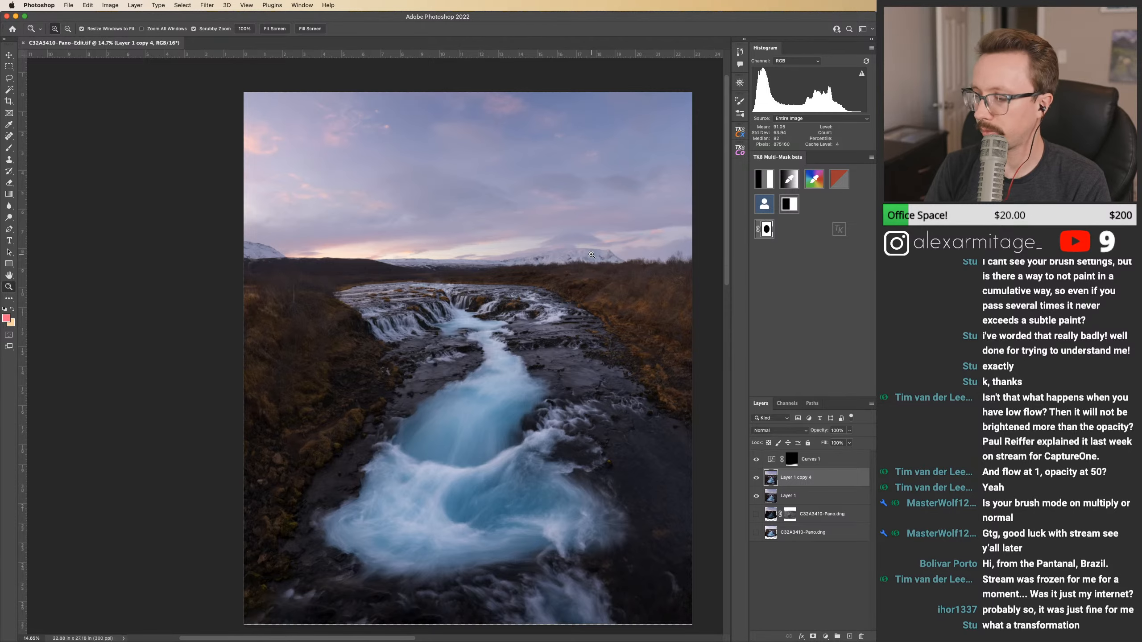
Step: Return to Lightroom Classic, restore the newest Shadows state from the history and fit the photo to the view
key("super+Tab")
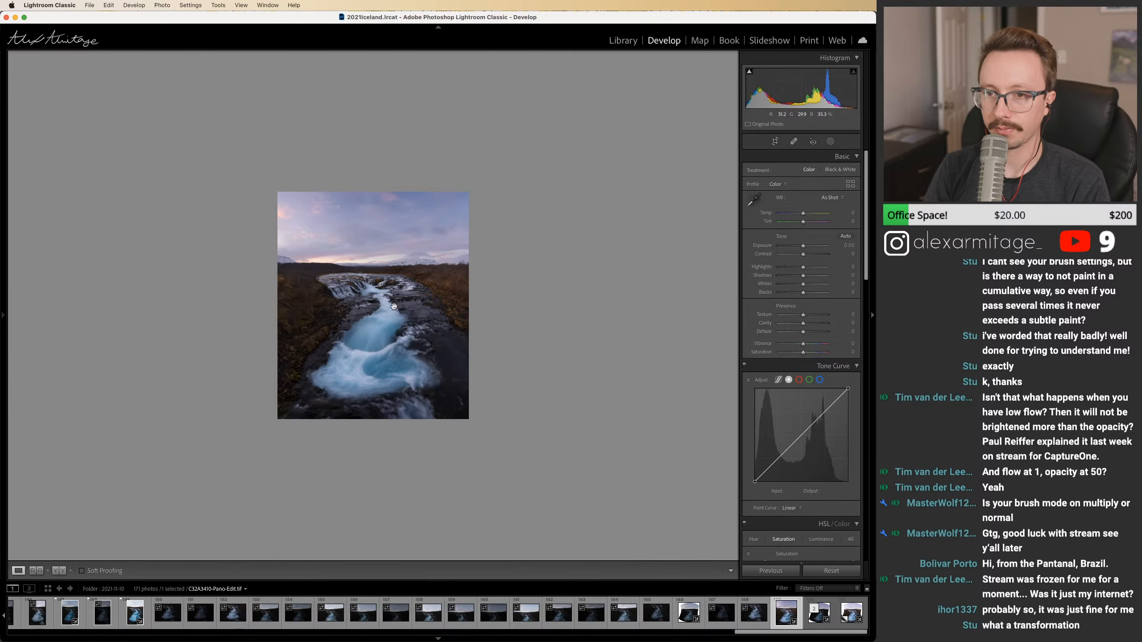
mouse_move(4, 300)
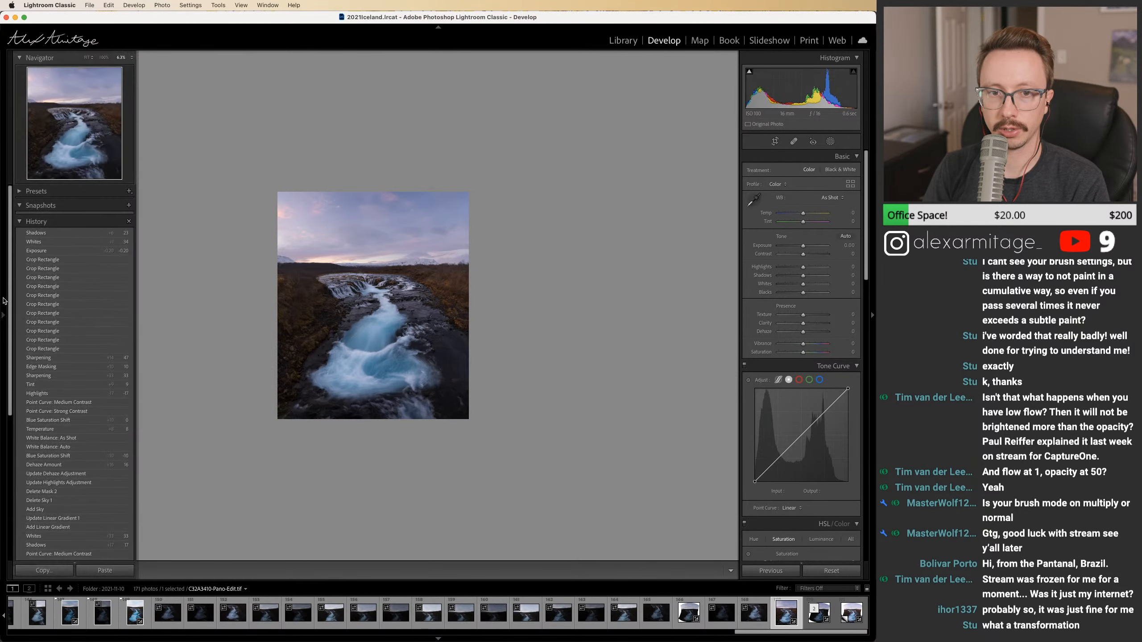
left_click(35, 233)
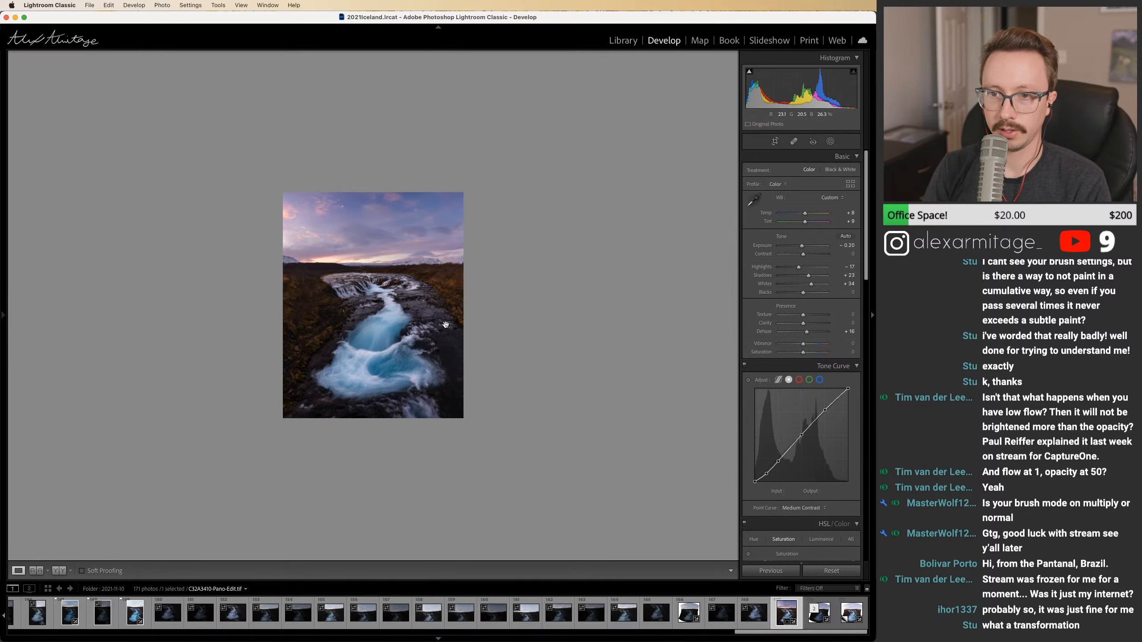
left_click(419, 311)
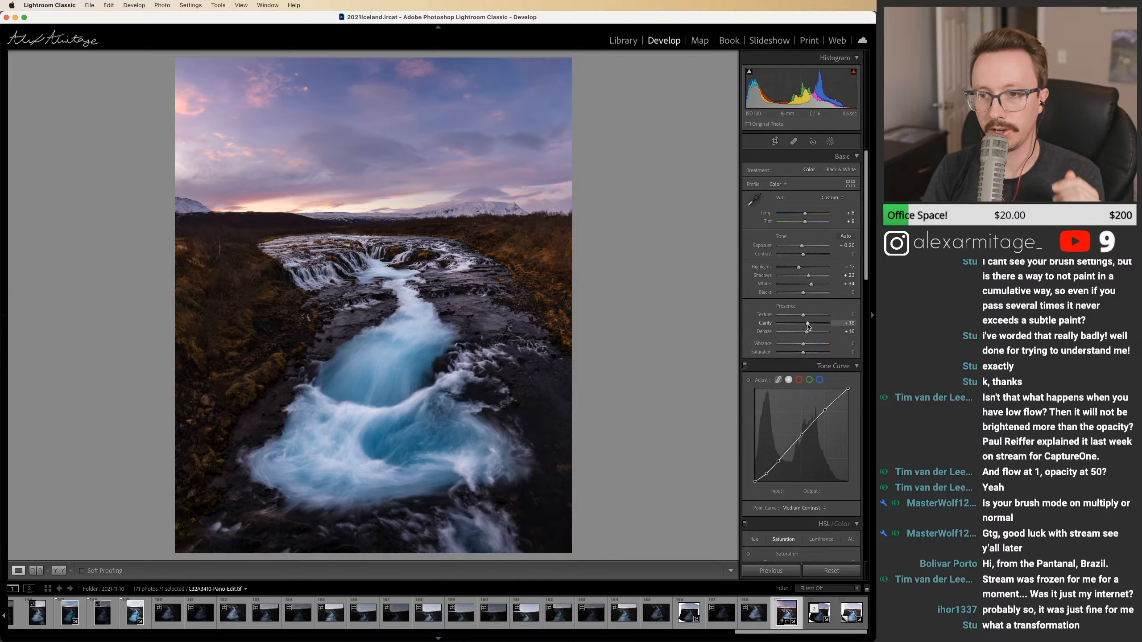
Step: Try several positive and negative Clarity strengths on the photo, resetting between them, and set Clarity to +6
left_click_drag(808, 327, 816, 328)
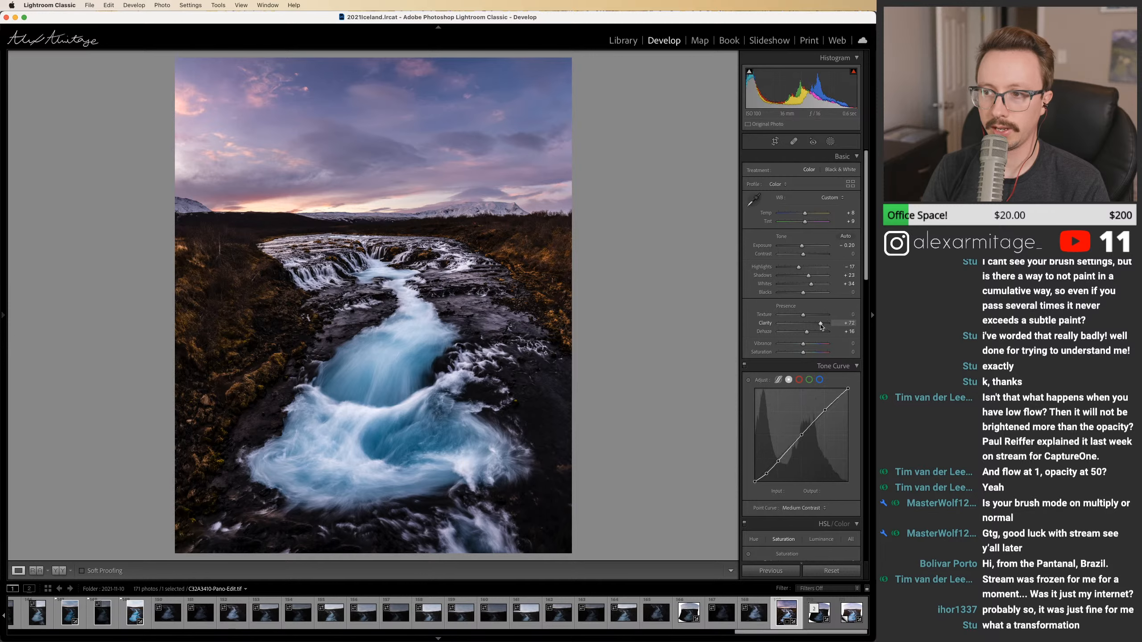
double_click(814, 324)
left_click(816, 327)
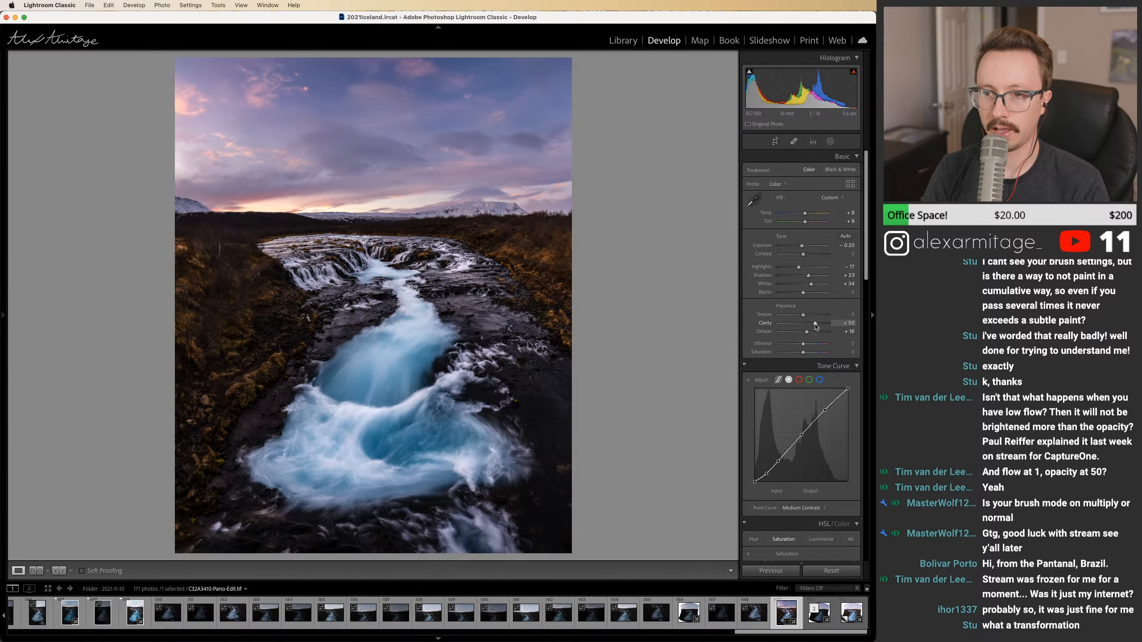
double_click(794, 326)
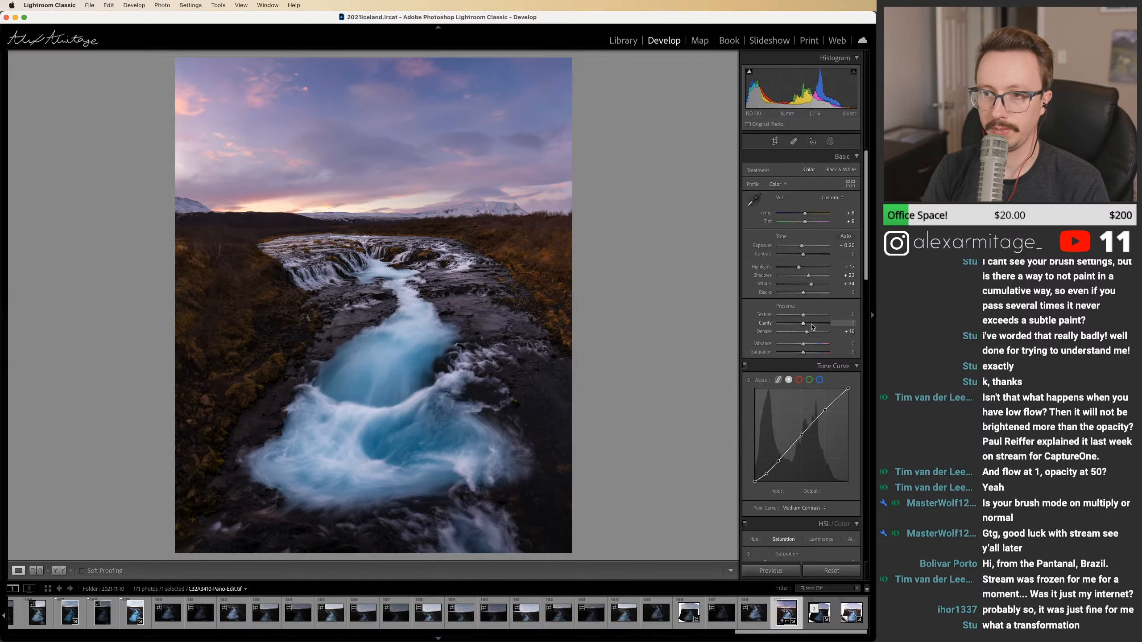
left_click(813, 327)
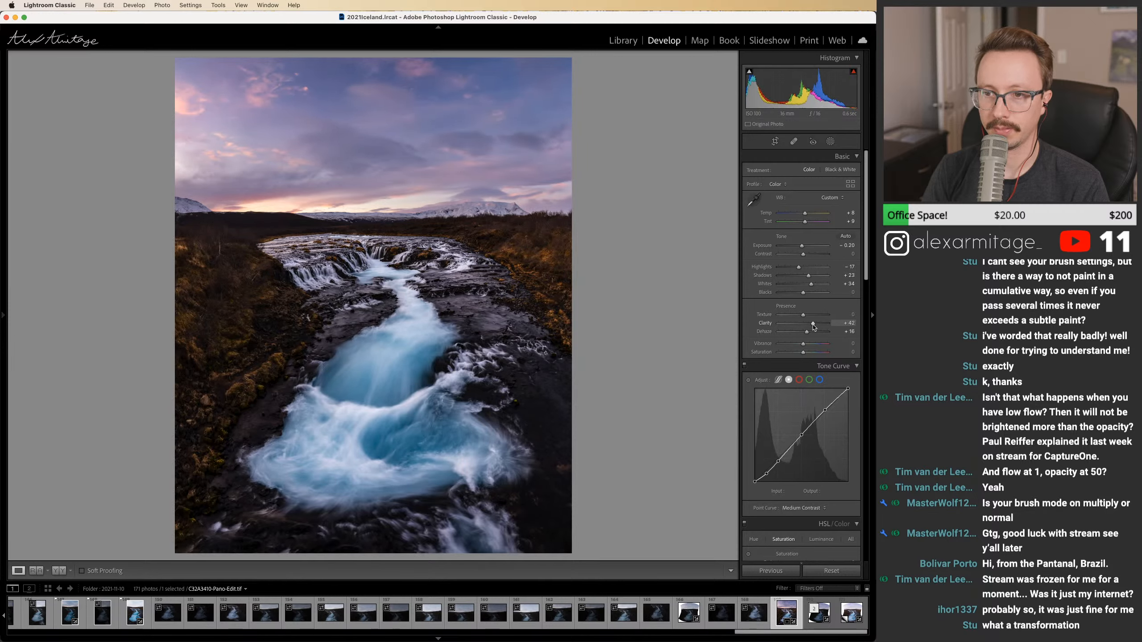
double_click(813, 327)
left_click(809, 328)
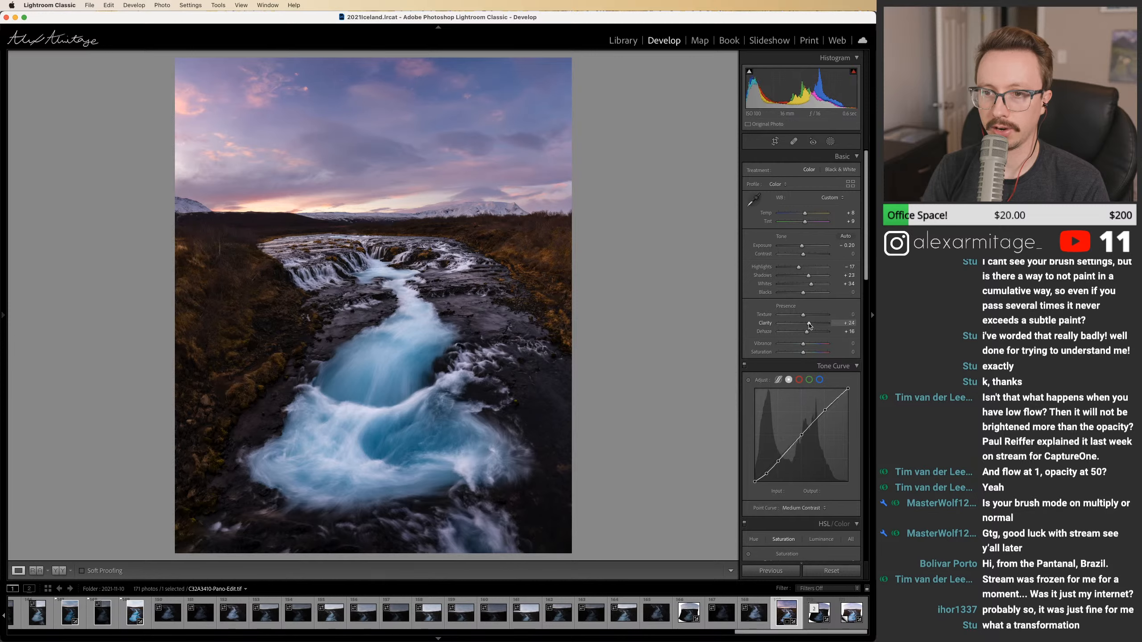
left_click(812, 327)
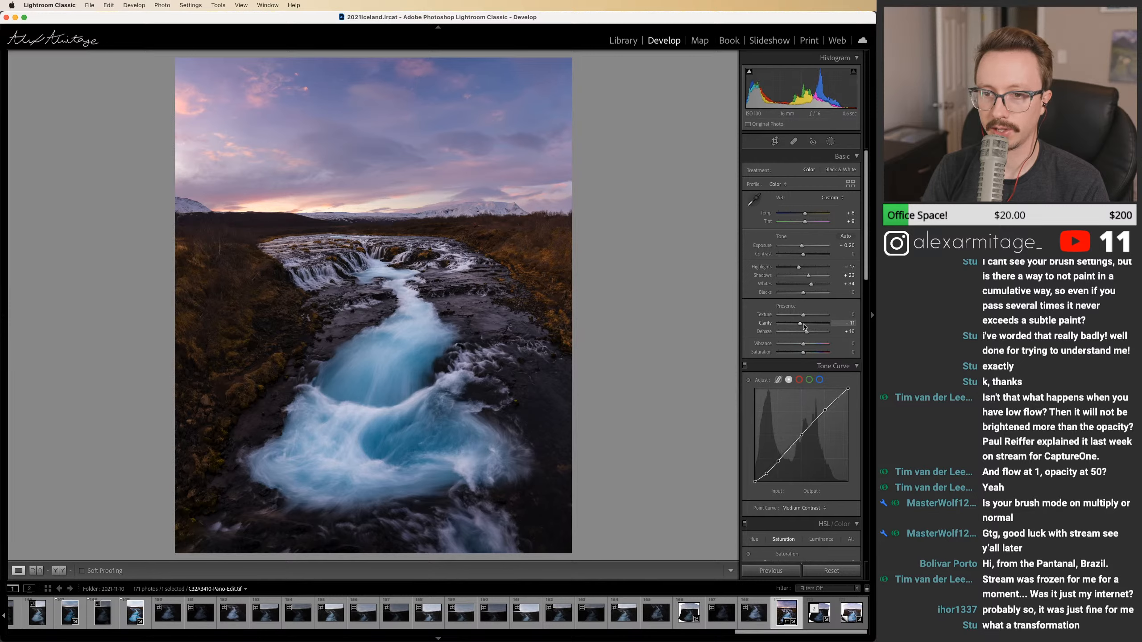
double_click(808, 327)
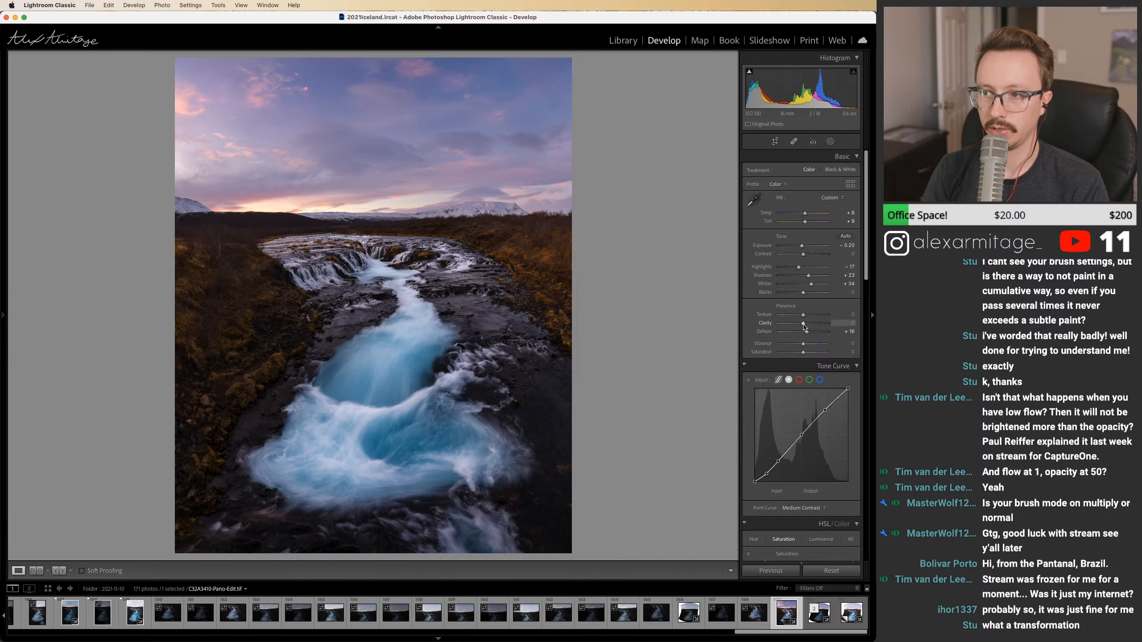
left_click_drag(805, 328, 805, 327)
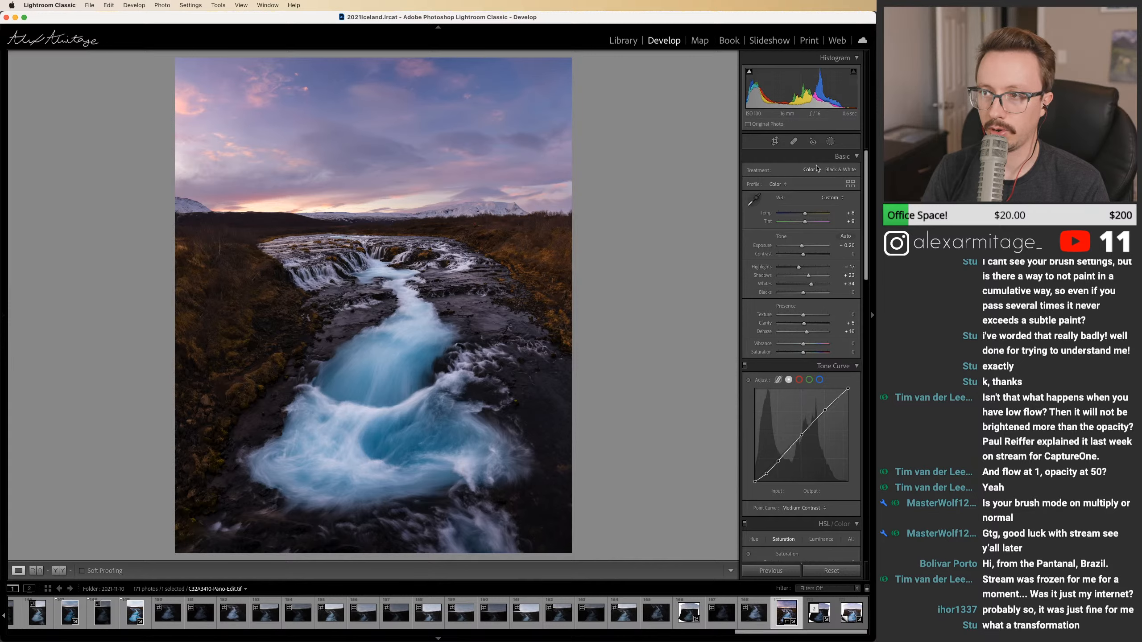
Step: Add a linear gradient mask over the foreground below the horizon, try a slight Clarity increase on it and leave masking
key("m")
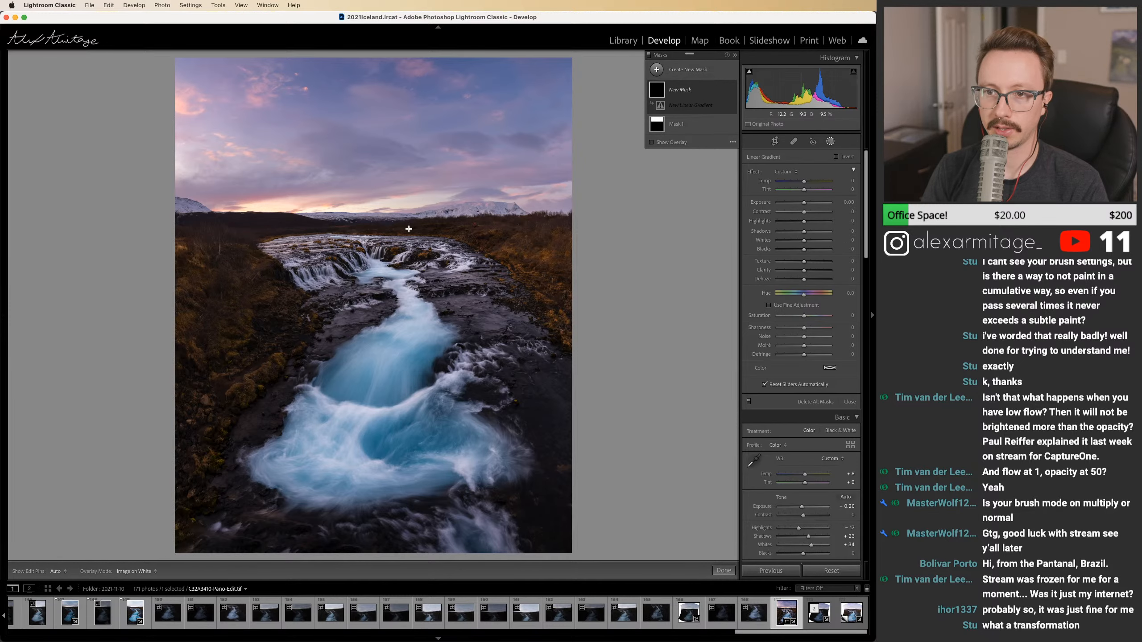
left_click_drag(408, 234, 408, 186)
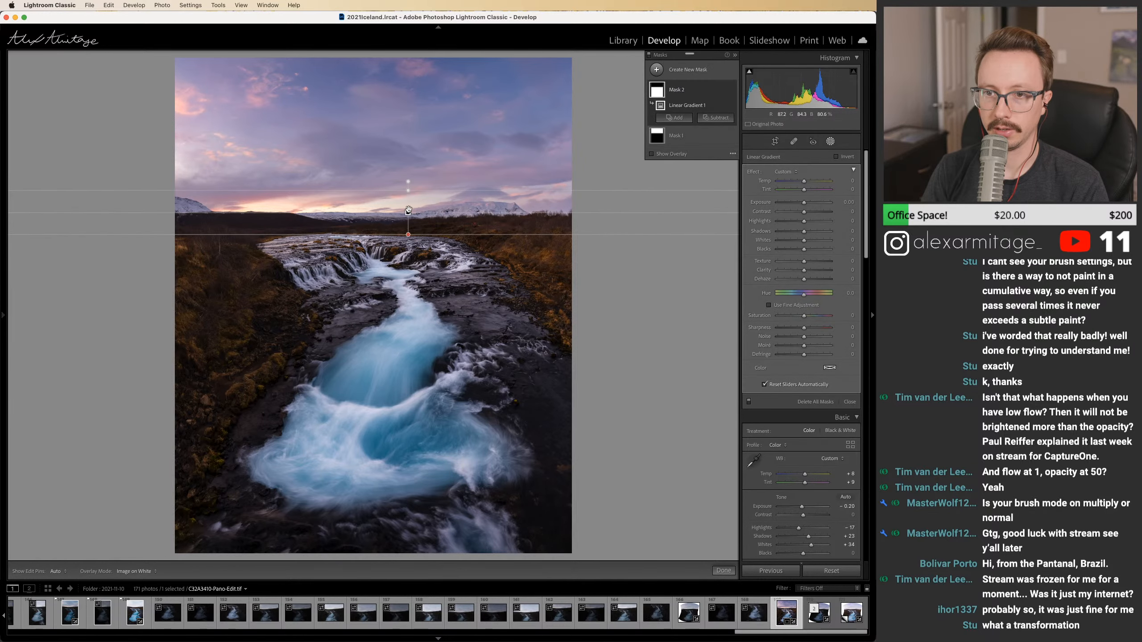
left_click_drag(804, 271, 807, 270)
double_click(807, 274)
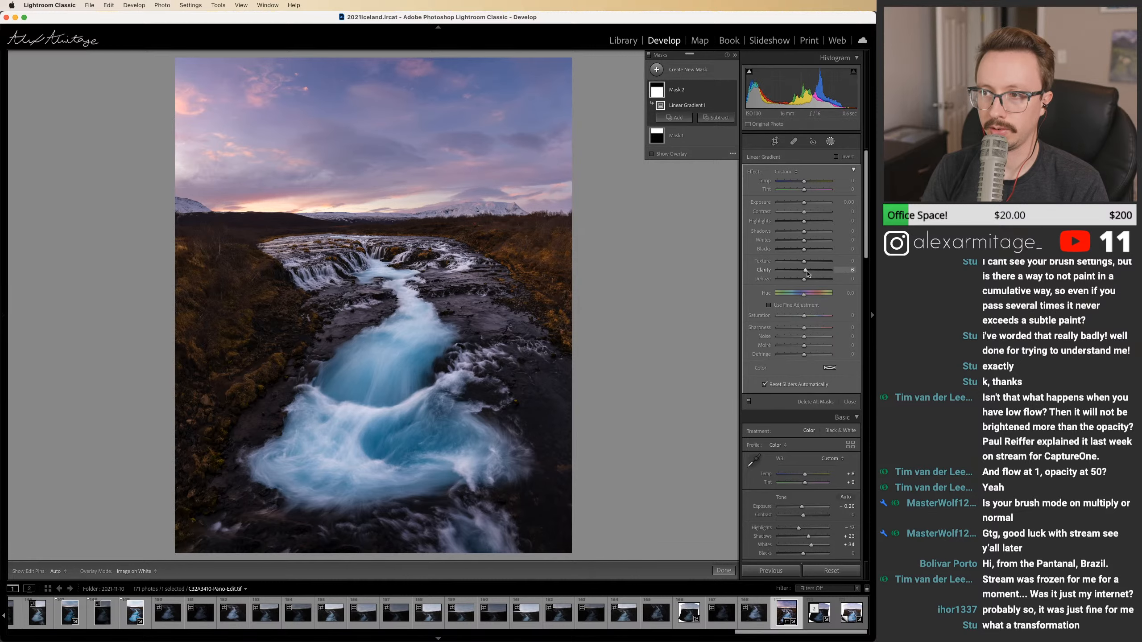
left_click(831, 142)
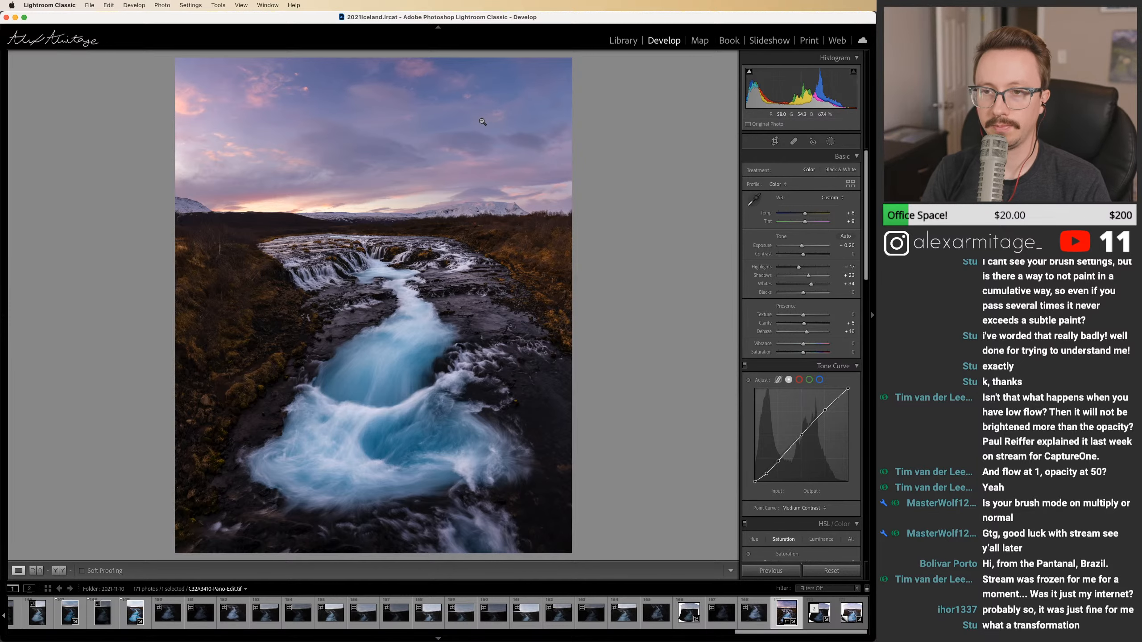
Step: Create a wide radial gradient mask over the upper sky with Feather 100, then fit the photo to the view
left_click(512, 204)
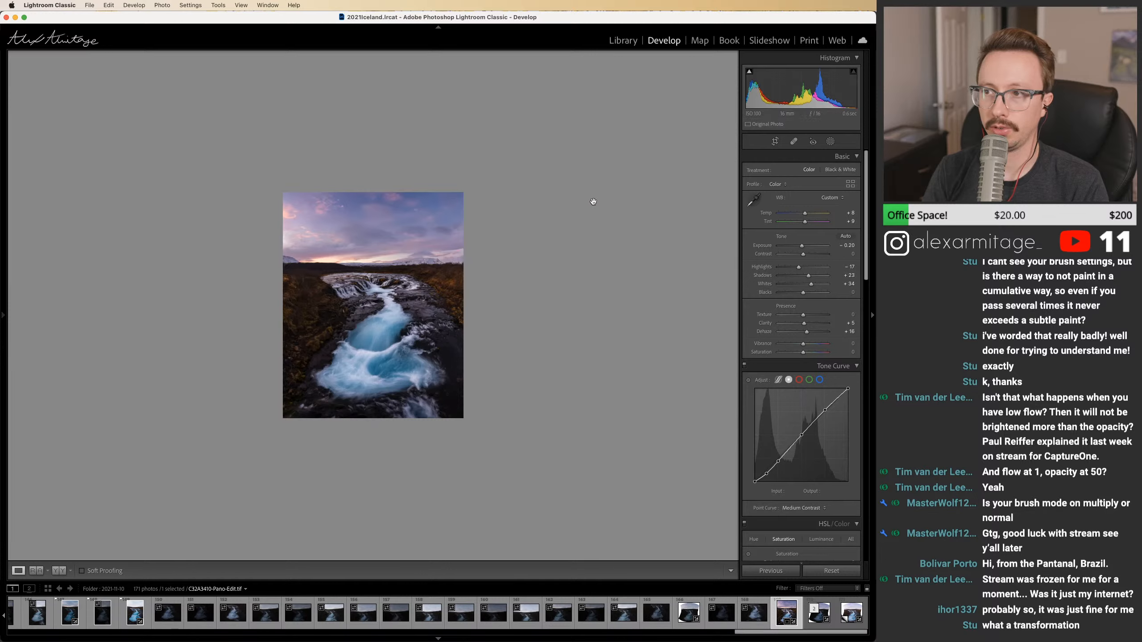
key("shift+m")
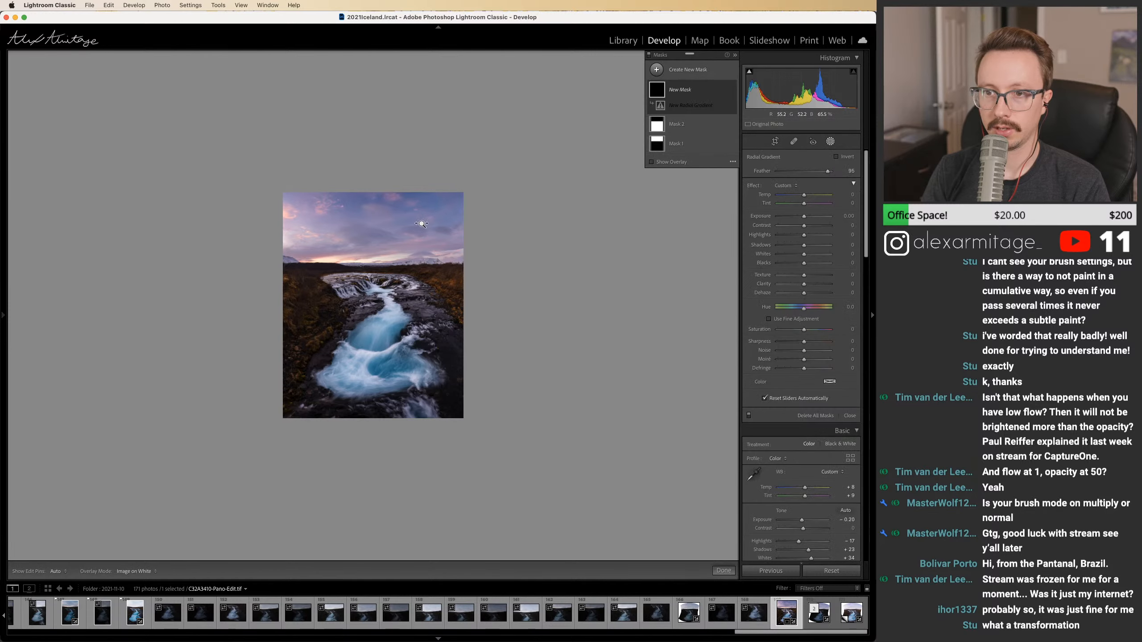
left_click_drag(298, 151, 437, 206)
left_click_drag(757, 171, 759, 171)
left_click_drag(298, 152, 388, 190)
left_click_drag(249, 190, 283, 190)
left_click_drag(388, 190, 386, 204)
key("super+=")
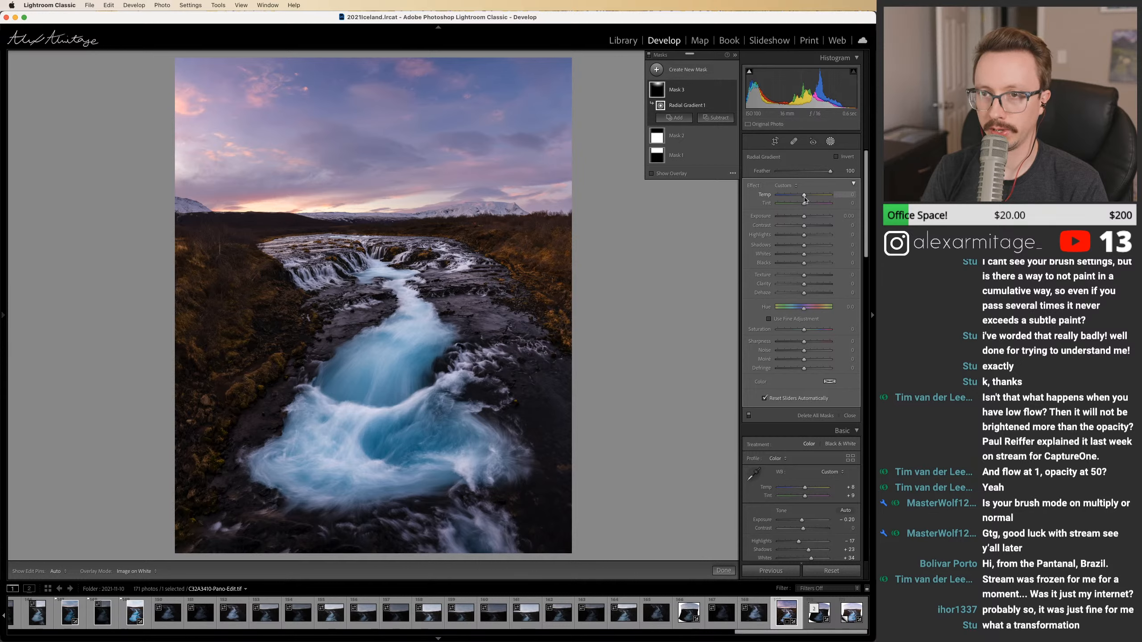
Step: Try Whites at 23 and several warmer Temp values on the radial sky mask, resetting each one
left_click(811, 257)
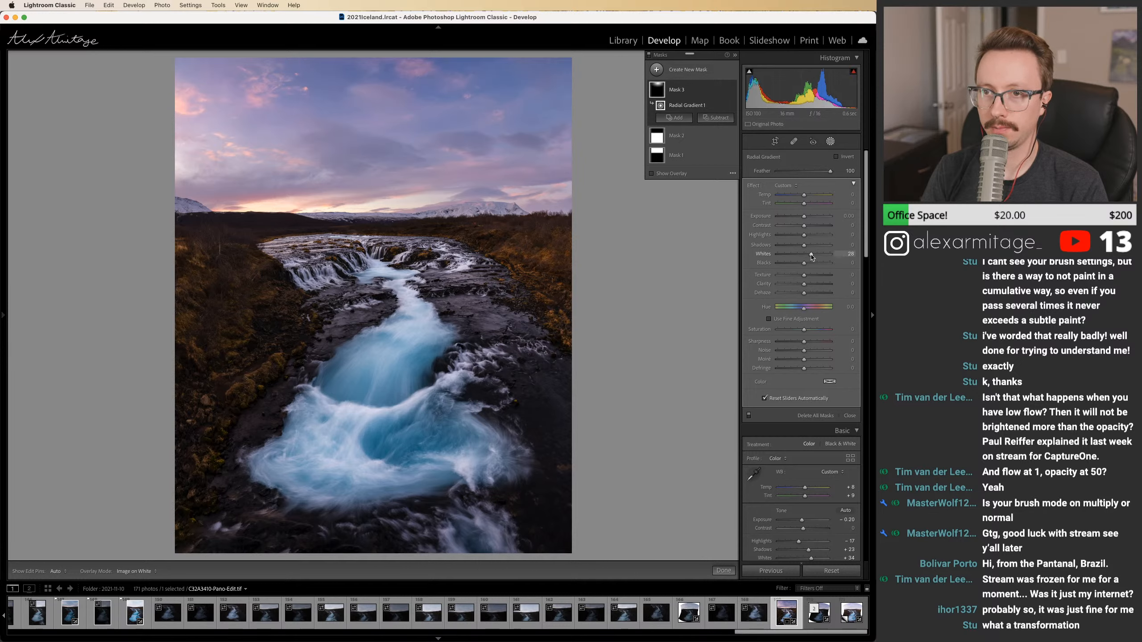
double_click(812, 255)
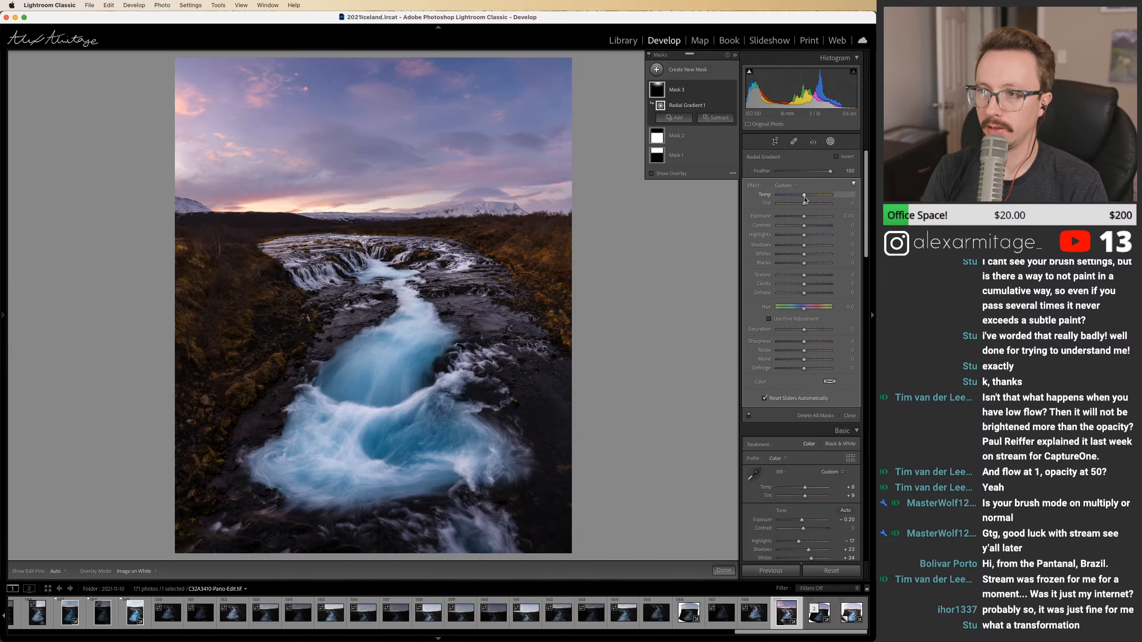
left_click_drag(805, 199, 808, 199)
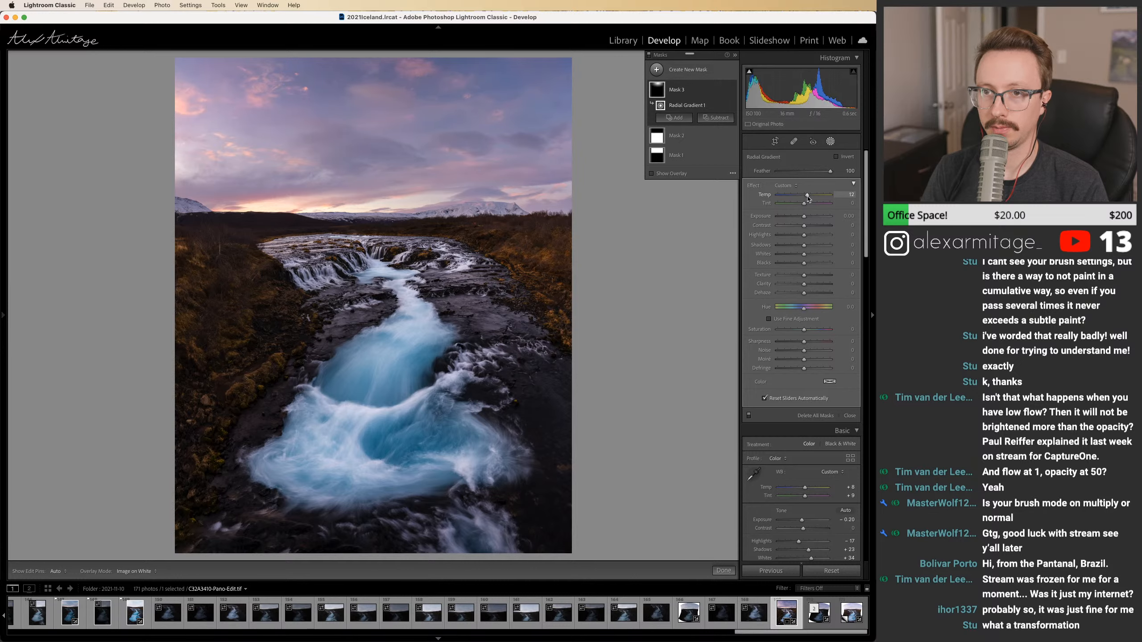
double_click(808, 199)
left_click_drag(806, 199, 810, 199)
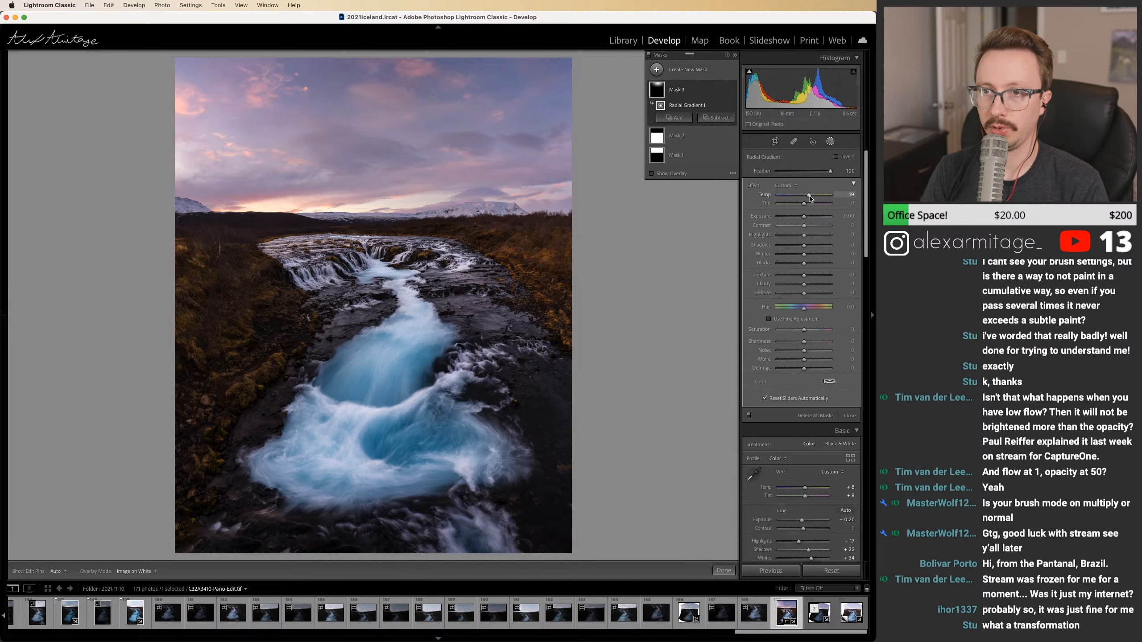
double_click(809, 198)
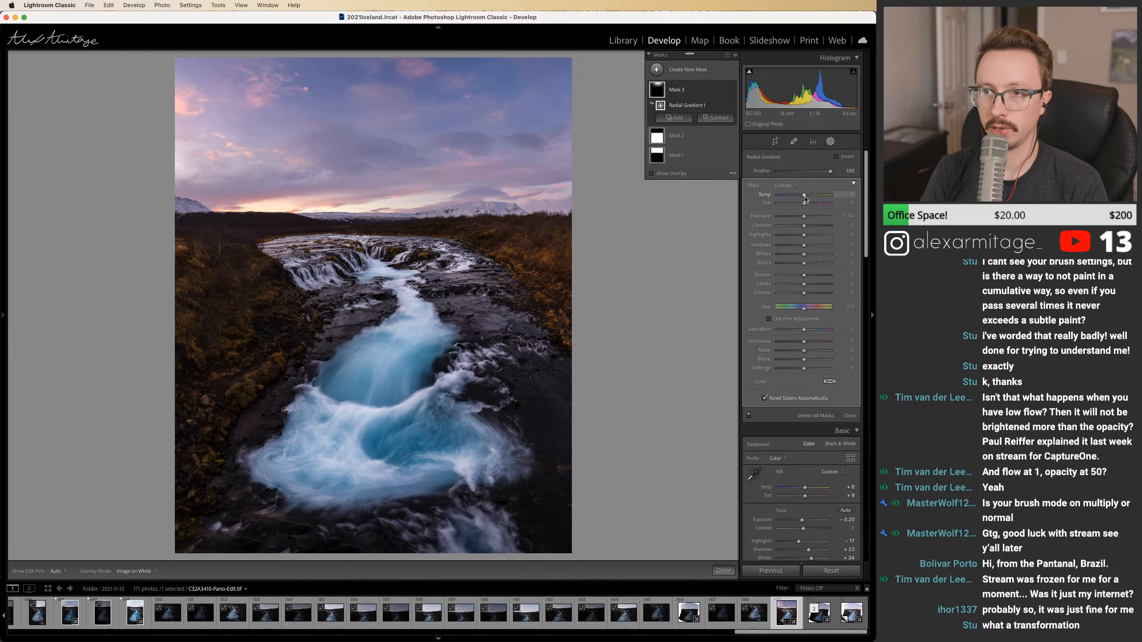
Step: Try raised Shadows and a Dehaze of -17 on the radial sky mask, resetting both
left_click_drag(809, 247, 811, 249)
double_click(811, 248)
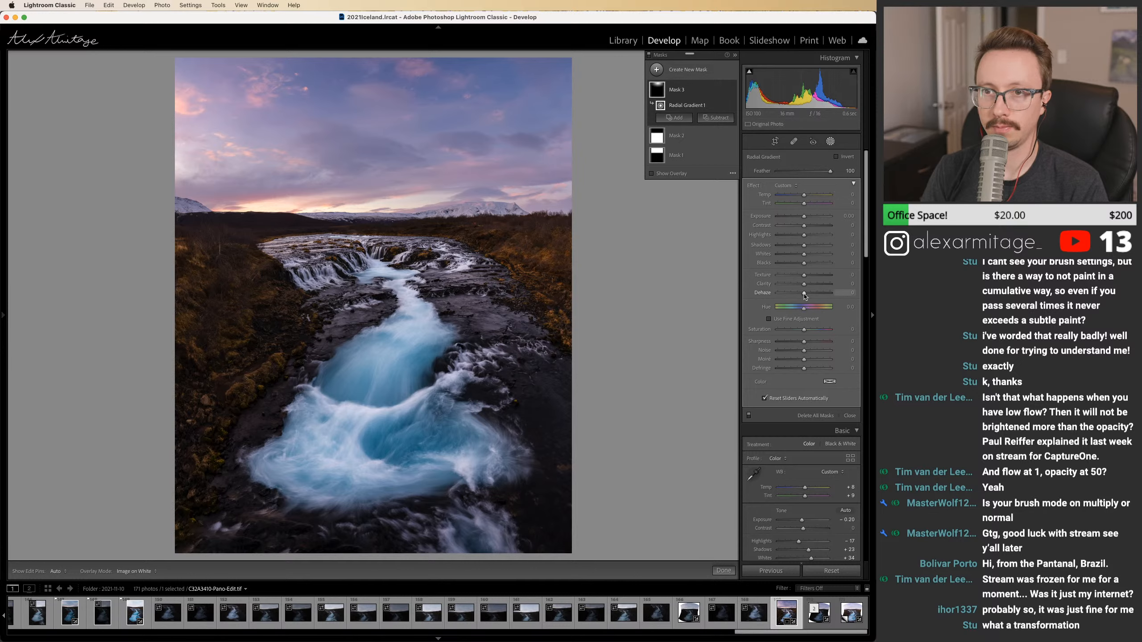
left_click_drag(804, 296, 800, 295)
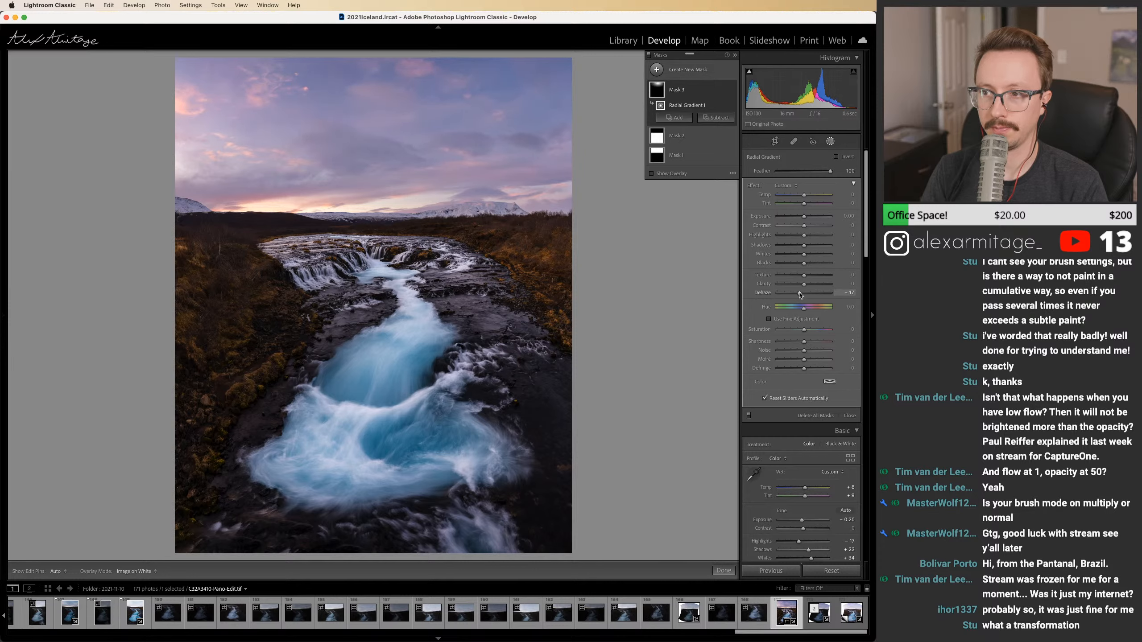
double_click(800, 295)
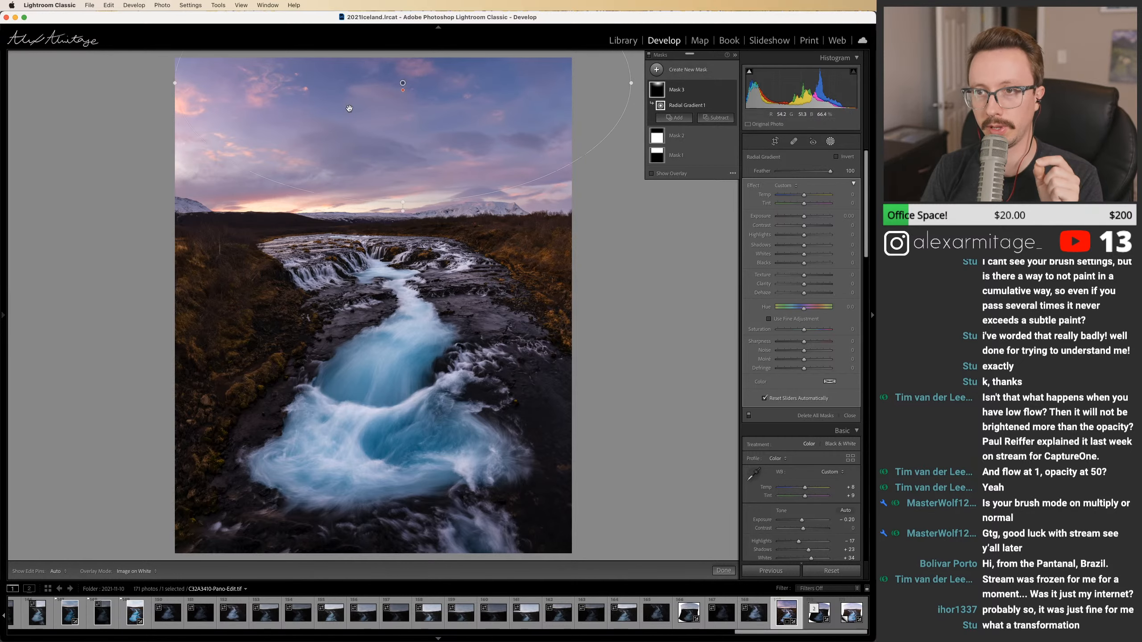
Step: Widen the radial gradient beyond the photo's edges and move its centre up to the top of the sky
left_click_drag(632, 84, 671, 83)
left_click_drag(403, 83, 416, 62)
left_click_drag(413, 181, 417, 199)
left_click_drag(416, 63, 418, 57)
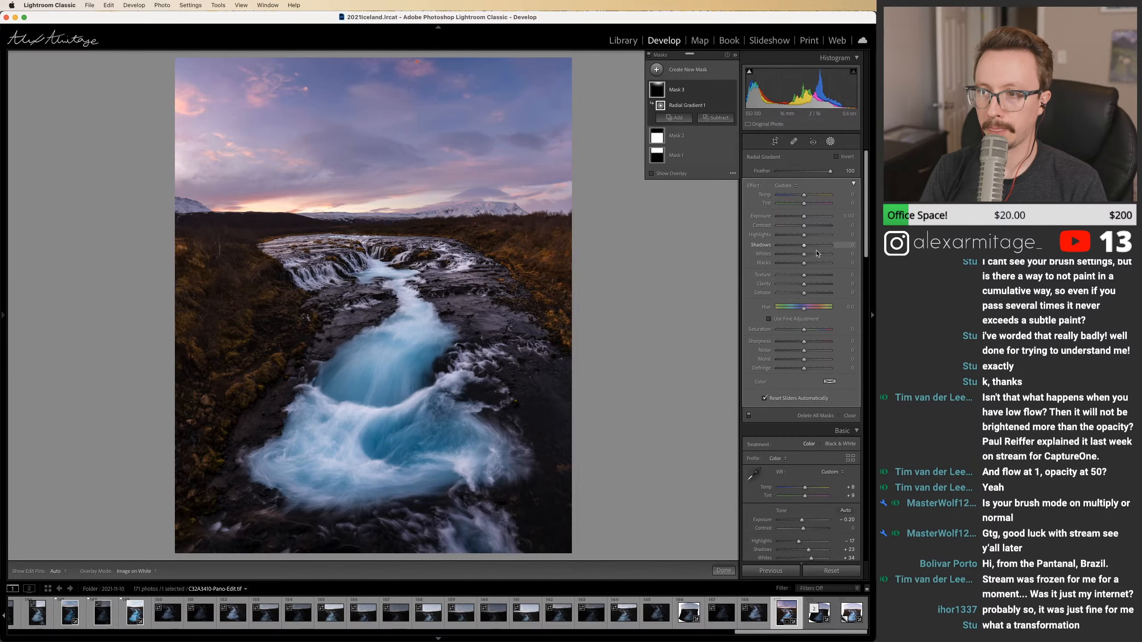
Step: Set Mask 3's Dehaze to about -15, Temp to 12 and Exposure to 0.12, comparing the sky with and without the mask
left_click_drag(804, 295, 801, 296)
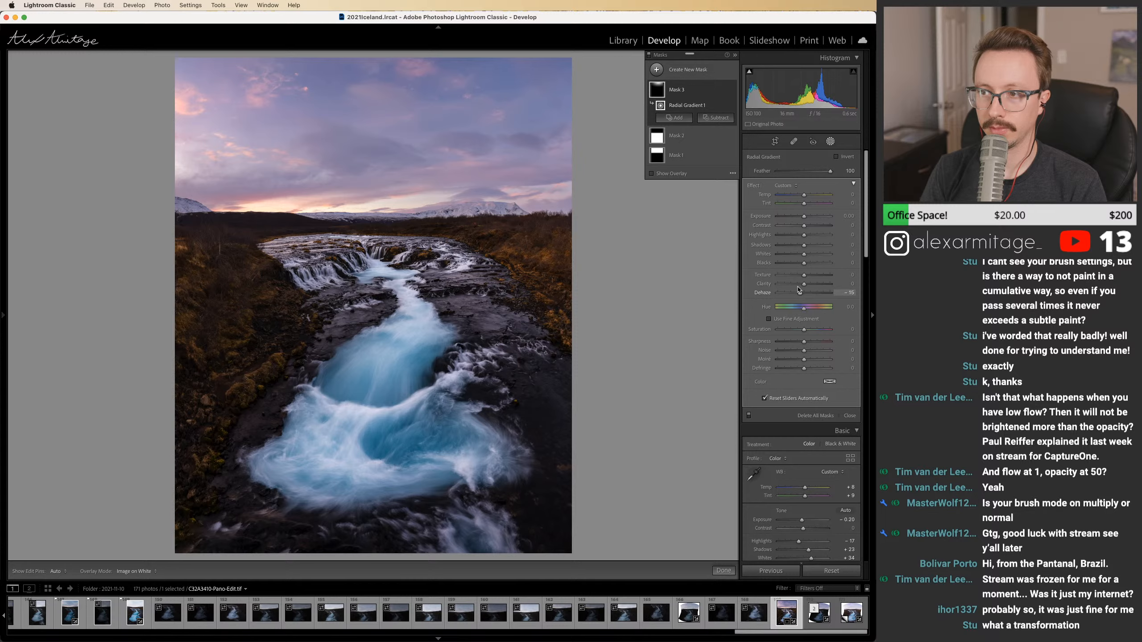
left_click_drag(805, 197, 807, 198)
left_click(731, 90)
left_click(730, 90)
left_click(731, 91)
left_click(731, 91)
left_click(731, 91)
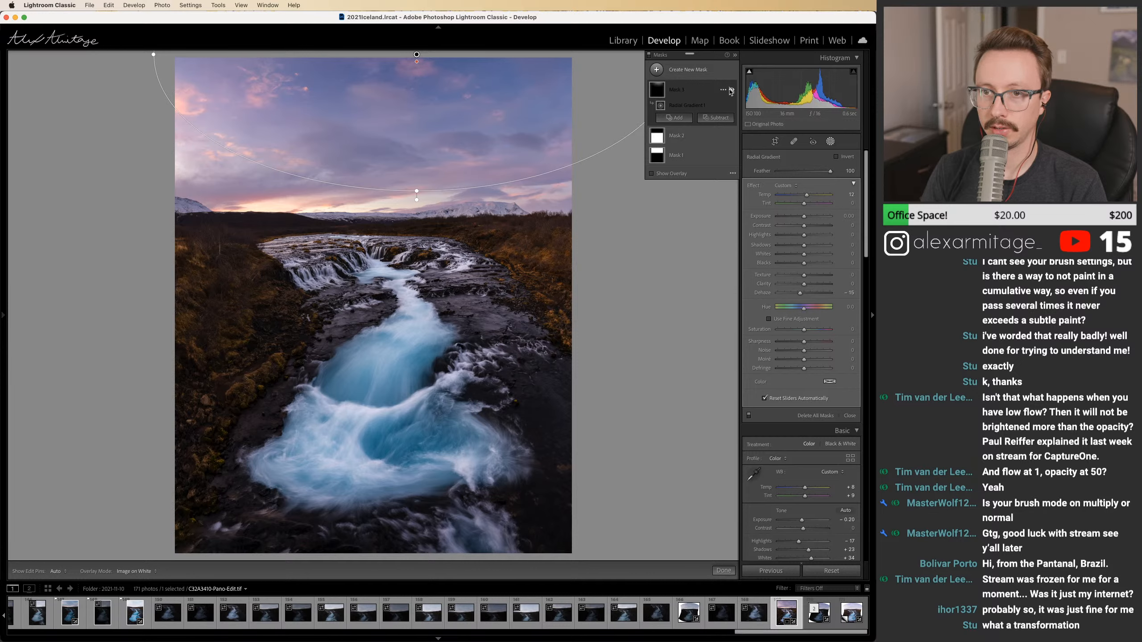
left_click(730, 90)
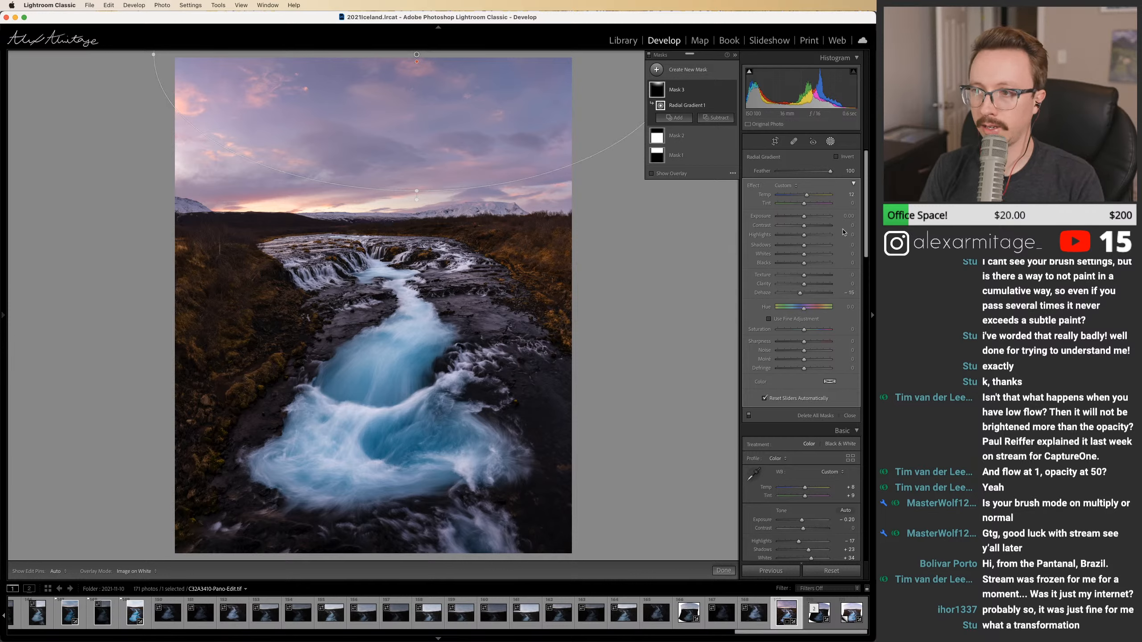
left_click_drag(804, 218, 804, 217)
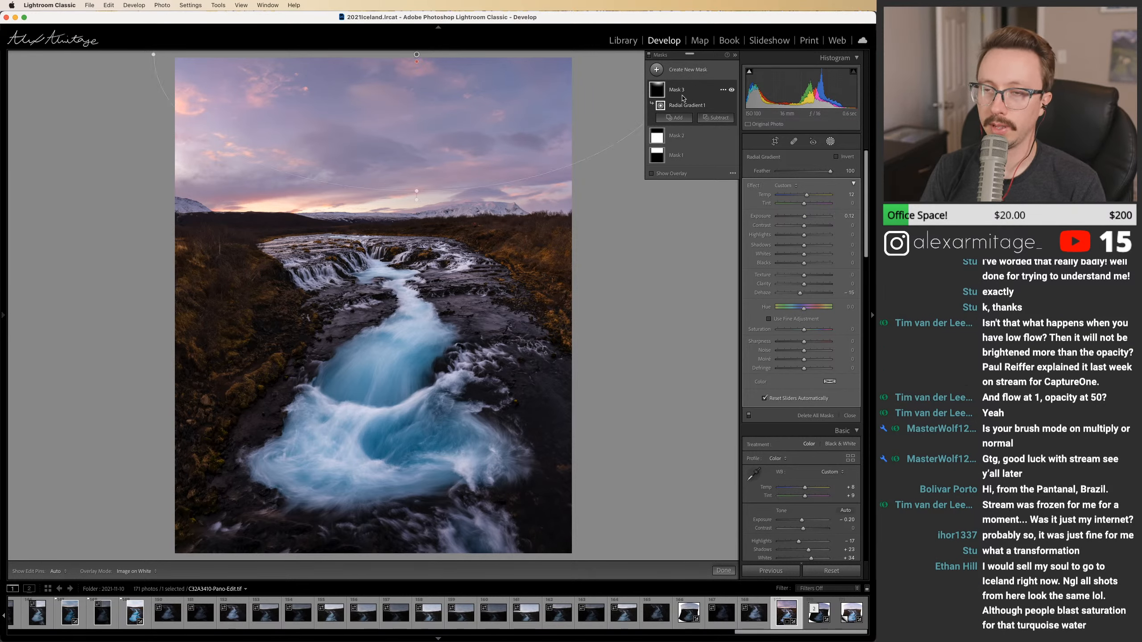
Step: Set Highlights to -19 on Mask 1's linear gradient, trying small Exposure changes and resetting them
left_click(677, 155)
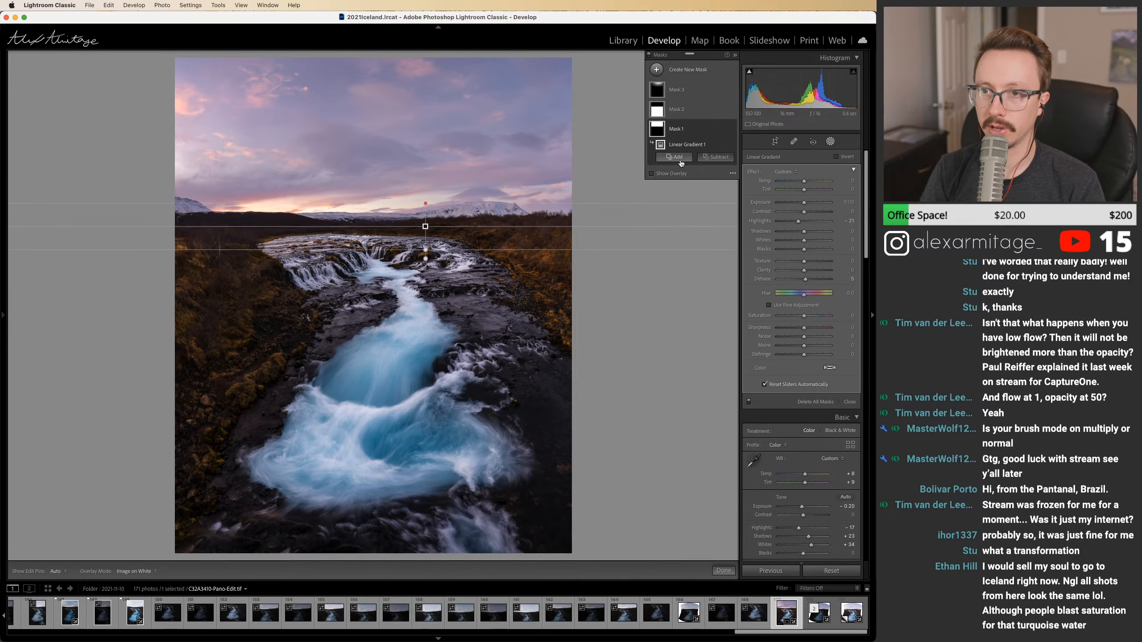
left_click_drag(804, 203, 804, 204)
double_click(803, 204)
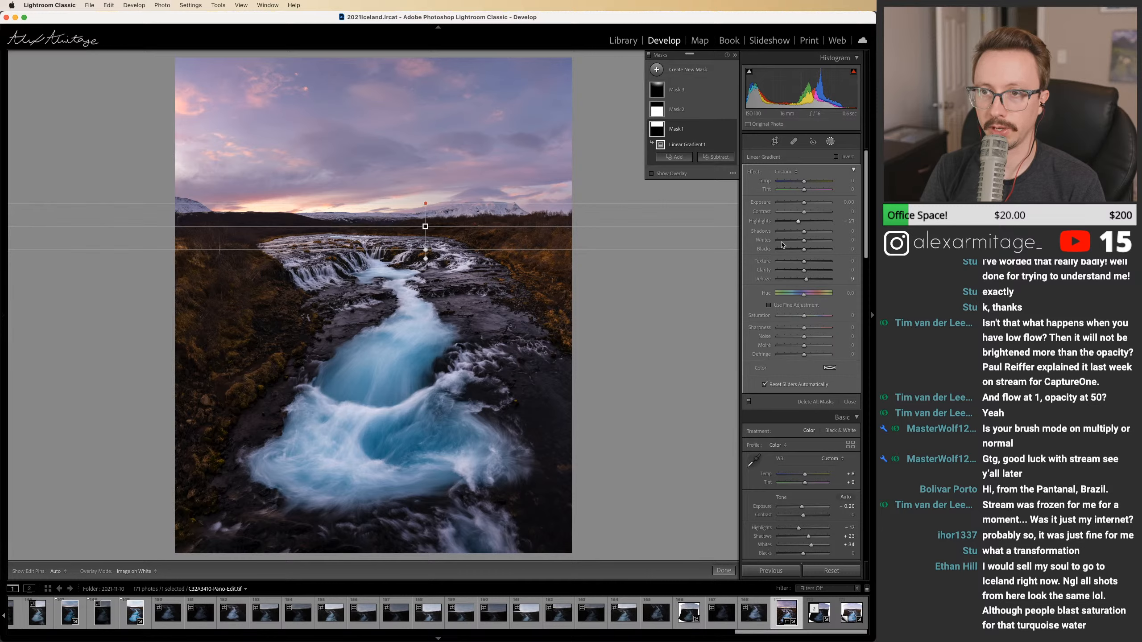
left_click_drag(798, 223, 799, 224)
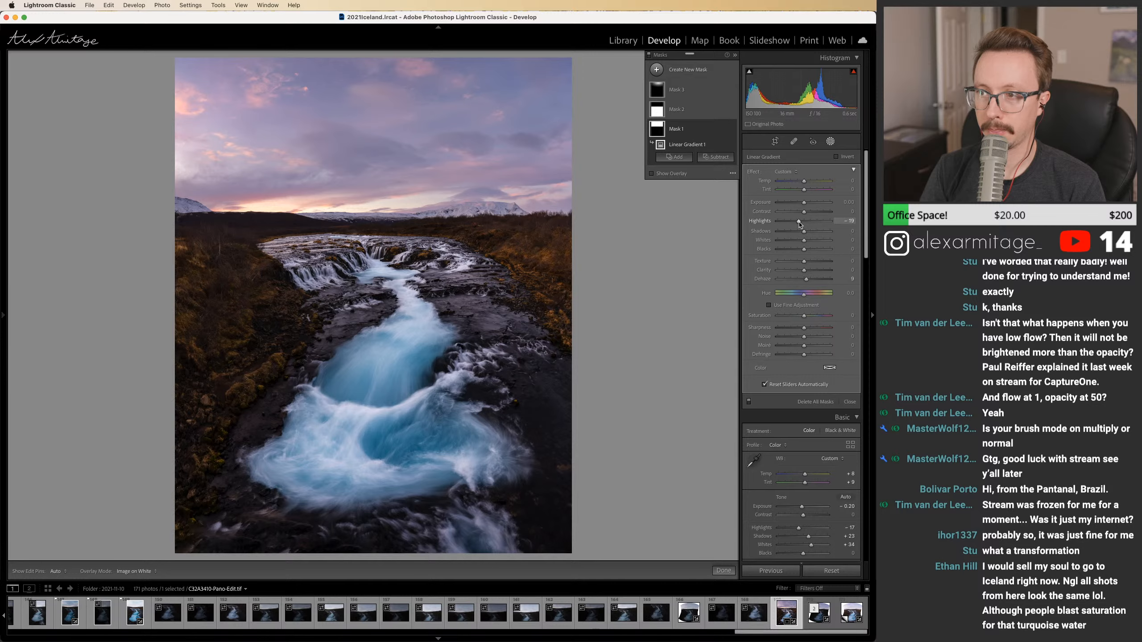
left_click_drag(804, 205, 805, 205)
double_click(805, 205)
Step: Reset the Exposure of the radial sky mask, Mask 3, after trying another slight change, and leave masking
left_click(677, 90)
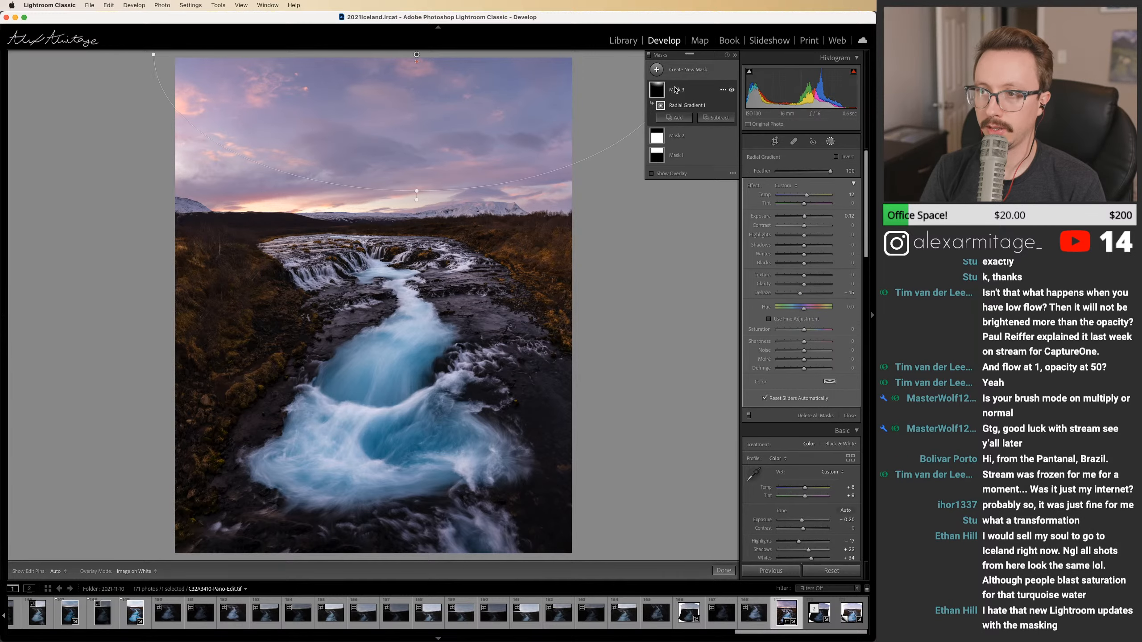
double_click(805, 218)
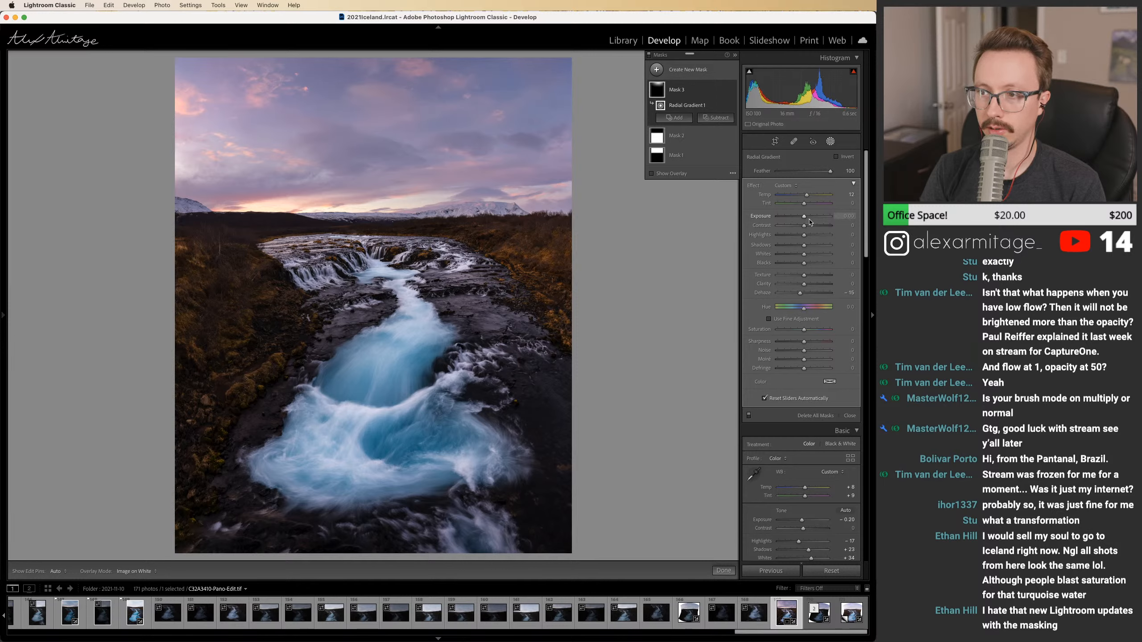
left_click_drag(805, 219, 806, 220)
double_click(805, 218)
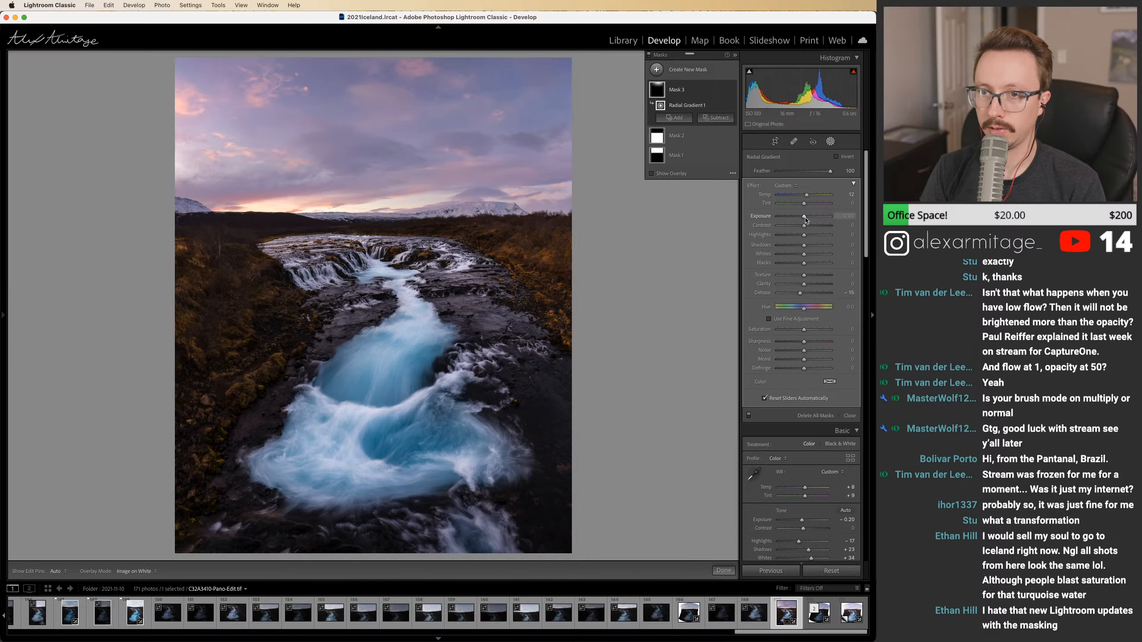
left_click(831, 141)
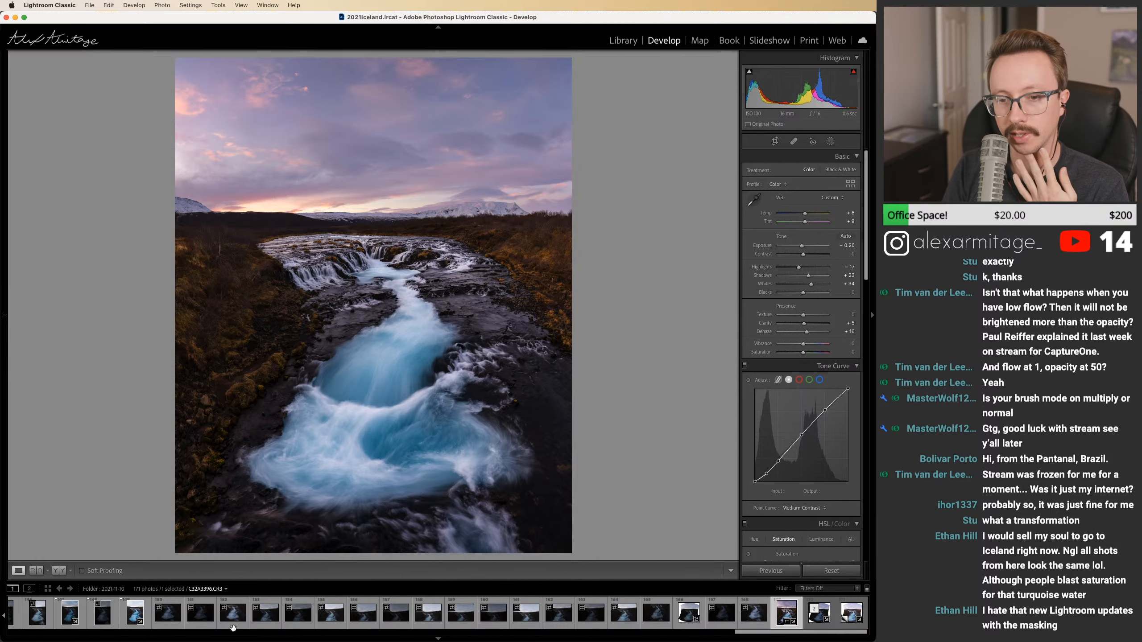
Step: View the uncropped panorama and a raw source frame, play the IMG_1600.MOV reference clip for water colour, and return to Lightroom Classic
left_click(844, 626)
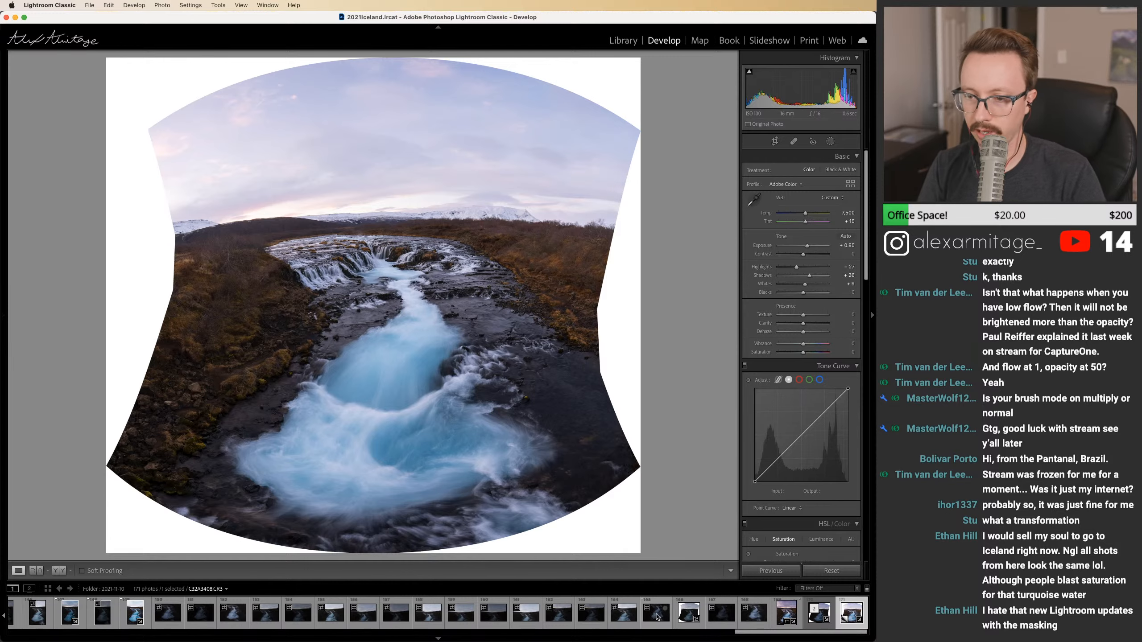
left_click(751, 621)
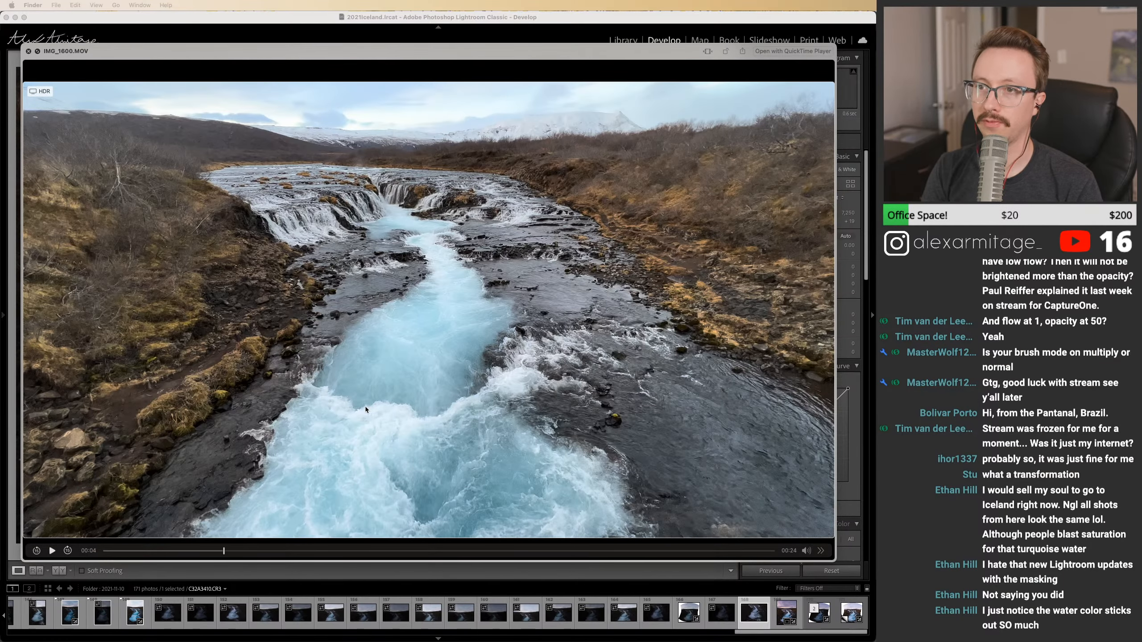
left_click(53, 551)
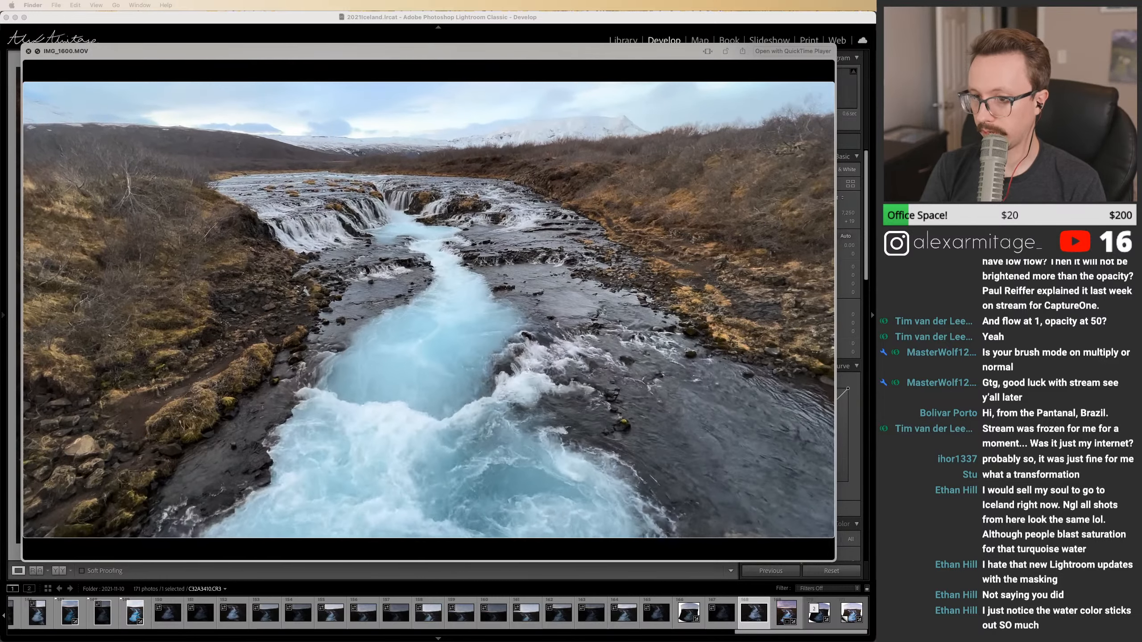
mouse_move(826, 515)
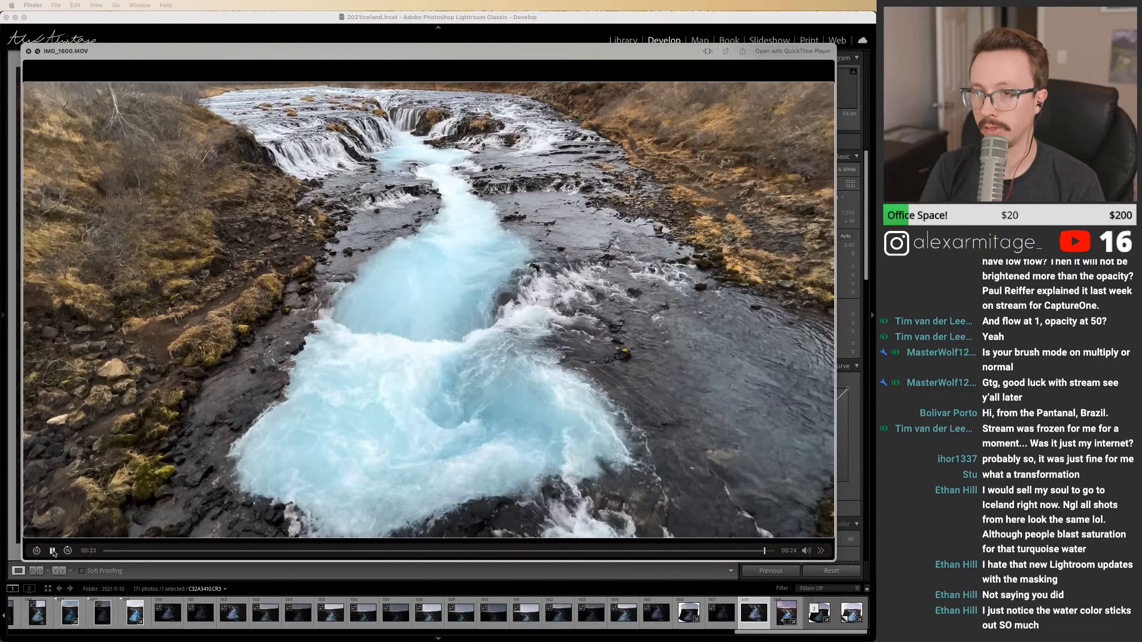
left_click(517, 17)
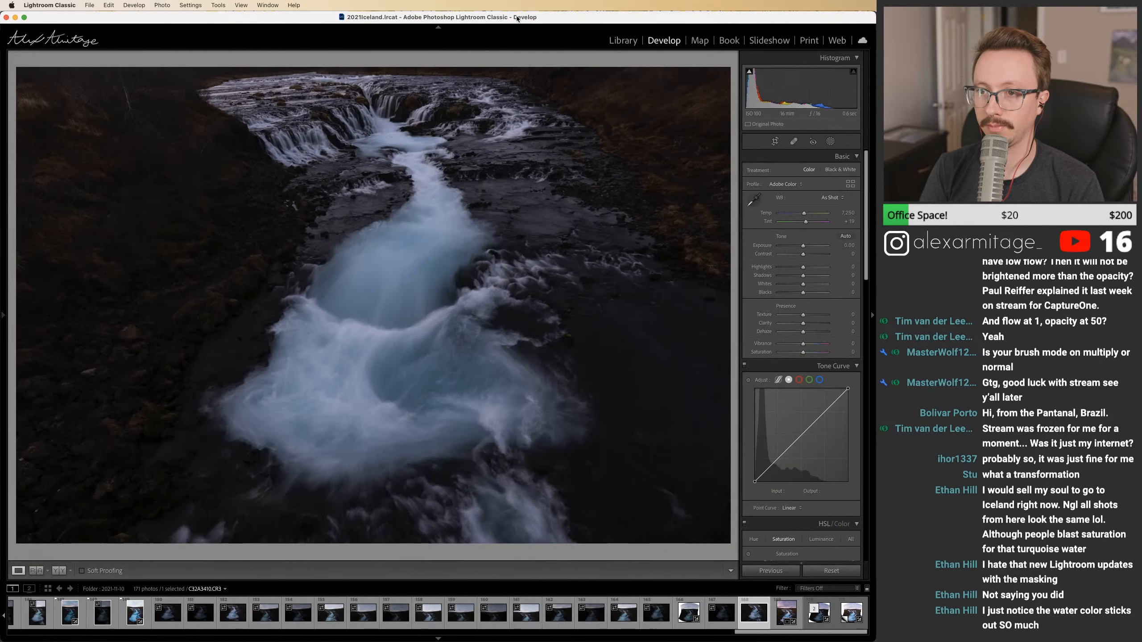
Step: View the edited waterfall photo, then open the uncropped panorama and examine its Blue Primary calibration settings
left_click(785, 615)
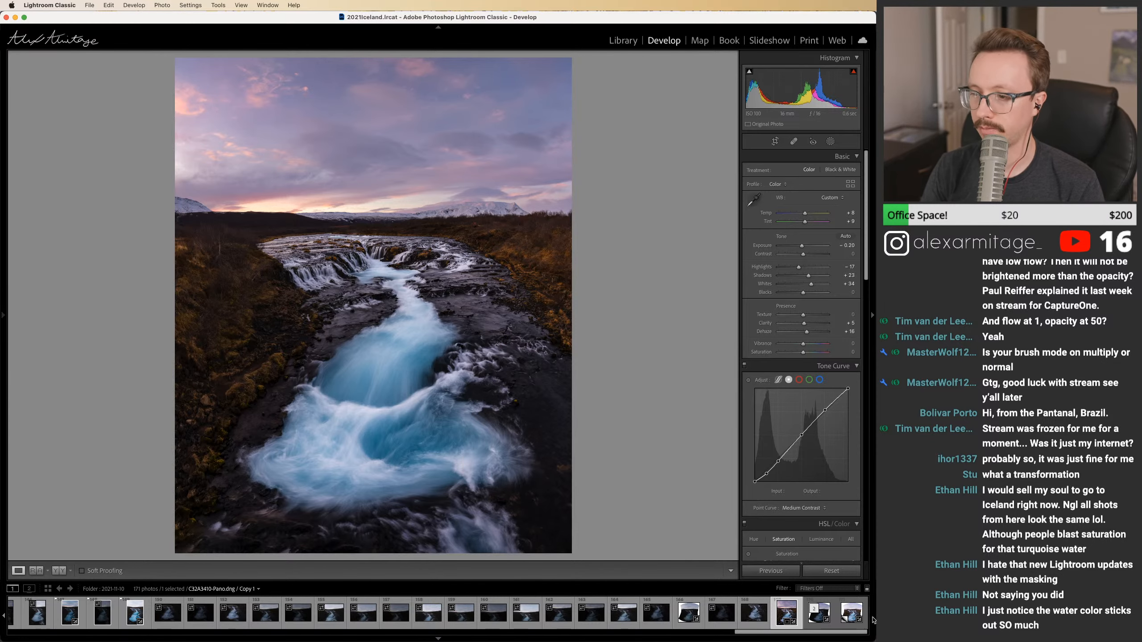
left_click(851, 613)
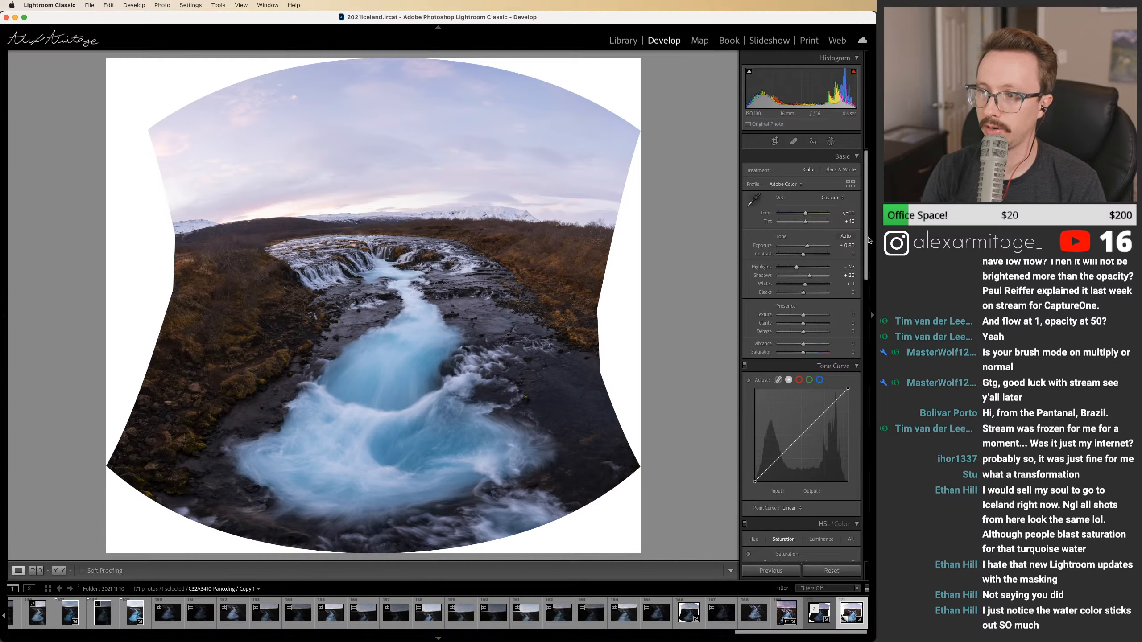
left_click_drag(866, 241, 867, 524)
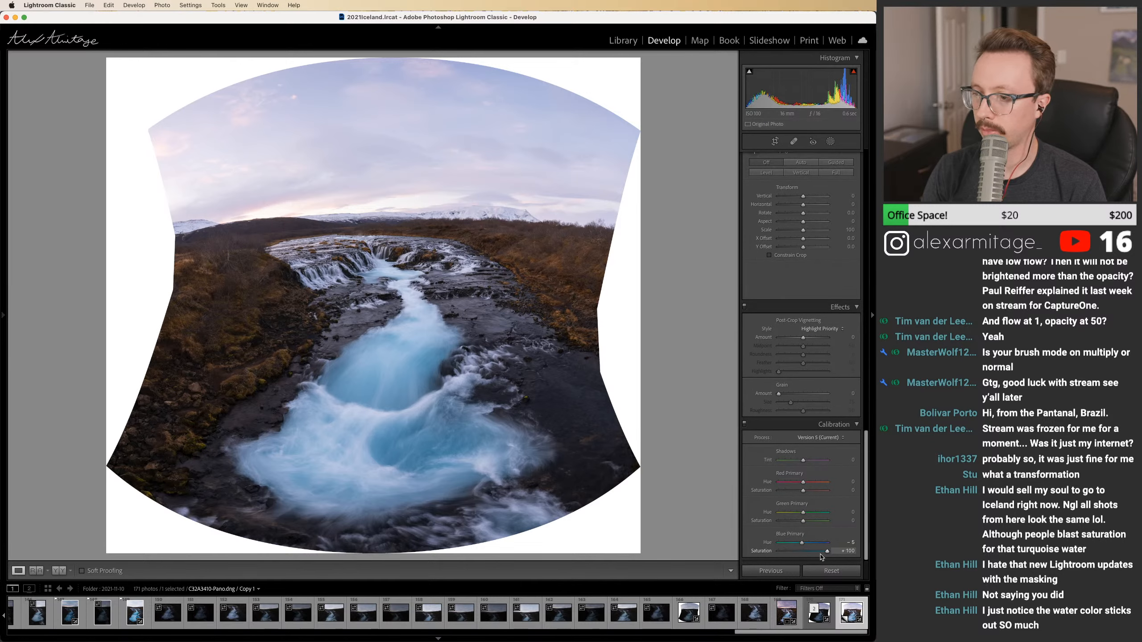
Step: Reset the uncropped panorama's Blue Primary Saturation to compare the water colour, restore it to +100, and return to the edited panorama
double_click(828, 552)
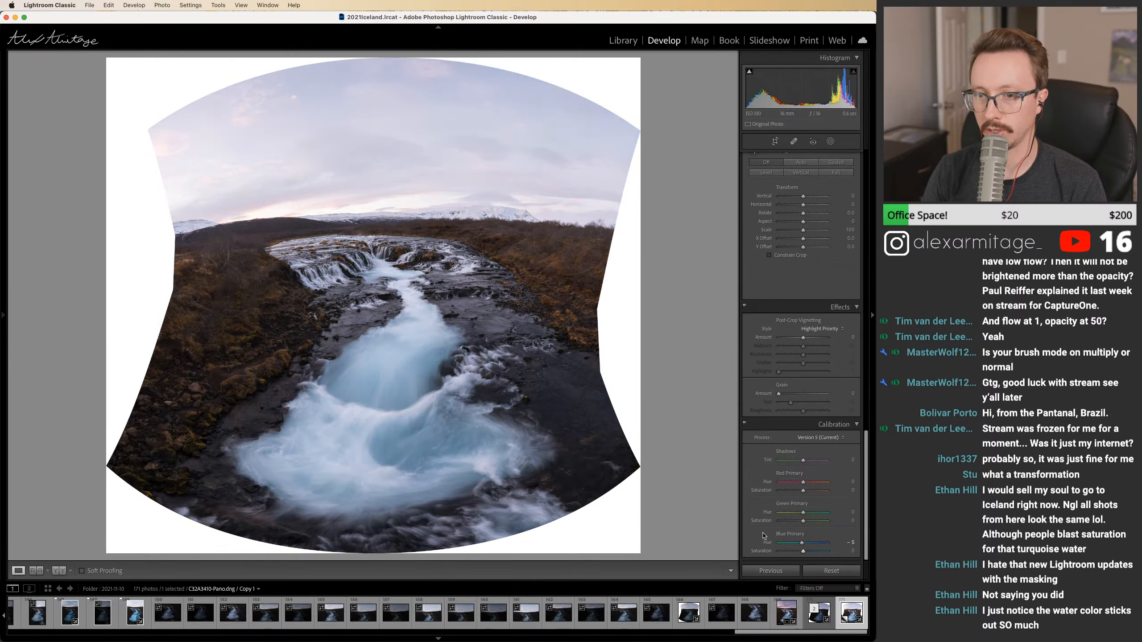
left_click_drag(803, 551, 866, 322)
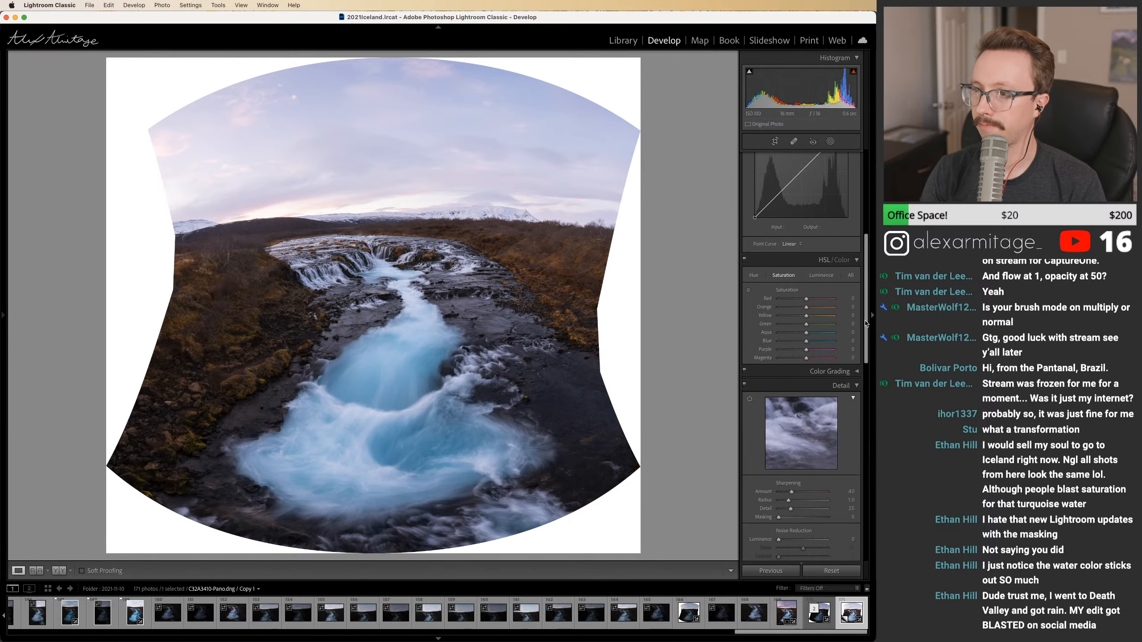
left_click(784, 615)
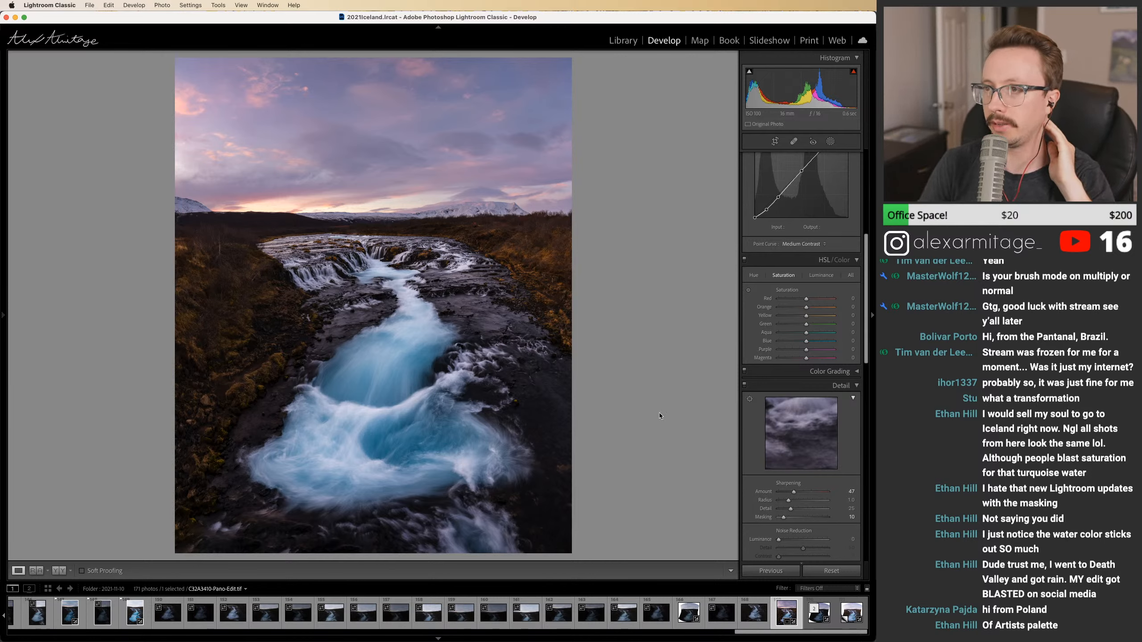
Step: Examine the edited panorama's list of masks, leave masking, and view the photo in the Library before returning to Develop
left_click(827, 144)
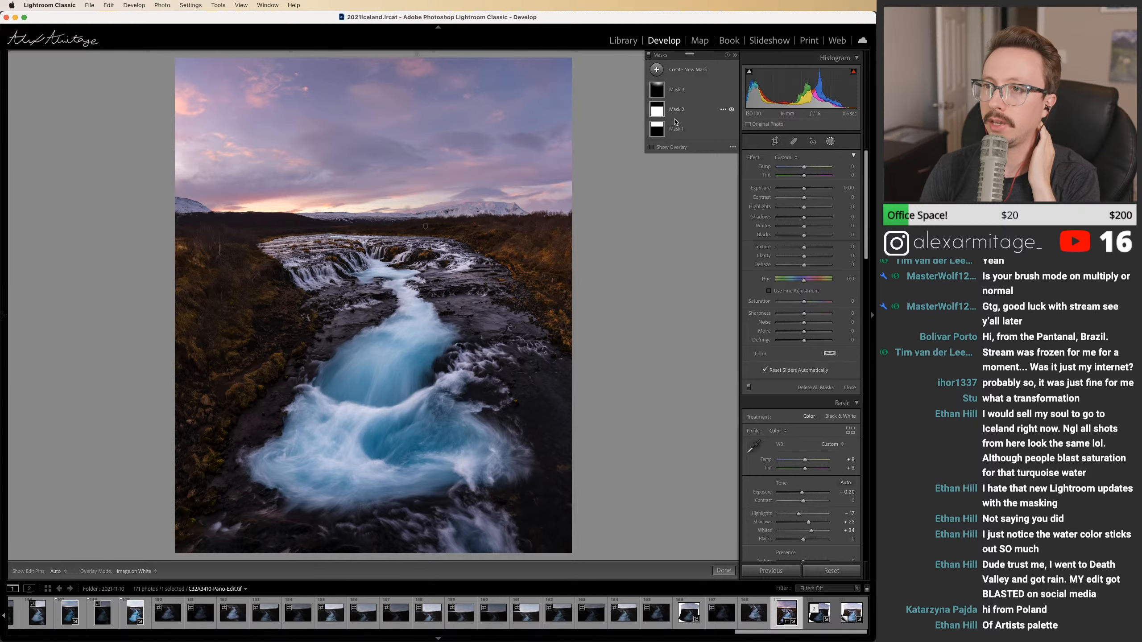
mouse_move(657, 101)
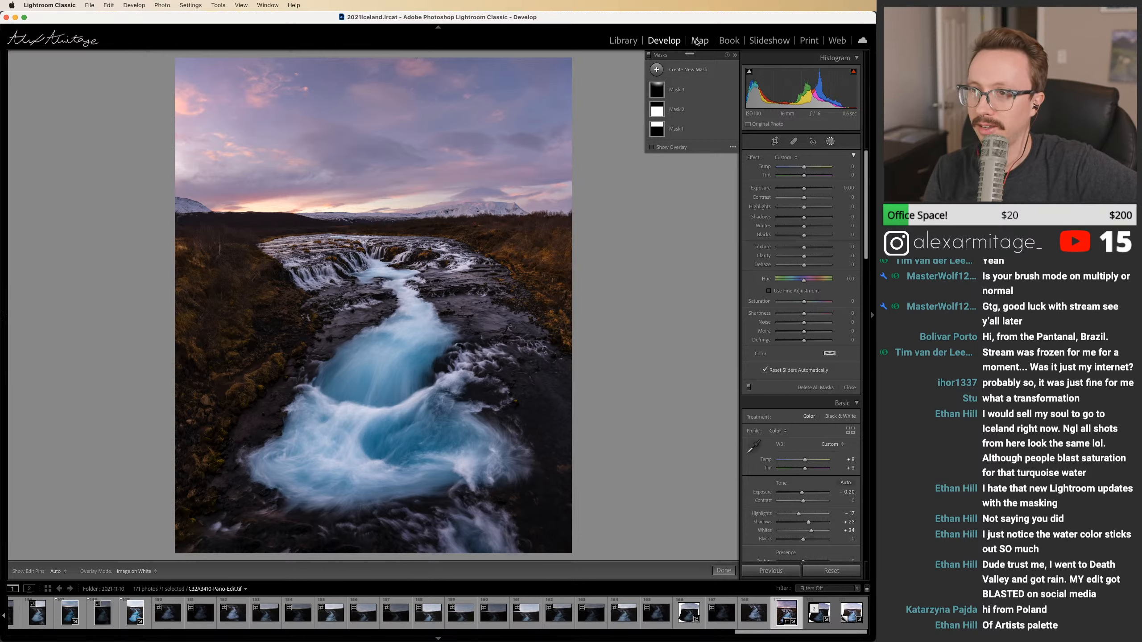
left_click(829, 143)
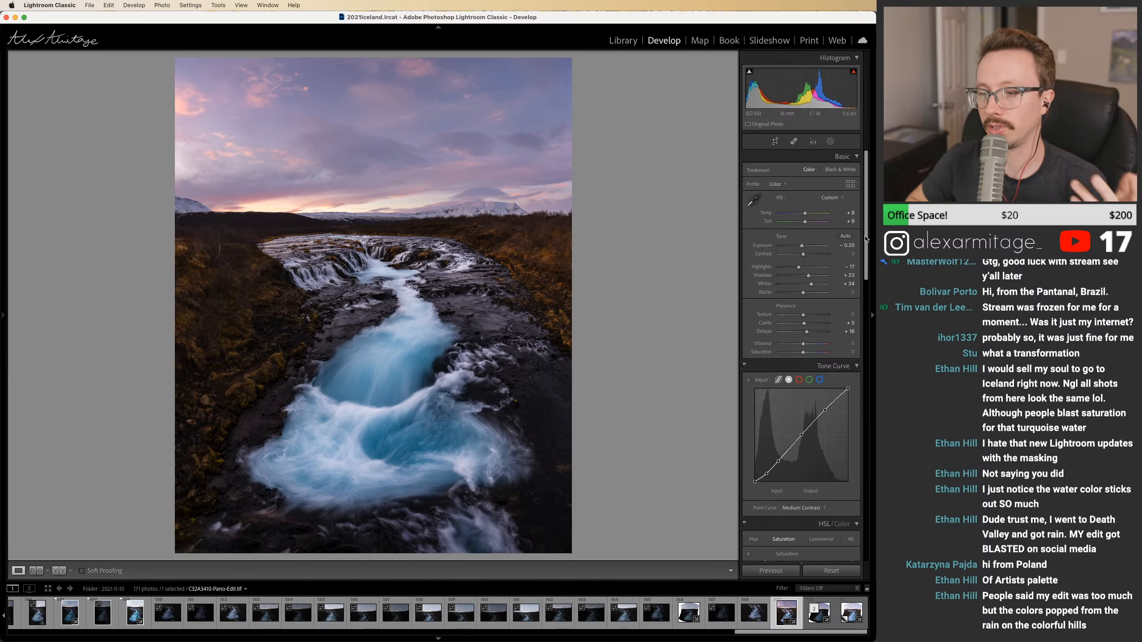
left_click(615, 41)
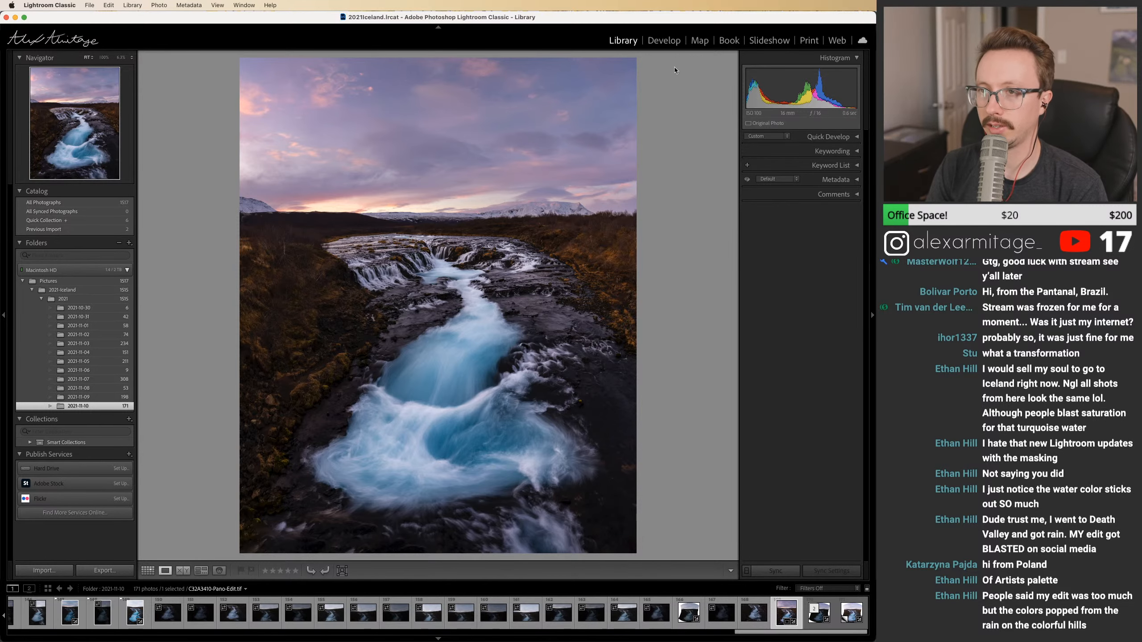
left_click(668, 42)
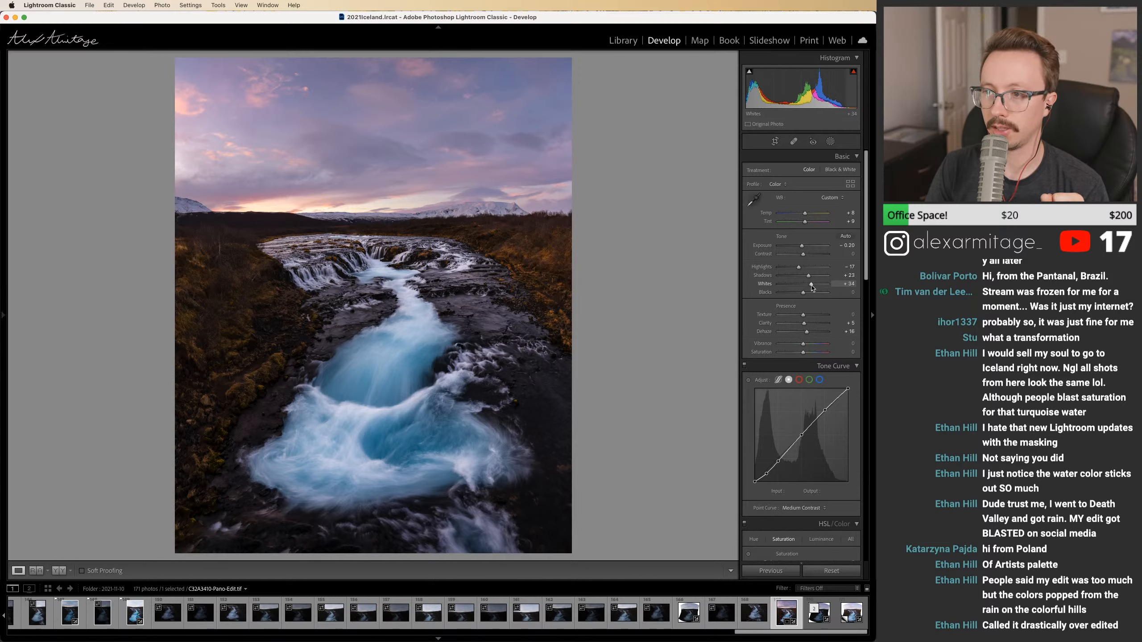
Step: Raise the edited panorama's Whites slightly while checking highlight clipping, and set Shadows to +24
left_click_drag(812, 288, 815, 287)
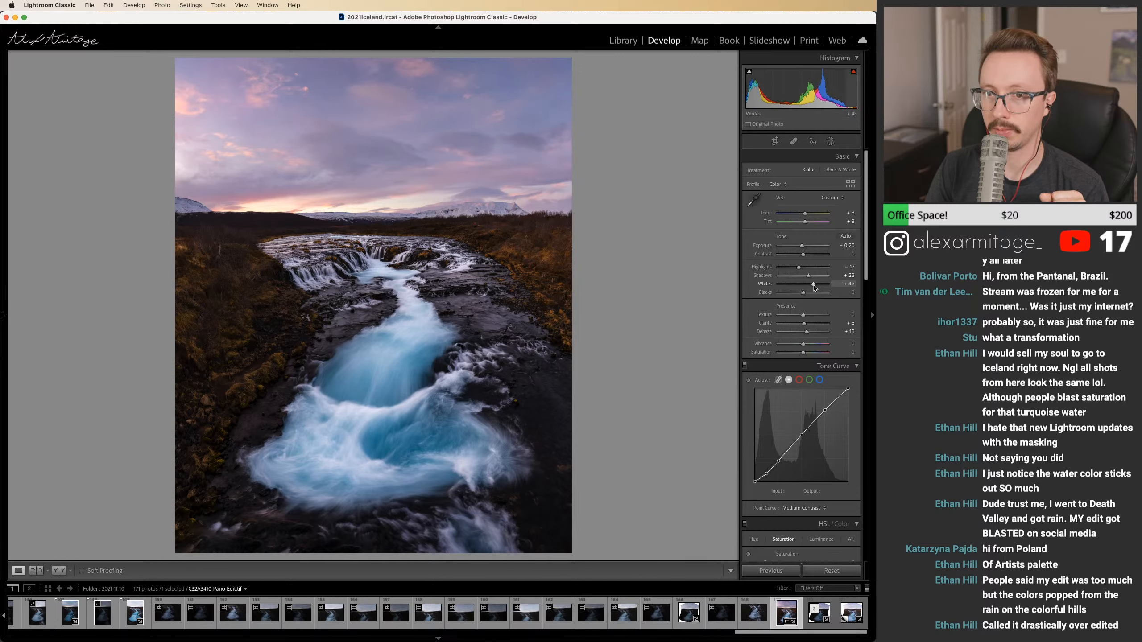
mouse_move(851, 71)
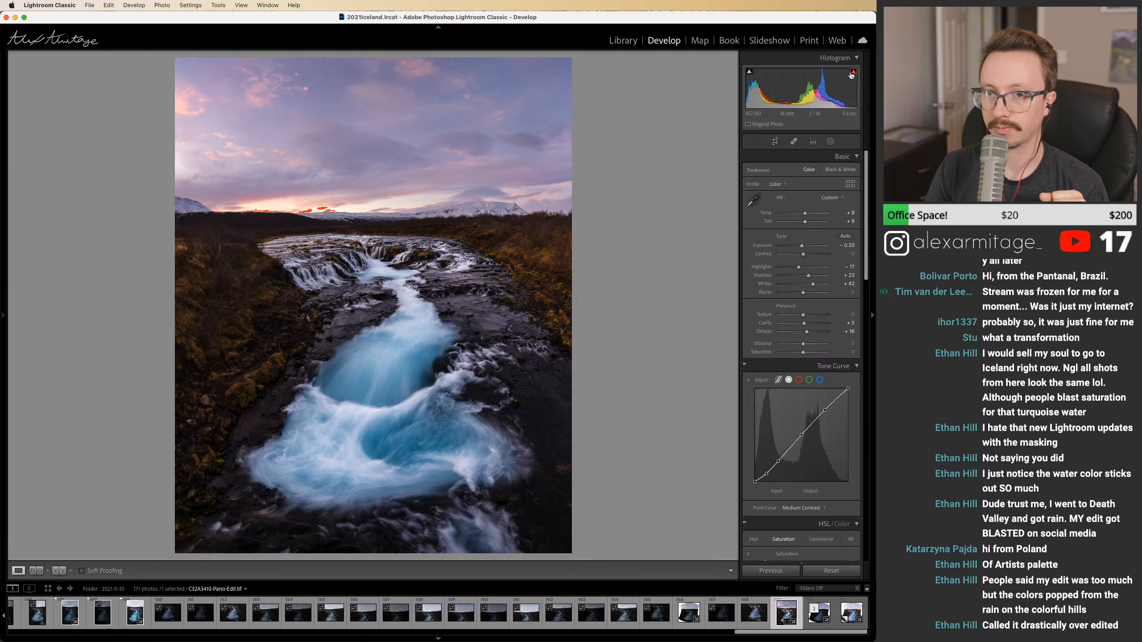
left_click_drag(815, 287, 813, 287)
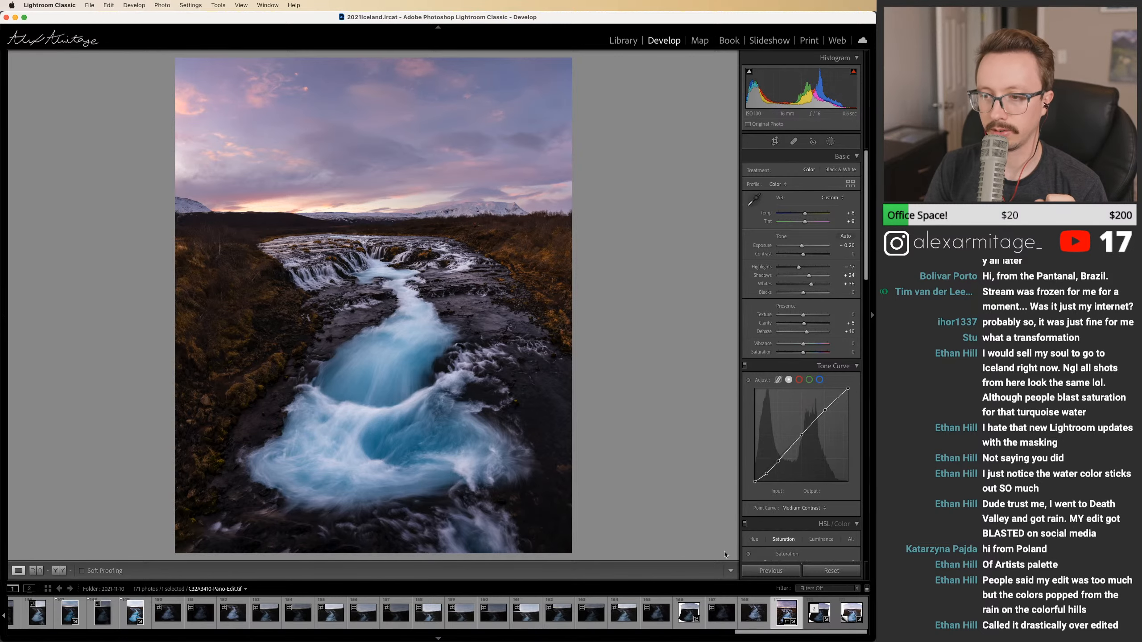
Step: View the edited panorama in the Library, followed by its raw source frames C32A3410.CR3 and C32A3407.CR3
left_click(622, 40)
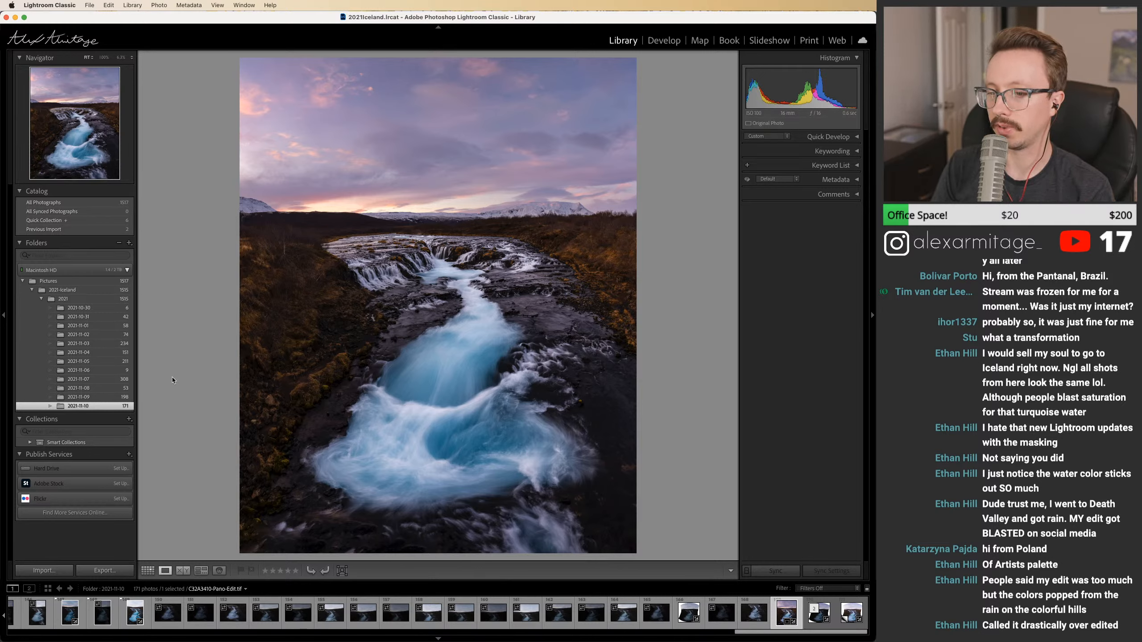
left_click(754, 613)
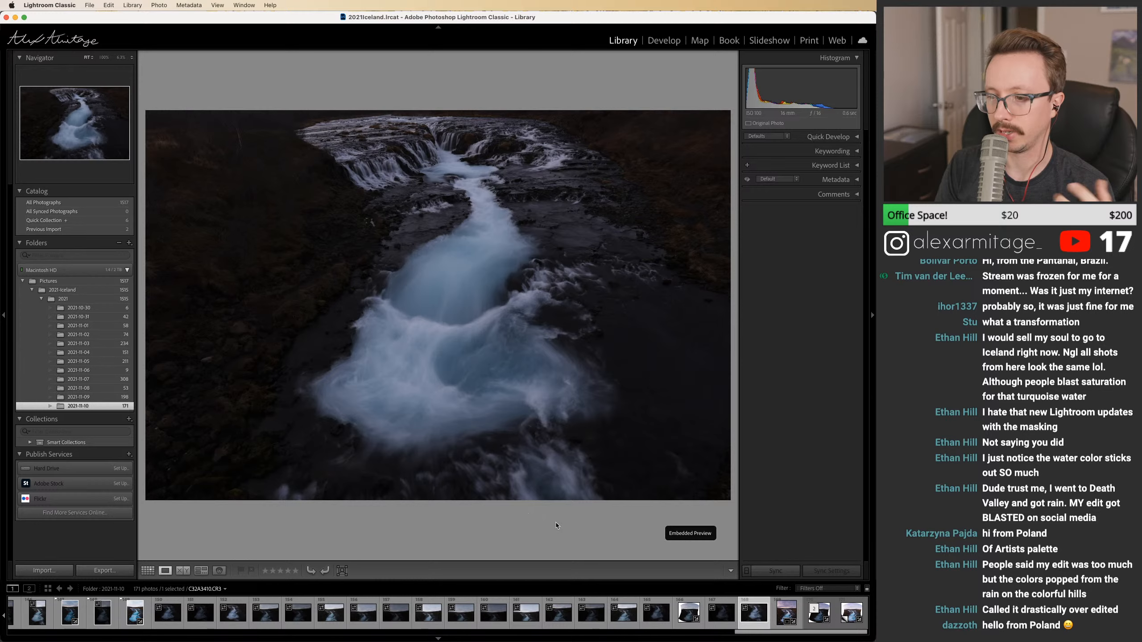
left_click(625, 624)
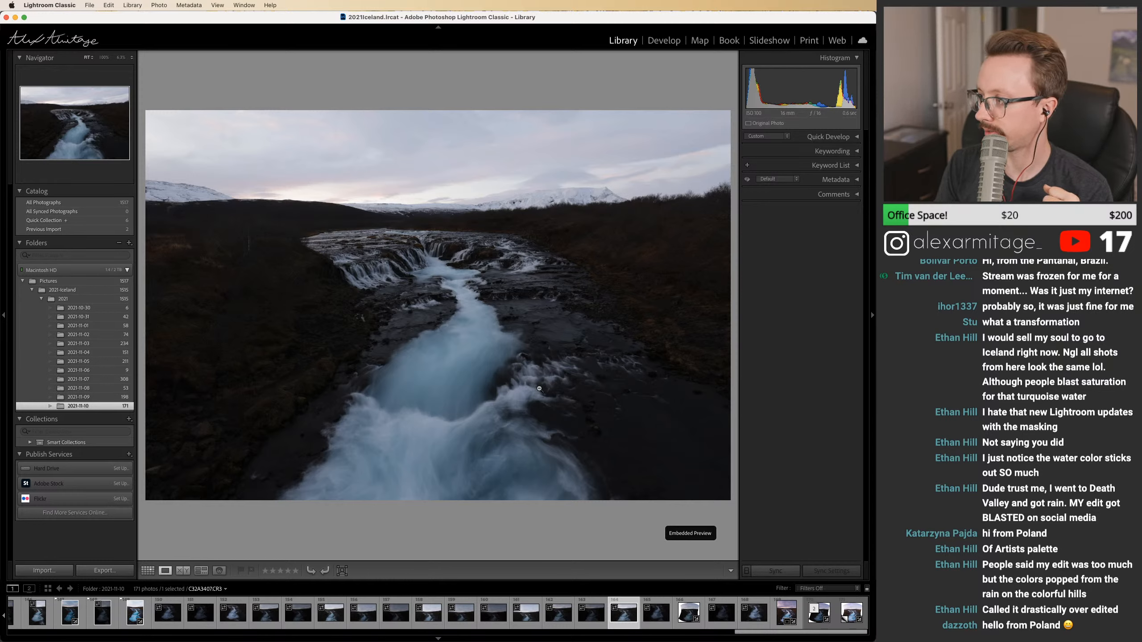
Step: Open the 2021-11-09 folder, look through Photoshop's recent files, and return to Lightroom Classic
left_click(98, 397)
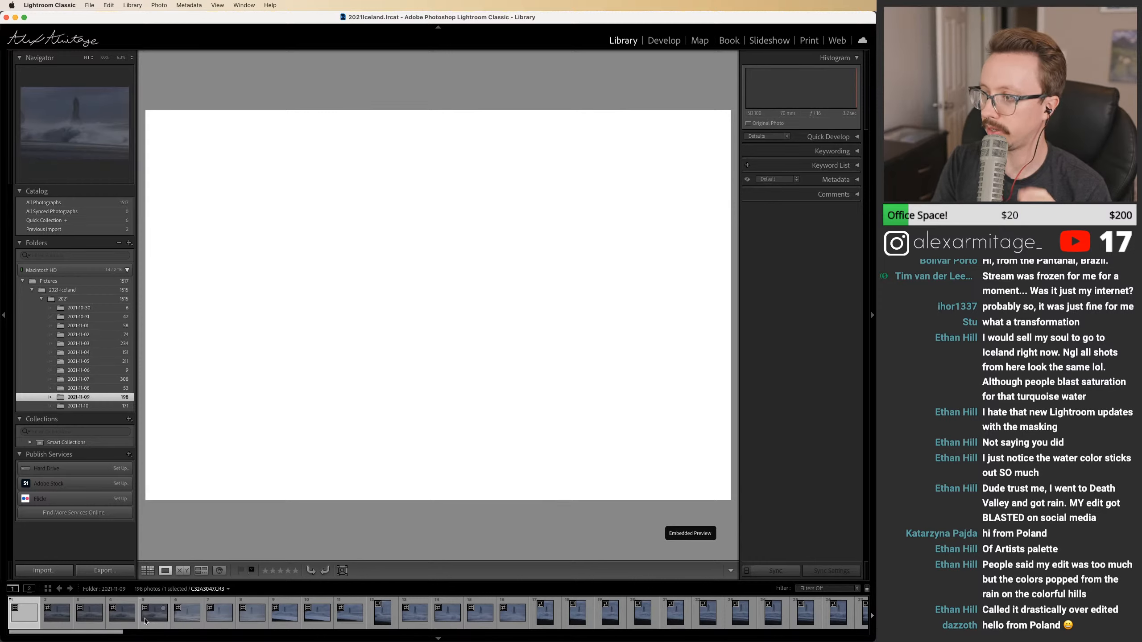
left_click_drag(102, 635, 792, 629)
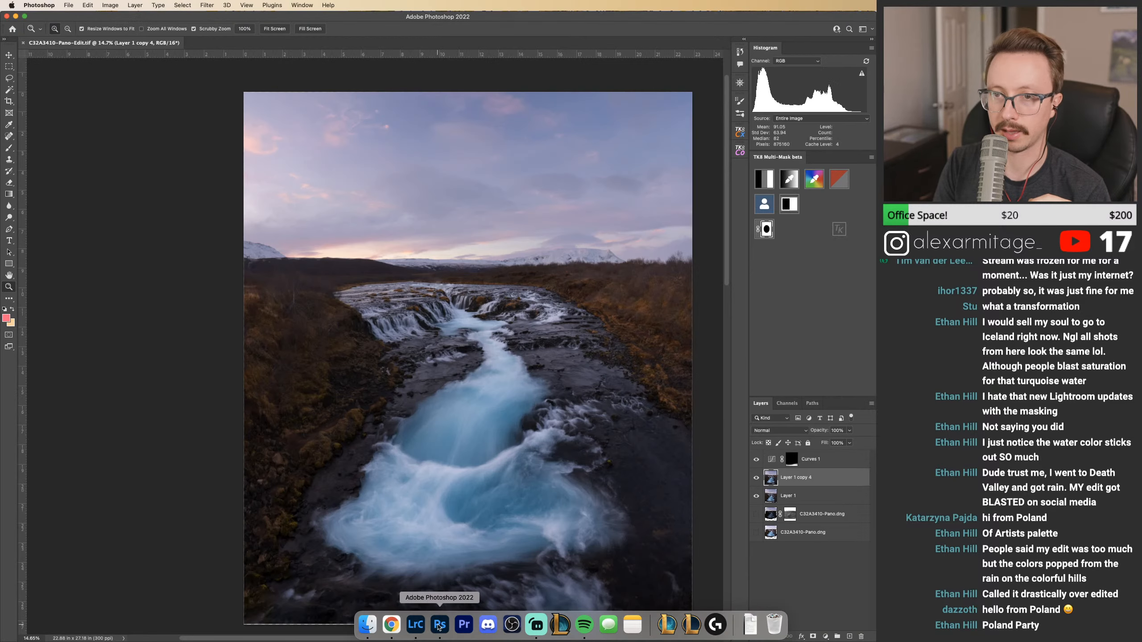
left_click(469, 621)
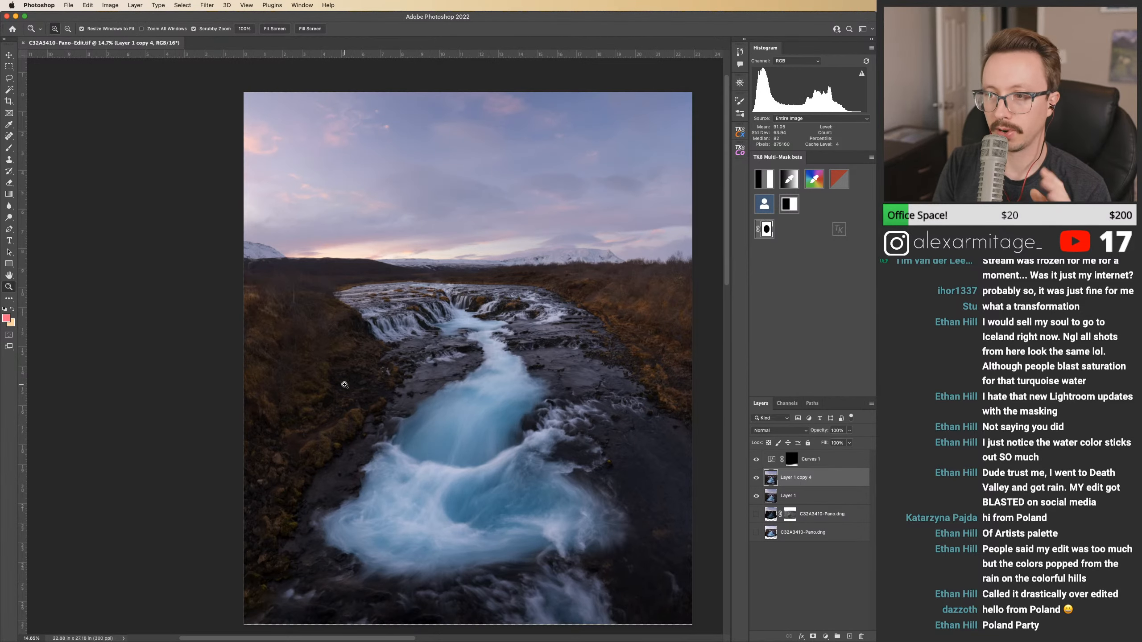
left_click(12, 29)
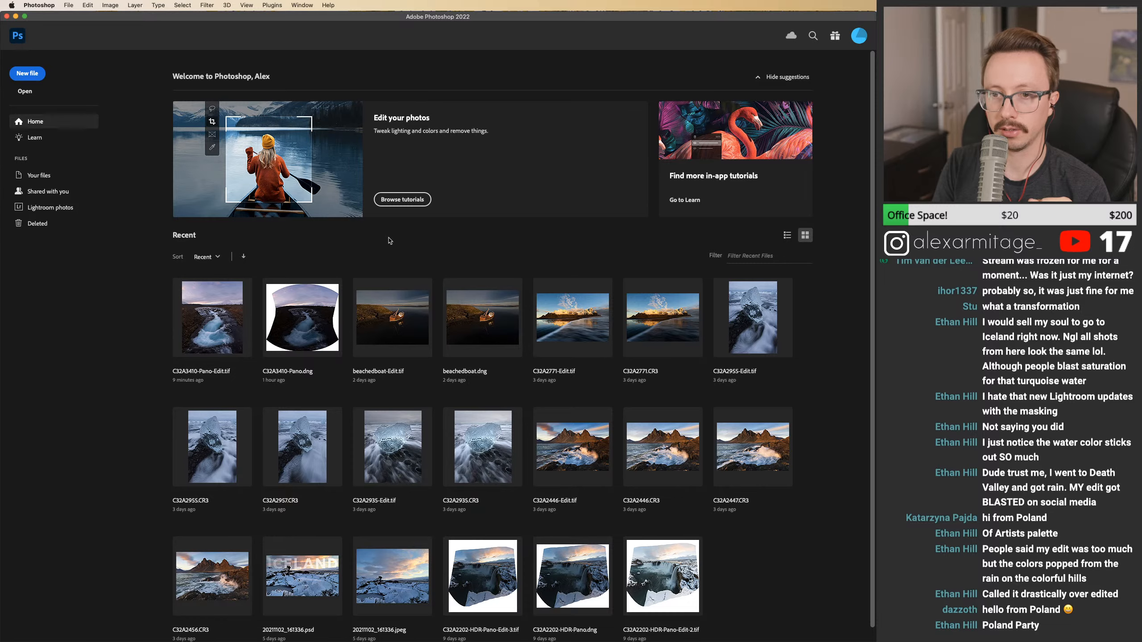
left_click(414, 627)
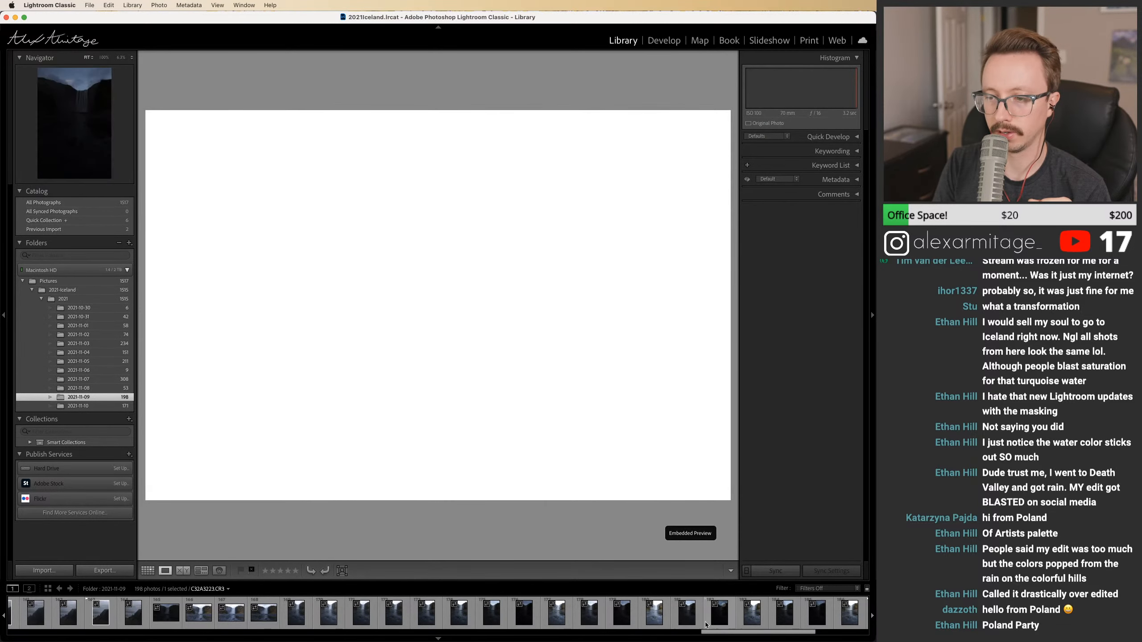
Step: Compare the vertical waterfall exposures C32A3237.CR3, C32A3233.CR3 and C32A3236.CR3 near the end of the 2021-11-09 folder
left_click_drag(724, 632, 776, 633)
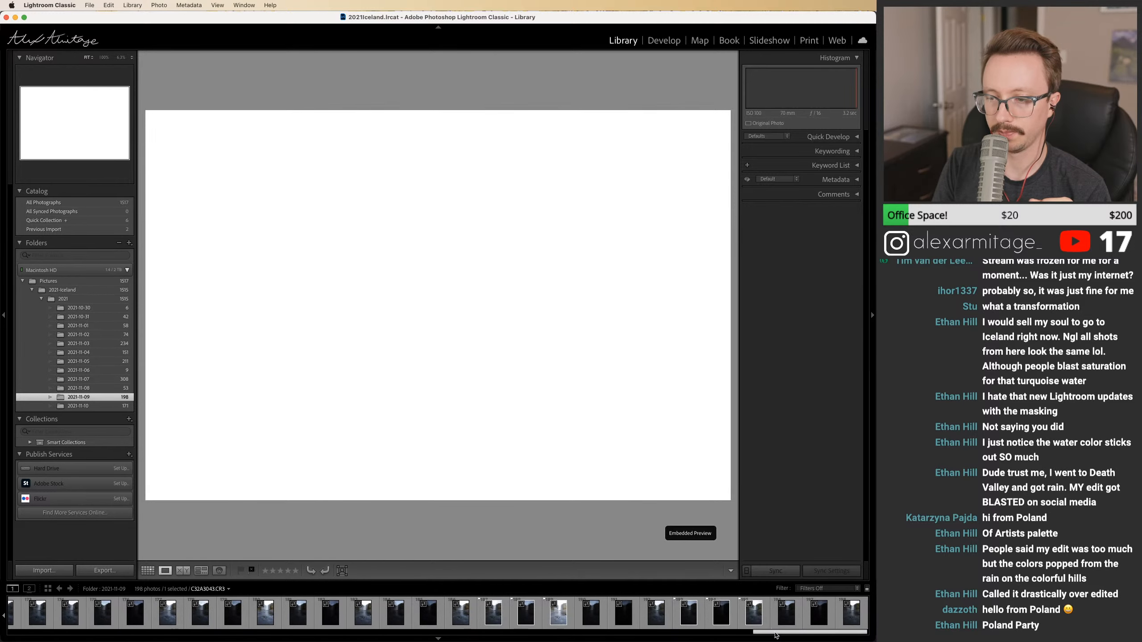
left_click(754, 625)
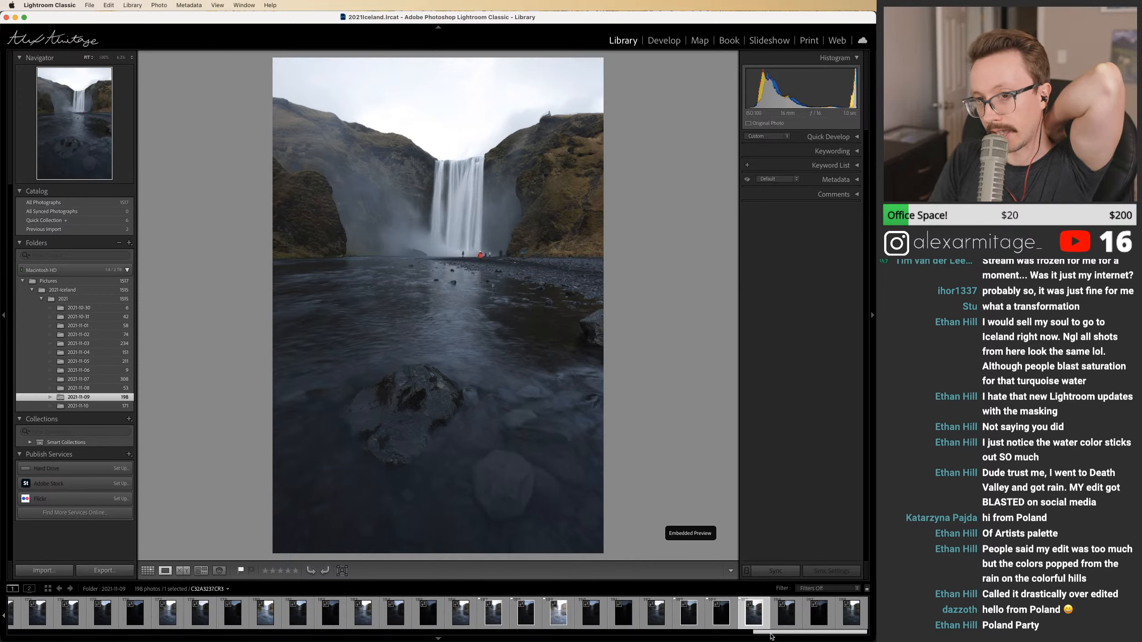
left_click(632, 624)
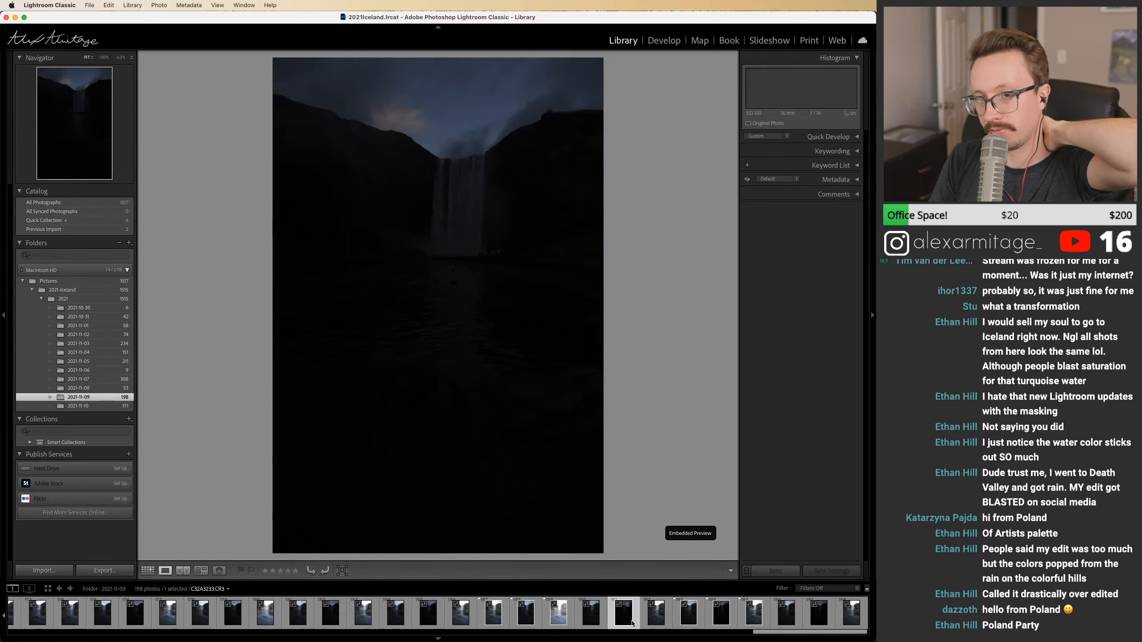
left_click(692, 621)
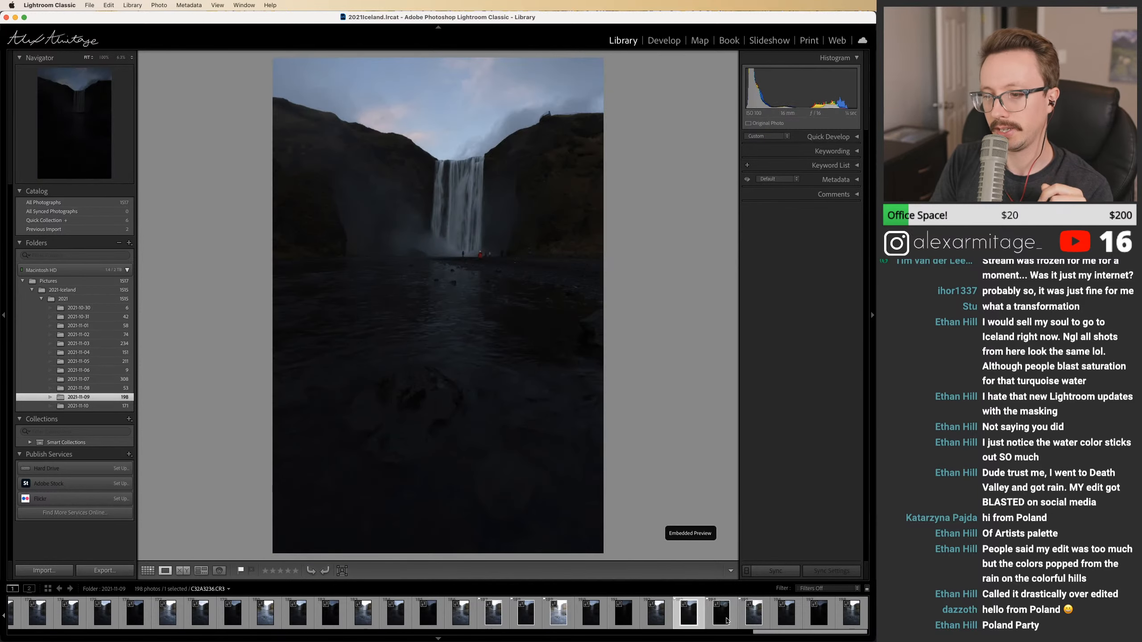
left_click(753, 621)
Step: Browse the earlier waterfall compositions, including C32A3209.CR3, C32A3225.CR3 and C32A3229.CR3, and return to C32A3237.CR3
left_click_drag(766, 636, 669, 624)
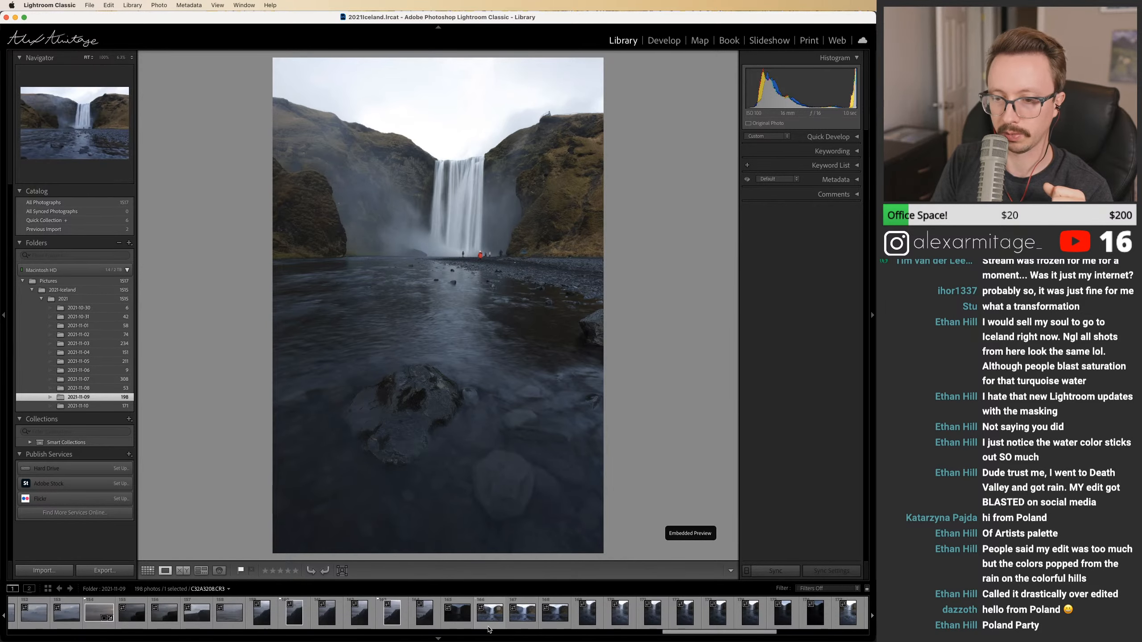
left_click(507, 622)
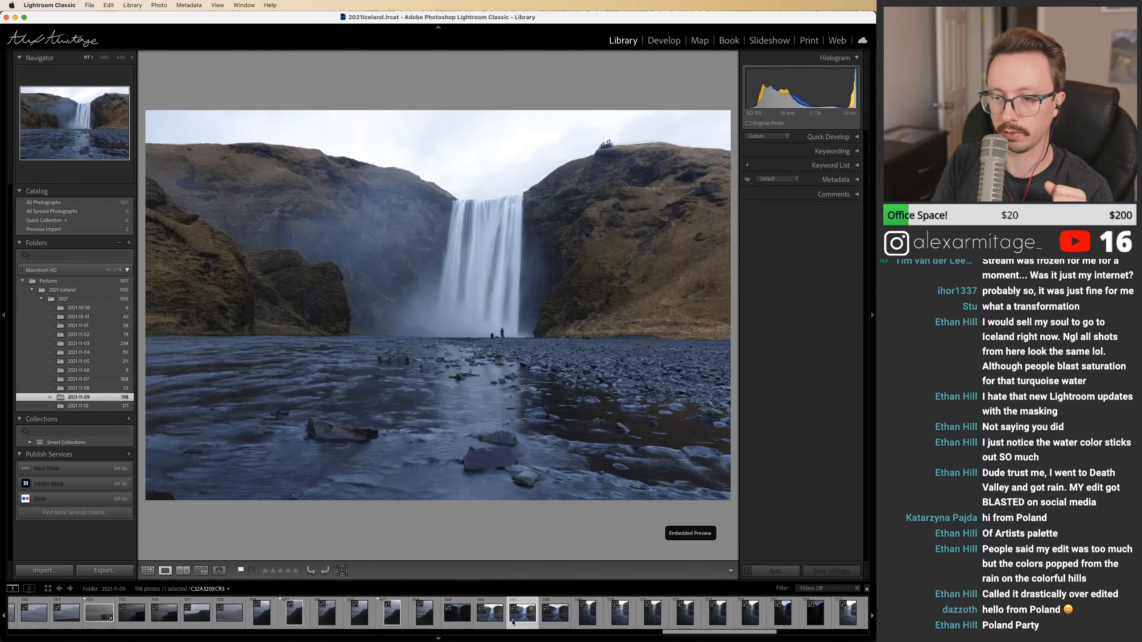
left_click(653, 621)
scroll(593, 620, "right", 5)
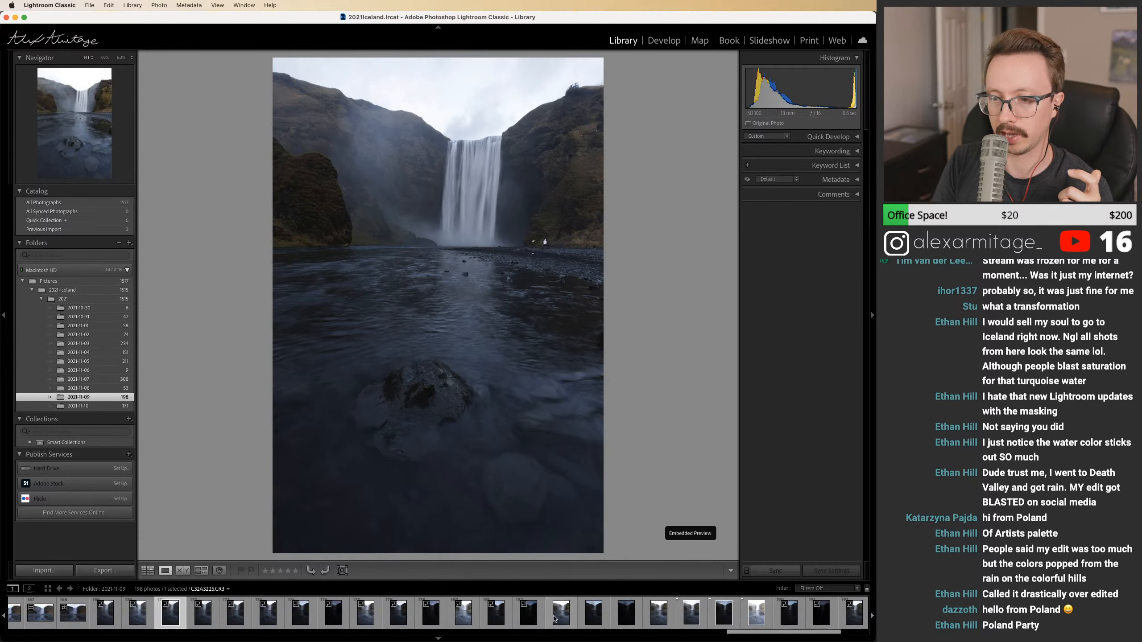
left_click(695, 623)
left_click_drag(744, 633, 754, 635)
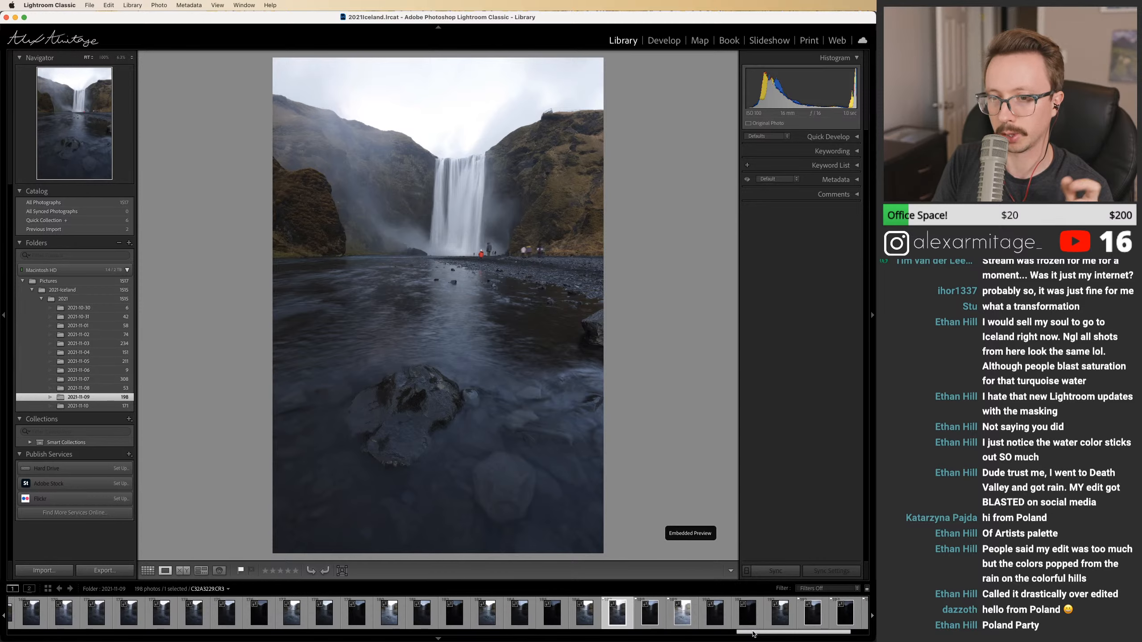
left_click_drag(754, 634, 786, 634)
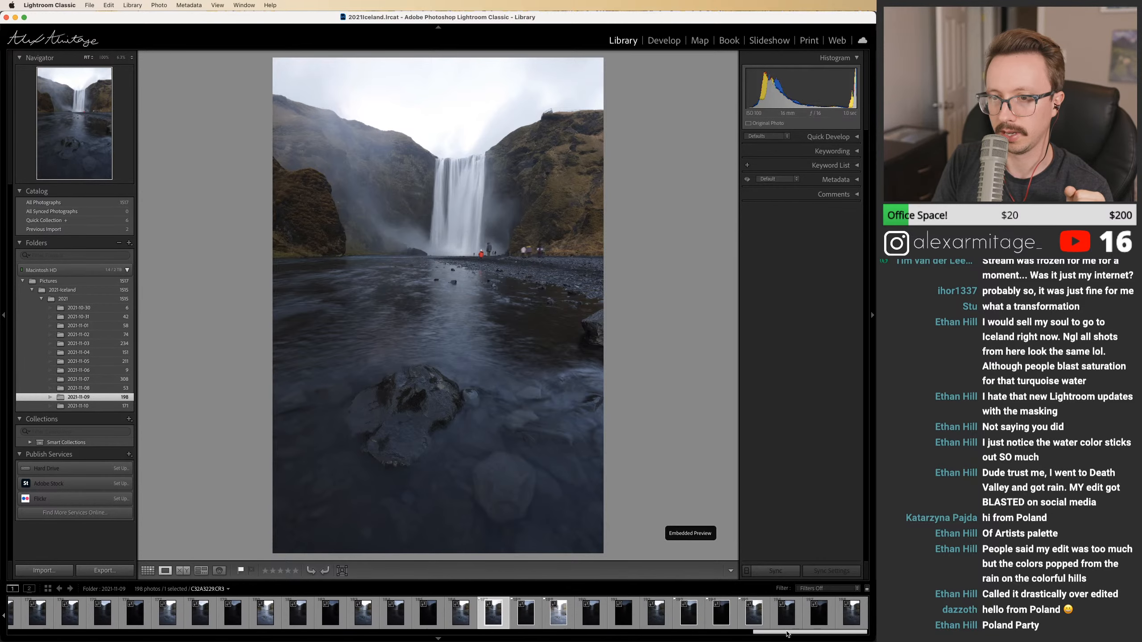
left_click(755, 624)
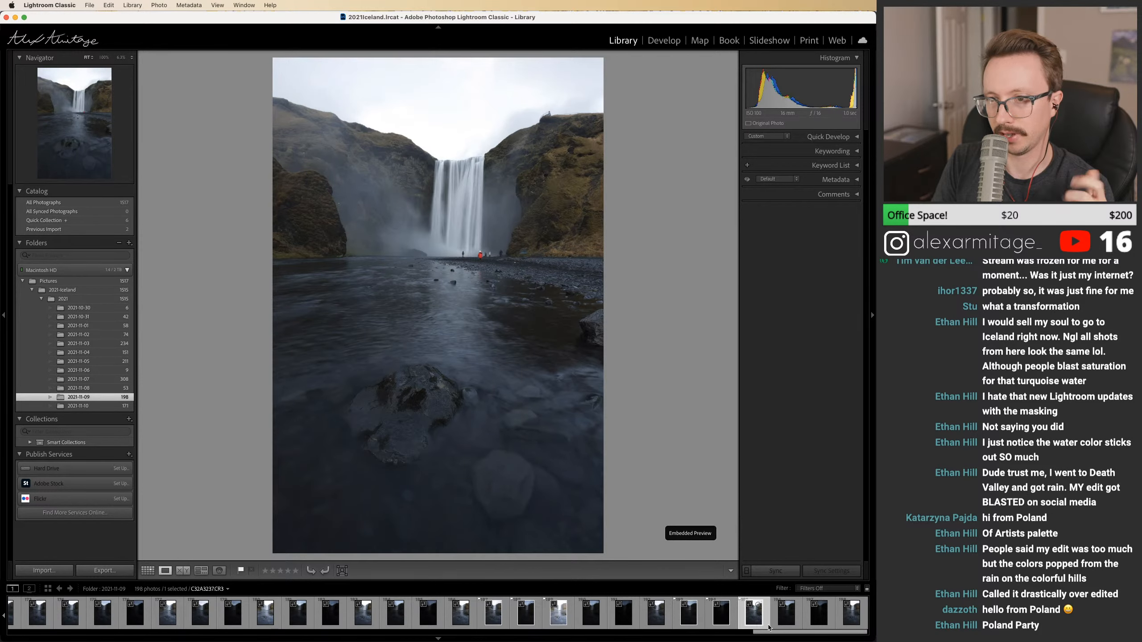
left_click_drag(788, 633, 776, 633)
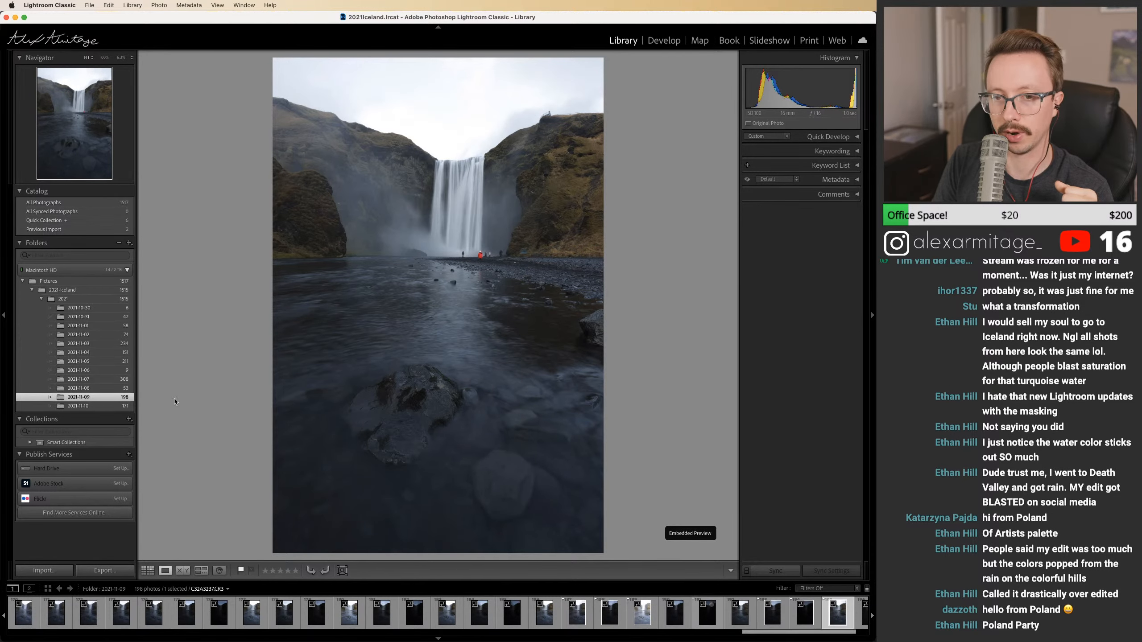
Step: Browse the 2021-11-07 and 2021-11-08 folders, viewing the mountain reflection photos C32A3036.CR3 and C32A3034.CR3
left_click(104, 379)
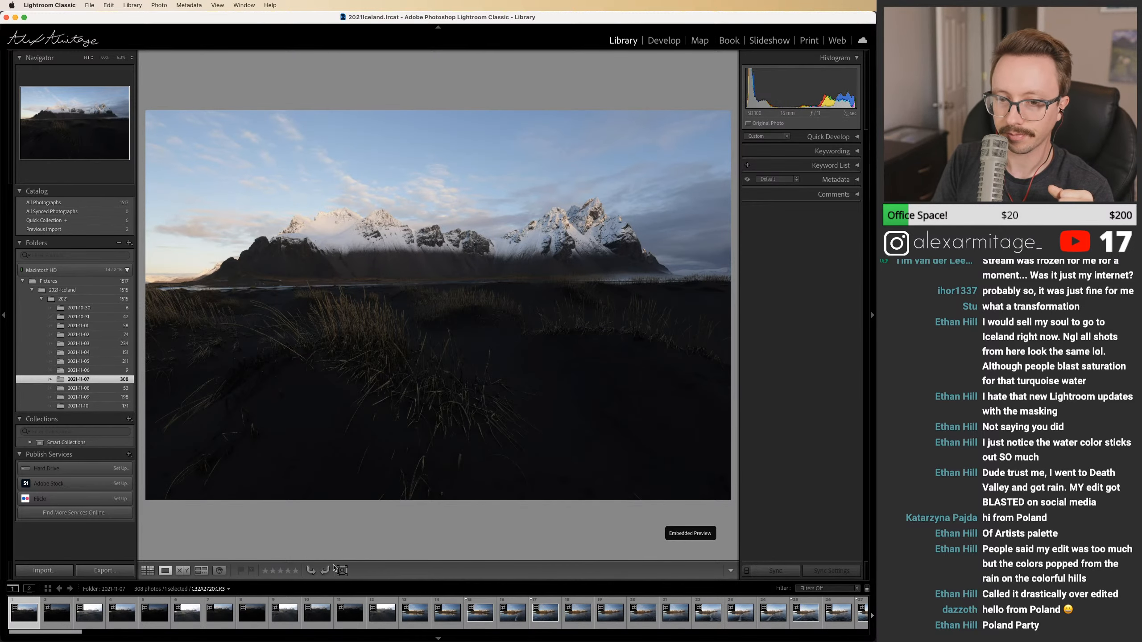
left_click_drag(75, 634, 725, 636)
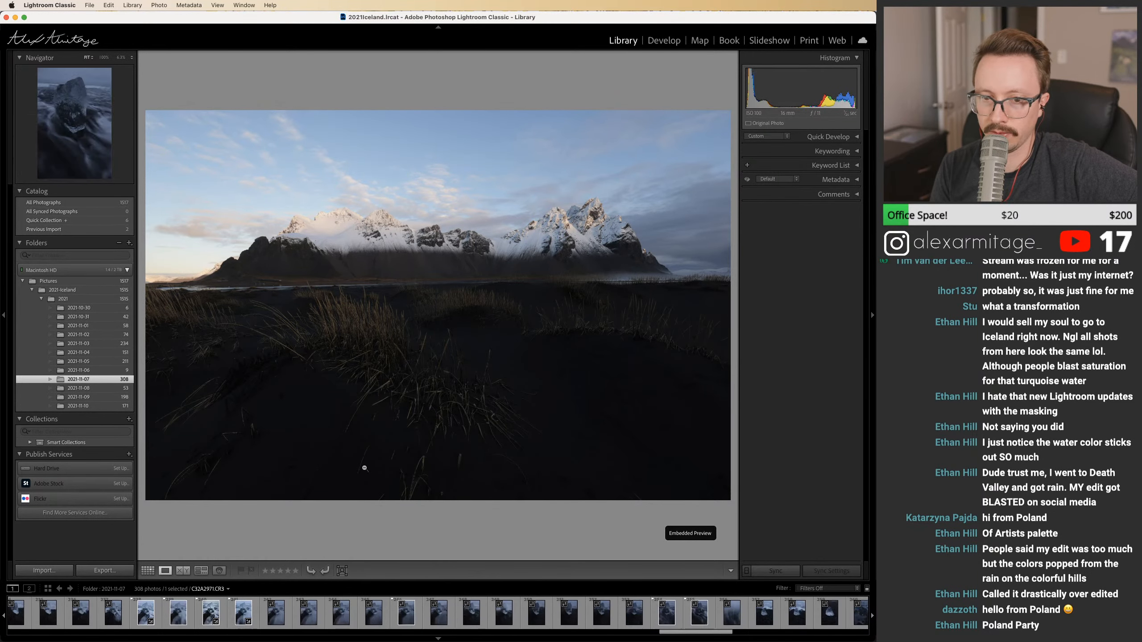
left_click(95, 388)
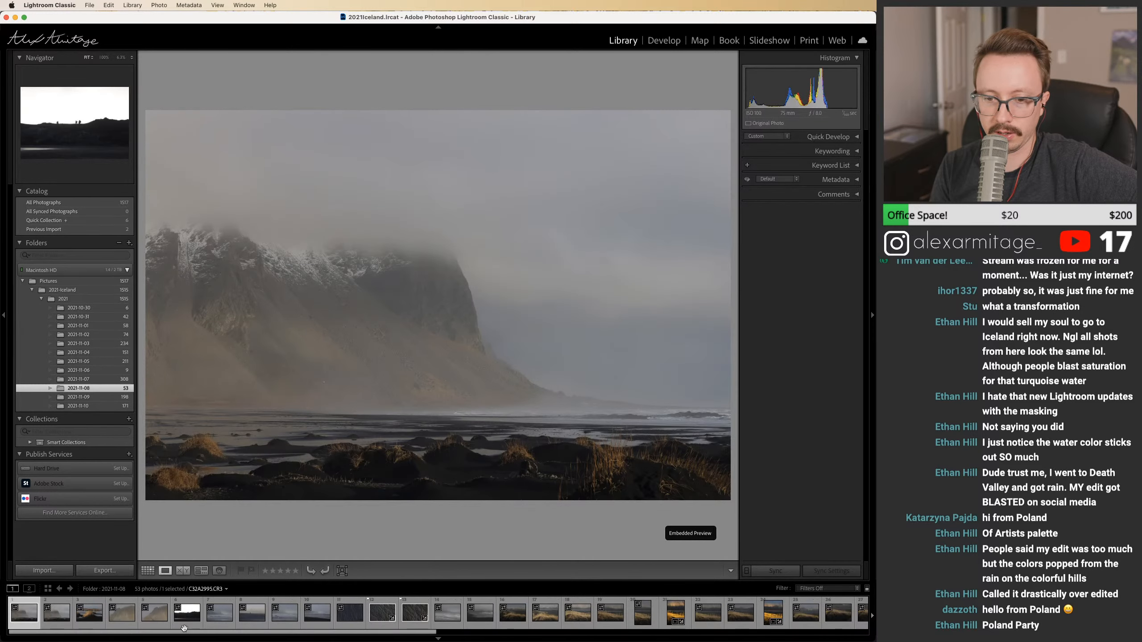
scroll(543, 622, "down", 3)
left_click(656, 611)
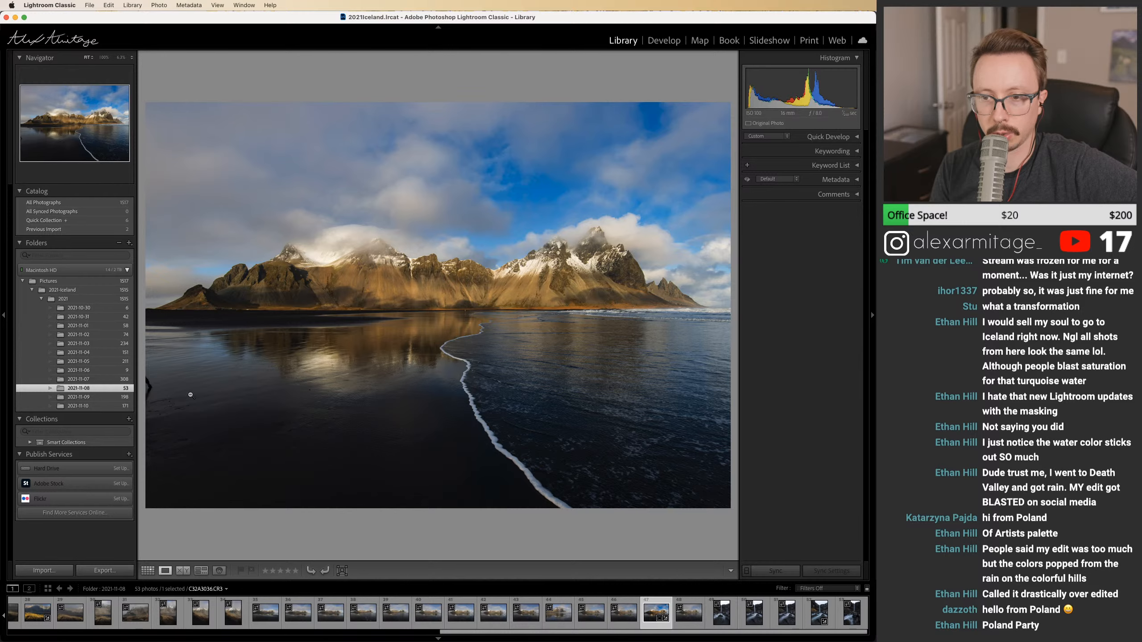
left_click(592, 621)
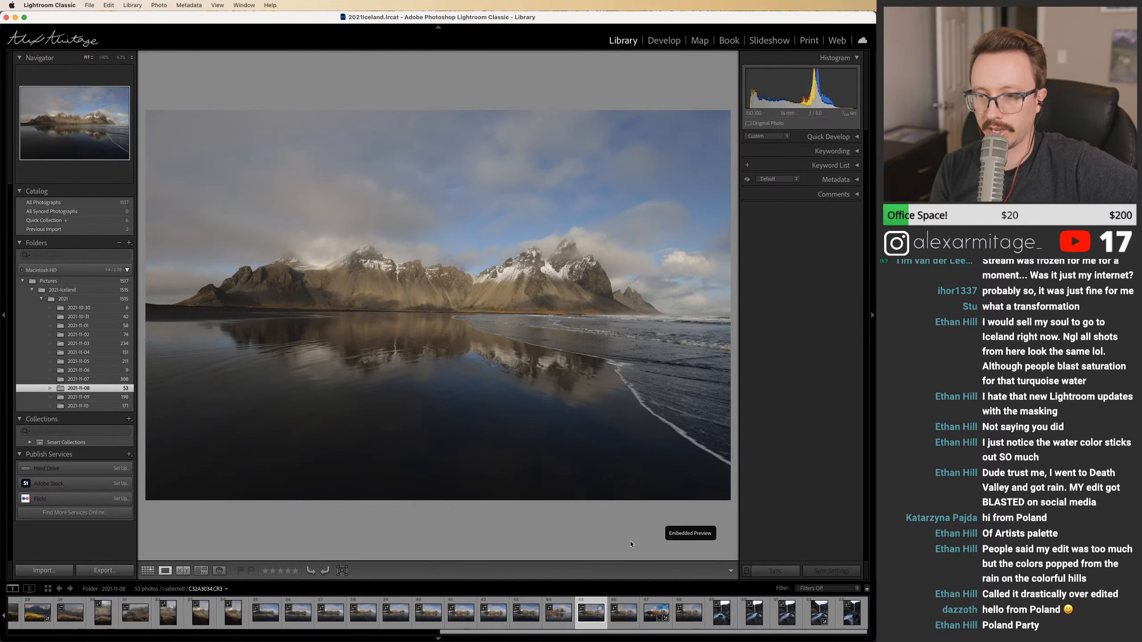
Step: Select the edited mountain reflection photo C32A3036.CR3 in the 2021-11-08 folder and open it for developing
key("Right")
key("Right")
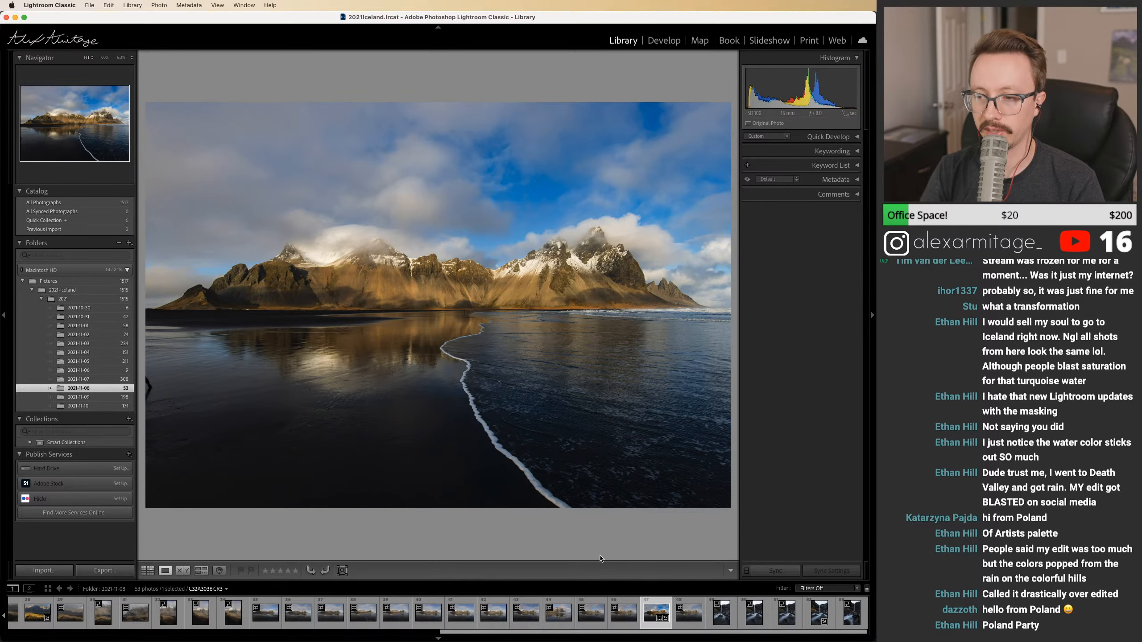
left_click(665, 41)
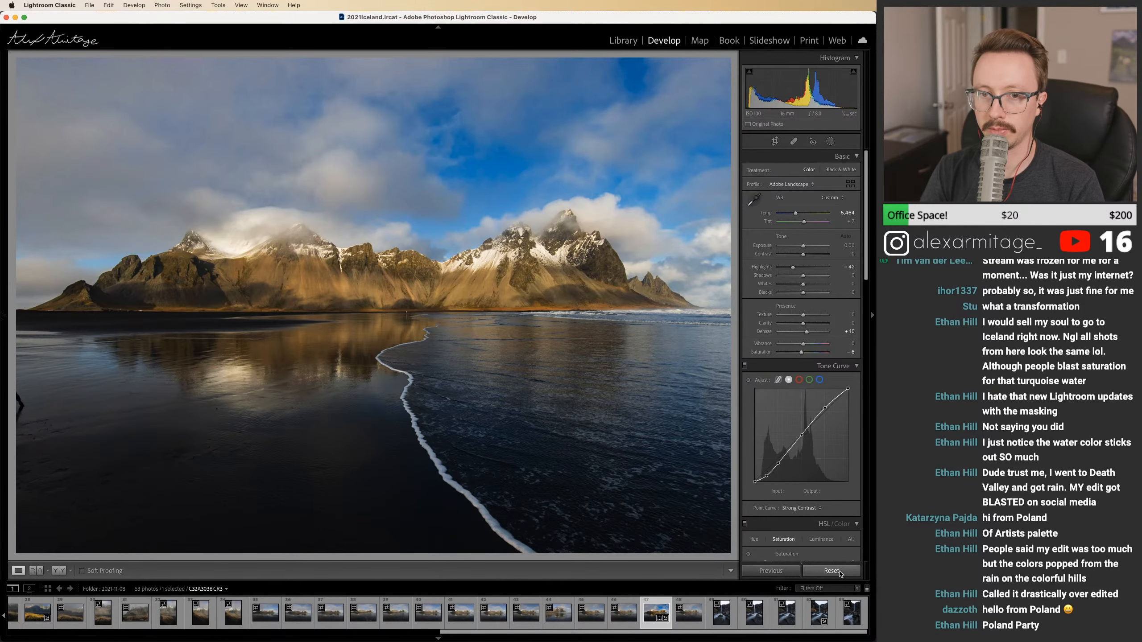
Step: Compare the photo's edit with its reset version, restore the edit, and inspect the distant shoreline up close
left_click(831, 571)
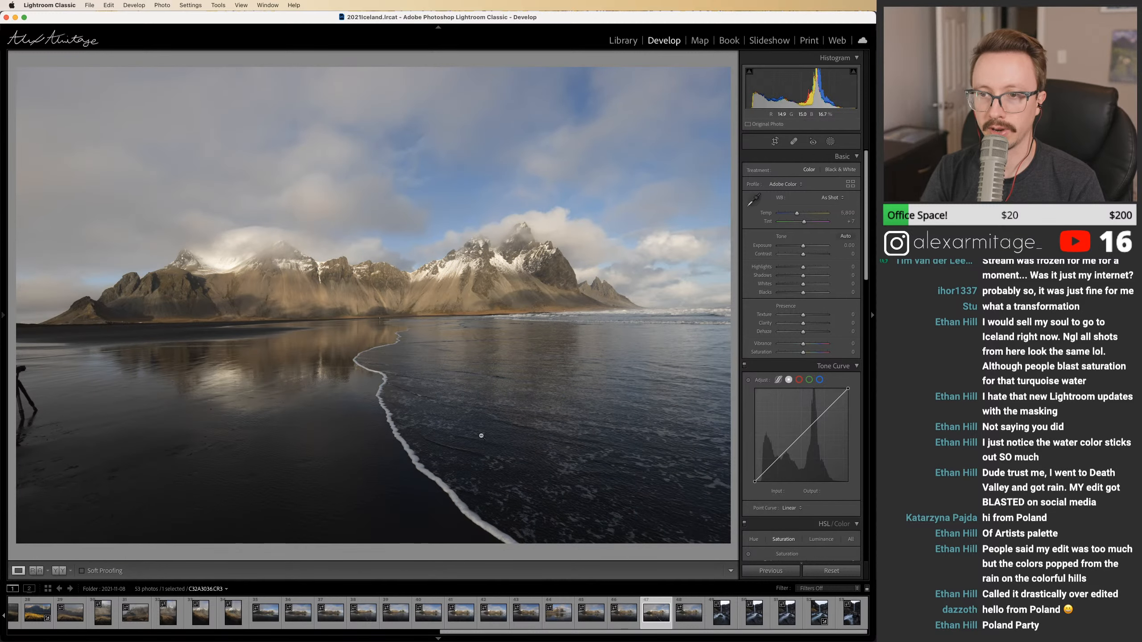
key("super+z")
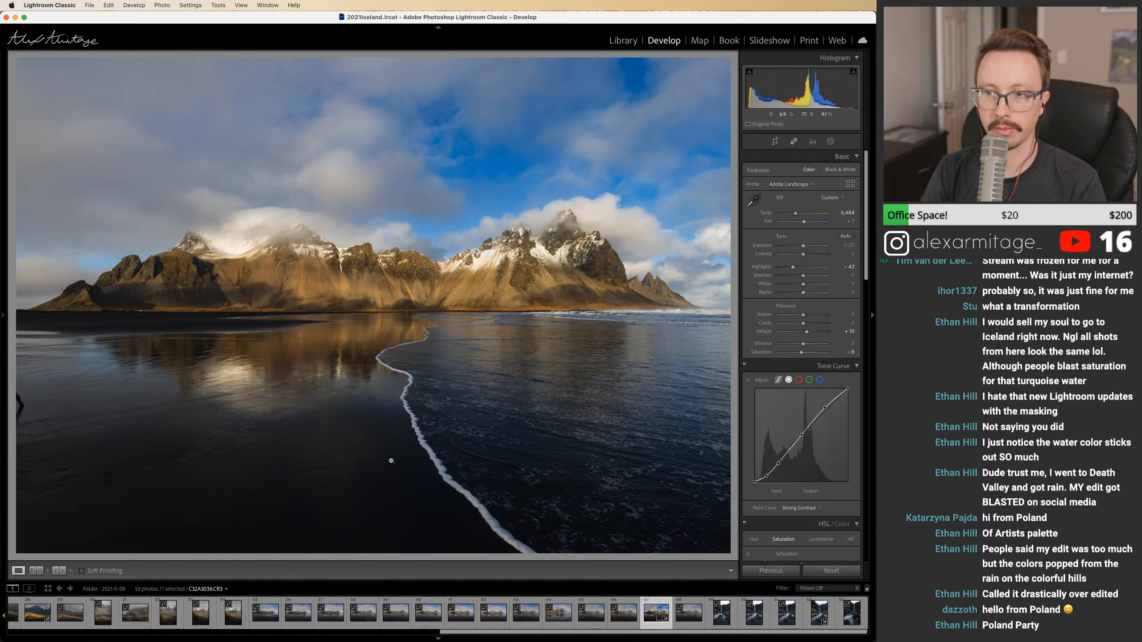
left_click(408, 319)
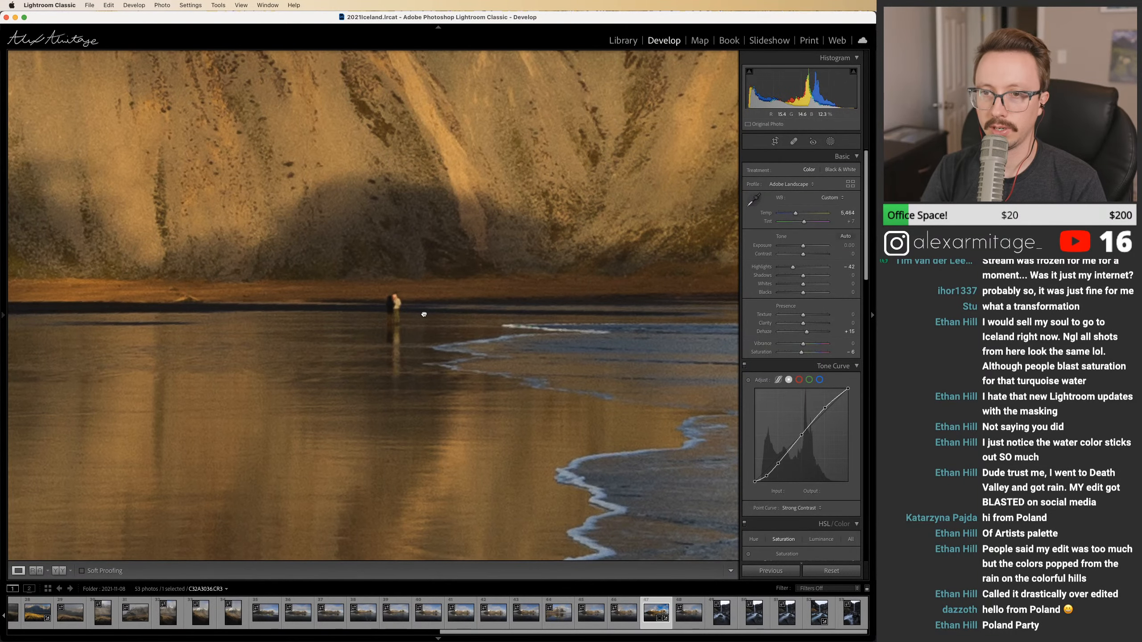
left_click(433, 334)
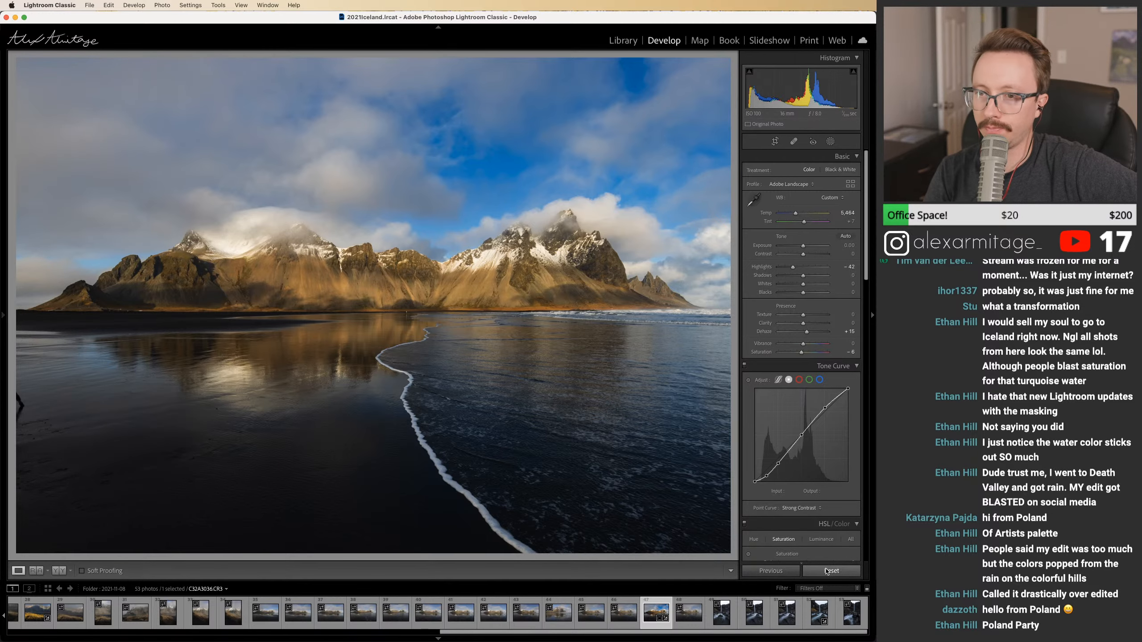
Step: Reset the photo's edits, set the temperature to 5,521, and apply the Adobe Landscape profile
left_click(826, 571)
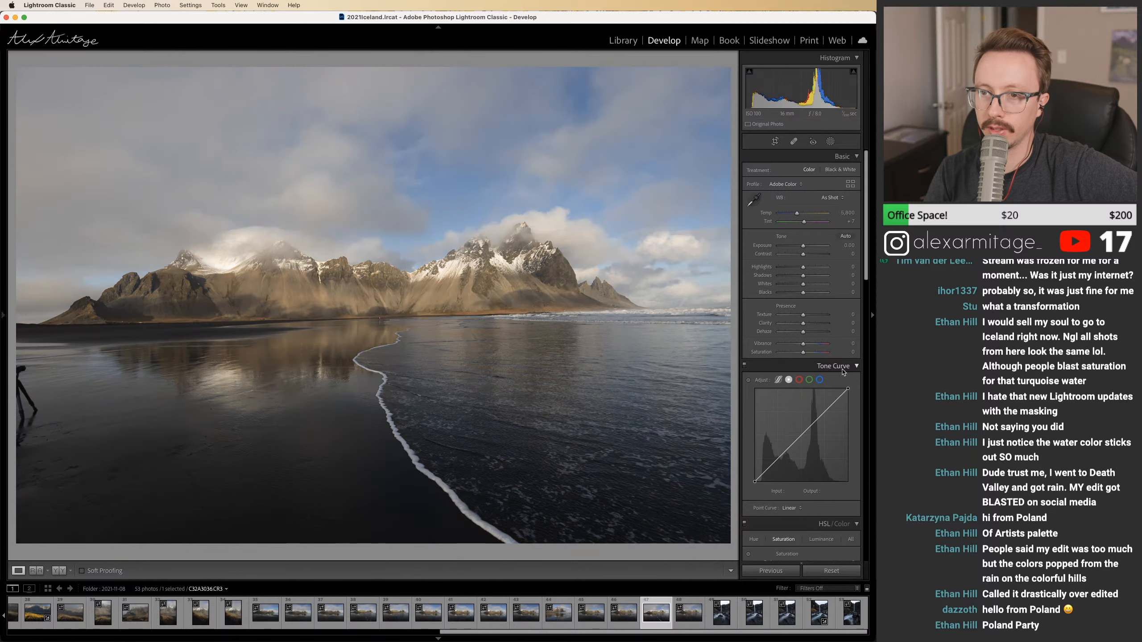
left_click_drag(797, 213, 795, 215)
left_click(785, 184)
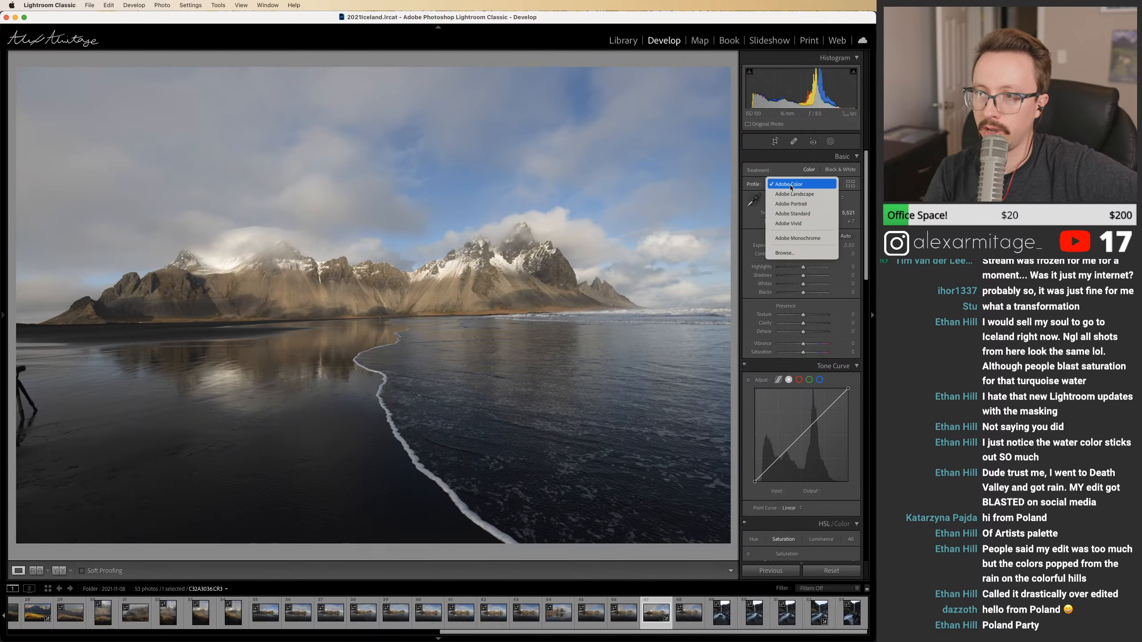
left_click(791, 199)
Step: Set the Blue Primary calibration to hue -10 and saturation +100, and the sharpening to amount 10 and detail 100
scroll(811, 550, "down", 15)
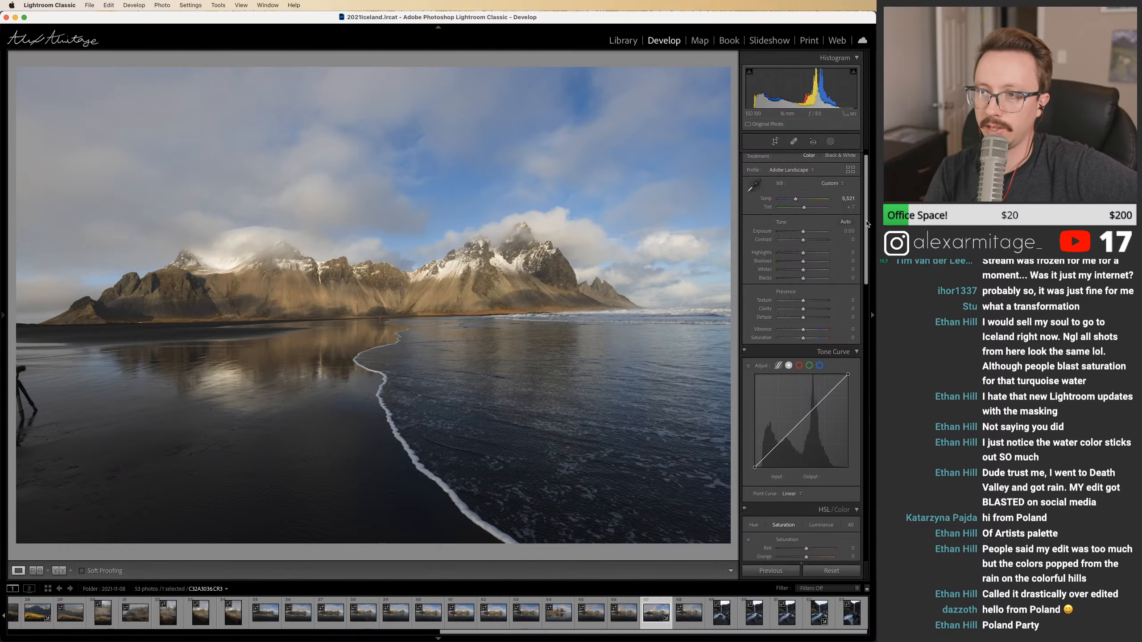
left_click_drag(811, 550, 853, 550)
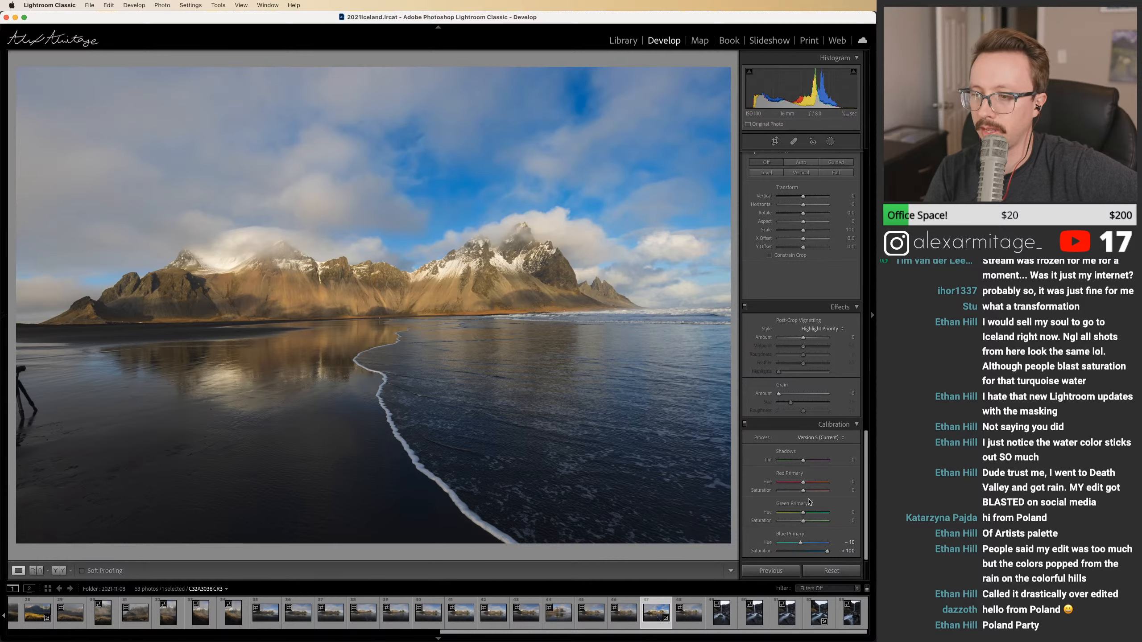
left_click_drag(866, 449, 865, 291)
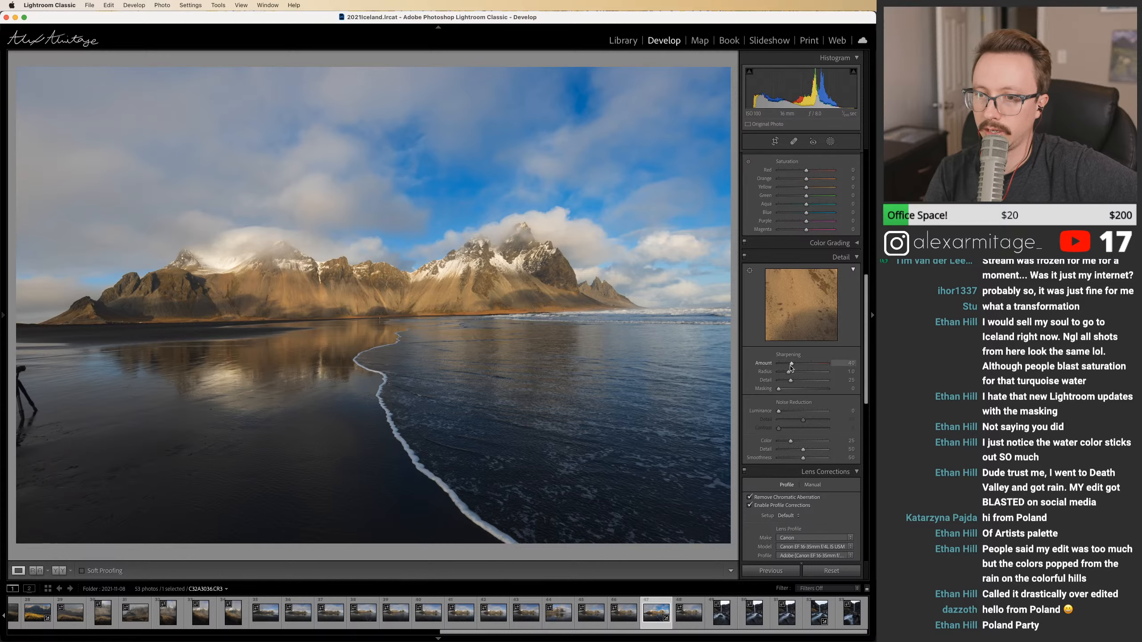
left_click_drag(786, 367, 827, 381)
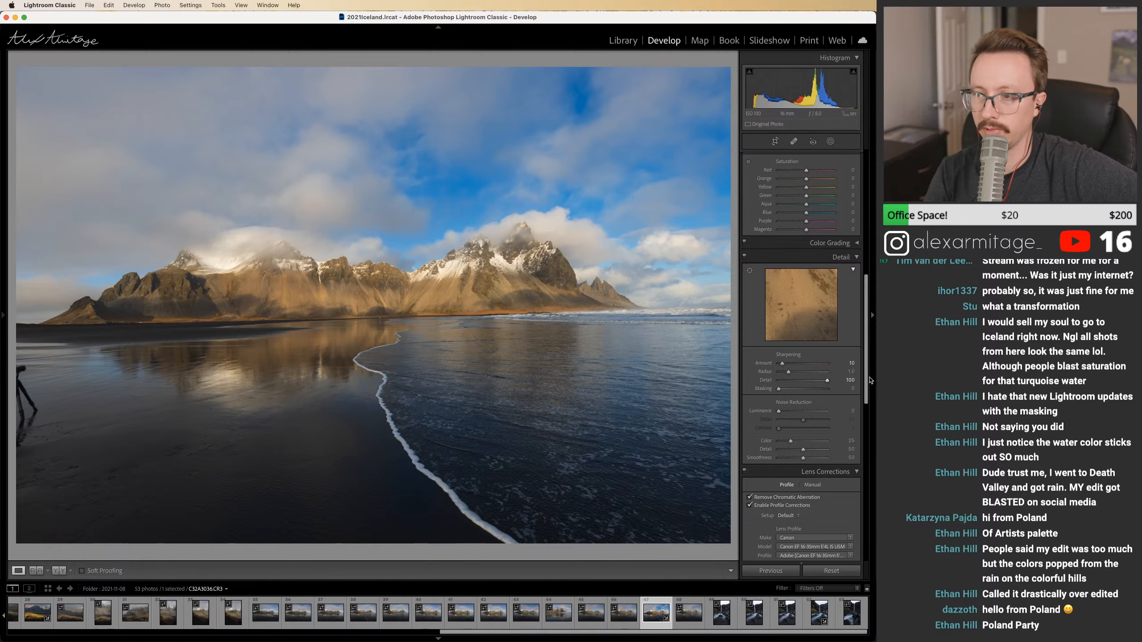
scroll(867, 368, "up", 10)
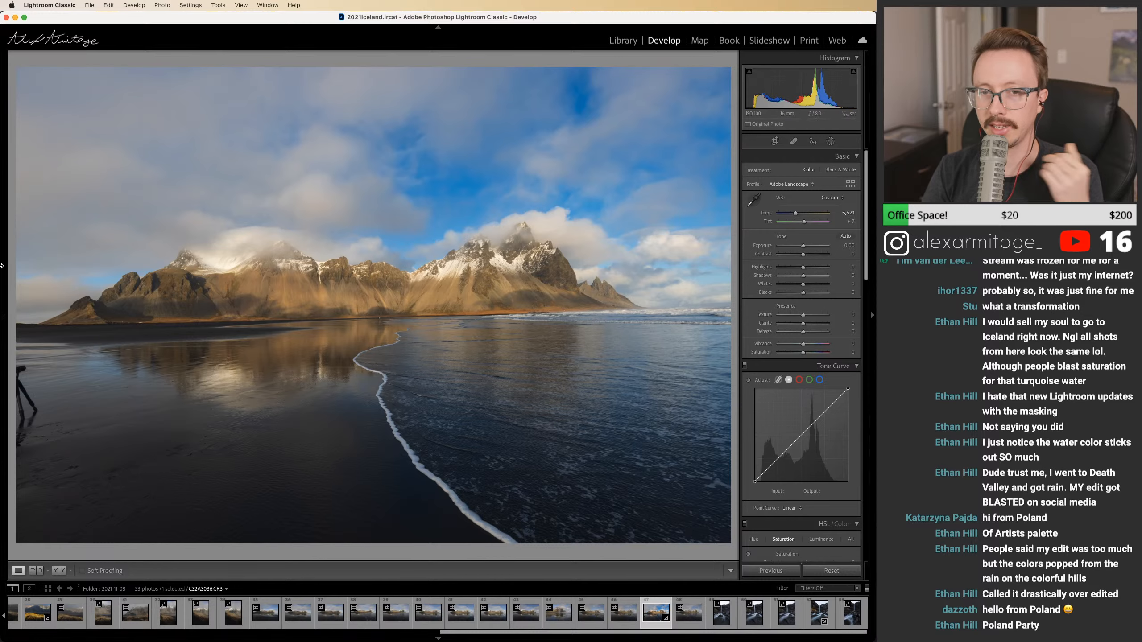
Step: Restore the photo to the Temperature history state just before Reset Settings
left_click(3, 275)
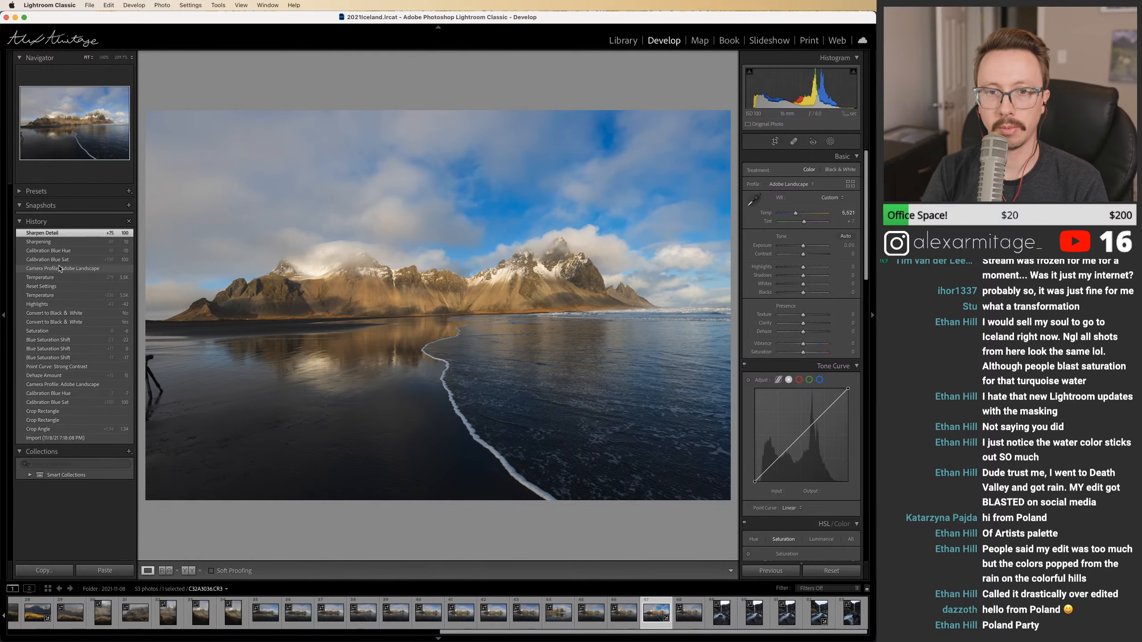
left_click(61, 295)
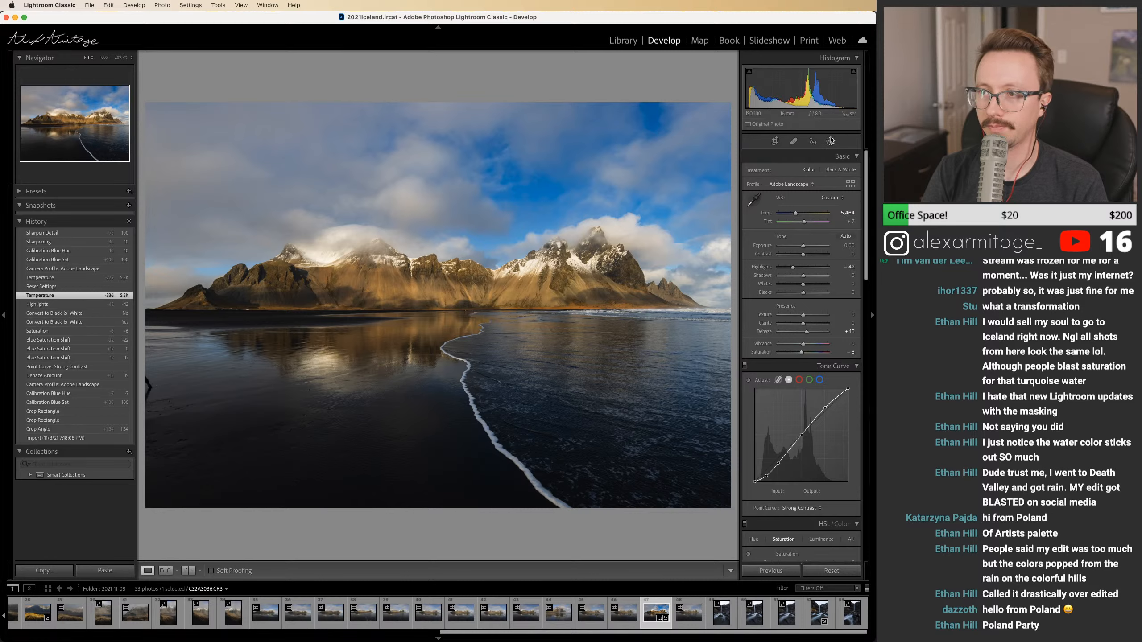
Step: Activate spot removal in Heal mode for the dark object at the photo's left edge
left_click(794, 142)
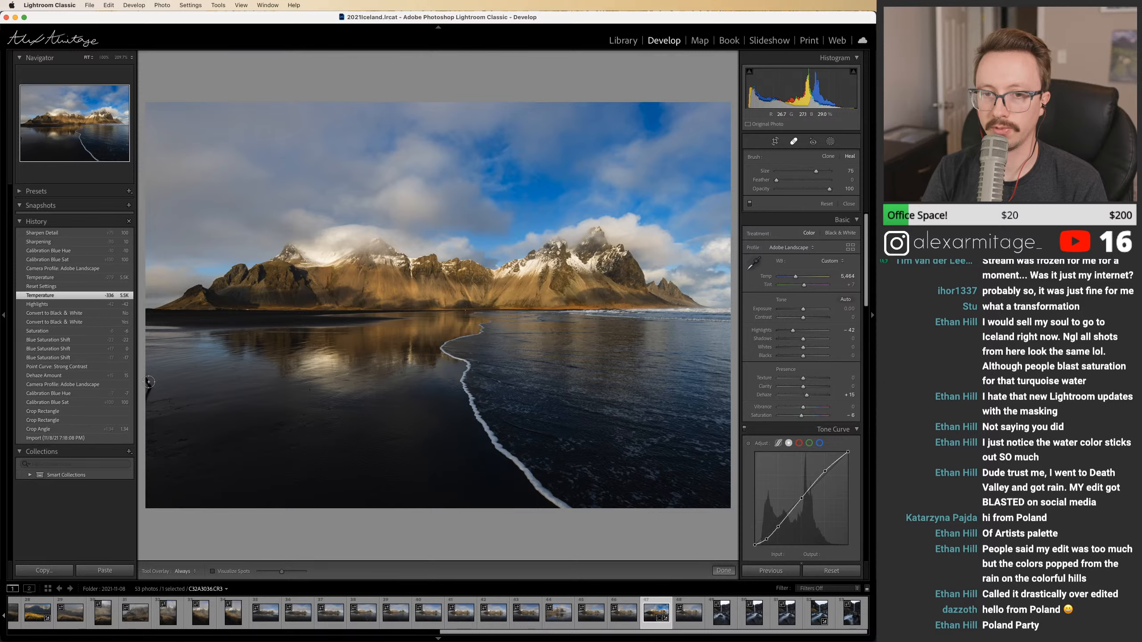
Step: Examine the wet sand from the mountain reflection to the photo's left edge for distracting objects
left_click(471, 314)
left_click_drag(281, 373, 661, 262)
left_click_drag(400, 318, 595, 237)
left_click_drag(225, 369, 663, 212)
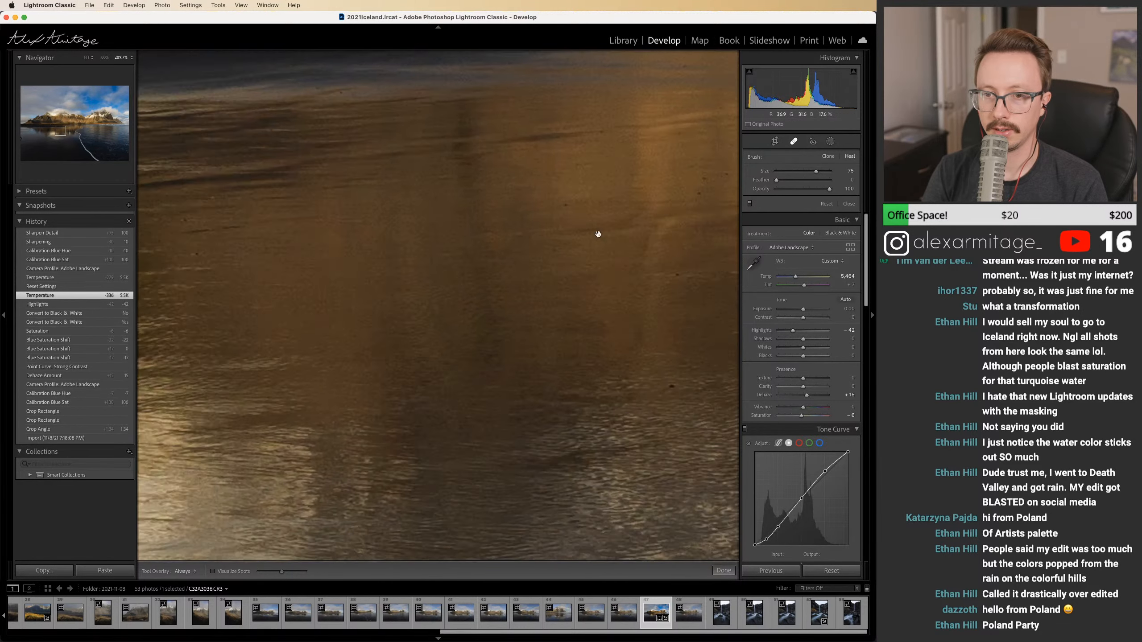
left_click_drag(203, 288, 675, 243)
left_click_drag(189, 307, 758, 279)
left_click_drag(315, 332, 675, 224)
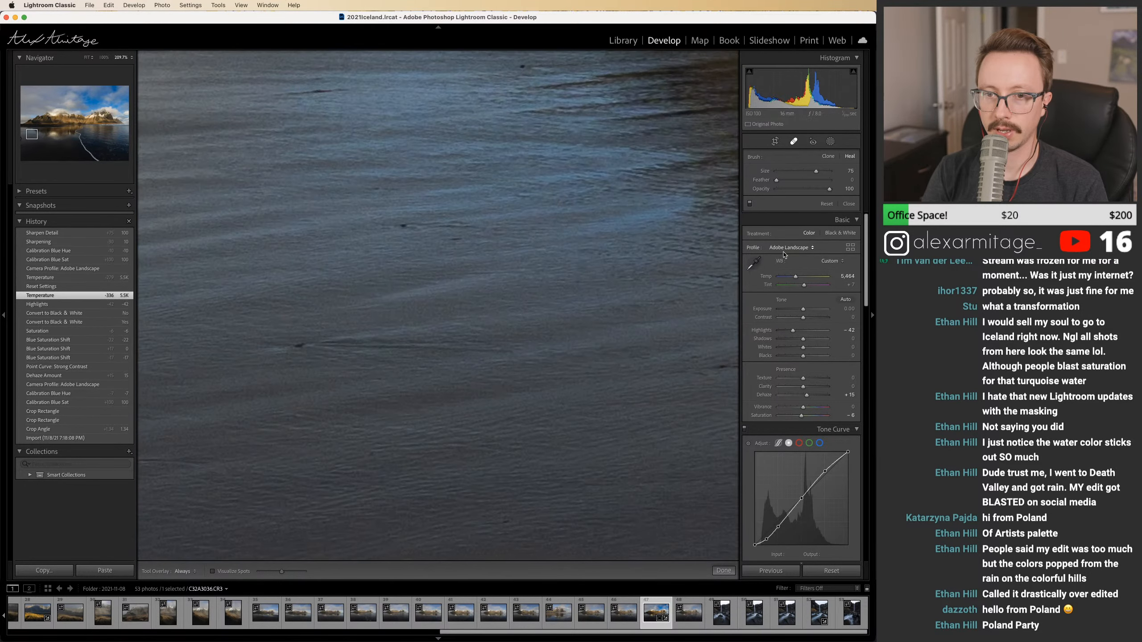
left_click_drag(389, 194, 772, 258)
left_click_drag(397, 283, 480, 132)
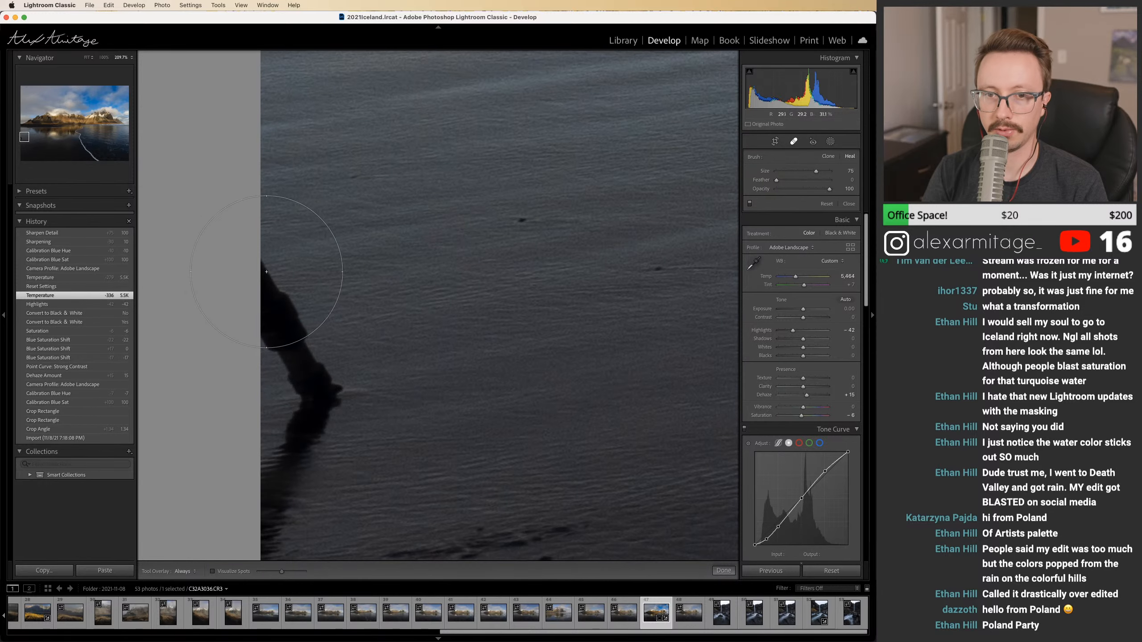
left_click(272, 277)
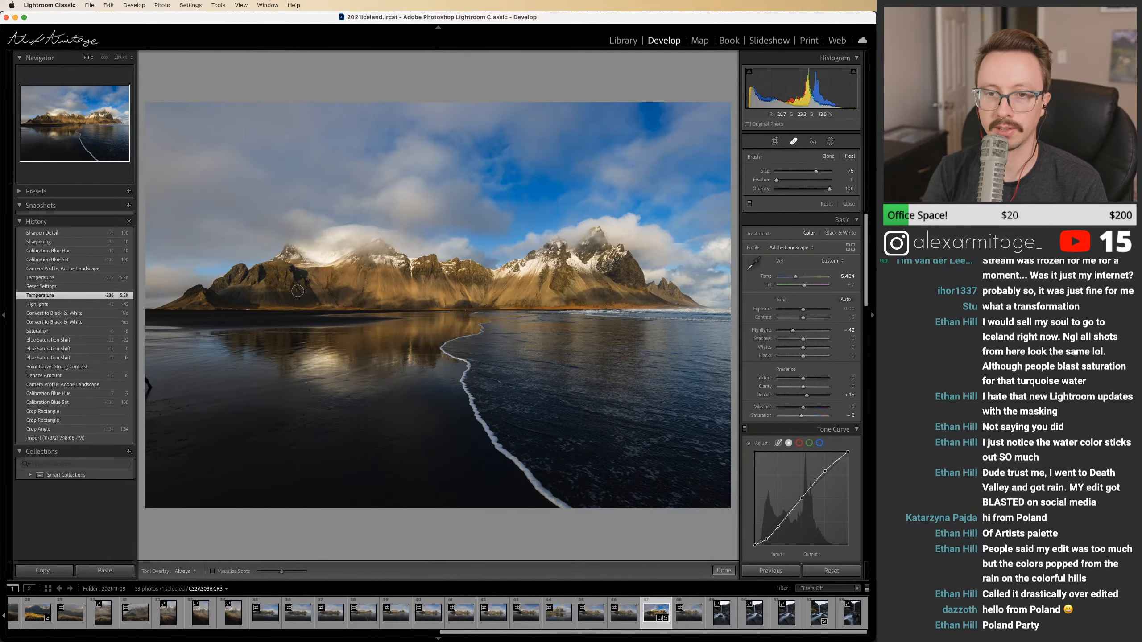
Step: Revert the photo to its Sharpen Detail history state and open it in Adobe Photoshop 2022 for editing
left_click(43, 232)
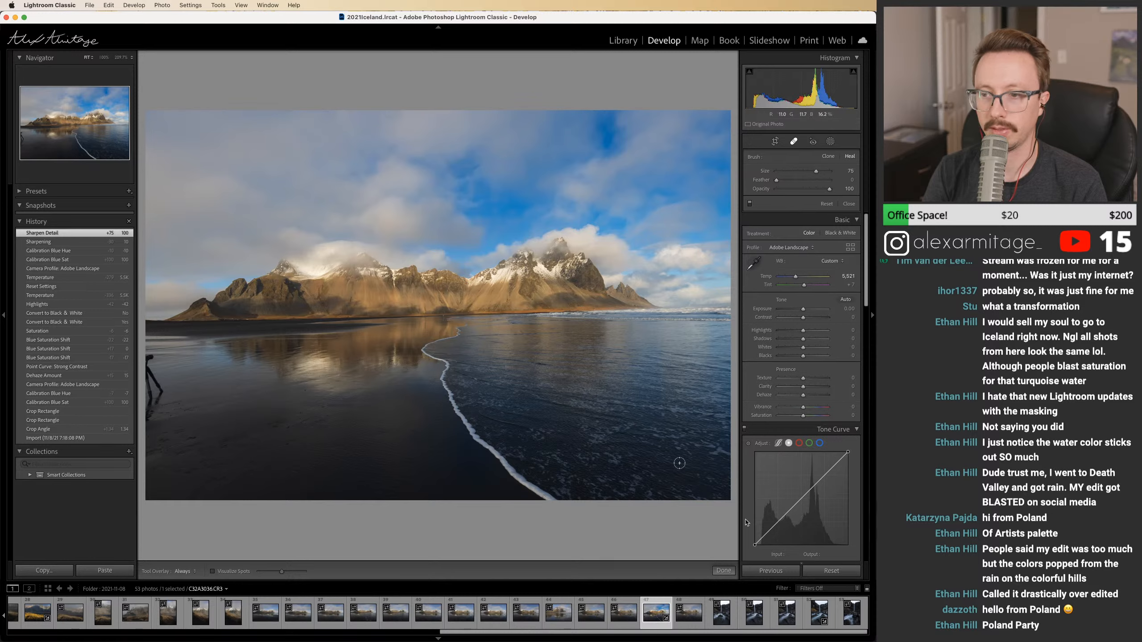
right_click(663, 609)
mouse_move(692, 412)
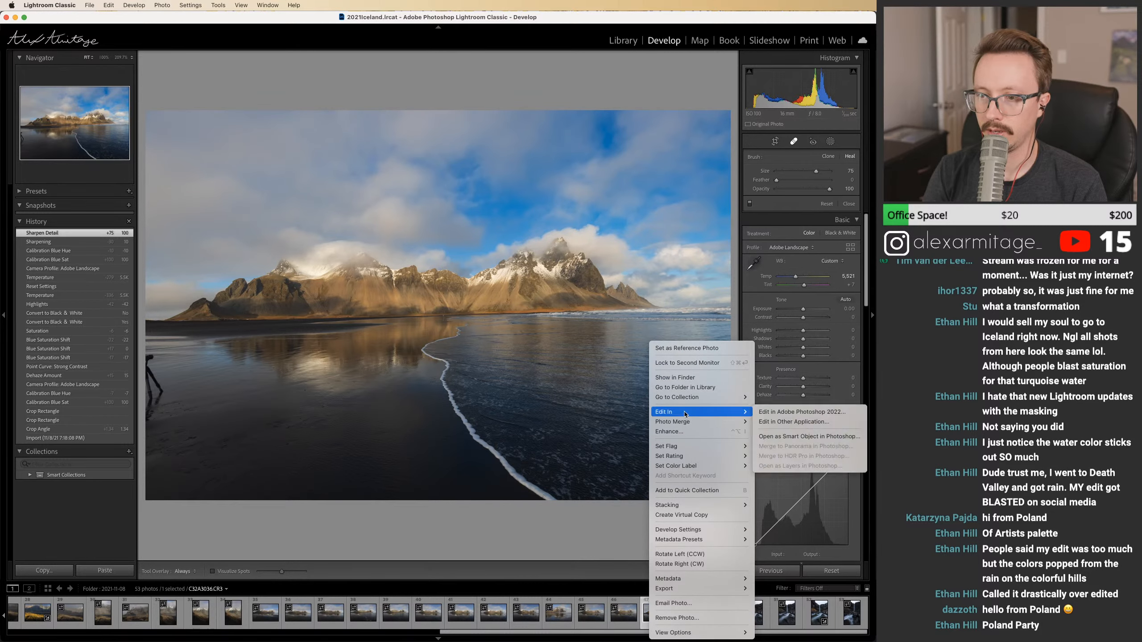
left_click(783, 415)
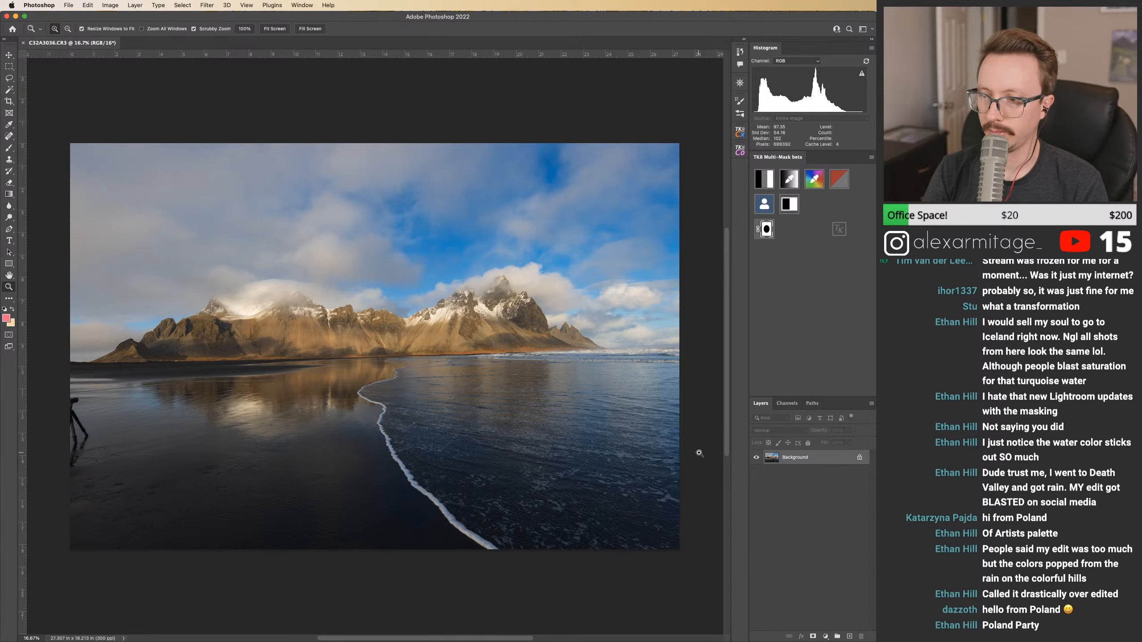
Step: Duplicate the Background layer and delete the original Background
key("super+j")
left_click_drag(795, 471, 862, 637)
Step: Remove the tripod and its reflection at the photo's left edge using a lasso selection and Content-Aware Fill to a new layer, comparing before and after
left_click_drag(89, 414, 458, 346)
key("l")
mouse_move(324, 238)
left_mouse_down()
mouse_move(358, 249)
mouse_move(435, 449)
mouse_move(413, 485)
mouse_move(387, 499)
mouse_move(375, 606)
mouse_move(333, 630)
mouse_move(273, 620)
left_mouse_up()
mouse_move(401, 479)
left_mouse_down()
mouse_move(401, 533)
mouse_move(373, 549)
left_mouse_up()
mouse_move(367, 482)
left_mouse_down()
mouse_move(400, 498)
mouse_move(382, 511)
mouse_move(408, 502)
left_mouse_up()
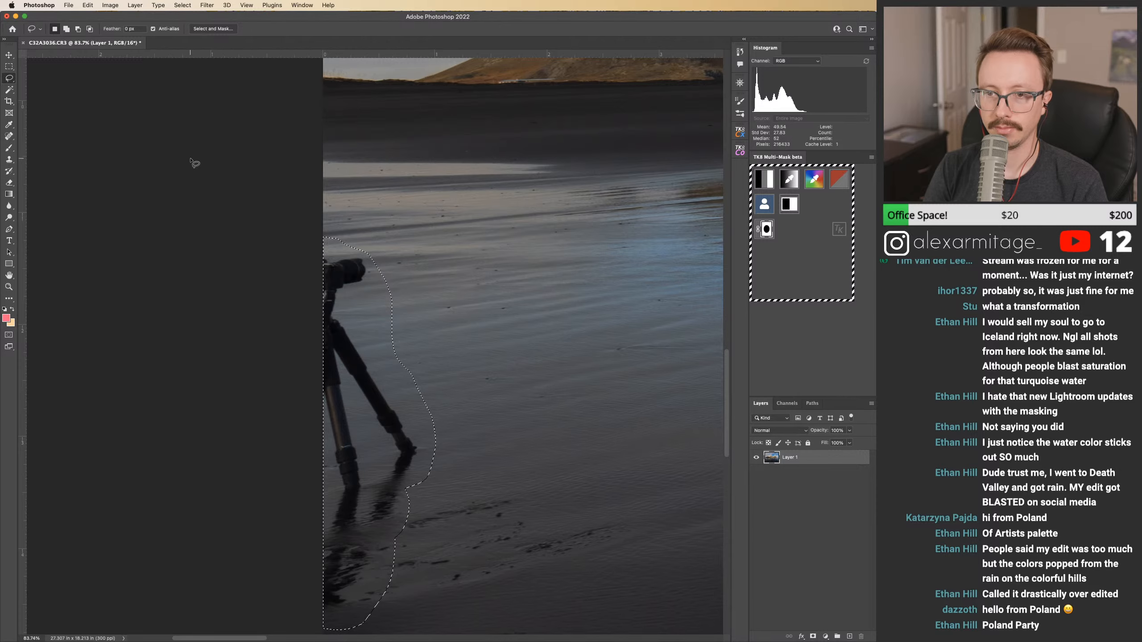
left_click(87, 5)
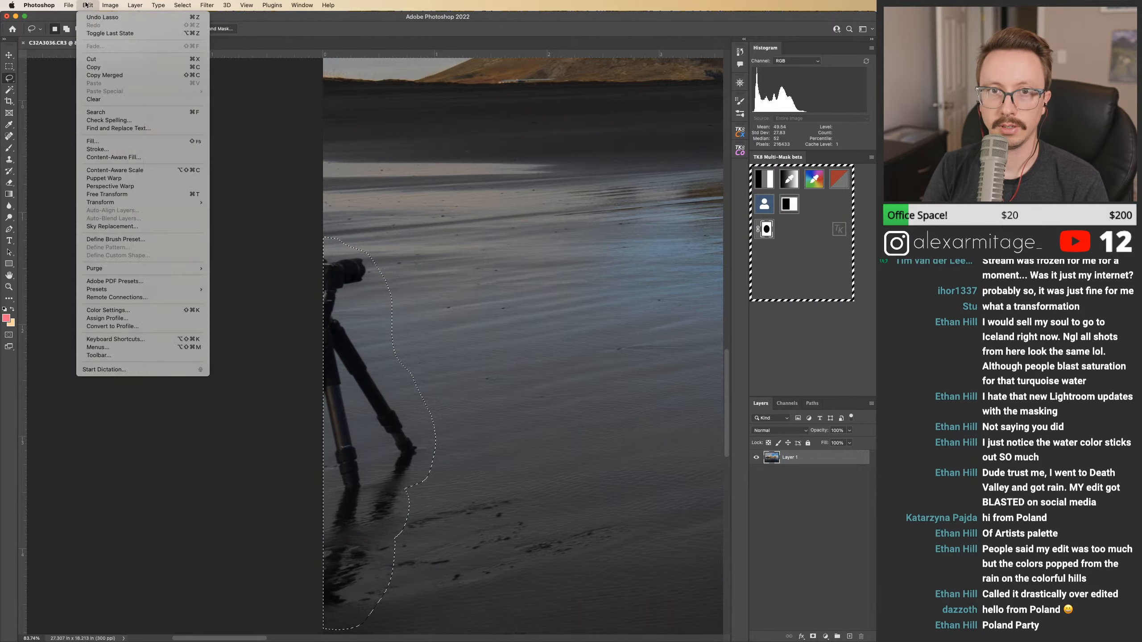
left_click(116, 159)
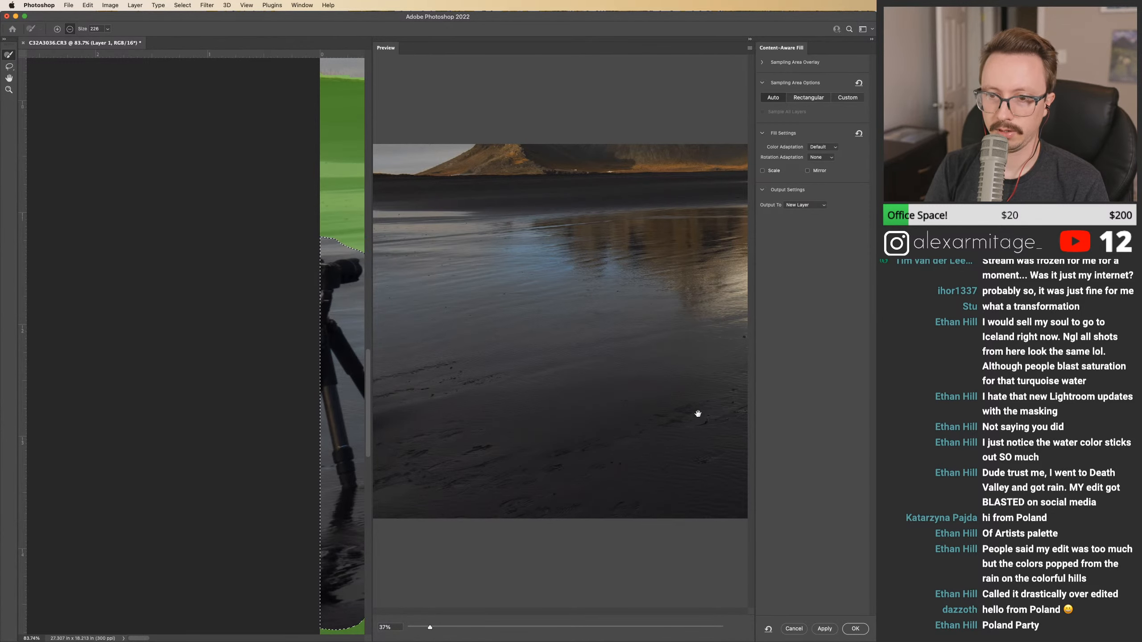
left_click(854, 630)
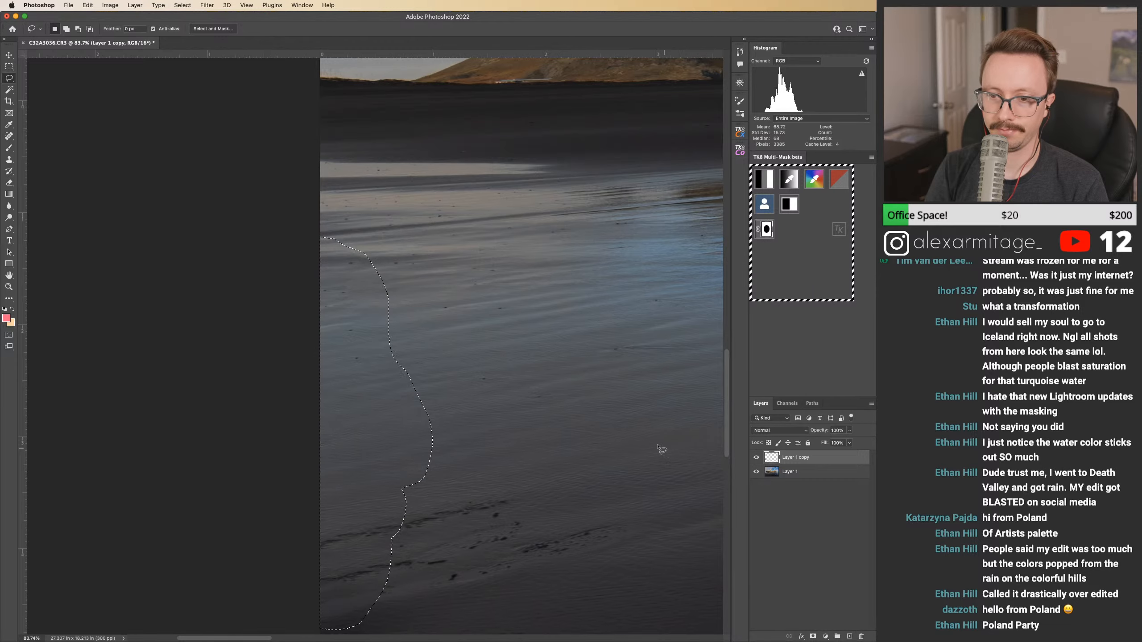
left_click(759, 458)
left_click(758, 458)
Step: Merge the tripod fill layer down into Layer 1
key("z")
left_click_drag(584, 429, 541, 428)
left_click_drag(625, 409, 207, 377)
left_click_drag(475, 372, 449, 376)
left_click_drag(471, 322, 301, 348)
left_click_drag(562, 417, 630, 420)
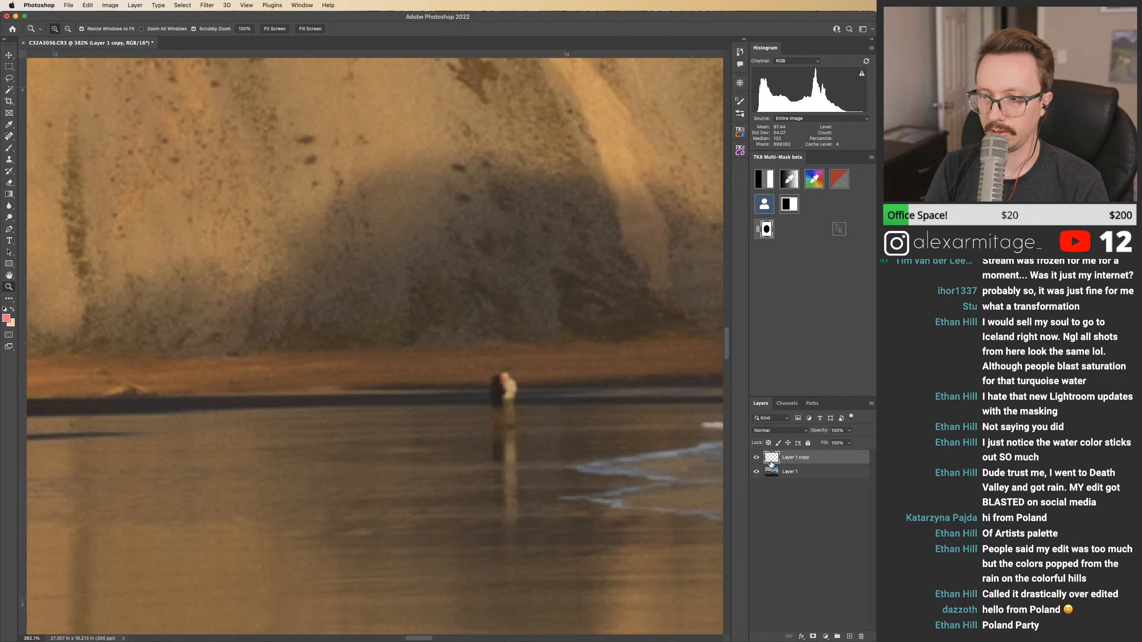
key("Delete")
Step: Try to heal away the two people and their reflection on the shoreline with the Spot Healing Brush
key("j")
mouse_move(503, 378)
left_mouse_down()
mouse_move(504, 437)
mouse_move(504, 373)
left_mouse_up()
mouse_move(499, 445)
left_mouse_down()
mouse_move(510, 517)
mouse_move(541, 515)
left_mouse_up()
key("super+z")
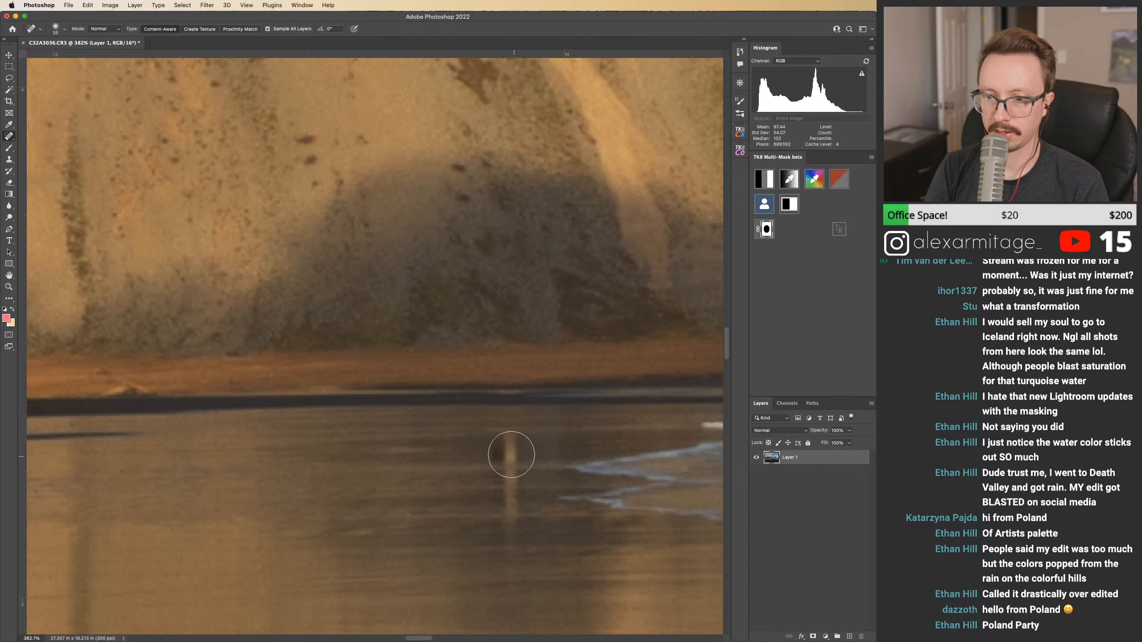
mouse_move(477, 451)
left_mouse_down()
mouse_move(532, 449)
mouse_move(507, 451)
mouse_move(511, 521)
left_mouse_up()
key("super+z")
key("super+z")
key("super+z")
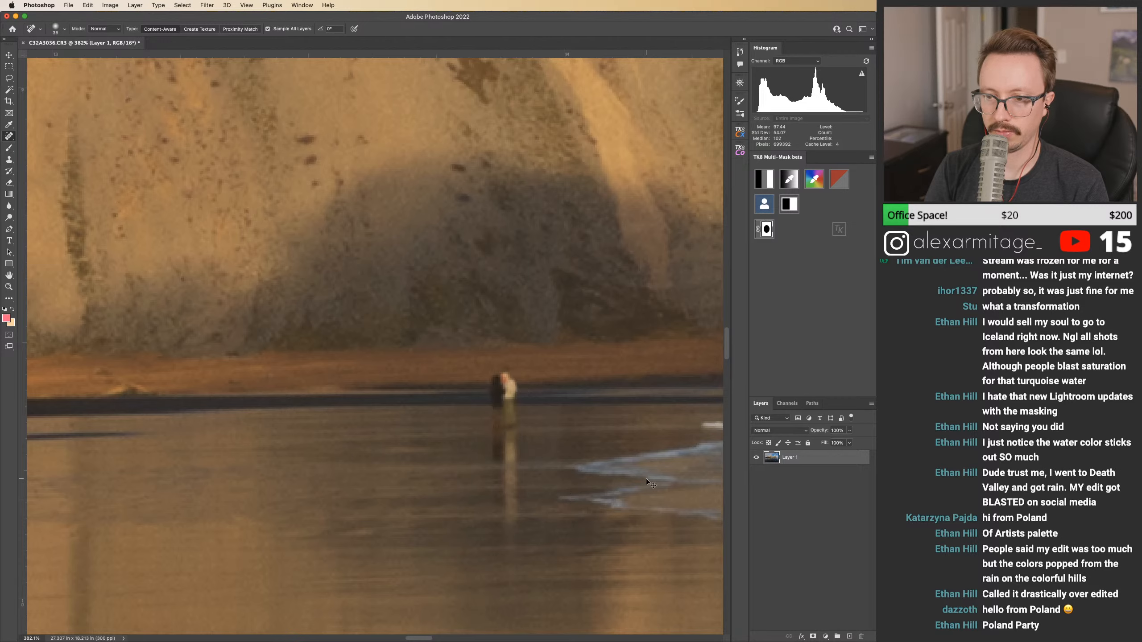
Step: Remove the two shoreline people and their reflection using a lasso selection and Content-Aware Fill output to a new layer
key("l")
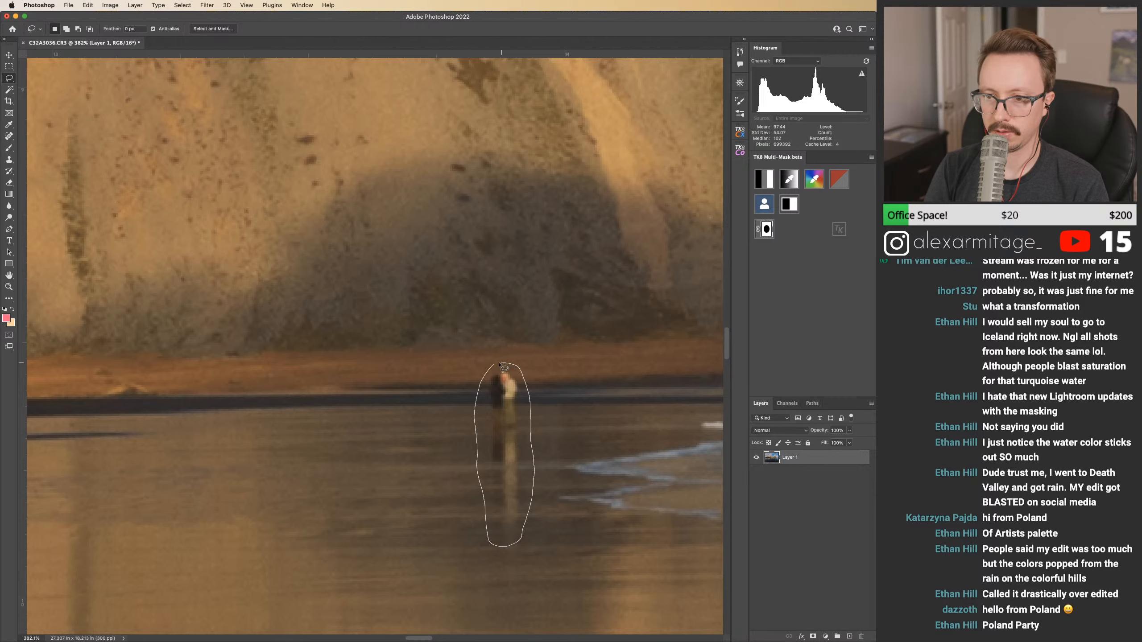
left_click_drag(502, 364, 505, 363)
left_click(88, 5)
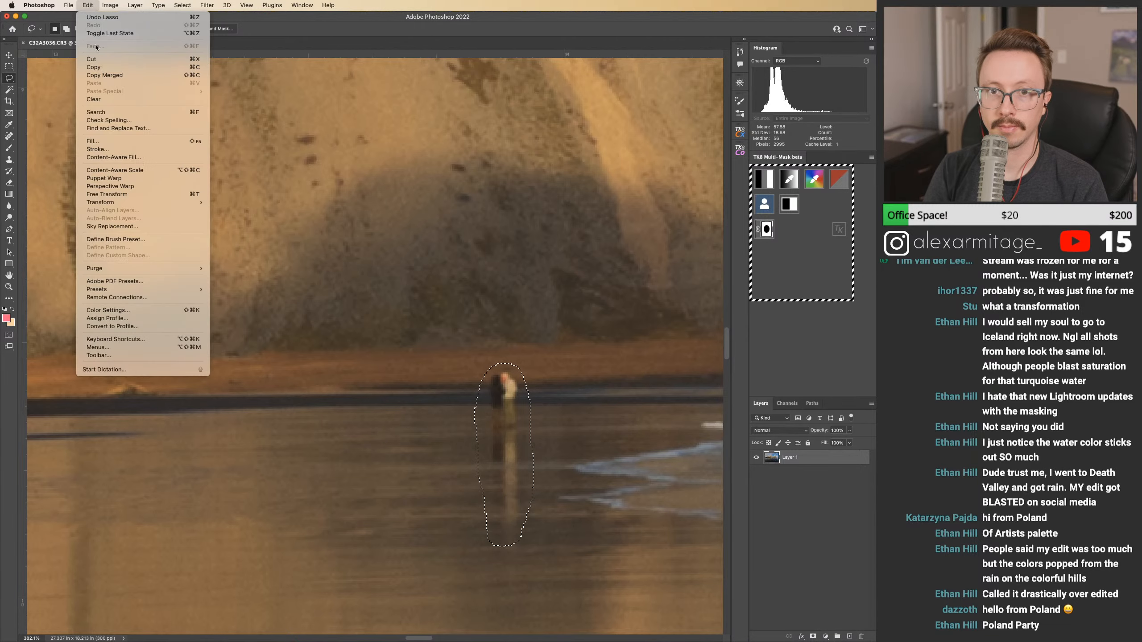
left_click(118, 157)
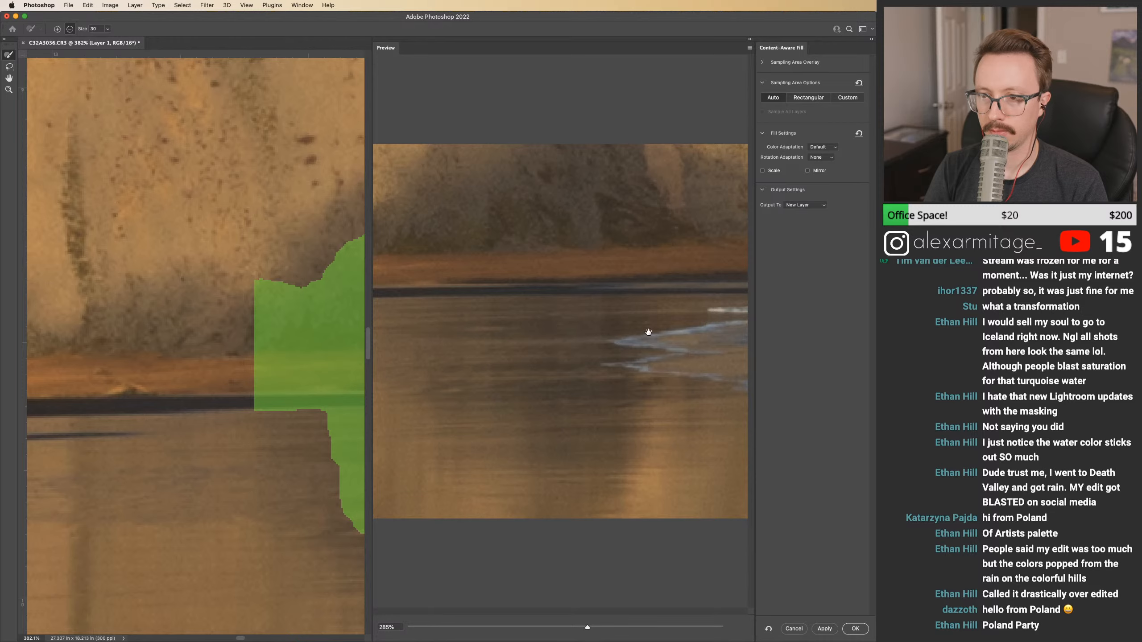
left_click(864, 632)
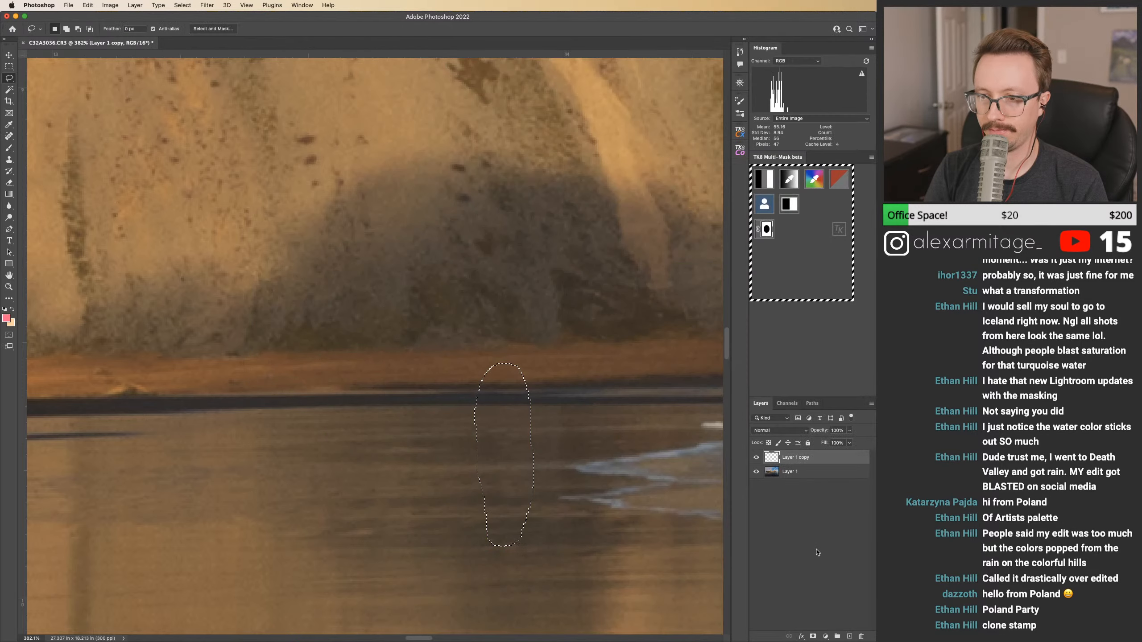
left_click_drag(610, 435, 474, 342)
key("z")
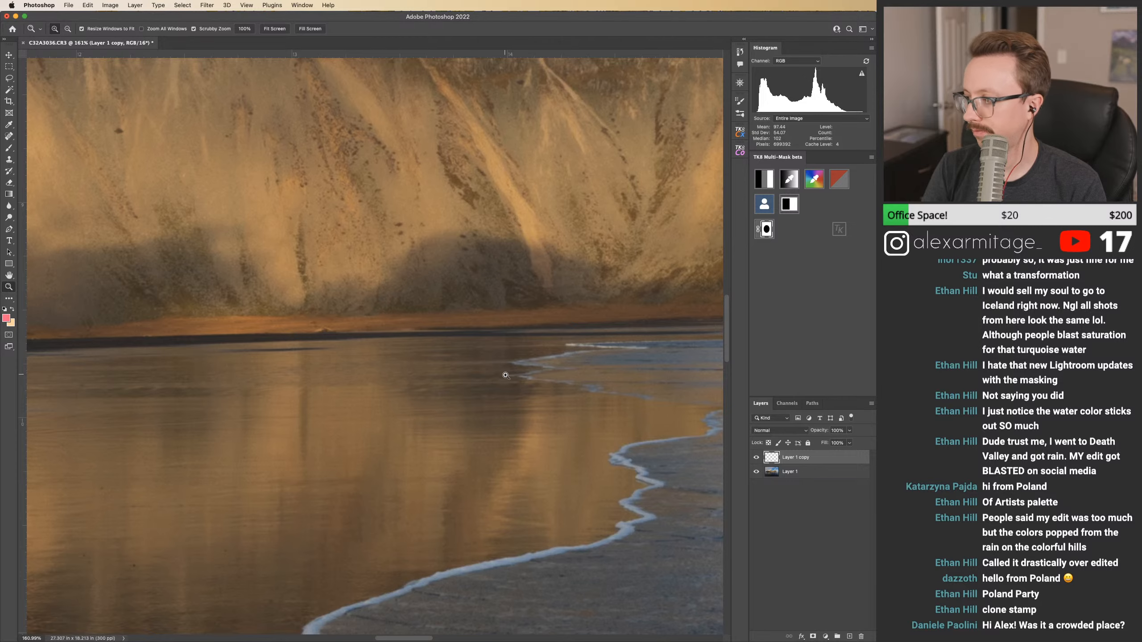
left_click_drag(484, 343, 526, 341)
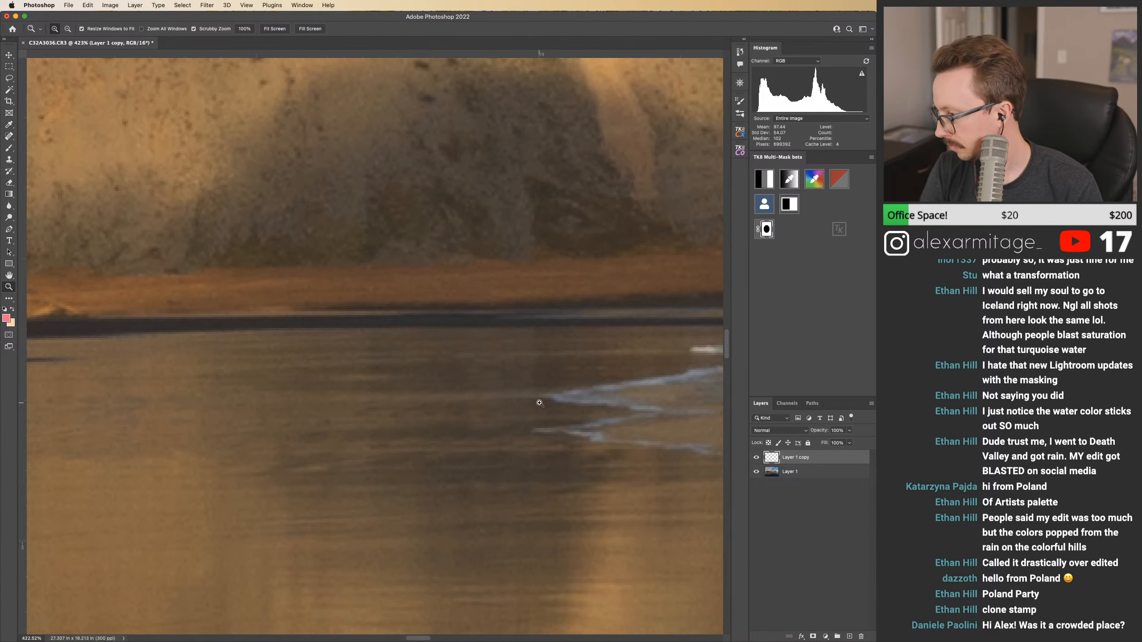
left_click_drag(540, 404, 429, 406)
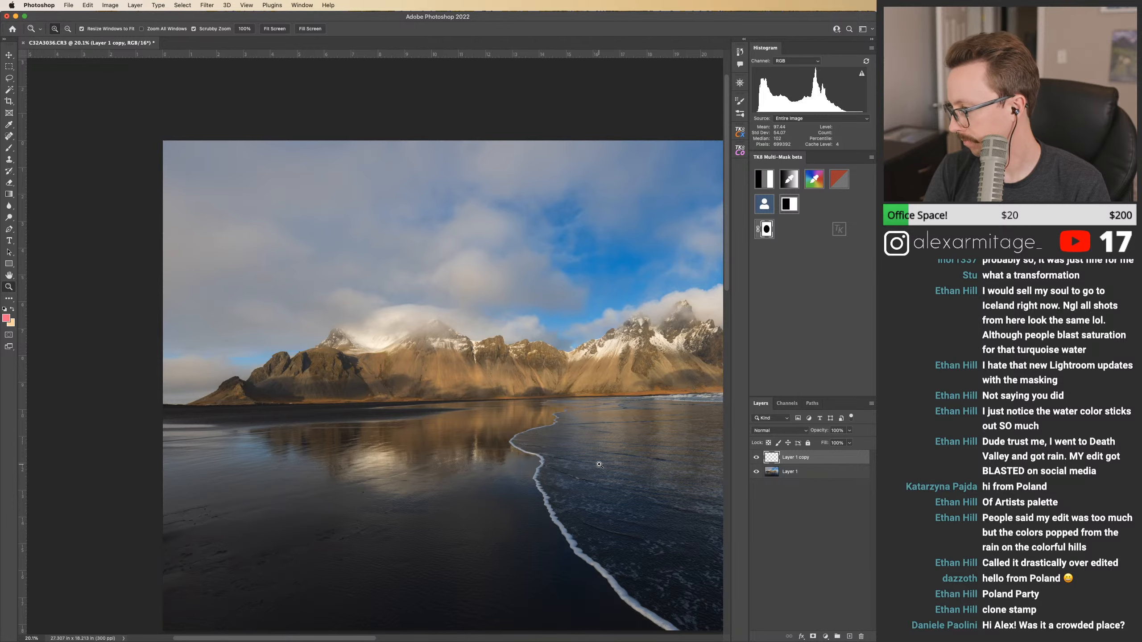
Step: Examine the shoreline below the mountains toward the photo's left edge for remaining distractions
left_click_drag(611, 465, 535, 403)
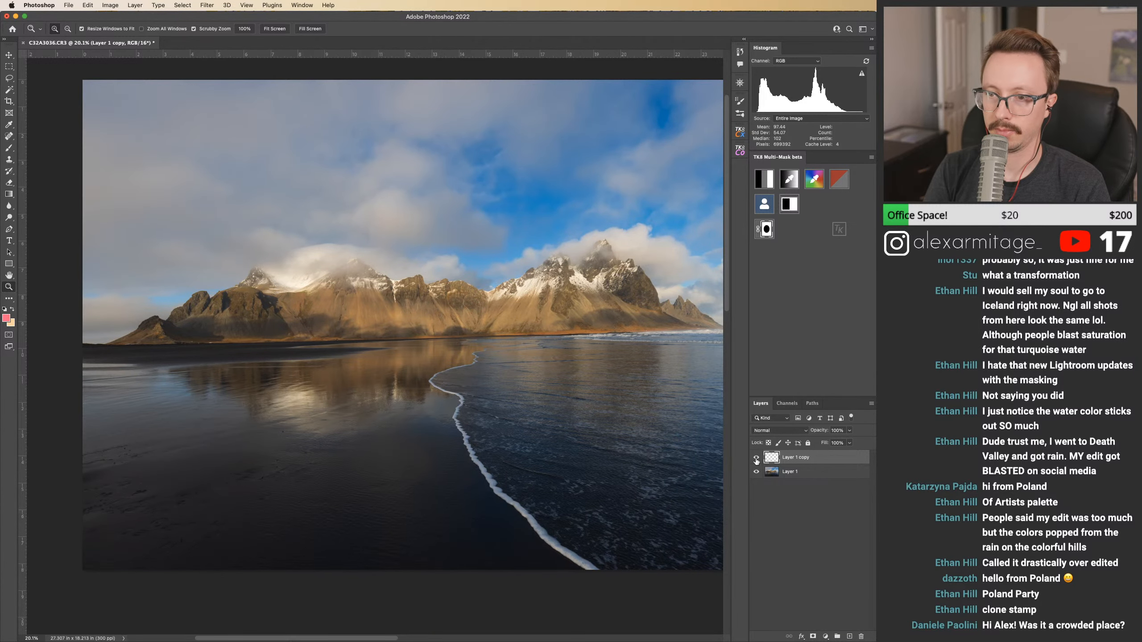
left_click_drag(572, 343, 663, 343)
left_click_drag(375, 353, 510, 350)
left_click_drag(315, 349, 503, 347)
left_click_drag(313, 344, 417, 342)
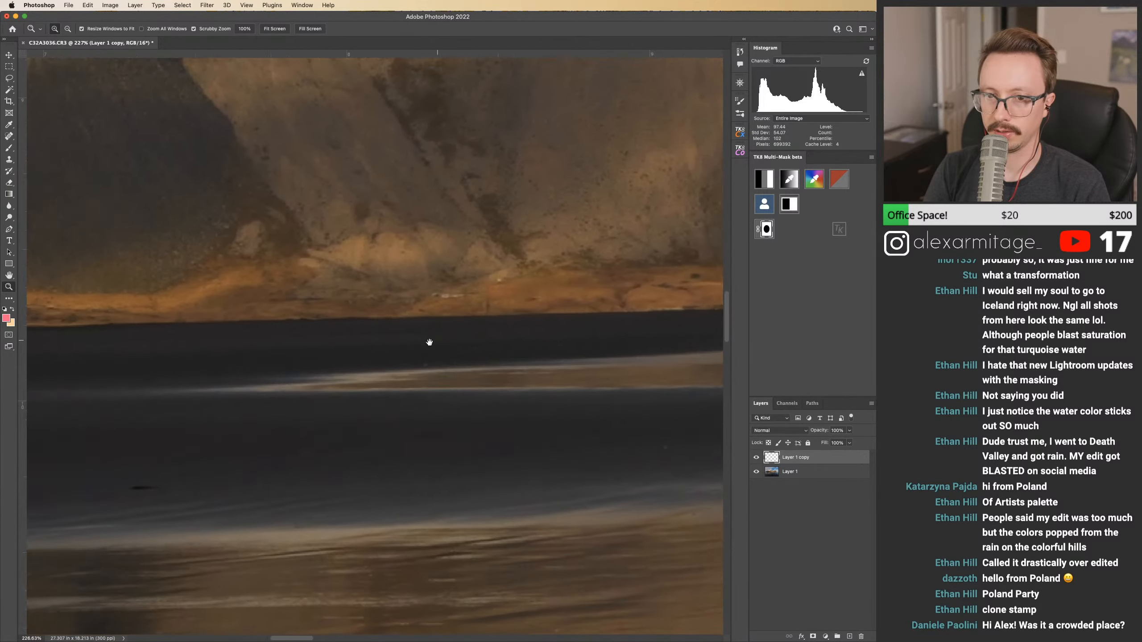
left_click_drag(338, 347, 517, 345)
left_click_drag(281, 344, 504, 346)
left_click_drag(364, 347, 517, 349)
left_click_drag(306, 341, 517, 346)
left_click_drag(349, 352, 254, 239)
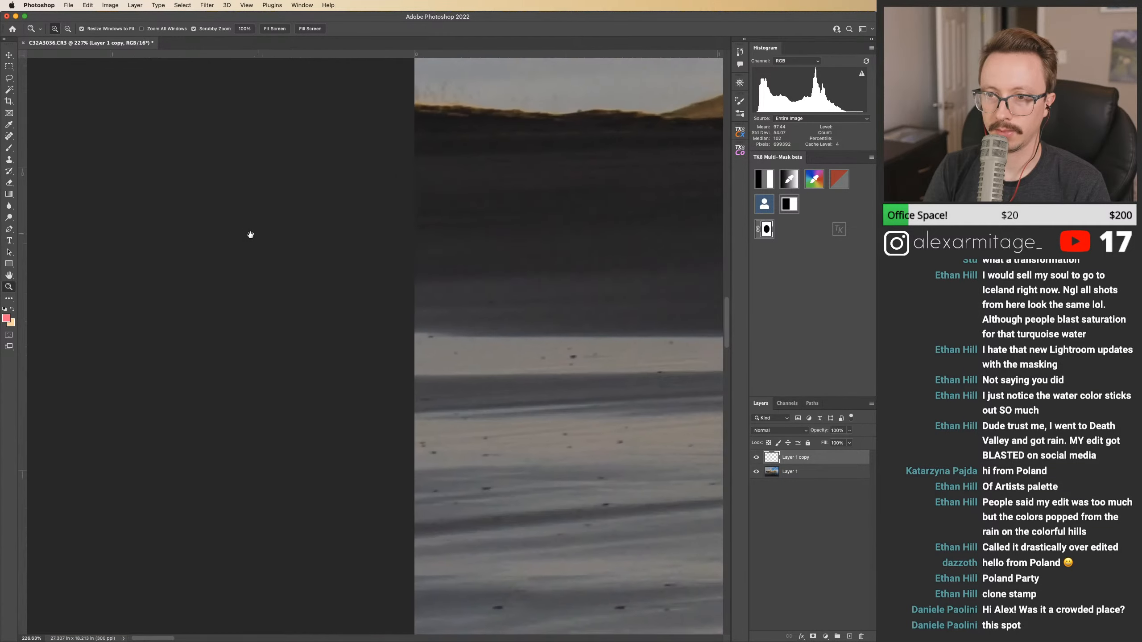
Step: Examine the sky from the photo's left edge to its right edge for spots and other flaws
left_click_drag(316, 488, 331, 465)
scroll(330, 465, "up", 10)
mouse_move(395, 313)
left_mouse_down()
mouse_move(453, 335)
mouse_move(391, 314)
left_mouse_up()
scroll(391, 313, "up", 15)
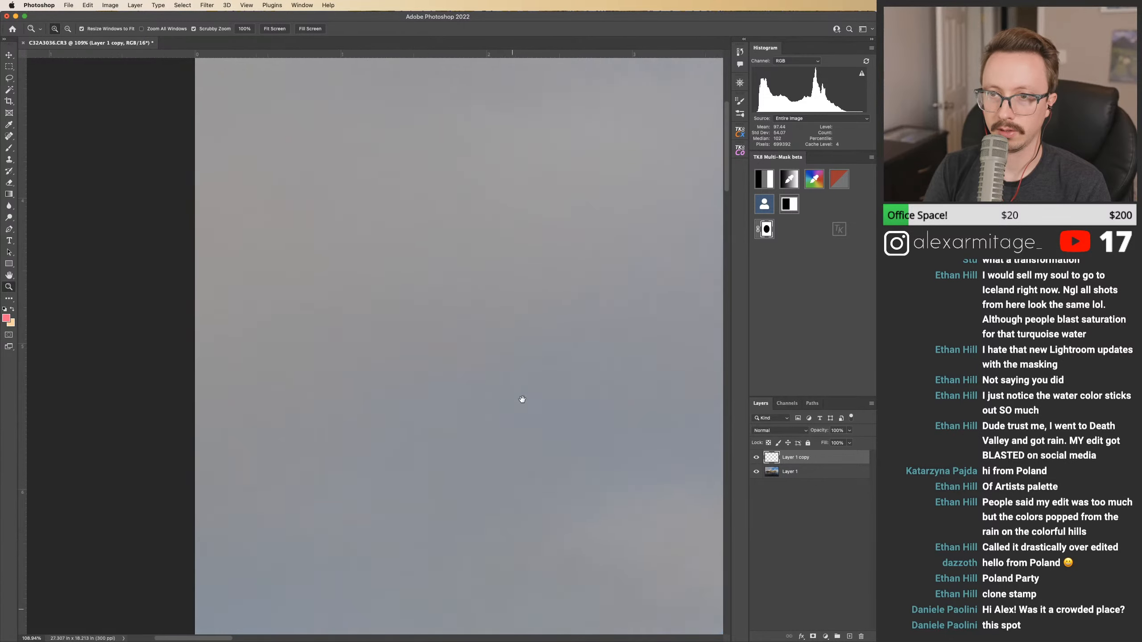
scroll(510, 362, "up", 3)
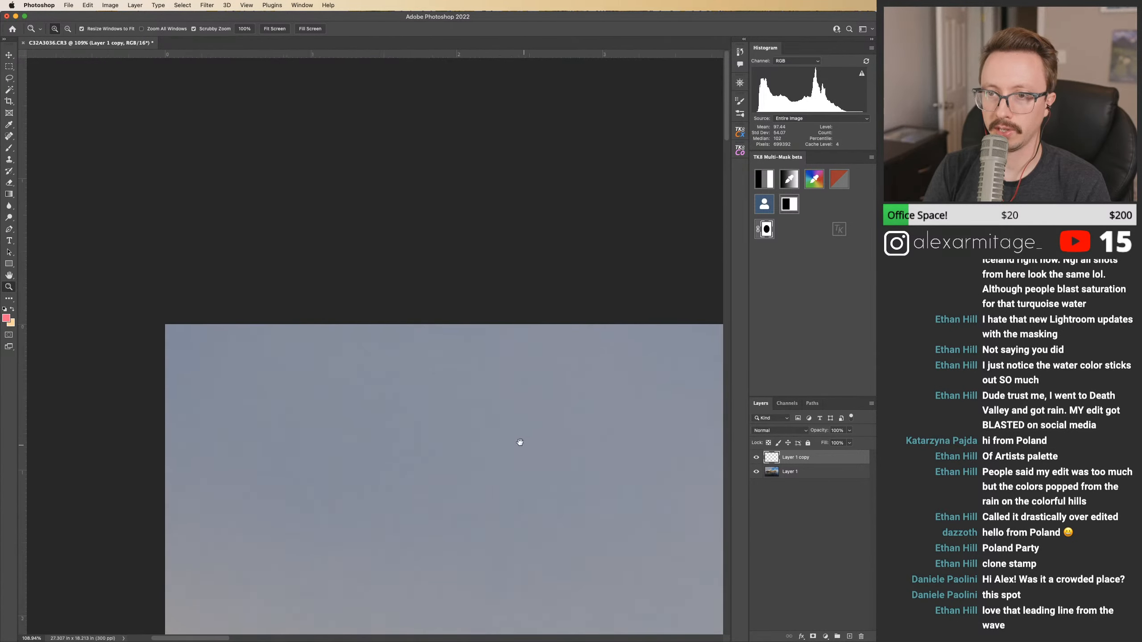
scroll(528, 449, "right", 9)
left_click_drag(558, 400, 477, 327)
left_click_drag(597, 278, 431, 290)
left_click_drag(630, 270, 300, 263)
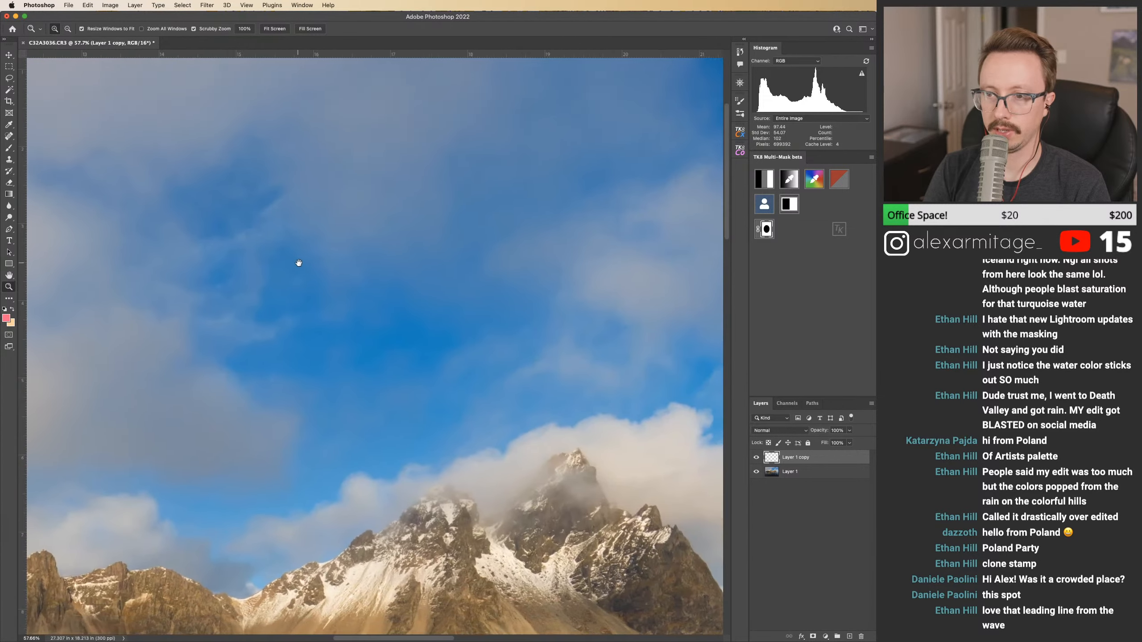
left_click_drag(445, 328, 250, 370)
left_click_drag(661, 284, 360, 401)
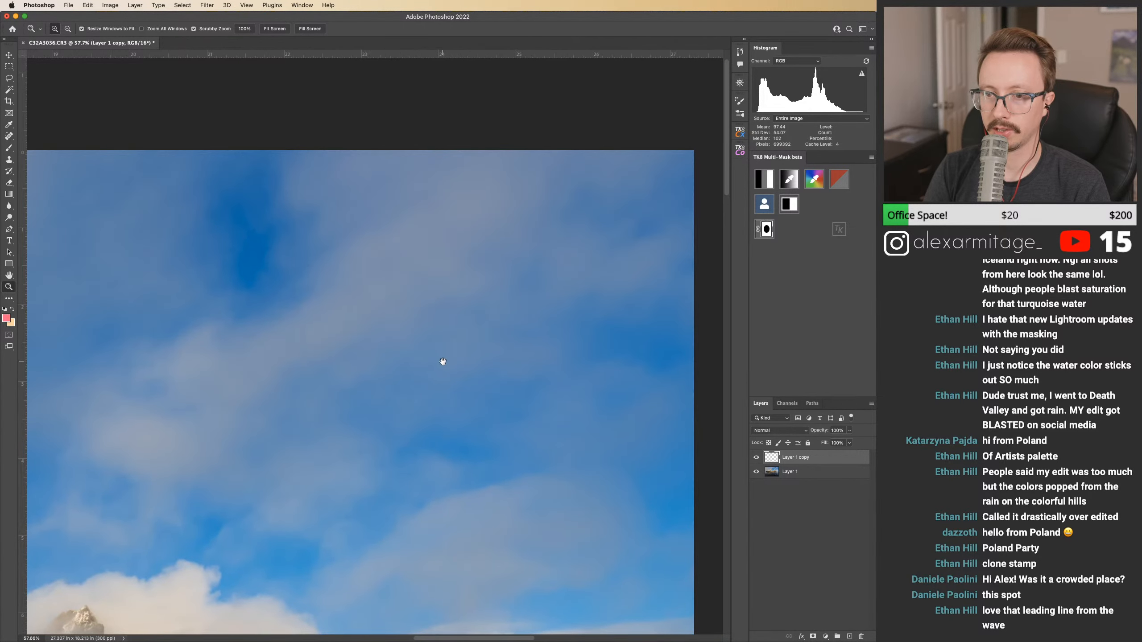
left_click_drag(434, 383, 444, 288)
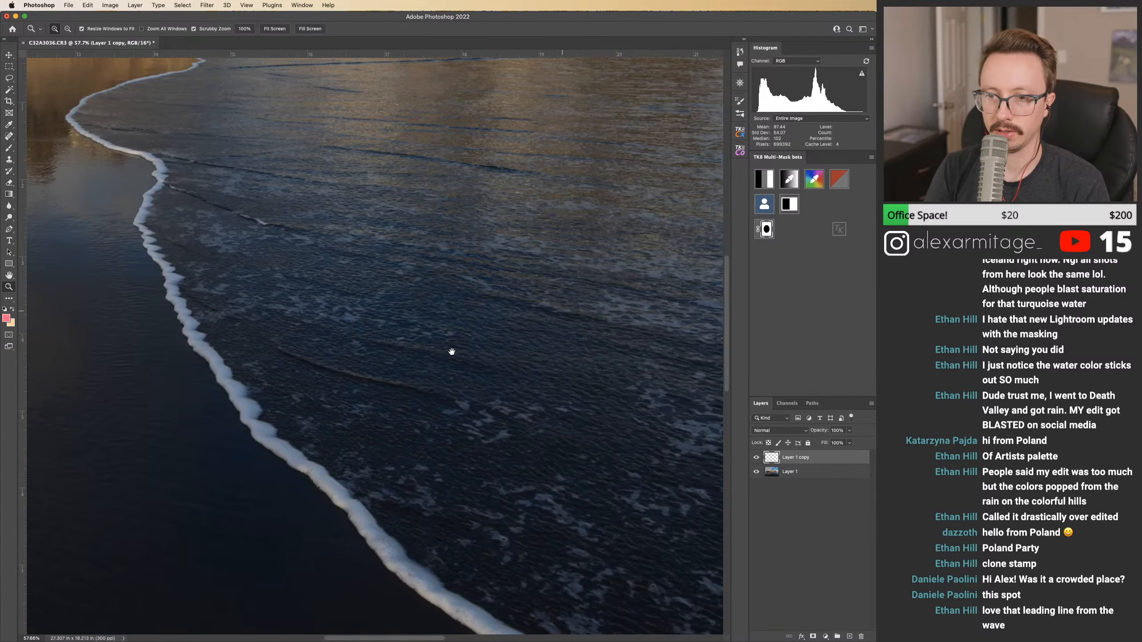
Step: Merge the shoreline fill layer down into Layer 1 and enlarge the Spot Healing Brush for work on the foreground sand
left_click_drag(451, 350, 405, 358)
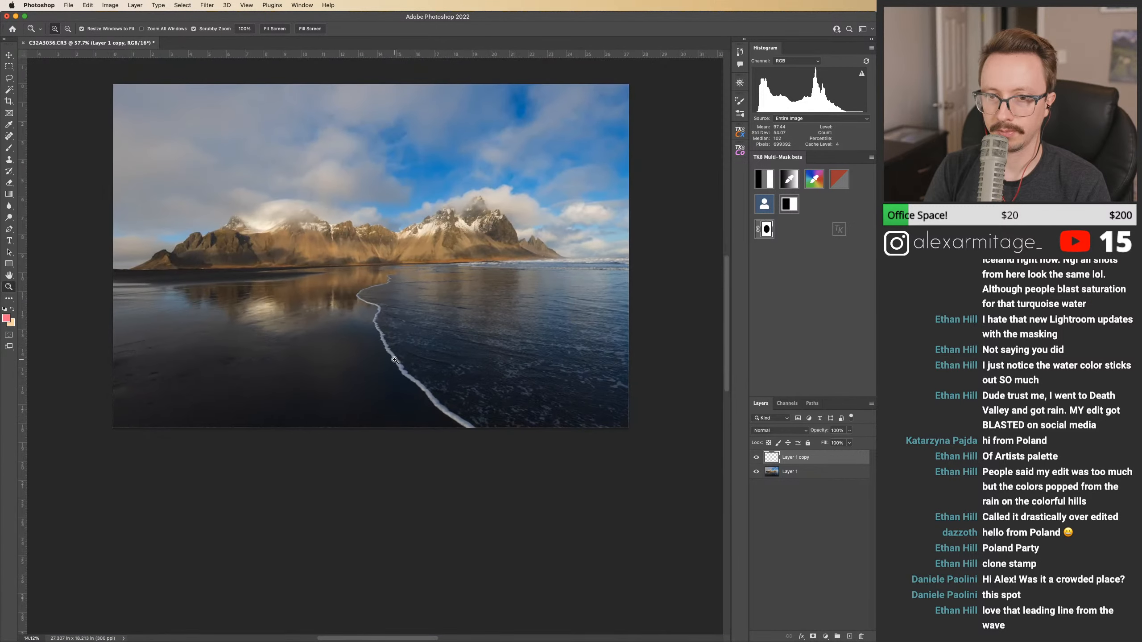
left_click_drag(144, 383, 54, 279)
left_click_drag(701, 261, 292, 421)
left_click_drag(487, 373, 365, 512)
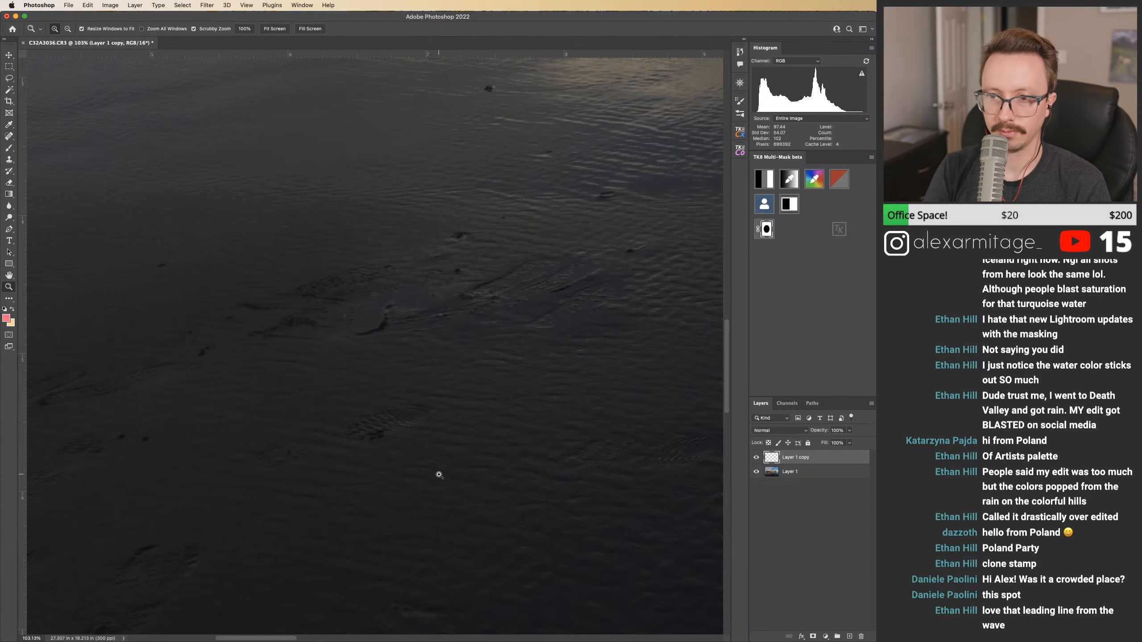
key("j")
key("bracketright")
key("bracketright")
key("bracketright")
key("bracketright")
key("bracketright")
key("super+e")
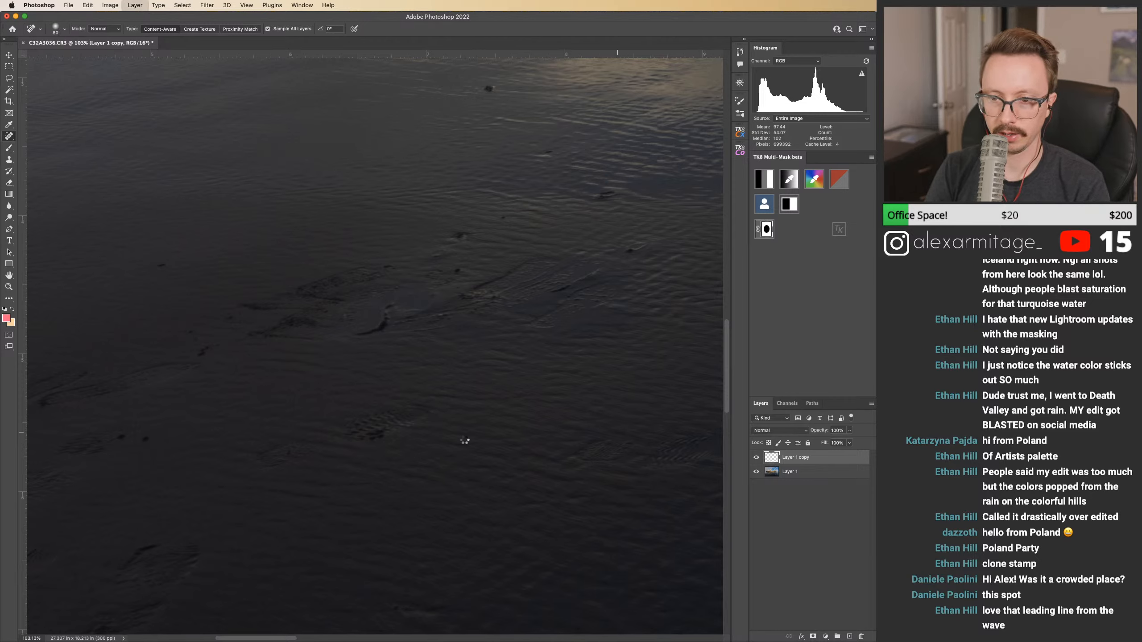
key("bracketright")
key("bracketright")
key("bracketright")
key("bracketright")
Step: Examine the shoe print and surrounding footprints in the dark foreground sand
mouse_move(425, 415)
left_mouse_down()
mouse_move(383, 418)
mouse_move(523, 428)
mouse_move(484, 441)
mouse_move(572, 392)
left_mouse_up()
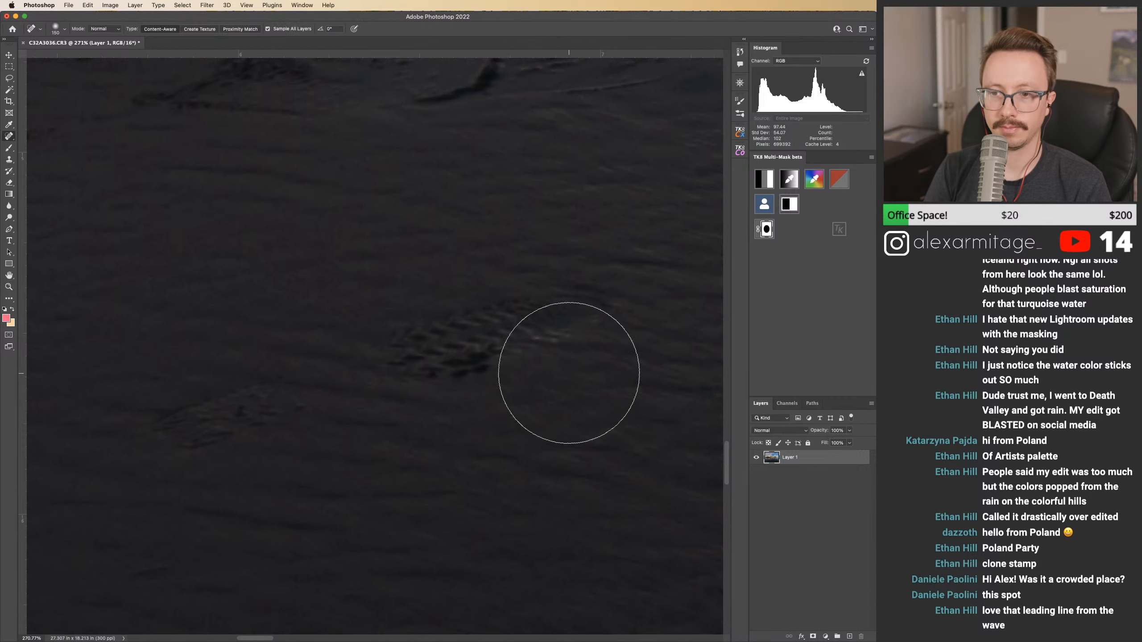
left_click_drag(587, 350, 492, 377)
key("l")
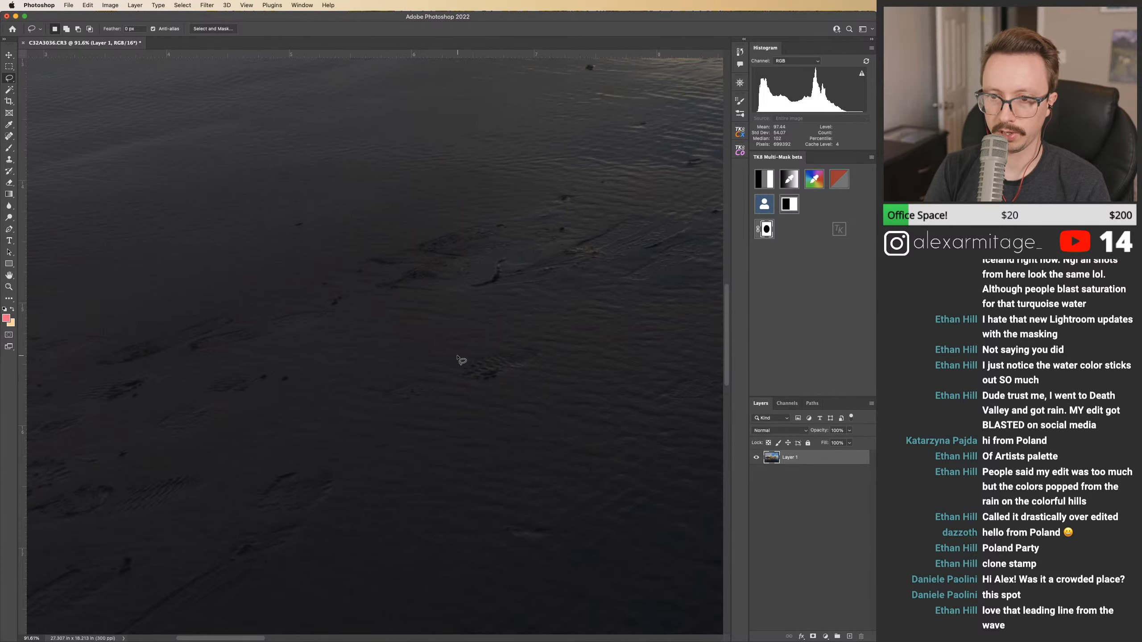
mouse_move(367, 362)
left_mouse_down()
mouse_move(637, 291)
mouse_move(489, 339)
mouse_move(520, 339)
left_mouse_up()
key("z")
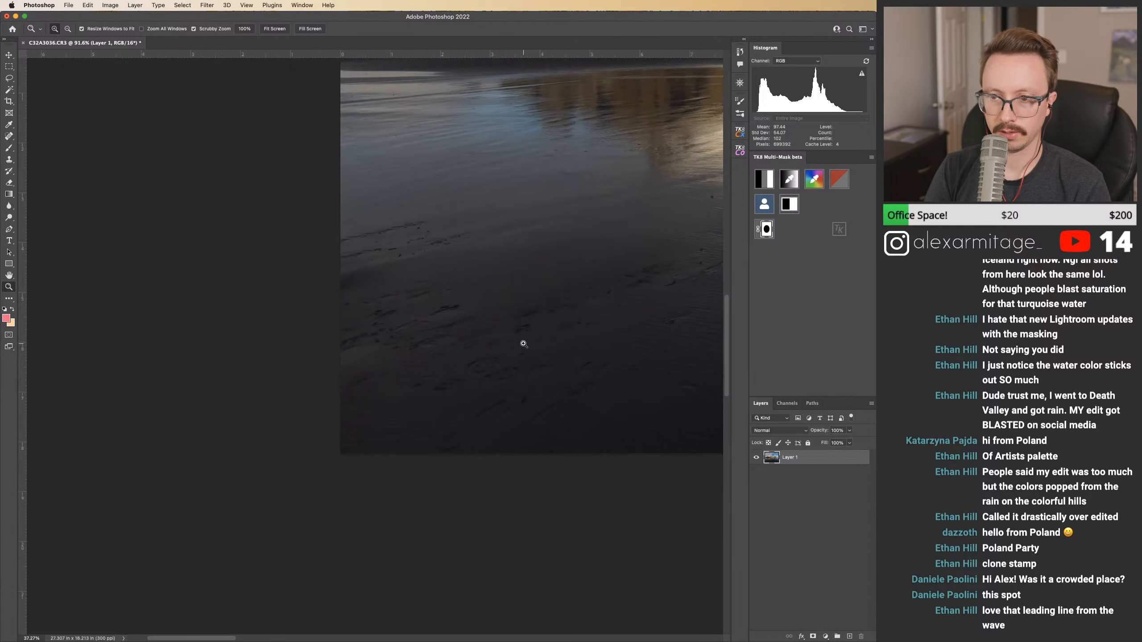
Step: Outline the shoe print in the dark foreground sand with a loose Lasso selection
left_click_drag(624, 332, 439, 373)
mouse_move(506, 355)
left_mouse_down()
mouse_move(548, 356)
mouse_move(356, 408)
mouse_move(458, 442)
mouse_move(428, 400)
mouse_move(451, 380)
left_mouse_up()
key("l")
mouse_move(327, 417)
left_mouse_down()
mouse_move(394, 400)
mouse_move(421, 406)
mouse_move(424, 423)
mouse_move(402, 447)
mouse_move(325, 460)
mouse_move(307, 448)
mouse_move(334, 425)
left_mouse_up()
Step: Try a Content-Aware Fill in Normal mode at 100% opacity on the selected shoe print, and undo it
key("i")
key("shift+BackSpace")
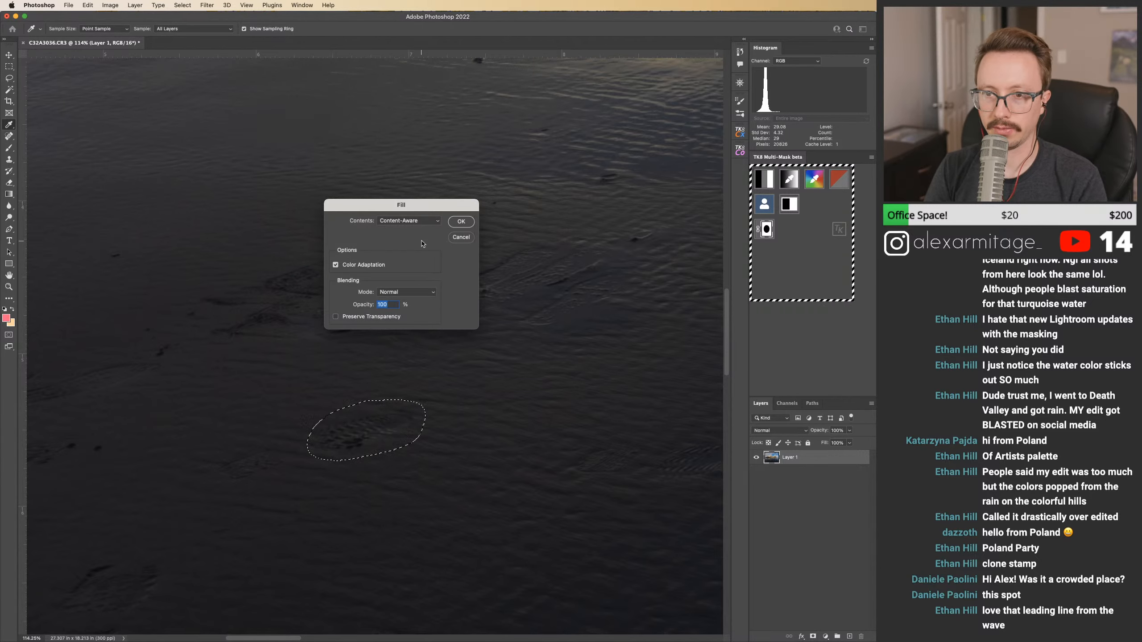
left_click(461, 222)
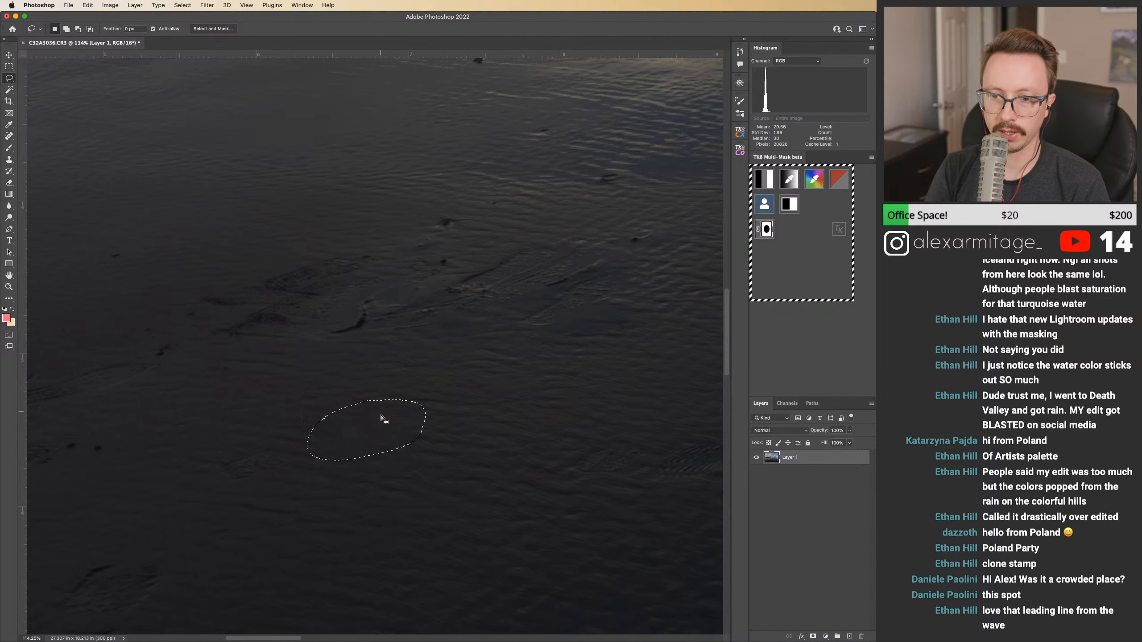
key("super+d")
key("z")
mouse_move(380, 442)
left_mouse_down()
mouse_move(433, 436)
mouse_move(380, 446)
left_mouse_up()
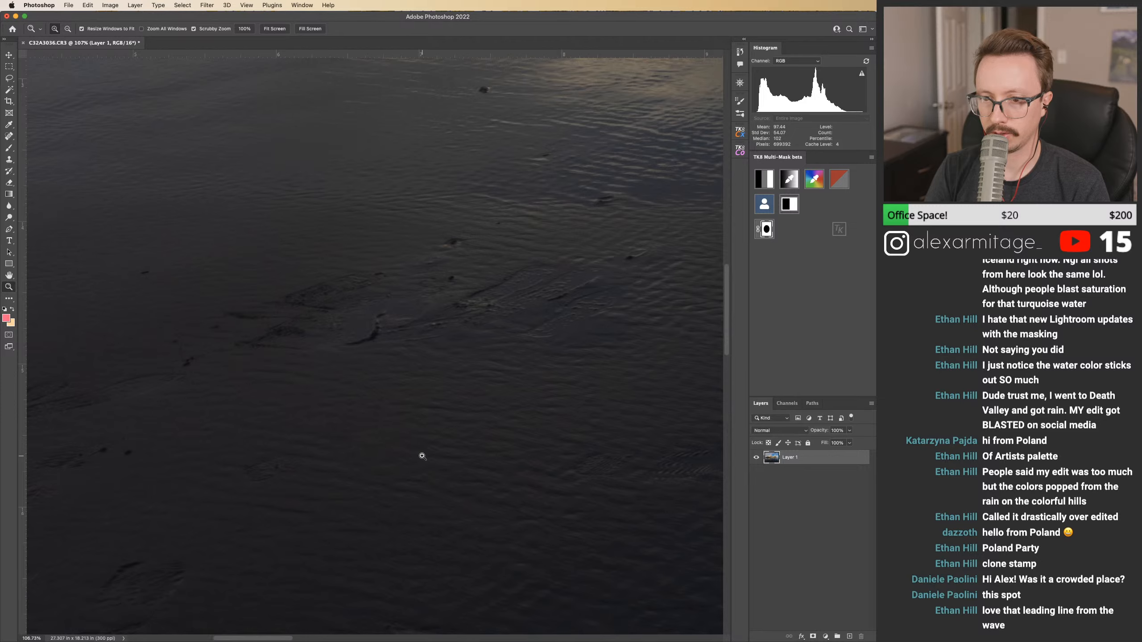
key("shift+super+d")
key("super+z")
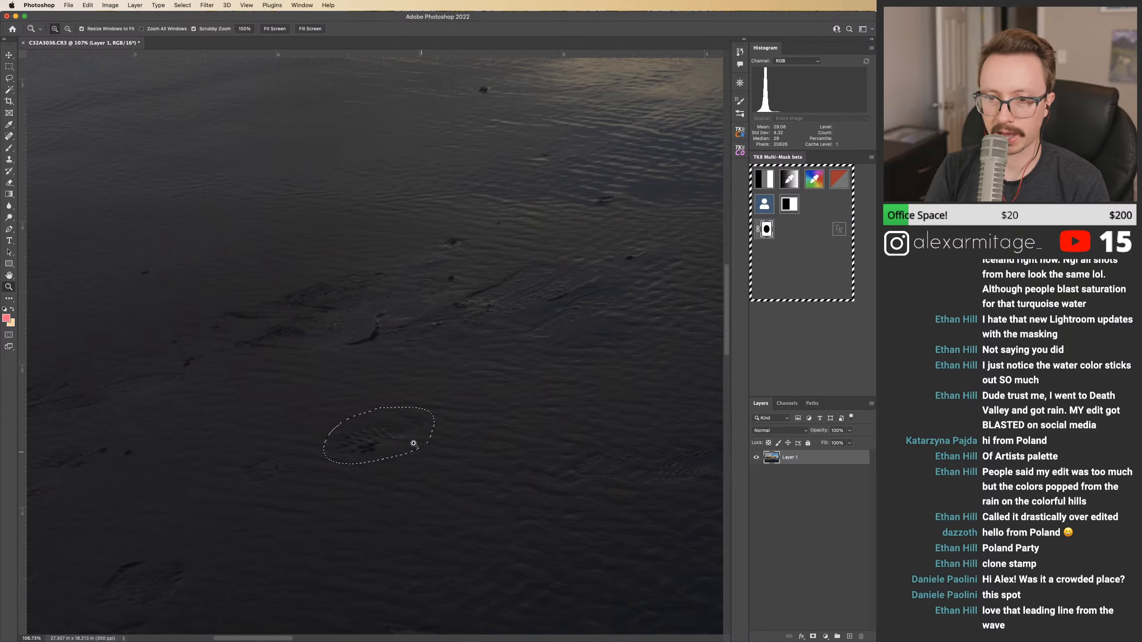
Step: Replace the selected shoe print using the Content-Aware Fill workspace with output to a new layer, and clear the selection
left_click(88, 5)
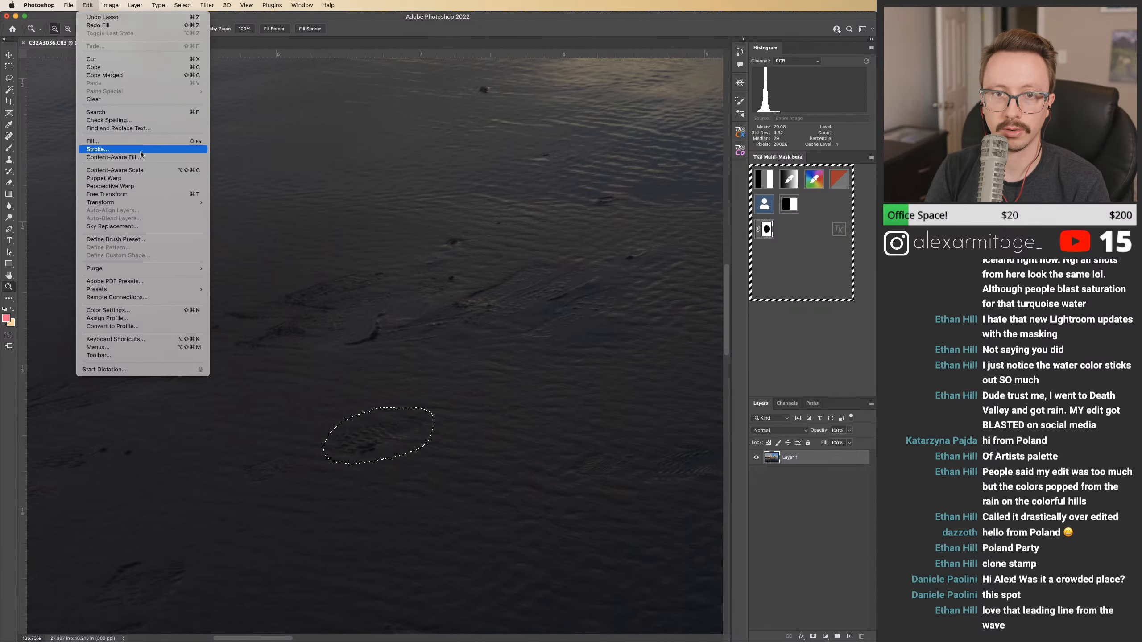
left_click(198, 170)
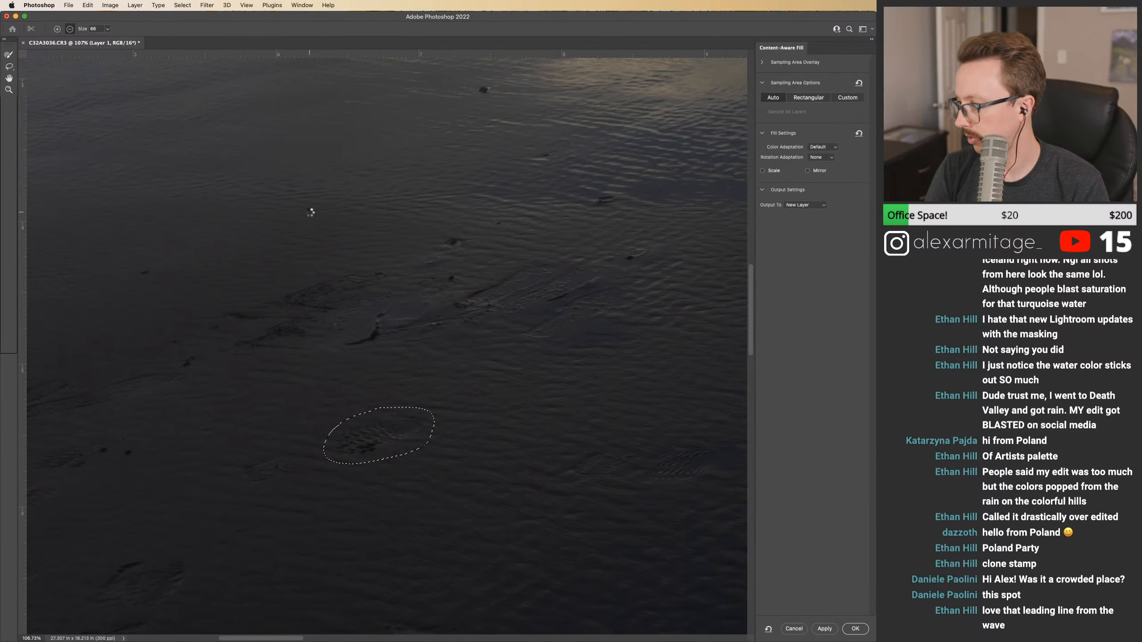
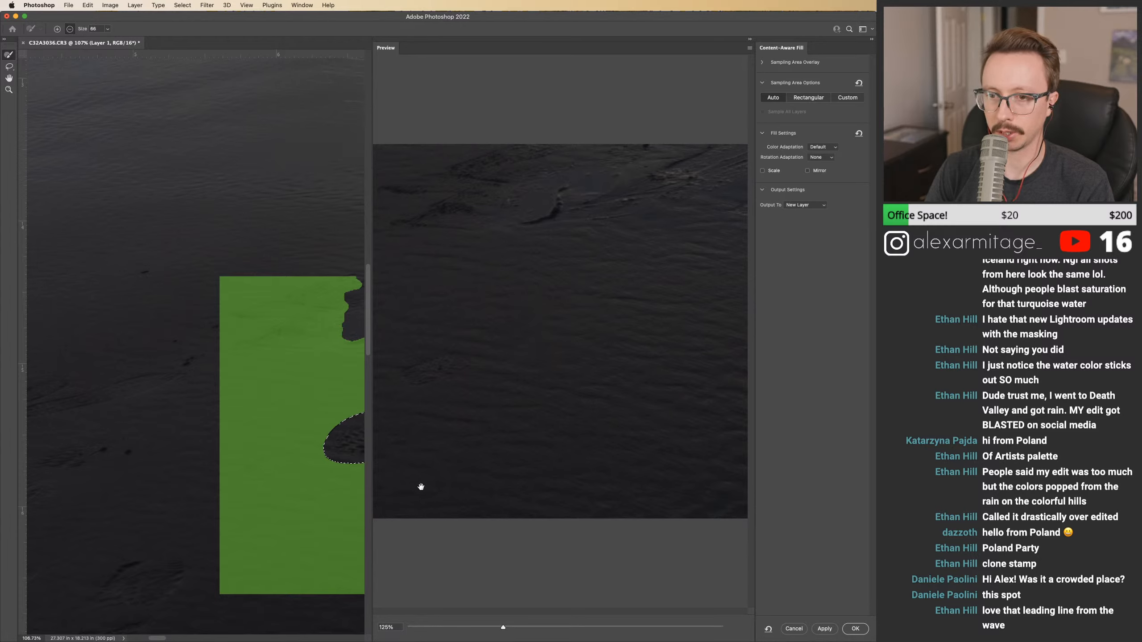
key("z")
left_click_drag(568, 356, 602, 356)
left_click(671, 500)
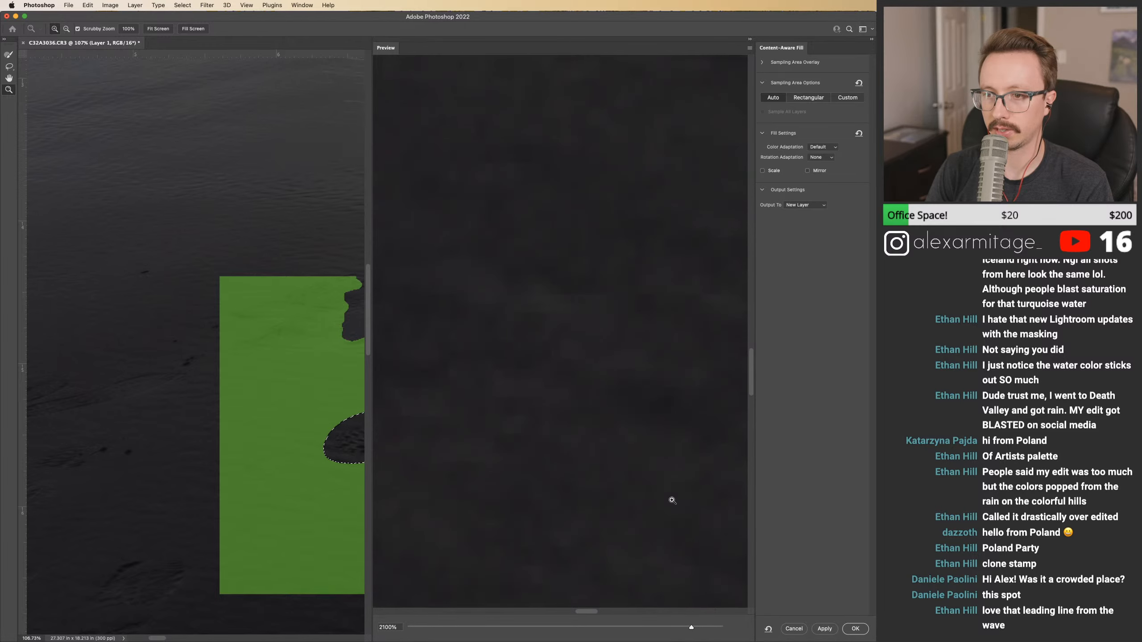
left_click_drag(692, 627, 473, 627)
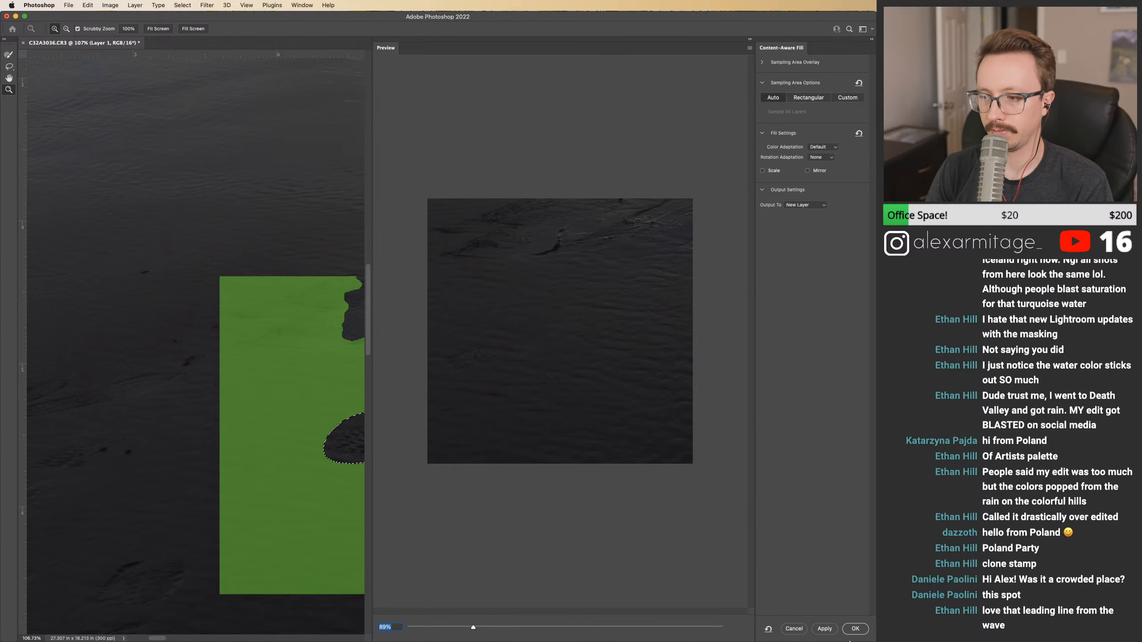
left_click(855, 629)
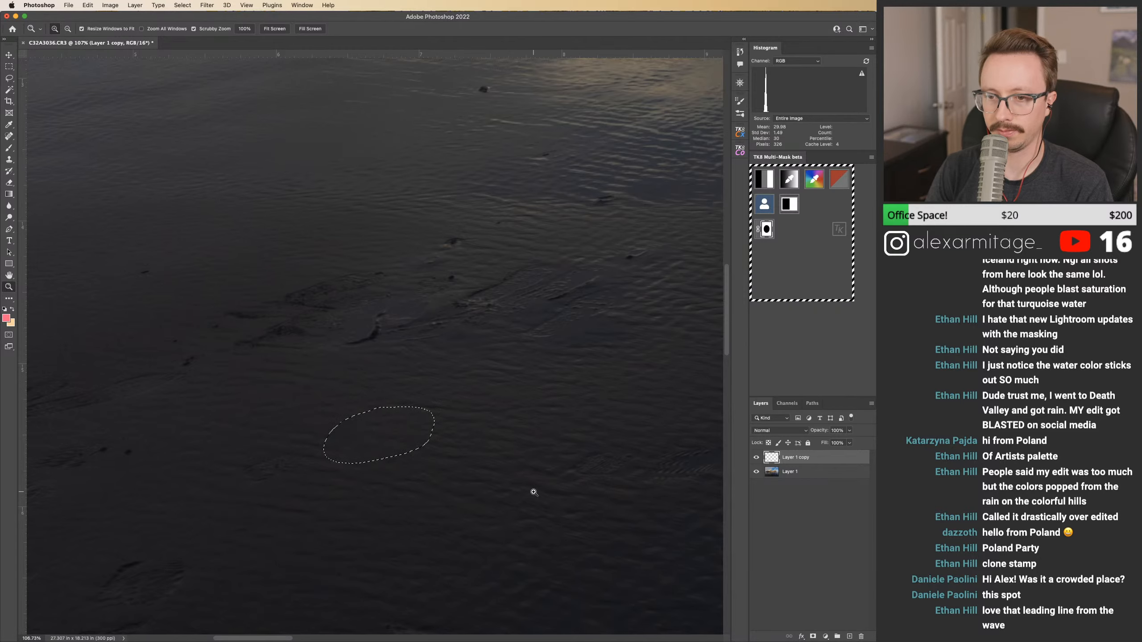
key("super+d")
Step: Outline the neighbouring faint footprint in the dark sand with a Lasso selection
scroll(571, 426, "left", 5)
scroll(571, 425, "down", 2)
key("l")
mouse_move(450, 402)
left_mouse_down()
mouse_move(518, 390)
mouse_move(533, 412)
mouse_move(510, 437)
mouse_move(457, 439)
mouse_move(442, 425)
mouse_move(450, 402)
left_mouse_up()
Step: Try a Content-Aware fill at 100% opacity on the selected faint footprint, check it up close, and undo it
key("shift+BackSpace")
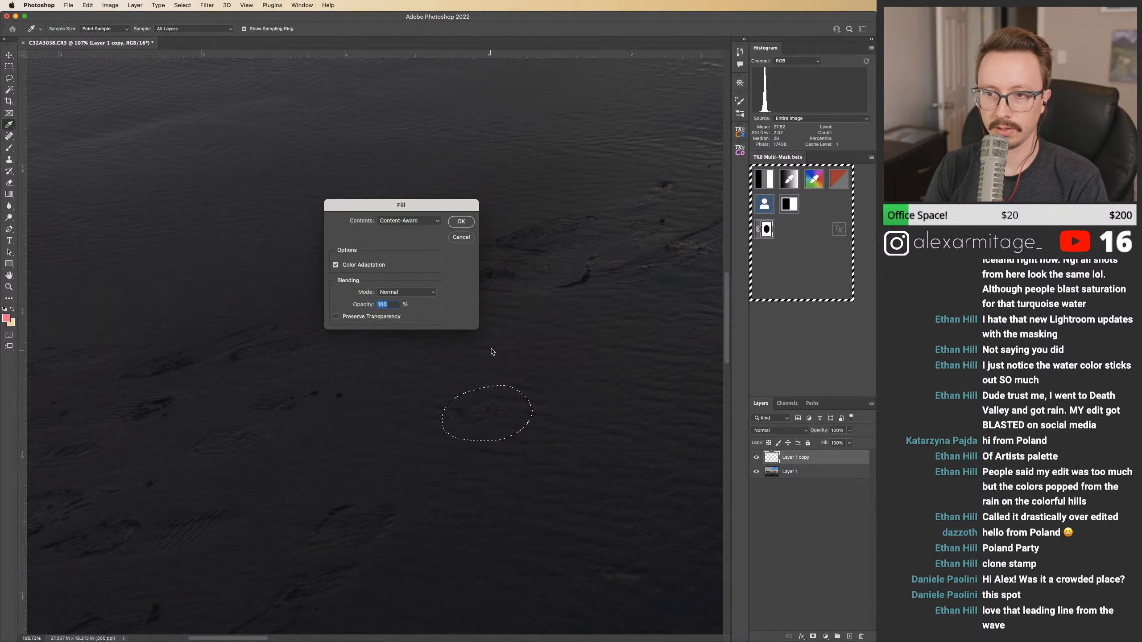
key("Return")
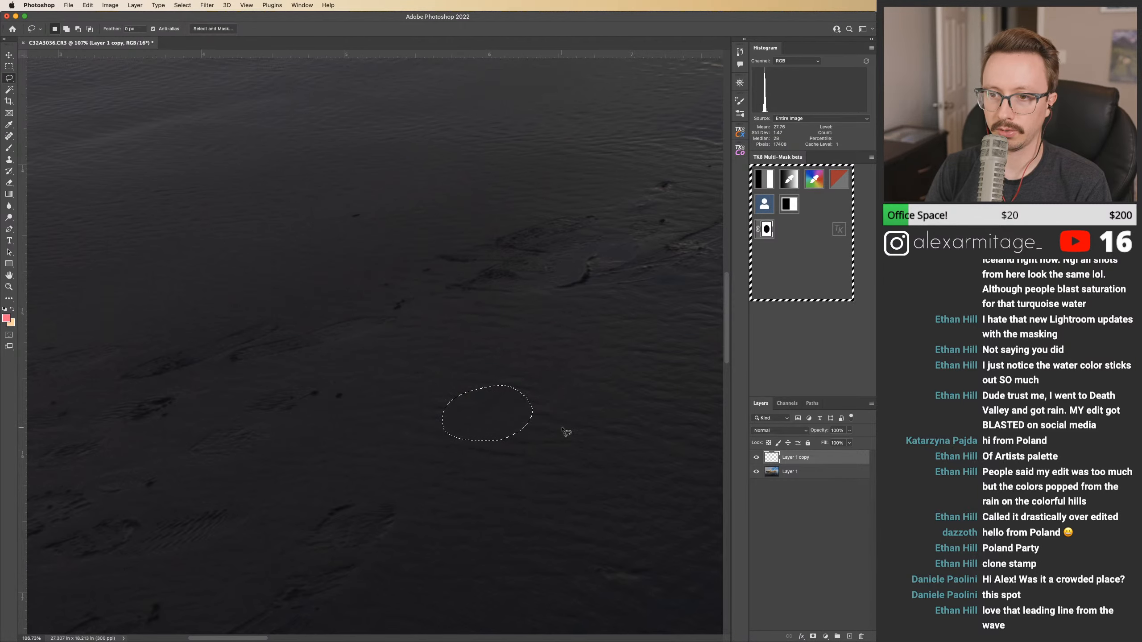
key("super+d")
key("z")
mouse_move(504, 418)
left_mouse_down()
mouse_move(549, 421)
mouse_move(535, 421)
left_mouse_up()
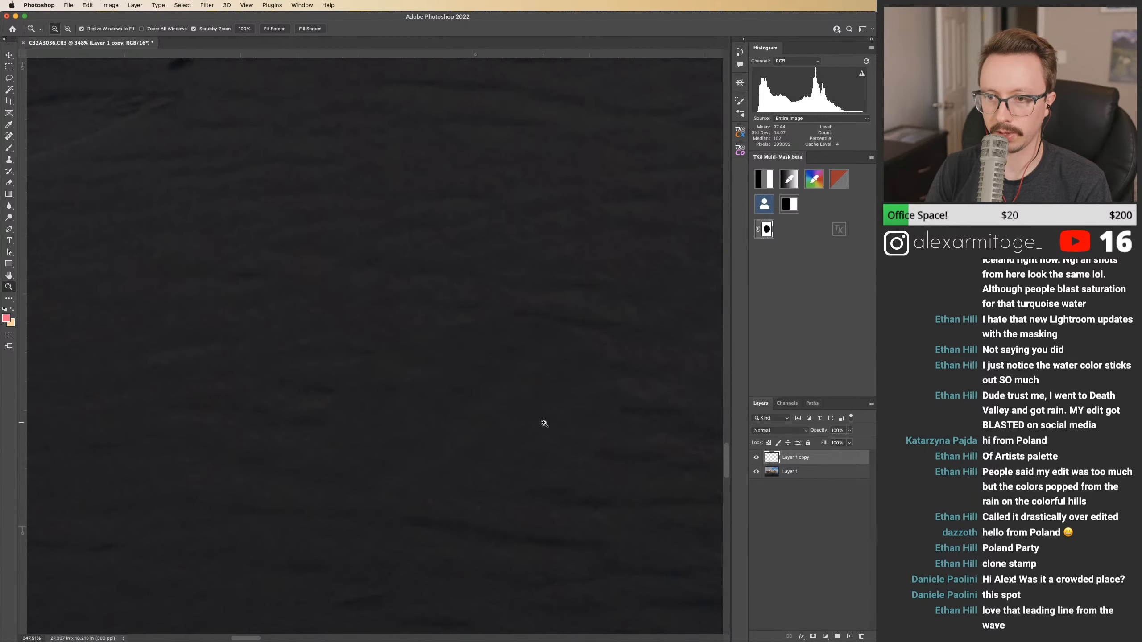
key("super+shift+d")
key("super+z")
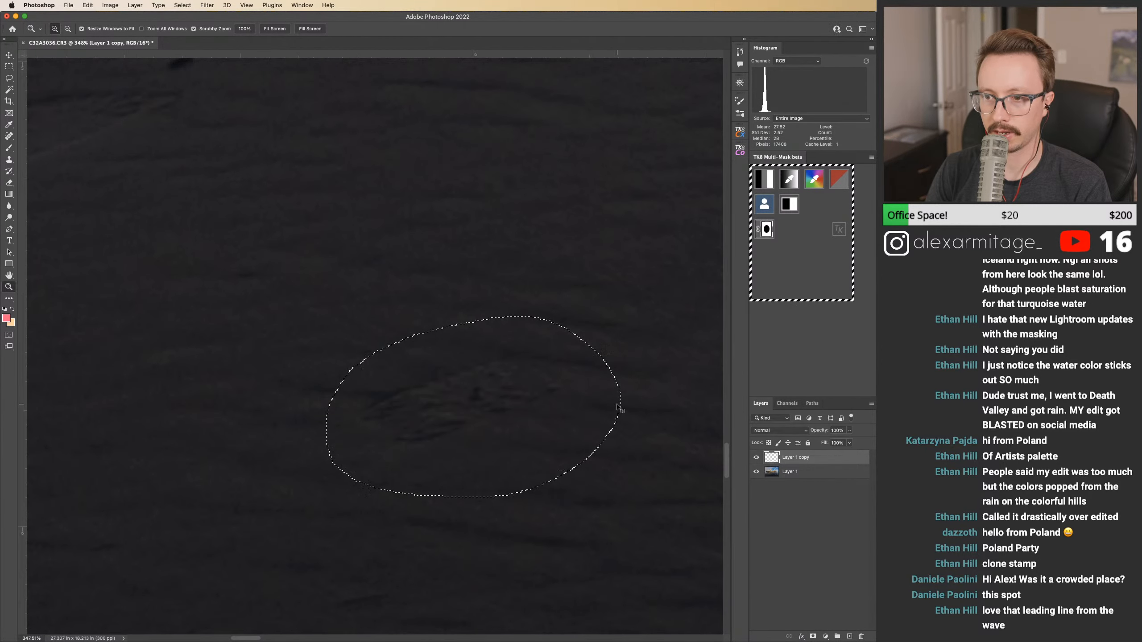
Step: Merge Layer 1 copy down into Layer 1 and replace the selected faint footprint with Content-Aware Fill on a new layer
key("super+e")
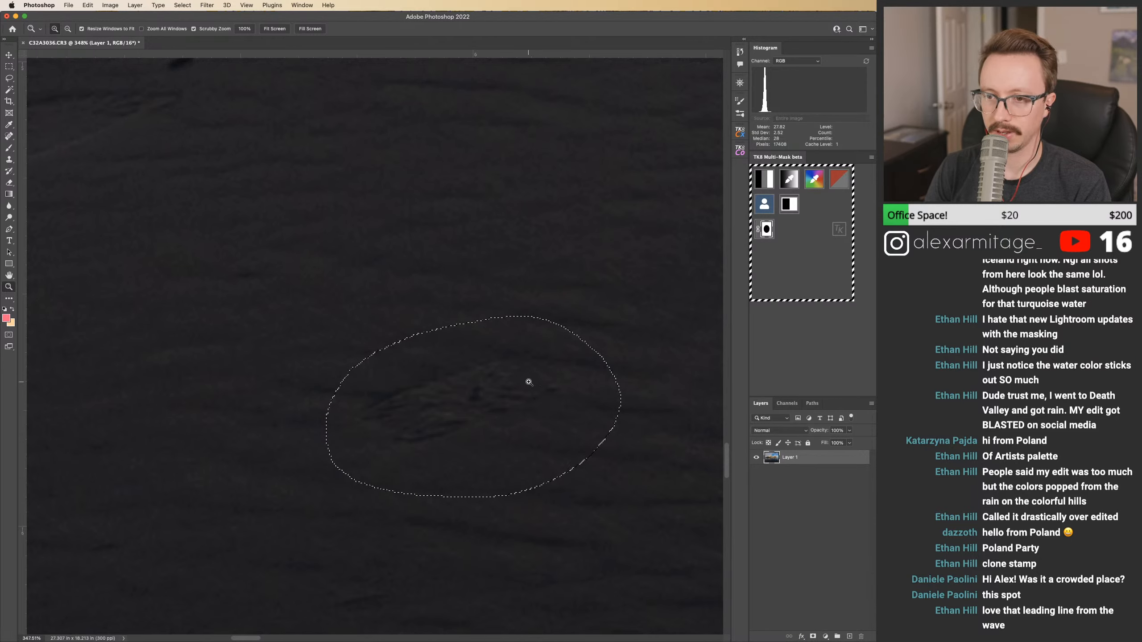
left_click(88, 5)
left_click(127, 157)
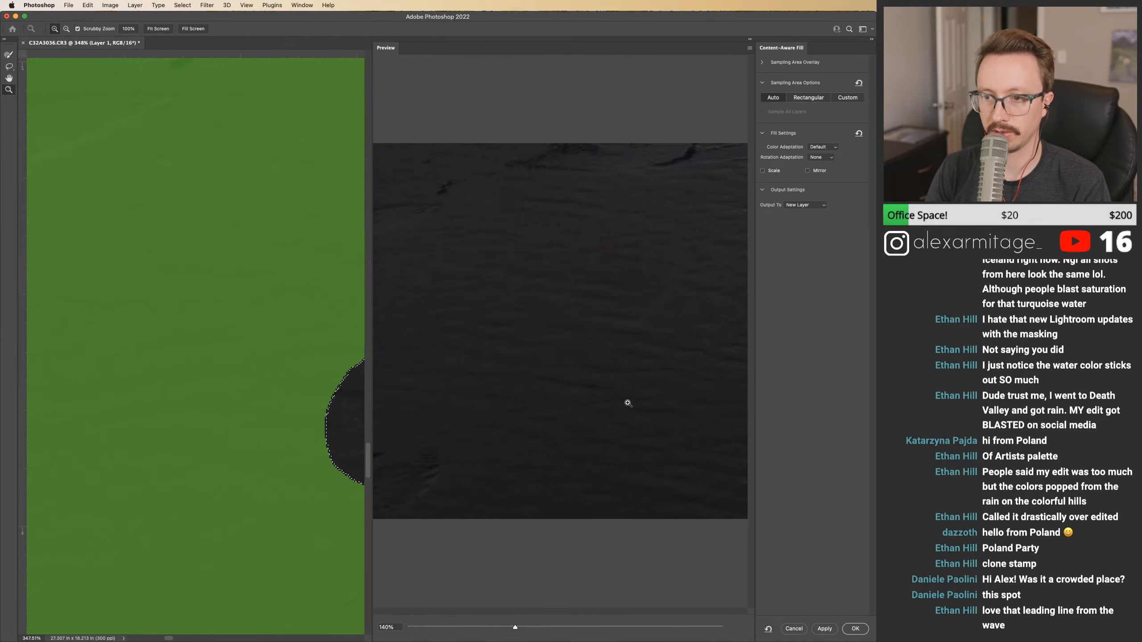
left_click(855, 629)
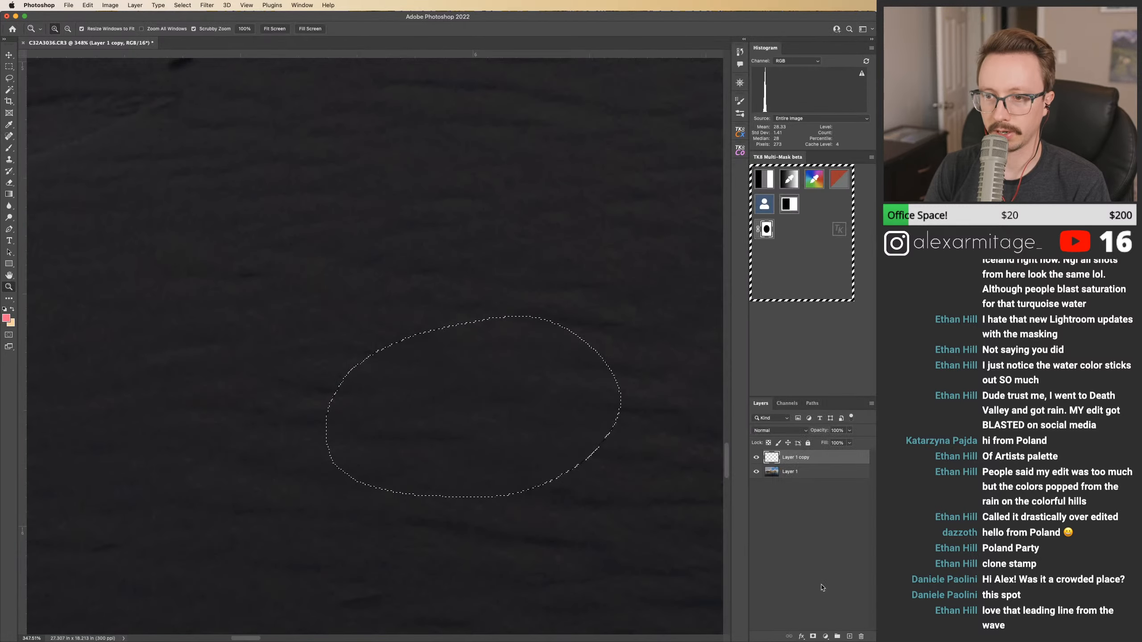
left_click_drag(618, 446, 512, 446)
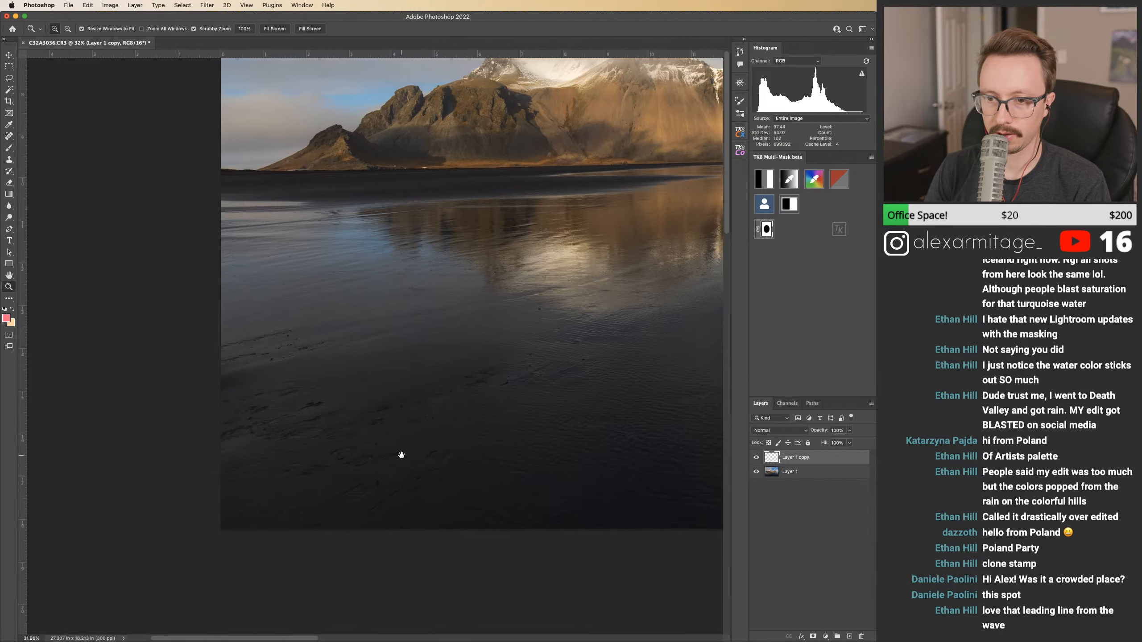
left_click_drag(390, 451, 462, 443)
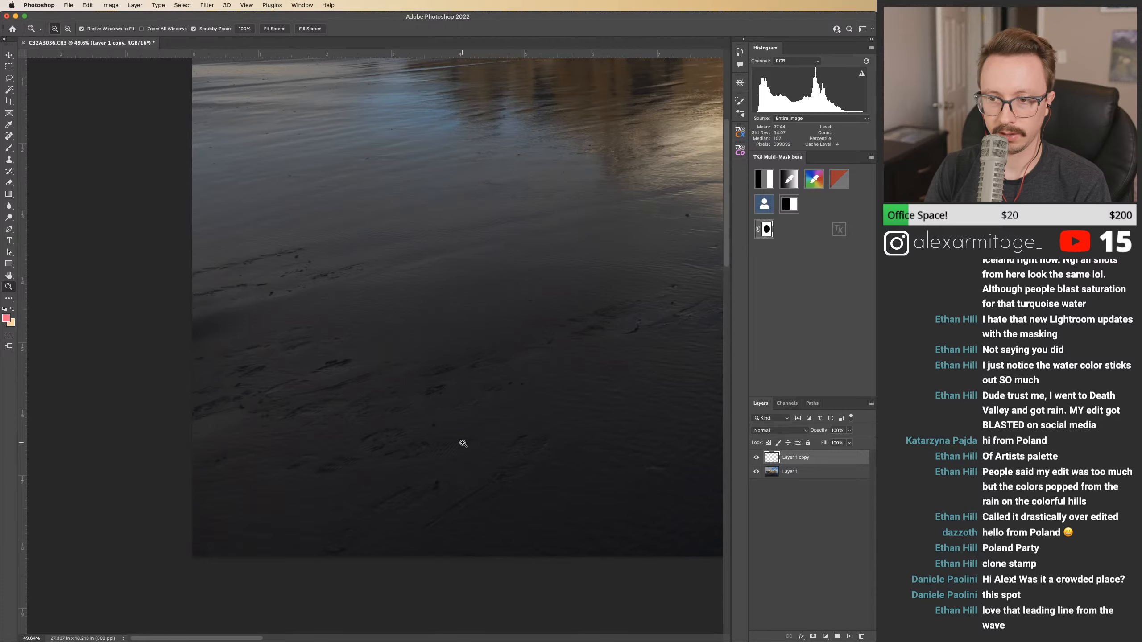
key("l")
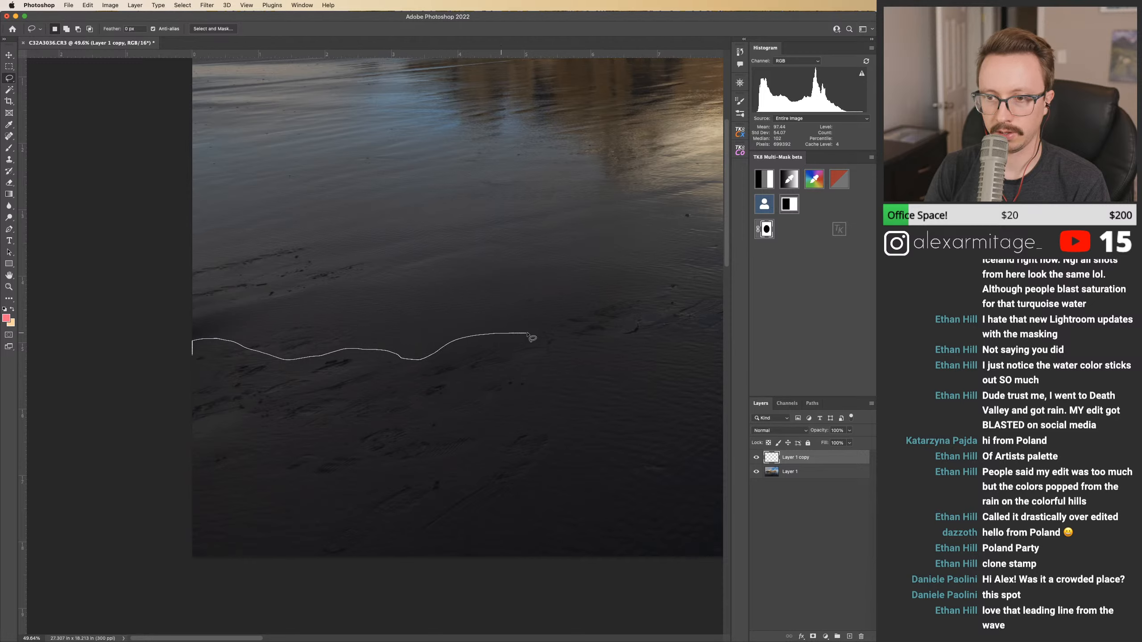
mouse_move(489, 570)
left_mouse_down()
mouse_move(405, 594)
mouse_move(250, 608)
left_mouse_up()
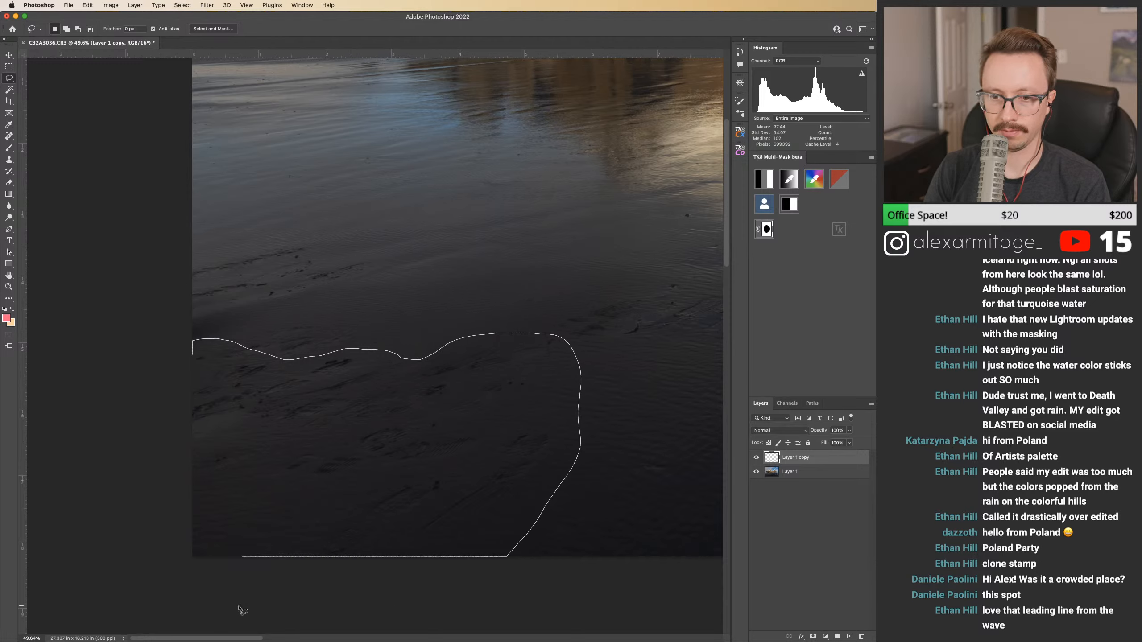
left_click_drag(112, 358, 117, 354)
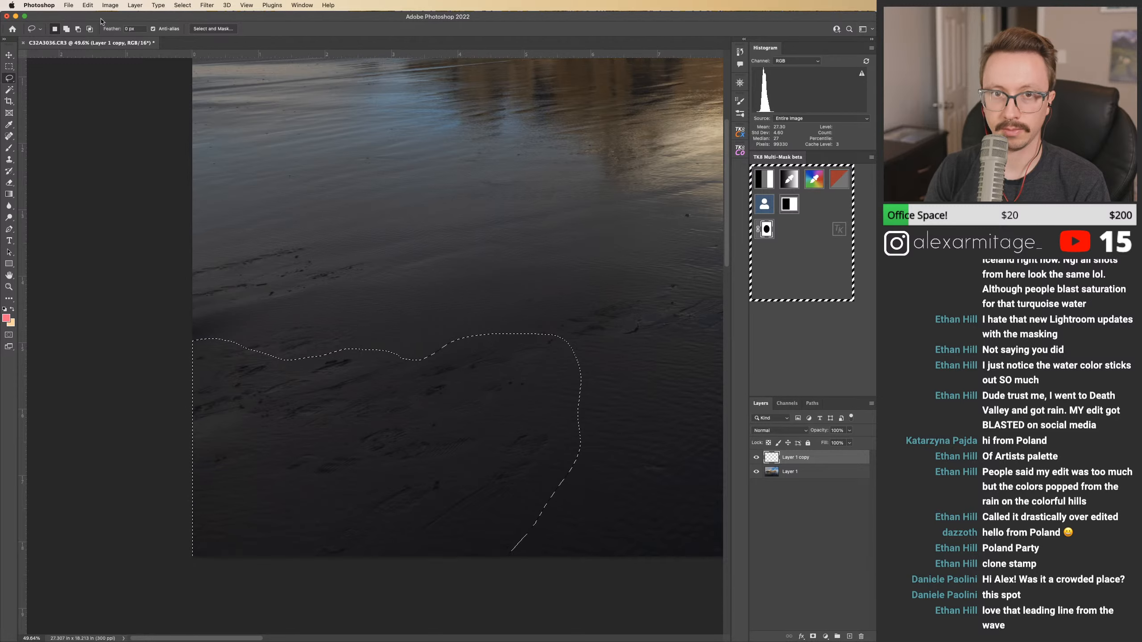
left_click(88, 5)
left_click(119, 158)
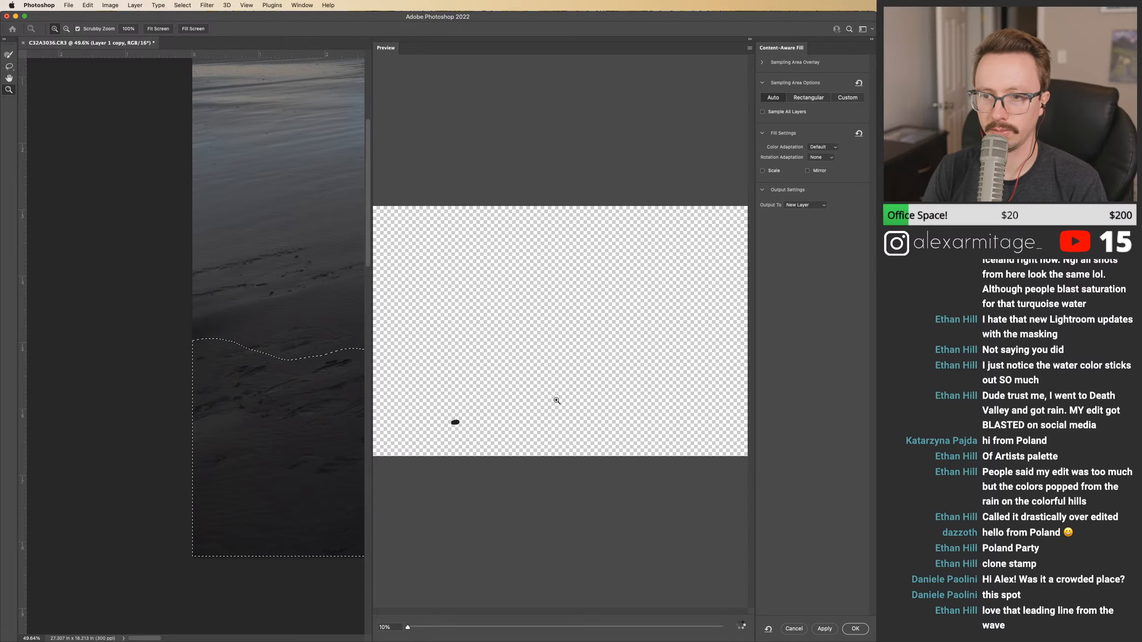
left_click(794, 629)
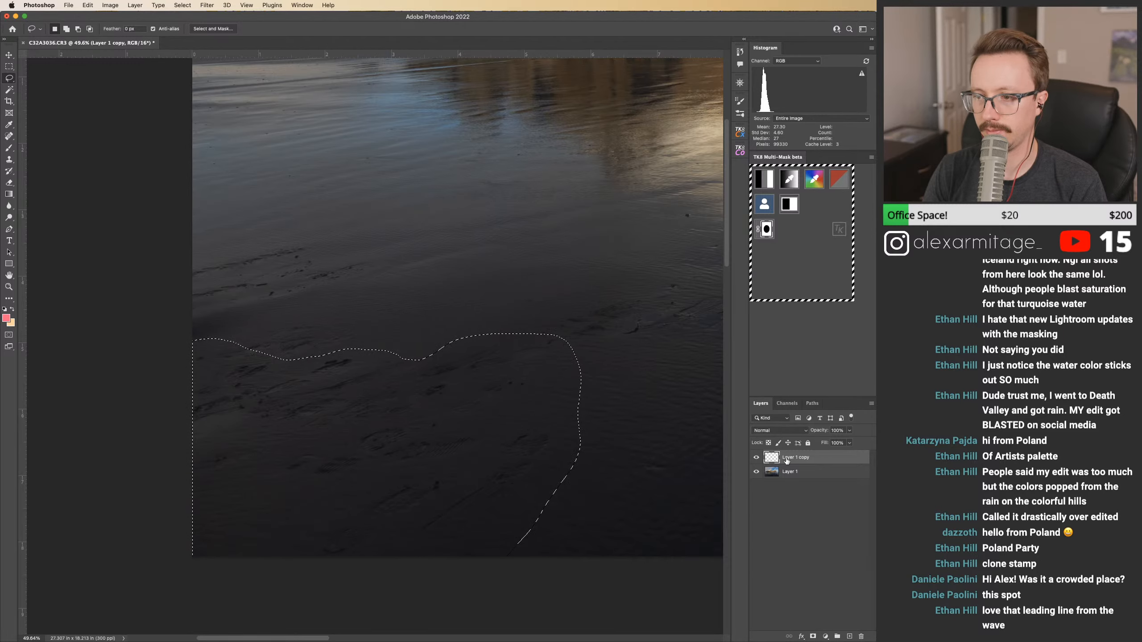
key("super+d")
Step: Merge Layer 1 copy down into Layer 1 and lasso the footprint-covered sand in the photo's lower-left foreground, excluding the clean corner
key("super+e")
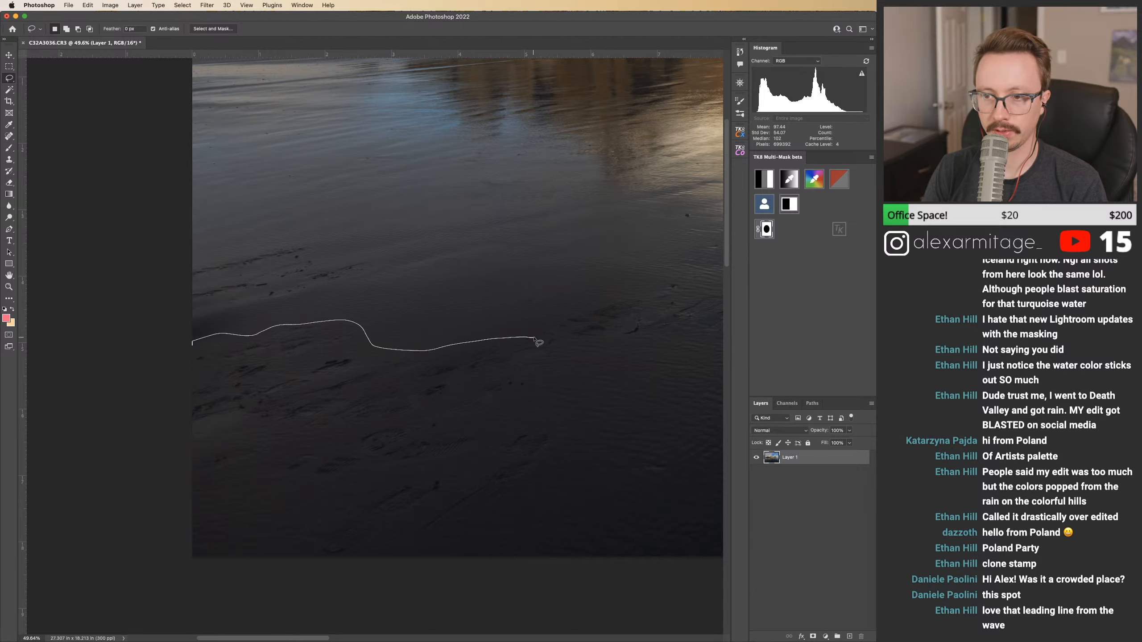
mouse_move(433, 586)
left_mouse_down()
mouse_move(190, 572)
mouse_move(353, 579)
left_mouse_up()
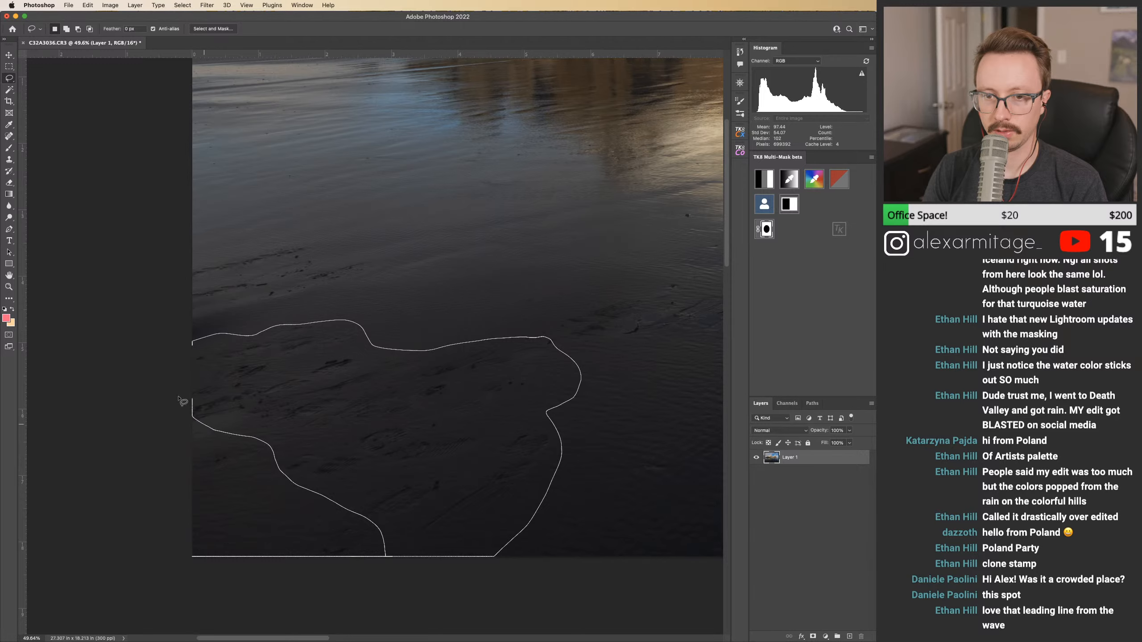
left_click_drag(186, 408, 184, 406)
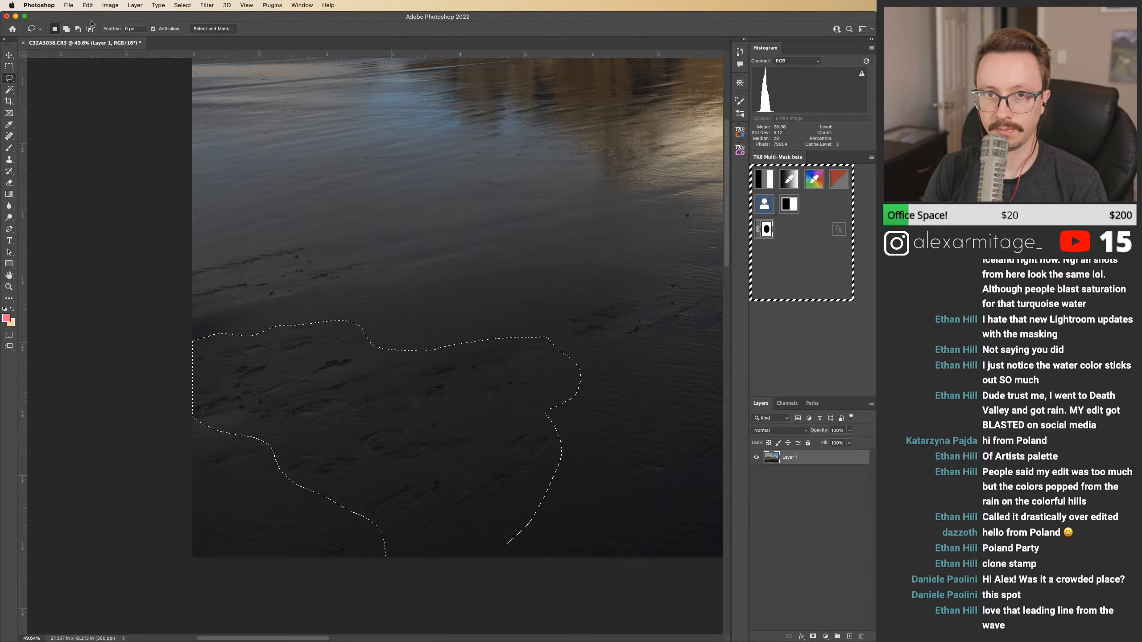
Step: Try to replace the selected footprint-covered sand with Content-Aware Fill using Auto sampling and output to a new layer
left_click(88, 5)
left_click(126, 159)
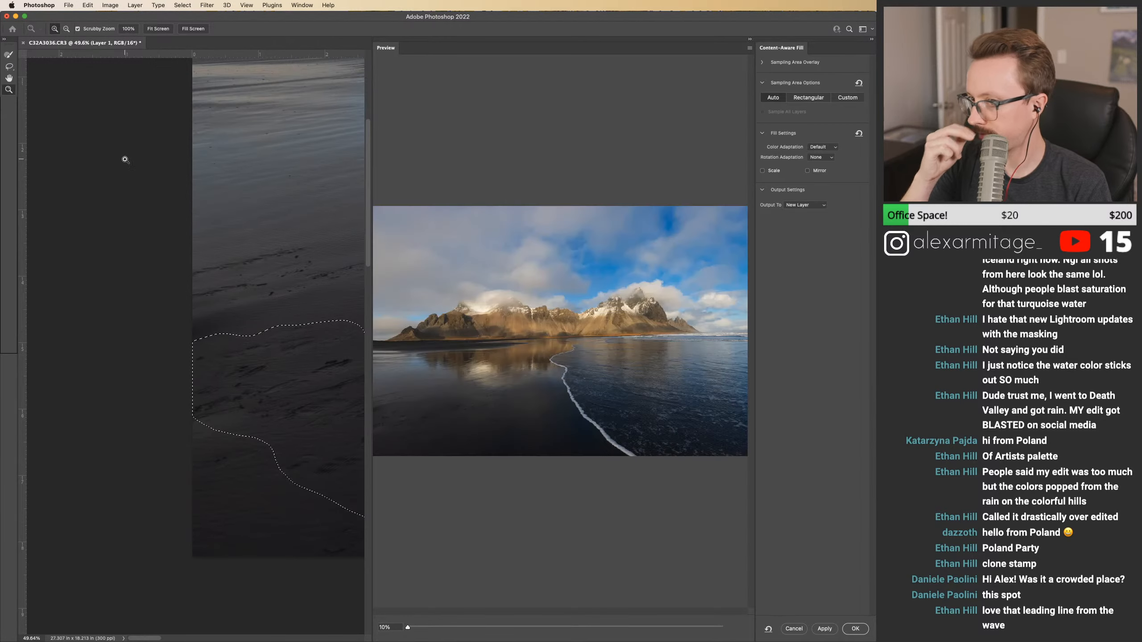
left_click(400, 436)
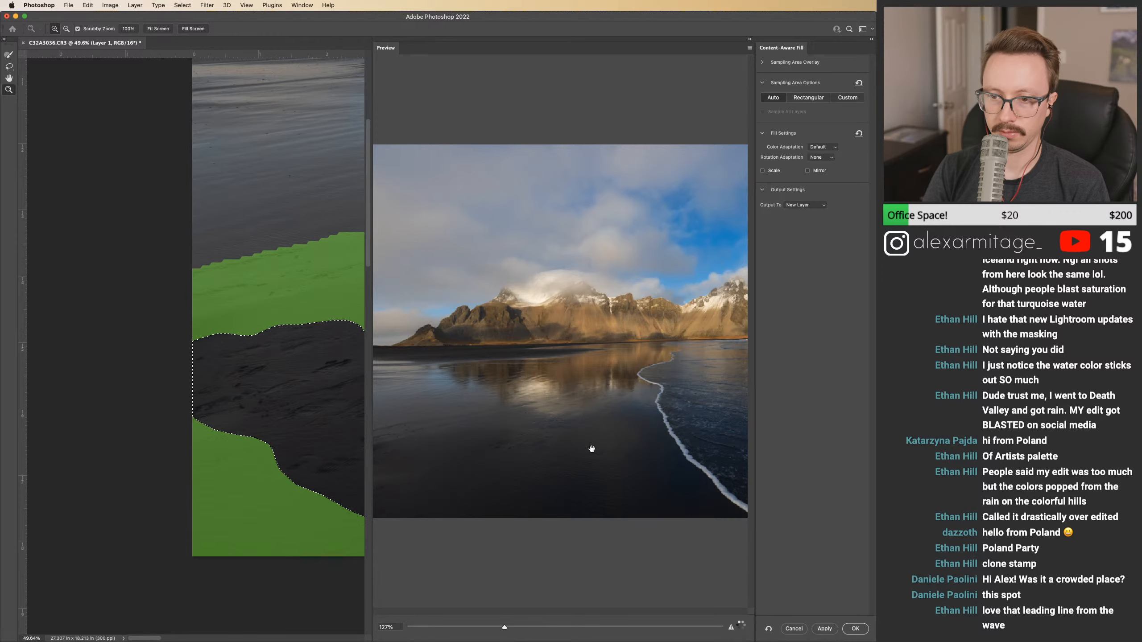
left_click(855, 628)
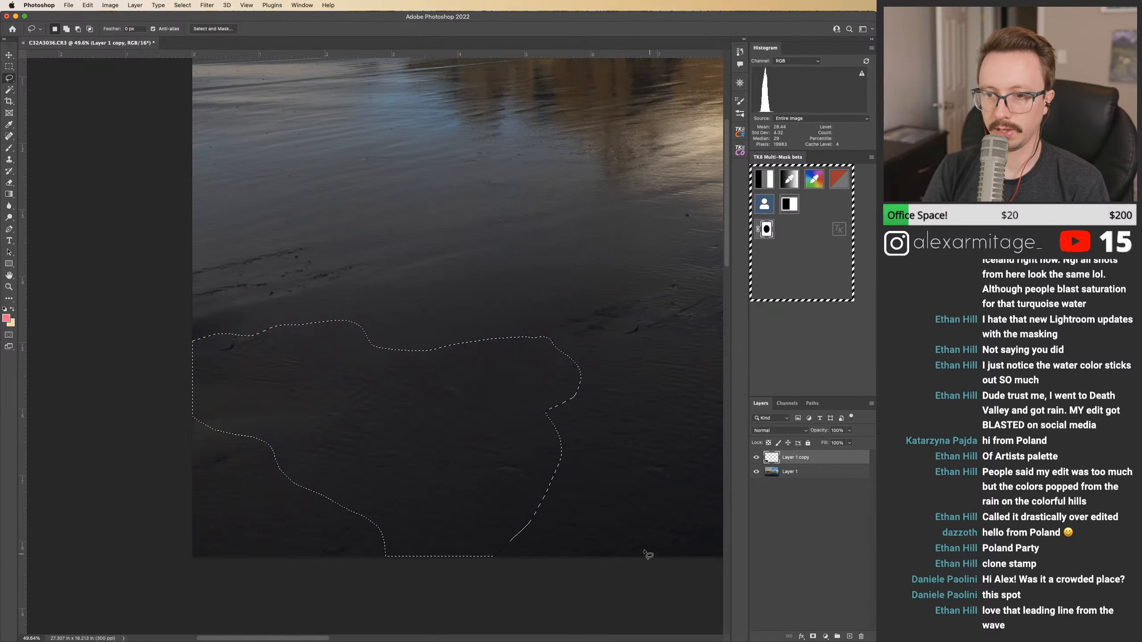
key("super+d")
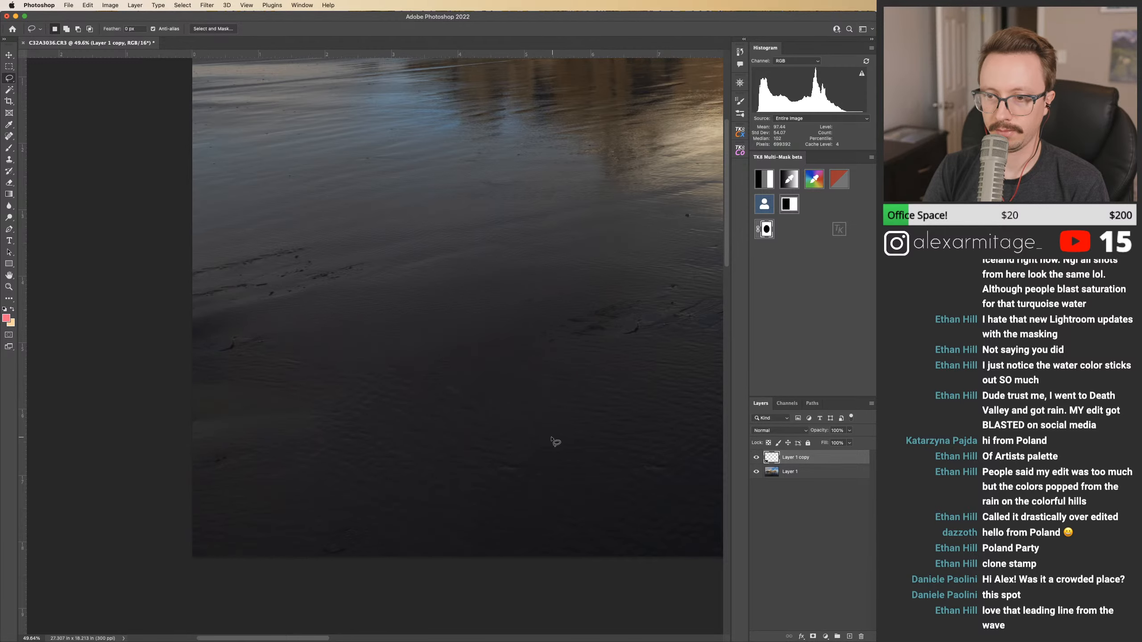
Step: Inspect the filled lower-left sand up close and undo the large Content-Aware fill, bringing back its lasso selection
left_click_drag(538, 438, 423, 416)
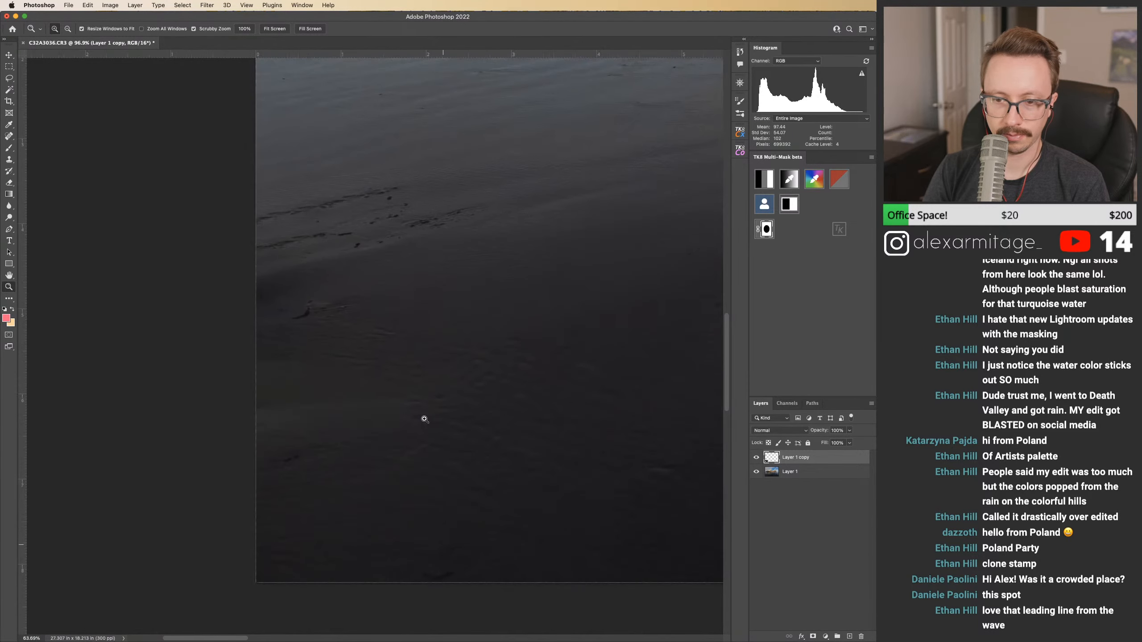
left_click_drag(497, 441, 416, 418)
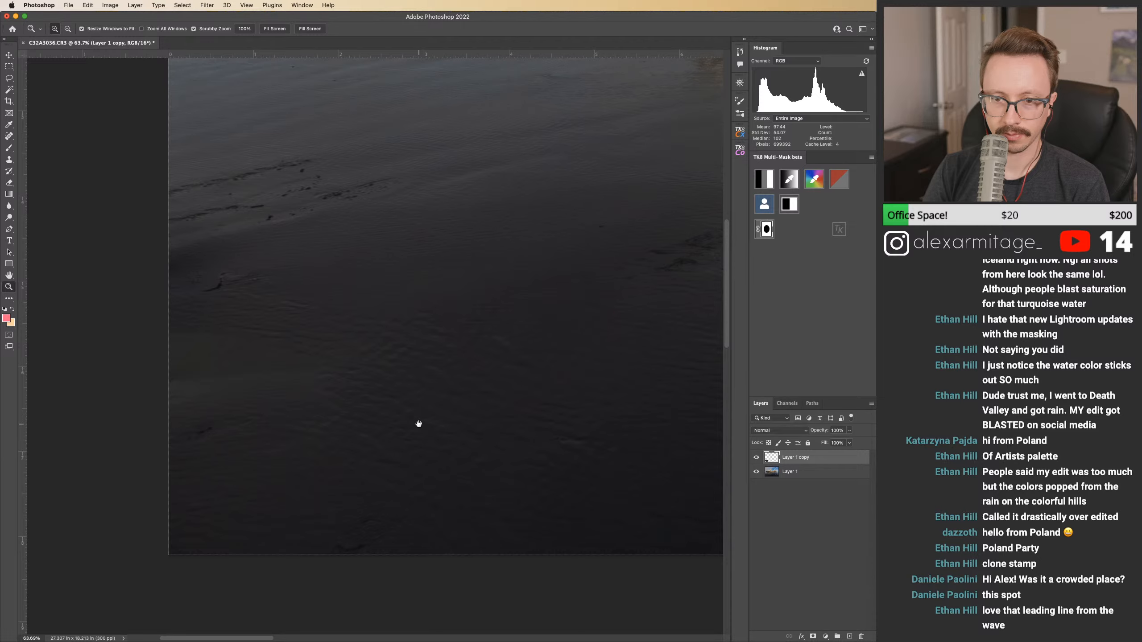
key("super+comma")
key("super+z")
key("super+z")
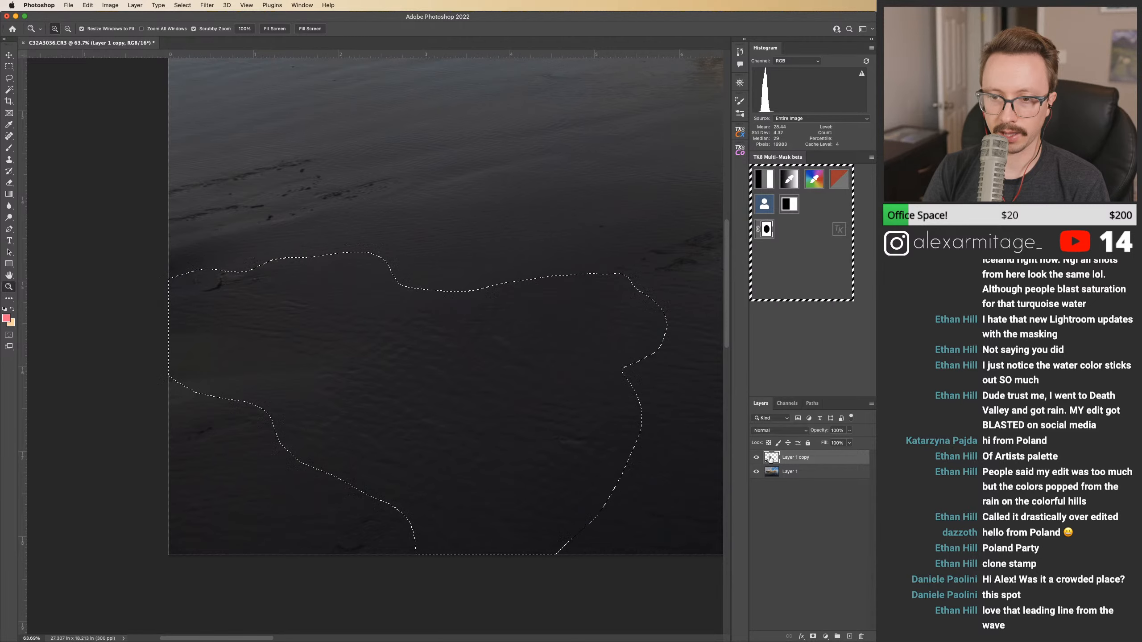
key("super+z")
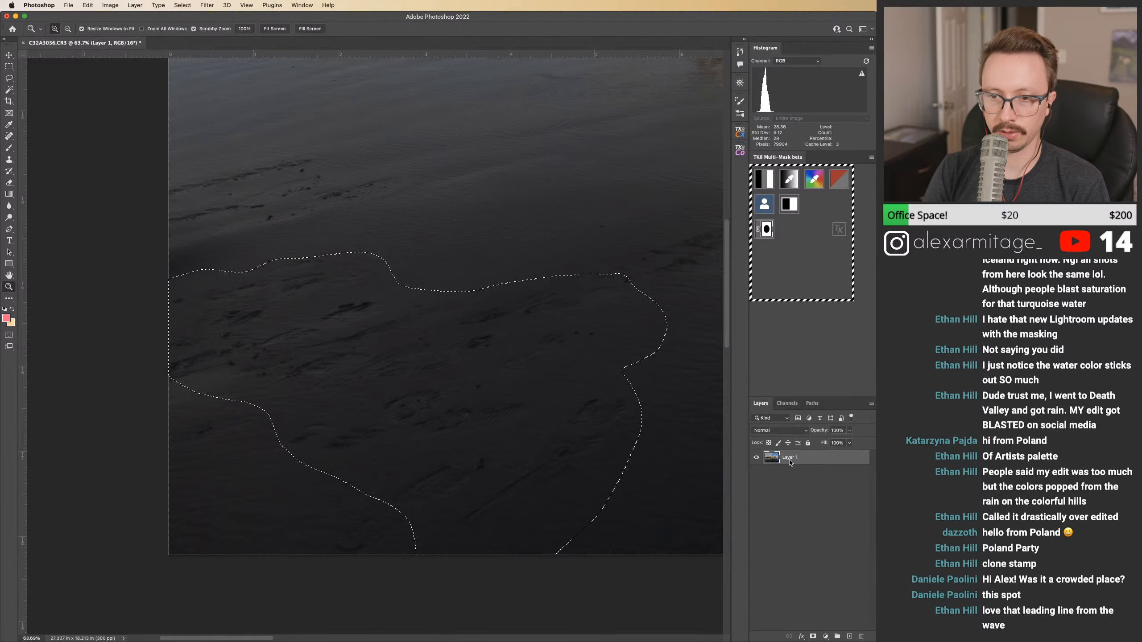
Step: Add the clean lower-left corner to the lasso selection, try Content-Aware Fill with Auto sampling to a new layer, and deselect
key("l")
mouse_move(141, 361)
left_mouse_down()
mouse_move(238, 368)
mouse_move(326, 432)
mouse_move(450, 576)
mouse_move(135, 580)
mouse_move(141, 362)
left_mouse_up()
left_click(88, 5)
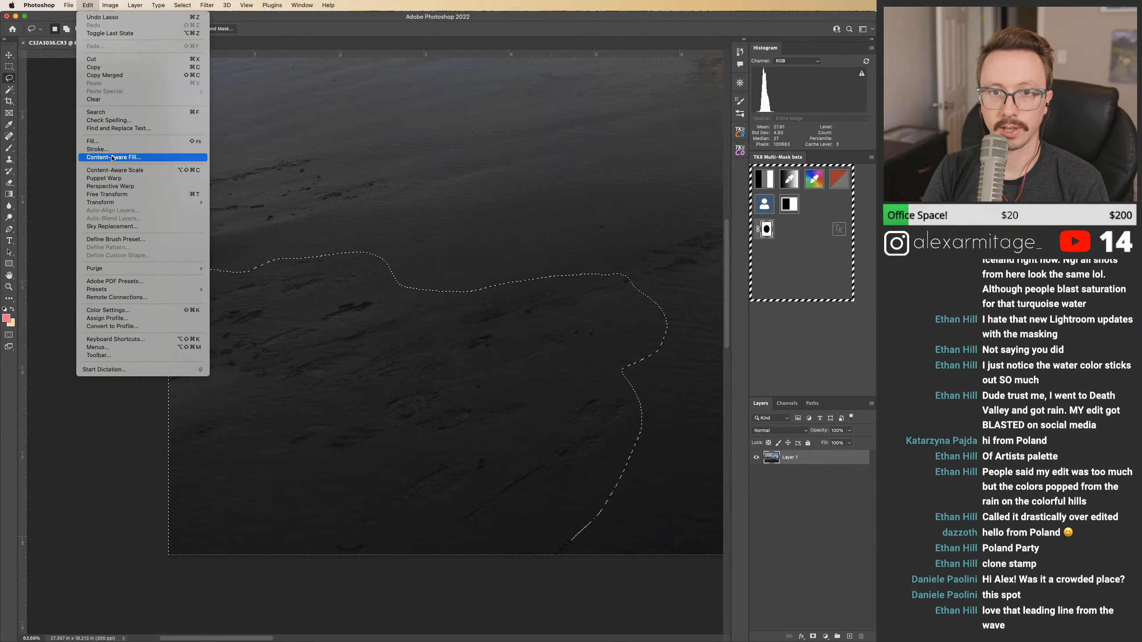
left_click(109, 195)
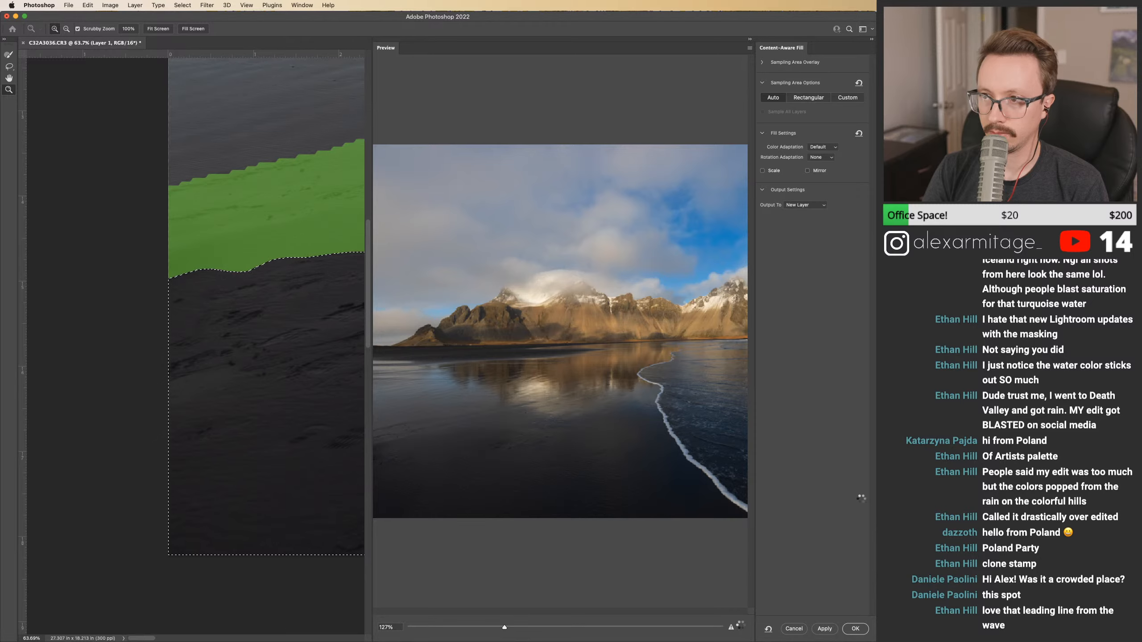
left_click(855, 628)
key("ctrl+d")
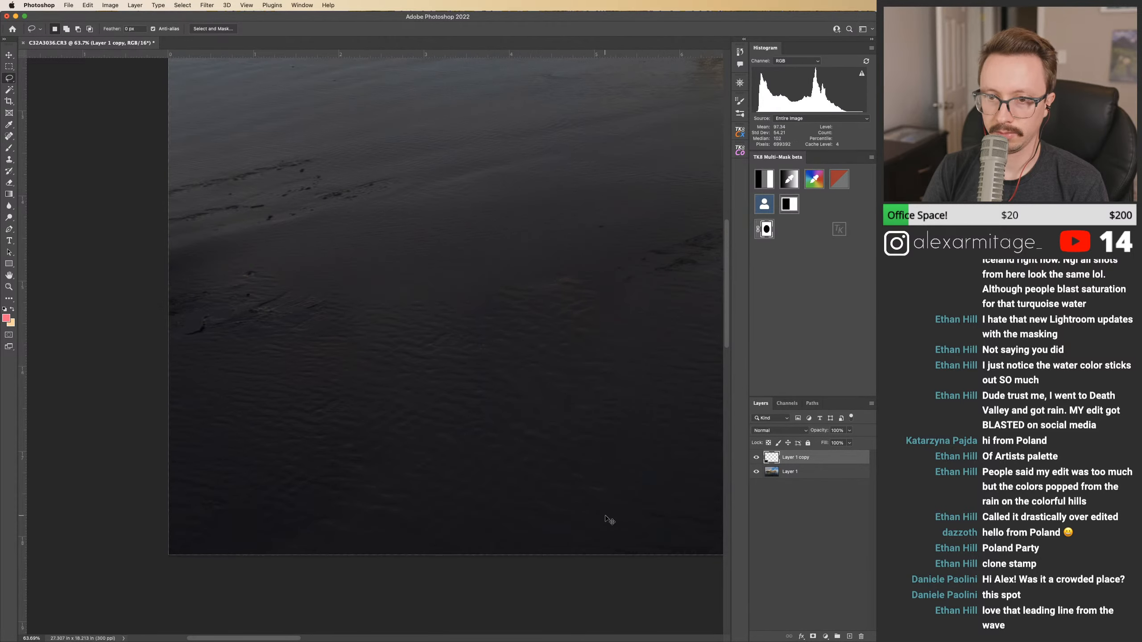
Step: Compare the filled lower-left sand with the original up close by toggling the visibility of Layer 1 copy
mouse_move(614, 518)
left_mouse_down()
mouse_move(364, 449)
mouse_move(455, 467)
left_mouse_up()
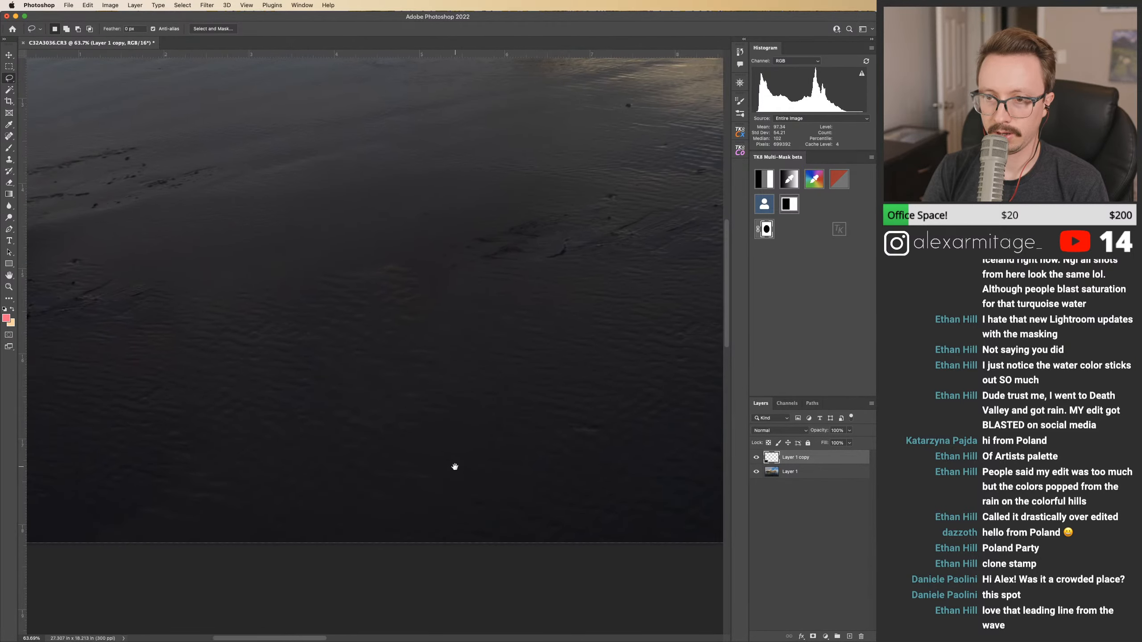
left_click(755, 458)
left_click(755, 458)
left_click(755, 458)
left_click(755, 458)
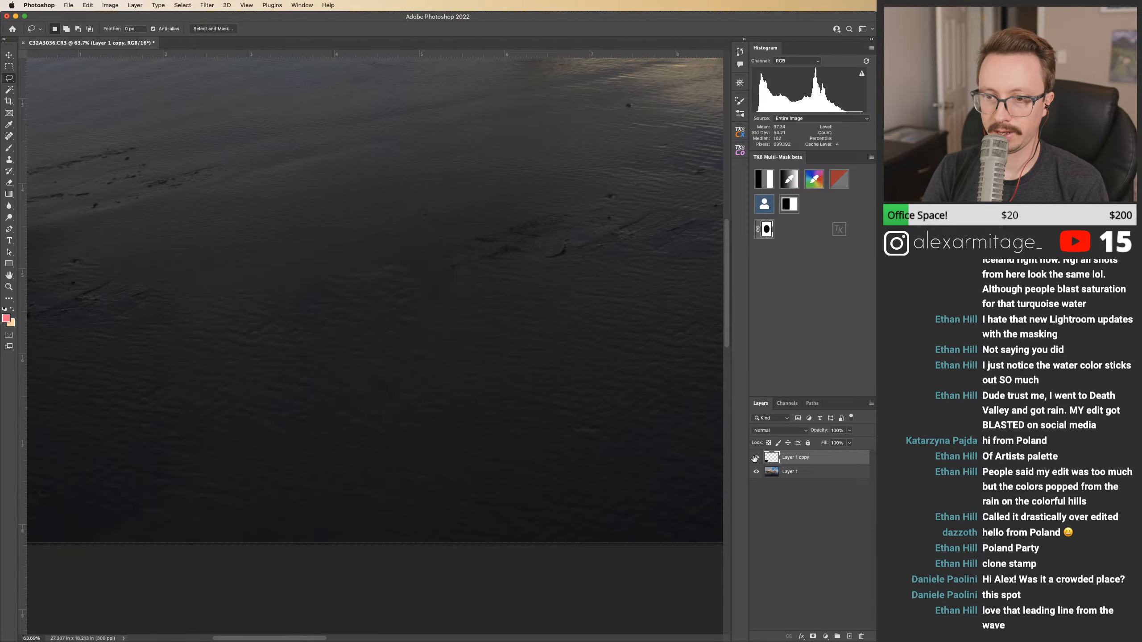
key("z")
mouse_move(452, 338)
left_mouse_down()
mouse_move(383, 319)
mouse_move(363, 345)
left_mouse_up()
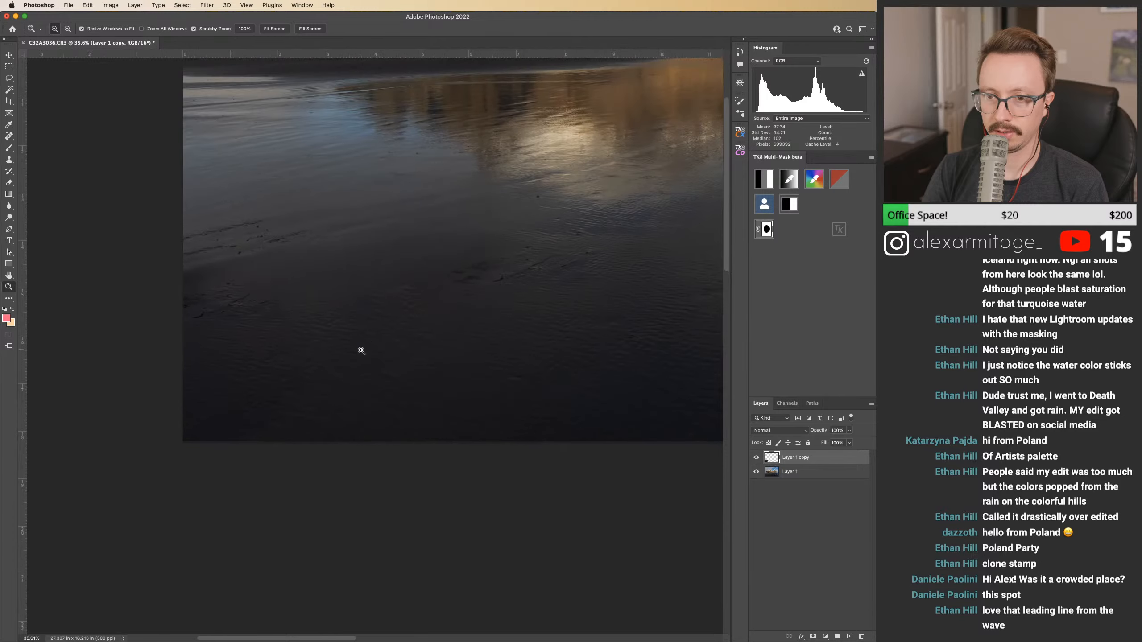
left_click(756, 458)
left_click_drag(247, 312, 331, 446)
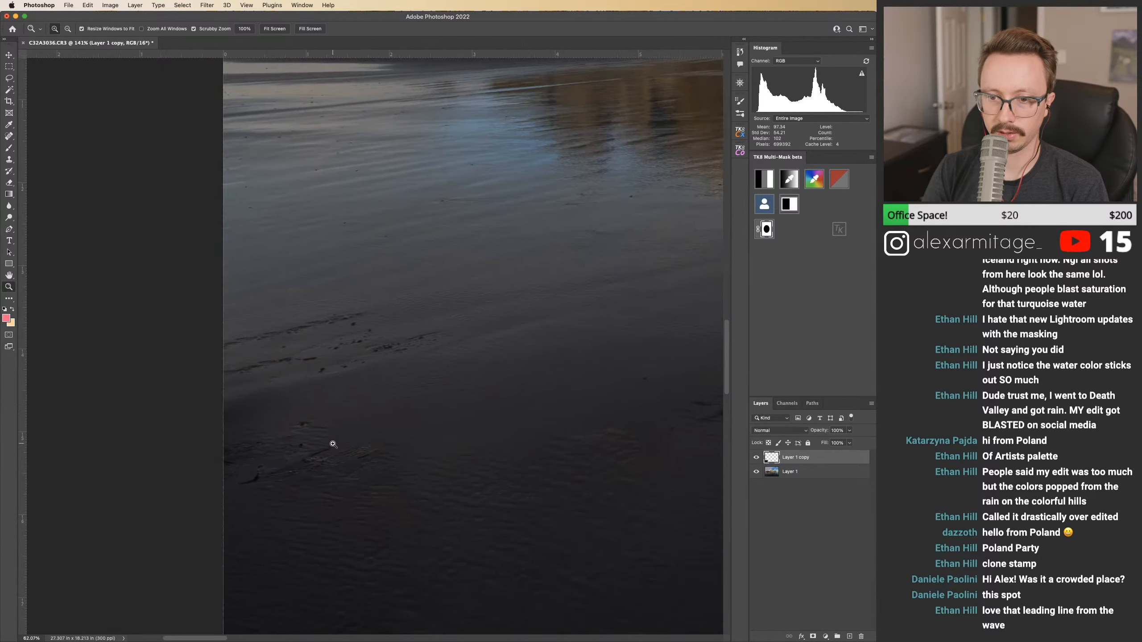
left_click(756, 458)
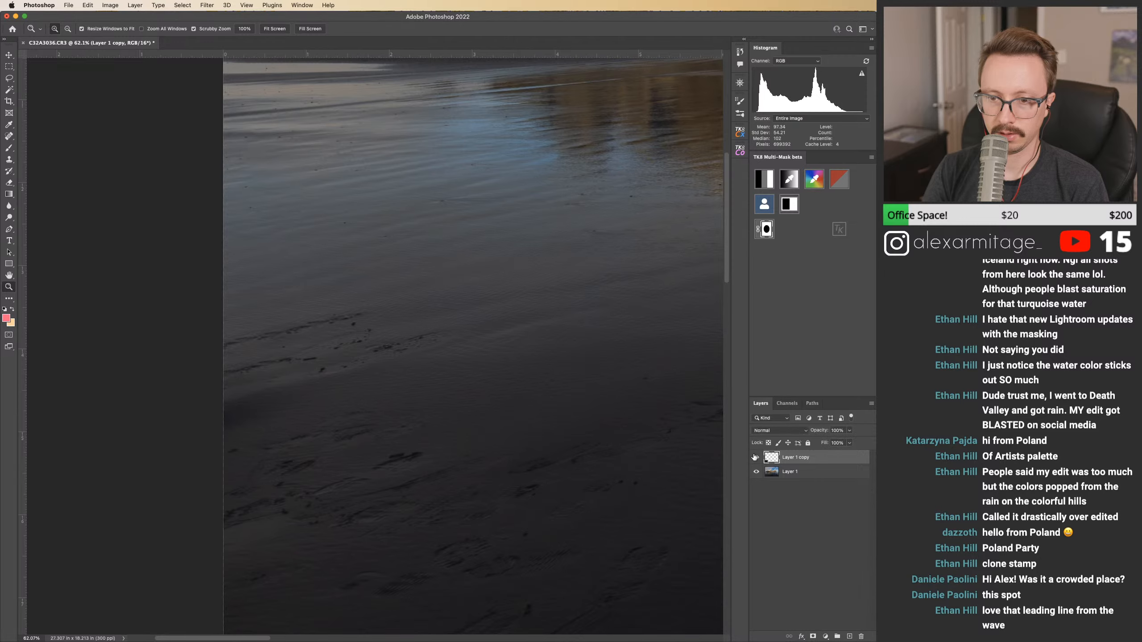
left_click(756, 458)
left_click_drag(421, 446, 407, 383)
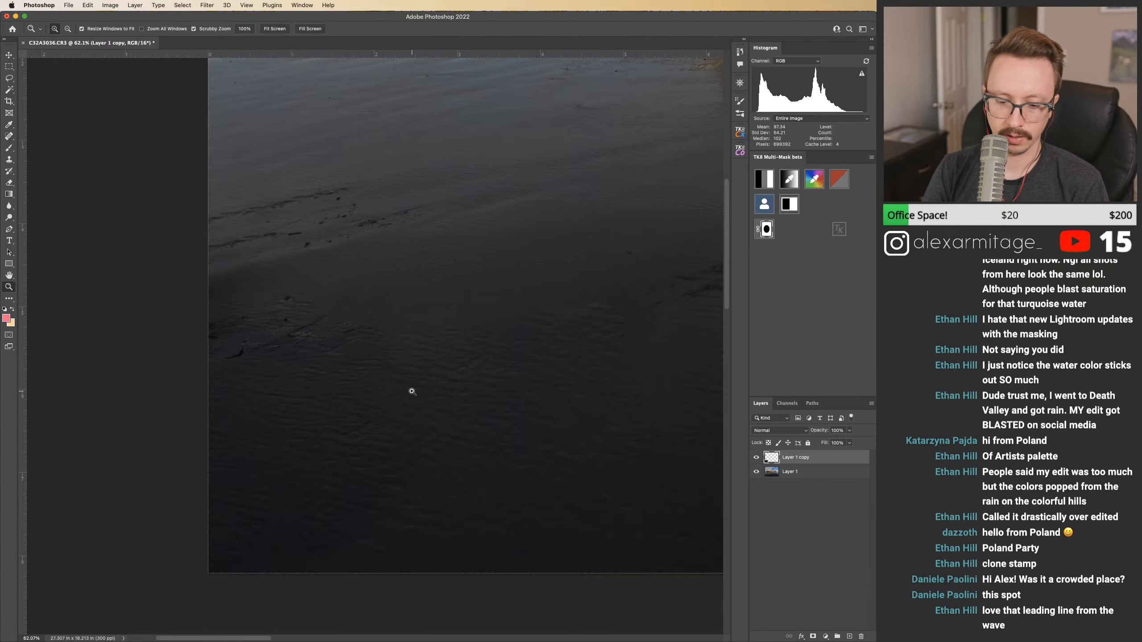
key("l")
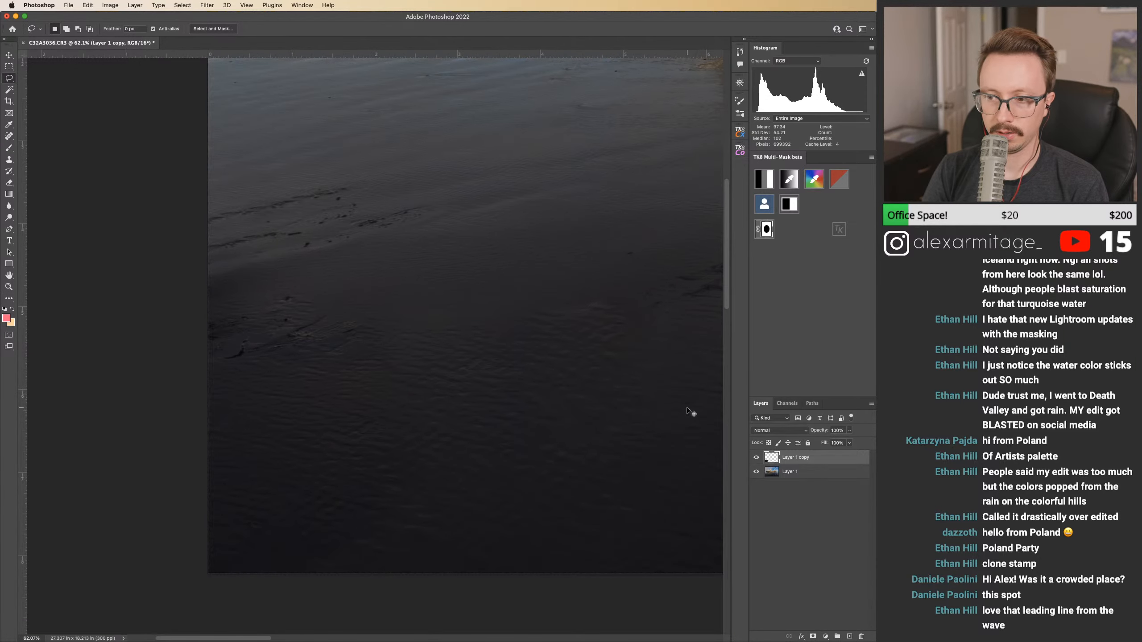
left_click(756, 457)
left_click(756, 458)
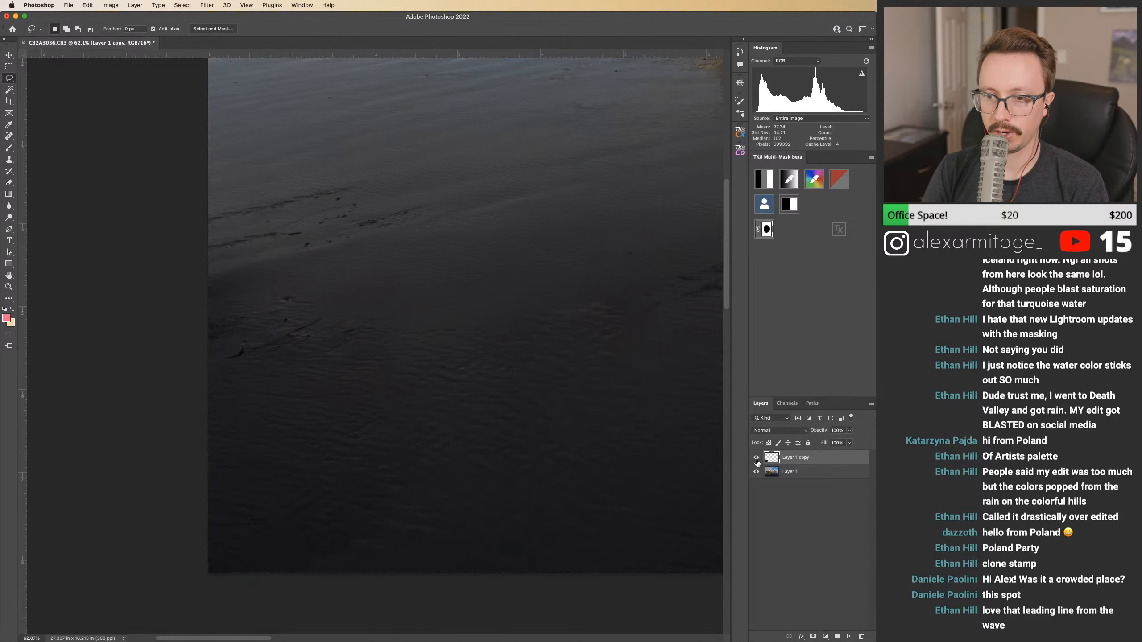
Step: Check the fill against the original in both wide and close views, and delete Layer 1 copy
left_click_drag(577, 412, 428, 378)
left_click(756, 457)
left_click(756, 458)
left_click(755, 458)
key("z")
mouse_move(591, 400)
left_mouse_down()
mouse_move(402, 392)
mouse_move(559, 421)
left_mouse_up()
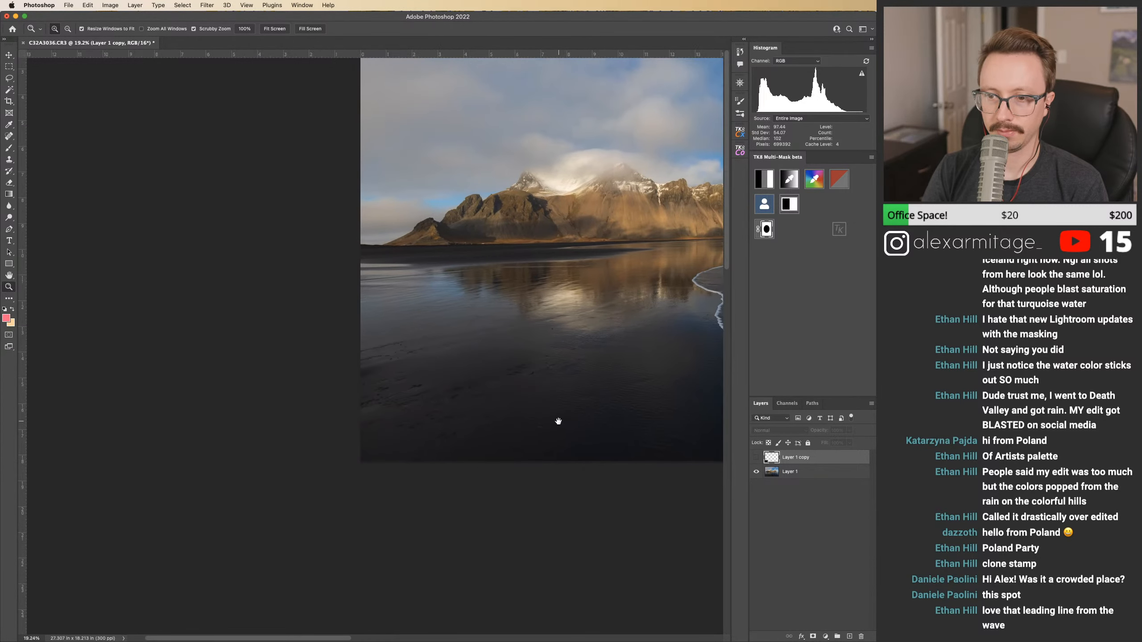
left_click(756, 460)
left_click(756, 459)
left_click_drag(445, 406, 493, 406)
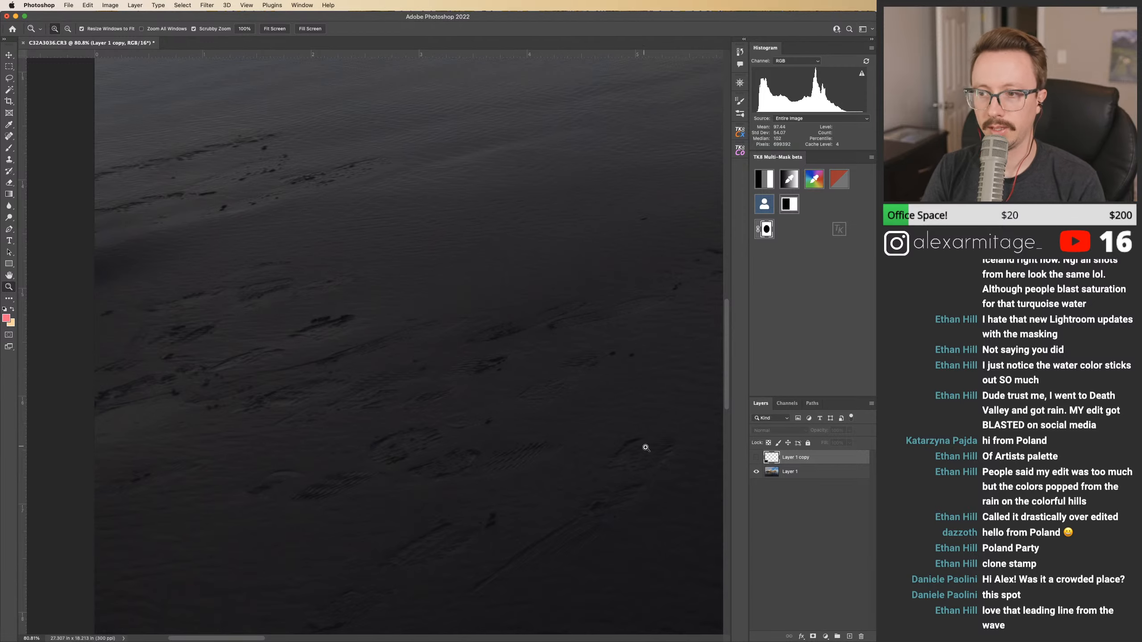
left_click_drag(764, 461, 860, 635)
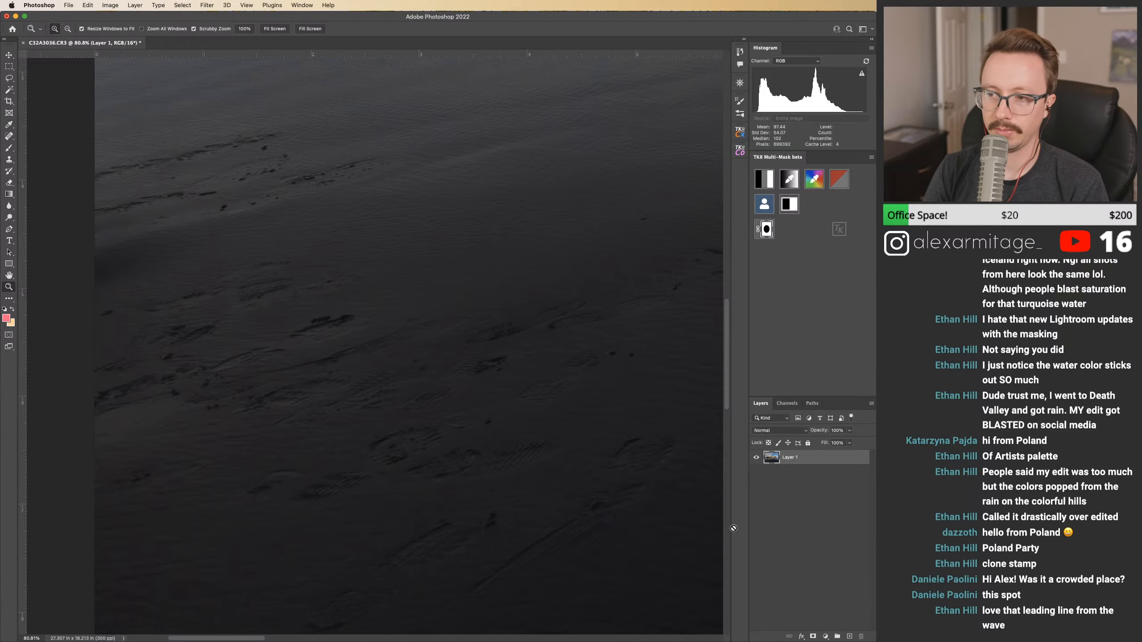
Step: Try to remove a dark footprint in the lower-left sand with the Content-Aware Spot Healing Brush
left_click_drag(511, 427, 444, 424)
left_click_drag(530, 387, 289, 412)
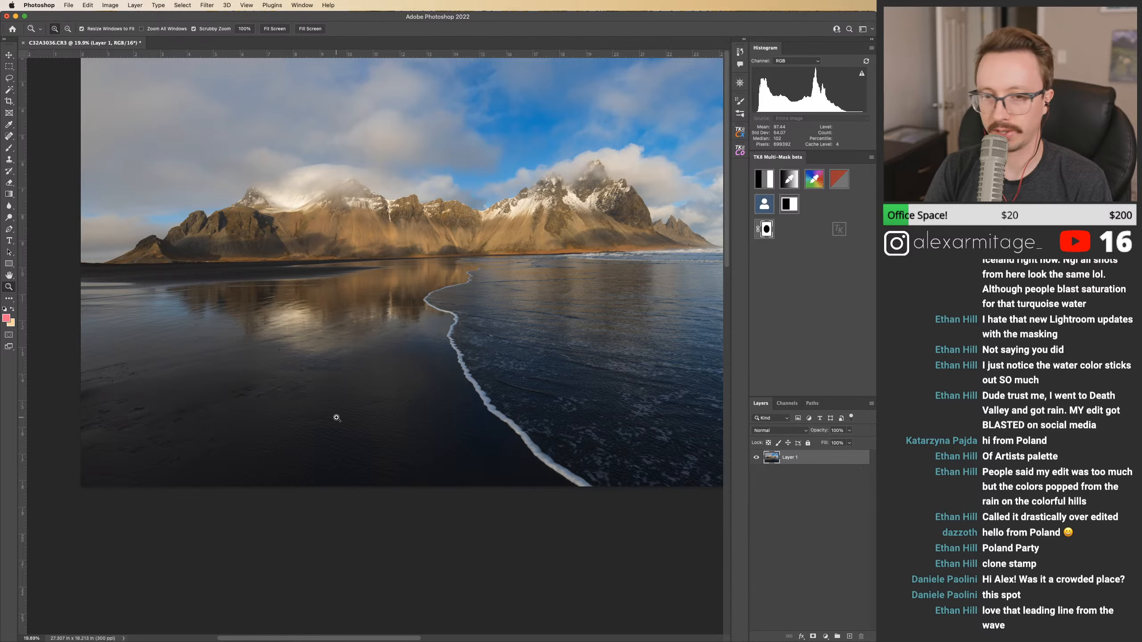
left_click_drag(185, 427, 220, 442)
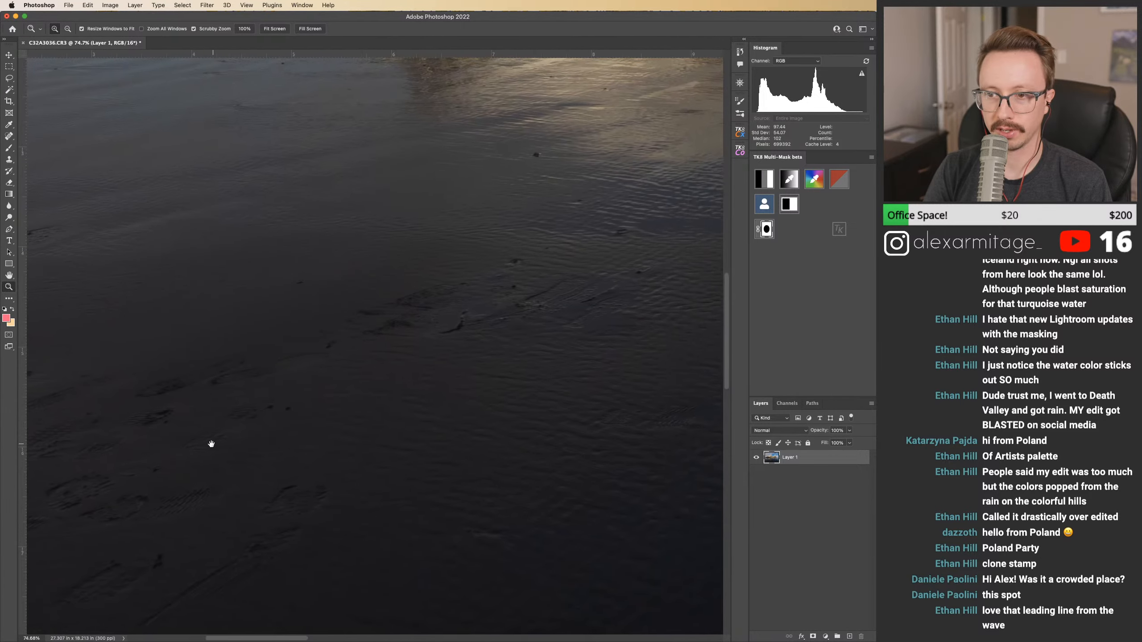
left_click_drag(375, 385, 311, 428)
left_click_drag(366, 352, 608, 286)
mouse_move(475, 321)
left_mouse_down()
mouse_move(382, 317)
mouse_move(390, 299)
mouse_move(420, 297)
mouse_move(408, 297)
mouse_move(394, 328)
left_mouse_up()
key("j")
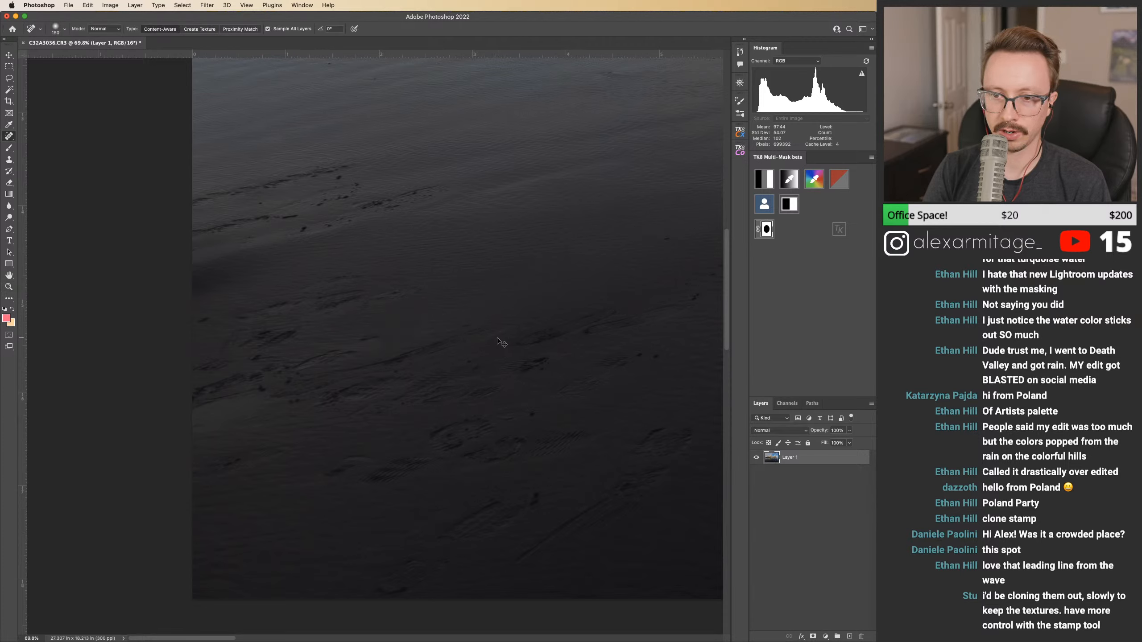
left_click_drag(407, 322, 376, 335)
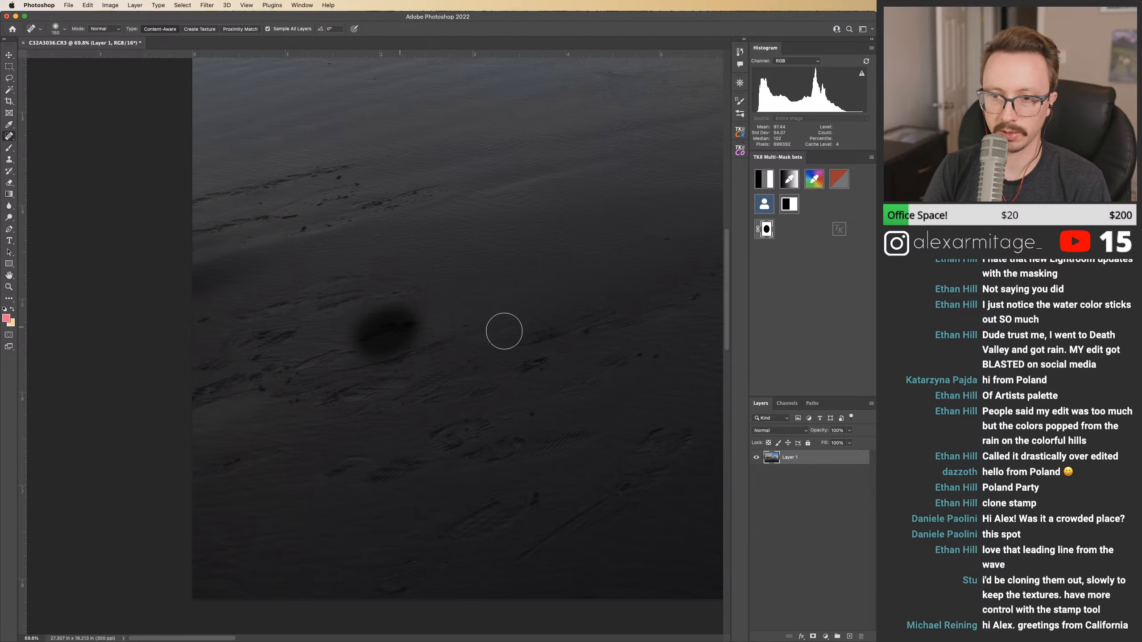
left_click_drag(477, 386, 405, 303)
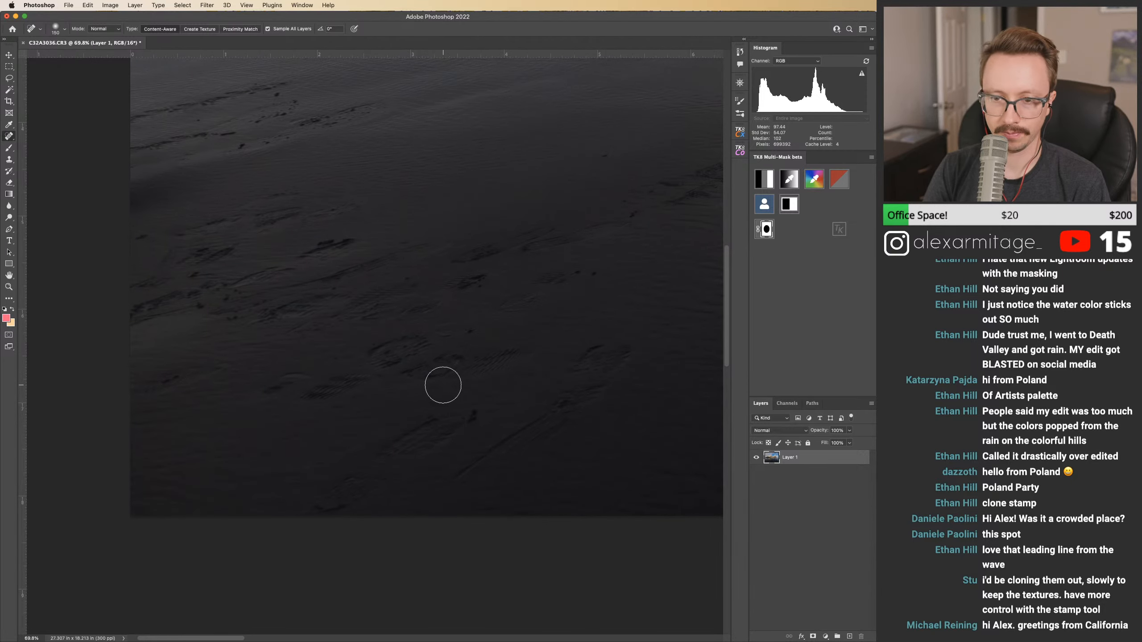
Step: Lasso the lowest band of footprints along the photo's bottom edge, including the lower-left corner
key("l")
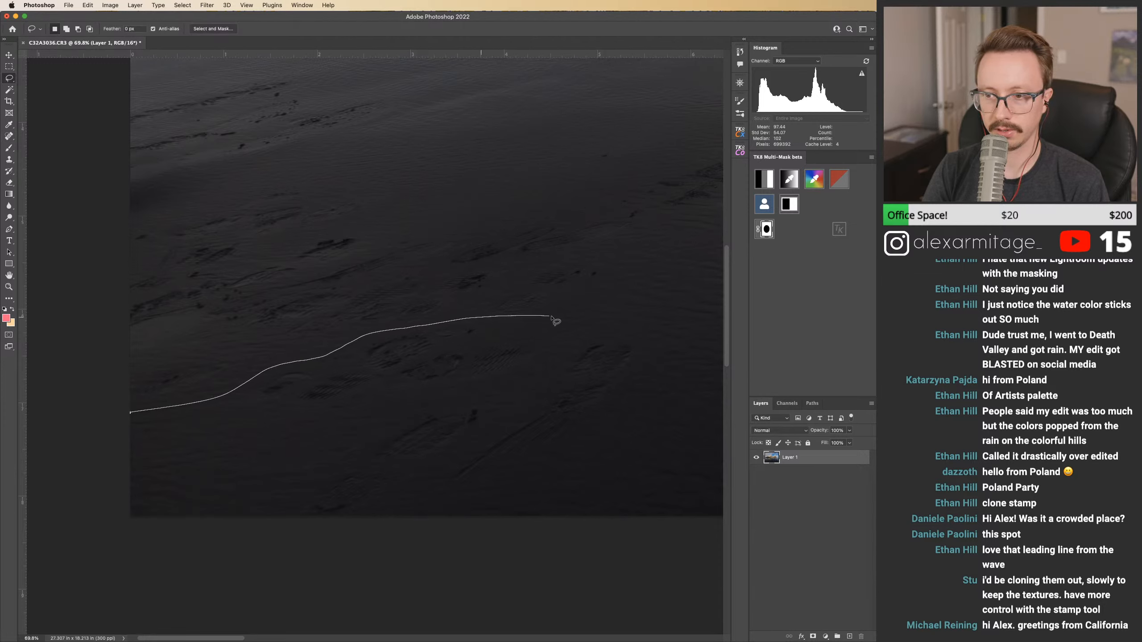
mouse_move(565, 572)
left_mouse_down()
mouse_move(556, 583)
mouse_move(571, 529)
mouse_move(523, 580)
mouse_move(14, 601)
left_mouse_up()
mouse_move(344, 408)
left_mouse_down()
mouse_move(481, 473)
mouse_move(280, 587)
mouse_move(97, 470)
mouse_move(128, 421)
mouse_move(173, 418)
left_mouse_up()
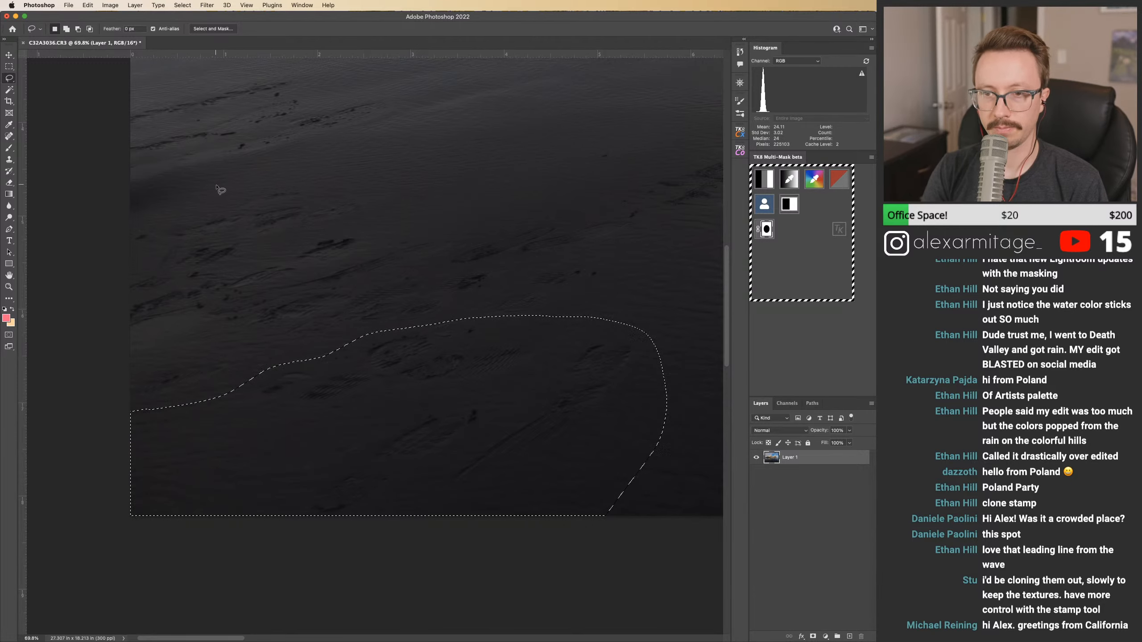
Step: Replace the selected bottom band of sand with Content-Aware Fill using Auto sampling, output to a new layer, and deselect
left_click(88, 5)
left_click(113, 158)
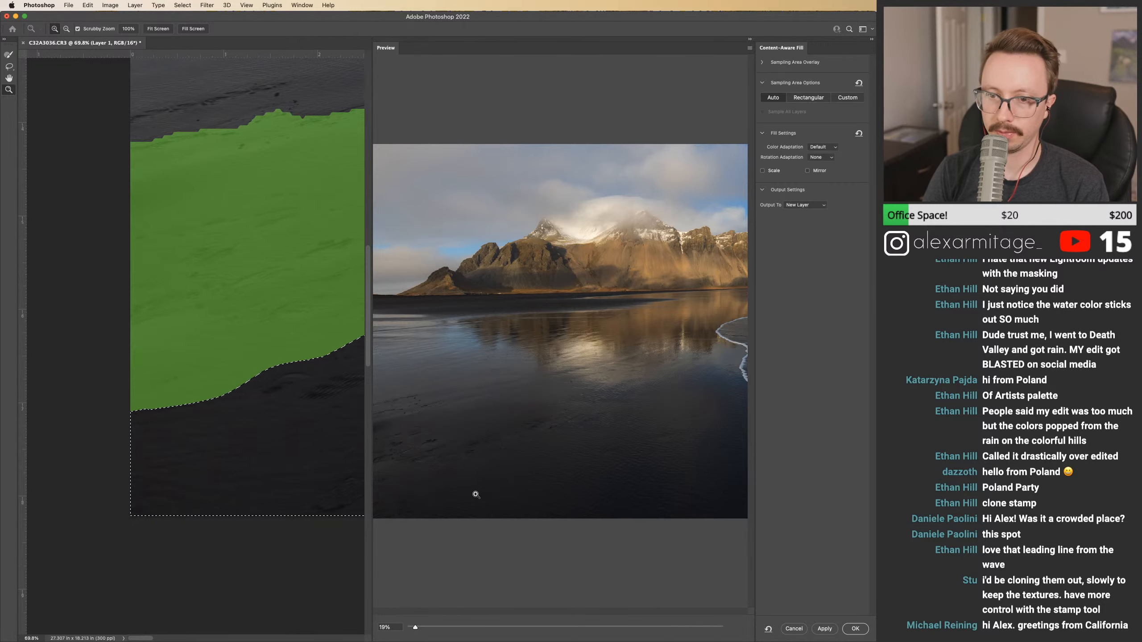
left_click(416, 628)
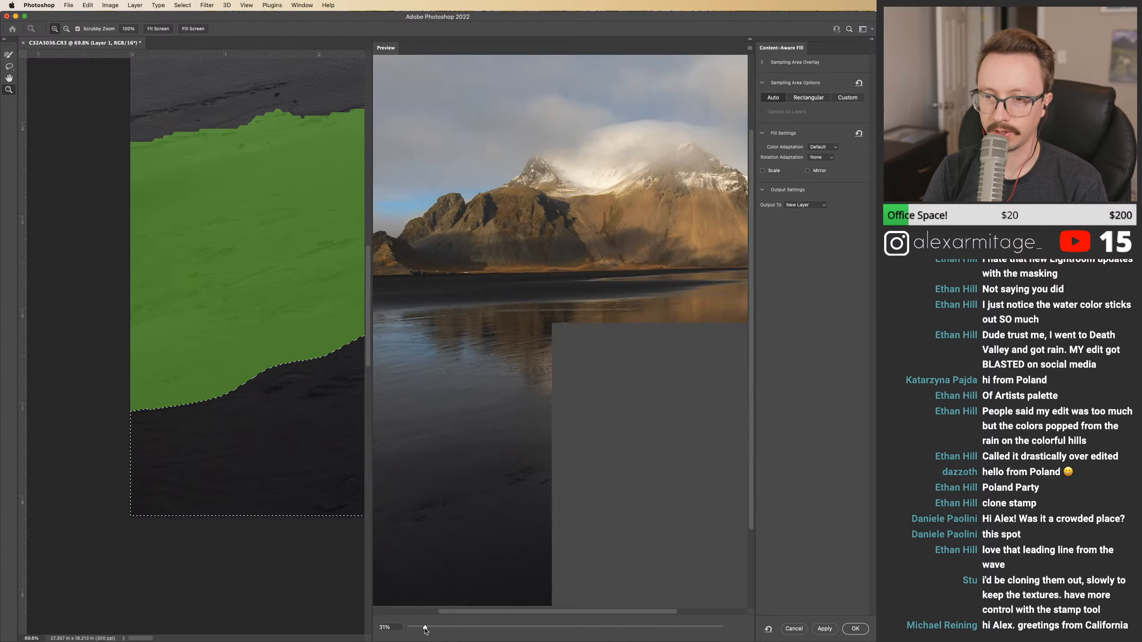
left_click_drag(416, 629, 427, 611)
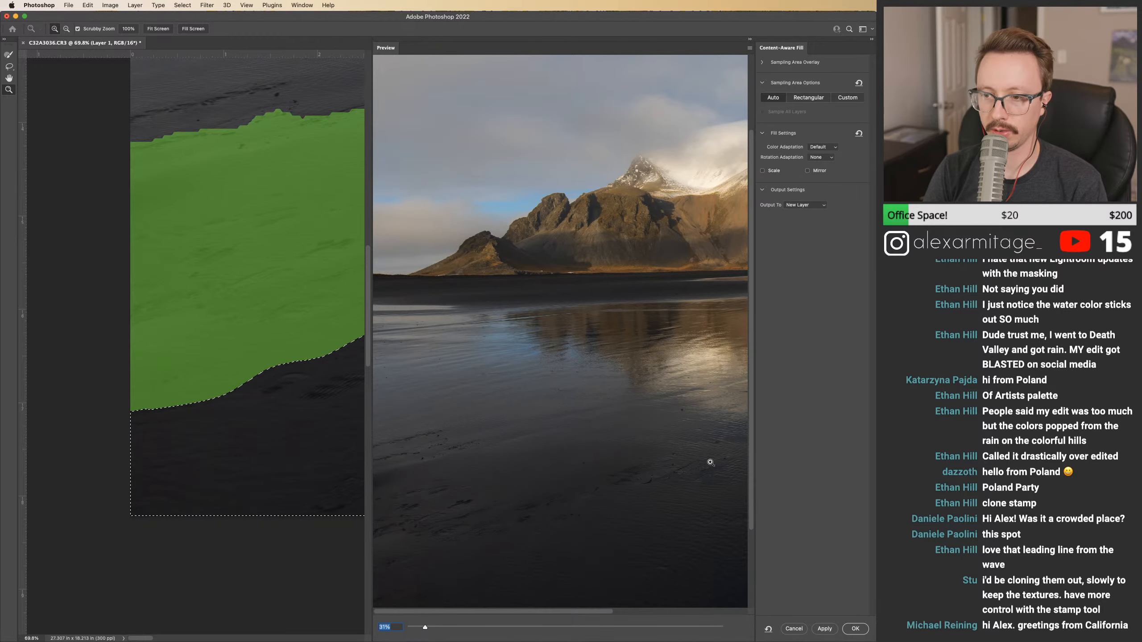
scroll(720, 520, "down", 3)
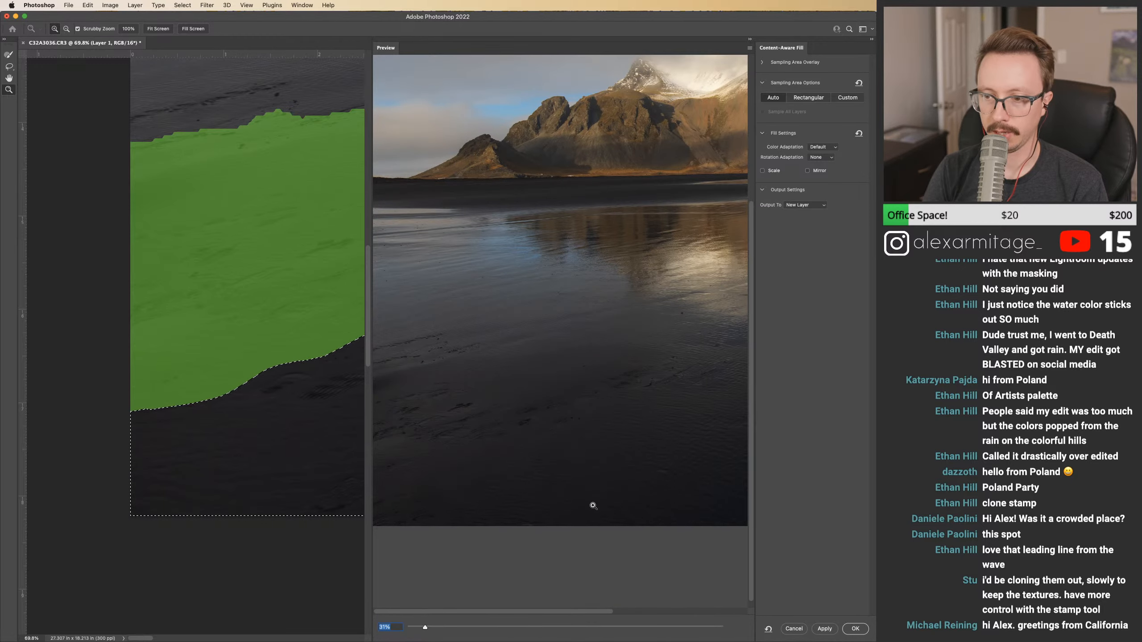
left_click(855, 629)
left_click(665, 536)
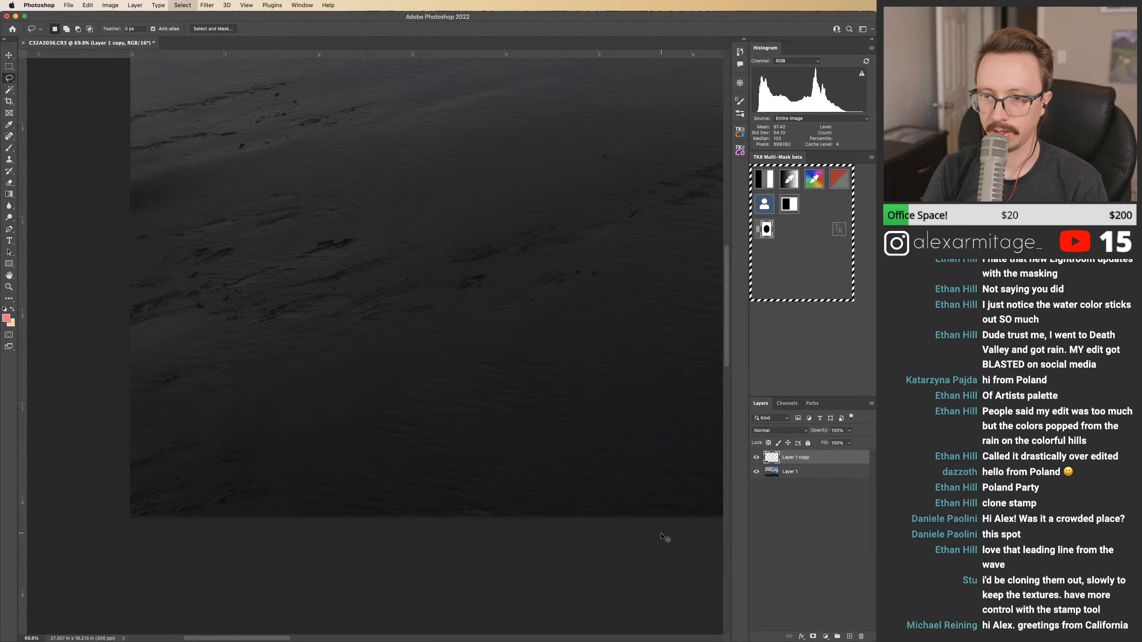
Step: Duplicate Layer 1 and merge the fill layer, Layer 1 copy, into the duplicate to keep the original sand underneath
scroll(477, 400, "right", 5)
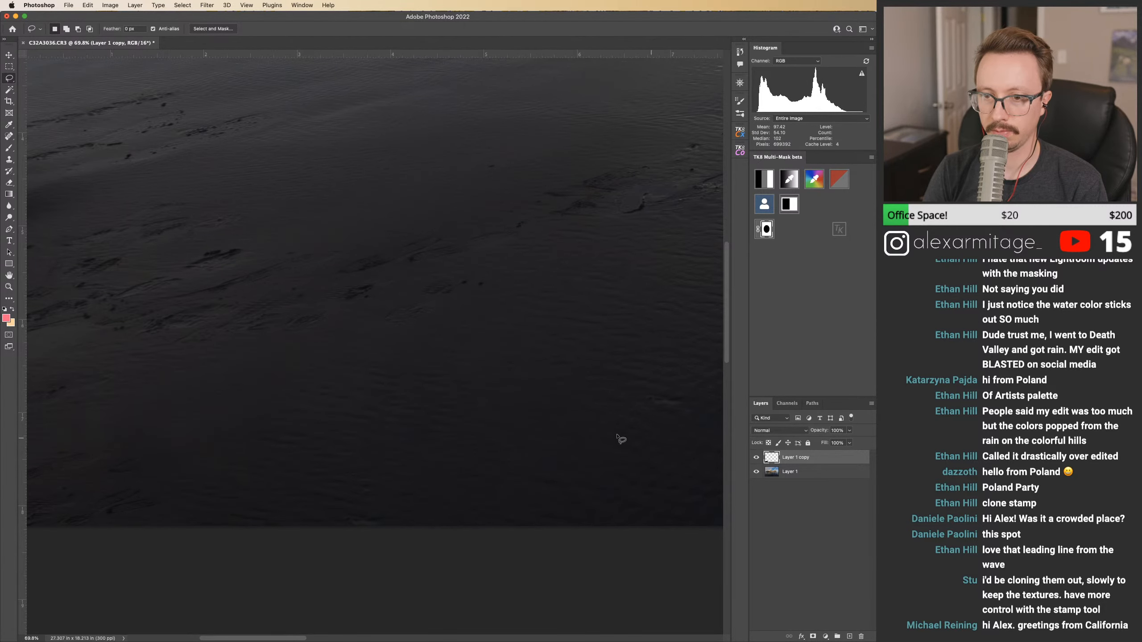
scroll(608, 388, "left", 8)
left_click_drag(611, 386, 611, 384)
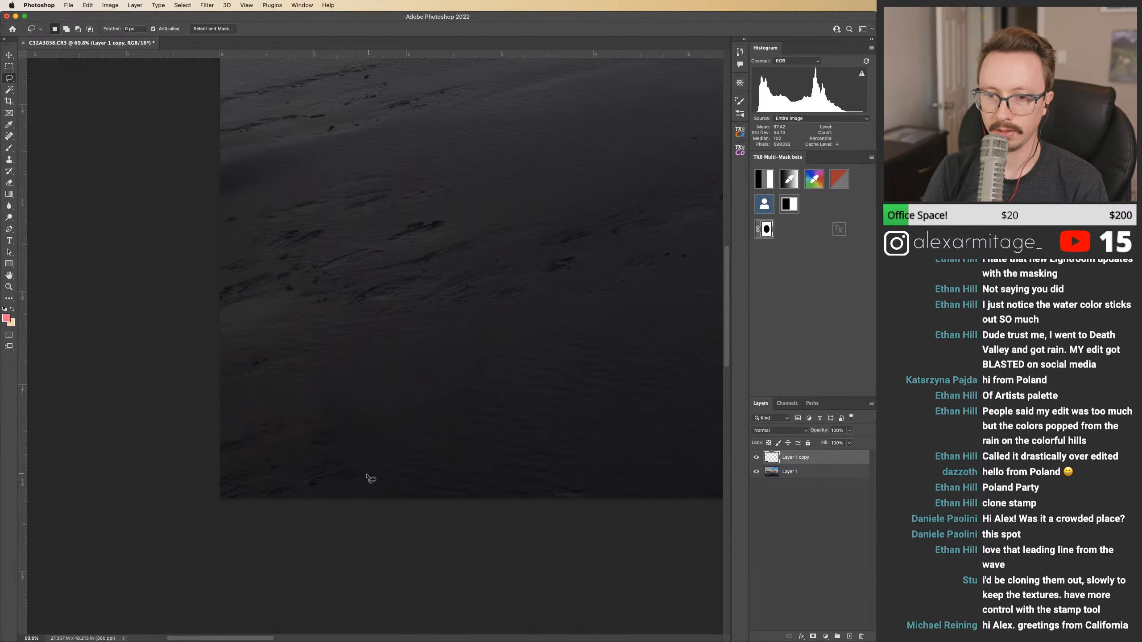
key("z")
mouse_move(313, 476)
left_mouse_down()
mouse_move(369, 474)
mouse_move(341, 478)
left_mouse_up()
left_click(777, 476)
key("super+j")
left_click(772, 458)
key("Delete")
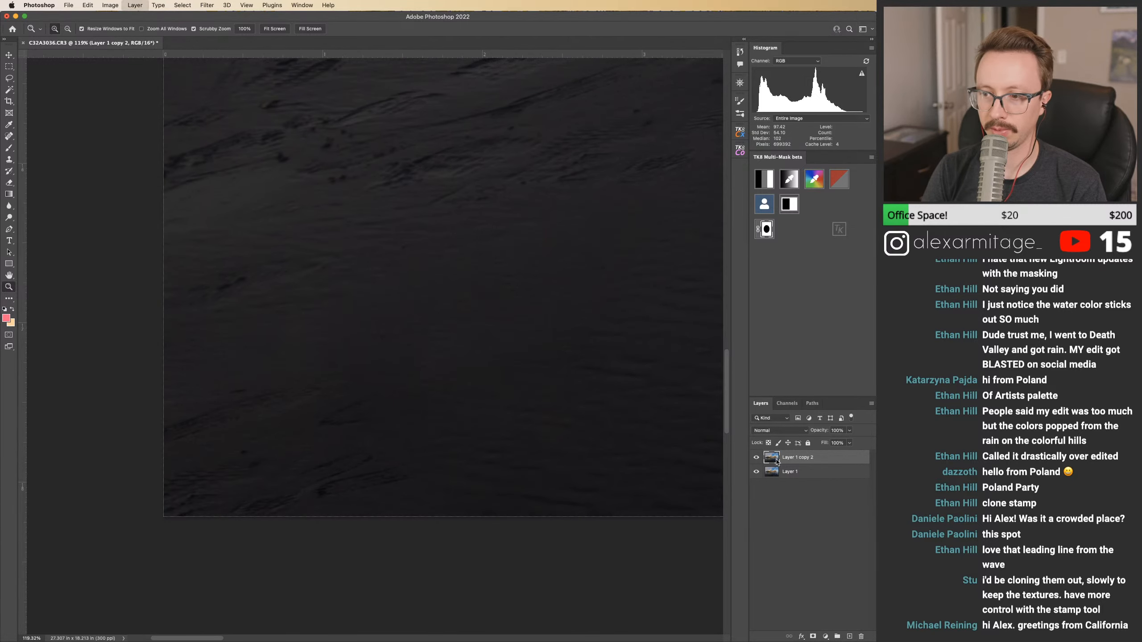
Step: Lasso the leftover marks in the photo's lower-left corner, replace them with Content-Aware Fill, and merge the result into Layer 1 copy 2
key("l")
mouse_move(119, 388)
left_mouse_down()
mouse_move(345, 368)
mouse_move(471, 488)
mouse_move(371, 567)
mouse_move(126, 567)
mouse_move(163, 446)
mouse_move(135, 389)
left_mouse_up()
left_click(88, 5)
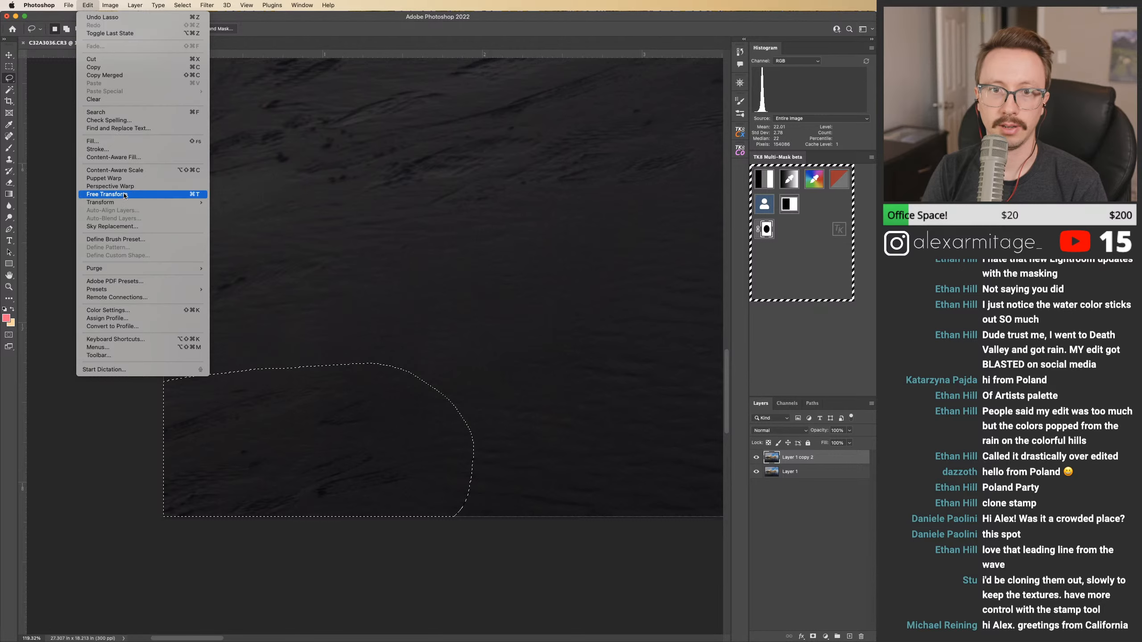
left_click(122, 160)
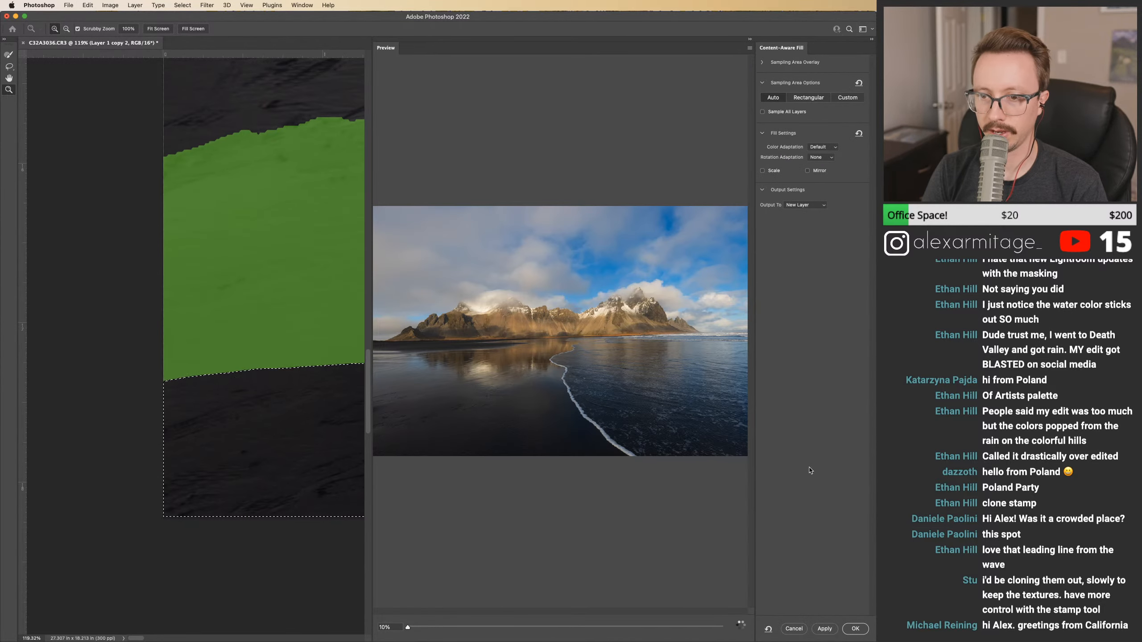
left_click(855, 629)
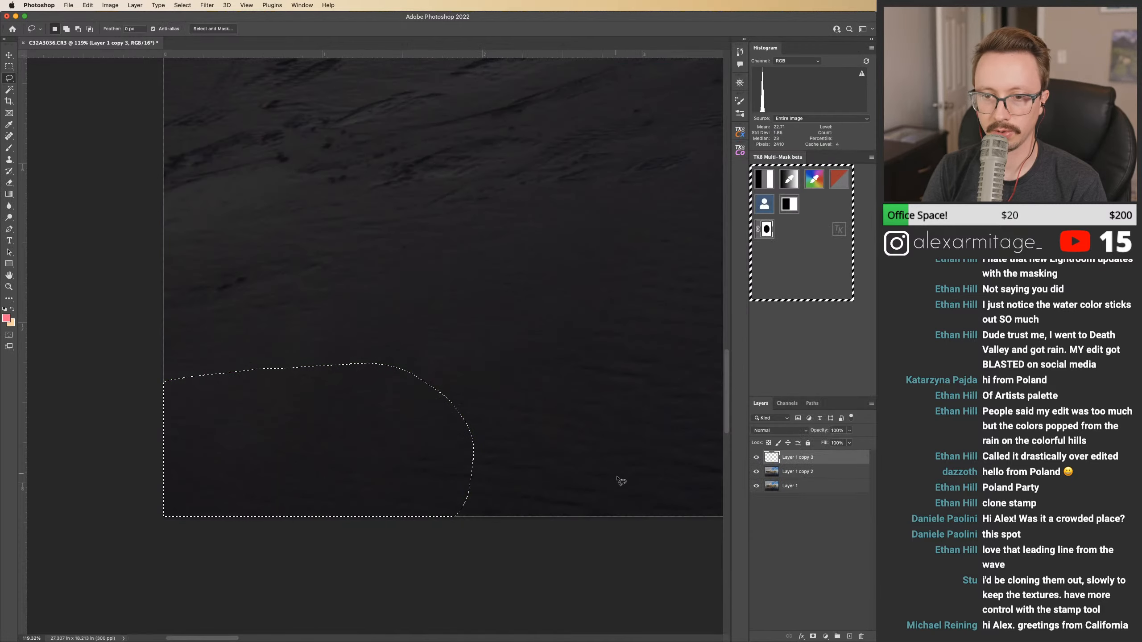
key("super+d")
left_click_drag(612, 466, 491, 478)
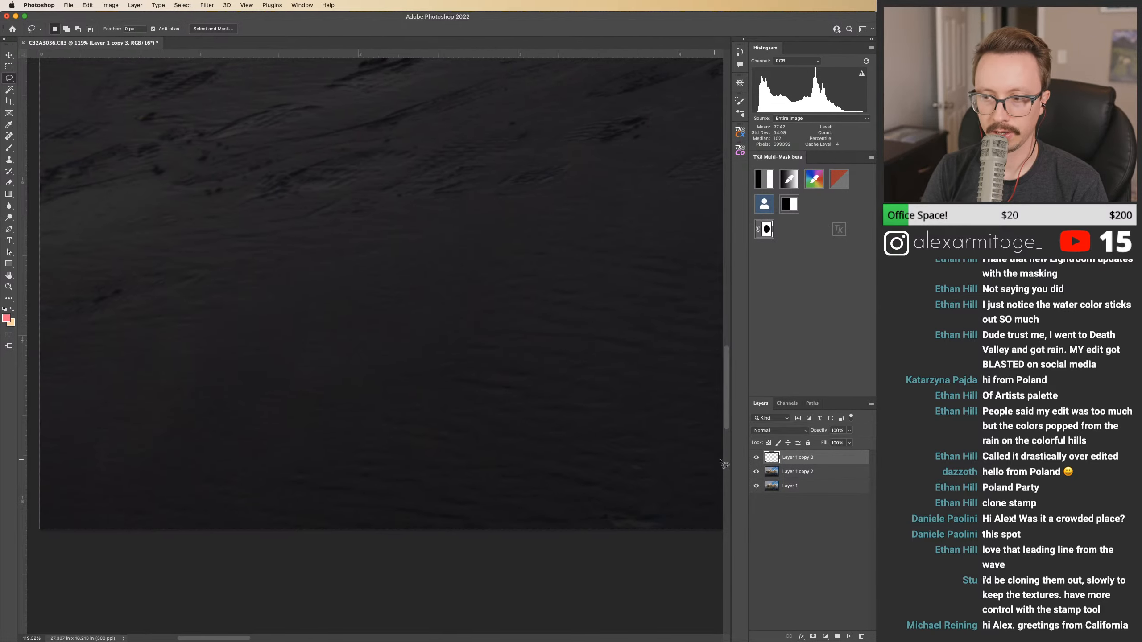
key("BackSpace")
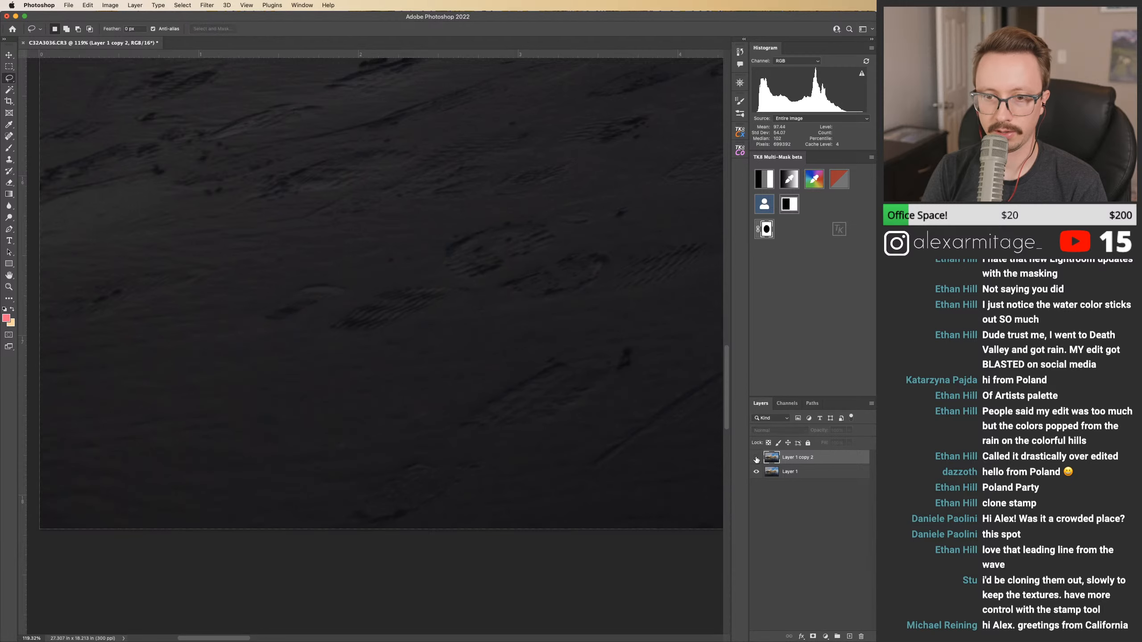
Step: Compare the retouched bottom sand with the original by toggling the visibility of Layer 1 copy 2
left_click(756, 458)
key("z")
left_click_drag(652, 390, 603, 384)
left_click_drag(617, 385, 483, 396)
left_click(756, 458)
left_click(756, 458)
left_click(757, 458)
left_click(757, 457)
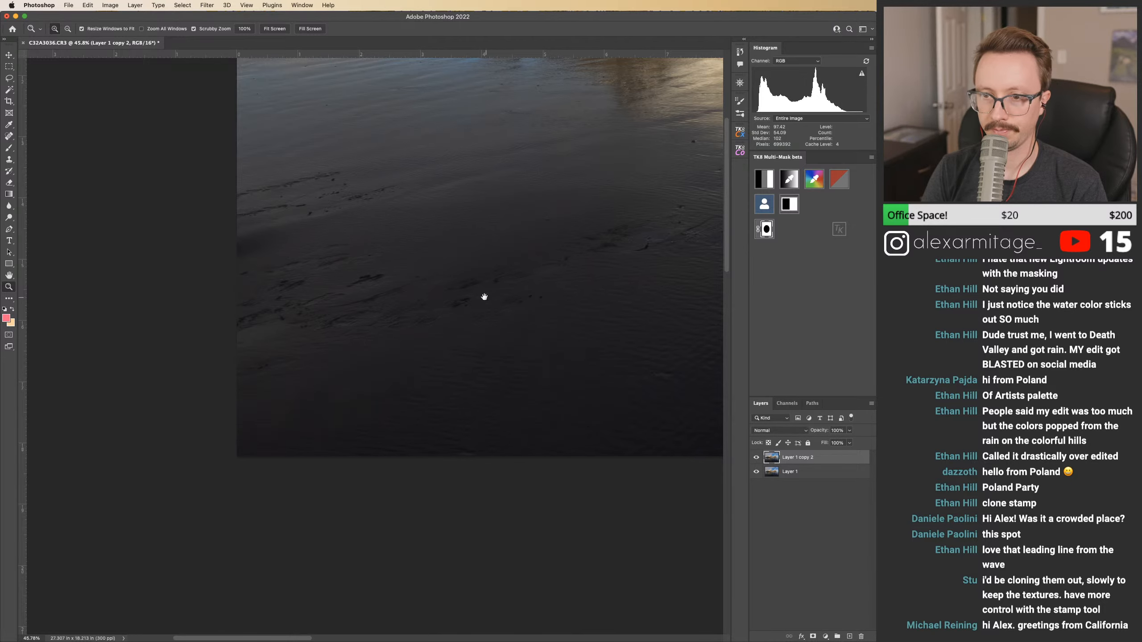
Step: Lasso the elongated patch of dark marks in the lower foreground sand, replace it with Content-Aware Fill on a new layer, and deselect
left_click_drag(512, 291, 579, 318)
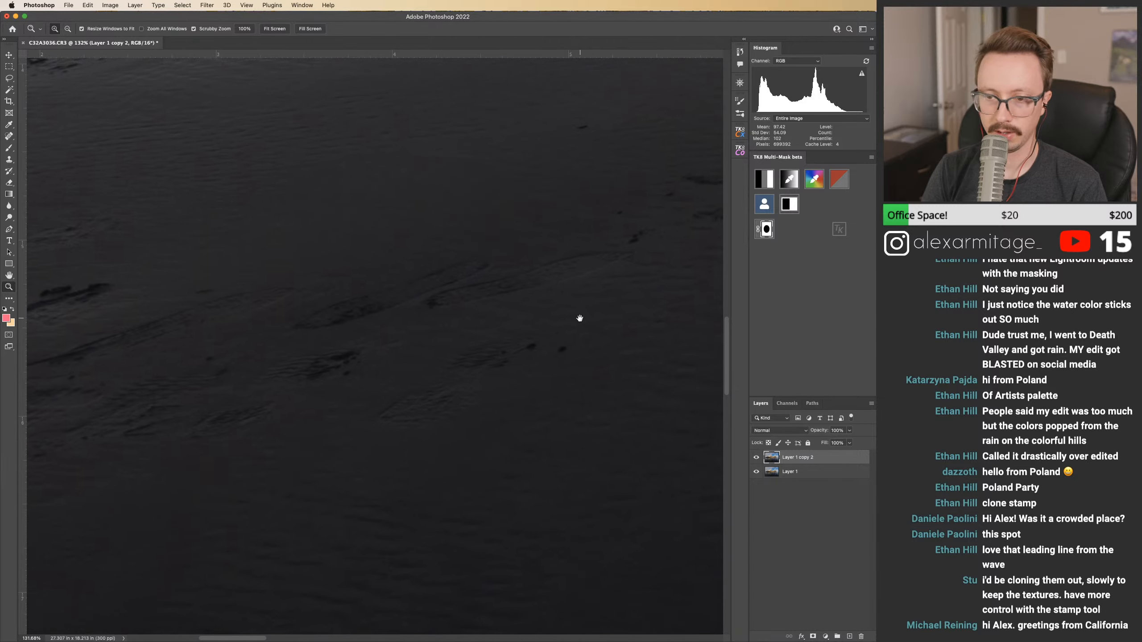
key("l")
mouse_move(468, 241)
left_mouse_down()
mouse_move(335, 273)
mouse_move(305, 301)
left_mouse_up()
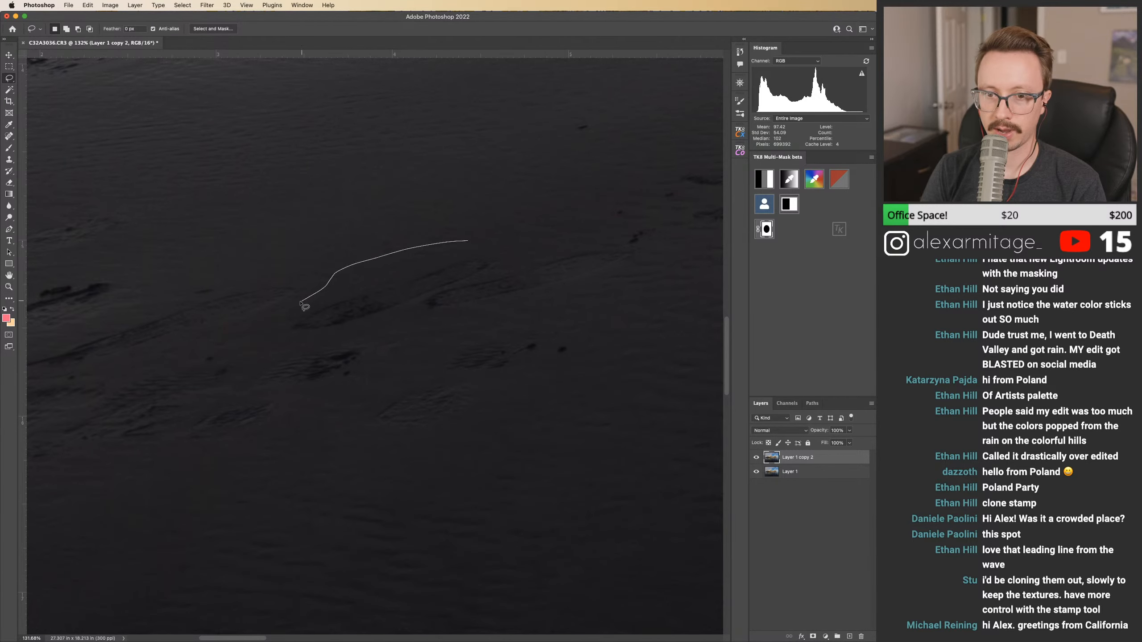
mouse_move(233, 462)
left_mouse_down()
mouse_move(388, 459)
mouse_move(536, 398)
left_mouse_up()
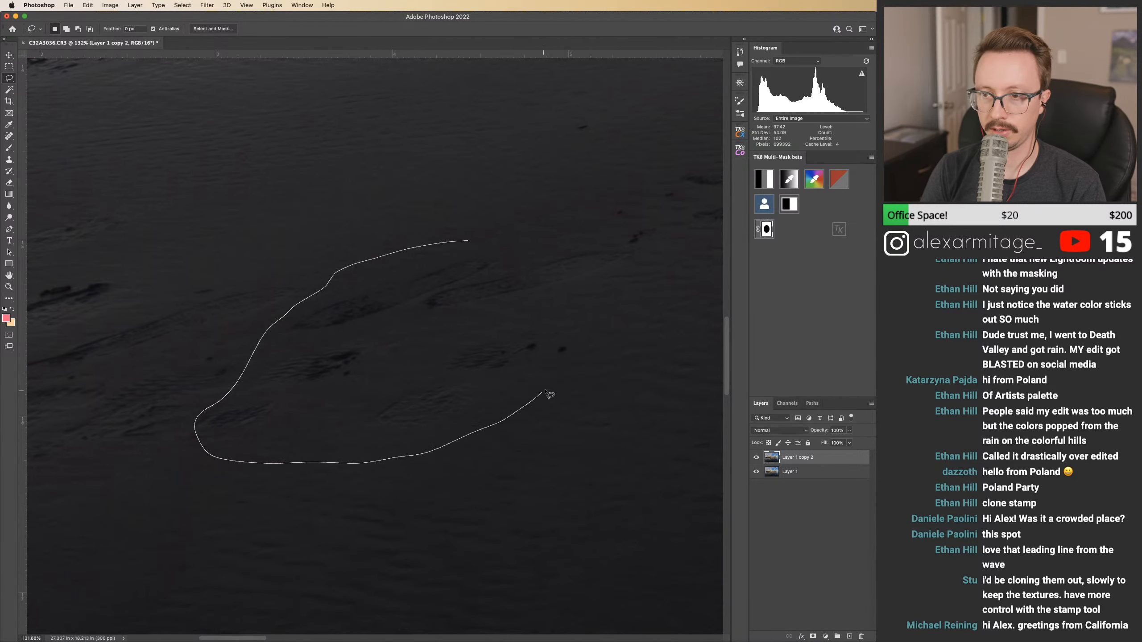
left_click_drag(628, 226, 465, 242)
left_click(88, 5)
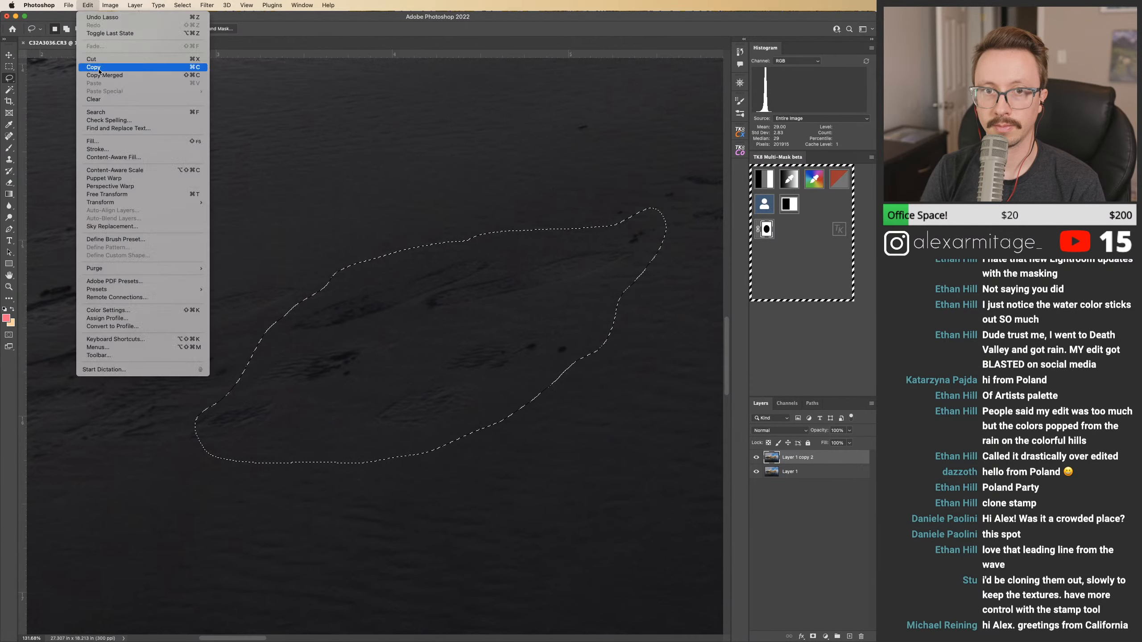
left_click(116, 157)
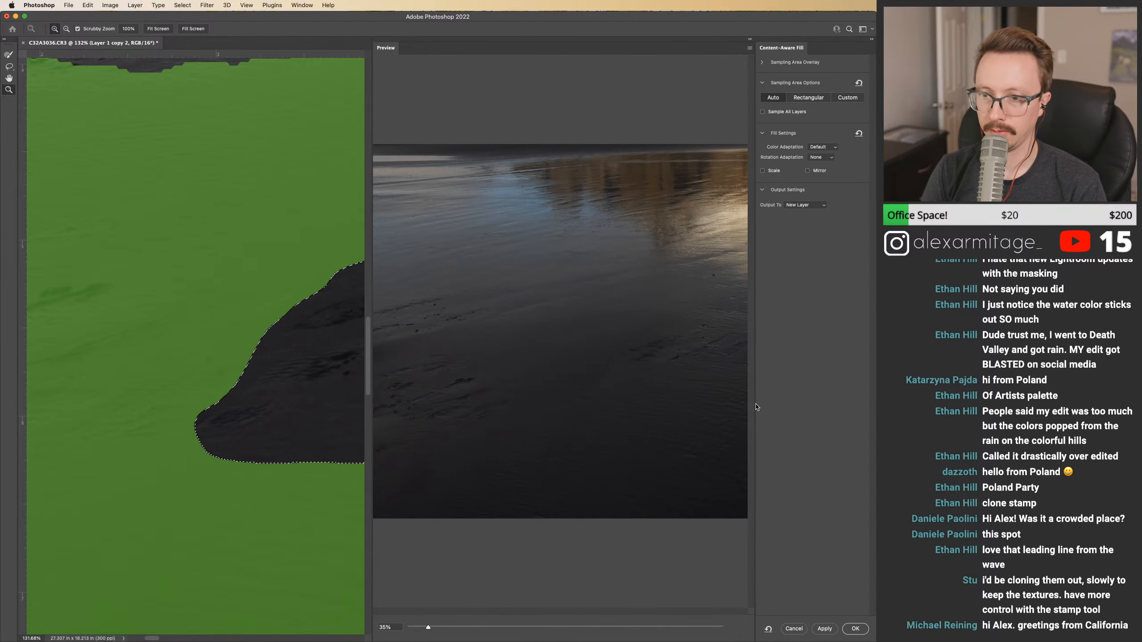
key("Return")
left_click(679, 463)
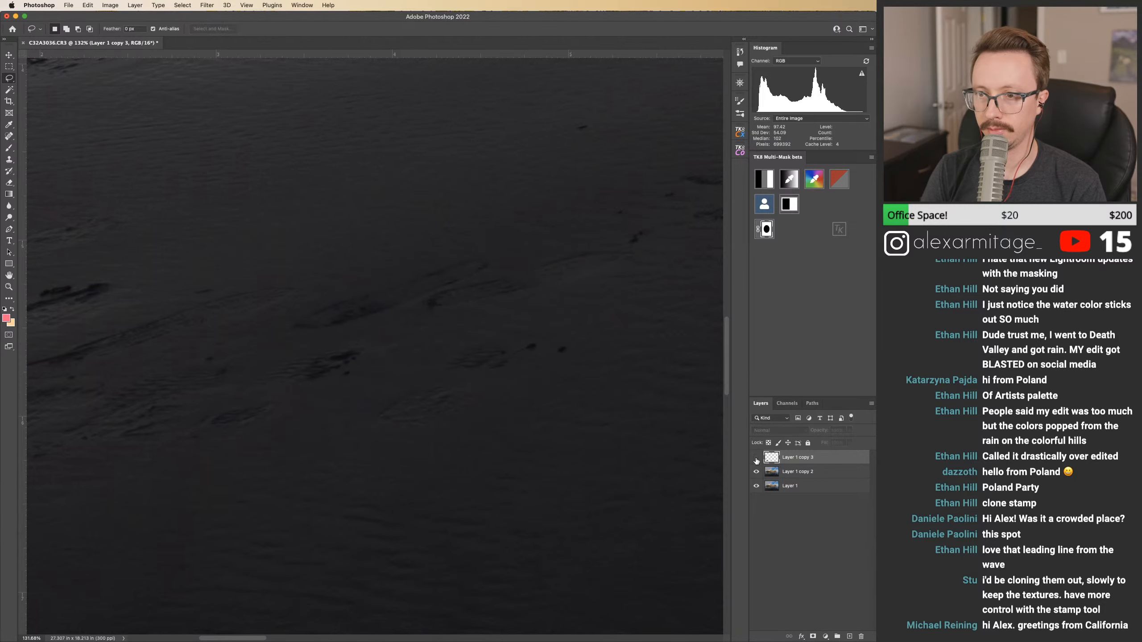
Step: Compare the filled sand with the original by toggling Layer 1 copy 3, and merge that layer into Layer 1 copy 2
left_click_drag(653, 385, 715, 399)
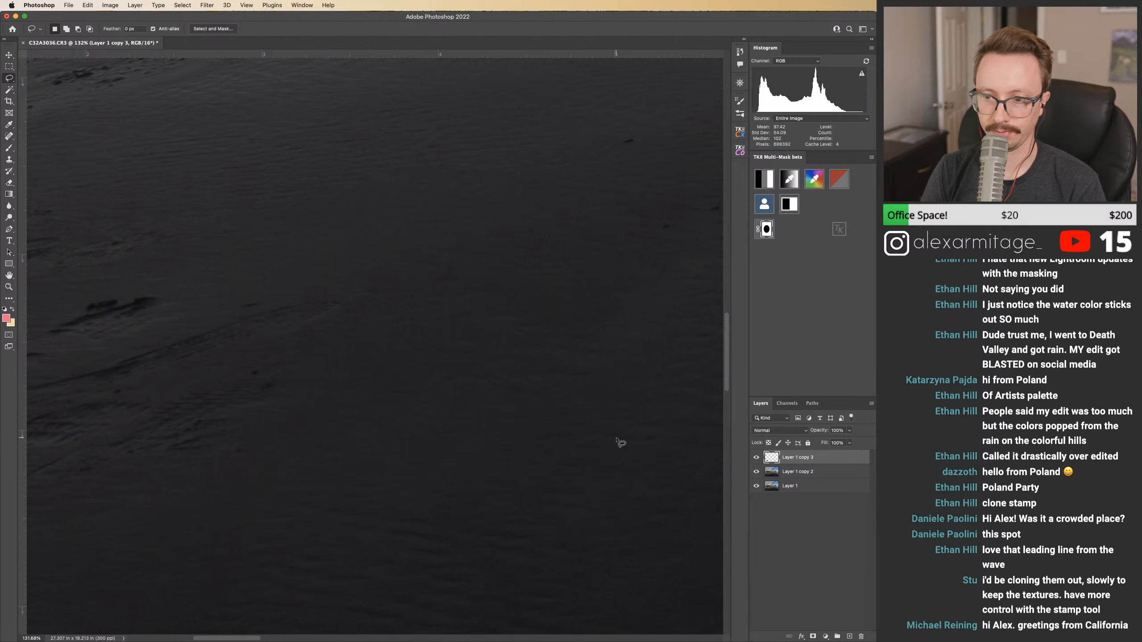
key("z")
left_click_drag(607, 437, 459, 405)
left_click_drag(357, 328, 511, 361)
left_click(757, 458)
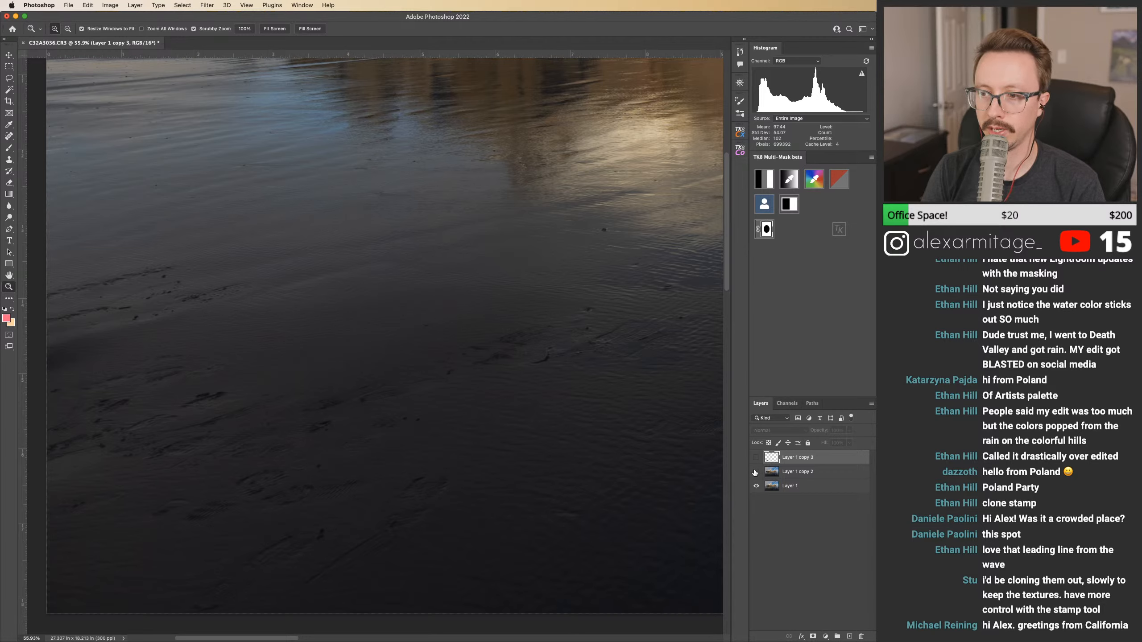
left_click(756, 457)
scroll(390, 388, "up", 5)
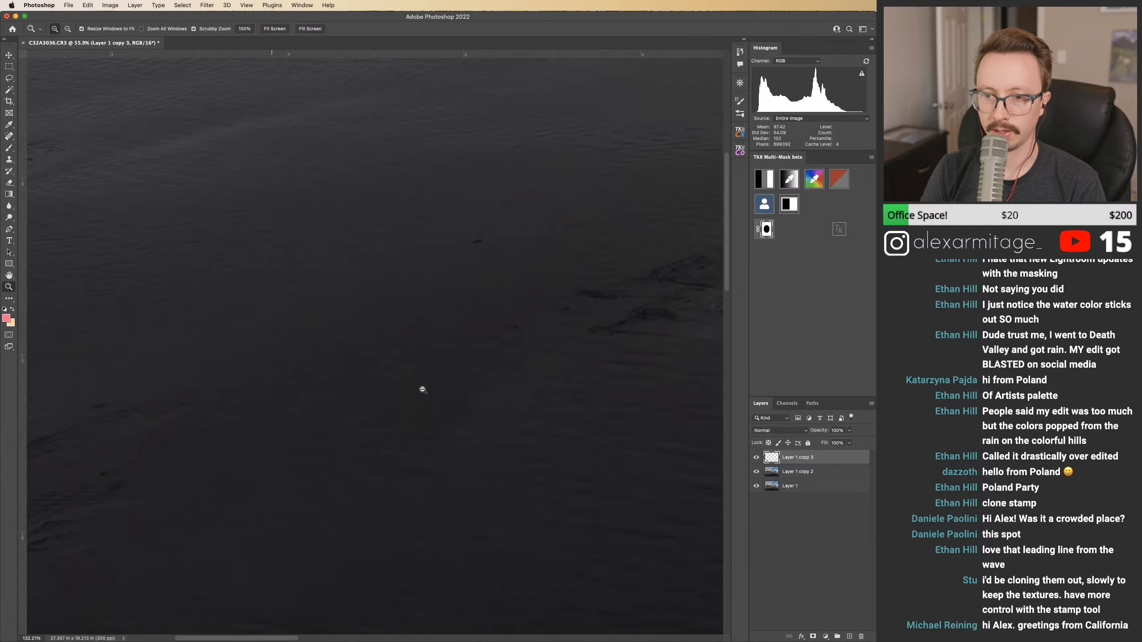
left_click(757, 461)
left_click_drag(588, 382, 273, 459)
left_click_drag(498, 441, 497, 347)
left_click_drag(315, 328, 597, 367)
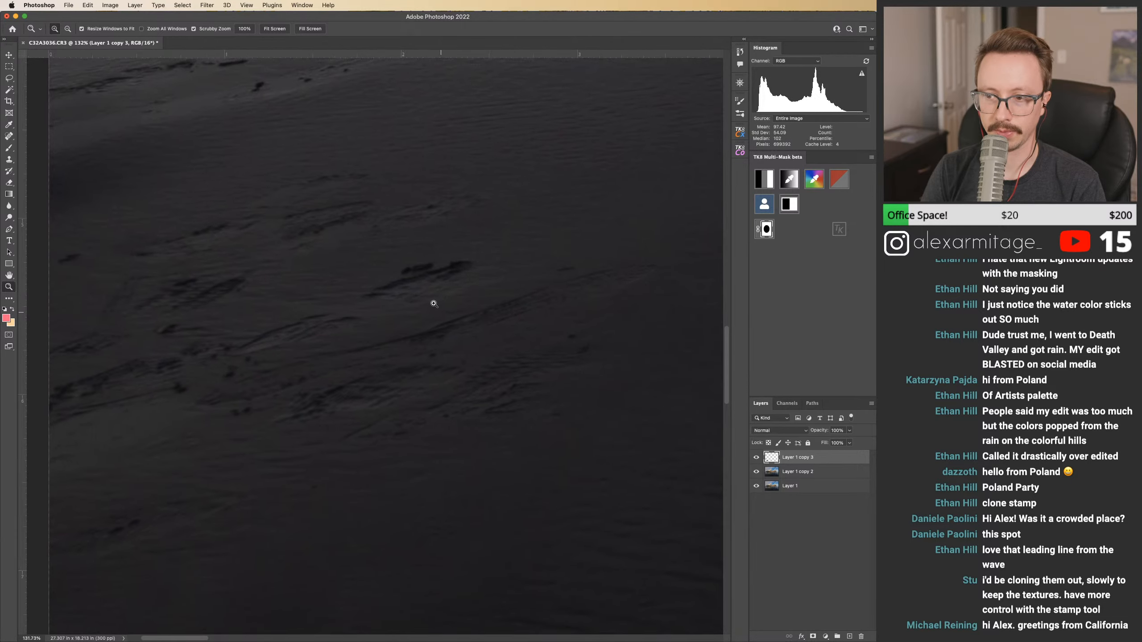
left_click_drag(438, 304, 423, 307)
key("super+e")
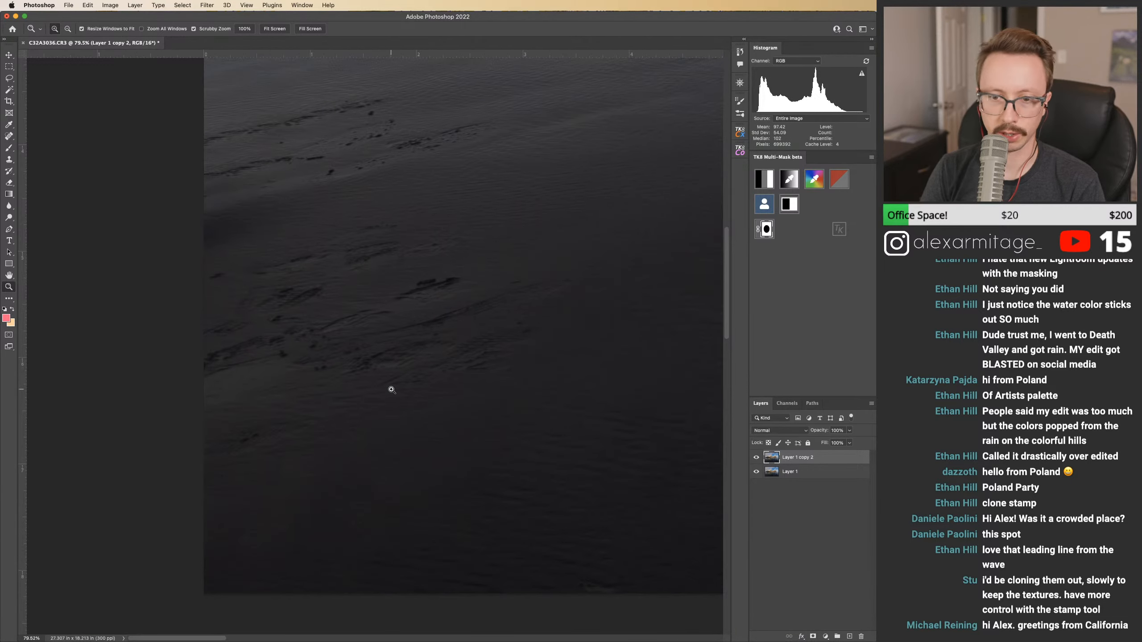
Step: Try to fill a small lassoed patch of marks at the photo's left edge with content-aware contents, and deselect
key("l")
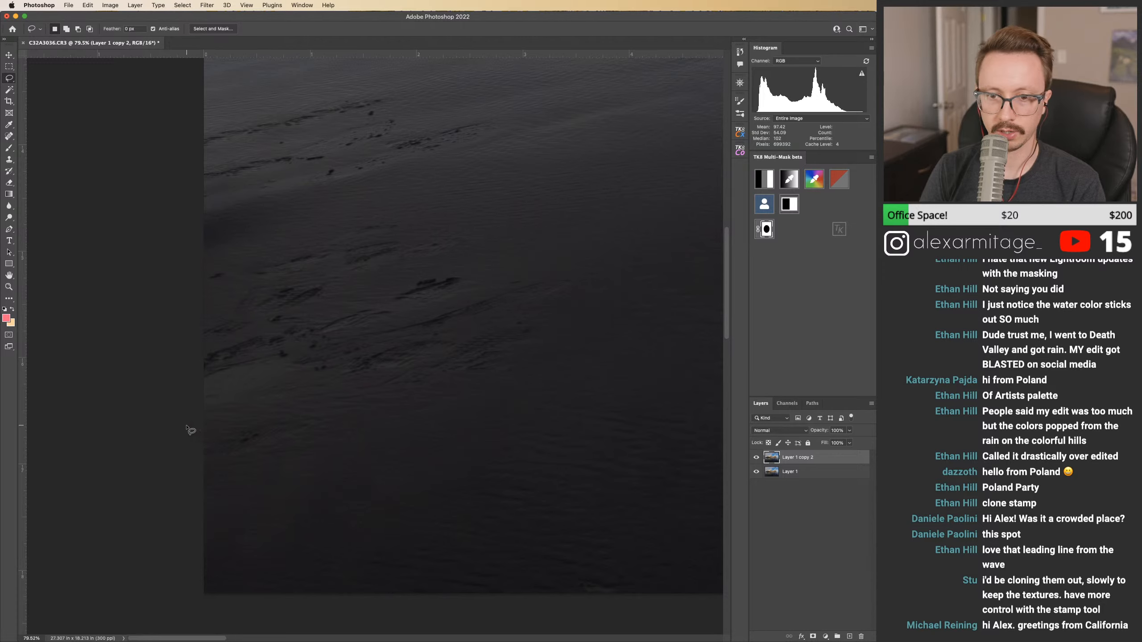
mouse_move(206, 430)
left_mouse_down()
mouse_move(332, 416)
mouse_move(229, 484)
mouse_move(204, 472)
left_mouse_up()
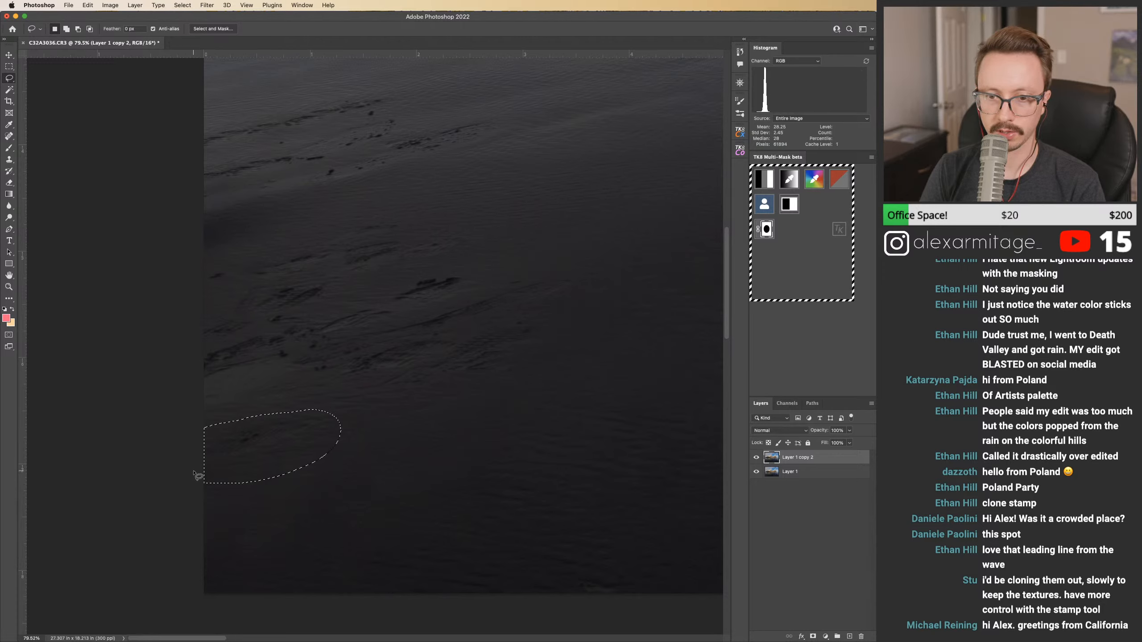
key("shift+BackSpace")
key("Return")
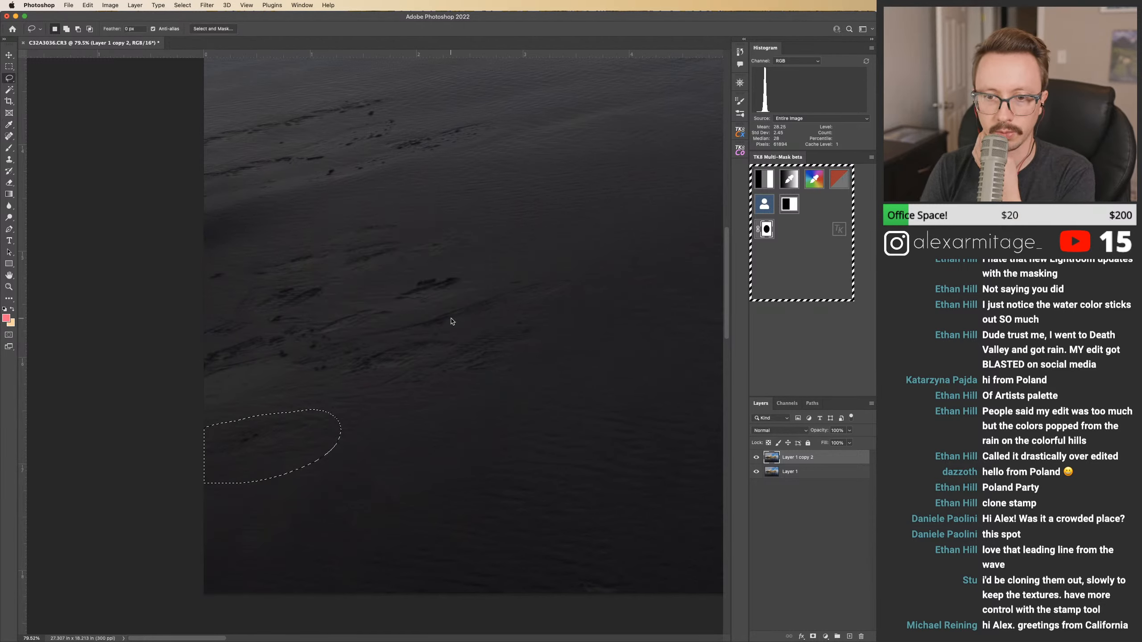
key("super+d")
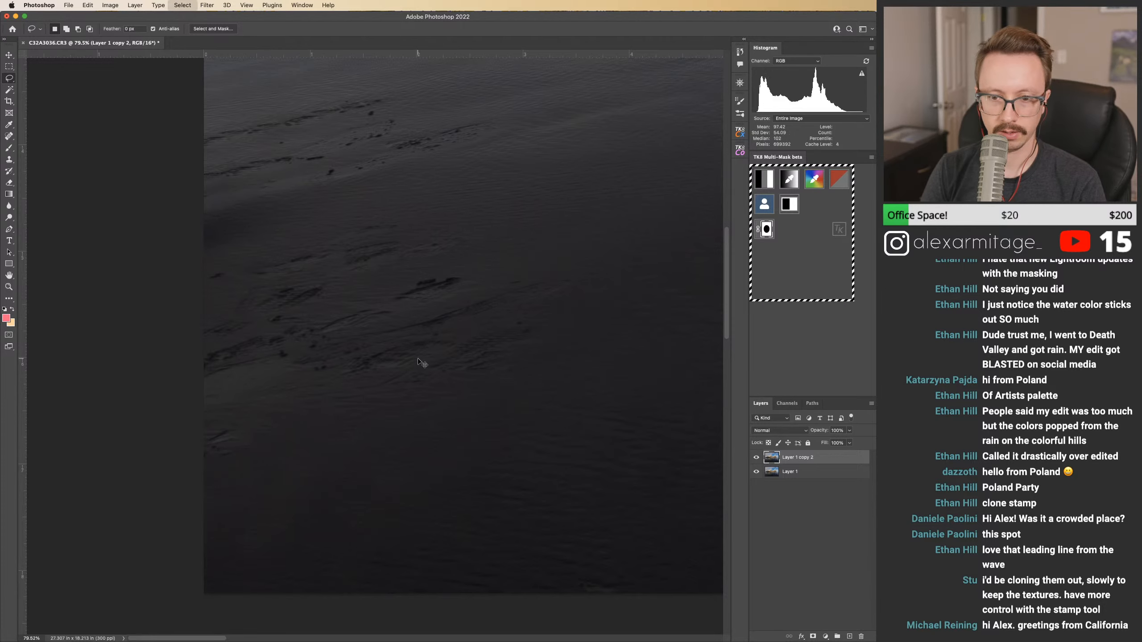
key("shift+super+d")
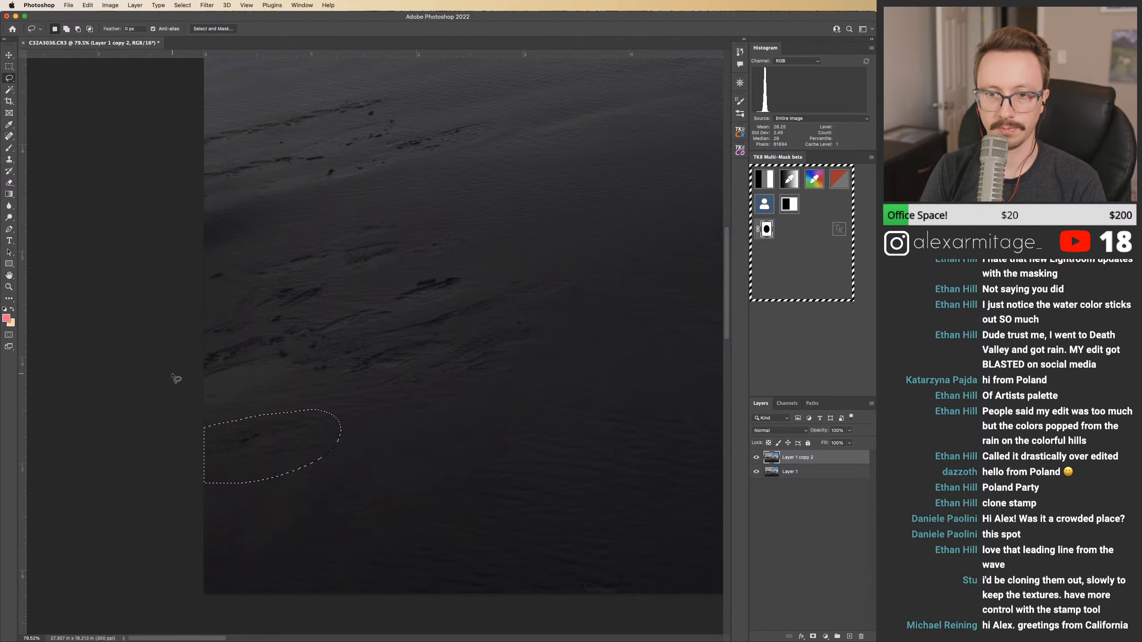
key("super+d")
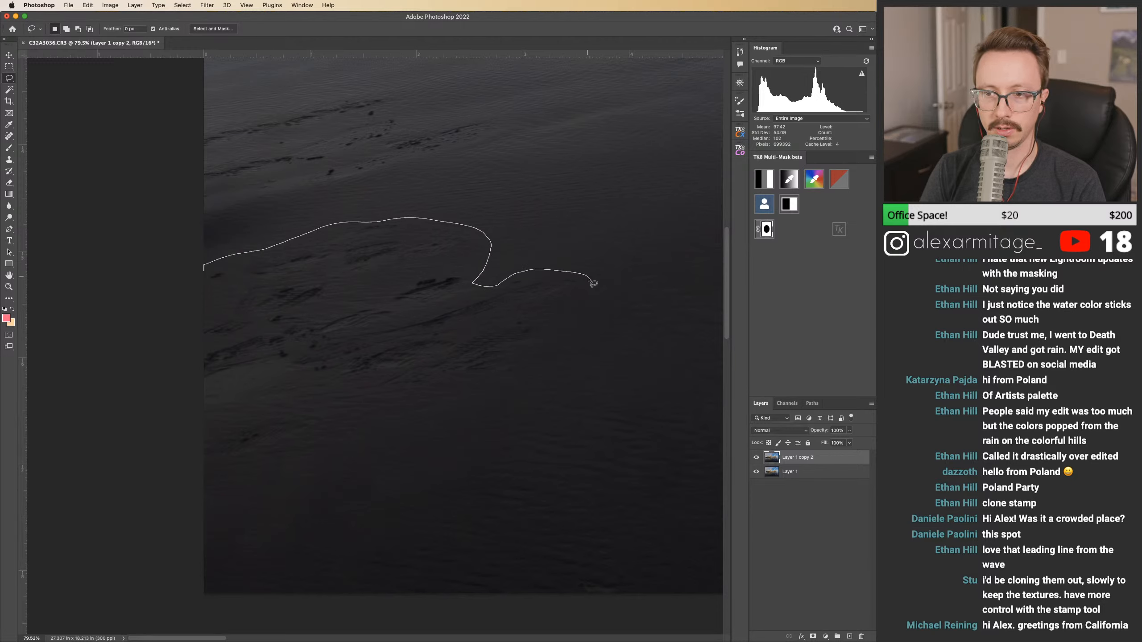
Step: Lasso the whole cluster of tracks along the left edge, replace it with Content-Aware Fill using Auto sampling on a new layer, and deselect
left_click_drag(543, 371, 395, 402)
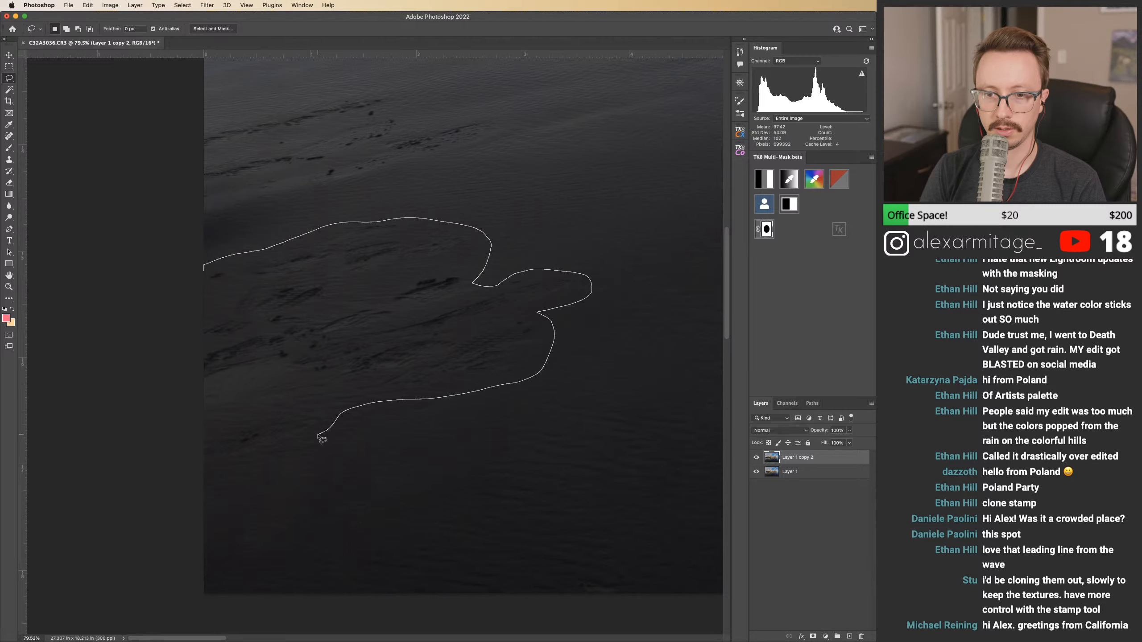
left_click_drag(220, 470, 178, 473)
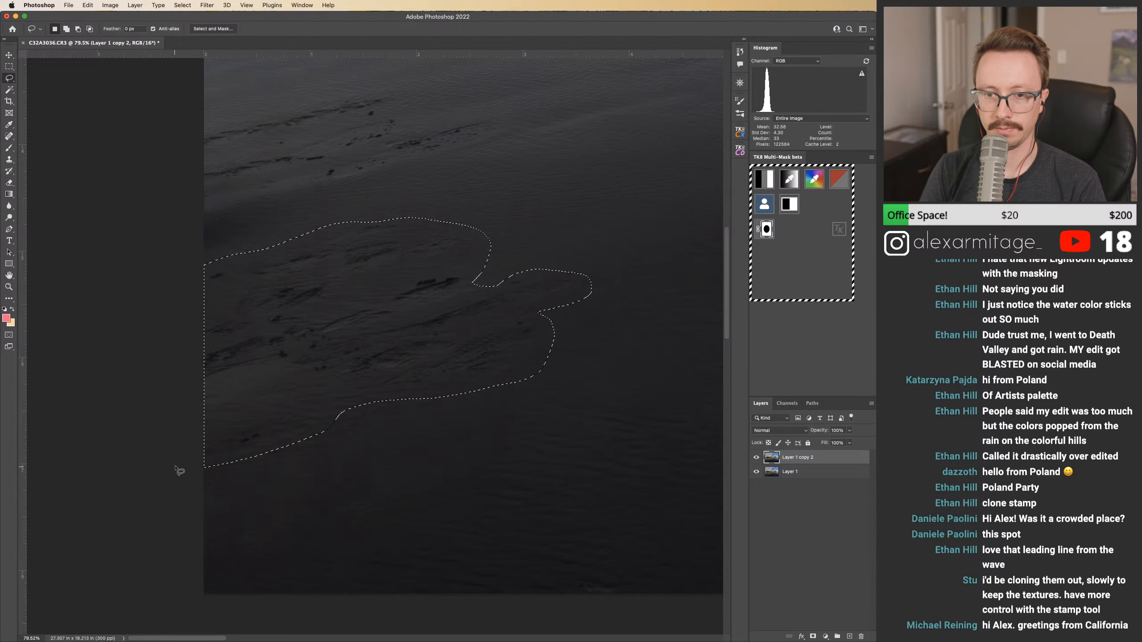
left_click(88, 5)
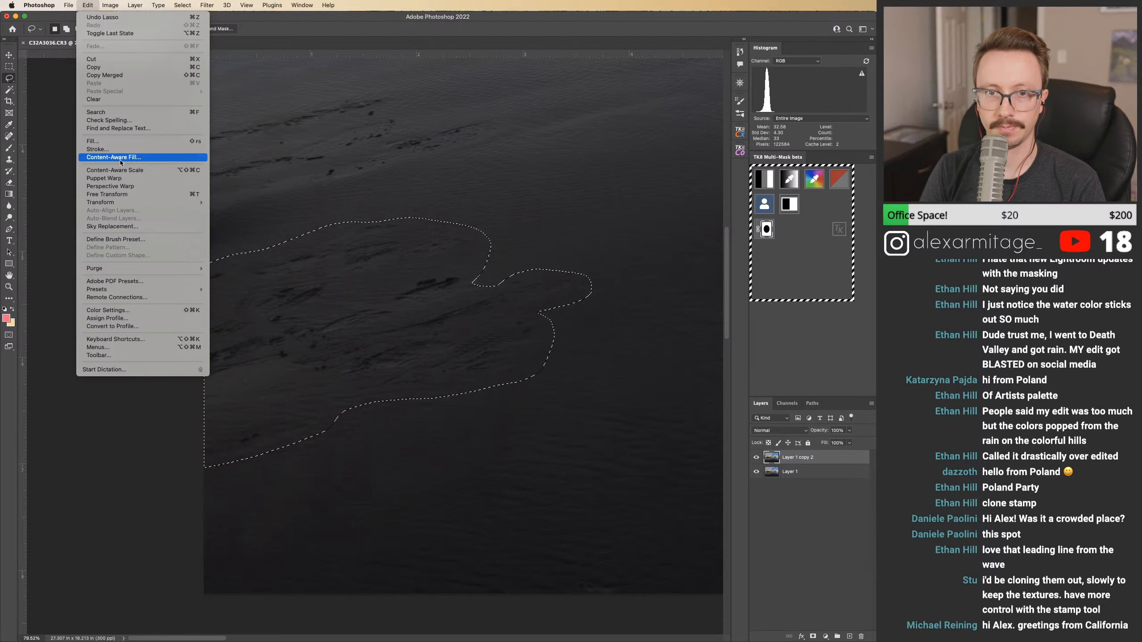
left_click(114, 157)
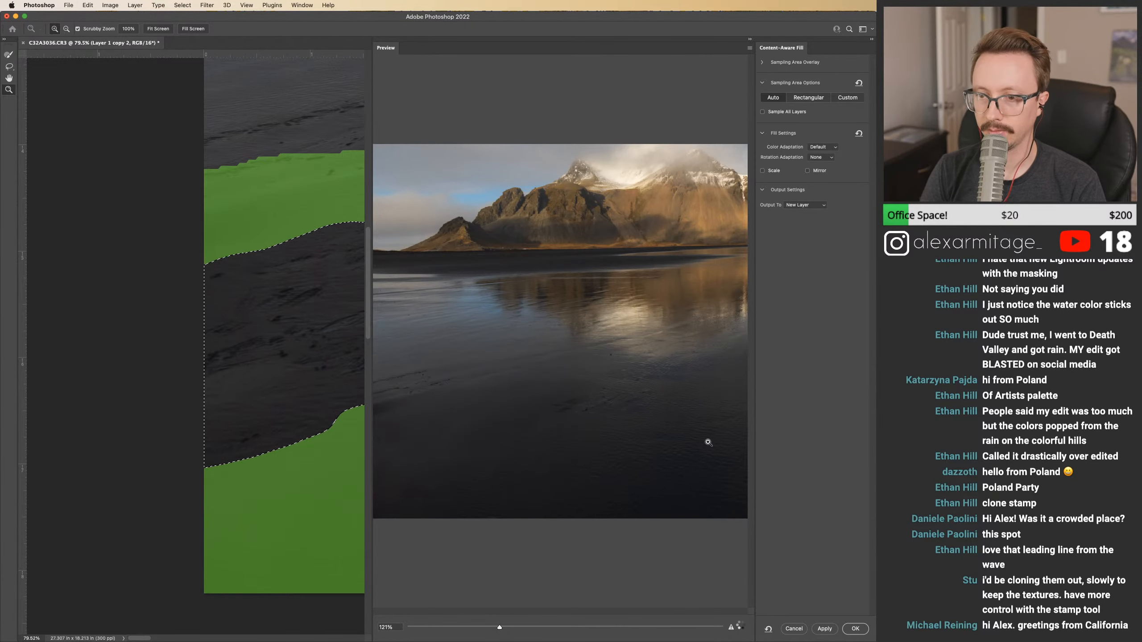
left_click(854, 629)
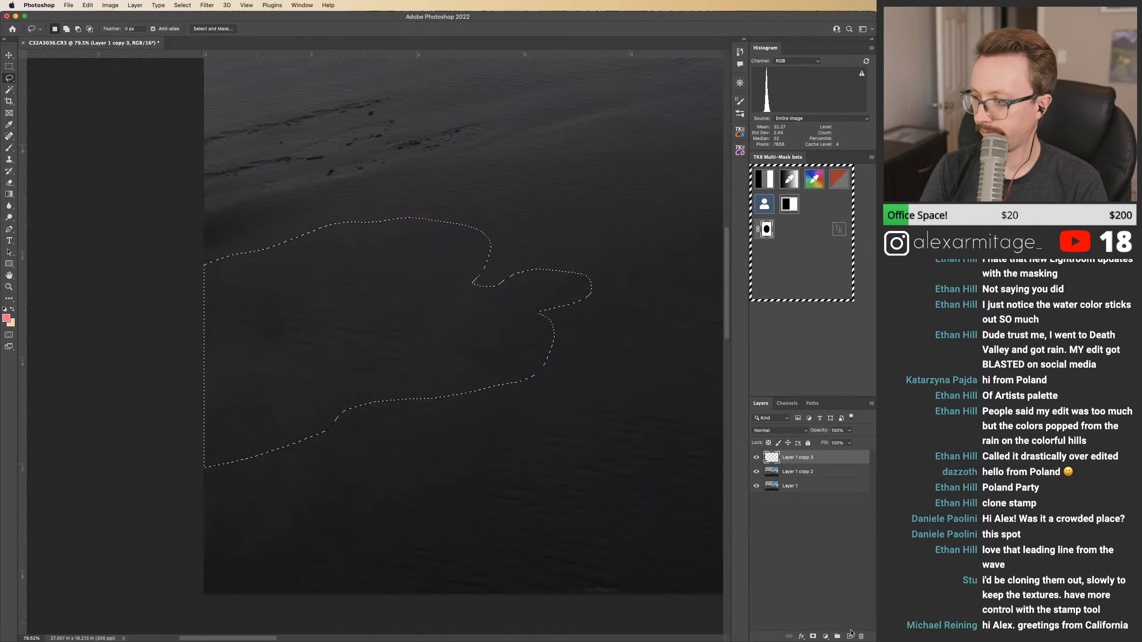
key("super+d")
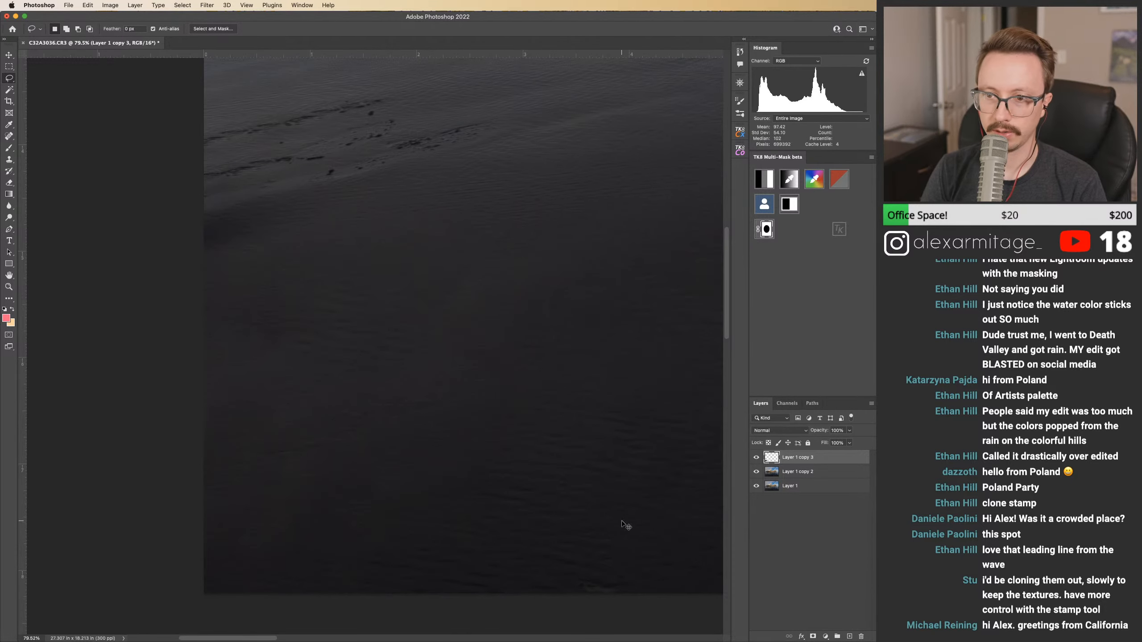
Step: Compare the large left-edge sand fill with the original tracks by toggling the visibility of Layer 1 copy 3
left_click(757, 460)
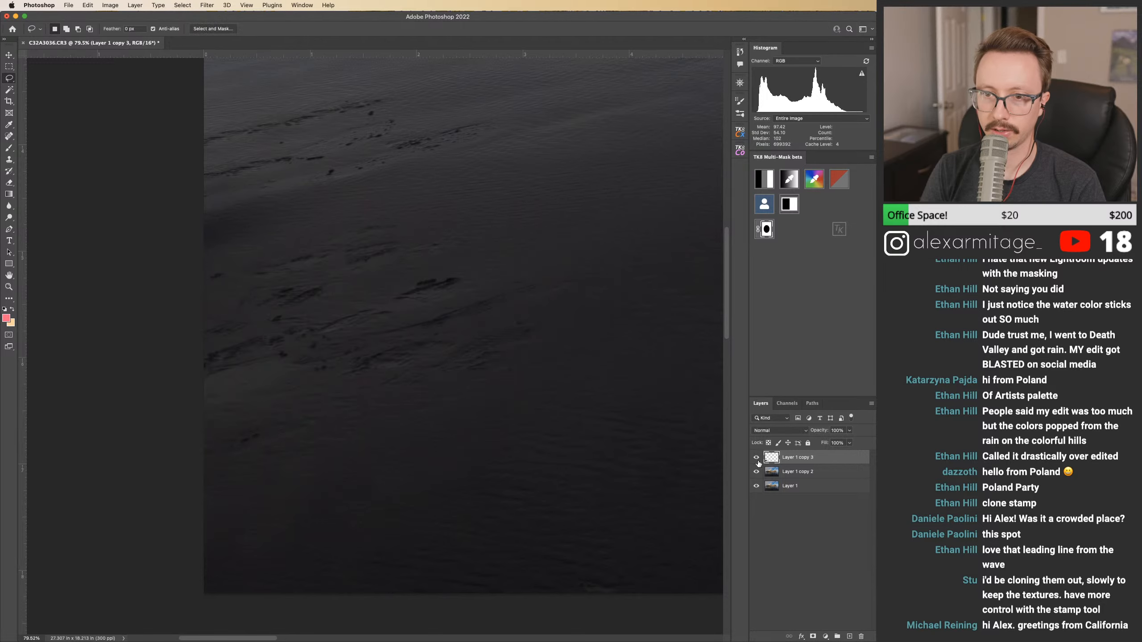
left_click_drag(552, 371, 614, 392)
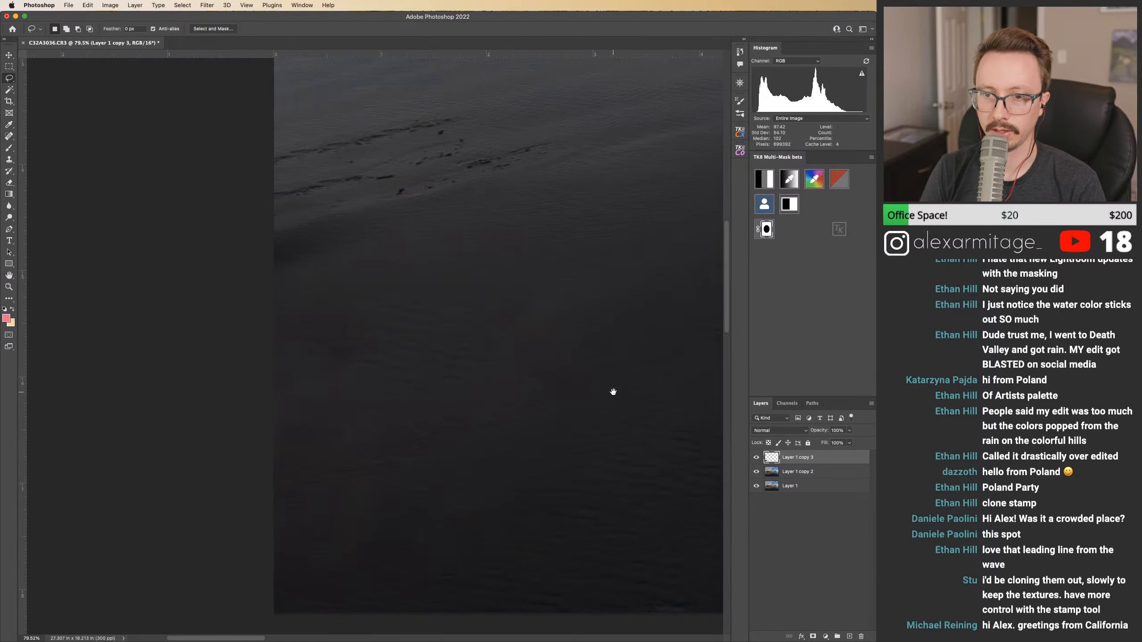
key("z")
left_click_drag(446, 342, 515, 344)
left_click(757, 457)
left_click_drag(512, 376, 444, 383)
left_click_drag(568, 399, 542, 392)
left_click_drag(581, 409, 393, 371)
Step: Add a temporary Curves adjustment that brightens the image to check the sand fill for flaws, and delete the adjustment layer
left_click(827, 635)
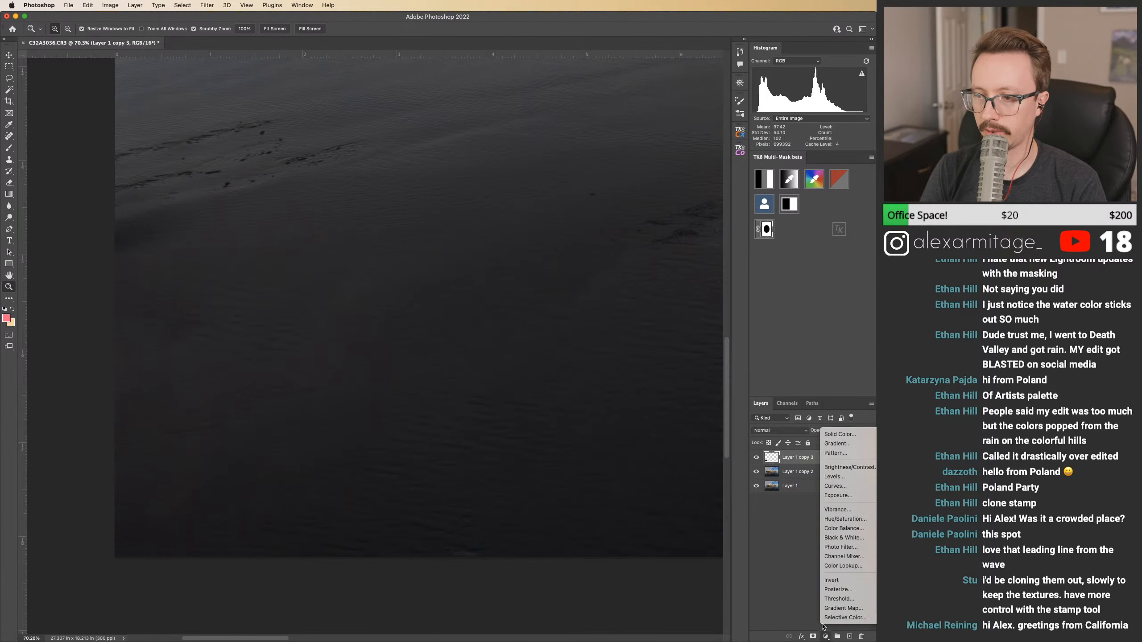
left_click(841, 486)
left_click_drag(675, 281, 657, 264)
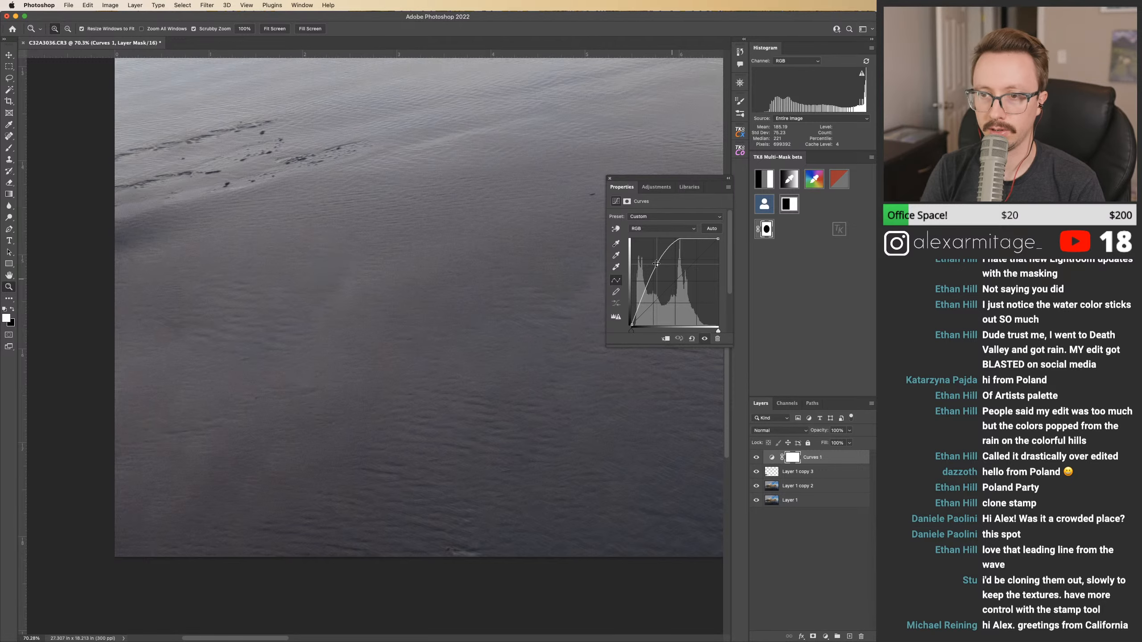
left_click_drag(658, 267, 664, 261)
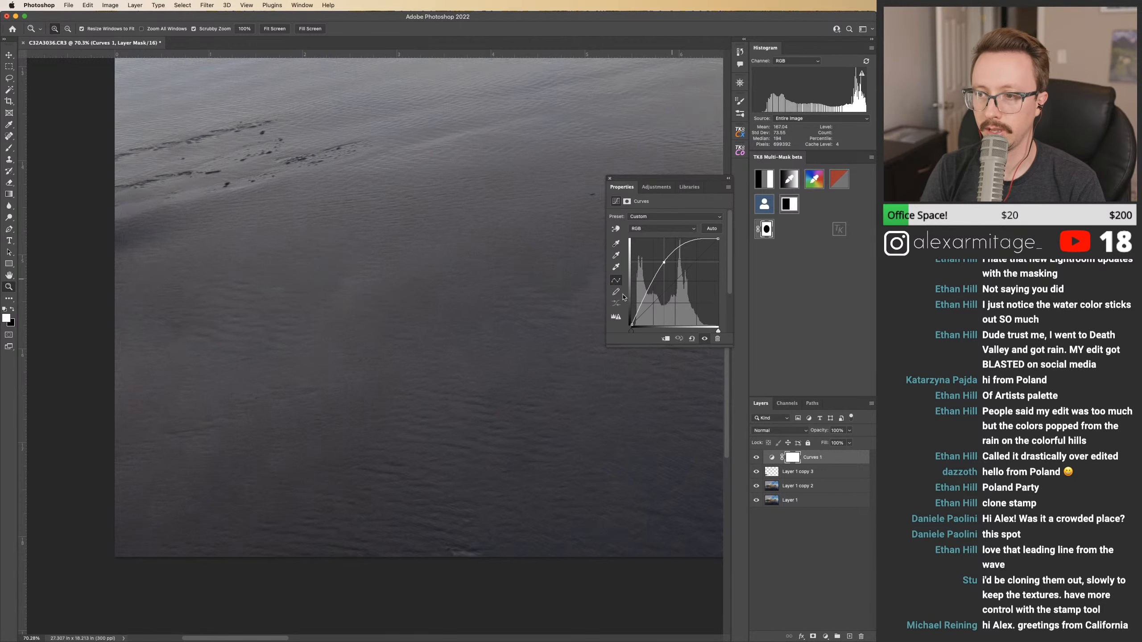
left_click_drag(671, 270, 671, 270)
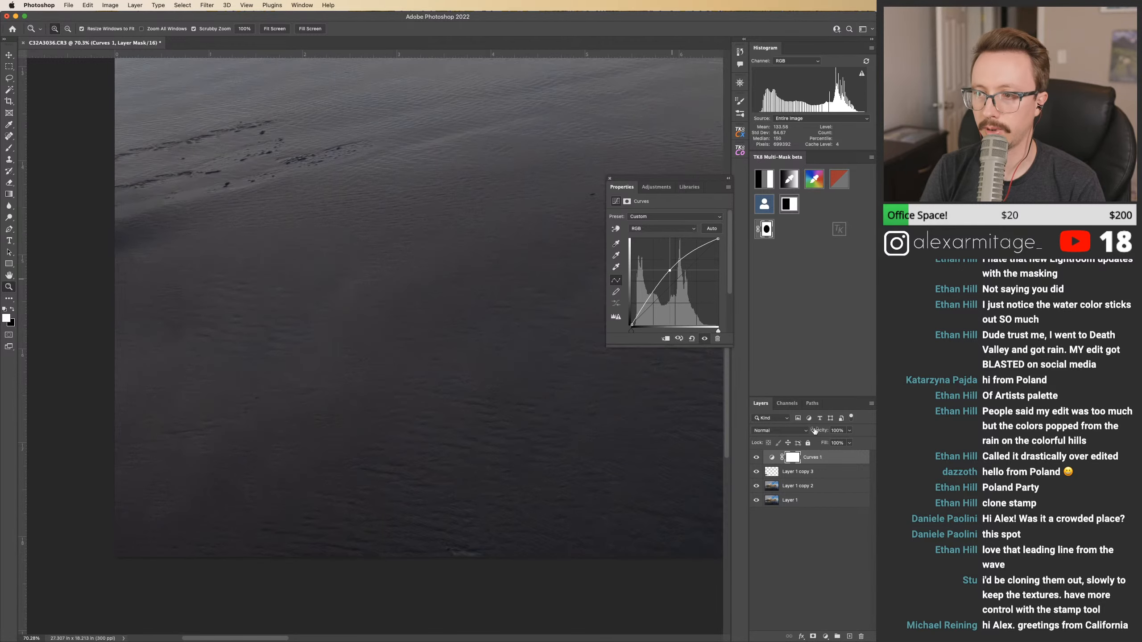
left_click_drag(815, 458, 861, 637)
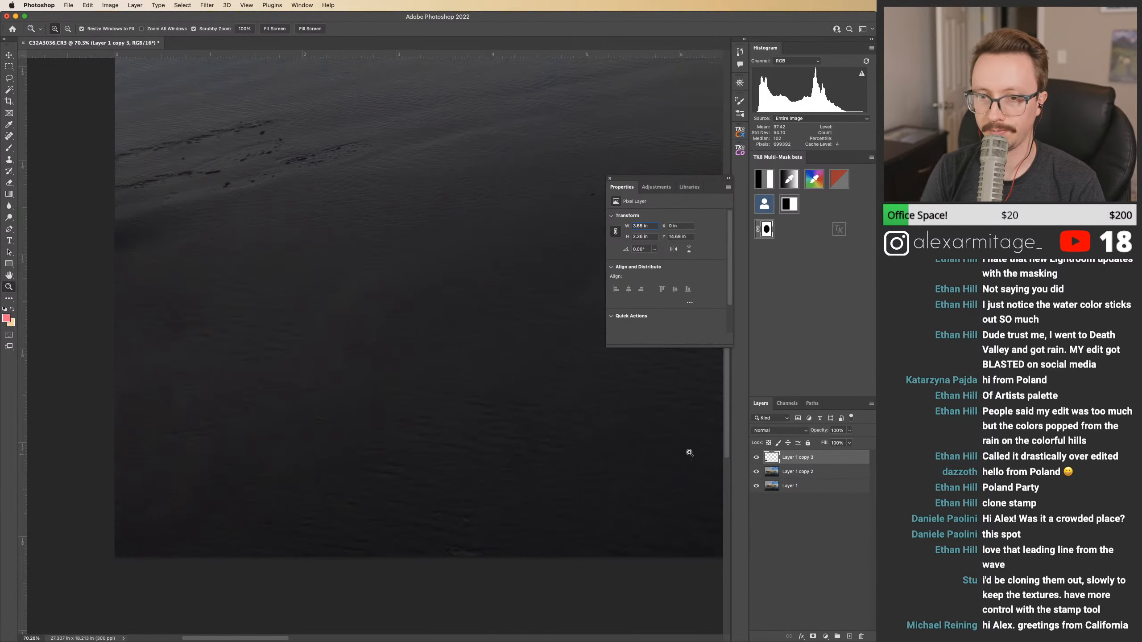
Step: Check the left-edge fill against the rest of the foreground sand, and delete the fill layer Layer 1 copy 3
left_click_drag(486, 283, 230, 342)
left_click_drag(541, 296, 398, 354)
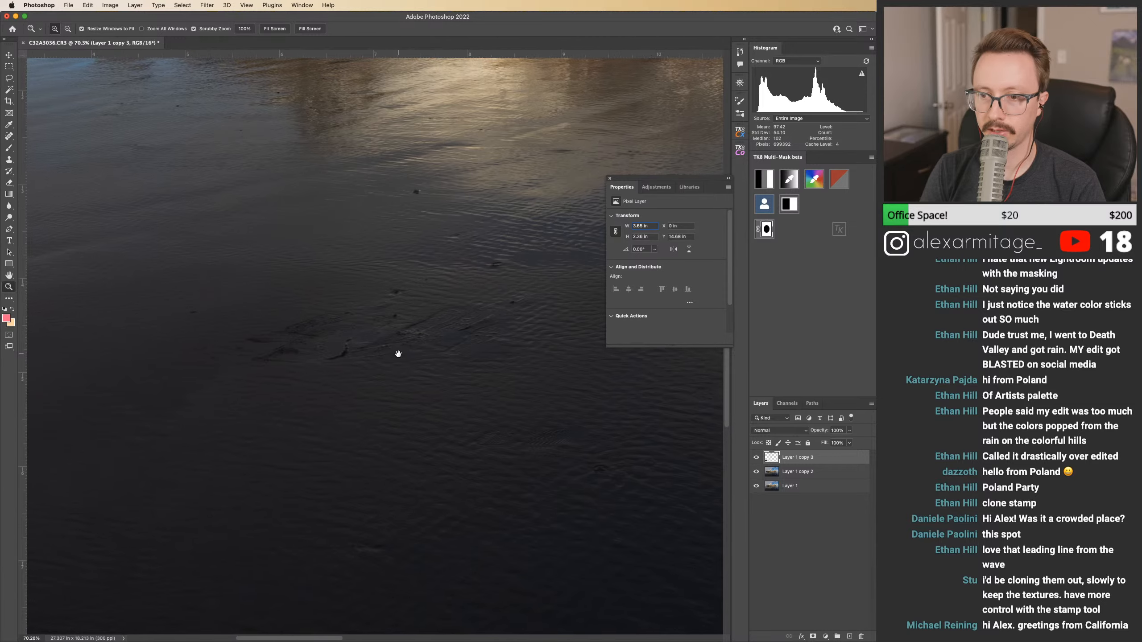
left_click_drag(553, 450, 439, 438)
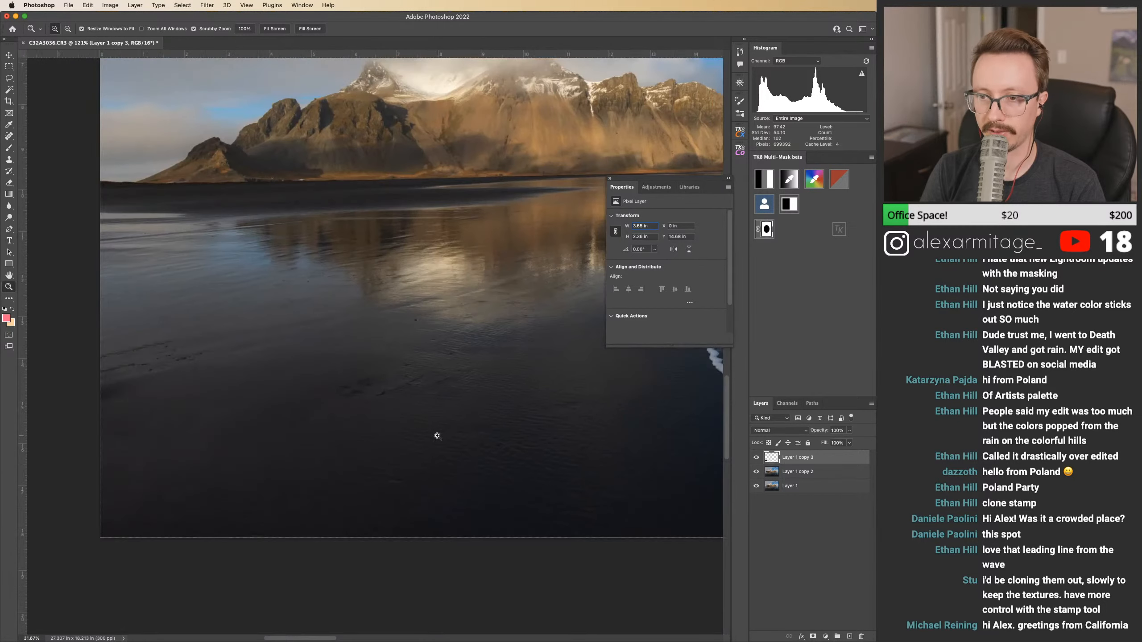
key("BackSpace")
Step: Lasso the rippled mark in the lower foreground sand, replace it with Content-Aware Fill using Auto sampling on a new layer, and deselect
left_click_drag(469, 423, 520, 427)
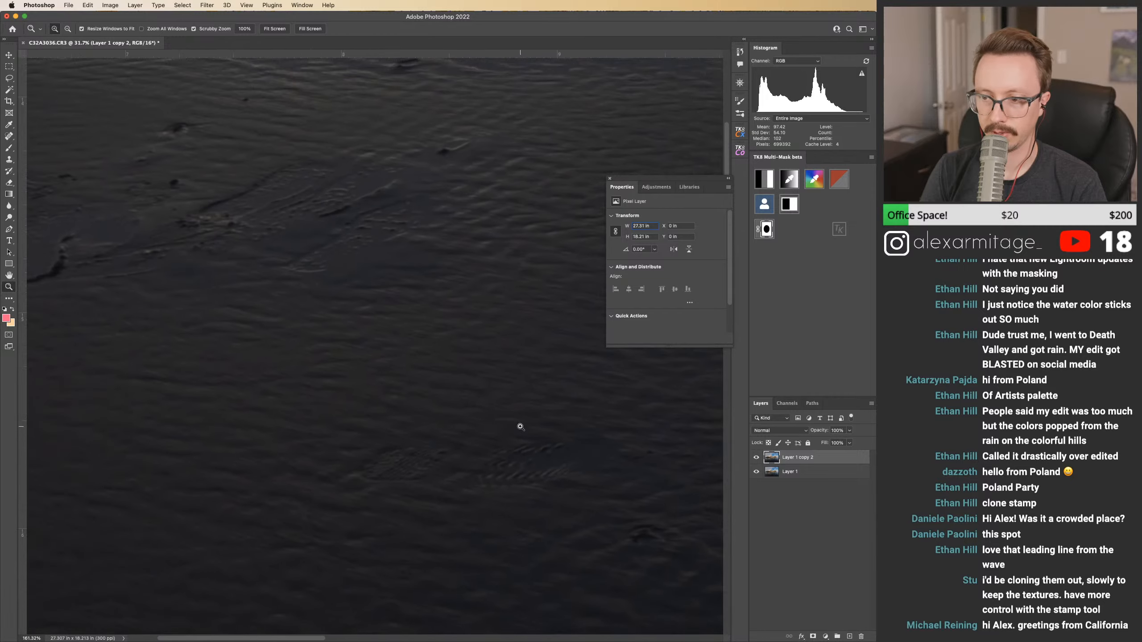
key("l")
mouse_move(448, 429)
left_mouse_down()
mouse_move(457, 379)
mouse_move(313, 377)
mouse_move(371, 474)
mouse_move(586, 440)
mouse_move(566, 366)
mouse_move(459, 370)
left_mouse_up()
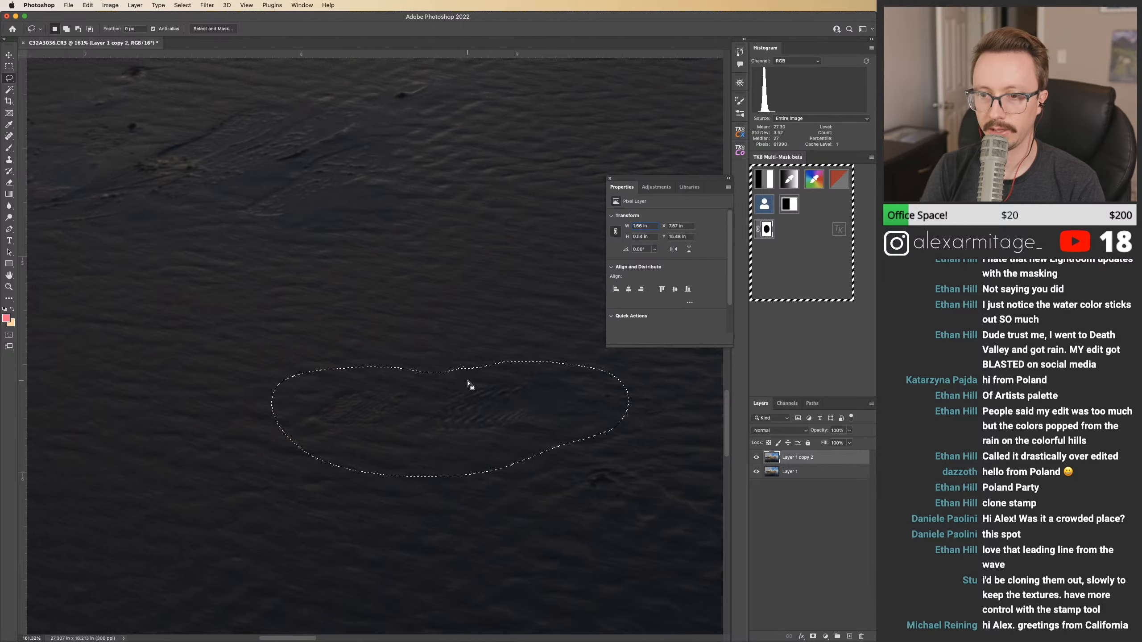
left_click(87, 4)
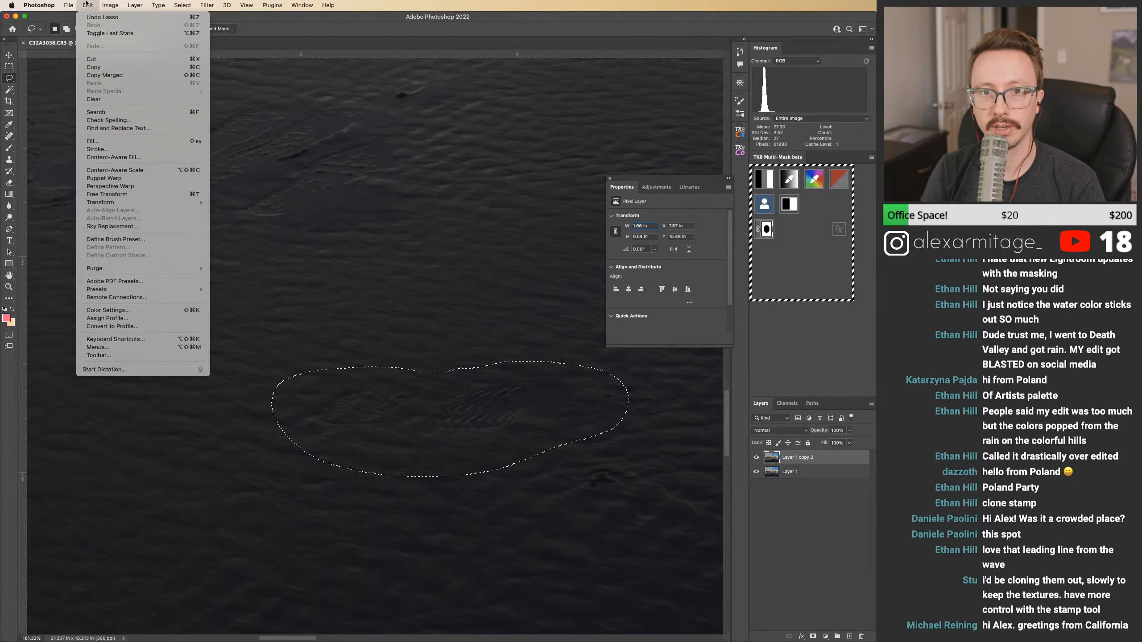
left_click(135, 157)
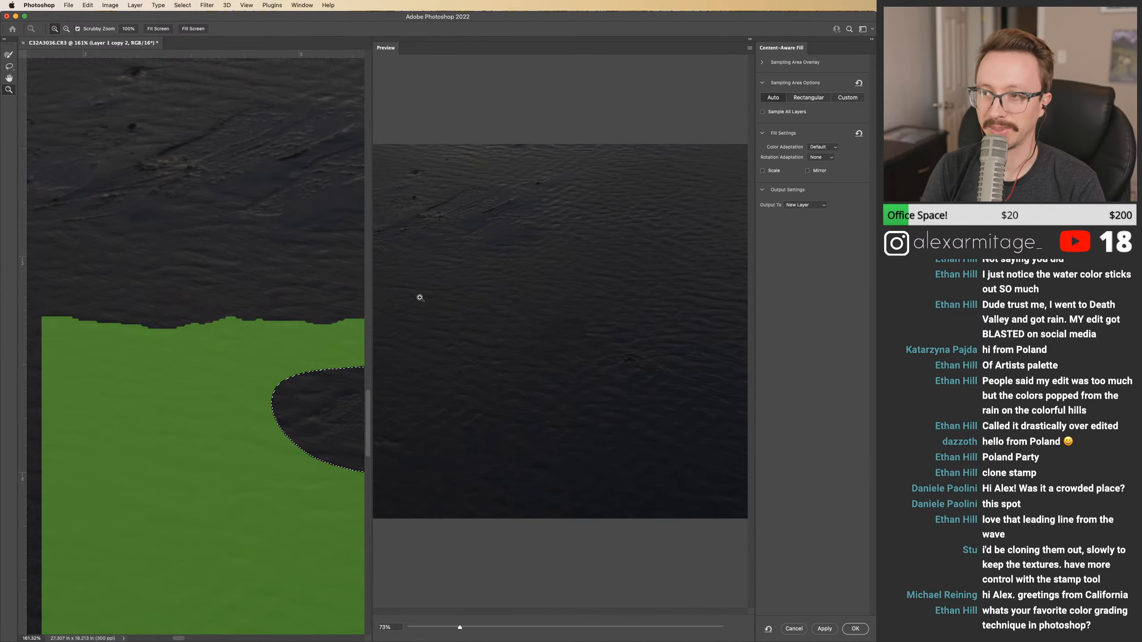
left_click(856, 629)
key("super+d")
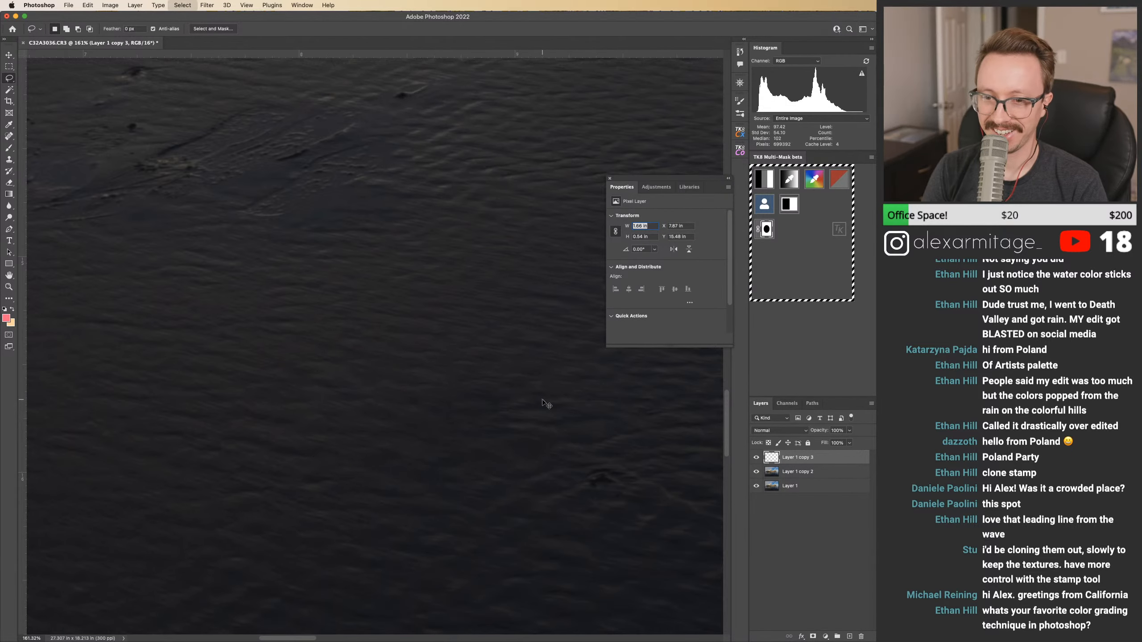
Step: Check the rippled-mark fill against the surrounding sand by toggling its visibility, and delete the fill layer Layer 1 copy 3
left_click_drag(591, 408, 474, 401)
key("z")
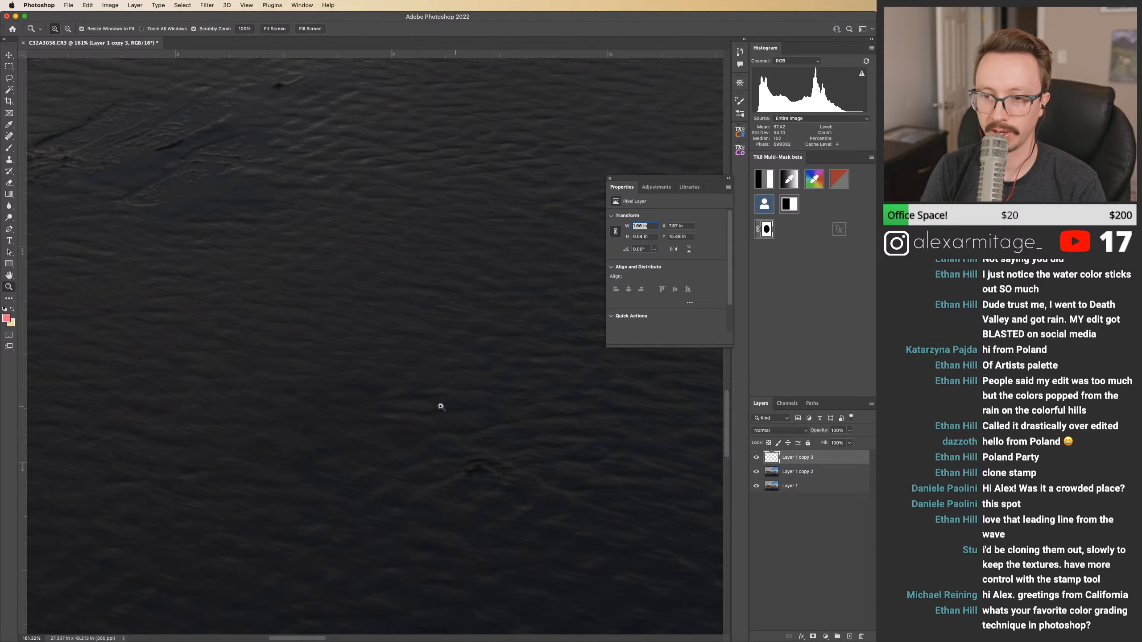
scroll(618, 434, "down", 3)
left_click(757, 458)
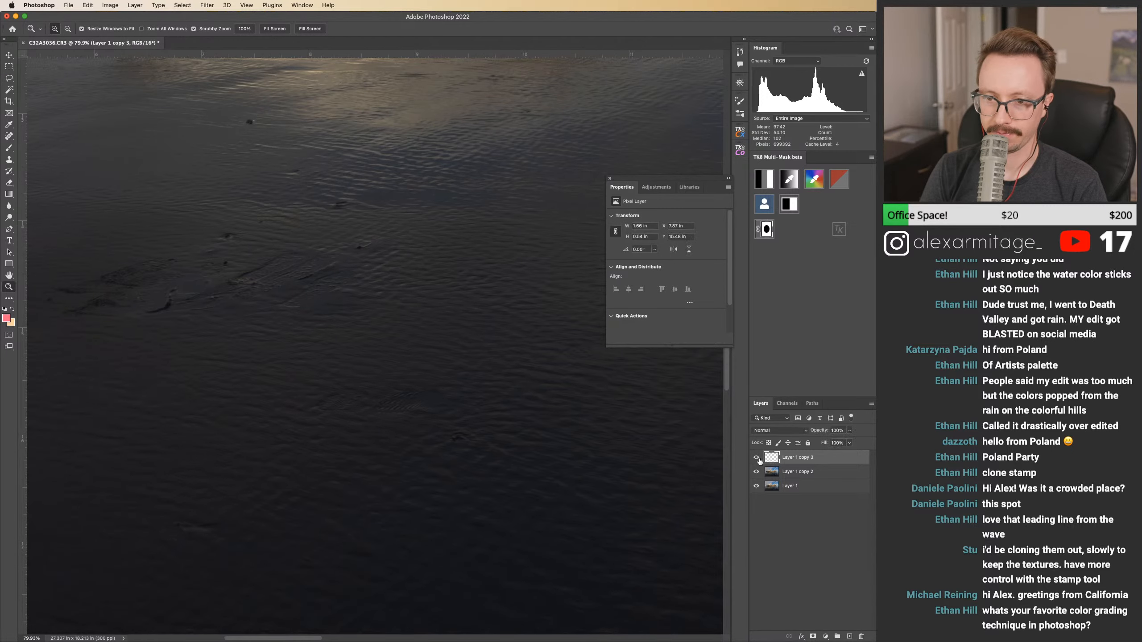
scroll(400, 405, "up", 3)
key("Delete")
Step: Close the floating Properties panel covering the foreground sand beside the track cluster
scroll(495, 385, "left", 8)
scroll(495, 385, "up", 5)
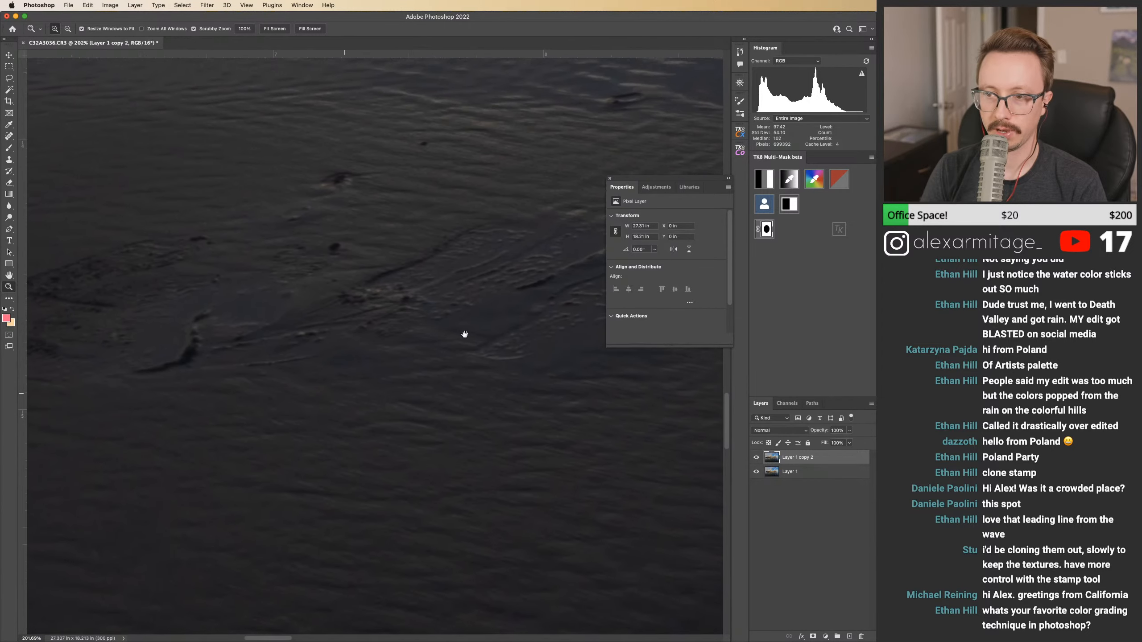
left_click(611, 179)
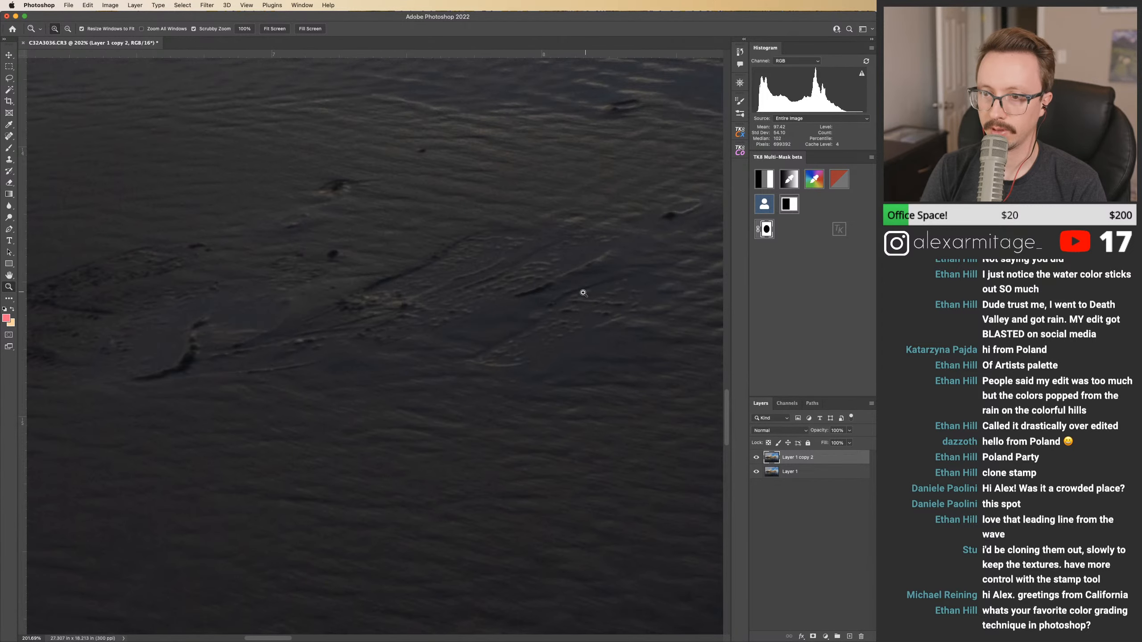
Step: Lasso the dark track cluster in the middle foreground, replace it using Content-Aware Fill with Auto sampling on a new layer, and deselect
scroll(585, 293, "down", 3)
scroll(553, 299, "up", 2)
scroll(553, 299, "right", 2)
key("l")
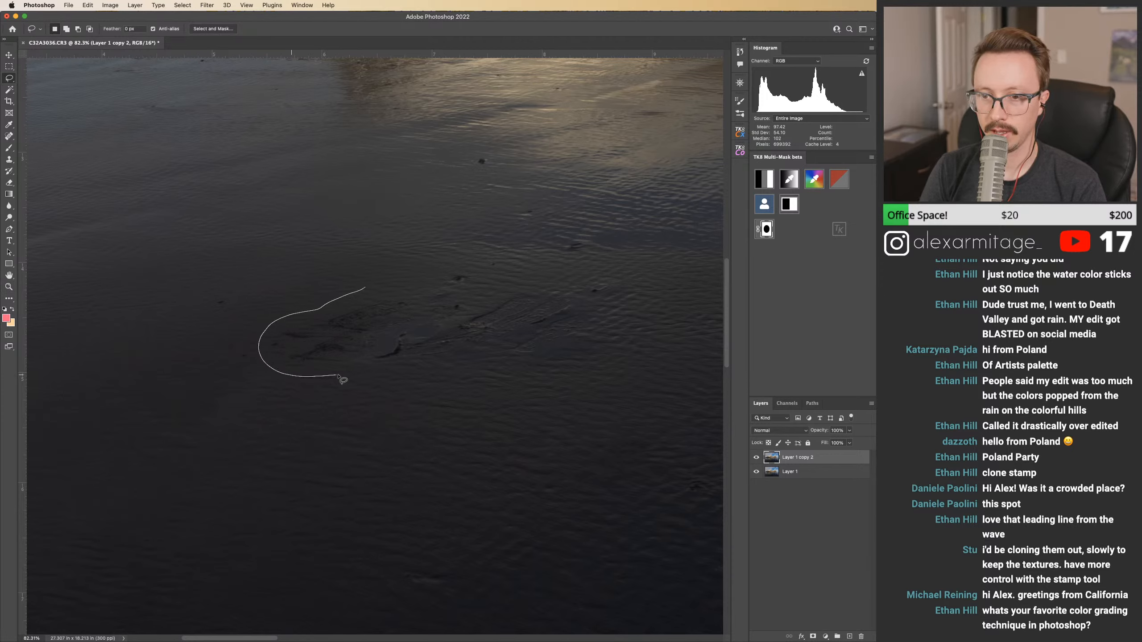
mouse_move(426, 370)
left_mouse_down()
mouse_move(530, 364)
mouse_move(603, 320)
left_mouse_up()
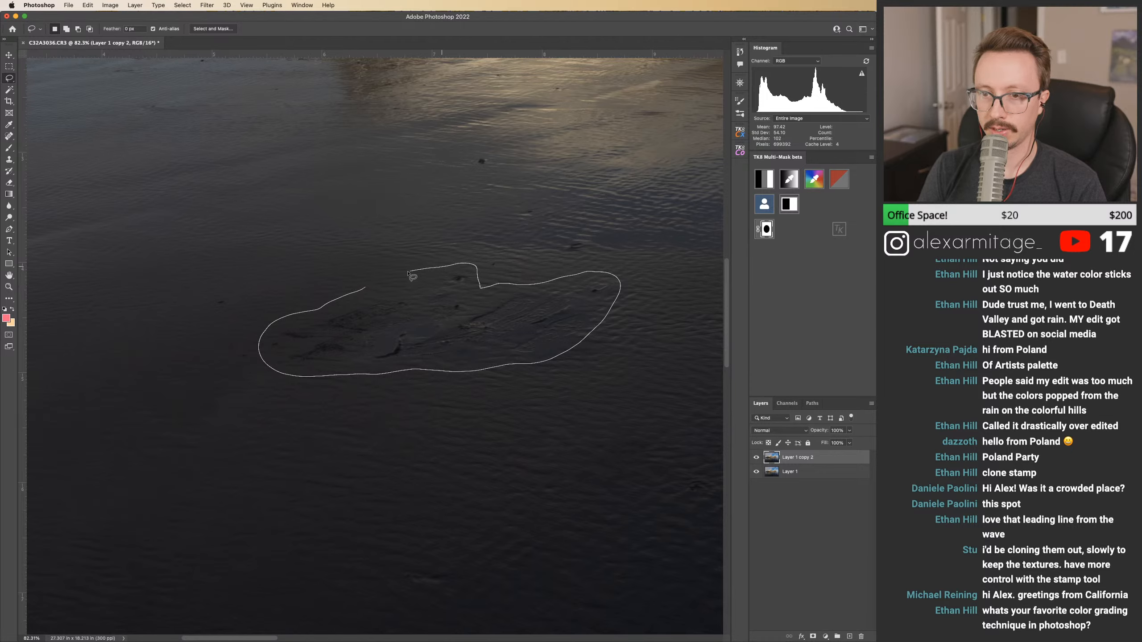
left_click_drag(364, 290, 365, 290)
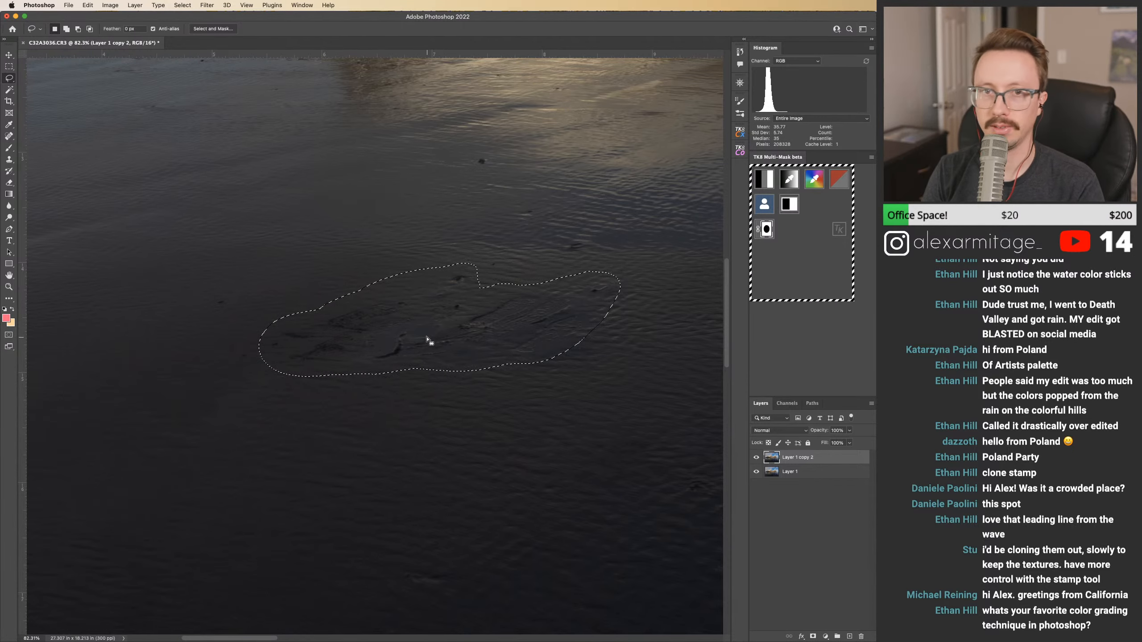
left_click(87, 5)
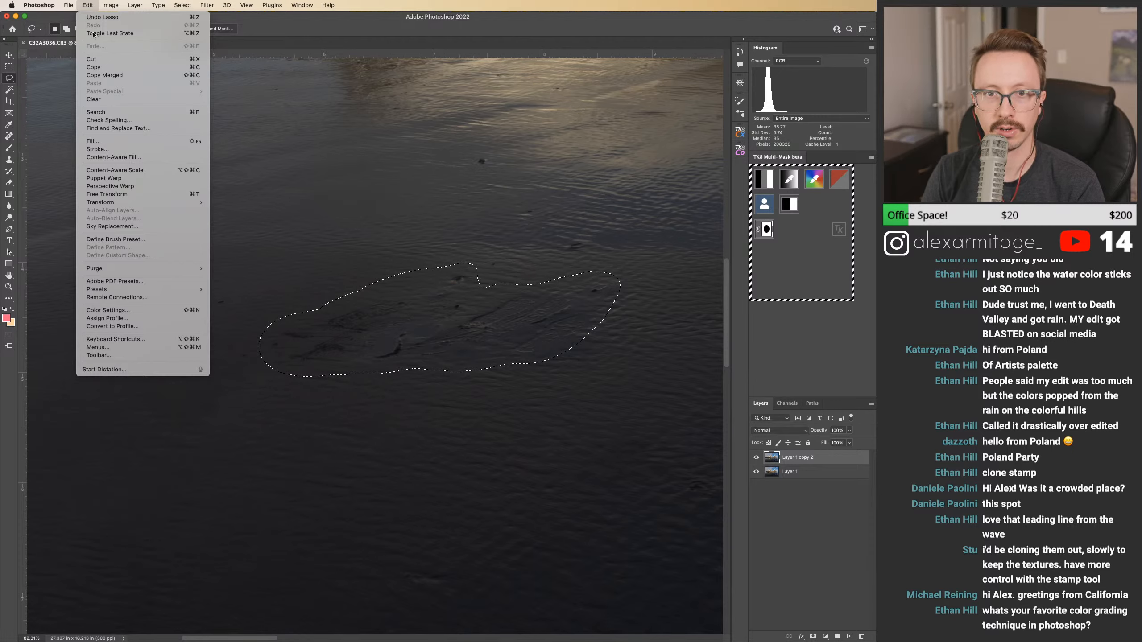
left_click(128, 158)
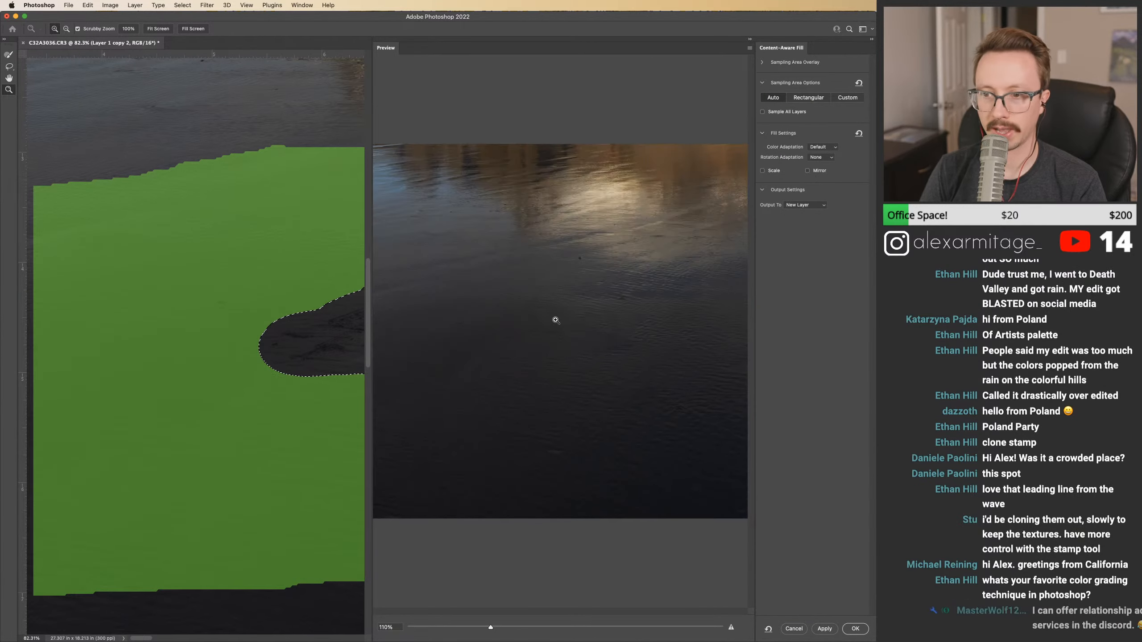
left_click(856, 628)
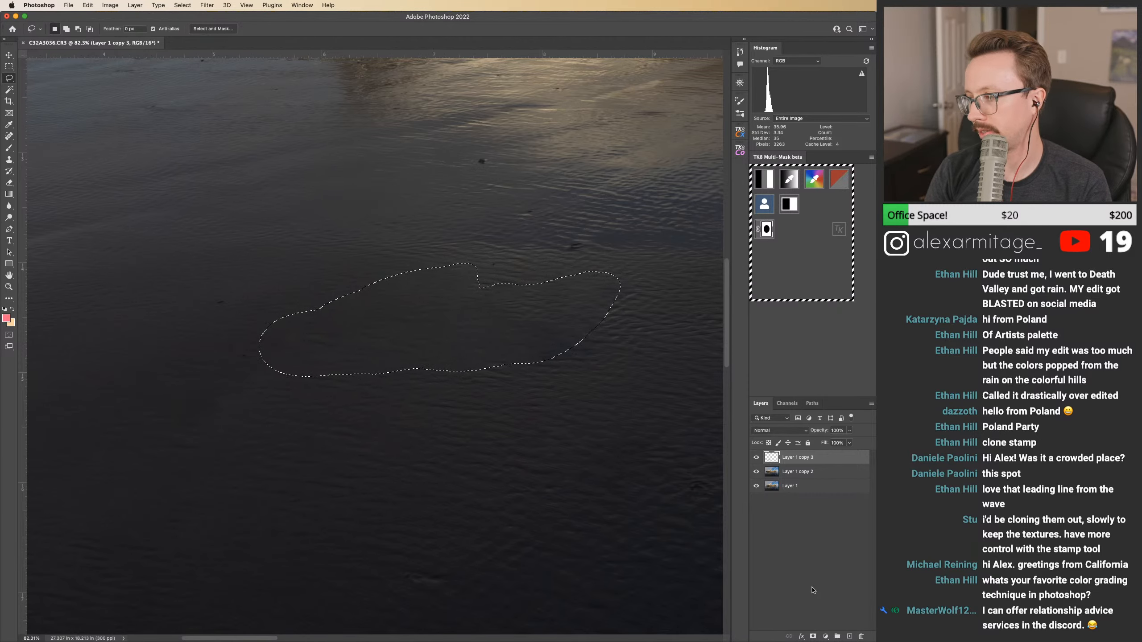
key("super+d")
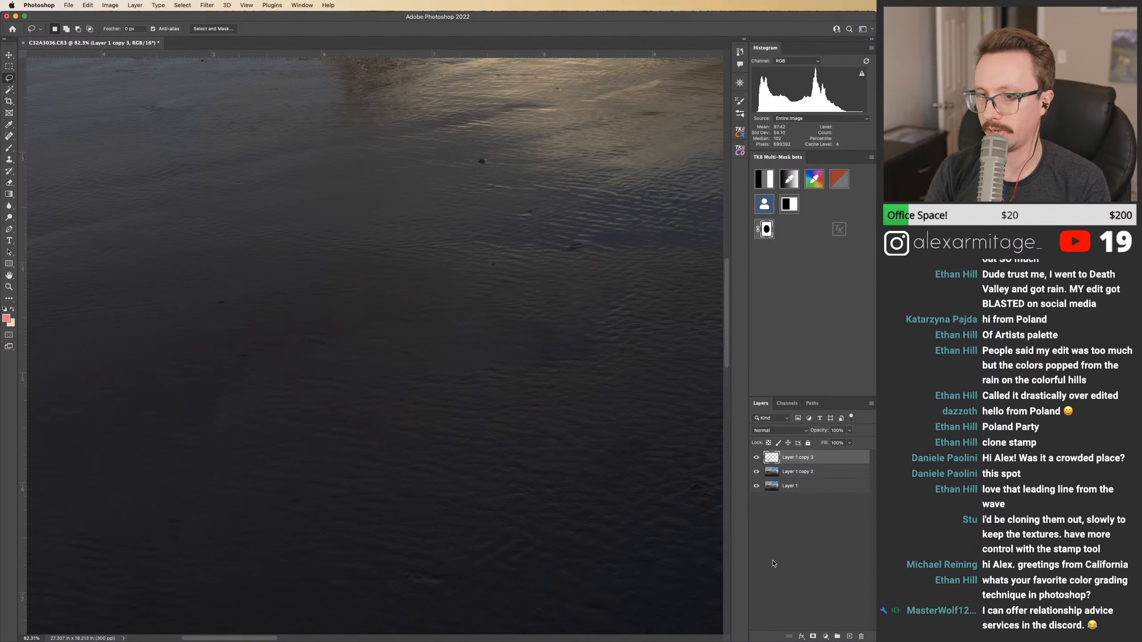
Step: Compare the track-cluster fill with the original sand by toggling Layer 1 copy 3, and delete that fill layer
key("z")
left_click_drag(540, 327, 577, 331)
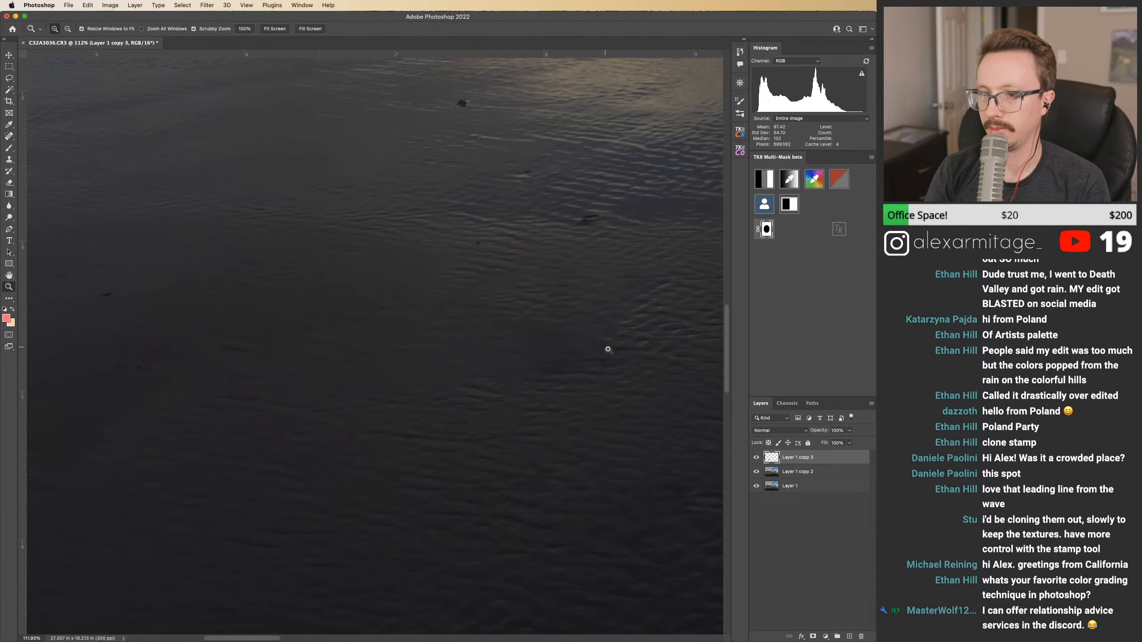
left_click(757, 460)
left_click(758, 460)
left_click_drag(788, 459, 862, 637)
Step: Lasso the same track cluster with a wider outline, apply Content-Aware Fill with Auto sampling to a new layer, and deselect
key("l")
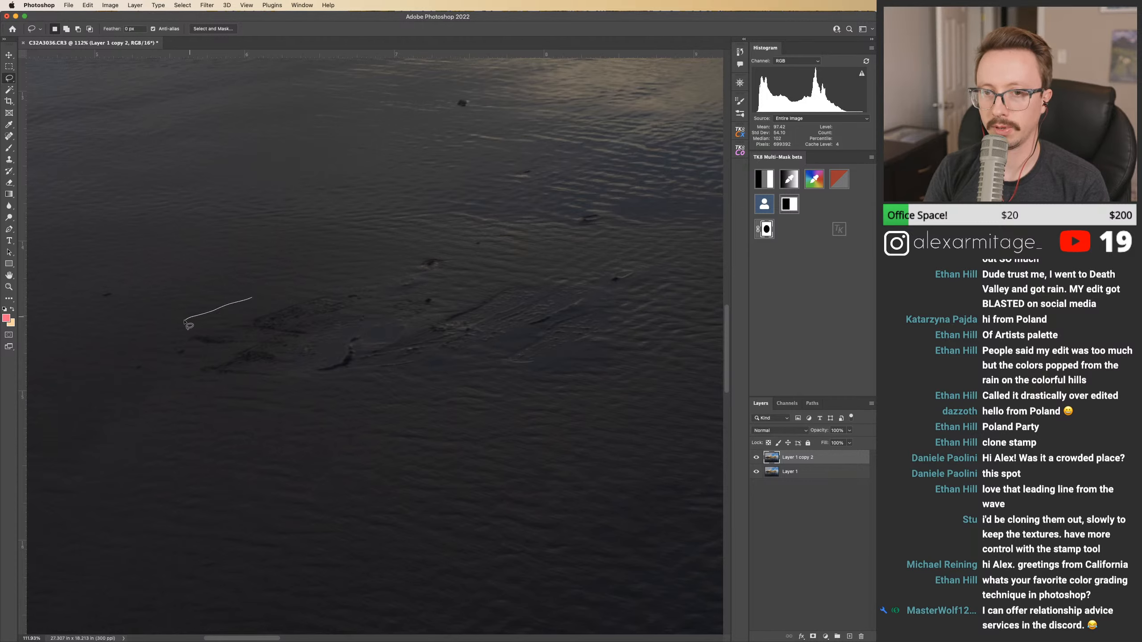
mouse_move(196, 371)
left_mouse_down()
mouse_move(199, 397)
mouse_move(339, 401)
left_mouse_up()
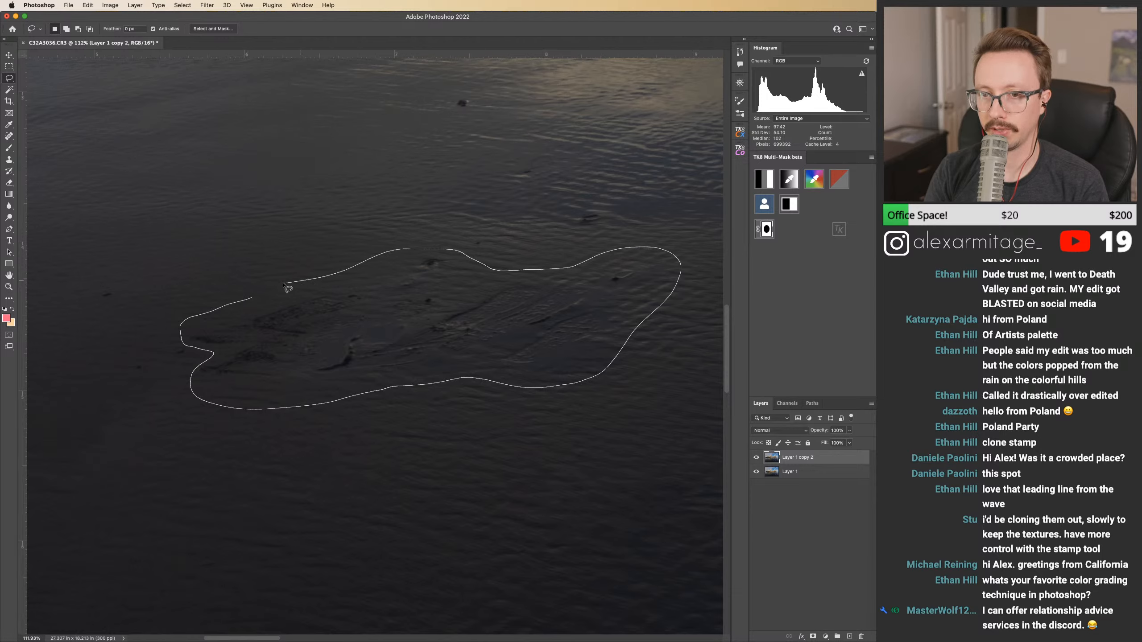
left_click_drag(252, 305, 250, 302)
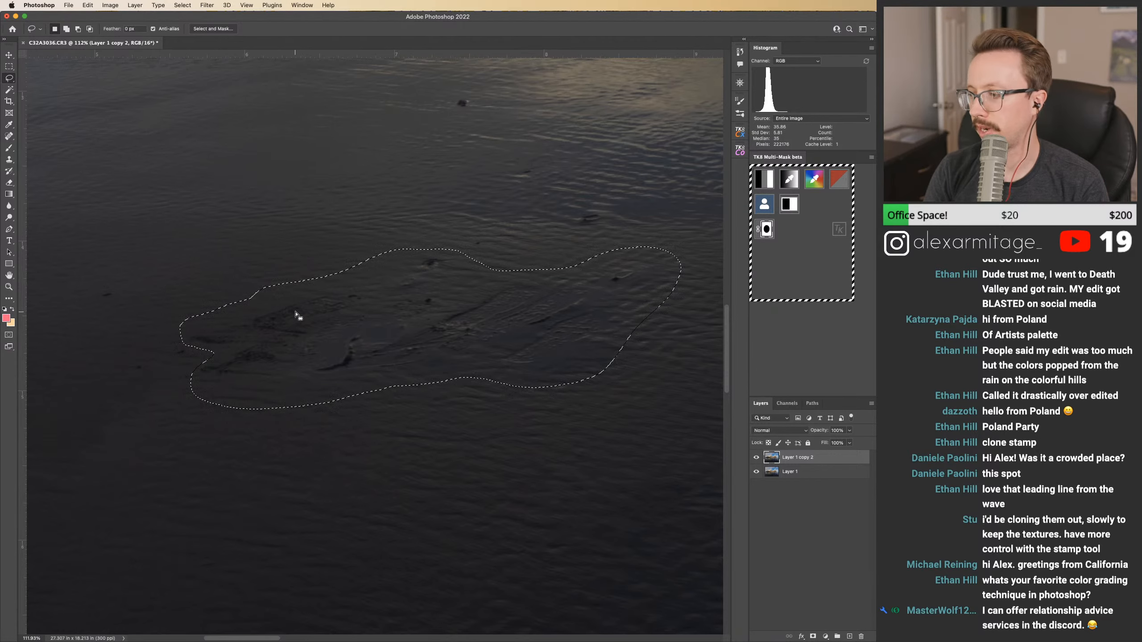
left_click(88, 5)
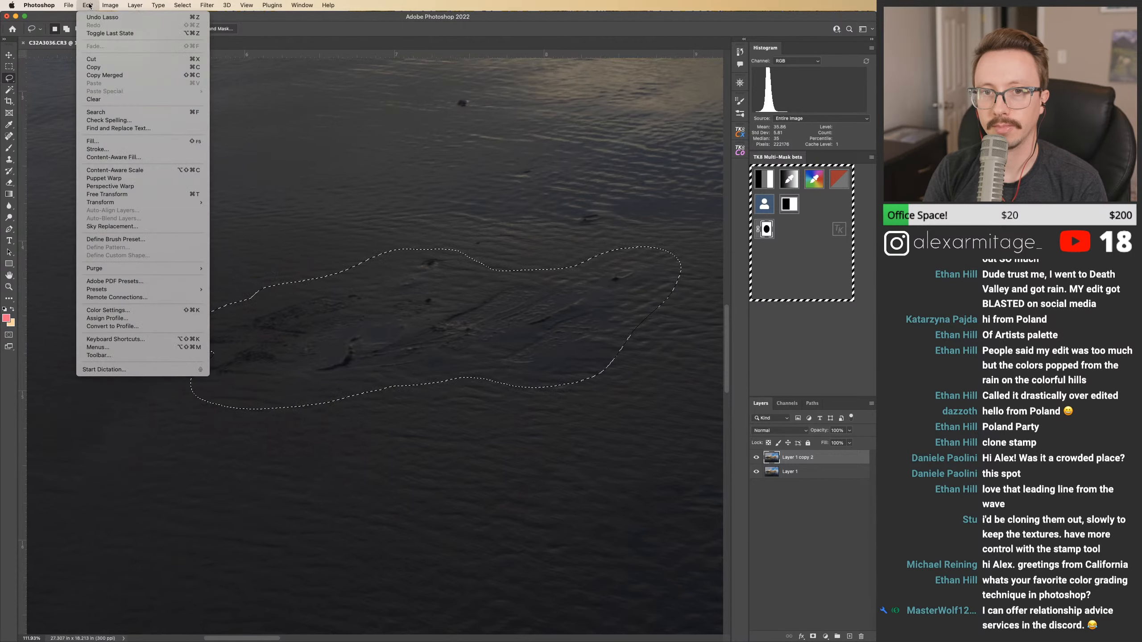
left_click(121, 158)
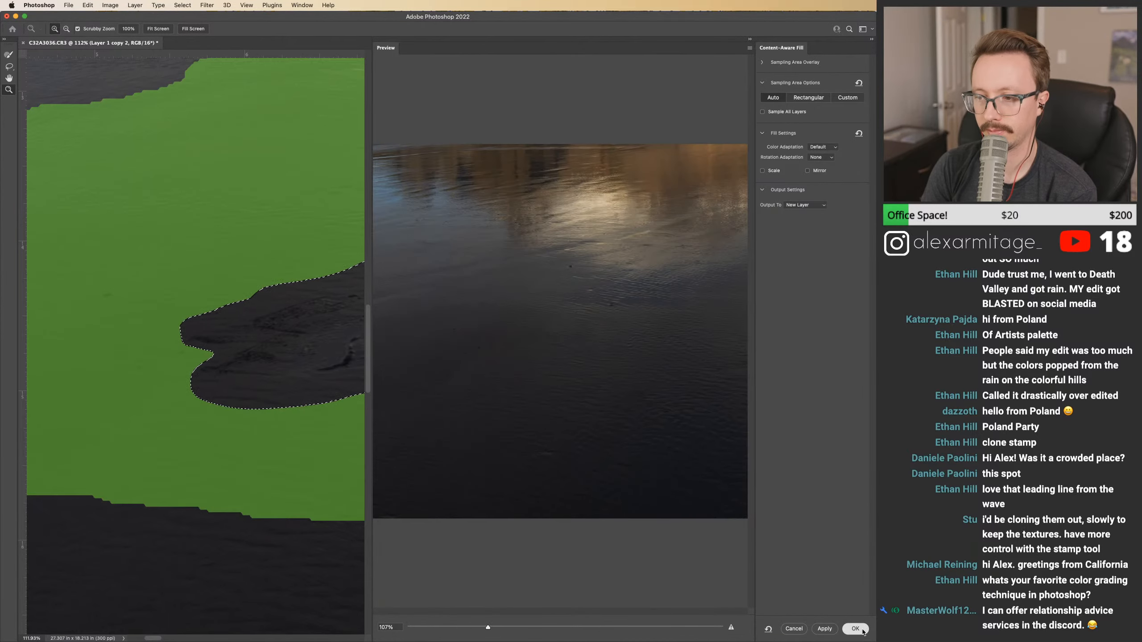
key("Return")
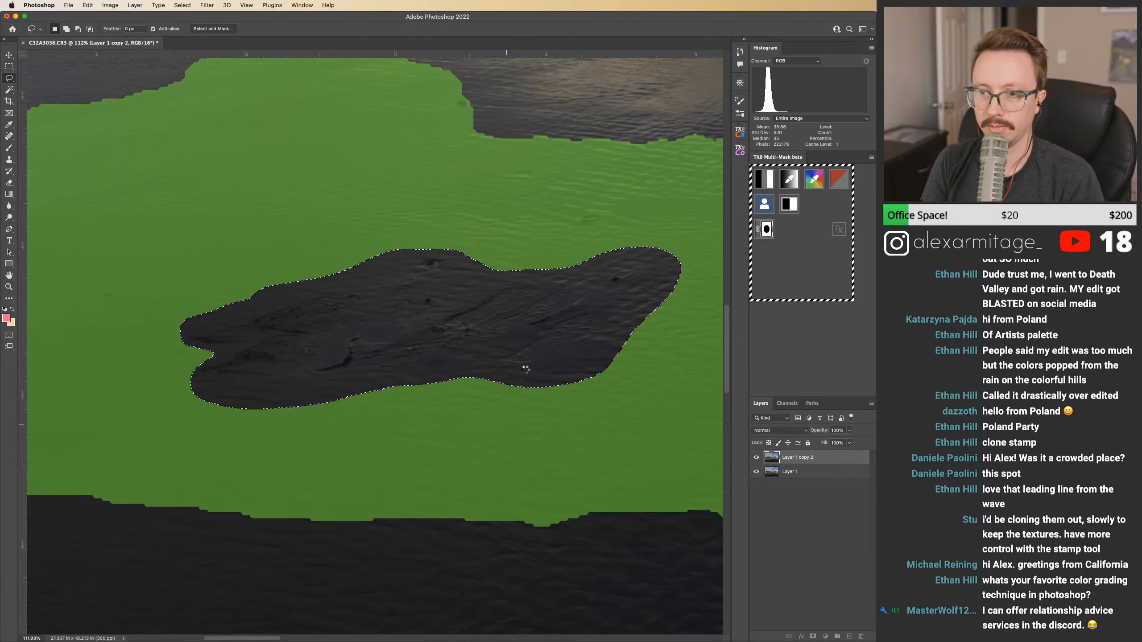
key("cmd+d")
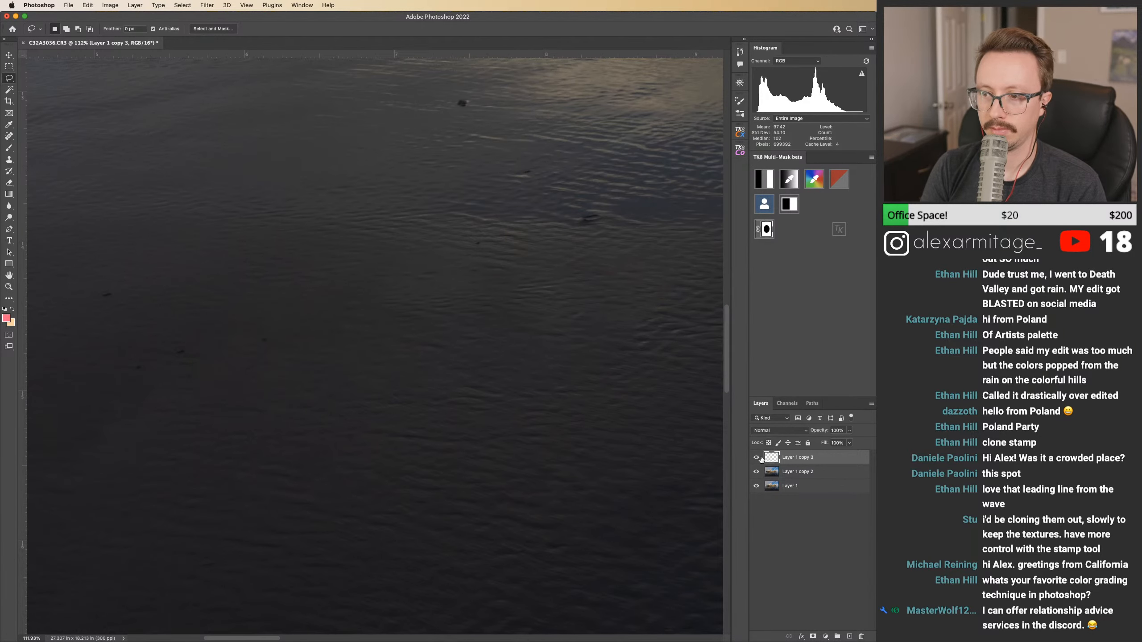
Step: Inspect the wider fill's ripple texture against the original tracks by toggling Layer 1 copy 3, and delete the layer
left_click_drag(621, 365, 554, 361)
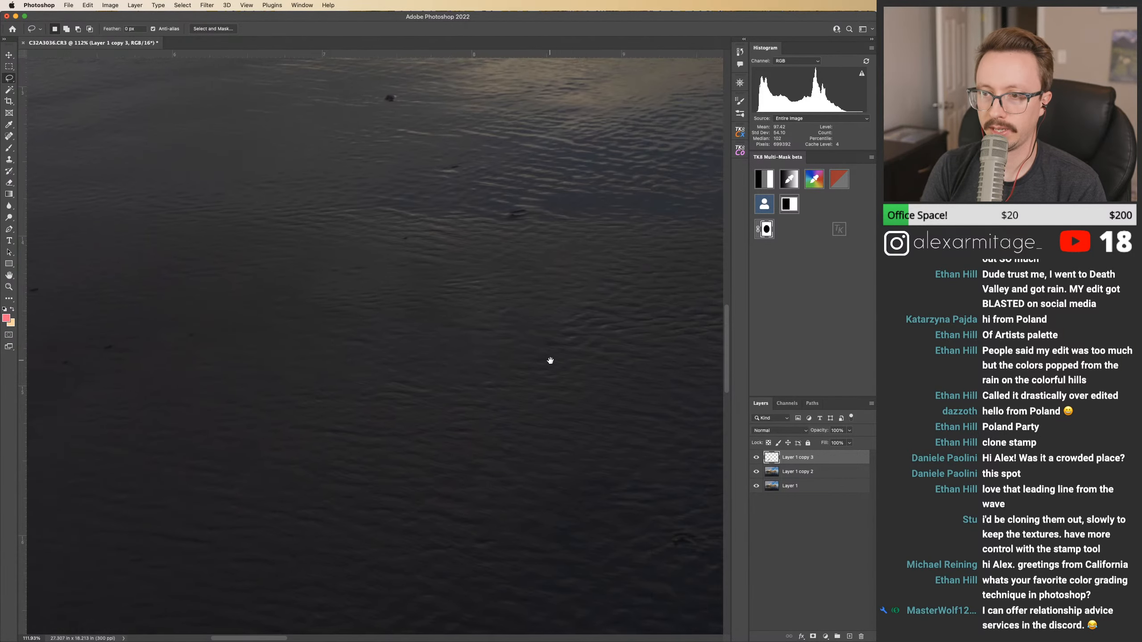
left_click(756, 458)
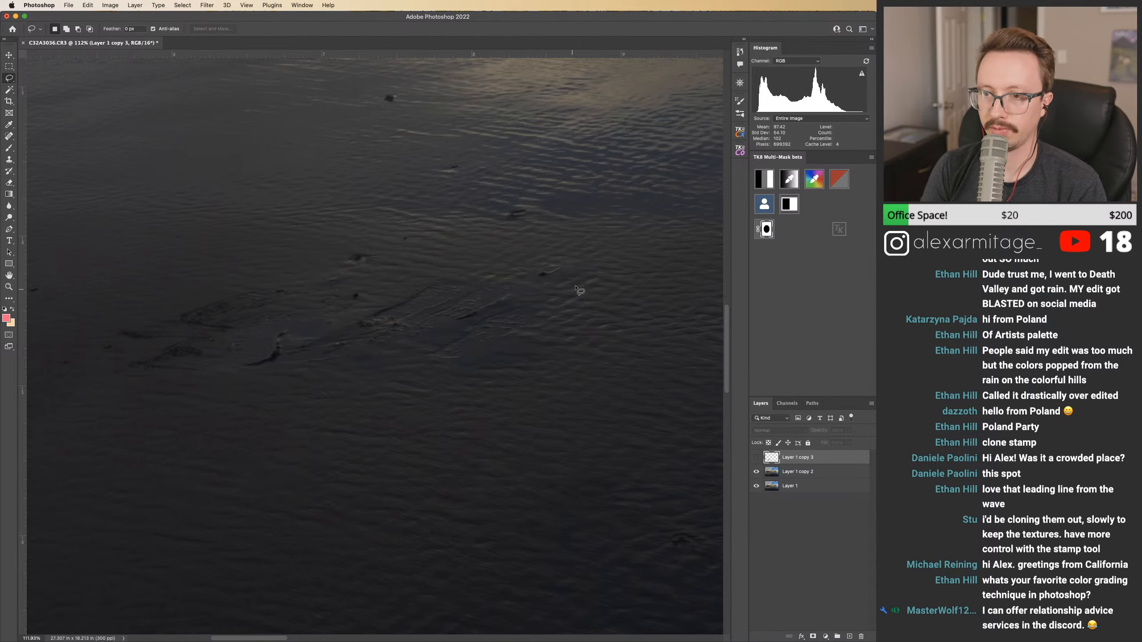
key("z")
left_click_drag(546, 385, 497, 385)
left_click(756, 458)
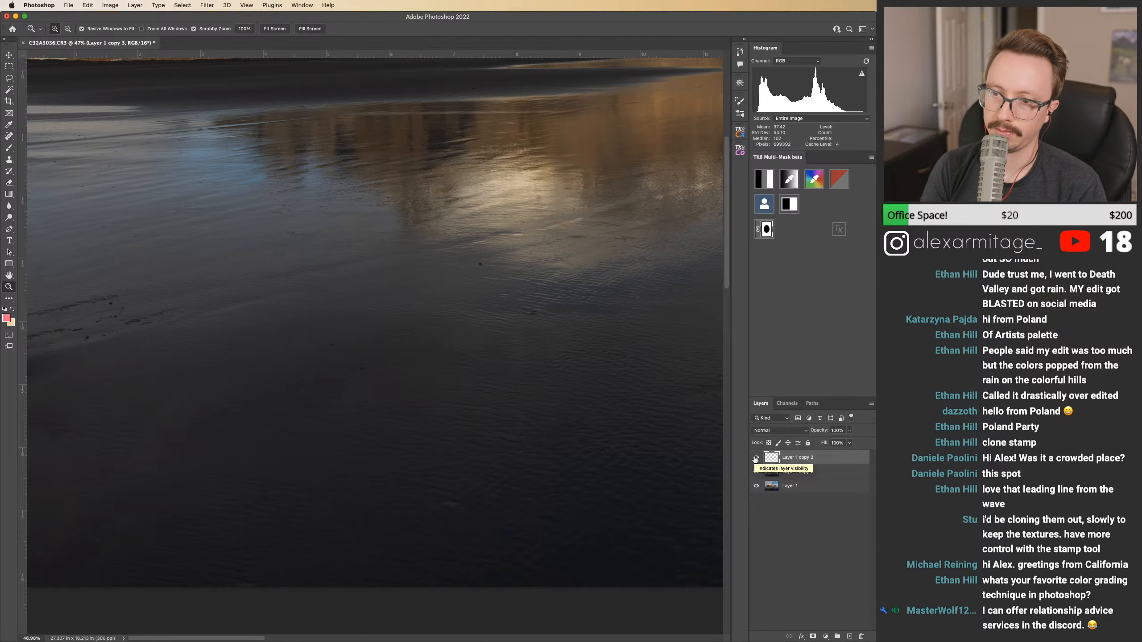
left_click_drag(579, 352, 637, 352)
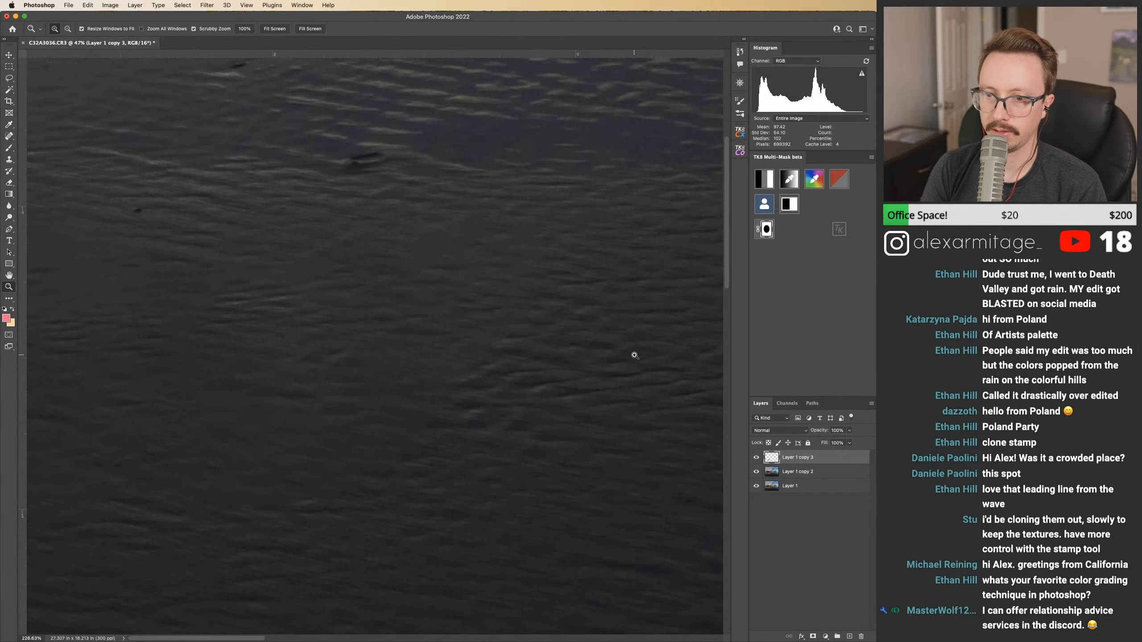
left_click(757, 459)
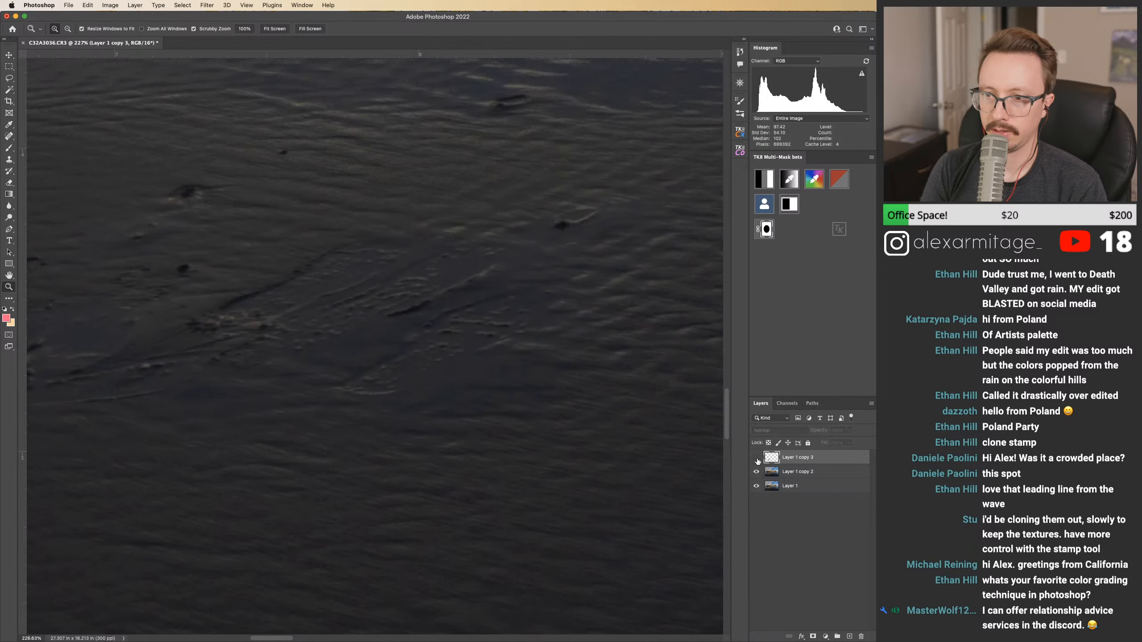
left_click(757, 459)
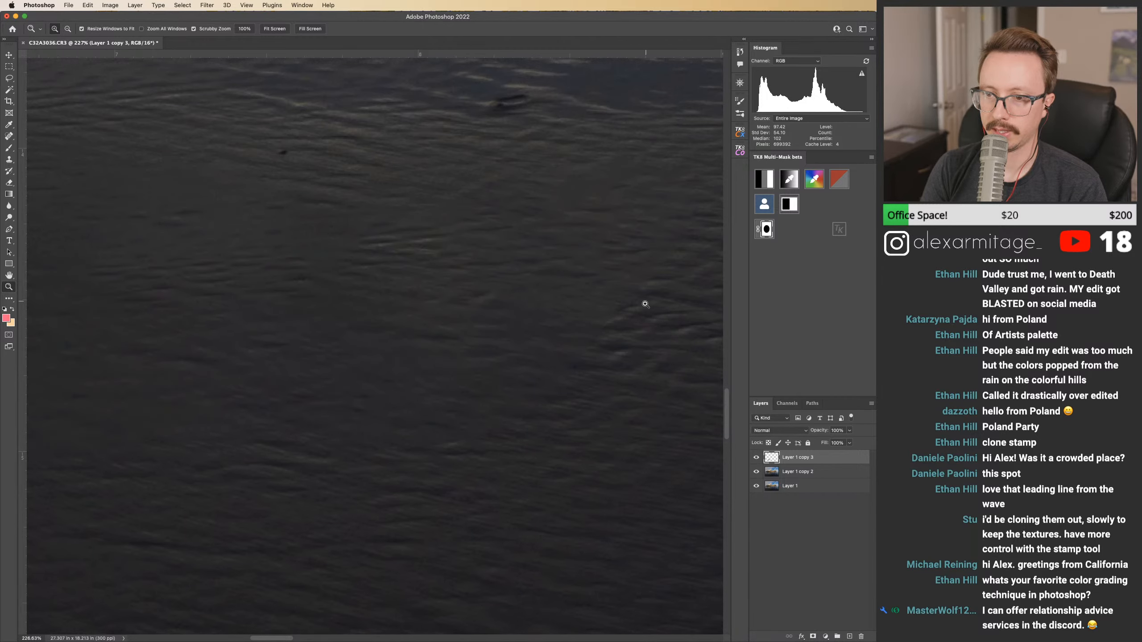
left_click(755, 458)
left_click_drag(770, 462, 861, 637)
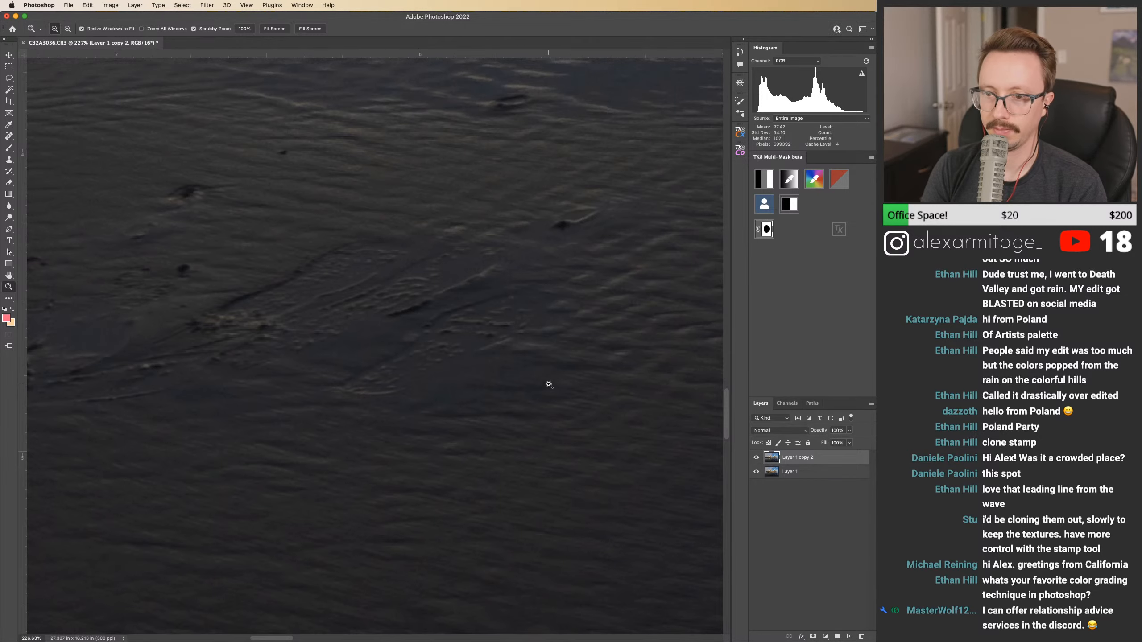
Step: Lasso the streaked right part of the track cluster in the middle foreground and open Content-Aware Fill for it
left_click_drag(655, 412, 583, 385)
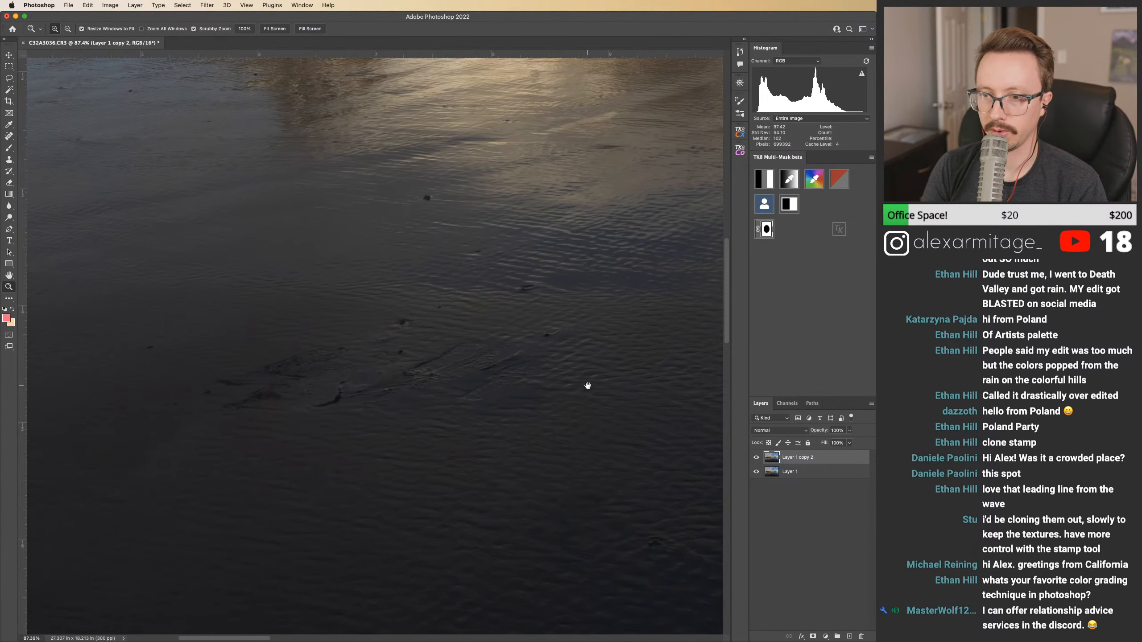
key("l")
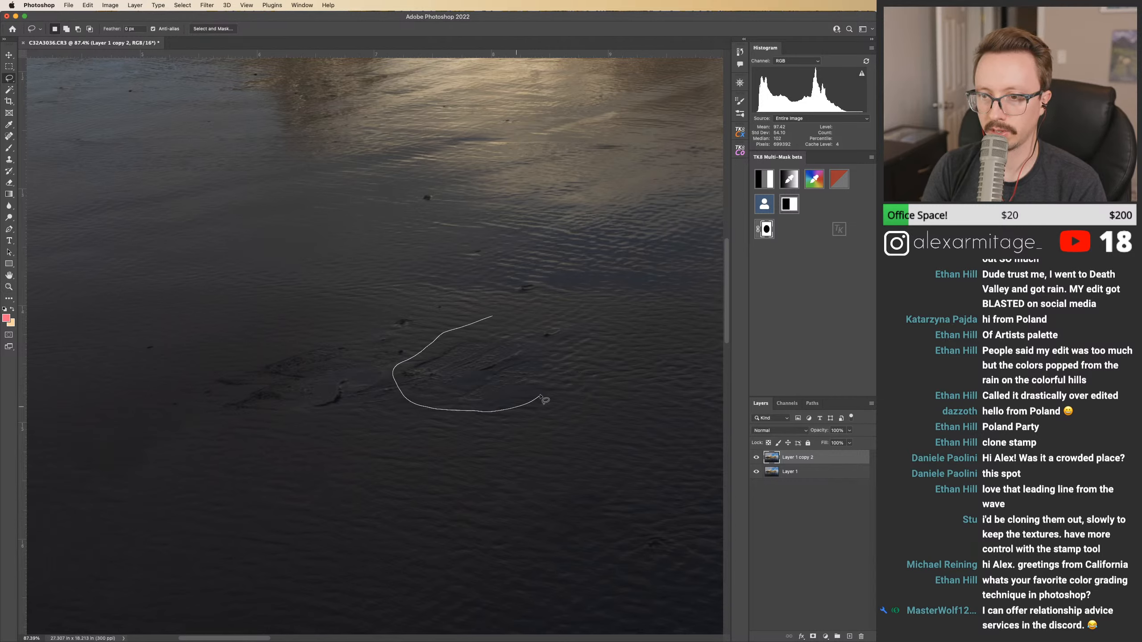
left_click_drag(491, 319, 491, 318)
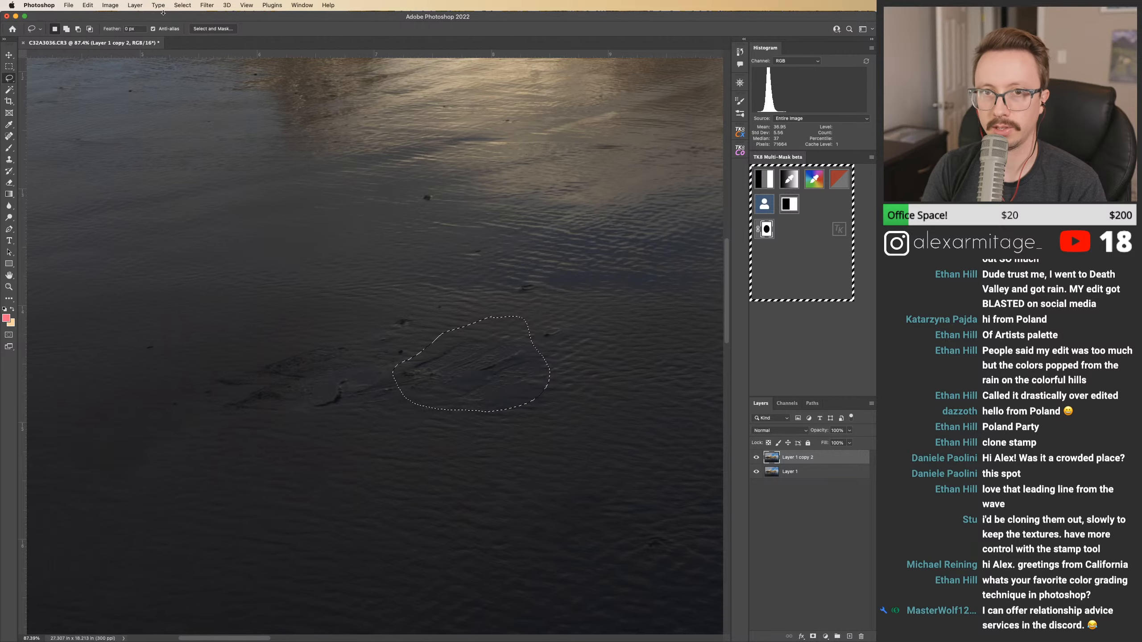
left_click(88, 5)
left_click(124, 158)
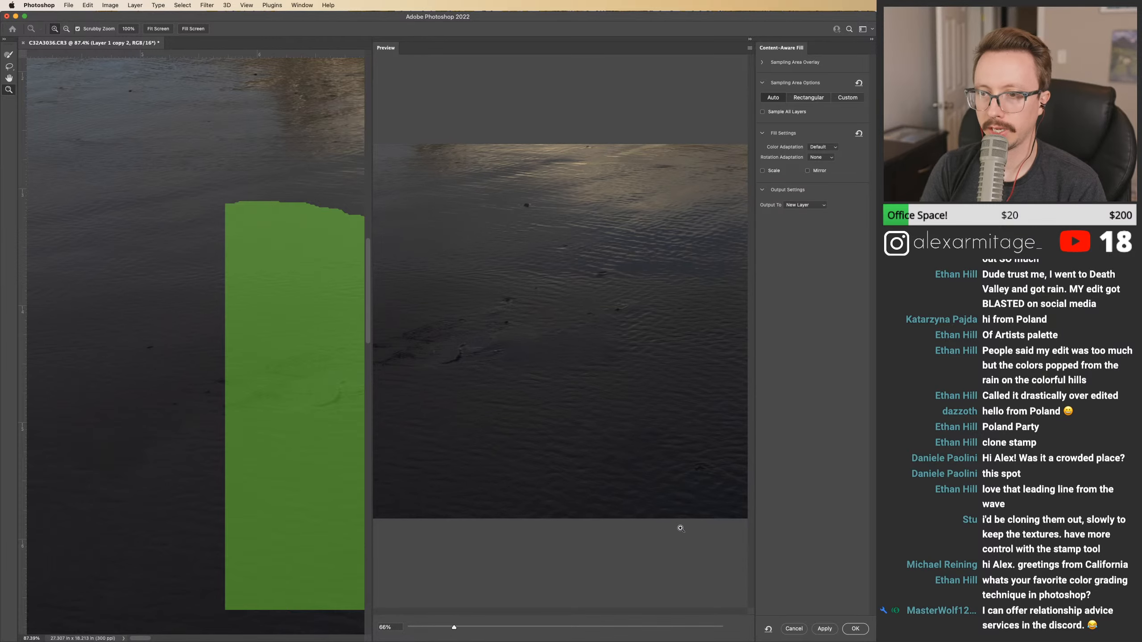
Step: Enlarge the sampling brush and subtract the lower foreground and left-hand sand with tracks from the Content-Aware Fill sampling area
left_click_drag(454, 629, 520, 636)
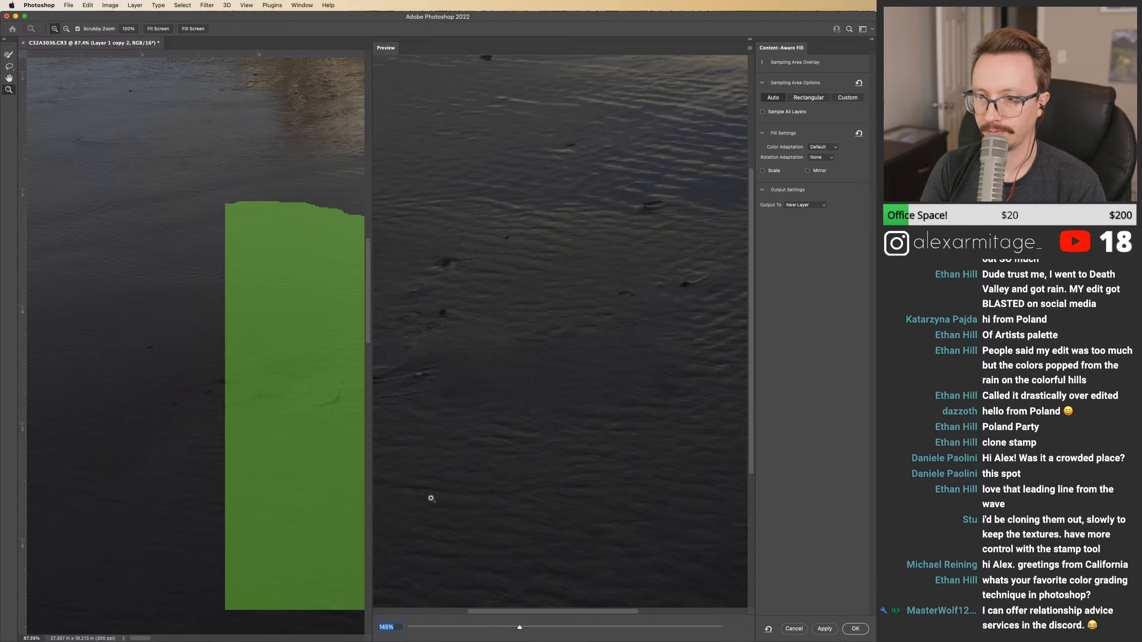
left_click_drag(141, 639, 199, 641)
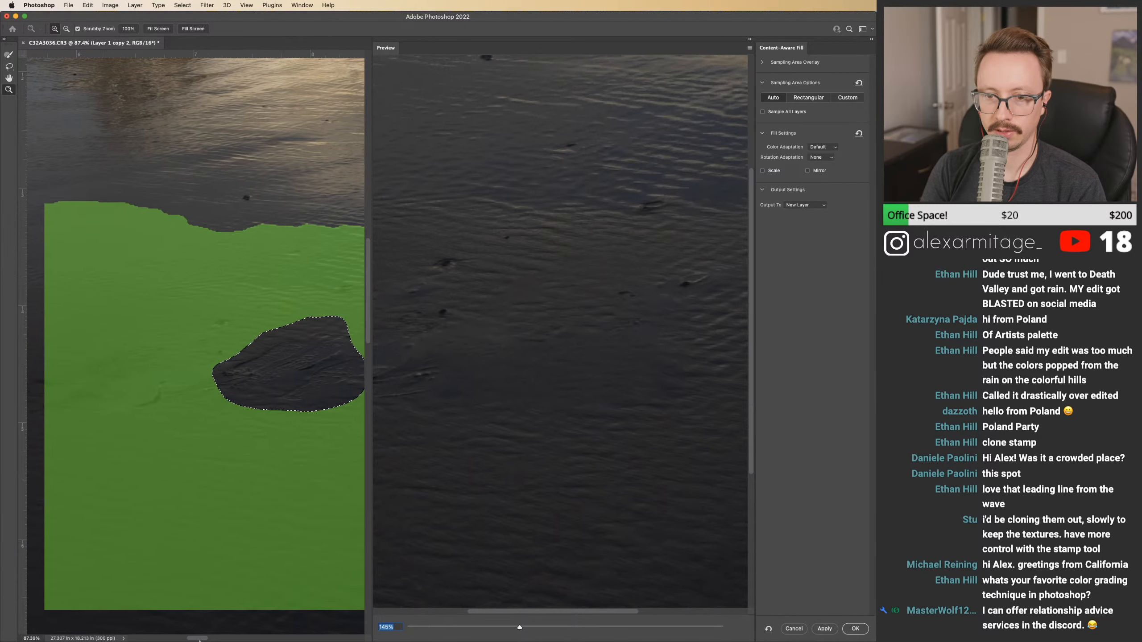
left_click(66, 29)
left_click(10, 54)
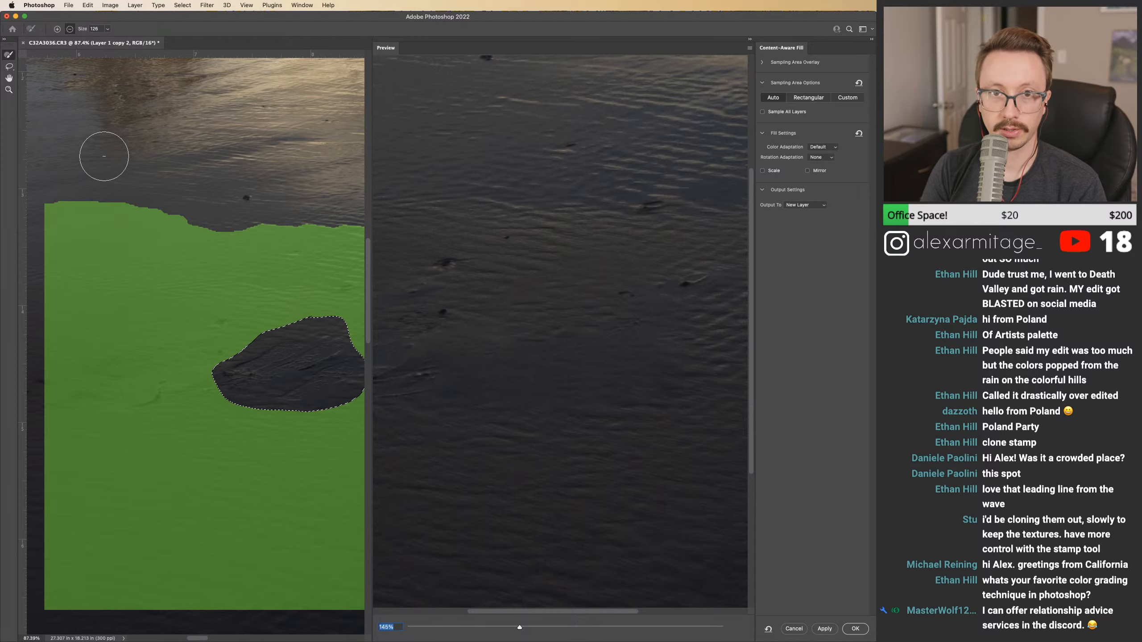
key("z")
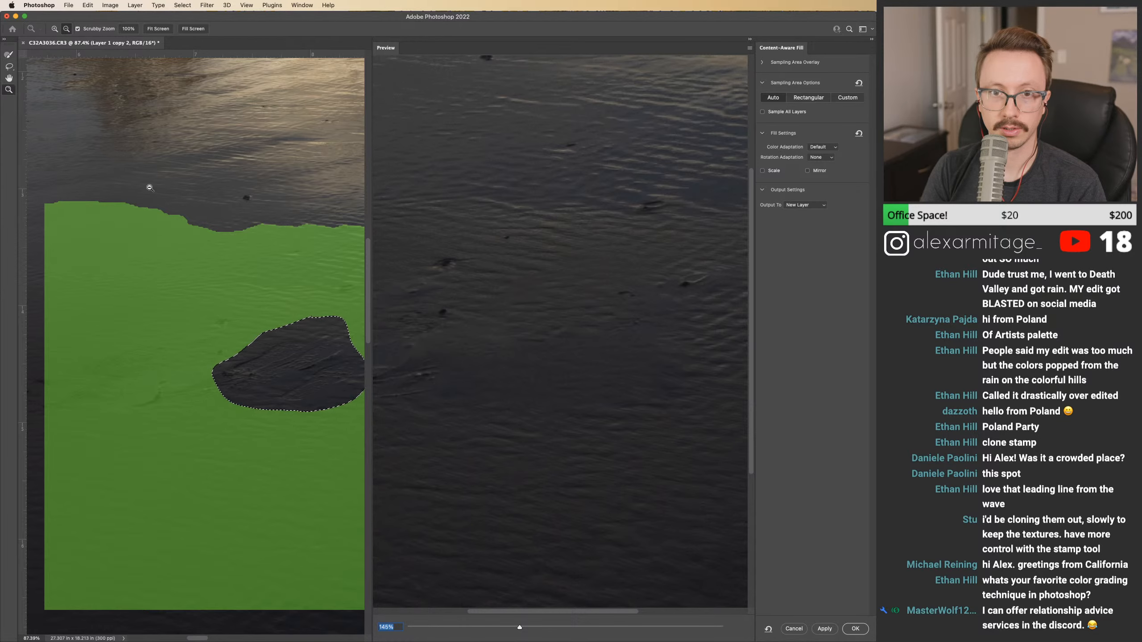
left_click(149, 184)
left_click(189, 216)
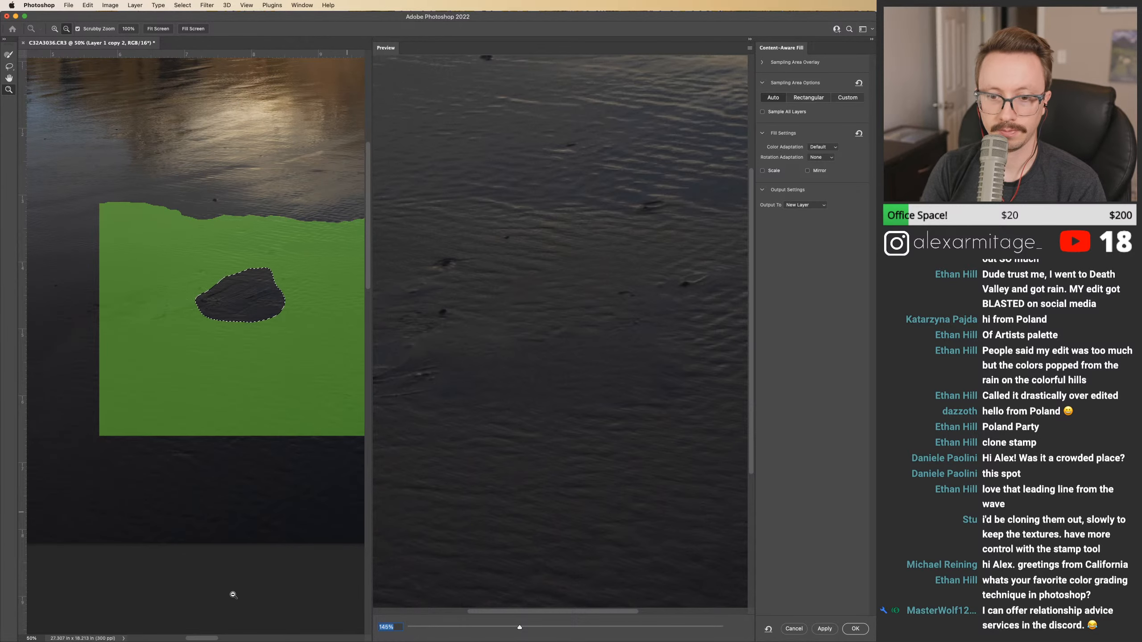
left_click_drag(211, 638, 218, 639)
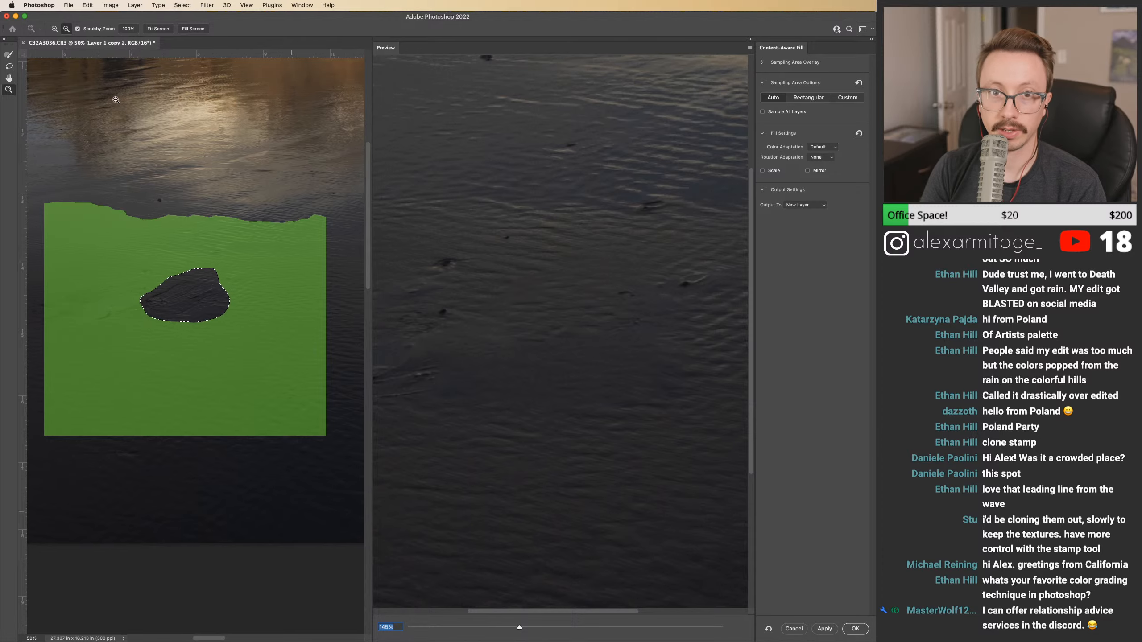
key("b")
key("bracketright")
key("bracketright")
key("bracketright")
key("bracketright")
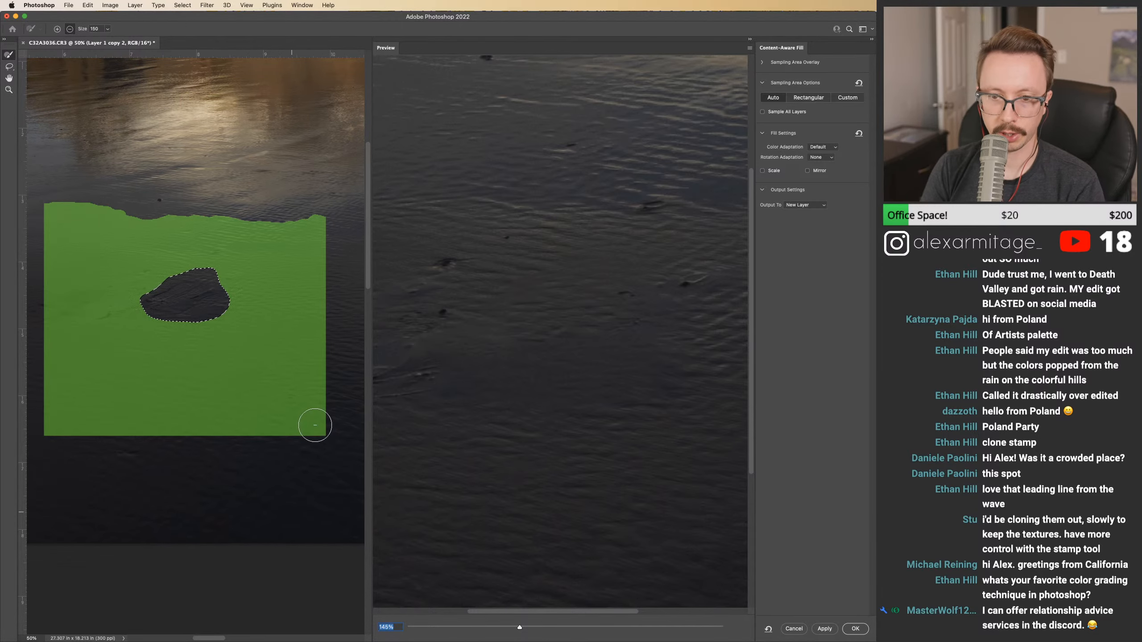
mouse_move(326, 423)
left_mouse_down()
mouse_move(82, 428)
mouse_move(255, 421)
mouse_move(181, 416)
mouse_move(321, 402)
mouse_move(16, 394)
mouse_move(219, 396)
mouse_move(339, 377)
mouse_move(27, 387)
left_mouse_up()
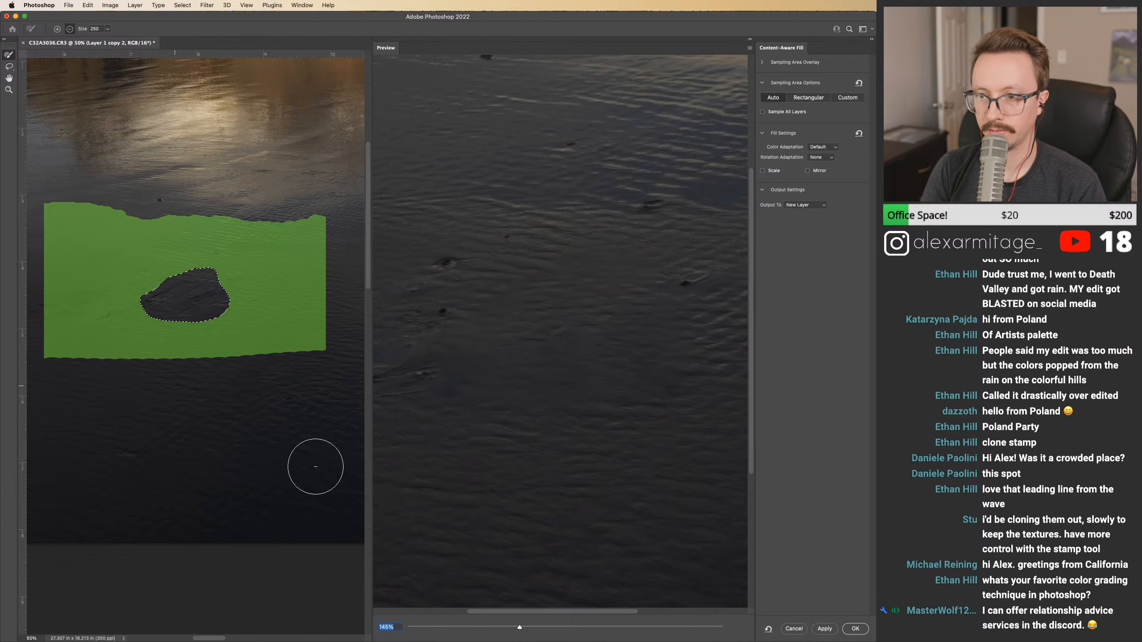
mouse_move(334, 279)
left_mouse_down()
mouse_move(217, 365)
mouse_move(18, 369)
mouse_move(55, 337)
mouse_move(46, 194)
mouse_move(116, 357)
left_mouse_up()
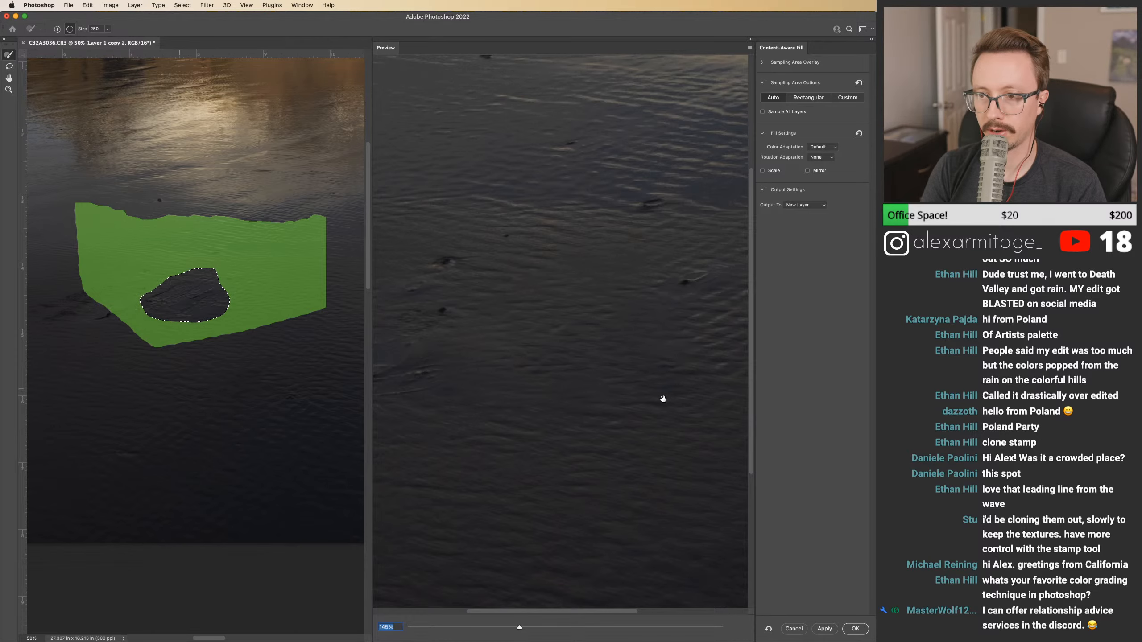
Step: Try excluding the sampling area's right edge and its upper-right corner, undoing each subtraction
mouse_move(328, 202)
left_mouse_down()
mouse_move(326, 229)
mouse_move(316, 224)
left_mouse_up()
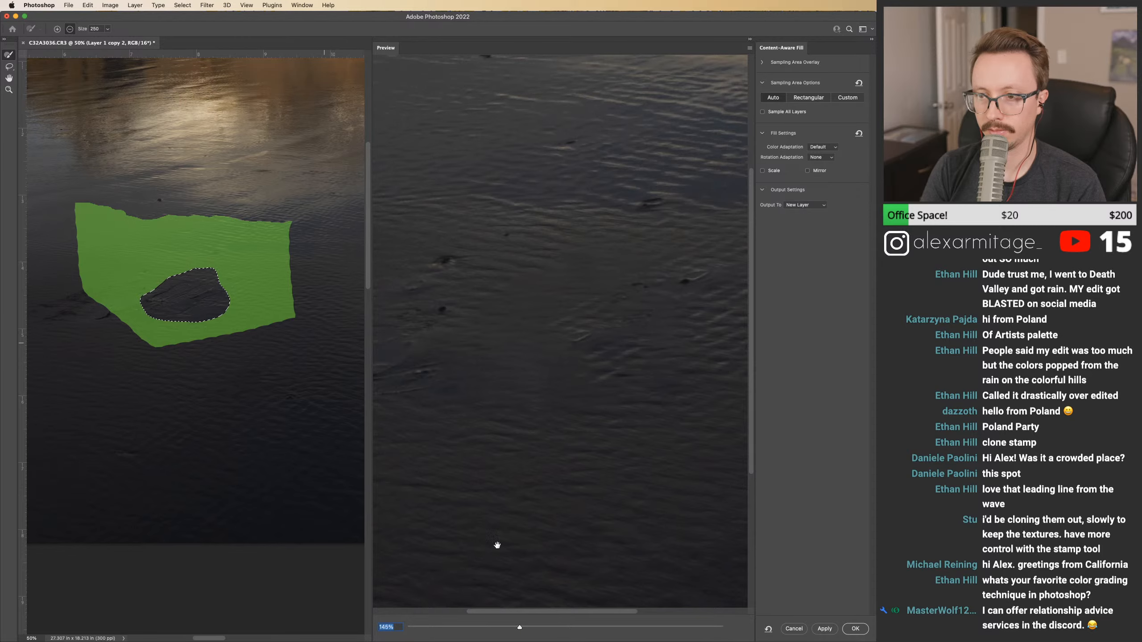
key("super+z")
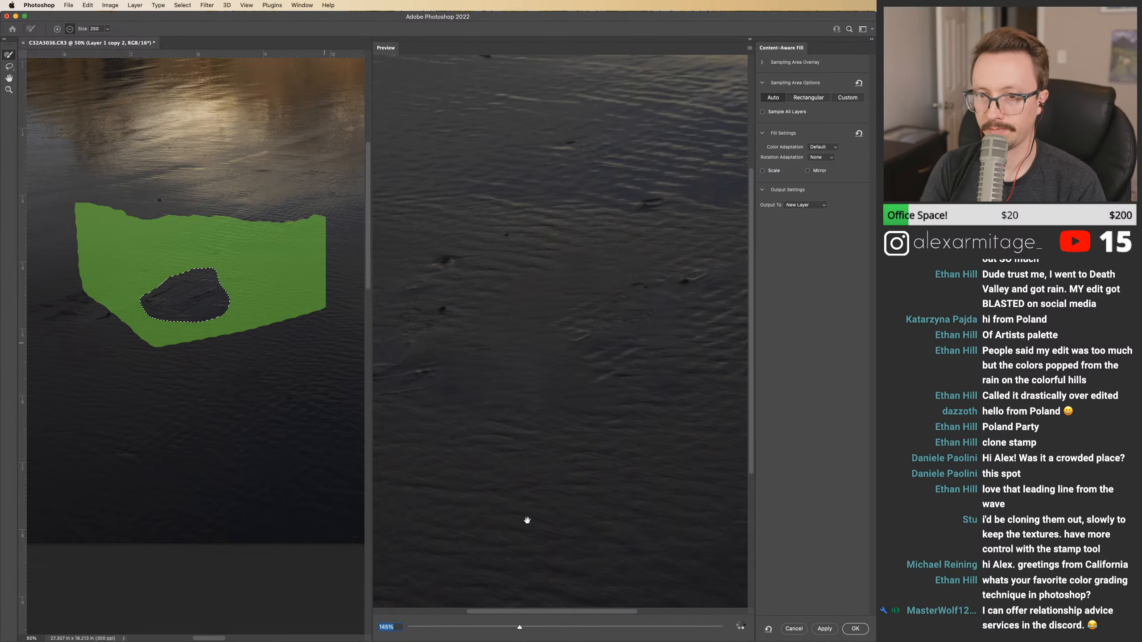
left_click_drag(311, 204, 360, 214)
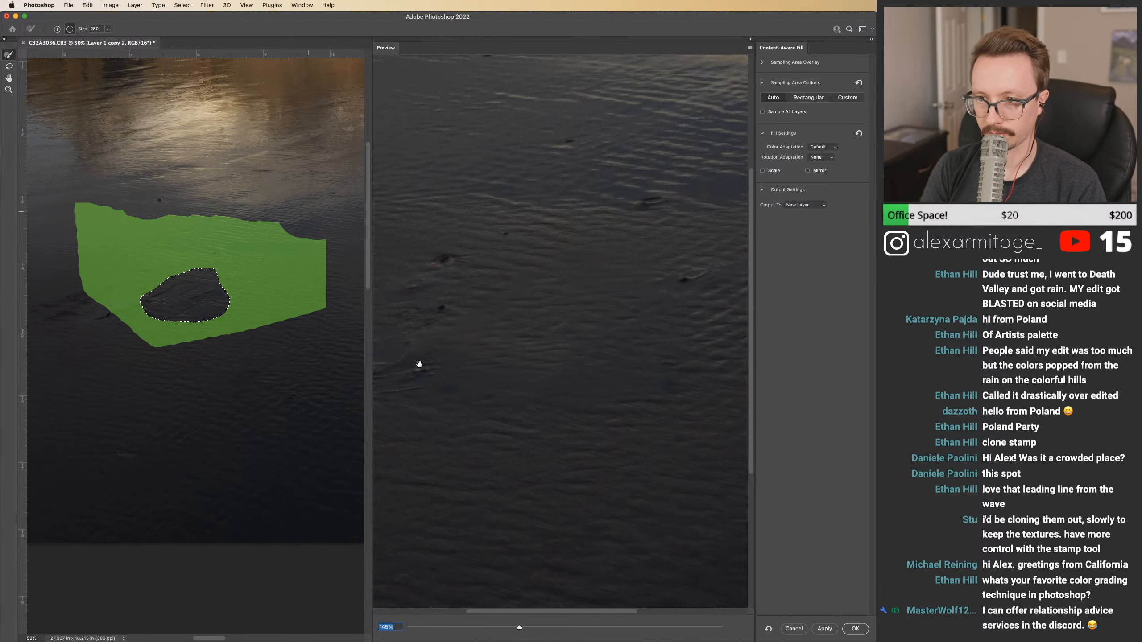
key("super+z")
Step: Output the fill to a new layer, merge it into Layer 1 copy 2, and deselect
left_click(855, 629)
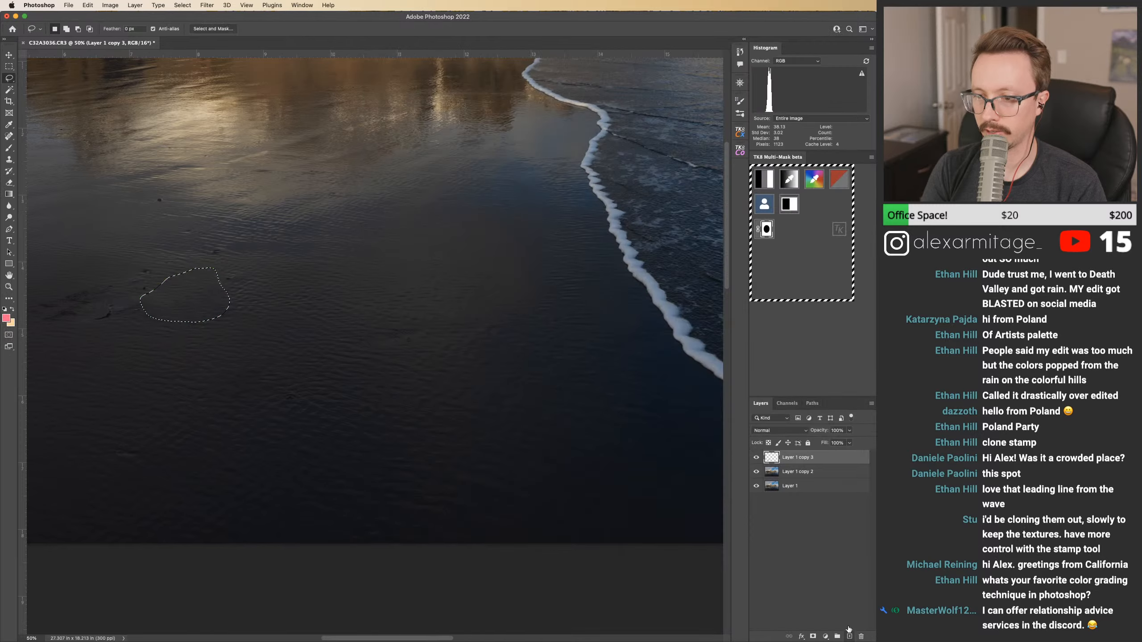
left_click_drag(185, 289, 375, 321)
key("super+z")
key("z")
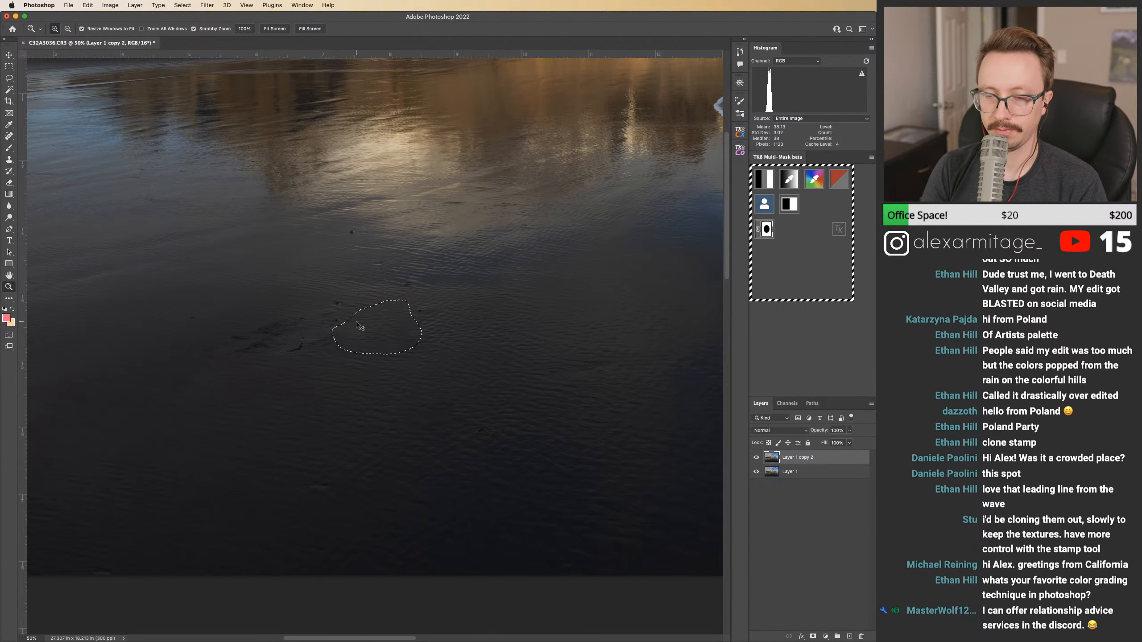
key("super+d")
Step: Lasso the remaining tracks in the middle foreground, replace them using Content-Aware Fill with Auto sampling on a new layer, and deselect
left_click_drag(352, 324, 508, 330)
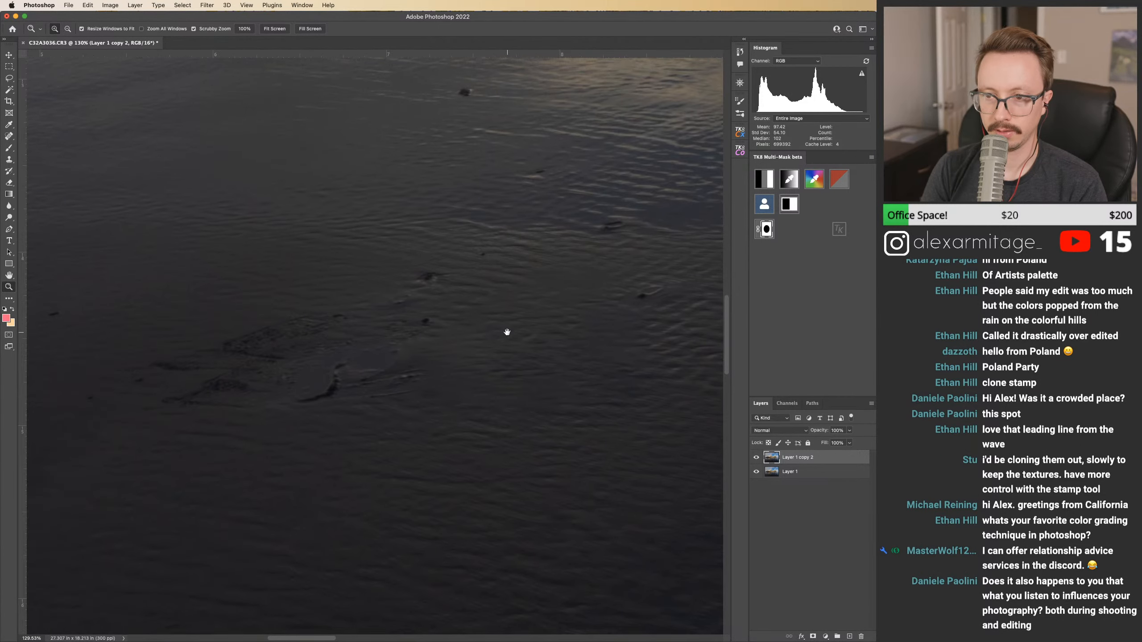
key("l")
mouse_move(430, 309)
left_mouse_down()
mouse_move(283, 311)
mouse_move(145, 342)
mouse_move(113, 369)
mouse_move(133, 423)
mouse_move(240, 437)
mouse_move(404, 417)
mouse_move(489, 388)
mouse_move(500, 352)
mouse_move(424, 310)
left_mouse_up()
left_click(88, 5)
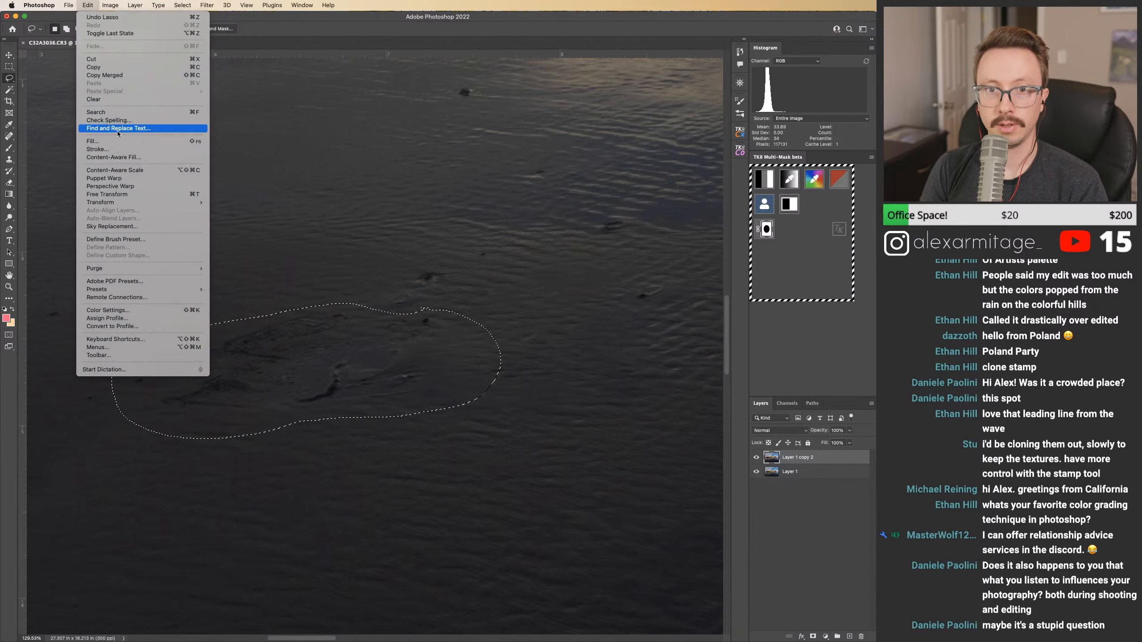
left_click(120, 158)
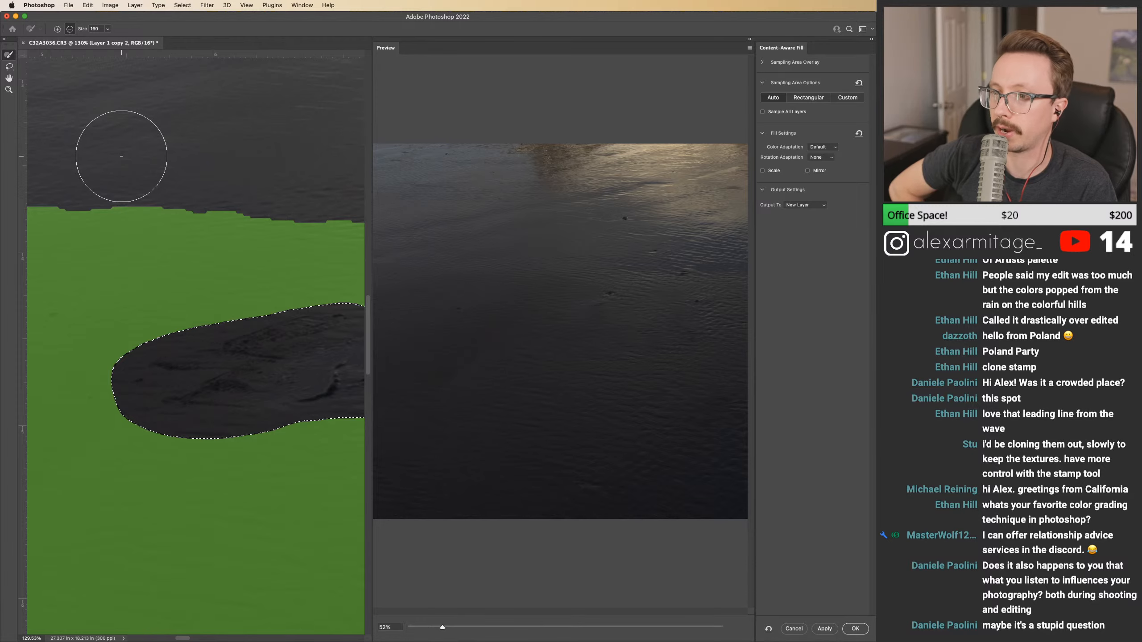
left_click(855, 628)
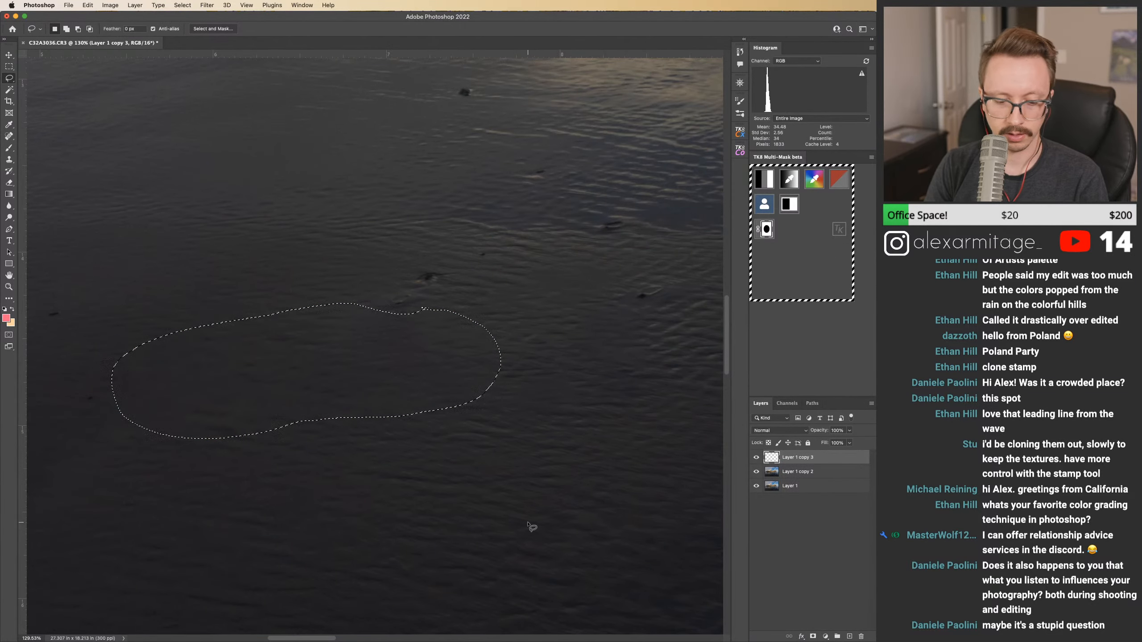
key("super+d")
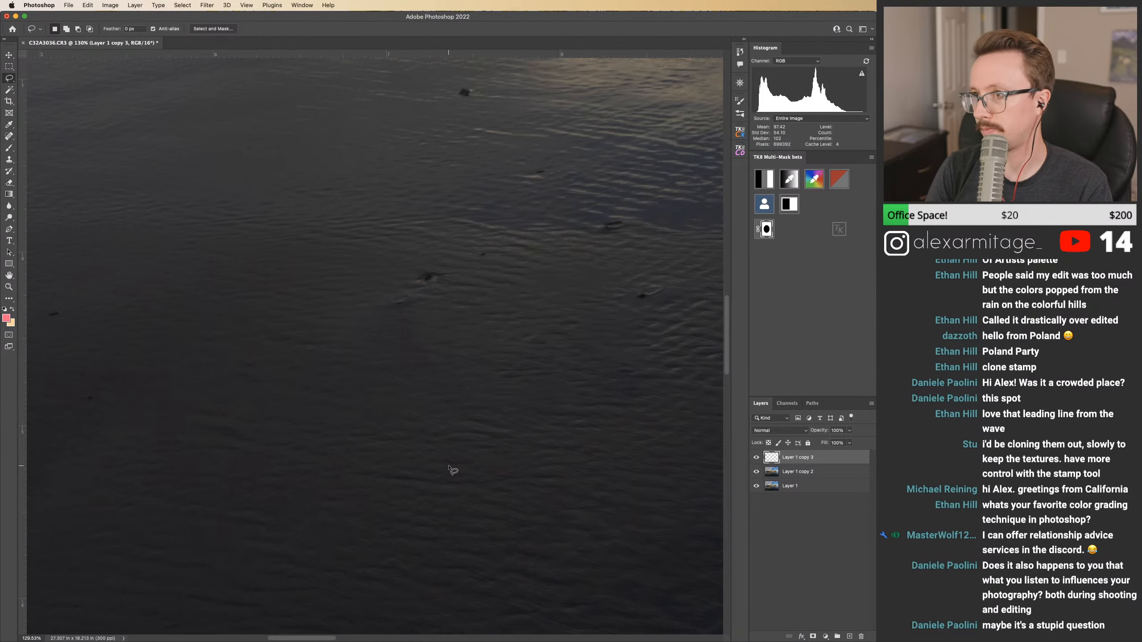
Step: Review the fill across the whole photo and merge Layer 1 copy 3 into Layer 1 copy 2
key("z")
left_click_drag(447, 464, 378, 465)
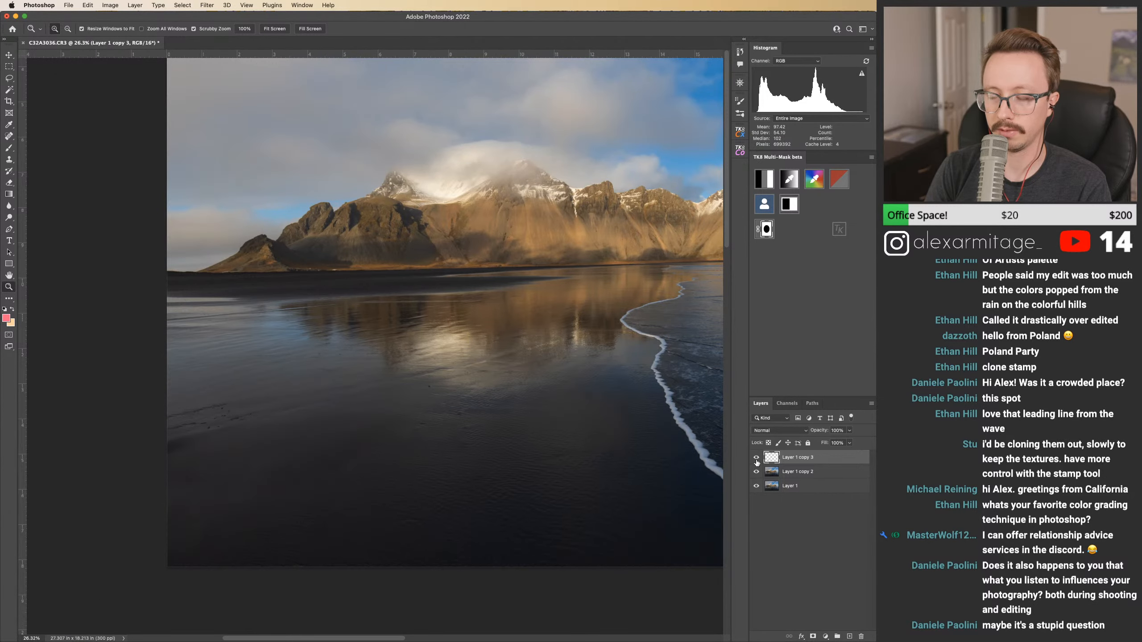
key("Delete")
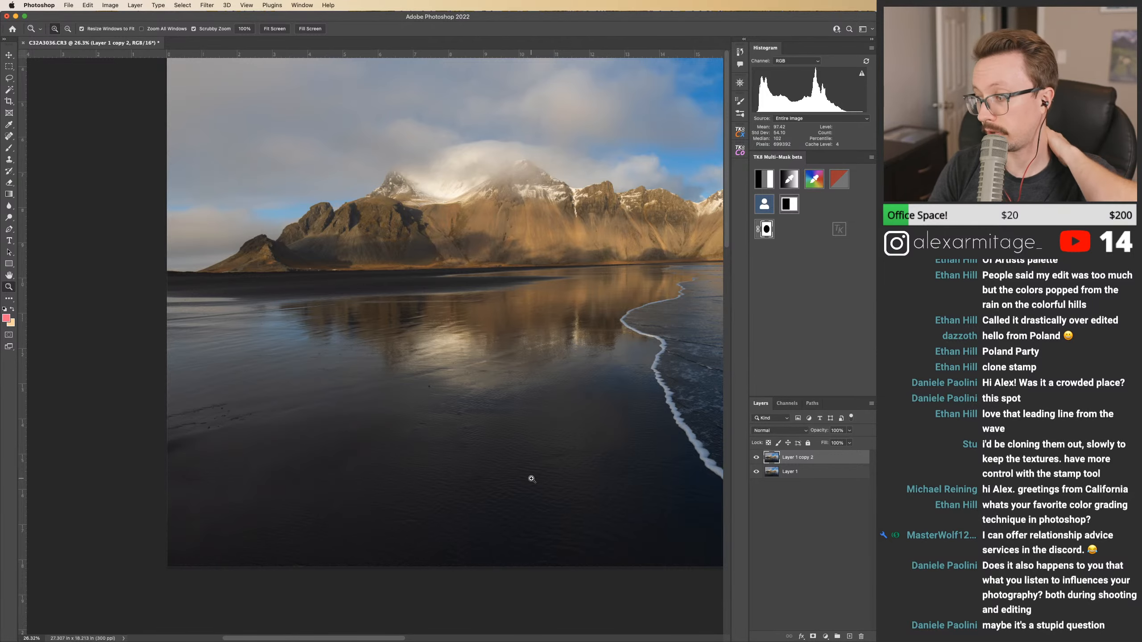
Step: Compare the cleaned foreground sand with the original by toggling the visibility of Layer 1 copy 2
scroll(471, 482, "up", 2)
scroll(472, 472, "left", 5)
scroll(472, 473, "down", 2)
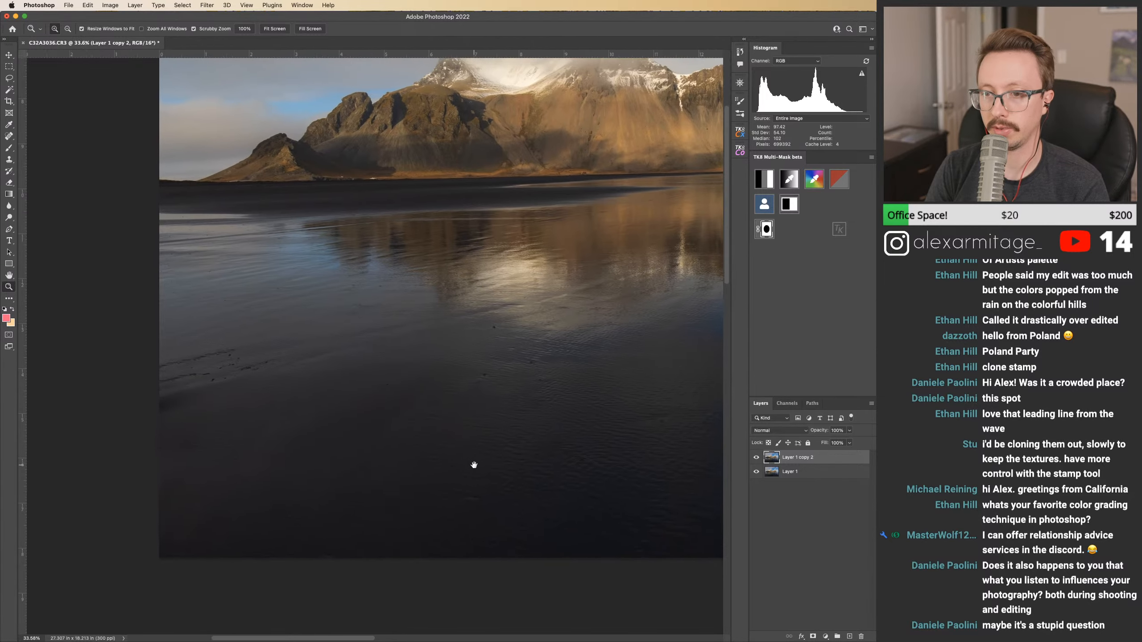
left_click(756, 458)
left_click(756, 458)
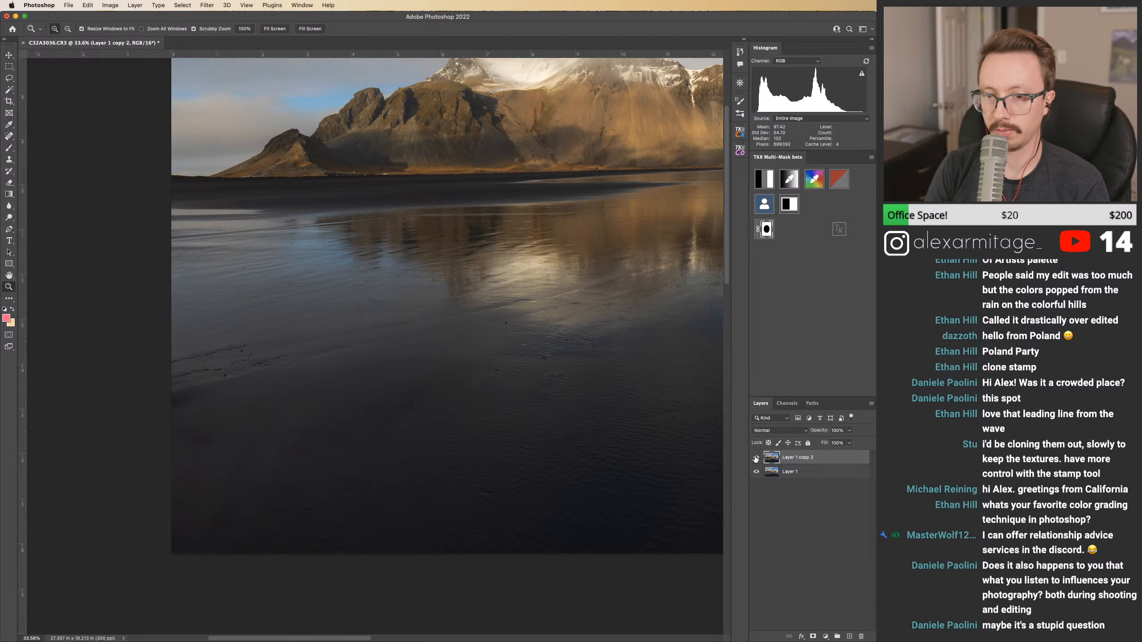
left_click(756, 457)
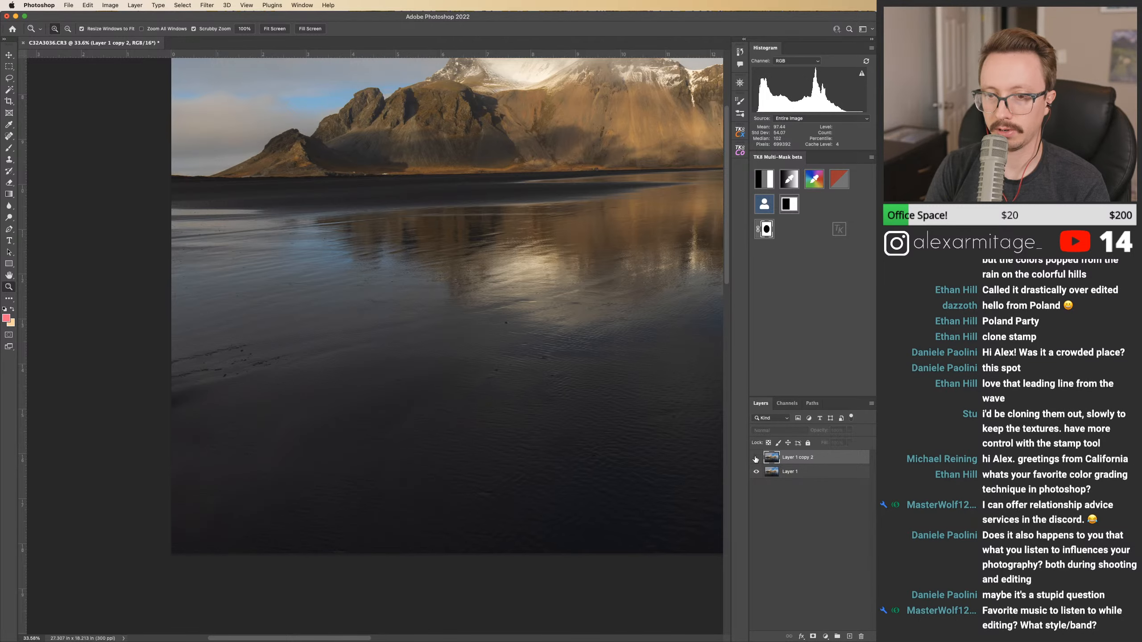
left_click_drag(343, 448, 476, 434)
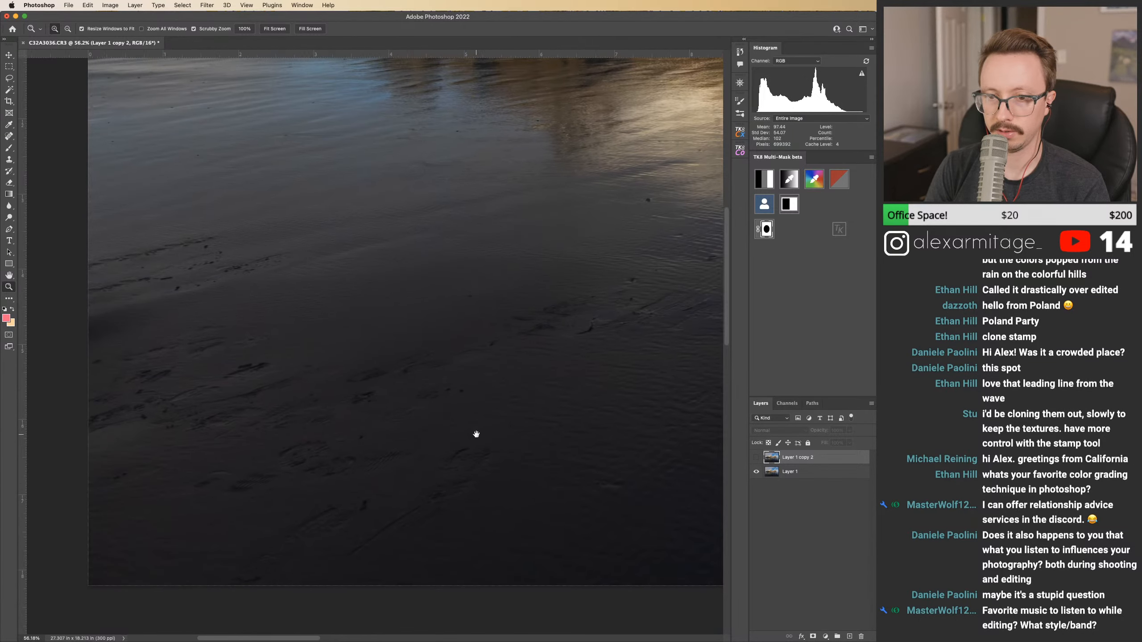
left_click(756, 458)
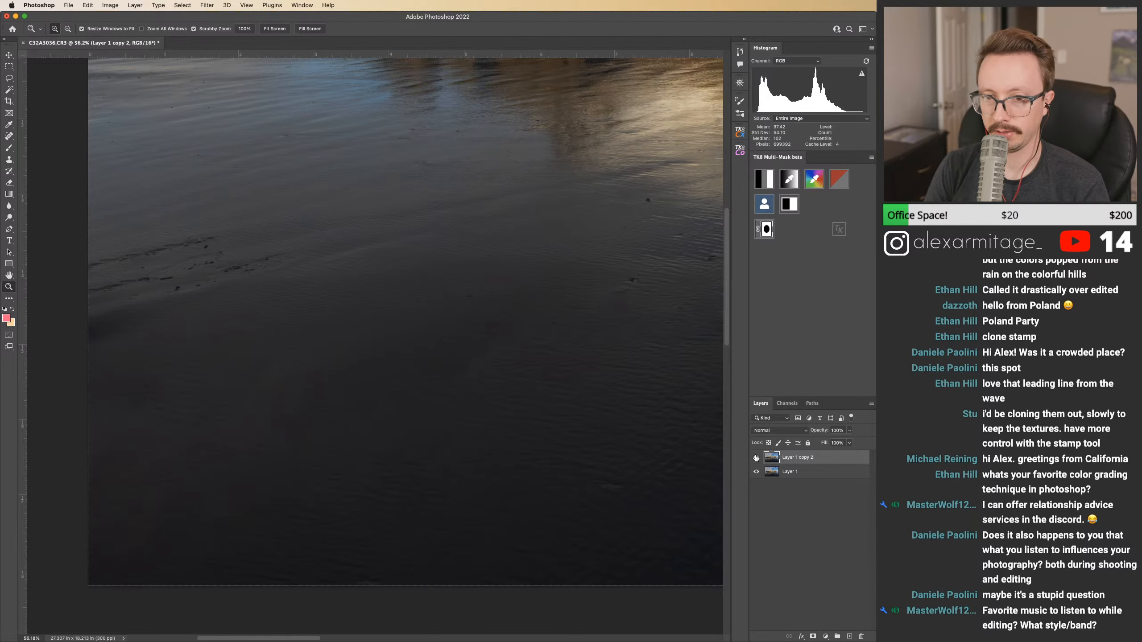
Step: Try removing all the dark tracks at the sand's left edge with a lasso and Content-Aware Fill, excluding much of the sand below from sampling
left_click_drag(625, 400, 590, 423)
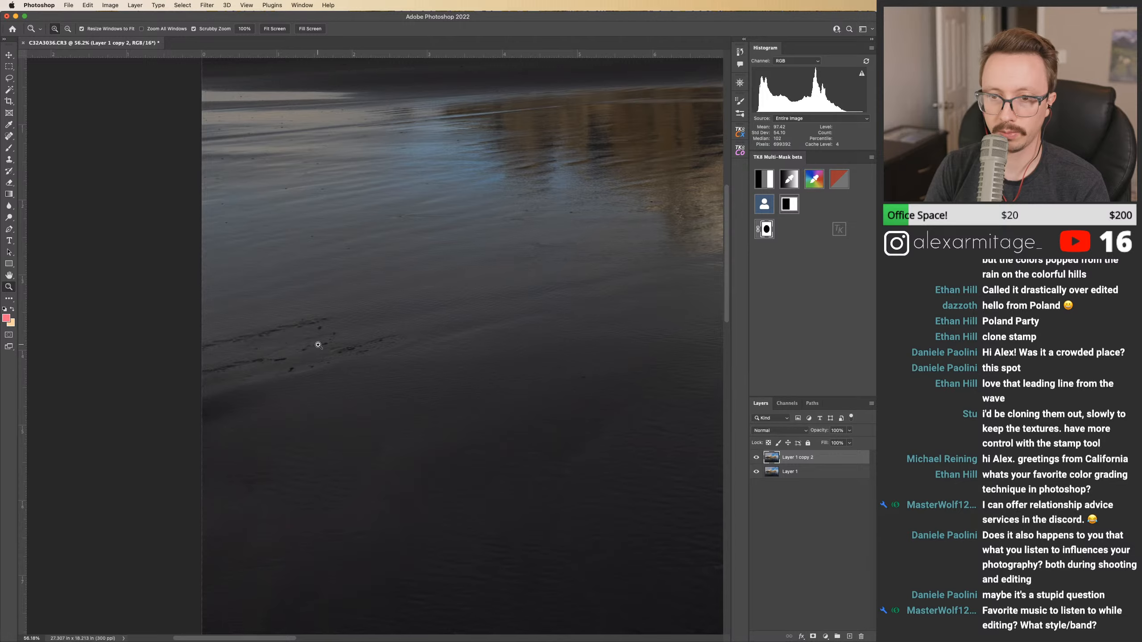
left_click_drag(316, 345, 349, 342)
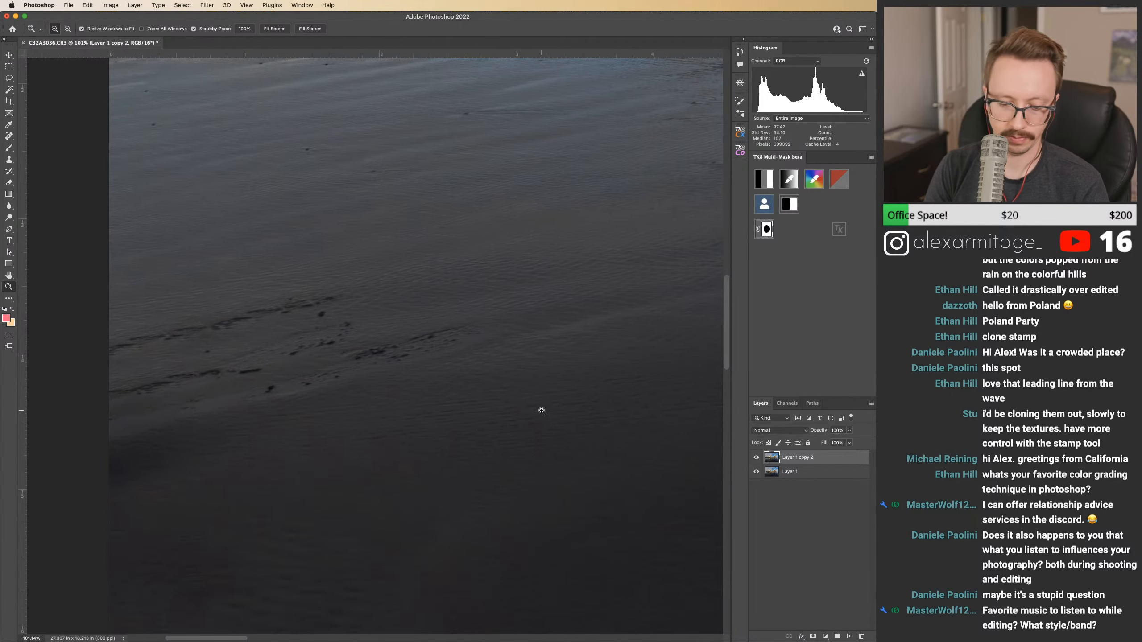
key("l")
mouse_move(82, 337)
left_mouse_down()
mouse_move(350, 273)
mouse_move(382, 292)
mouse_move(372, 319)
mouse_move(508, 311)
mouse_move(526, 328)
mouse_move(482, 362)
mouse_move(368, 404)
mouse_move(90, 460)
left_mouse_up()
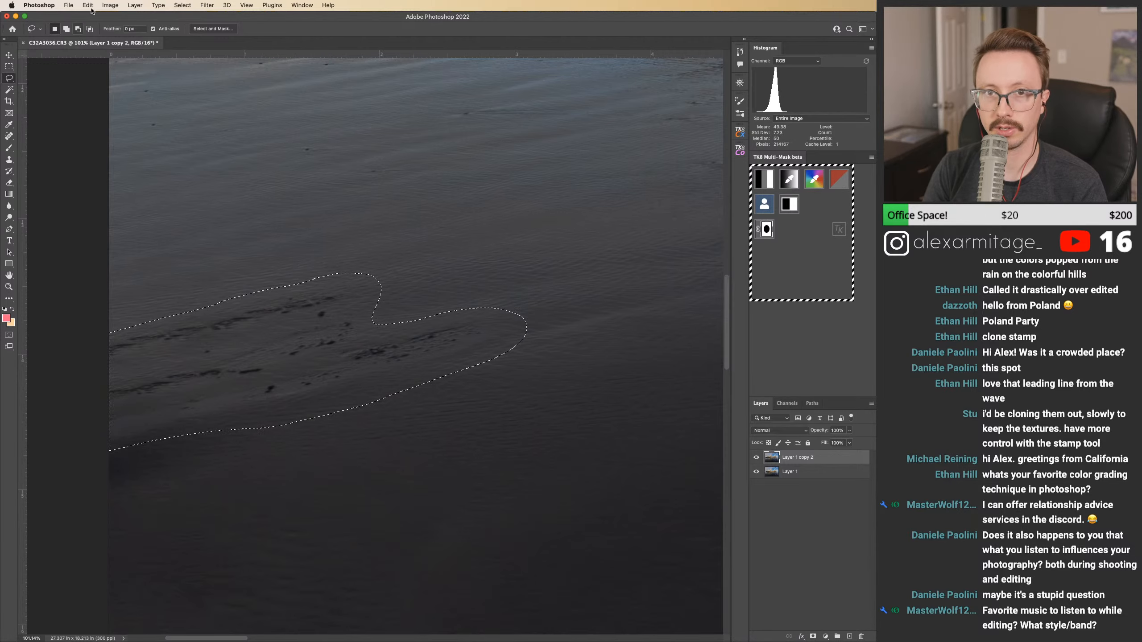
left_click(87, 5)
left_click(114, 157)
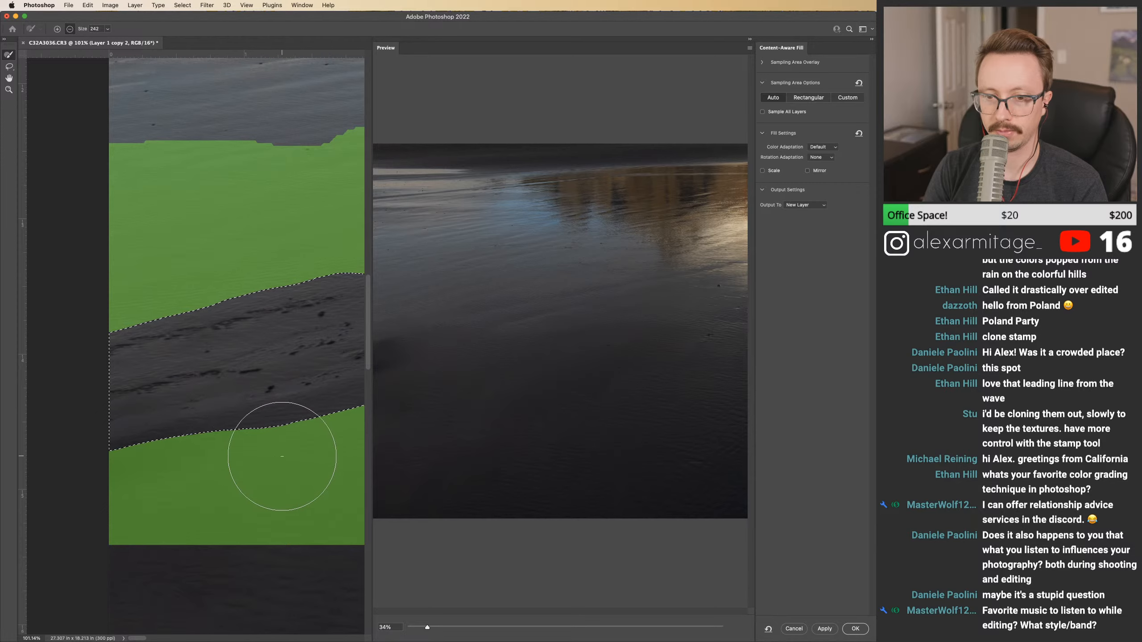
mouse_move(282, 457)
left_mouse_down()
mouse_move(192, 585)
mouse_move(173, 495)
mouse_move(272, 480)
mouse_move(78, 520)
mouse_move(241, 529)
mouse_move(365, 576)
left_mouse_up()
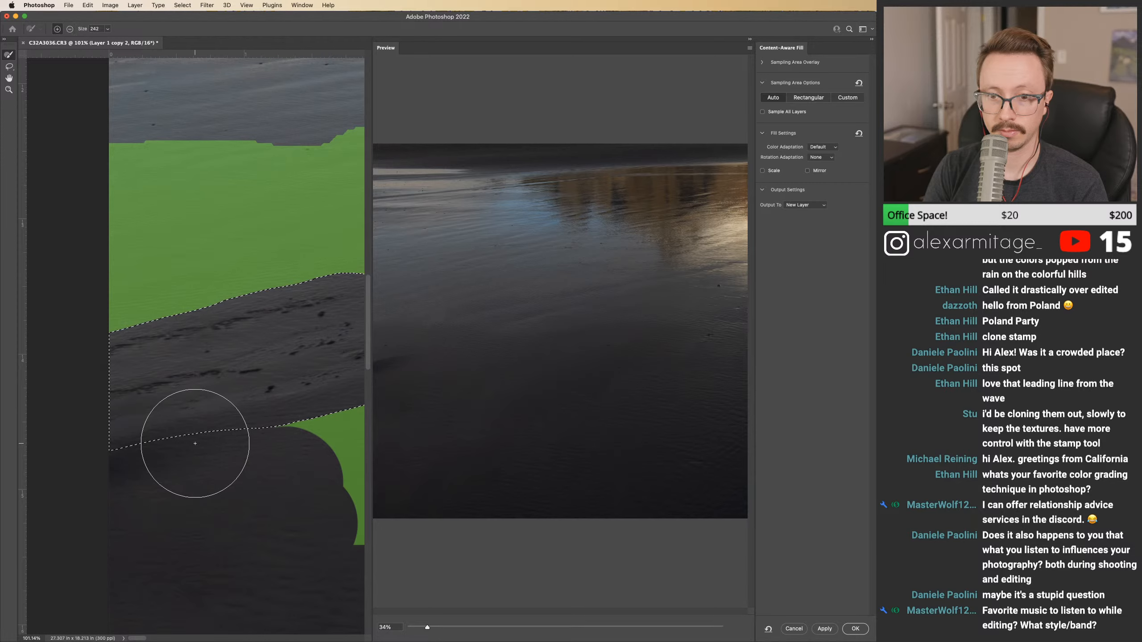
left_click(142, 444)
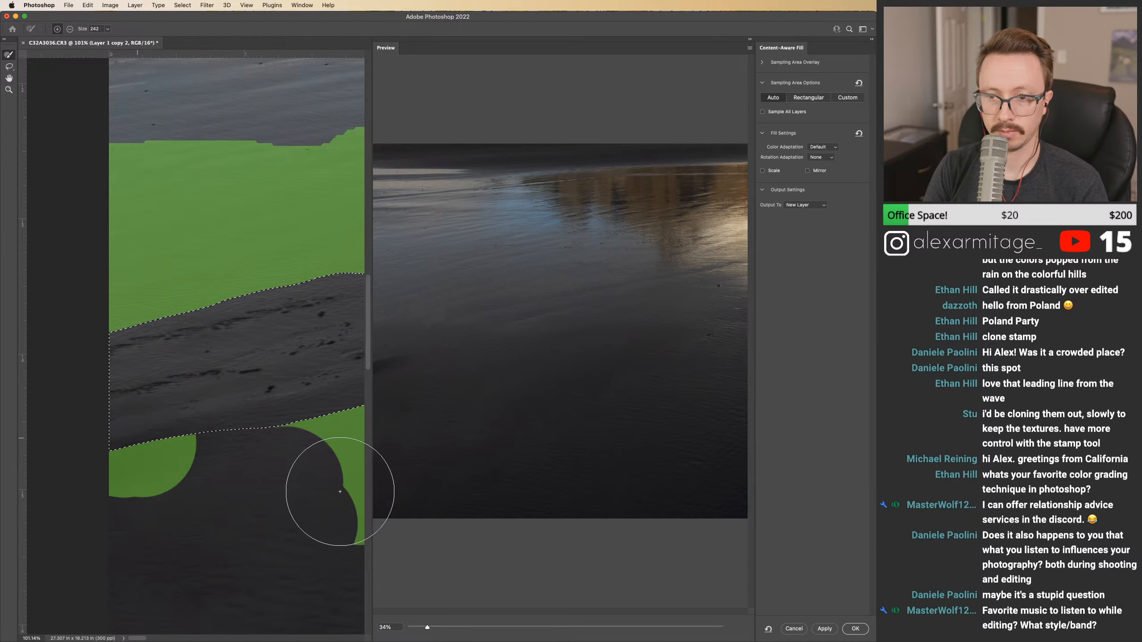
left_click(865, 635)
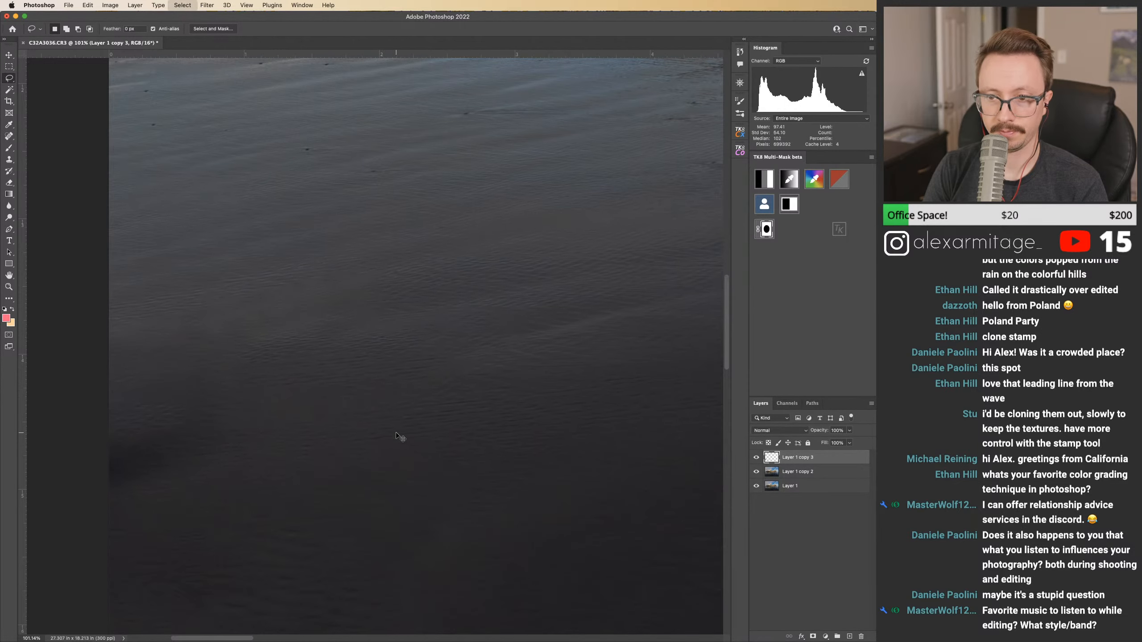
Step: Compare the fill with the underlying sand by toggling Layer 1 copy 3, and delete that layer
left_click(757, 458)
left_click(756, 458)
key("z")
left_click_drag(460, 375, 364, 365)
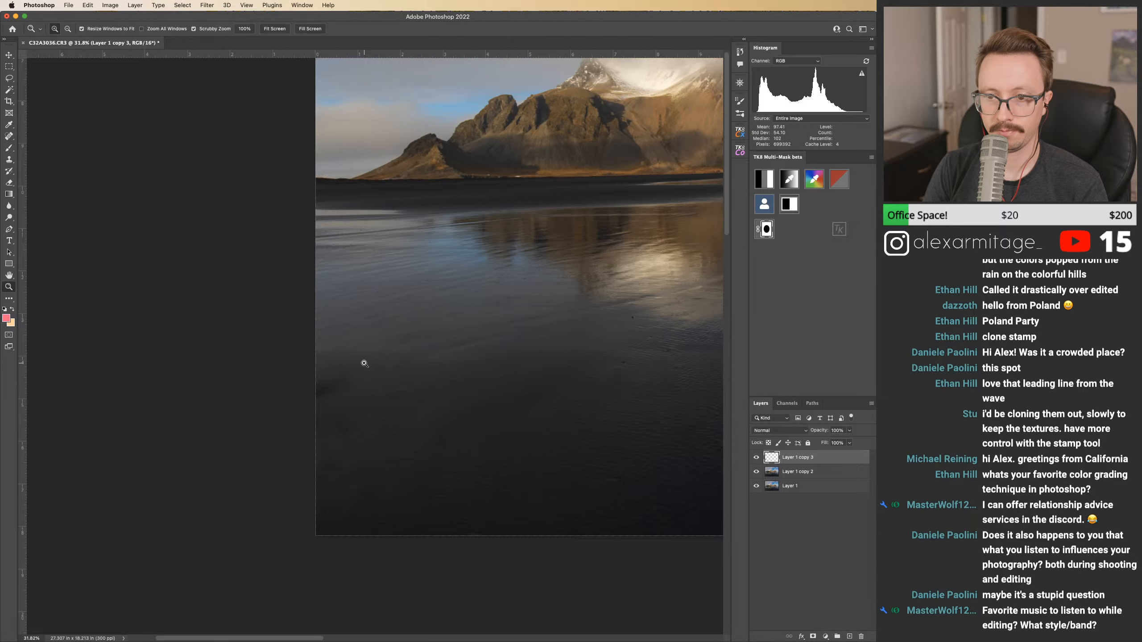
left_click(757, 458)
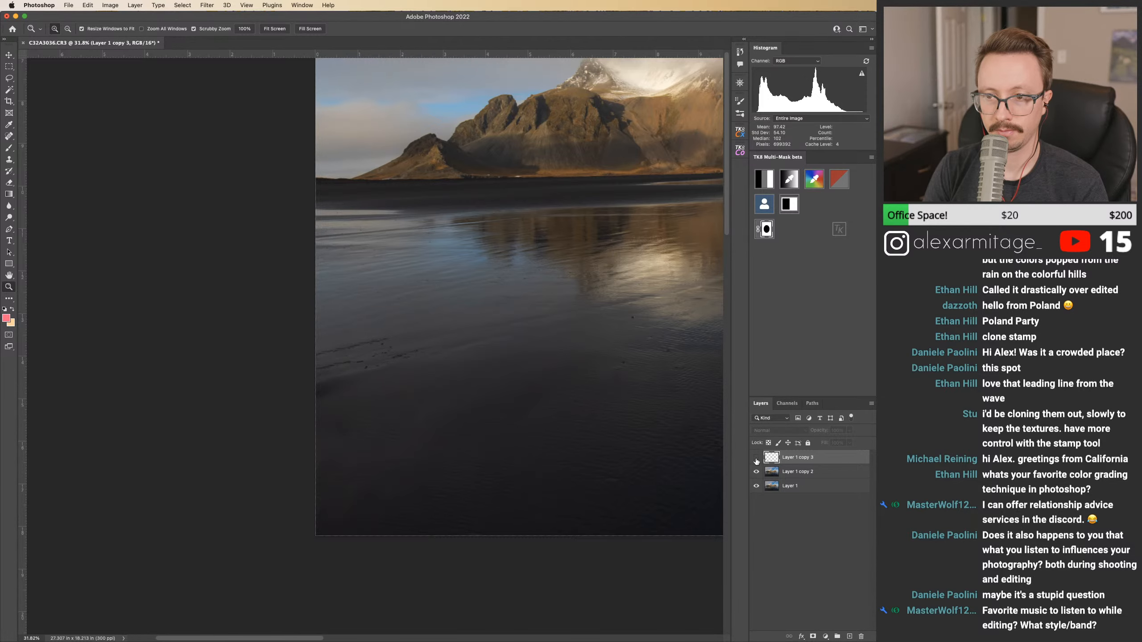
mouse_move(530, 371)
left_mouse_down()
mouse_move(308, 354)
mouse_move(534, 383)
left_mouse_up()
mouse_move(361, 372)
left_mouse_down()
mouse_move(428, 375)
mouse_move(416, 375)
left_mouse_up()
left_click_drag(774, 458, 863, 638)
Step: Lasso only the rightmost cluster of tracks at the left side of the sand and replace it using Content-Aware Fill with Auto sampling on a new layer
key("l")
mouse_move(346, 362)
left_mouse_down()
mouse_move(491, 316)
mouse_move(557, 324)
mouse_move(555, 339)
mouse_move(475, 376)
mouse_move(345, 364)
left_mouse_up()
left_click(87, 5)
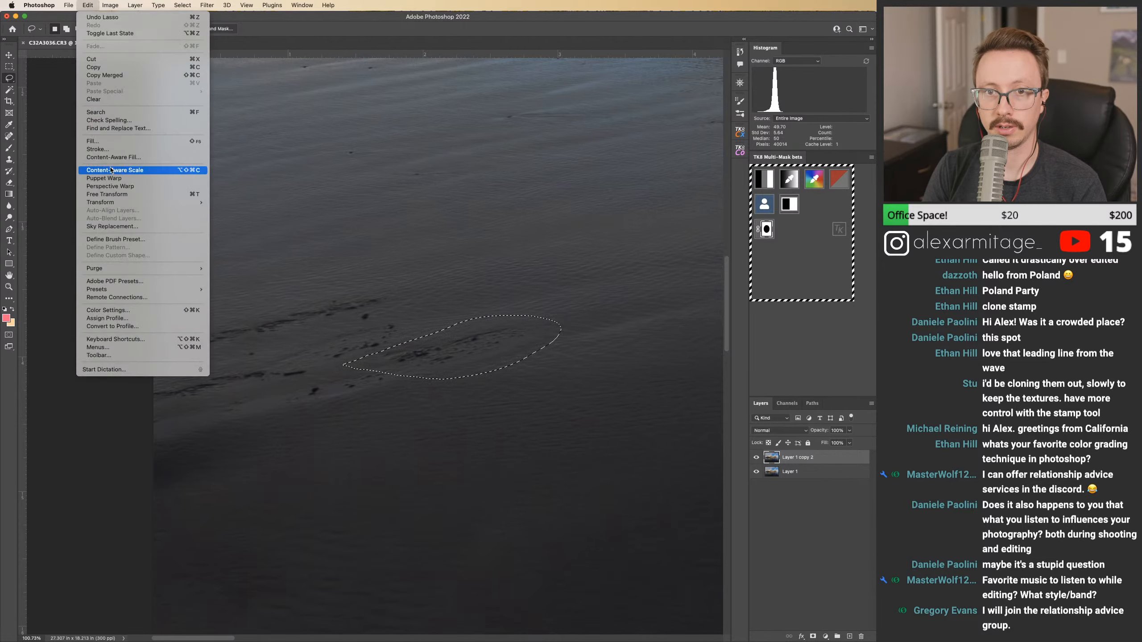
left_click(113, 158)
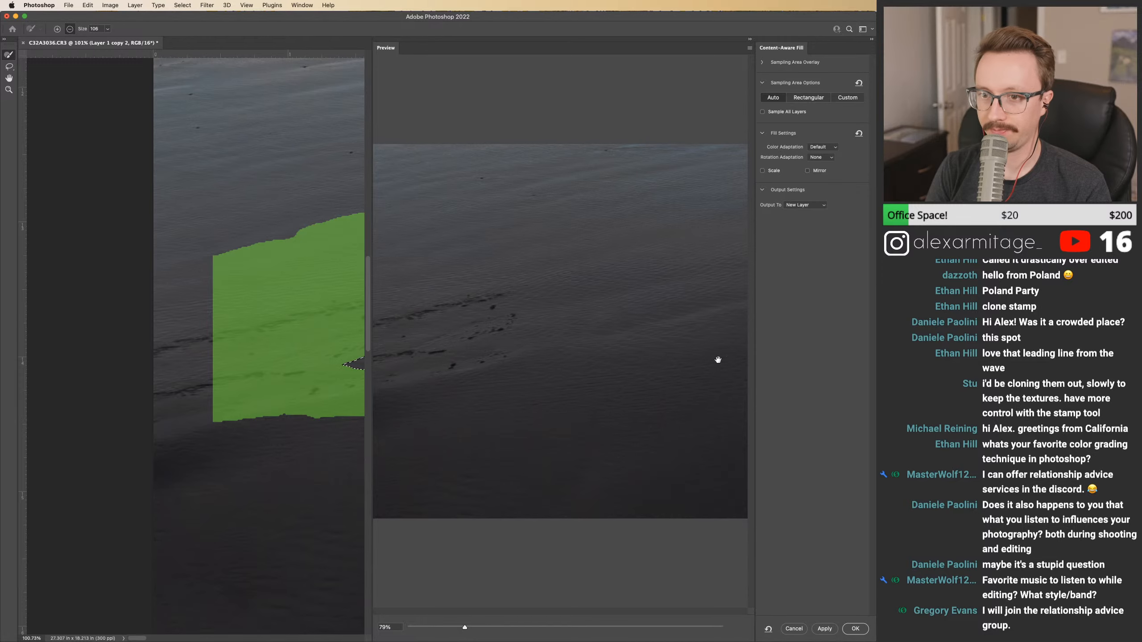
left_click(862, 629)
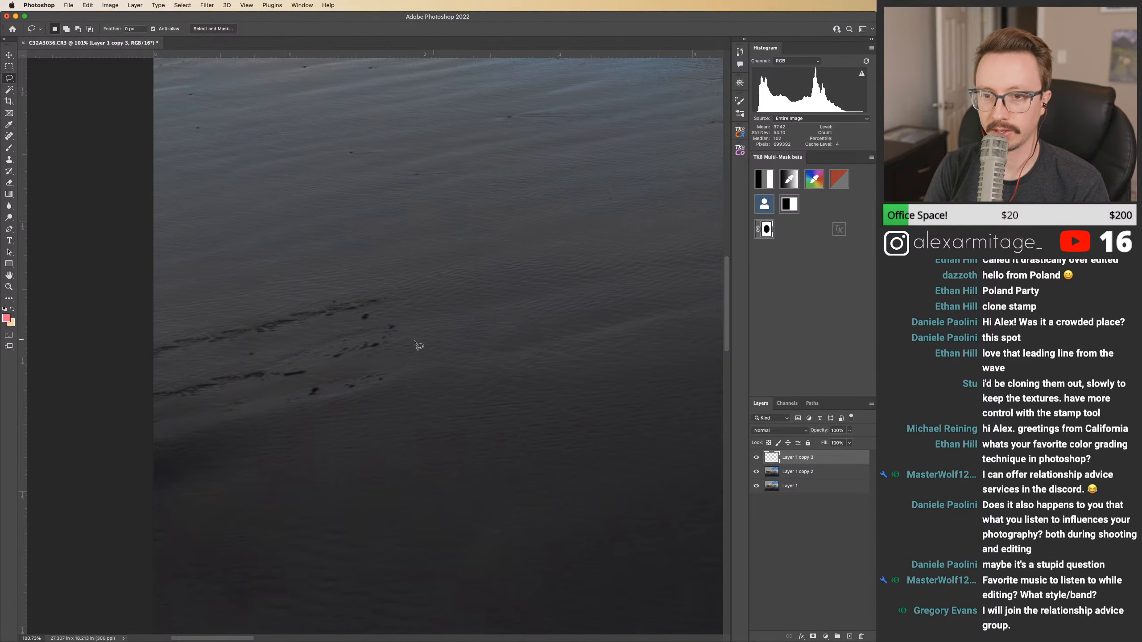
Step: Merge Layer 1 copy 3 into Layer 1 copy 2
key("z")
mouse_move(423, 341)
left_mouse_down()
mouse_move(339, 350)
mouse_move(427, 347)
left_mouse_up()
key("super+e")
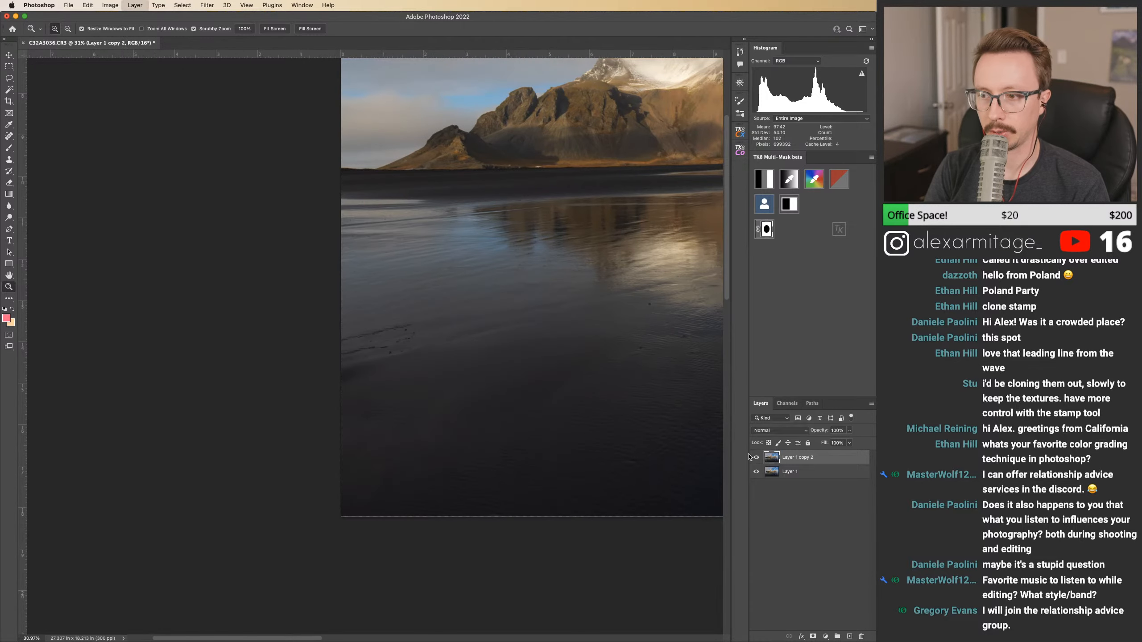
Step: Compare the retouched photo with the original, overall and in the foreground sand, by toggling the visibility of Layer 1 copy 2
left_click_drag(598, 365, 569, 370)
left_click_drag(639, 372, 354, 385)
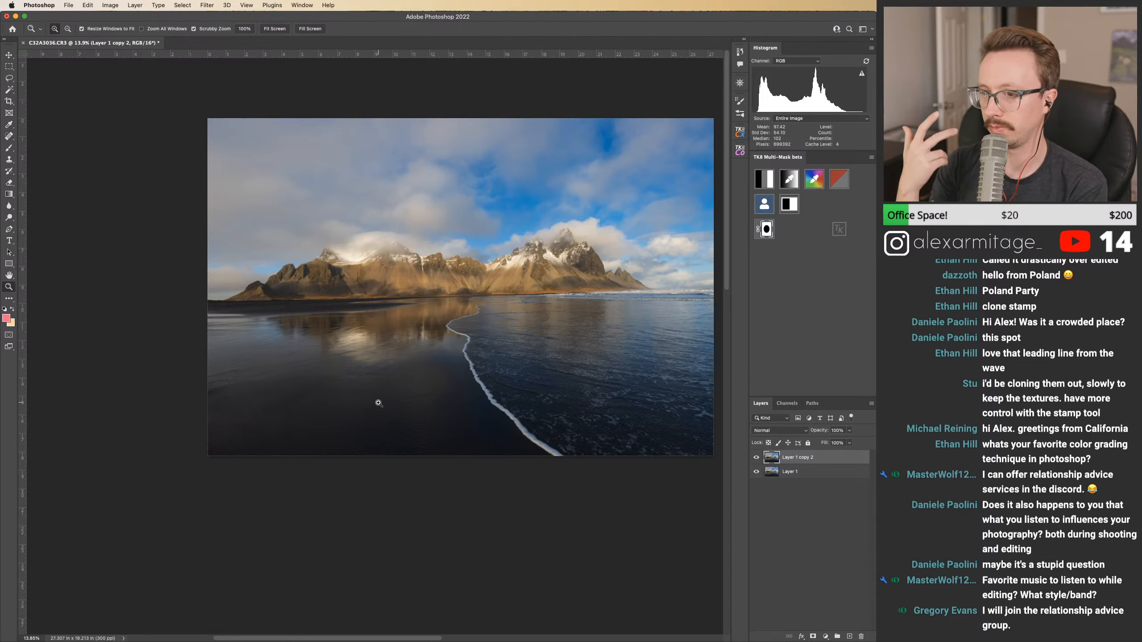
left_click(757, 459)
left_click(757, 458)
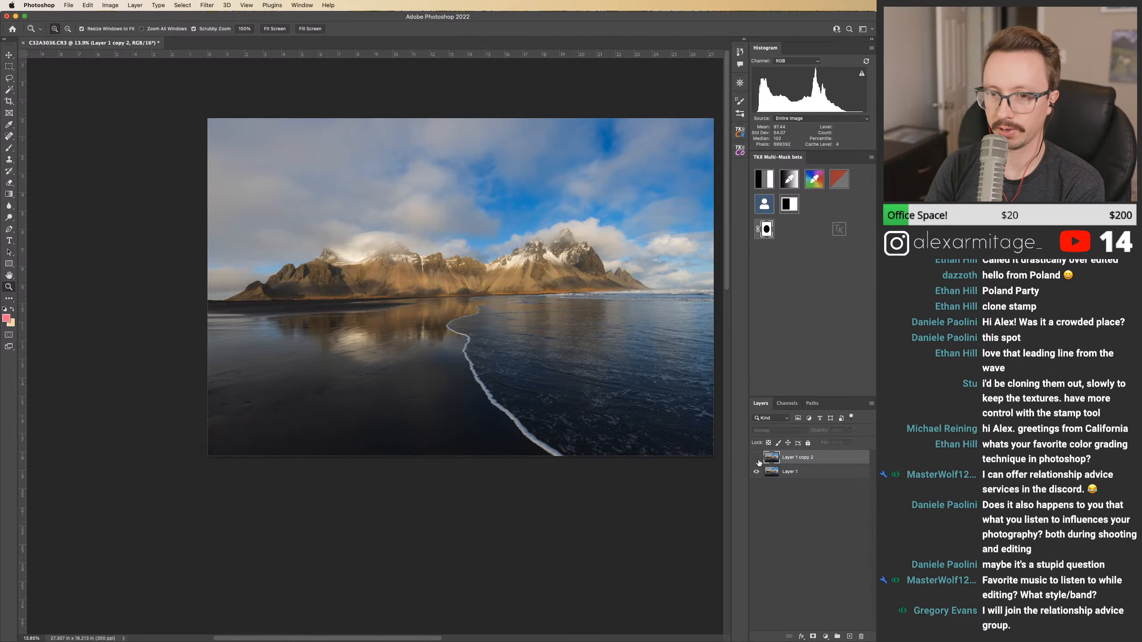
left_click(757, 459)
left_click_drag(281, 413, 337, 417)
left_click_drag(560, 443, 526, 440)
left_click(755, 457)
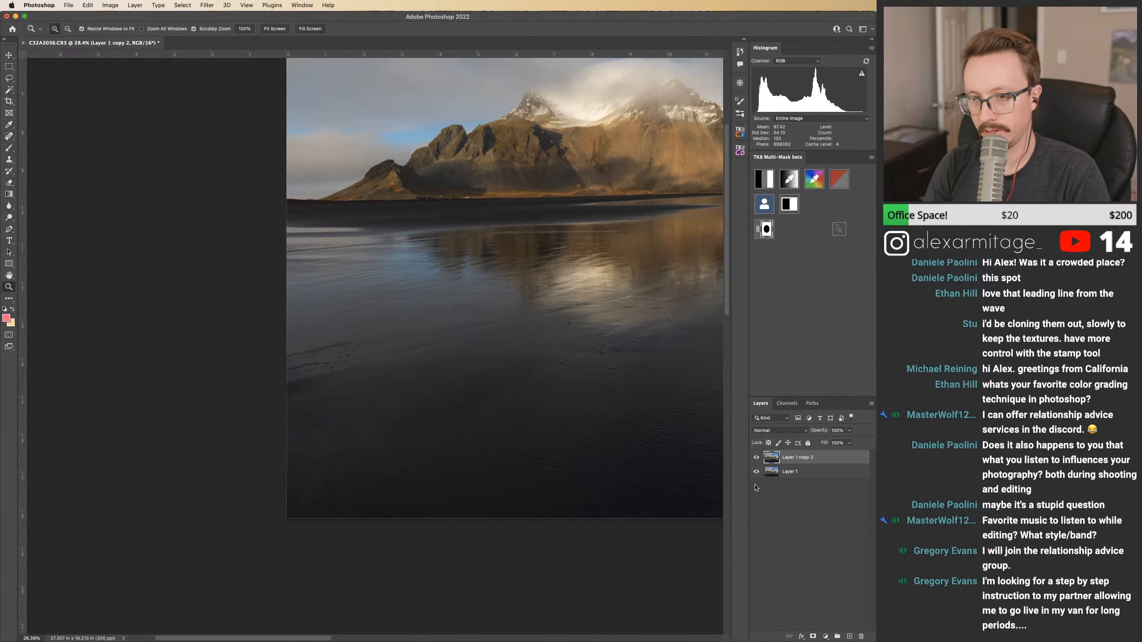
left_click(757, 459)
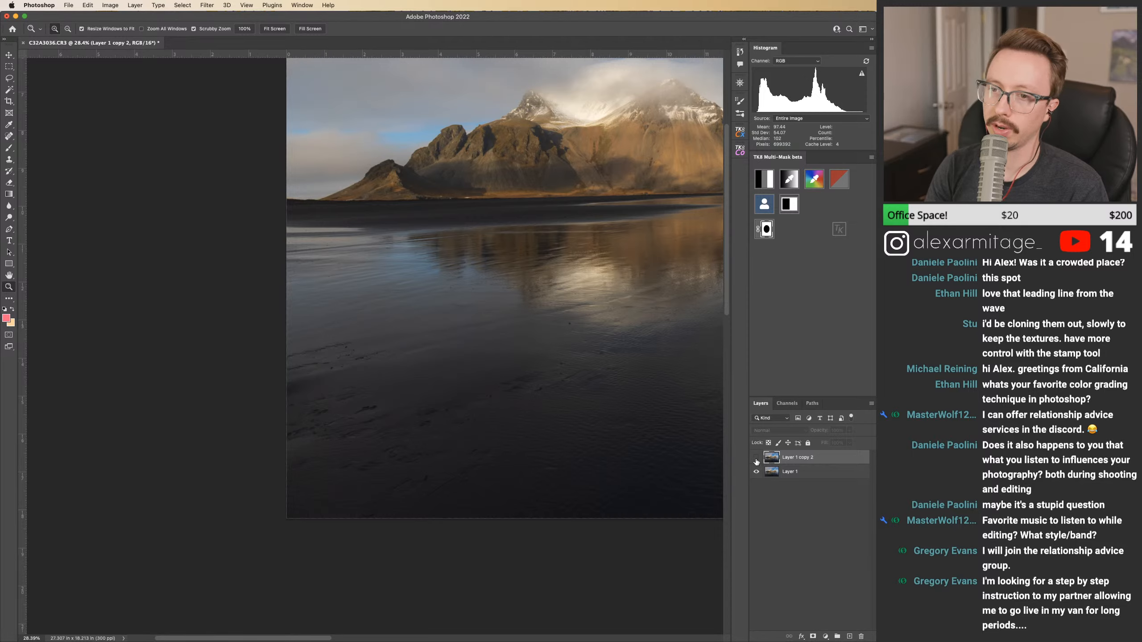
left_click(757, 458)
Step: Delete the original Layer 1 and save the retouched photo
left_click_drag(773, 473, 862, 636)
scroll(595, 400, "down", 5)
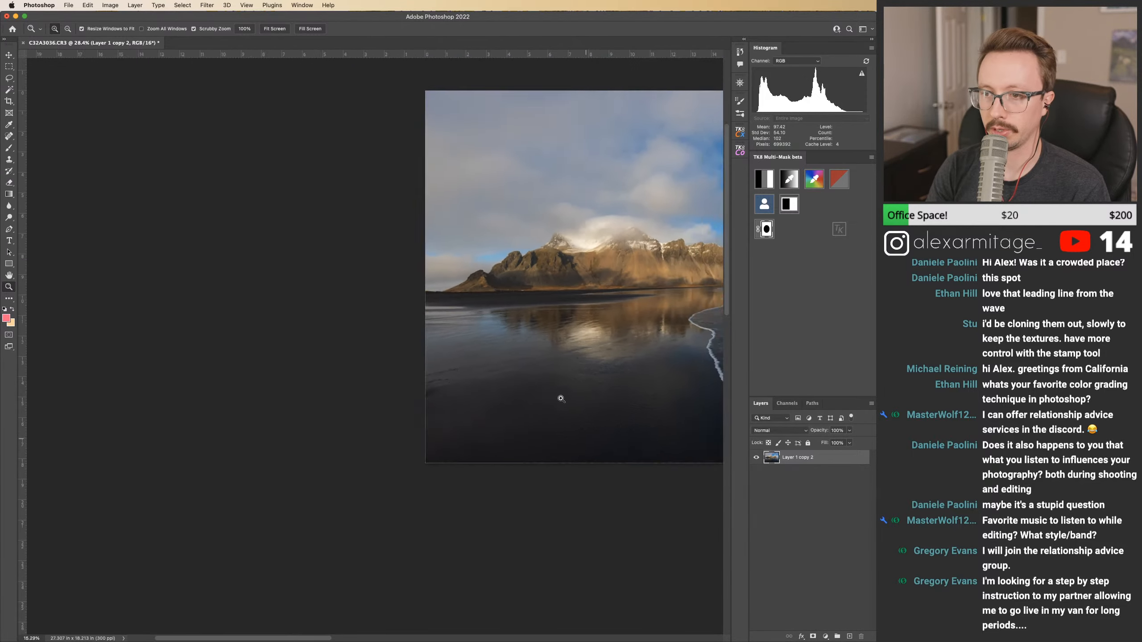
scroll(499, 408, "up", 5)
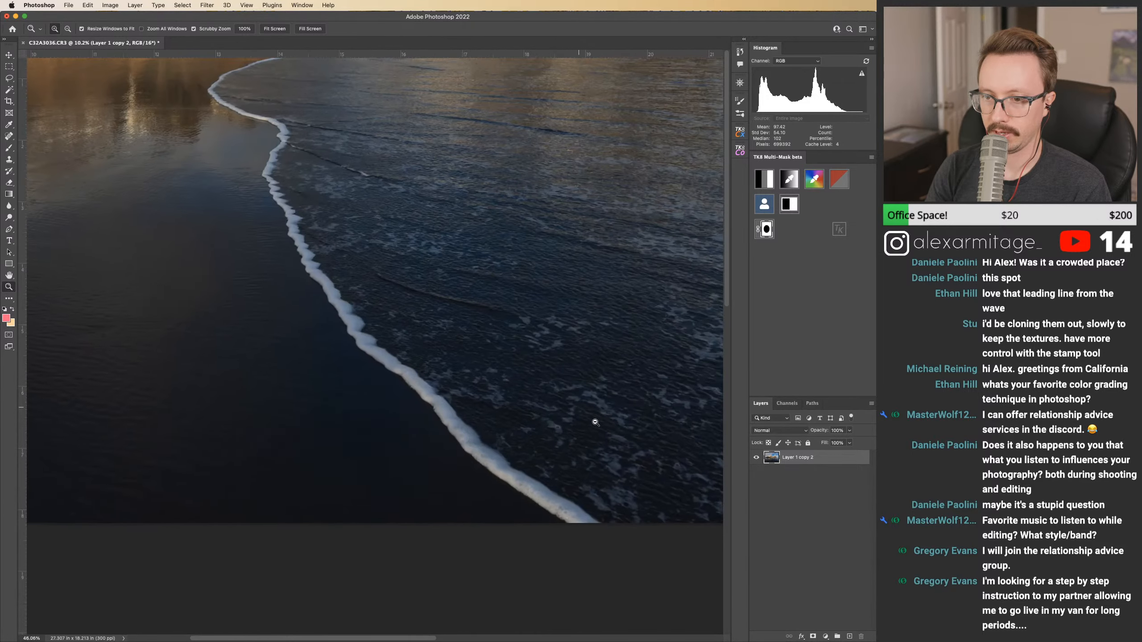
scroll(546, 449, "down", 2)
scroll(493, 306, "right", 10)
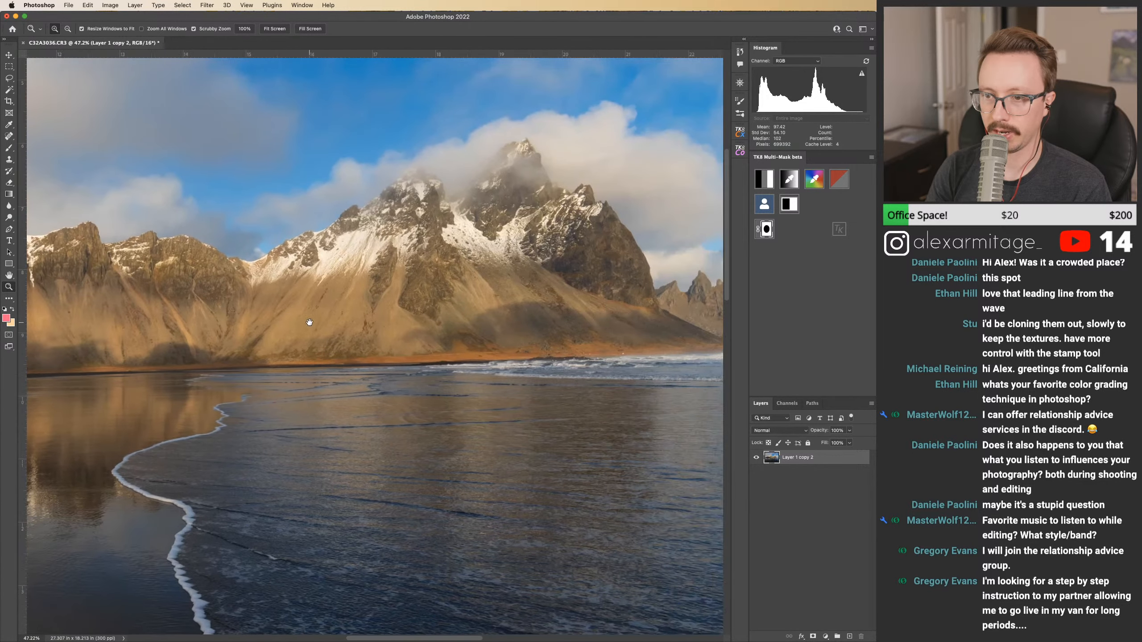
scroll(461, 355, "left", 15)
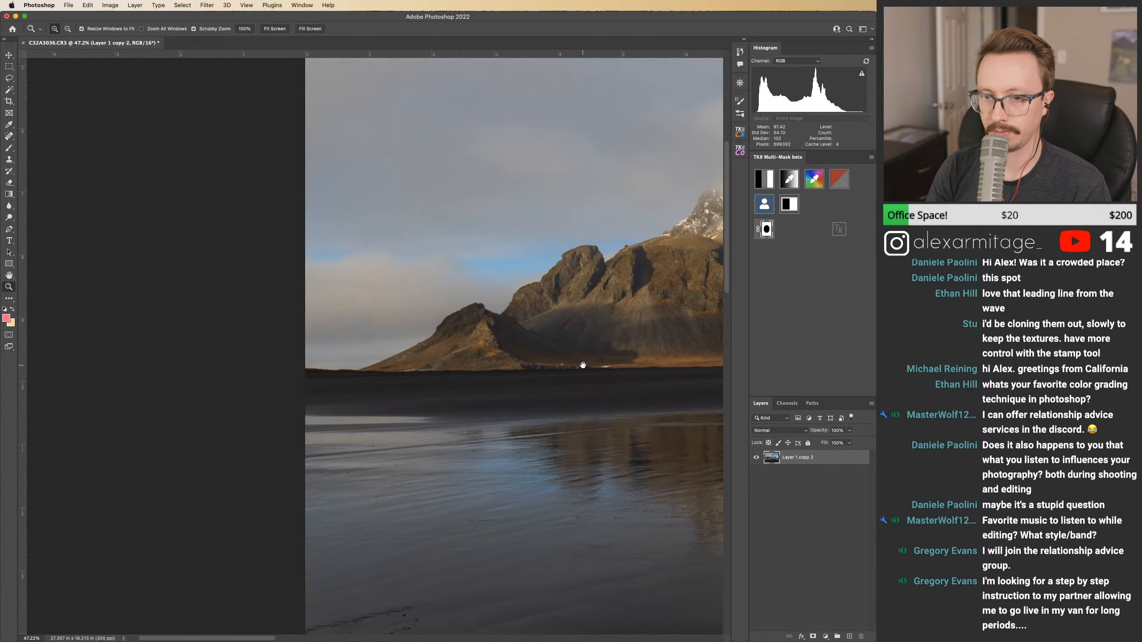
scroll(584, 366, "down", 5)
scroll(518, 342, "right", 5)
scroll(584, 360, "down", 5)
left_click_drag(617, 369, 416, 370)
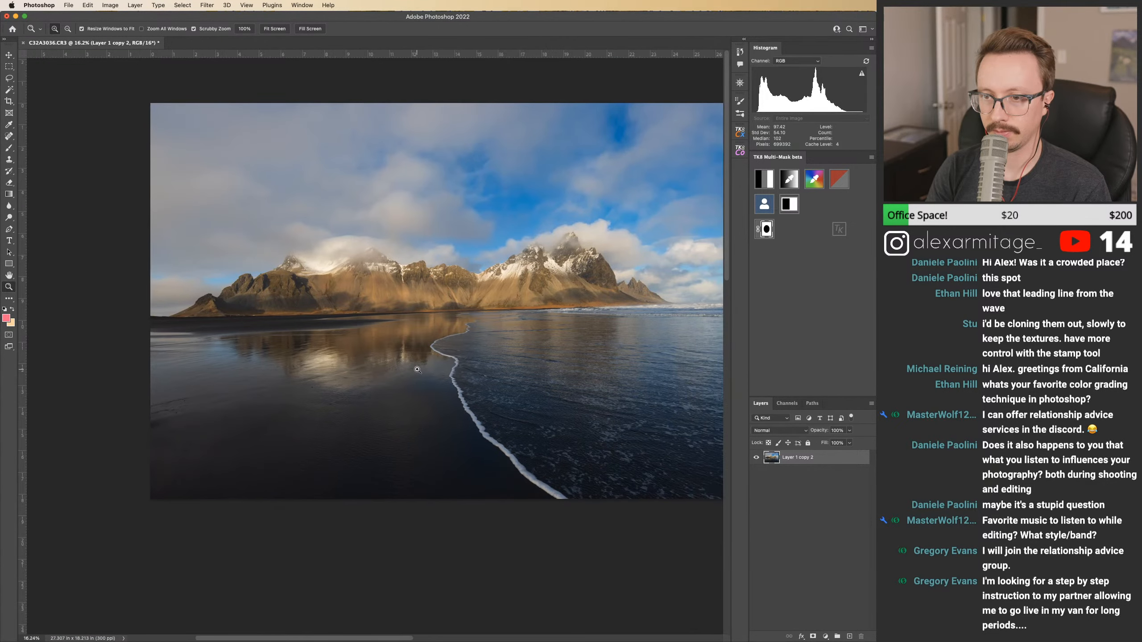
key("super+s")
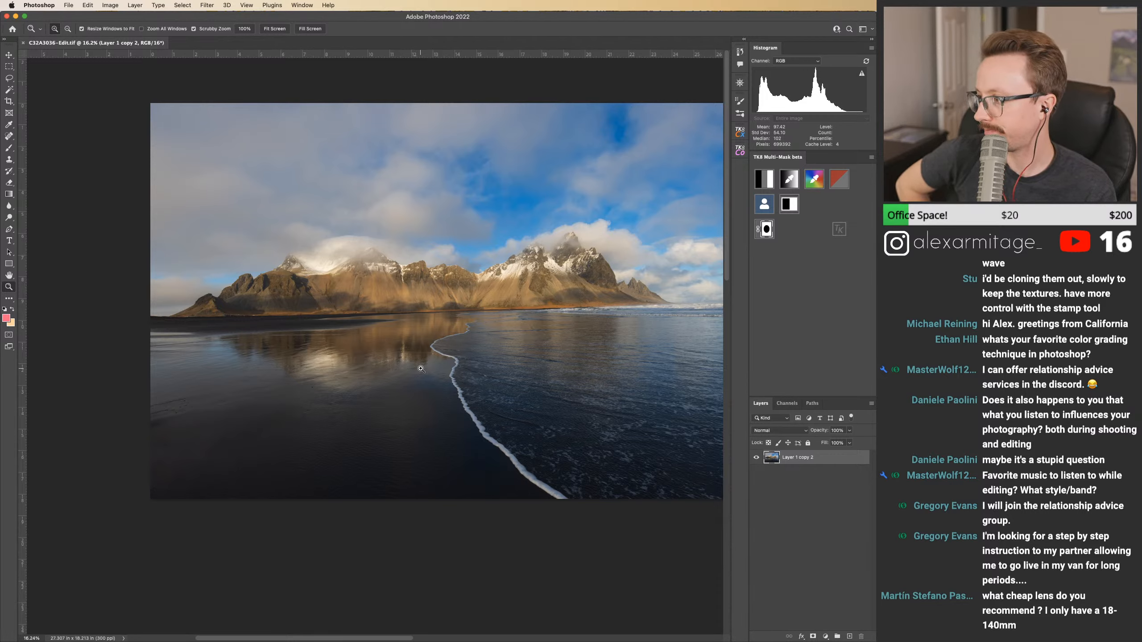
Step: Switch to Lightroom Classic and select the retouched C32A3036-Edit.tif after checking it against the CR3 original
mouse_move(484, 639)
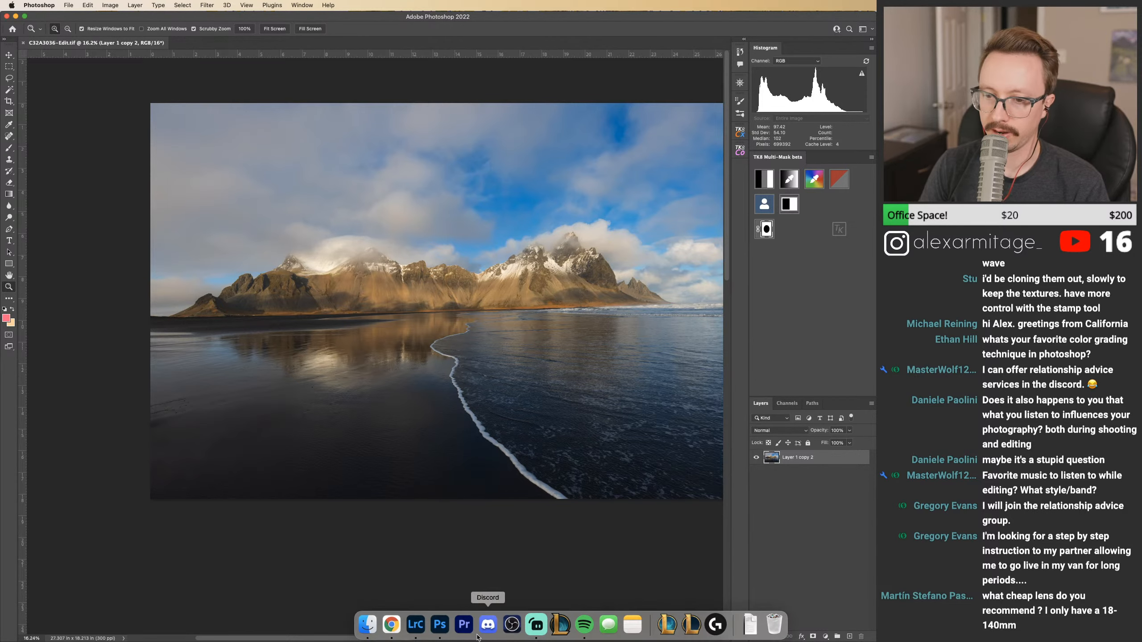
left_click(415, 626)
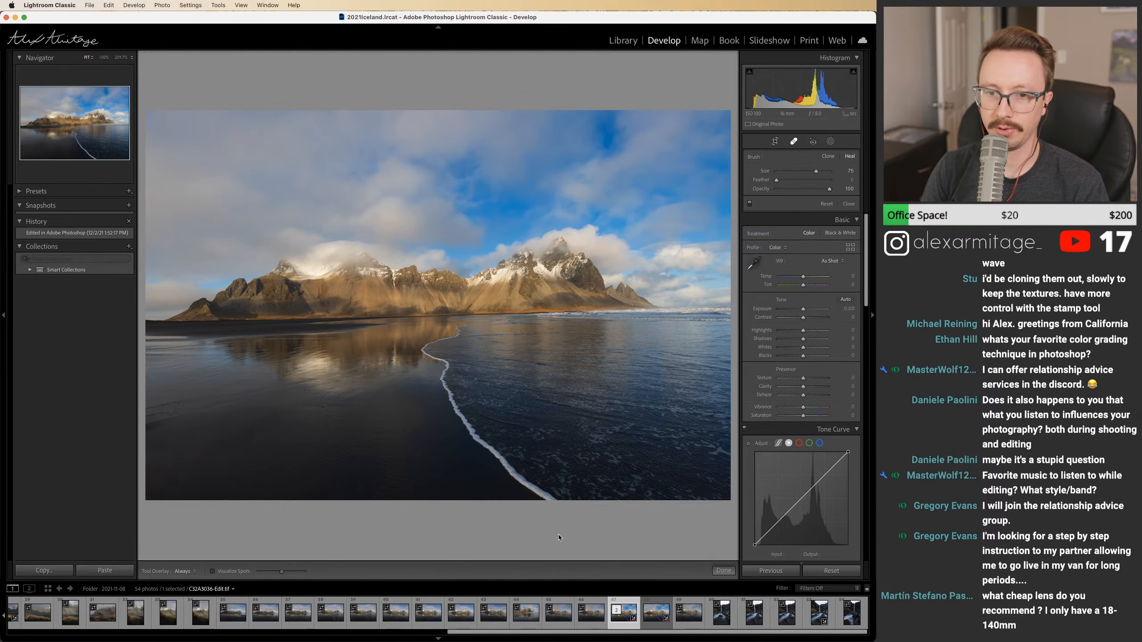
left_click(658, 621)
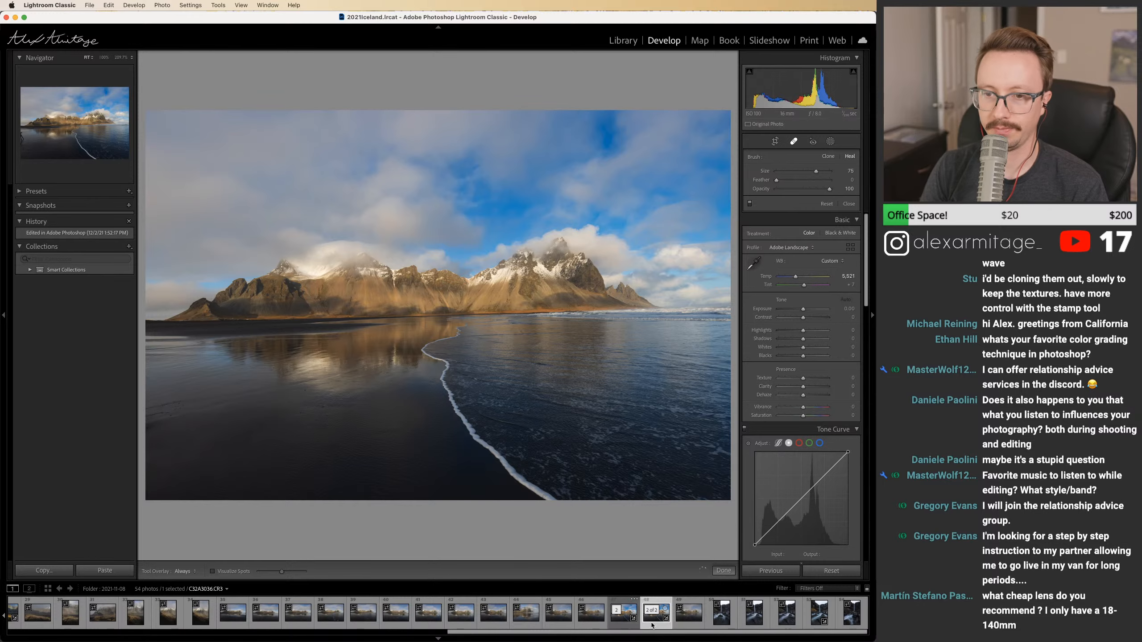
left_click(639, 623)
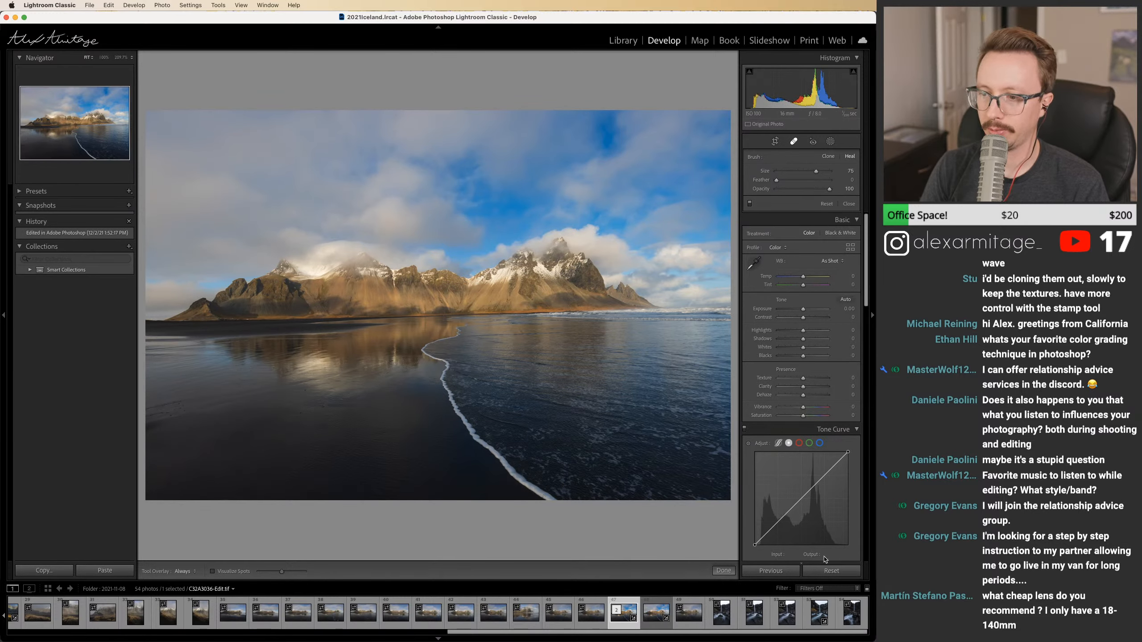
Step: Set the tone curve's point curve to Medium Contrast
scroll(868, 318, "down", 3)
left_click(794, 504)
left_click(805, 512)
Step: Straighten the photo along the far shoreline, rotating the crop to an angle of 1.25
left_click(775, 142)
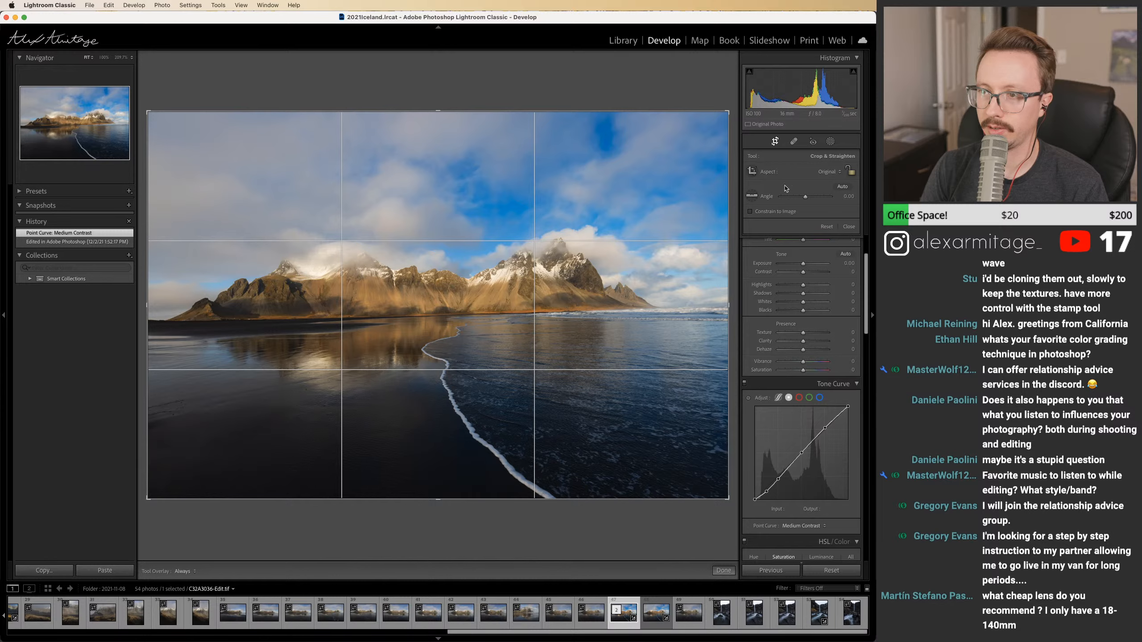
left_click(752, 196)
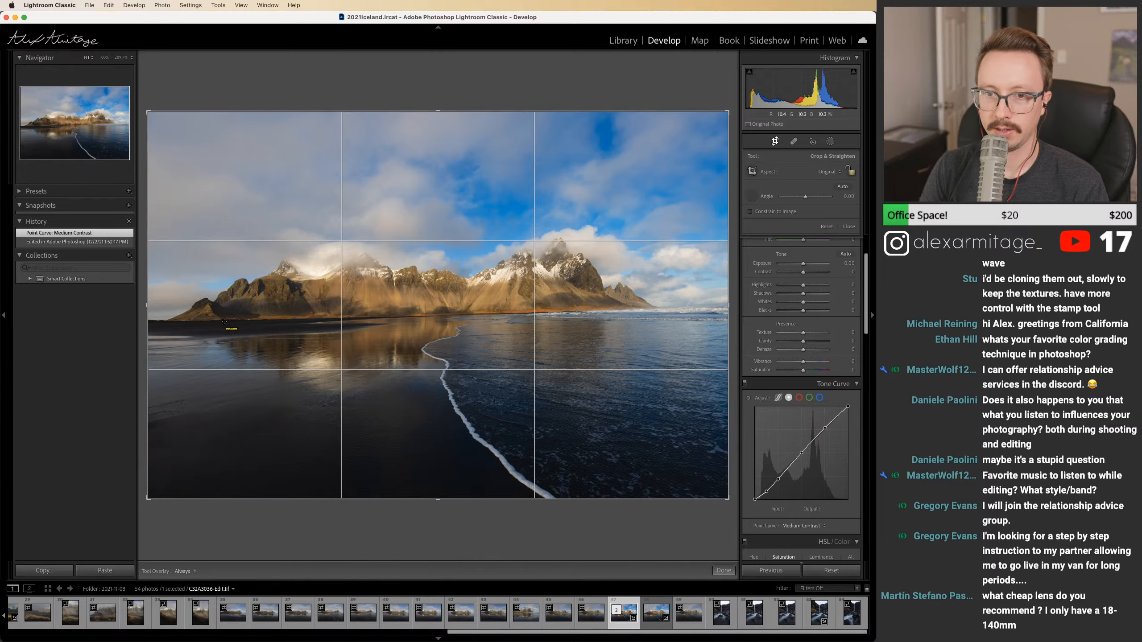
left_click_drag(225, 321, 670, 310)
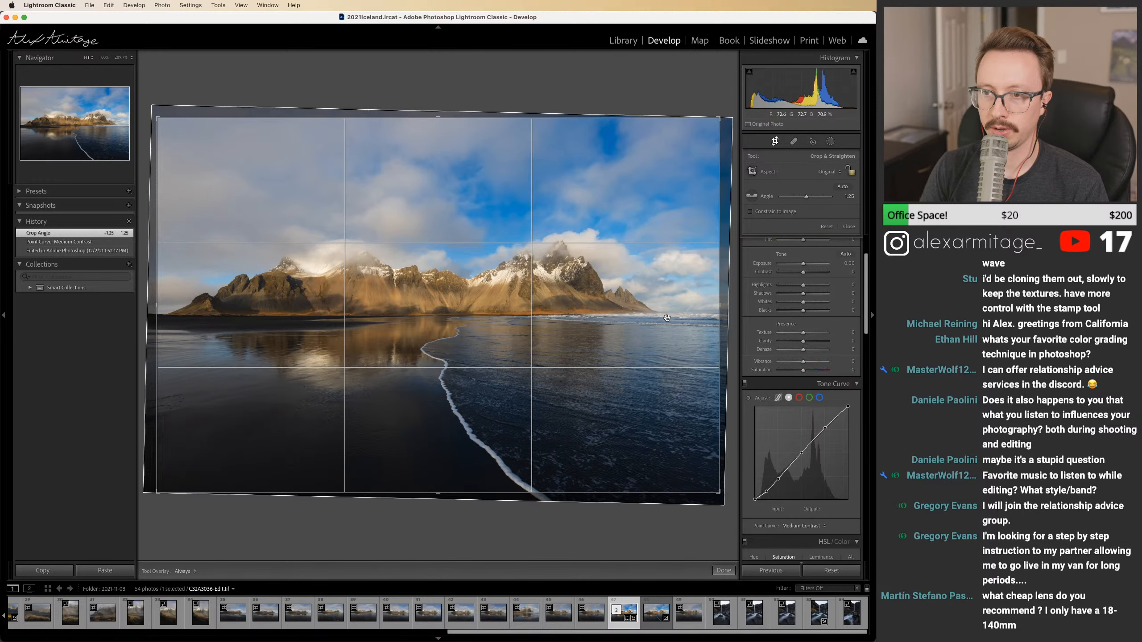
left_click(774, 143)
left_click(774, 143)
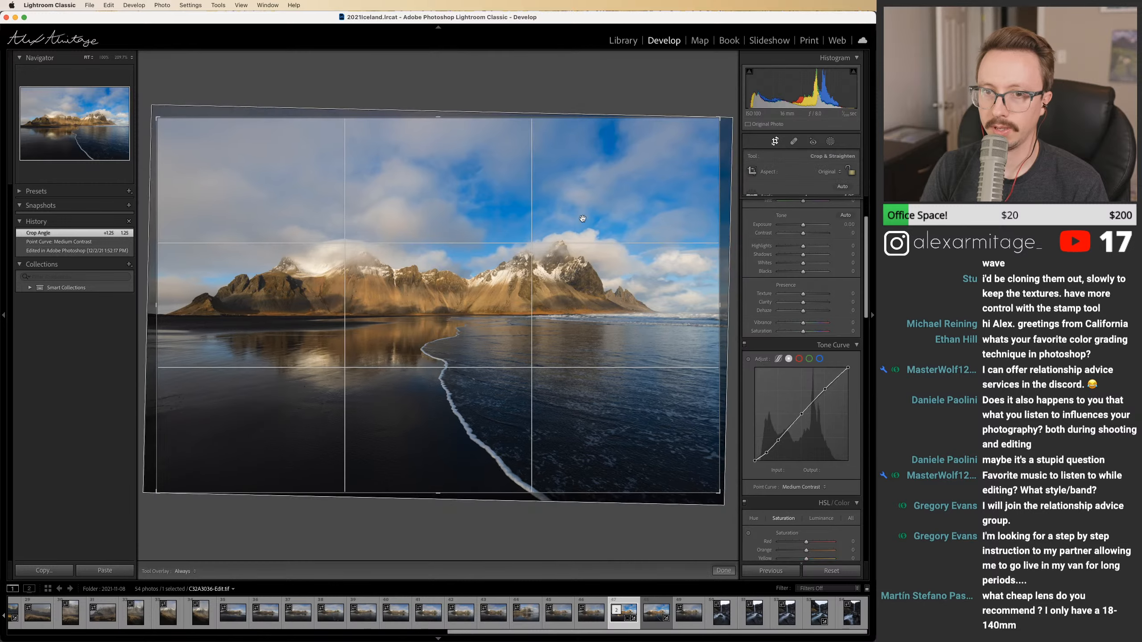
Step: Adjust the crop to a custom aspect, trimming the photo's right side and a strip of sky at the top
left_click(775, 143)
left_click(775, 142)
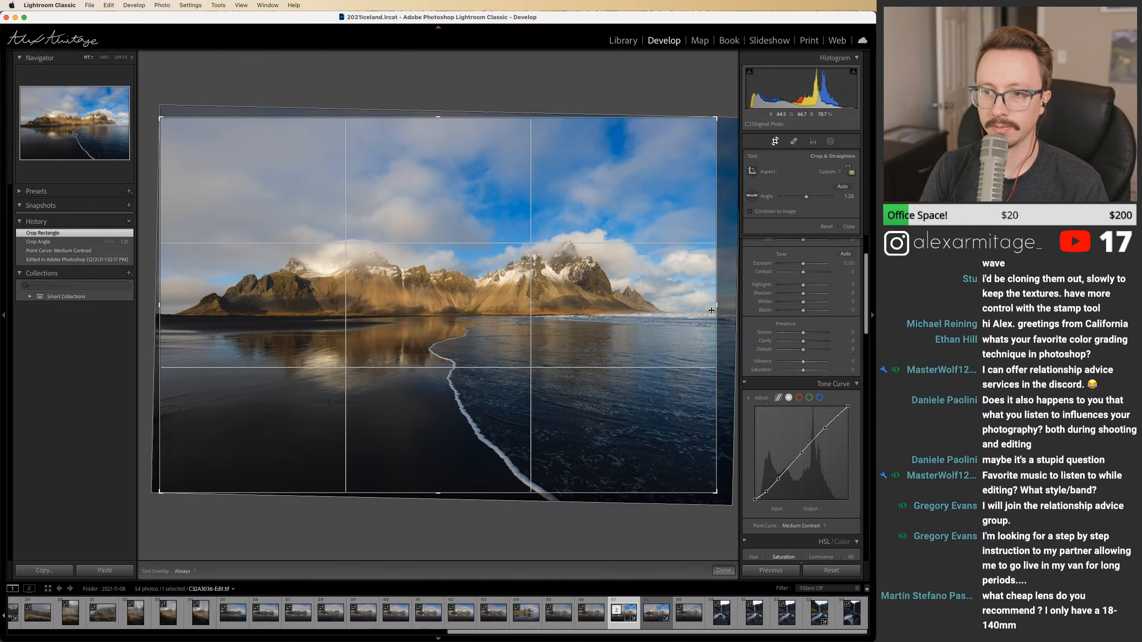
left_click(711, 310)
left_click_drag(439, 117, 441, 127)
left_click(775, 143)
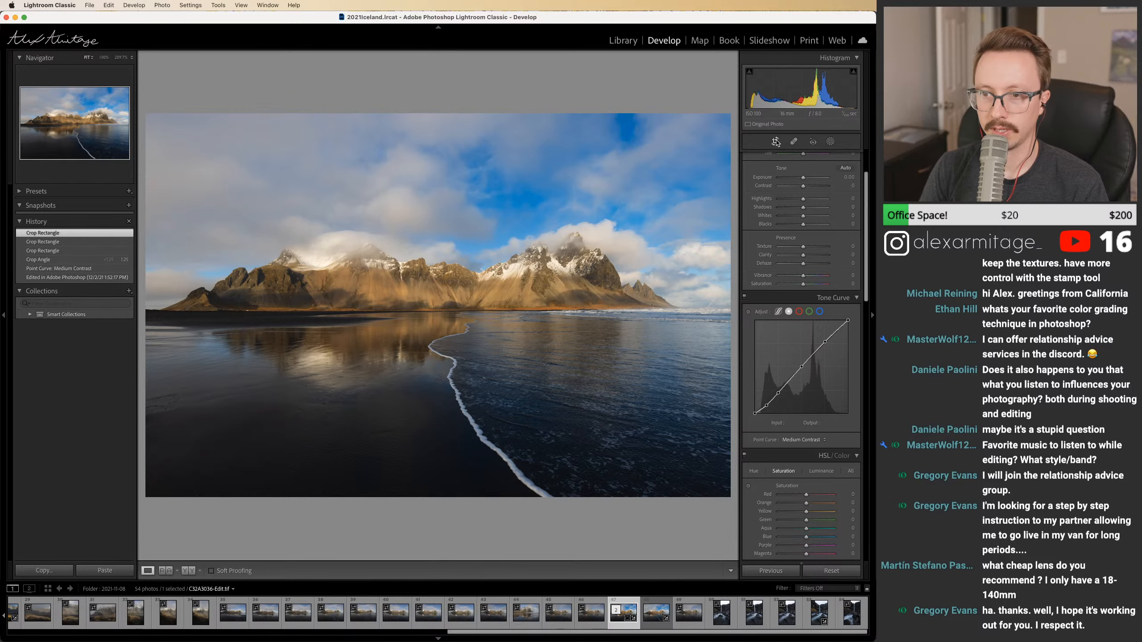
Step: Refine the crop by trimming slightly more from the photo's right side, checking the framing without the crop overlay
left_click(776, 142)
left_click_drag(712, 307, 708, 307)
left_click(776, 143)
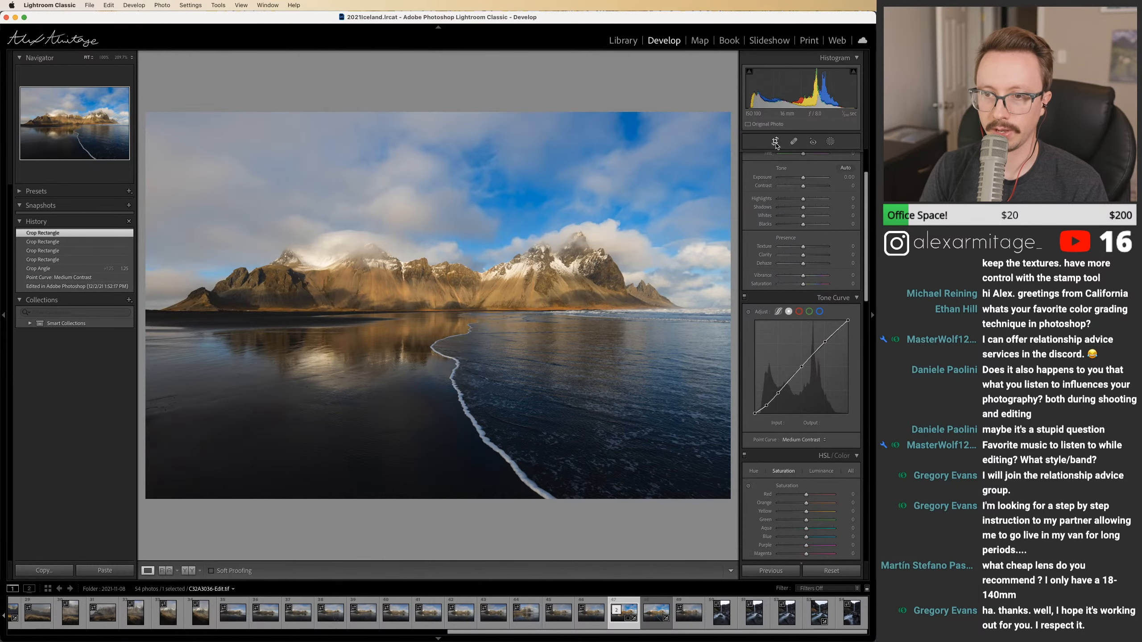
left_click(776, 142)
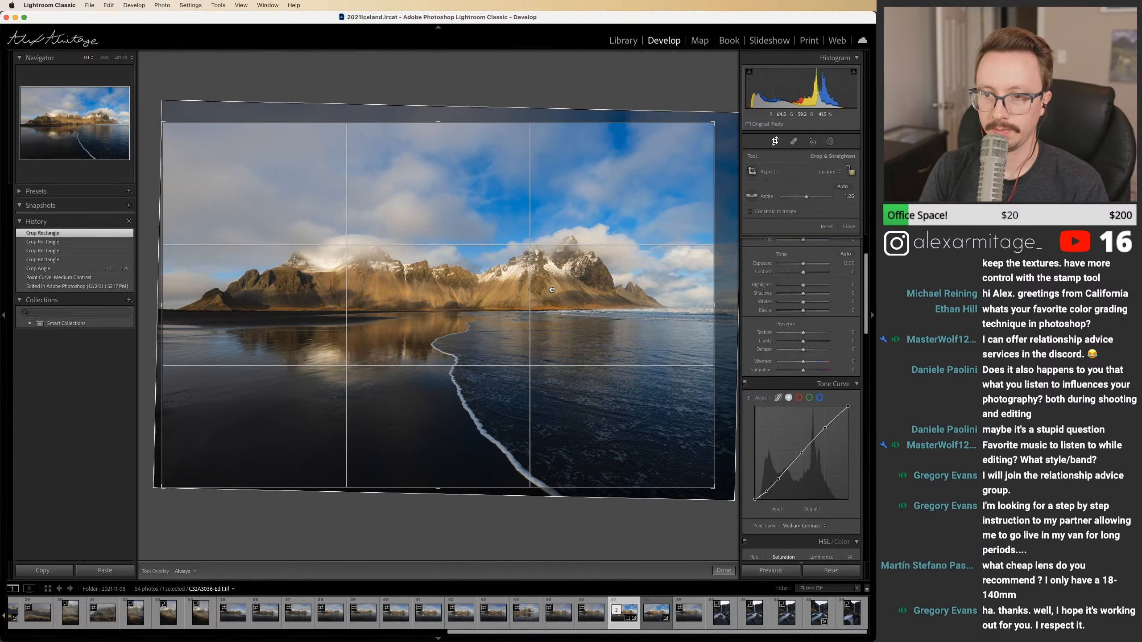
left_click(775, 142)
left_click(774, 142)
left_click(775, 141)
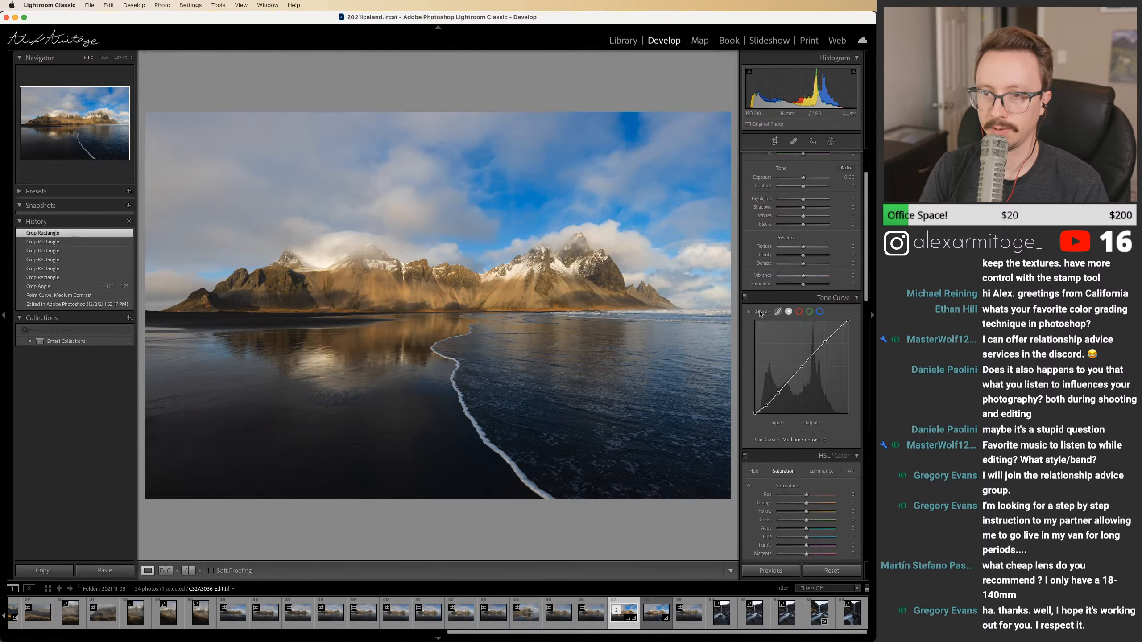
Step: Set the tone curve's point curve to Strong Contrast and lower Highlights to -24
left_click(799, 440)
left_click(799, 448)
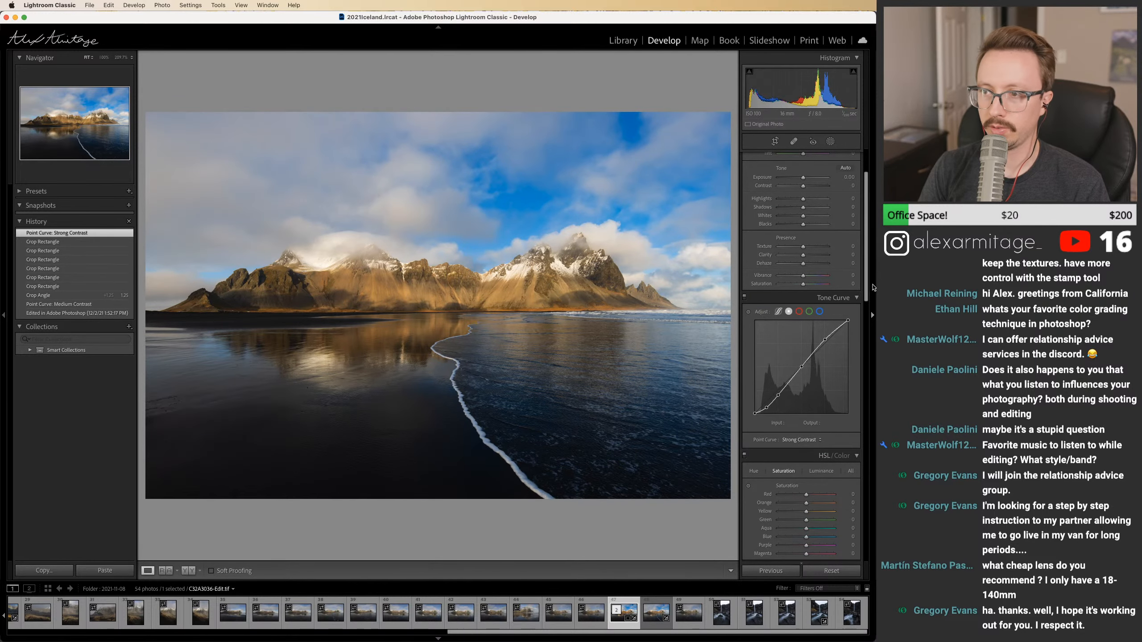
scroll(867, 279, "up", 3)
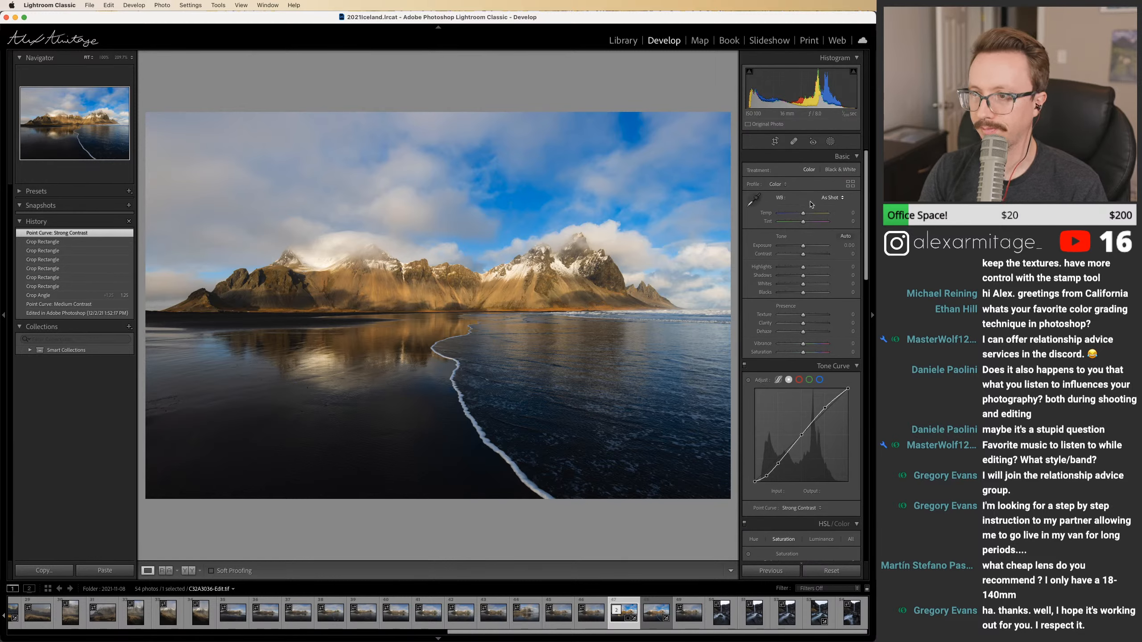
left_click_drag(803, 268, 797, 271)
double_click(794, 269)
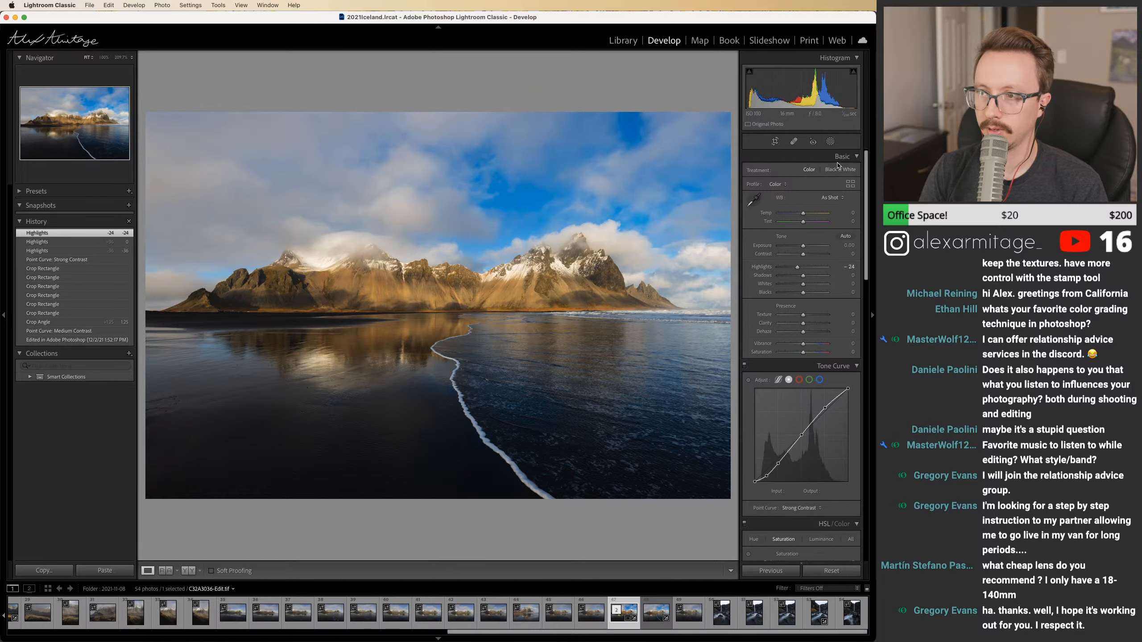
Step: Try the Black & White treatment on the photo and return it to Color
left_click(836, 171)
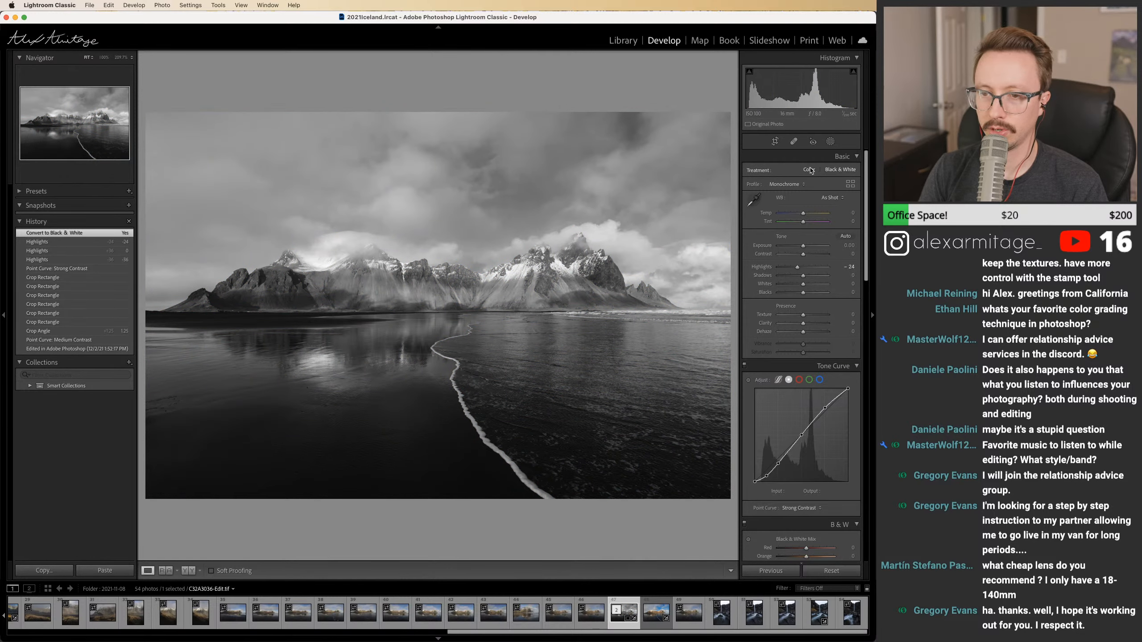
left_click(809, 170)
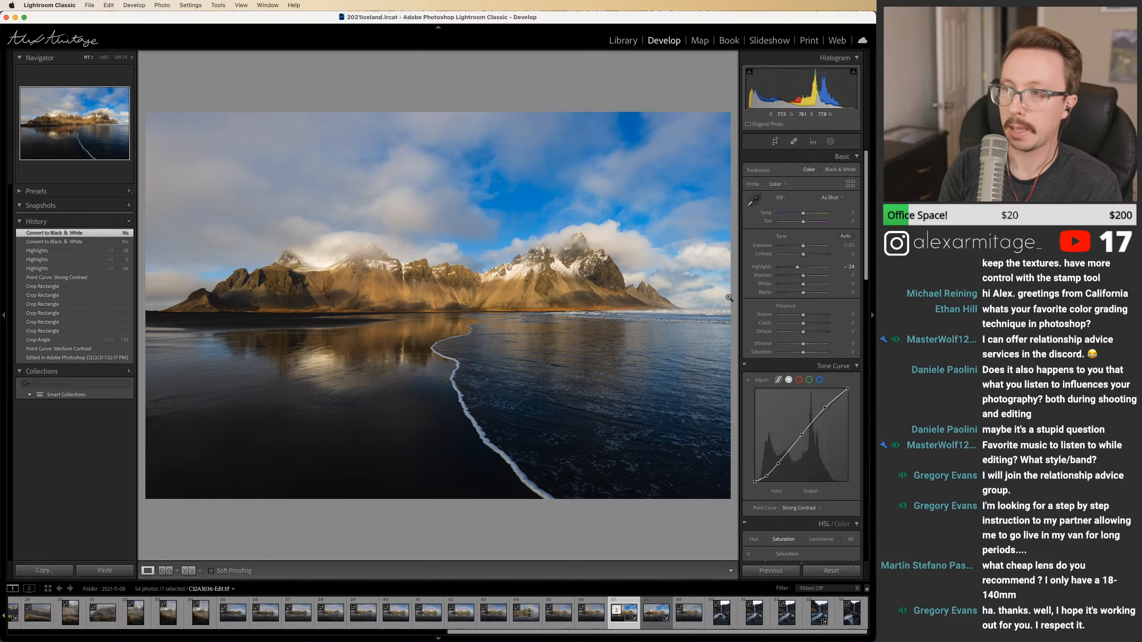
Step: Reduce the Blue saturation to -12 in the HSL adjustments
left_click_drag(865, 204, 852, 275)
left_click_drag(807, 327, 805, 327)
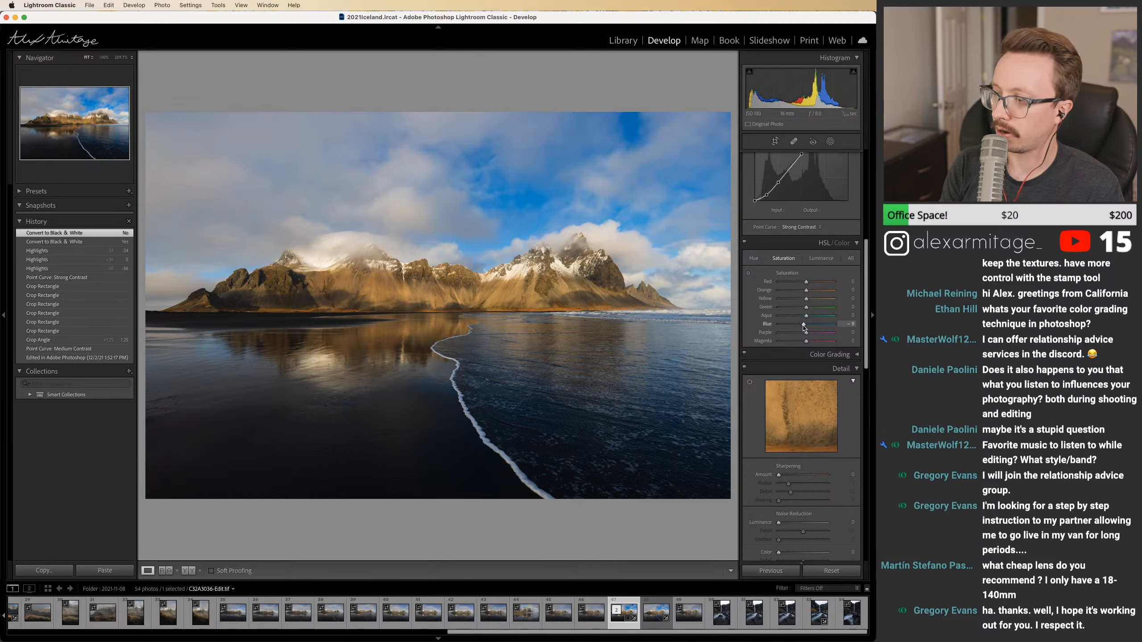
left_click_drag(804, 327, 802, 328)
double_click(804, 328)
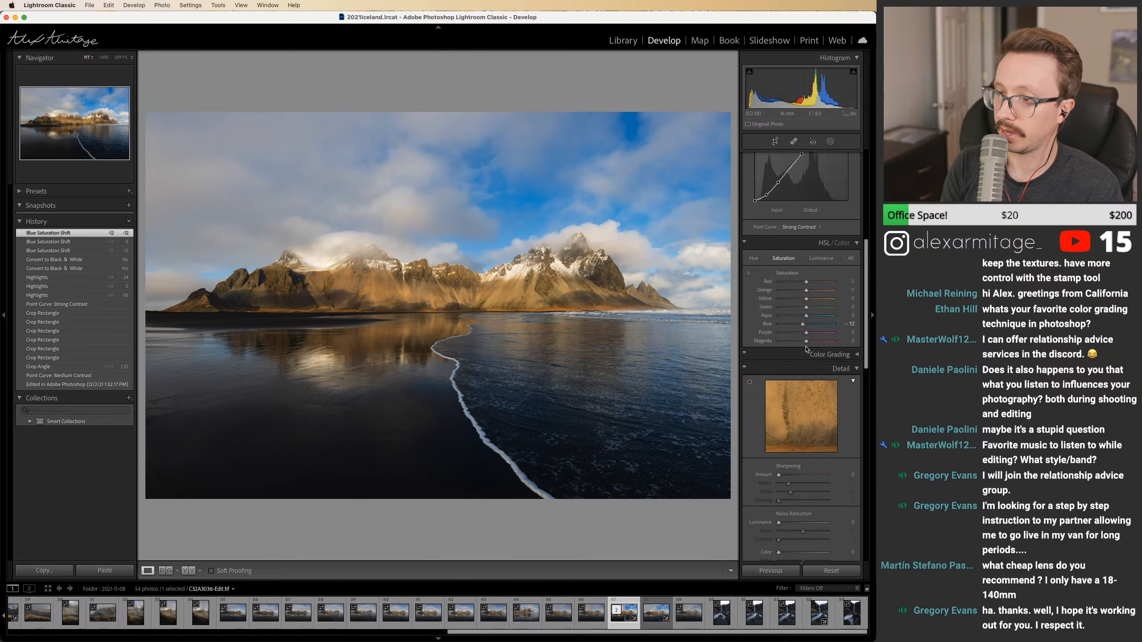
Step: Tighten the crop slightly on the photo's right side and apply it
left_click_drag(868, 304, 862, 213)
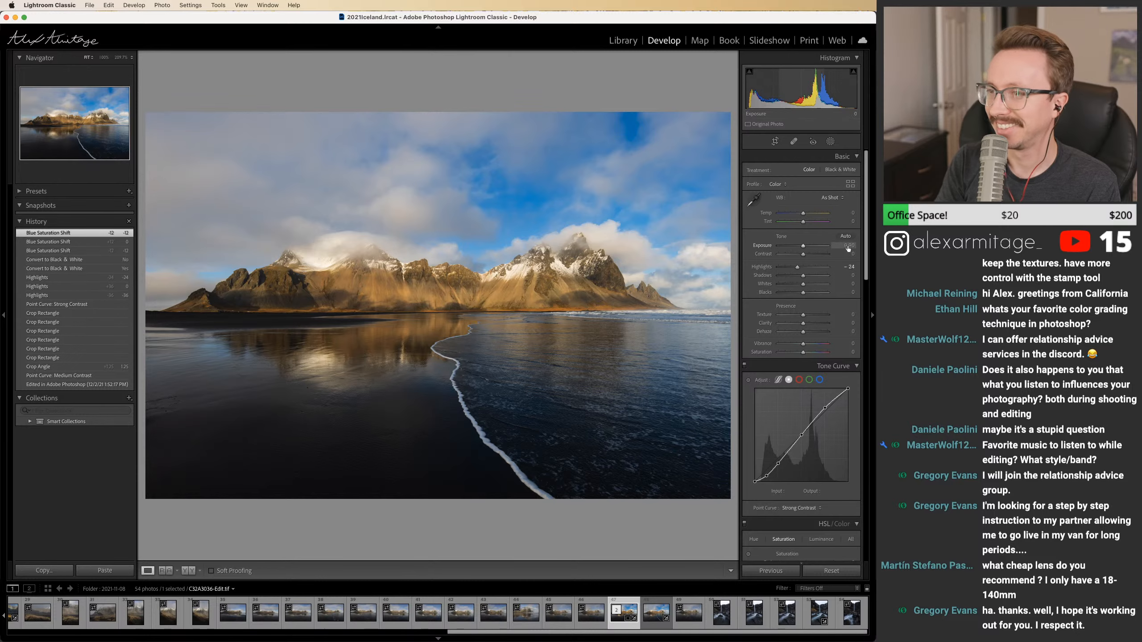
left_click(775, 141)
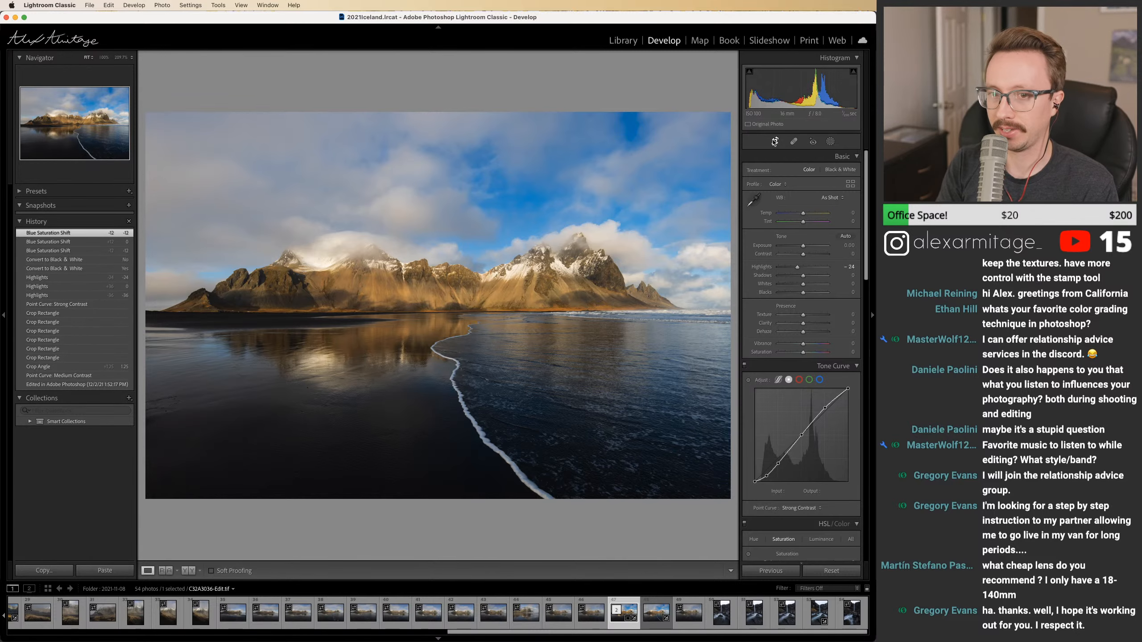
left_click_drag(714, 302, 705, 302)
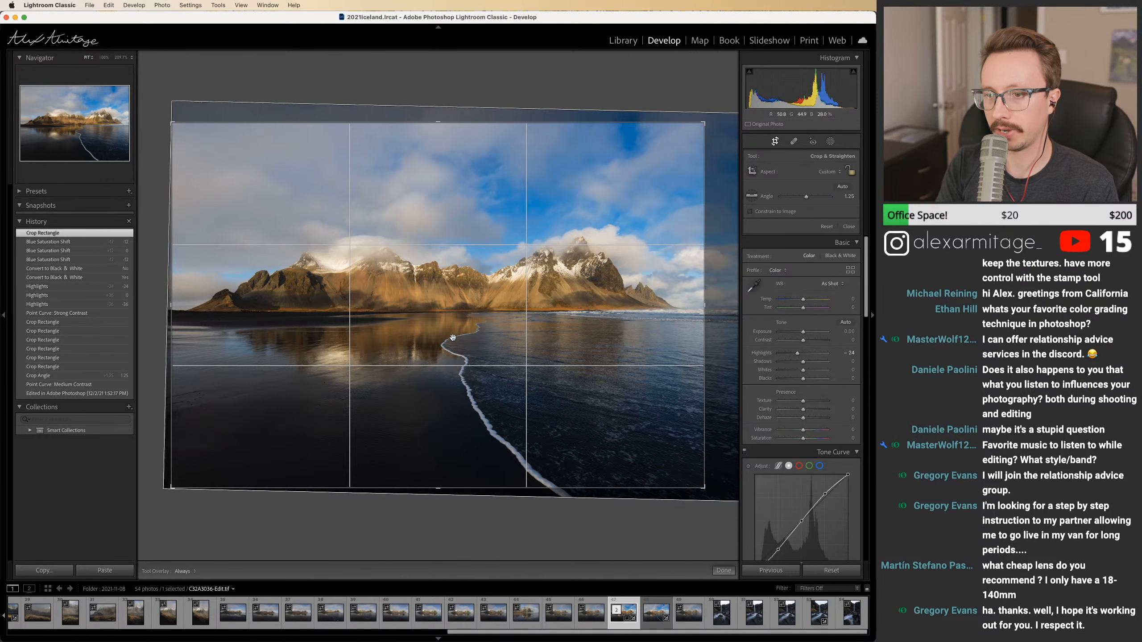
left_click(777, 145)
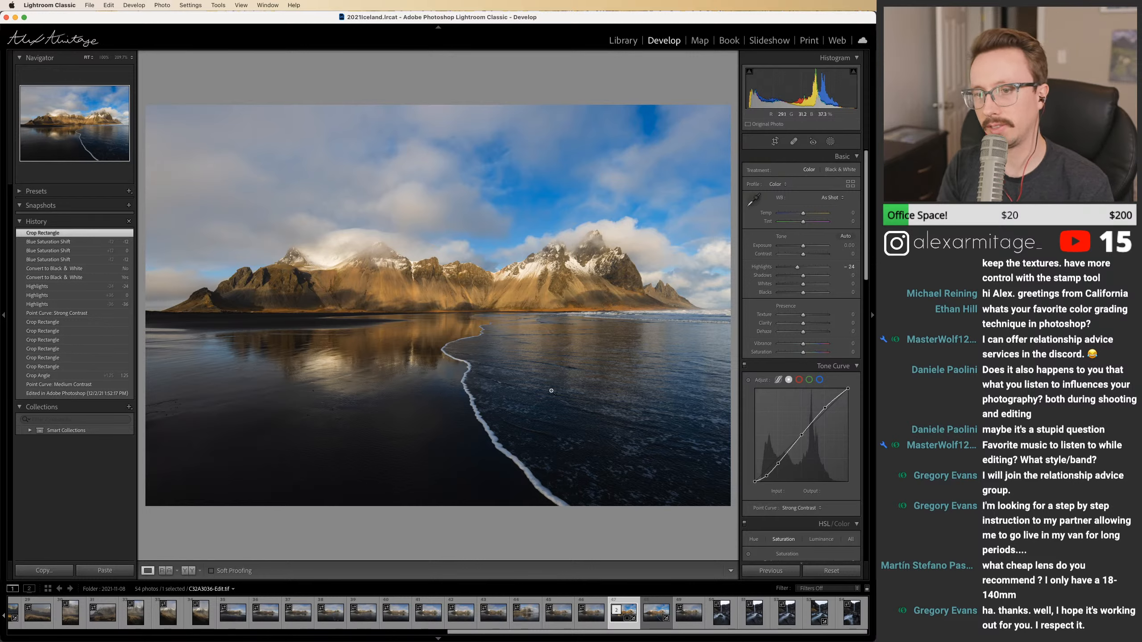
Step: Raise Dehaze to +10 and lower the overall Saturation to -8
left_click_drag(804, 336, 808, 340)
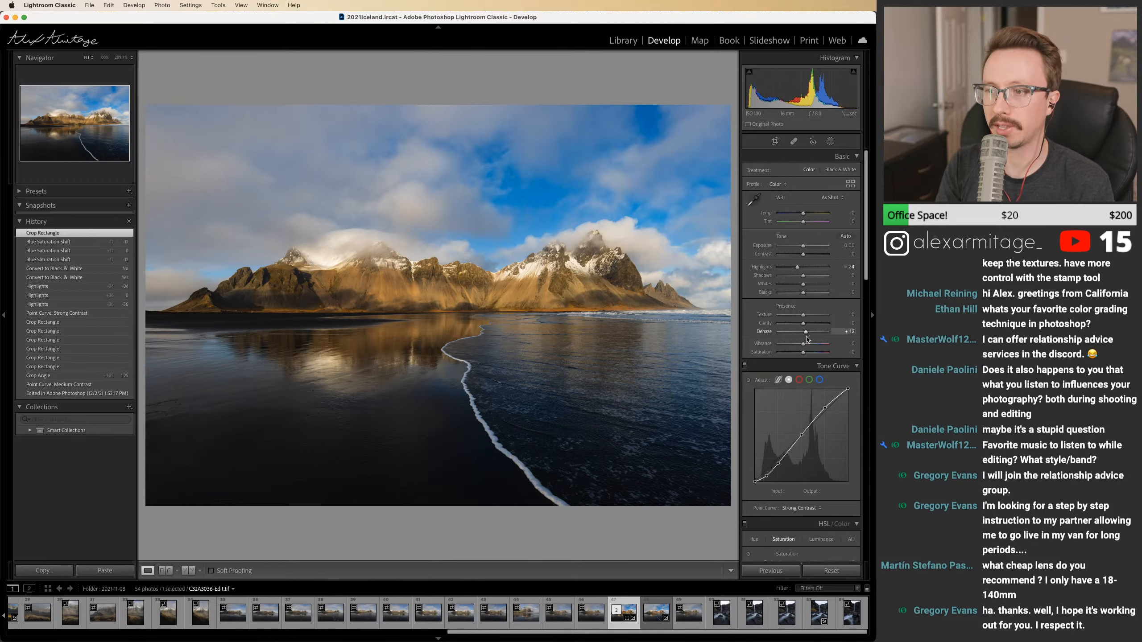
left_click_drag(807, 339, 801, 353)
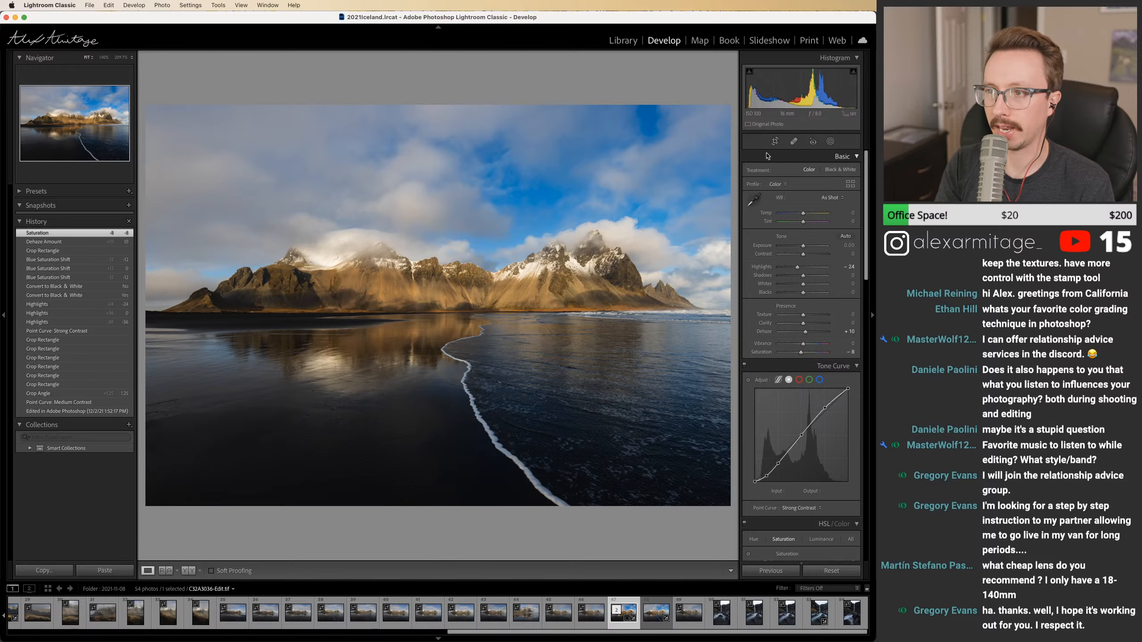
Step: Crop a strip of sky off the top of the photo for a wider format and check the framing
left_click(775, 141)
left_click_drag(443, 121, 444, 147)
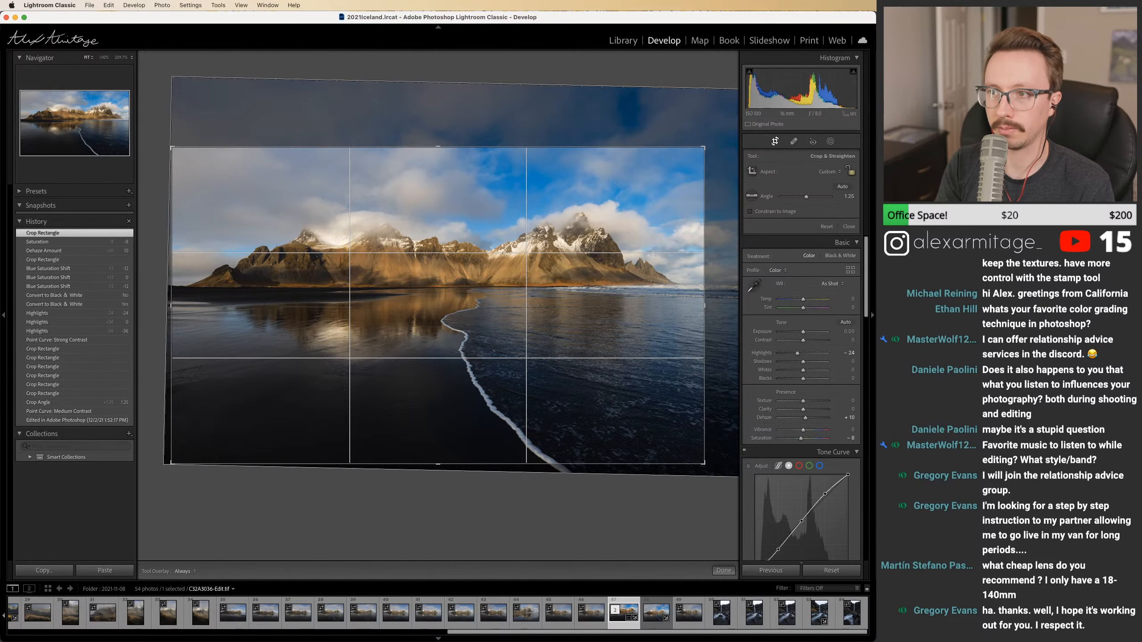
left_click(774, 142)
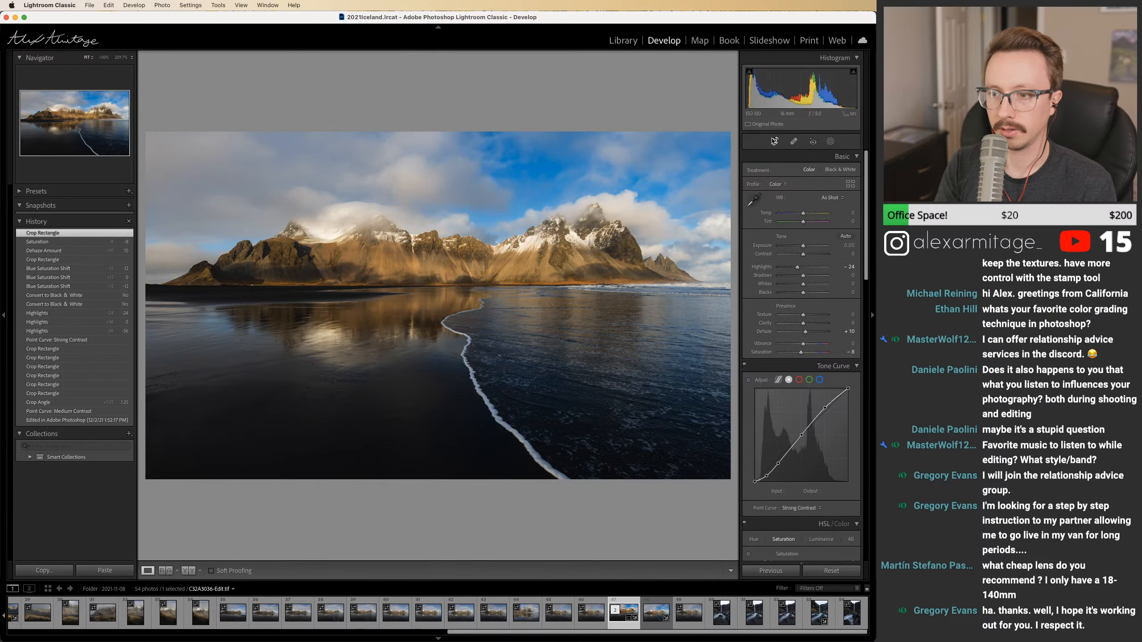
left_click(775, 141)
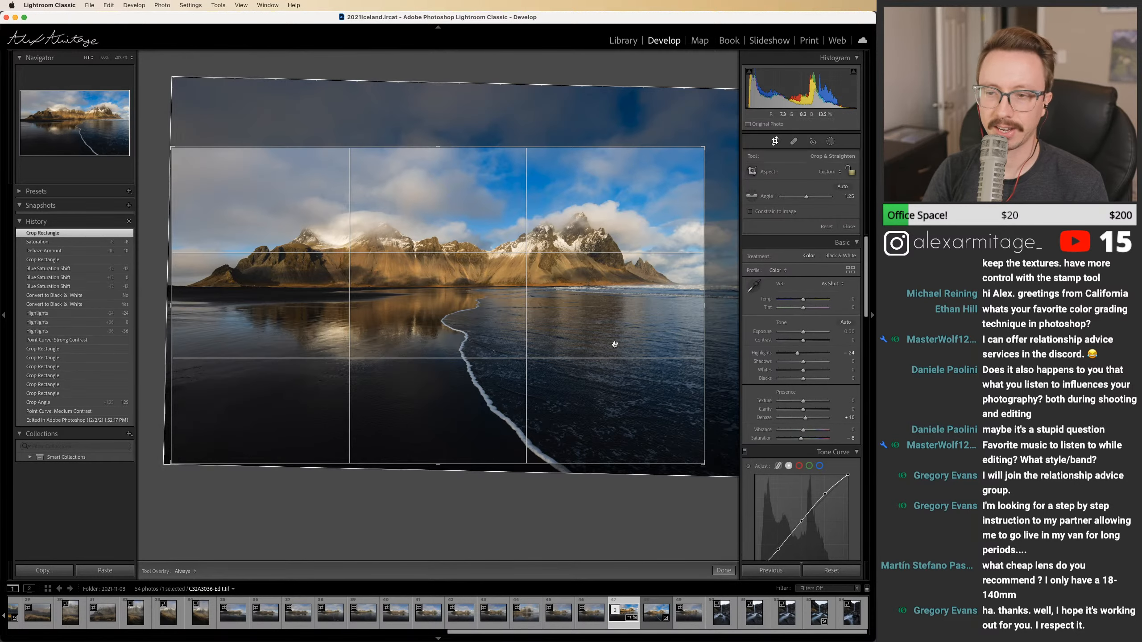
left_click(775, 142)
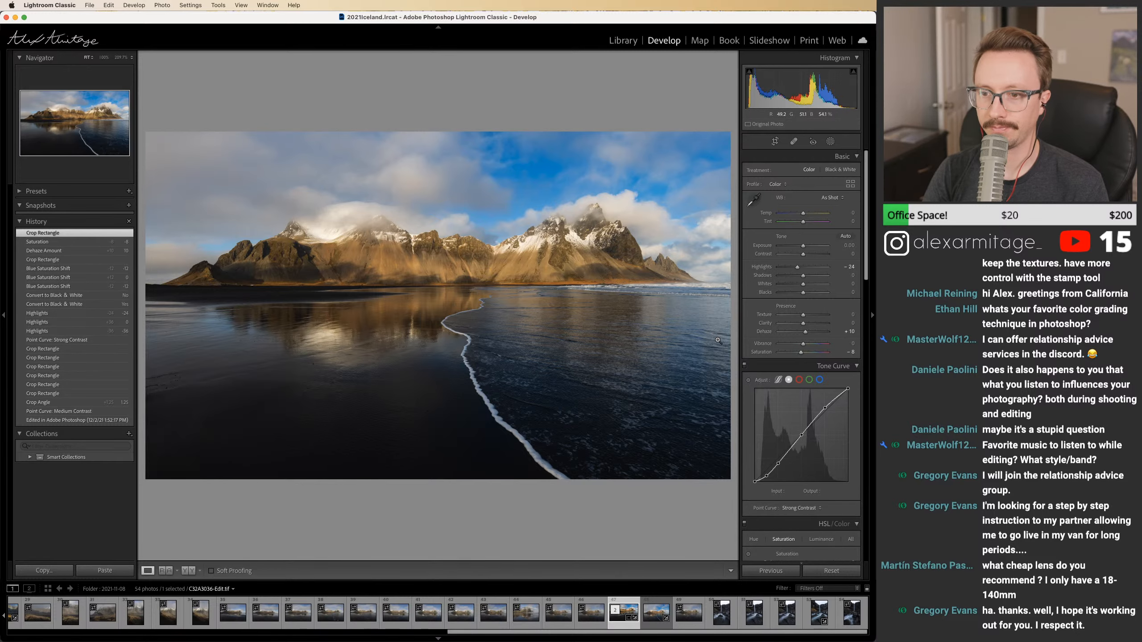
Step: Switch to Photoshop and duplicate Layer 1 copy 2 of C32A3036-Edit.tif
key("super+Tab")
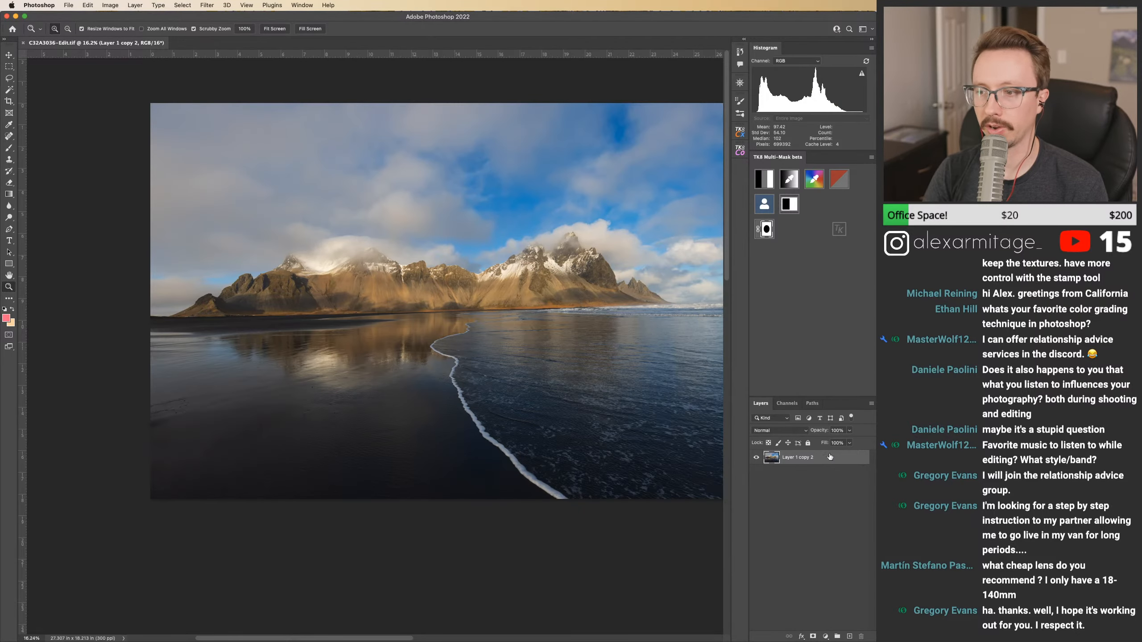
key("super+j")
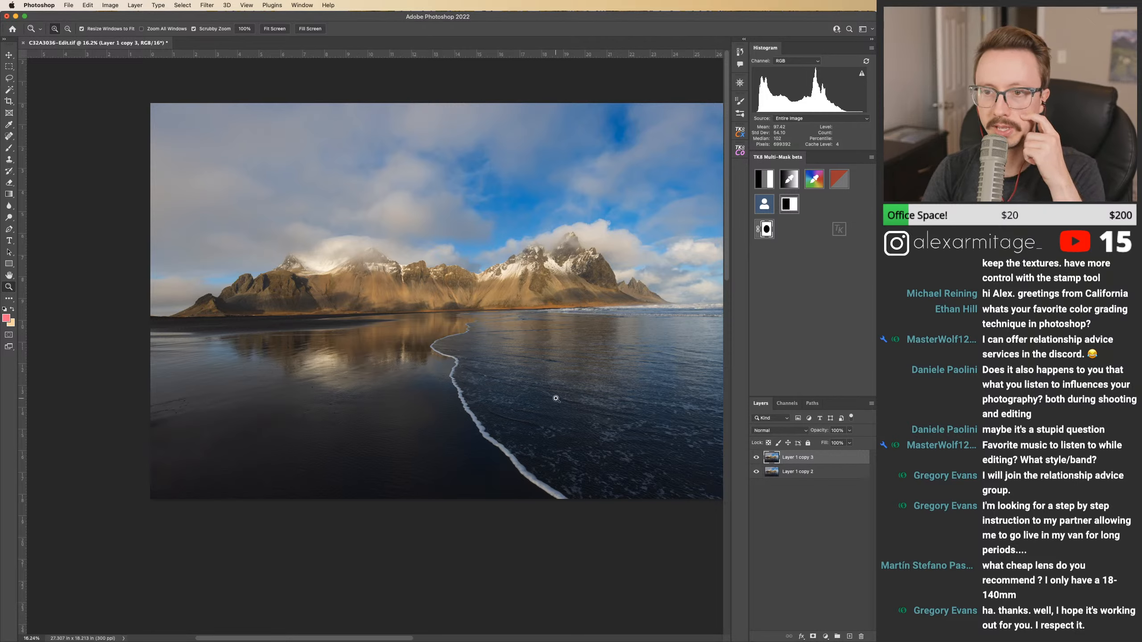
Step: Try to warp the duplicated layer so the foam line of the wave shifts toward the photo's left side
left_click(88, 6)
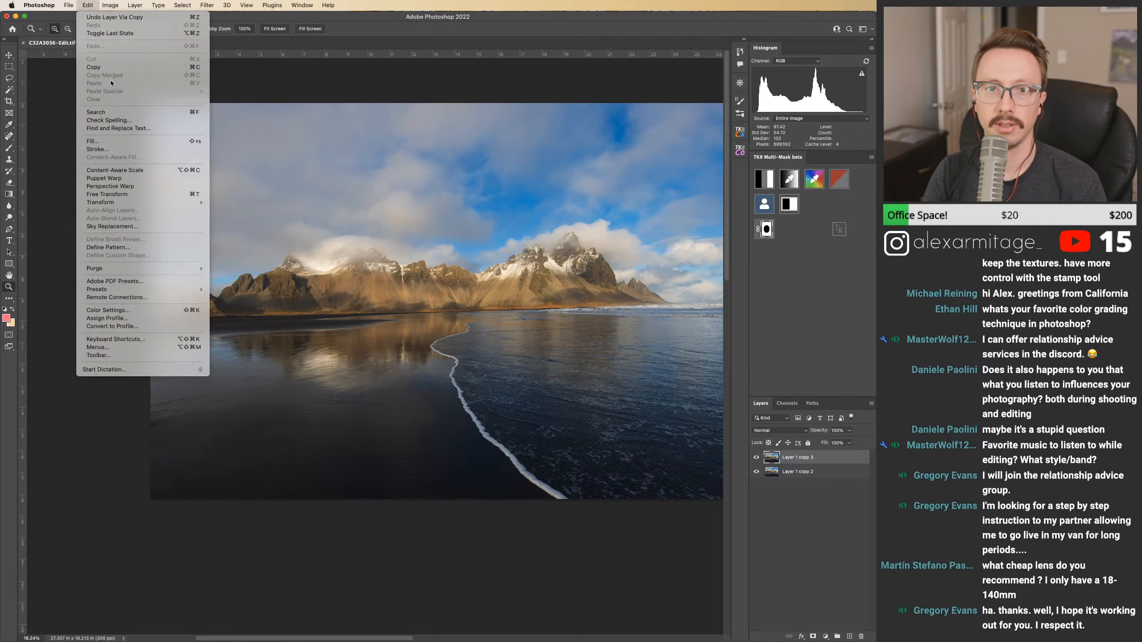
mouse_move(136, 205)
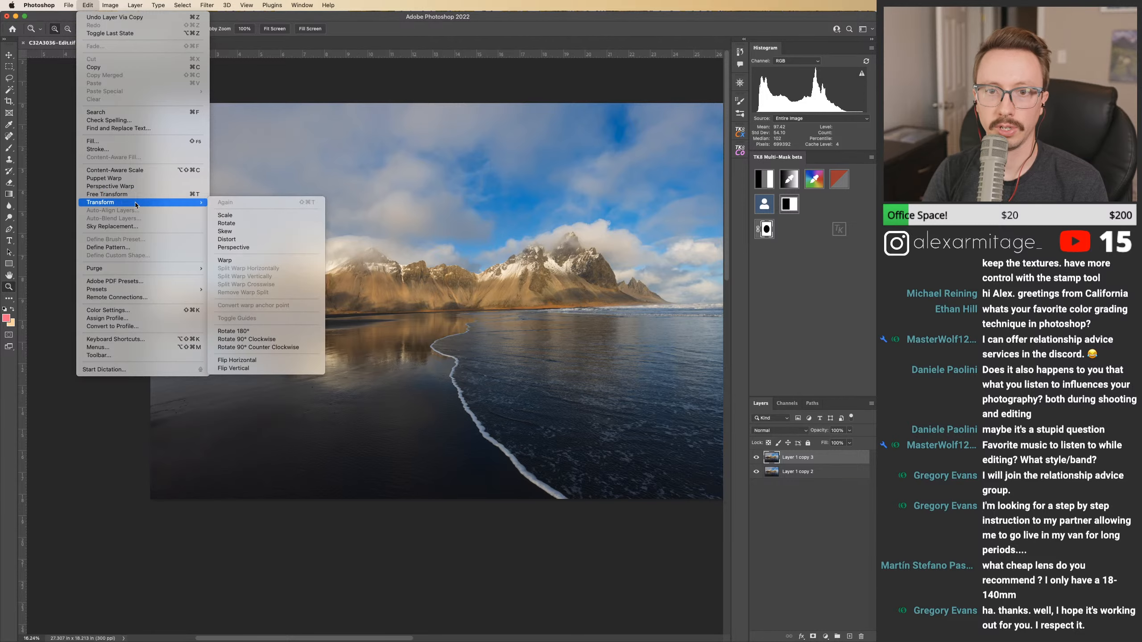
left_click(243, 260)
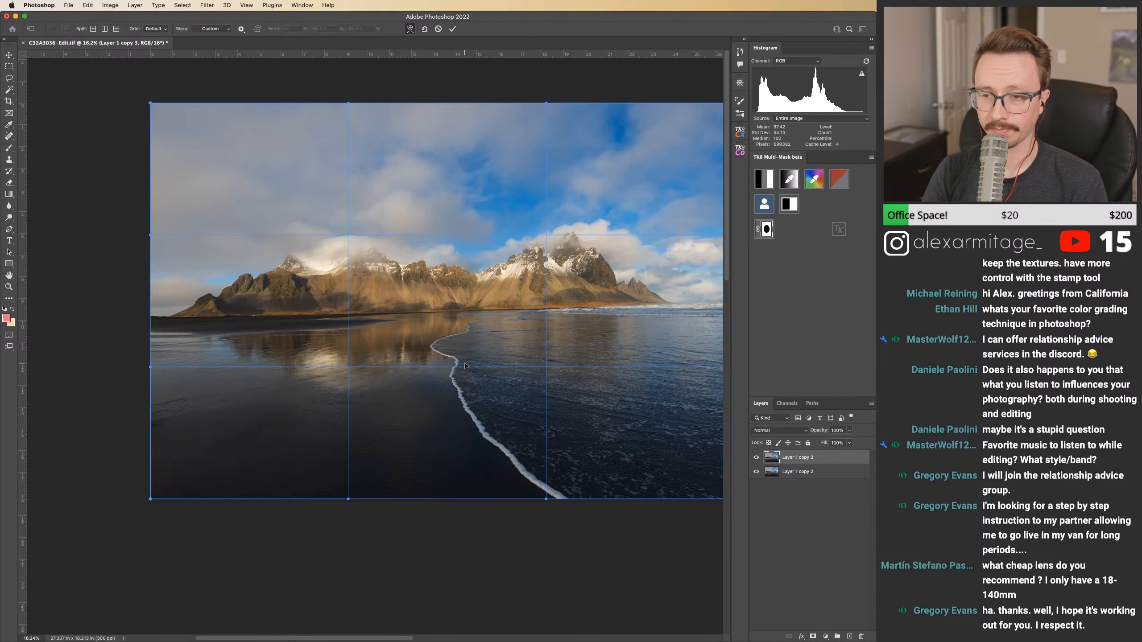
left_click_drag(463, 363, 423, 363)
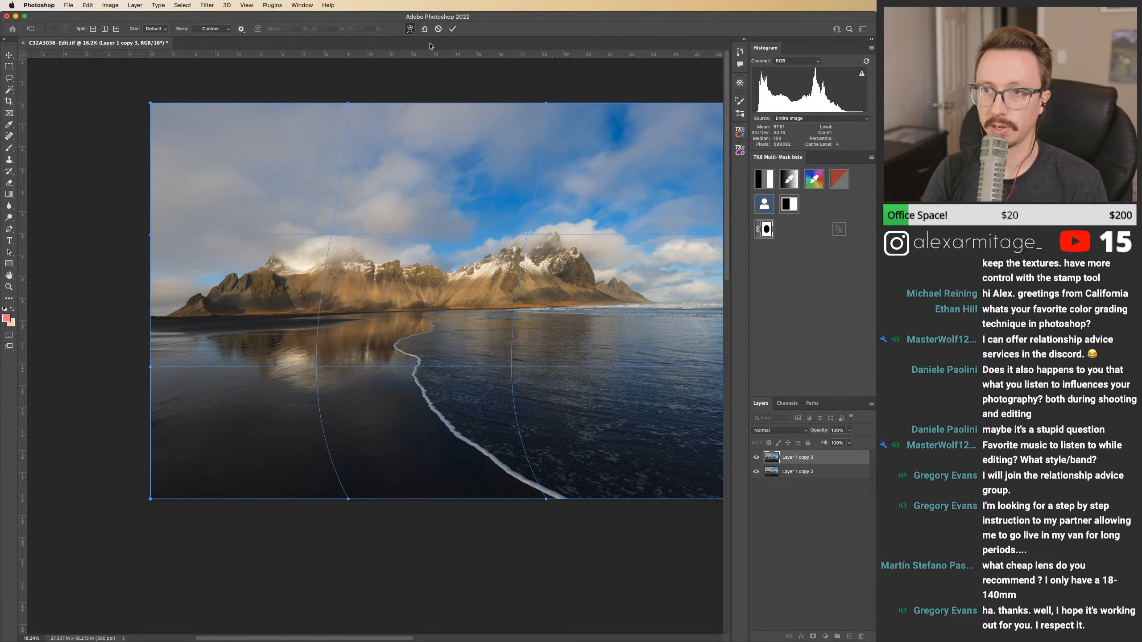
left_click(438, 29)
key("z")
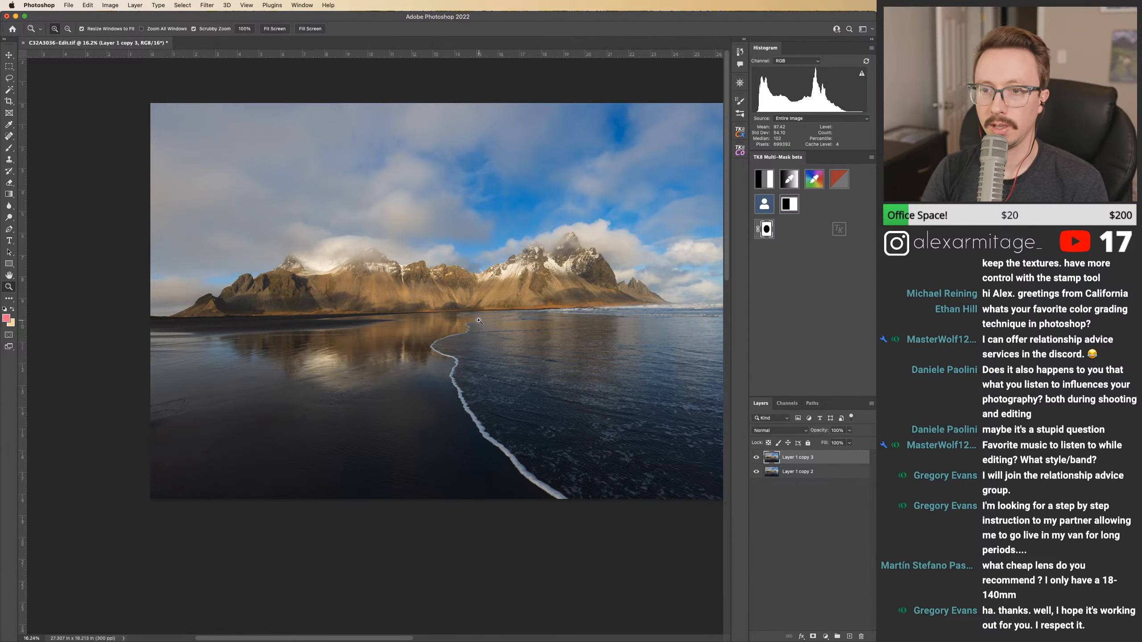
Step: Start a Perspective Warp on the duplicated layer and lay out a plane over the sky and mountains, aligning its lower corners with the shoreline
left_click(88, 5)
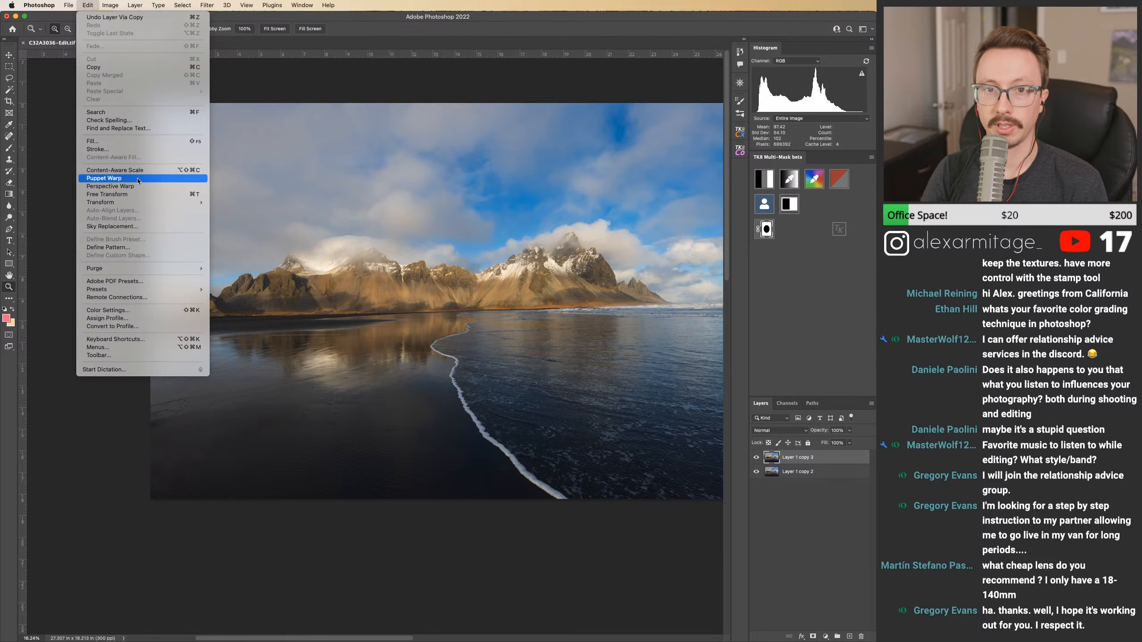
left_click(110, 185)
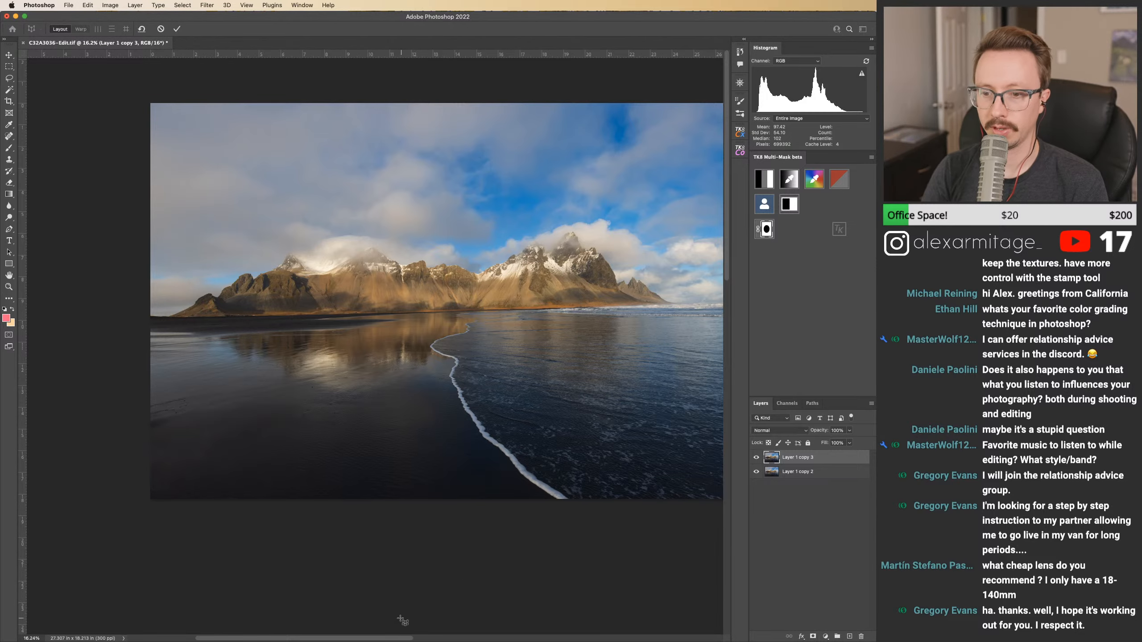
left_click_drag(377, 638, 495, 639)
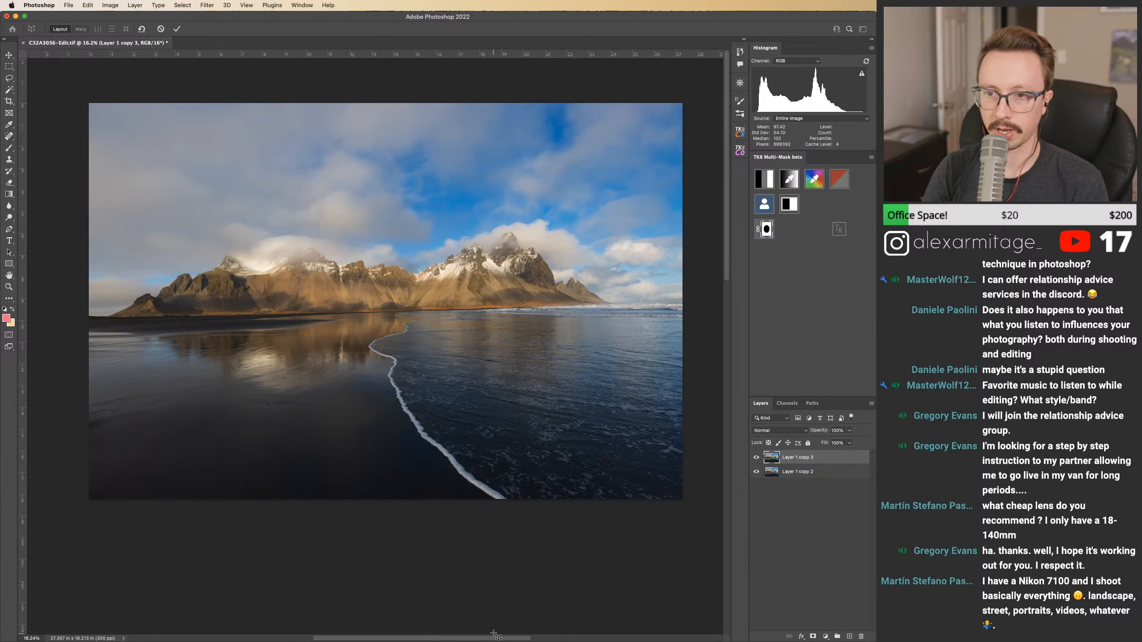
left_click_drag(72, 93, 640, 309)
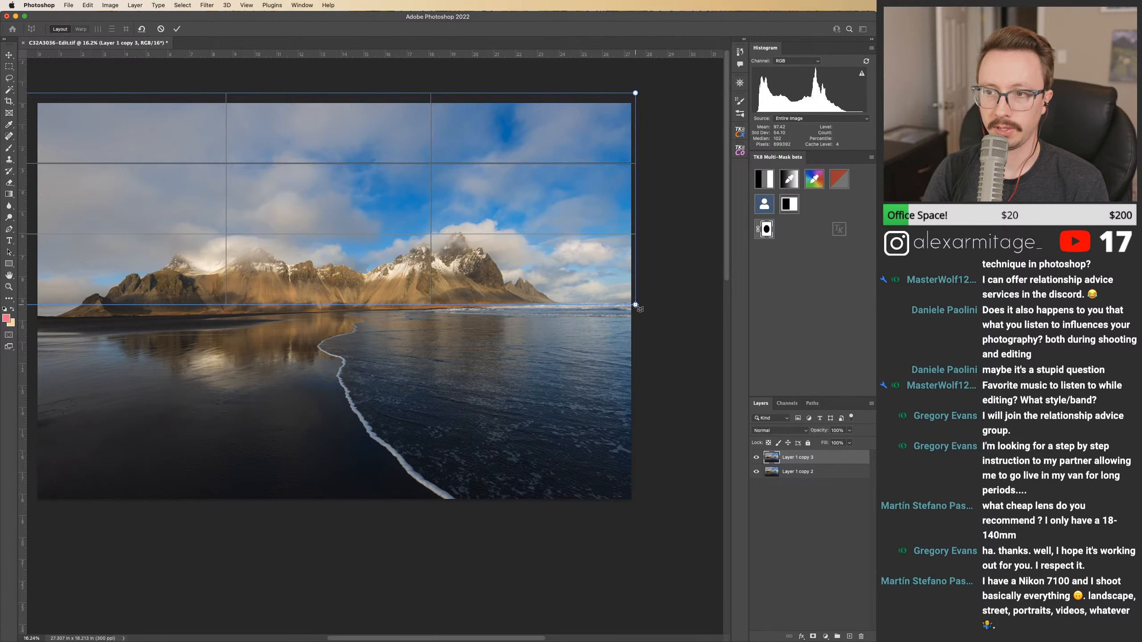
scroll(359, 306, "left", 5)
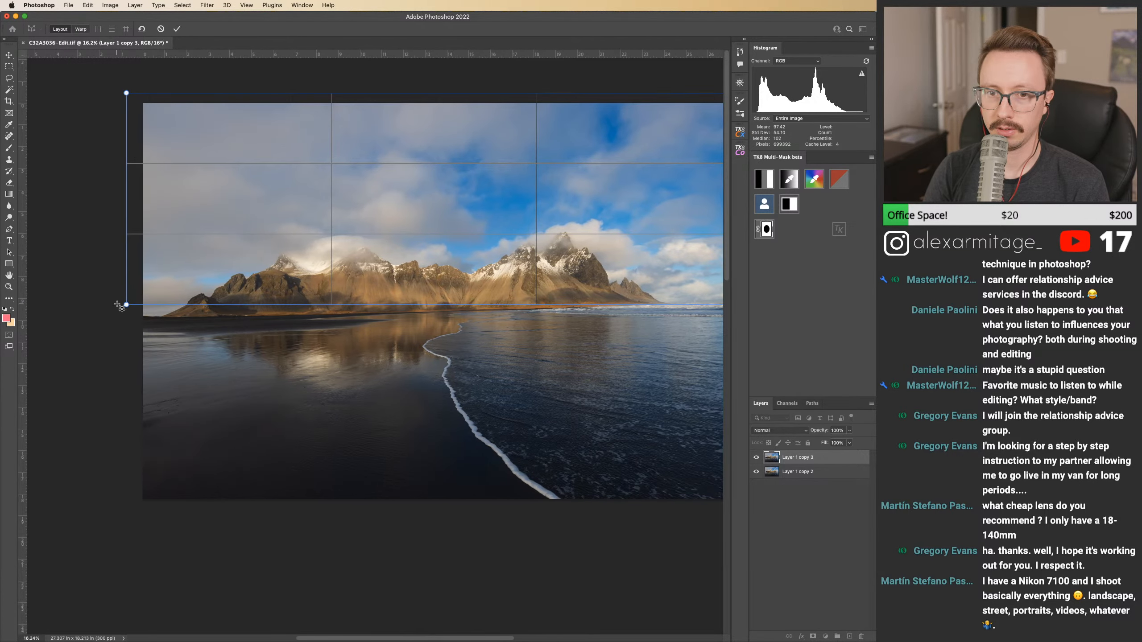
left_click_drag(126, 305, 129, 321)
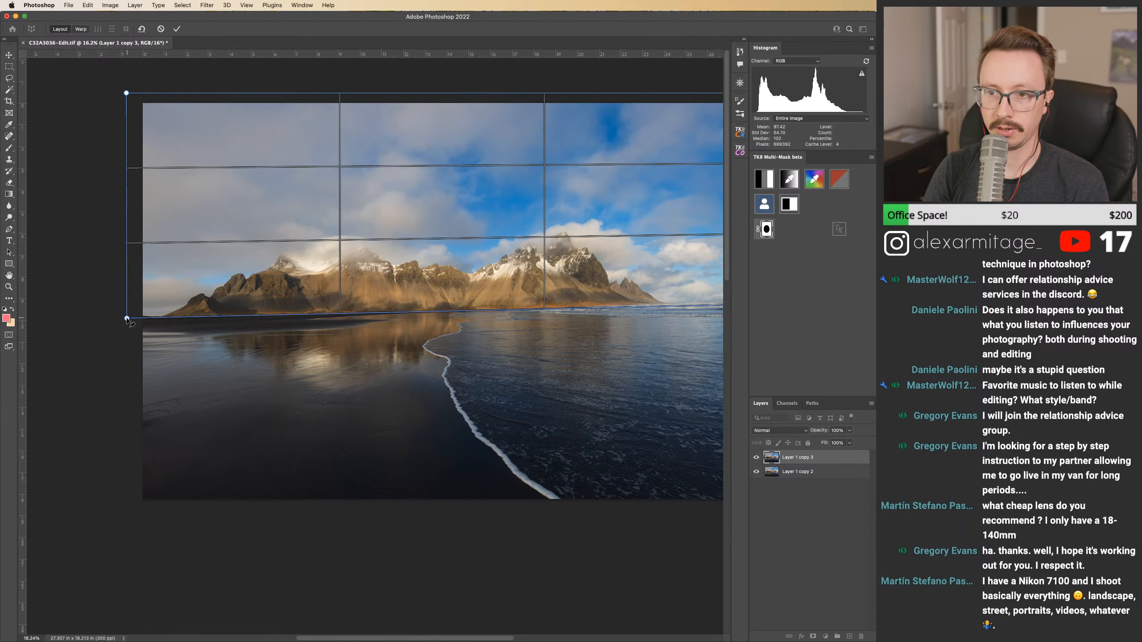
scroll(292, 342, "right", 3)
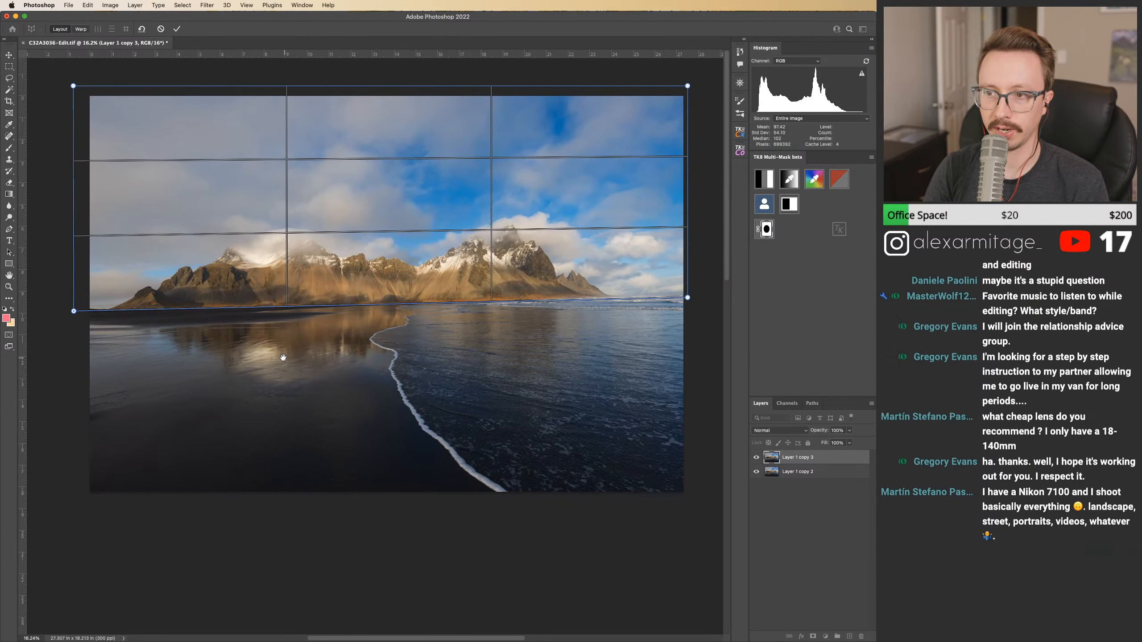
left_click_drag(688, 298, 687, 297)
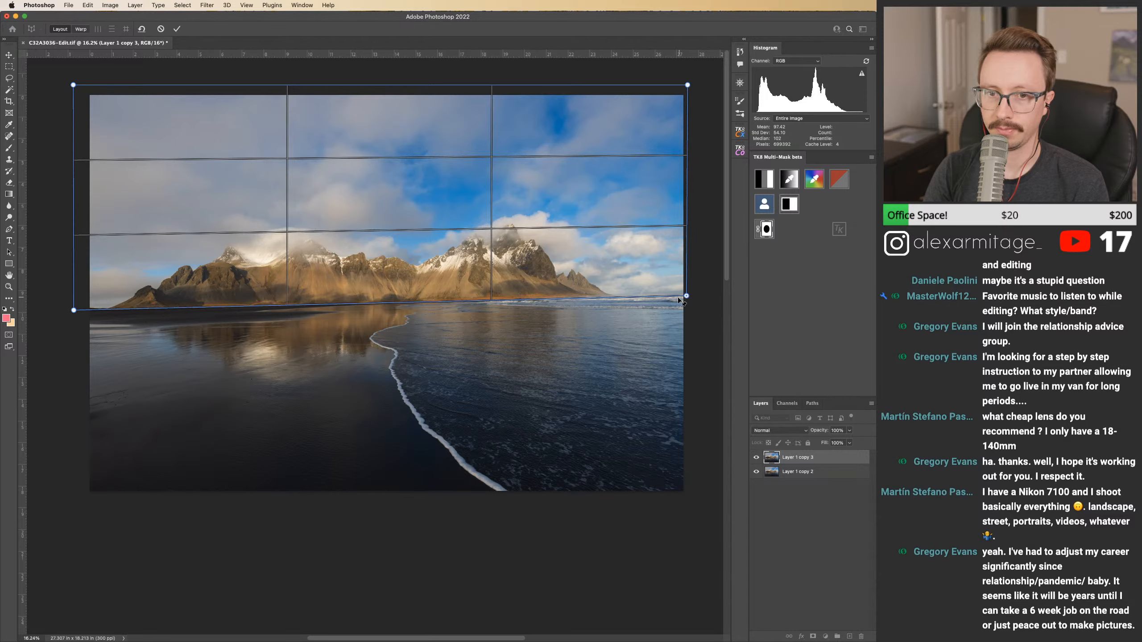
Step: Try to reshape the foreground by adding a second Perspective Warp plane over the beach and water and adjusting its upper corner, then cancel
left_click_drag(77, 499, 686, 296)
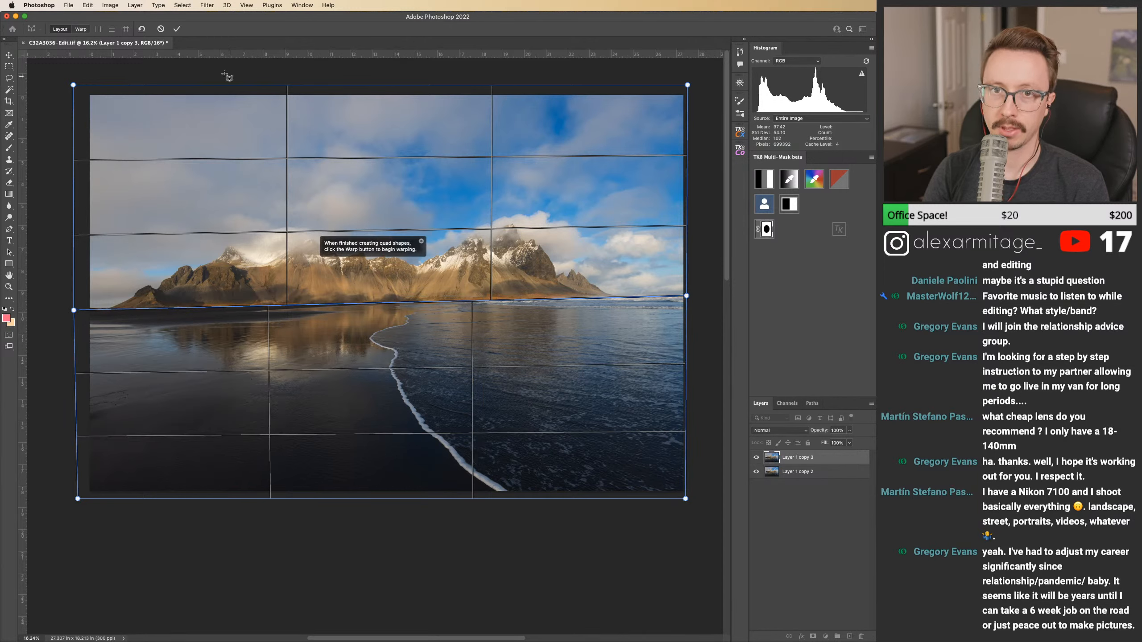
left_click(80, 29)
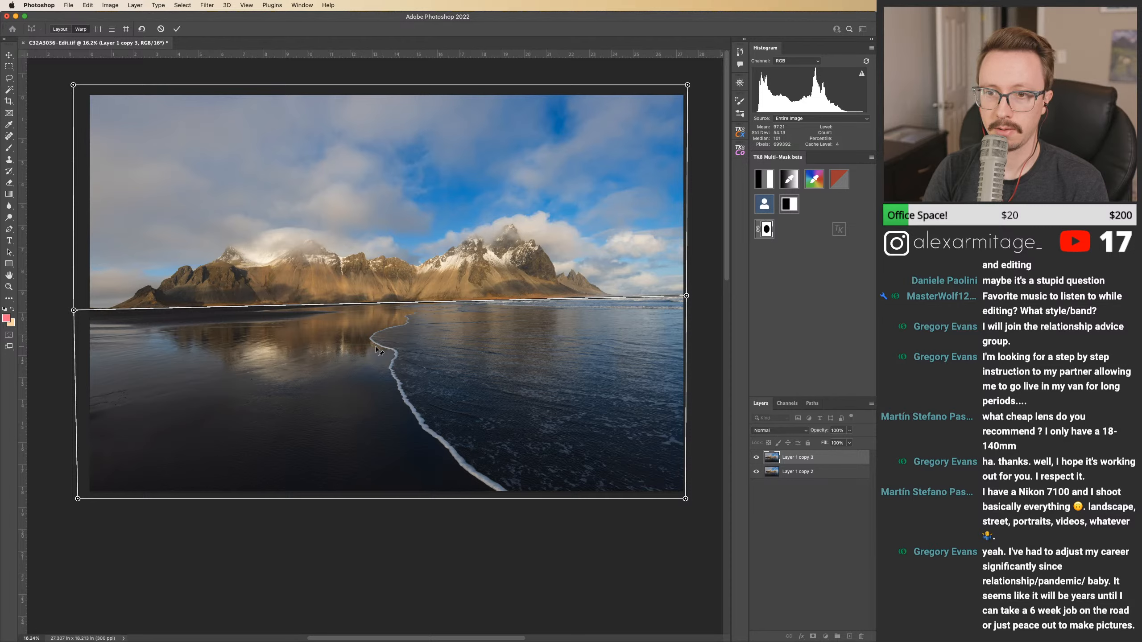
left_click(8, 55)
key("Escape")
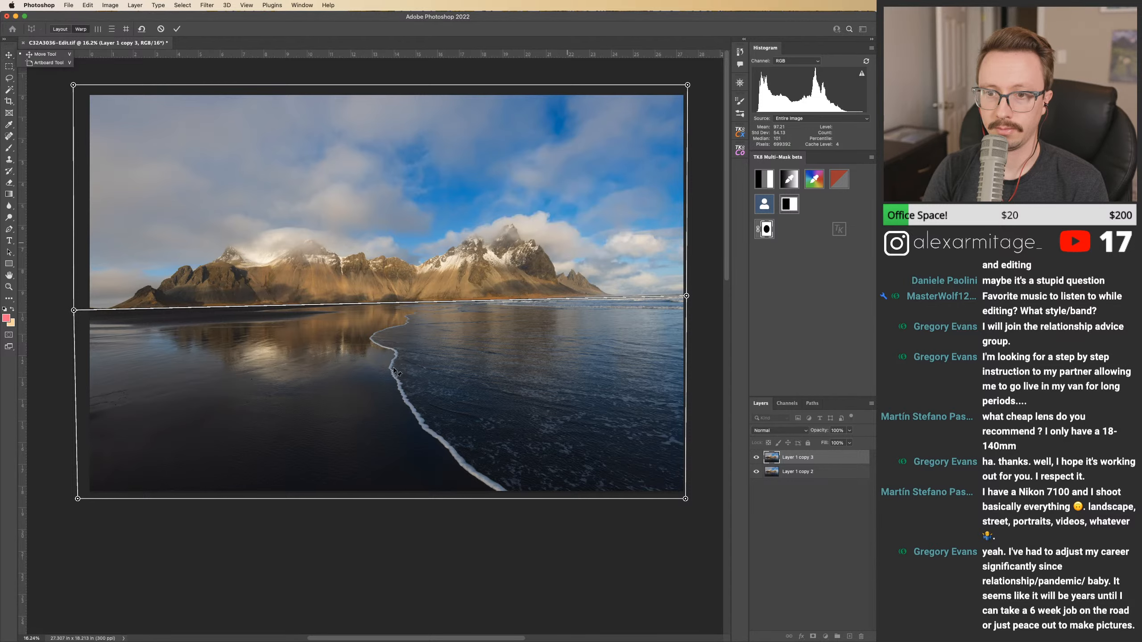
left_click_drag(73, 311, 71, 311)
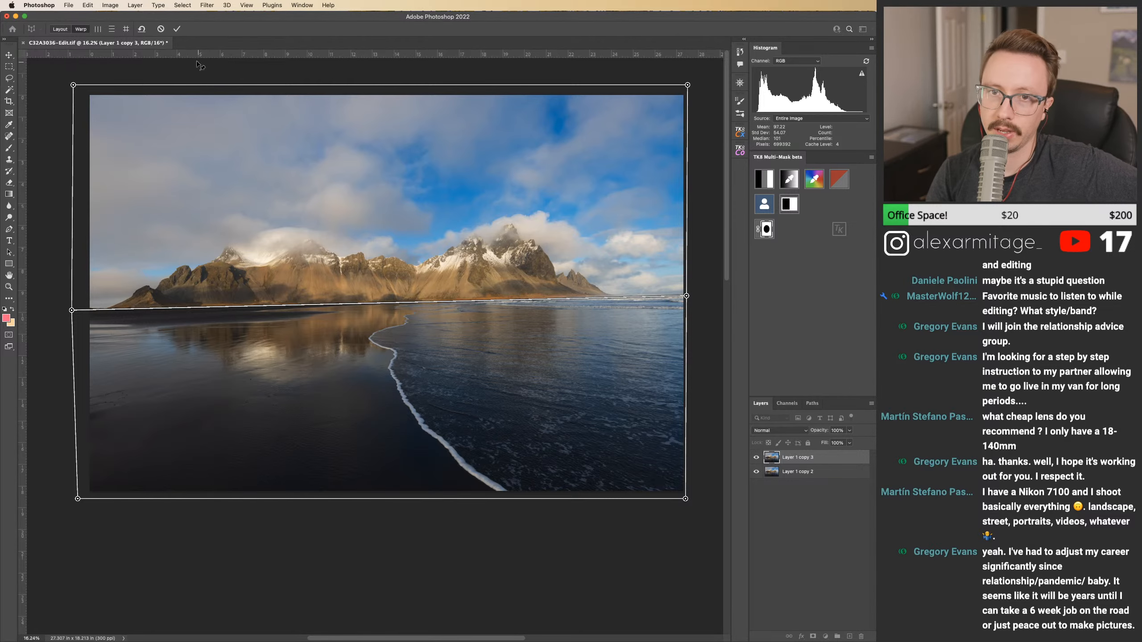
left_click(164, 29)
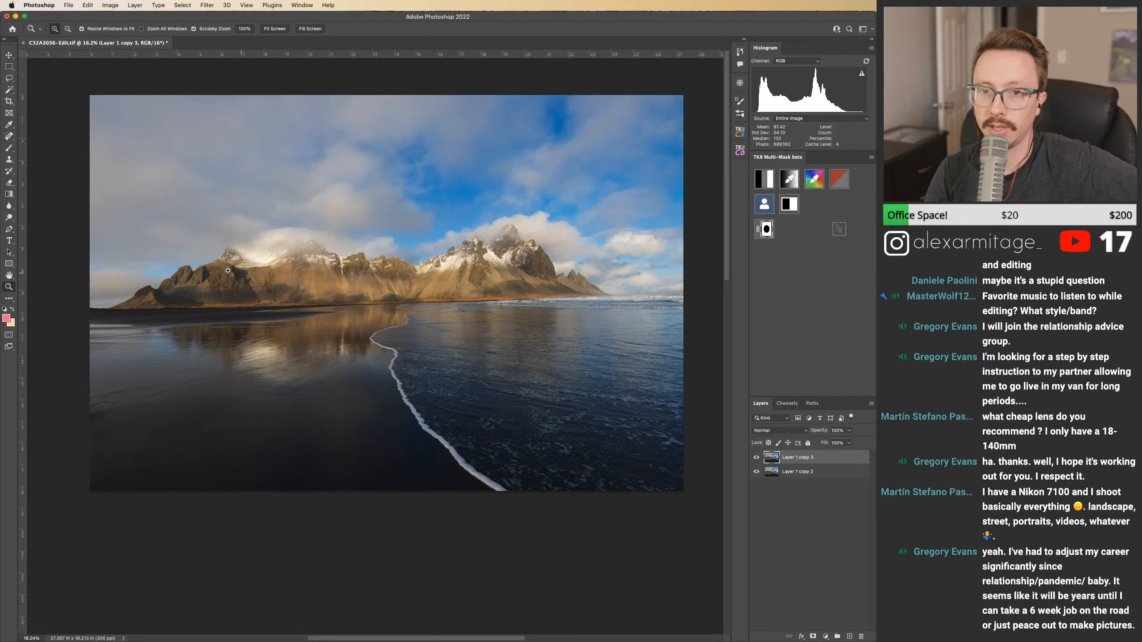
Step: Lasso the beach and water below the shoreline and copy the selection to a new layer
left_click(9, 67)
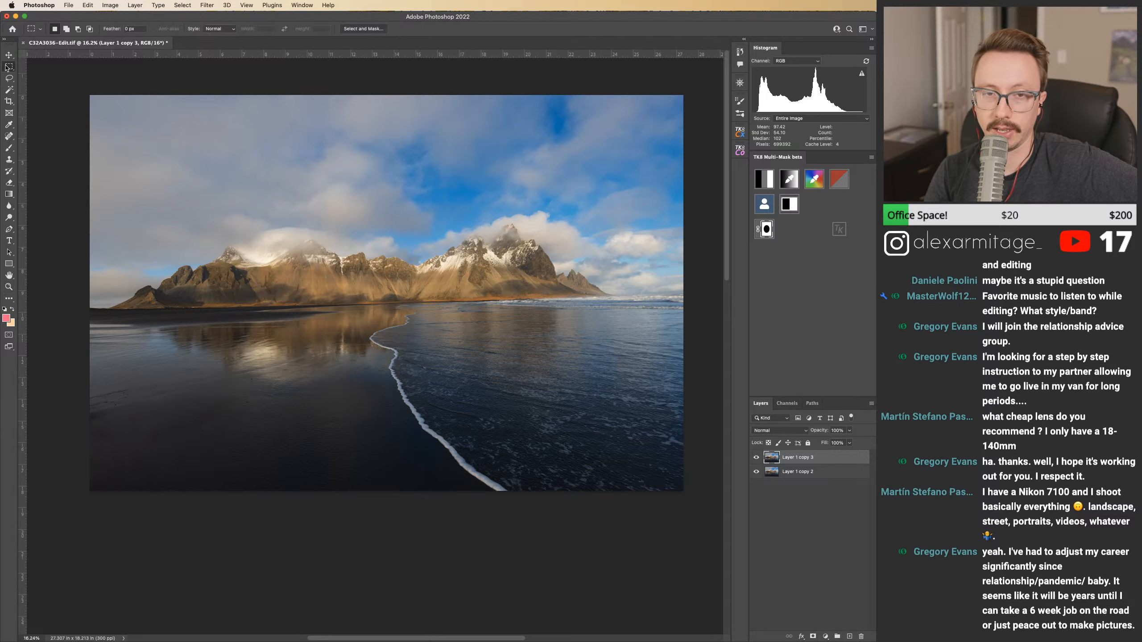
left_click(9, 78)
mouse_move(84, 310)
left_mouse_down()
mouse_move(640, 297)
mouse_move(742, 390)
mouse_move(722, 526)
mouse_move(71, 628)
left_mouse_up()
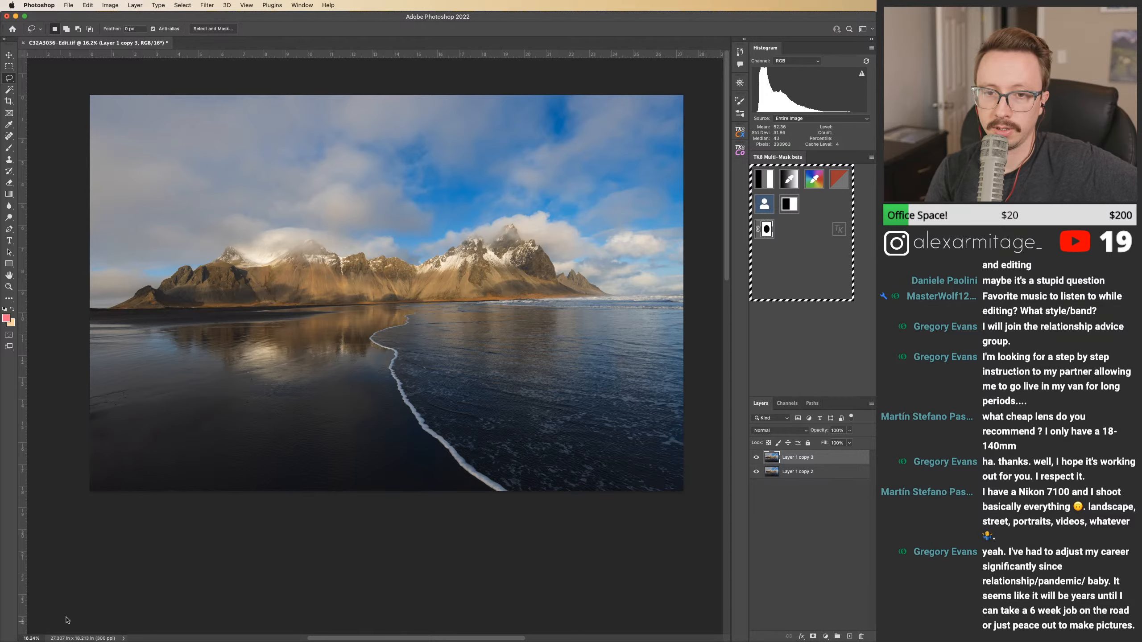
key("ctrl+j")
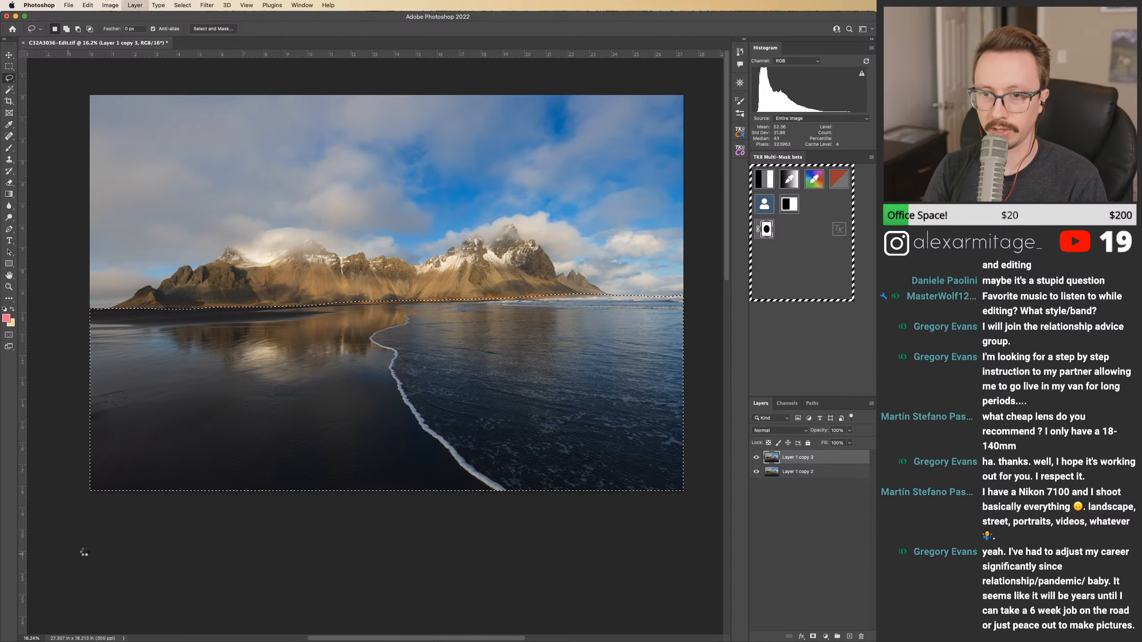
Step: Shift the foreground copy toward the photo's left side and stretch its right edge back to the photo's border, moving the foam line left
key("ctrl+t")
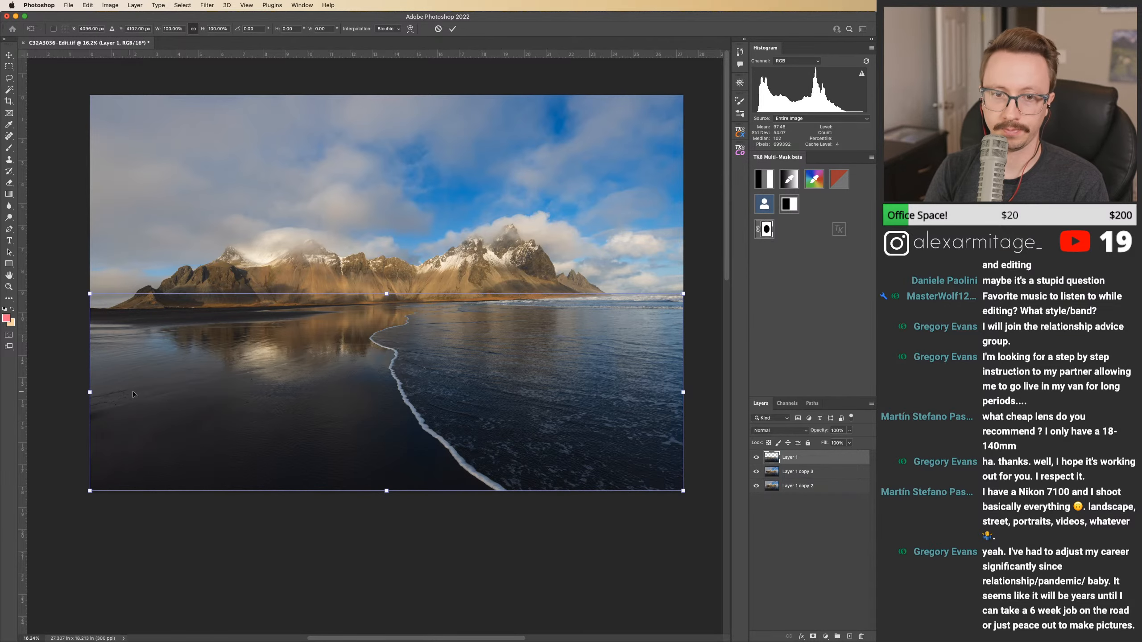
left_click_drag(150, 389, 124, 392)
left_click_drag(657, 391, 682, 392)
left_click_drag(371, 373, 351, 378)
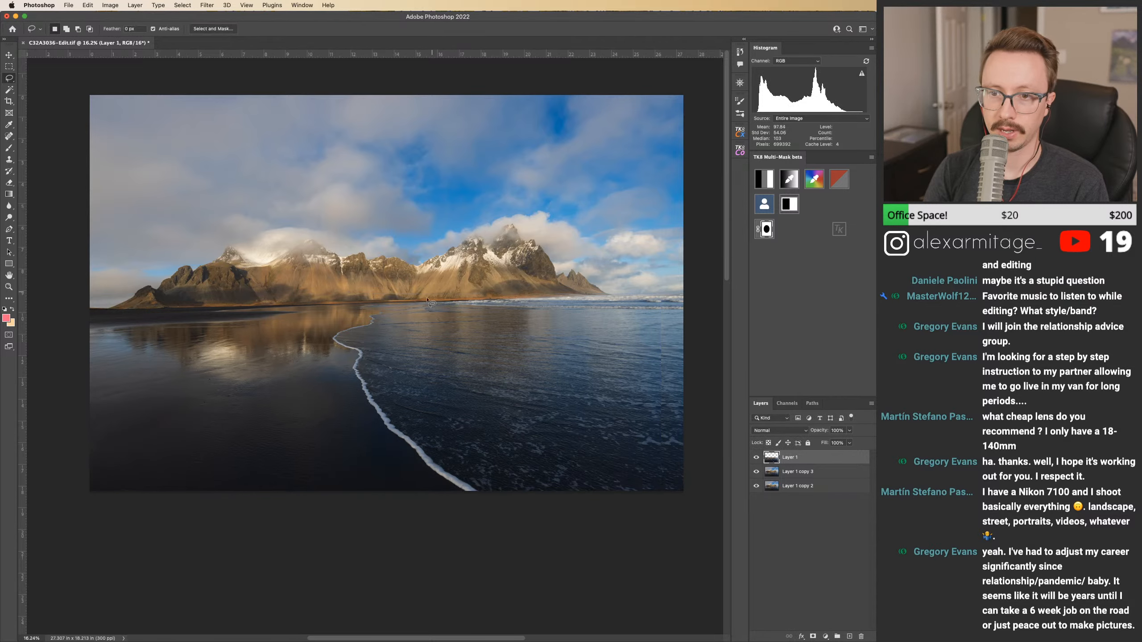
Step: Compare the photo with and without the shifted foreground layer, both close up and zoomed out
key("z")
left_click_drag(422, 301, 327, 332)
left_click(755, 457)
left_click(754, 458)
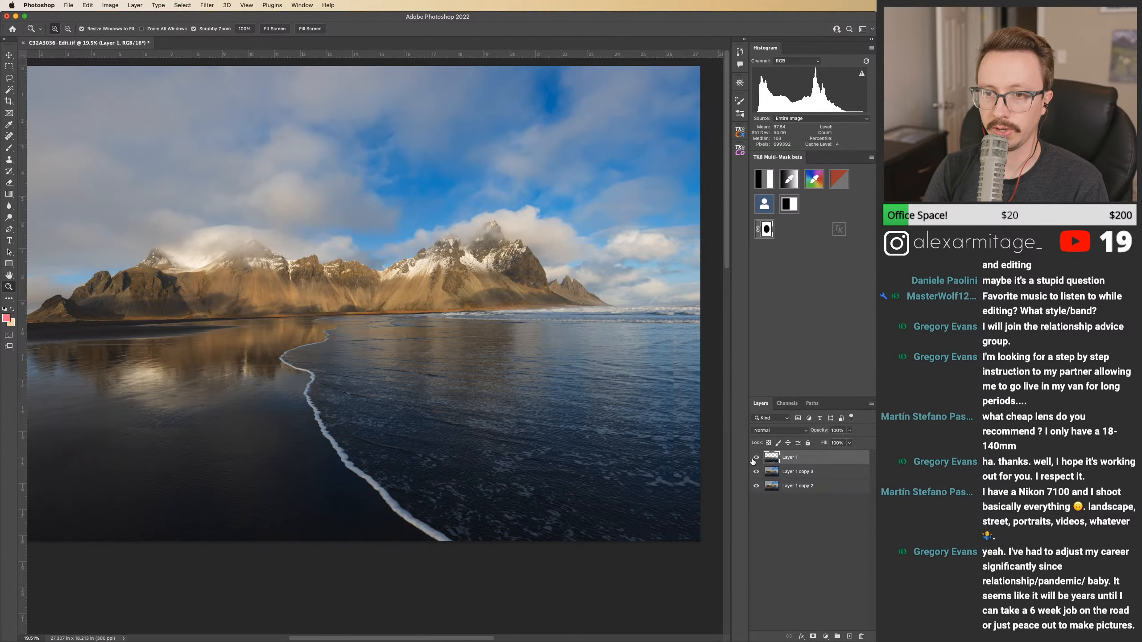
left_click(756, 458)
left_click(757, 458)
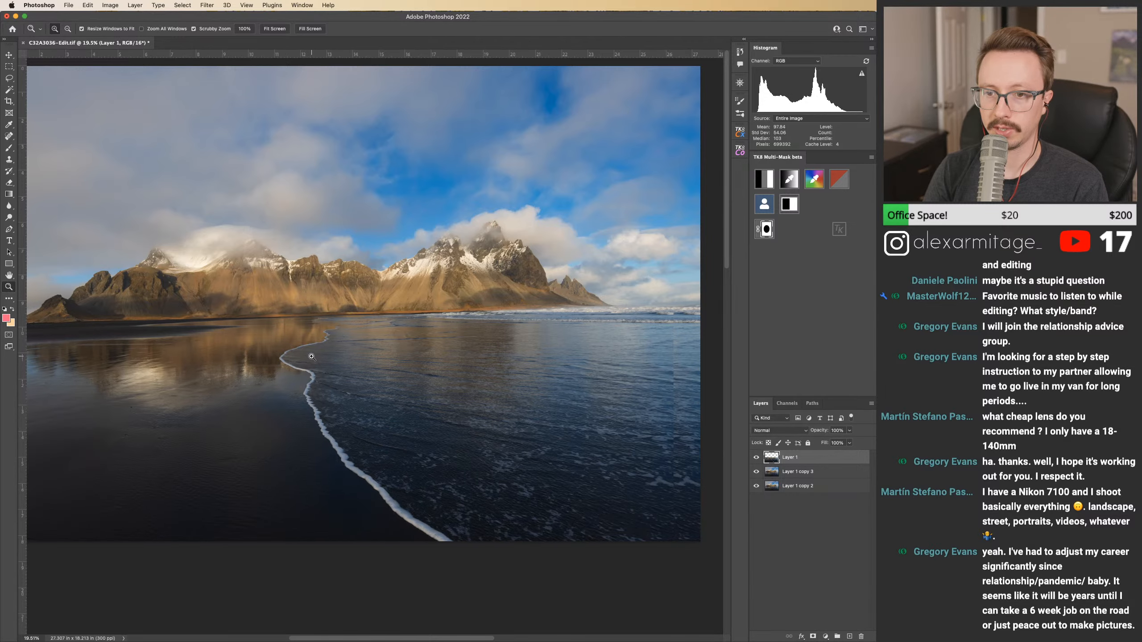
left_click_drag(441, 523, 421, 472)
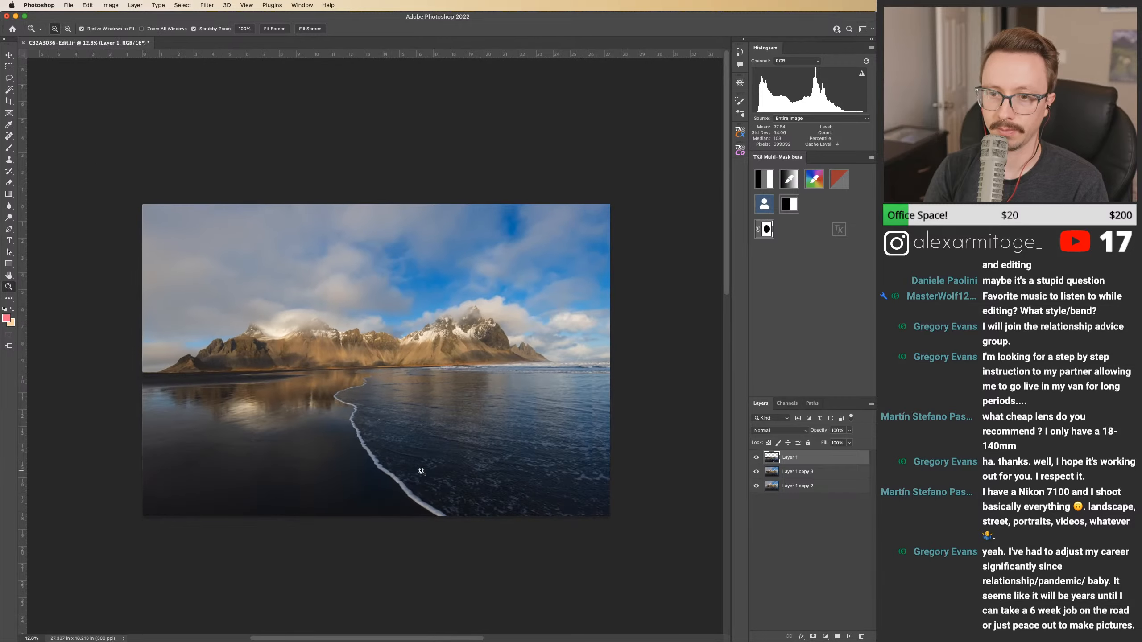
left_click(758, 458)
left_click(757, 458)
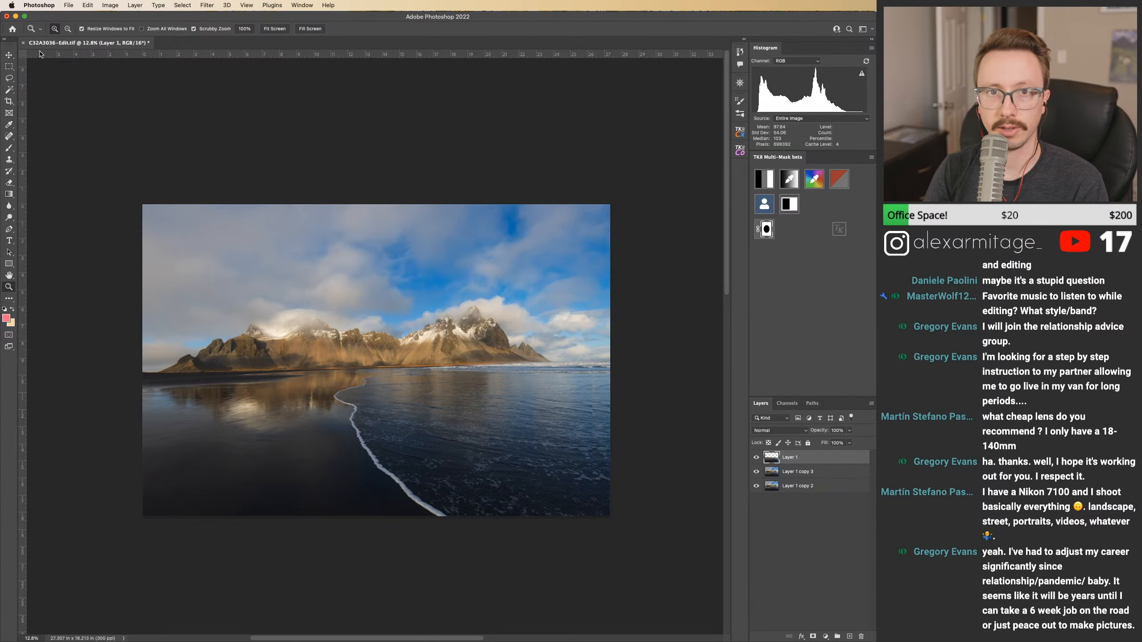
Step: Close C32A3036-Edit.tif without saving the foreground changes and return to Lightroom Classic
left_click(23, 43)
left_click(587, 238)
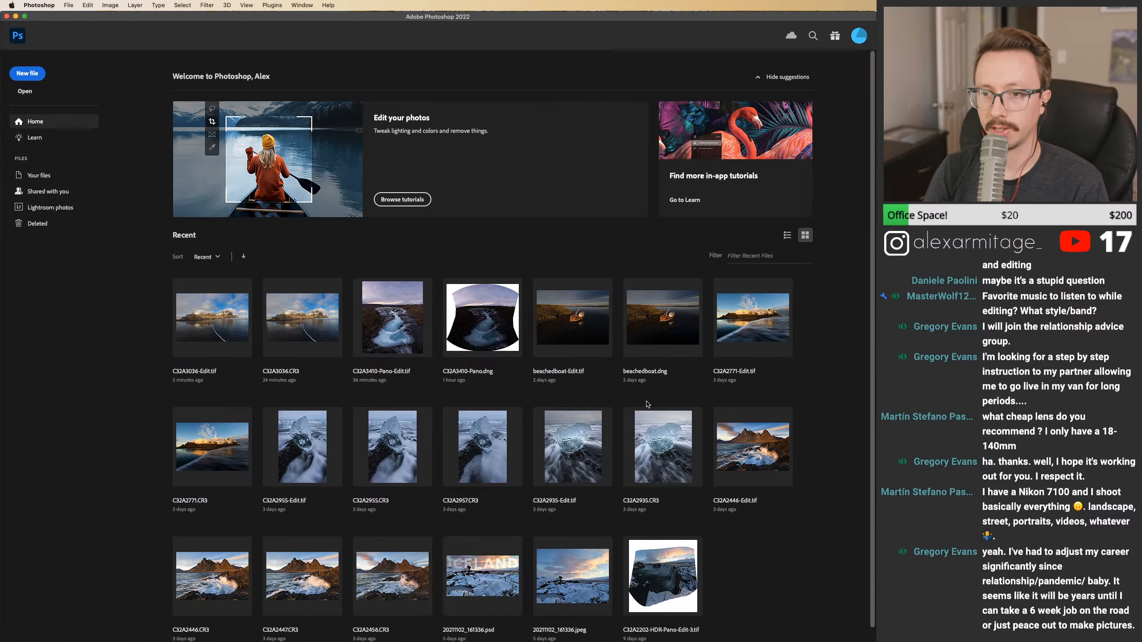
key("super+Tab")
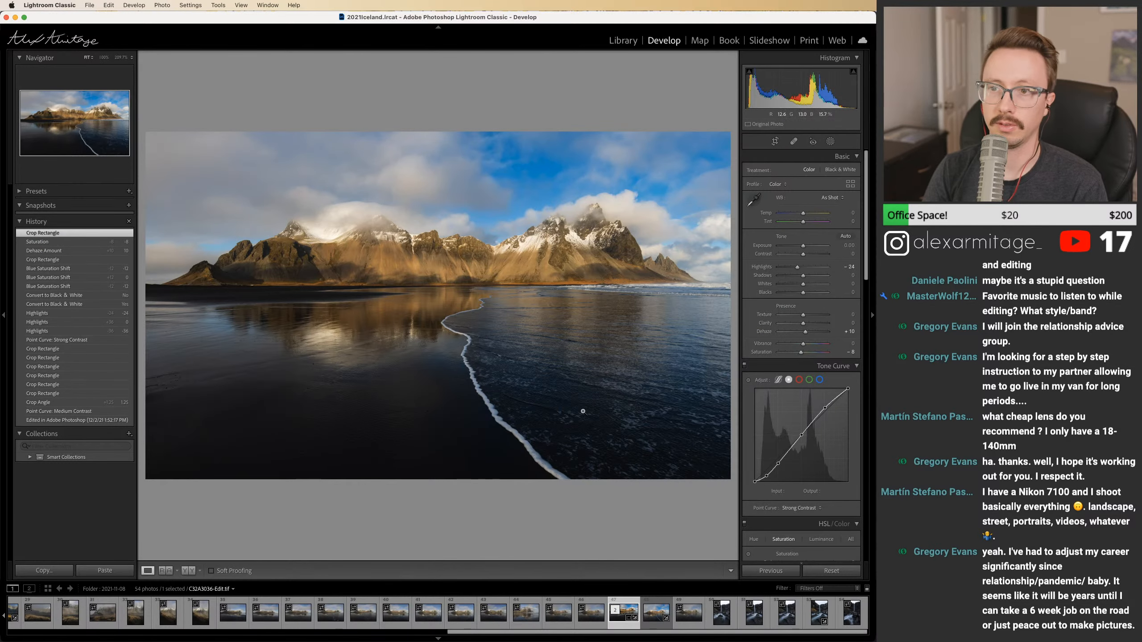
Step: Trim the photo's right edge slightly with the crop and close the crop tool
left_click(775, 142)
left_click_drag(705, 296, 697, 296)
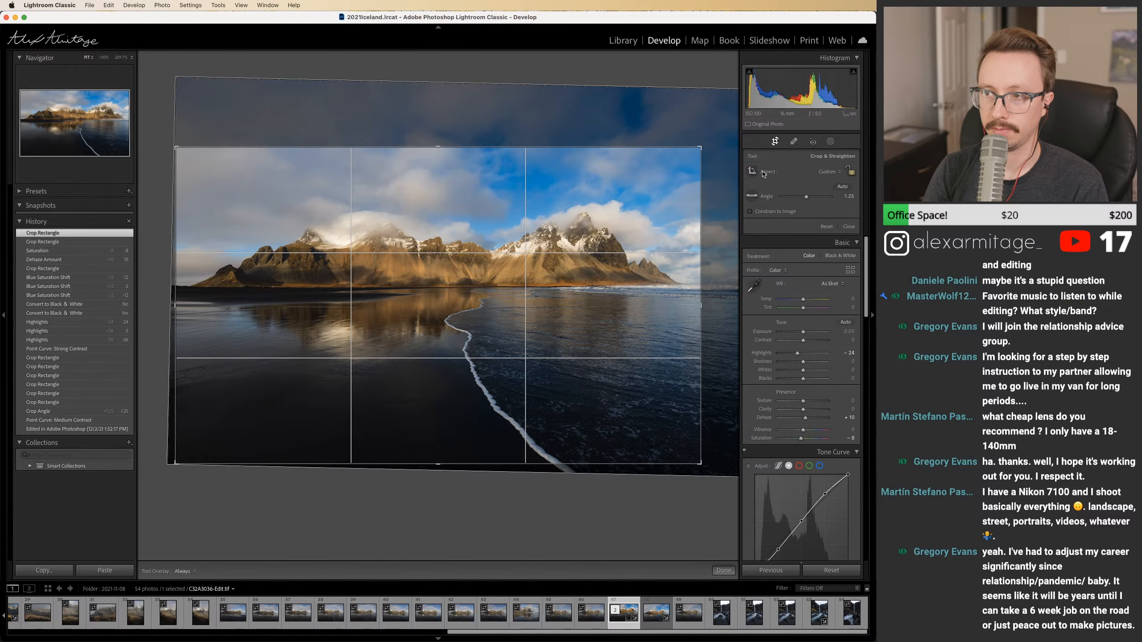
left_click(775, 142)
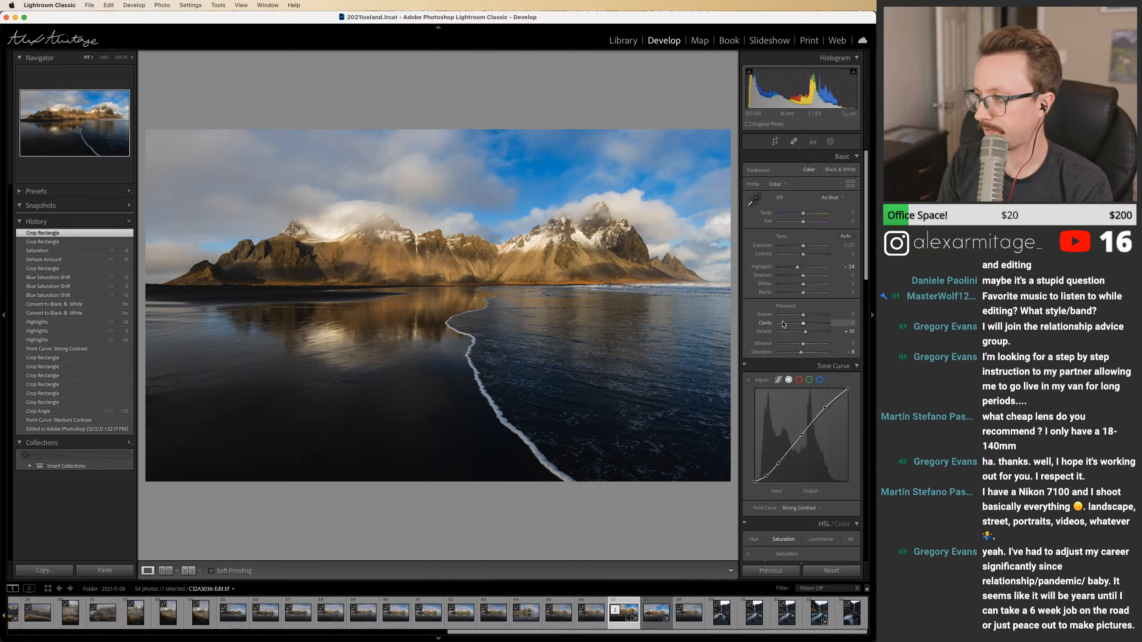
key("super+Tab")
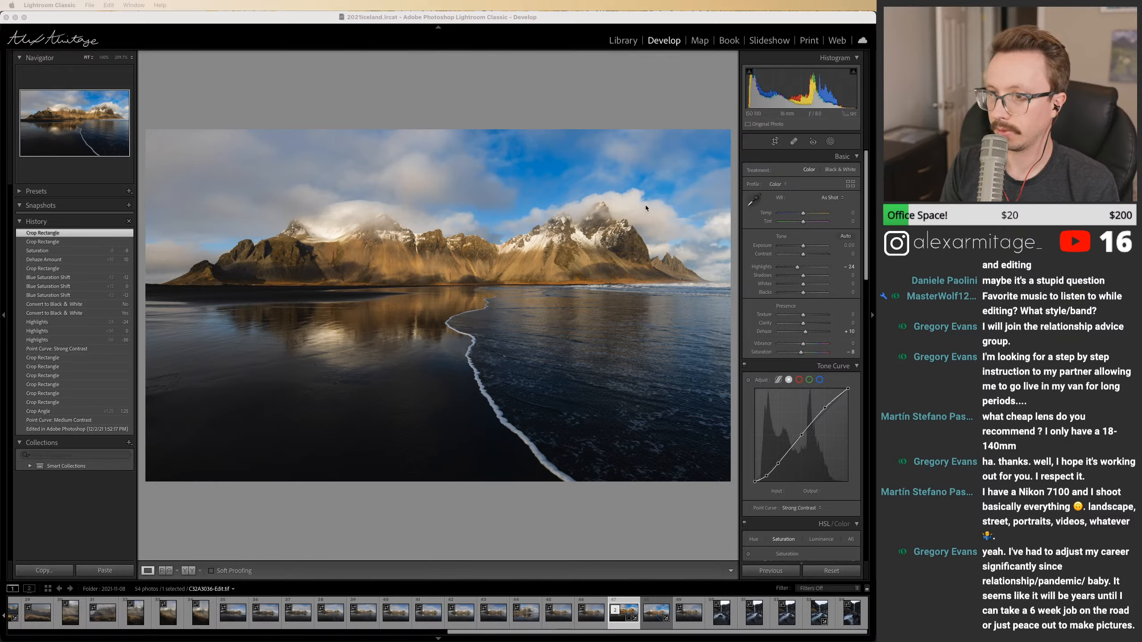
left_click(585, 29)
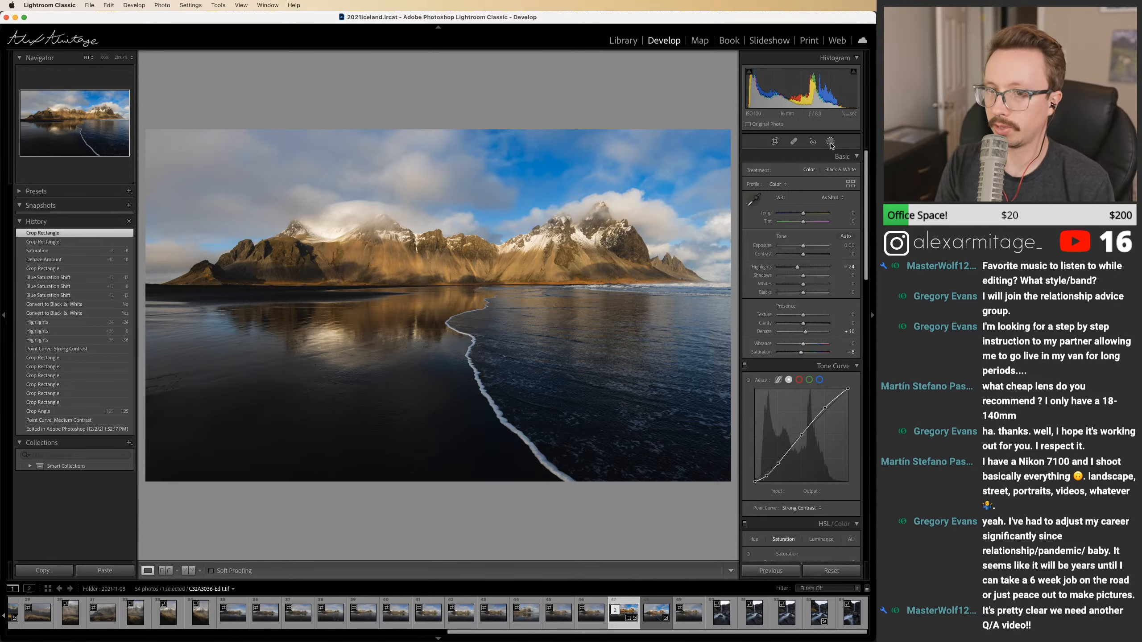
Step: Add a linear gradient mask covering the beach and water below the shoreline and show its overlay as White on Black
key("m")
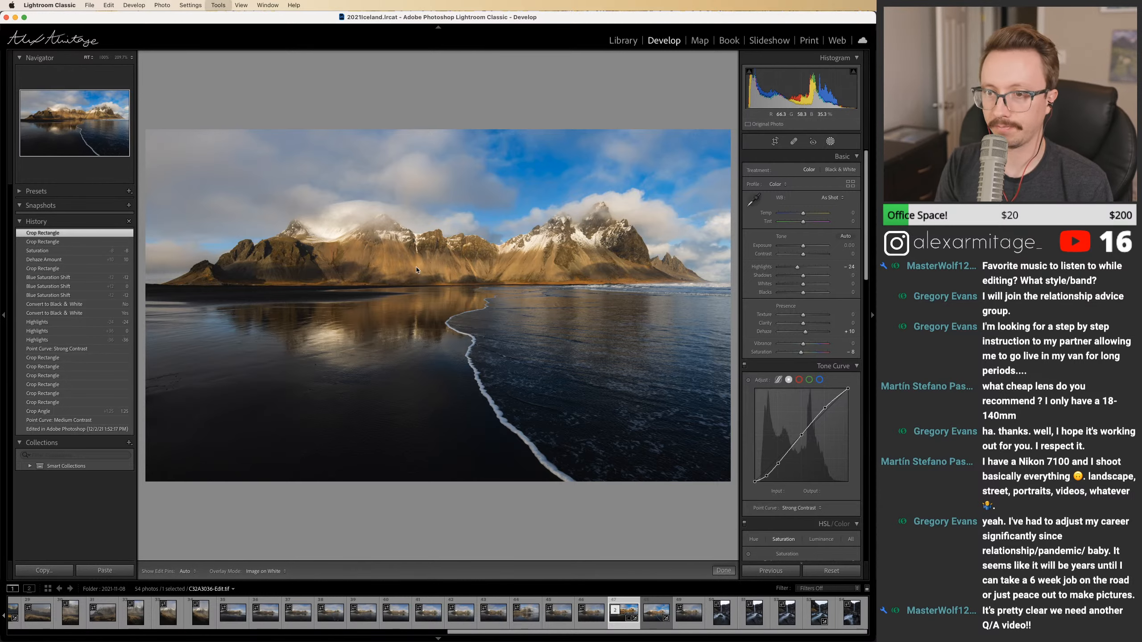
mouse_move(440, 280)
left_mouse_down()
mouse_move(442, 292)
mouse_move(444, 253)
mouse_move(445, 287)
left_mouse_up()
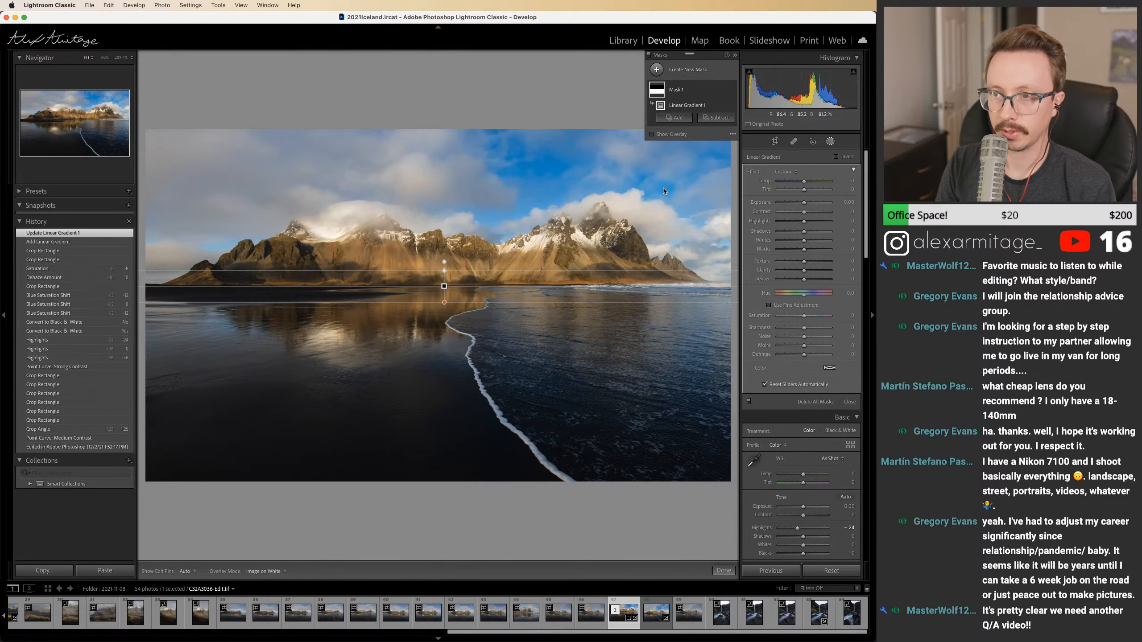
left_click(733, 134)
left_click(765, 187)
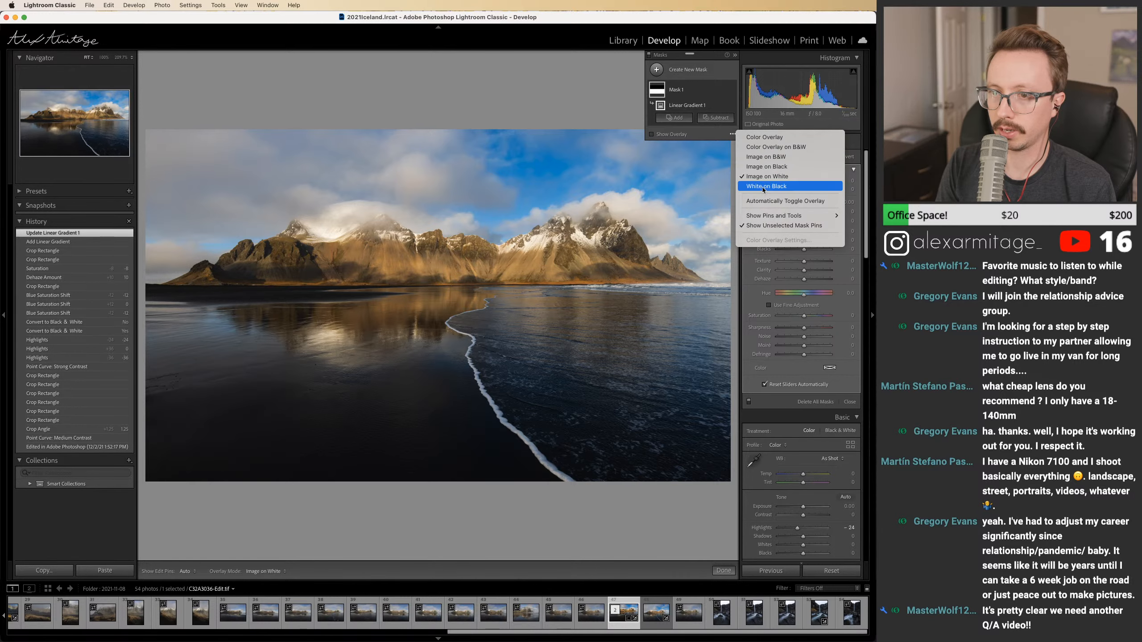
left_click(661, 135)
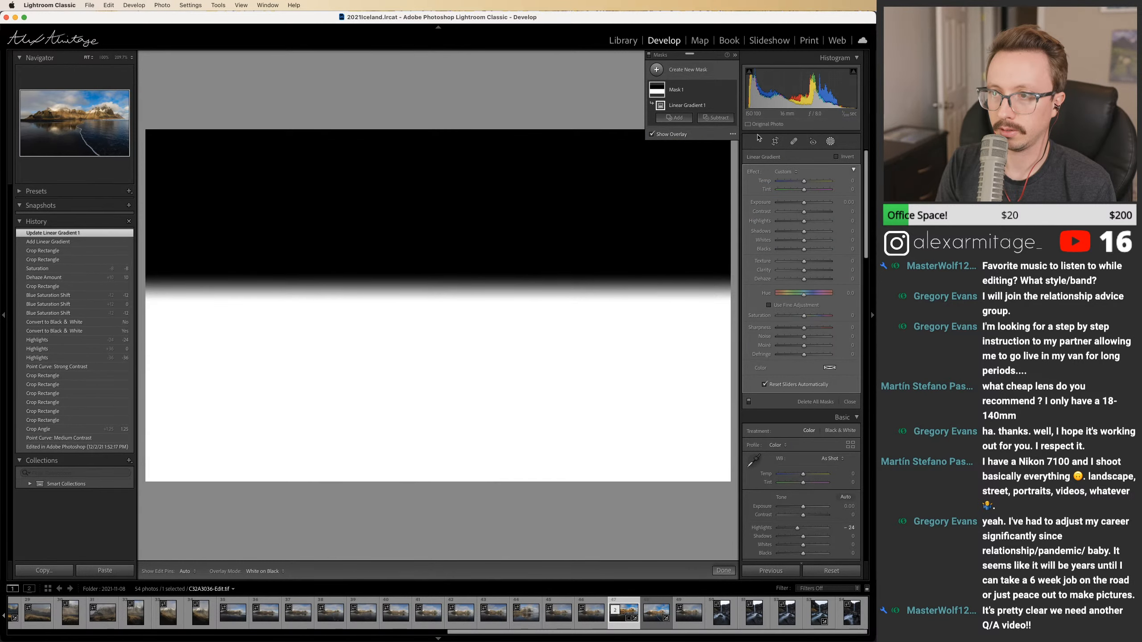
Step: Preview the mask overlay as Image on B&W, Image on Black and Color Overlay on B&W, return to Image on White and hide it
left_click(732, 134)
left_click(758, 162)
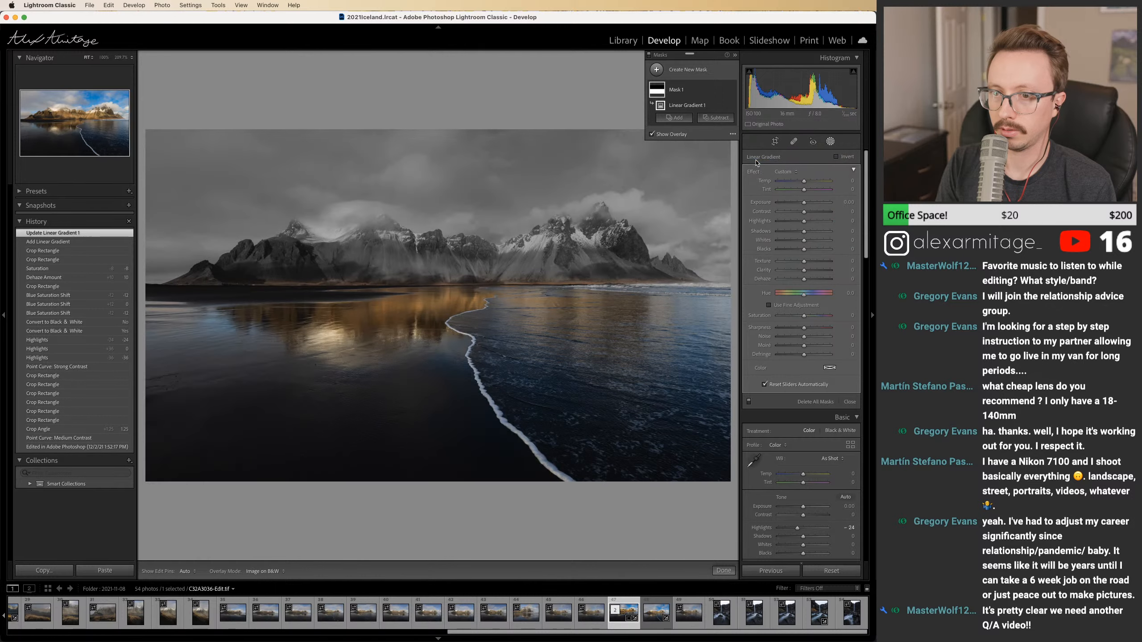
left_click(733, 135)
left_click(756, 169)
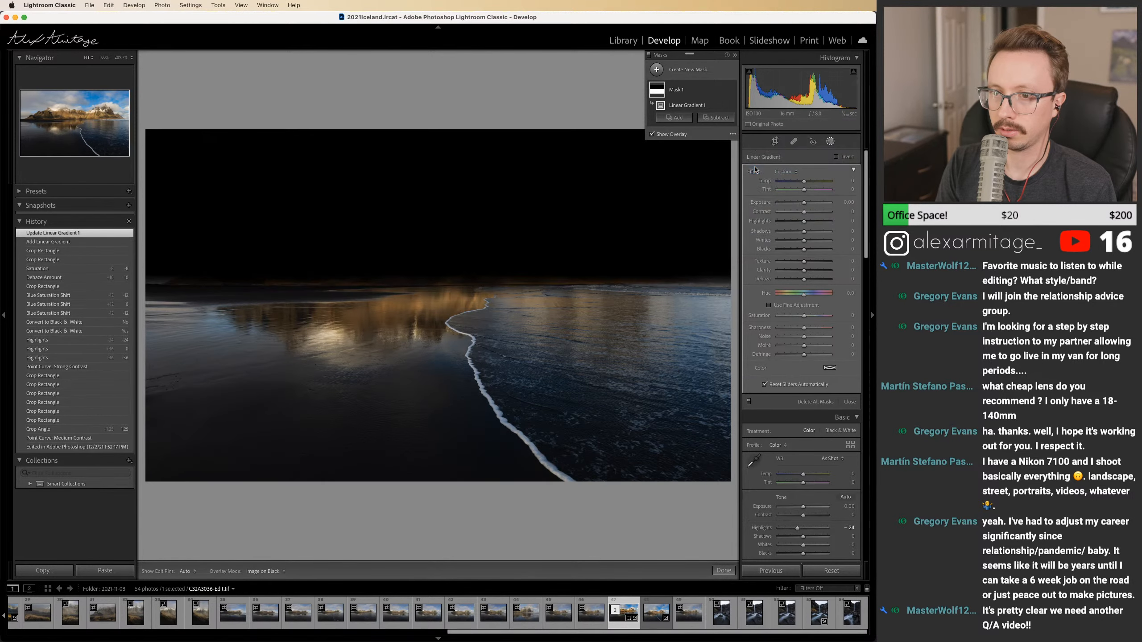
left_click(733, 134)
left_click(752, 149)
left_click(733, 134)
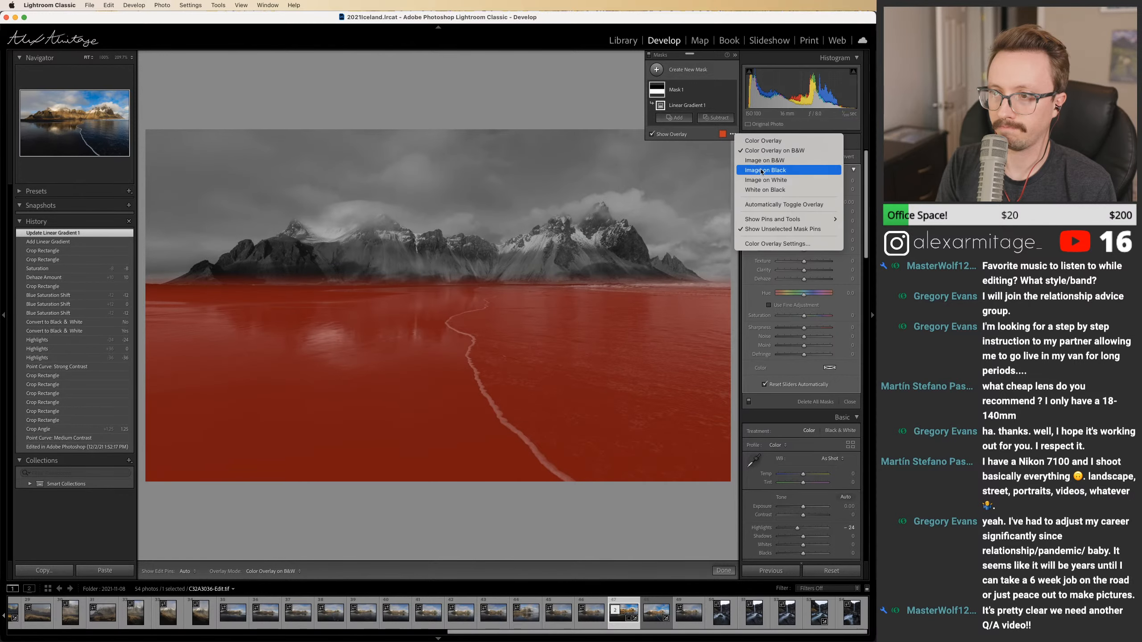
left_click(763, 179)
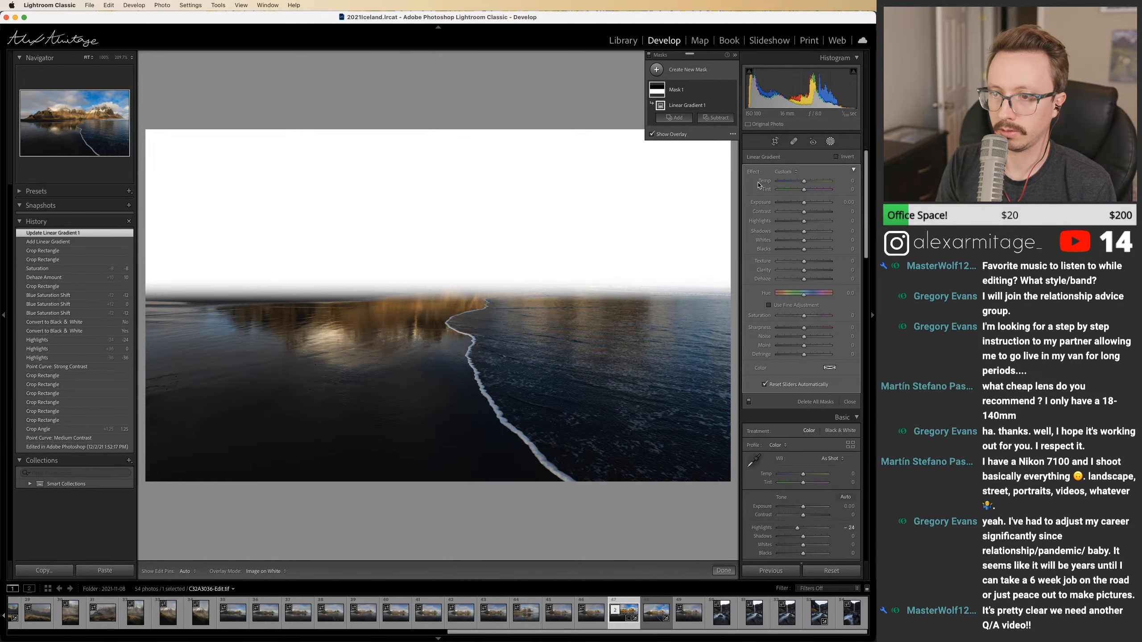
left_click(669, 135)
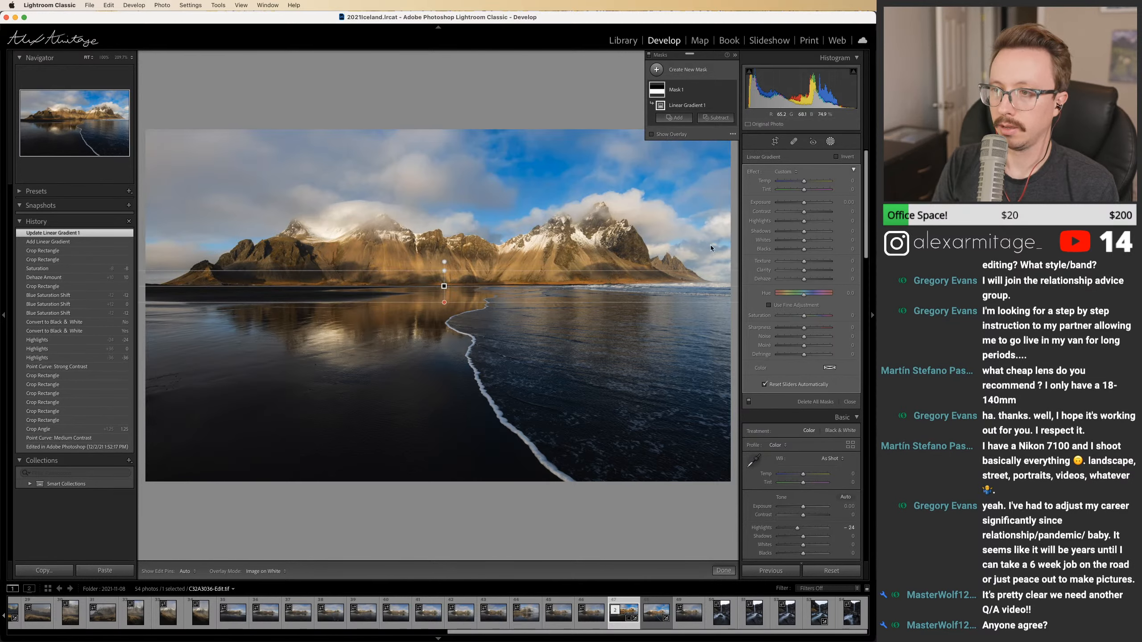
Step: Raise the Whites of the foreground gradient mask, resetting the first attempt for a gentler boost, and close masking
left_click_drag(813, 243, 821, 243)
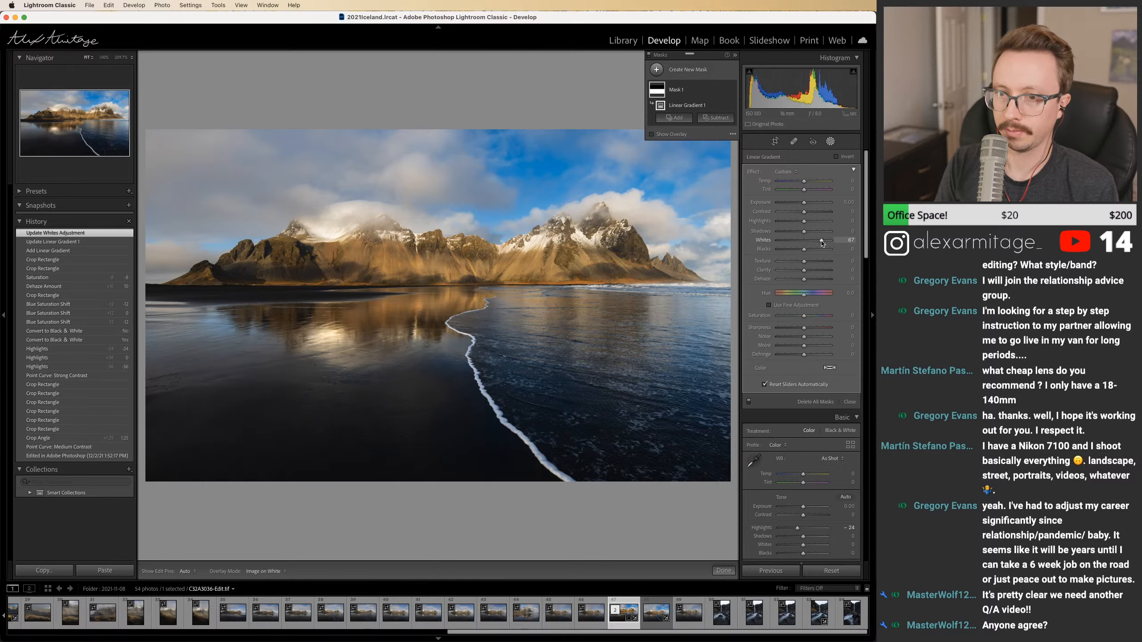
double_click(822, 242)
left_click_drag(813, 243, 816, 240)
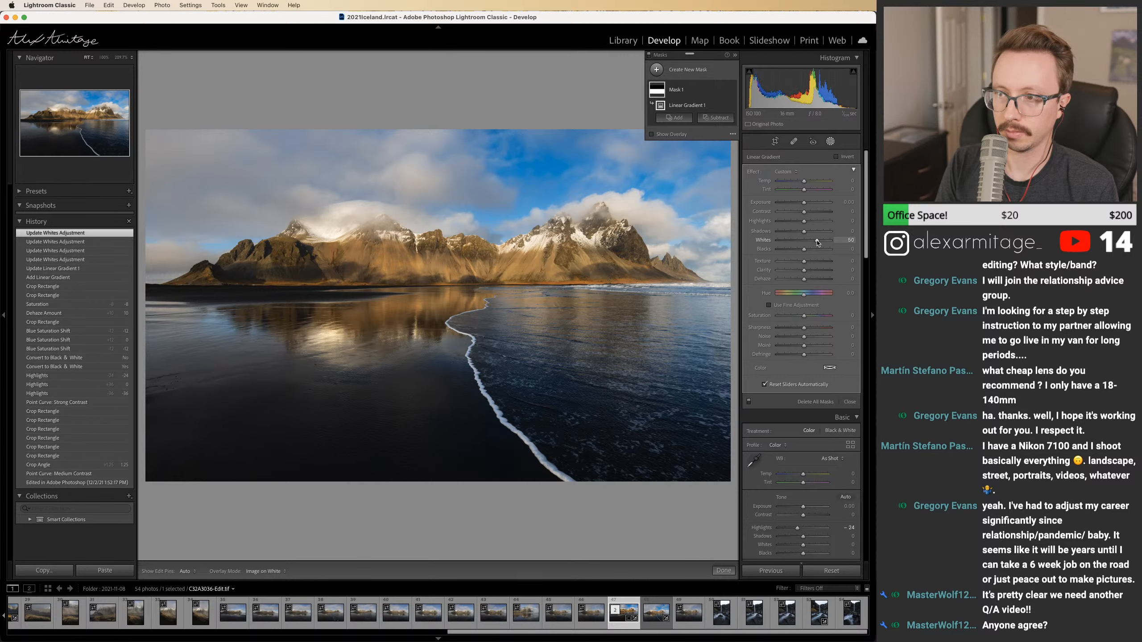
left_click(830, 142)
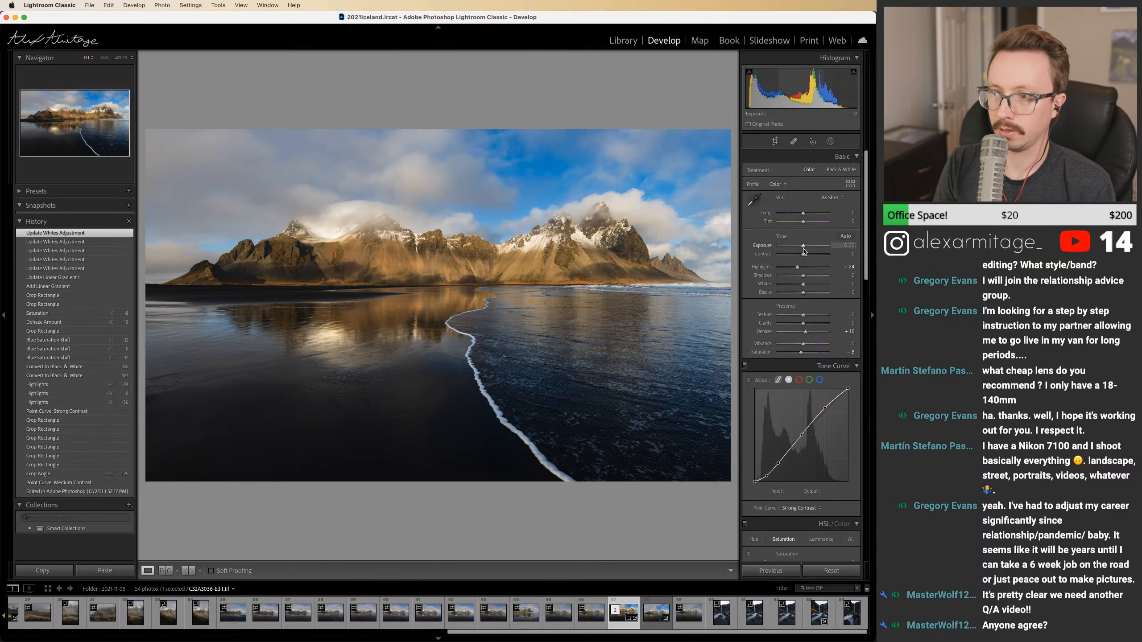
Step: Set the photo's overall Exposure to -0.16 and crop a strip of foreground off the bottom
left_click_drag(804, 249, 802, 249)
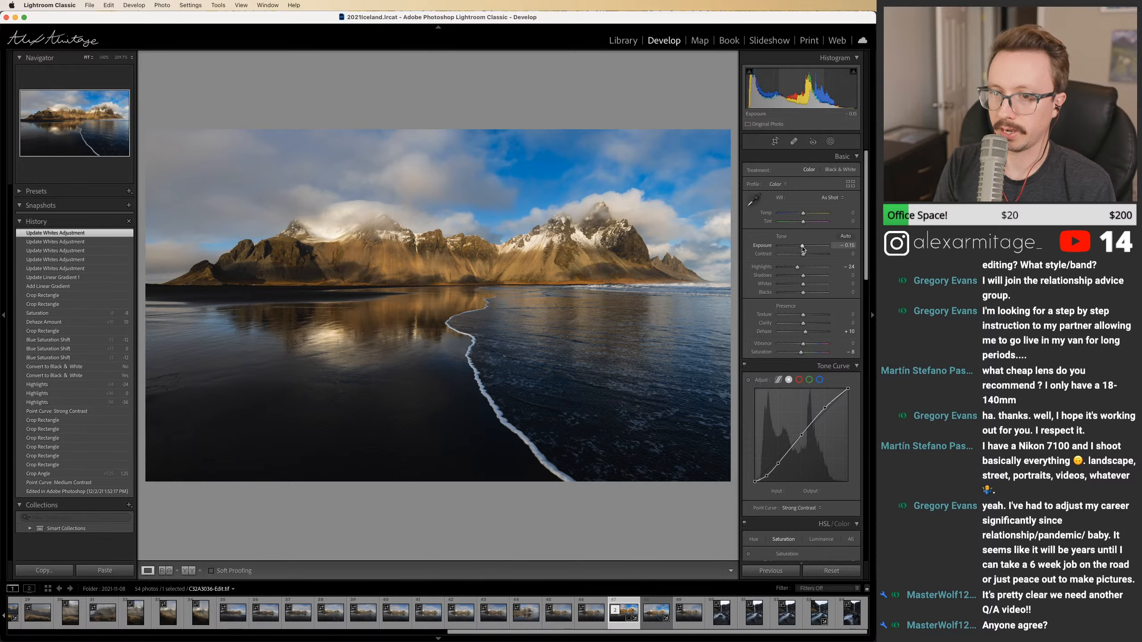
key("r")
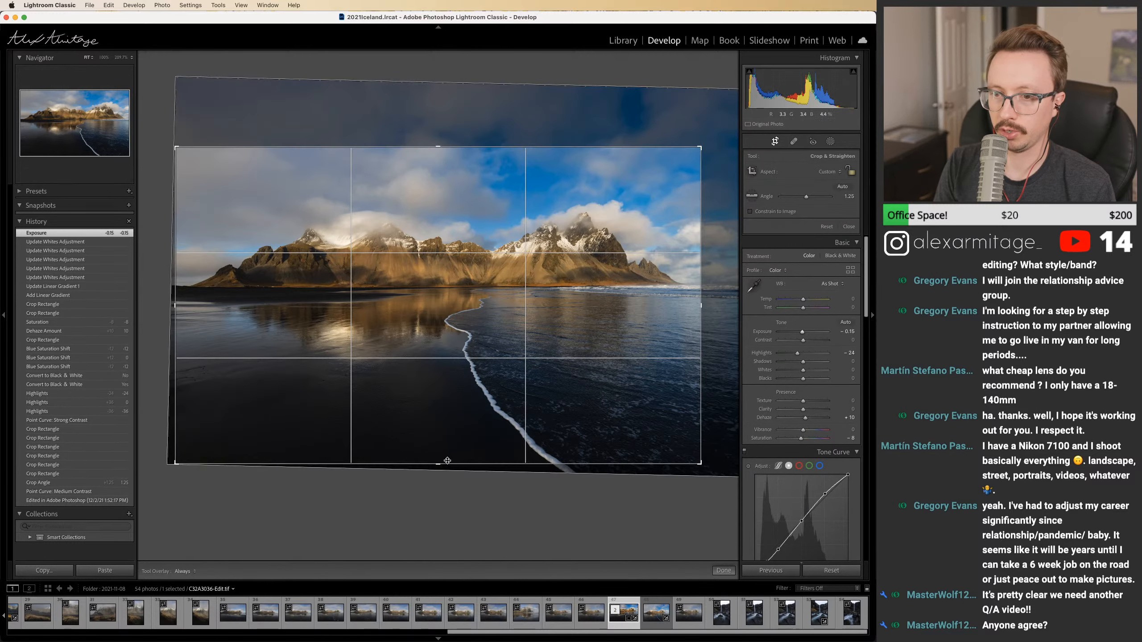
left_click_drag(447, 457, 447, 448)
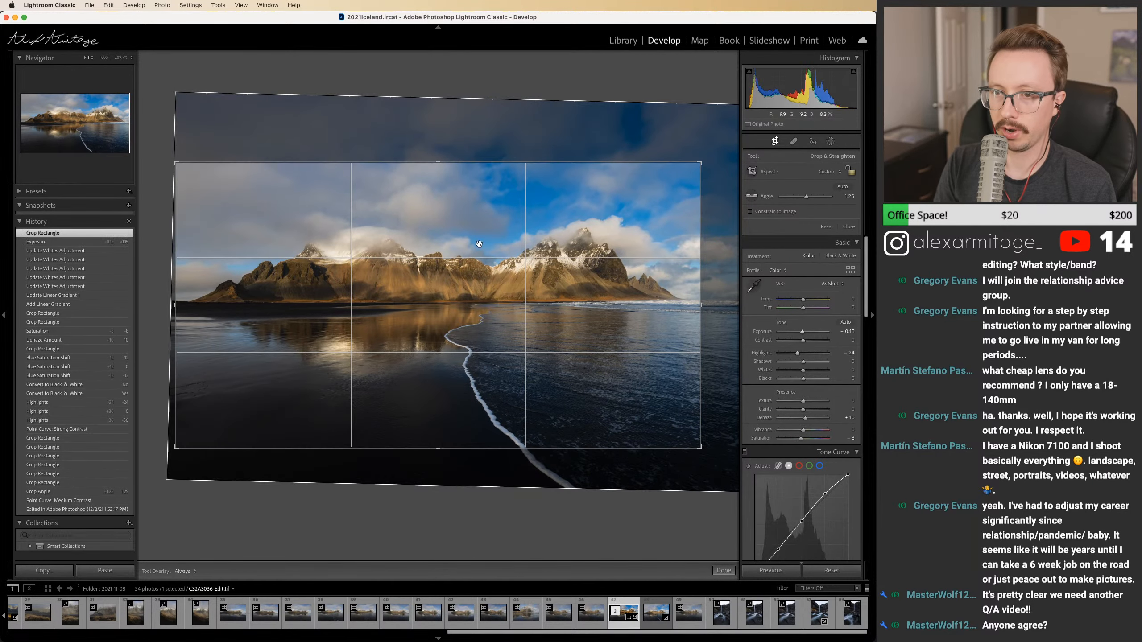
Step: Expand the photo's crop to include more sky above the mountains and more foreground below, refining both edges
left_click(774, 141)
left_click(774, 141)
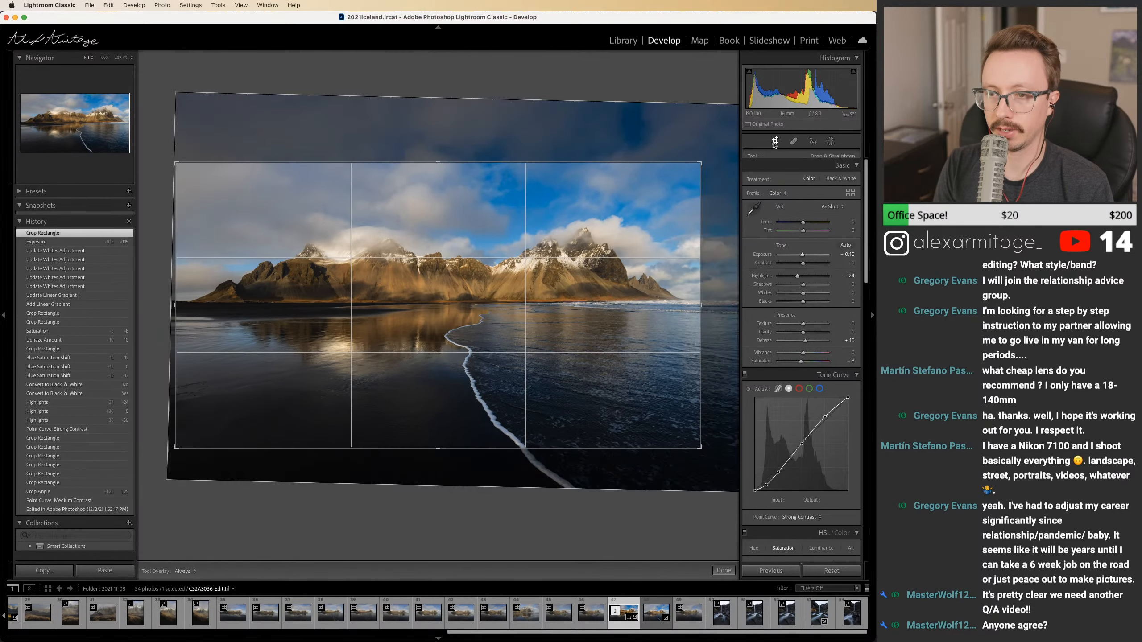
left_click_drag(452, 443, 459, 462)
left_click_drag(439, 144, 440, 123)
left_click_drag(443, 481, 441, 472)
left_click_drag(439, 137, 439, 145)
left_click(775, 142)
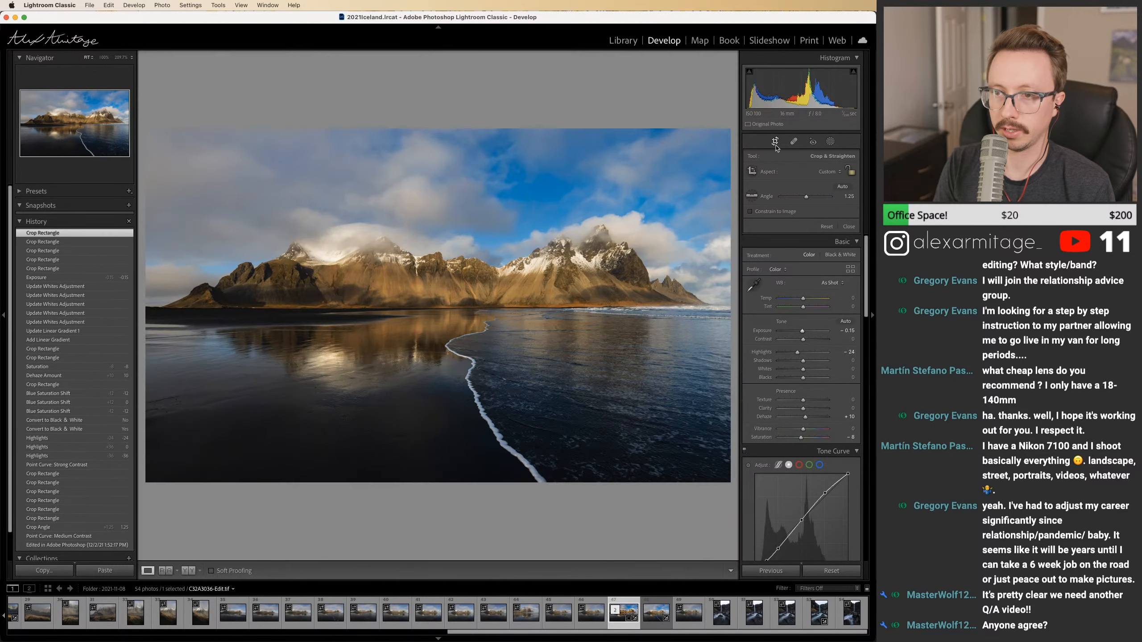
left_click(775, 143)
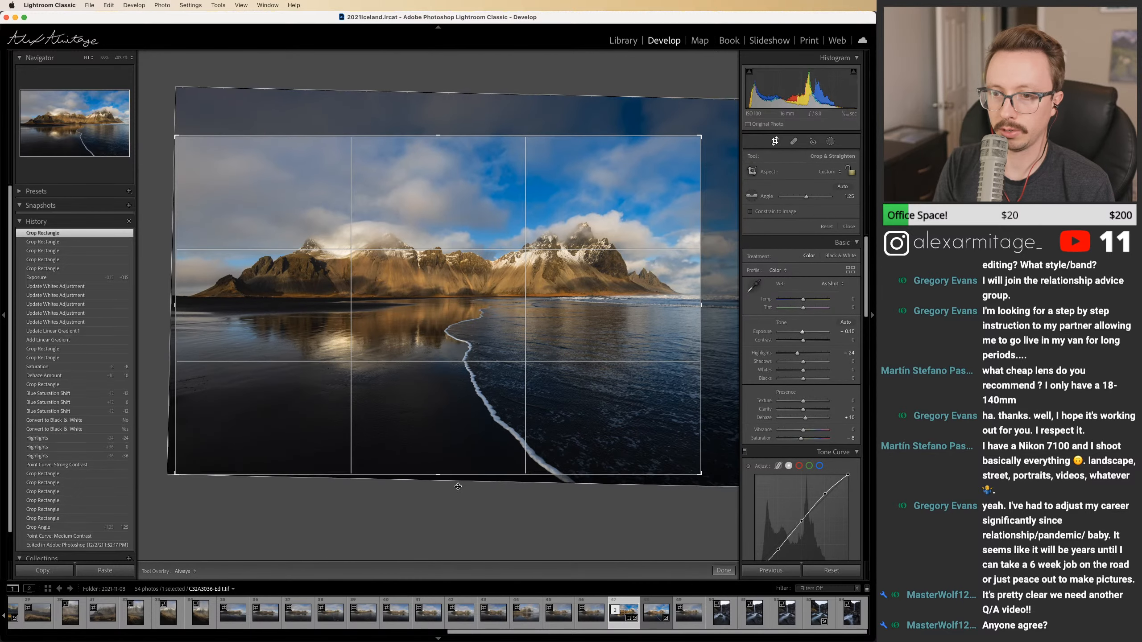
left_click(774, 143)
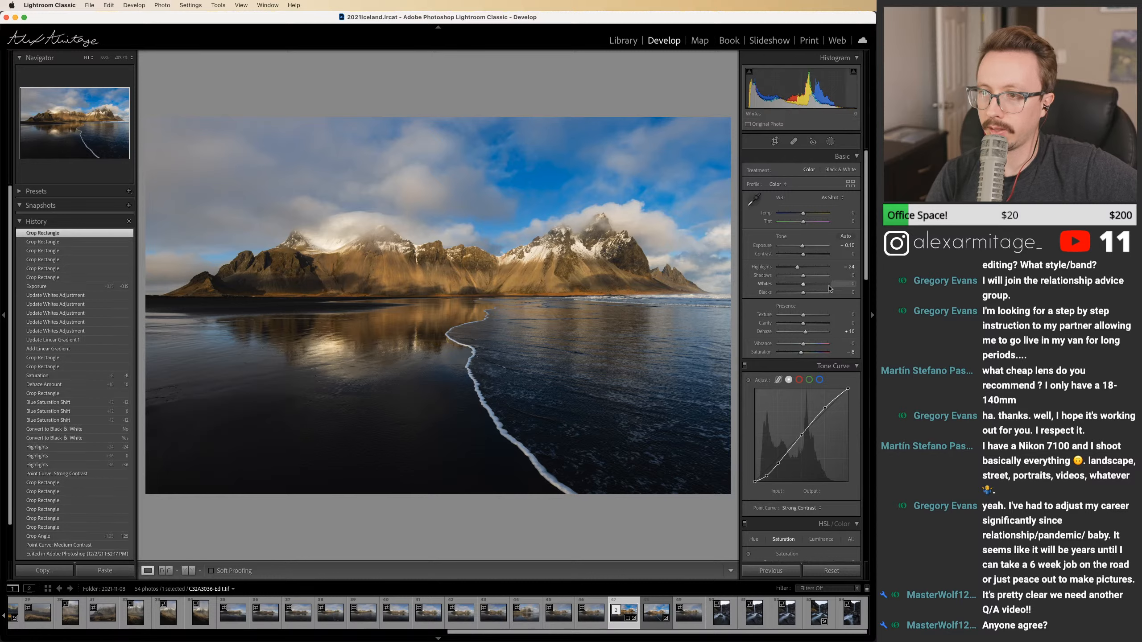
Step: Set the photo's Clarity to +10 and its Whites to +14
left_click_drag(803, 323, 805, 326)
double_click(808, 324)
double_click(804, 324)
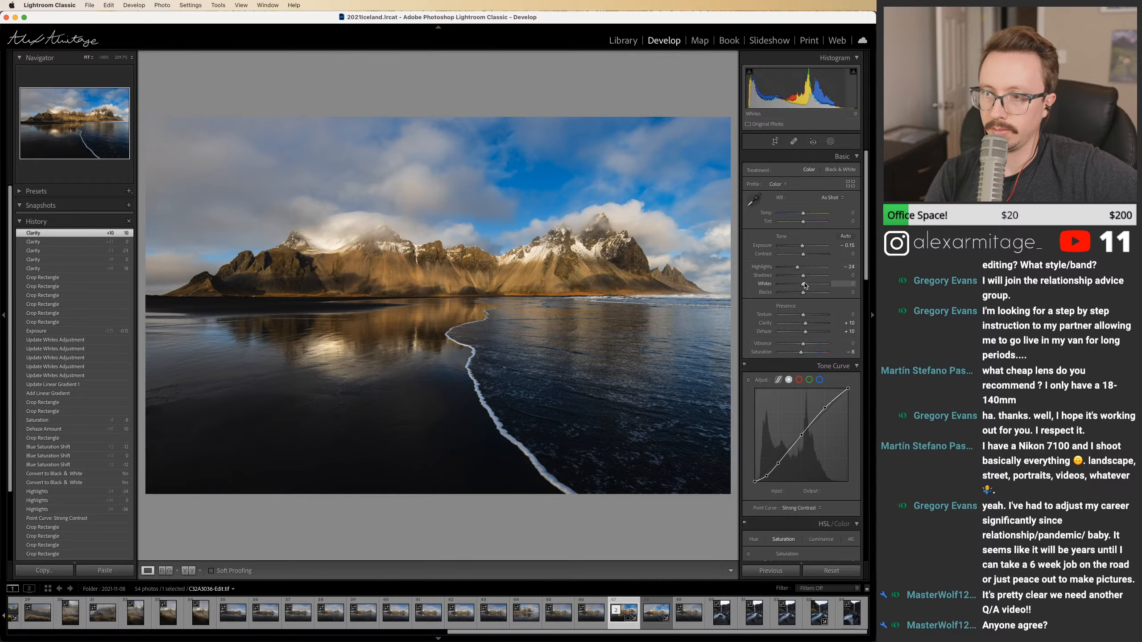
left_click_drag(804, 285, 807, 286)
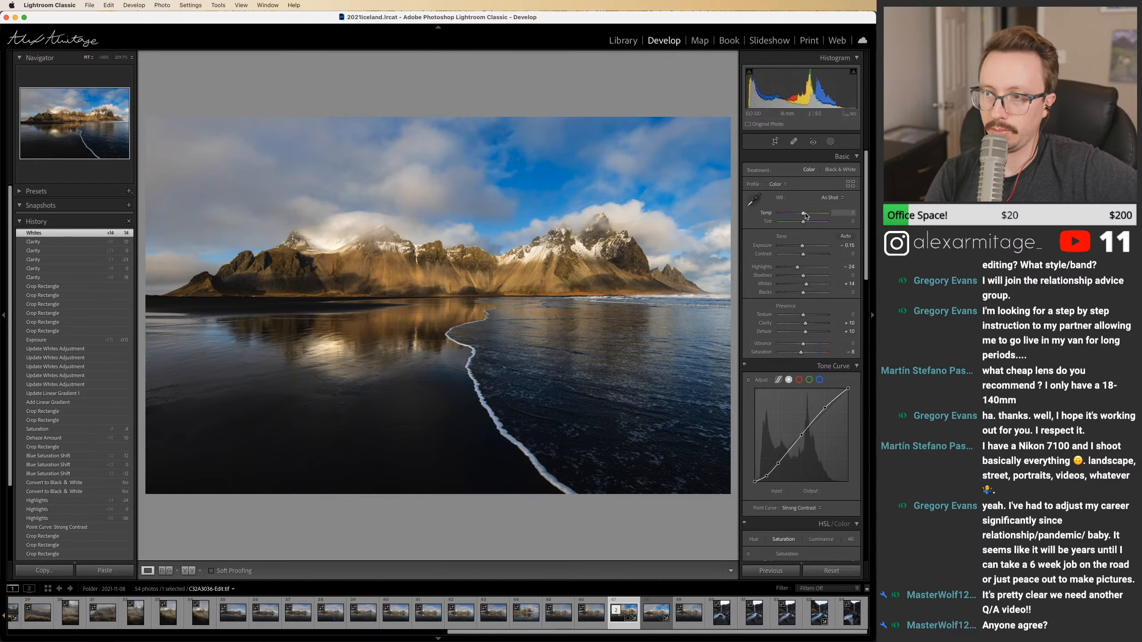
Step: Set the white balance Temp to +4 and sharpen the photo with Amount 63 and slight edge masking
left_click_drag(804, 215, 804, 215)
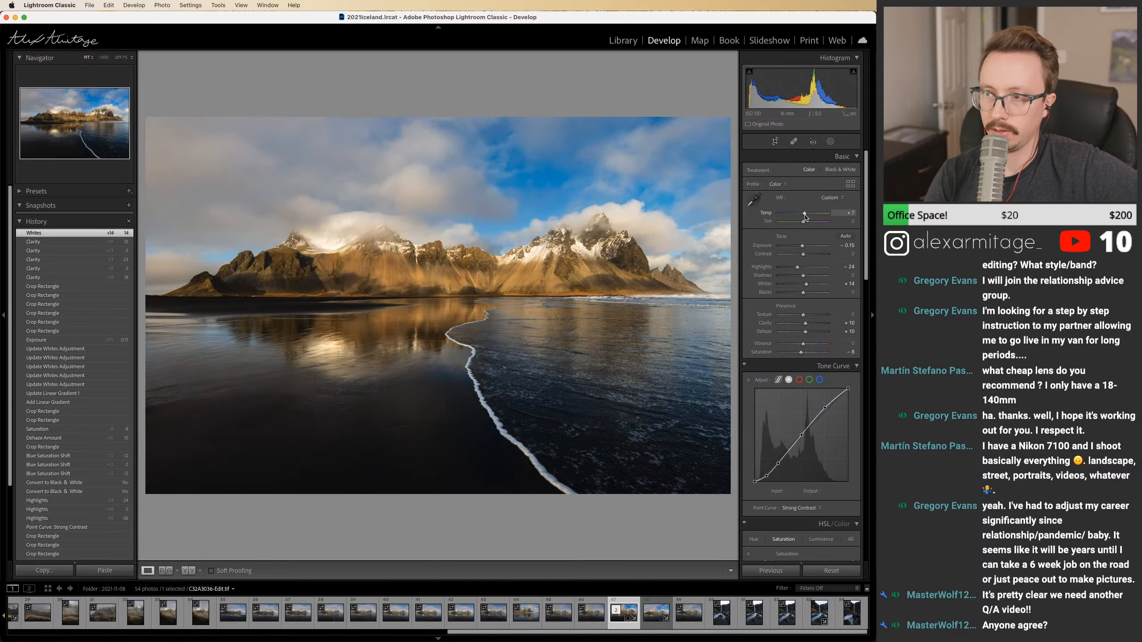
left_click_drag(806, 217, 805, 217)
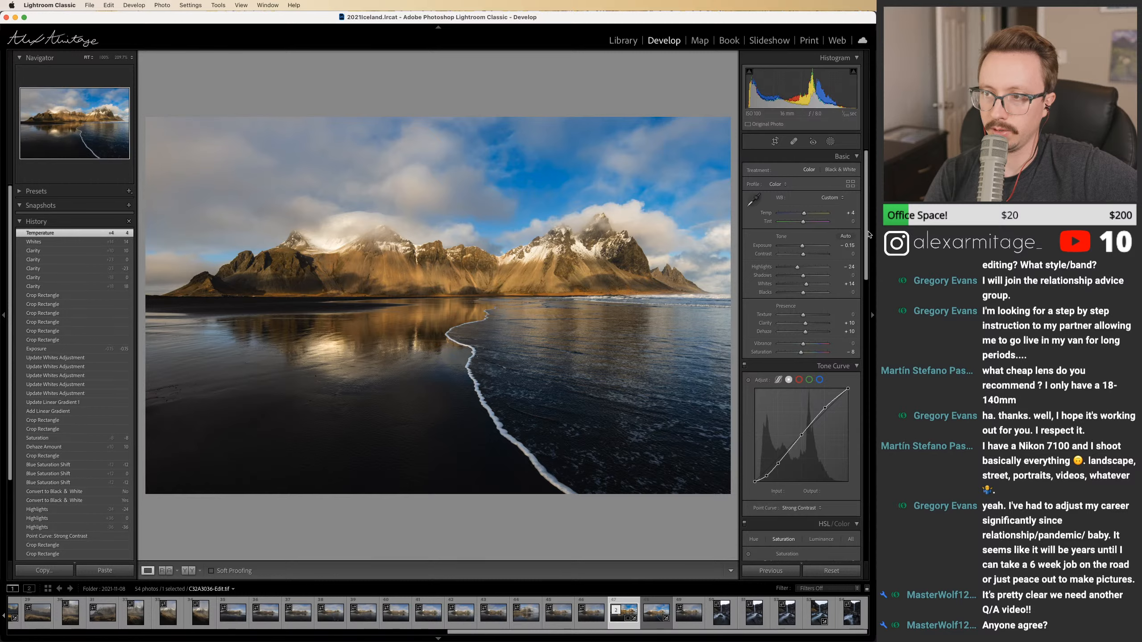
scroll(837, 315, "down", 10)
left_click_drag(793, 440, 783, 468)
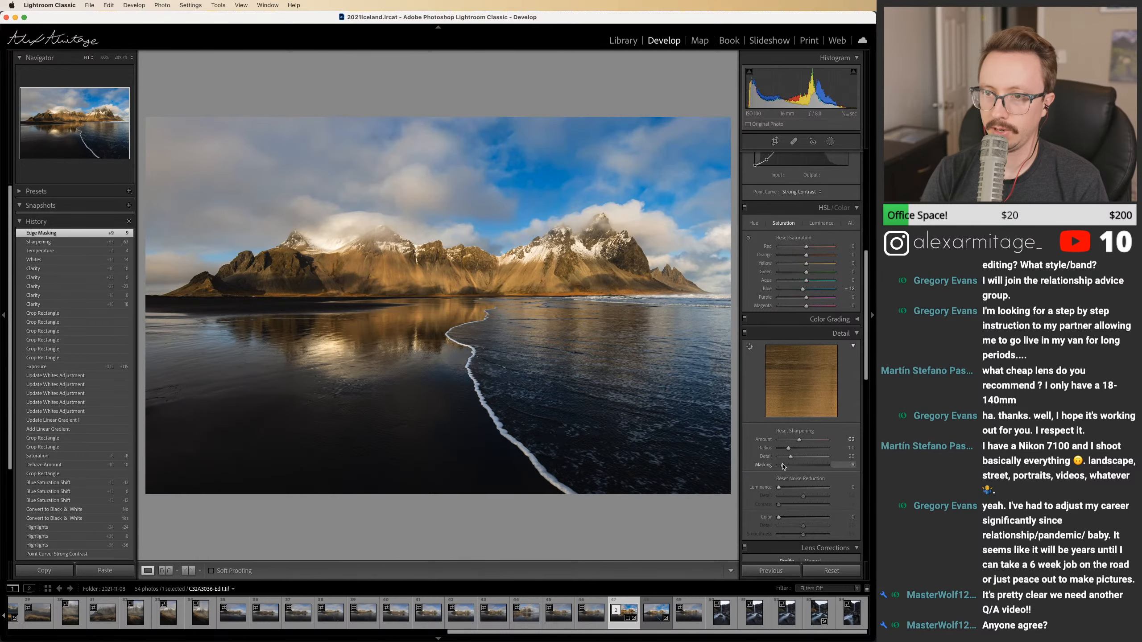
Step: Review the photo full screen, then inspect the snowy mountain's detail close up and at 100% before returning to the fitted view
key("f")
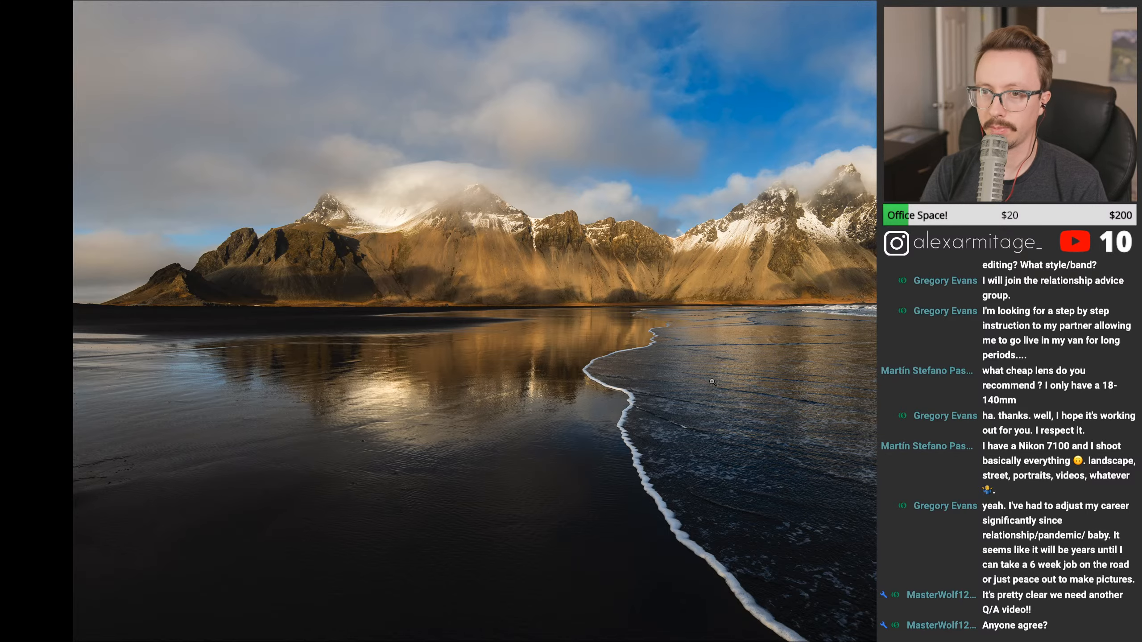
key("Escape")
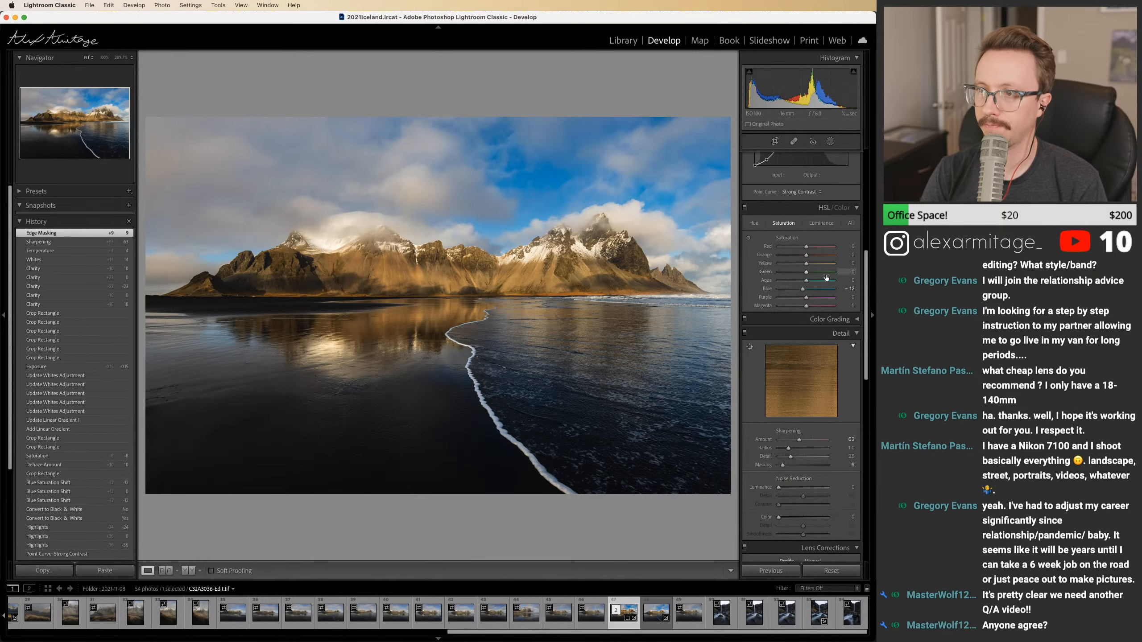
left_click(574, 268)
left_click_drag(581, 163, 623, 348)
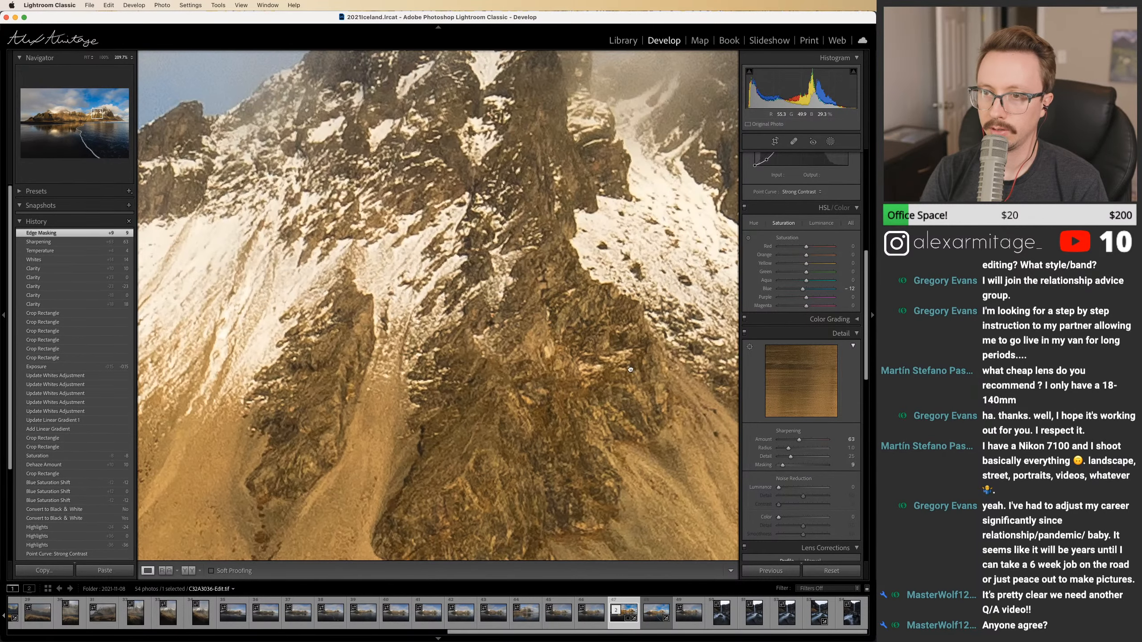
left_click(103, 59)
left_click_drag(450, 265, 532, 302)
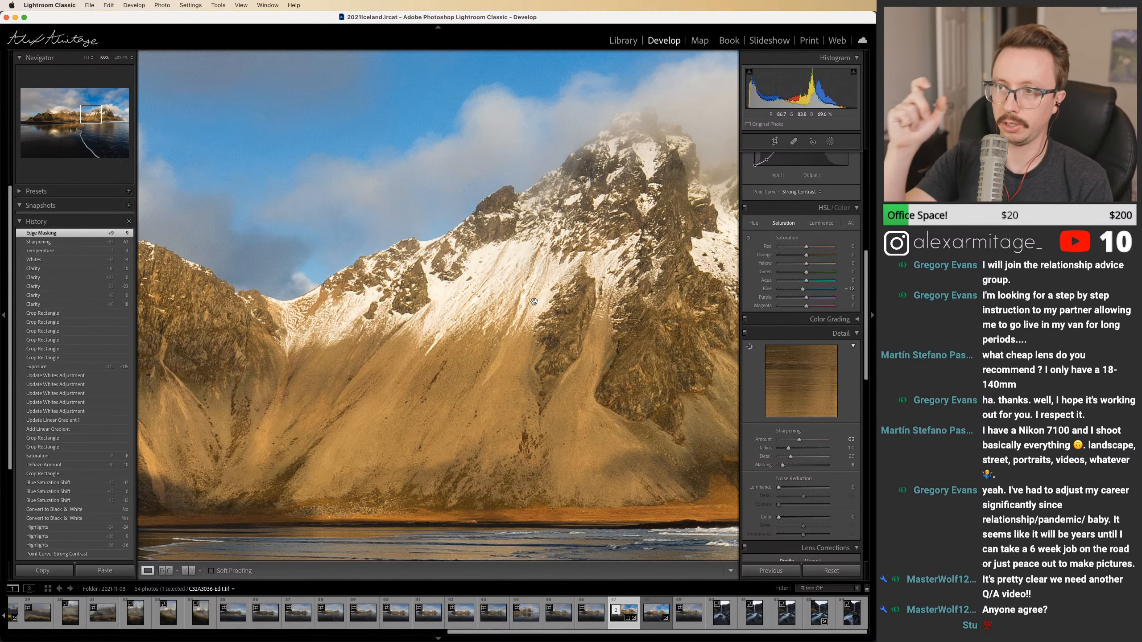
left_click(534, 302)
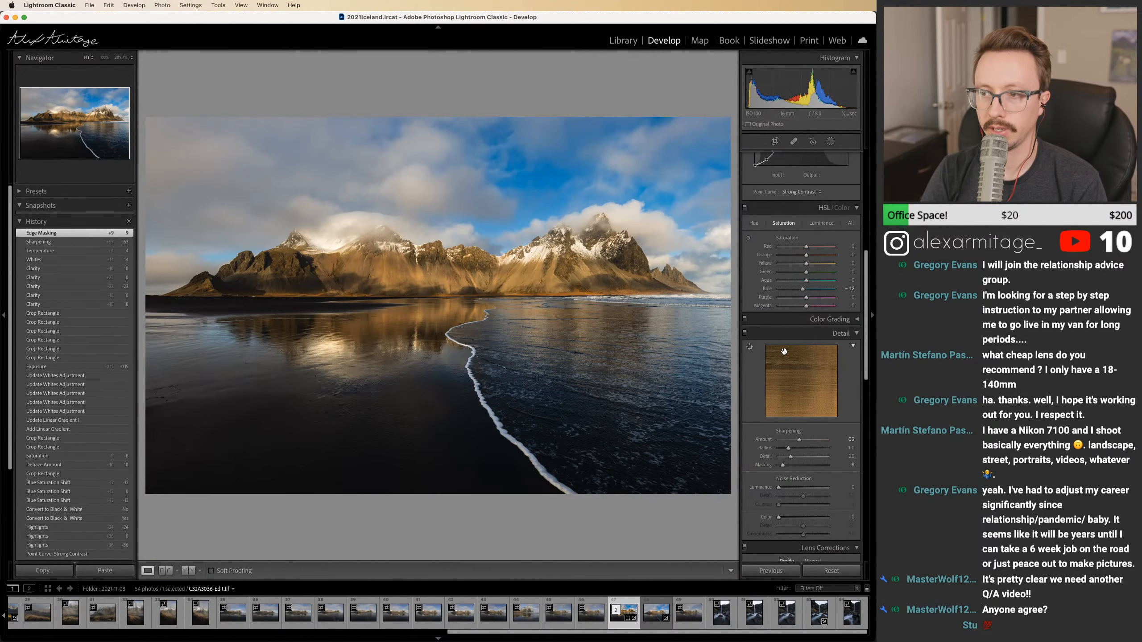
Step: Start exporting the finished coastal mountain photo
left_click_drag(866, 354, 871, 206)
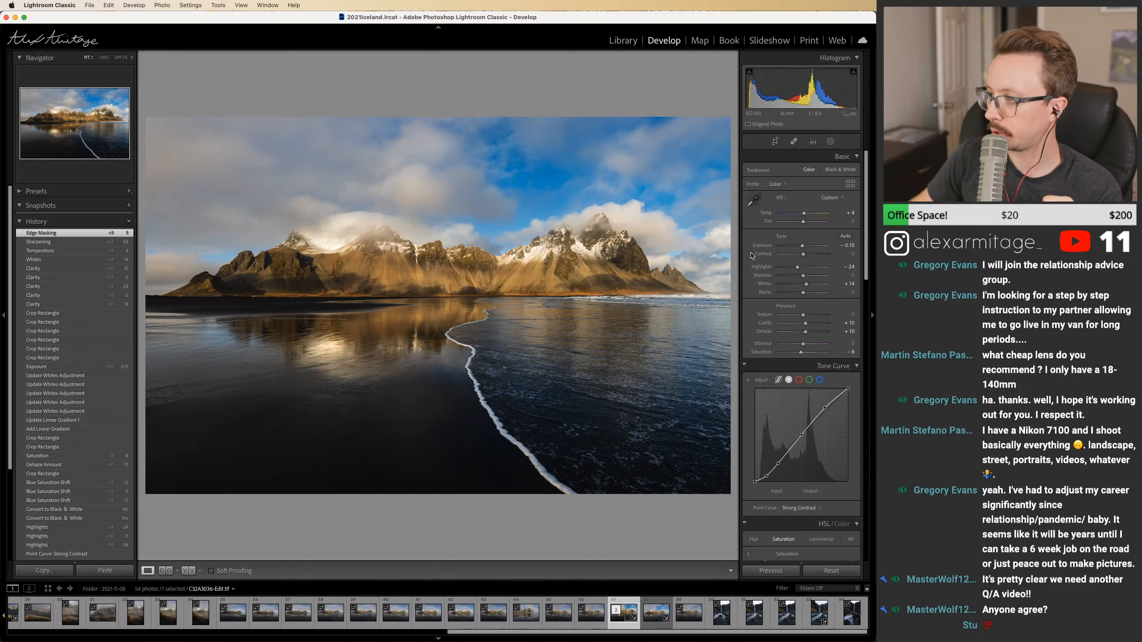
key("super+shift+e")
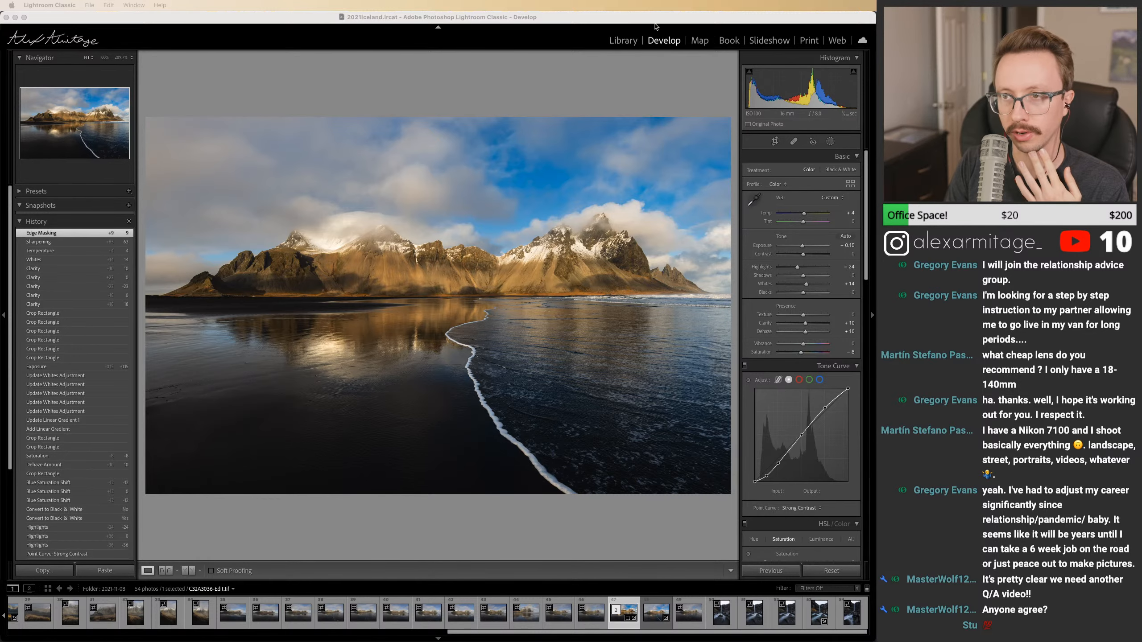
Step: Open the 2021-11-10 folder in Library and compare the edited waterfall panorama C32A3410-Pano-Edit.tif with its unedited DNG
left_click(623, 40)
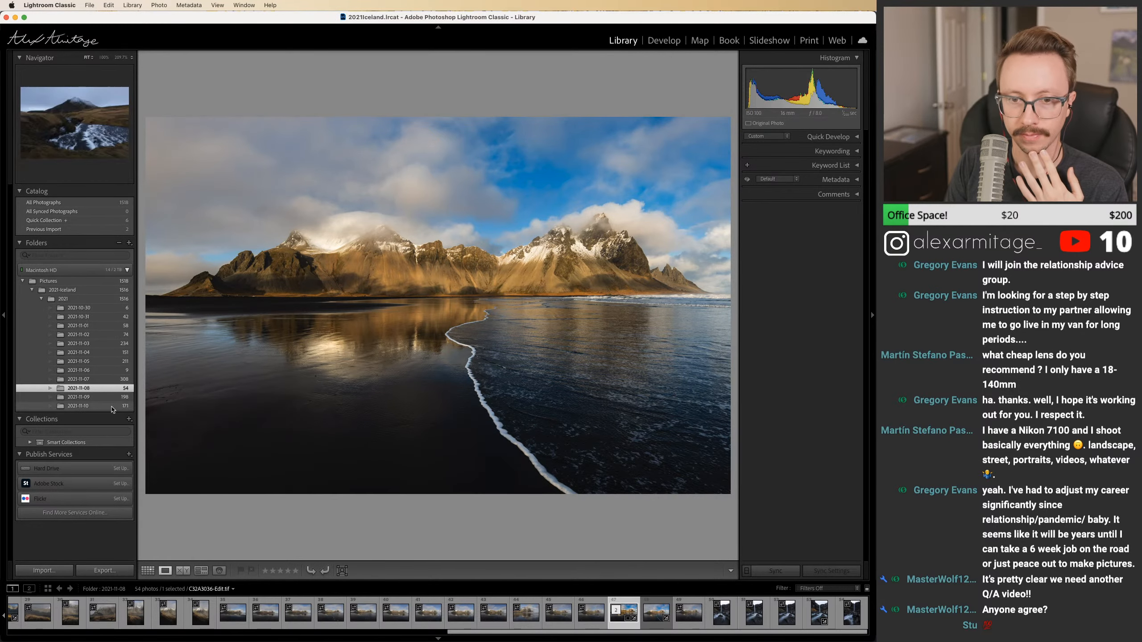
left_click(113, 407)
left_click_drag(214, 629, 792, 629)
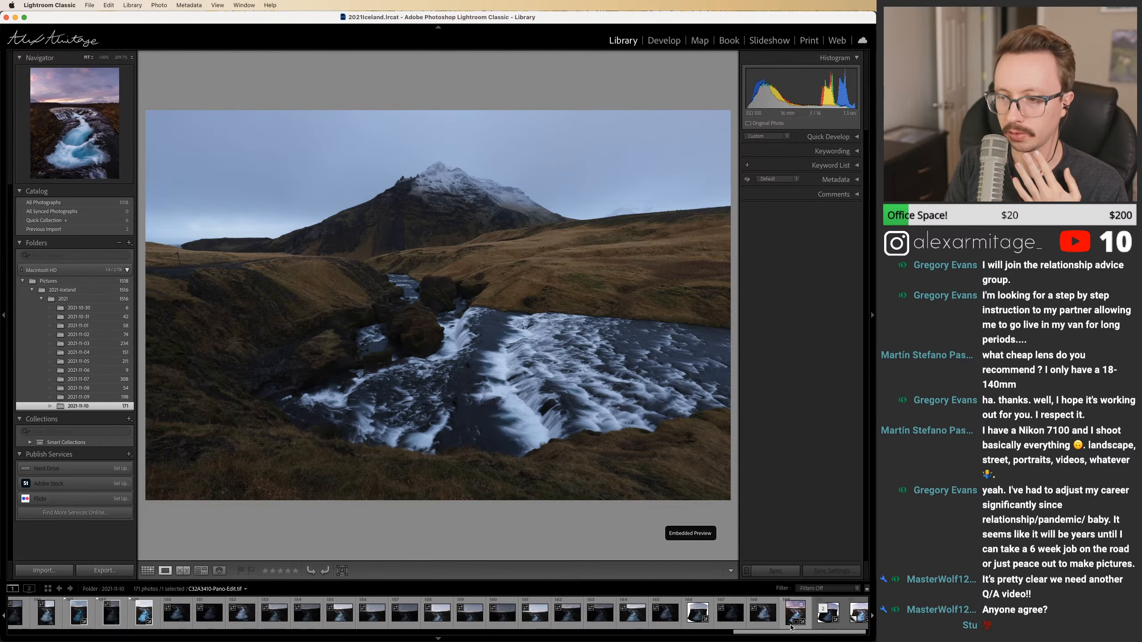
left_click(792, 628)
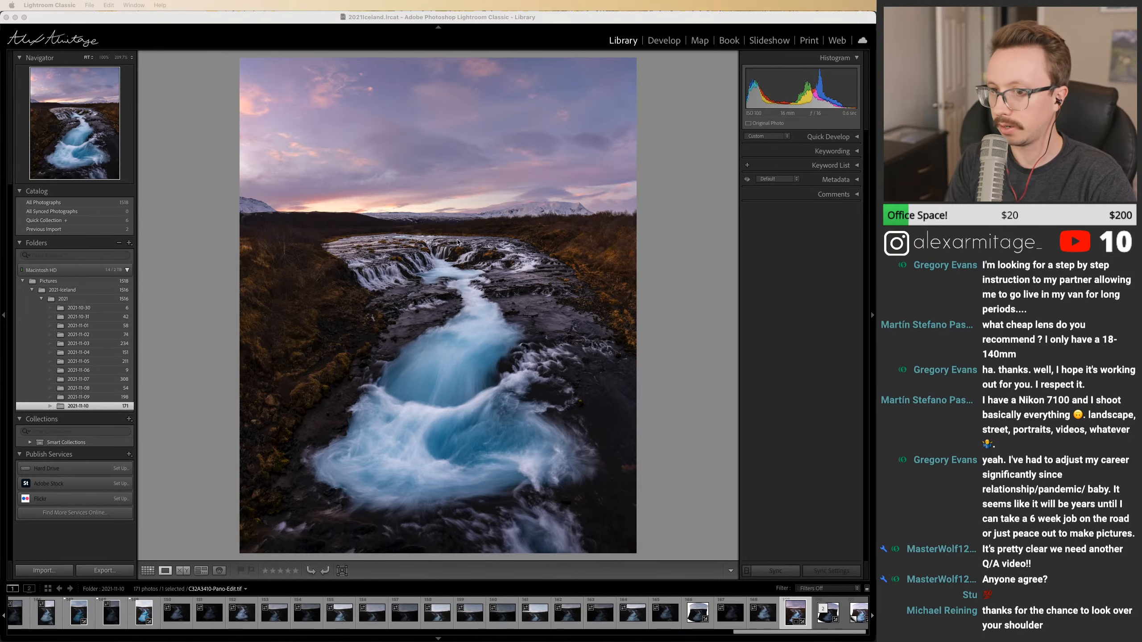
left_click(793, 619)
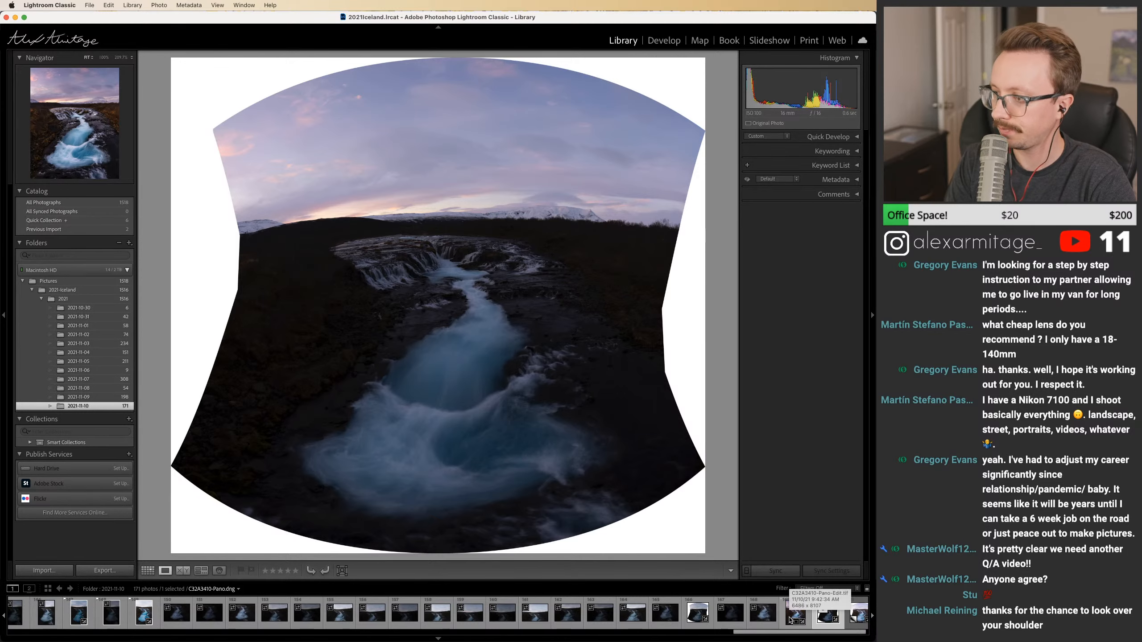
left_click(791, 620)
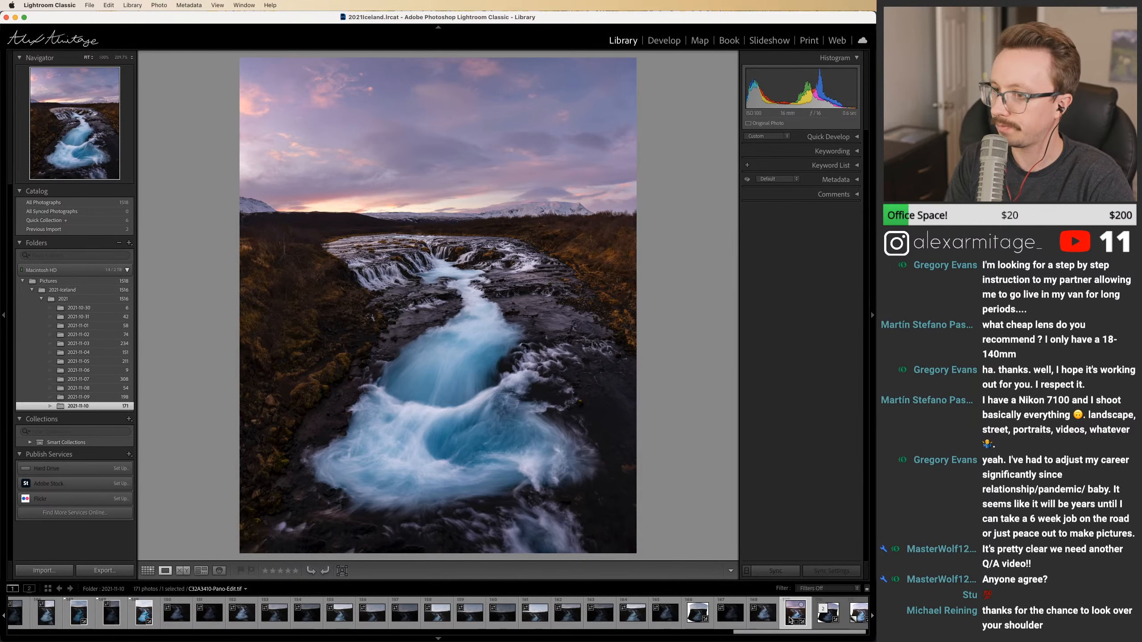